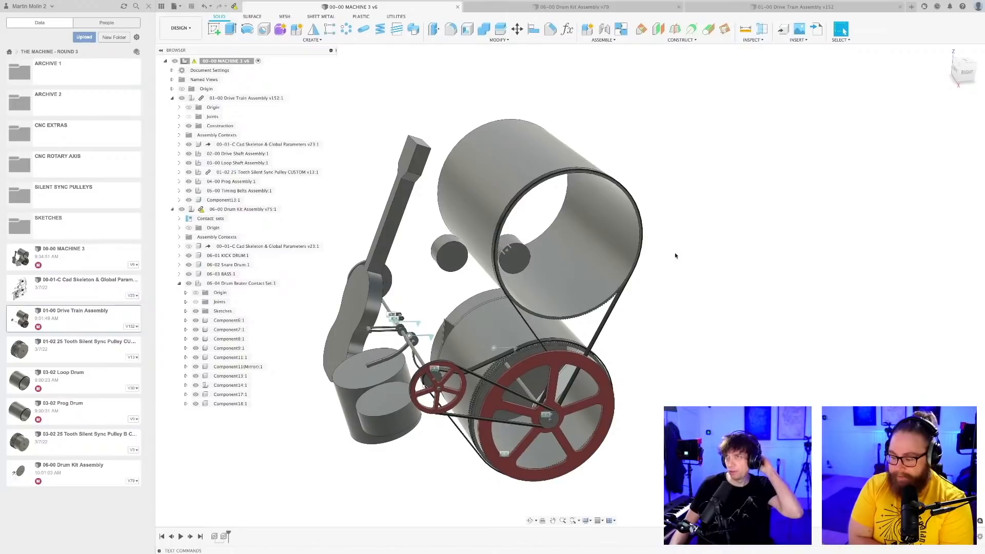
- Inspect the beater linkage between the guitar and drums up close and swing the twin-arm lever to test its movement
{"action": "middle_click_drag", "start_coordinate": [653, 307], "coordinate": [654, 297], "text": "shift"}
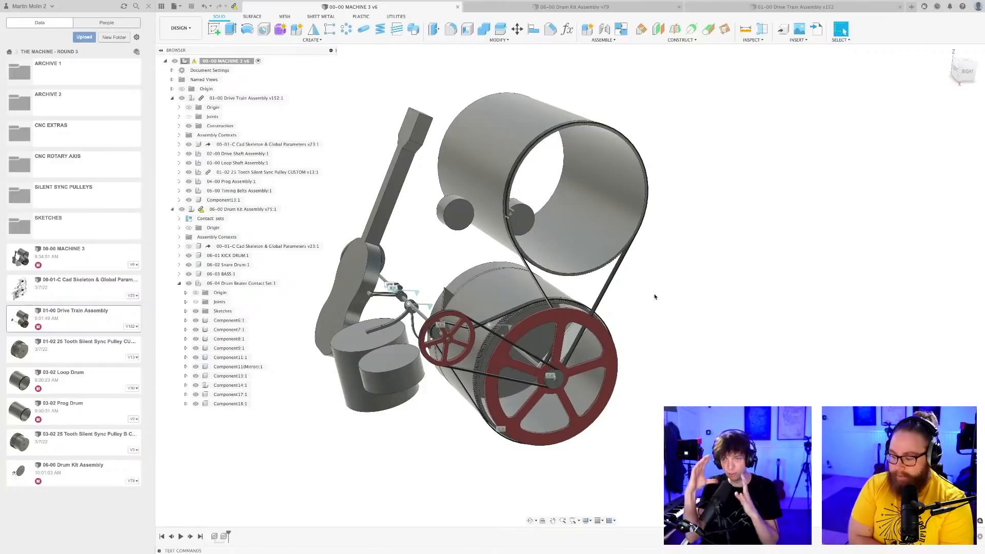
{"action": "mouse_move", "coordinate": [485, 400]}
{"action": "middle_mouse_down", "text": "shift"}
{"action": "mouse_move", "coordinate": [479, 410]}
{"action": "mouse_move", "coordinate": [500, 395]}
{"action": "middle_mouse_up", "text": "shift"}
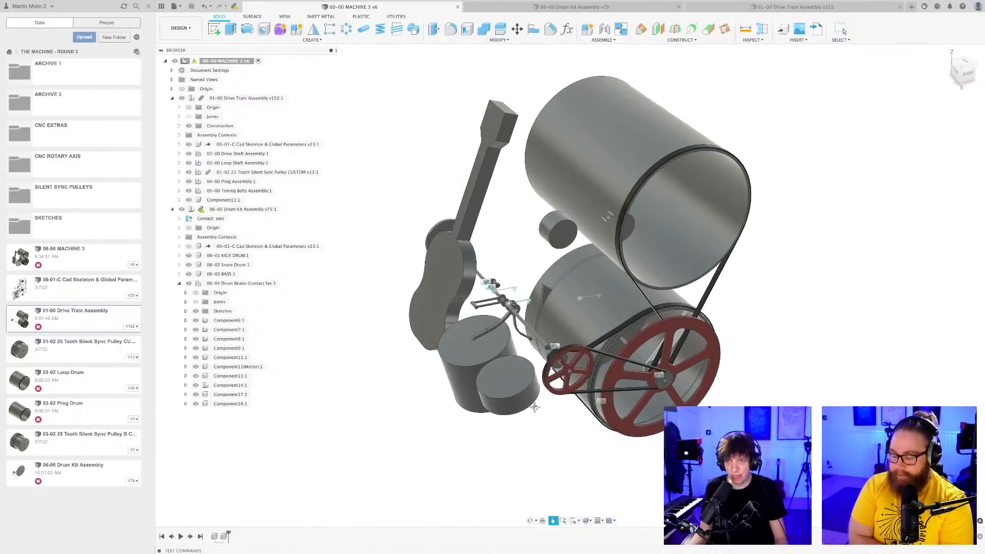
{"action": "scroll", "coordinate": [521, 377], "scroll_direction": "up", "scroll_amount": 3}
{"action": "scroll", "coordinate": [519, 308], "scroll_direction": "up", "scroll_amount": 3}
{"action": "scroll", "coordinate": [519, 308], "scroll_direction": "up", "scroll_amount": 10}
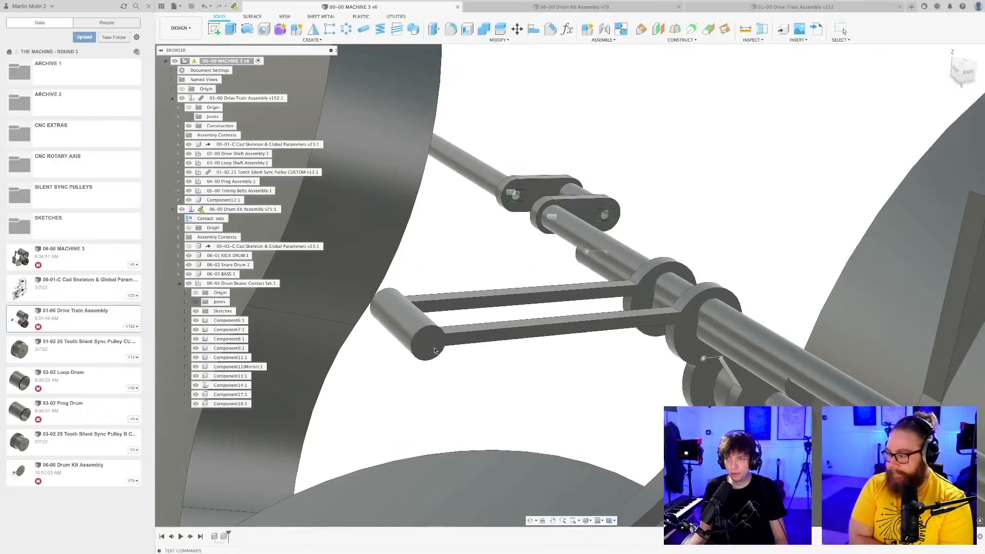
{"action": "left_click_drag", "start_coordinate": [434, 350], "coordinate": [349, 372]}
{"action": "key", "text": "F6"}
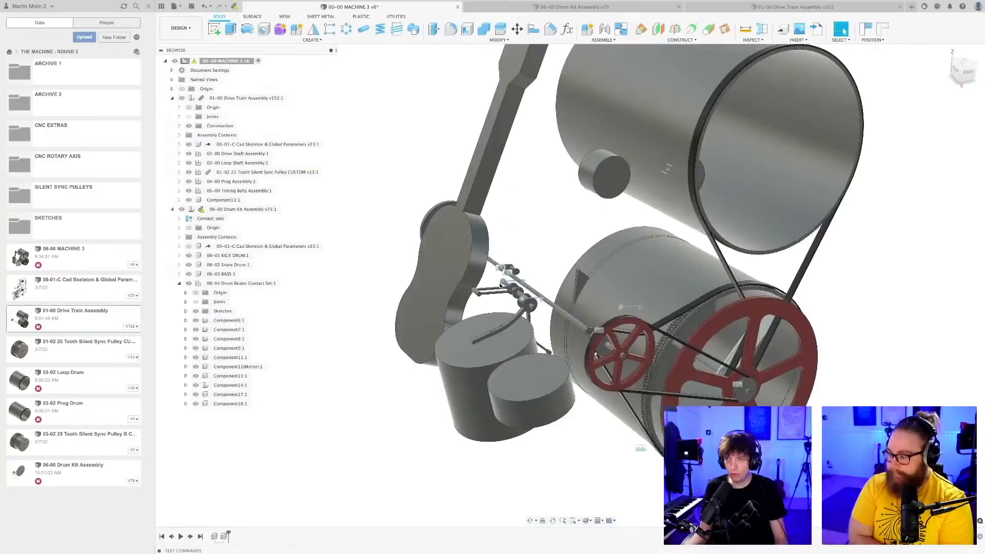
- Examine the whole machine from the guitar and snare side, focusing on the beater linkage and drive train
{"action": "scroll", "coordinate": [512, 303], "scroll_direction": "up", "scroll_amount": 6}
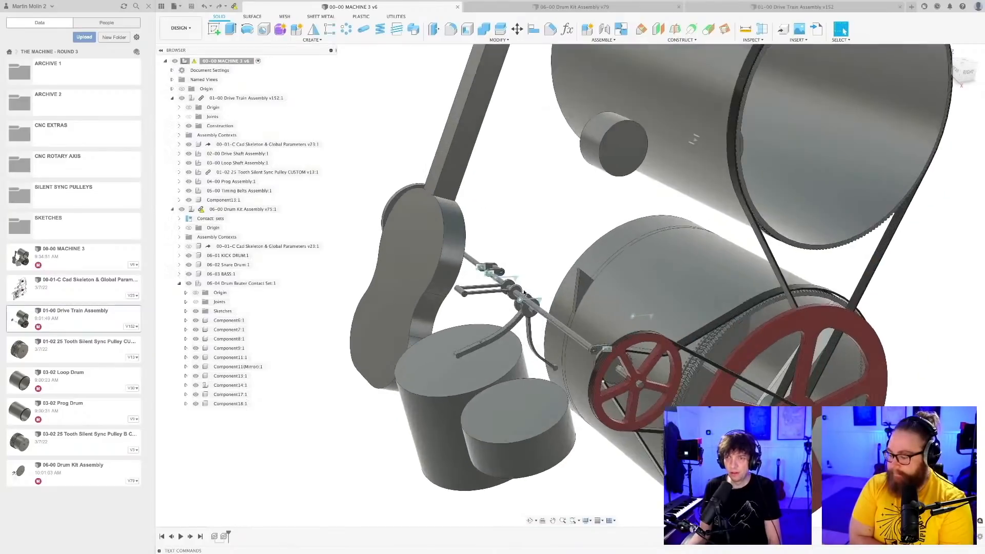
{"action": "scroll", "coordinate": [556, 329], "scroll_direction": "down", "scroll_amount": 7}
{"action": "middle_click_drag", "start_coordinate": [564, 339], "coordinate": [687, 332], "text": "shift"}
{"action": "key", "text": "Escape"}
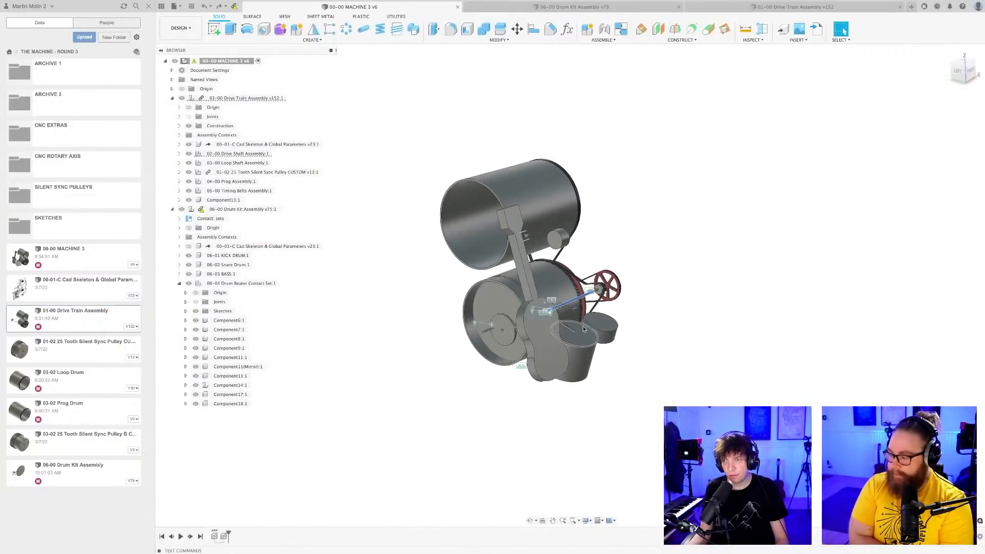
{"action": "scroll", "coordinate": [655, 362], "scroll_direction": "up", "scroll_amount": 5}
{"action": "scroll", "coordinate": [652, 368], "scroll_direction": "up", "scroll_amount": 2}
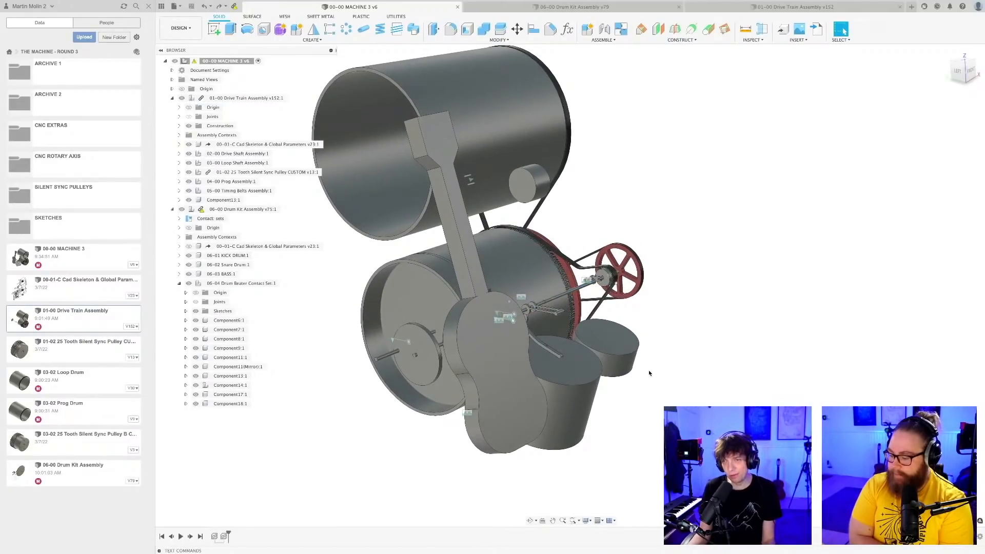
{"action": "scroll", "coordinate": [649, 373], "scroll_direction": "down", "scroll_amount": 3}
- Switch to the 06-00 Drum Kit Assembly design and revert the moved components to their previous positions
{"action": "left_click", "coordinate": [574, 7]}
{"action": "middle_click_drag", "start_coordinate": [541, 317], "coordinate": [543, 351], "text": "shift"}
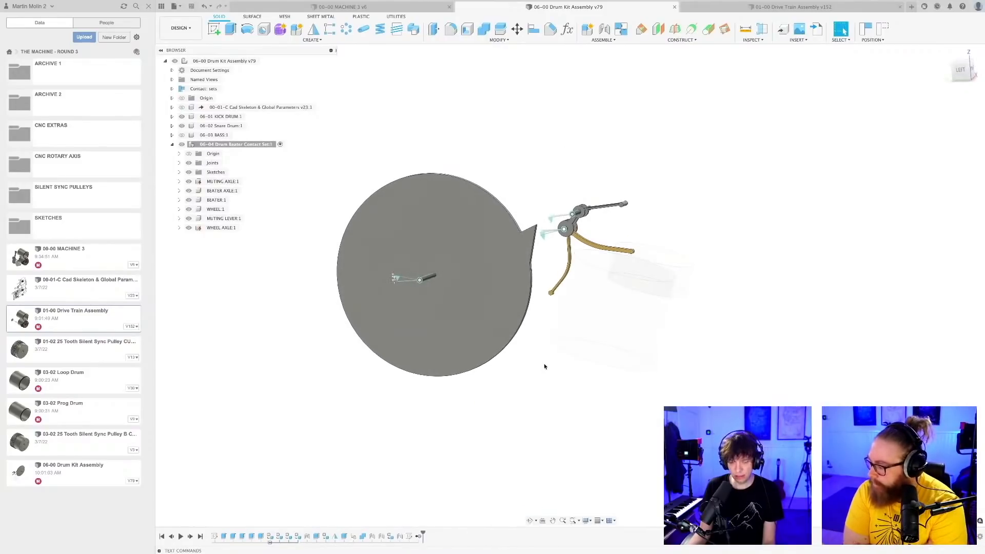
{"action": "scroll", "coordinate": [604, 260], "scroll_direction": "up", "scroll_amount": 2}
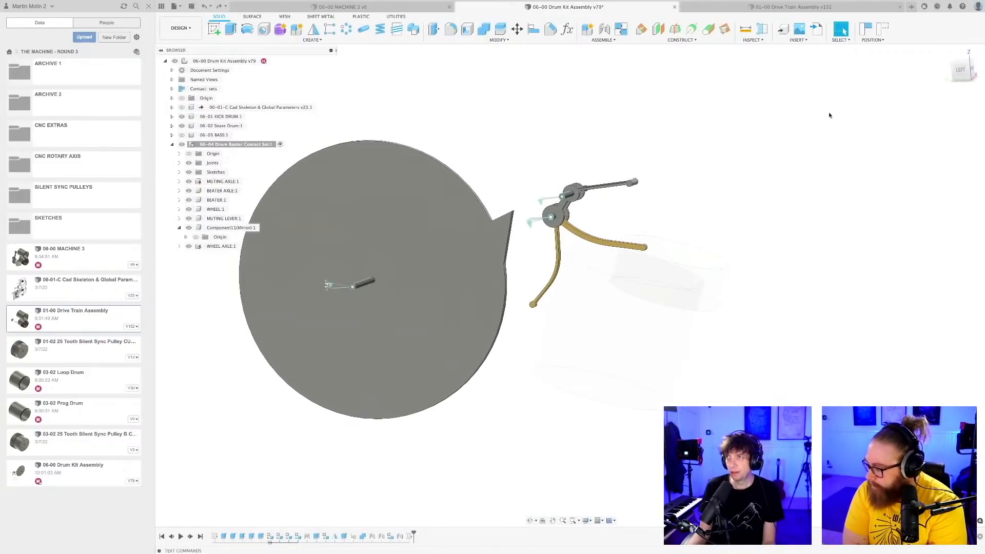
{"action": "left_click", "coordinate": [873, 41]}
{"action": "left_click", "coordinate": [882, 58]}
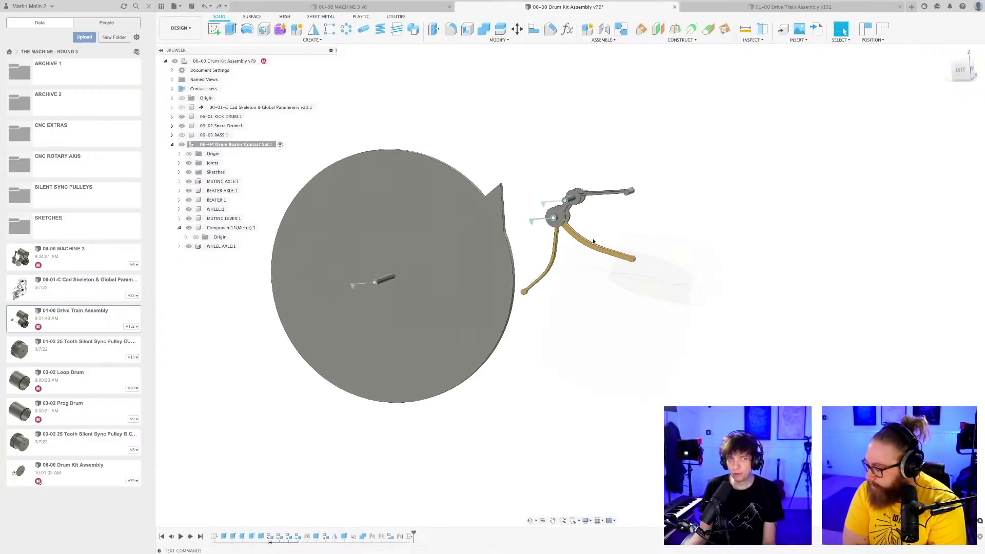
- Rotate the large wheel by its tooth to test its contact with the beater, and save the assembly with the description "User Saved"
{"action": "scroll", "coordinate": [556, 259], "scroll_direction": "up", "scroll_amount": 2}
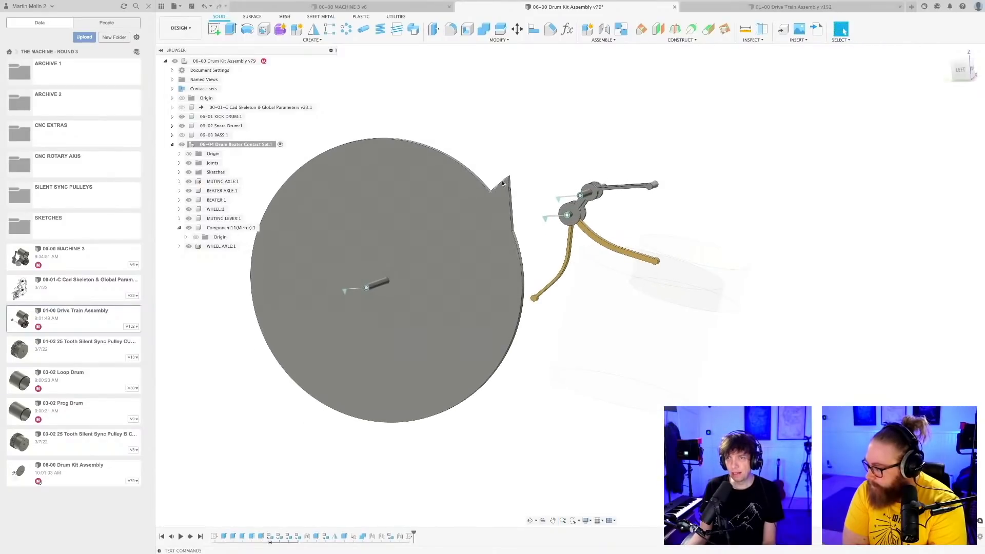
{"action": "left_click_drag", "start_coordinate": [502, 183], "coordinate": [351, 290]}
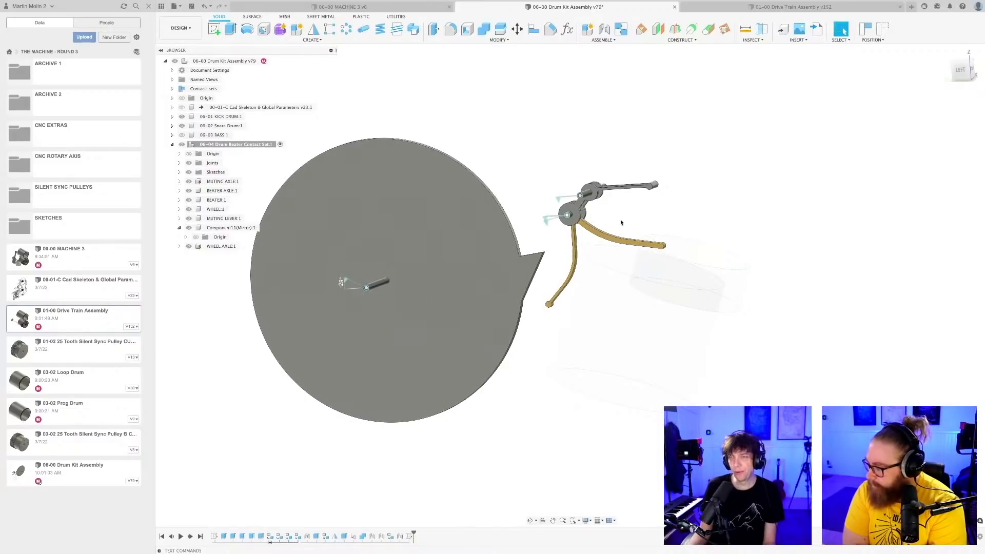
{"action": "scroll", "coordinate": [617, 219], "scroll_direction": "up", "scroll_amount": 2}
{"action": "scroll", "coordinate": [617, 219], "scroll_direction": "up", "scroll_amount": 1}
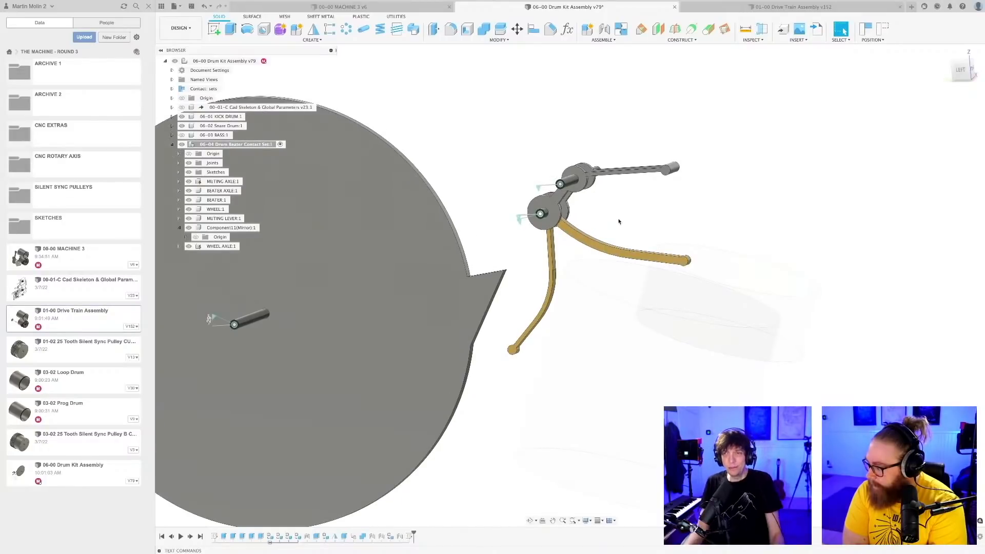
{"action": "middle_click_drag", "start_coordinate": [620, 211], "coordinate": [619, 209], "text": "shift"}
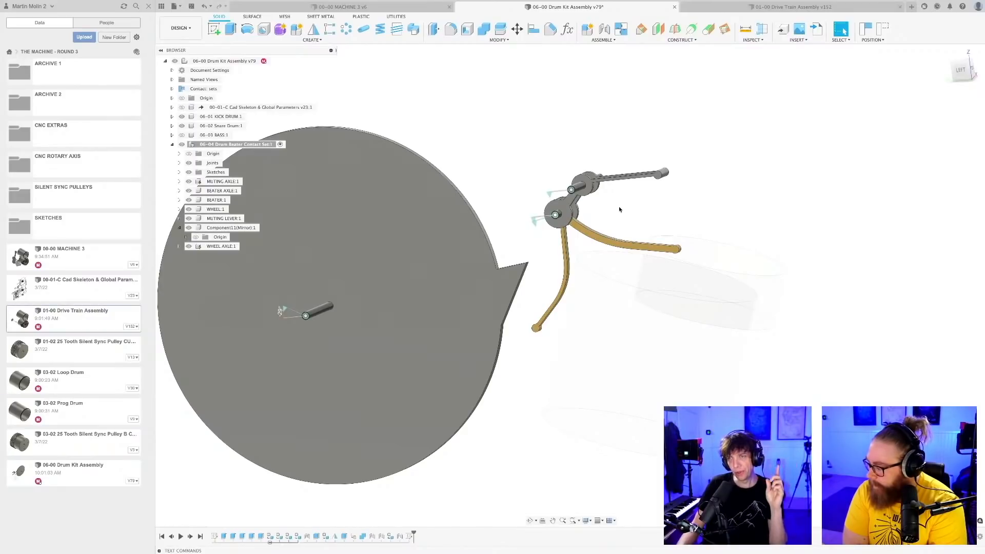
{"action": "key", "text": "super+s"}
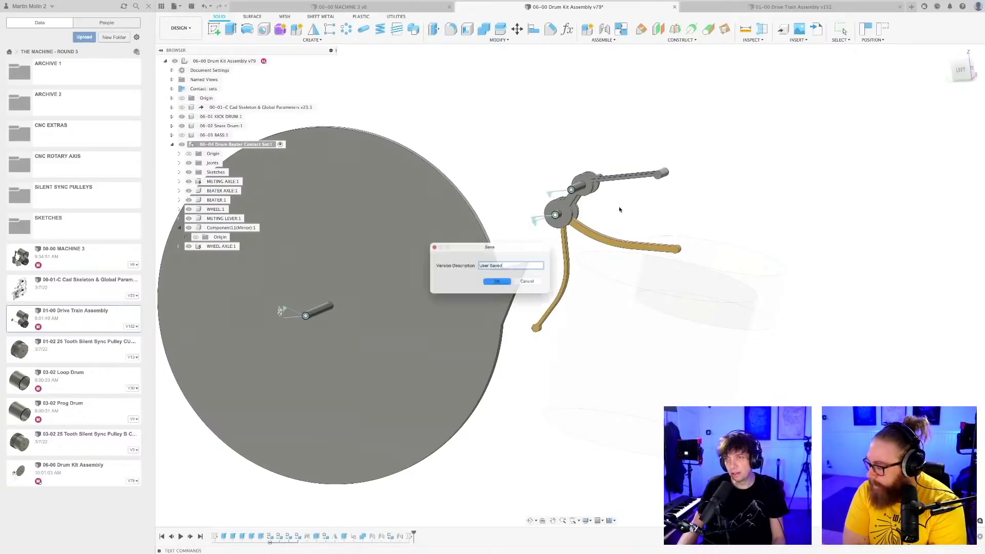
{"action": "left_click", "coordinate": [506, 285]}
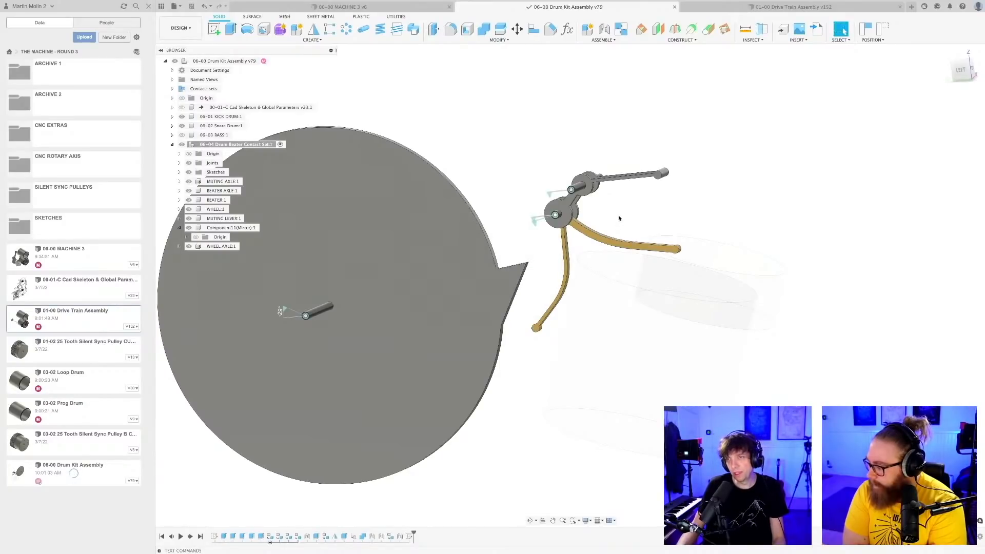
- Examine how the wheel's tooth, the beater and the muting lever are arranged, from the side and from above
{"action": "scroll", "coordinate": [619, 218], "scroll_direction": "down", "scroll_amount": 3}
{"action": "middle_click_drag", "start_coordinate": [615, 229], "coordinate": [629, 216]}
{"action": "scroll", "coordinate": [619, 226], "scroll_direction": "up", "scroll_amount": 2}
{"action": "scroll", "coordinate": [632, 218], "scroll_direction": "up", "scroll_amount": 3}
{"action": "scroll", "coordinate": [639, 213], "scroll_direction": "down", "scroll_amount": 3}
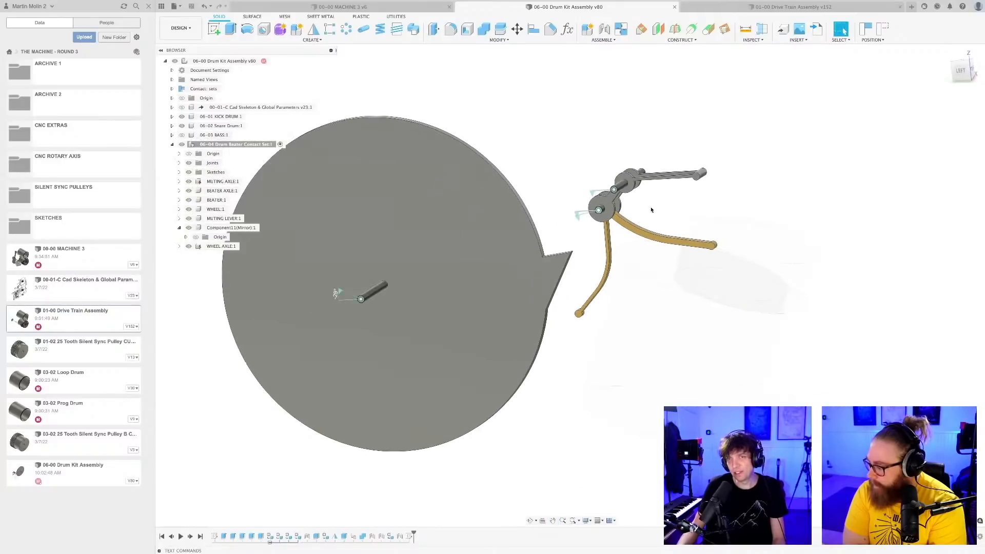
{"action": "scroll", "coordinate": [651, 210], "scroll_direction": "up", "scroll_amount": 2}
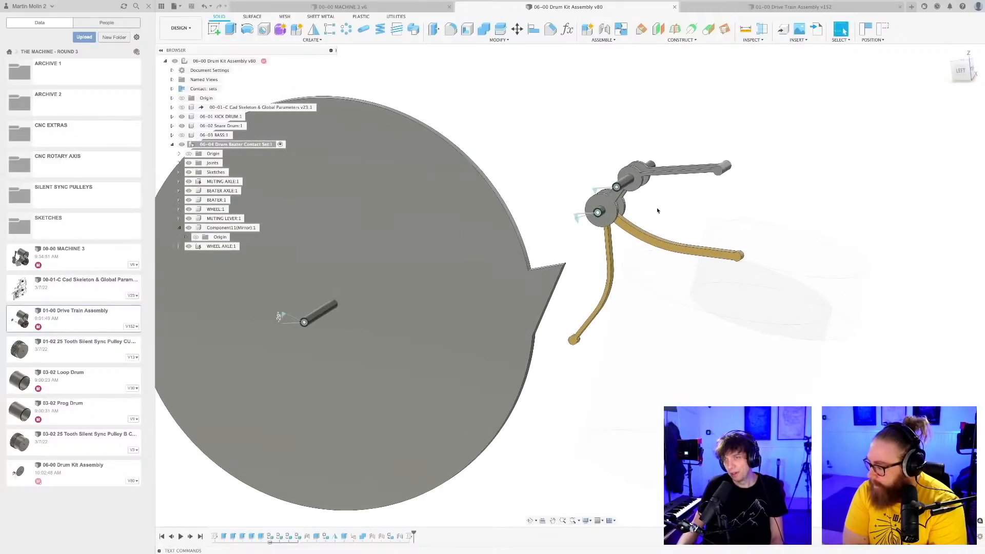
{"action": "scroll", "coordinate": [657, 210], "scroll_direction": "down", "scroll_amount": 2}
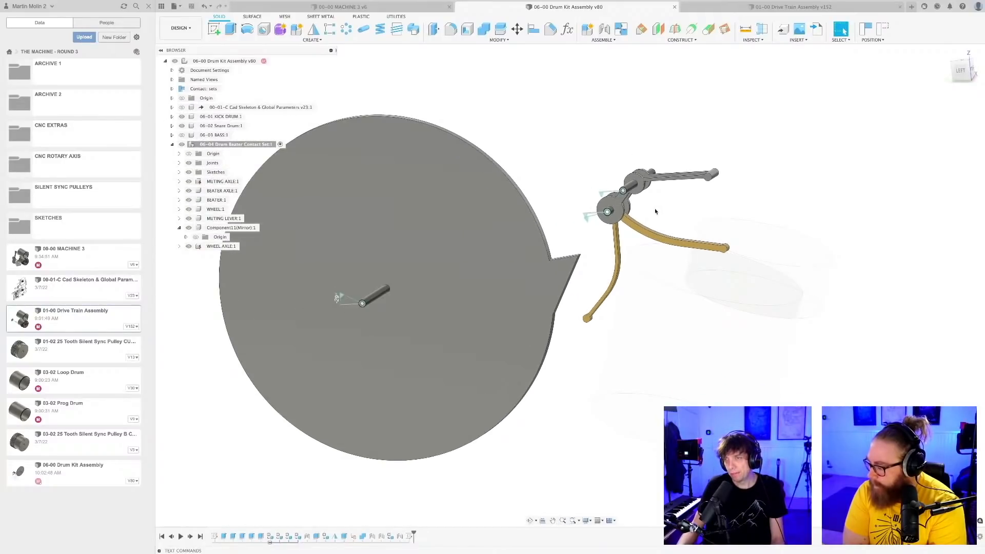
{"action": "scroll", "coordinate": [654, 211], "scroll_direction": "down", "scroll_amount": 2}
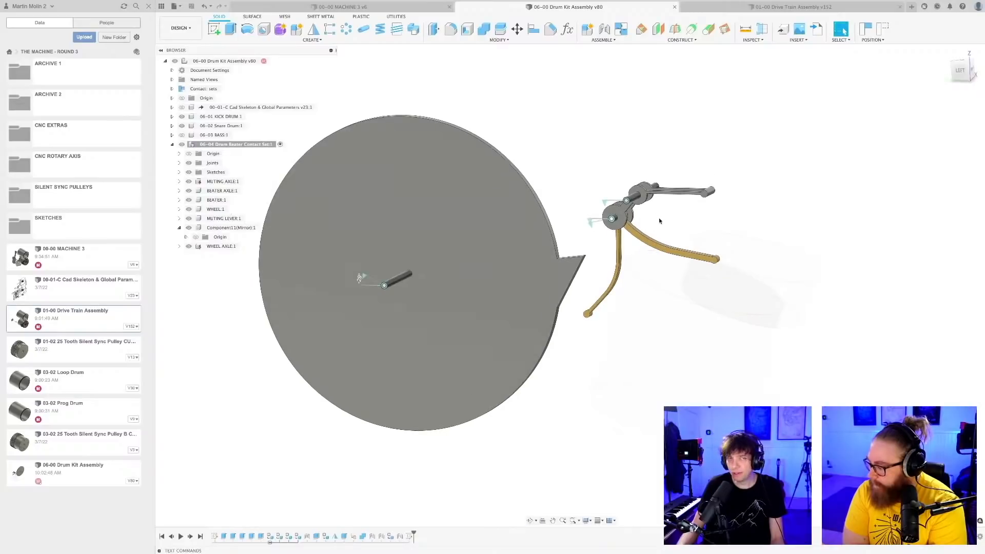
{"action": "middle_click_drag", "start_coordinate": [657, 215], "coordinate": [660, 220], "text": "shift"}
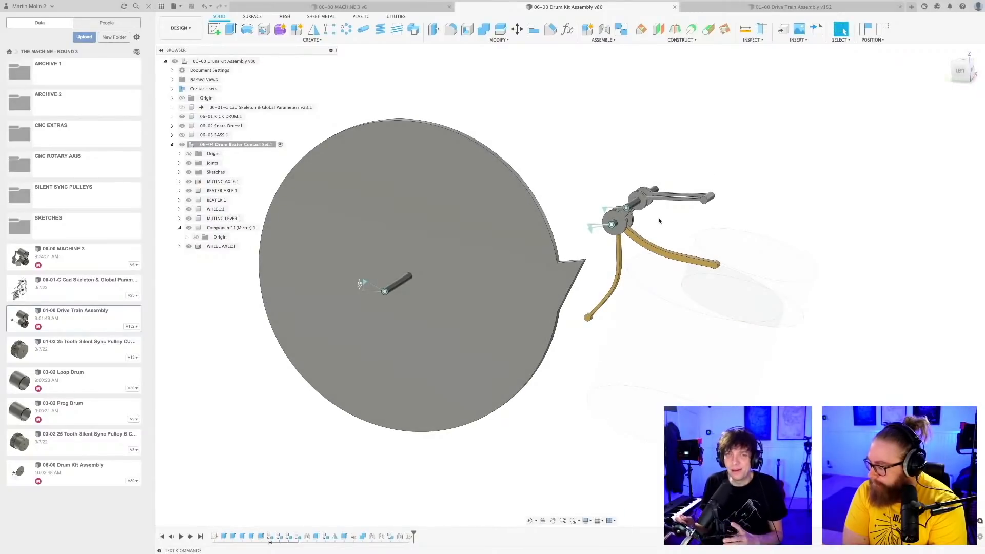
{"action": "middle_click_drag", "start_coordinate": [659, 220], "coordinate": [632, 199], "text": "shift"}
{"action": "scroll", "coordinate": [632, 198], "scroll_direction": "up", "scroll_amount": 2}
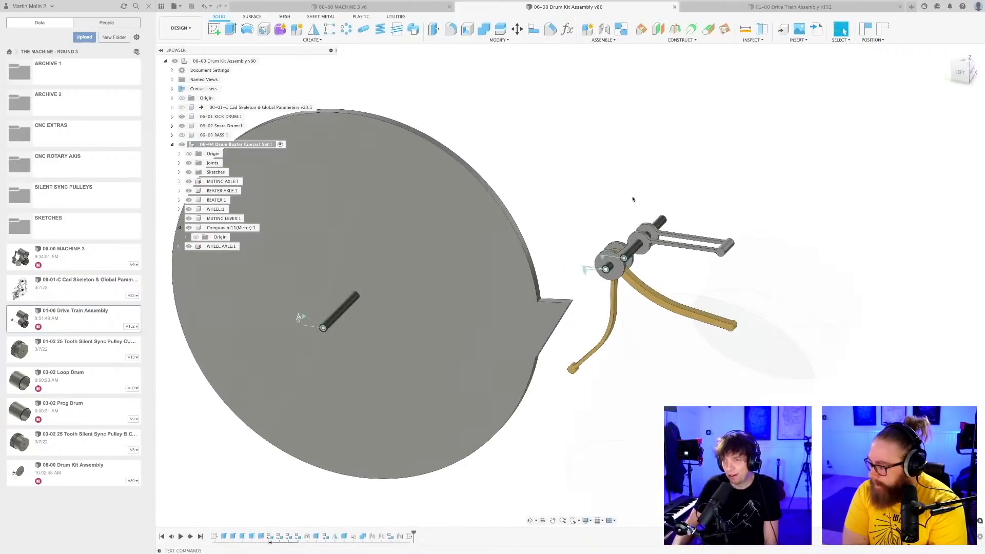
{"action": "scroll", "coordinate": [623, 200], "scroll_direction": "down", "scroll_amount": 2}
{"action": "mouse_move", "coordinate": [623, 200]}
{"action": "middle_mouse_down", "text": "shift"}
{"action": "mouse_move", "coordinate": [628, 192]}
{"action": "mouse_move", "coordinate": [630, 200]}
{"action": "middle_mouse_up", "text": "shift"}
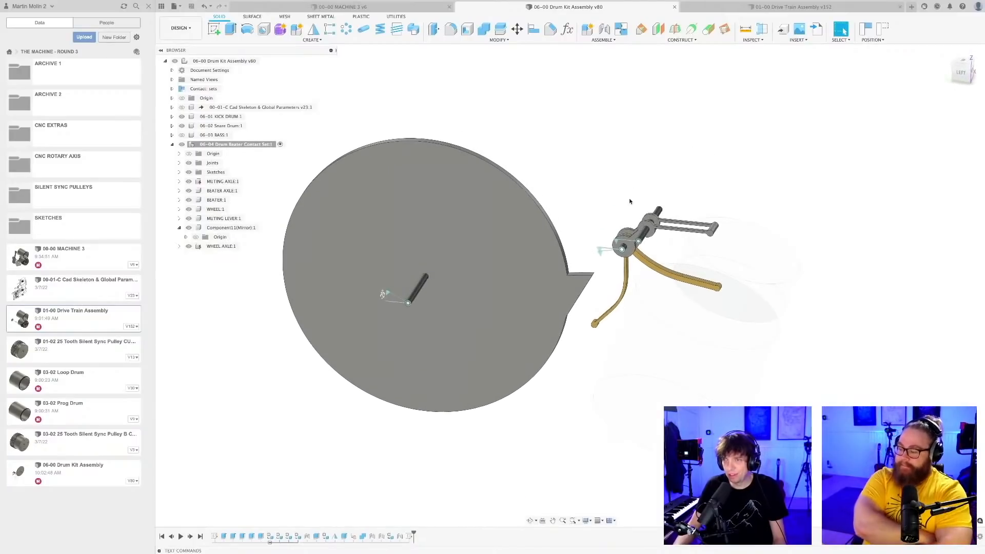
{"action": "middle_click_drag", "start_coordinate": [590, 317], "coordinate": [599, 294], "text": "shift"}
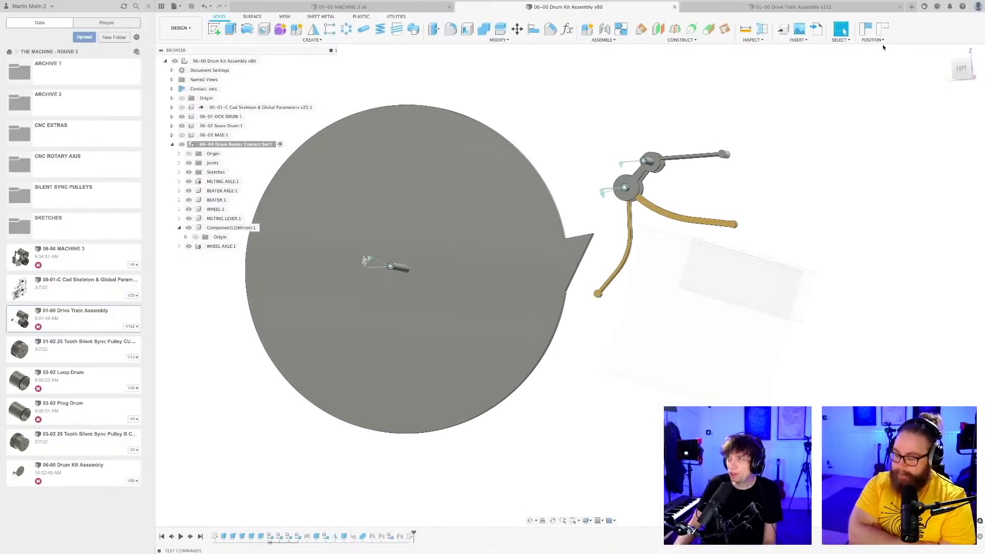
- Rotate the wheel so its tooth moves down past the lower end of the beater
{"action": "left_click_drag", "start_coordinate": [585, 241], "coordinate": [546, 310]}
{"action": "scroll", "coordinate": [596, 313], "scroll_direction": "up", "scroll_amount": 4}
{"action": "scroll", "coordinate": [619, 225], "scroll_direction": "down", "scroll_amount": 6}
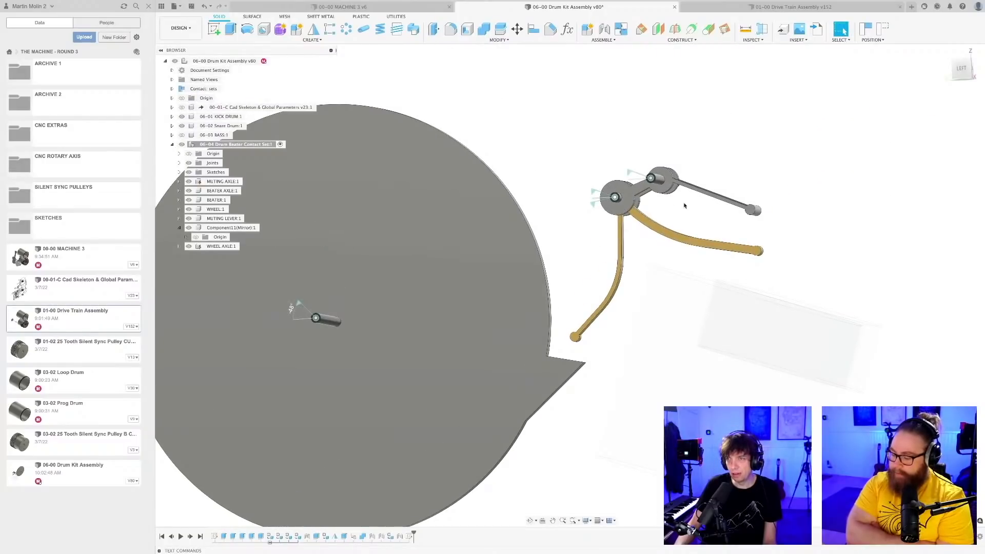
{"action": "scroll", "coordinate": [761, 214], "scroll_direction": "up", "scroll_amount": 3}
{"action": "mouse_move", "coordinate": [754, 207]}
{"action": "left_mouse_down"}
{"action": "mouse_move", "coordinate": [751, 118]}
{"action": "mouse_move", "coordinate": [734, 223]}
{"action": "mouse_move", "coordinate": [743, 161]}
{"action": "mouse_move", "coordinate": [732, 215]}
{"action": "mouse_move", "coordinate": [742, 163]}
{"action": "mouse_move", "coordinate": [751, 193]}
{"action": "left_mouse_up"}
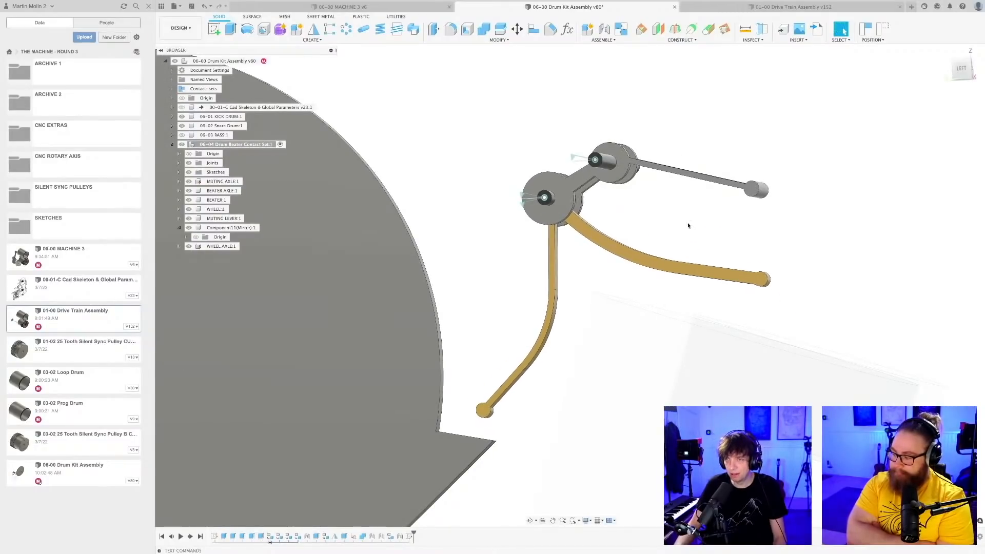
{"action": "key", "text": "super+z"}
- Save a new version of the drum kit assembly with the default version description
{"action": "scroll", "coordinate": [674, 213], "scroll_direction": "down", "scroll_amount": 3}
{"action": "middle_click_drag", "start_coordinate": [672, 212], "coordinate": [611, 251], "text": "shift"}
{"action": "key", "text": "super+s"}
{"action": "key", "text": "Return"}
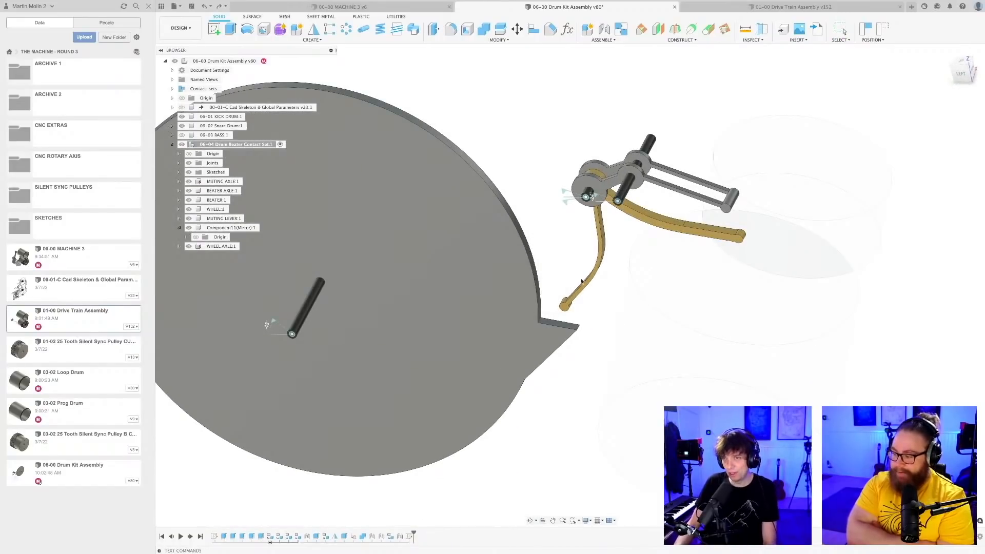
- Collapse the mirrored component's entry in the drum beater contact set tree
{"action": "scroll", "coordinate": [612, 272], "scroll_direction": "down", "scroll_amount": 3}
{"action": "middle_click_drag", "start_coordinate": [605, 280], "coordinate": [595, 385], "text": "shift"}
{"action": "scroll", "coordinate": [596, 385], "scroll_direction": "up", "scroll_amount": 2}
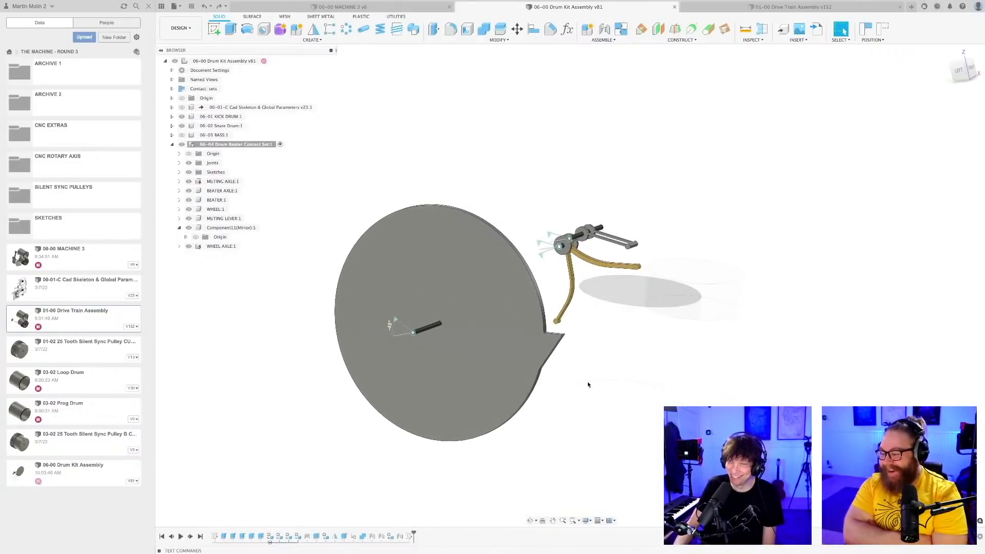
{"action": "scroll", "coordinate": [595, 386], "scroll_direction": "up", "scroll_amount": 3}
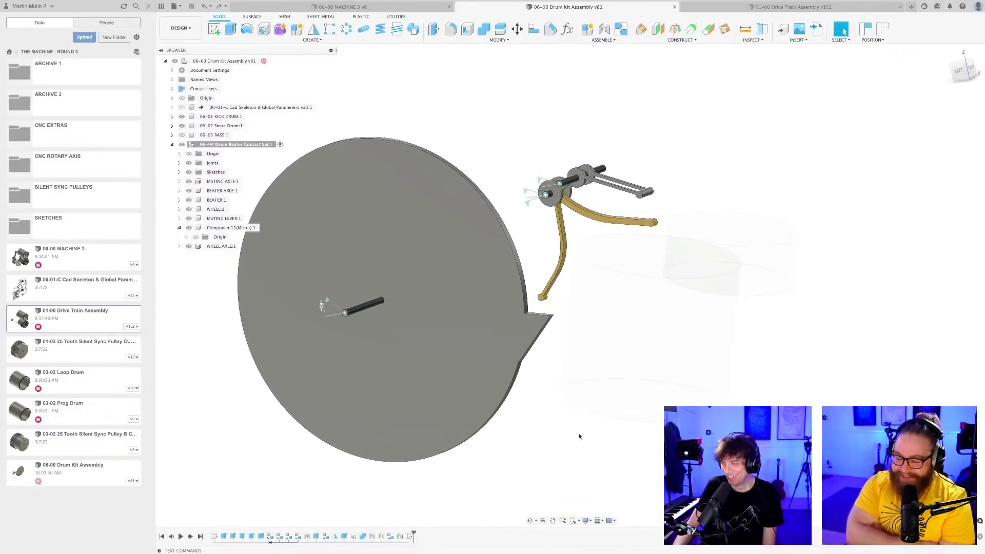
{"action": "scroll", "coordinate": [582, 432], "scroll_direction": "down", "scroll_amount": 2}
{"action": "middle_click_drag", "start_coordinate": [583, 429], "coordinate": [605, 398], "text": "shift"}
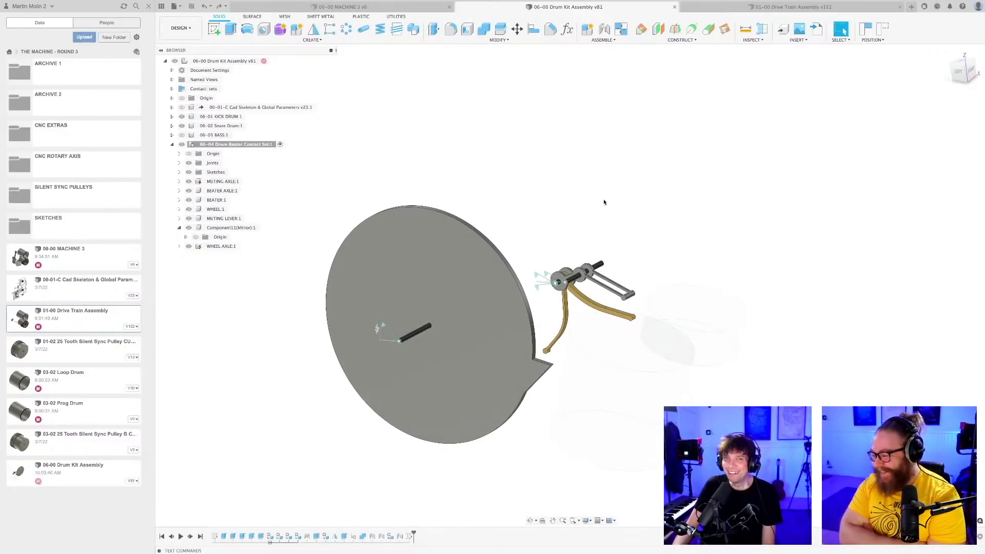
{"action": "scroll", "coordinate": [605, 202], "scroll_direction": "down", "scroll_amount": 2}
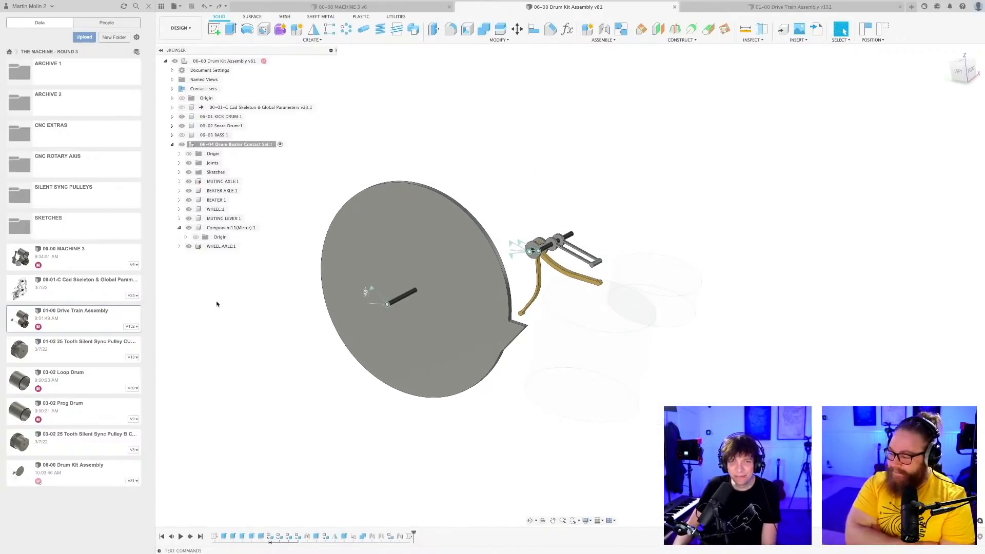
{"action": "left_click", "coordinate": [178, 227]}
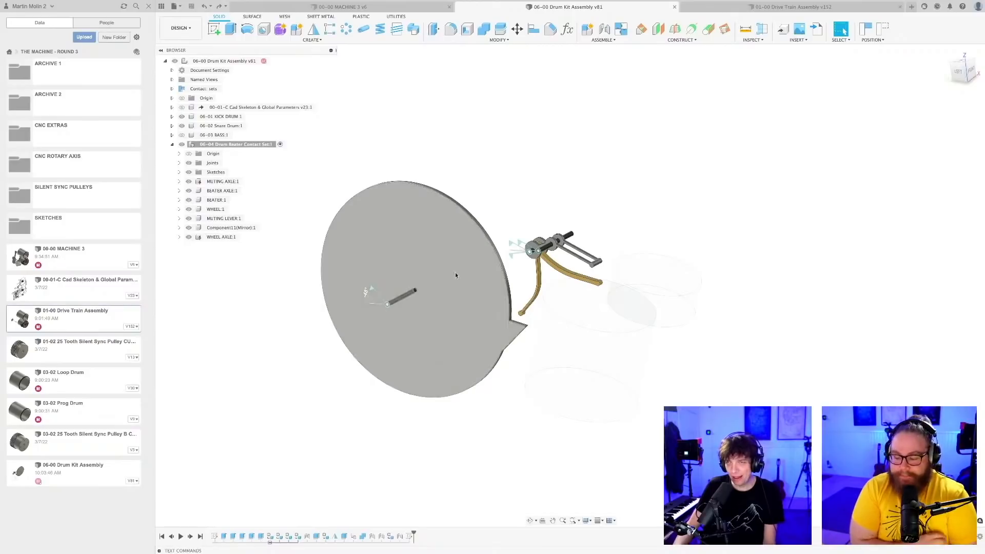
{"action": "mouse_move", "coordinate": [543, 193]}
{"action": "middle_mouse_down", "text": "shift"}
{"action": "mouse_move", "coordinate": [553, 197]}
{"action": "mouse_move", "coordinate": [531, 201]}
{"action": "mouse_move", "coordinate": [548, 208]}
{"action": "middle_mouse_up", "text": "shift"}
{"action": "scroll", "coordinate": [547, 202], "scroll_direction": "up", "scroll_amount": 3}
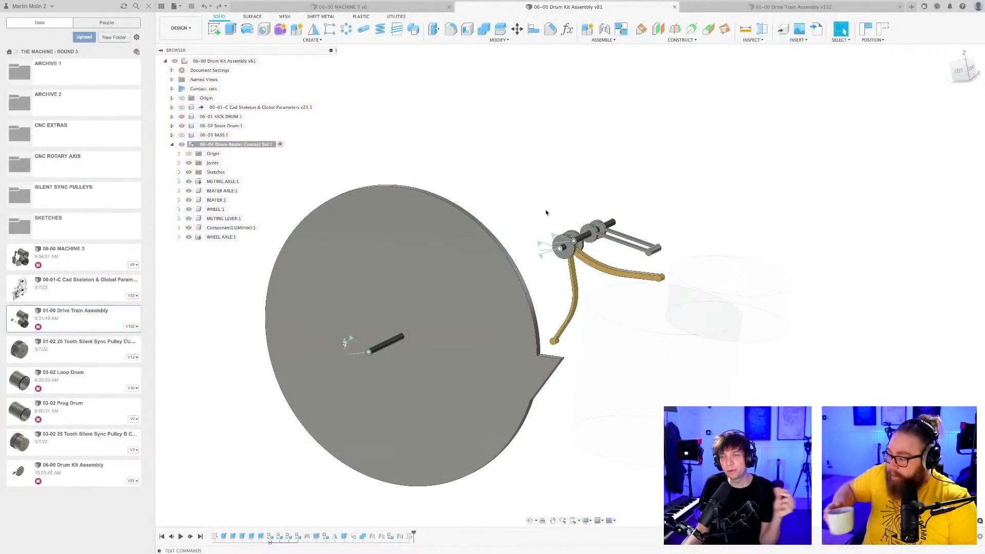
{"action": "scroll", "coordinate": [546, 212], "scroll_direction": "up", "scroll_amount": 2}
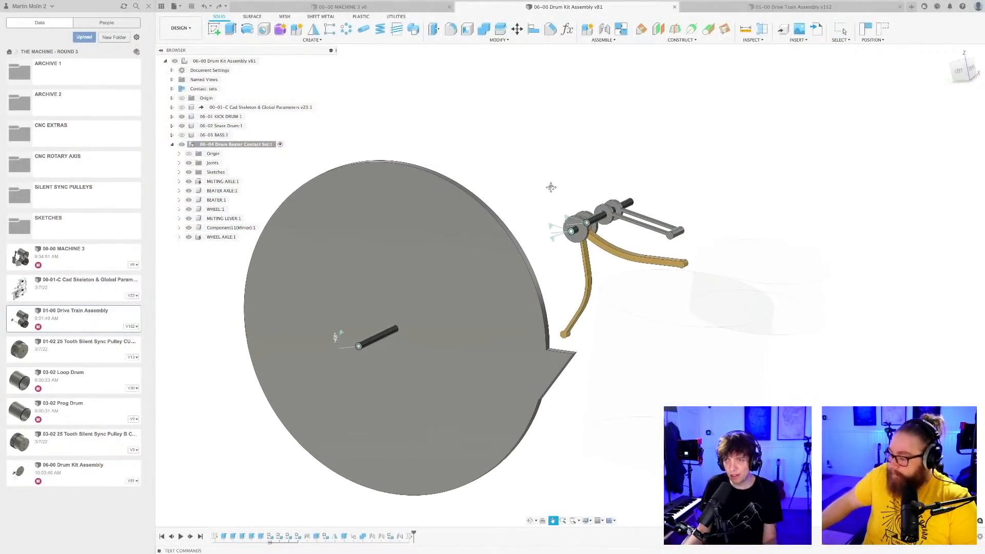
{"action": "scroll", "coordinate": [559, 232], "scroll_direction": "up", "scroll_amount": 3}
{"action": "scroll", "coordinate": [560, 234], "scroll_direction": "down", "scroll_amount": 3}
{"action": "middle_click_drag", "start_coordinate": [536, 193], "coordinate": [510, 211]}
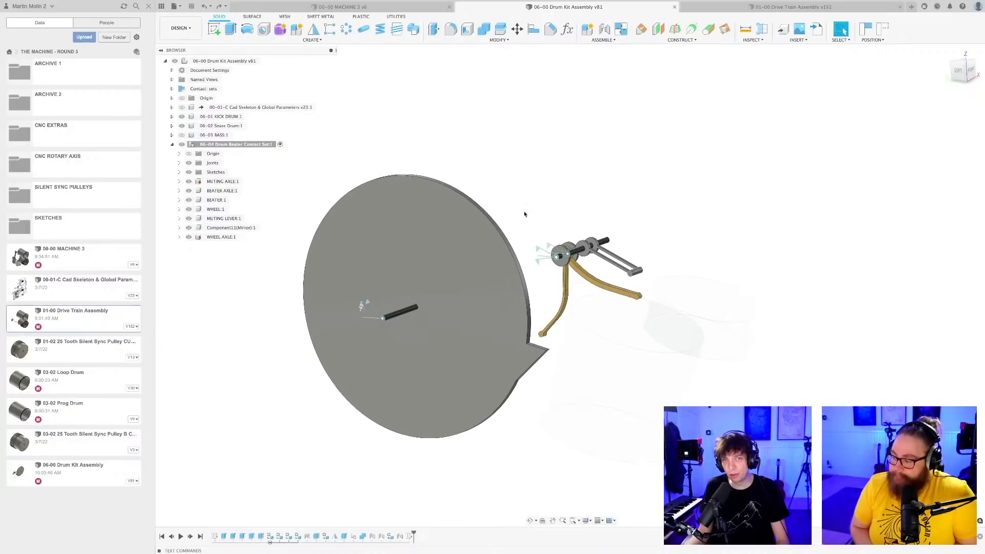
- Create a new internal component named SLIDING JOINT inside the drum beater contact set
{"action": "scroll", "coordinate": [523, 210], "scroll_direction": "up", "scroll_amount": 2}
{"action": "mouse_move", "coordinate": [535, 214]}
{"action": "middle_mouse_down", "text": "shift"}
{"action": "mouse_move", "coordinate": [533, 204]}
{"action": "mouse_move", "coordinate": [551, 207]}
{"action": "middle_mouse_up", "text": "shift"}
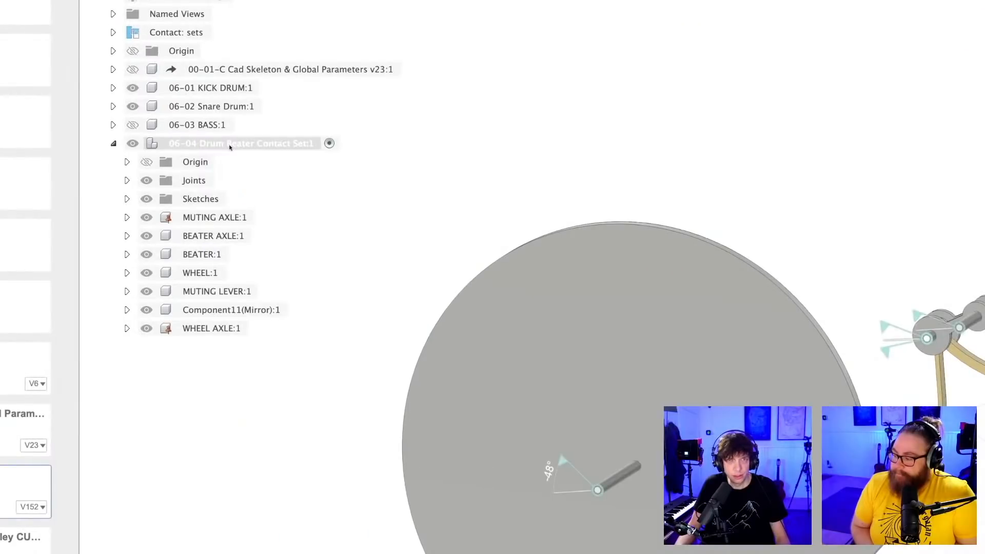
{"action": "right_click", "coordinate": [229, 147]}
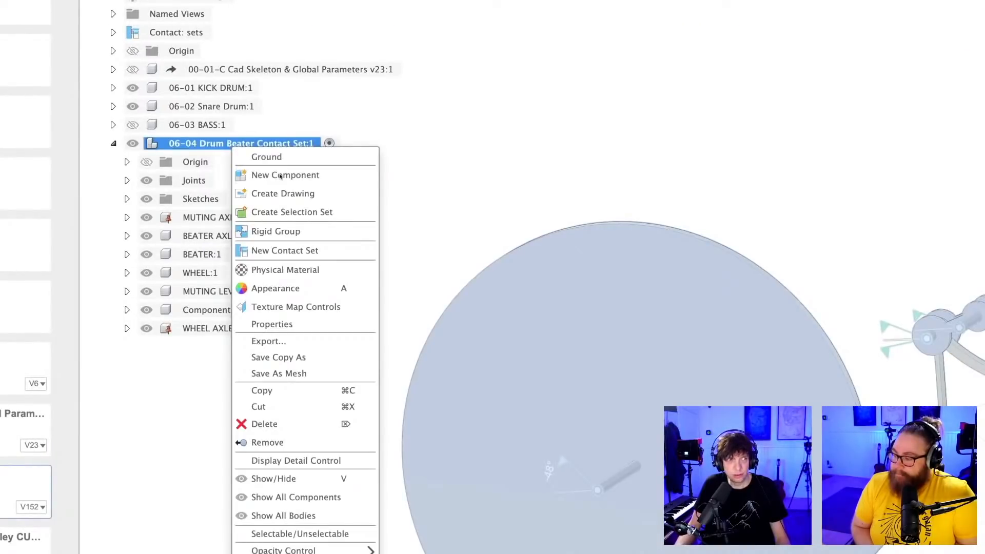
{"action": "key", "text": "Escape"}
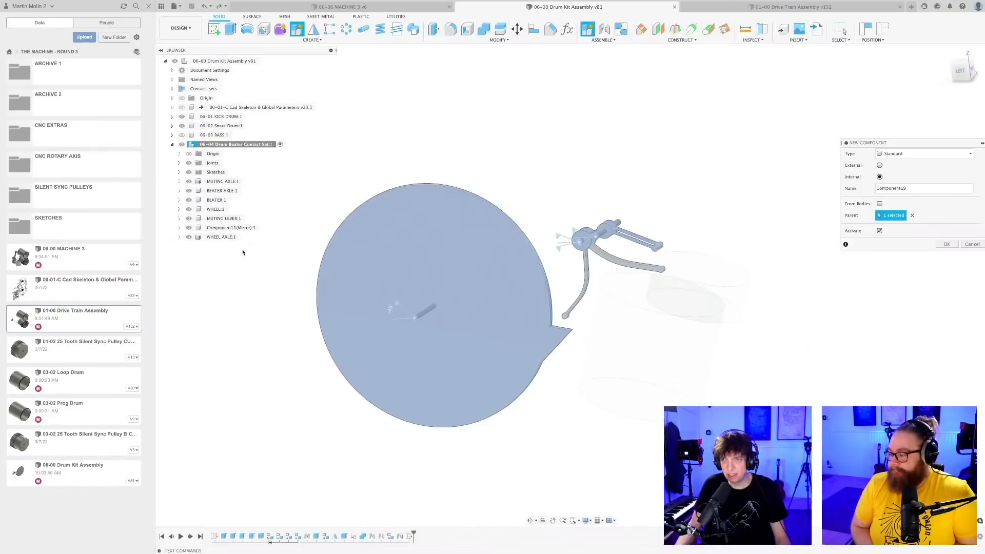
{"action": "left_click", "coordinate": [946, 244]}
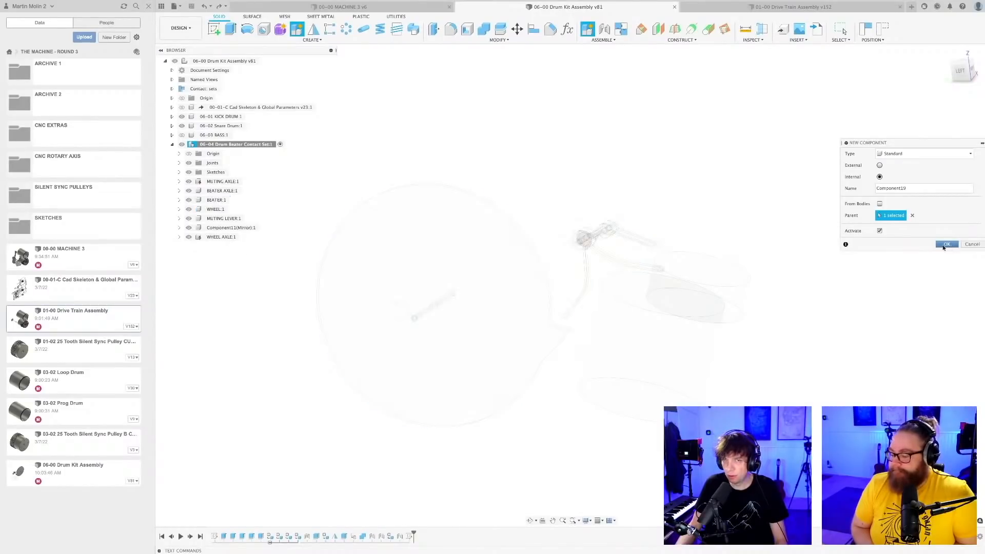
{"action": "double_click", "coordinate": [217, 247]}
{"action": "type", "text": "SLIDING JOINT"}
{"action": "key", "text": "Return"}
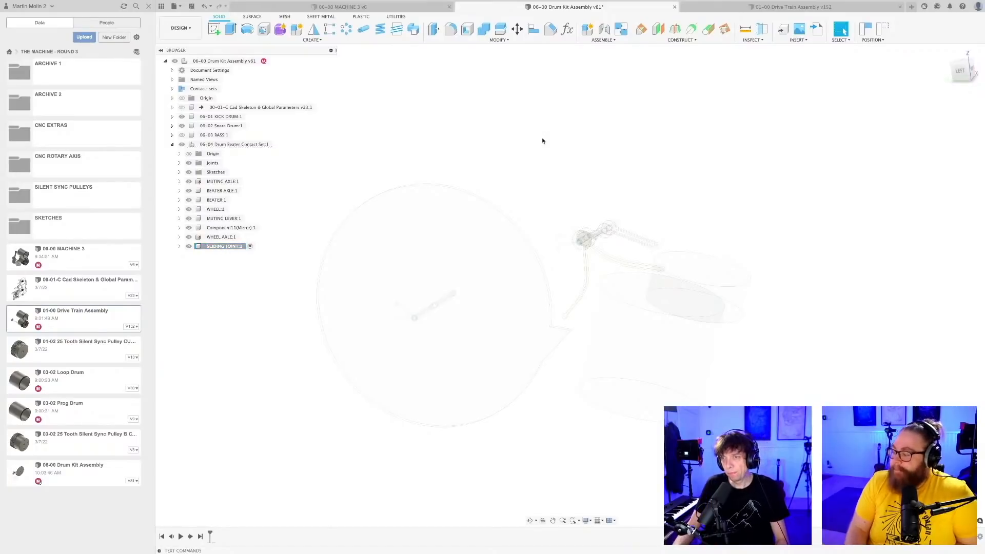
- Start a sketch on the kick drum's construction plane, reverting the moved components to their previous positions
{"action": "scroll", "coordinate": [527, 179], "scroll_direction": "down", "scroll_amount": 2}
{"action": "middle_click_drag", "start_coordinate": [527, 179], "coordinate": [473, 191]}
{"action": "scroll", "coordinate": [475, 196], "scroll_direction": "up", "scroll_amount": 1}
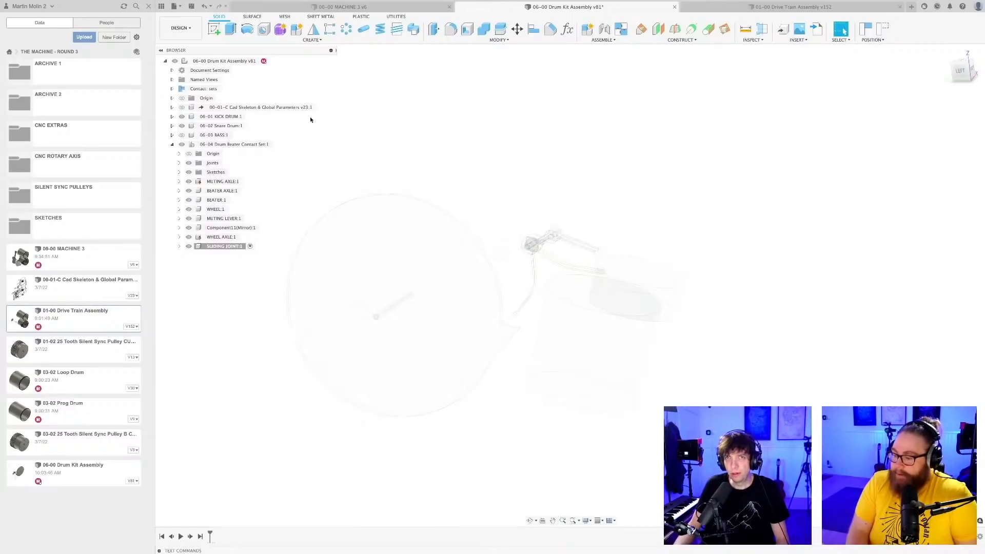
{"action": "left_click", "coordinate": [214, 29]}
{"action": "scroll", "coordinate": [550, 146], "scroll_direction": "down", "scroll_amount": 2}
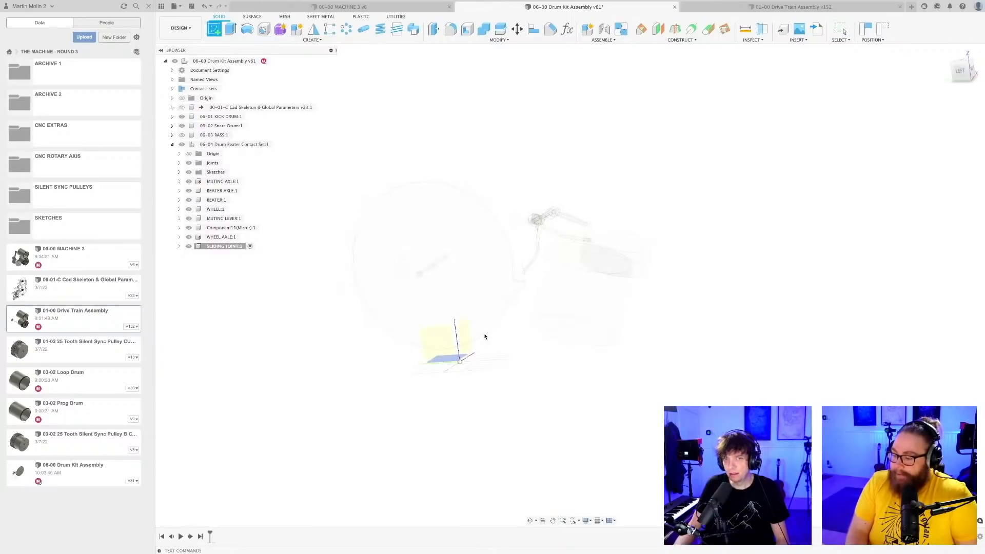
{"action": "left_click", "coordinate": [172, 117]}
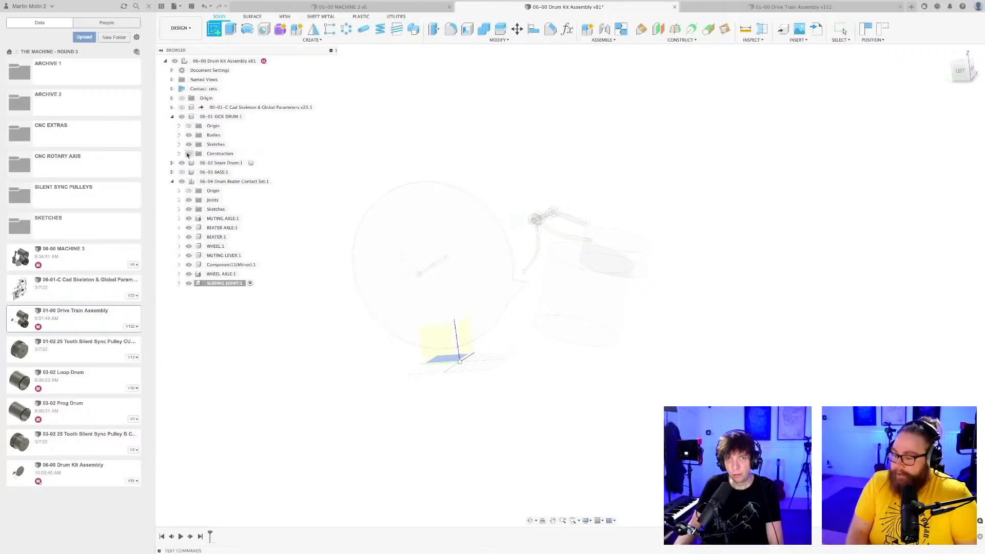
{"action": "left_click", "coordinate": [178, 154]}
{"action": "left_click", "coordinate": [220, 162]}
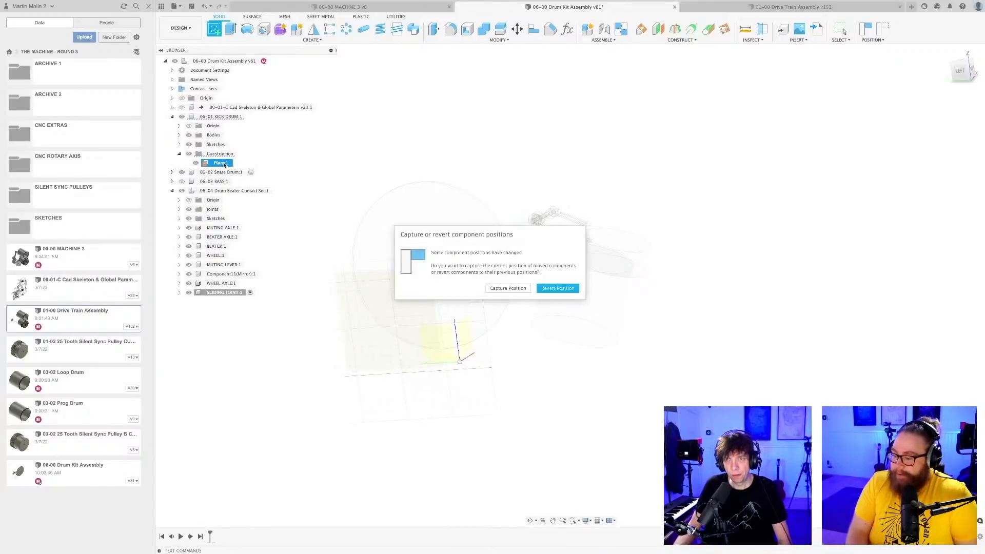
{"action": "left_click", "coordinate": [554, 288]}
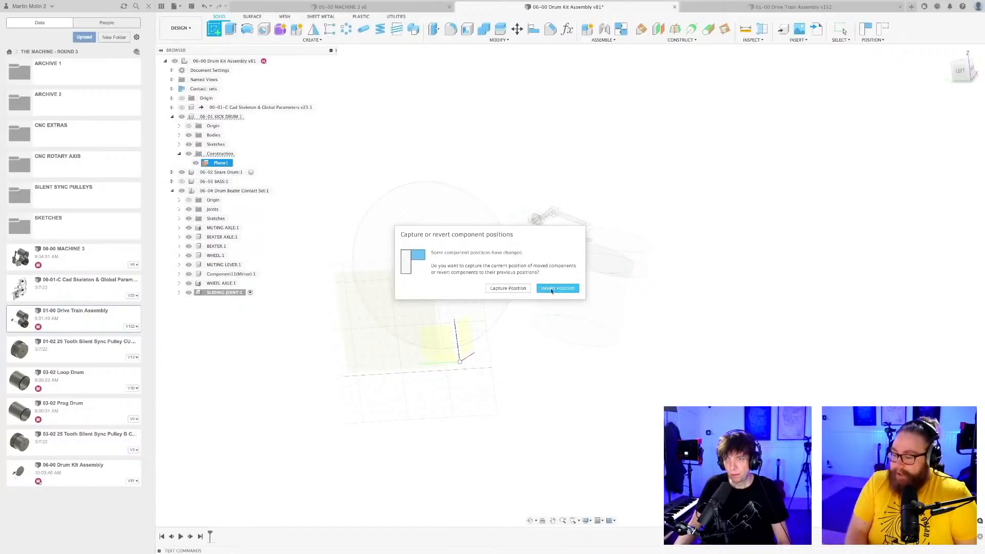
- Rename the kick drum's construction plane to Kick Drum Mid Plane1 and make it visible
{"action": "left_click", "coordinate": [216, 162]}
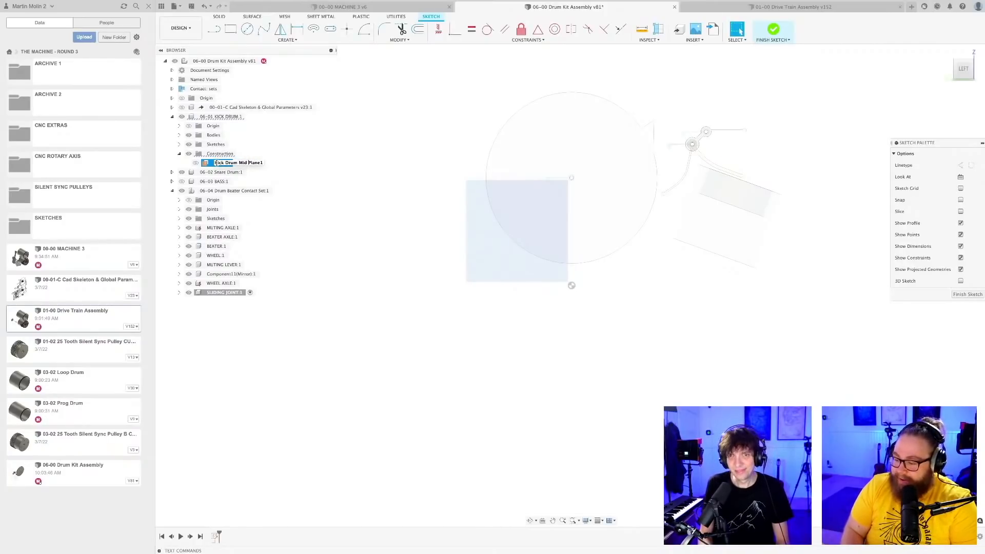
{"action": "left_click", "coordinate": [418, 302]}
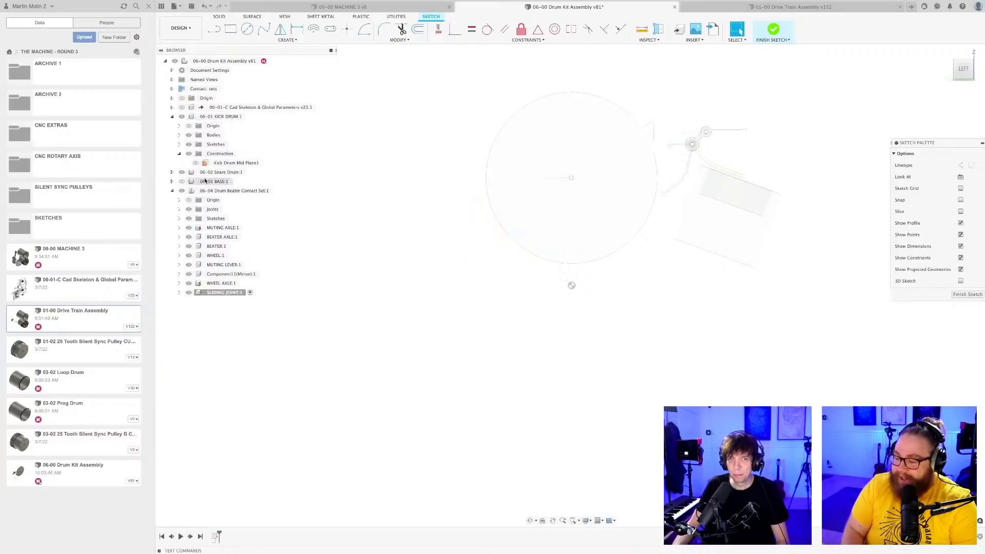
{"action": "scroll", "coordinate": [398, 326], "scroll_direction": "down", "scroll_amount": 2}
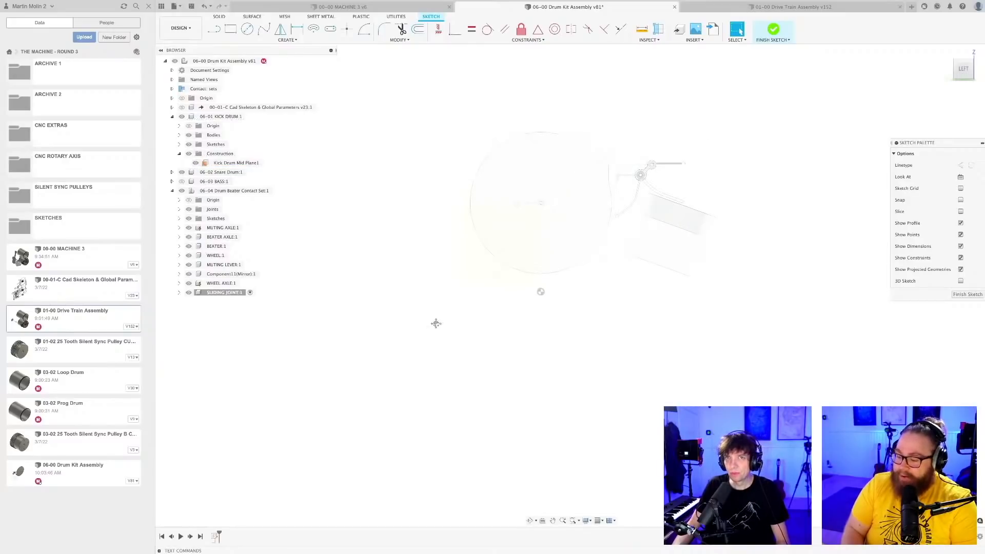
- Sketch a small closed four-sided outline with lines, above the gap between the wheel's tooth and the beater axle
{"action": "middle_click_drag", "start_coordinate": [435, 323], "coordinate": [314, 105], "text": "shift"}
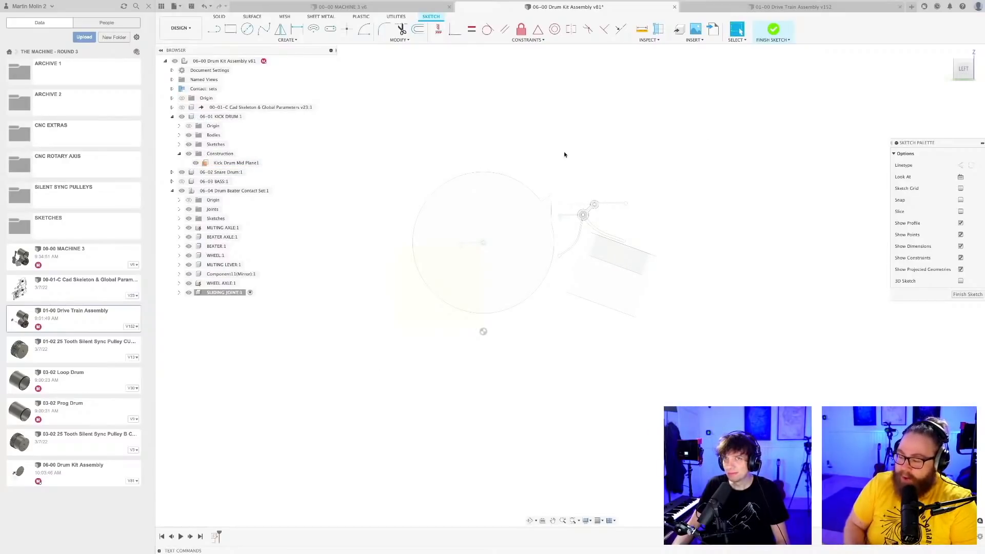
{"action": "middle_click_drag", "start_coordinate": [563, 137], "coordinate": [542, 180]}
{"action": "mouse_move", "coordinate": [732, 208]}
{"action": "middle_mouse_down", "text": "shift"}
{"action": "mouse_move", "coordinate": [685, 234]}
{"action": "mouse_move", "coordinate": [670, 222]}
{"action": "mouse_move", "coordinate": [664, 233]}
{"action": "middle_mouse_up", "text": "shift"}
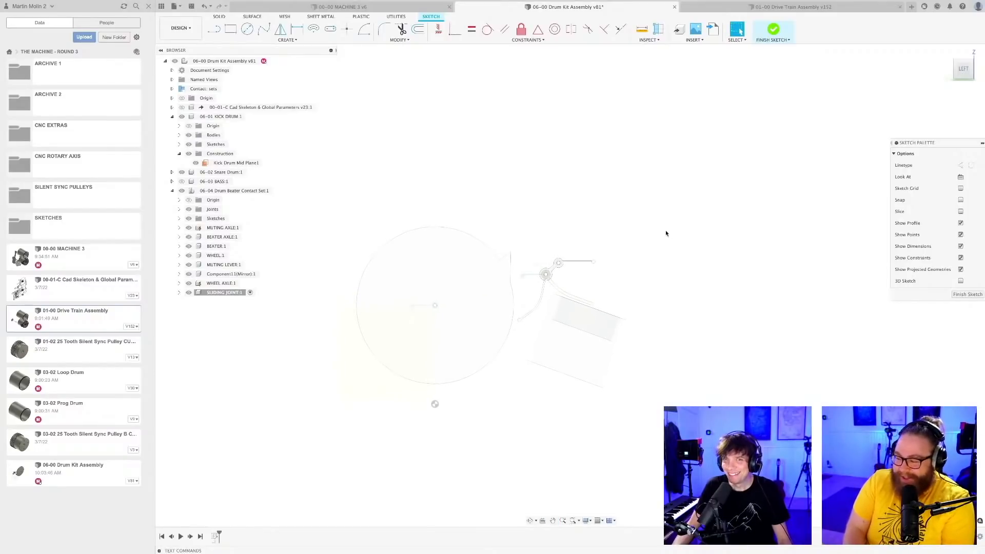
{"action": "middle_click_drag", "start_coordinate": [555, 205], "coordinate": [523, 207]}
{"action": "key", "text": "l"}
{"action": "scroll", "coordinate": [523, 224], "scroll_direction": "up", "scroll_amount": 5}
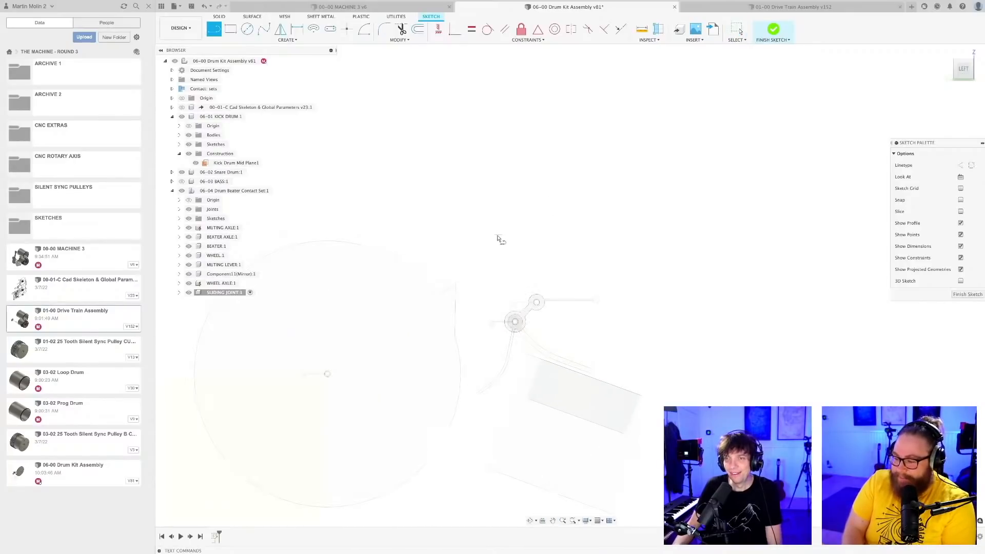
{"action": "left_click", "coordinate": [446, 210]}
{"action": "scroll", "coordinate": [476, 198], "scroll_direction": "up", "scroll_amount": 3}
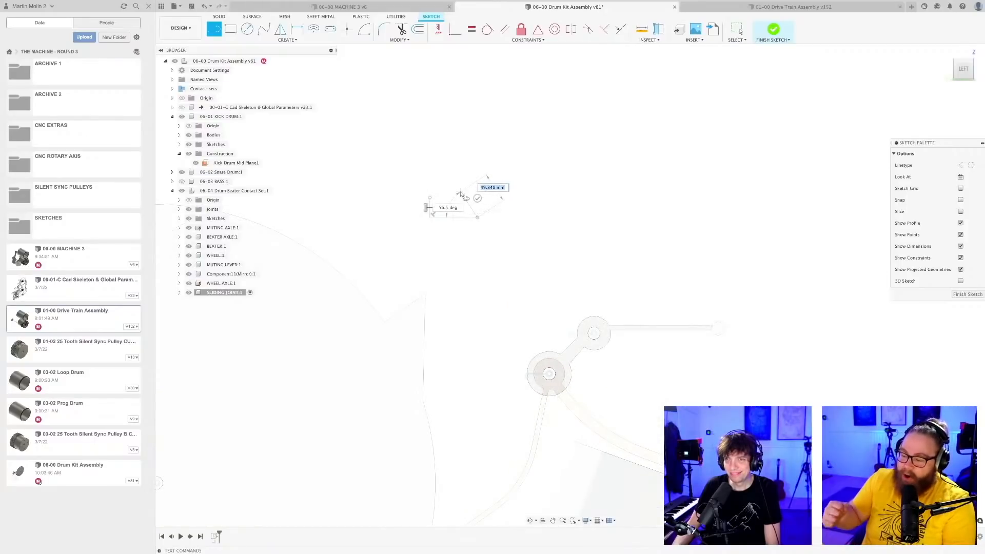
{"action": "key", "text": "Escape"}
- Make the outline rectangular by adding perpendicular constraints between its upper edge and both side edges
{"action": "scroll", "coordinate": [513, 169], "scroll_direction": "up", "scroll_amount": 5}
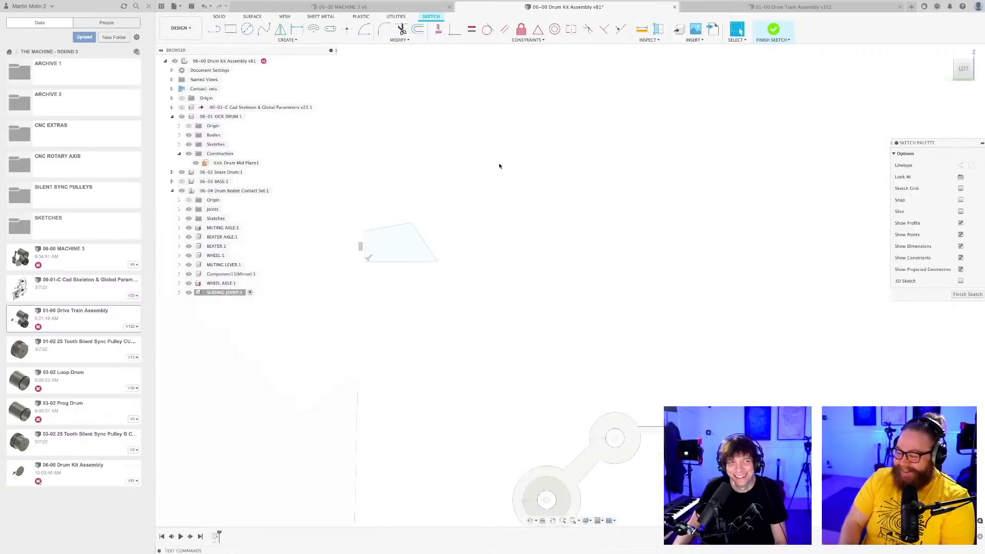
{"action": "middle_click_drag", "start_coordinate": [500, 211], "coordinate": [618, 169]}
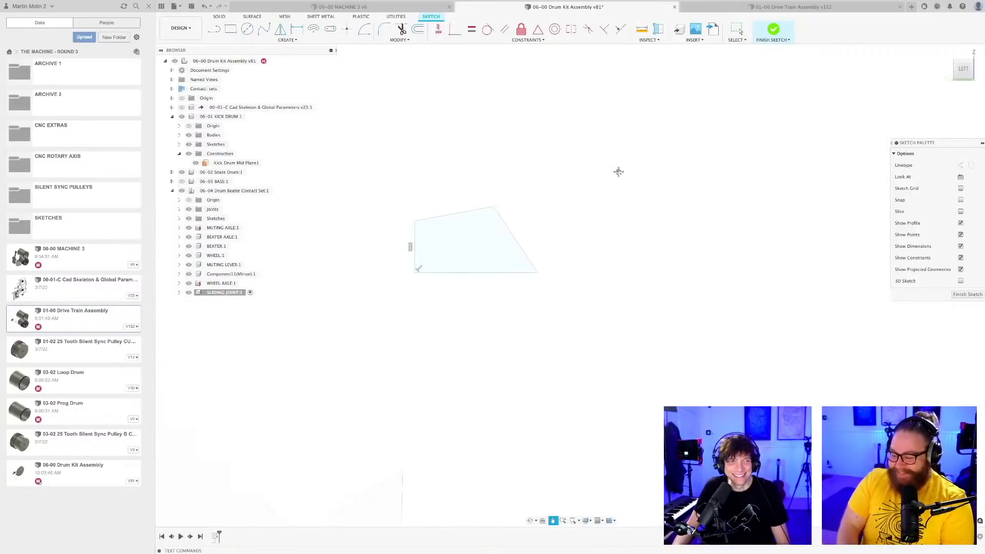
{"action": "left_click", "coordinate": [604, 29]}
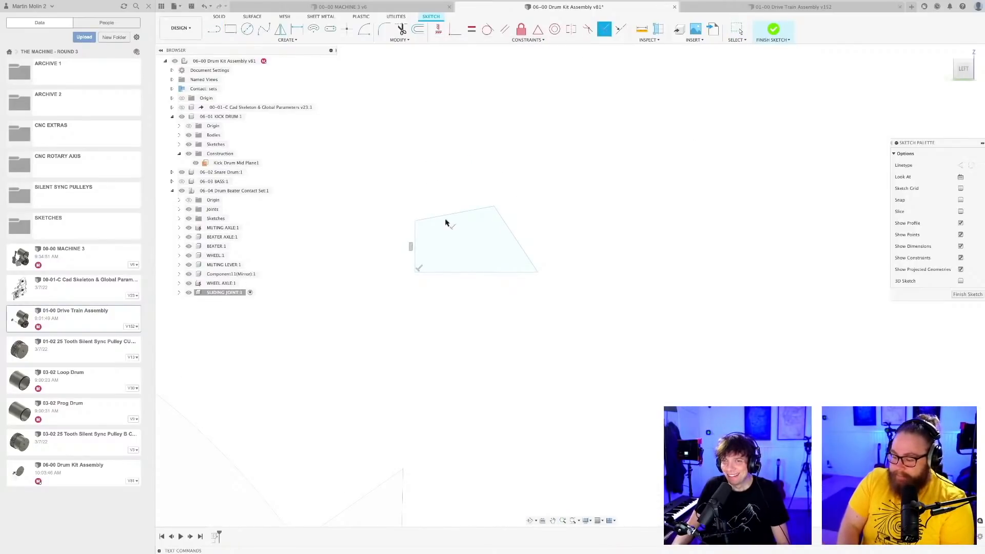
{"action": "left_click", "coordinate": [416, 226]}
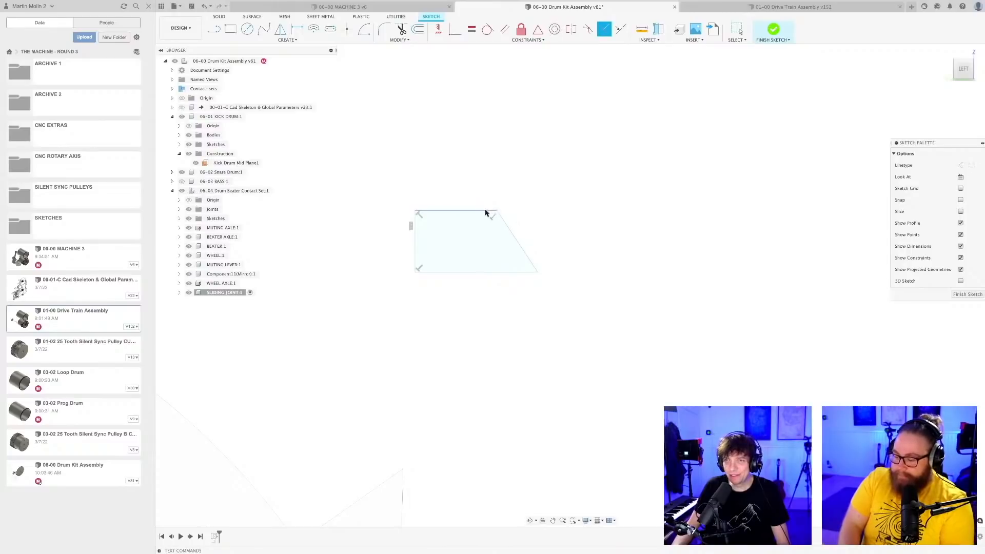
{"action": "left_click", "coordinate": [506, 226]}
{"action": "key", "text": "Escape"}
- Extrude the rectangular profile 10 mm as a new body
{"action": "scroll", "coordinate": [541, 251], "scroll_direction": "down", "scroll_amount": 3}
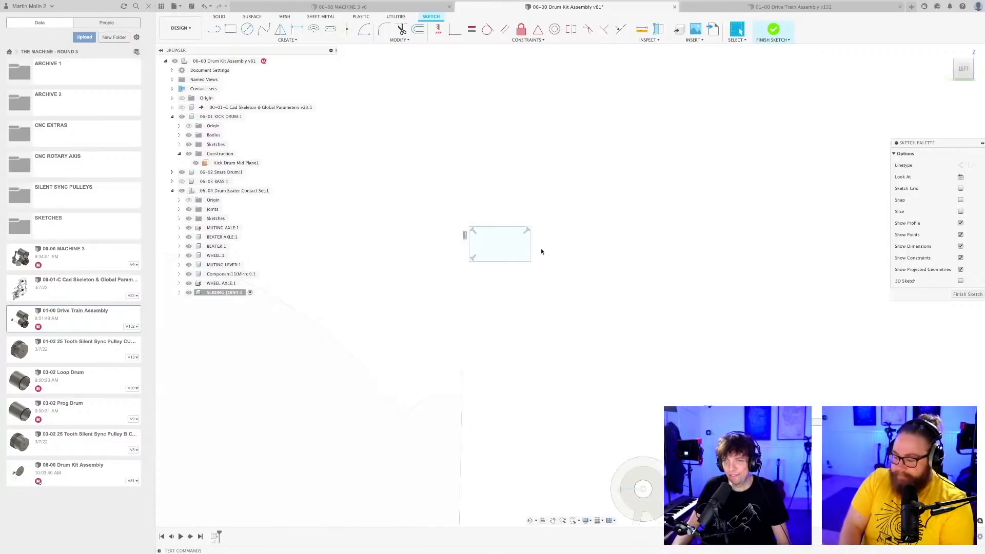
{"action": "scroll", "coordinate": [541, 250], "scroll_direction": "down", "scroll_amount": 2}
{"action": "scroll", "coordinate": [533, 250], "scroll_direction": "up", "scroll_amount": 2}
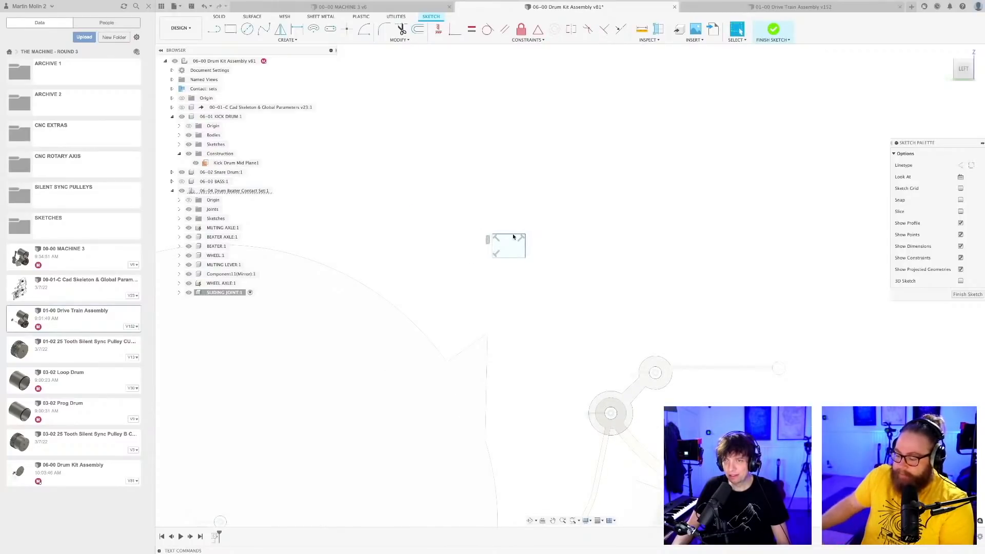
{"action": "scroll", "coordinate": [531, 247], "scroll_direction": "up", "scroll_amount": 1}
{"action": "middle_click_drag", "start_coordinate": [533, 248], "coordinate": [485, 244]}
{"action": "scroll", "coordinate": [493, 244], "scroll_direction": "up", "scroll_amount": 1}
{"action": "scroll", "coordinate": [486, 248], "scroll_direction": "down", "scroll_amount": 1}
{"action": "scroll", "coordinate": [485, 245], "scroll_direction": "down", "scroll_amount": 3}
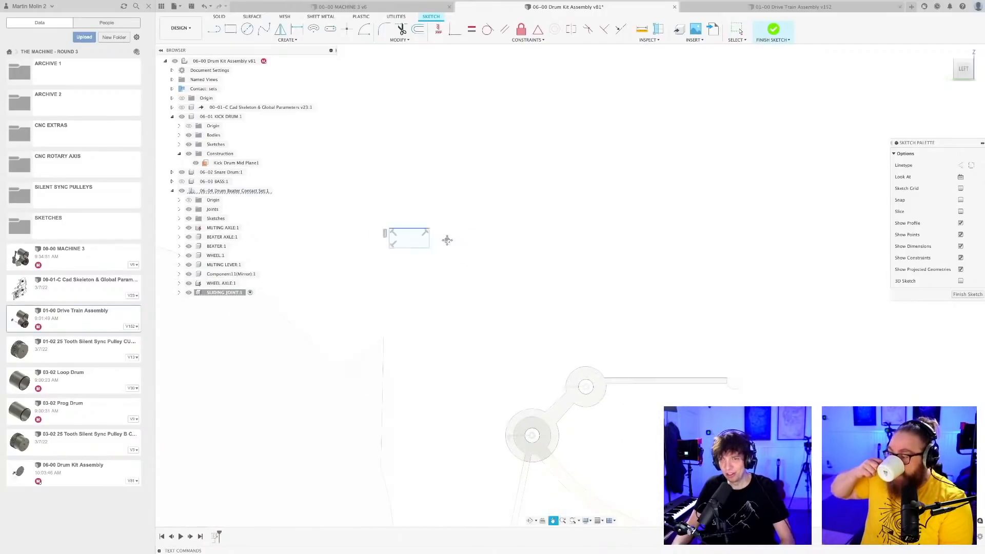
{"action": "middle_click_drag", "start_coordinate": [460, 249], "coordinate": [413, 264], "text": "shift"}
{"action": "key", "text": "e"}
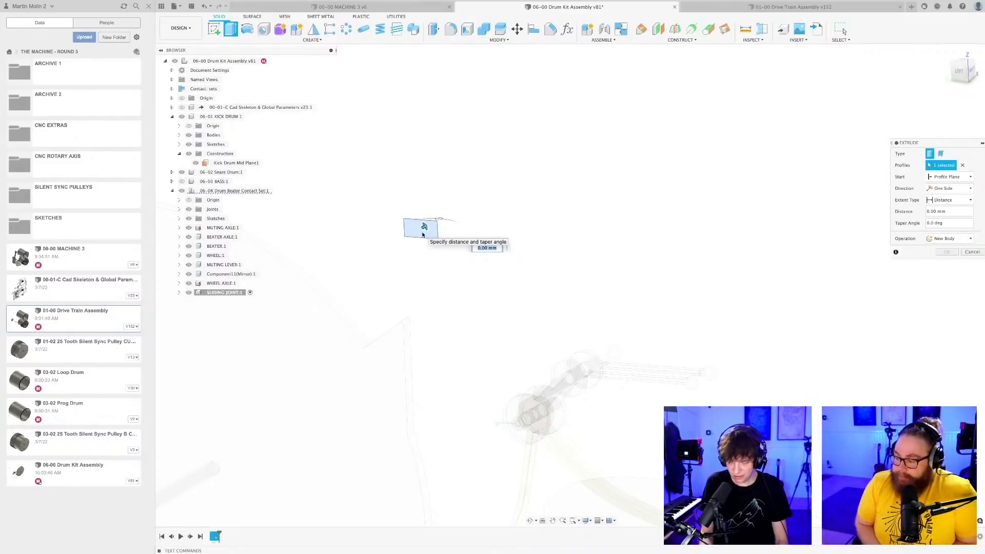
{"action": "type", "text": "10"}
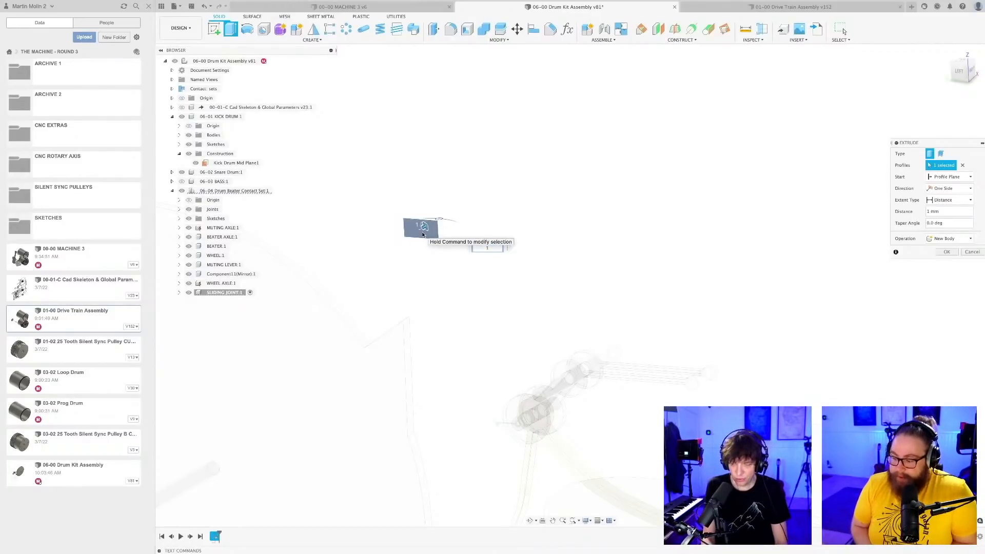
{"action": "key", "text": "Return"}
- Apply a red glossy enamel paint appearance to the extruded block
{"action": "scroll", "coordinate": [489, 256], "scroll_direction": "down", "scroll_amount": 2}
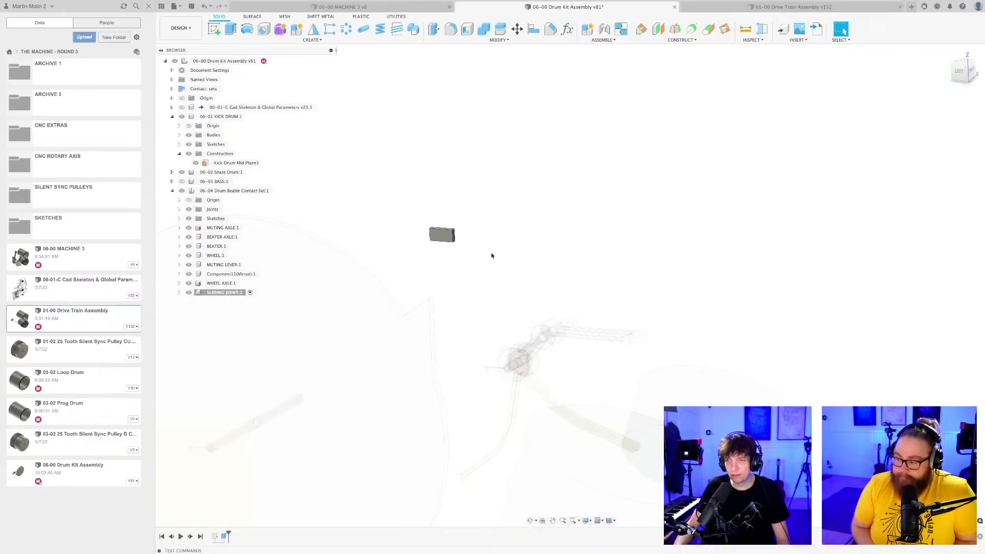
{"action": "scroll", "coordinate": [490, 251], "scroll_direction": "up", "scroll_amount": 3}
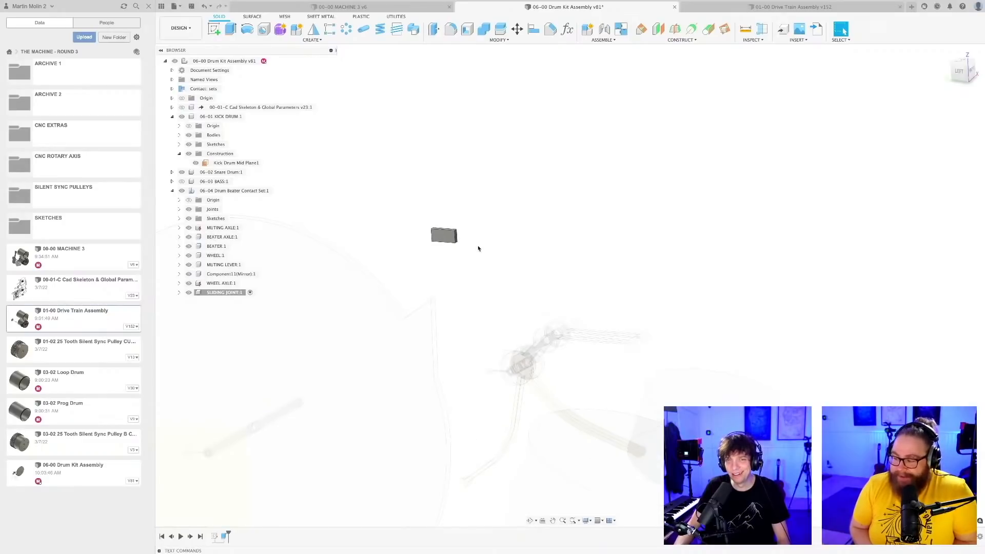
{"action": "scroll", "coordinate": [479, 251], "scroll_direction": "up", "scroll_amount": 3}
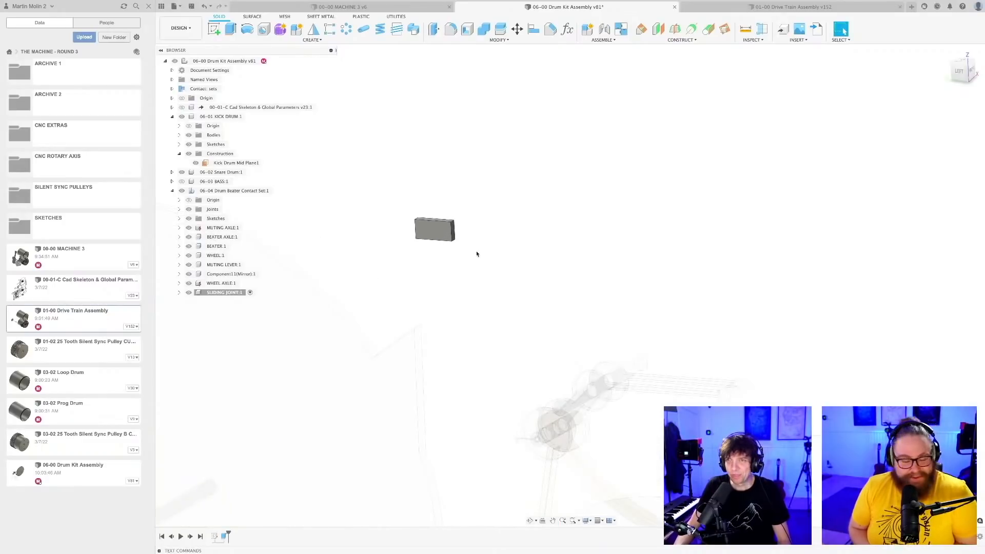
{"action": "middle_click_drag", "start_coordinate": [483, 264], "coordinate": [482, 287], "text": "shift"}
{"action": "key", "text": "a"}
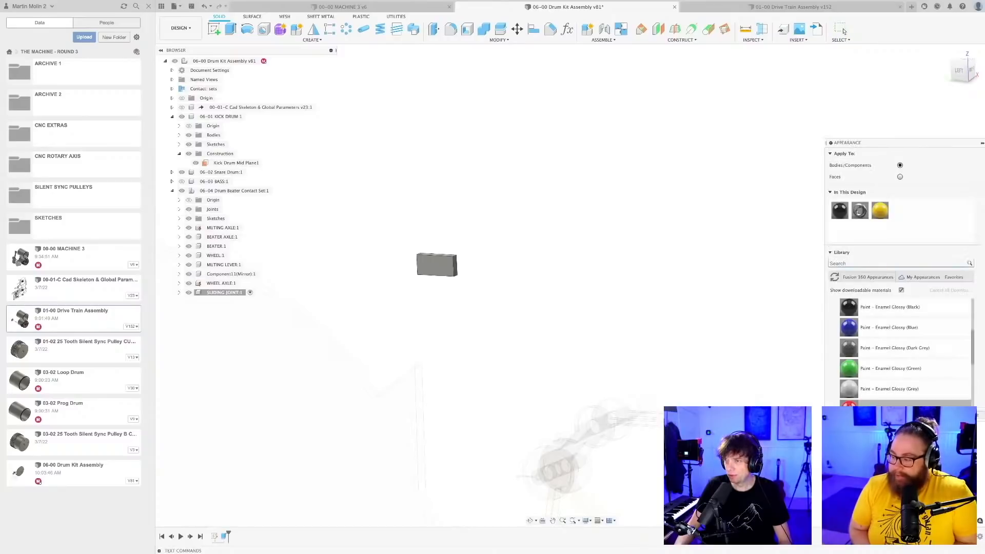
{"action": "left_click_drag", "start_coordinate": [437, 291], "coordinate": [445, 264]}
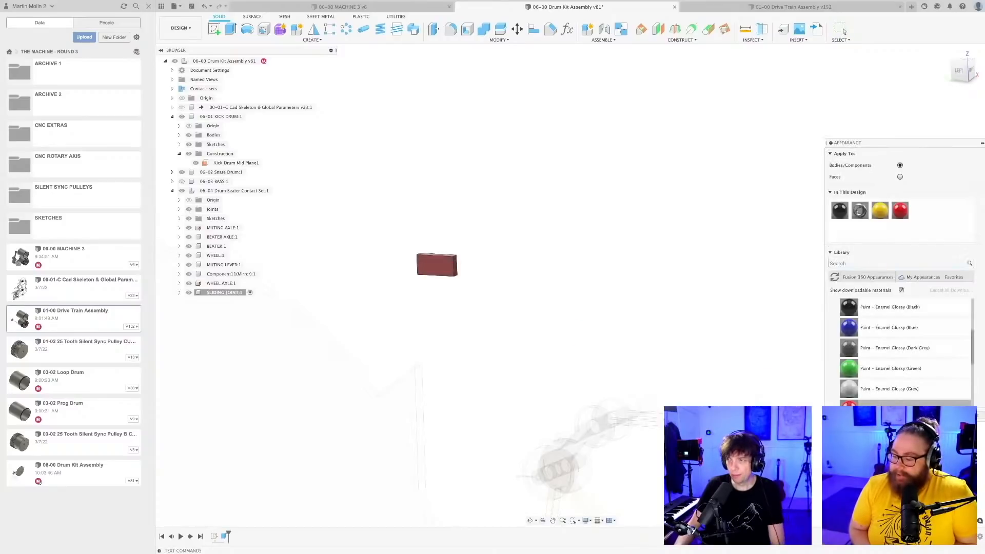
{"action": "left_click", "coordinate": [977, 417]}
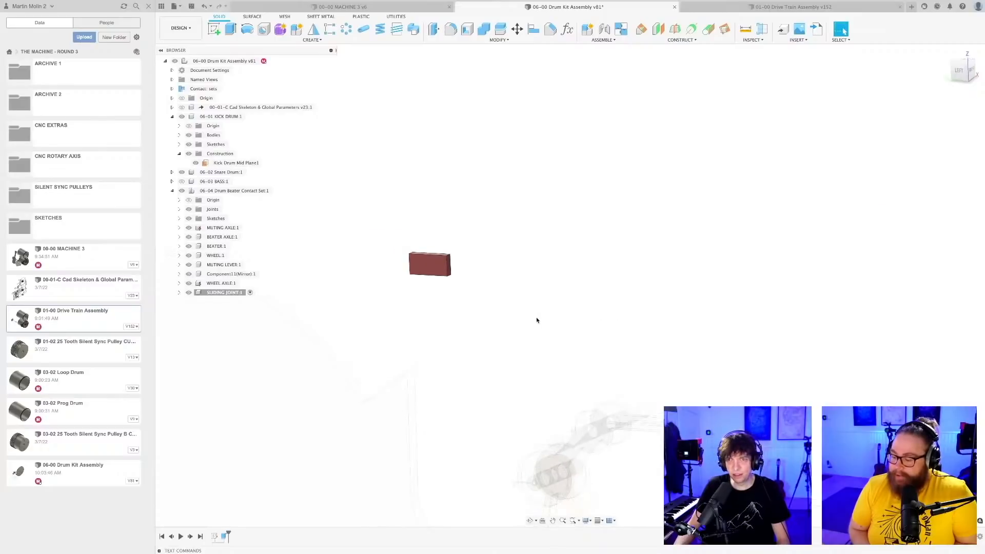
{"action": "mouse_move", "coordinate": [545, 310]}
{"action": "middle_mouse_down", "text": "shift"}
{"action": "mouse_move", "coordinate": [554, 310]}
{"action": "mouse_move", "coordinate": [531, 319]}
{"action": "mouse_move", "coordinate": [539, 310]}
{"action": "middle_mouse_up", "text": "shift"}
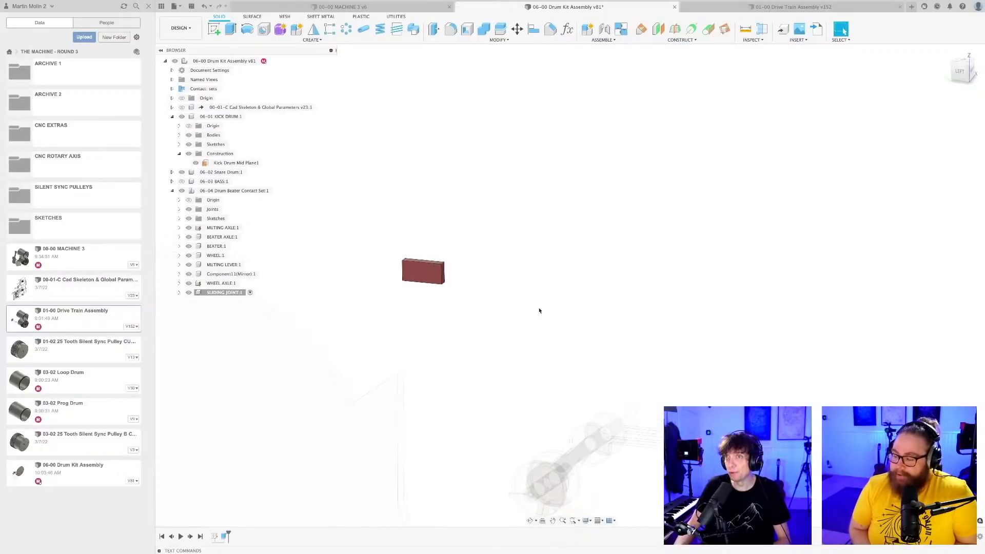
{"action": "left_click", "coordinate": [604, 40]}
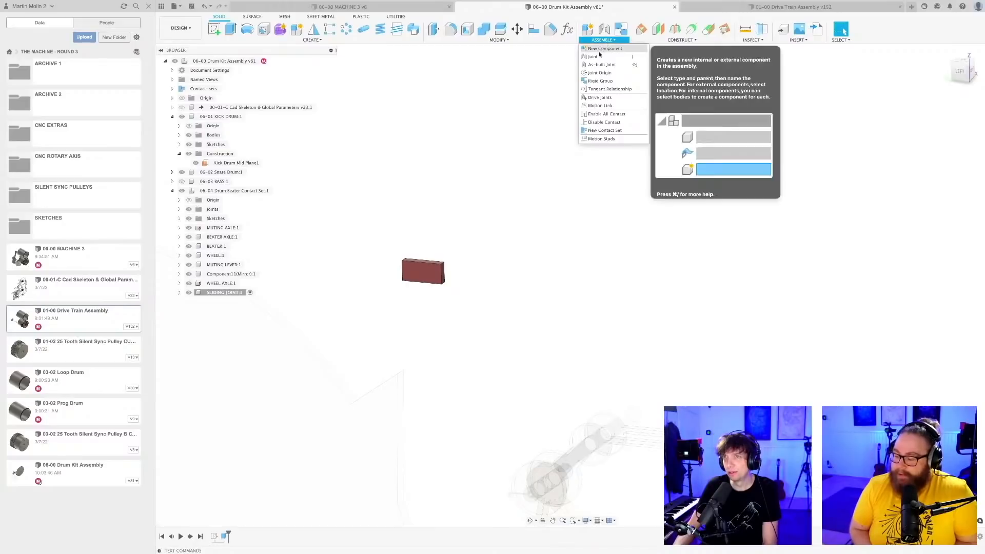
{"action": "left_click", "coordinate": [598, 56]}
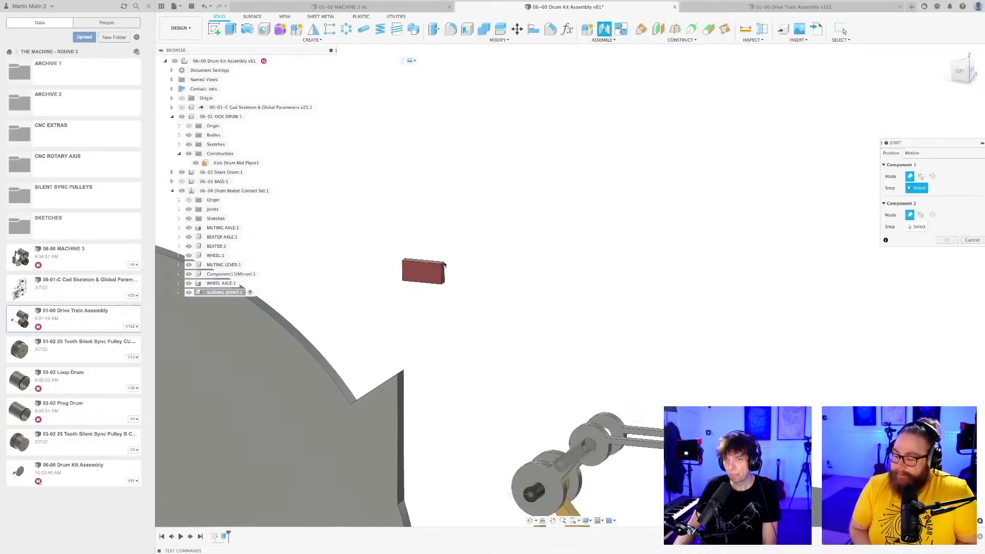
{"action": "left_click", "coordinate": [443, 265]}
{"action": "left_click_drag", "start_coordinate": [918, 144], "coordinate": [617, 154]}
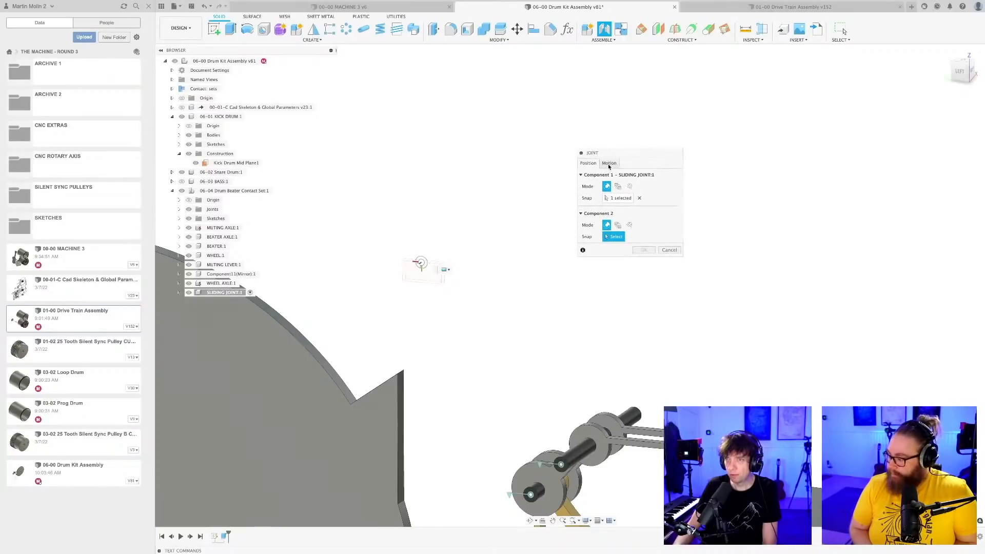
{"action": "left_click", "coordinate": [608, 163]}
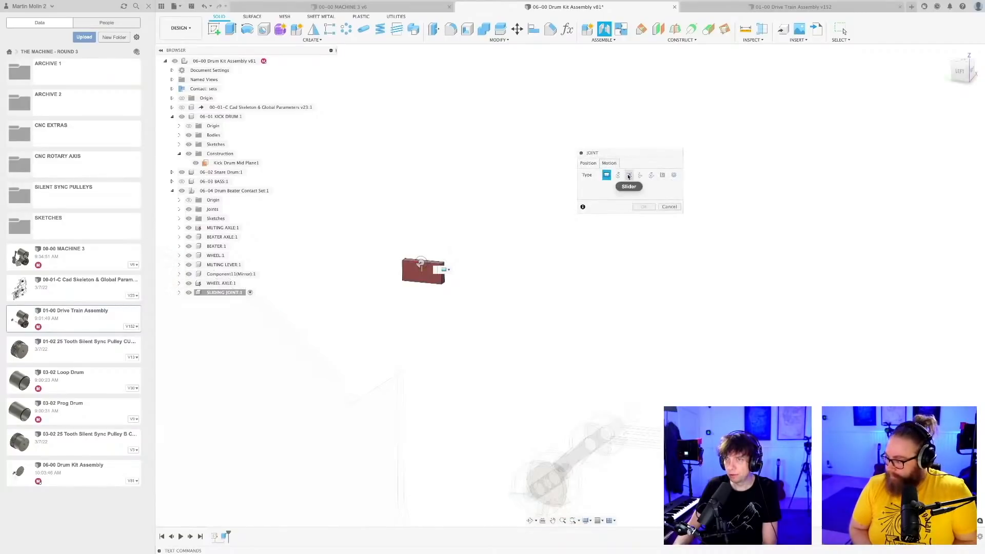
{"action": "left_click", "coordinate": [590, 164]}
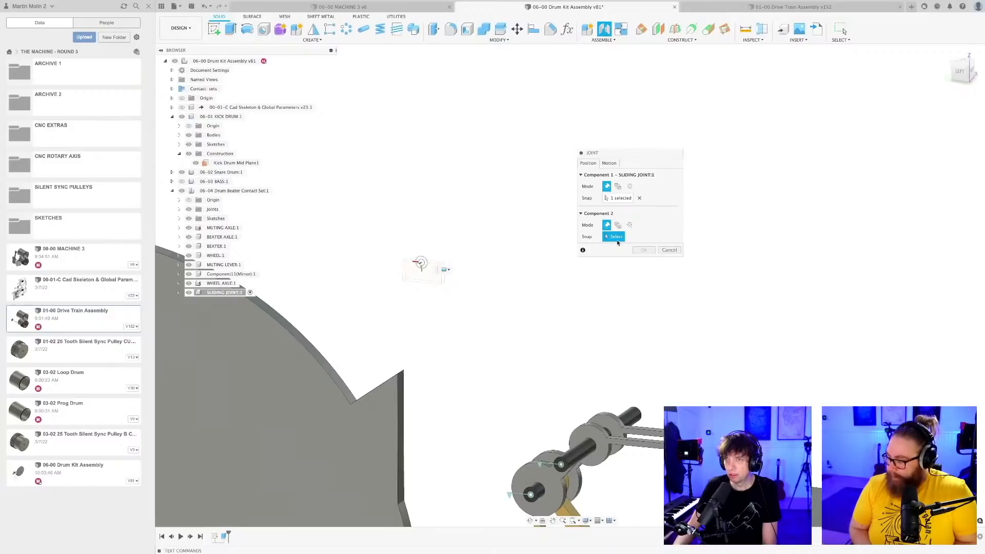
{"action": "left_click", "coordinate": [669, 250]}
- Save the drum kit assembly and rename the sliding joint block's component to SLIDING JOINT STILL
{"action": "middle_click_drag", "start_coordinate": [470, 318], "coordinate": [566, 255], "text": "shift"}
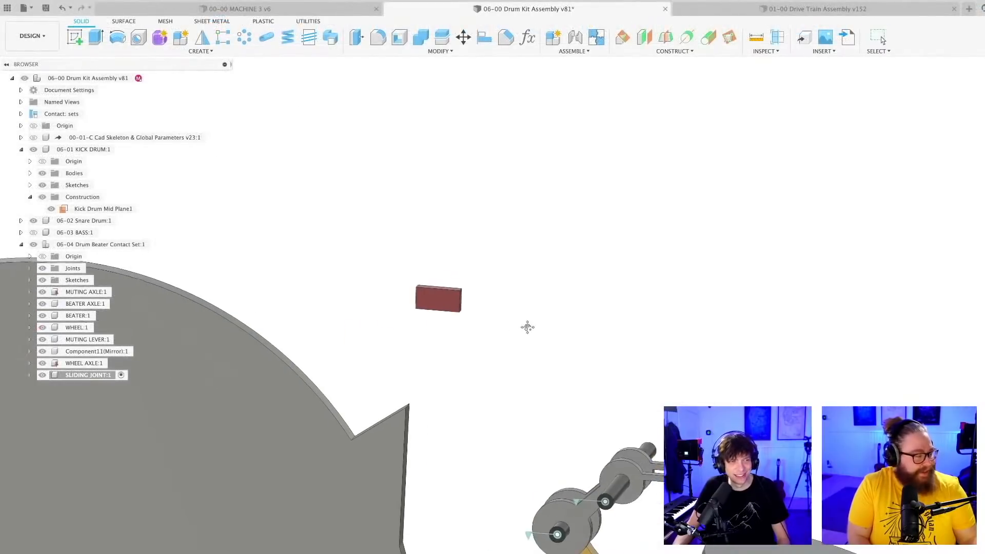
{"action": "middle_click_drag", "start_coordinate": [527, 327], "coordinate": [501, 341], "text": "shift"}
{"action": "key", "text": "ctrl+s"}
{"action": "key", "text": "Return"}
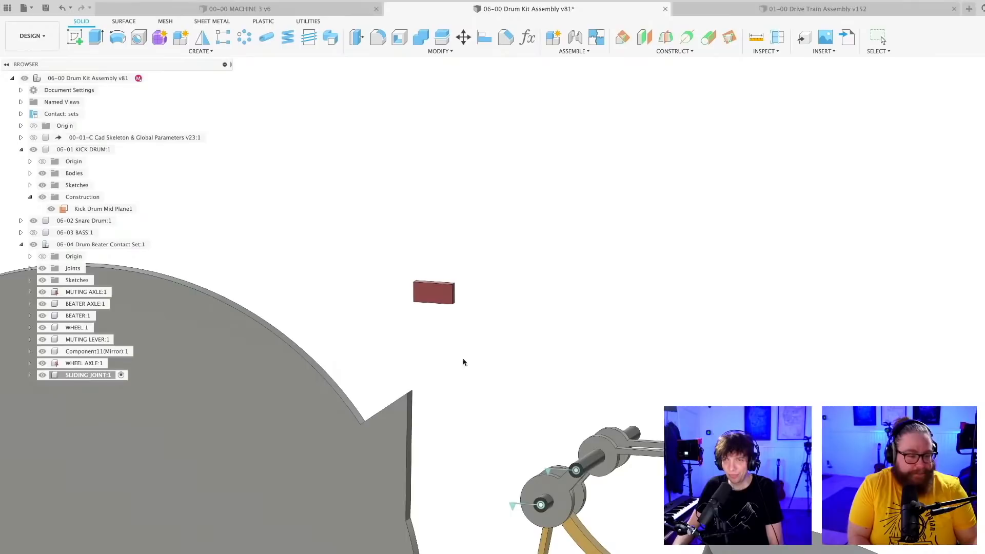
{"action": "left_click", "coordinate": [90, 375]}
{"action": "left_click", "coordinate": [90, 375]}
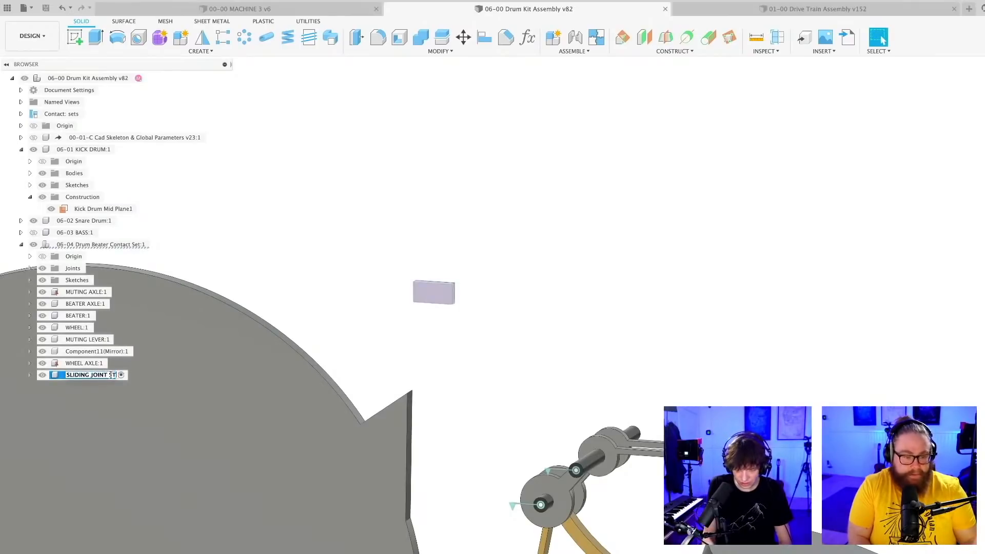
{"action": "key", "text": "Return"}
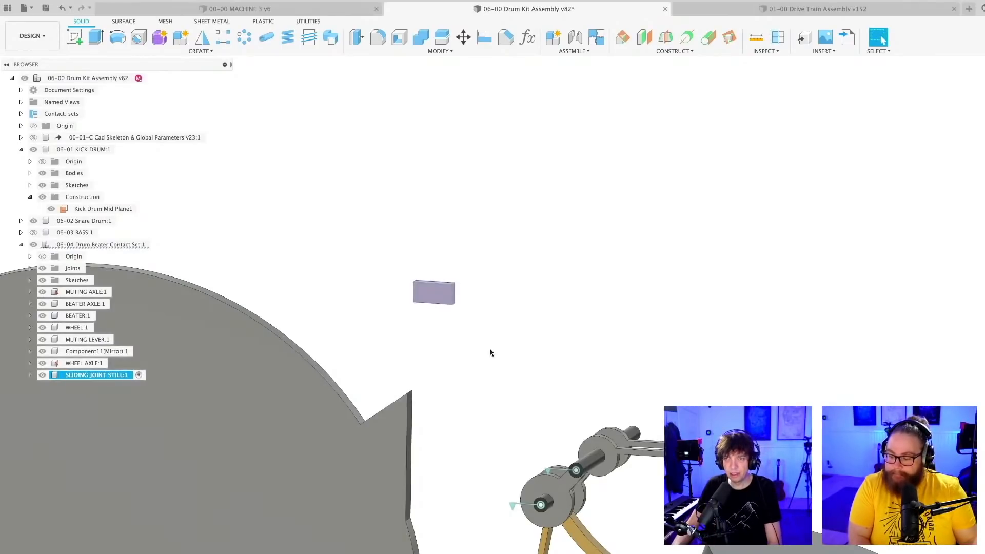
- Copy the SLIDING JOINT STILL component and paste a second instance into the 06-04 Drum Beater Contact Set
{"action": "left_click", "coordinate": [112, 245]}
{"action": "right_click", "coordinate": [142, 249]}
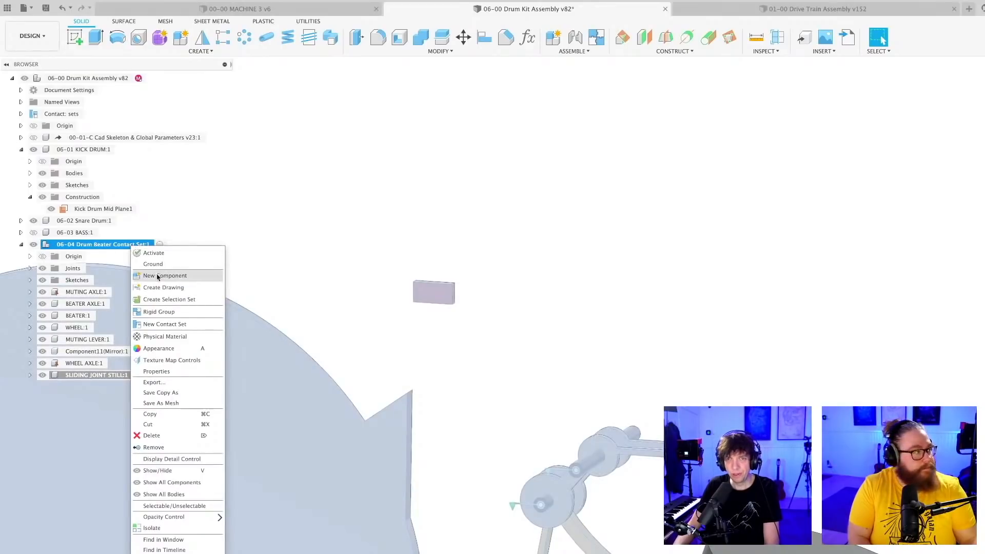
{"action": "key", "text": "Escape"}
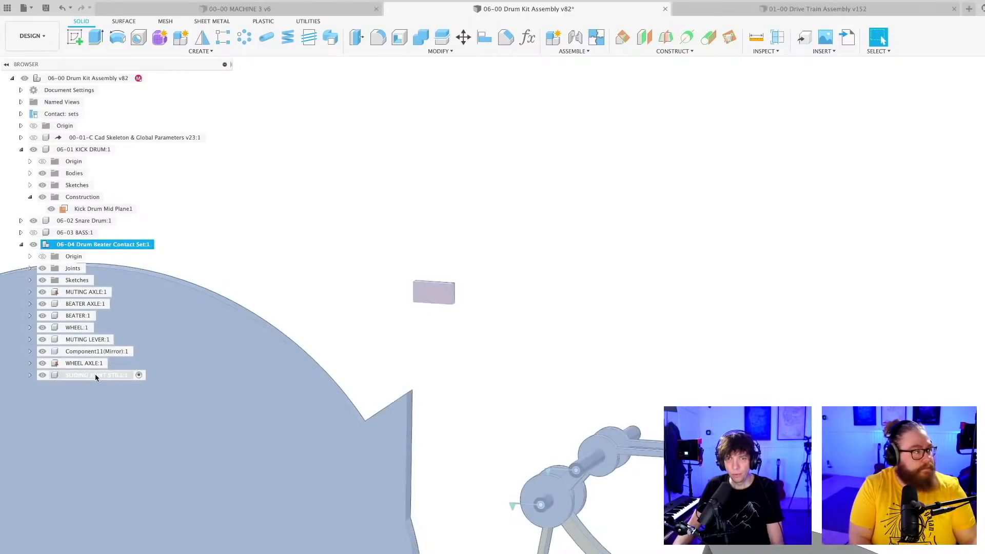
{"action": "right_click", "coordinate": [120, 247]}
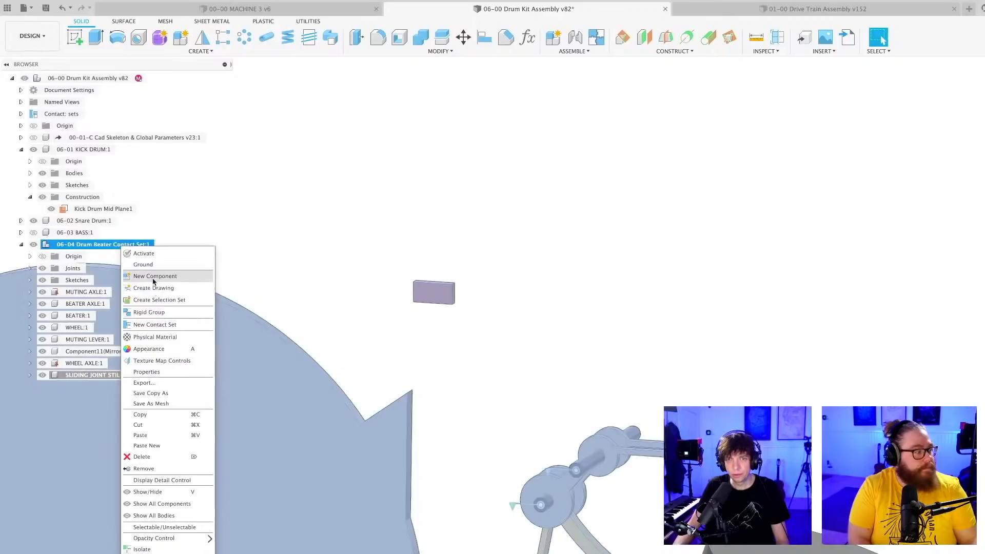
{"action": "left_click", "coordinate": [150, 449]}
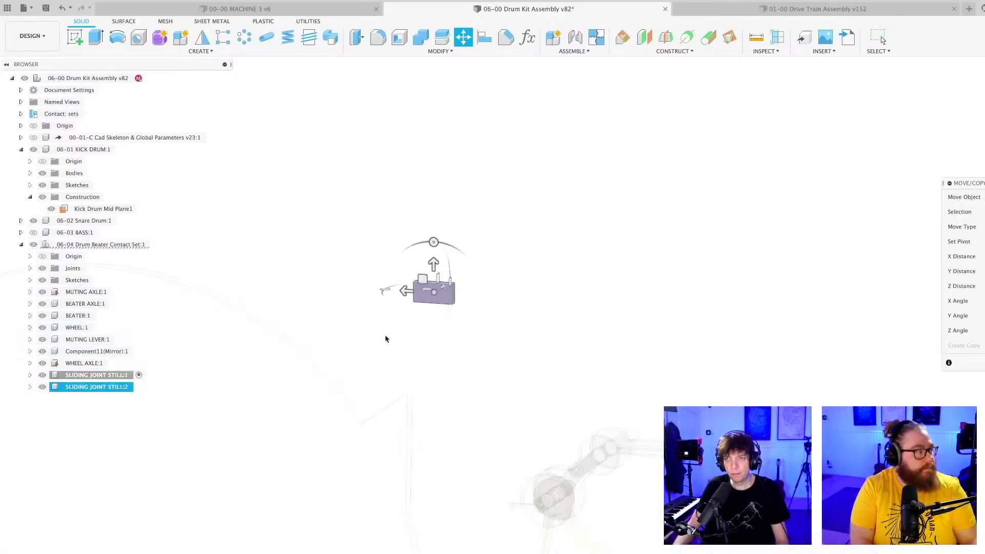
{"action": "left_click", "coordinate": [92, 386]}
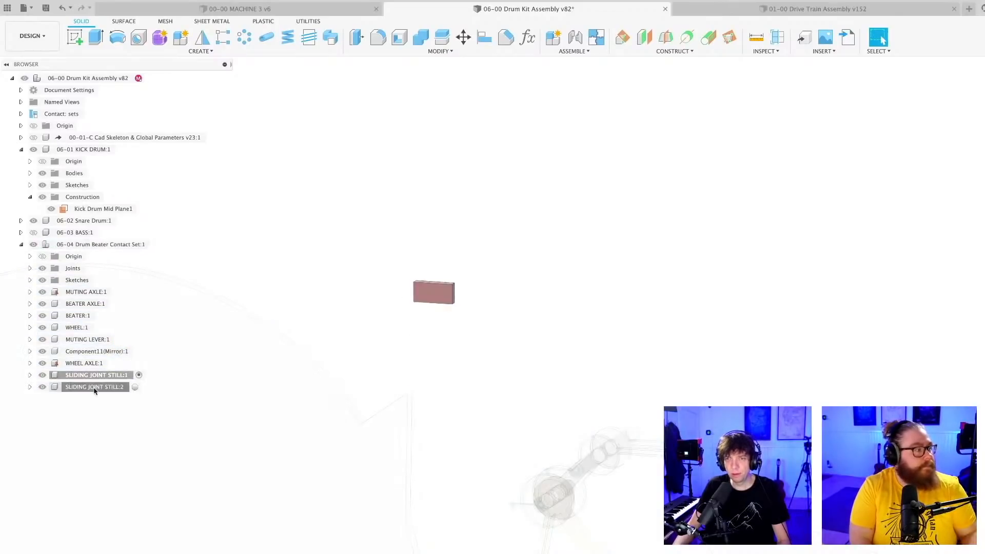
- Move the pasted block about 132 mm sideways from the original, away from the wheel, and activate the 06-04 Drum Beater Contact Set
{"action": "right_click", "coordinate": [93, 387]}
{"action": "left_click", "coordinate": [130, 92]}
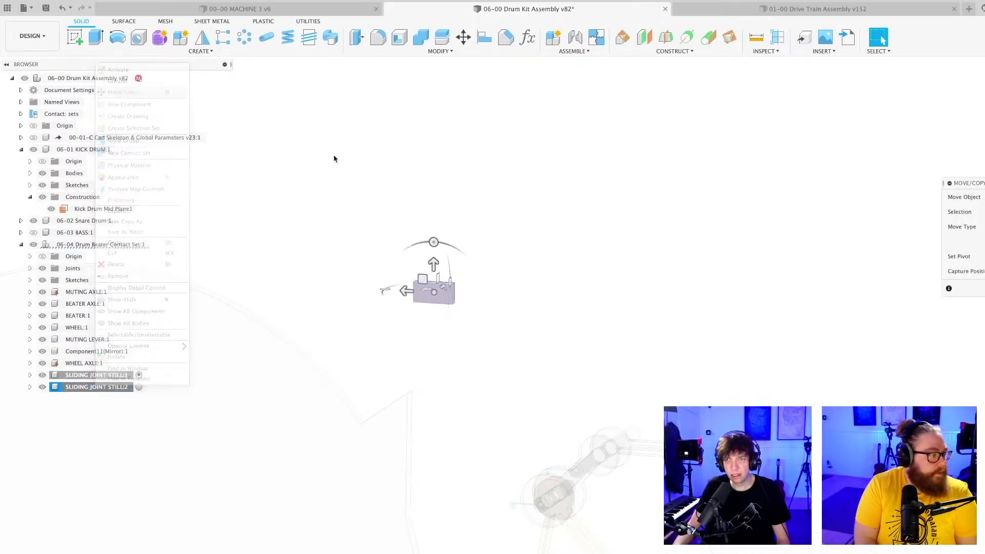
{"action": "left_click_drag", "start_coordinate": [401, 298], "coordinate": [519, 306]}
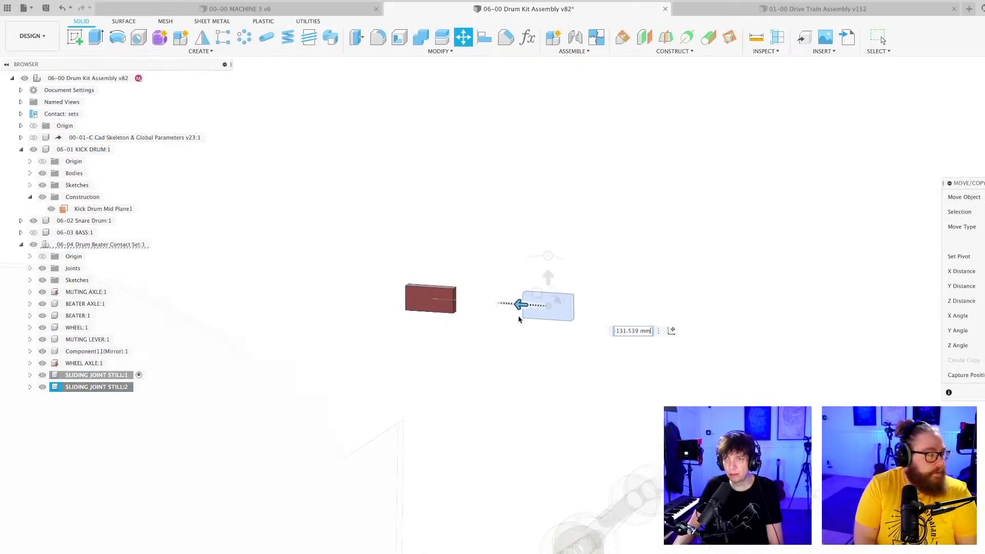
{"action": "key", "text": "Return"}
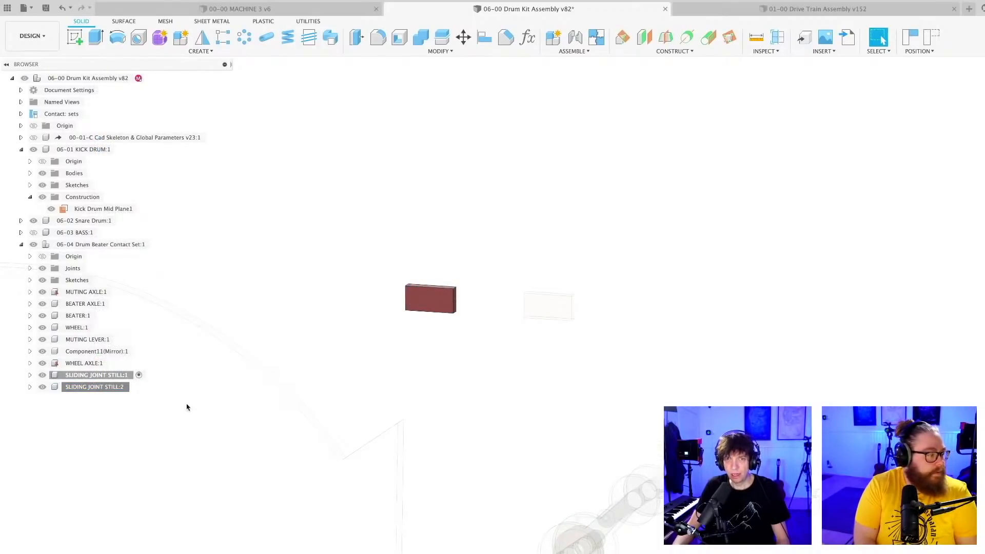
{"action": "left_click", "coordinate": [110, 244]}
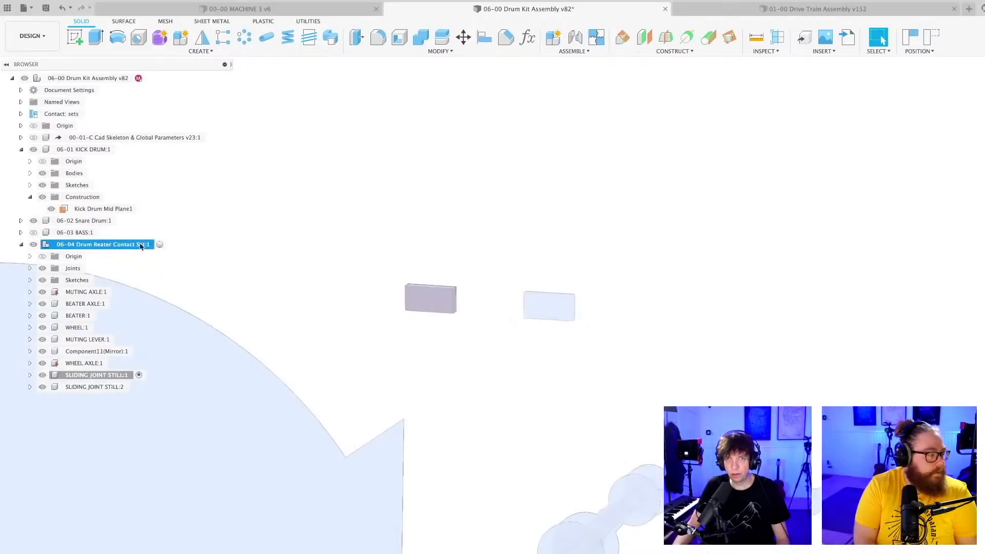
{"action": "middle_click_drag", "start_coordinate": [456, 365], "coordinate": [519, 238], "text": "shift"}
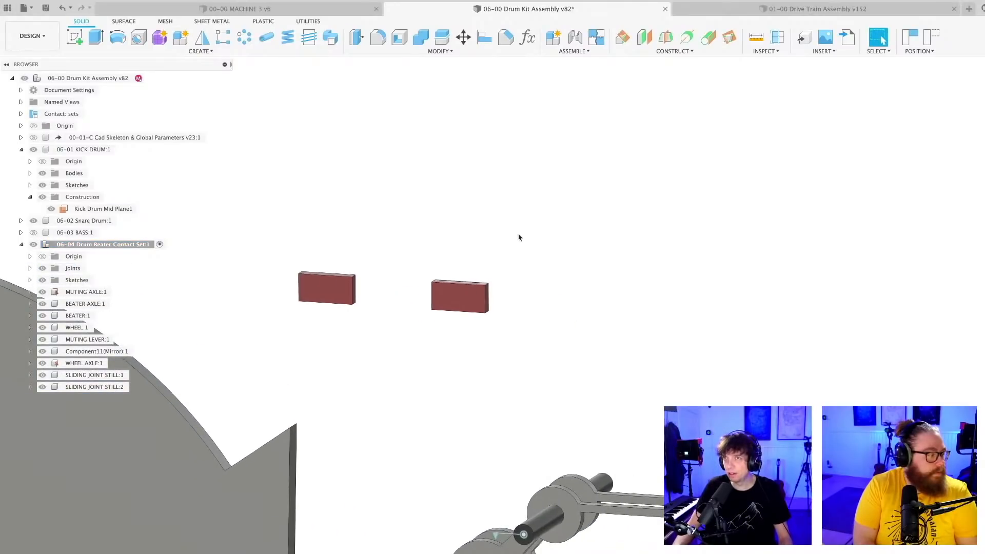
{"action": "left_click", "coordinate": [571, 53]}
{"action": "left_click", "coordinate": [568, 76]}
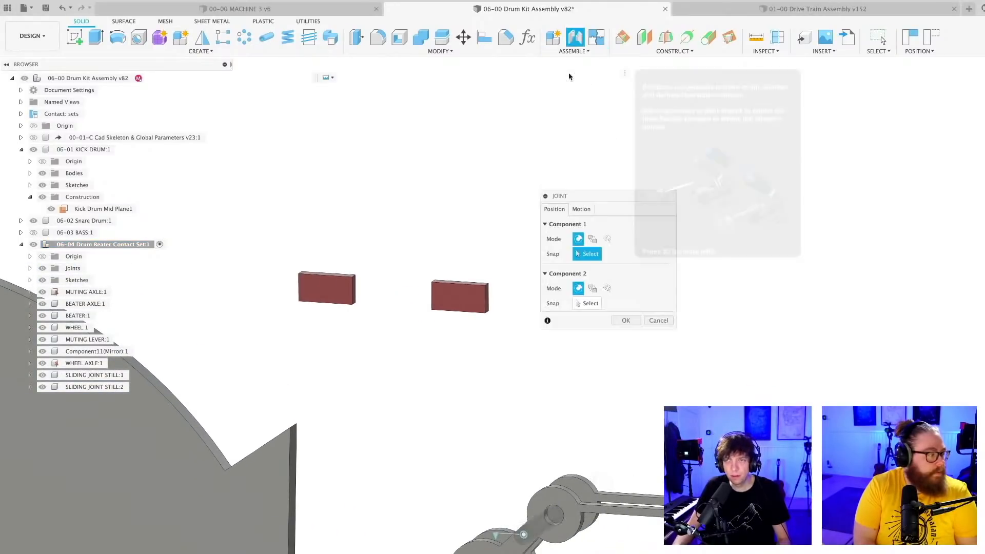
{"action": "left_click", "coordinate": [314, 300]}
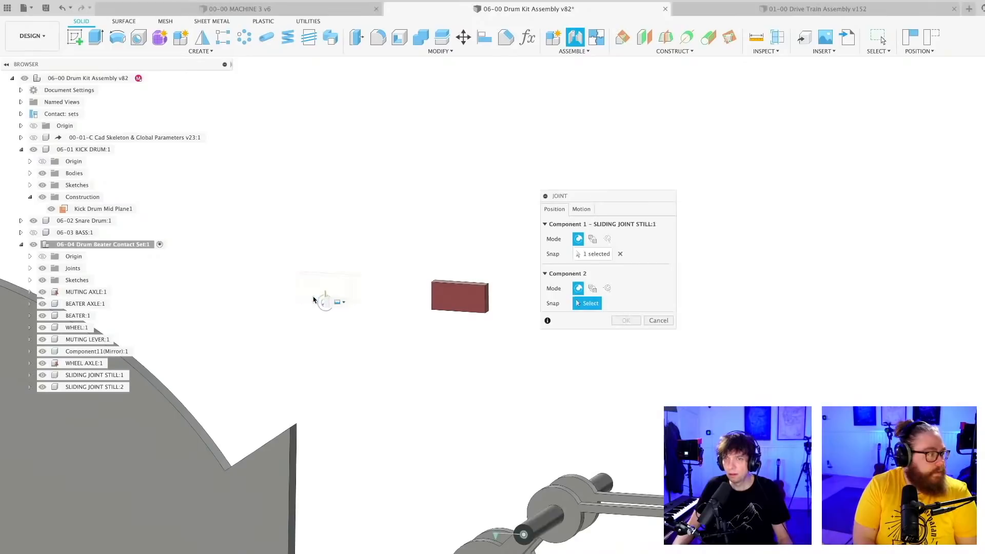
{"action": "left_click", "coordinate": [458, 309]}
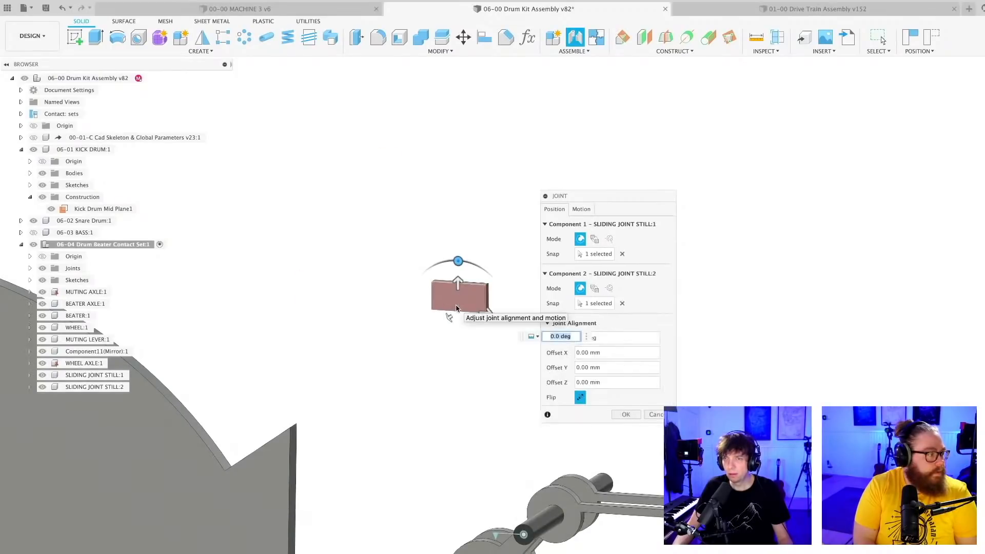
{"action": "left_click", "coordinate": [659, 419]}
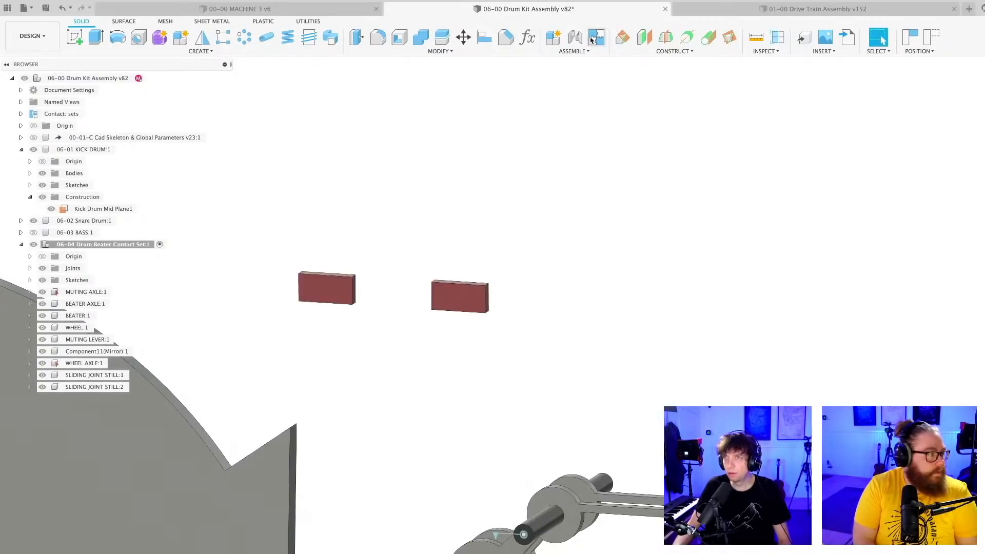
{"action": "left_click", "coordinate": [573, 51]}
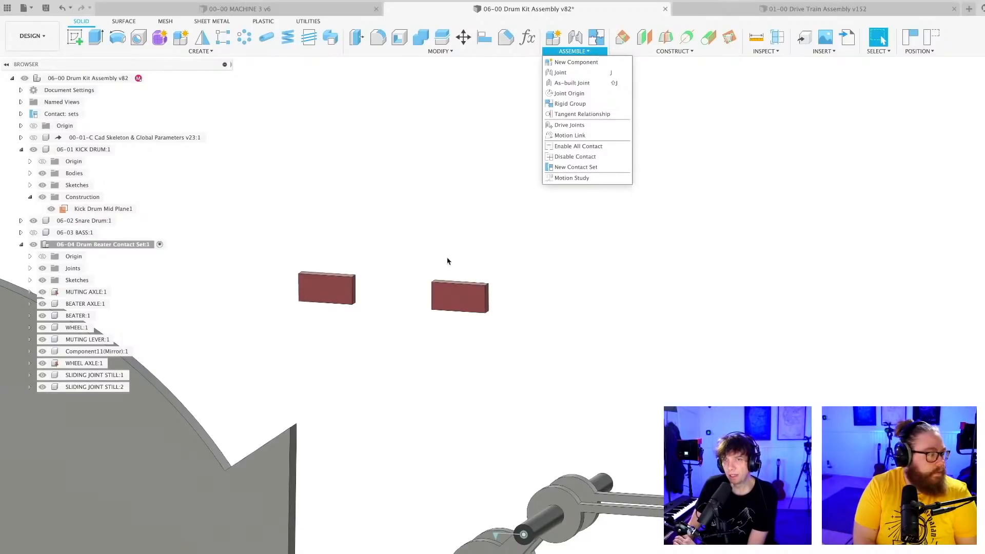
{"action": "left_click", "coordinate": [568, 135]}
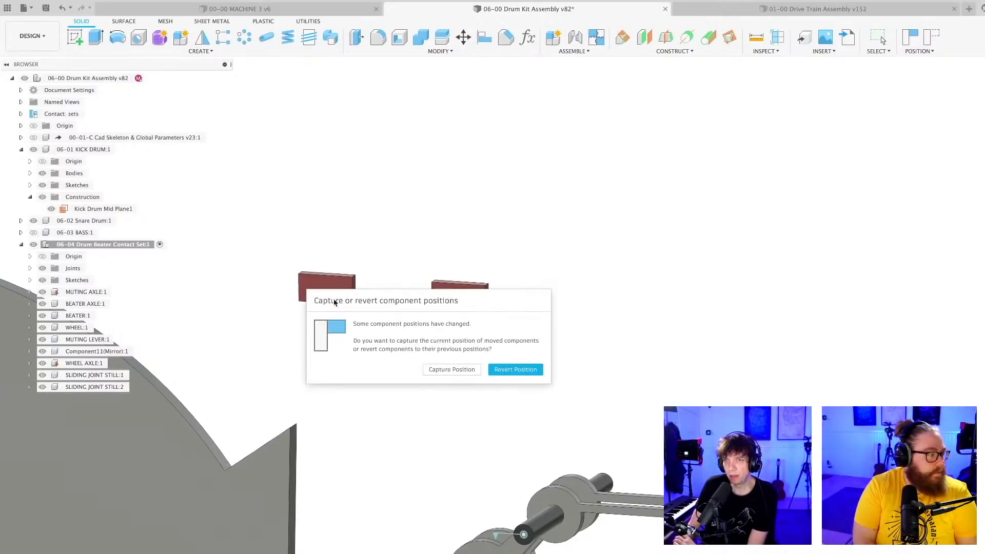
{"action": "left_click", "coordinate": [510, 370]}
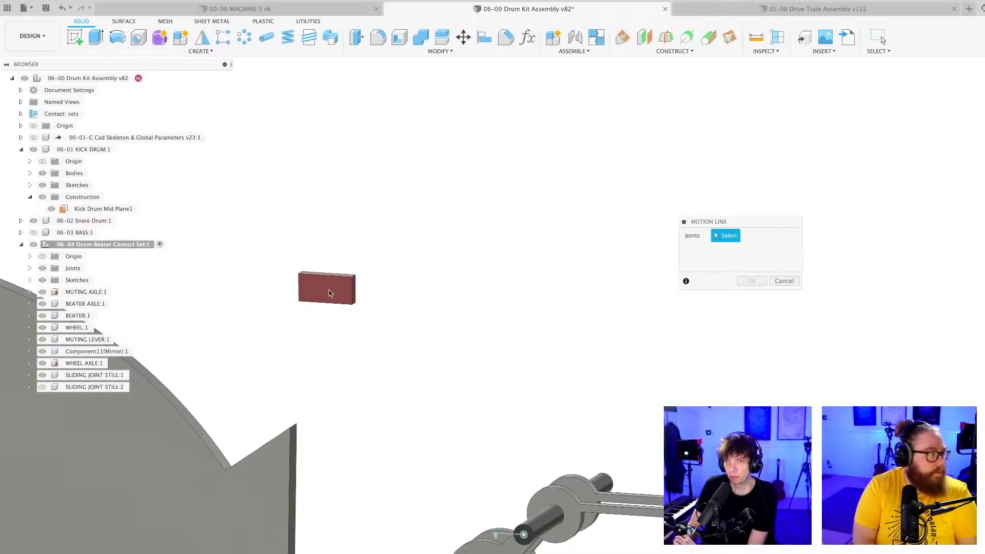
{"action": "left_click", "coordinate": [783, 281]}
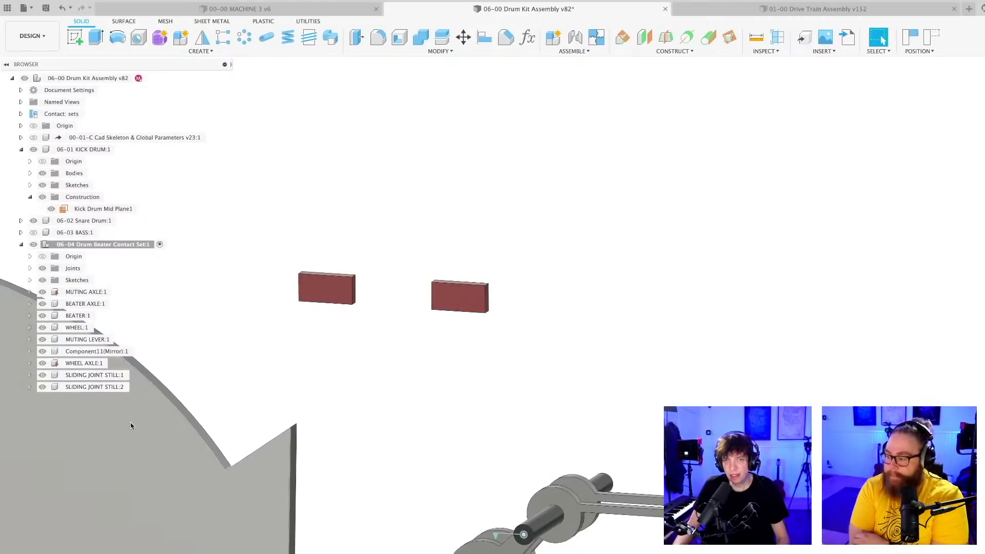
- Create an as-built joint of type Rigid between the two red sliding joint blocks
{"action": "left_click", "coordinate": [573, 51]}
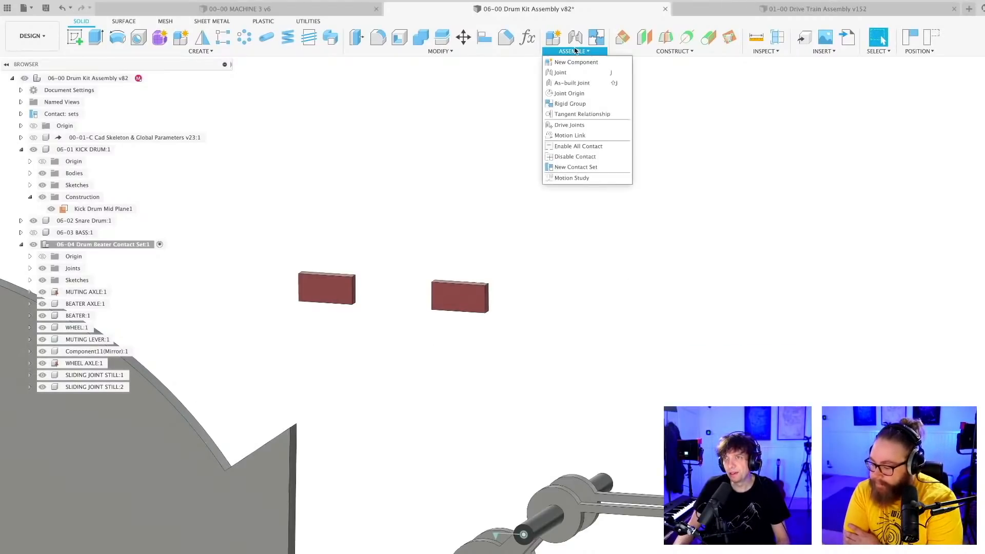
{"action": "left_click", "coordinate": [571, 83]}
{"action": "left_click", "coordinate": [334, 297]}
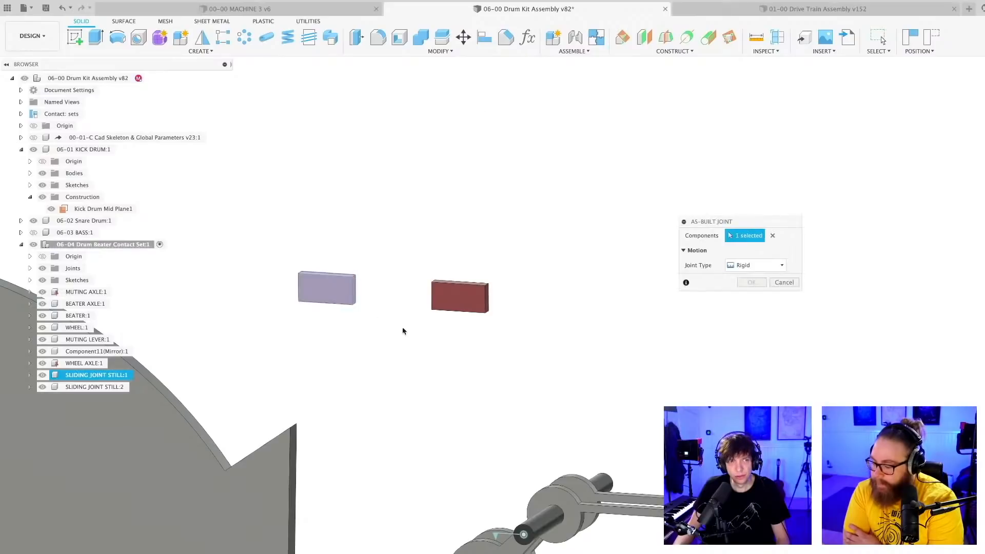
{"action": "scroll", "coordinate": [402, 330], "scroll_direction": "up", "scroll_amount": 2}
{"action": "left_click", "coordinate": [487, 300]}
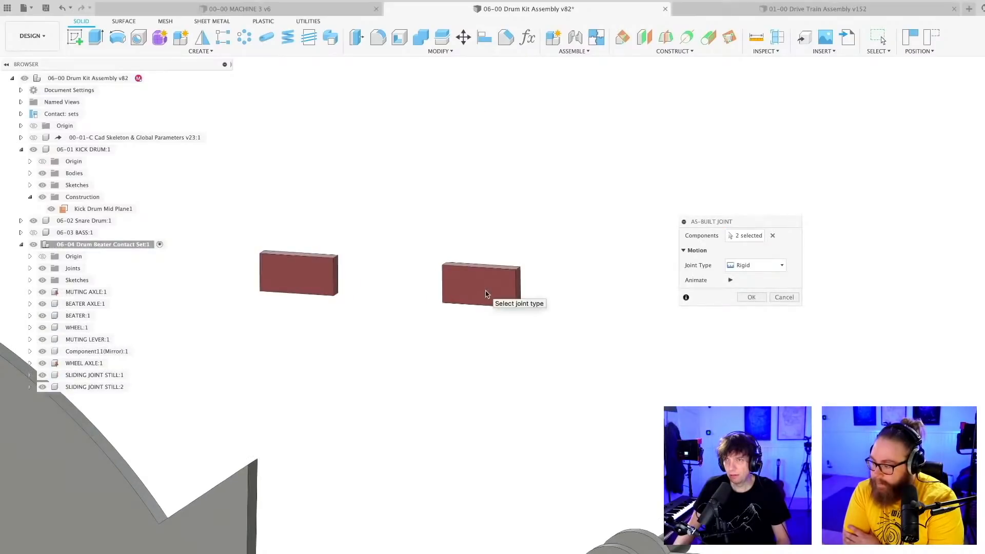
{"action": "left_click_drag", "start_coordinate": [737, 219], "coordinate": [362, 338]}
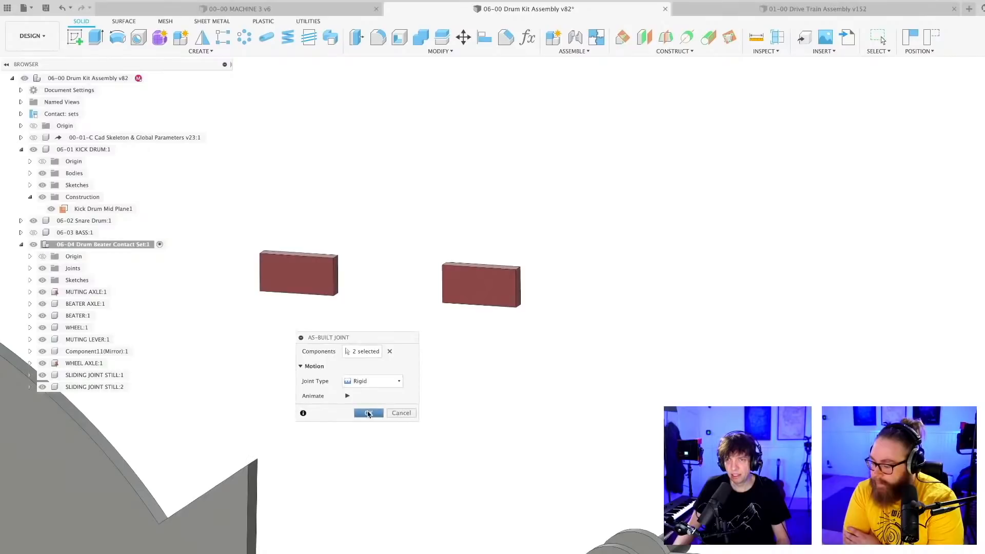
{"action": "left_click", "coordinate": [364, 411]}
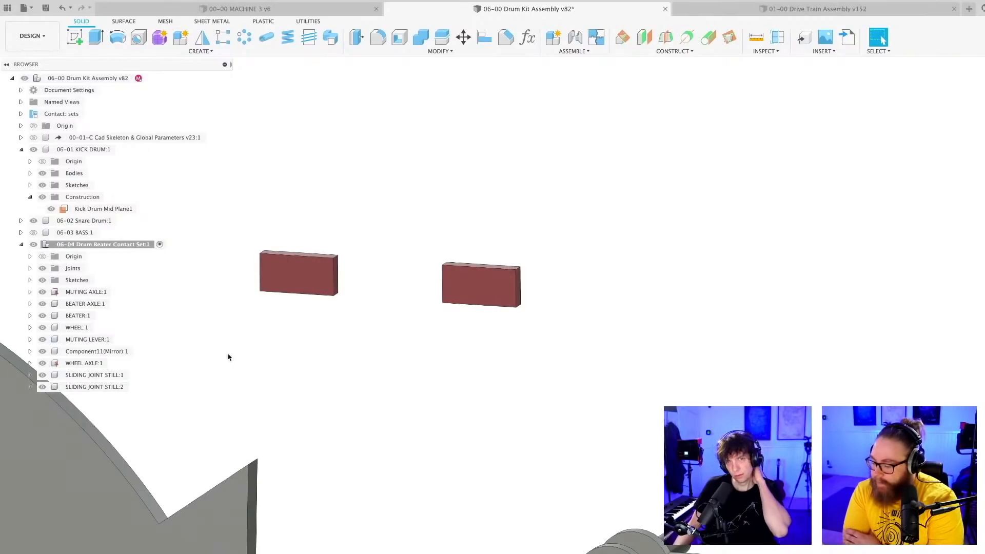
{"action": "left_click", "coordinate": [30, 268]}
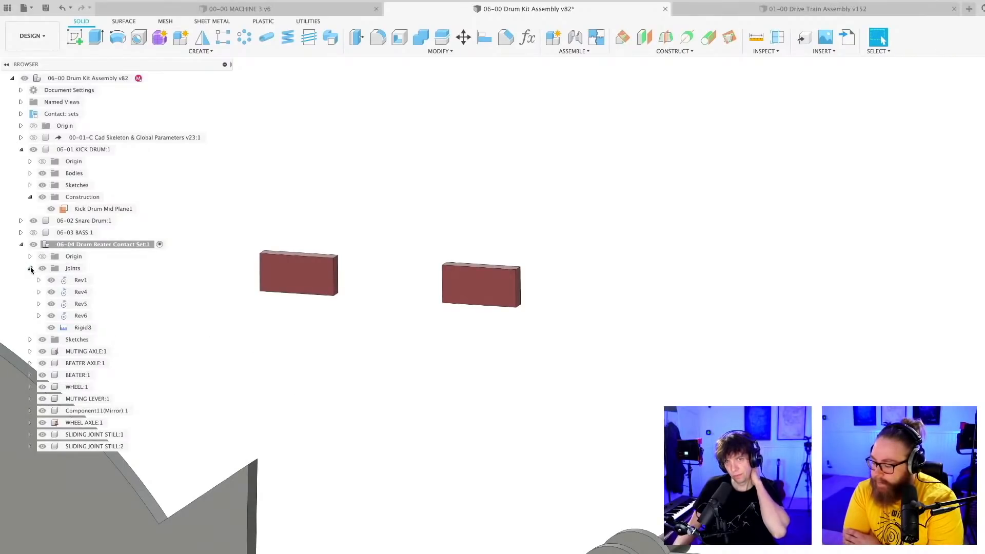
{"action": "left_click", "coordinate": [86, 328]}
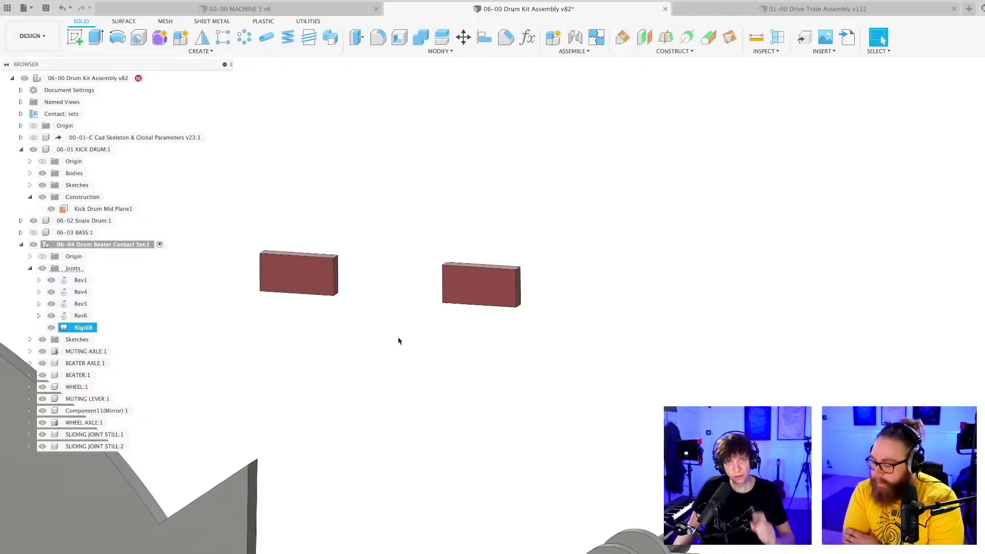
{"action": "left_click", "coordinate": [582, 51]}
{"action": "left_click", "coordinate": [547, 146]}
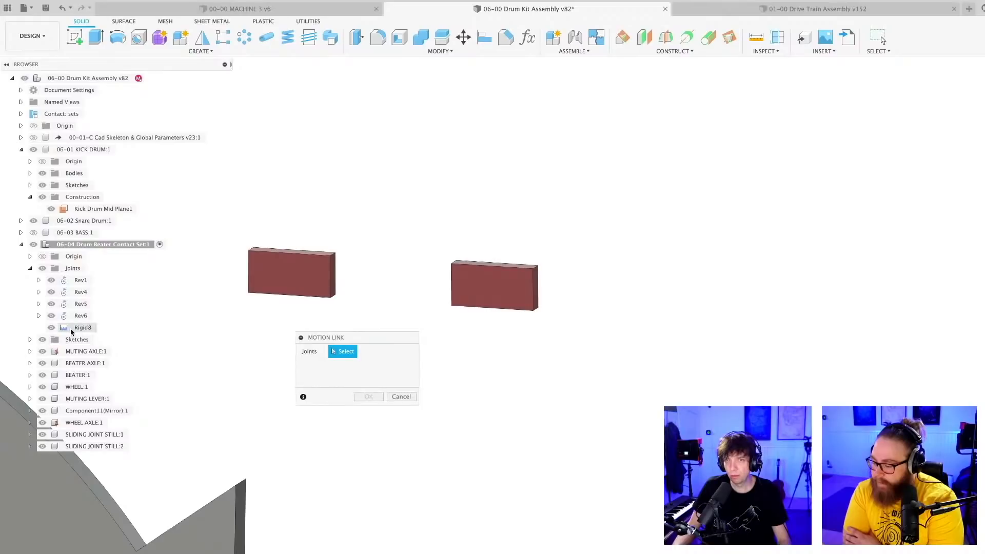
{"action": "left_click", "coordinate": [401, 396]}
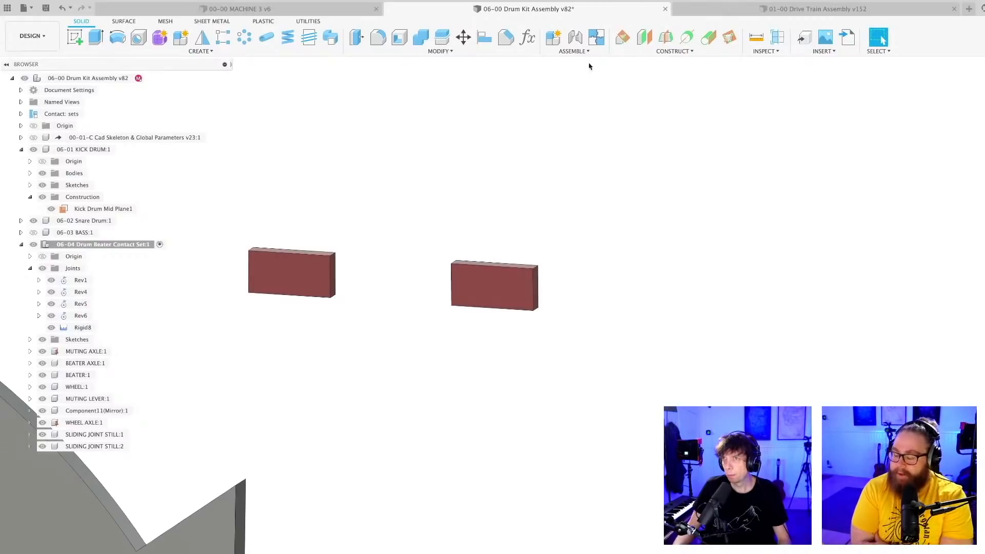
{"action": "left_click", "coordinate": [574, 51]}
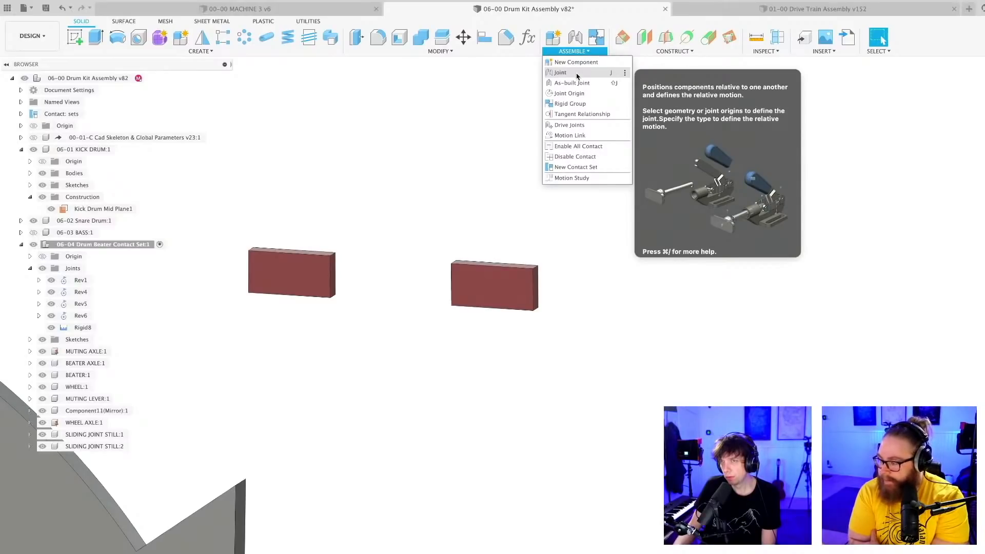
{"action": "left_click", "coordinate": [428, 205]}
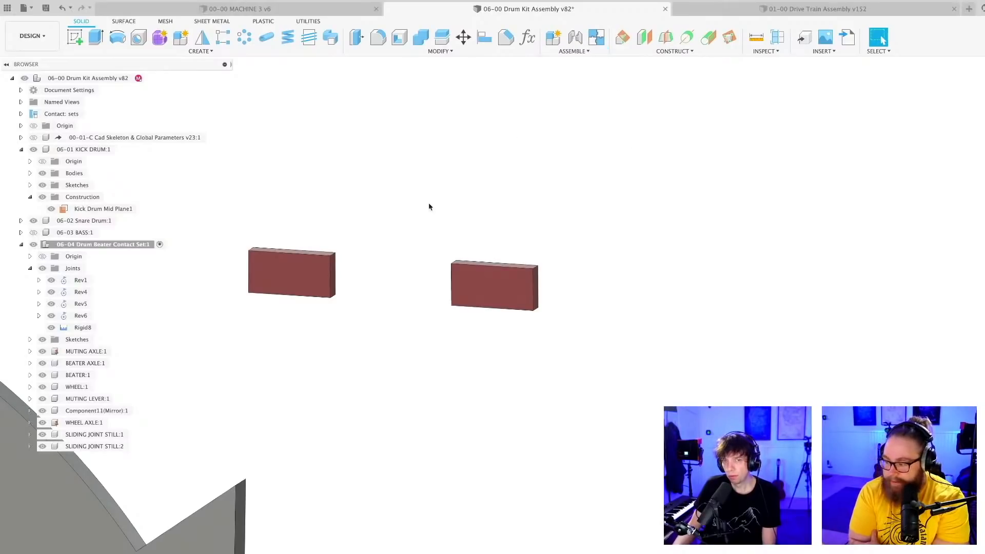
- Delete the second SLIDING JOINT STILL instance from the 06-04 Drum Beater Contact Set
{"action": "left_click", "coordinate": [95, 446]}
{"action": "right_click", "coordinate": [94, 447]}
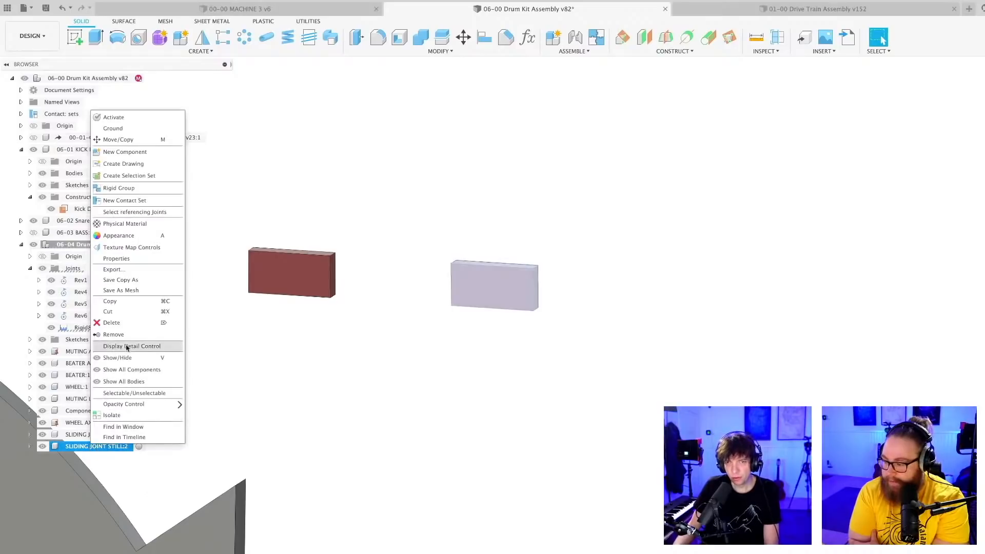
{"action": "left_click", "coordinate": [122, 323]}
{"action": "left_click", "coordinate": [377, 365]}
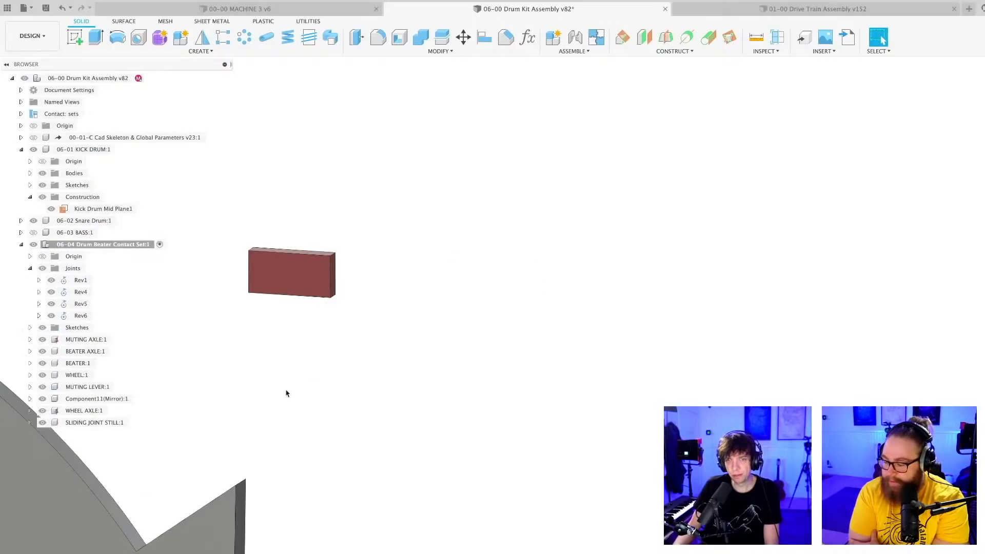
- Paste SLIDING JOINT STILL as a new independent component in the 06-04 Drum Beater Contact Set, moved about -123 mm in Y
{"action": "left_click", "coordinate": [95, 424]}
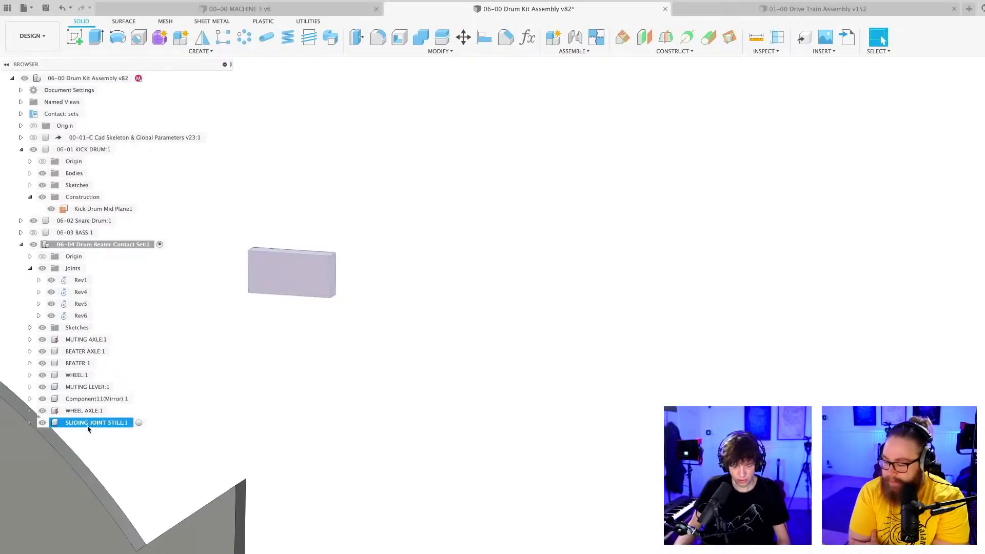
{"action": "right_click", "coordinate": [99, 244]}
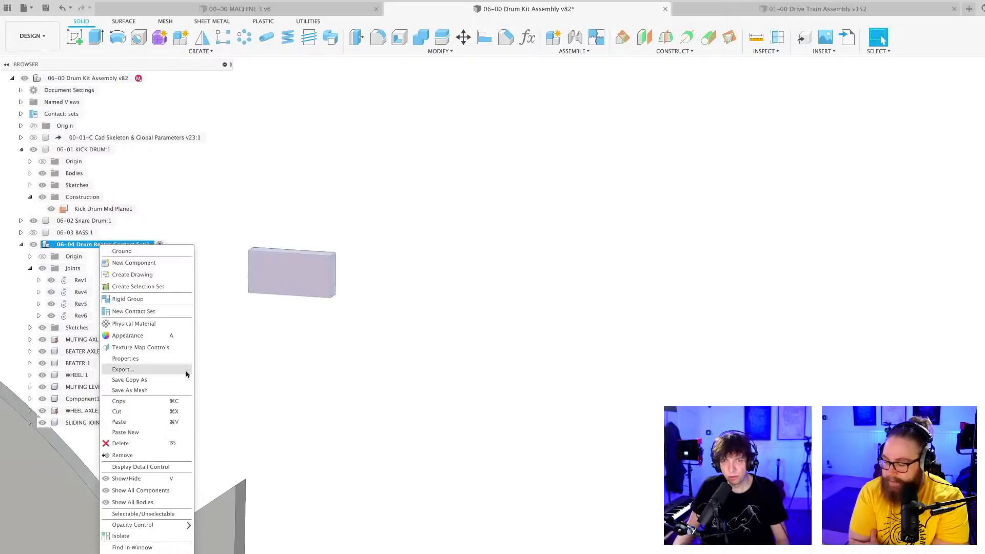
{"action": "left_click", "coordinate": [130, 432]}
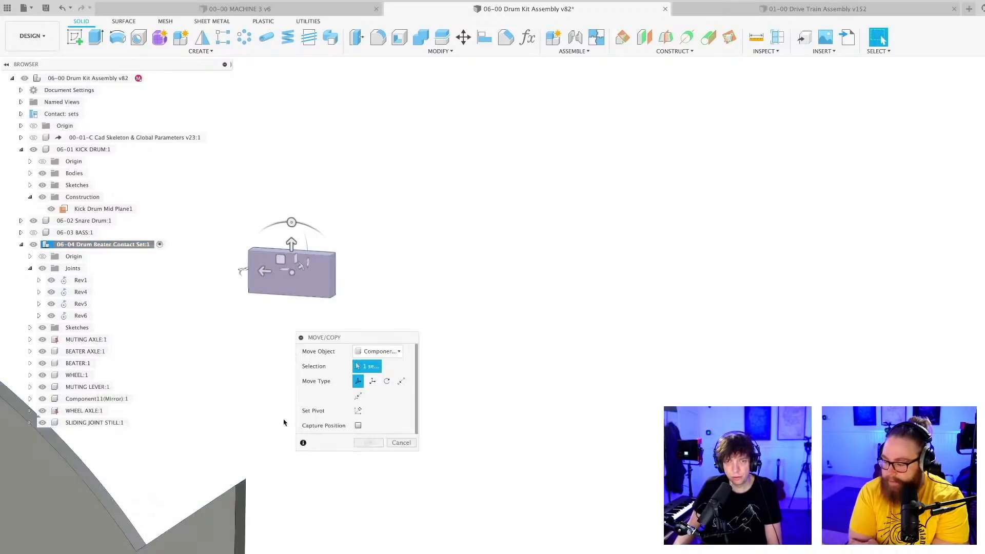
{"action": "left_click_drag", "start_coordinate": [265, 275], "coordinate": [451, 290]}
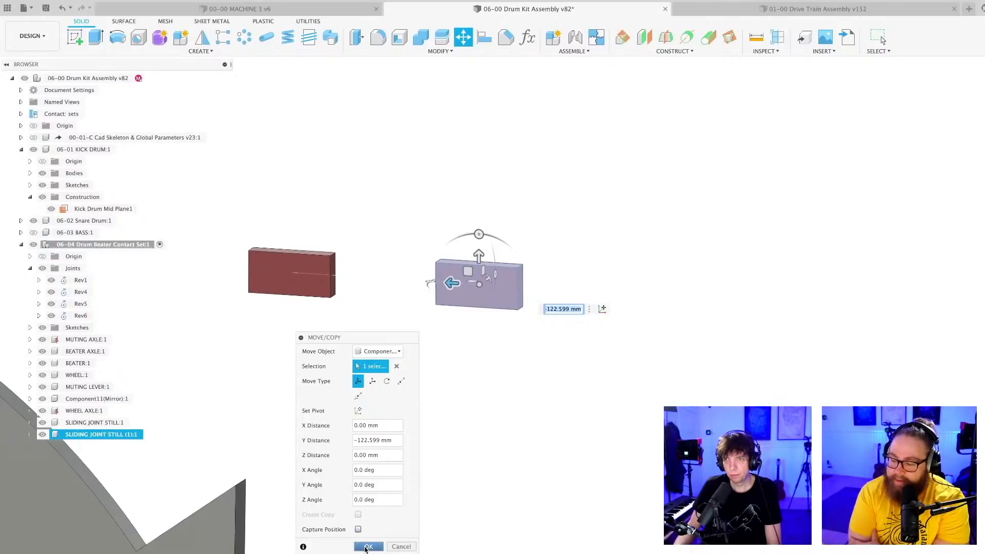
{"action": "left_click", "coordinate": [367, 546]}
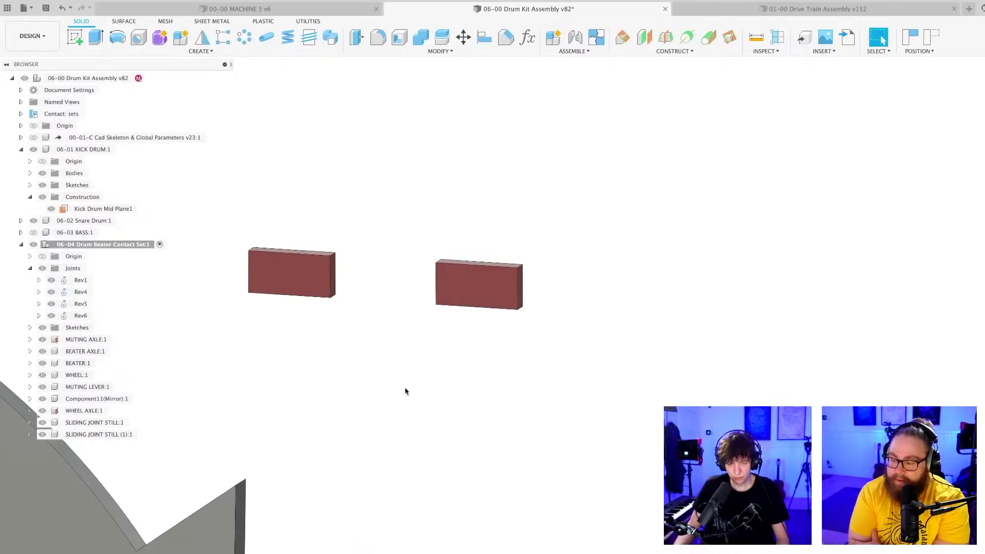
- Apply a green appearance to the newly pasted sliding joint block
{"action": "key", "text": "a"}
{"action": "left_click_drag", "start_coordinate": [888, 446], "coordinate": [508, 287]}
{"action": "key", "text": "Escape"}
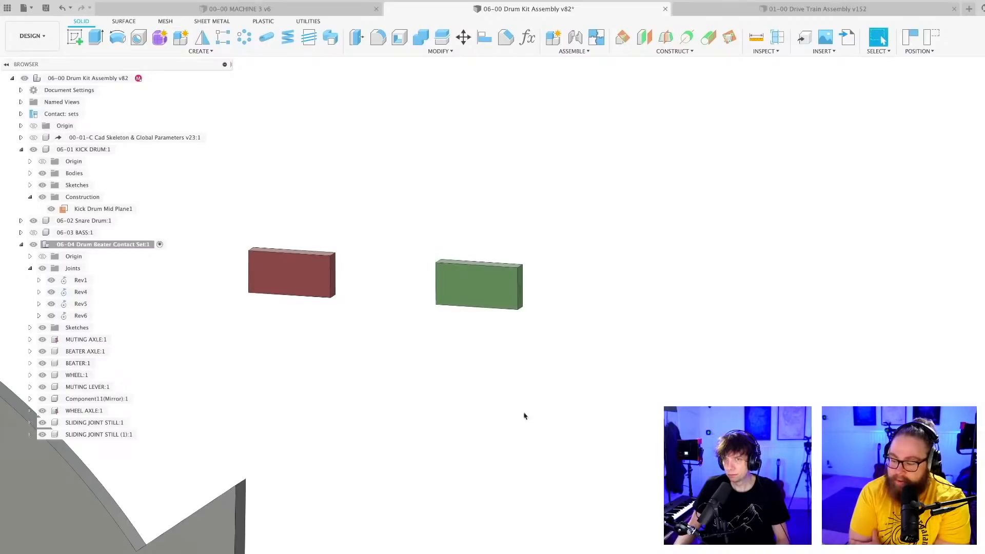
- Rename the green block's component to SLIDING JOINT MOVING
{"action": "left_click", "coordinate": [101, 435]}
{"action": "left_click", "coordinate": [101, 436]}
{"action": "left_click", "coordinate": [136, 434]}
{"action": "key", "text": "BackSpace"}
{"action": "key", "text": "BackSpace"}
{"action": "key", "text": "BackSpace"}
{"action": "key", "text": "BackSpace"}
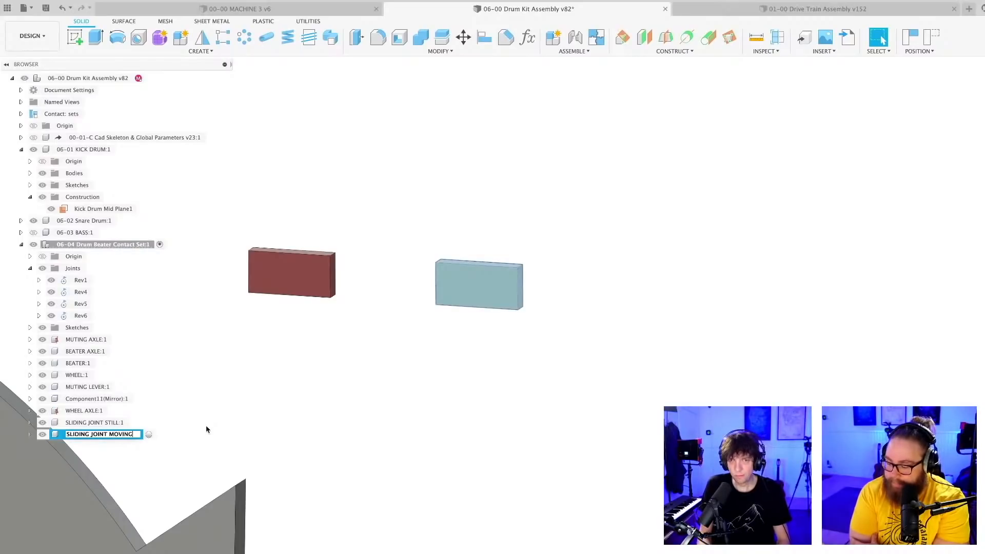
{"action": "key", "text": "Return"}
{"action": "left_click", "coordinate": [403, 367]}
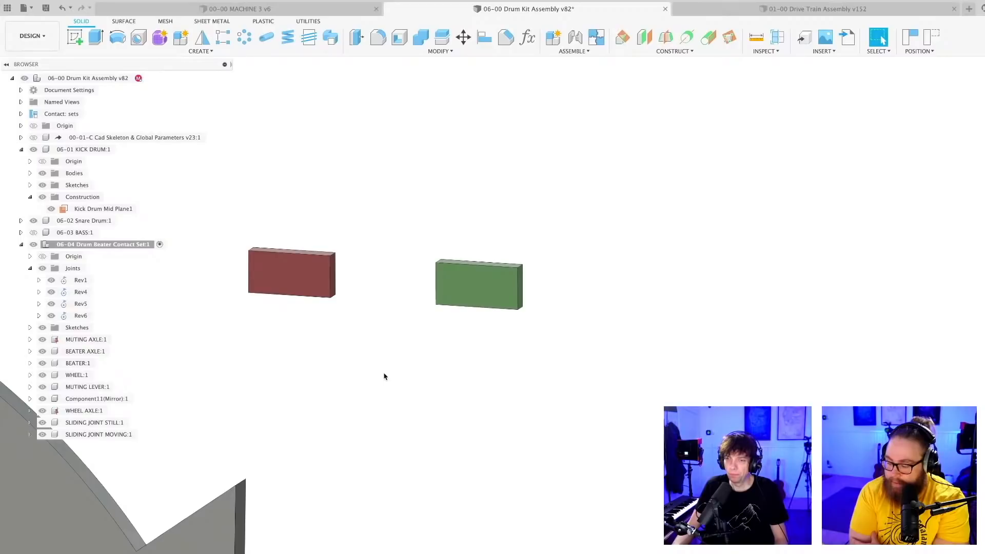
- Revert the green block's uncaptured position and move it sideways clear of the red block again
{"action": "scroll", "coordinate": [376, 377], "scroll_direction": "down", "scroll_amount": 2}
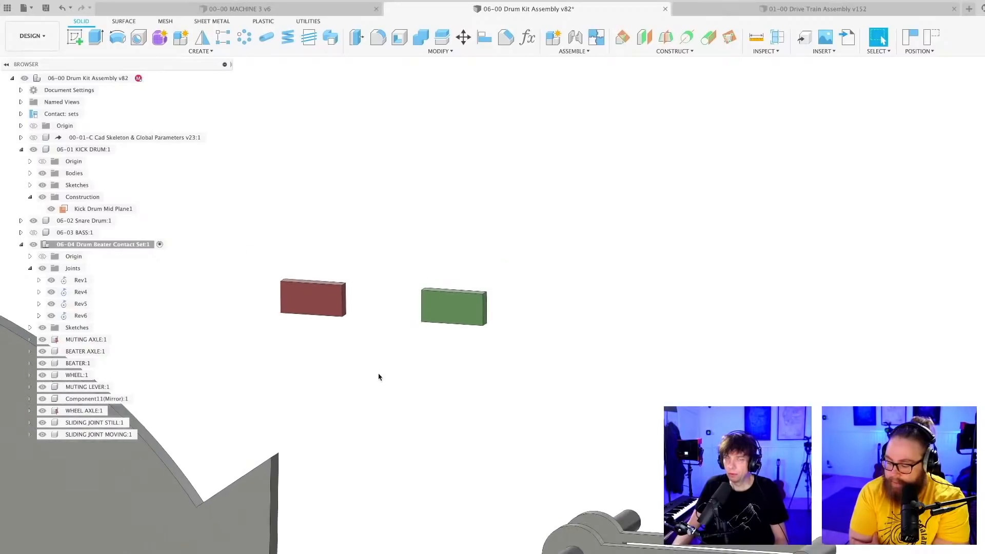
{"action": "scroll", "coordinate": [383, 374], "scroll_direction": "up", "scroll_amount": 1}
{"action": "scroll", "coordinate": [396, 378], "scroll_direction": "down", "scroll_amount": 1}
{"action": "scroll", "coordinate": [449, 355], "scroll_direction": "down", "scroll_amount": 2}
{"action": "middle_click_drag", "start_coordinate": [448, 355], "coordinate": [446, 320]}
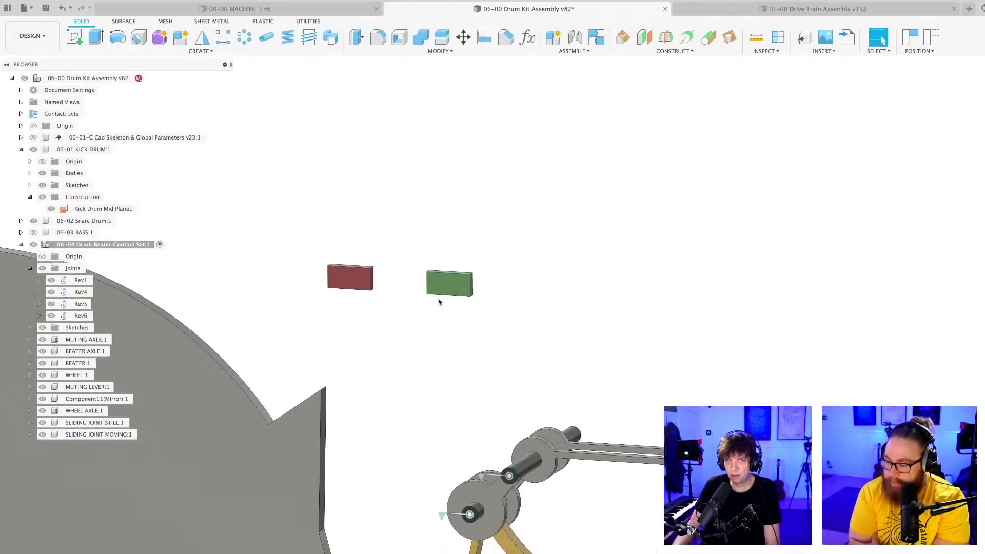
{"action": "left_click", "coordinate": [918, 50]}
{"action": "left_click", "coordinate": [917, 63]}
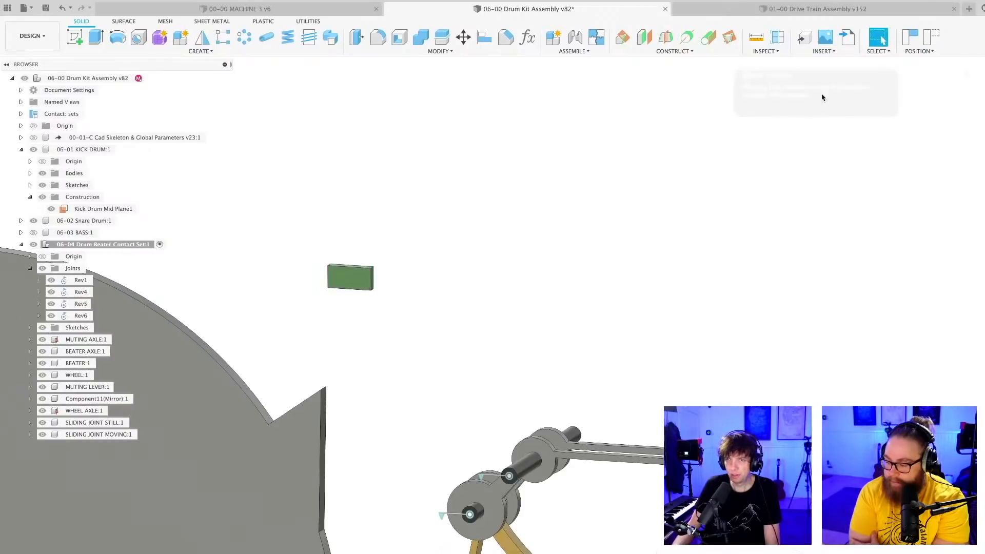
{"action": "left_click", "coordinate": [350, 277]}
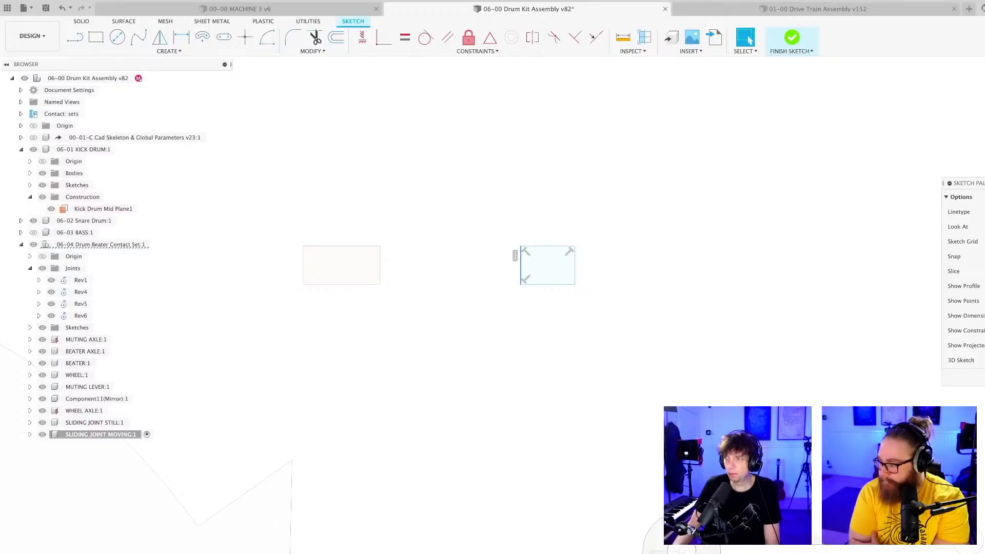
- Shorten the green SLIDING JOINT MOVING block through its sketch and save the drum kit assembly
{"action": "key", "text": "super+z"}
{"action": "scroll", "coordinate": [536, 398], "scroll_direction": "down", "scroll_amount": 3}
{"action": "mouse_move", "coordinate": [526, 404]}
{"action": "middle_mouse_down", "text": "shift"}
{"action": "mouse_move", "coordinate": [504, 423]}
{"action": "mouse_move", "coordinate": [525, 406]}
{"action": "mouse_move", "coordinate": [517, 382]}
{"action": "mouse_move", "coordinate": [532, 372]}
{"action": "mouse_move", "coordinate": [524, 385]}
{"action": "middle_mouse_up", "text": "shift"}
{"action": "key", "text": "super+s"}
{"action": "key", "text": "Return"}
{"action": "left_click", "coordinate": [575, 53]}
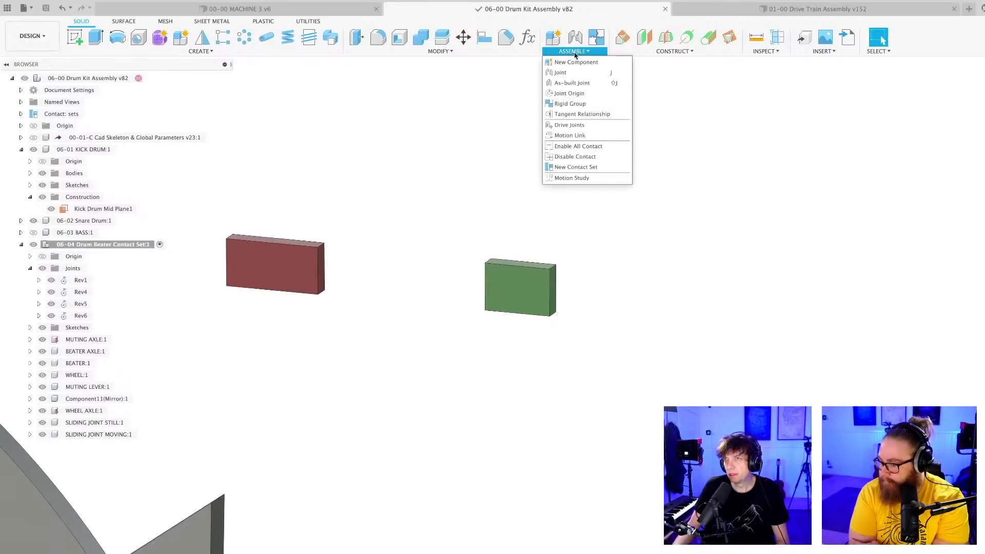
{"action": "left_click", "coordinate": [574, 135]}
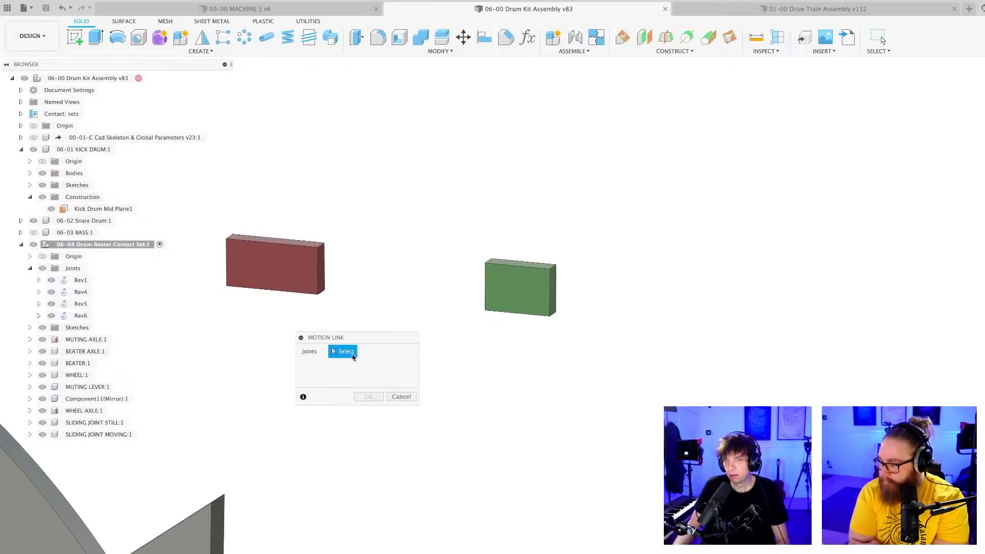
{"action": "left_click", "coordinate": [401, 399]}
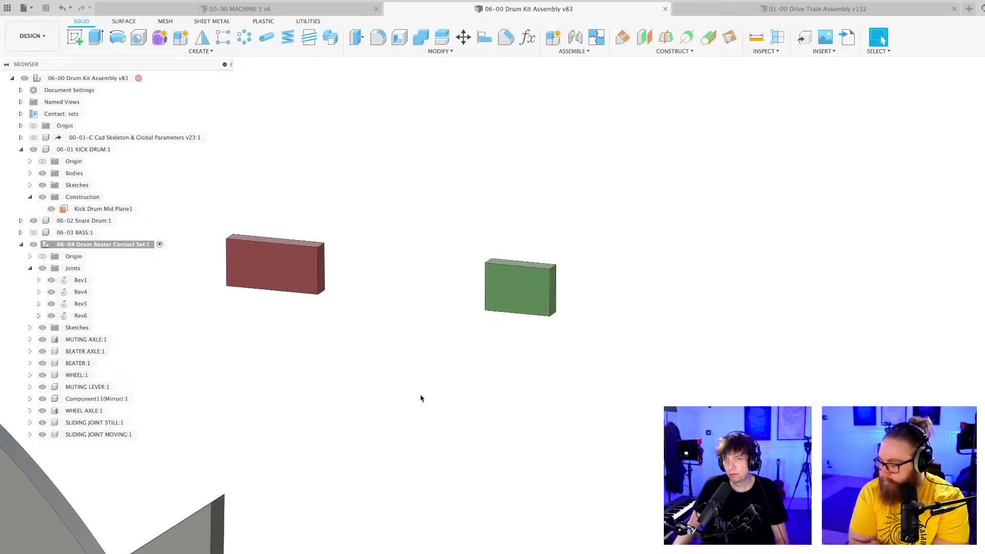
- Create an as-built joint of type Rigid between the red SLIDING JOINT STILL and green SLIDING JOINT MOVING blocks
{"action": "left_click", "coordinate": [574, 51]}
{"action": "left_click", "coordinate": [572, 82]}
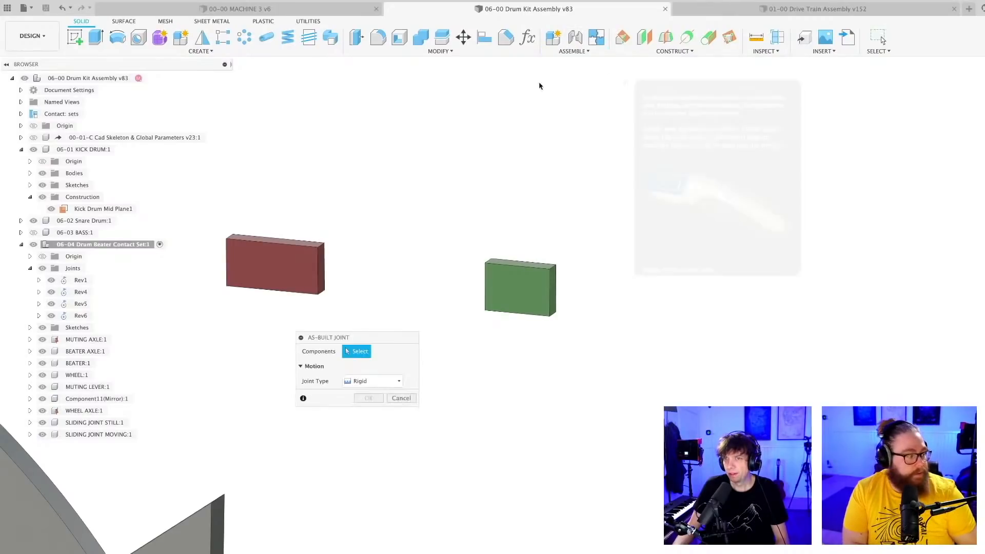
{"action": "left_click", "coordinate": [307, 281]}
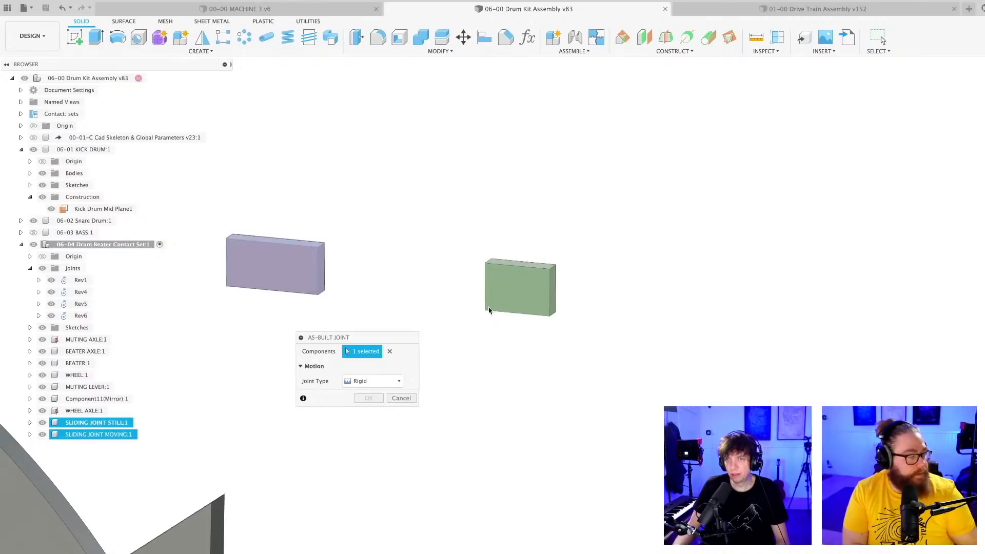
{"action": "left_click", "coordinate": [526, 303]}
{"action": "left_click", "coordinate": [347, 396]}
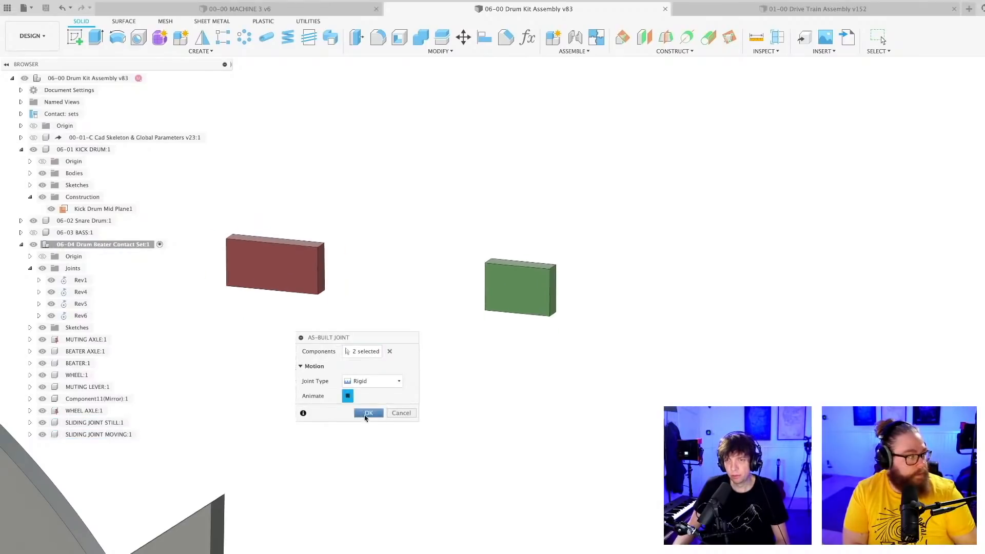
{"action": "left_click", "coordinate": [368, 414]}
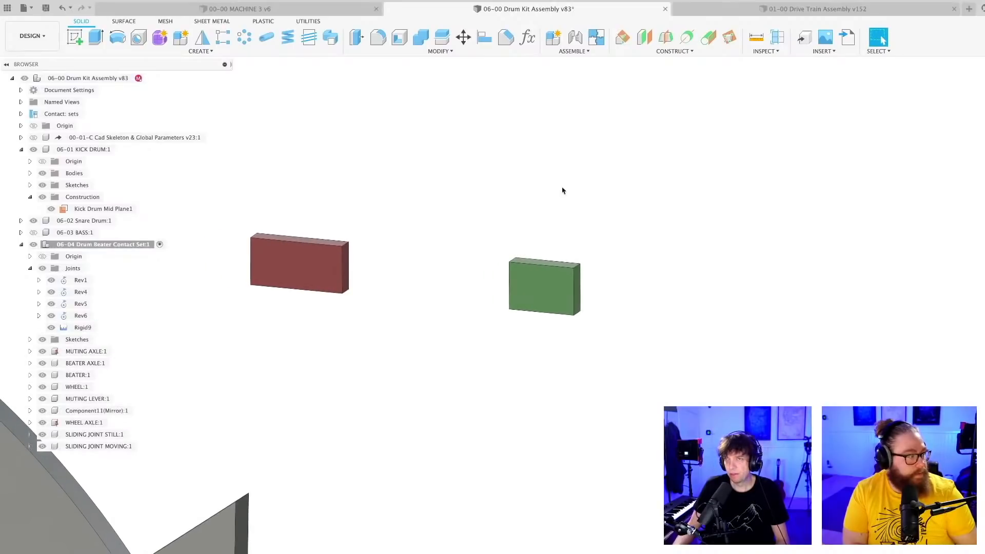
- Edit the rigid joint between the red and green blocks and set its joint type to Slider
{"action": "left_click", "coordinate": [573, 51]}
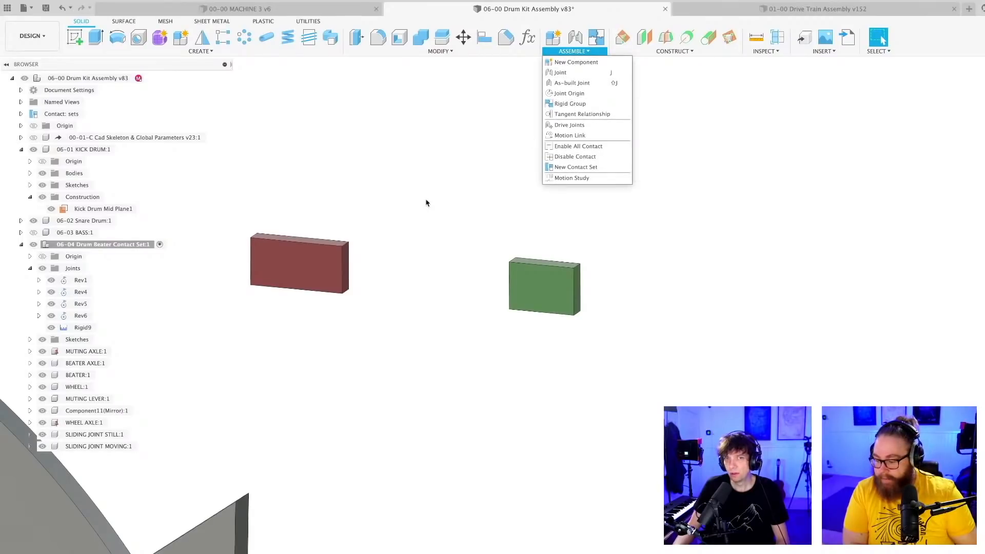
{"action": "right_click", "coordinate": [79, 327]}
{"action": "left_click", "coordinate": [106, 346]}
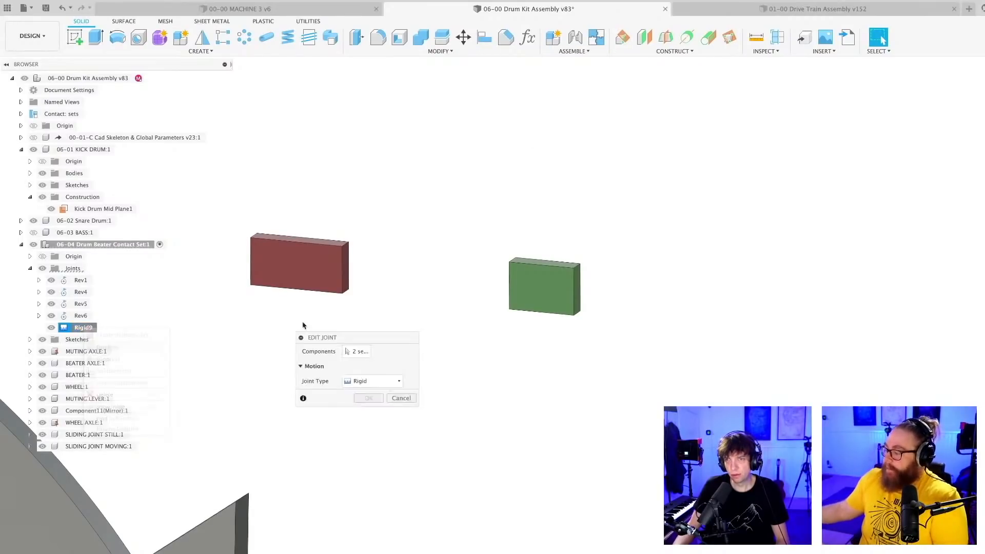
{"action": "left_click", "coordinate": [387, 379]}
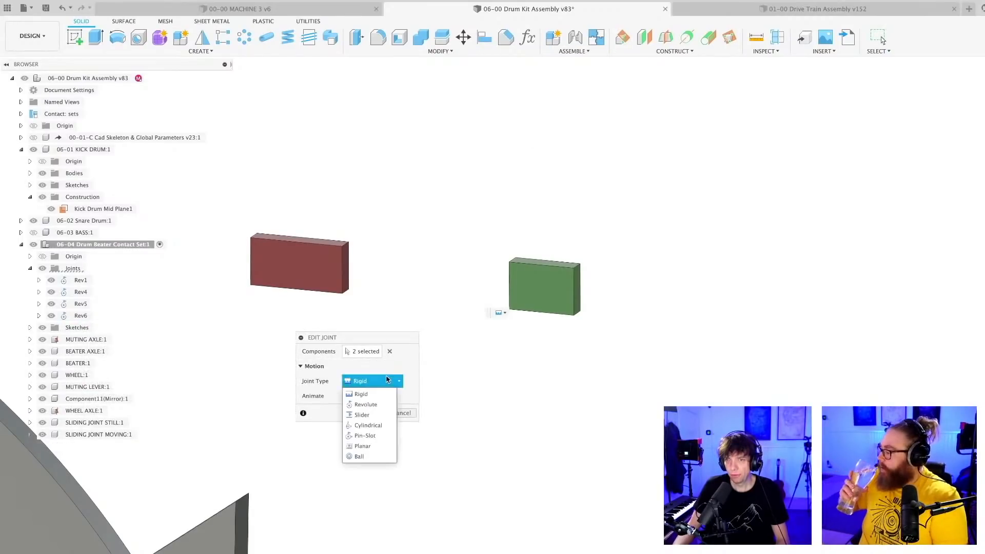
{"action": "left_click", "coordinate": [374, 414]}
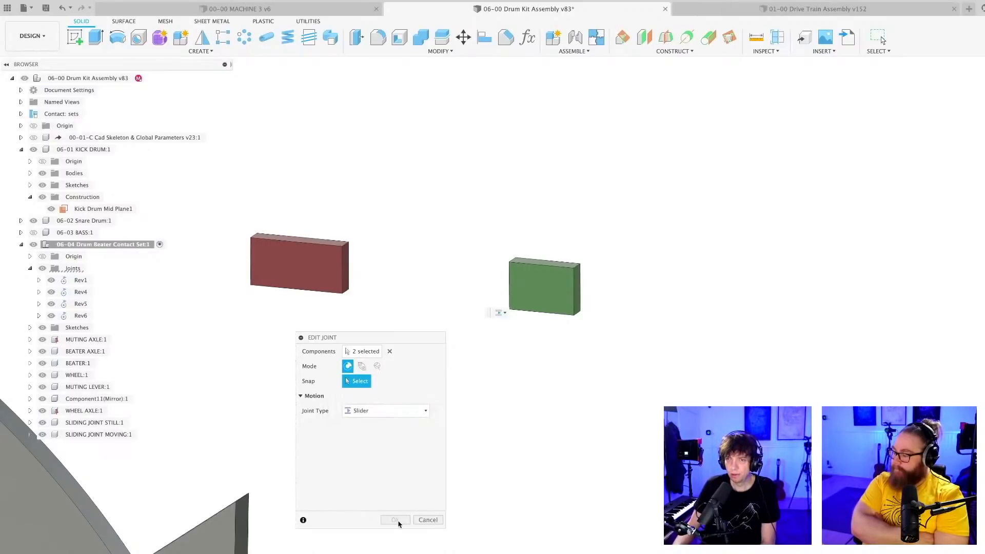
{"action": "left_click", "coordinate": [502, 314]}
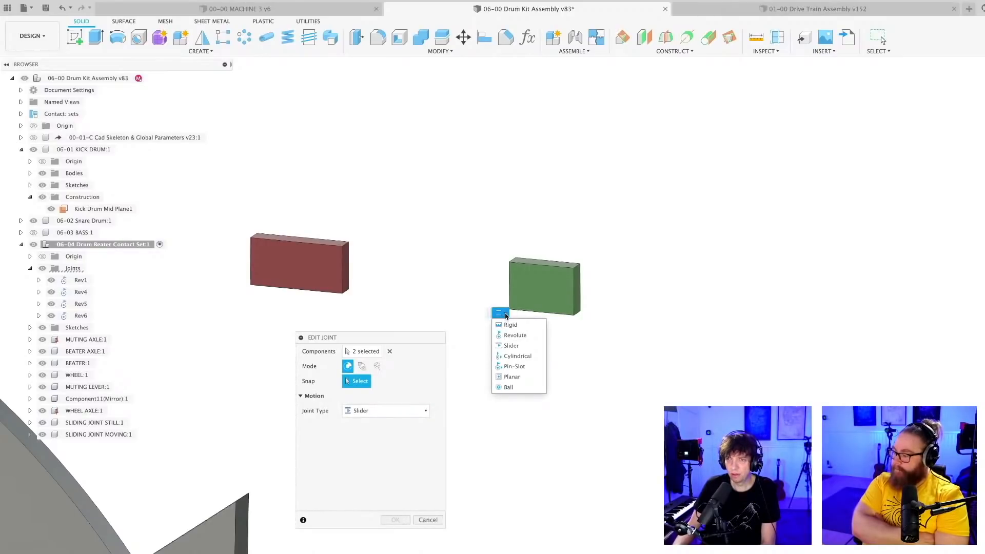
{"action": "left_click", "coordinate": [505, 315]}
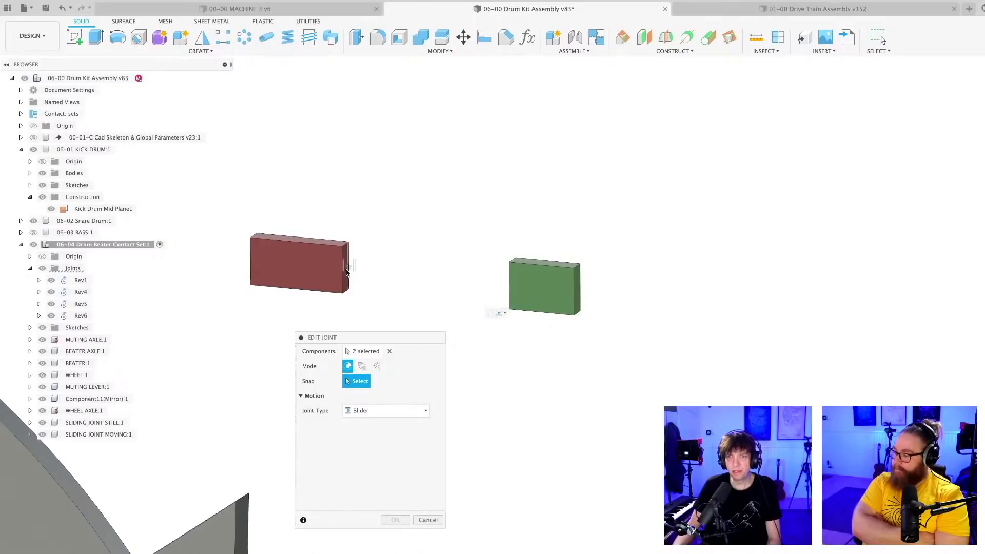
- Snap the slider joint to the centre of the red block's end face, sliding along the Z Axis, and save the assembly
{"action": "middle_click_drag", "start_coordinate": [369, 279], "coordinate": [433, 292], "text": "shift"}
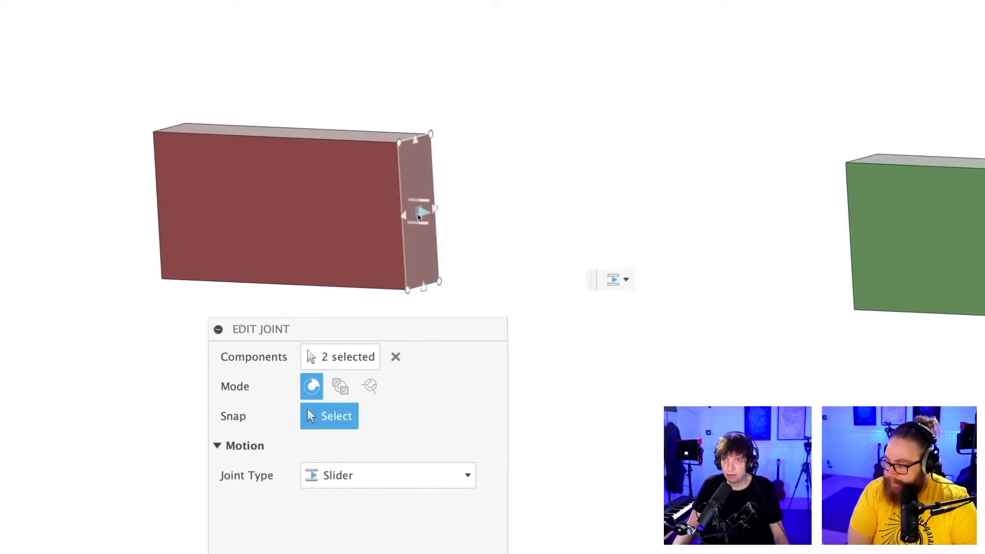
{"action": "left_click", "coordinate": [421, 218]}
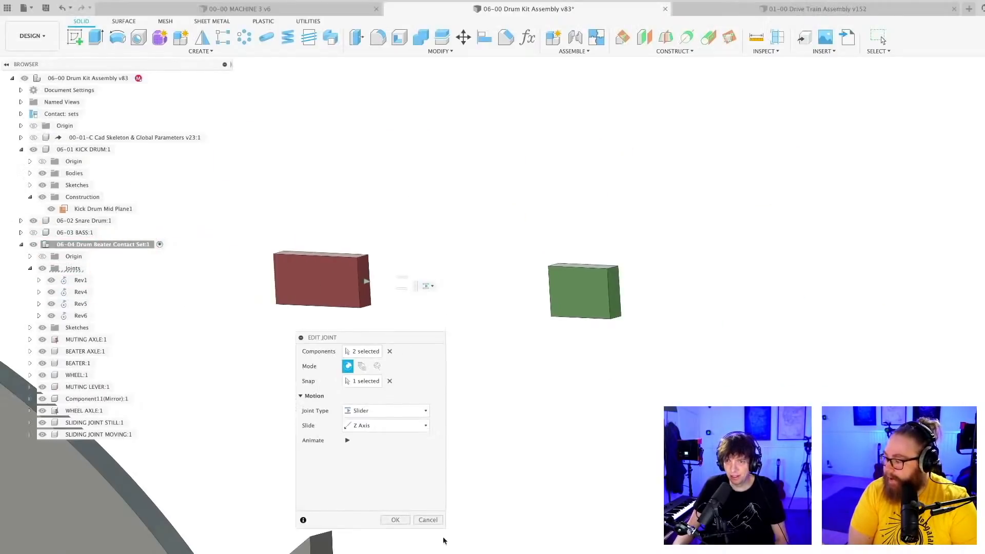
{"action": "left_click", "coordinate": [394, 519]}
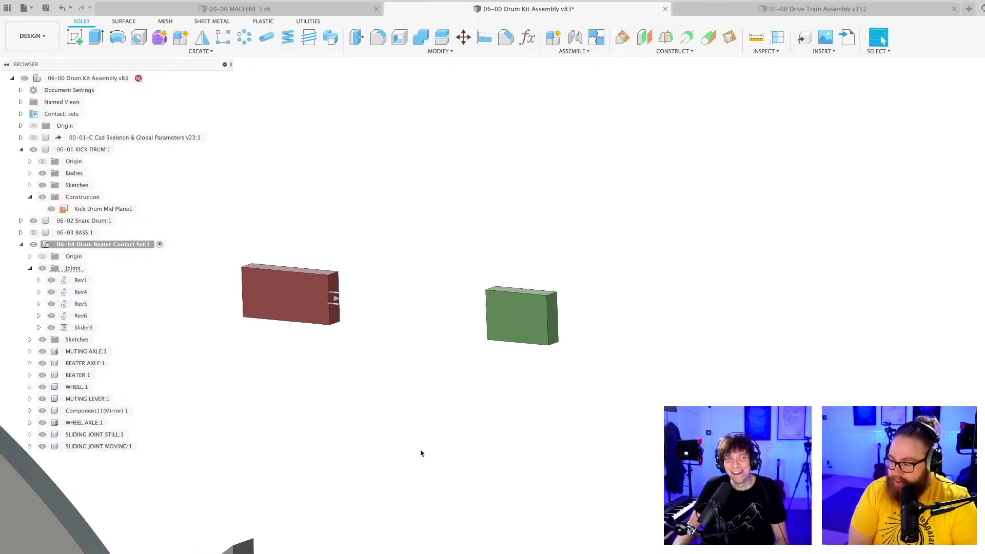
{"action": "key", "text": "super+s"}
{"action": "key", "text": "Return"}
{"action": "middle_click_drag", "start_coordinate": [478, 481], "coordinate": [495, 456], "text": "shift"}
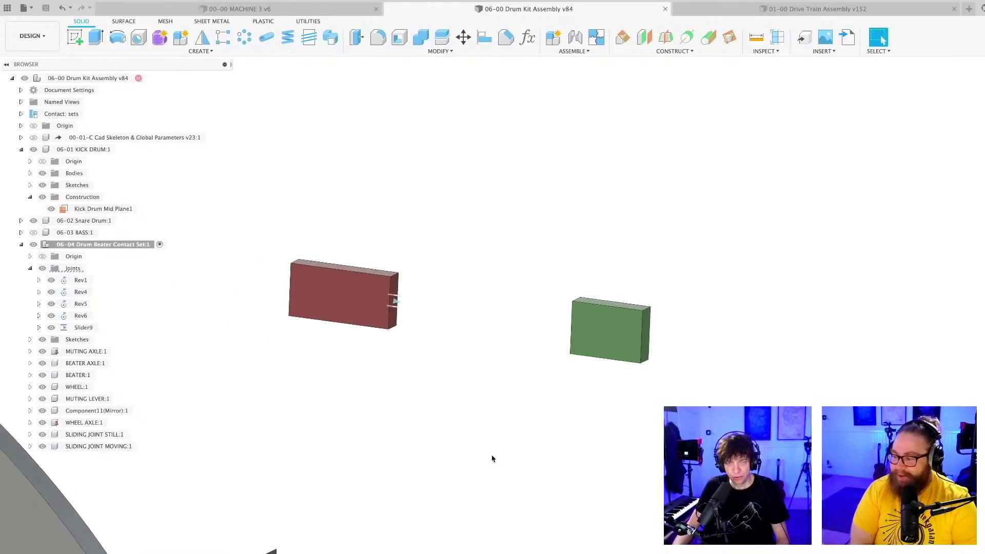
- Edit the slider joint's limits to enable a rest position of 30 mm
{"action": "scroll", "coordinate": [492, 458], "scroll_direction": "down", "scroll_amount": 5}
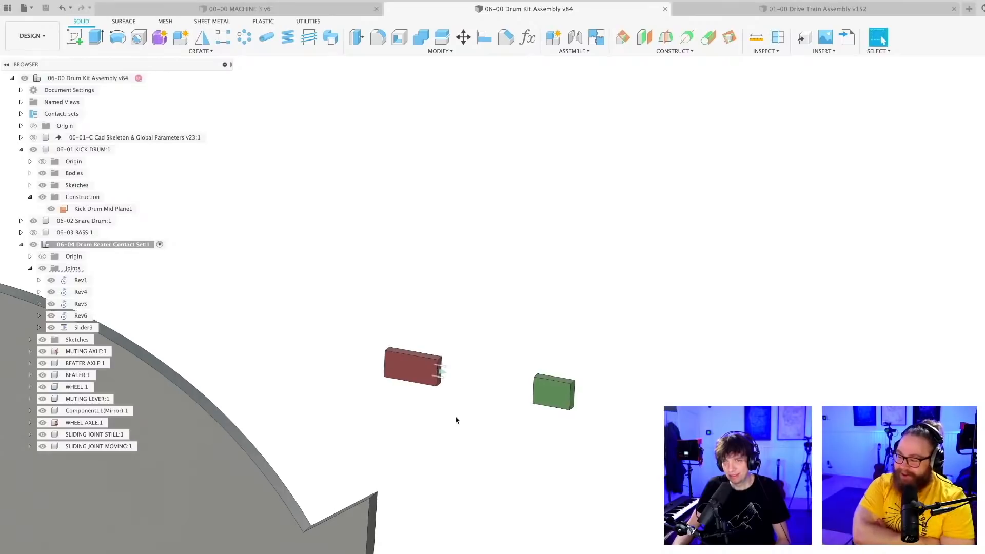
{"action": "scroll", "coordinate": [455, 418], "scroll_direction": "up", "scroll_amount": 3}
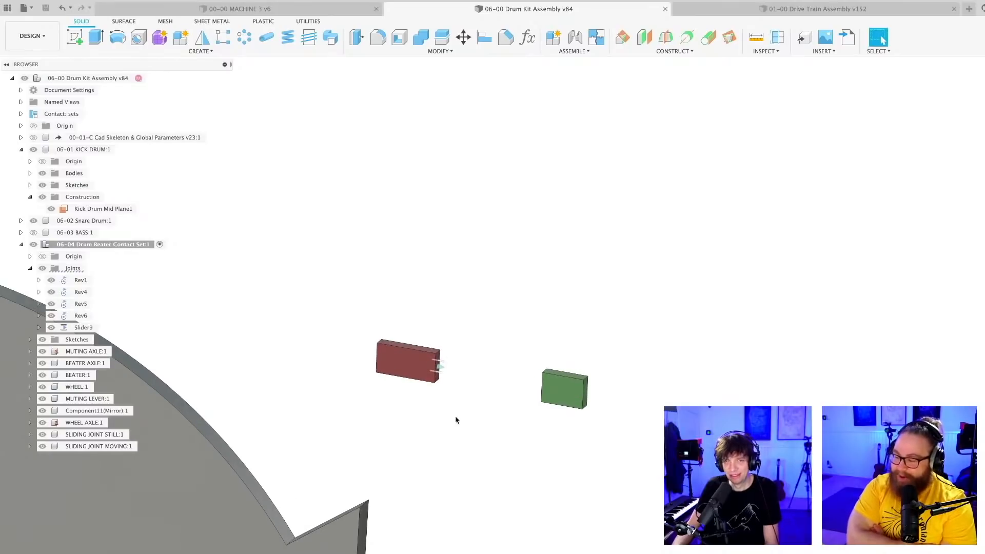
{"action": "left_click", "coordinate": [39, 327]}
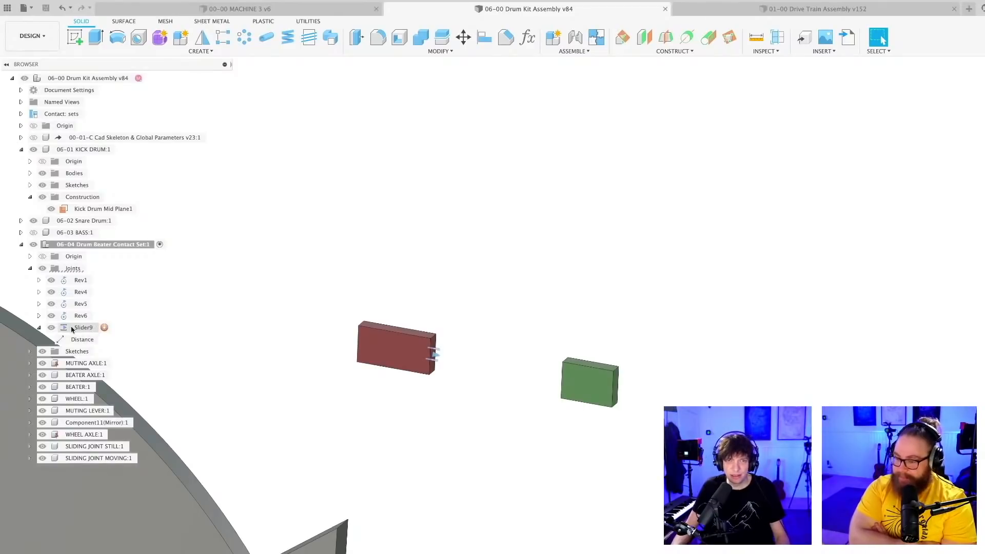
{"action": "left_click", "coordinate": [90, 327]}
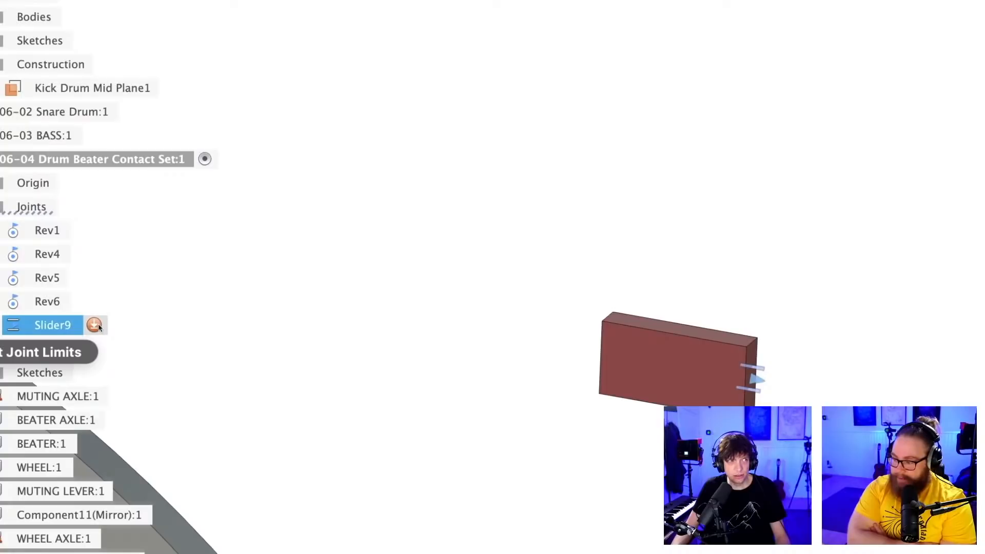
{"action": "left_click", "coordinate": [95, 325]}
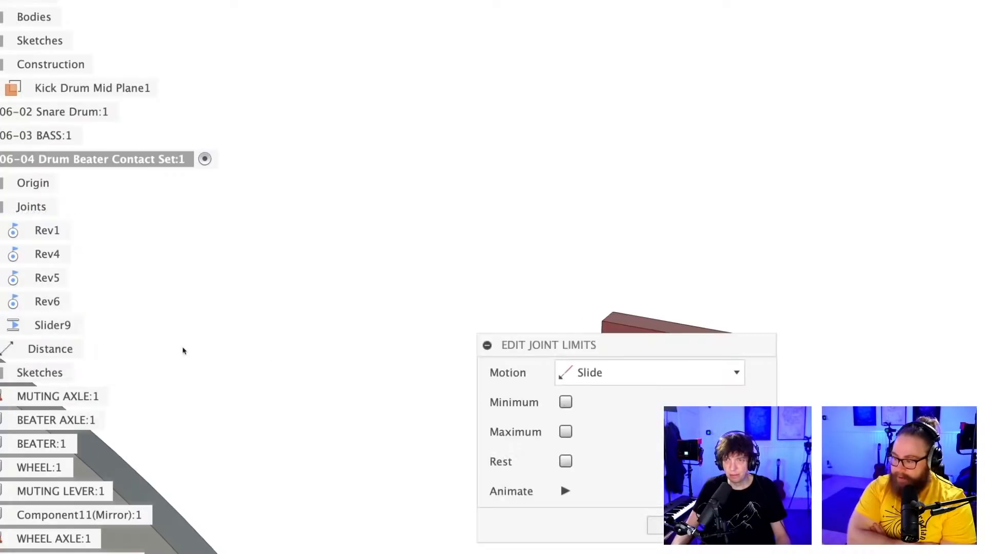
{"action": "left_click_drag", "start_coordinate": [358, 330], "coordinate": [474, 421]}
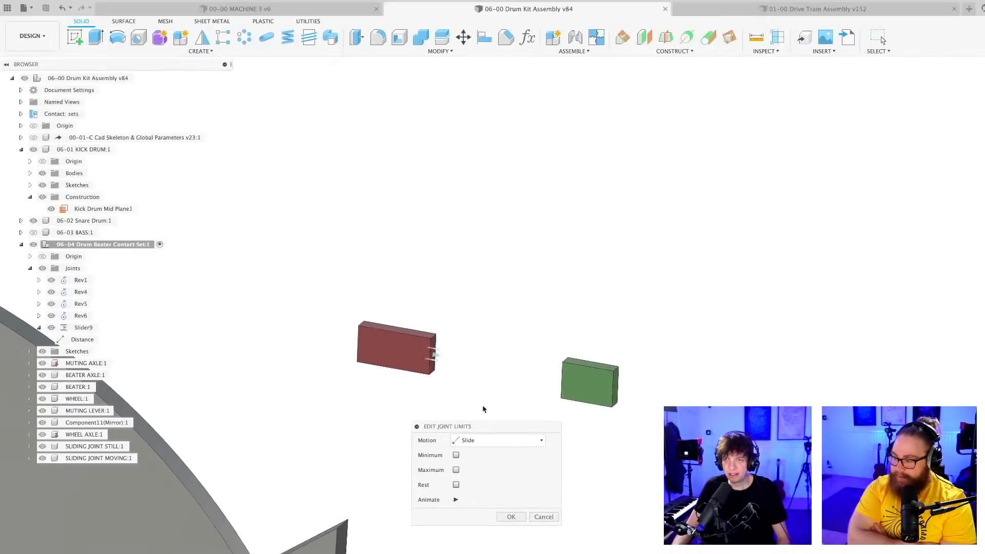
{"action": "scroll", "coordinate": [480, 379], "scroll_direction": "up", "scroll_amount": 4}
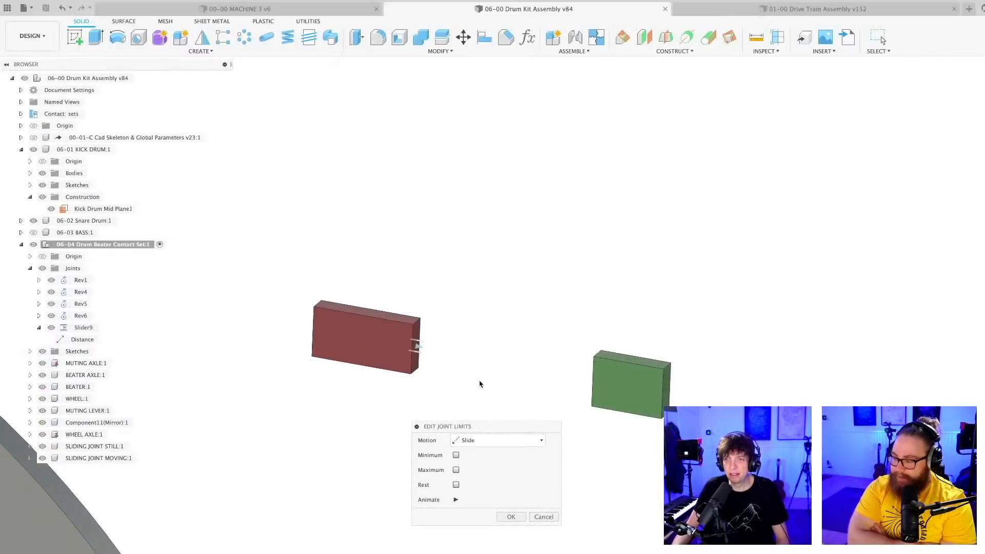
{"action": "left_click", "coordinate": [456, 484]}
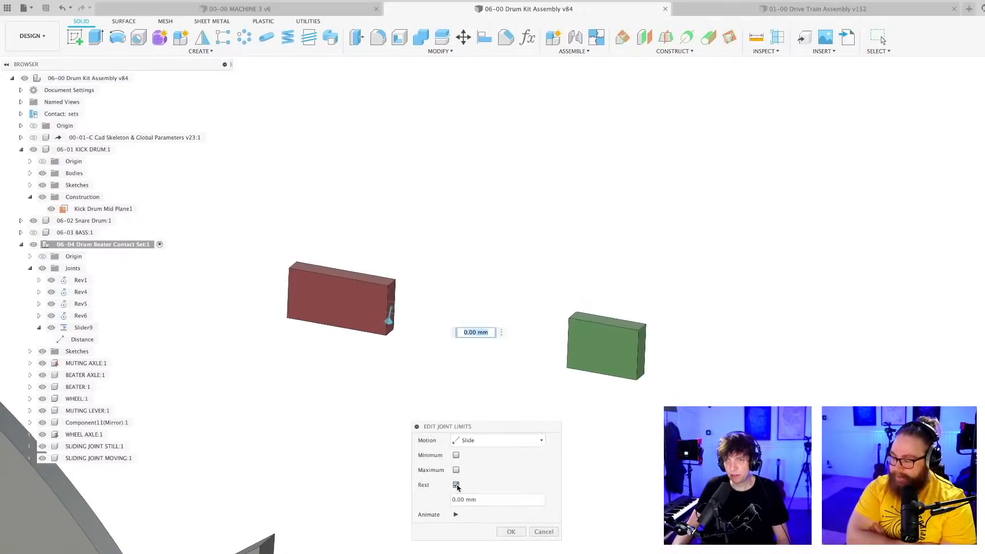
{"action": "left_click", "coordinate": [479, 499]}
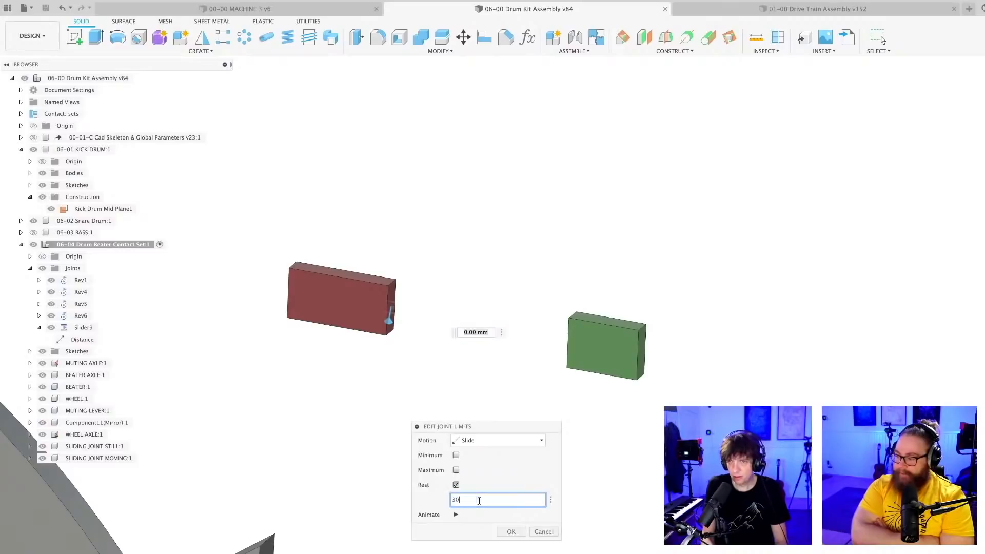
{"action": "left_click", "coordinate": [512, 531]}
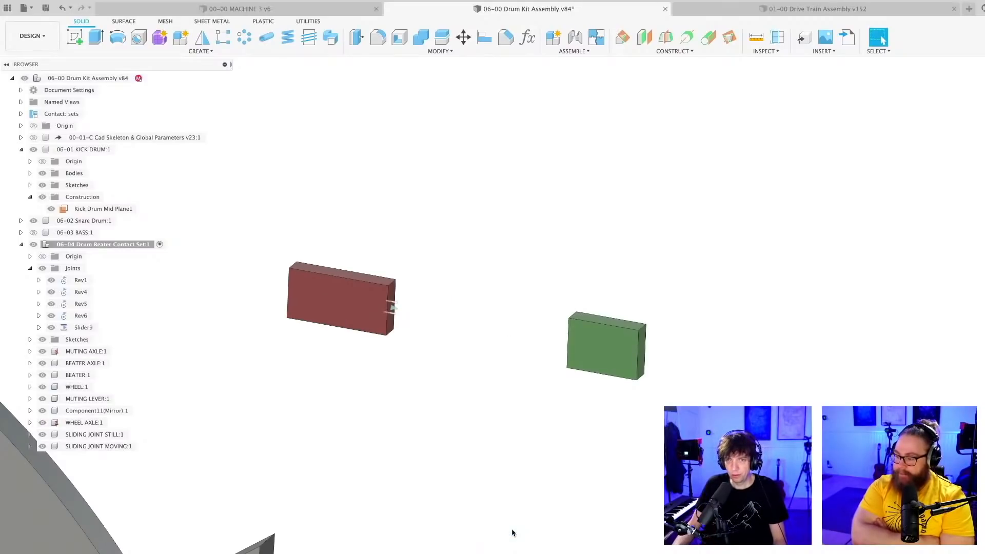
- Ground the green SLIDING JOINT MOVING component, reverting the block positions changed by a trial slide
{"action": "mouse_move", "coordinate": [341, 308]}
{"action": "left_mouse_down"}
{"action": "mouse_move", "coordinate": [383, 318]}
{"action": "mouse_move", "coordinate": [327, 307]}
{"action": "left_mouse_up"}
{"action": "key", "text": "super+z"}
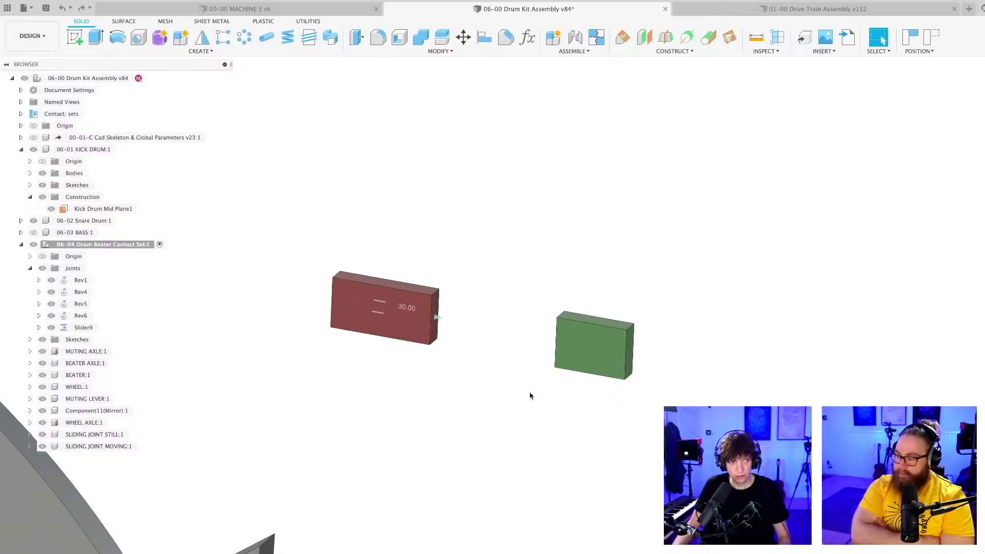
{"action": "left_click", "coordinate": [95, 447]}
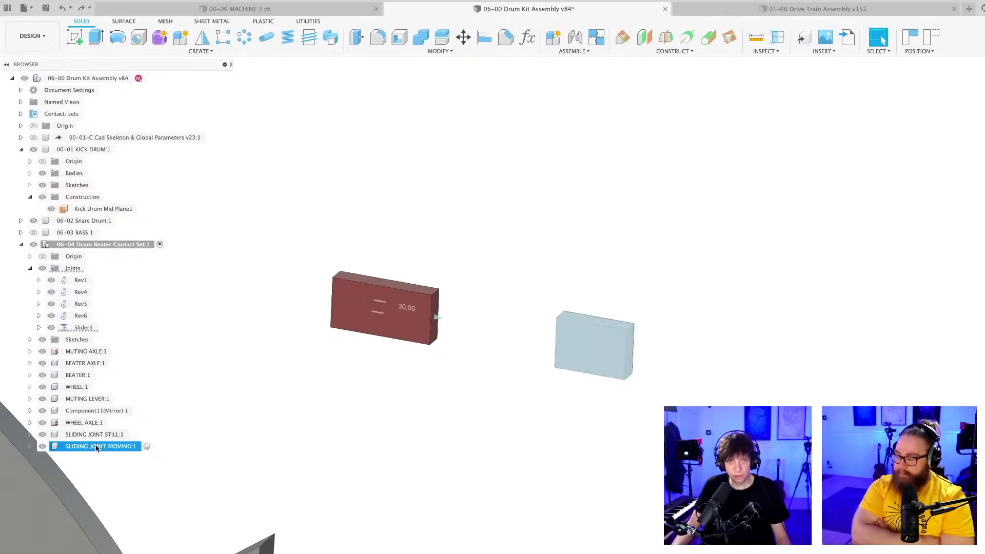
{"action": "right_click", "coordinate": [96, 447]}
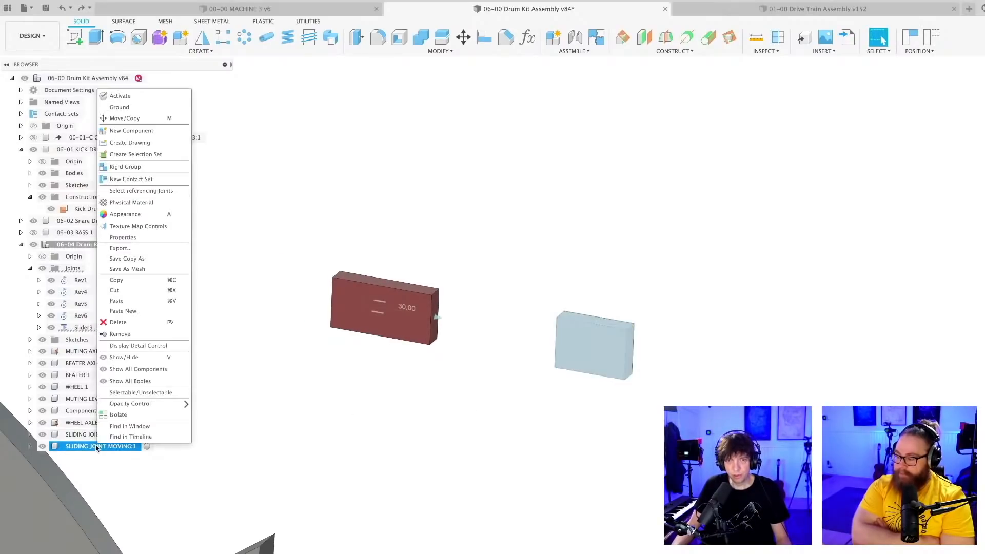
{"action": "left_click", "coordinate": [149, 108]}
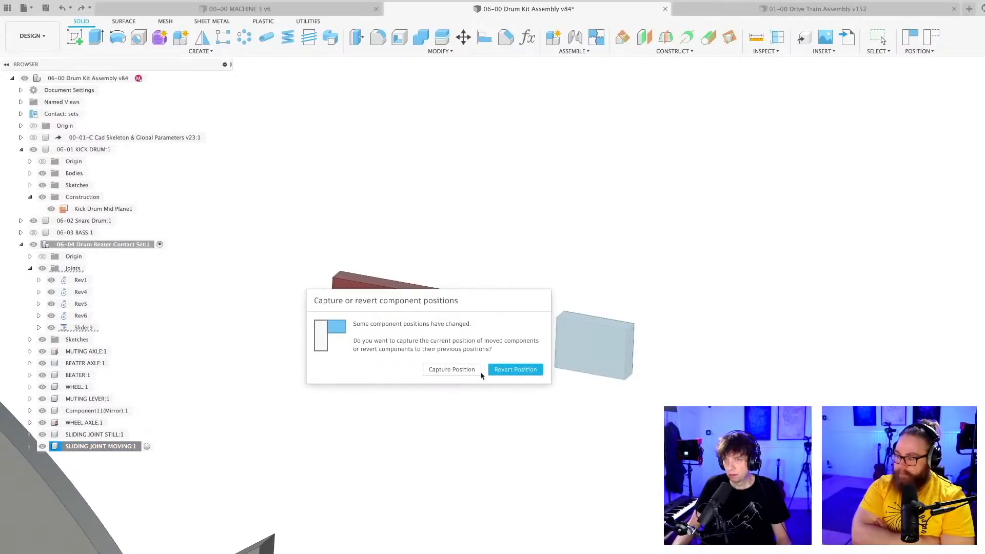
{"action": "left_click", "coordinate": [451, 370]}
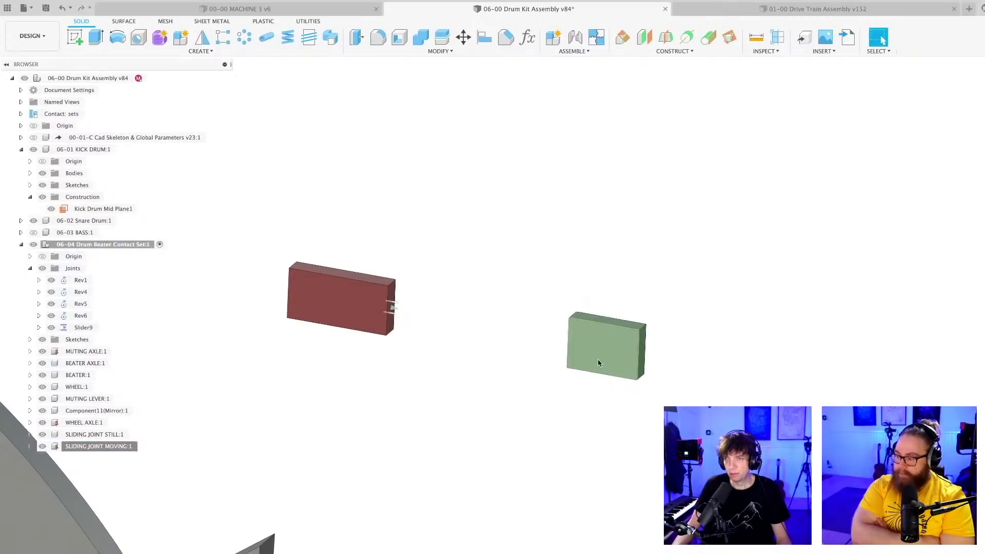
- Slide the red block back and forth along its joint to test how it returns to the rest position
{"action": "left_click_drag", "start_coordinate": [363, 315], "coordinate": [414, 325]}
{"action": "left_click_drag", "start_coordinate": [509, 342], "coordinate": [837, 403]}
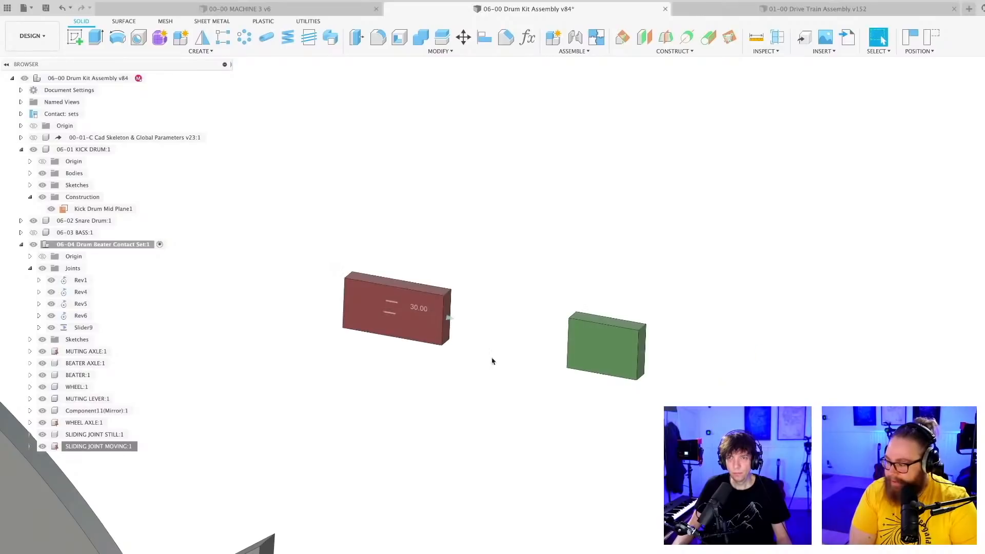
{"action": "left_click_drag", "start_coordinate": [411, 325], "coordinate": [195, 308]}
{"action": "left_click_drag", "start_coordinate": [364, 332], "coordinate": [216, 290]}
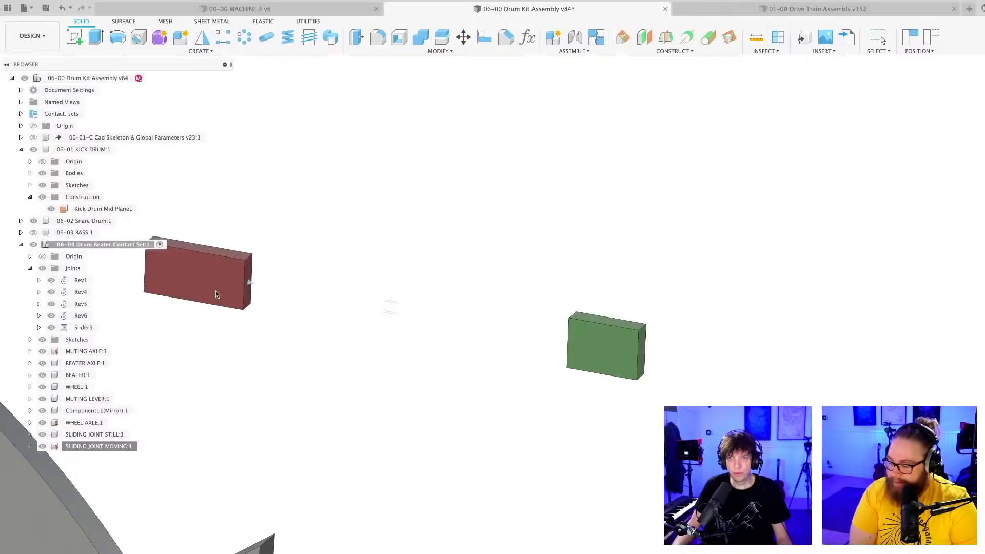
{"action": "left_click_drag", "start_coordinate": [359, 328], "coordinate": [224, 308]}
{"action": "scroll", "coordinate": [374, 346], "scroll_direction": "down", "scroll_amount": 5}
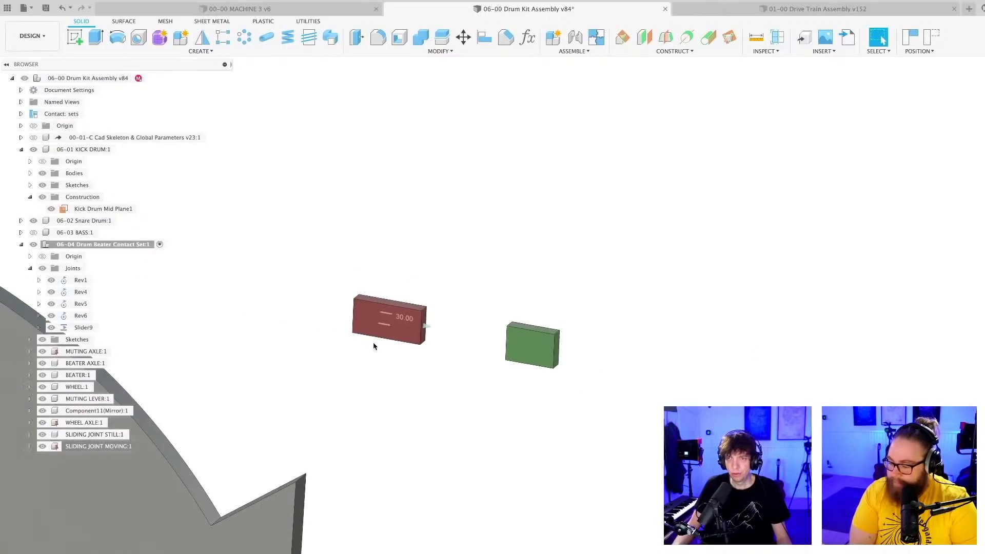
{"action": "left_click_drag", "start_coordinate": [388, 335], "coordinate": [308, 341]}
{"action": "scroll", "coordinate": [349, 349], "scroll_direction": "down", "scroll_amount": 5}
{"action": "middle_click_drag", "start_coordinate": [360, 324], "coordinate": [356, 306]}
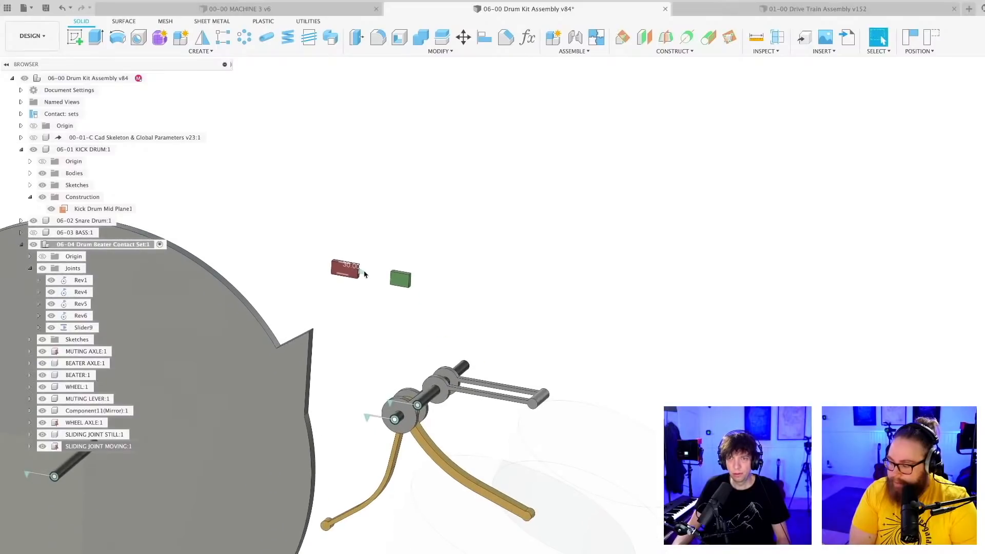
{"action": "left_click_drag", "start_coordinate": [347, 275], "coordinate": [446, 291]}
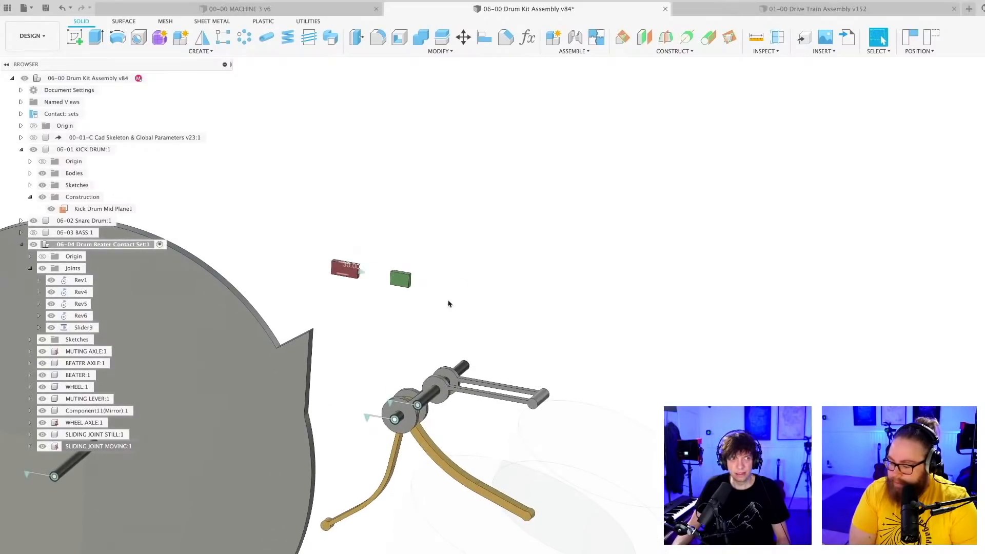
{"action": "middle_click_drag", "start_coordinate": [406, 349], "coordinate": [431, 333], "text": "shift"}
{"action": "middle_click_drag", "start_coordinate": [318, 470], "coordinate": [500, 307]}
{"action": "left_click_drag", "start_coordinate": [473, 232], "coordinate": [487, 234]}
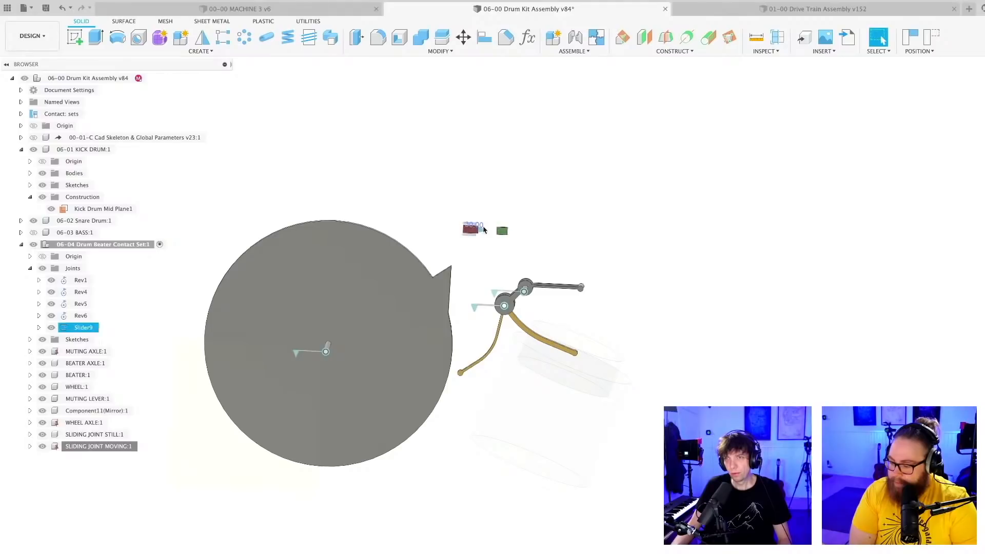
{"action": "scroll", "coordinate": [509, 257], "scroll_direction": "up", "scroll_amount": 2}
{"action": "scroll", "coordinate": [456, 220], "scroll_direction": "up", "scroll_amount": 2}
{"action": "scroll", "coordinate": [454, 228], "scroll_direction": "up", "scroll_amount": 2}
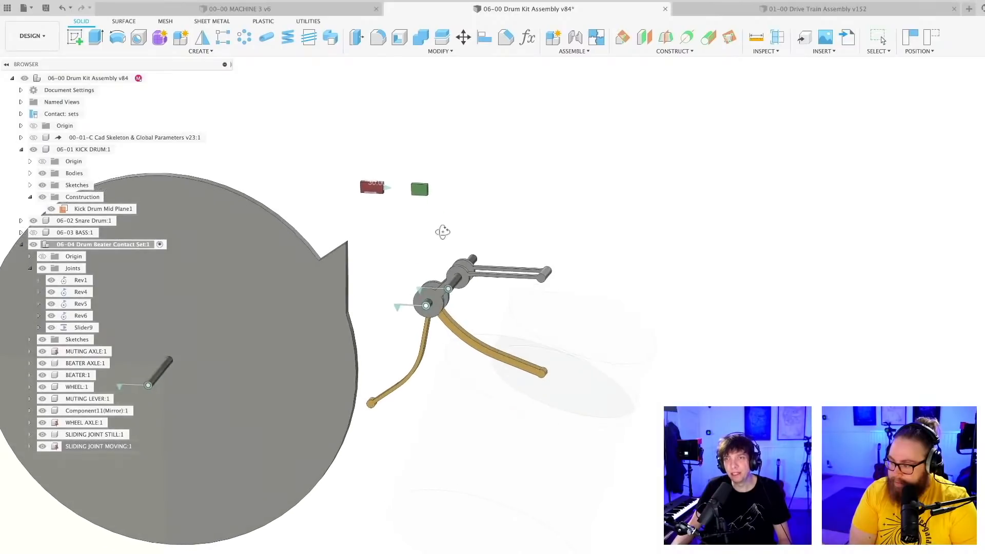
{"action": "left_click_drag", "start_coordinate": [395, 204], "coordinate": [462, 219]}
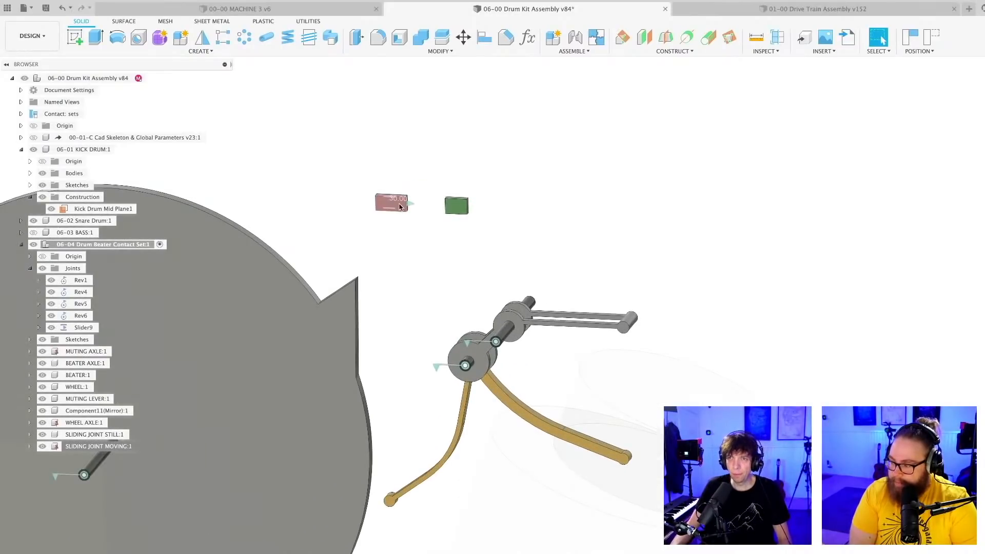
{"action": "middle_click_drag", "start_coordinate": [446, 278], "coordinate": [460, 302], "text": "shift"}
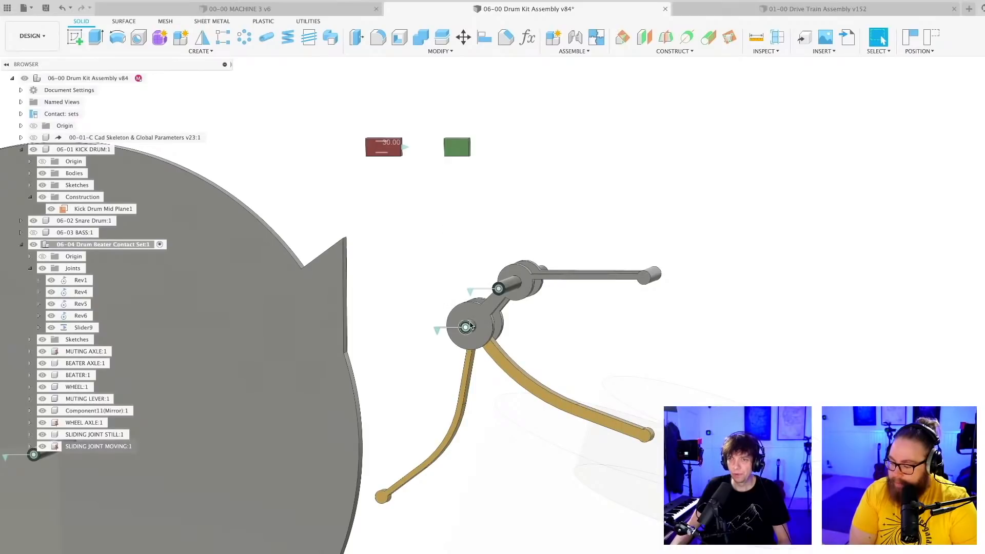
- Activate the BEATER component and save the assembly
{"action": "double_click", "coordinate": [78, 375]}
{"action": "left_click", "coordinate": [29, 375]}
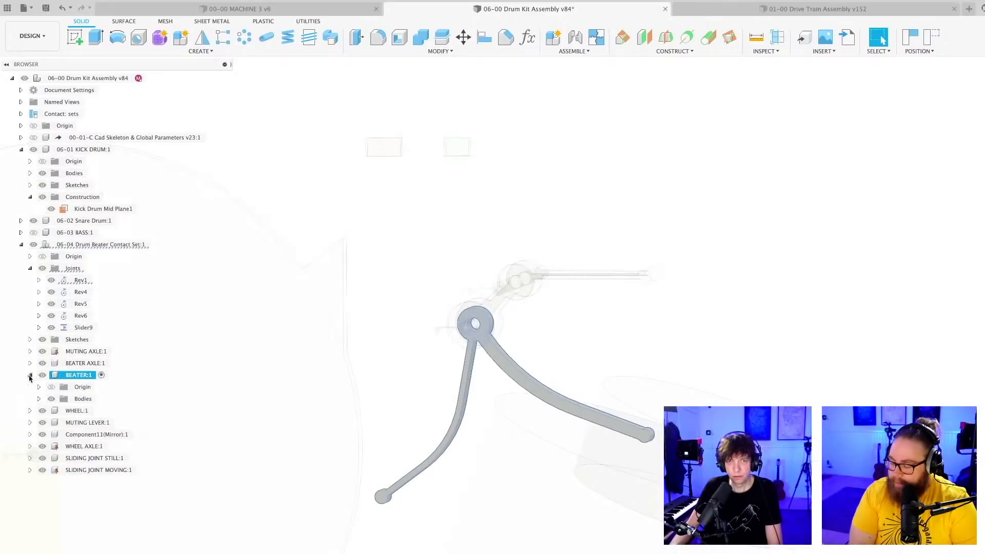
{"action": "left_click", "coordinate": [410, 351]}
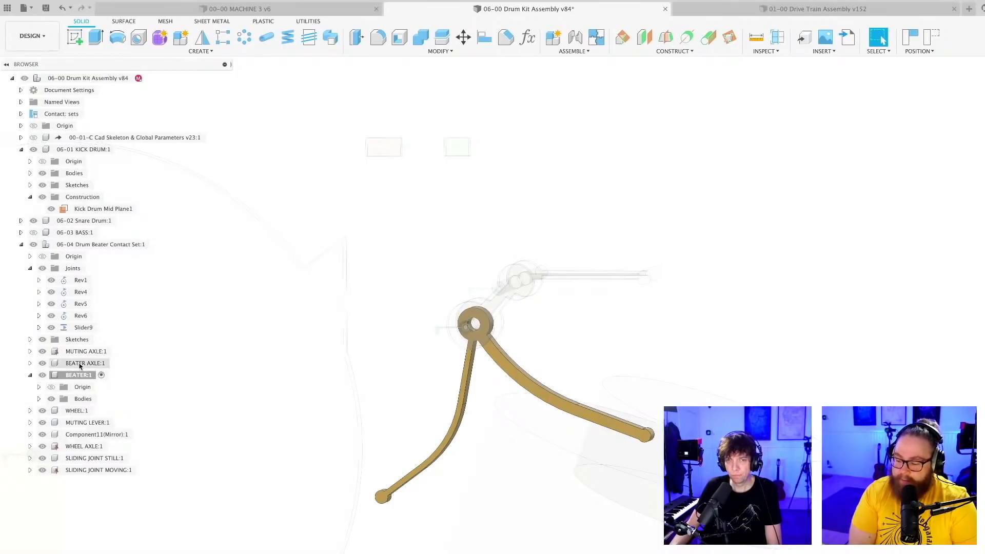
{"action": "left_click", "coordinate": [30, 375]}
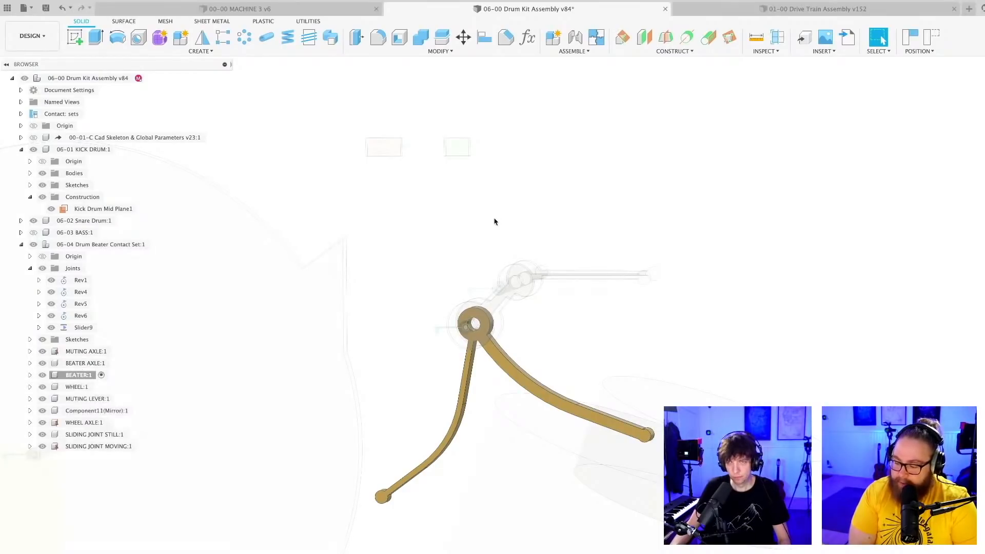
{"action": "key", "text": "super+s"}
{"action": "key", "text": "Return"}
- Slide the red block towards the green block to test its return to the rest position, and save the assembly
{"action": "scroll", "coordinate": [465, 234], "scroll_direction": "down", "scroll_amount": 1}
{"action": "scroll", "coordinate": [464, 235], "scroll_direction": "down", "scroll_amount": 4}
{"action": "scroll", "coordinate": [462, 241], "scroll_direction": "up", "scroll_amount": 2}
{"action": "mouse_move", "coordinate": [453, 232]}
{"action": "middle_mouse_down", "text": "shift"}
{"action": "mouse_move", "coordinate": [453, 221]}
{"action": "mouse_move", "coordinate": [439, 226]}
{"action": "mouse_move", "coordinate": [461, 240]}
{"action": "middle_mouse_up", "text": "shift"}
{"action": "scroll", "coordinate": [461, 240], "scroll_direction": "up", "scroll_amount": 2}
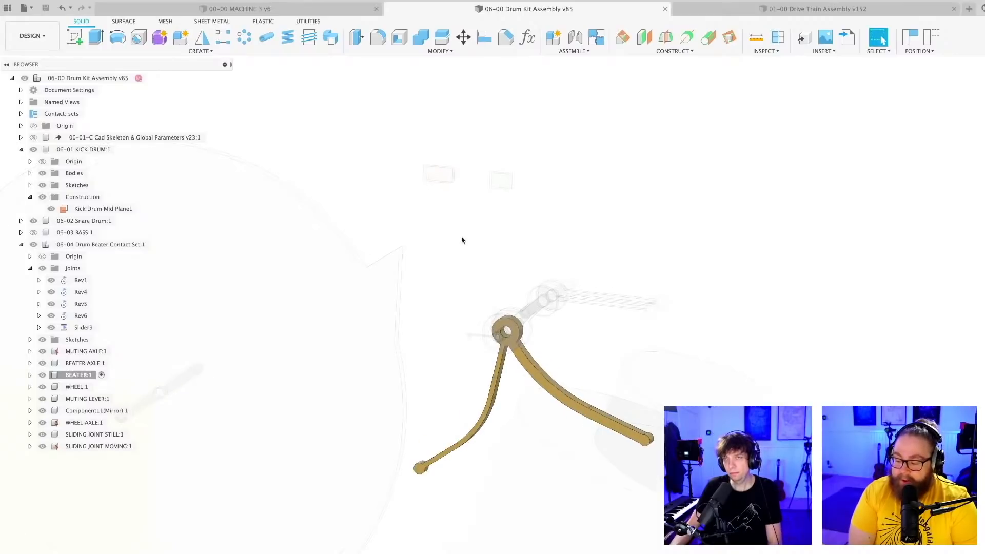
{"action": "mouse_move", "coordinate": [461, 240]}
{"action": "middle_mouse_down", "text": "shift"}
{"action": "mouse_move", "coordinate": [463, 228]}
{"action": "mouse_move", "coordinate": [462, 238]}
{"action": "middle_mouse_up", "text": "shift"}
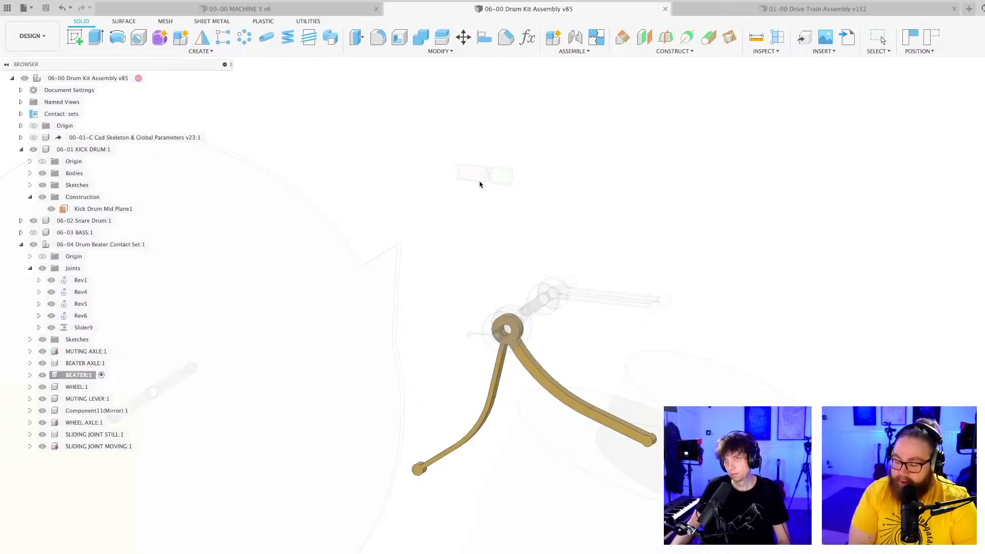
{"action": "key", "text": "Escape"}
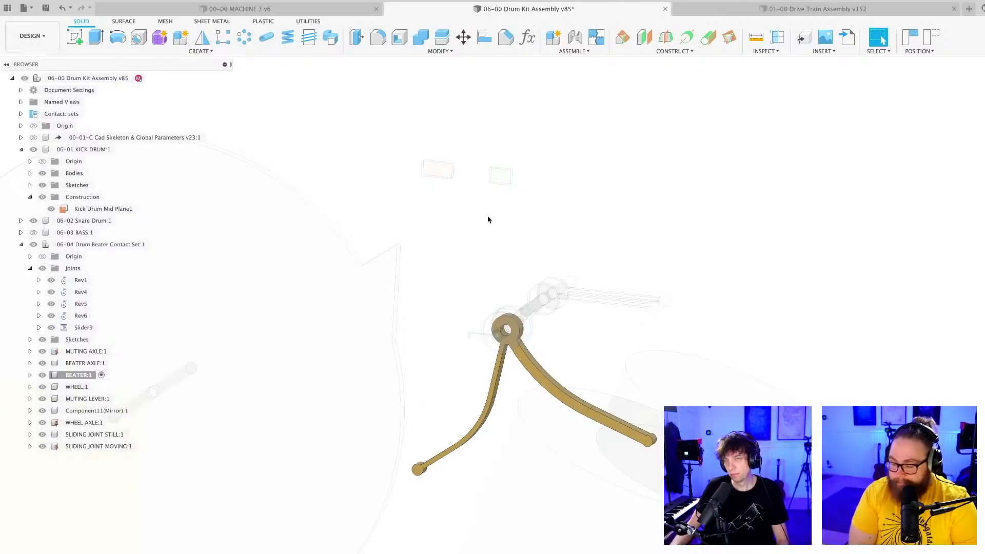
{"action": "scroll", "coordinate": [482, 242], "scroll_direction": "up", "scroll_amount": 2}
{"action": "key", "text": "super+s"}
{"action": "key", "text": "Return"}
{"action": "scroll", "coordinate": [495, 292], "scroll_direction": "down", "scroll_amount": 1}
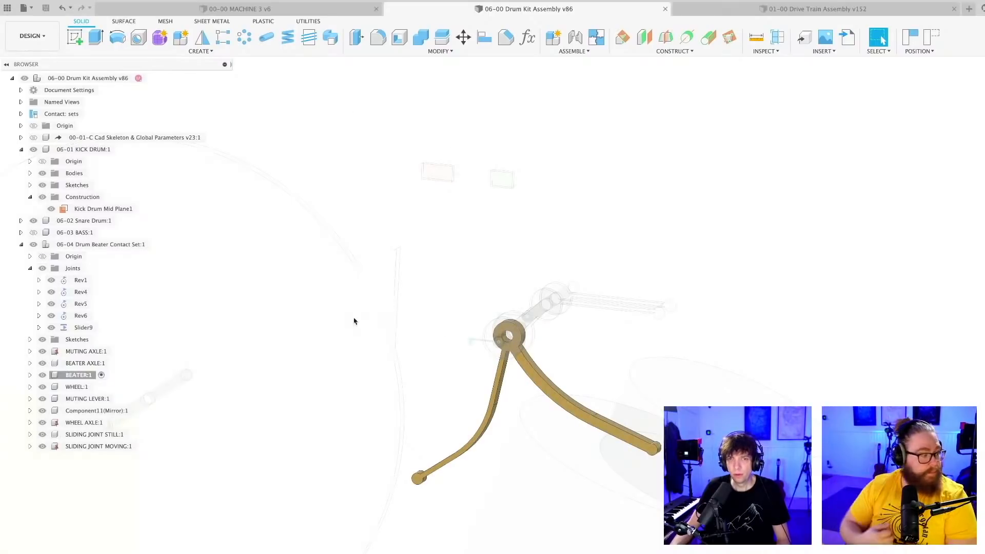
- Show Sketch1, activate the 06-04 Drum Beater Contact Set component and open that sketch for editing
{"action": "left_click", "coordinate": [29, 338]}
{"action": "left_click", "coordinate": [51, 352]}
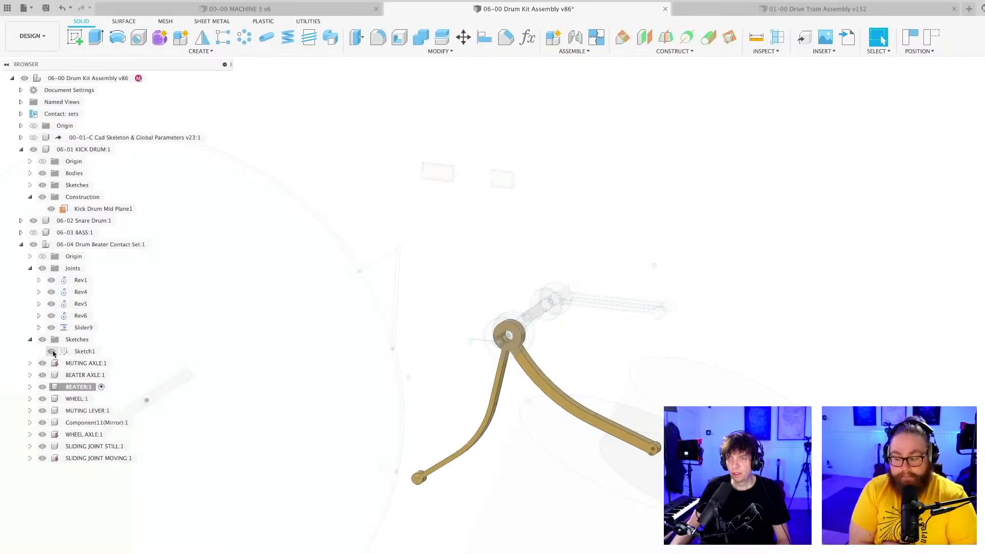
{"action": "left_click", "coordinate": [61, 351]}
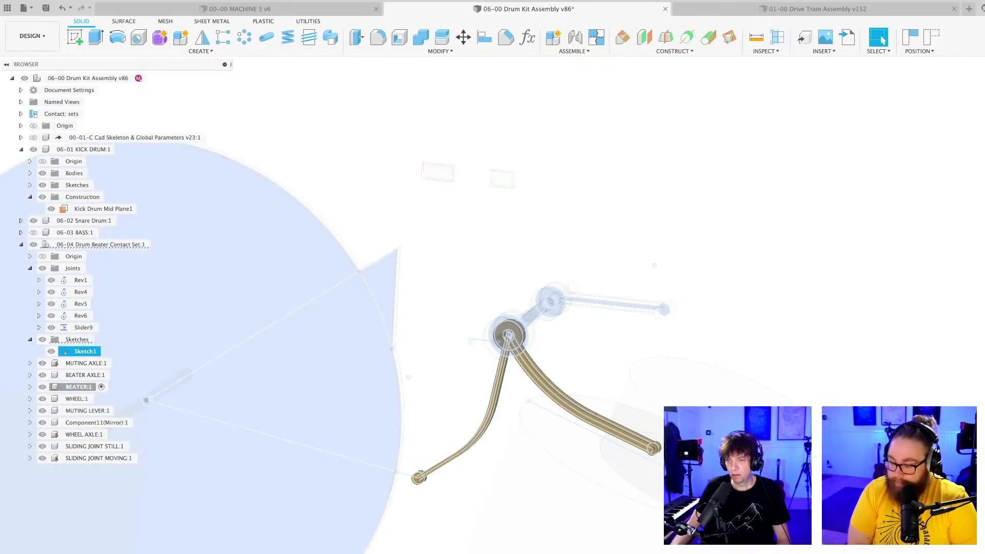
{"action": "left_click", "coordinate": [438, 534]}
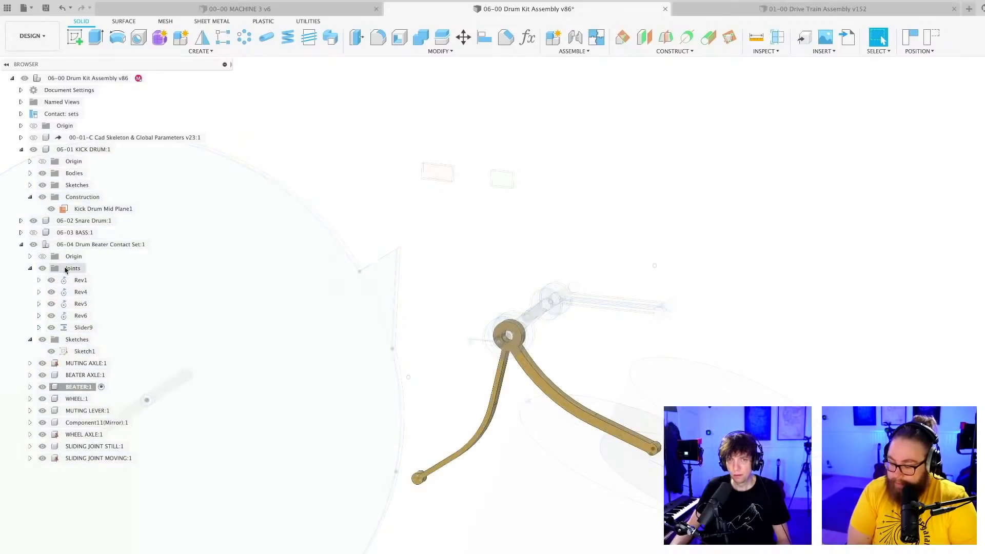
{"action": "left_click", "coordinate": [155, 245]}
{"action": "left_click", "coordinate": [159, 245]}
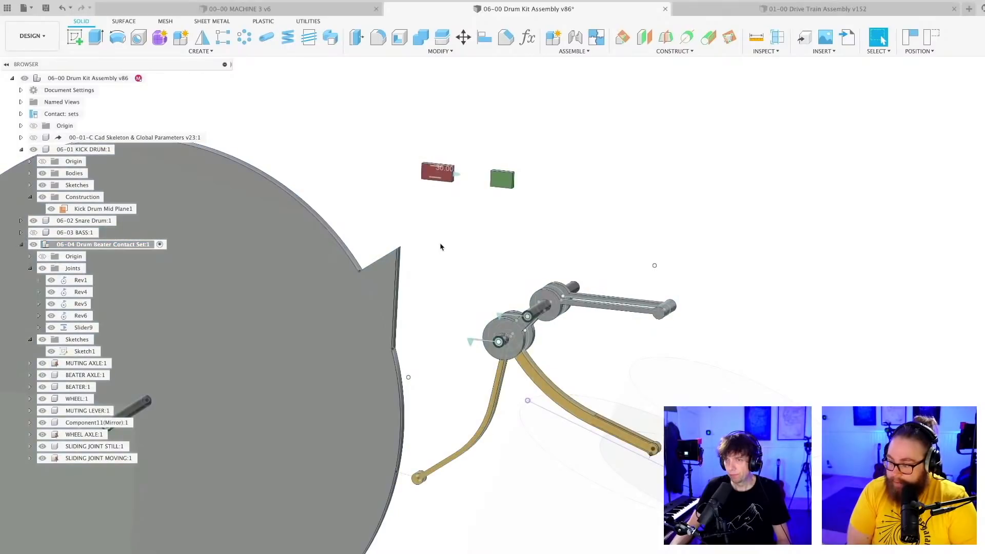
{"action": "double_click", "coordinate": [82, 351]}
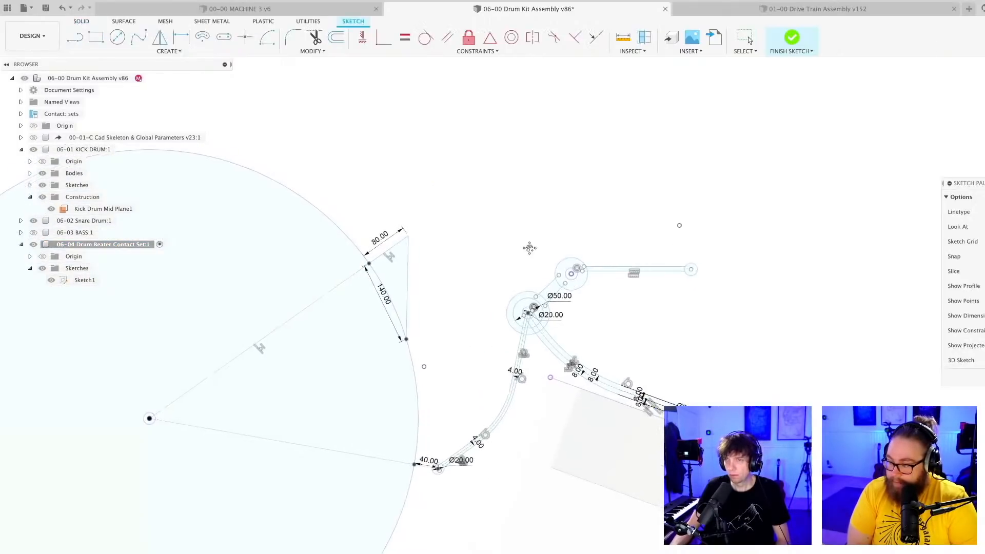
- Sketch two near-vertical lines about 200 mm long, side by side, rising from the outer circle of the beater hub
{"action": "scroll", "coordinate": [410, 273], "scroll_direction": "up", "scroll_amount": 2}
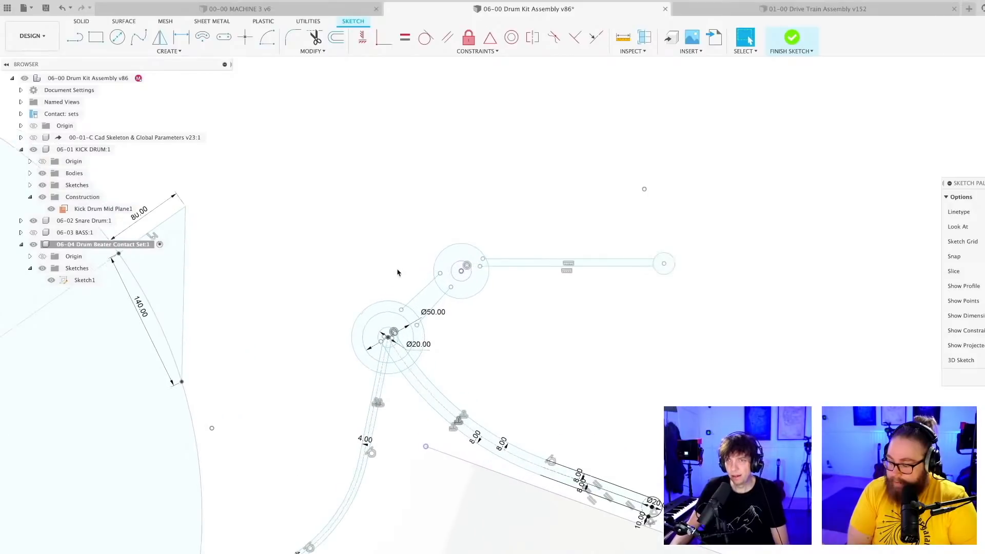
{"action": "key", "text": "l"}
{"action": "scroll", "coordinate": [382, 277], "scroll_direction": "up", "scroll_amount": 2}
{"action": "scroll", "coordinate": [369, 287], "scroll_direction": "down", "scroll_amount": 2}
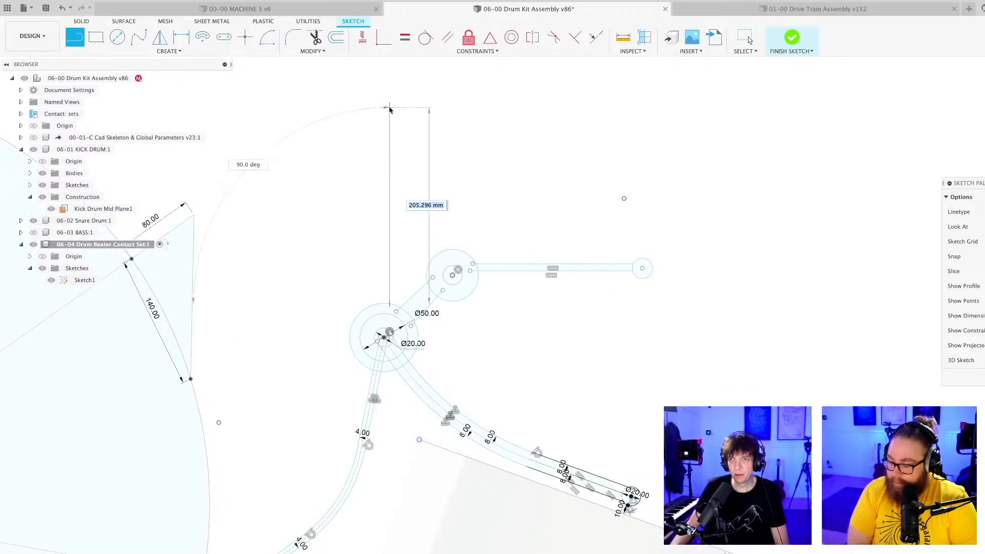
{"action": "left_click", "coordinate": [393, 109]}
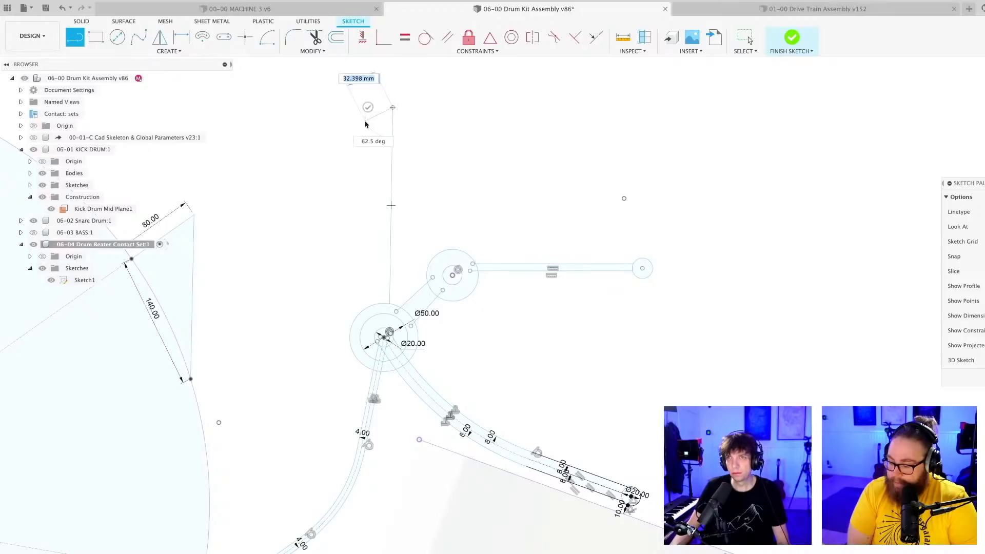
{"action": "key", "text": "Escape"}
{"action": "key", "text": "l"}
{"action": "scroll", "coordinate": [372, 302], "scroll_direction": "up", "scroll_amount": 2}
{"action": "left_click", "coordinate": [378, 303]}
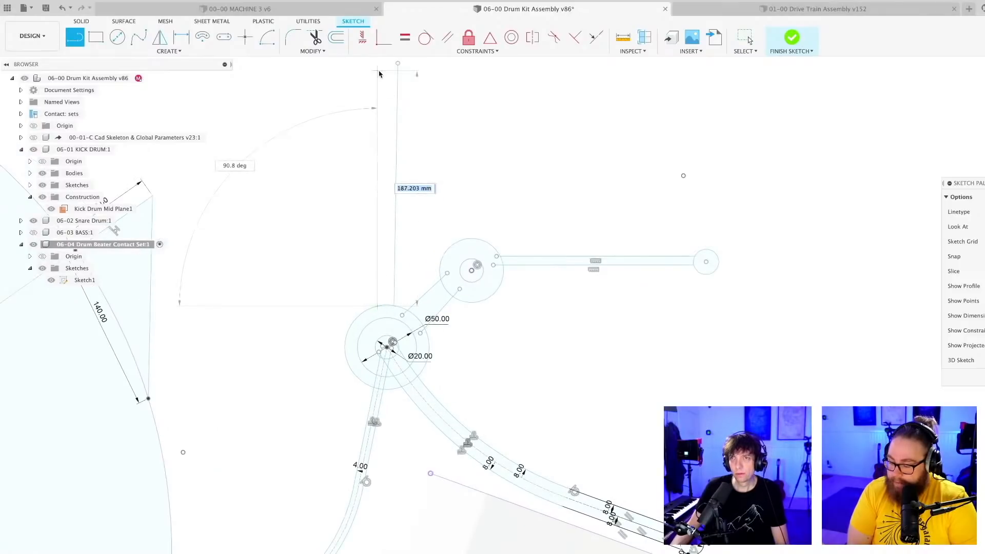
{"action": "left_click", "coordinate": [380, 64]}
{"action": "key", "text": "Escape"}
- Sketch a circle centred just above the two upright lines, covering their upper ends, and finish the sketch
{"action": "middle_click_drag", "start_coordinate": [384, 102], "coordinate": [377, 154]}
{"action": "scroll", "coordinate": [374, 154], "scroll_direction": "up", "scroll_amount": 2}
{"action": "key", "text": "c"}
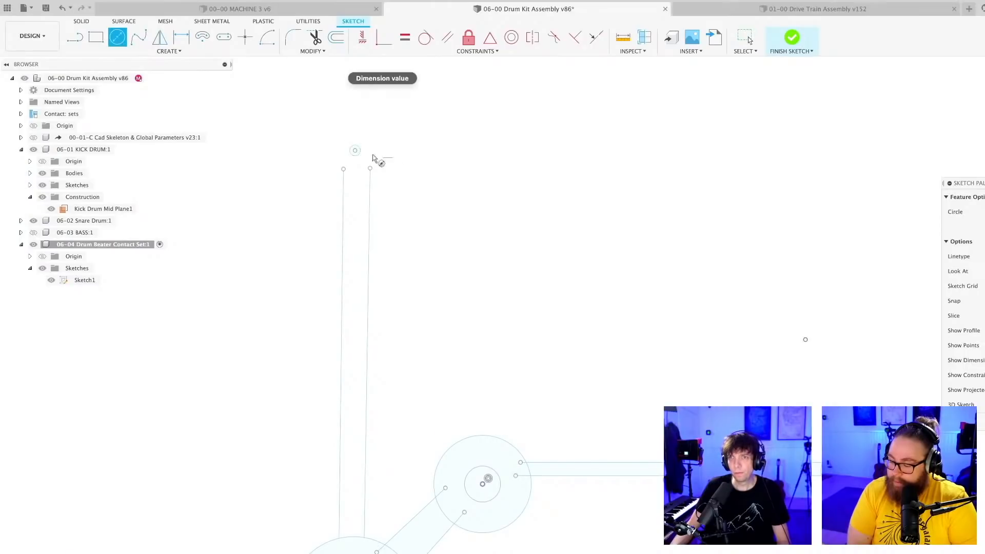
{"action": "left_click", "coordinate": [355, 151]}
{"action": "left_click", "coordinate": [367, 186]}
{"action": "scroll", "coordinate": [417, 210], "scroll_direction": "down", "scroll_amount": 2}
{"action": "scroll", "coordinate": [416, 210], "scroll_direction": "down", "scroll_amount": 2}
{"action": "key", "text": "Escape"}
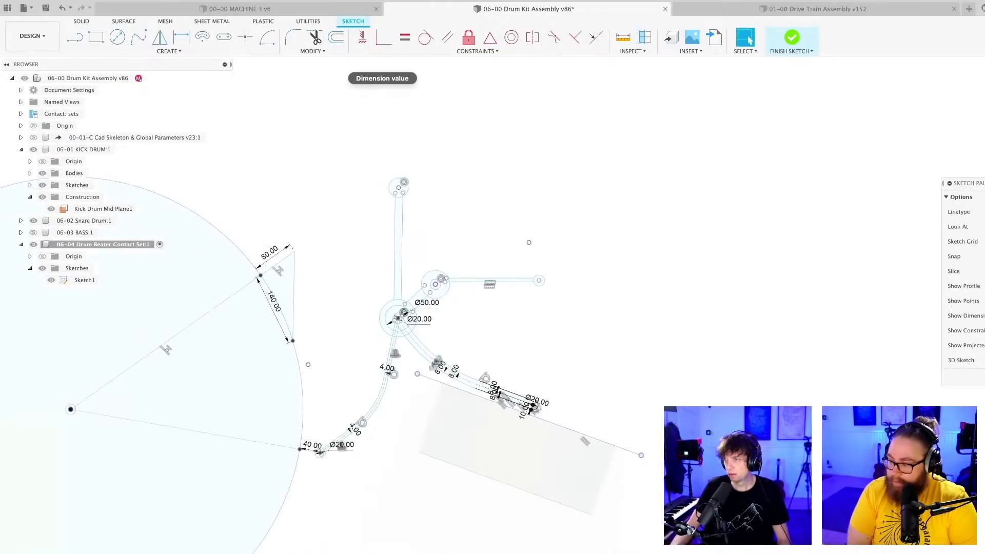
{"action": "left_click", "coordinate": [792, 37]}
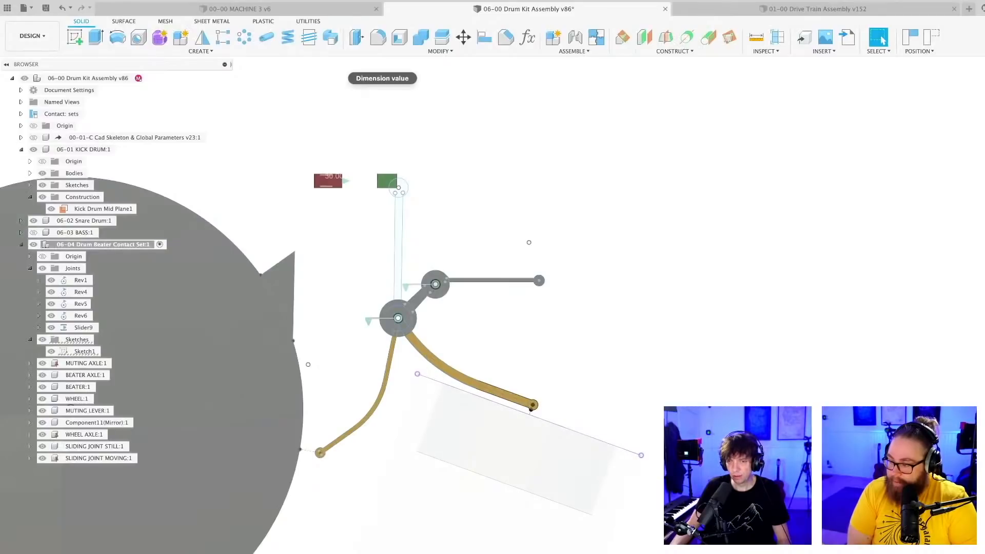
{"action": "mouse_move", "coordinate": [372, 497]}
{"action": "middle_mouse_down", "text": "shift"}
{"action": "mouse_move", "coordinate": [490, 315]}
{"action": "mouse_move", "coordinate": [589, 295]}
{"action": "mouse_move", "coordinate": [560, 310]}
{"action": "middle_mouse_up", "text": "shift"}
{"action": "scroll", "coordinate": [502, 333], "scroll_direction": "up", "scroll_amount": 3}
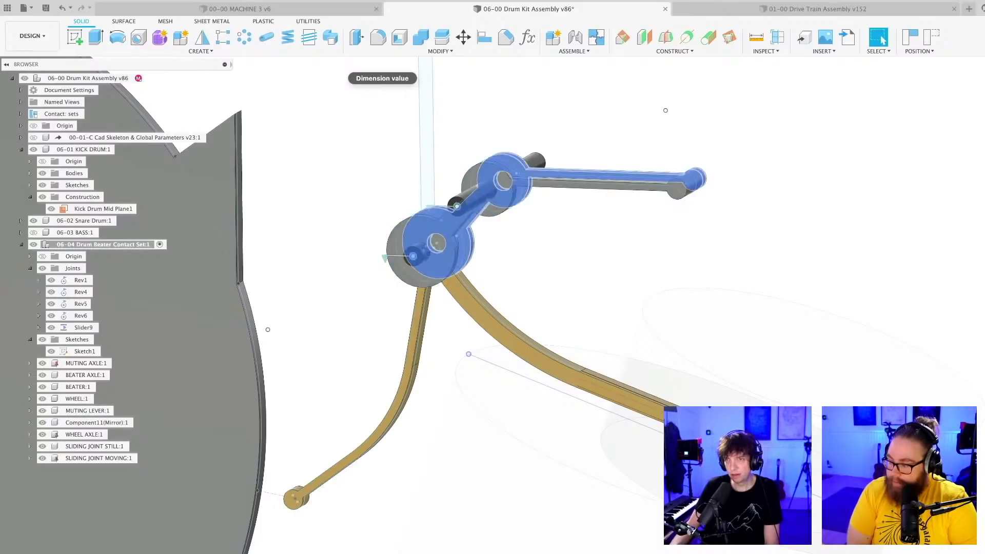
{"action": "scroll", "coordinate": [341, 553], "scroll_direction": "down", "scroll_amount": 4}
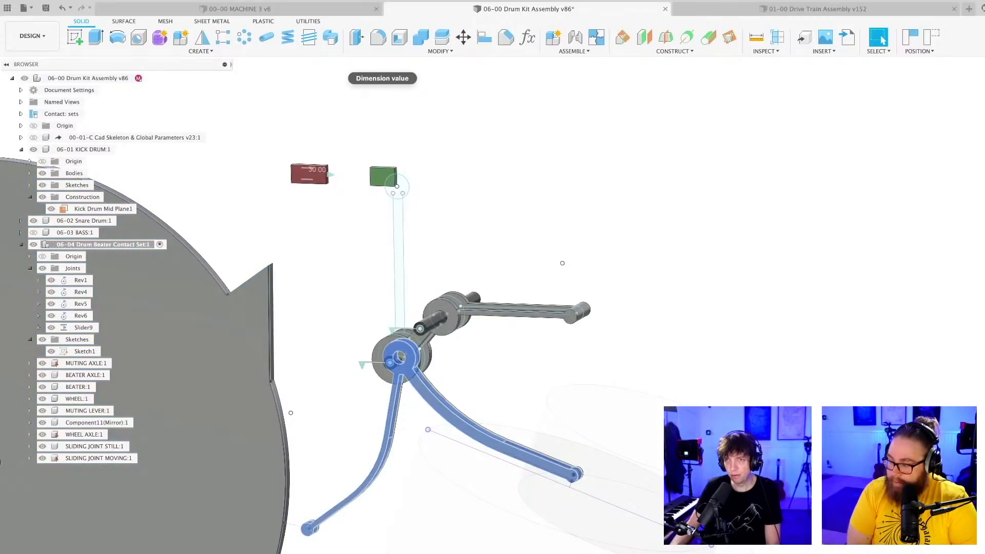
{"action": "double_click", "coordinate": [352, 483]}
{"action": "scroll", "coordinate": [436, 354], "scroll_direction": "up", "scroll_amount": 4}
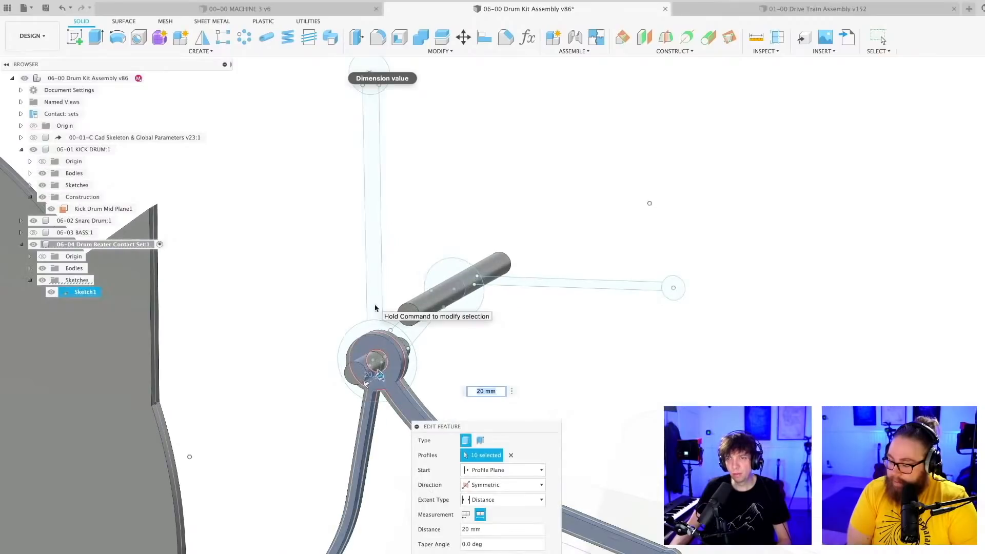
{"action": "scroll", "coordinate": [382, 328], "scroll_direction": "up", "scroll_amount": 3}
{"action": "scroll", "coordinate": [388, 344], "scroll_direction": "down", "scroll_amount": 2}
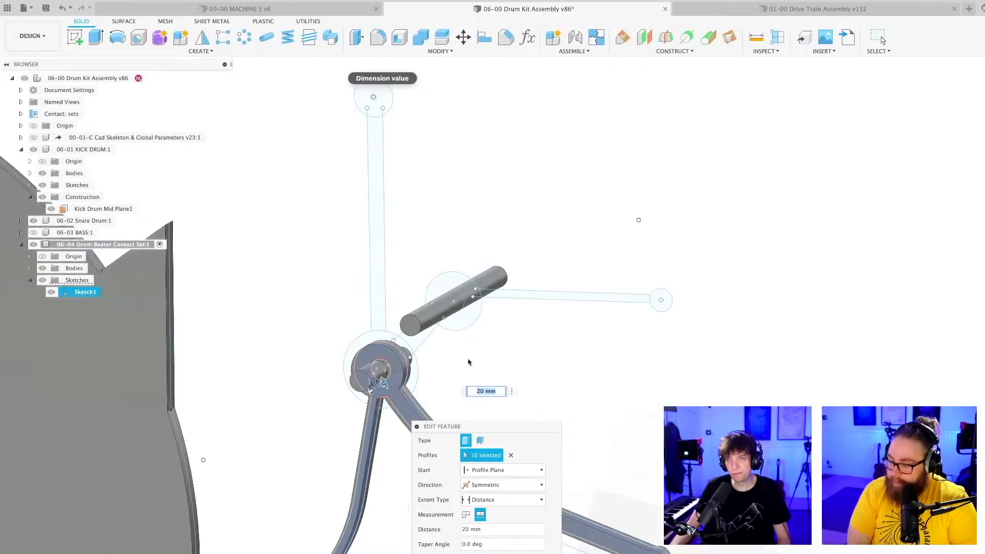
{"action": "mouse_move", "coordinate": [462, 367]}
{"action": "middle_mouse_down", "text": "shift"}
{"action": "mouse_move", "coordinate": [472, 358]}
{"action": "mouse_move", "coordinate": [459, 370]}
{"action": "middle_mouse_up", "text": "shift"}
{"action": "key", "text": "Return"}
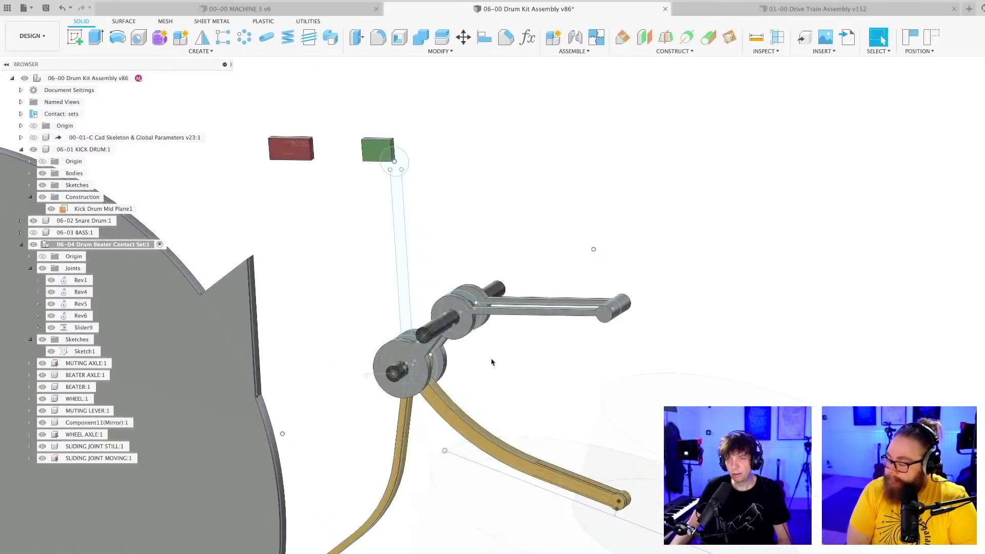
{"action": "scroll", "coordinate": [489, 330], "scroll_direction": "down", "scroll_amount": 3}
{"action": "middle_click_drag", "start_coordinate": [499, 356], "coordinate": [540, 306], "text": "shift"}
{"action": "scroll", "coordinate": [509, 314], "scroll_direction": "up", "scroll_amount": 2}
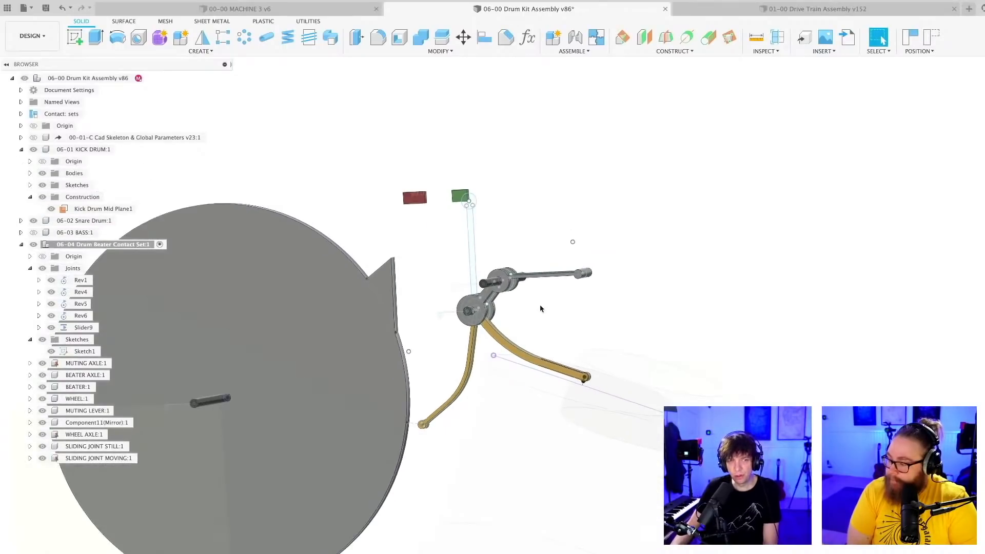
{"action": "scroll", "coordinate": [512, 212], "scroll_direction": "up", "scroll_amount": 2}
{"action": "mouse_move", "coordinate": [505, 229]}
{"action": "middle_mouse_down", "text": "shift"}
{"action": "mouse_move", "coordinate": [512, 205]}
{"action": "mouse_move", "coordinate": [506, 220]}
{"action": "middle_mouse_up", "text": "shift"}
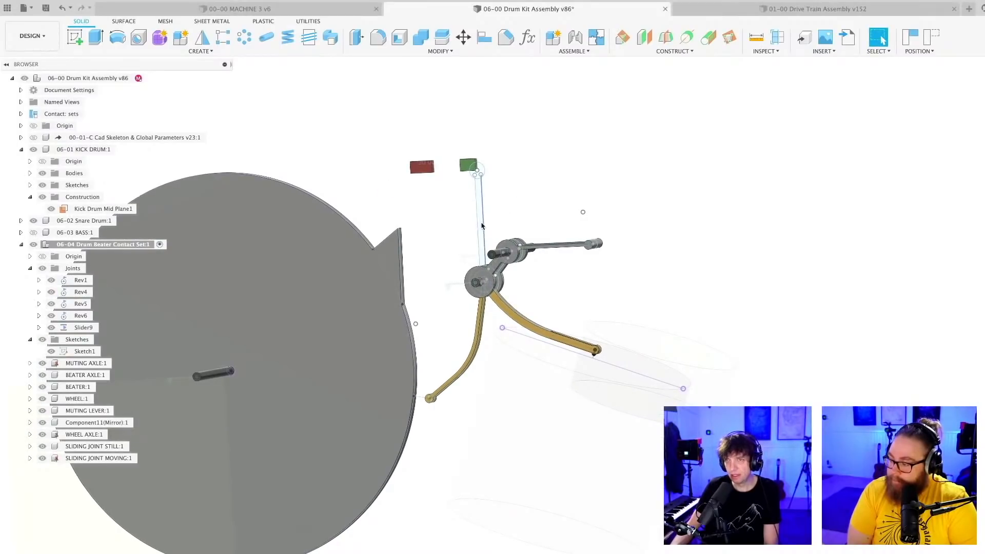
- Edit Sketch1 to continue both upright lines from the outer hub circle down to the 50 mm circle, and finish the sketch
{"action": "double_click", "coordinate": [85, 351]}
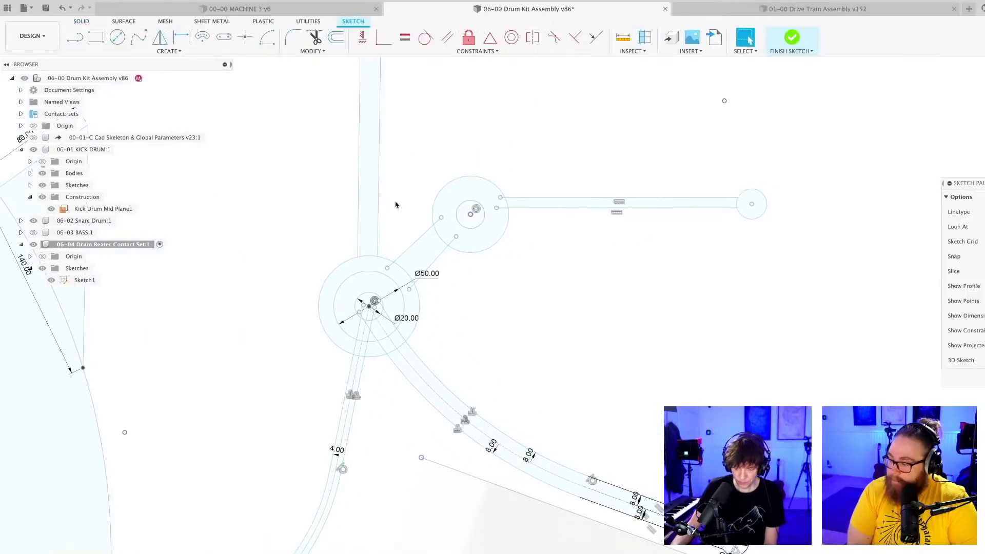
{"action": "key", "text": "l"}
{"action": "left_click", "coordinate": [309, 233]}
{"action": "double_click", "coordinate": [309, 277]}
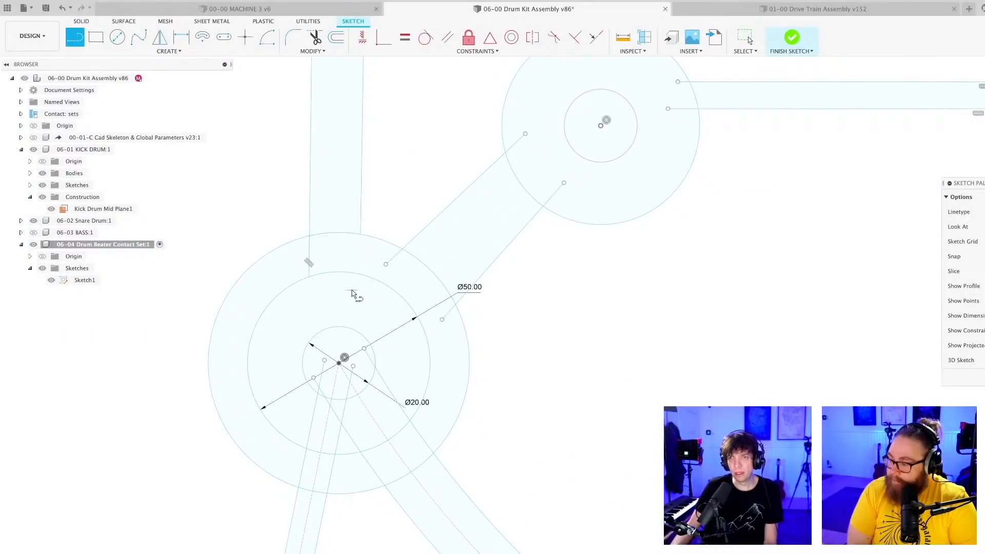
{"action": "left_click", "coordinate": [360, 235]}
{"action": "double_click", "coordinate": [361, 276]}
{"action": "key", "text": "Escape"}
{"action": "scroll", "coordinate": [345, 324], "scroll_direction": "down", "scroll_amount": 2}
{"action": "scroll", "coordinate": [345, 324], "scroll_direction": "down", "scroll_amount": 3}
{"action": "scroll", "coordinate": [554, 359], "scroll_direction": "down", "scroll_amount": 2}
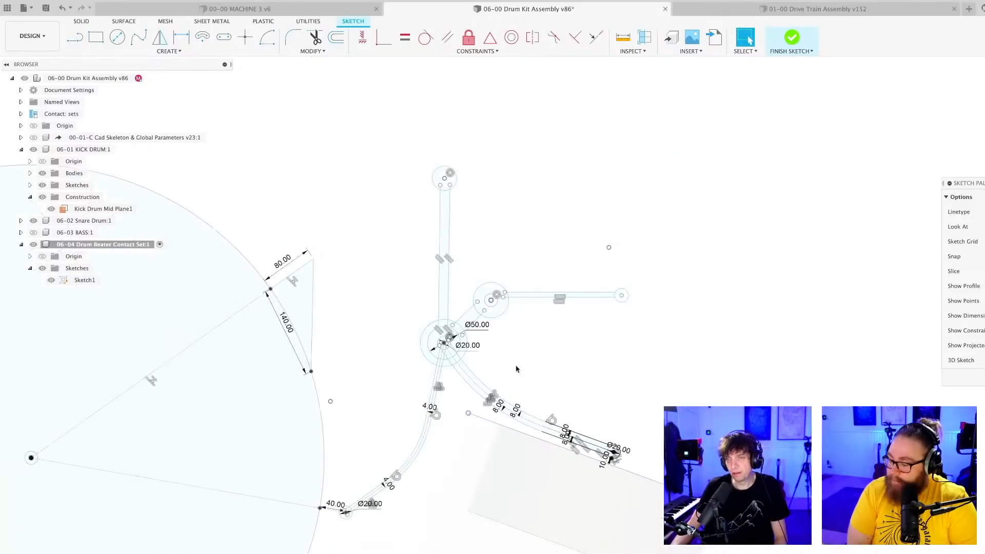
{"action": "left_click", "coordinate": [792, 36]}
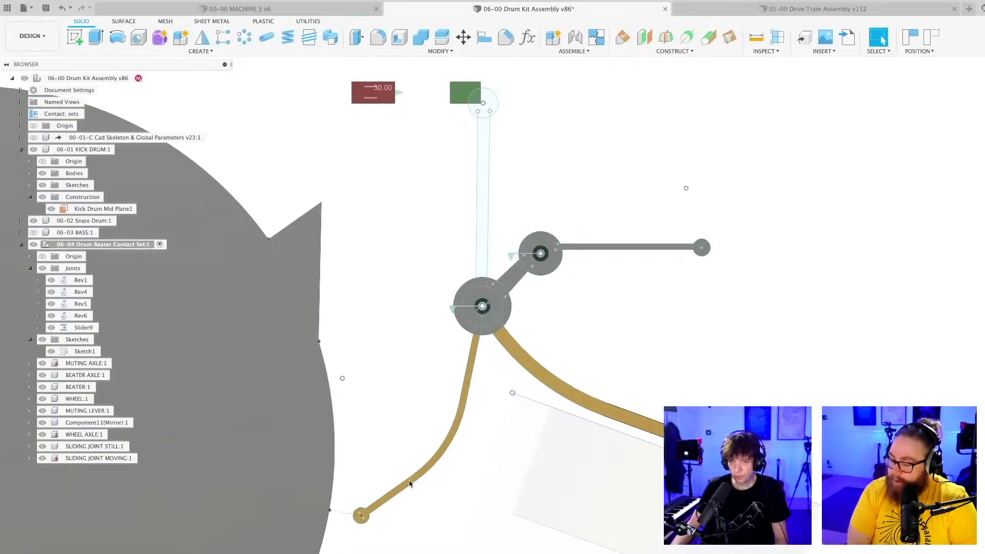
- Edit the beater's extrusion to include the upright arm and its end circle among the extruded profiles
{"action": "left_click", "coordinate": [413, 484]}
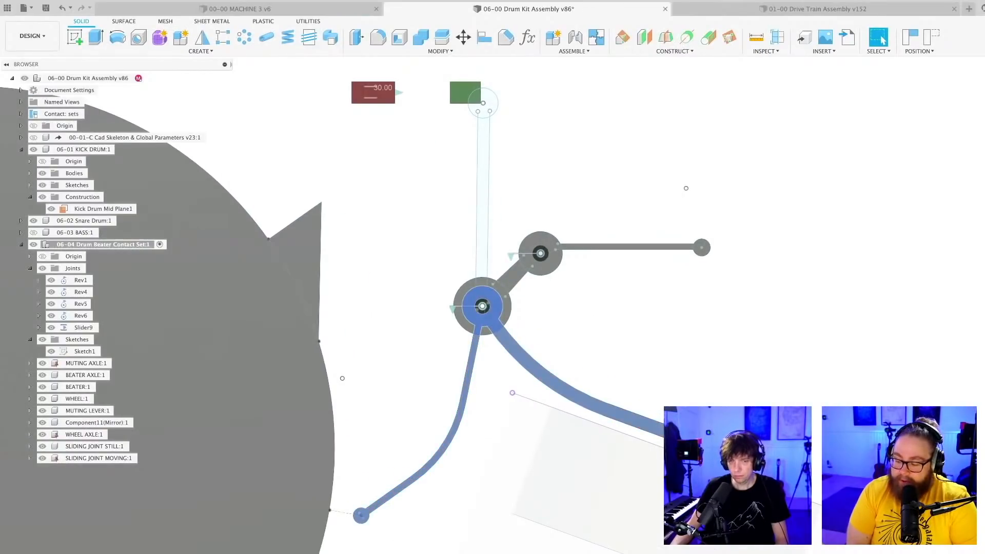
{"action": "scroll", "coordinate": [495, 282], "scroll_direction": "up", "scroll_amount": 5}
{"action": "left_click", "coordinate": [475, 282]}
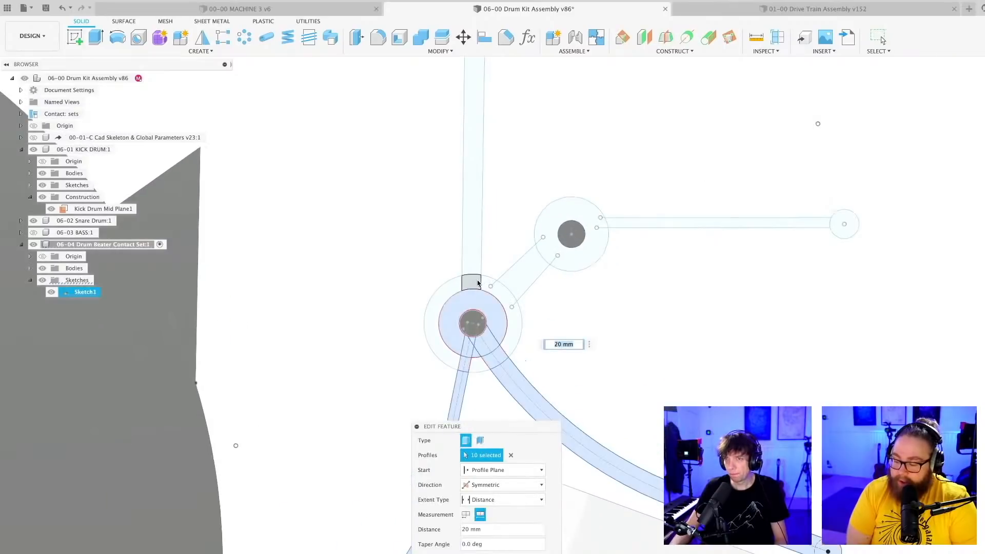
{"action": "scroll", "coordinate": [476, 251], "scroll_direction": "down", "scroll_amount": 3}
{"action": "middle_click_drag", "start_coordinate": [534, 133], "coordinate": [529, 310]}
{"action": "scroll", "coordinate": [446, 253], "scroll_direction": "up", "scroll_amount": 5}
{"action": "left_click", "coordinate": [453, 275]}
{"action": "key", "text": "Return"}
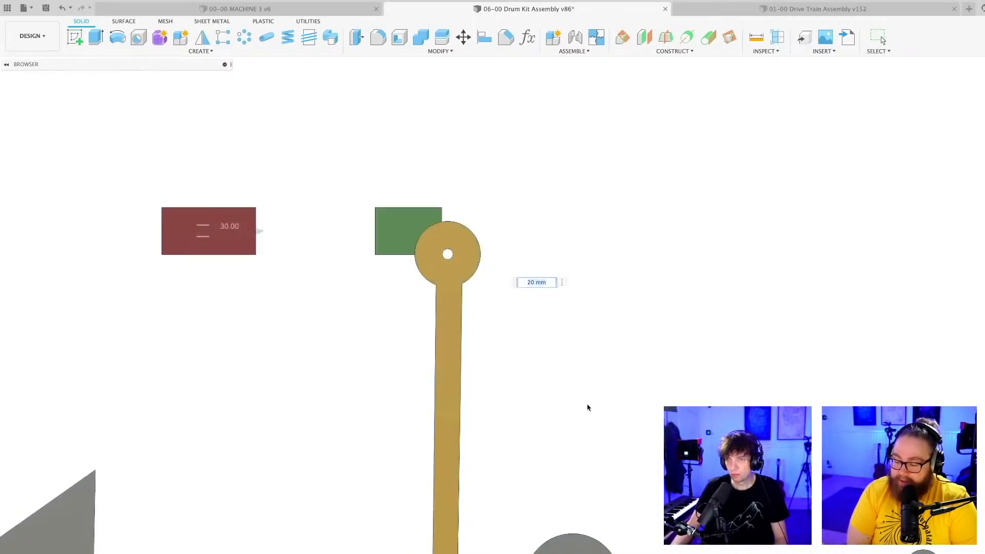
{"action": "scroll", "coordinate": [586, 411], "scroll_direction": "down", "scroll_amount": 5}
{"action": "middle_click_drag", "start_coordinate": [582, 411], "coordinate": [527, 320], "text": "shift"}
{"action": "scroll", "coordinate": [549, 352], "scroll_direction": "down", "scroll_amount": 1}
{"action": "scroll", "coordinate": [531, 337], "scroll_direction": "up", "scroll_amount": 2}
{"action": "scroll", "coordinate": [565, 405], "scroll_direction": "down", "scroll_amount": 1}
{"action": "scroll", "coordinate": [559, 400], "scroll_direction": "up", "scroll_amount": 3}
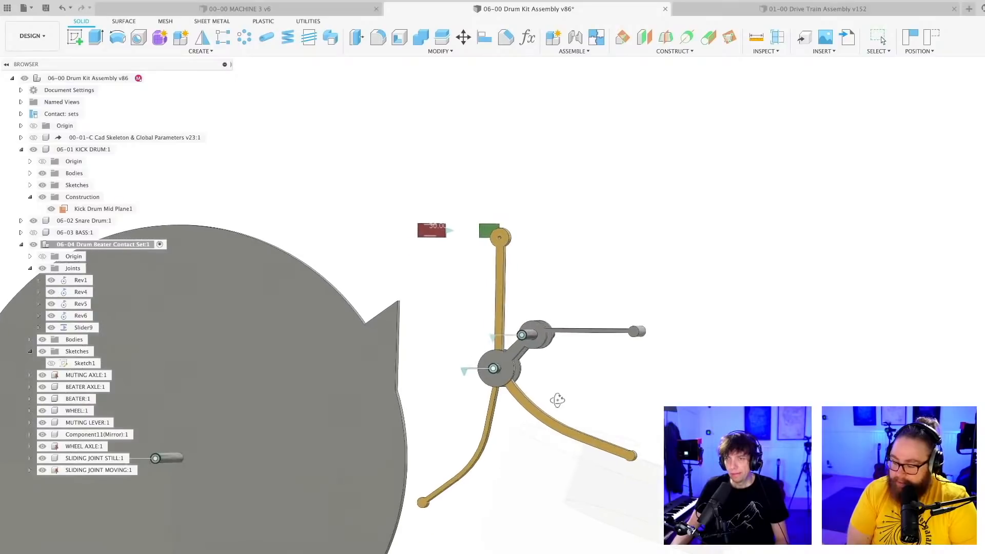
{"action": "middle_click_drag", "start_coordinate": [552, 400], "coordinate": [552, 390]}
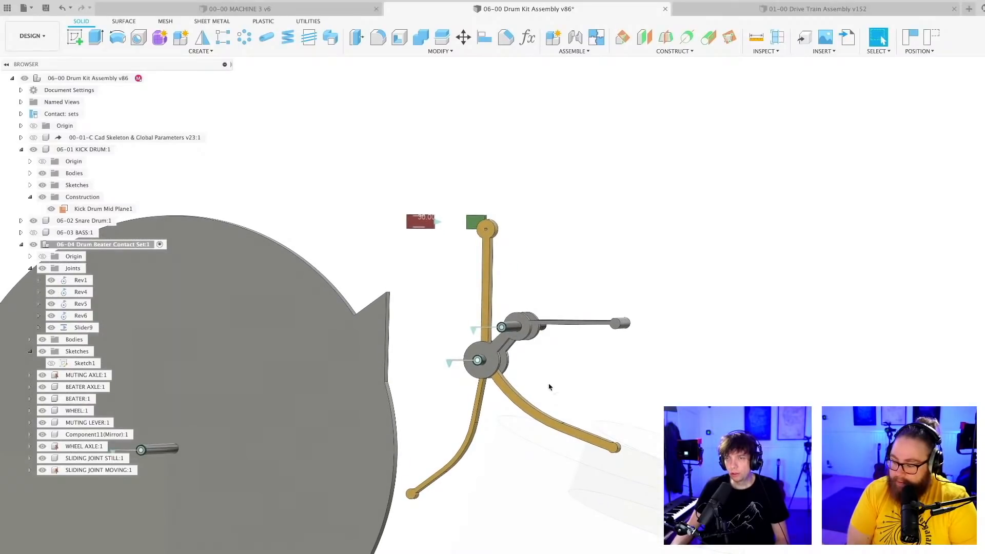
- Examine how the beater's upright arm lines up with the slider blocks and its lower arms with the wheel's tooth
{"action": "scroll", "coordinate": [552, 384], "scroll_direction": "up", "scroll_amount": 2}
{"action": "scroll", "coordinate": [547, 382], "scroll_direction": "down", "scroll_amount": 3}
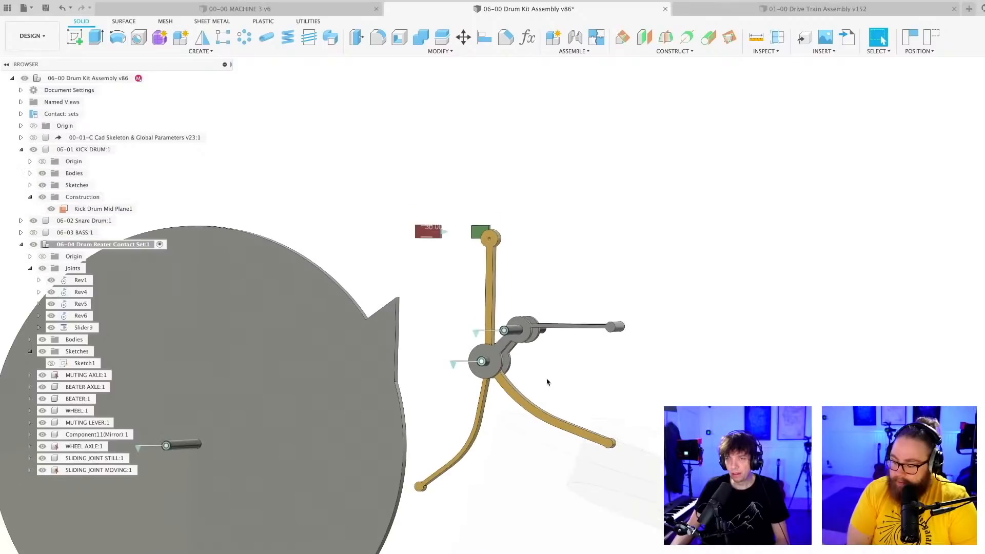
{"action": "middle_click_drag", "start_coordinate": [476, 394], "coordinate": [470, 396], "text": "shift"}
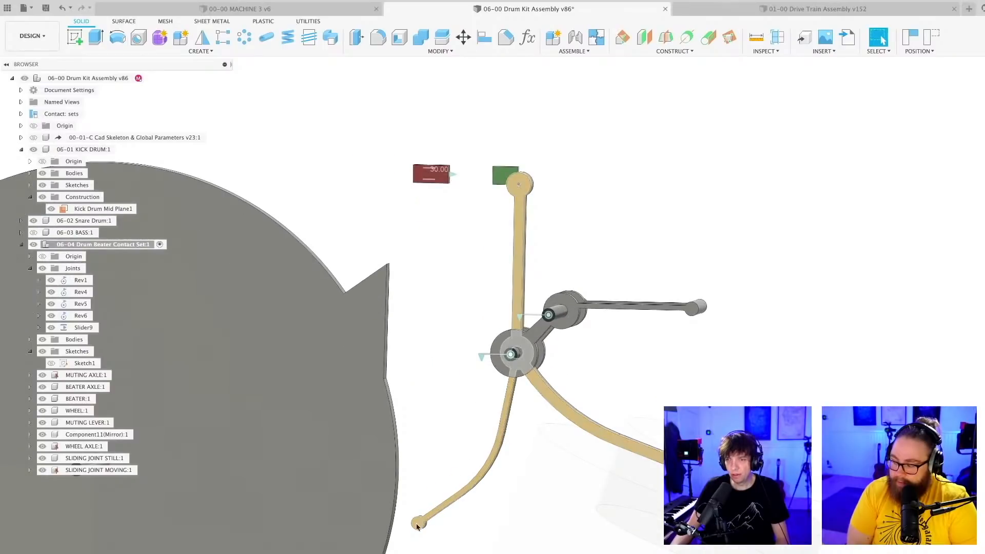
{"action": "scroll", "coordinate": [476, 382], "scroll_direction": "up", "scroll_amount": 5}
{"action": "scroll", "coordinate": [495, 399], "scroll_direction": "down", "scroll_amount": 5}
{"action": "left_click_drag", "start_coordinate": [536, 207], "coordinate": [493, 222]}
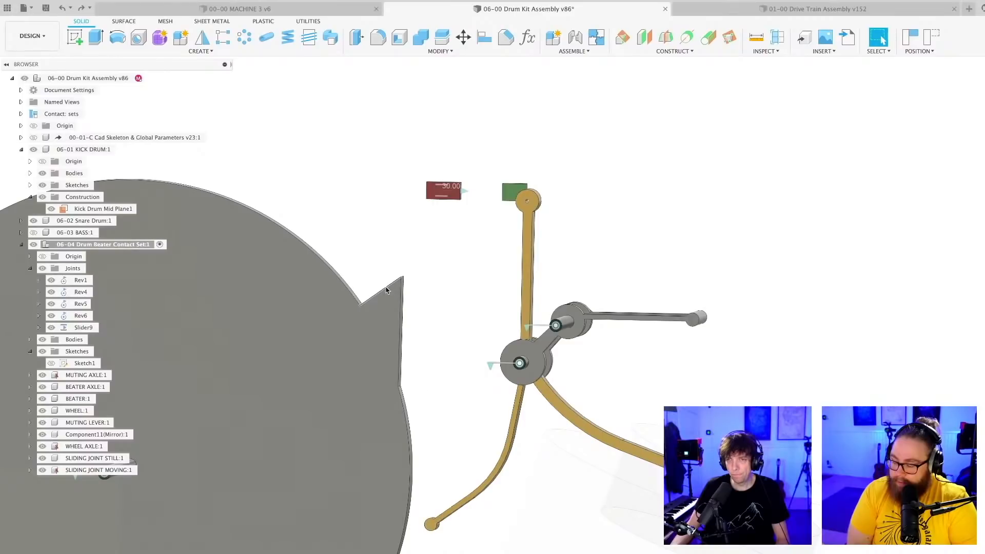
{"action": "scroll", "coordinate": [430, 341], "scroll_direction": "down", "scroll_amount": 3}
{"action": "middle_click_drag", "start_coordinate": [459, 412], "coordinate": [430, 363], "text": "shift"}
{"action": "scroll", "coordinate": [441, 364], "scroll_direction": "up", "scroll_amount": 2}
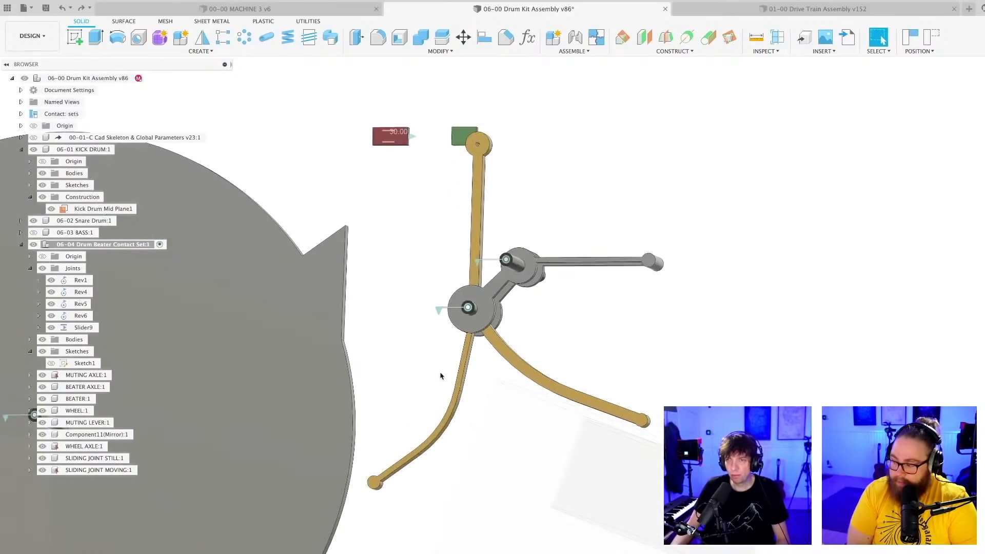
- Review the position and motion settings of the revolute joint between the beater and the beater axle
{"action": "left_click", "coordinate": [439, 311]}
{"action": "right_click", "coordinate": [439, 310]}
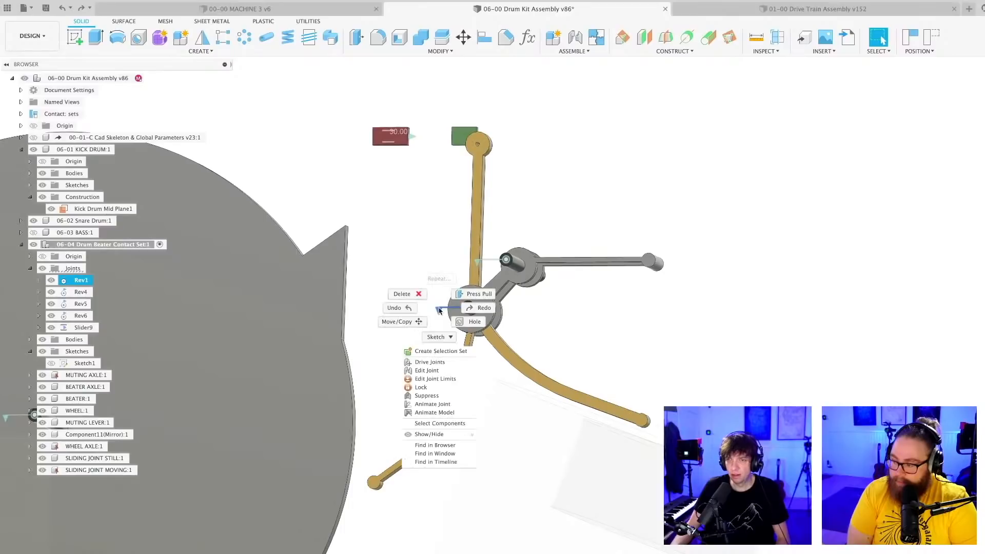
{"action": "left_click", "coordinate": [427, 370]}
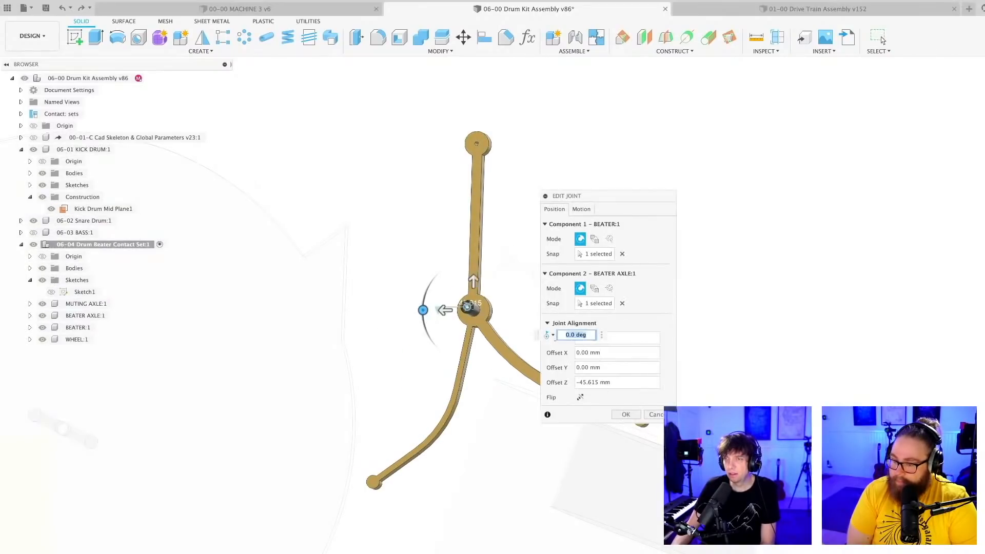
{"action": "left_click_drag", "start_coordinate": [675, 422], "coordinate": [719, 550]}
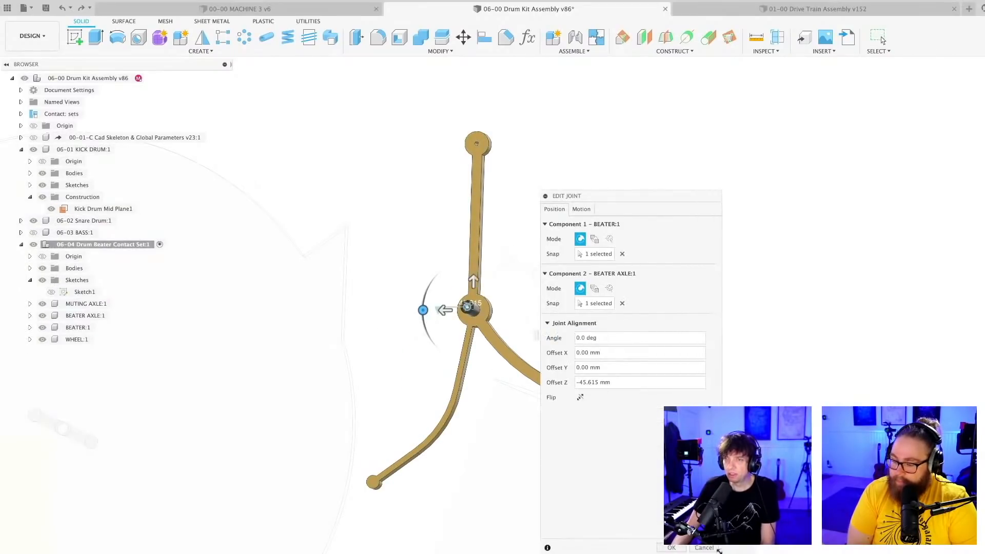
{"action": "left_click", "coordinate": [582, 210]}
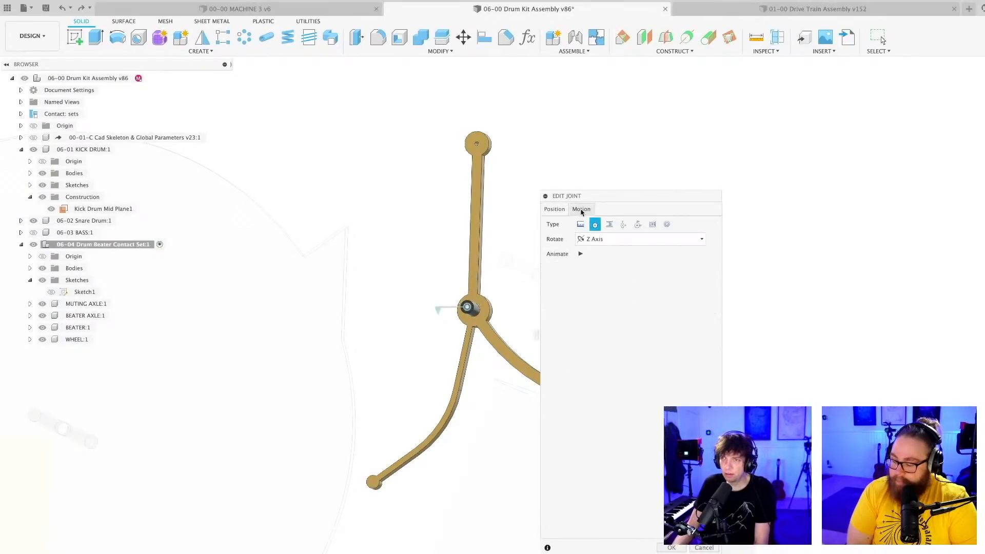
{"action": "left_click", "coordinate": [557, 210]}
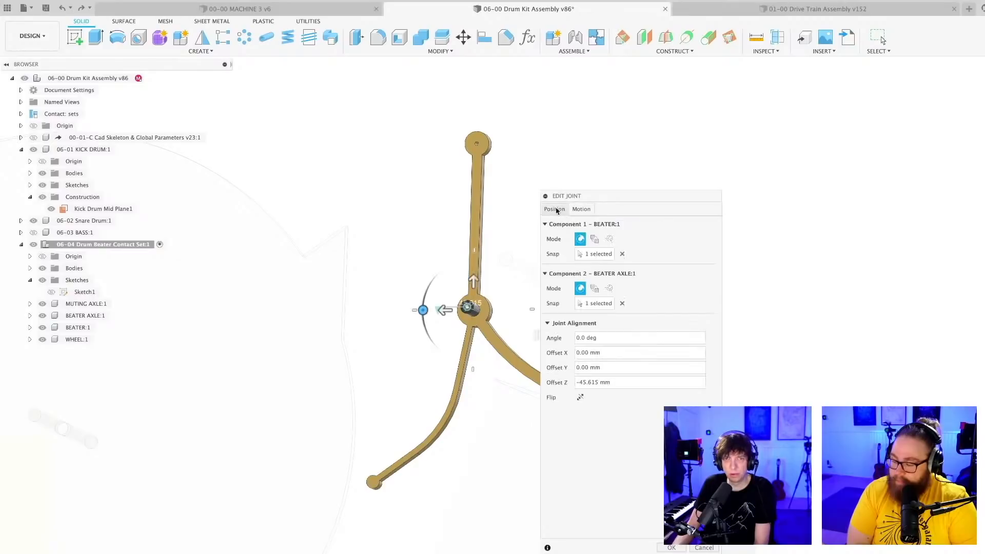
{"action": "left_click", "coordinate": [693, 547]}
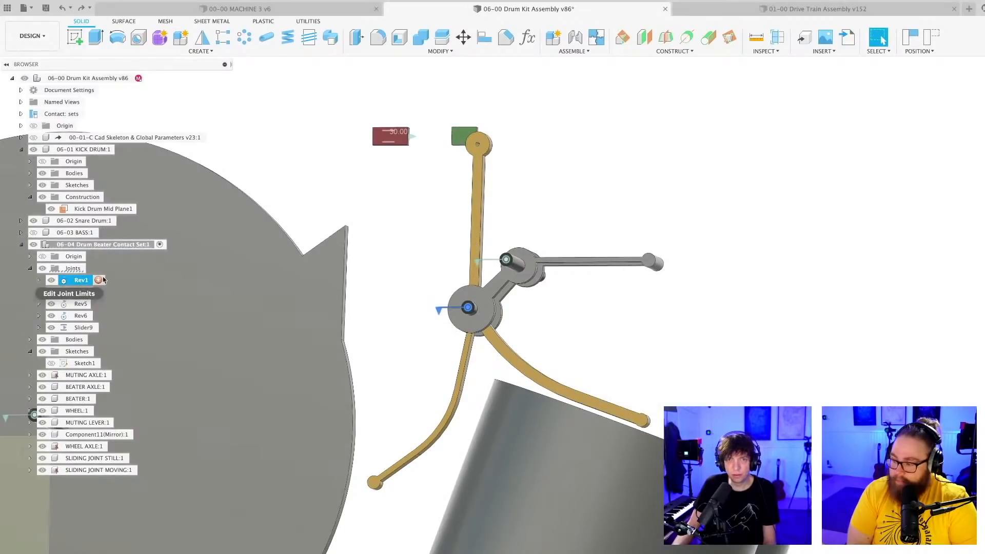
- Enable a rest position of 0.0 deg in the rotation limits of the beater joint Rev1
{"action": "left_click", "coordinate": [99, 280]}
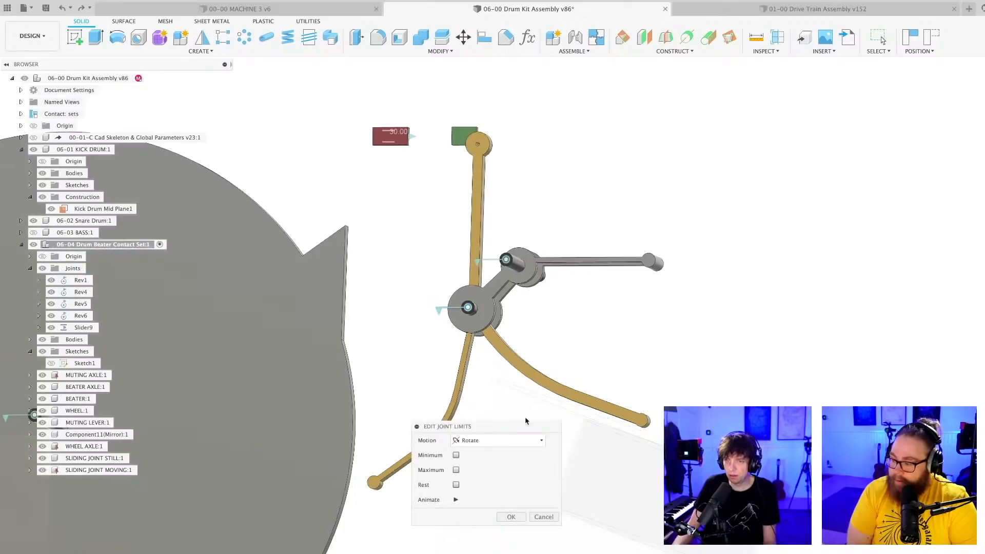
{"action": "left_click_drag", "start_coordinate": [513, 428], "coordinate": [408, 370]}
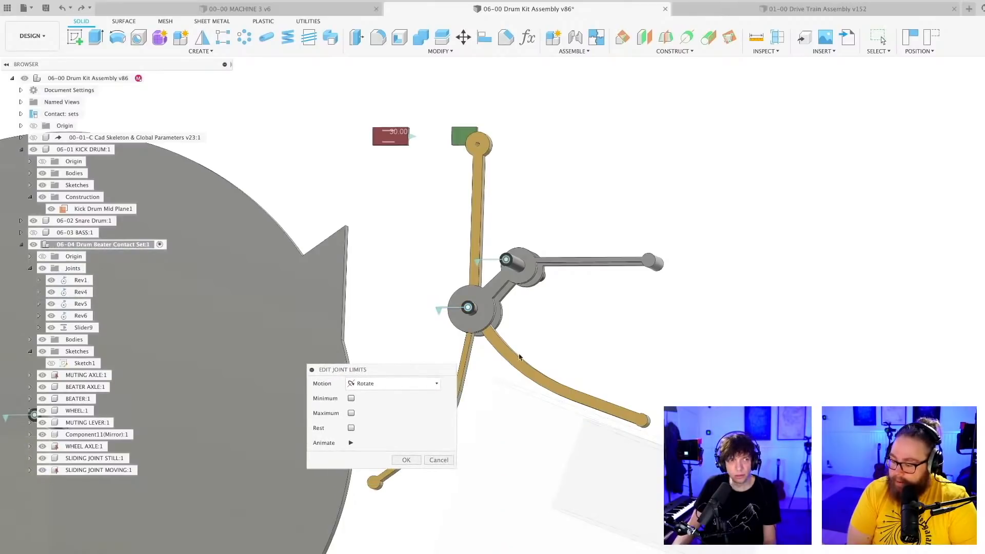
{"action": "scroll", "coordinate": [632, 329], "scroll_direction": "down", "scroll_amount": 1}
{"action": "middle_click_drag", "start_coordinate": [631, 329], "coordinate": [718, 332]}
{"action": "scroll", "coordinate": [718, 332], "scroll_direction": "up", "scroll_amount": 2}
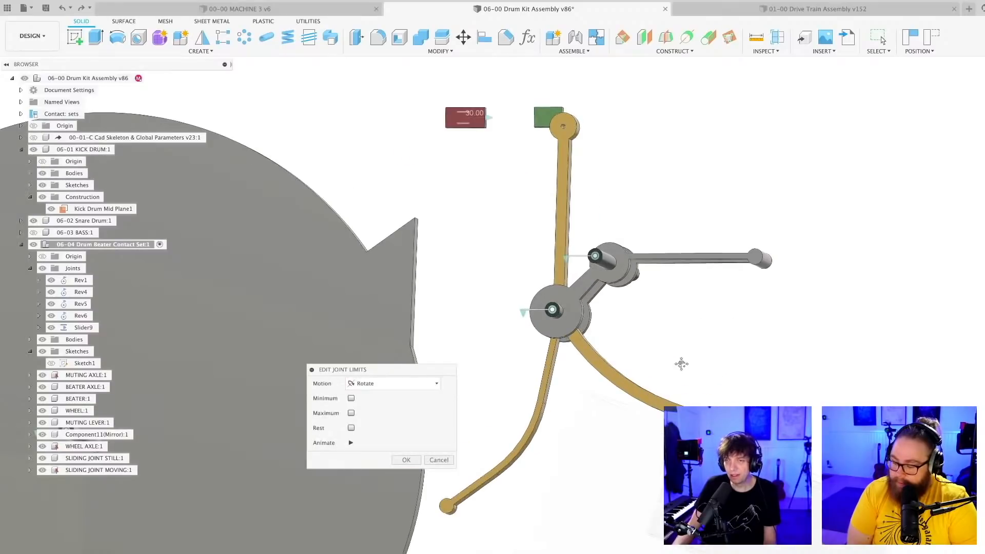
{"action": "middle_click_drag", "start_coordinate": [682, 366], "coordinate": [704, 407]}
{"action": "left_click_drag", "start_coordinate": [417, 371], "coordinate": [391, 216]}
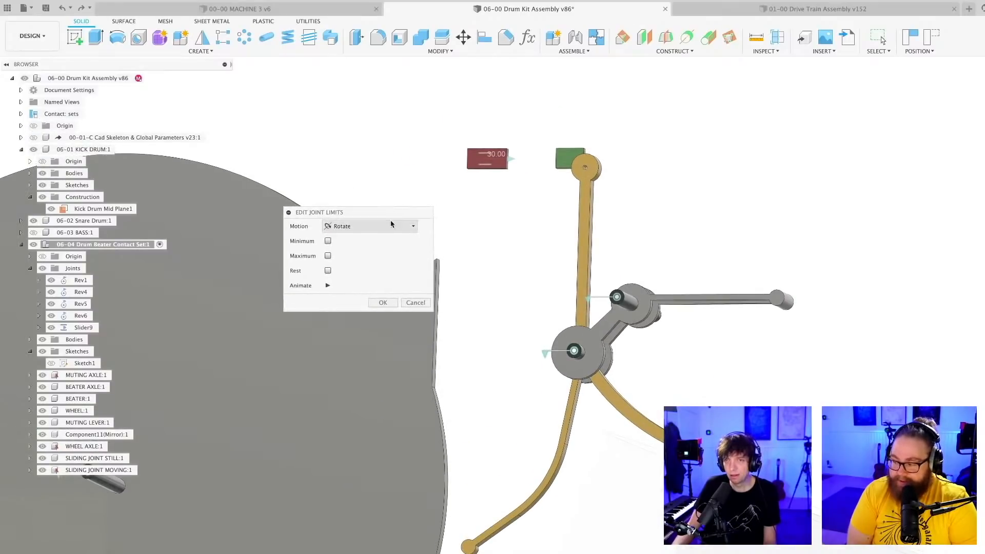
{"action": "middle_click_drag", "start_coordinate": [505, 374], "coordinate": [459, 358]}
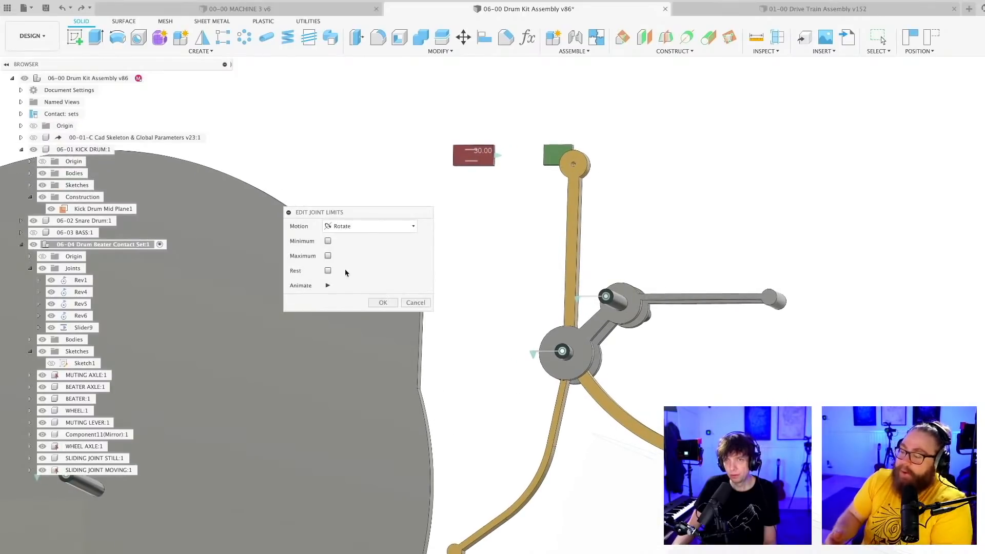
{"action": "left_click", "coordinate": [328, 271]}
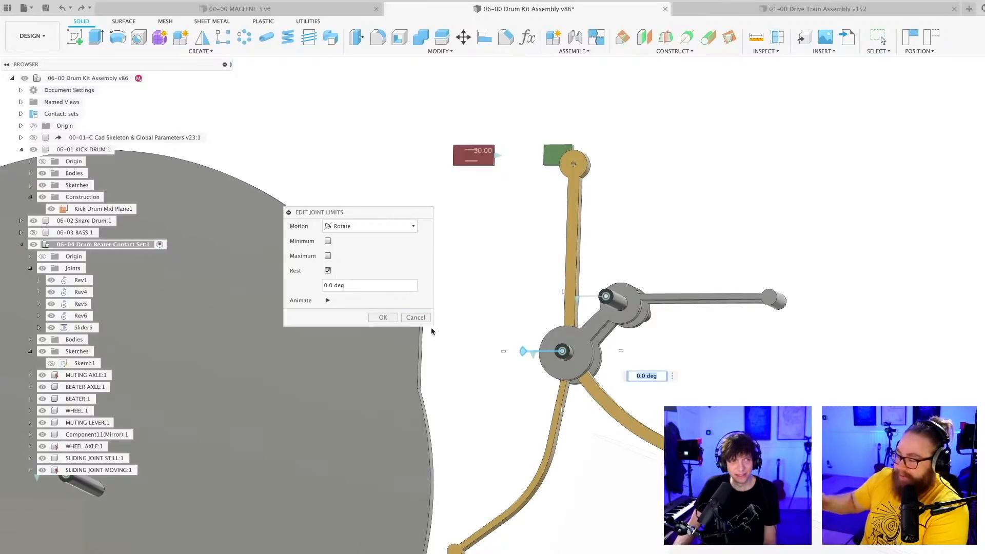
{"action": "scroll", "coordinate": [482, 367], "scroll_direction": "down", "scroll_amount": 1}
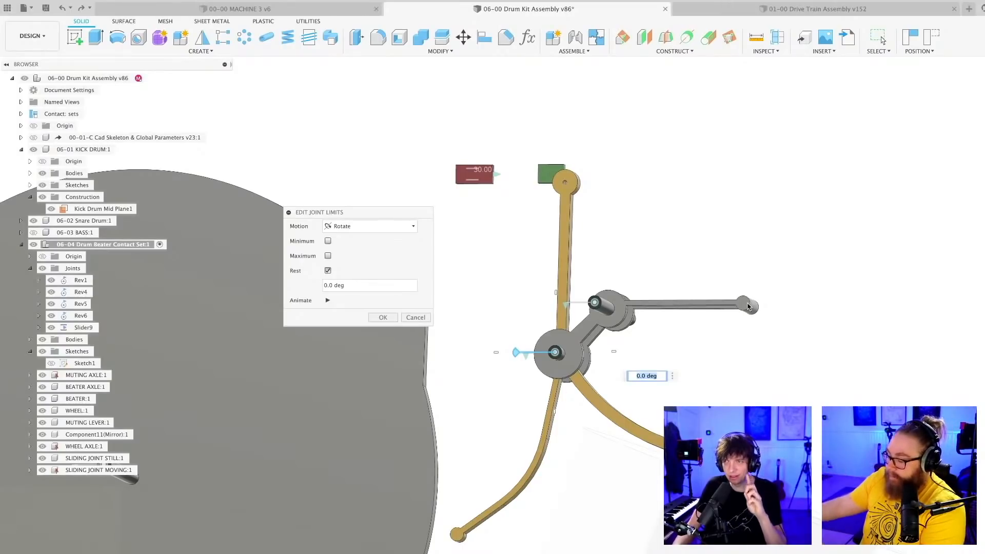
{"action": "left_click", "coordinate": [385, 319]}
- Revert the moved components of the assembly to their last captured position
{"action": "scroll", "coordinate": [452, 340], "scroll_direction": "down", "scroll_amount": 2}
{"action": "scroll", "coordinate": [439, 316], "scroll_direction": "up", "scroll_amount": 2}
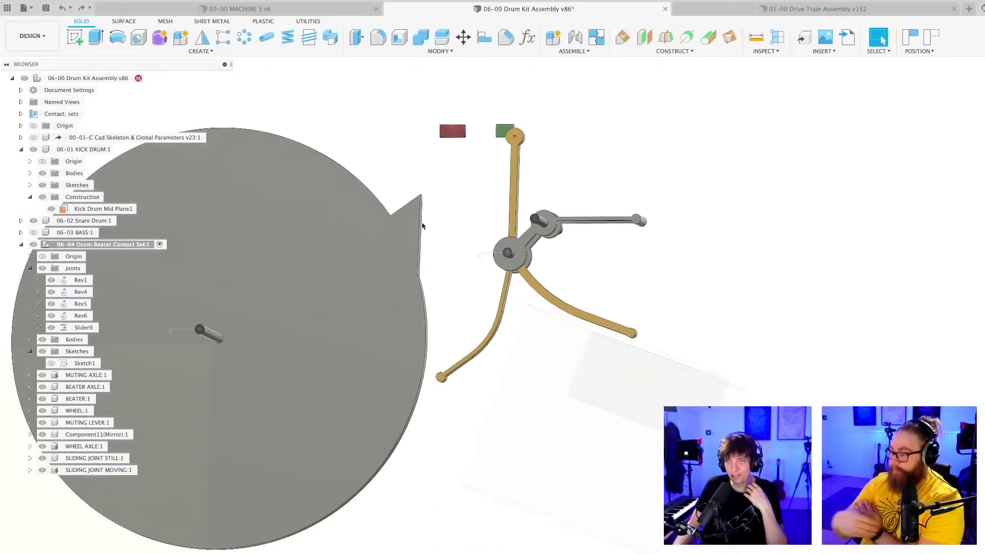
{"action": "key", "text": "Escape"}
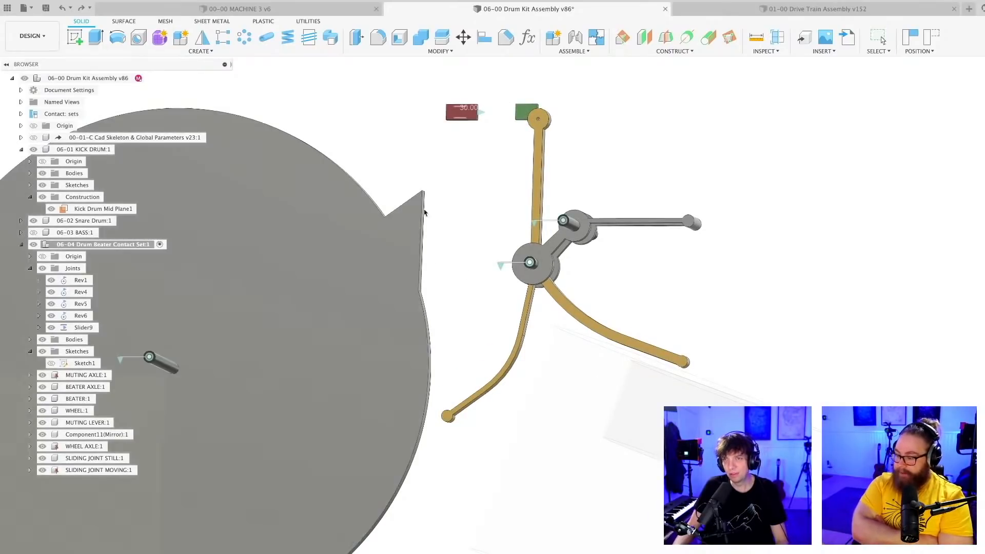
{"action": "scroll", "coordinate": [450, 261], "scroll_direction": "down", "scroll_amount": 1}
{"action": "middle_click_drag", "start_coordinate": [449, 260], "coordinate": [458, 261]}
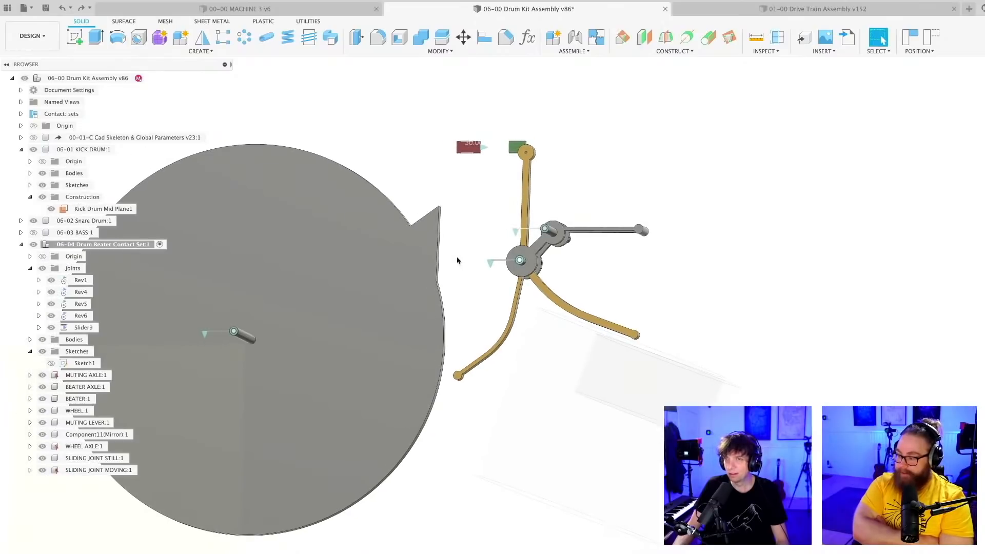
{"action": "left_click", "coordinate": [920, 52]}
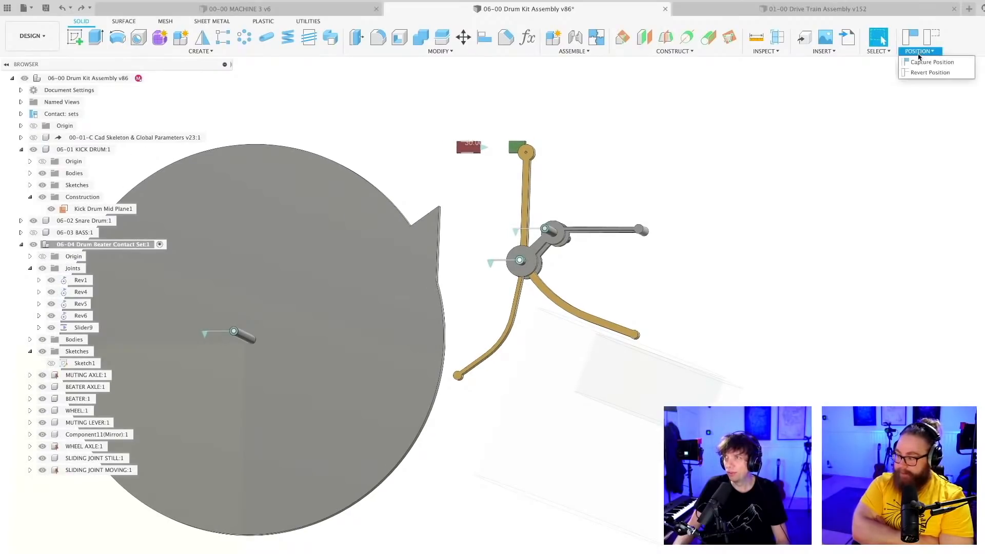
{"action": "left_click", "coordinate": [922, 75]}
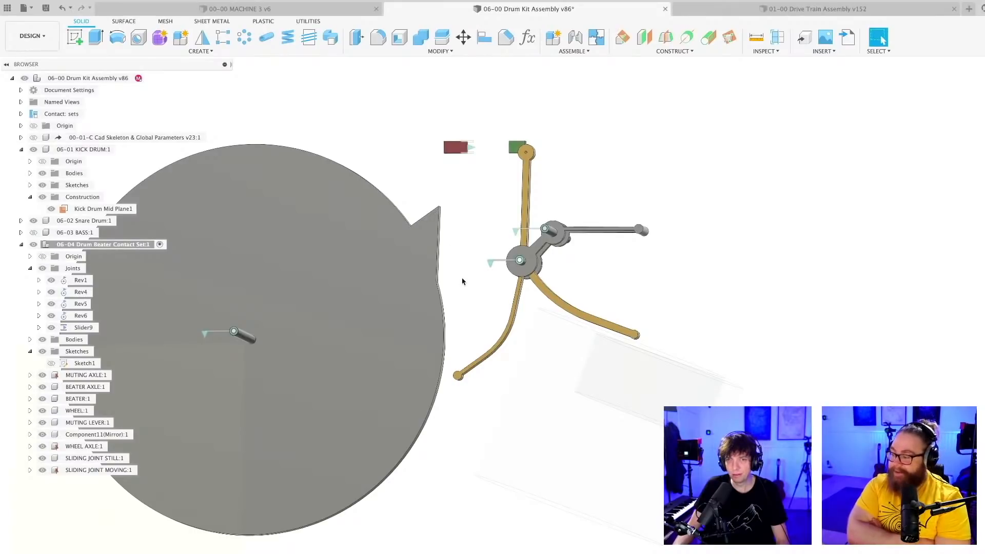
- Delete the wheel axle component at the wheel's centre together with its revolute joint Rev6
{"action": "scroll", "coordinate": [464, 272], "scroll_direction": "down", "scroll_amount": 3}
{"action": "middle_click_drag", "start_coordinate": [463, 272], "coordinate": [456, 283], "text": "shift"}
{"action": "scroll", "coordinate": [446, 288], "scroll_direction": "up", "scroll_amount": 3}
{"action": "scroll", "coordinate": [445, 289], "scroll_direction": "down", "scroll_amount": 1}
{"action": "scroll", "coordinate": [445, 289], "scroll_direction": "down", "scroll_amount": 1}
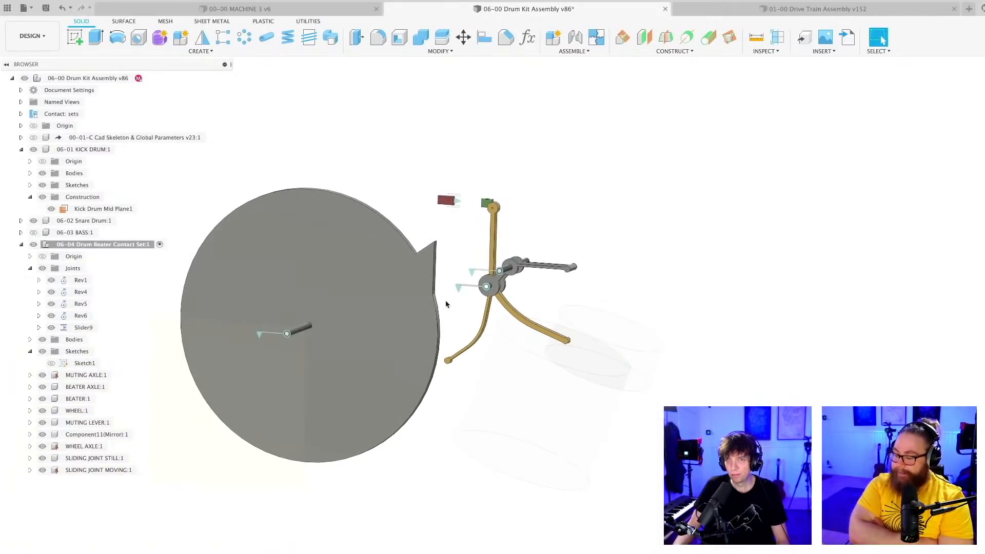
{"action": "left_click", "coordinate": [434, 300]}
{"action": "left_click", "coordinate": [310, 324]}
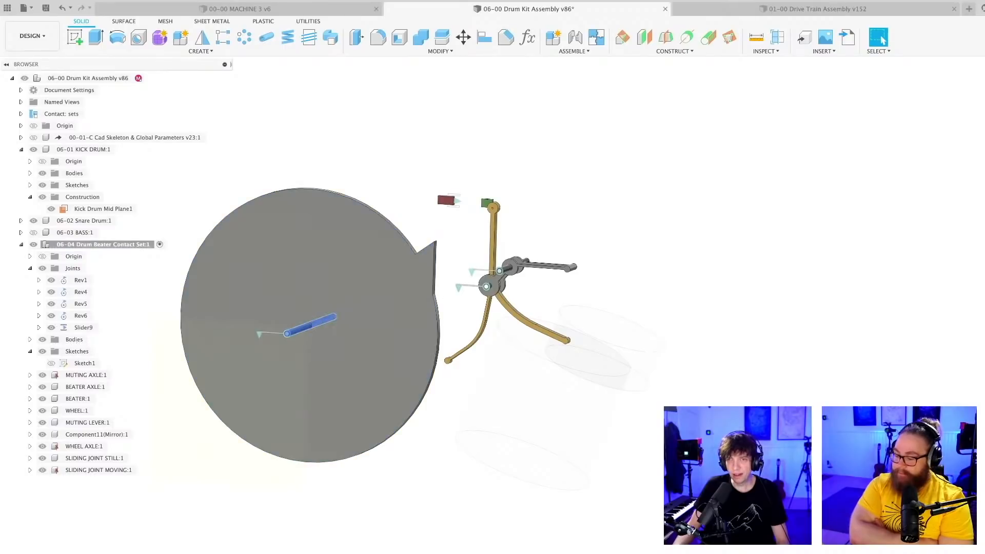
{"action": "left_click", "coordinate": [259, 334]}
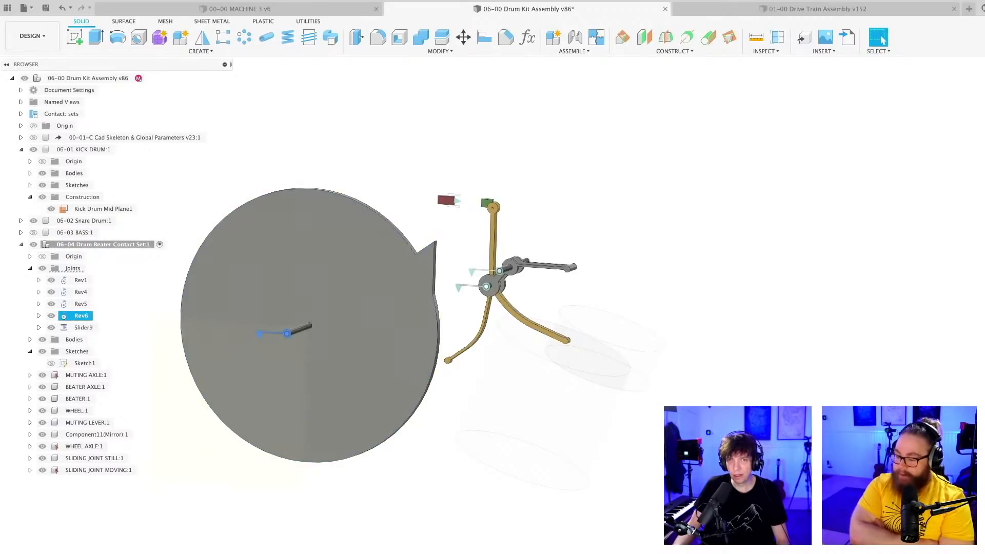
{"action": "key", "text": "Escape"}
{"action": "left_click", "coordinate": [301, 329]}
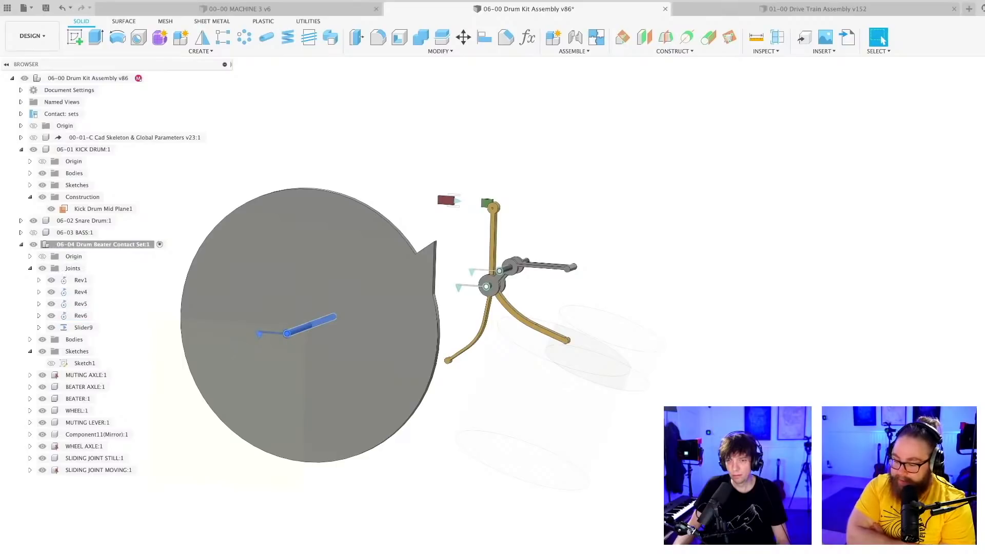
{"action": "key", "text": "Delete"}
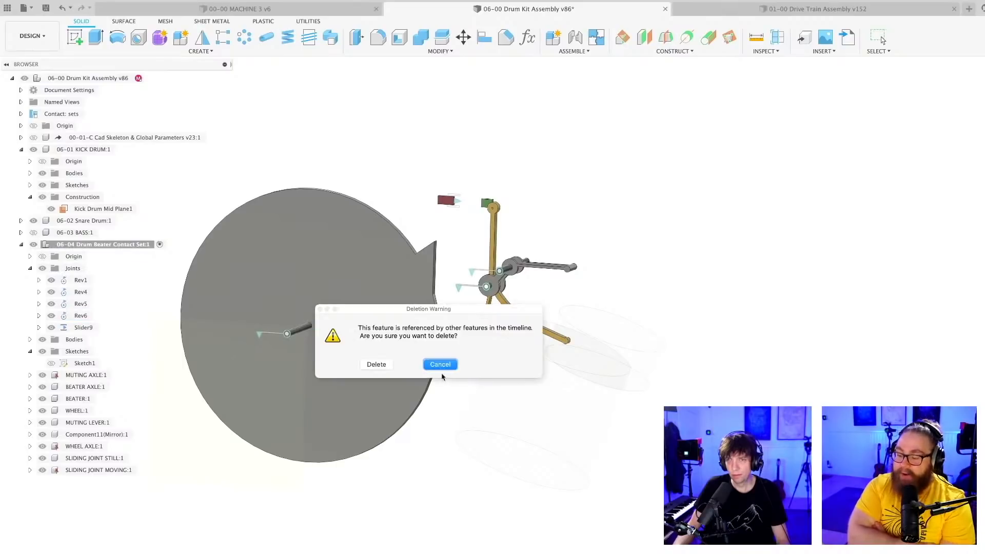
{"action": "left_click", "coordinate": [376, 364]}
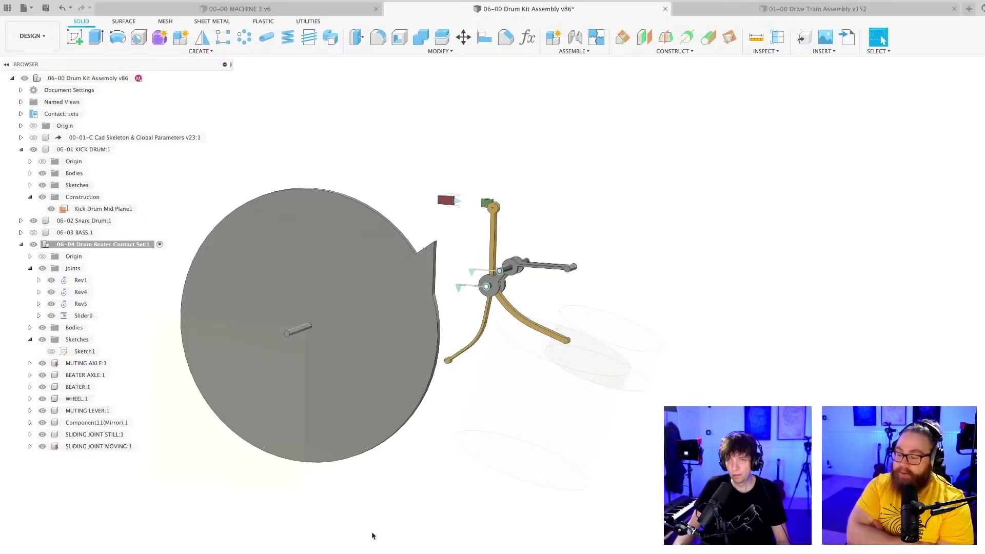
- Hide the Kick Drum Mid Plane1 construction plane and save the design
{"action": "middle_click_drag", "start_coordinate": [382, 522], "coordinate": [418, 539]}
{"action": "scroll", "coordinate": [430, 528], "scroll_direction": "up", "scroll_amount": 1}
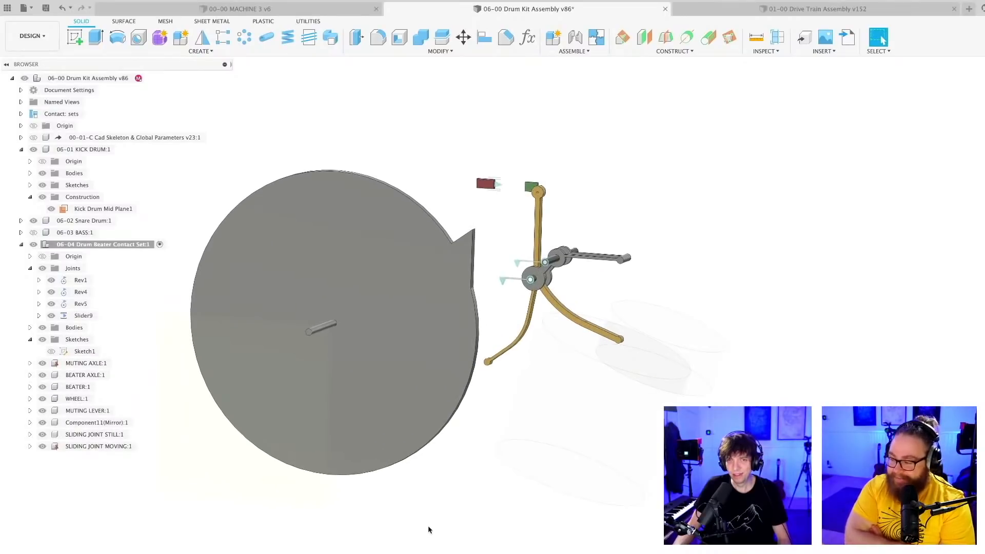
{"action": "left_click", "coordinate": [209, 492]}
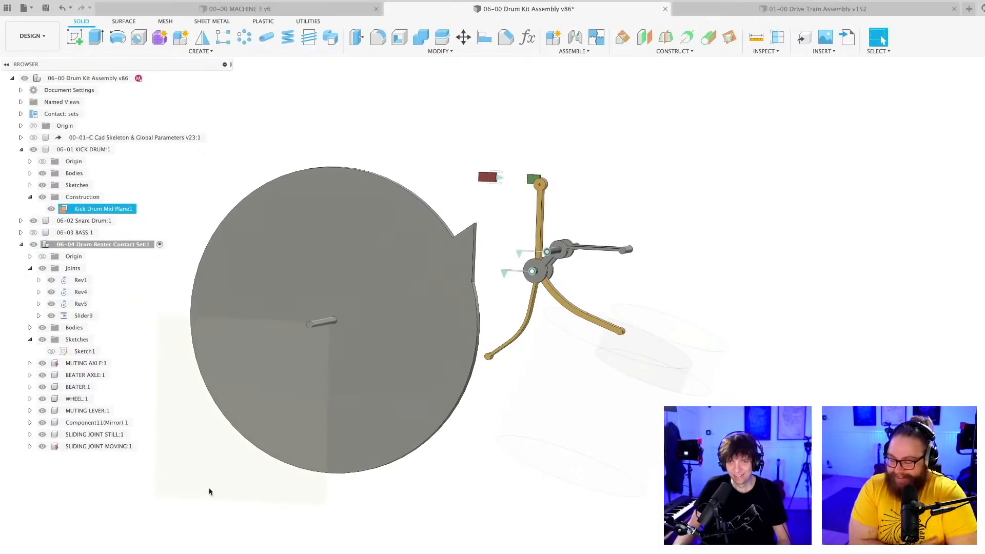
{"action": "left_click", "coordinate": [51, 209]}
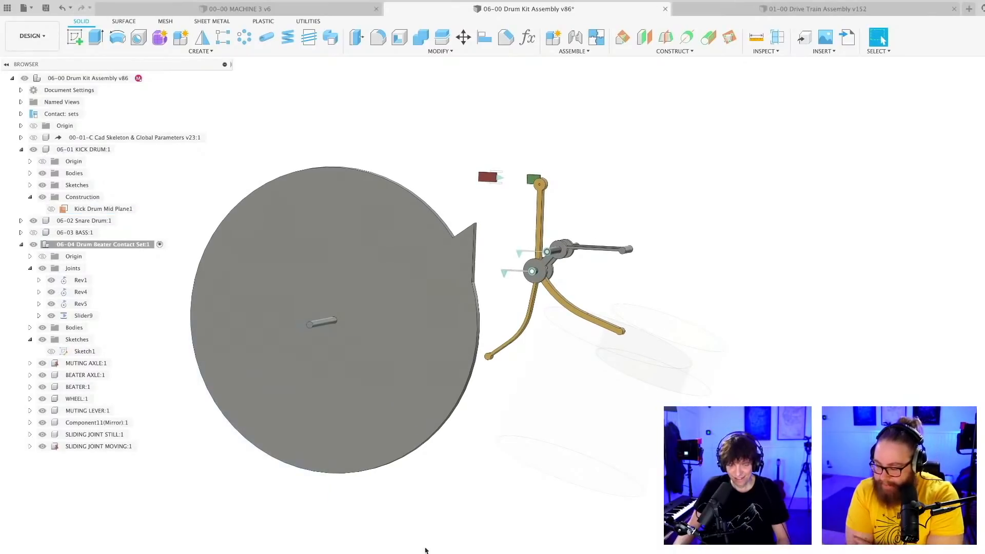
{"action": "key", "text": "ctrl+s"}
{"action": "key", "text": "Return"}
{"action": "left_click", "coordinate": [381, 400]}
{"action": "left_click", "coordinate": [408, 521]}
{"action": "left_click", "coordinate": [373, 429]}
{"action": "left_click", "coordinate": [392, 512]}
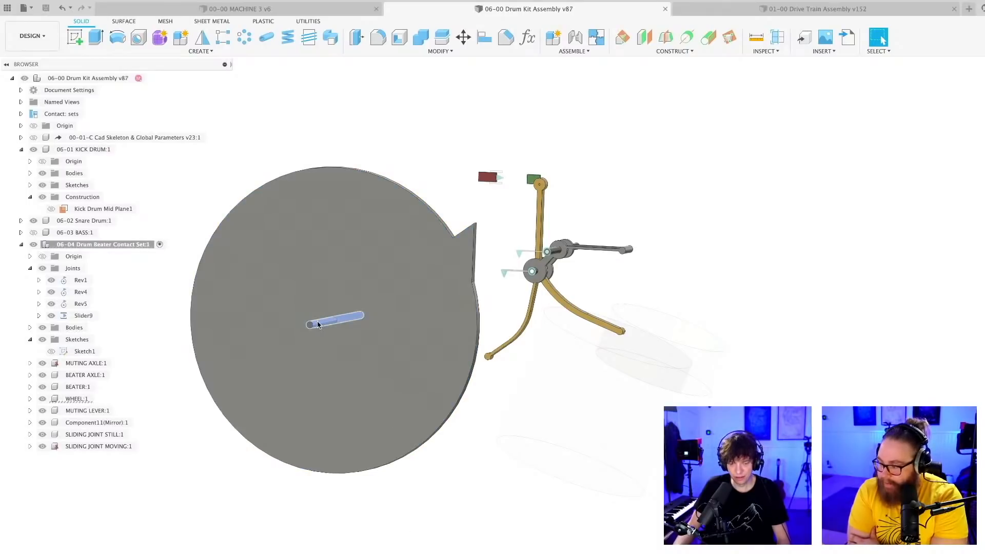
- Select the axle rod at the wheel's centre and expand the WHEEL component that contains it
{"action": "left_click", "coordinate": [318, 324]}
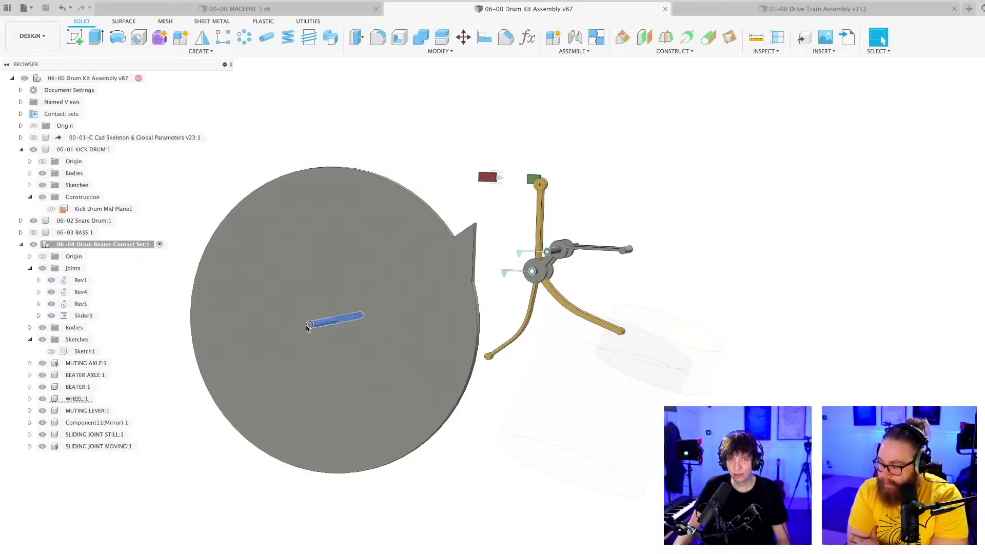
{"action": "left_click", "coordinate": [30, 398]}
{"action": "middle_click_drag", "start_coordinate": [253, 534], "coordinate": [301, 462], "text": "shift"}
{"action": "scroll", "coordinate": [301, 462], "scroll_direction": "up", "scroll_amount": 3}
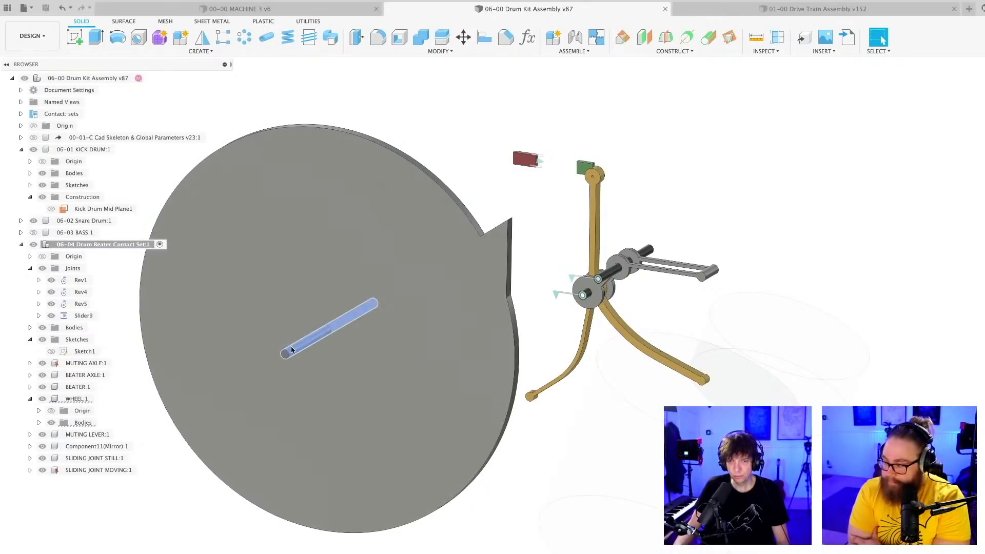
{"action": "left_click", "coordinate": [291, 350]}
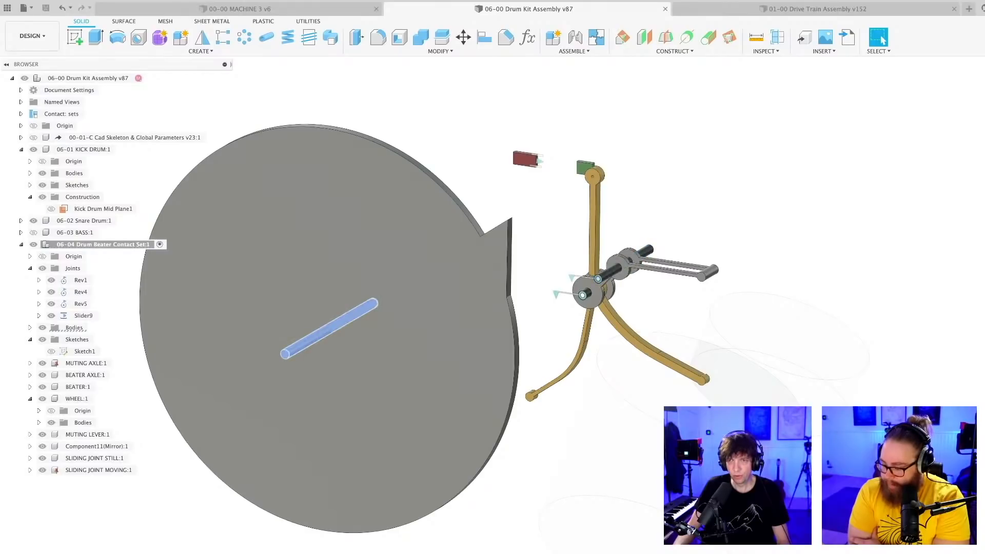
{"action": "double_click", "coordinate": [329, 329]}
{"action": "mouse_move", "coordinate": [350, 212]}
{"action": "left_mouse_down"}
{"action": "mouse_move", "coordinate": [408, 283]}
{"action": "mouse_move", "coordinate": [429, 426]}
{"action": "left_mouse_up"}
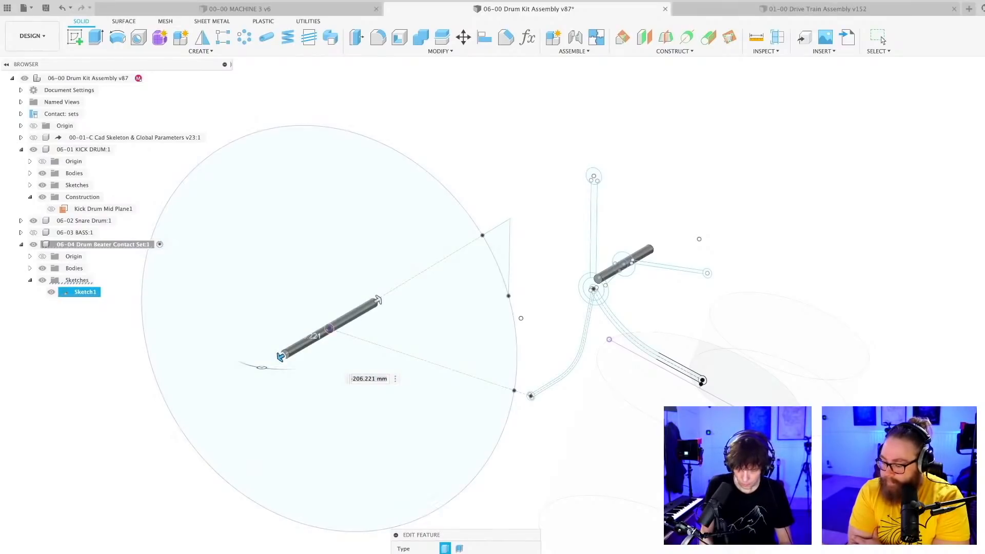
{"action": "left_click", "coordinate": [882, 40]}
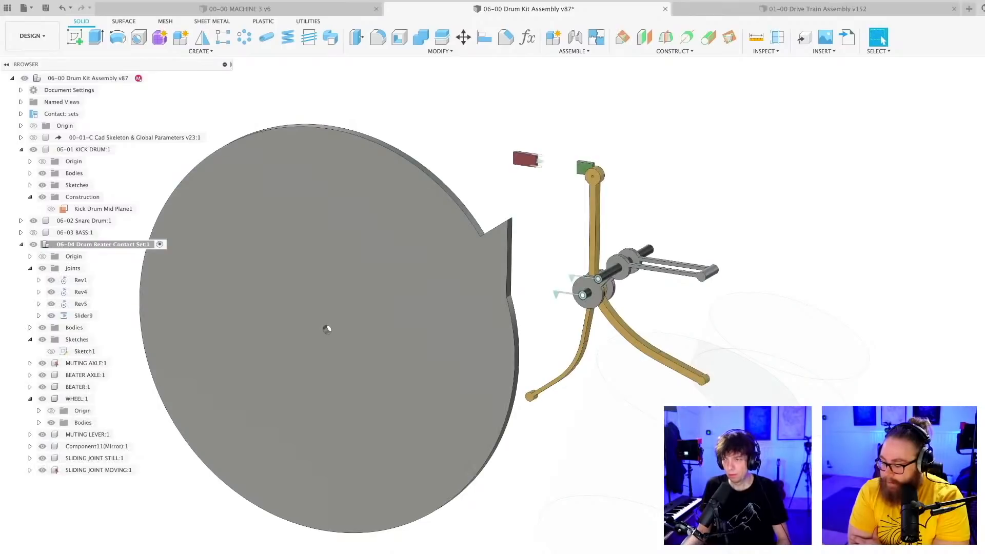
{"action": "key", "text": "super+z"}
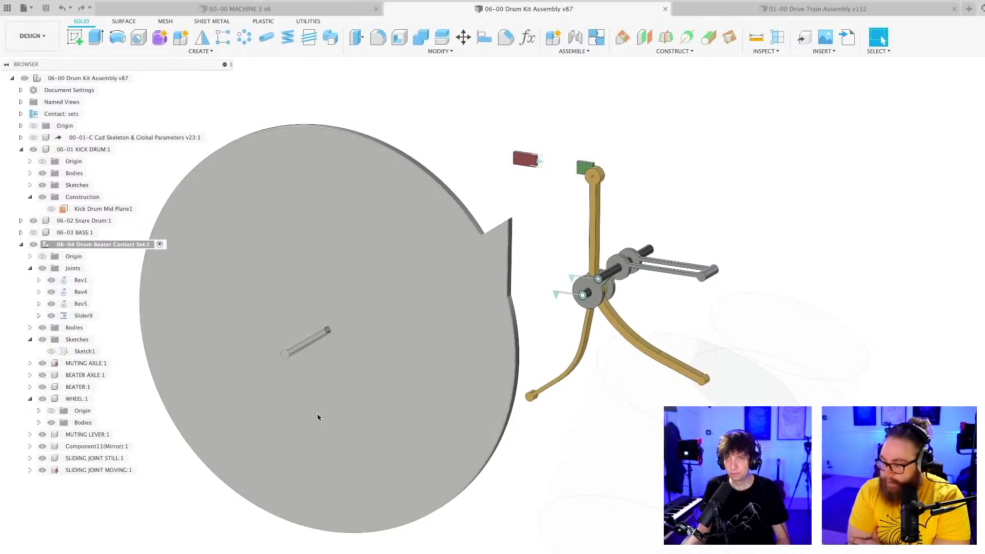
- Apply the Paint - Enamel Glossy (Black) appearance to the axle rod at the wheel's centre
{"action": "scroll", "coordinate": [319, 413], "scroll_direction": "down", "scroll_amount": 3}
{"action": "middle_click_drag", "start_coordinate": [334, 499], "coordinate": [319, 513], "text": "shift"}
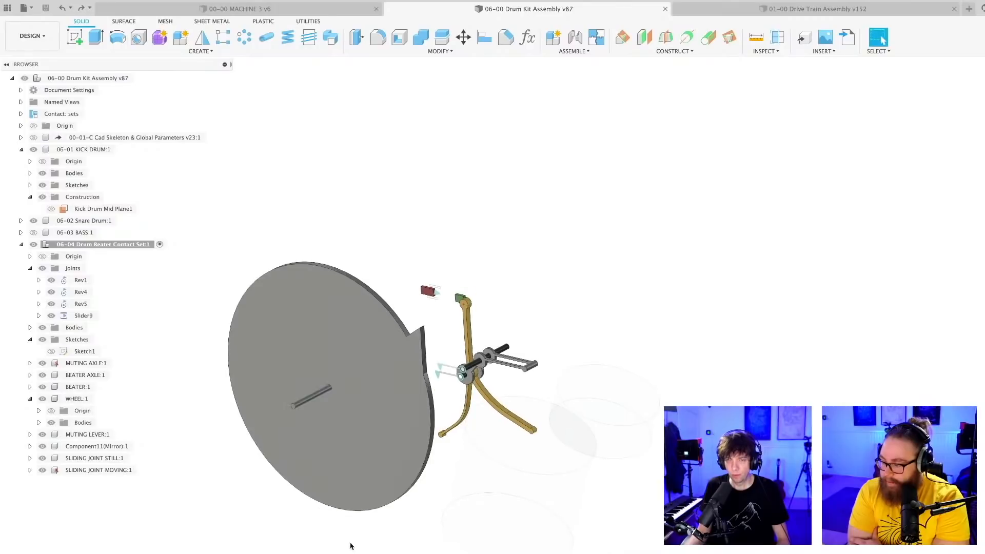
{"action": "key", "text": "a"}
{"action": "left_click_drag", "start_coordinate": [877, 270], "coordinate": [316, 405]}
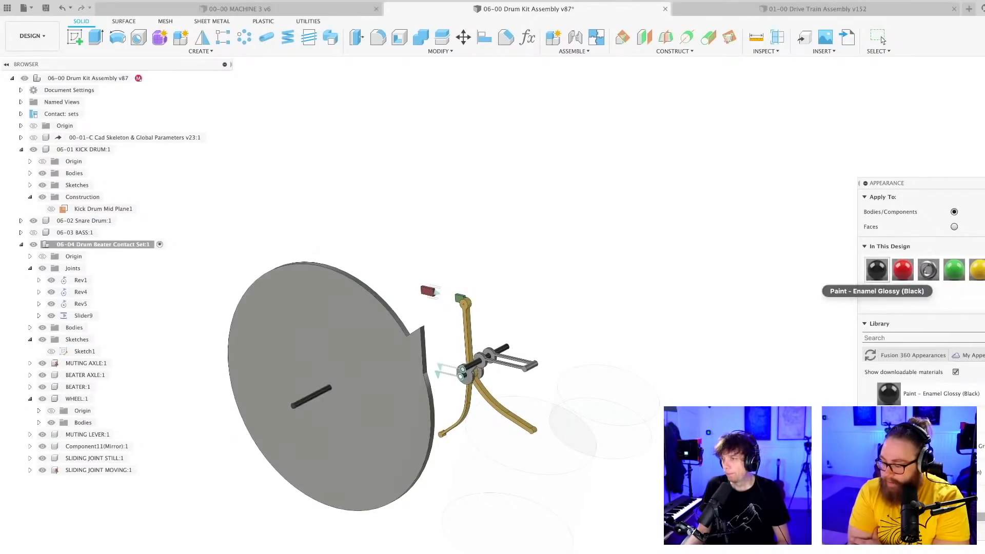
{"action": "key", "text": "Escape"}
{"action": "scroll", "coordinate": [307, 542], "scroll_direction": "up", "scroll_amount": 3}
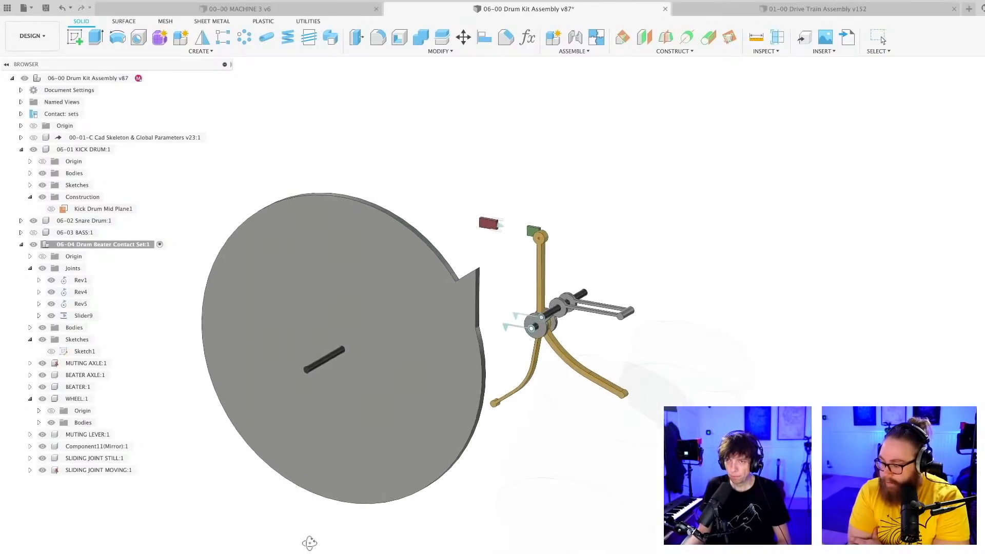
{"action": "scroll", "coordinate": [321, 540], "scroll_direction": "up", "scroll_amount": 2}
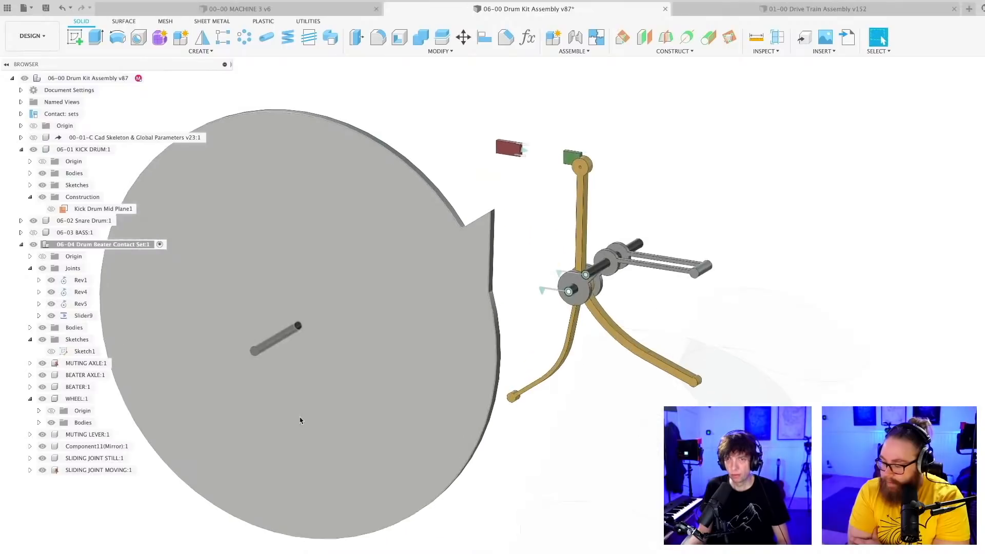
{"action": "scroll", "coordinate": [257, 359], "scroll_direction": "up", "scroll_amount": 2}
{"action": "key", "text": "e"}
{"action": "left_click", "coordinate": [247, 338]}
{"action": "left_click_drag", "start_coordinate": [250, 343], "coordinate": [314, 322]}
{"action": "key", "text": "Return"}
{"action": "scroll", "coordinate": [272, 440], "scroll_direction": "down", "scroll_amount": 3}
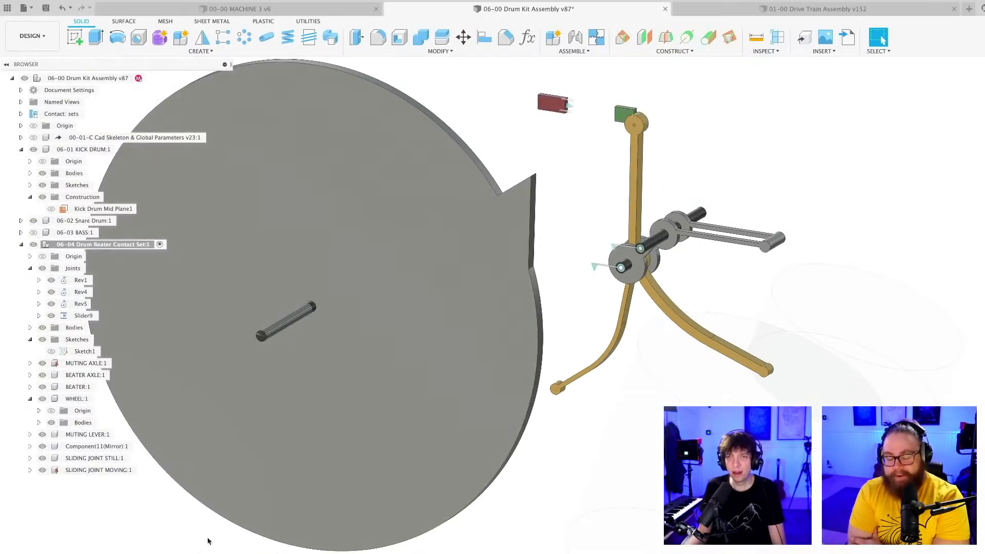
{"action": "scroll", "coordinate": [268, 333], "scroll_direction": "up", "scroll_amount": 5}
{"action": "scroll", "coordinate": [317, 395], "scroll_direction": "down", "scroll_amount": 4}
{"action": "middle_click_drag", "start_coordinate": [312, 399], "coordinate": [432, 346]}
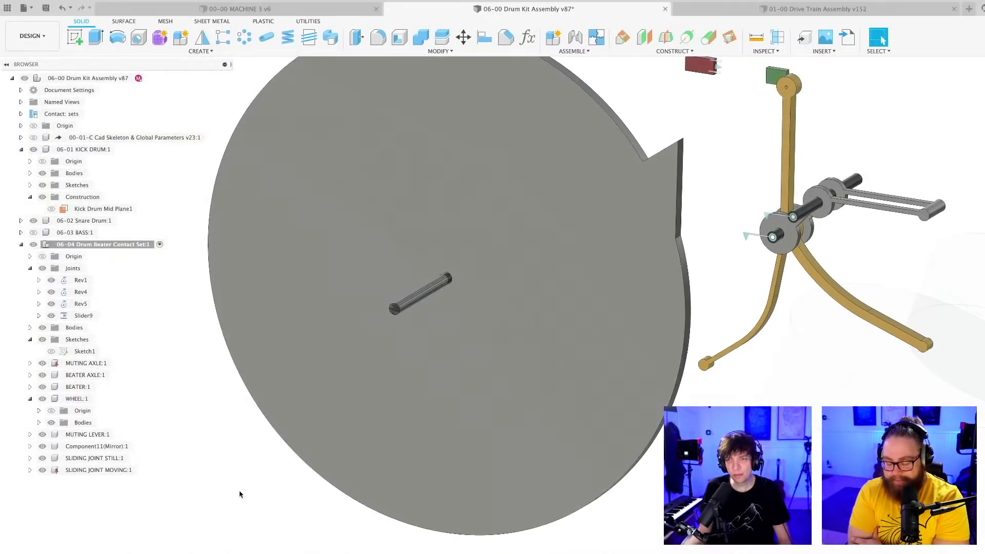
{"action": "scroll", "coordinate": [251, 483], "scroll_direction": "down", "scroll_amount": 1}
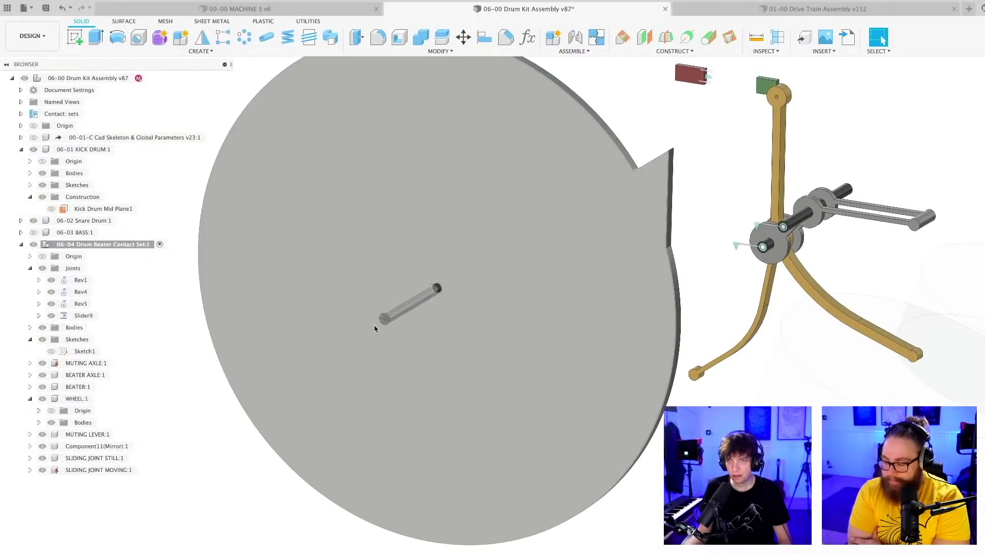
{"action": "scroll", "coordinate": [374, 329], "scroll_direction": "up", "scroll_amount": 3}
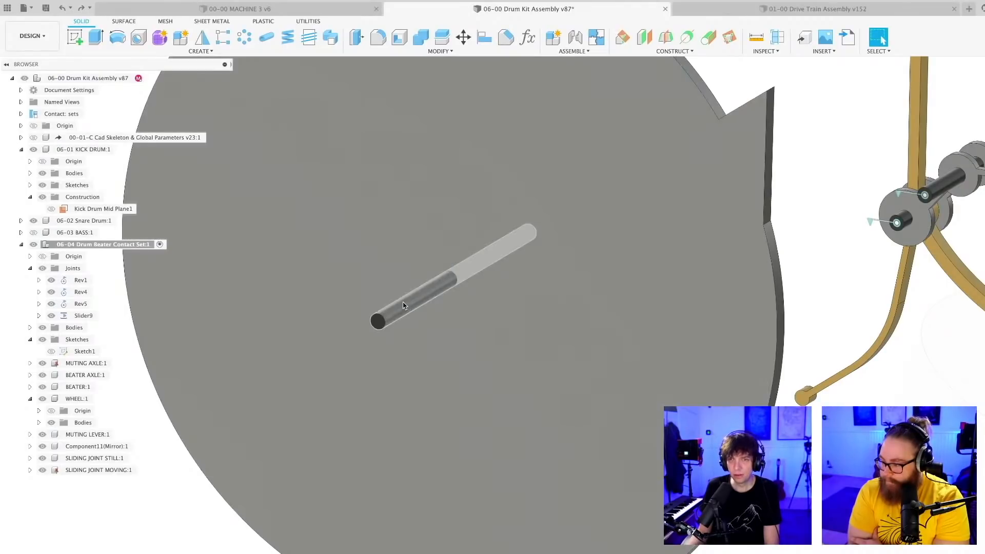
- List the bodies inside the WHEEL component and check which one is the axle rod
{"action": "left_click", "coordinate": [408, 304]}
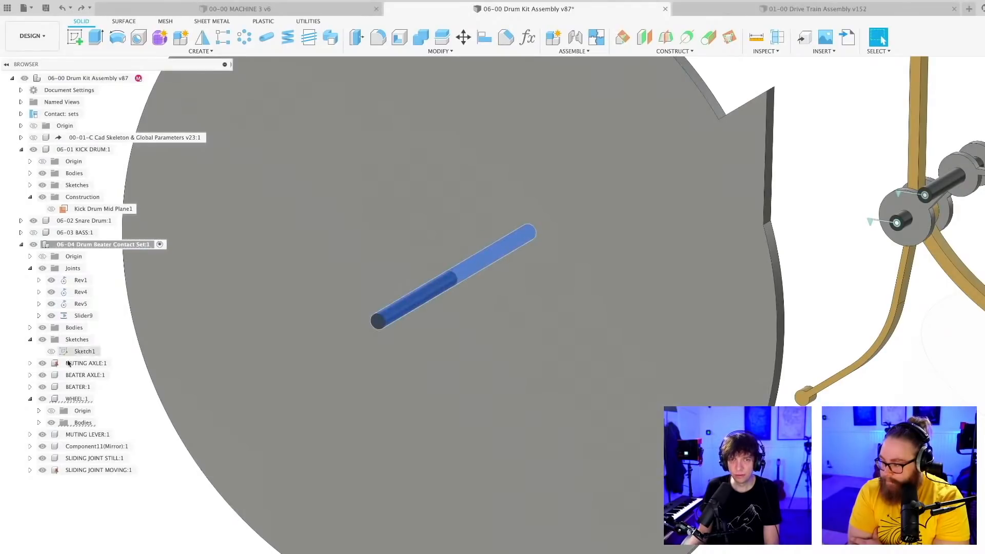
{"action": "left_click", "coordinate": [39, 423]}
{"action": "left_click", "coordinate": [88, 435]}
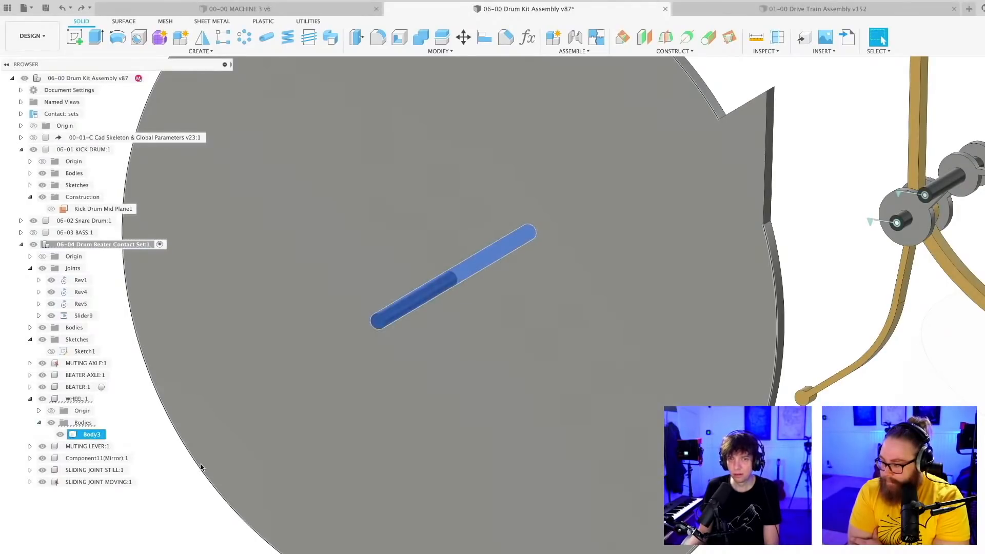
{"action": "left_click", "coordinate": [174, 480]}
{"action": "left_click", "coordinate": [402, 308]}
{"action": "key", "text": "Escape"}
{"action": "scroll", "coordinate": [323, 472], "scroll_direction": "down", "scroll_amount": 5}
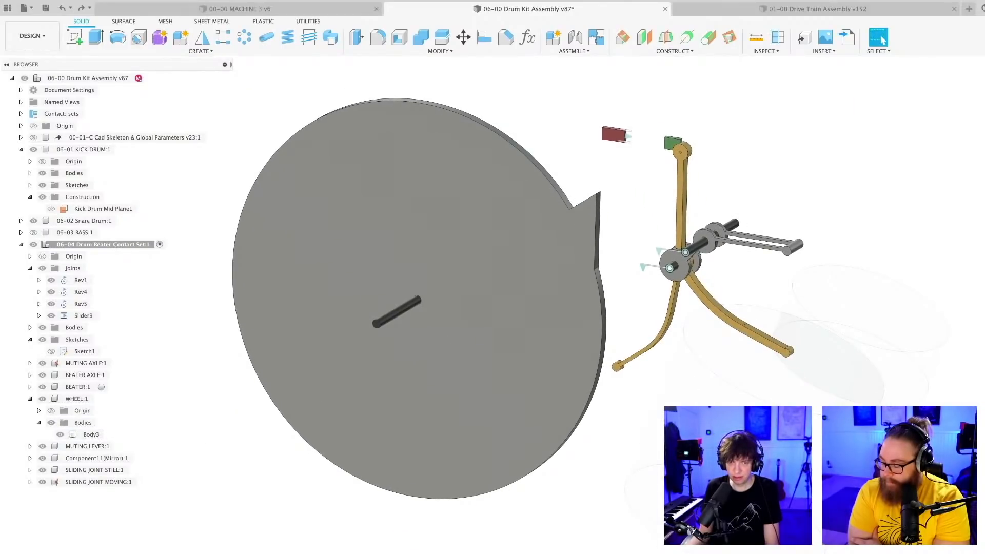
- Roll the design history back to before the beater parts became components and list the contact set's bodies
{"action": "left_click", "coordinate": [223, 523]}
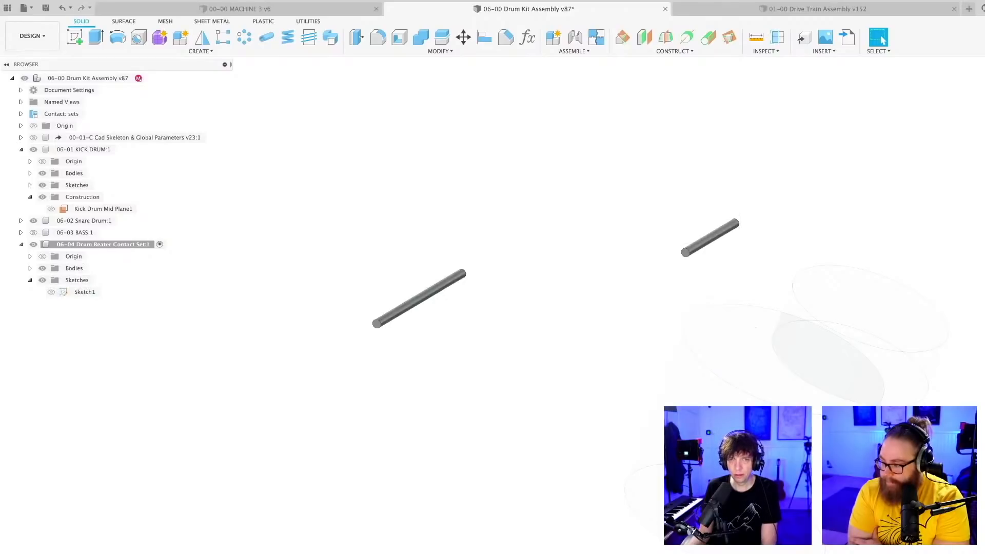
{"action": "left_click", "coordinate": [30, 269]}
{"action": "left_click", "coordinate": [81, 279]}
{"action": "left_click", "coordinate": [82, 292]}
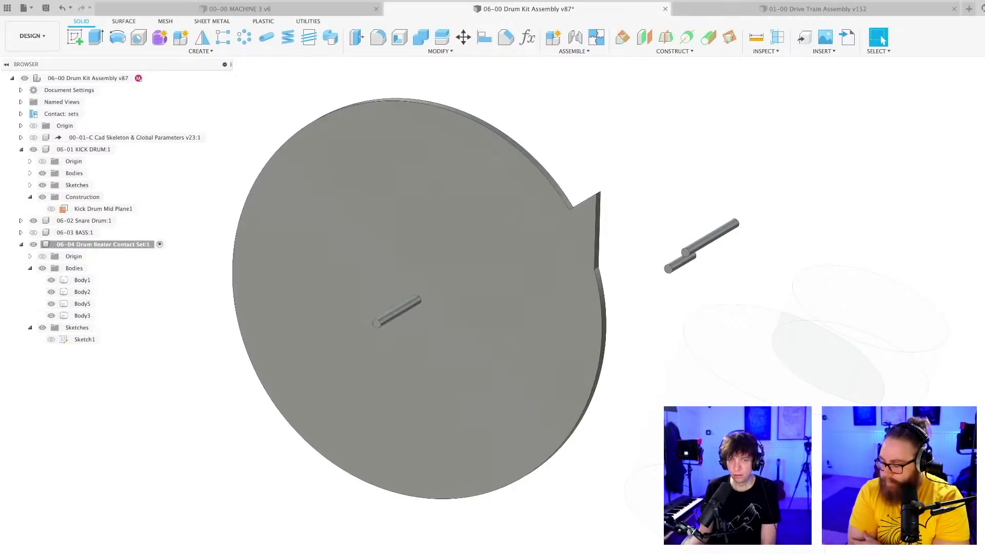
- Check which body in the drum beater contact set forms the large wheel disc
{"action": "left_click", "coordinate": [420, 462]}
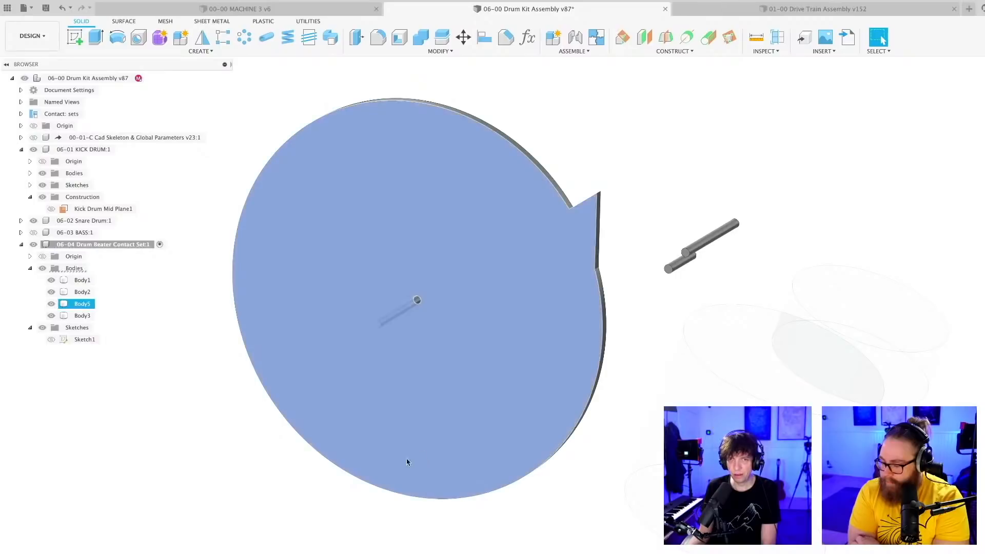
{"action": "left_click", "coordinate": [276, 506]}
{"action": "left_click", "coordinate": [87, 303]}
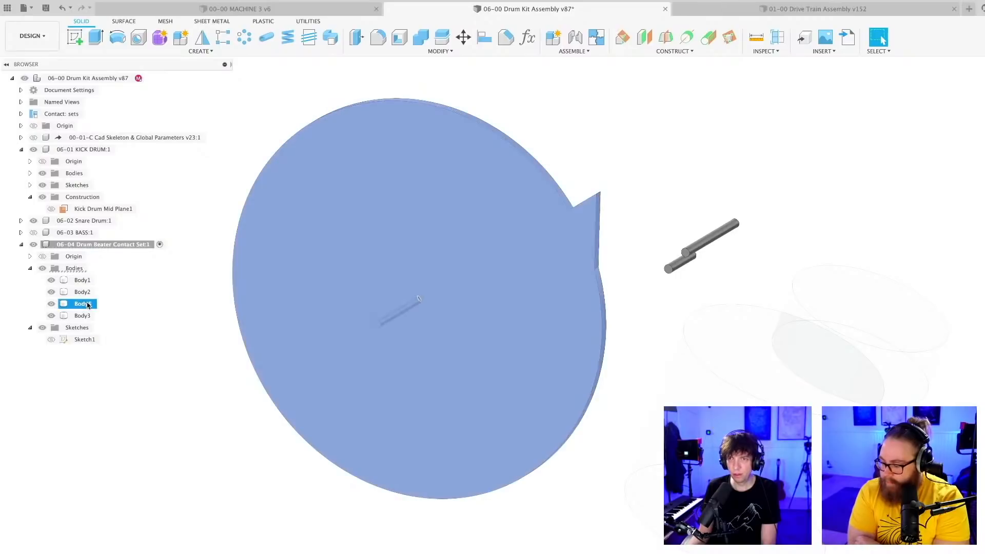
{"action": "key", "text": "Escape"}
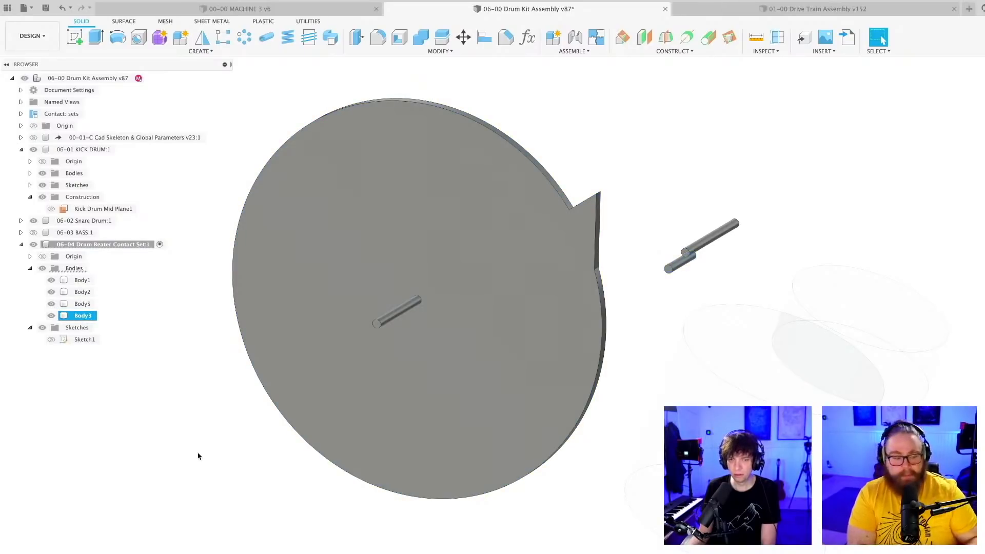
- Advance the design history to just after the WHEEL component is created from its body
{"action": "key", "text": "super+z"}
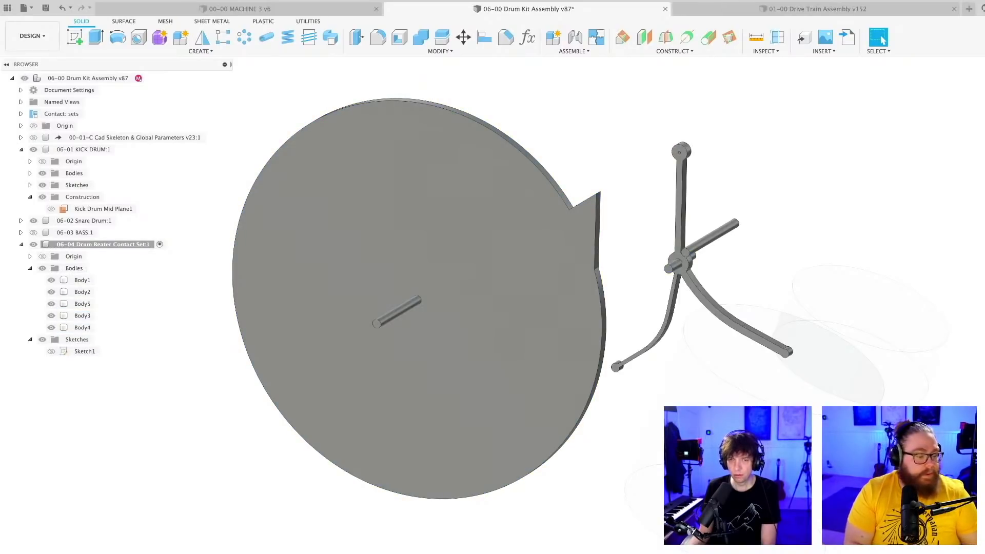
{"action": "key", "text": "super+z"}
{"action": "key", "text": "super+z"}
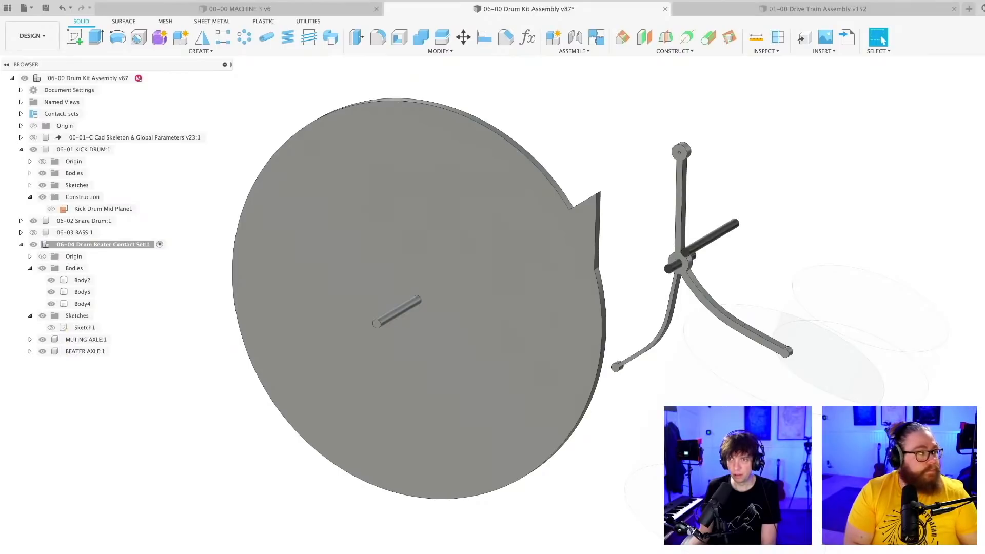
{"action": "key", "text": "super+z"}
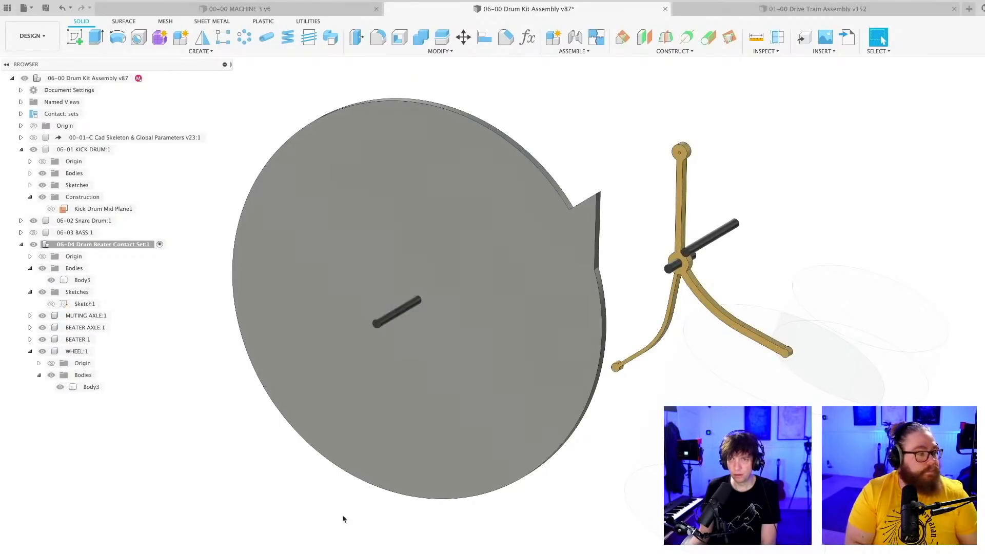
- Compare the loose body Body5 with Body3 inside the WHEEL component to tell disc and axle apart
{"action": "left_click", "coordinate": [375, 385]}
{"action": "left_click", "coordinate": [191, 461]}
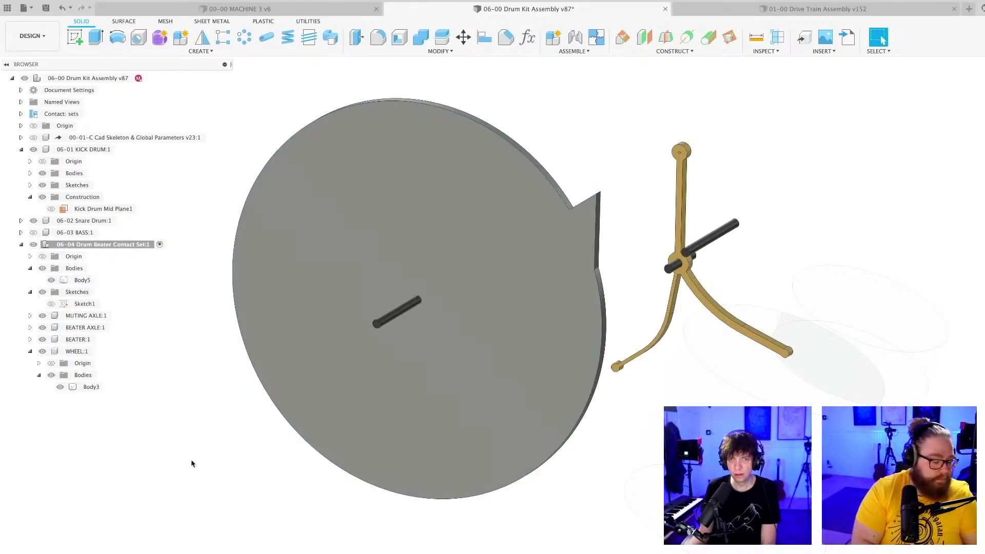
{"action": "left_click", "coordinate": [90, 388]}
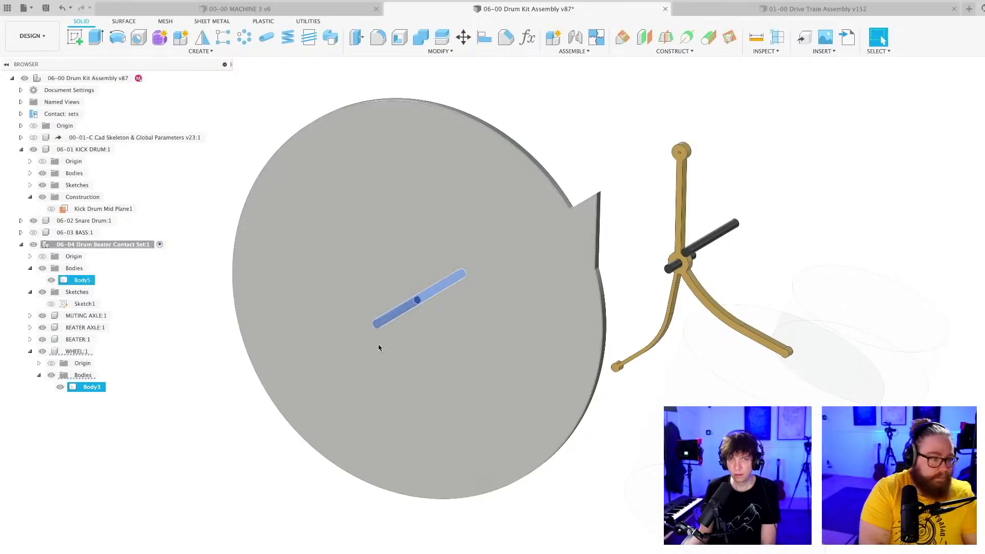
{"action": "left_click", "coordinate": [192, 353]}
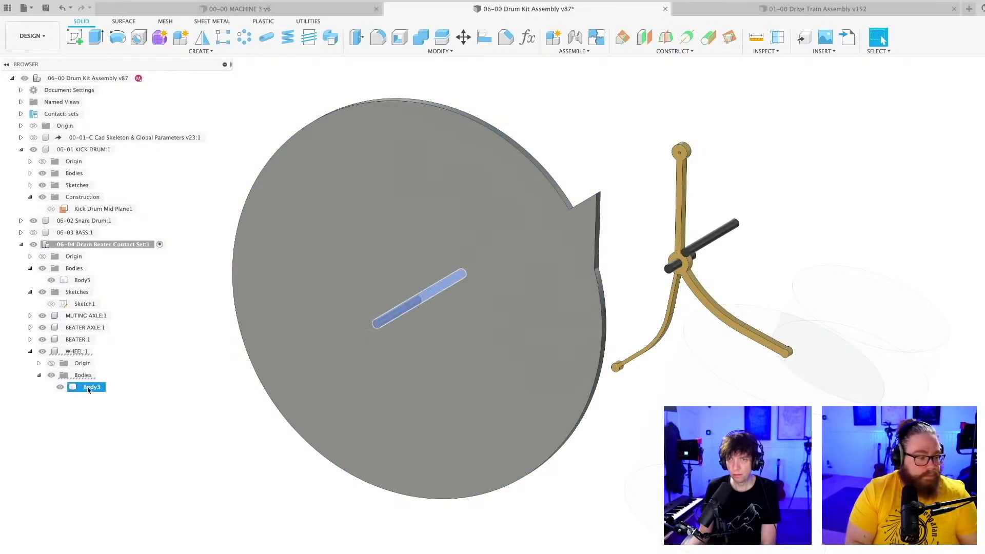
- Rename the WHEEL component holding the axle rod as WHEEL AXLE
{"action": "left_click", "coordinate": [78, 351]}
{"action": "double_click", "coordinate": [78, 352]}
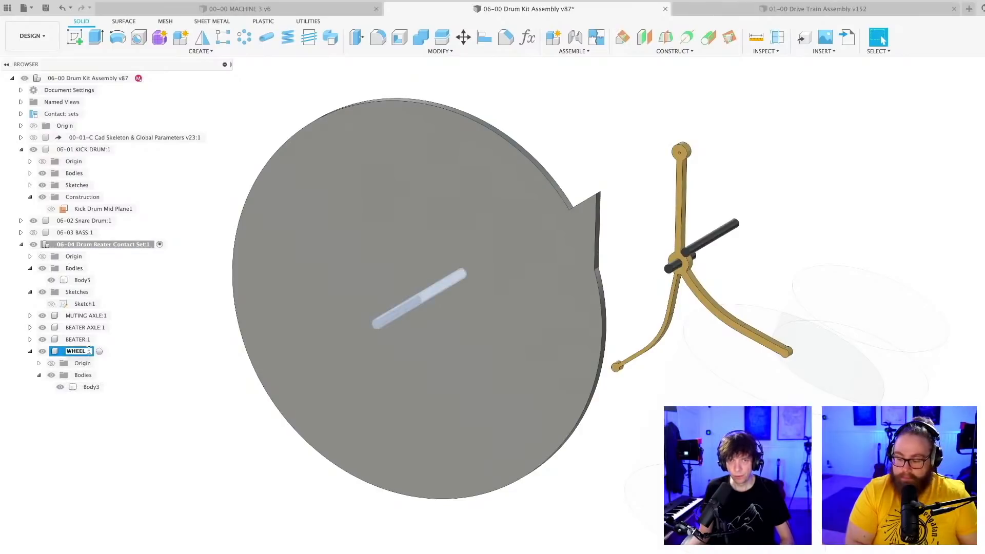
{"action": "type", "text": "XLE"}
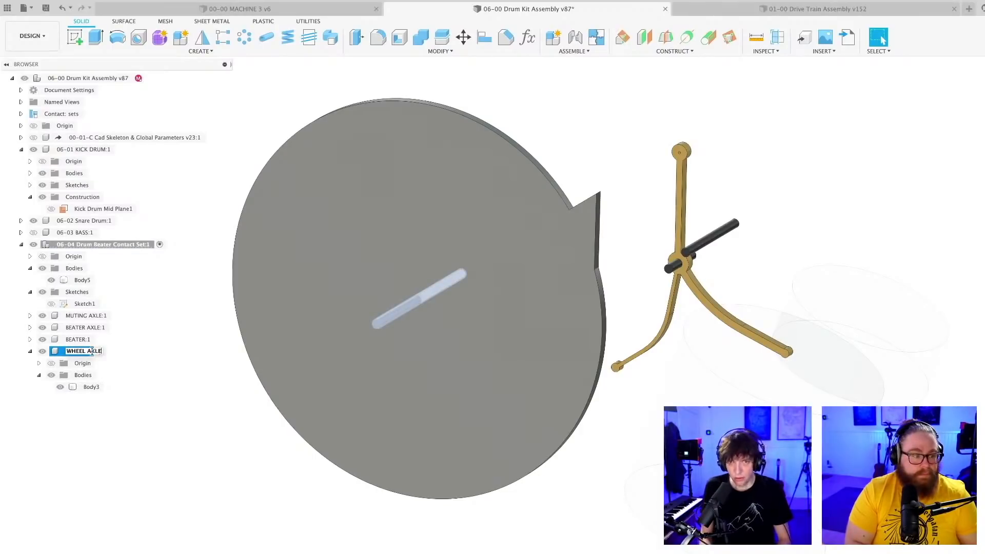
{"action": "key", "text": "Return"}
{"action": "left_click", "coordinate": [241, 478]}
- Create a component from the loose disc body Body5 in the drum beater contact set and name it WHEEL
{"action": "middle_click_drag", "start_coordinate": [207, 474], "coordinate": [210, 492], "text": "shift"}
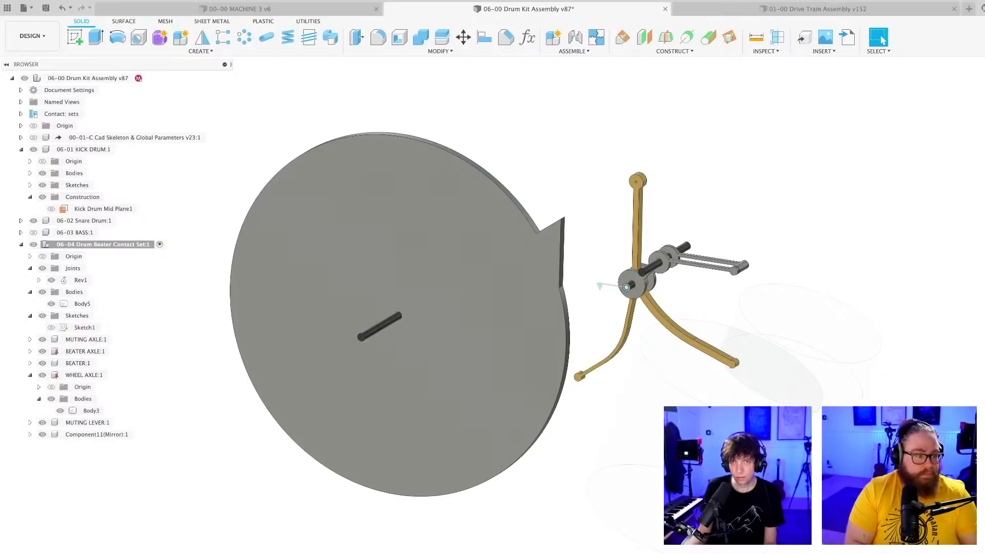
{"action": "right_click", "coordinate": [78, 305]}
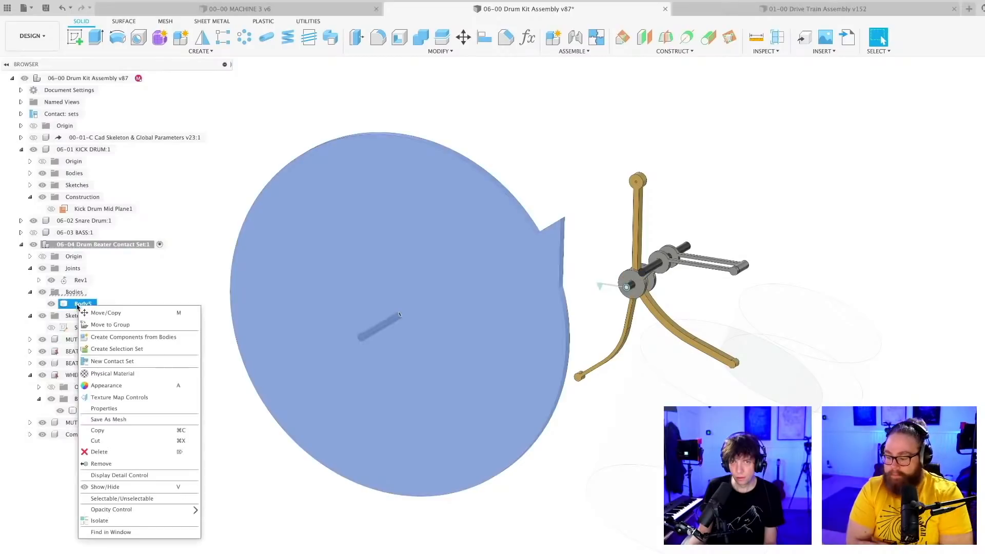
{"action": "left_click", "coordinate": [125, 337]}
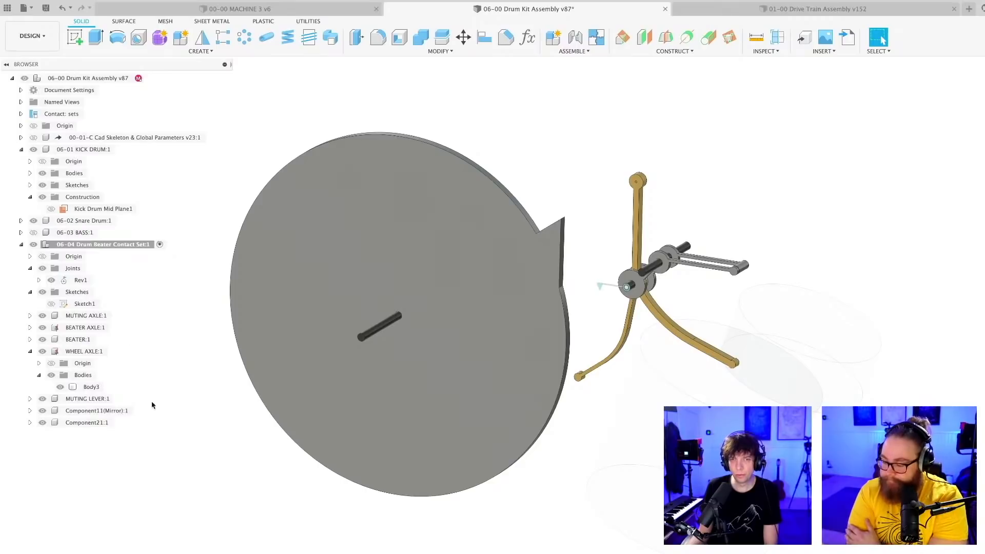
{"action": "double_click", "coordinate": [85, 426]}
{"action": "type", "text": "WH"}
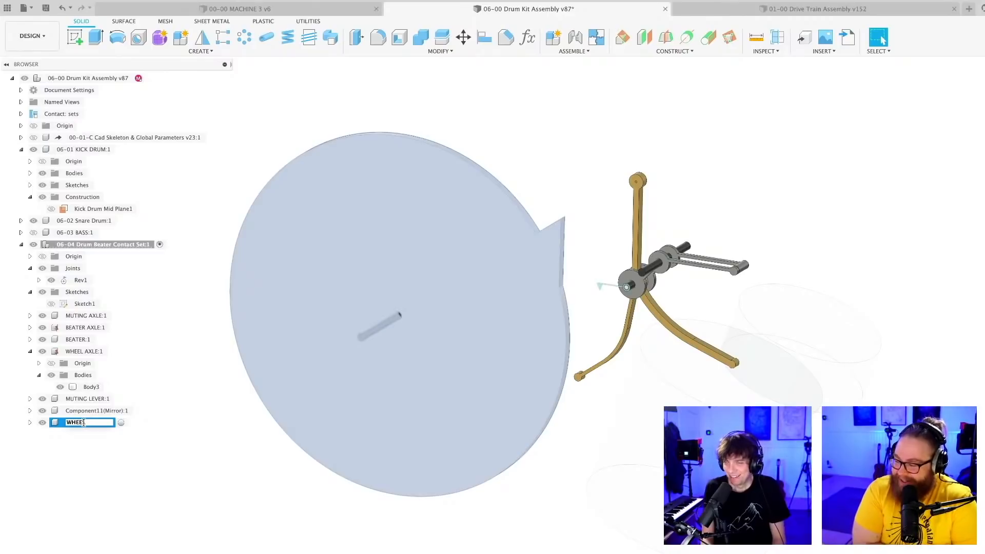
{"action": "type", "text": "EE"}
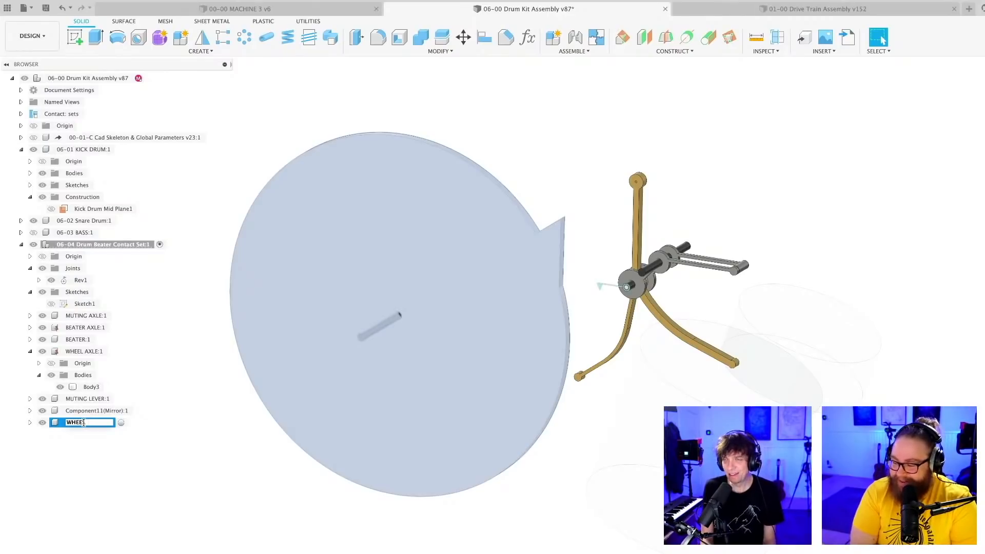
{"action": "type", "text": "L"}
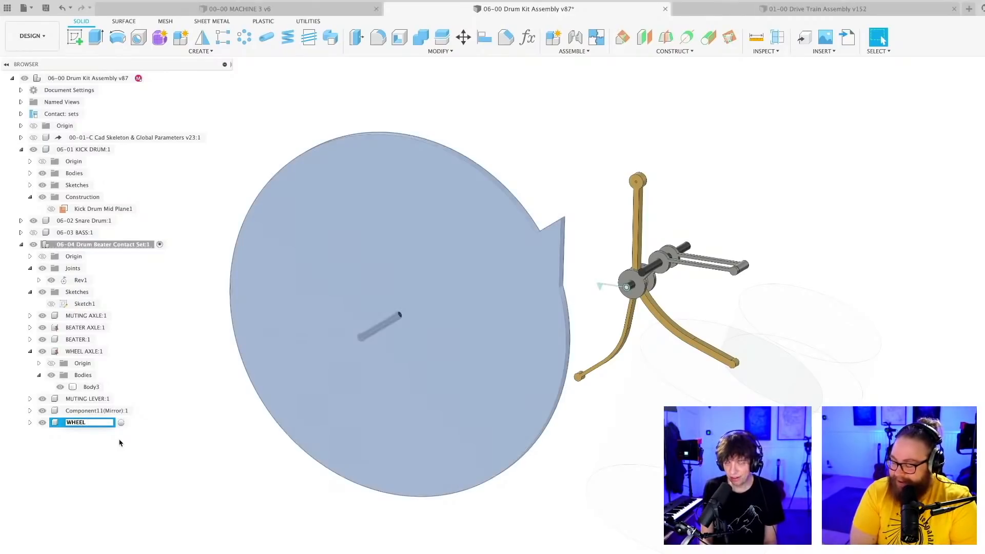
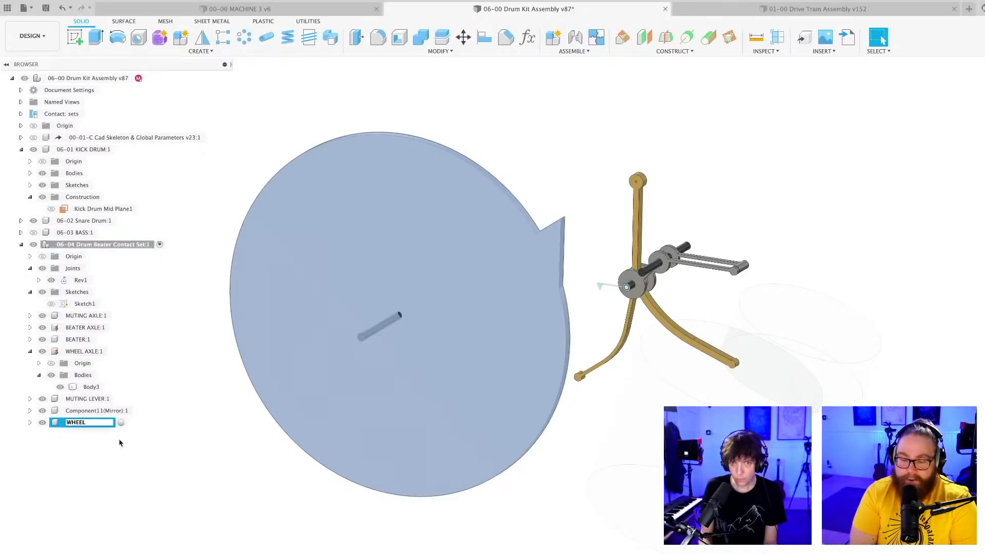
{"action": "key", "text": "Return"}
{"action": "left_click", "coordinate": [195, 454]}
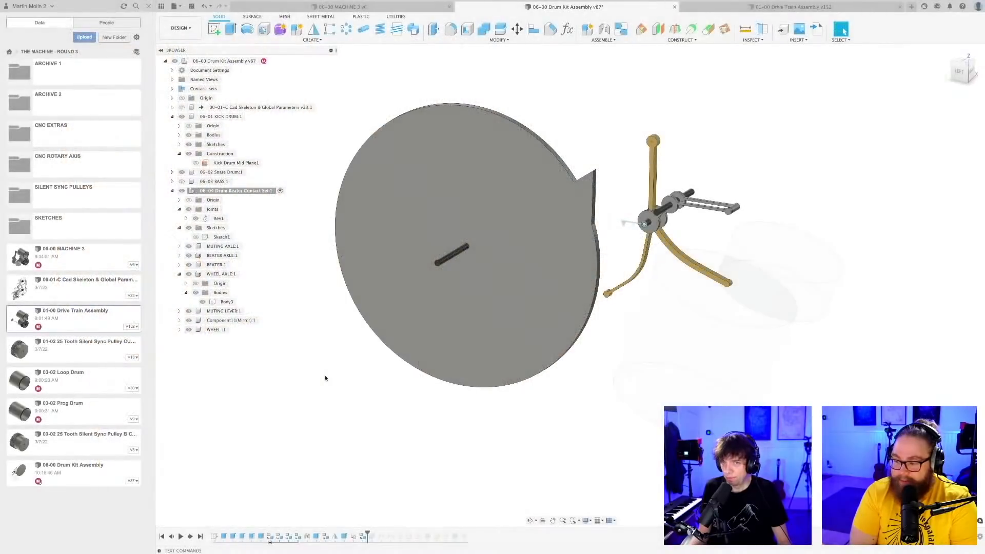
- Save the drum kit assembly as a new version with the description User Saved and inspect the wheel axle rod
{"action": "key", "text": "super+s"}
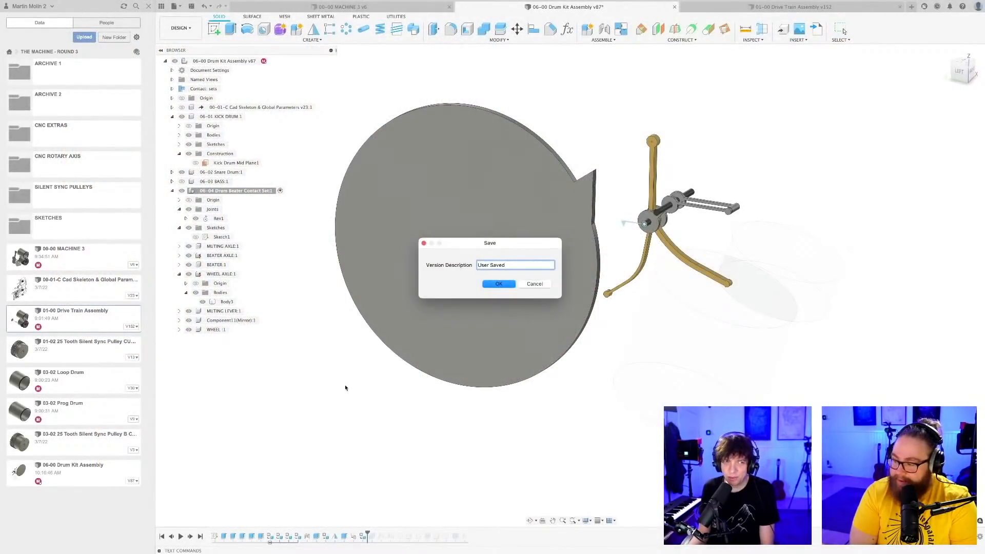
{"action": "key", "text": "Return"}
{"action": "mouse_move", "coordinate": [345, 387]}
{"action": "middle_mouse_down", "text": "shift"}
{"action": "mouse_move", "coordinate": [349, 398]}
{"action": "mouse_move", "coordinate": [357, 391]}
{"action": "mouse_move", "coordinate": [349, 402]}
{"action": "middle_mouse_up", "text": "shift"}
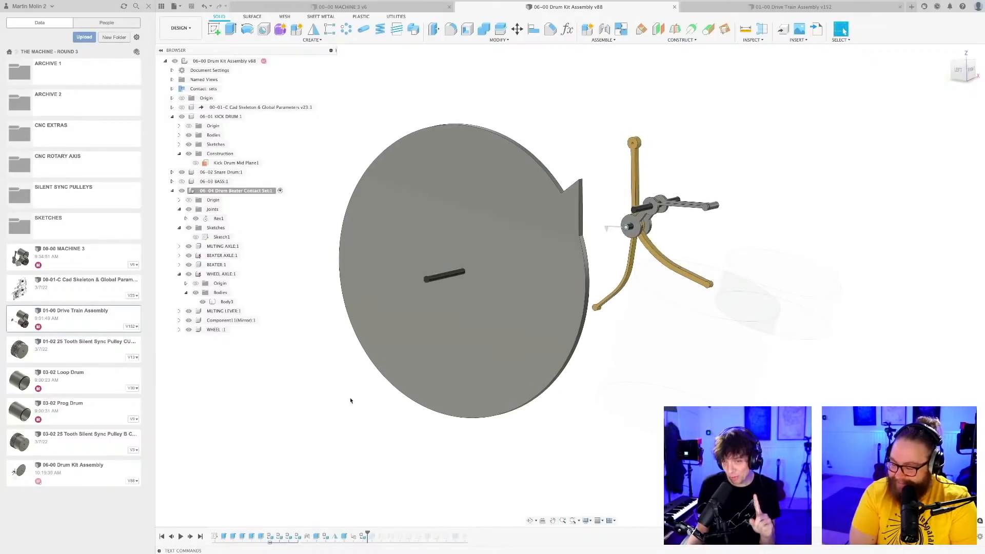
{"action": "middle_click_drag", "start_coordinate": [352, 400], "coordinate": [350, 392], "text": "shift"}
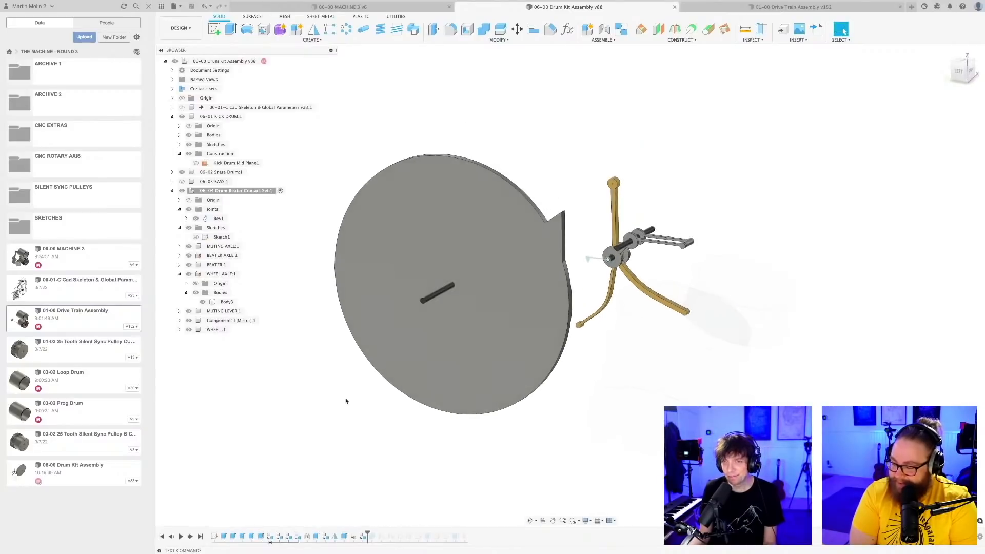
{"action": "scroll", "coordinate": [441, 295], "scroll_direction": "up", "scroll_amount": 3}
{"action": "left_click", "coordinate": [444, 287]}
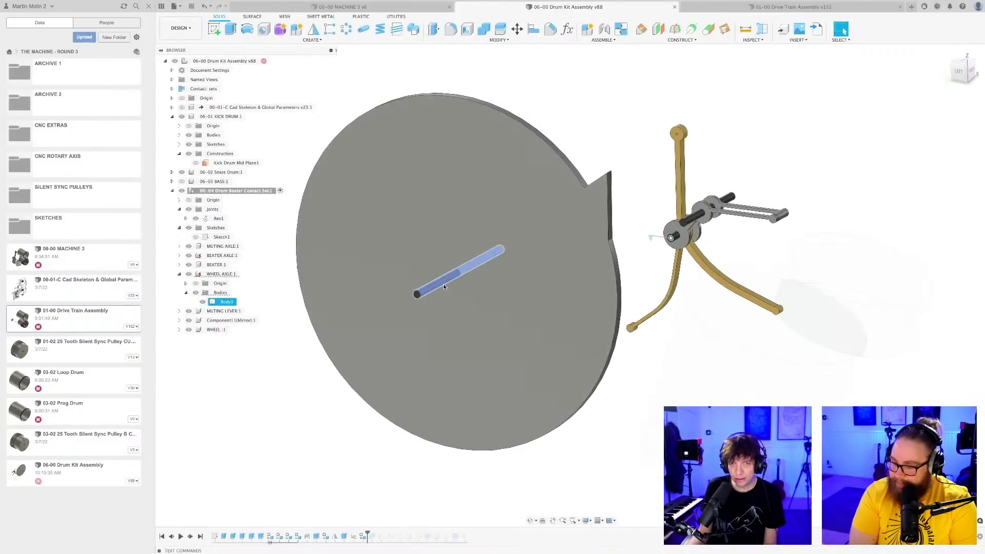
{"action": "left_click", "coordinate": [258, 408]}
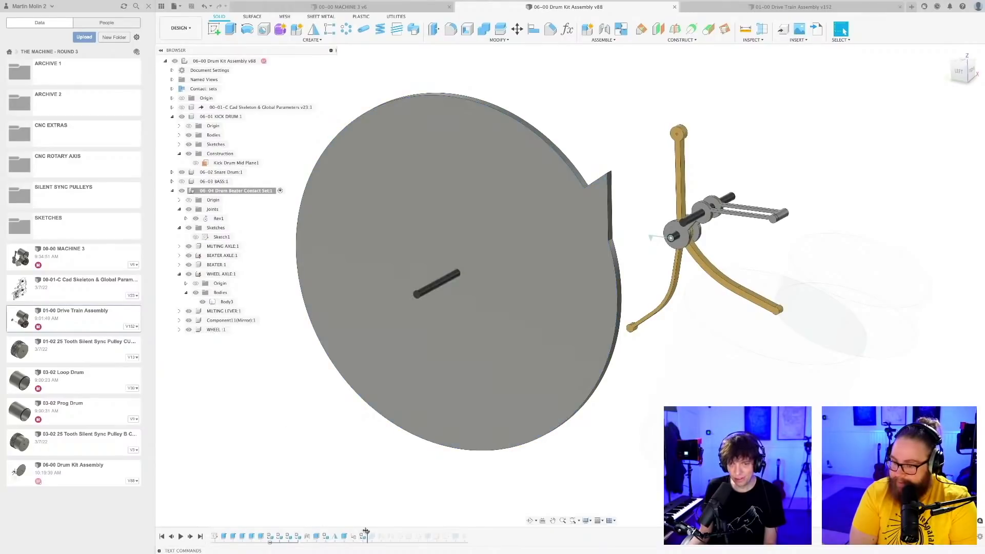
- Advance the design history to its end and save the assembly as a new version
{"action": "left_click_drag", "start_coordinate": [368, 532], "coordinate": [468, 533]}
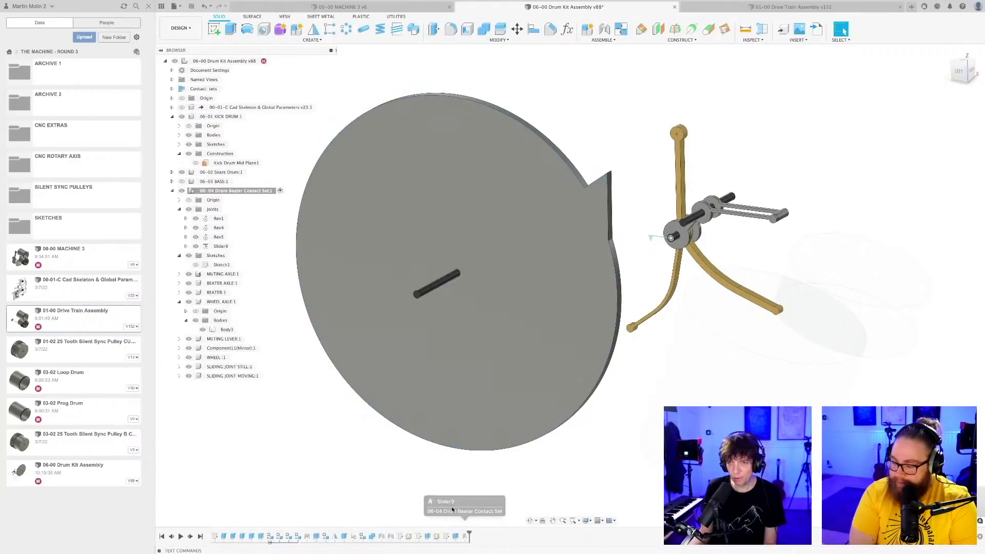
{"action": "middle_click_drag", "start_coordinate": [374, 451], "coordinate": [396, 402], "text": "shift"}
{"action": "key", "text": "super+s"}
{"action": "left_click", "coordinate": [498, 286]}
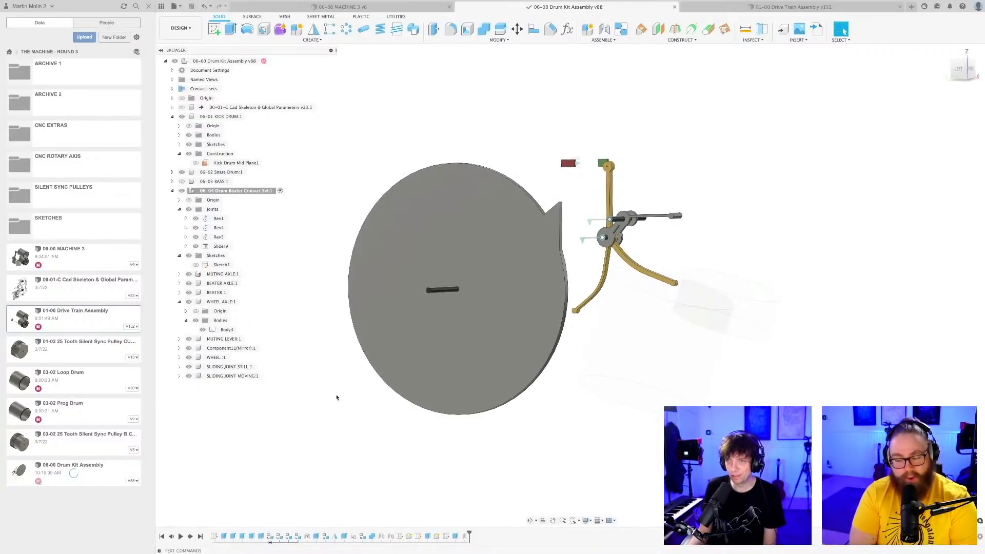
- Start a joint between the WHEEL component's circular edge and the end face of the WHEEL AXLE rod
{"action": "middle_click_drag", "start_coordinate": [345, 395], "coordinate": [380, 396], "text": "shift"}
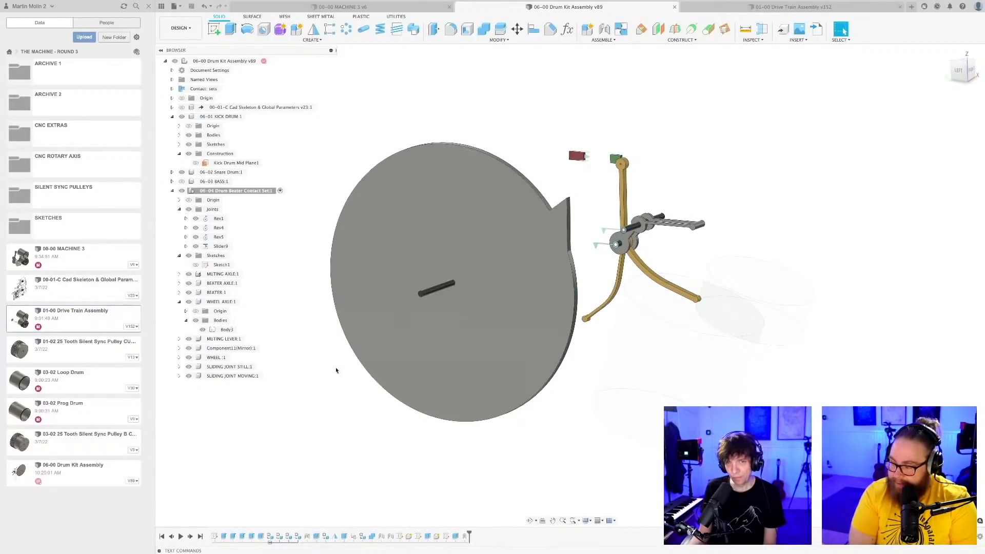
{"action": "middle_click_drag", "start_coordinate": [332, 367], "coordinate": [325, 390], "text": "shift"}
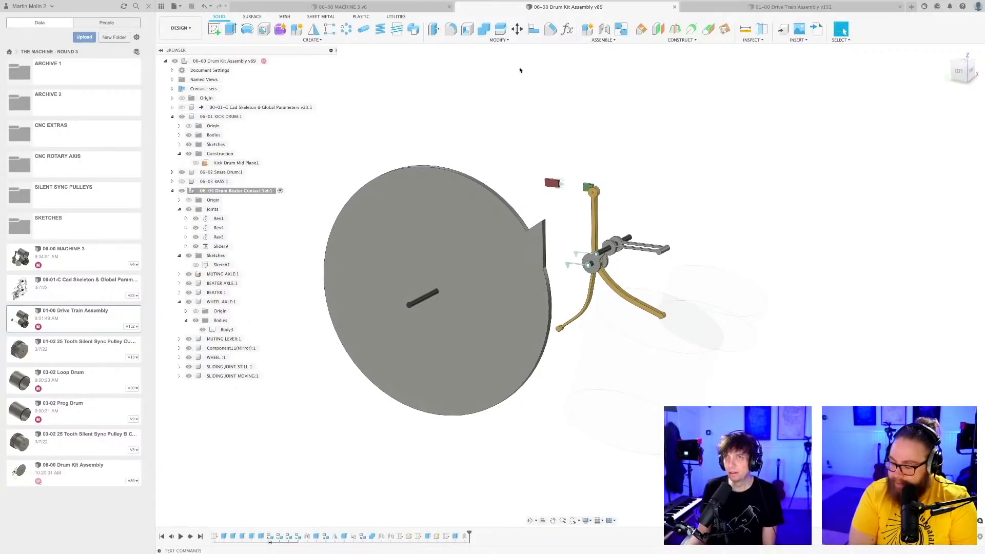
{"action": "left_click", "coordinate": [605, 31]}
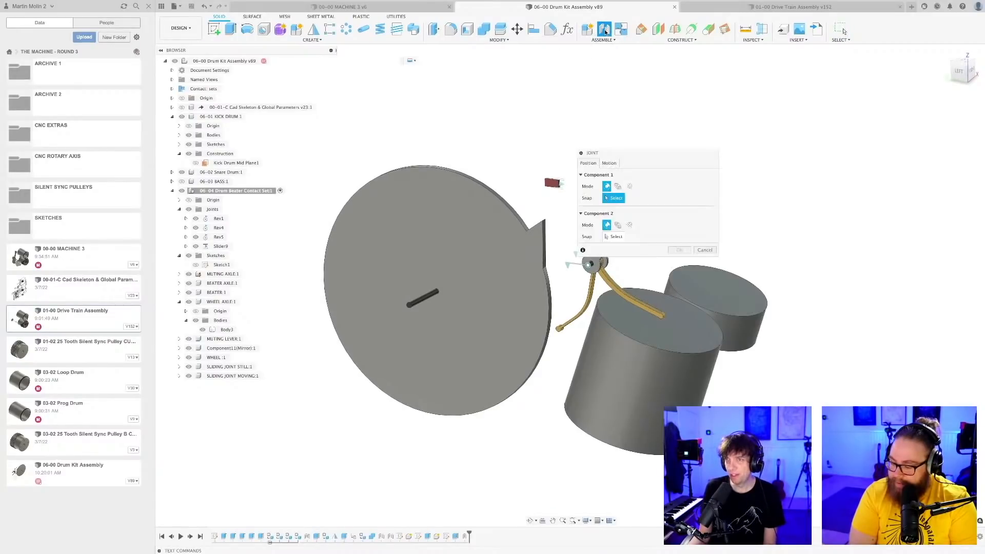
{"action": "scroll", "coordinate": [441, 321], "scroll_direction": "up", "scroll_amount": 3}
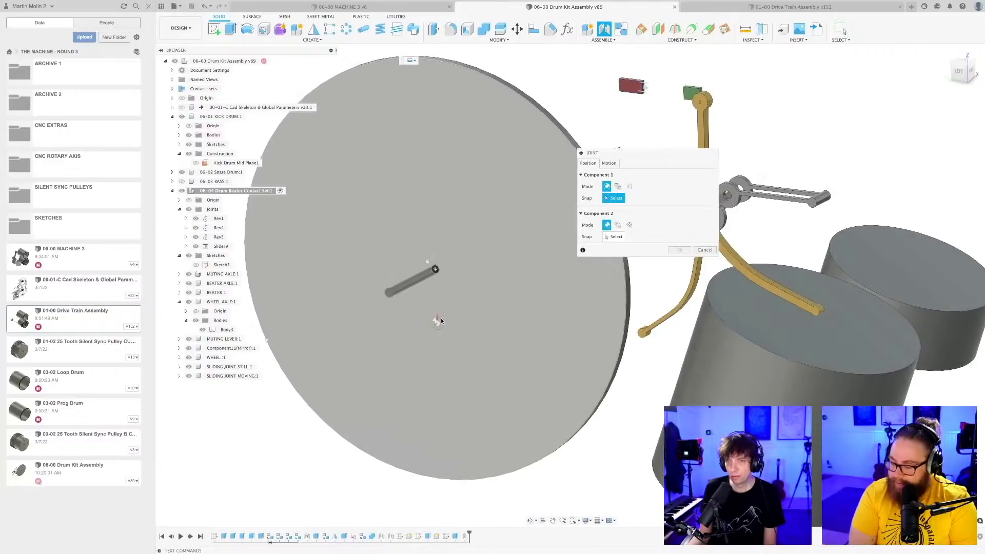
{"action": "left_click", "coordinate": [524, 468]}
{"action": "scroll", "coordinate": [441, 292], "scroll_direction": "up", "scroll_amount": 5}
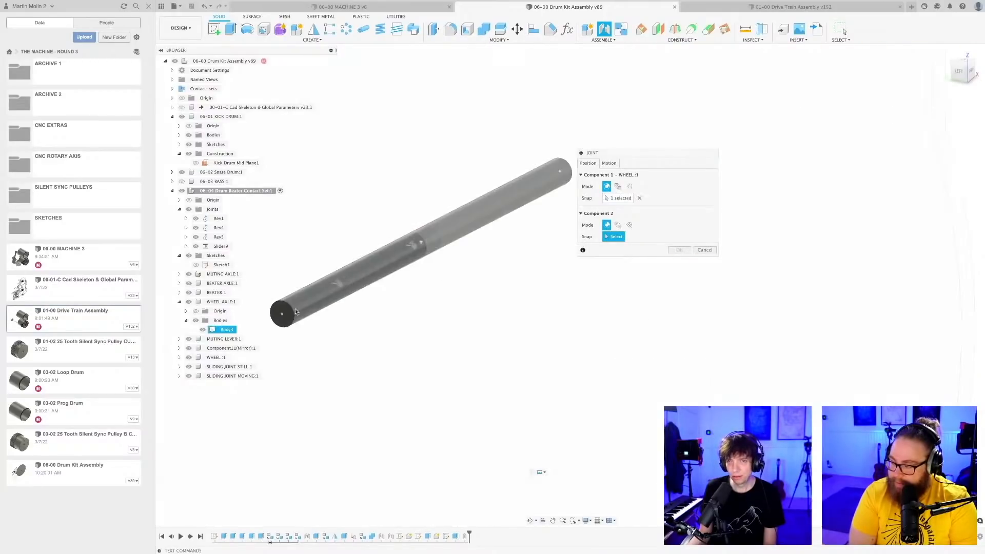
{"action": "left_click", "coordinate": [291, 315]}
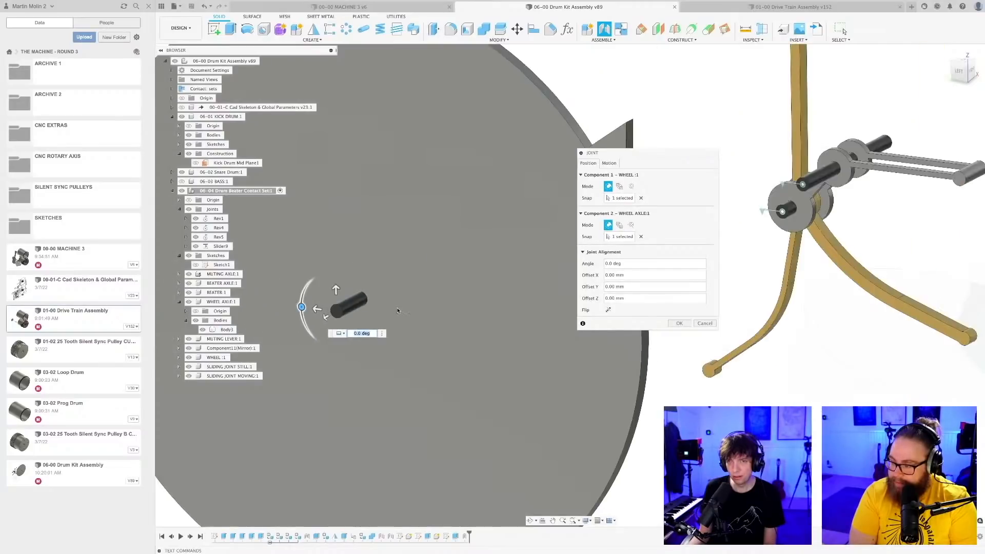
- Shift the wheel along its axle by a Z offset of about -201.5 mm and make the joint revolute
{"action": "scroll", "coordinate": [398, 309], "scroll_direction": "down", "scroll_amount": 5}
{"action": "middle_click_drag", "start_coordinate": [399, 306], "coordinate": [338, 352], "text": "shift"}
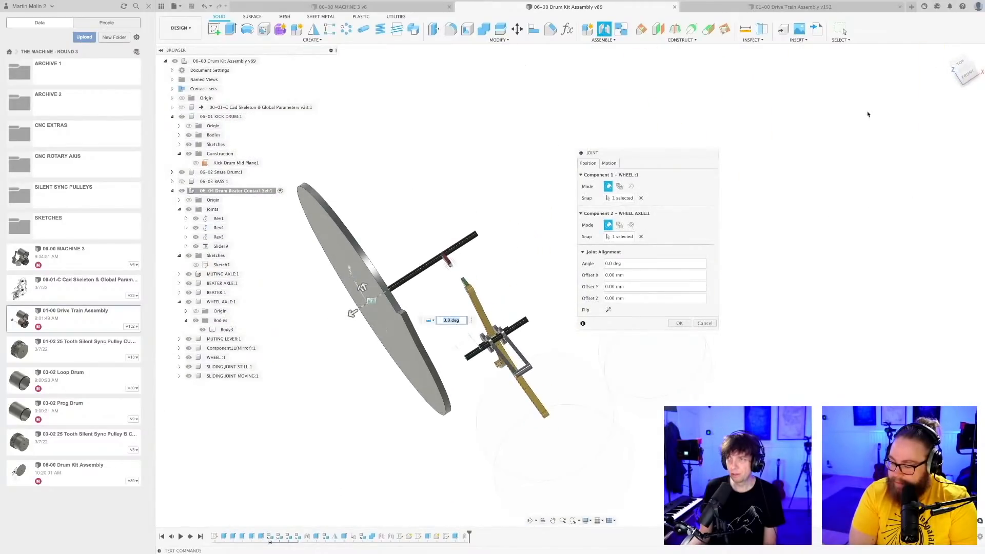
{"action": "left_click", "coordinate": [960, 63]}
{"action": "left_click_drag", "start_coordinate": [371, 198], "coordinate": [435, 210]}
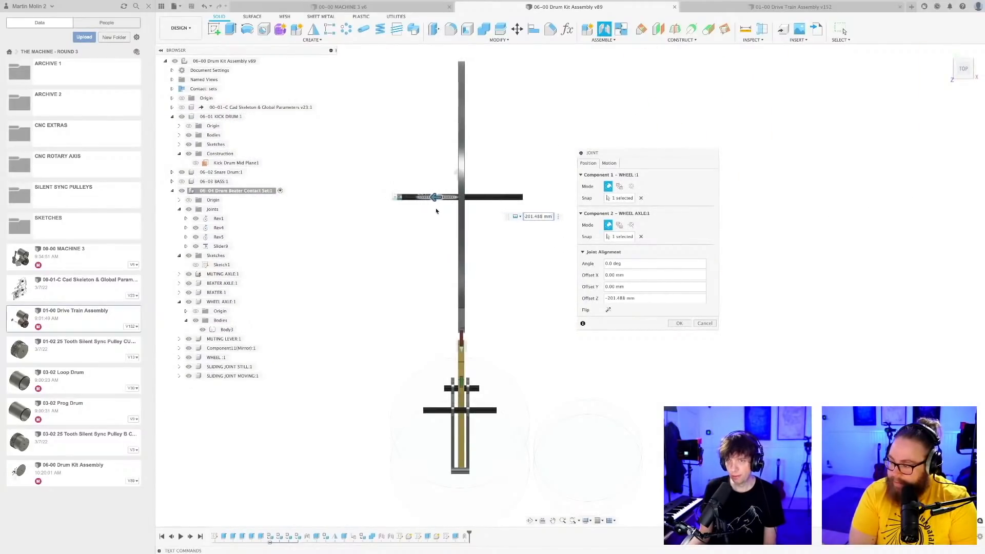
{"action": "left_click", "coordinate": [609, 164]}
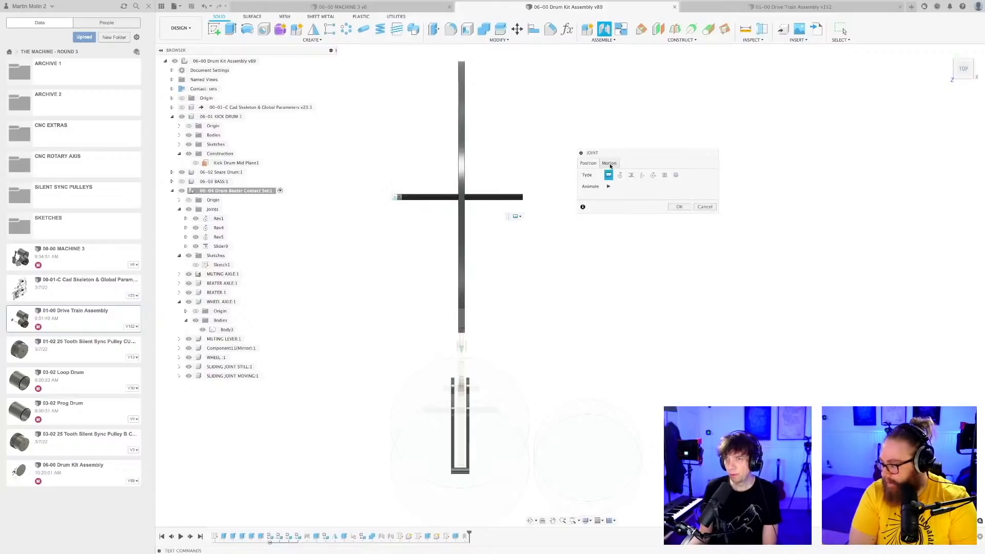
{"action": "left_click", "coordinate": [619, 175]}
{"action": "middle_click_drag", "start_coordinate": [534, 304], "coordinate": [571, 268], "text": "shift"}
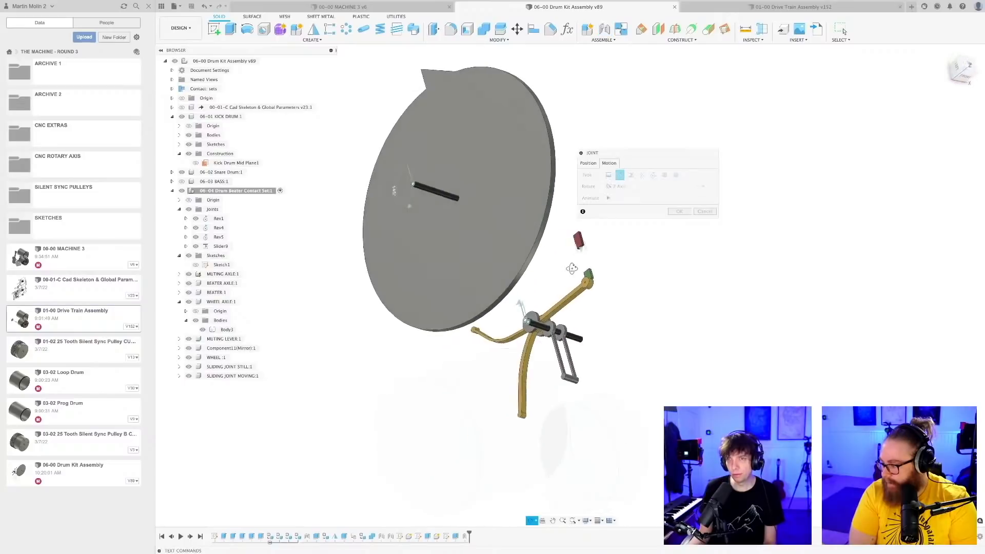
{"action": "key", "text": "Return"}
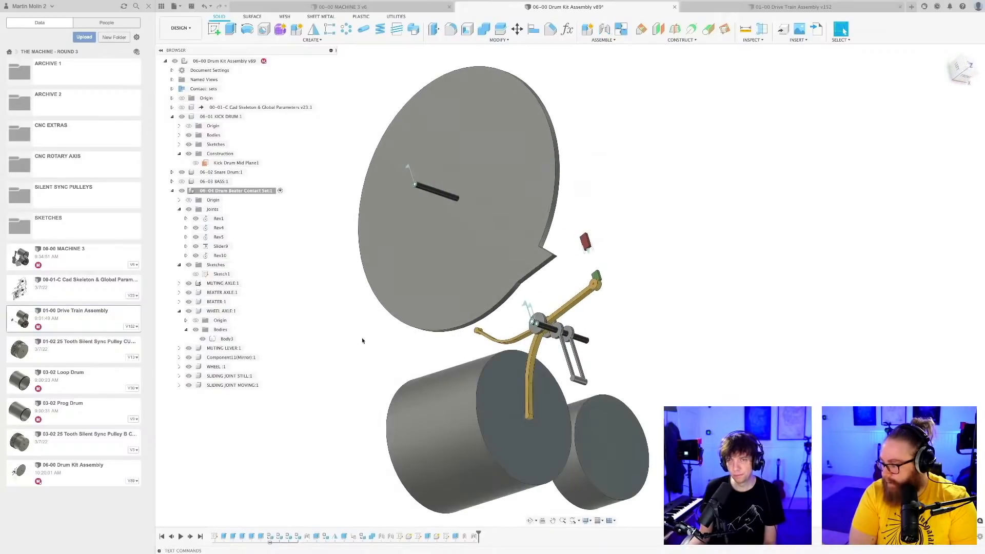
- Ground the WHEEL AXLE component and save the assembly as a new version
{"action": "scroll", "coordinate": [369, 337], "scroll_direction": "down", "scroll_amount": 3}
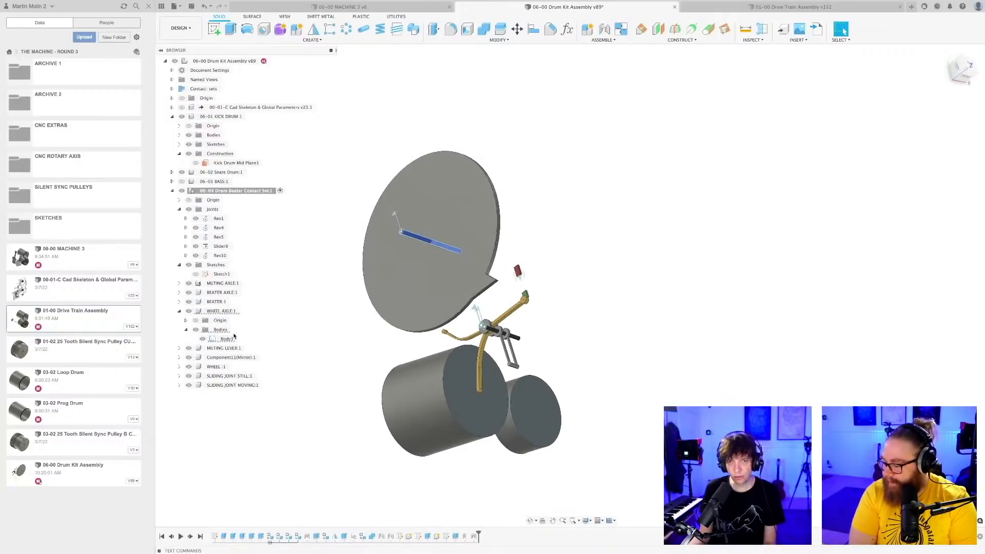
{"action": "right_click", "coordinate": [216, 311]}
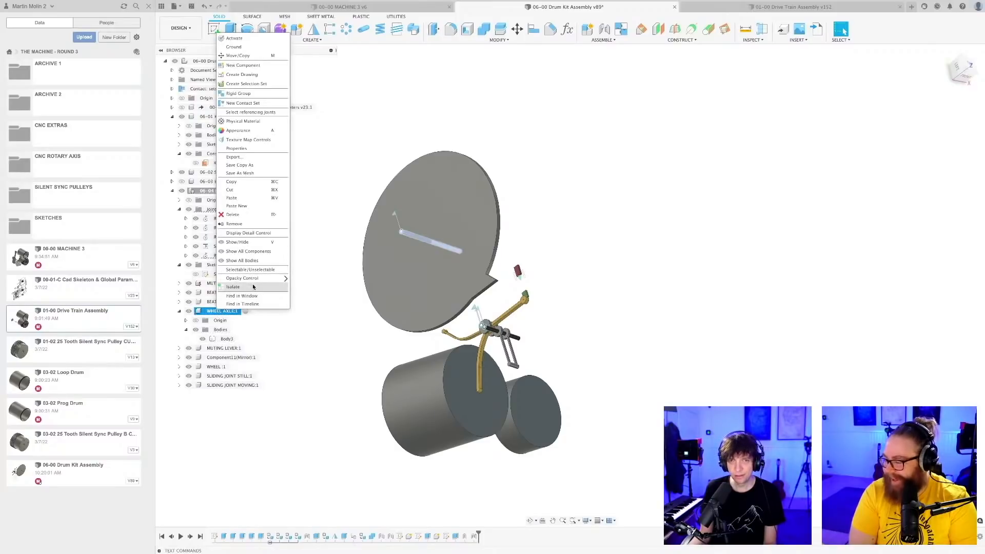
{"action": "left_click", "coordinate": [236, 47]}
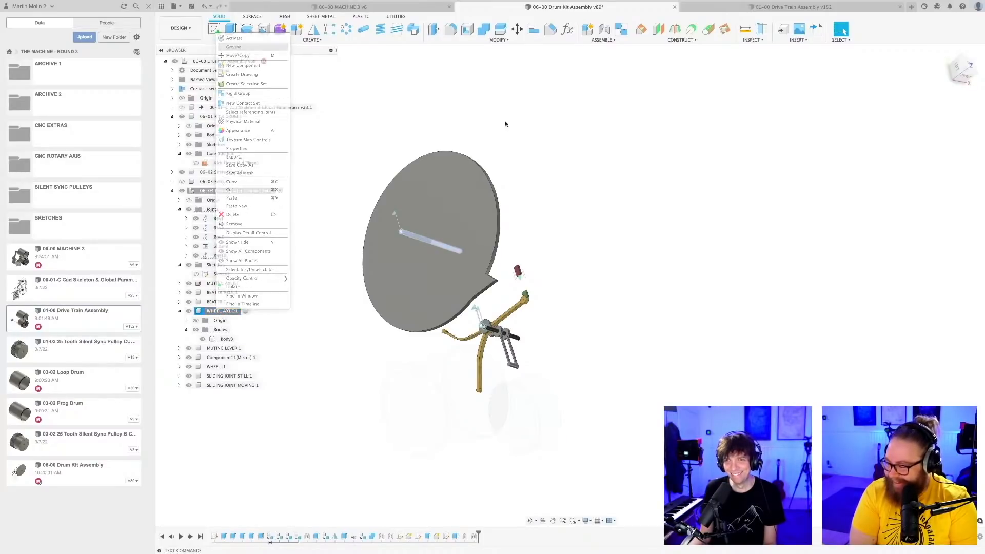
{"action": "scroll", "coordinate": [570, 257], "scroll_direction": "down", "scroll_amount": 2}
{"action": "mouse_move", "coordinate": [569, 257]}
{"action": "middle_mouse_down", "text": "shift"}
{"action": "mouse_move", "coordinate": [586, 268]}
{"action": "mouse_move", "coordinate": [576, 236]}
{"action": "mouse_move", "coordinate": [587, 255]}
{"action": "middle_mouse_up", "text": "shift"}
{"action": "key", "text": "super+s"}
{"action": "key", "text": "Return"}
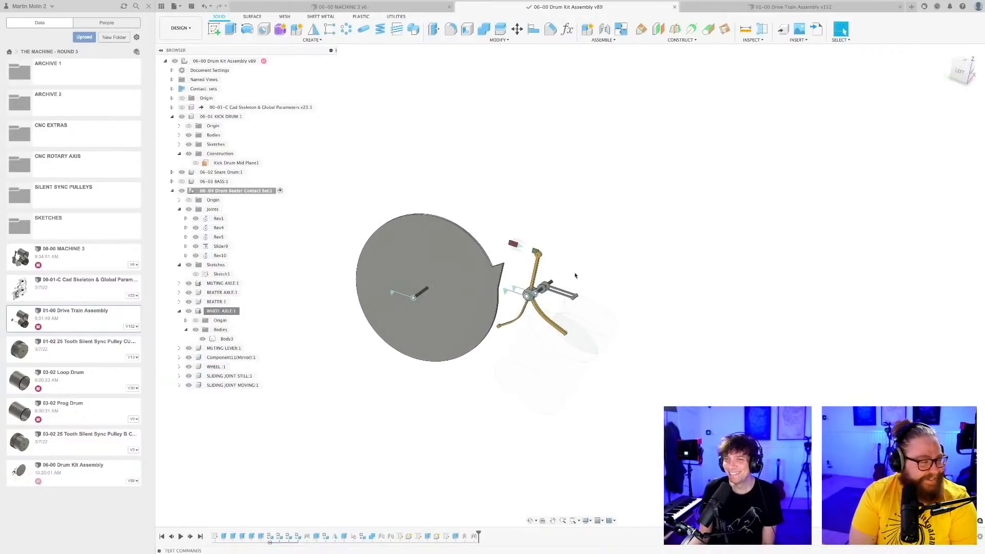
- Rotate the wheel about its axle until its tooth points down beside the beater's lower curved arm
{"action": "scroll", "coordinate": [548, 285], "scroll_direction": "up", "scroll_amount": 3}
{"action": "middle_click_drag", "start_coordinate": [449, 368], "coordinate": [506, 398]}
{"action": "scroll", "coordinate": [542, 341], "scroll_direction": "up", "scroll_amount": 3}
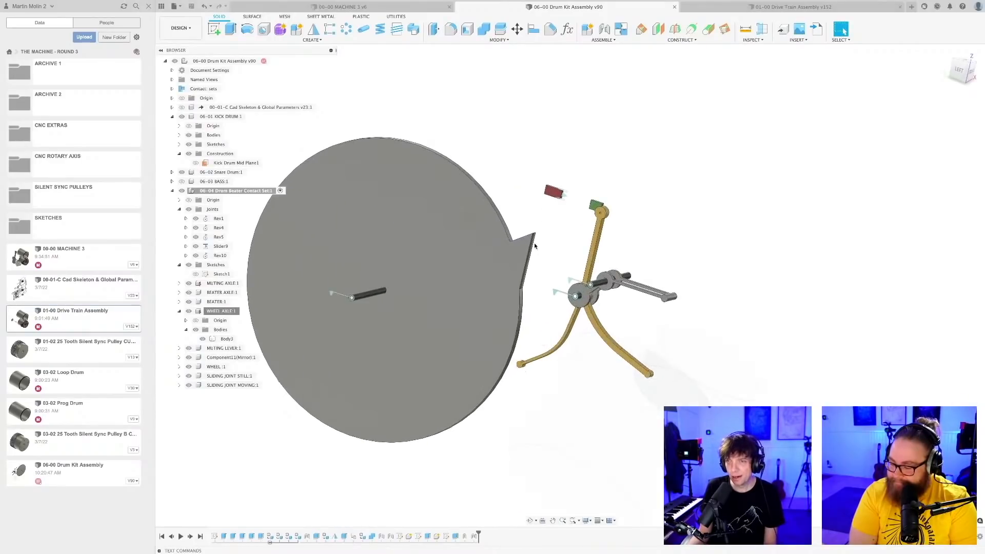
{"action": "left_click_drag", "start_coordinate": [526, 239], "coordinate": [528, 385]}
{"action": "middle_click_drag", "start_coordinate": [529, 384], "coordinate": [457, 210], "text": "shift"}
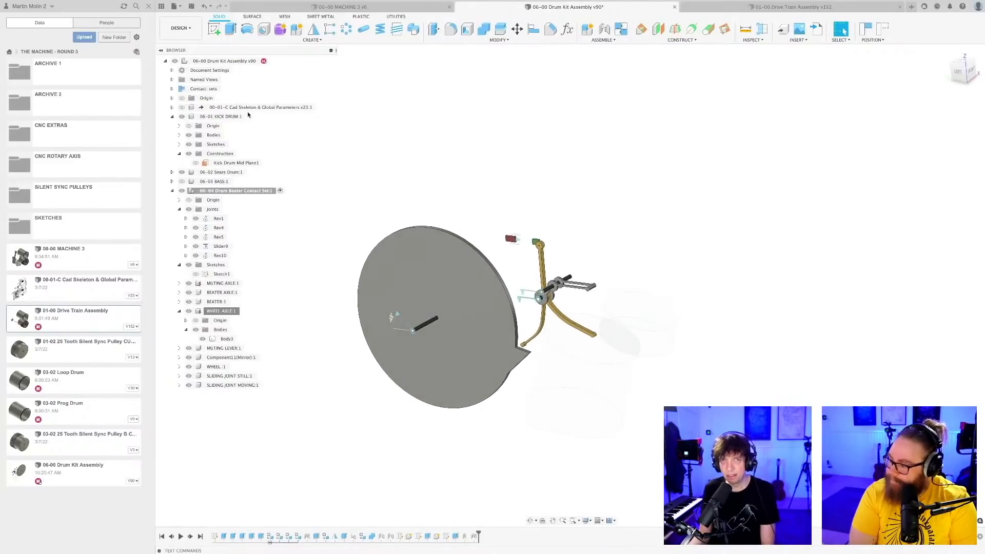
- Add the toothed wheel to ContactSet1 alongside the beater and wheel axle
{"action": "left_click", "coordinate": [196, 89]}
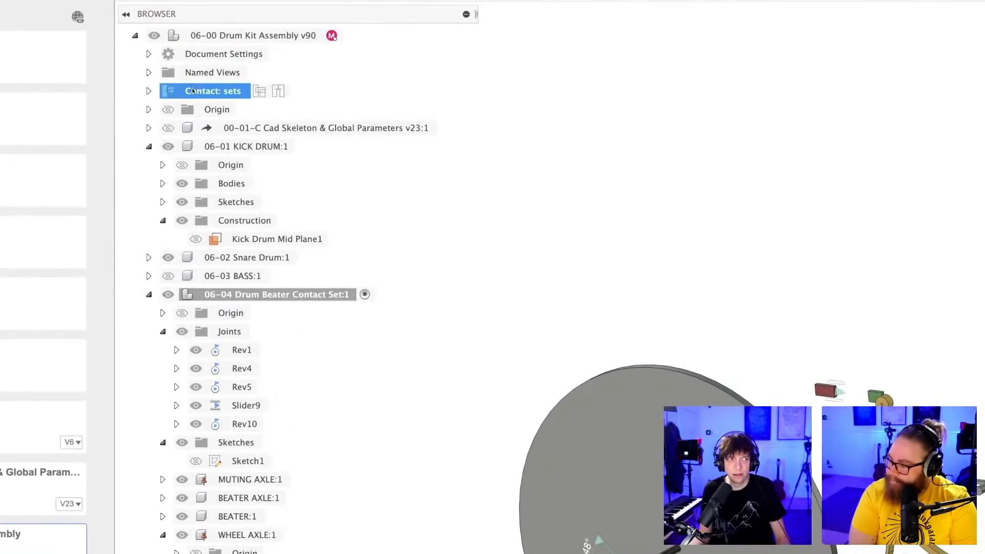
{"action": "right_click", "coordinate": [221, 92]}
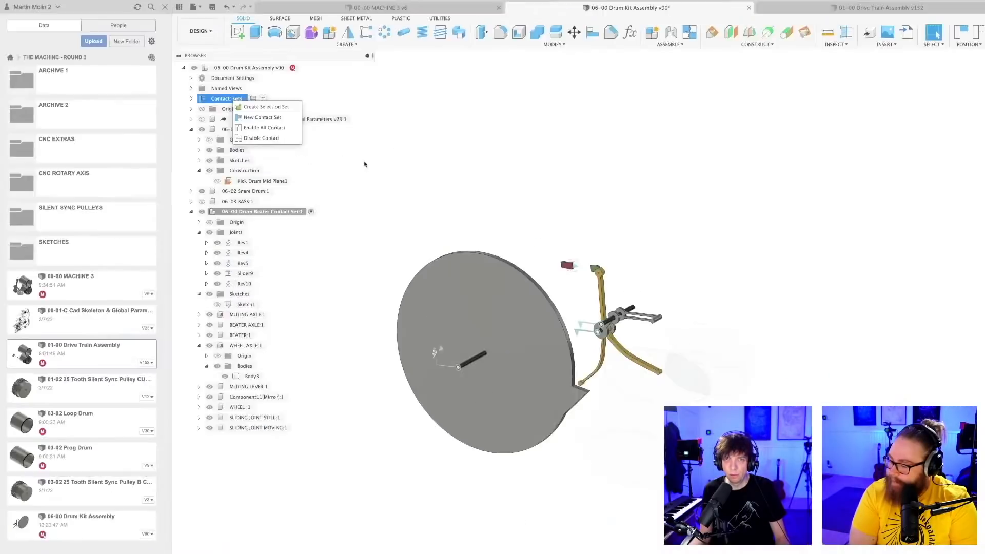
{"action": "left_click", "coordinate": [173, 89]}
{"action": "left_click", "coordinate": [172, 89]}
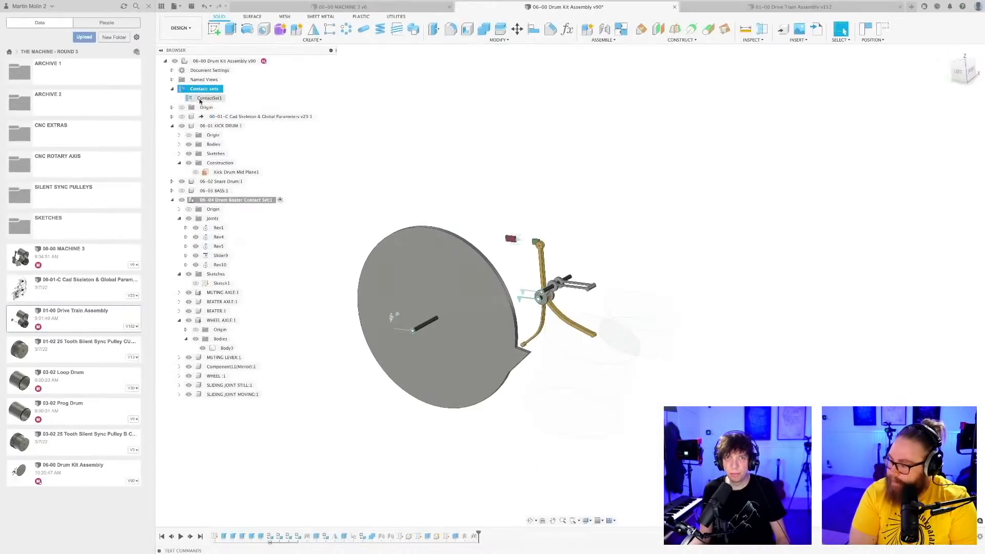
{"action": "left_click", "coordinate": [207, 100]}
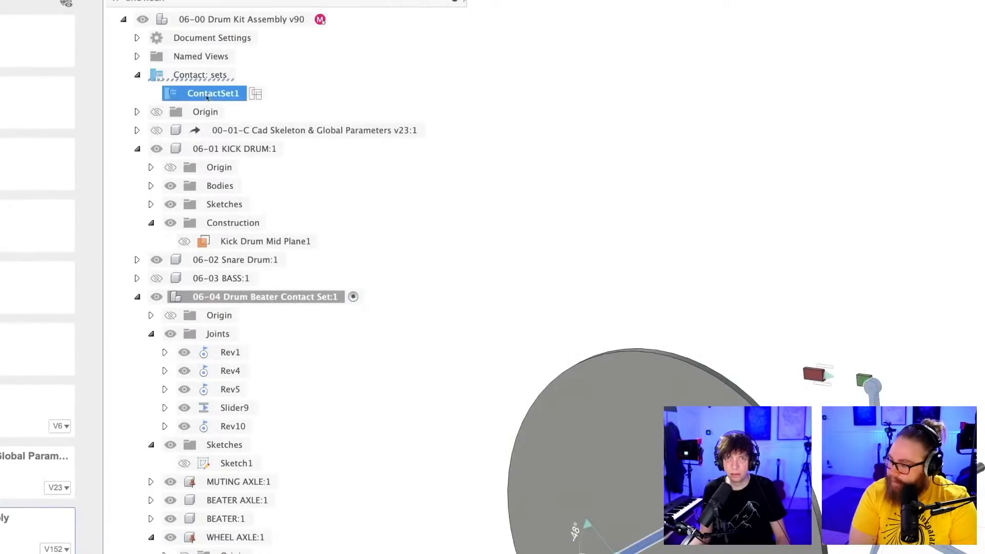
{"action": "right_click", "coordinate": [207, 98]}
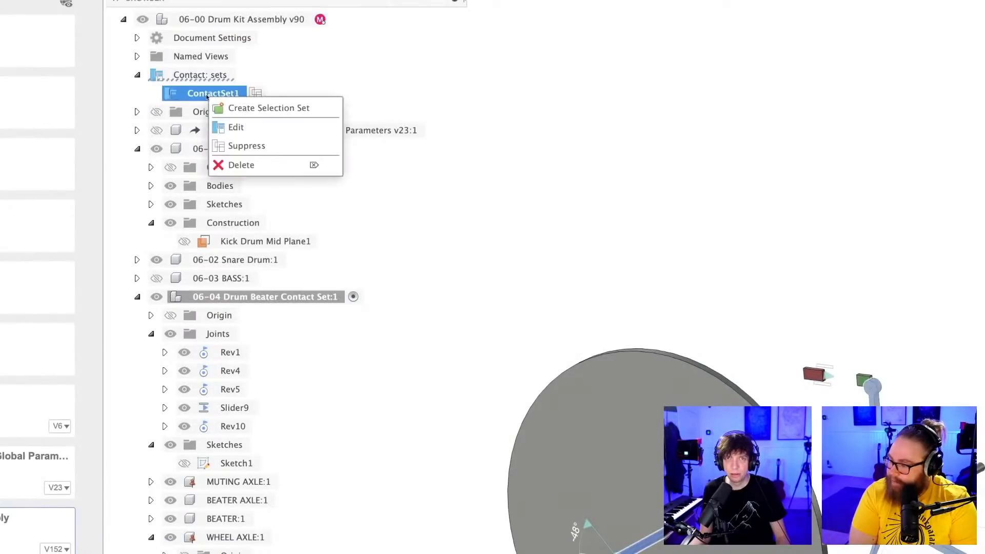
{"action": "left_click", "coordinate": [231, 127]}
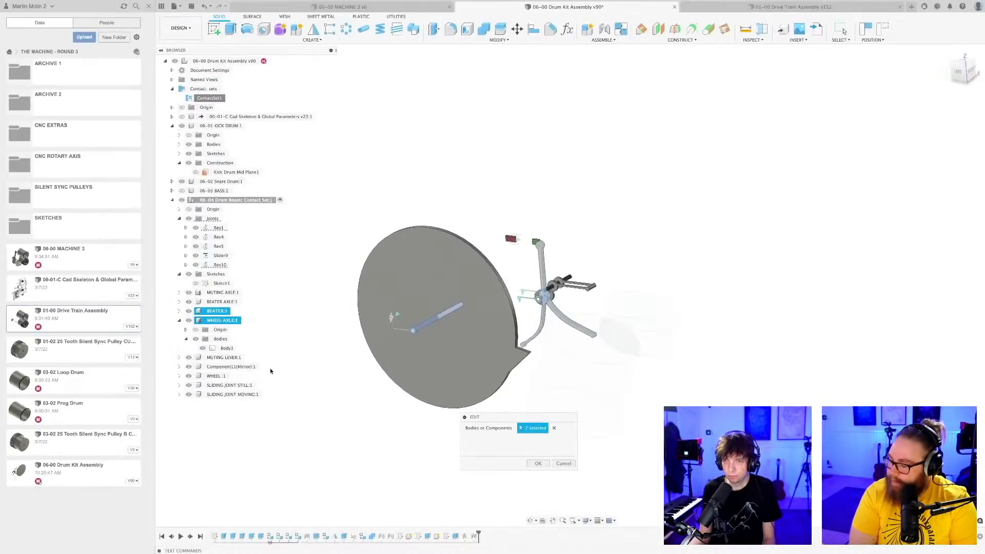
{"action": "middle_click_drag", "start_coordinate": [369, 374], "coordinate": [331, 358]}
{"action": "scroll", "coordinate": [367, 392], "scroll_direction": "up", "scroll_amount": 3}
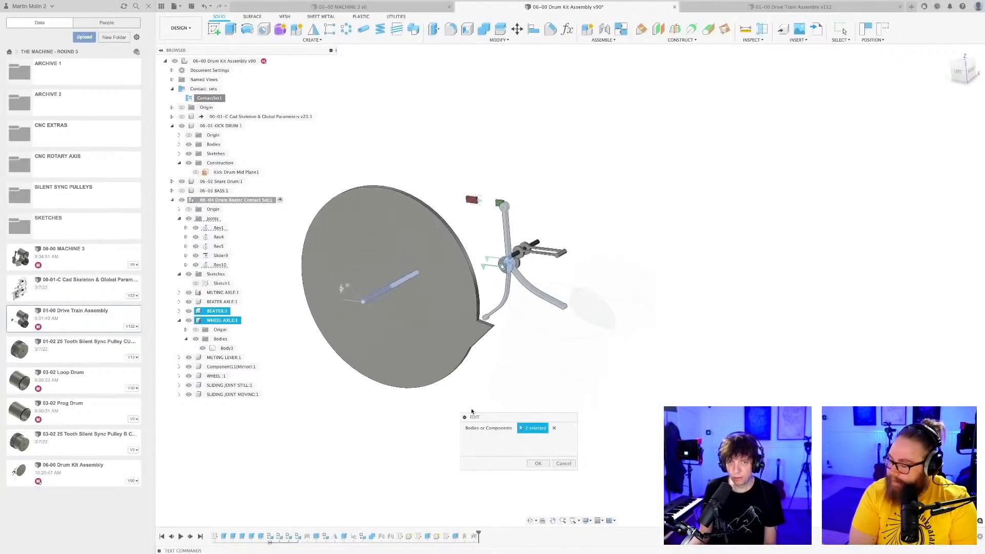
{"action": "middle_click_drag", "start_coordinate": [405, 400], "coordinate": [422, 414]}
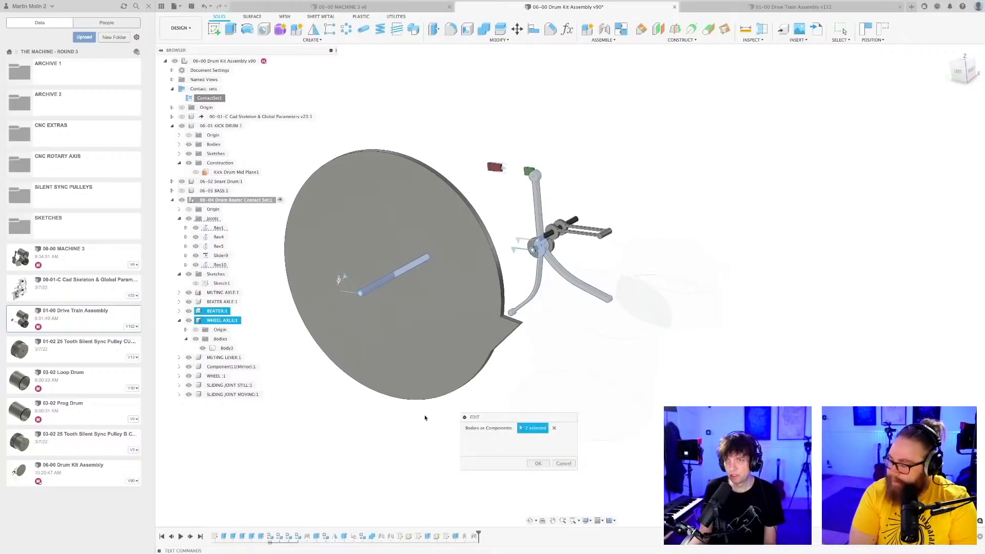
{"action": "left_click", "coordinate": [465, 330]}
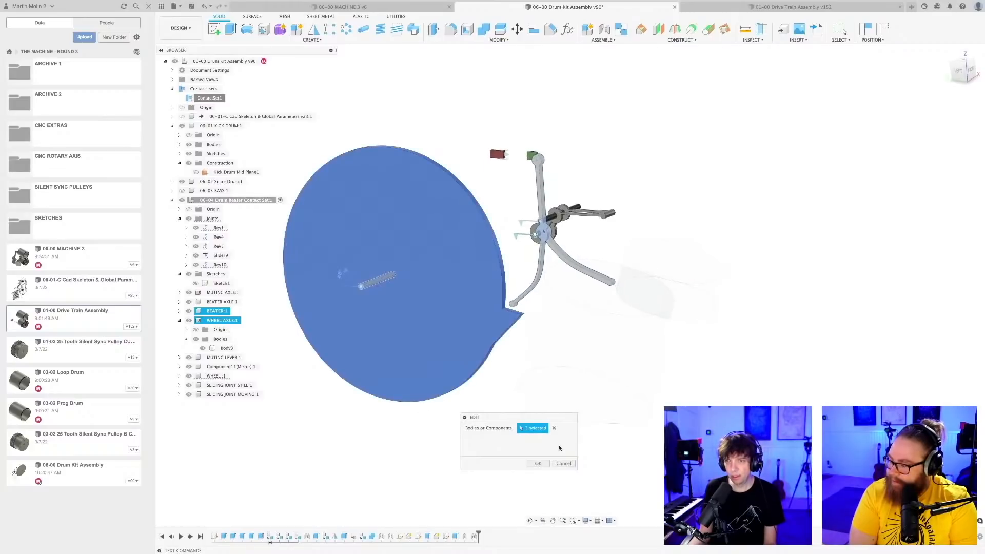
{"action": "left_click", "coordinate": [538, 462]}
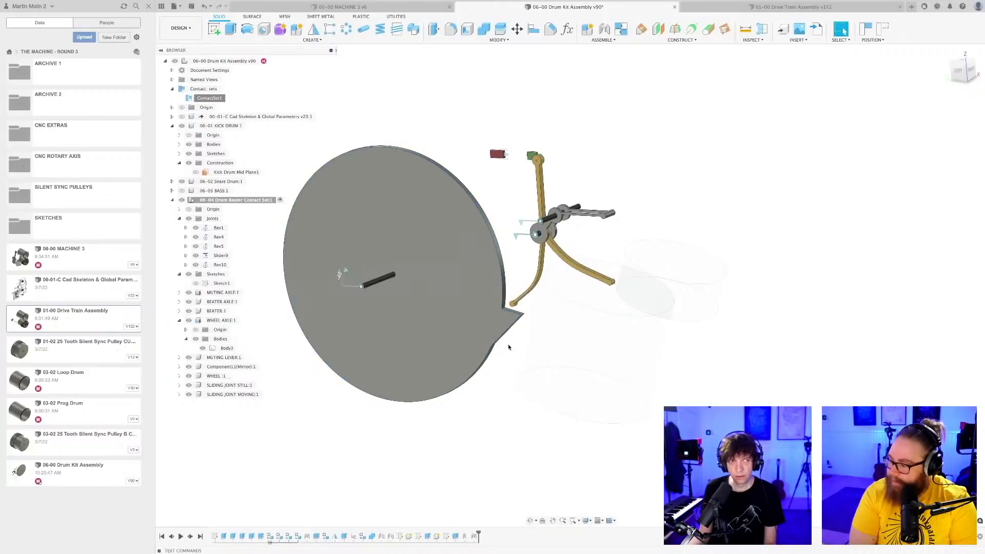
- Try moving the muting lever and beater by hand, and revert the components to their last captured position
{"action": "middle_click_drag", "start_coordinate": [508, 347], "coordinate": [529, 340]}
{"action": "left_click", "coordinate": [958, 72]}
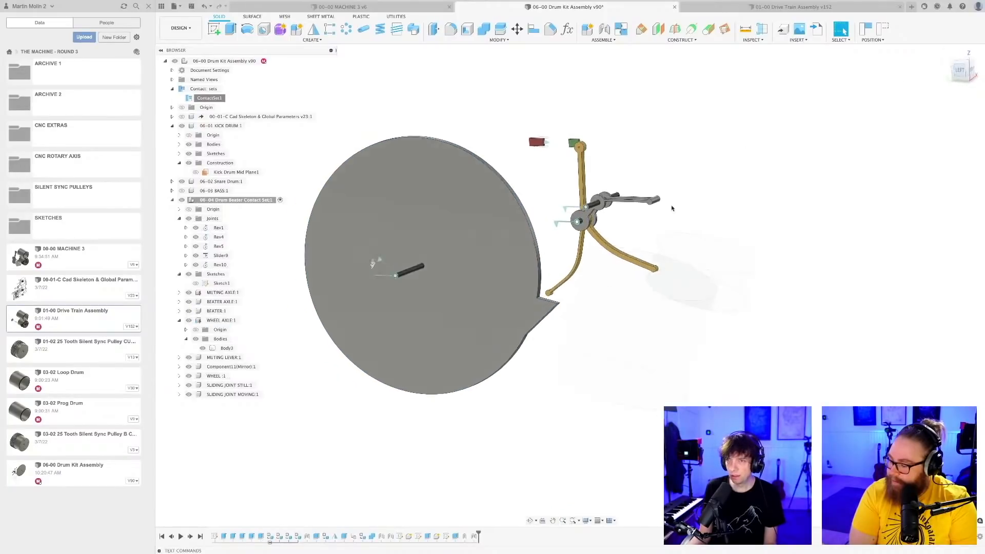
{"action": "mouse_move", "coordinate": [548, 340]}
{"action": "left_mouse_down"}
{"action": "mouse_move", "coordinate": [533, 359]}
{"action": "mouse_move", "coordinate": [220, 354]}
{"action": "mouse_move", "coordinate": [308, 175]}
{"action": "mouse_move", "coordinate": [478, 187]}
{"action": "mouse_move", "coordinate": [533, 302]}
{"action": "mouse_move", "coordinate": [539, 339]}
{"action": "mouse_move", "coordinate": [550, 341]}
{"action": "left_mouse_up"}
{"action": "scroll", "coordinate": [550, 311], "scroll_direction": "up", "scroll_amount": 2}
{"action": "middle_click_drag", "start_coordinate": [550, 311], "coordinate": [633, 183], "text": "shift"}
{"action": "scroll", "coordinate": [583, 265], "scroll_direction": "up", "scroll_amount": 2}
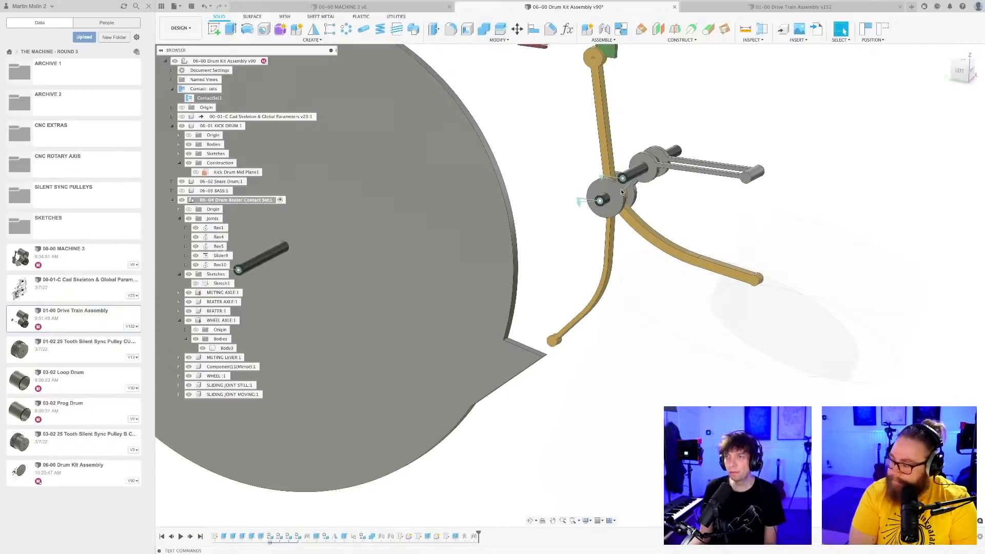
{"action": "left_click_drag", "start_coordinate": [749, 178], "coordinate": [698, 195]}
{"action": "left_click_drag", "start_coordinate": [619, 232], "coordinate": [647, 224]}
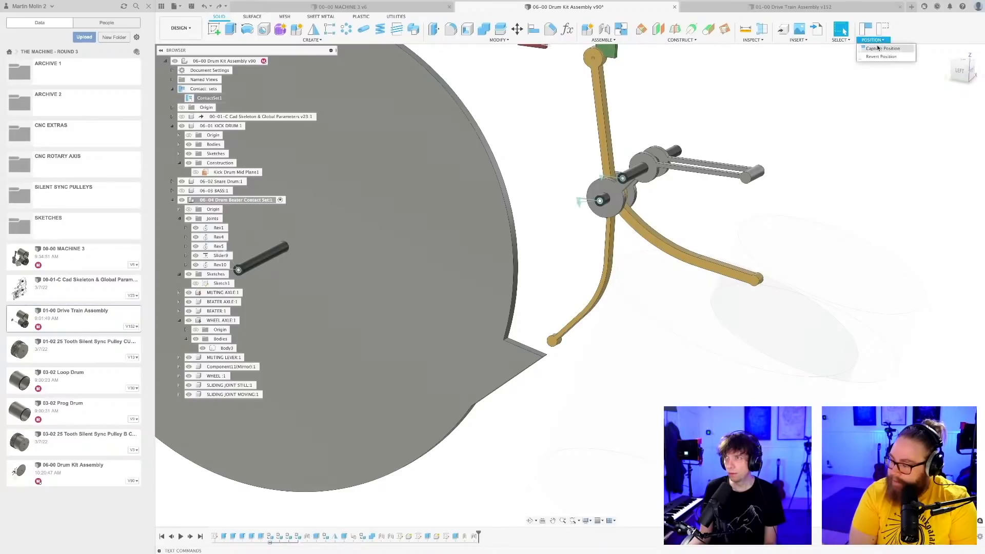
{"action": "left_click", "coordinate": [881, 57]}
{"action": "scroll", "coordinate": [625, 222], "scroll_direction": "down", "scroll_amount": 4}
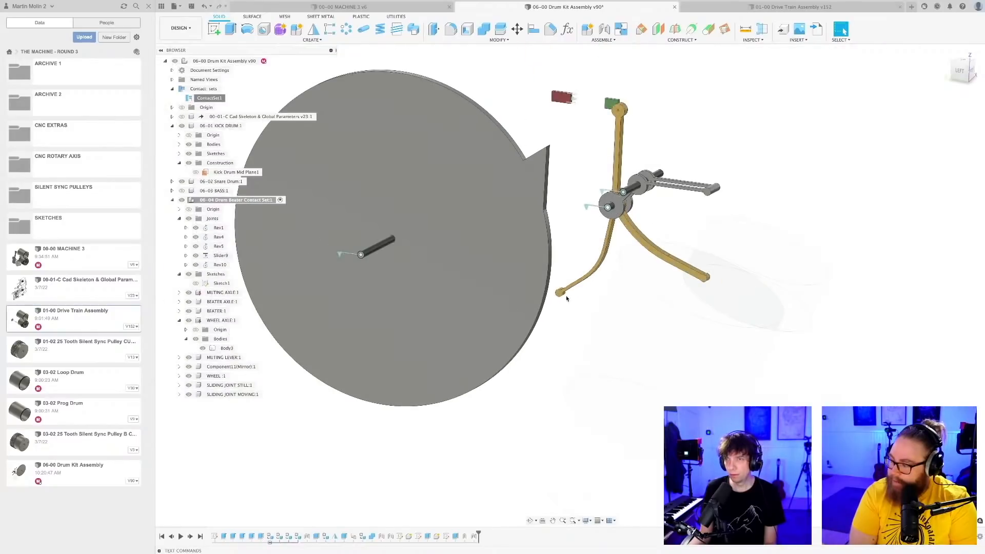
- Test the beater's swing from its lower curved arm and inspect the joints around the beater axle
{"action": "left_click_drag", "start_coordinate": [560, 296], "coordinate": [592, 306]}
{"action": "left_click_drag", "start_coordinate": [690, 129], "coordinate": [725, 205]}
{"action": "scroll", "coordinate": [616, 219], "scroll_direction": "up", "scroll_amount": 3}
{"action": "scroll", "coordinate": [564, 221], "scroll_direction": "up", "scroll_amount": 5}
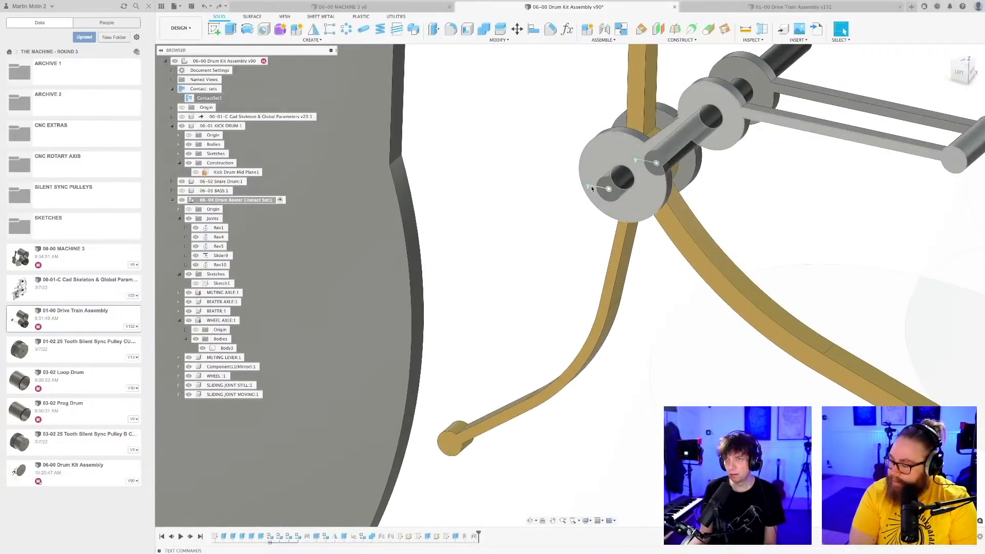
{"action": "scroll", "coordinate": [582, 193], "scroll_direction": "down", "scroll_amount": 5}
{"action": "scroll", "coordinate": [573, 219], "scroll_direction": "up", "scroll_amount": 3}
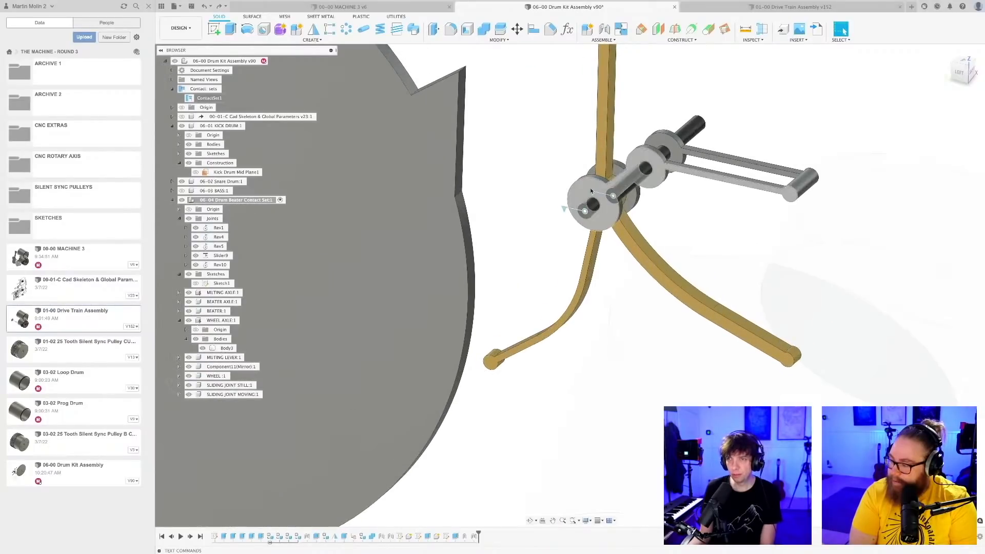
{"action": "scroll", "coordinate": [552, 249], "scroll_direction": "down", "scroll_amount": 2}
{"action": "middle_click_drag", "start_coordinate": [552, 250], "coordinate": [509, 321]}
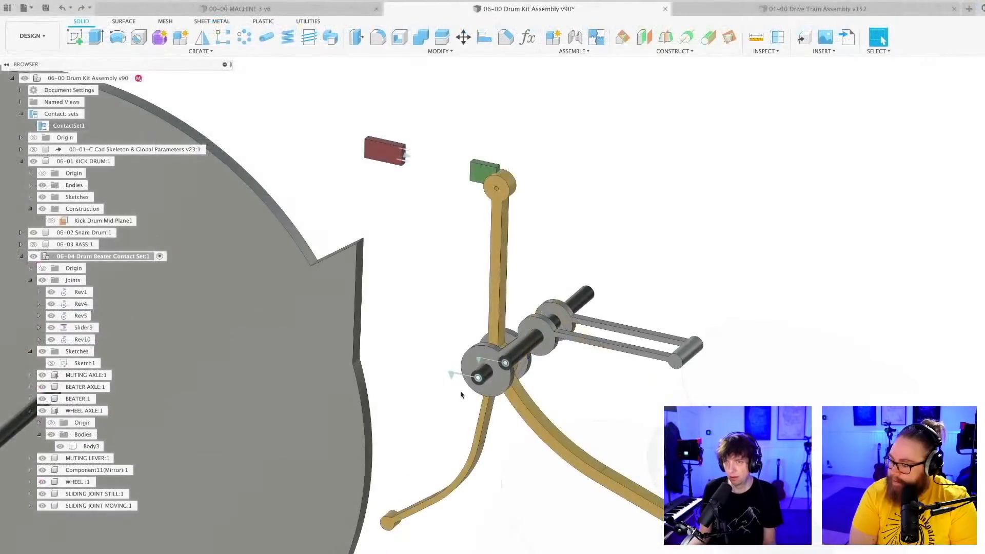
- Enable a rest position of 0.0 deg on the revolute joint at the beater axle's end and save the assembly
{"action": "scroll", "coordinate": [511, 308], "scroll_direction": "up", "scroll_amount": 3}
{"action": "left_click", "coordinate": [457, 371]}
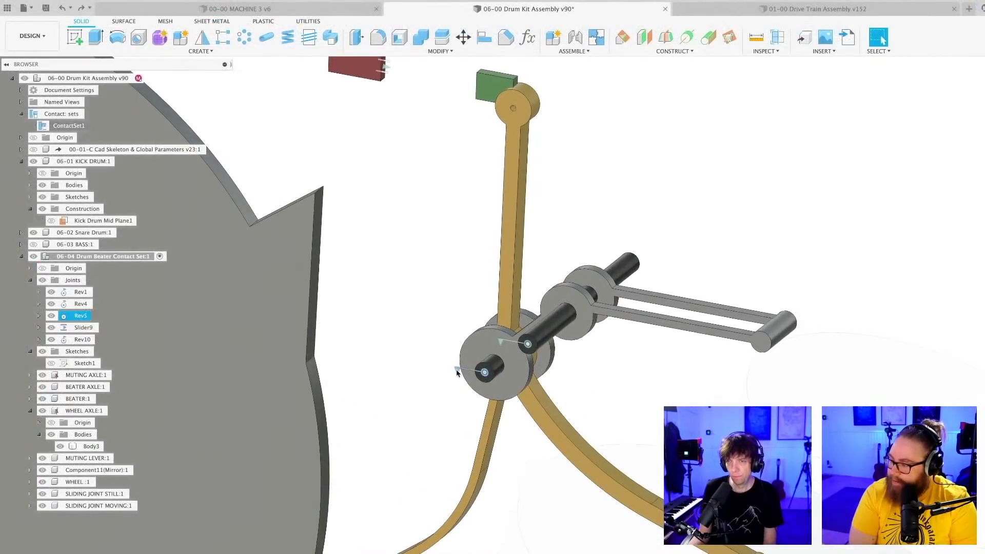
{"action": "left_click", "coordinate": [99, 292]}
{"action": "left_click_drag", "start_coordinate": [479, 533], "coordinate": [363, 359]}
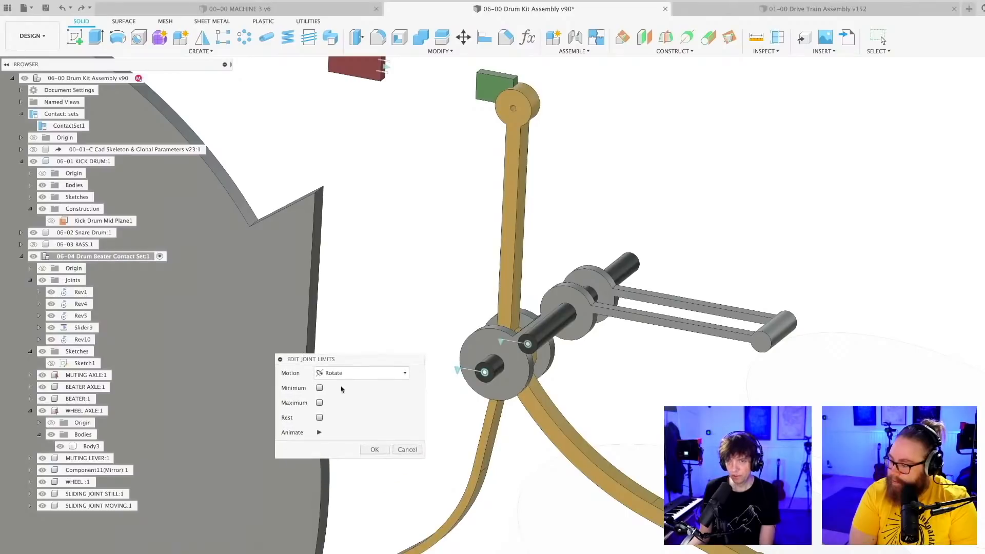
{"action": "left_click", "coordinate": [319, 417]}
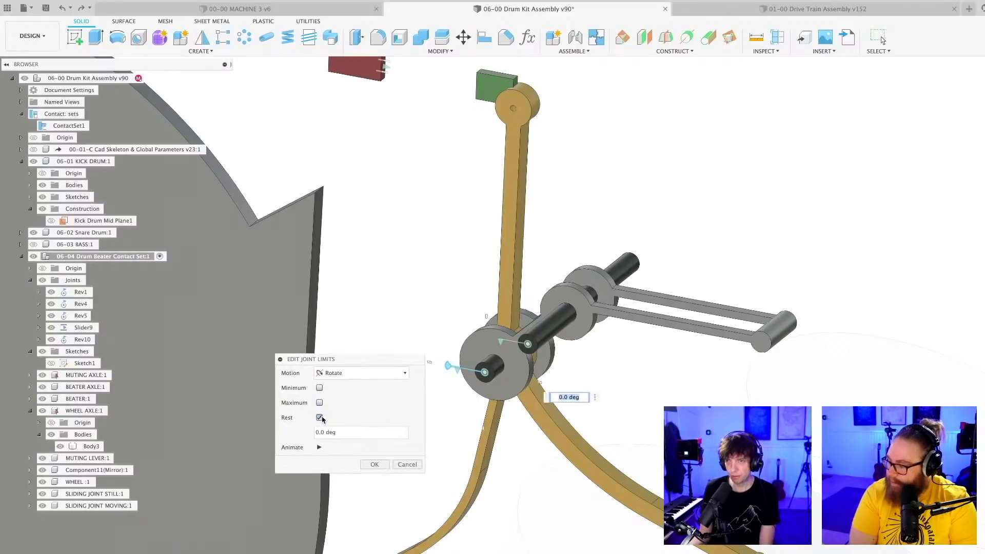
{"action": "left_click", "coordinate": [378, 464]}
{"action": "key", "text": "super+s"}
{"action": "key", "text": "Return"}
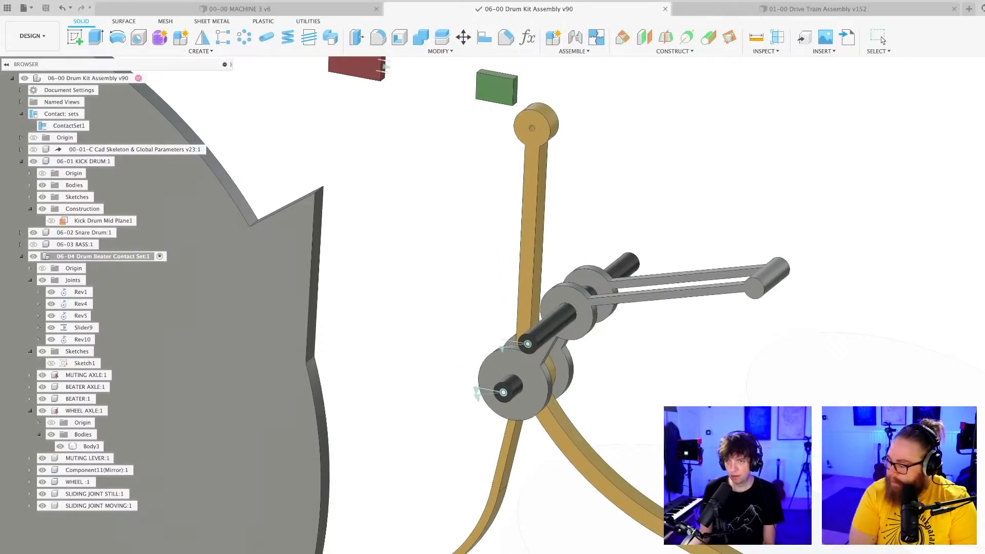
- Rotate the toothed wheel so its tooth sweeps past the beater's lower curved arm to test their contact
{"action": "scroll", "coordinate": [436, 443], "scroll_direction": "down", "scroll_amount": 2}
{"action": "middle_click_drag", "start_coordinate": [436, 443], "coordinate": [527, 372]}
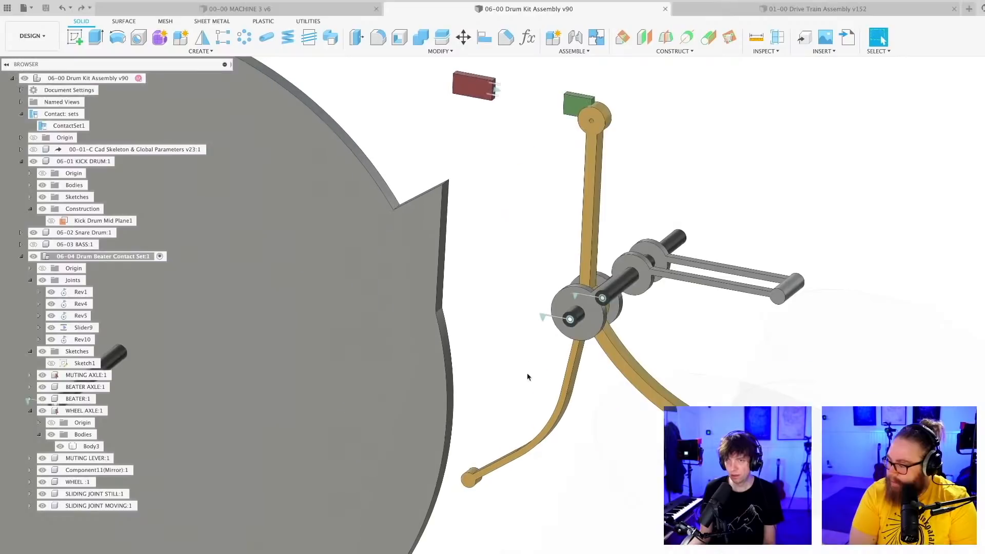
{"action": "scroll", "coordinate": [527, 372], "scroll_direction": "down", "scroll_amount": 2}
{"action": "left_click_drag", "start_coordinate": [442, 229], "coordinate": [436, 521]}
{"action": "left_click_drag", "start_coordinate": [282, 543], "coordinate": [381, 393]}
{"action": "left_click_drag", "start_coordinate": [146, 510], "coordinate": [401, 330]}
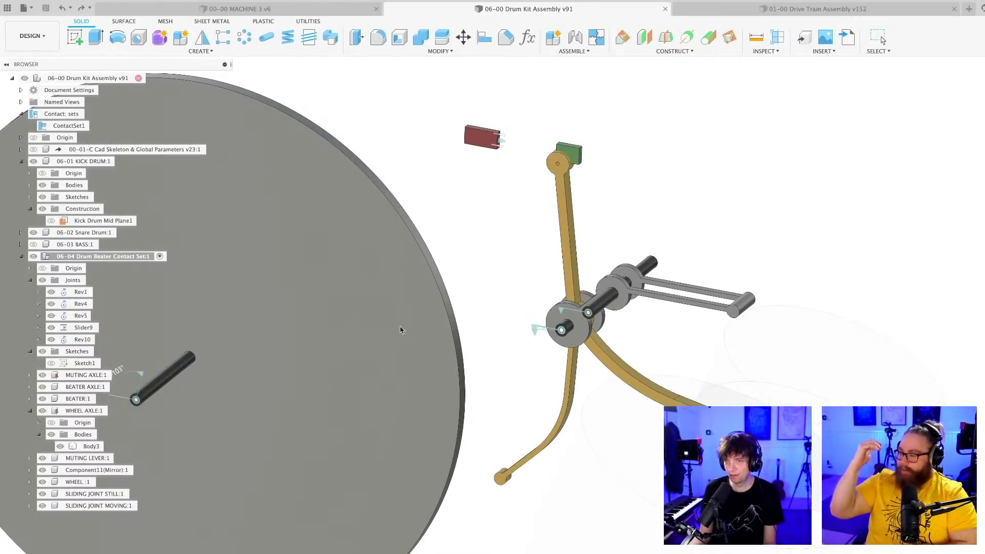
- Rotate the large wheel so its tooth passes the beater to test the mechanism, and undo the movement
{"action": "key", "text": "Escape"}
{"action": "scroll", "coordinate": [447, 384], "scroll_direction": "down", "scroll_amount": 5}
{"action": "middle_click_drag", "start_coordinate": [499, 404], "coordinate": [486, 314], "text": "shift"}
{"action": "scroll", "coordinate": [526, 390], "scroll_direction": "up", "scroll_amount": 3}
{"action": "scroll", "coordinate": [467, 290], "scroll_direction": "up", "scroll_amount": 3}
{"action": "mouse_move", "coordinate": [439, 219]}
{"action": "left_mouse_down"}
{"action": "mouse_move", "coordinate": [475, 293]}
{"action": "mouse_move", "coordinate": [484, 395]}
{"action": "mouse_move", "coordinate": [521, 517]}
{"action": "left_mouse_up"}
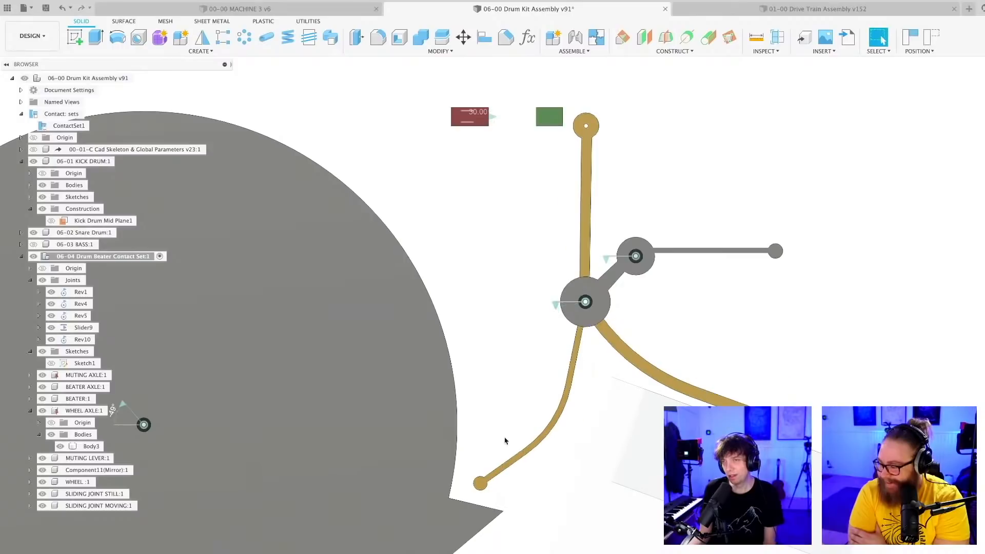
{"action": "key", "text": "ctrl+z"}
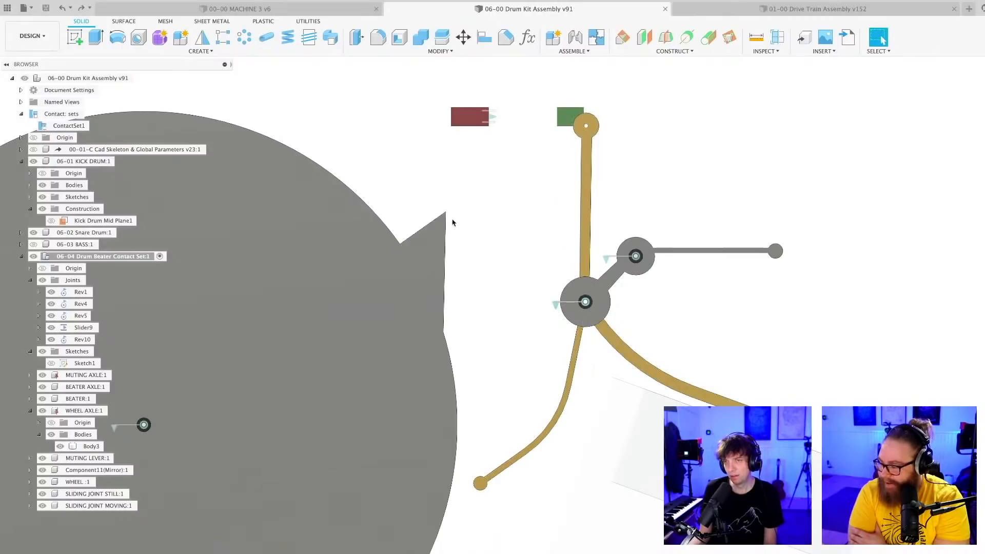
- Rotate the wheel's tooth past the beater again and try to swing the muting lever by its end
{"action": "left_click_drag", "start_coordinate": [427, 224], "coordinate": [464, 538]}
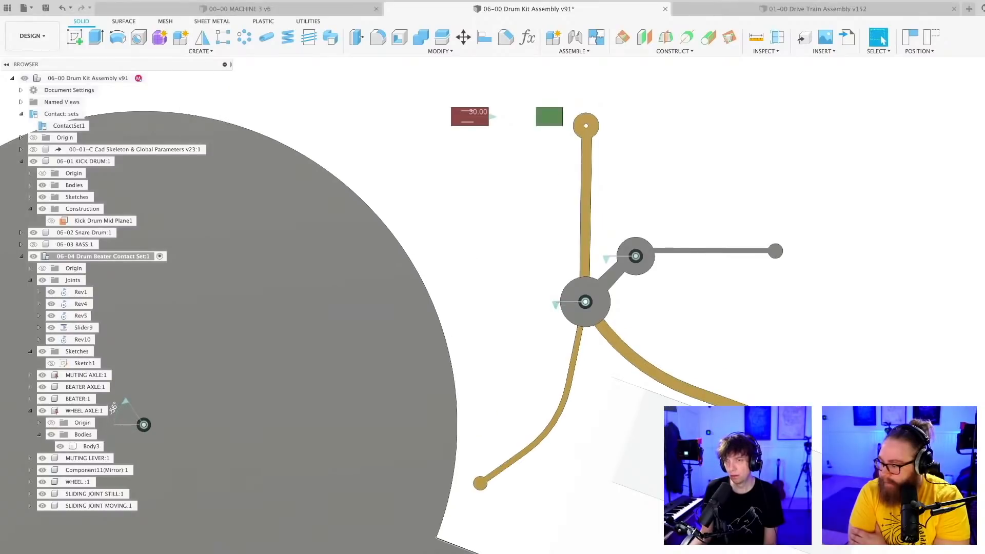
{"action": "left_click_drag", "start_coordinate": [13, 207], "coordinate": [454, 527]}
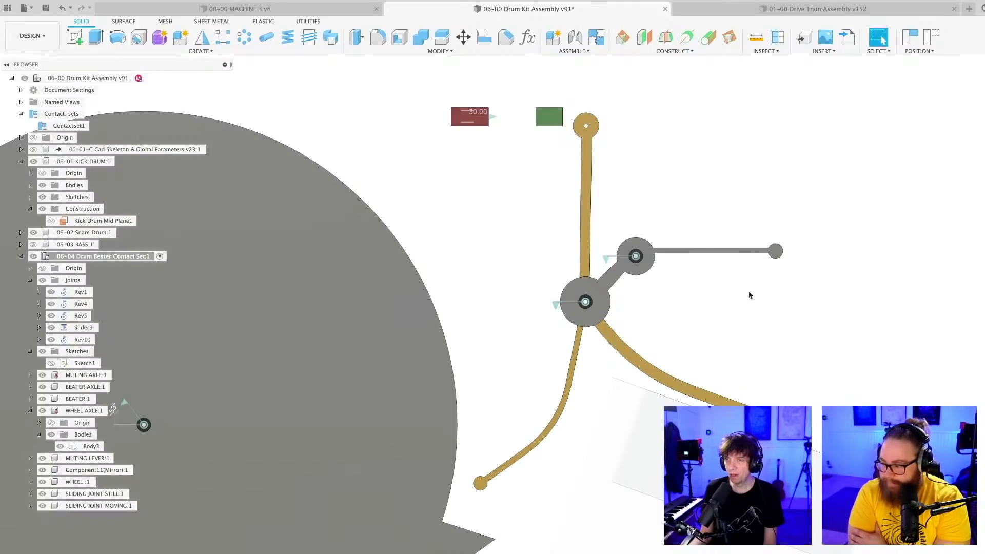
{"action": "middle_click_drag", "start_coordinate": [696, 296], "coordinate": [722, 297], "text": "shift"}
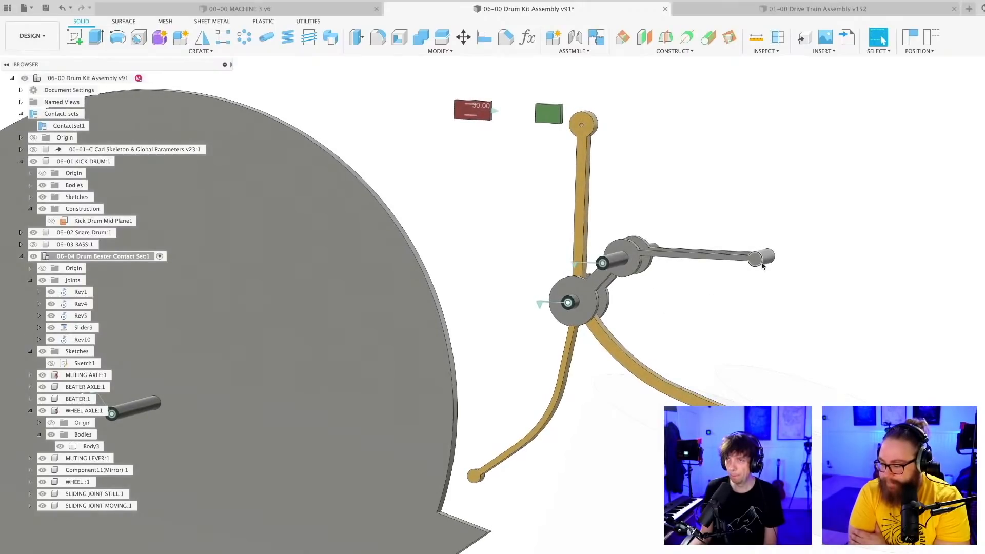
{"action": "left_click_drag", "start_coordinate": [761, 266], "coordinate": [710, 282]}
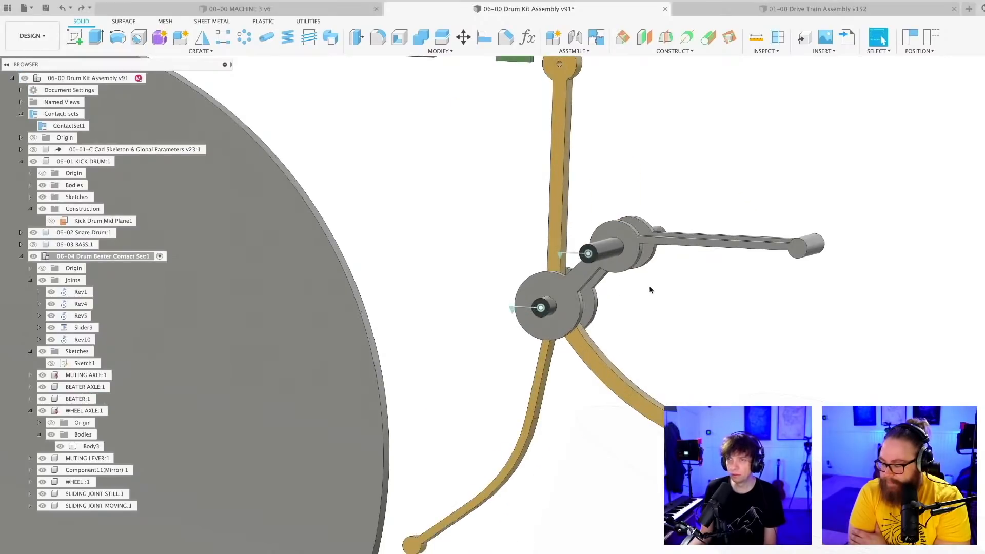
- Enable a rest position of 0.0 deg in the joint limits of the muting lever's revolute joint Rev4
{"action": "scroll", "coordinate": [595, 277], "scroll_direction": "up", "scroll_amount": 3}
{"action": "left_click", "coordinate": [585, 257]}
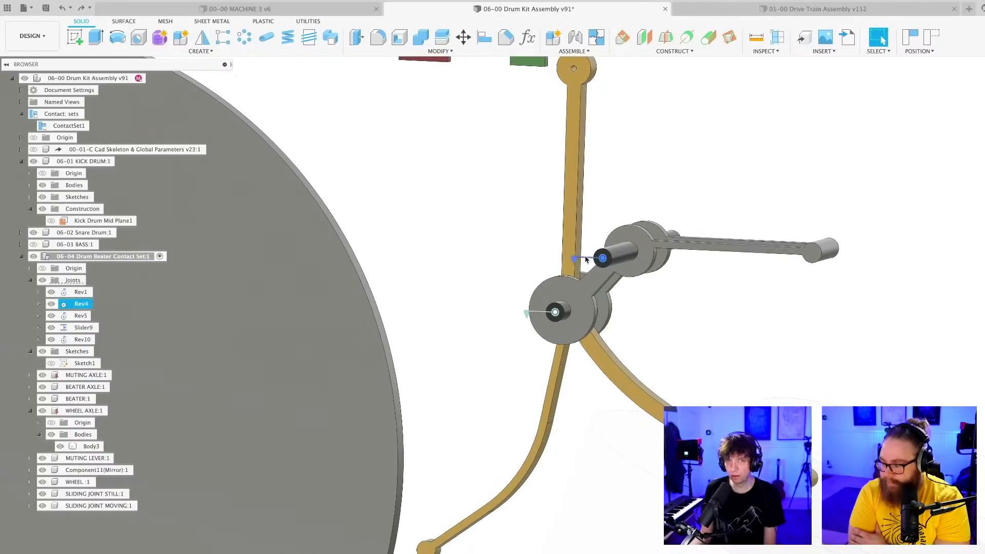
{"action": "right_click", "coordinate": [77, 306]}
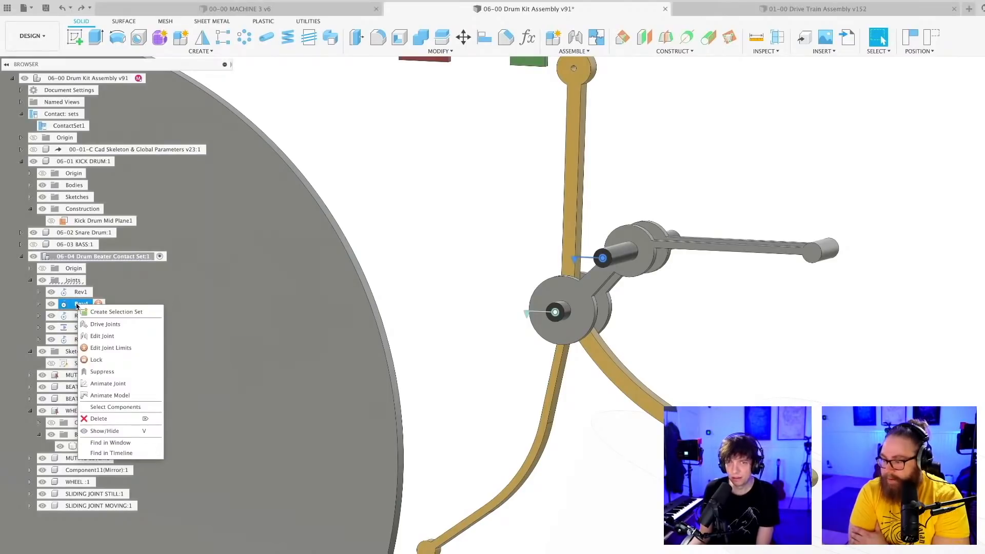
{"action": "left_click", "coordinate": [108, 348]}
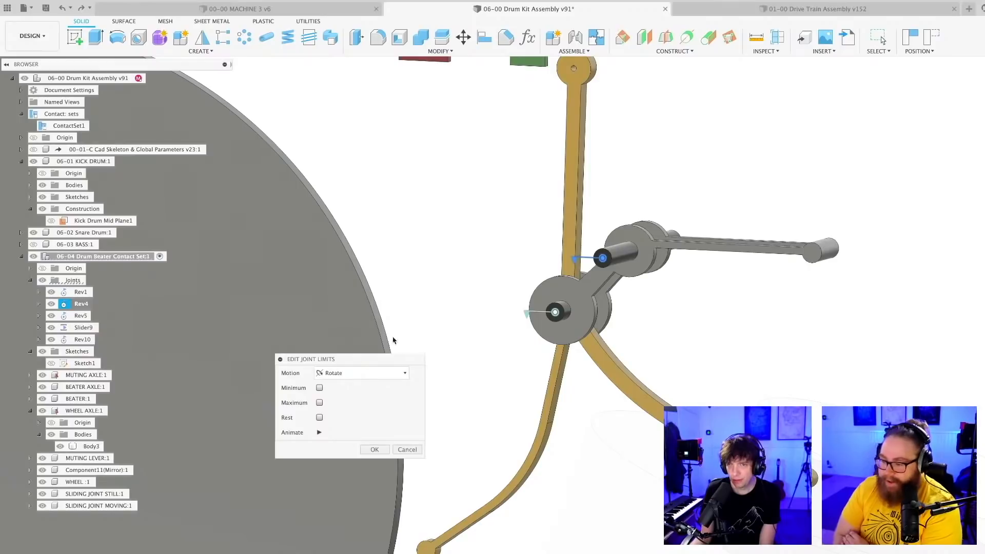
{"action": "left_click", "coordinate": [319, 417]}
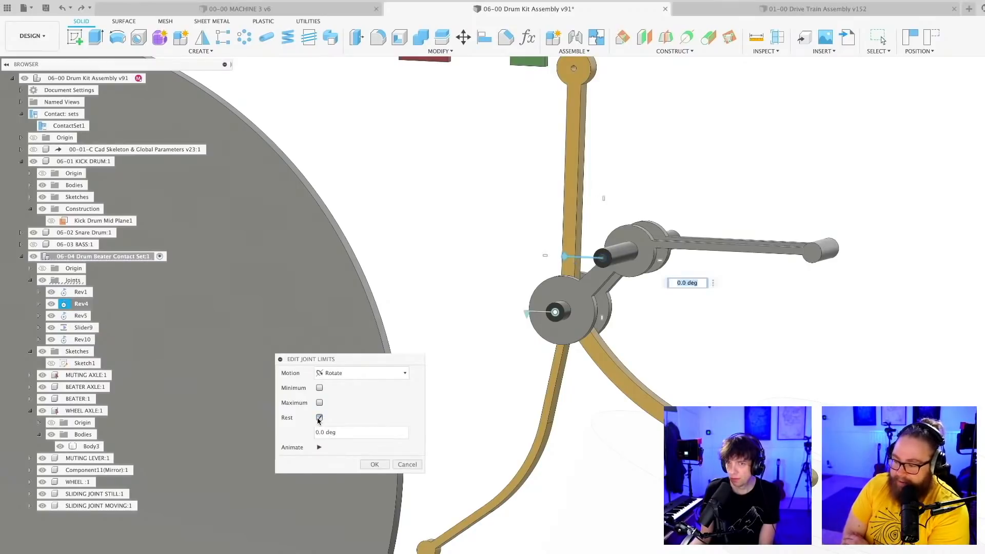
{"action": "left_click", "coordinate": [374, 464]}
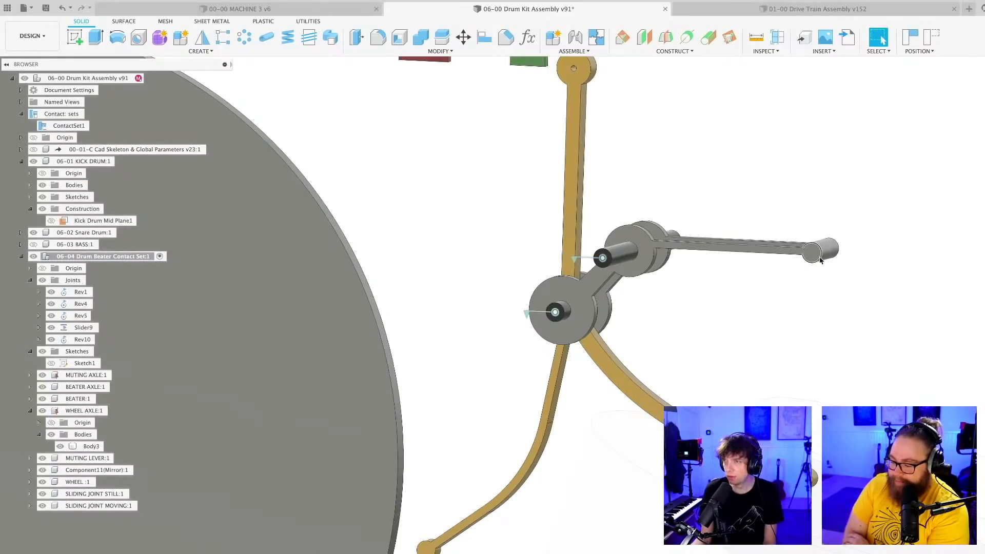
- Swing the muting lever repeatedly by its end to test how the Rev4 joint returns to its rest position
{"action": "left_click_drag", "start_coordinate": [820, 261], "coordinate": [807, 200]}
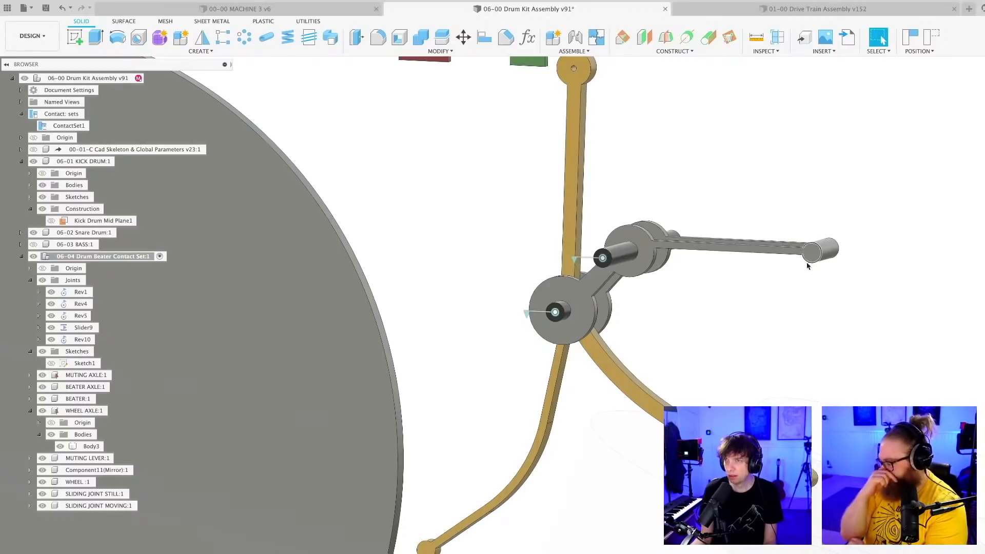
{"action": "left_click_drag", "start_coordinate": [817, 257], "coordinate": [778, 174]}
{"action": "scroll", "coordinate": [743, 276], "scroll_direction": "down", "scroll_amount": 2}
{"action": "scroll", "coordinate": [743, 276], "scroll_direction": "down", "scroll_amount": 1}
{"action": "middle_click_drag", "start_coordinate": [768, 284], "coordinate": [688, 293]}
{"action": "left_click_drag", "start_coordinate": [709, 267], "coordinate": [694, 204]}
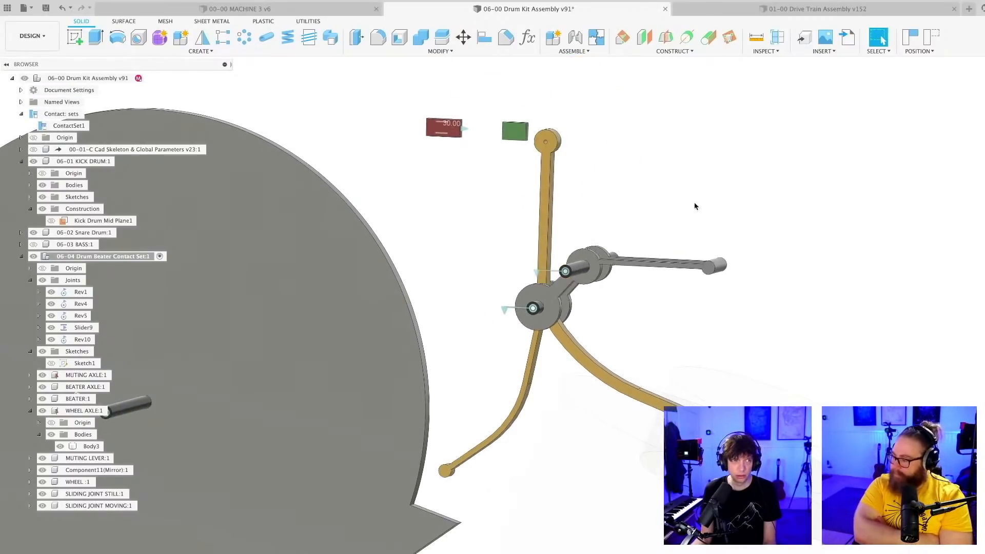
{"action": "middle_click_drag", "start_coordinate": [729, 297], "coordinate": [689, 290]}
{"action": "left_click_drag", "start_coordinate": [680, 289], "coordinate": [671, 241]}
{"action": "mouse_move", "coordinate": [683, 287]}
{"action": "left_mouse_down"}
{"action": "mouse_move", "coordinate": [672, 234]}
{"action": "mouse_move", "coordinate": [672, 283]}
{"action": "left_mouse_up"}
{"action": "scroll", "coordinate": [631, 334], "scroll_direction": "down", "scroll_amount": 3}
{"action": "middle_click_drag", "start_coordinate": [631, 337], "coordinate": [555, 319]}
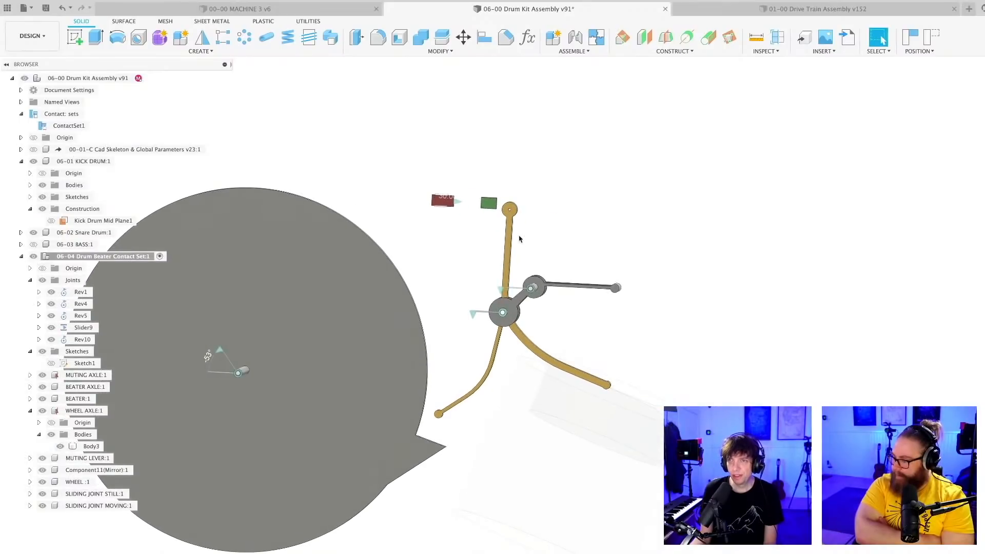
{"action": "scroll", "coordinate": [520, 240], "scroll_direction": "up", "scroll_amount": 2}
{"action": "left_click_drag", "start_coordinate": [683, 315], "coordinate": [662, 308]}
{"action": "scroll", "coordinate": [682, 359], "scroll_direction": "down", "scroll_amount": 2}
{"action": "middle_click_drag", "start_coordinate": [655, 366], "coordinate": [590, 345]}
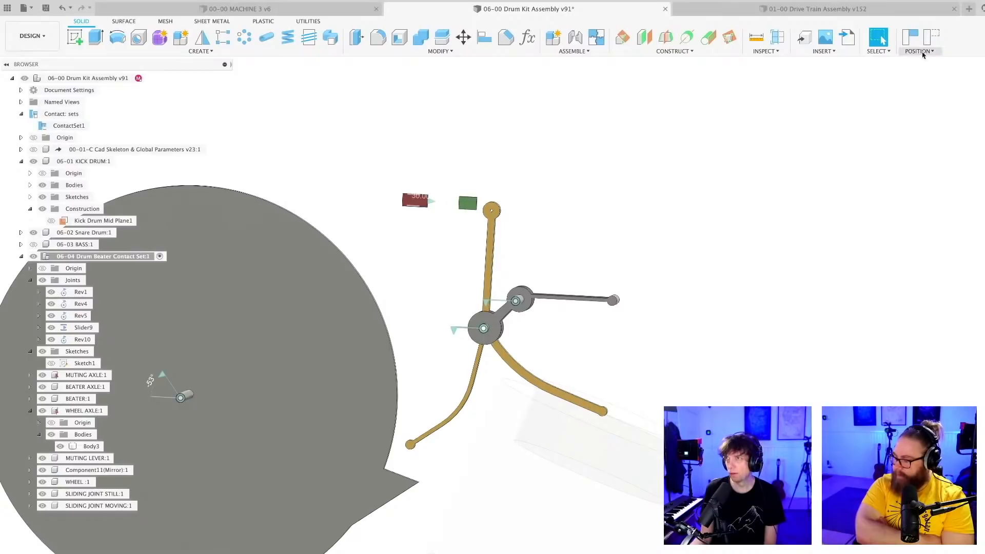
- Revert the moved components to their previous positions, nudge the muting lever's end, and save the assembly
{"action": "left_click", "coordinate": [912, 72]}
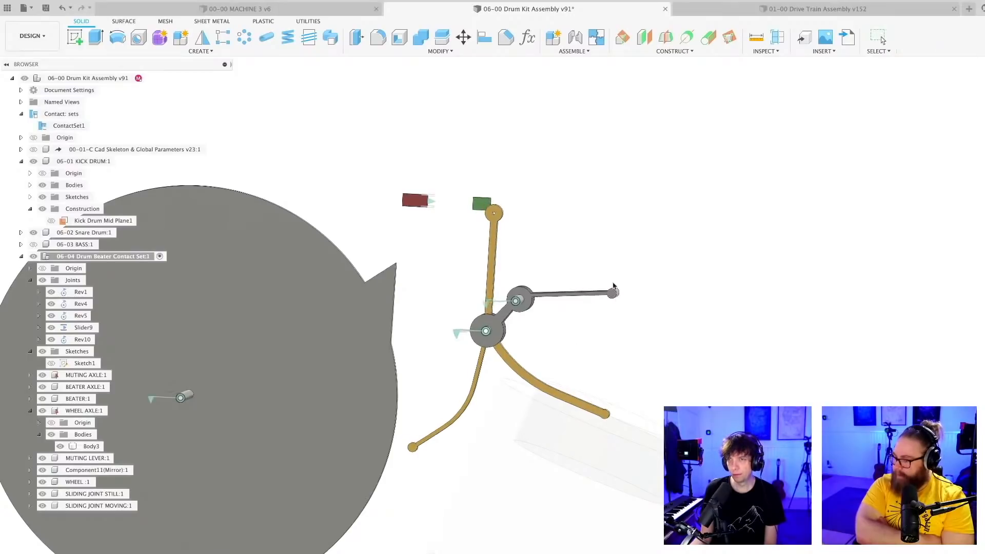
{"action": "left_click_drag", "start_coordinate": [614, 303], "coordinate": [614, 326]}
{"action": "key", "text": "super+s"}
{"action": "key", "text": "Return"}
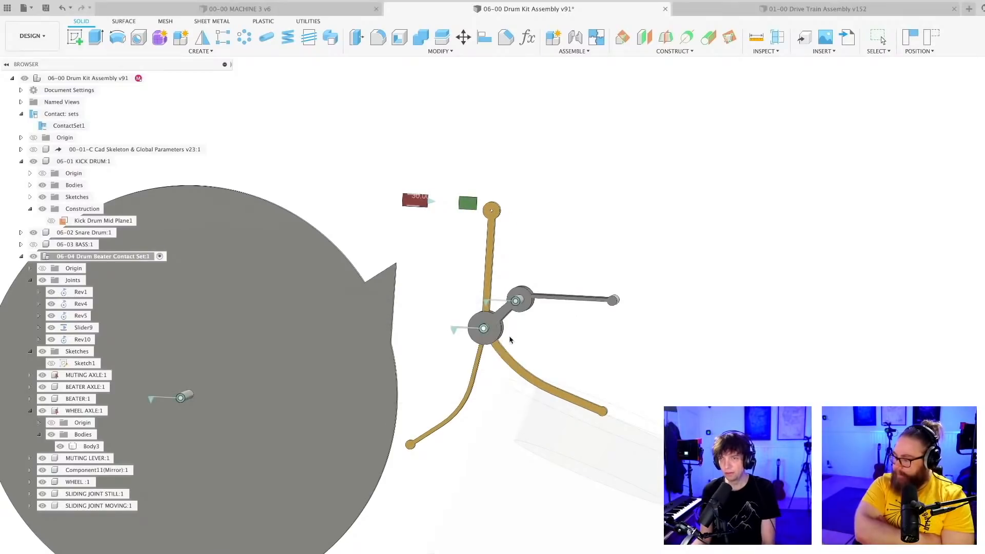
{"action": "scroll", "coordinate": [534, 336], "scroll_direction": "up", "scroll_amount": 1}
{"action": "scroll", "coordinate": [534, 336], "scroll_direction": "down", "scroll_amount": 2}
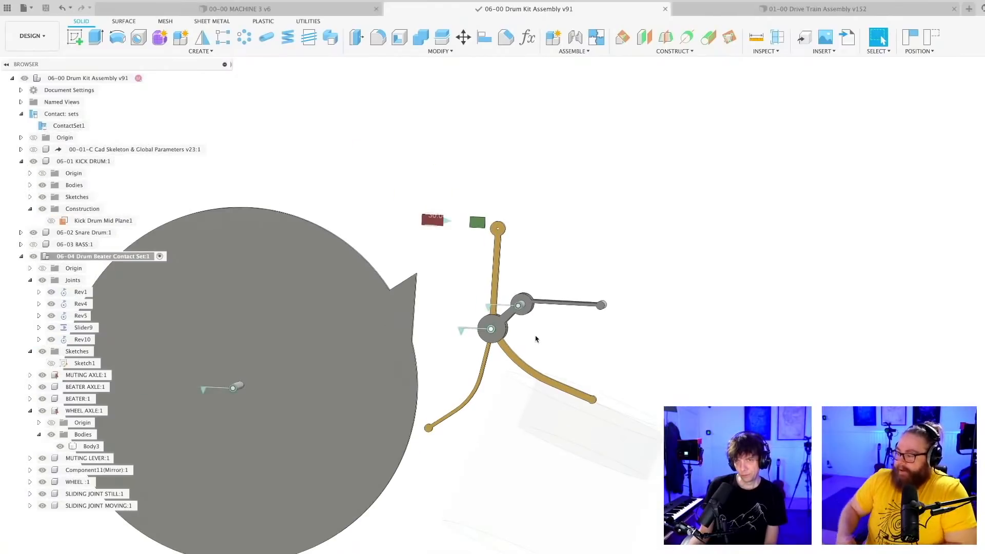
- Hide the SLIDING JOINT STILL and SLIDING JOINT MOVING components and save a new version of the assembly
{"action": "left_click", "coordinate": [42, 506]}
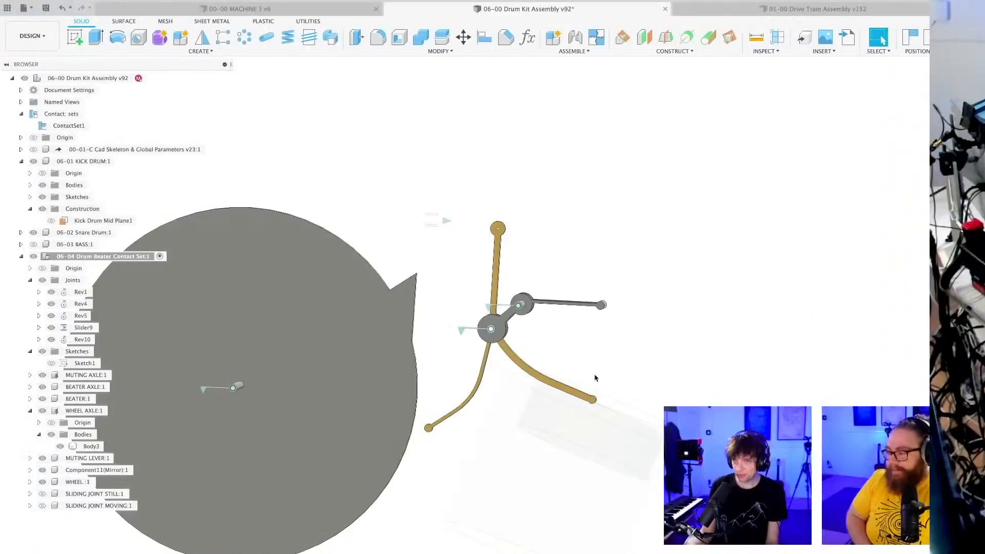
{"action": "key", "text": "super+s"}
{"action": "key", "text": "Return"}
{"action": "scroll", "coordinate": [588, 358], "scroll_direction": "up", "scroll_amount": 2}
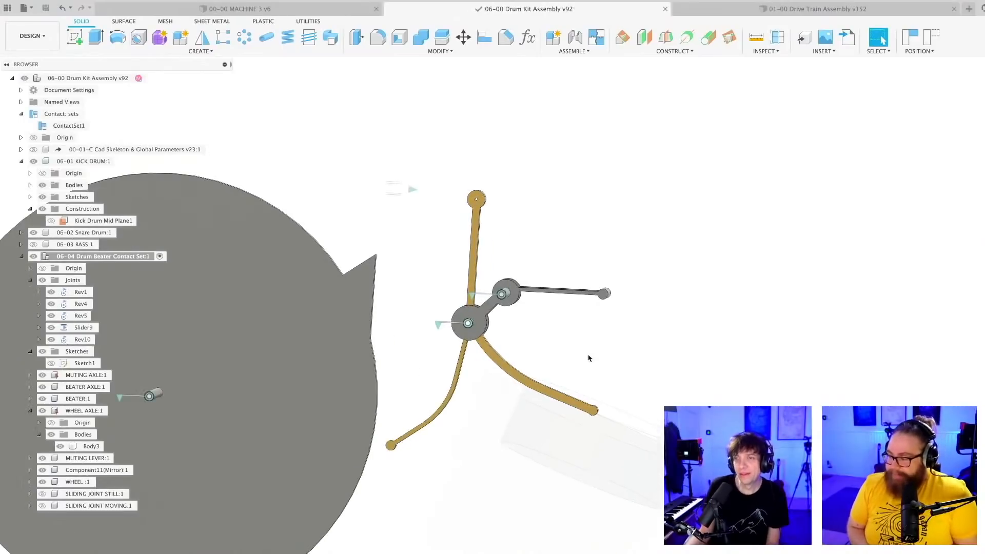
- Activate the MUTING LEVER component for editing and expand its contents in the component tree
{"action": "middle_click_drag", "start_coordinate": [563, 365], "coordinate": [483, 312], "text": "shift"}
{"action": "scroll", "coordinate": [471, 352], "scroll_direction": "up", "scroll_amount": 3}
{"action": "scroll", "coordinate": [467, 357], "scroll_direction": "up", "scroll_amount": 5}
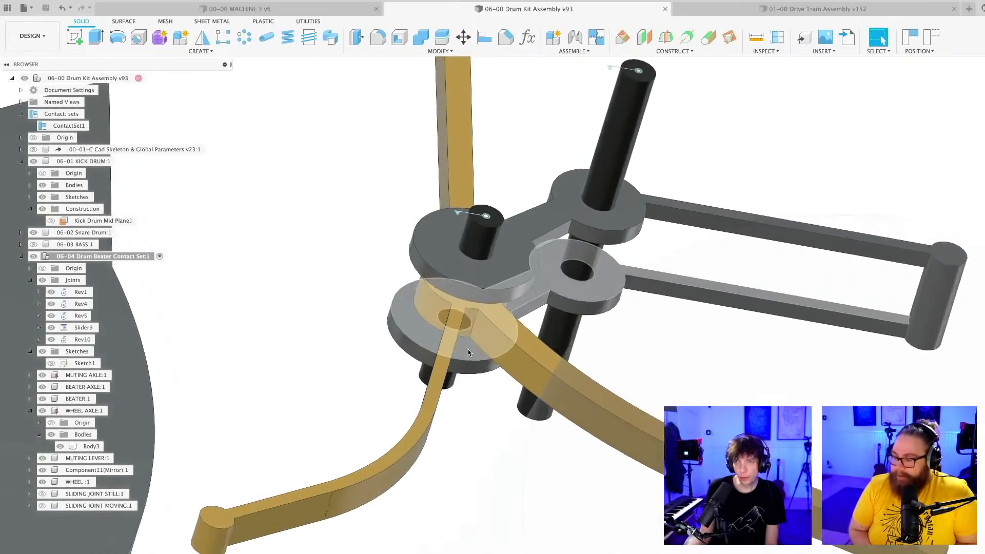
{"action": "scroll", "coordinate": [469, 358], "scroll_direction": "down", "scroll_amount": 8}
{"action": "mouse_move", "coordinate": [470, 470]}
{"action": "middle_mouse_down", "text": "shift"}
{"action": "mouse_move", "coordinate": [464, 459]}
{"action": "mouse_move", "coordinate": [462, 482]}
{"action": "middle_mouse_up", "text": "shift"}
{"action": "middle_click_drag", "start_coordinate": [466, 391], "coordinate": [436, 387], "text": "shift"}
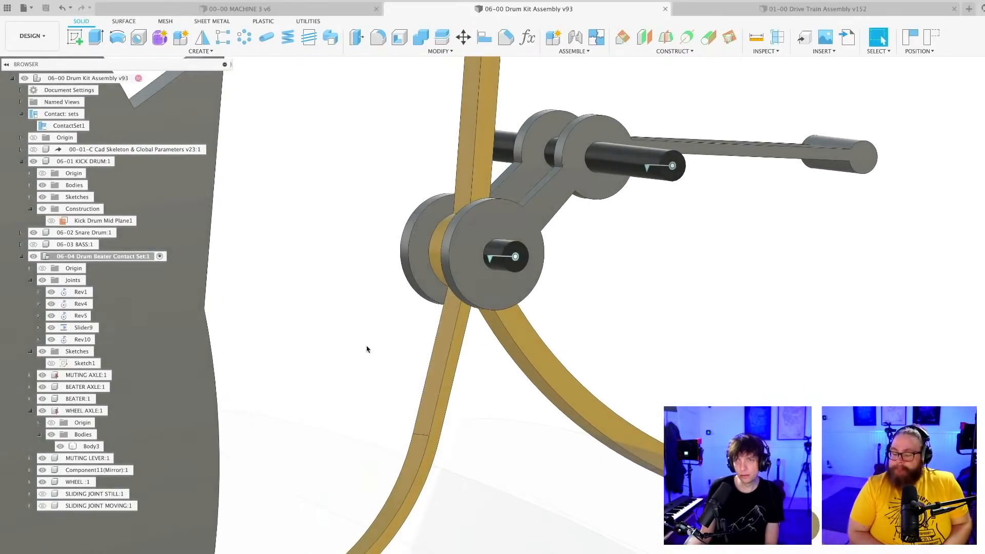
{"action": "double_click", "coordinate": [87, 458]}
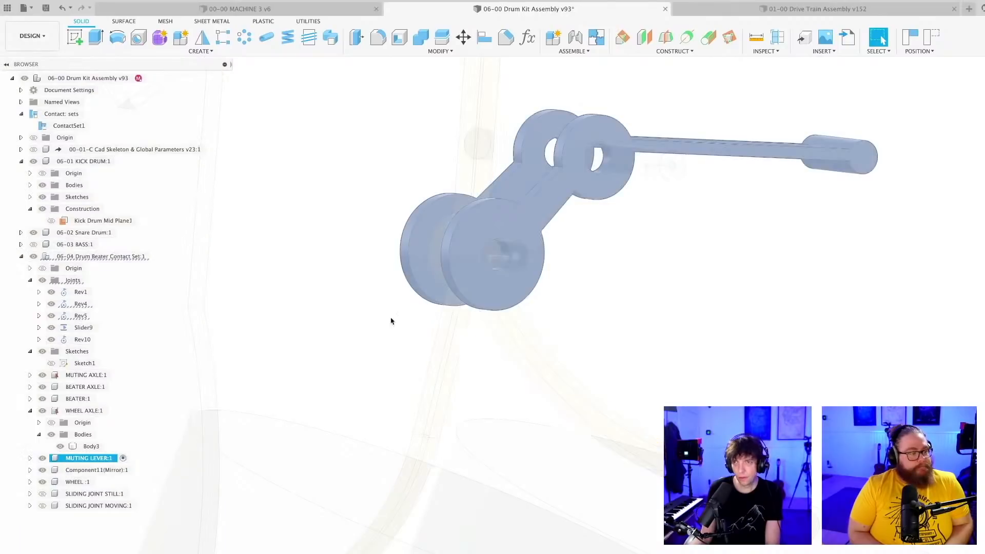
{"action": "left_click", "coordinate": [30, 458]}
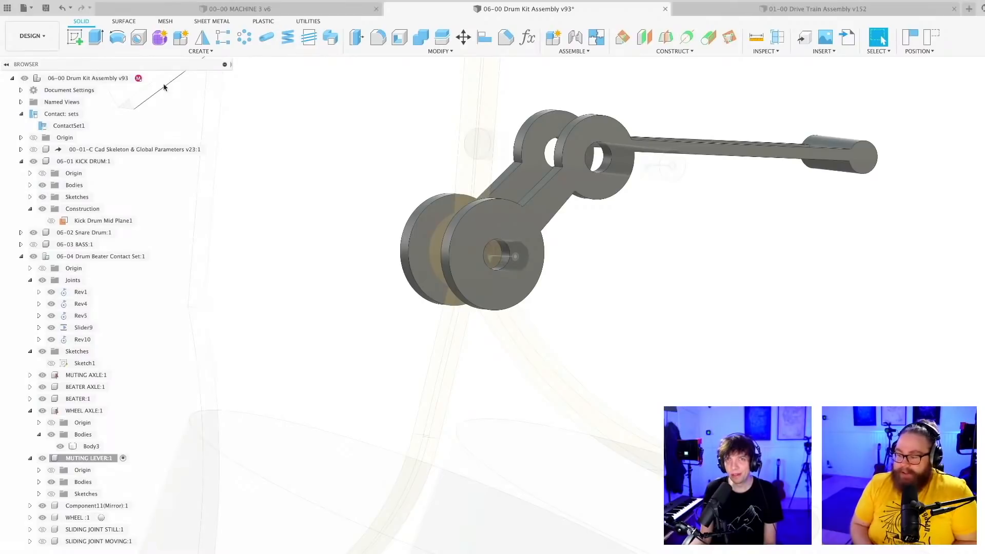
- Create a sketch on the inner face of the muting lever's rear plate, reverting the changed component positions
{"action": "left_click", "coordinate": [198, 52]}
{"action": "left_click", "coordinate": [94, 72]}
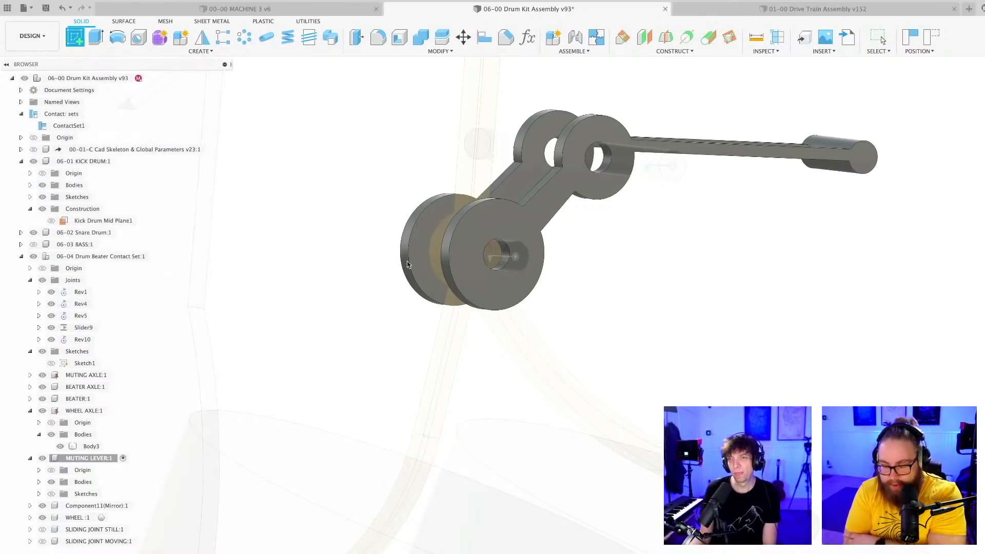
{"action": "left_click", "coordinate": [428, 281]}
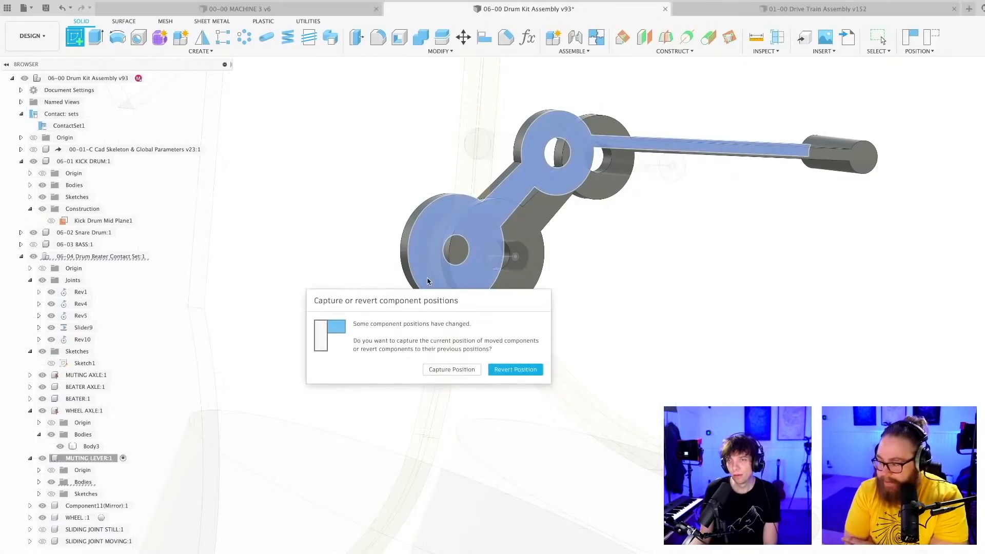
{"action": "left_click", "coordinate": [509, 371]}
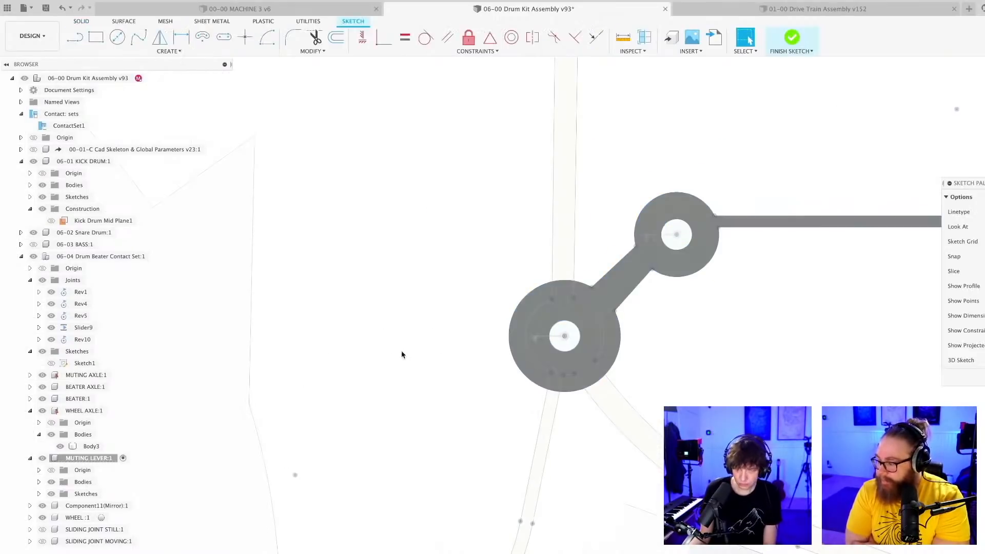
- Project the muting lever's sketched-on plate face, with its hole and arm outlines, into the sketch
{"action": "key", "text": "p"}
{"action": "mouse_move", "coordinate": [453, 398]}
{"action": "middle_mouse_down", "text": "shift"}
{"action": "mouse_move", "coordinate": [484, 395]}
{"action": "mouse_move", "coordinate": [490, 376]}
{"action": "middle_mouse_up", "text": "shift"}
{"action": "left_click", "coordinate": [490, 376]}
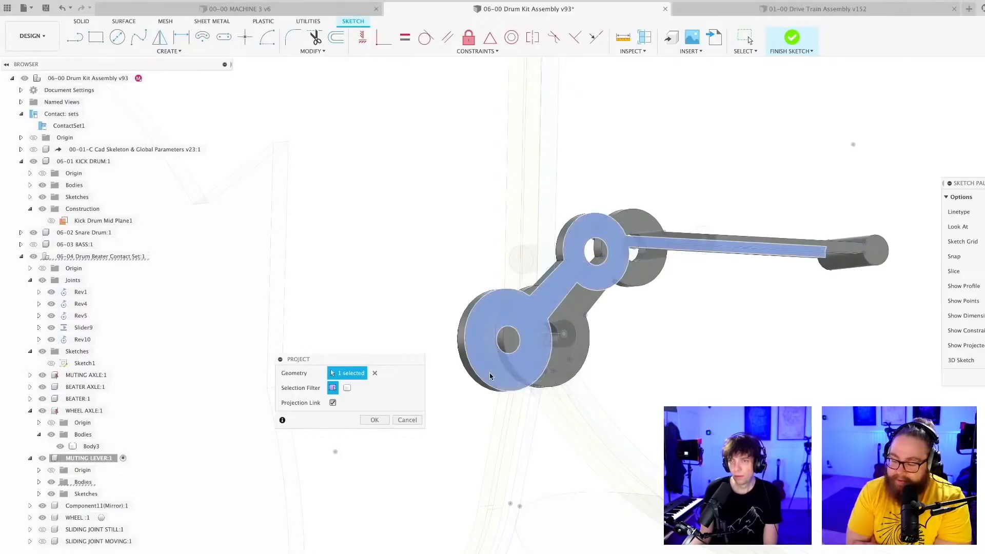
{"action": "key", "text": "Return"}
- Project the beater's face, with its hub and arm outlines, into the muting lever sketch
{"action": "key", "text": "p"}
{"action": "scroll", "coordinate": [518, 410], "scroll_direction": "up", "scroll_amount": 6}
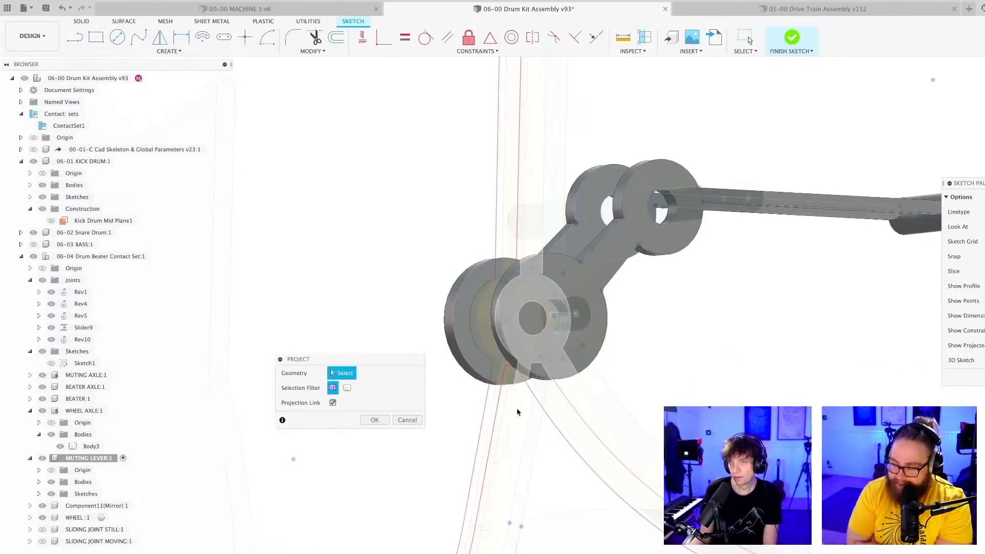
{"action": "scroll", "coordinate": [523, 381], "scroll_direction": "down", "scroll_amount": 5}
{"action": "middle_click_drag", "start_coordinate": [507, 374], "coordinate": [566, 399], "text": "shift"}
{"action": "scroll", "coordinate": [523, 405], "scroll_direction": "up", "scroll_amount": 3}
{"action": "middle_click_drag", "start_coordinate": [600, 404], "coordinate": [481, 407], "text": "shift"}
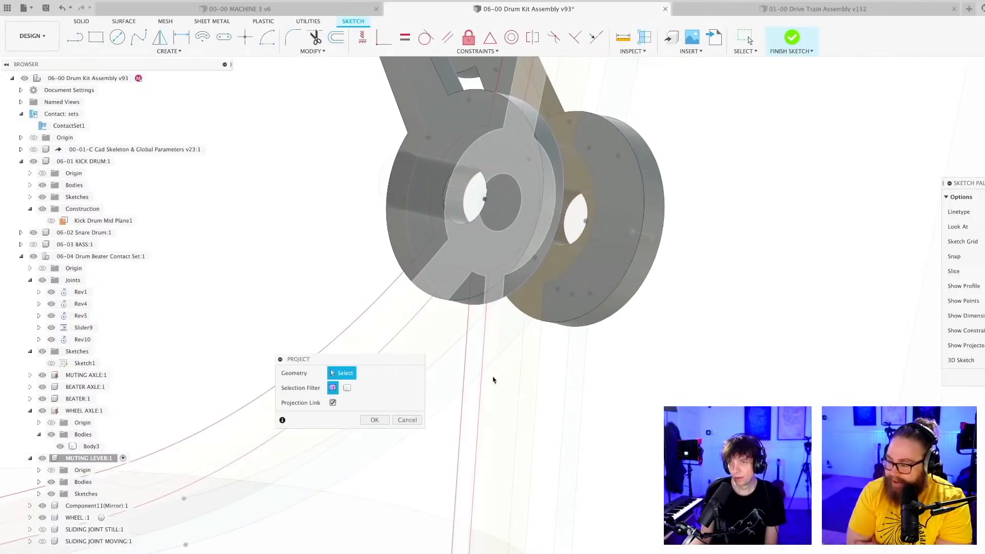
{"action": "middle_click_drag", "start_coordinate": [488, 415], "coordinate": [408, 417], "text": "shift"}
{"action": "scroll", "coordinate": [536, 418], "scroll_direction": "up", "scroll_amount": 5}
{"action": "middle_click_drag", "start_coordinate": [502, 441], "coordinate": [530, 409], "text": "shift"}
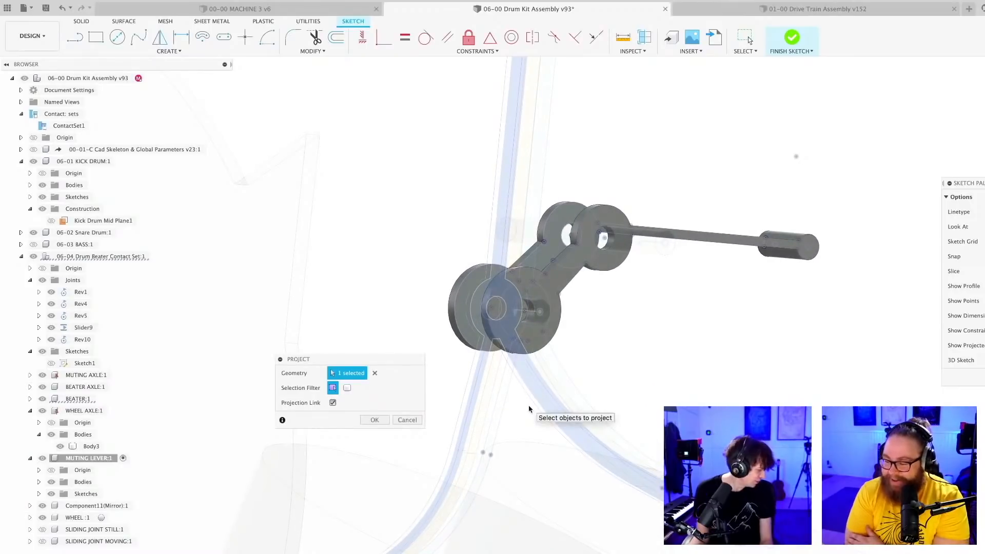
{"action": "scroll", "coordinate": [528, 409], "scroll_direction": "up", "scroll_amount": 5}
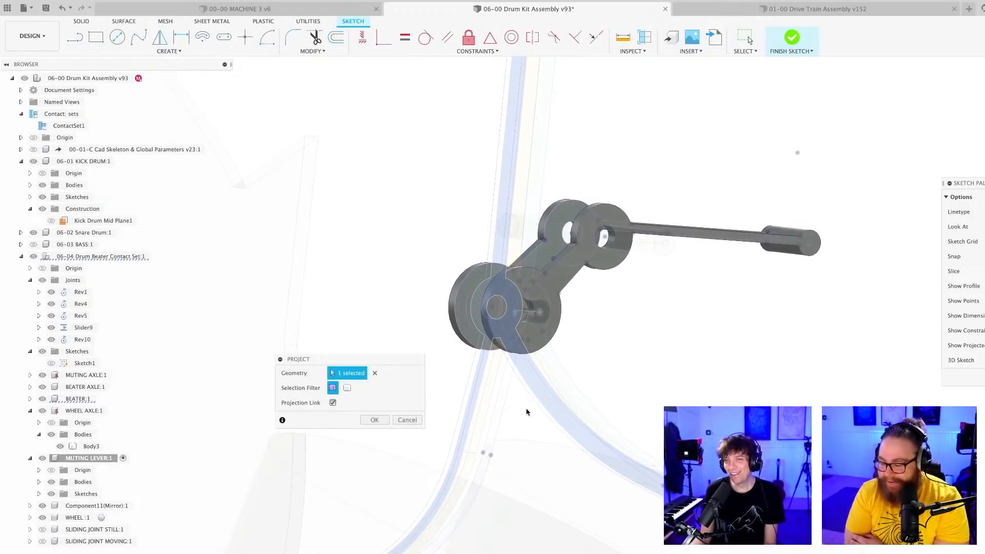
{"action": "middle_click_drag", "start_coordinate": [518, 411], "coordinate": [497, 440]}
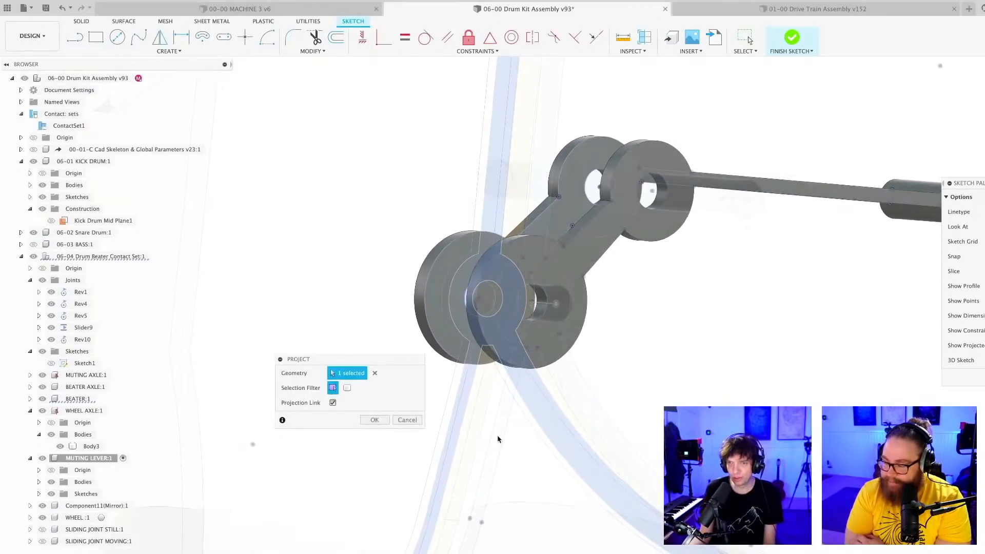
{"action": "scroll", "coordinate": [381, 347], "scroll_direction": "up", "scroll_amount": 2}
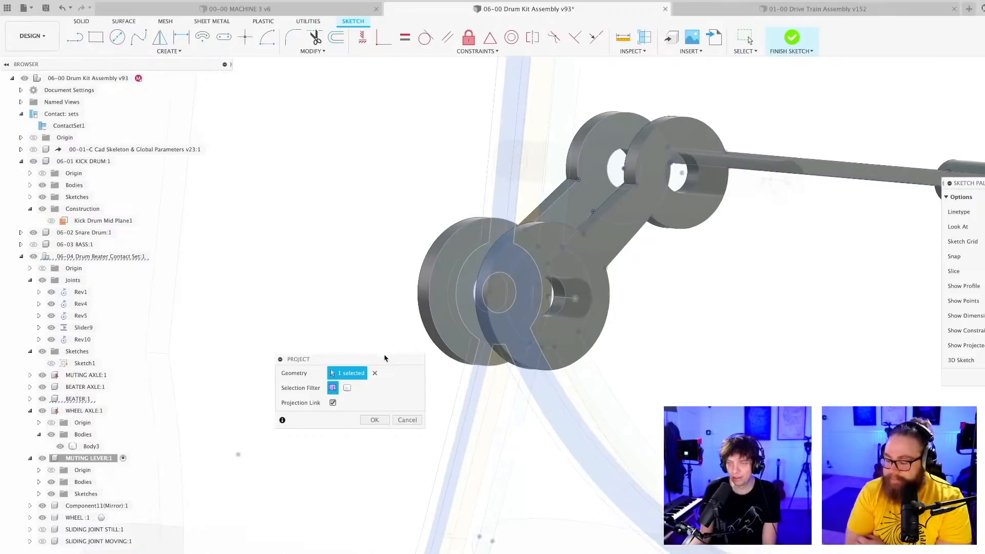
{"action": "scroll", "coordinate": [446, 381], "scroll_direction": "up", "scroll_amount": 2}
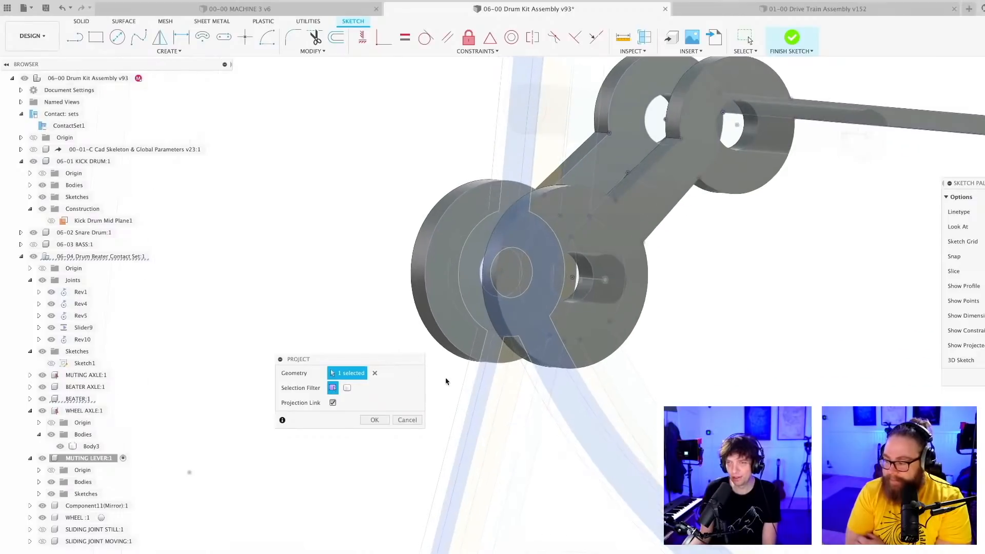
{"action": "left_click", "coordinate": [375, 420]}
- Draw a line across the rear plate's lower rim, from the projected beater hub circle to the plate's outer edge
{"action": "middle_click_drag", "start_coordinate": [395, 417], "coordinate": [387, 398], "text": "shift"}
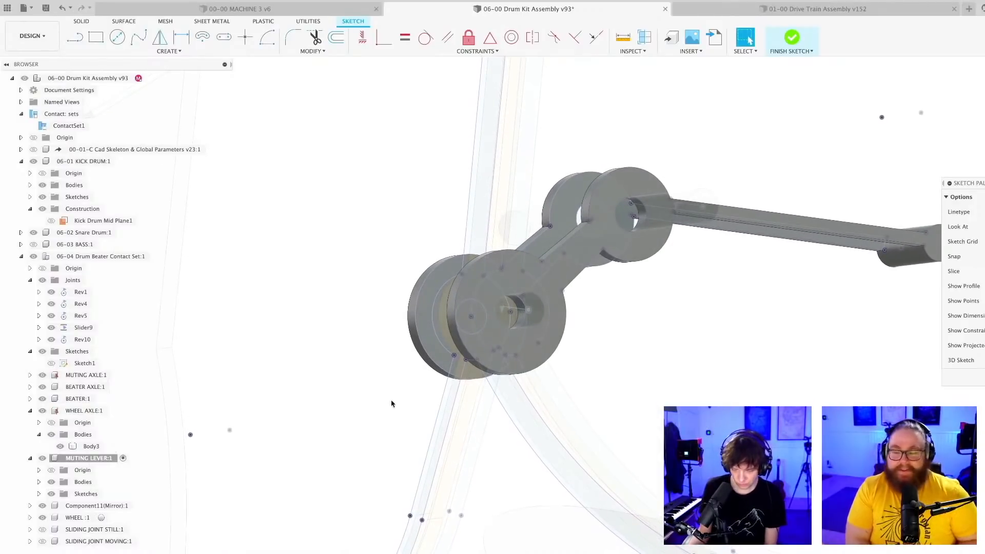
{"action": "scroll", "coordinate": [446, 377], "scroll_direction": "up", "scroll_amount": 2}
{"action": "key", "text": "l"}
{"action": "scroll", "coordinate": [426, 359], "scroll_direction": "up", "scroll_amount": 2}
{"action": "left_click", "coordinate": [440, 317]}
{"action": "left_click", "coordinate": [413, 342]}
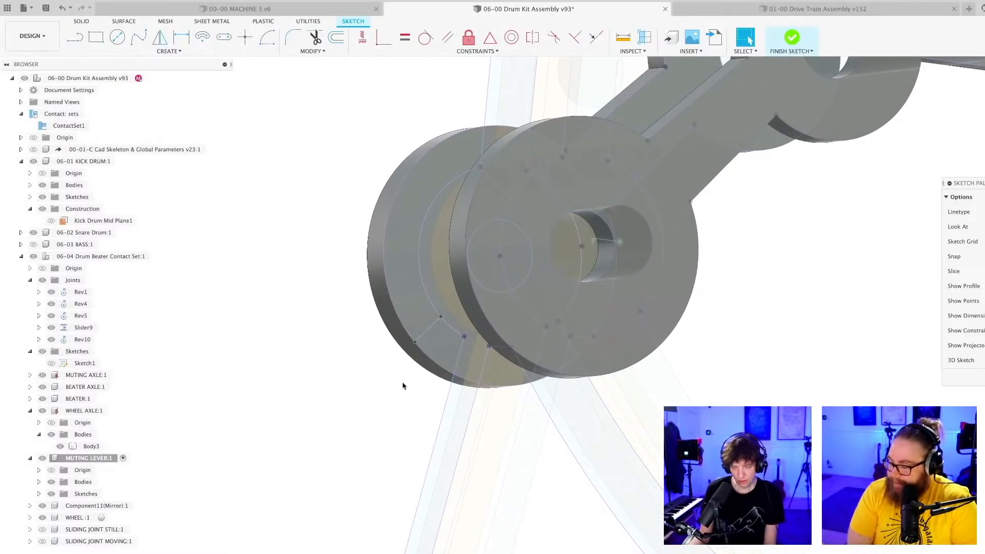
- Extrude the wedge profile at the plate's lower rim 44.593 mm towards the front plate, using the Join operation
{"action": "key", "text": "e"}
{"action": "left_click", "coordinate": [405, 469]}
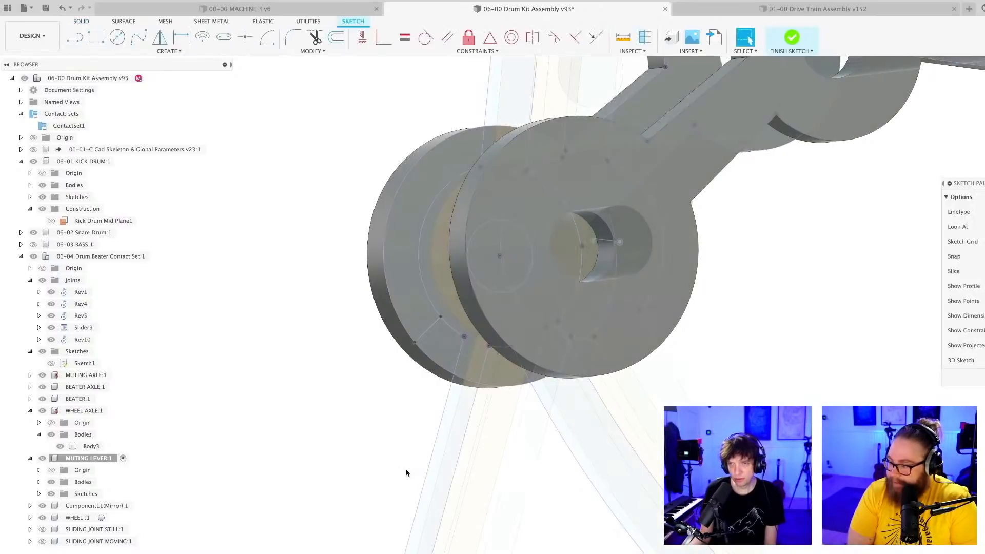
{"action": "mouse_move", "coordinate": [390, 405]}
{"action": "middle_mouse_down", "text": "shift"}
{"action": "mouse_move", "coordinate": [398, 422]}
{"action": "mouse_move", "coordinate": [432, 395]}
{"action": "middle_mouse_up", "text": "shift"}
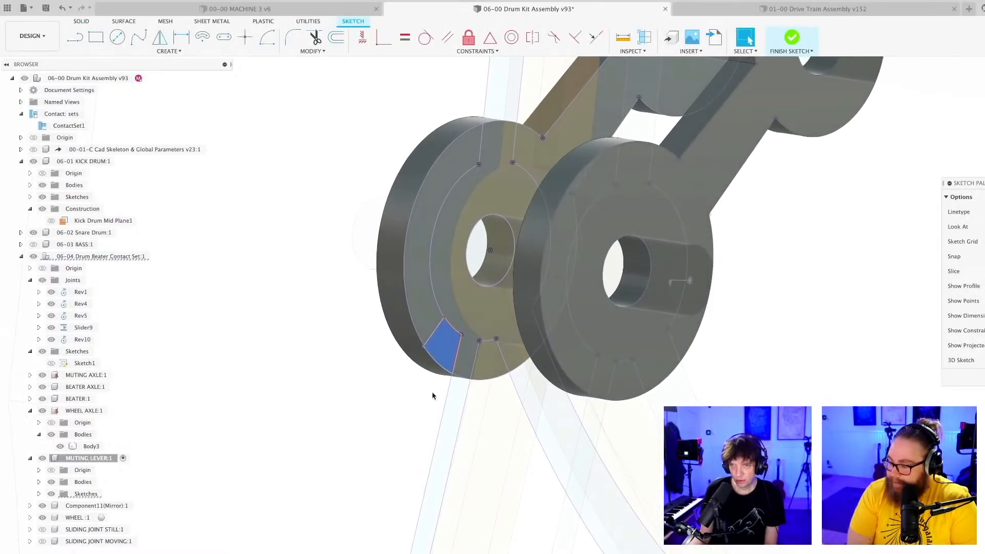
{"action": "key", "text": "e"}
{"action": "left_click_drag", "start_coordinate": [464, 351], "coordinate": [572, 364]}
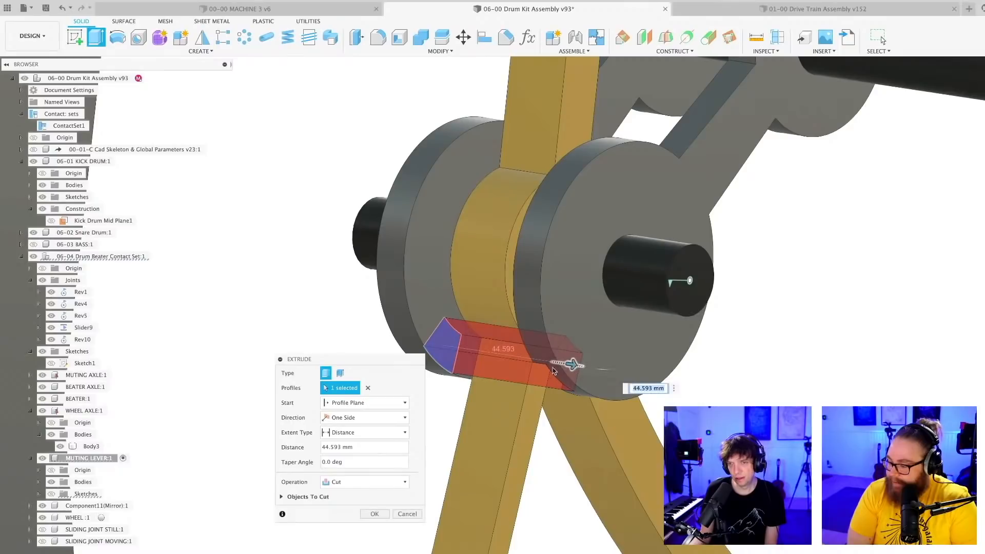
{"action": "left_click", "coordinate": [338, 484]}
{"action": "left_click", "coordinate": [339, 480]}
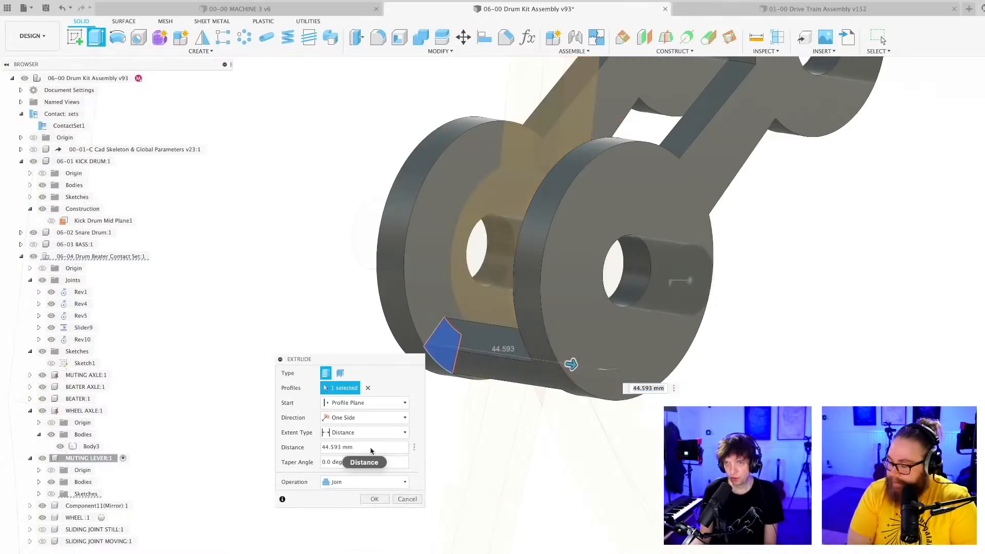
{"action": "left_click", "coordinate": [375, 499]}
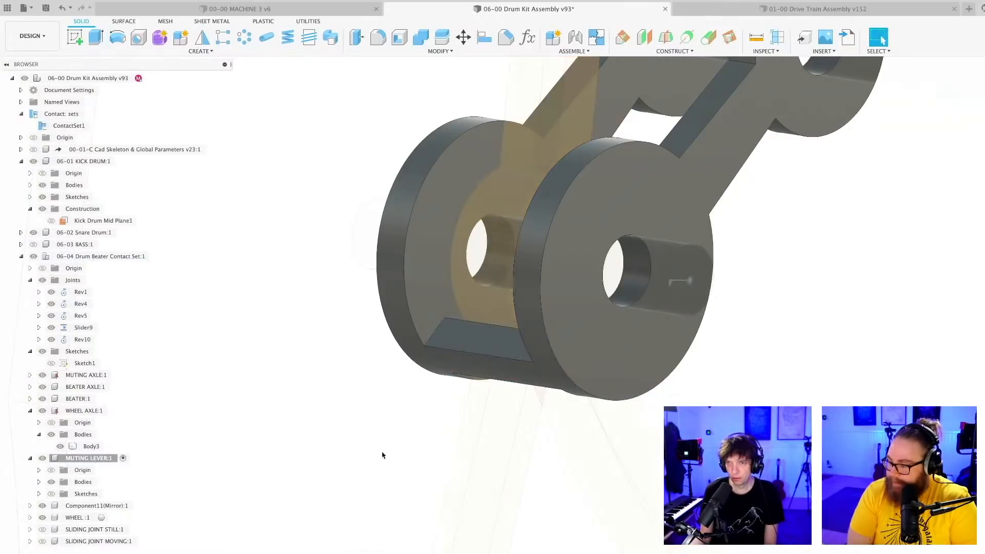
- Reactivate the top-level drum kit assembly and save a new version
{"action": "scroll", "coordinate": [382, 456], "scroll_direction": "down", "scroll_amount": 5}
{"action": "middle_click_drag", "start_coordinate": [368, 472], "coordinate": [596, 331], "text": "shift"}
{"action": "scroll", "coordinate": [435, 370], "scroll_direction": "up", "scroll_amount": 3}
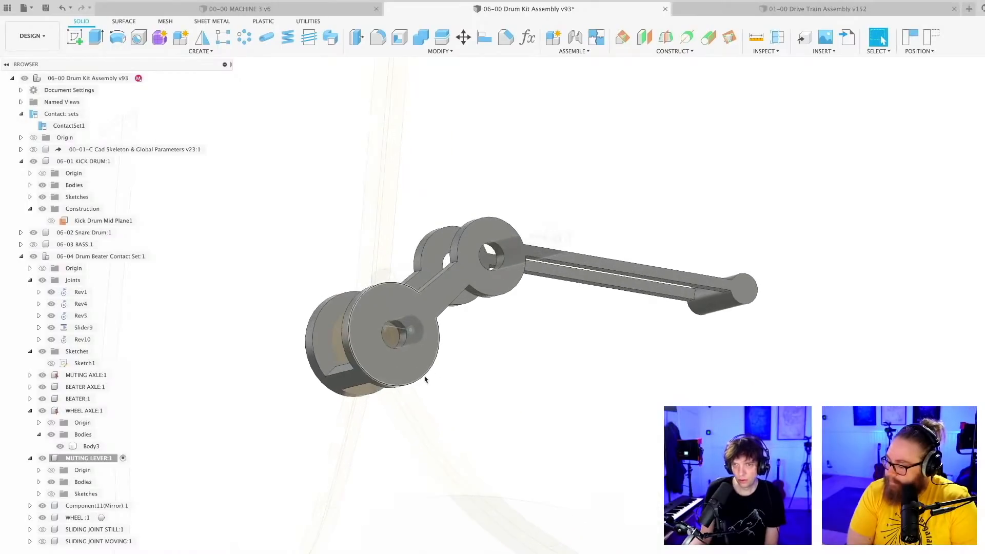
{"action": "double_click", "coordinate": [93, 81]}
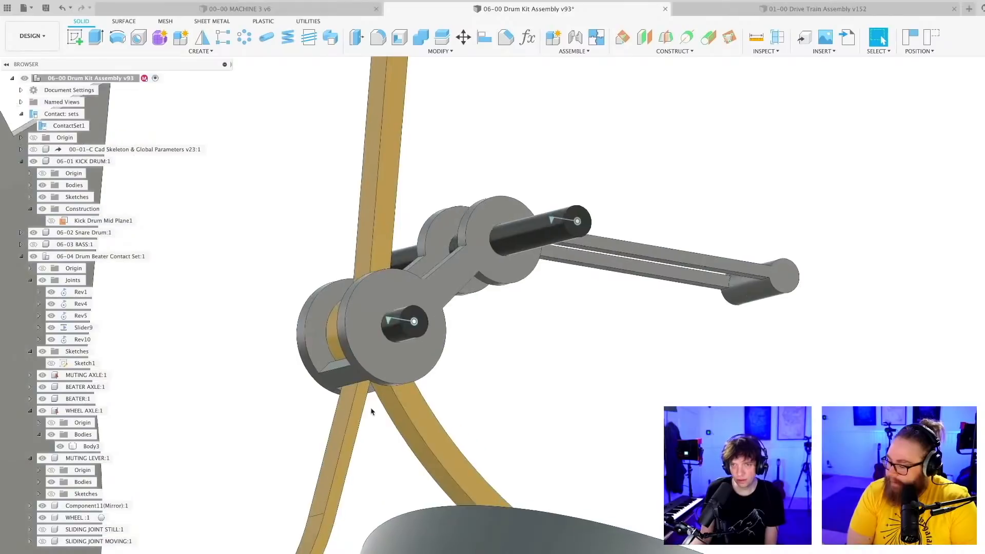
{"action": "scroll", "coordinate": [371, 410], "scroll_direction": "up", "scroll_amount": 4}
{"action": "scroll", "coordinate": [411, 521], "scroll_direction": "down", "scroll_amount": 3}
{"action": "left_click_drag", "start_coordinate": [969, 265], "coordinate": [976, 242]}
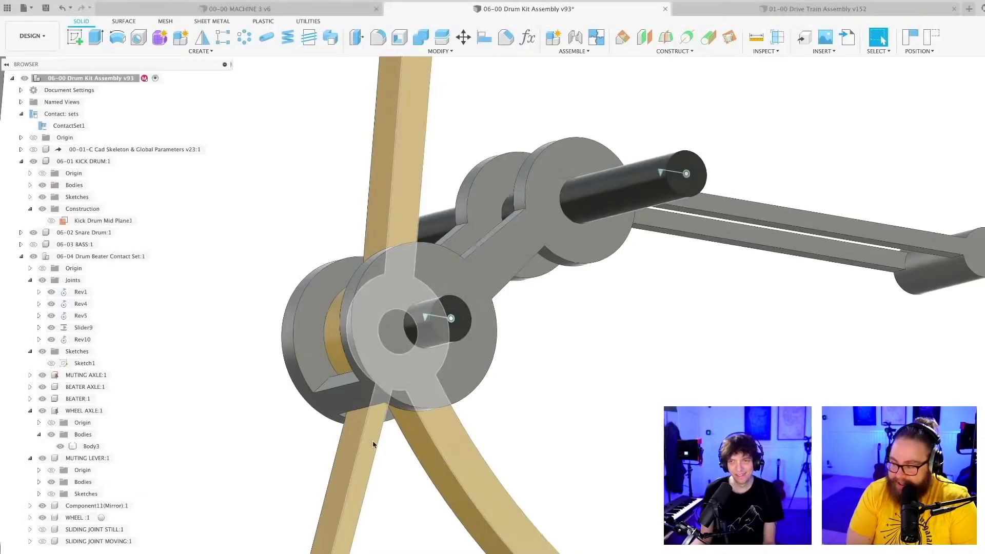
{"action": "scroll", "coordinate": [373, 444], "scroll_direction": "down", "scroll_amount": 5}
{"action": "middle_click_drag", "start_coordinate": [373, 444], "coordinate": [582, 321], "text": "shift"}
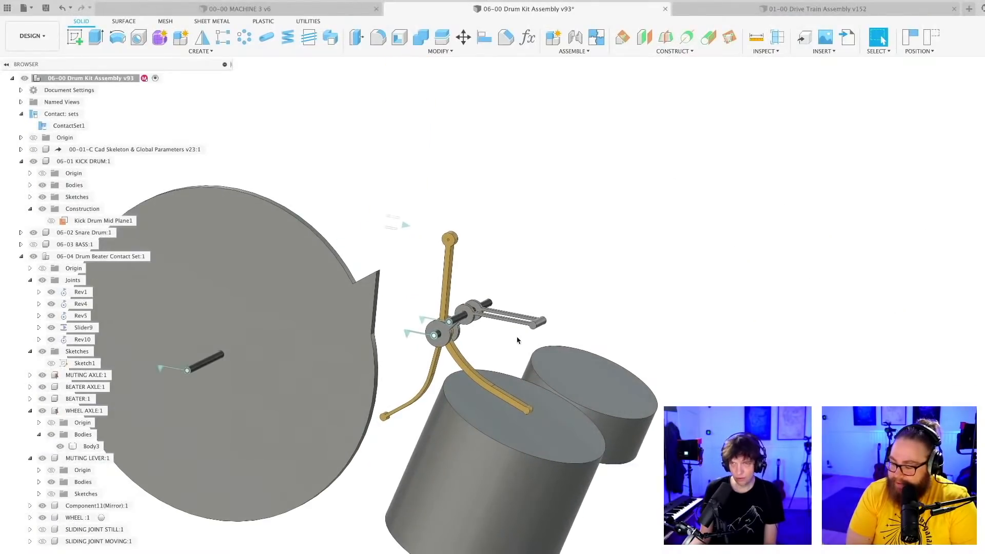
{"action": "key", "text": "super+s"}
{"action": "key", "text": "Return"}
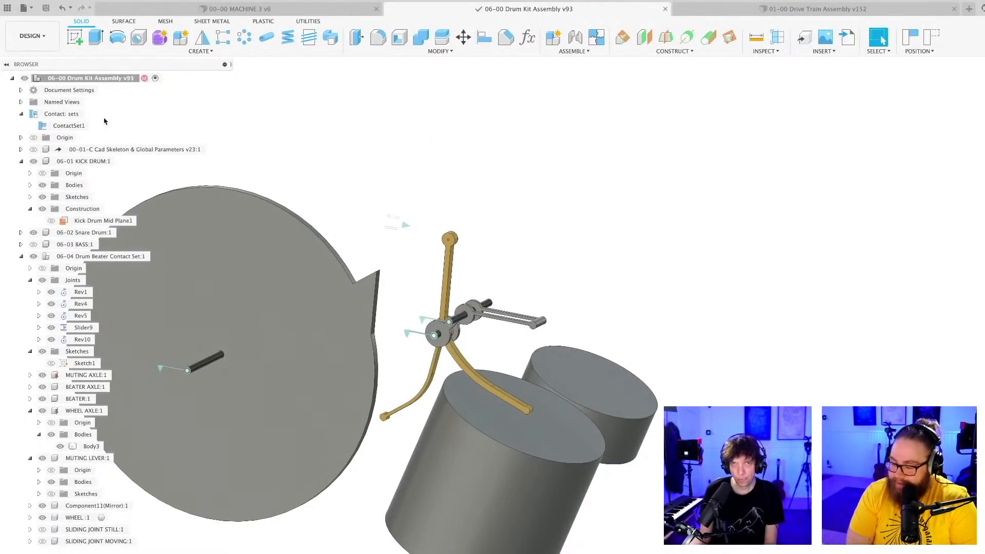
- Add the muting lever to ContactSet1, keeping the beater, wheel and wheel axle in the set
{"action": "right_click", "coordinate": [71, 126]}
{"action": "left_click", "coordinate": [92, 145]}
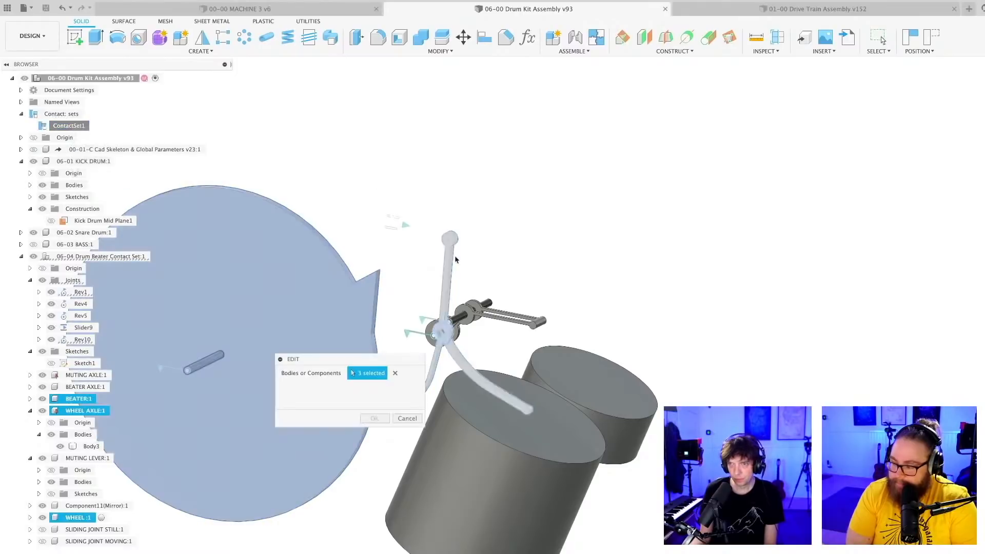
{"action": "scroll", "coordinate": [477, 354], "scroll_direction": "up", "scroll_amount": 5}
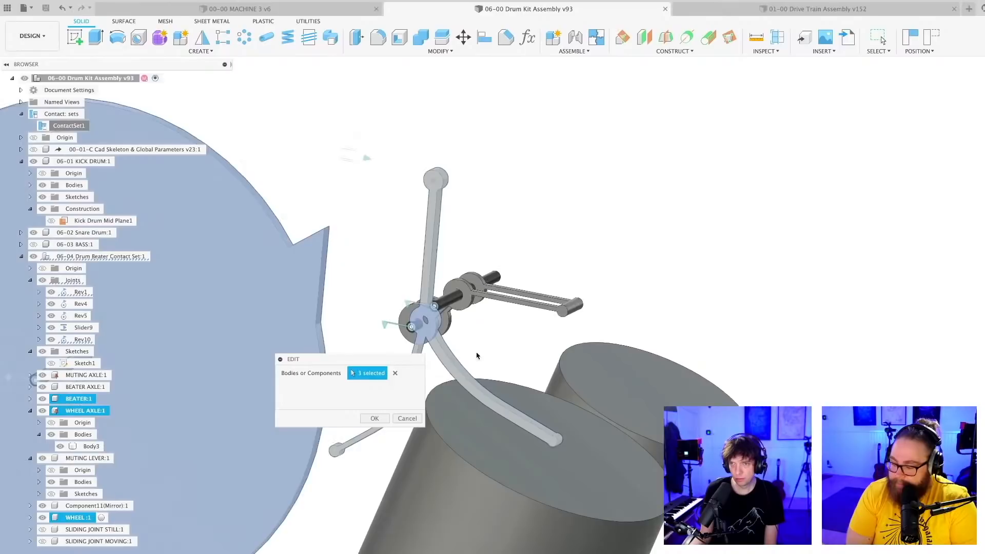
{"action": "middle_click_drag", "start_coordinate": [476, 344], "coordinate": [528, 308]}
{"action": "left_click", "coordinate": [515, 326]}
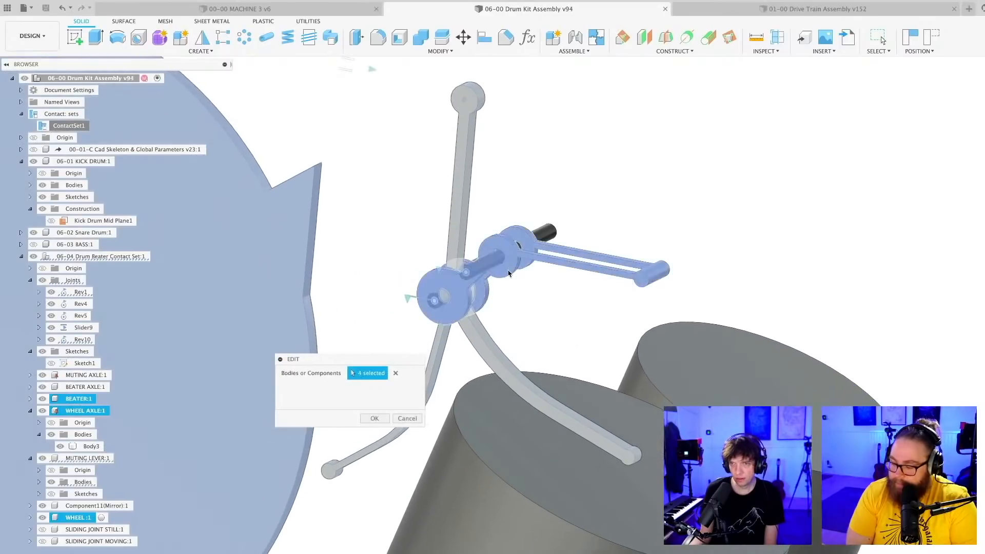
{"action": "left_click", "coordinate": [458, 255]}
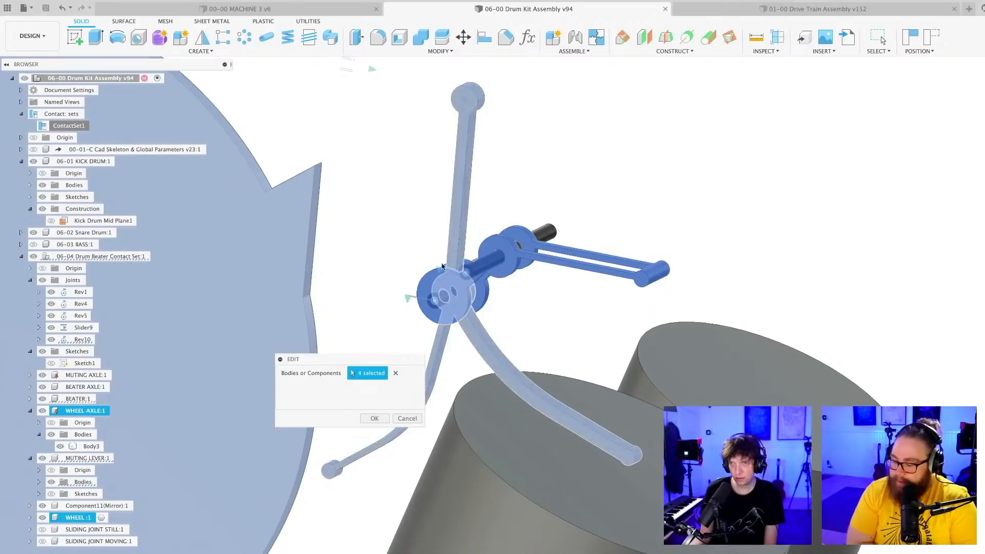
{"action": "left_click", "coordinate": [455, 247]}
{"action": "left_click", "coordinate": [374, 417]}
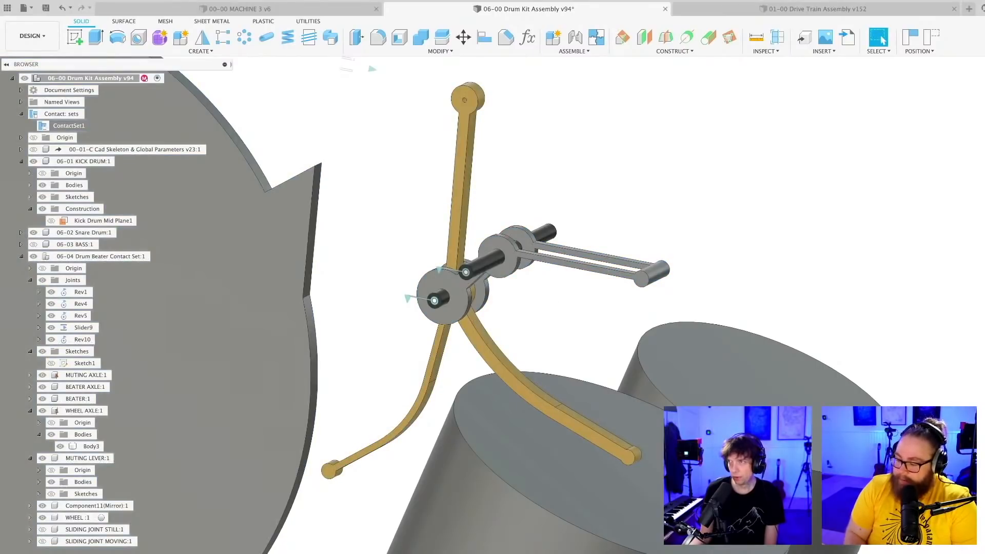
- Swing the muting lever upward on its axle to test its contact with the beater
{"action": "scroll", "coordinate": [544, 308], "scroll_direction": "up", "scroll_amount": 5}
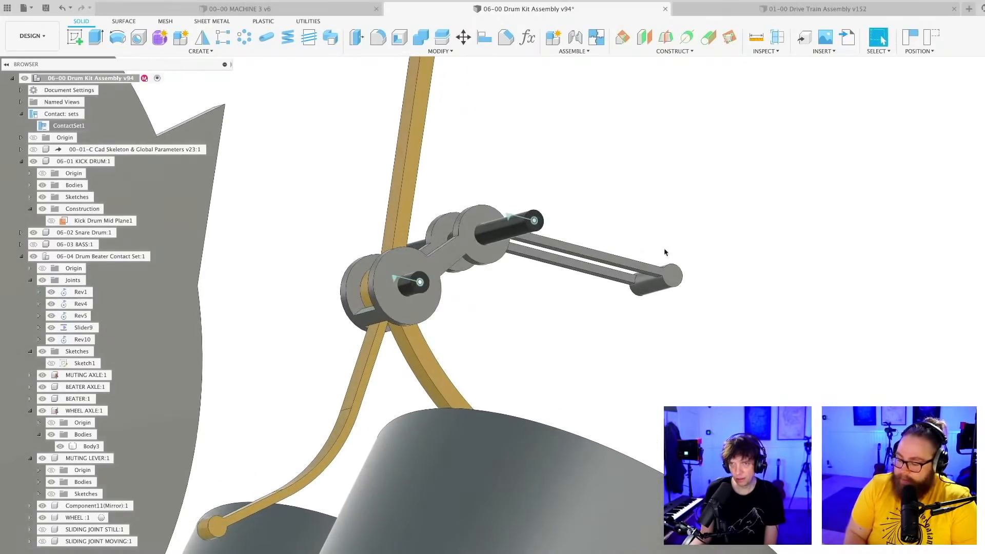
{"action": "scroll", "coordinate": [616, 297], "scroll_direction": "down", "scroll_amount": 5}
{"action": "middle_click_drag", "start_coordinate": [578, 352], "coordinate": [539, 366], "text": "shift"}
{"action": "middle_click_drag", "start_coordinate": [628, 318], "coordinate": [677, 303], "text": "shift"}
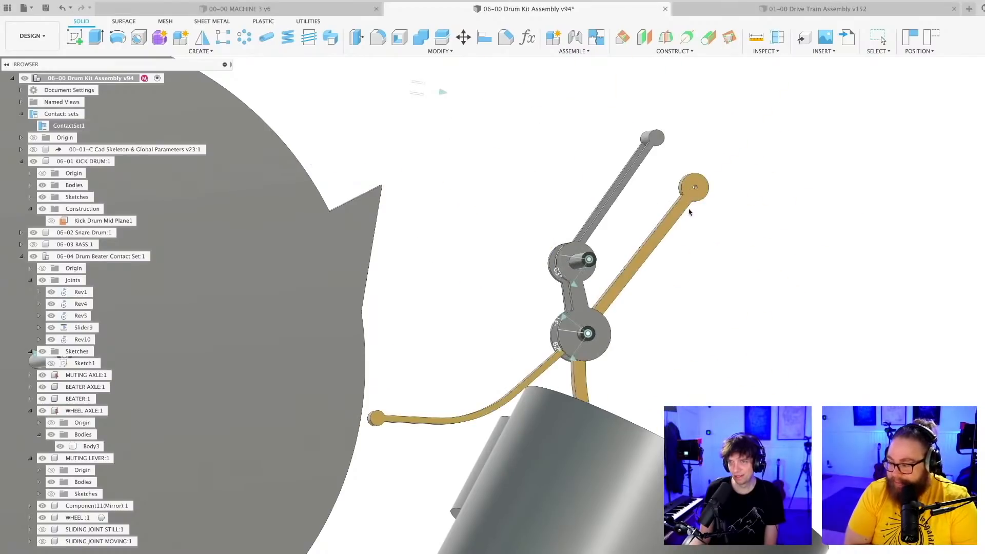
{"action": "key", "text": "Escape"}
{"action": "scroll", "coordinate": [646, 328], "scroll_direction": "down", "scroll_amount": 3}
{"action": "middle_click_drag", "start_coordinate": [657, 340], "coordinate": [657, 318], "text": "shift"}
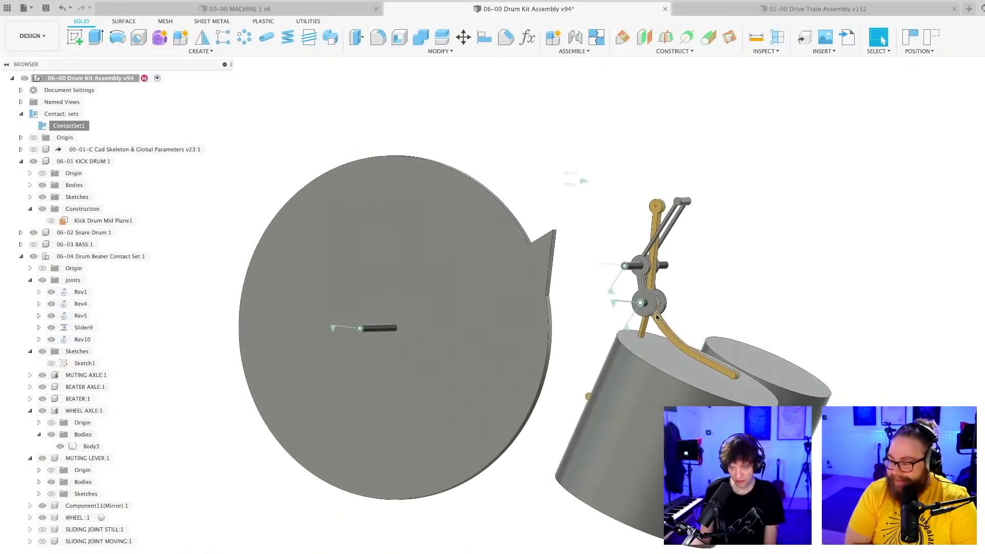
- Save the assembly with the updated contact set as a new version
{"action": "scroll", "coordinate": [658, 314], "scroll_direction": "up", "scroll_amount": 3}
{"action": "key", "text": "ctrl+s"}
{"action": "key", "text": "Return"}
- Raise the muting lever's outer end slightly and examine how its new crosspiece engages the beater arm
{"action": "middle_click_drag", "start_coordinate": [685, 297], "coordinate": [690, 342]}
{"action": "scroll", "coordinate": [579, 317], "scroll_direction": "up", "scroll_amount": 5}
{"action": "mouse_move", "coordinate": [579, 318]}
{"action": "middle_mouse_down", "text": "shift"}
{"action": "mouse_move", "coordinate": [582, 330]}
{"action": "mouse_move", "coordinate": [570, 327]}
{"action": "middle_mouse_up", "text": "shift"}
{"action": "scroll", "coordinate": [625, 330], "scroll_direction": "up", "scroll_amount": 2}
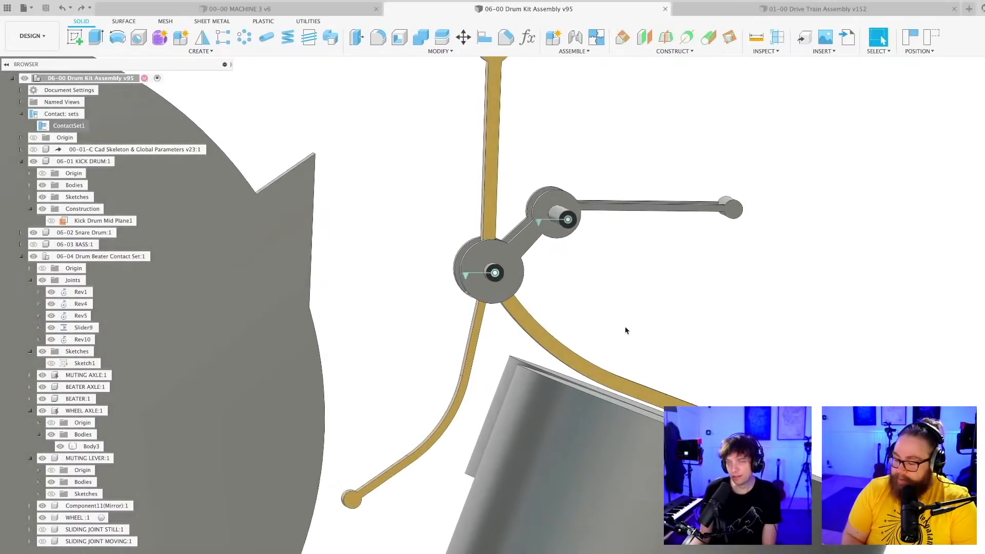
{"action": "scroll", "coordinate": [621, 329], "scroll_direction": "down", "scroll_amount": 3}
{"action": "mouse_move", "coordinate": [620, 329]}
{"action": "middle_mouse_down", "text": "shift"}
{"action": "mouse_move", "coordinate": [633, 318]}
{"action": "mouse_move", "coordinate": [632, 328]}
{"action": "middle_mouse_up", "text": "shift"}
{"action": "scroll", "coordinate": [620, 328], "scroll_direction": "up", "scroll_amount": 2}
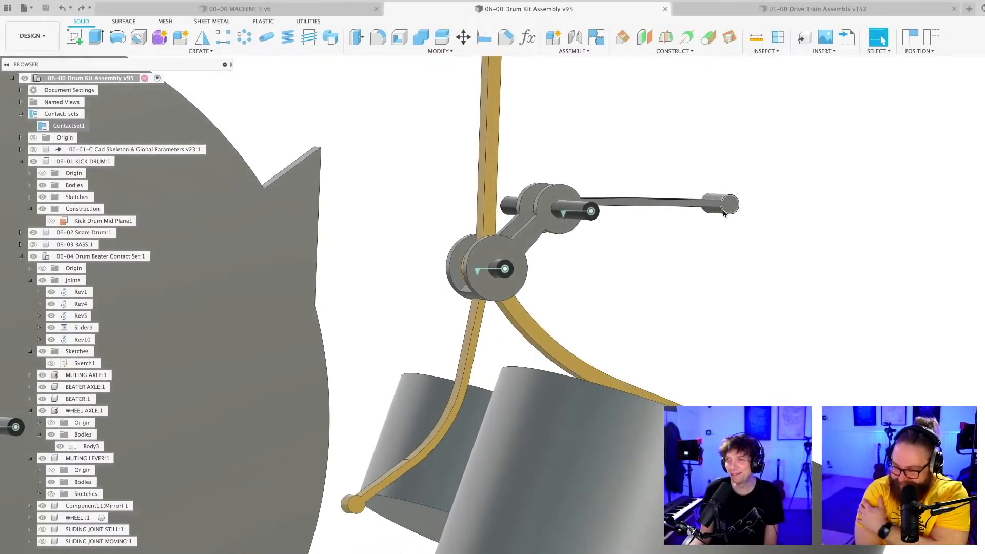
{"action": "left_click_drag", "start_coordinate": [721, 182], "coordinate": [704, 144]}
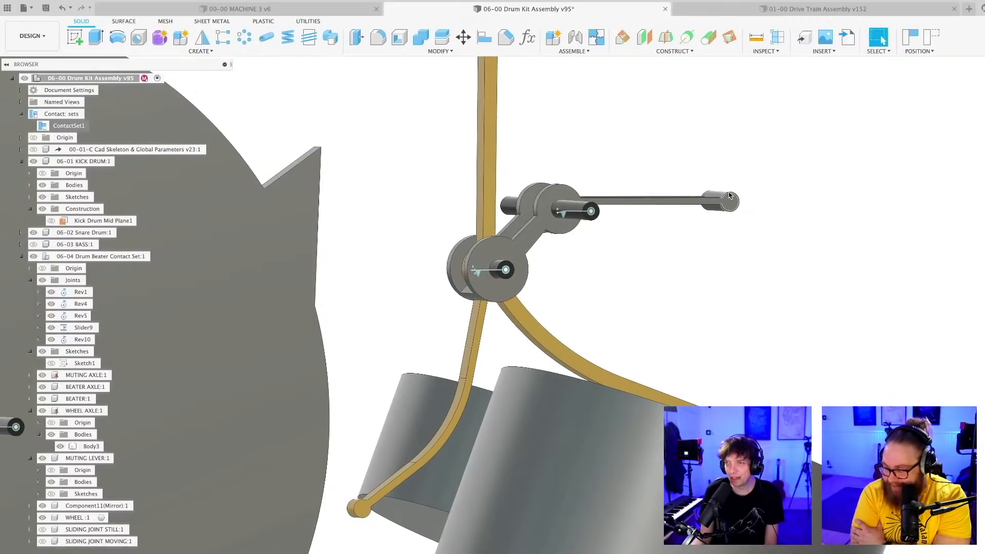
{"action": "left_click_drag", "start_coordinate": [731, 195], "coordinate": [729, 193]}
{"action": "middle_click_drag", "start_coordinate": [701, 191], "coordinate": [655, 279], "text": "shift"}
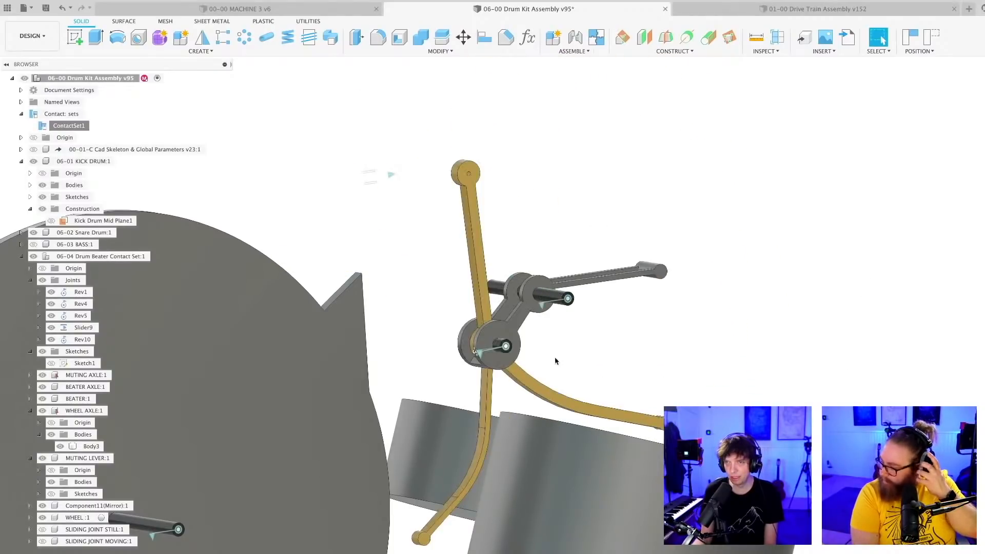
- Move the muting lever up and down and examine the beater's travel relative to the drums and wheel
{"action": "mouse_move", "coordinate": [552, 320]}
{"action": "middle_mouse_down", "text": "shift"}
{"action": "mouse_move", "coordinate": [557, 329]}
{"action": "mouse_move", "coordinate": [556, 314]}
{"action": "middle_mouse_up", "text": "shift"}
{"action": "scroll", "coordinate": [641, 301], "scroll_direction": "up", "scroll_amount": 3}
{"action": "left_click_drag", "start_coordinate": [687, 278], "coordinate": [689, 264]}
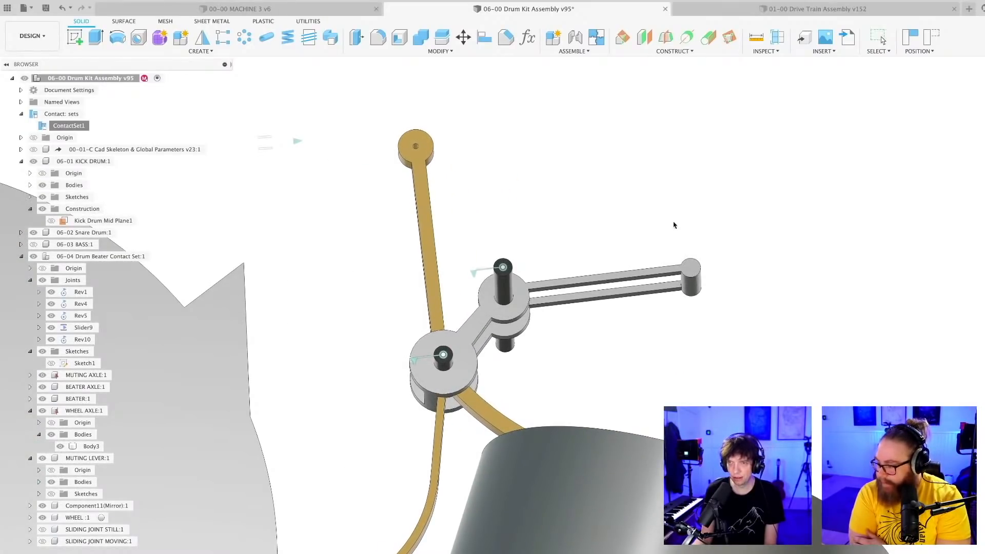
{"action": "left_click_drag", "start_coordinate": [698, 259], "coordinate": [698, 262]}
{"action": "left_click", "coordinate": [688, 262]}
{"action": "middle_click_drag", "start_coordinate": [627, 193], "coordinate": [697, 274], "text": "shift"}
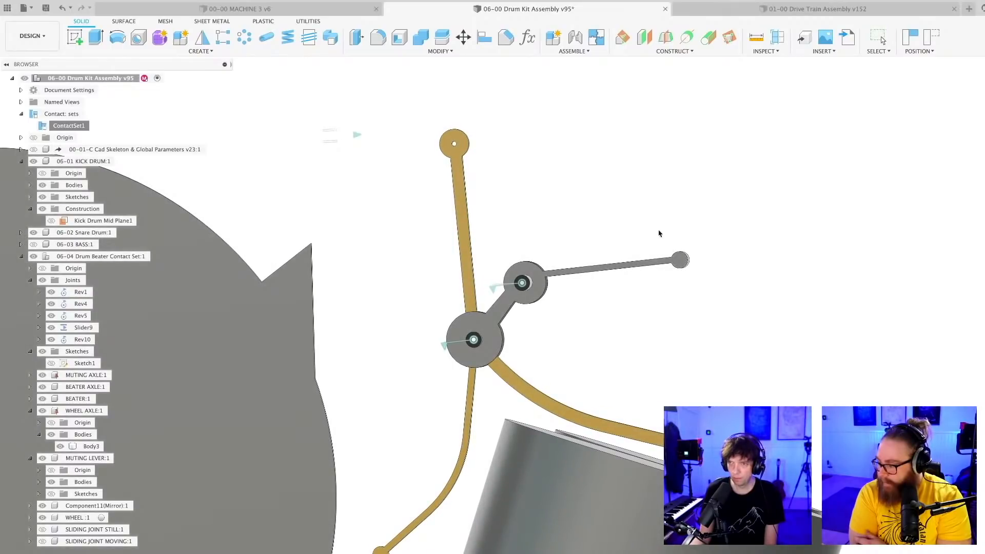
{"action": "left_click_drag", "start_coordinate": [682, 266], "coordinate": [578, 318]}
{"action": "scroll", "coordinate": [578, 318], "scroll_direction": "down", "scroll_amount": 1}
{"action": "middle_click_drag", "start_coordinate": [580, 325], "coordinate": [558, 279]}
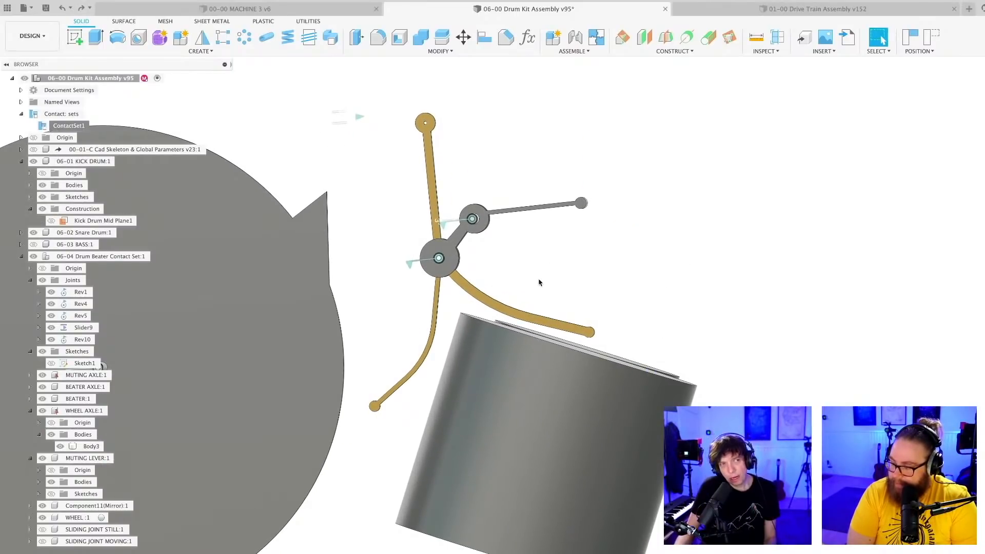
{"action": "middle_click_drag", "start_coordinate": [530, 279], "coordinate": [523, 318], "text": "shift"}
{"action": "scroll", "coordinate": [462, 350], "scroll_direction": "up", "scroll_amount": 3}
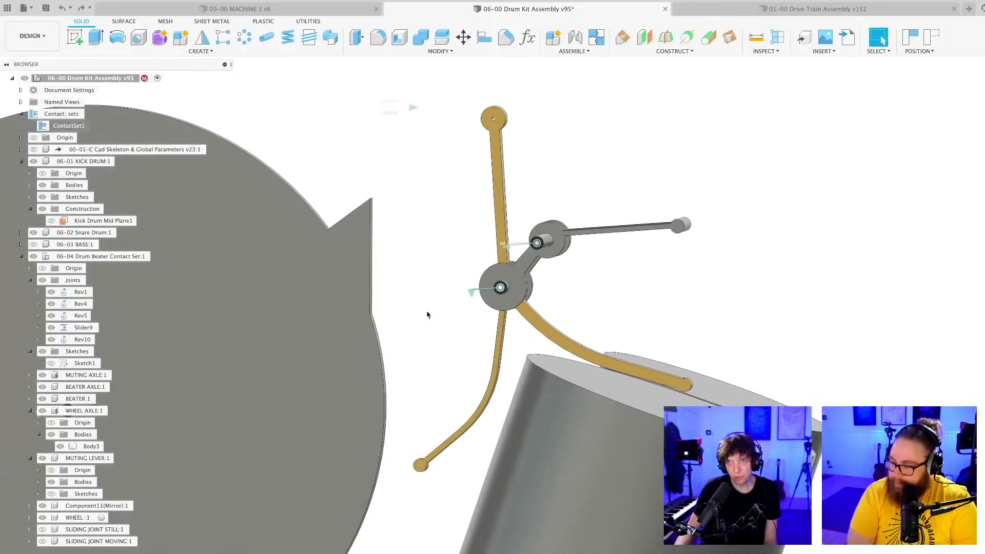
- Turn the wheel so its tooth sweeps down past the beater's lower arm, and revert the components to their previous position
{"action": "scroll", "coordinate": [361, 207], "scroll_direction": "up", "scroll_amount": 3}
{"action": "left_click_drag", "start_coordinate": [360, 208], "coordinate": [441, 515]}
{"action": "scroll", "coordinate": [437, 520], "scroll_direction": "down", "scroll_amount": 7}
{"action": "middle_click_drag", "start_coordinate": [437, 520], "coordinate": [141, 543], "text": "shift"}
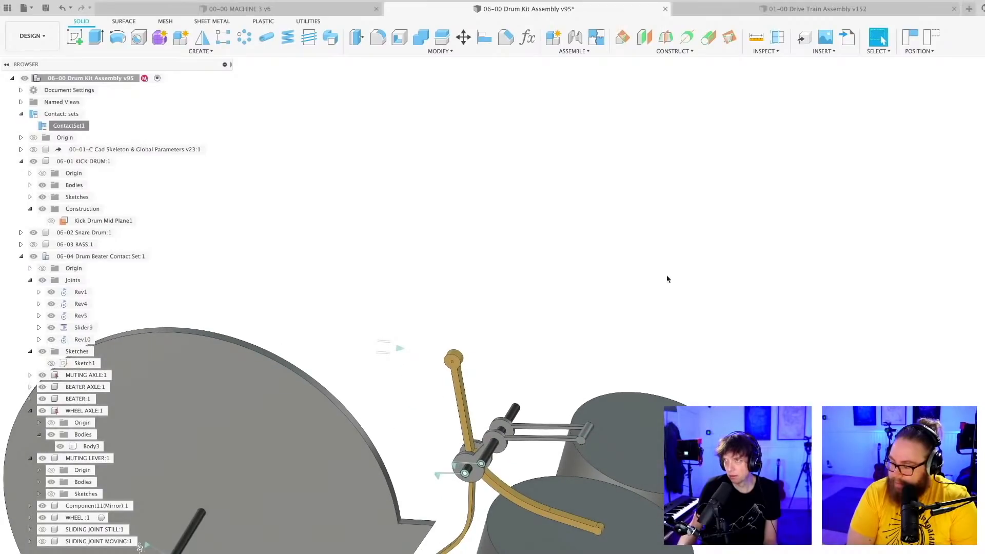
{"action": "left_click", "coordinate": [929, 53]}
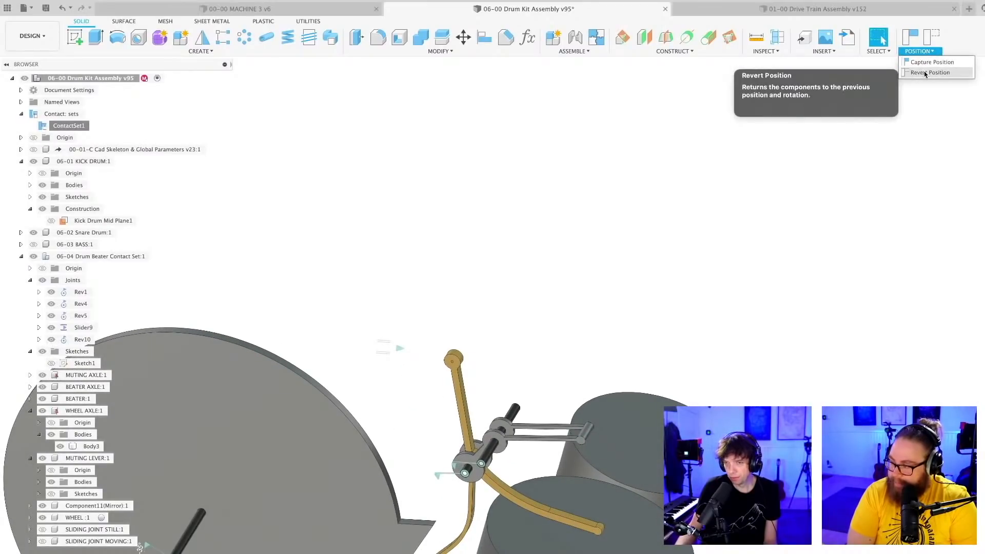
{"action": "left_click", "coordinate": [921, 72]}
- Rotate the wheel again so its tooth sits below the beater's lower arm, and examine the beater and muting lever
{"action": "left_click_drag", "start_coordinate": [413, 396], "coordinate": [477, 483]}
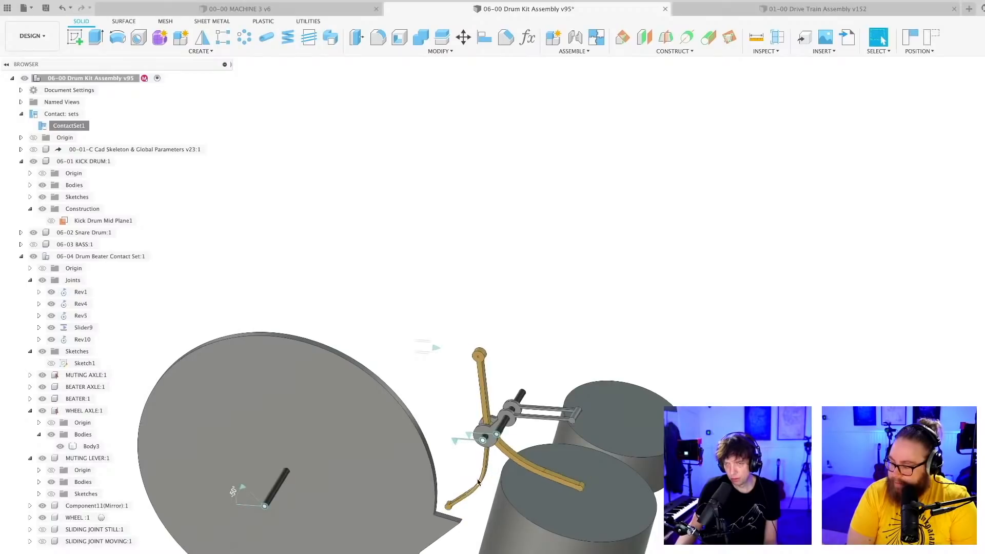
{"action": "middle_click_drag", "start_coordinate": [472, 464], "coordinate": [447, 337], "text": "shift"}
{"action": "scroll", "coordinate": [477, 373], "scroll_direction": "up", "scroll_amount": 5}
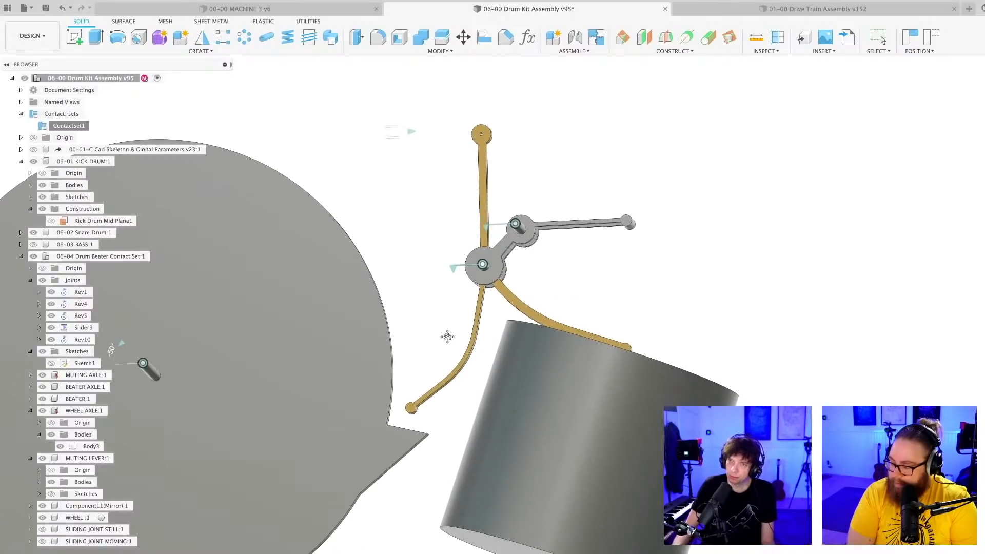
{"action": "middle_click_drag", "start_coordinate": [503, 283], "coordinate": [469, 297], "text": "shift"}
{"action": "scroll", "coordinate": [480, 264], "scroll_direction": "up", "scroll_amount": 2}
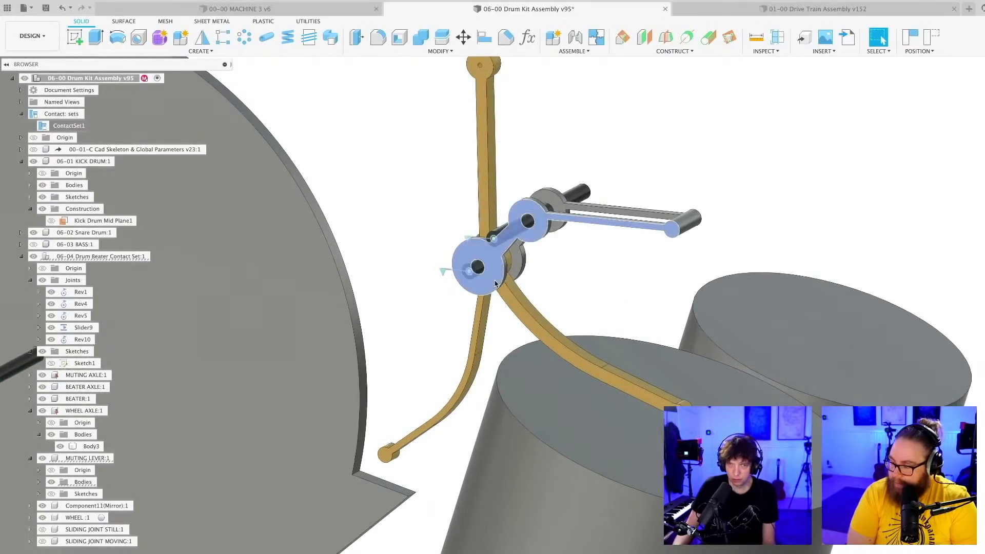
{"action": "scroll", "coordinate": [495, 282], "scroll_direction": "down", "scroll_amount": 2}
{"action": "mouse_move", "coordinate": [571, 281]}
{"action": "middle_mouse_down", "text": "shift"}
{"action": "mouse_move", "coordinate": [604, 275]}
{"action": "mouse_move", "coordinate": [589, 276]}
{"action": "middle_mouse_up", "text": "shift"}
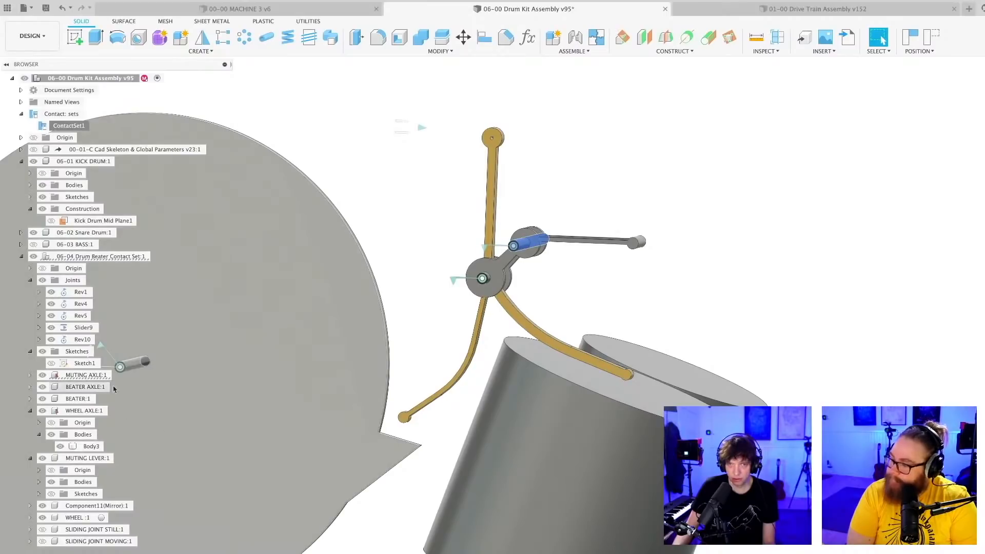
{"action": "middle_click_drag", "start_coordinate": [590, 286], "coordinate": [642, 242], "text": "shift"}
- Test the muting lever's movement from its outer end and save the assembly as a new version
{"action": "left_click_drag", "start_coordinate": [643, 222], "coordinate": [616, 292]}
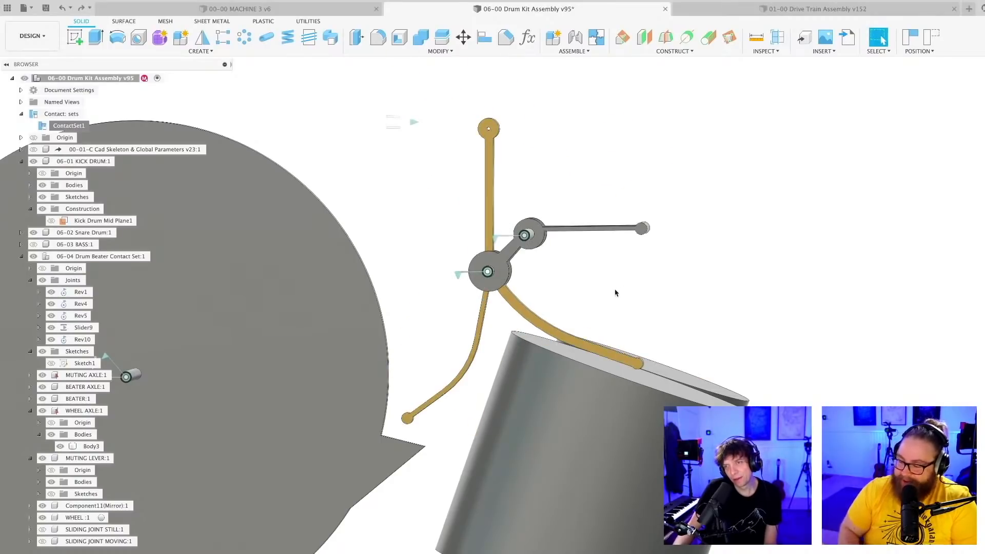
{"action": "middle_click_drag", "start_coordinate": [589, 293], "coordinate": [462, 407], "text": "shift"}
{"action": "key", "text": "super+s"}
{"action": "key", "text": "Return"}
- Swing the muting lever and beater arm together above the drum to test their contact
{"action": "scroll", "coordinate": [534, 291], "scroll_direction": "up", "scroll_amount": 2}
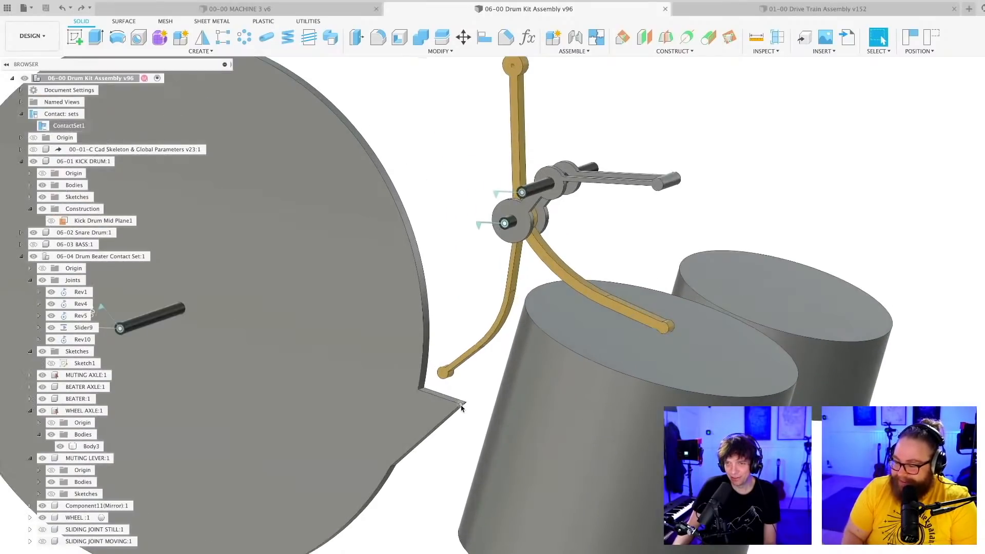
{"action": "scroll", "coordinate": [464, 406], "scroll_direction": "down", "scroll_amount": 6}
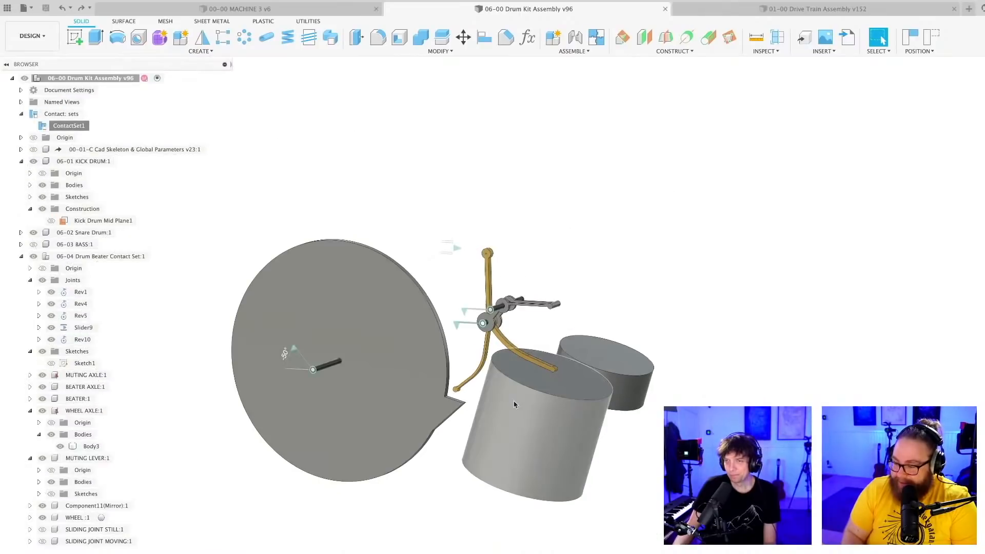
{"action": "mouse_move", "coordinate": [635, 457]}
{"action": "middle_mouse_down", "text": "shift"}
{"action": "mouse_move", "coordinate": [633, 487]}
{"action": "mouse_move", "coordinate": [639, 474]}
{"action": "middle_mouse_up", "text": "shift"}
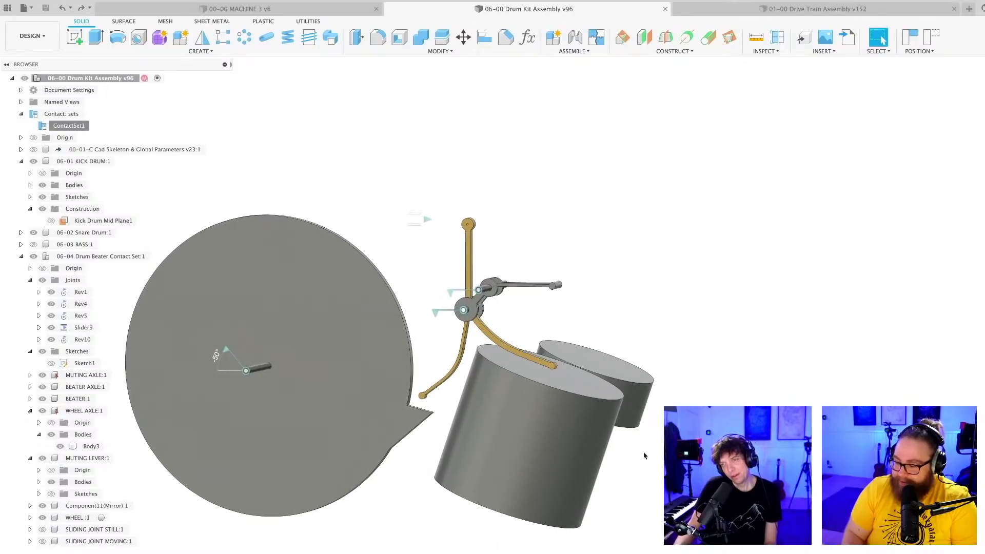
{"action": "scroll", "coordinate": [645, 487], "scroll_direction": "up", "scroll_amount": 1}
{"action": "scroll", "coordinate": [646, 492], "scroll_direction": "up", "scroll_amount": 2}
{"action": "scroll", "coordinate": [645, 491], "scroll_direction": "down", "scroll_amount": 2}
{"action": "middle_click_drag", "start_coordinate": [642, 494], "coordinate": [643, 445], "text": "shift"}
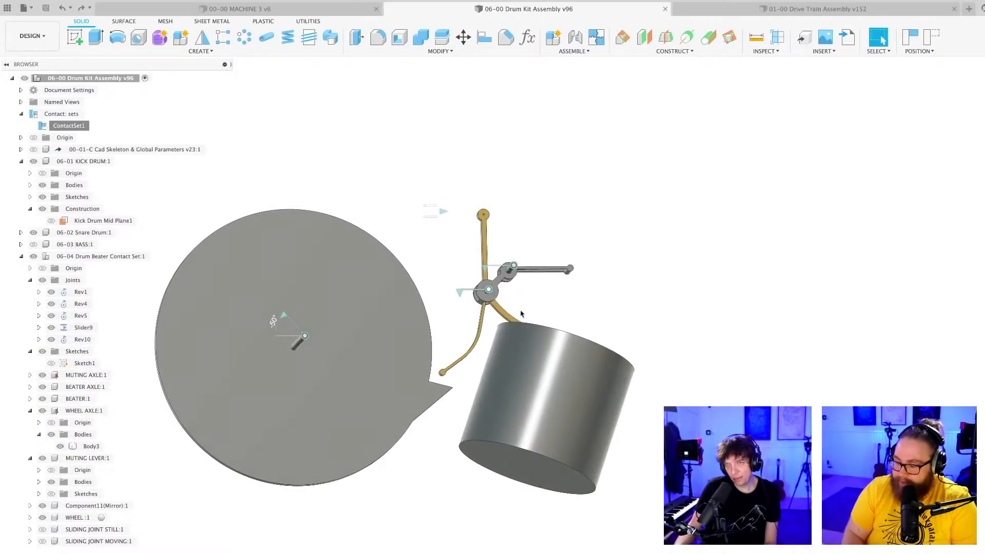
{"action": "scroll", "coordinate": [485, 339], "scroll_direction": "up", "scroll_amount": 4}
{"action": "middle_click_drag", "start_coordinate": [486, 341], "coordinate": [652, 341], "text": "shift"}
{"action": "left_click_drag", "start_coordinate": [630, 344], "coordinate": [707, 239]}
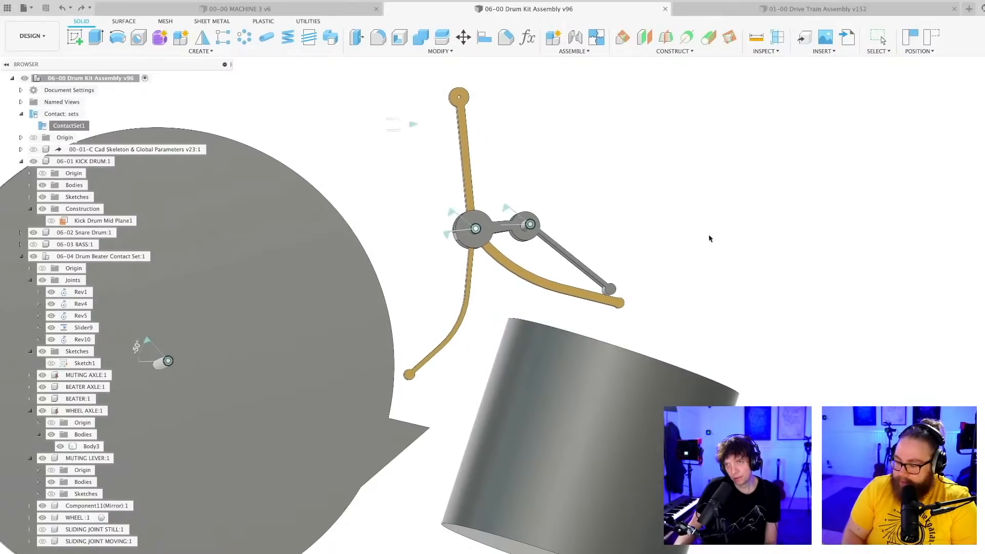
- Save the assembly as a new version twice, keeping the User Saved description
{"action": "key", "text": "super+s"}
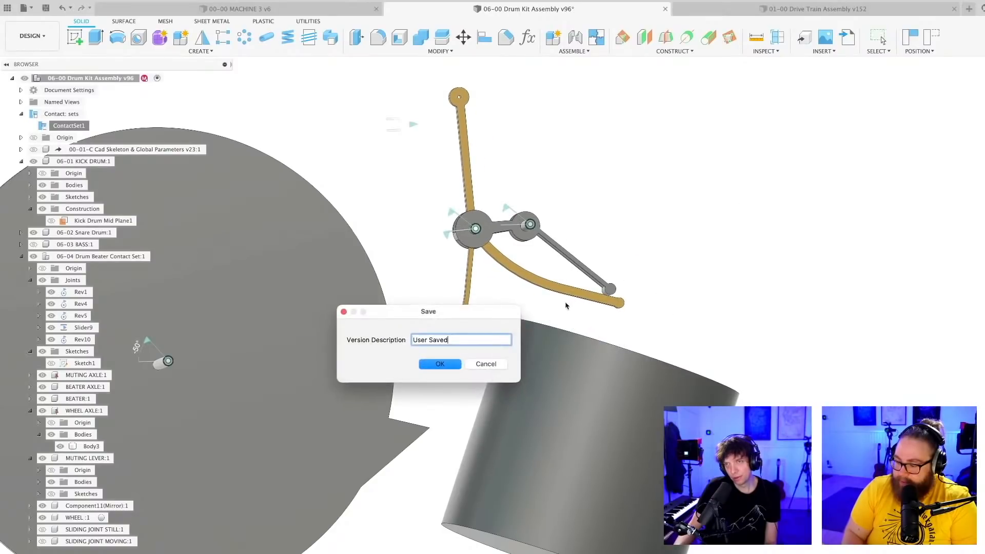
{"action": "left_click", "coordinate": [439, 364]}
{"action": "middle_click_drag", "start_coordinate": [569, 275], "coordinate": [536, 281], "text": "shift"}
{"action": "key", "text": "super+s"}
{"action": "left_click", "coordinate": [451, 367]}
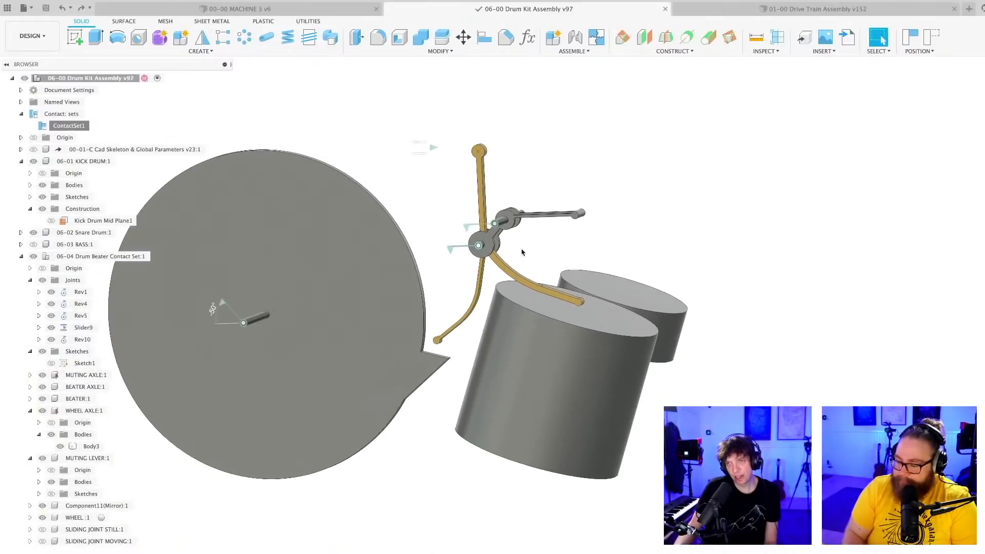
- Examine how the wheel's tooth, the beater and the muting lever line up from several angles
{"action": "scroll", "coordinate": [522, 252], "scroll_direction": "up", "scroll_amount": 5}
{"action": "middle_click_drag", "start_coordinate": [530, 247], "coordinate": [515, 255], "text": "shift"}
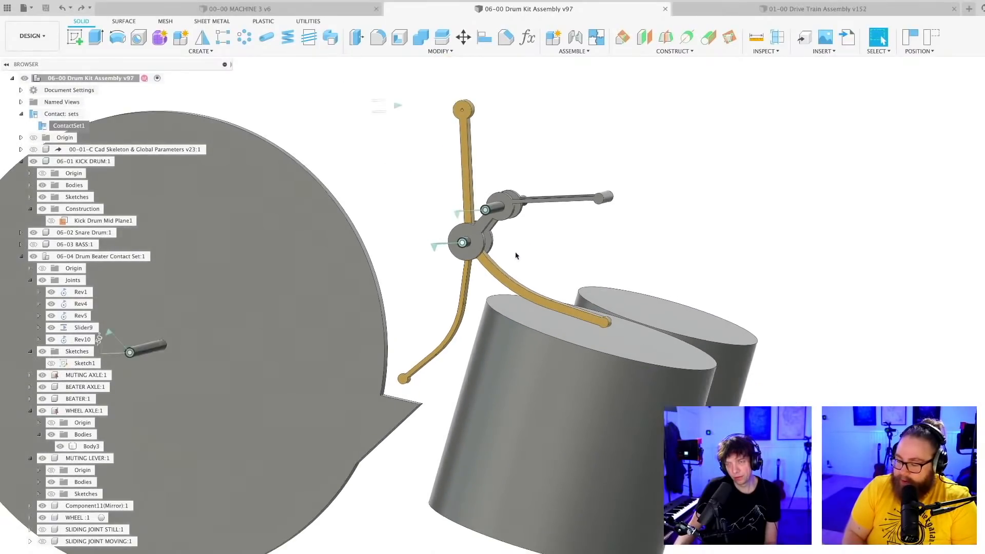
{"action": "scroll", "coordinate": [516, 255], "scroll_direction": "down", "scroll_amount": 1}
{"action": "middle_click_drag", "start_coordinate": [473, 310], "coordinate": [485, 348]}
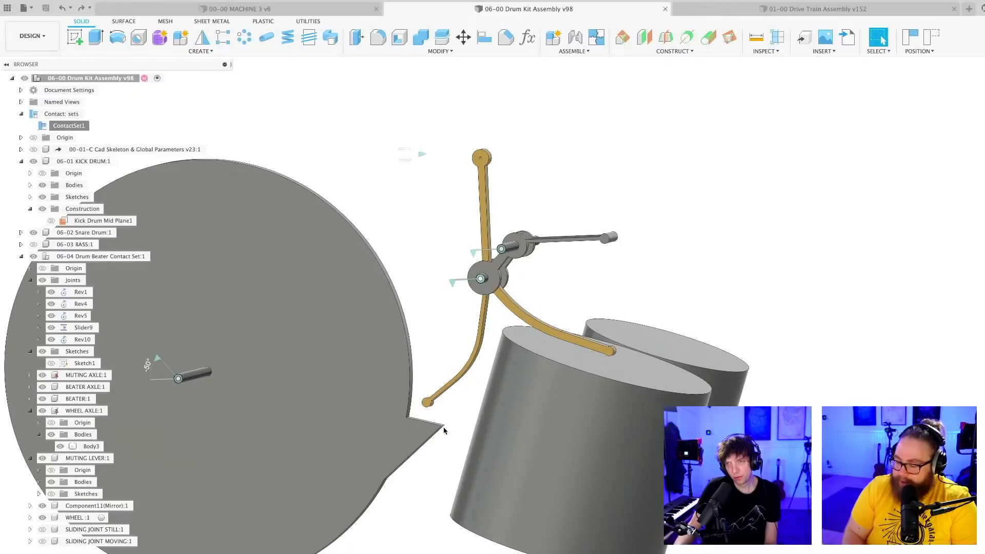
{"action": "middle_click_drag", "start_coordinate": [443, 430], "coordinate": [491, 410], "text": "shift"}
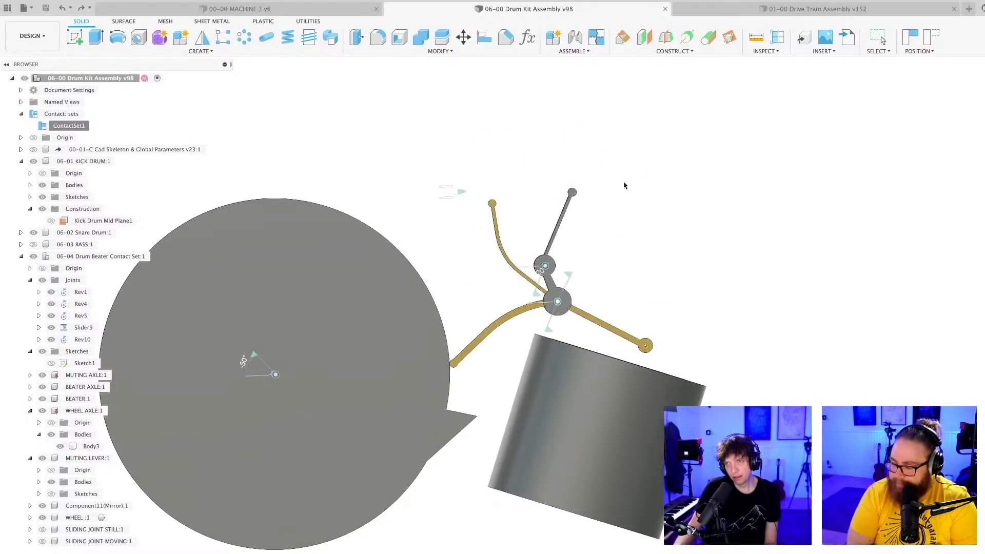
{"action": "scroll", "coordinate": [582, 318], "scroll_direction": "up", "scroll_amount": 3}
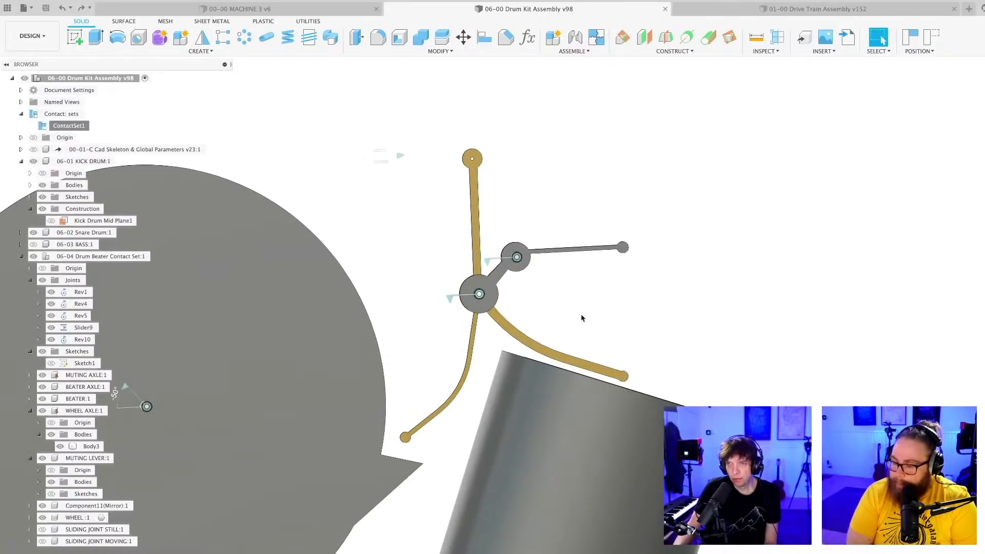
{"action": "mouse_move", "coordinate": [572, 306]}
{"action": "middle_mouse_down", "text": "shift"}
{"action": "mouse_move", "coordinate": [563, 272]}
{"action": "mouse_move", "coordinate": [542, 279]}
{"action": "mouse_move", "coordinate": [536, 287]}
{"action": "mouse_move", "coordinate": [563, 305]}
{"action": "middle_mouse_up", "text": "shift"}
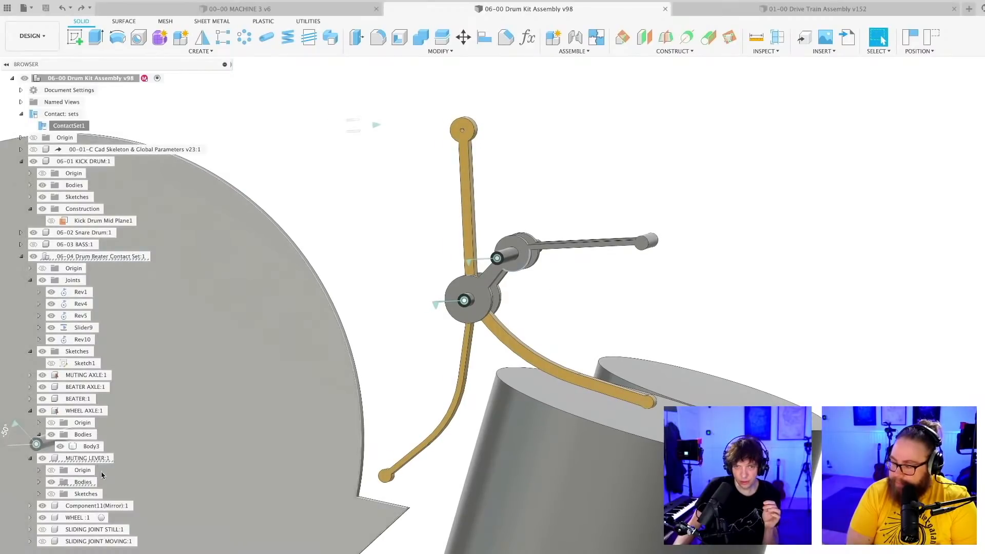
- Try rotating the muting lever component about its upper hub's axis with Move/Copy through a range of angles, and discard the move
{"action": "left_click", "coordinate": [88, 459]}
{"action": "right_click", "coordinate": [88, 461]}
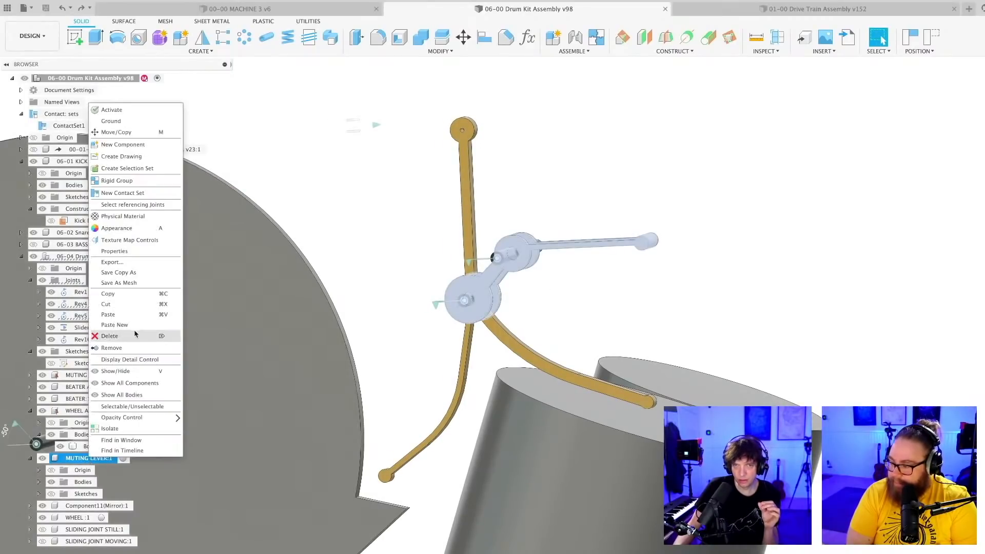
{"action": "left_click", "coordinate": [116, 132]}
{"action": "left_click", "coordinate": [365, 403]}
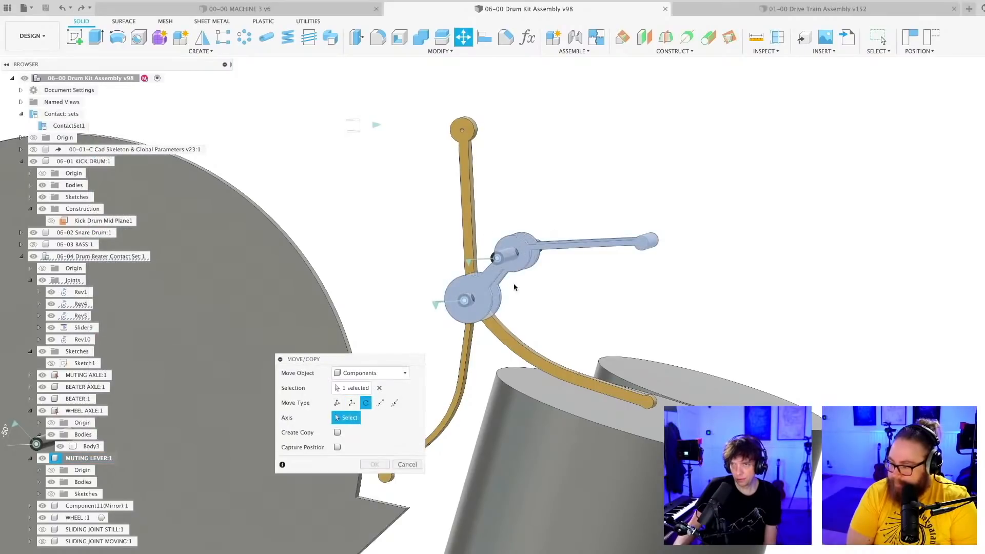
{"action": "scroll", "coordinate": [526, 272], "scroll_direction": "up", "scroll_amount": 5}
{"action": "scroll", "coordinate": [554, 303], "scroll_direction": "down", "scroll_amount": 8}
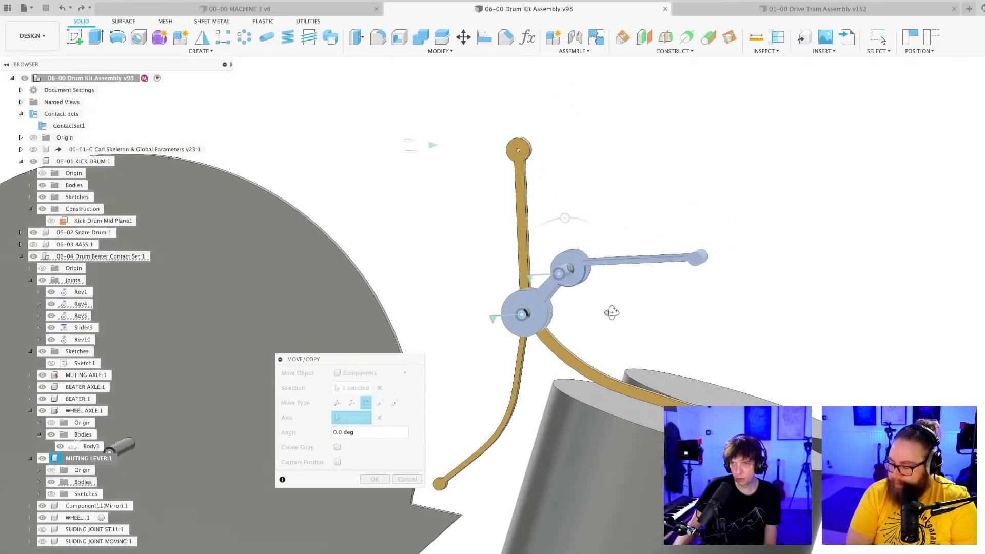
{"action": "left_click", "coordinate": [565, 218]}
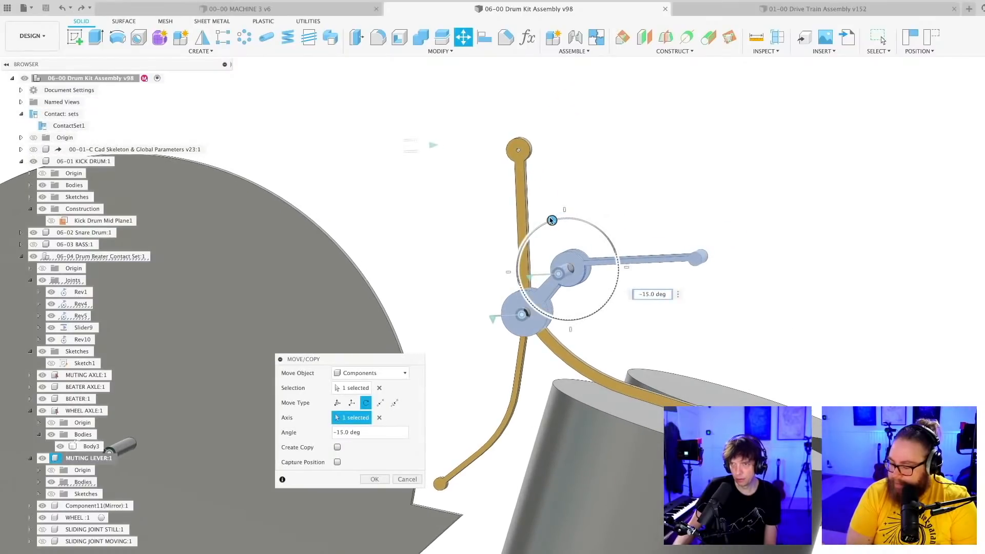
{"action": "left_click_drag", "start_coordinate": [549, 221], "coordinate": [542, 250]}
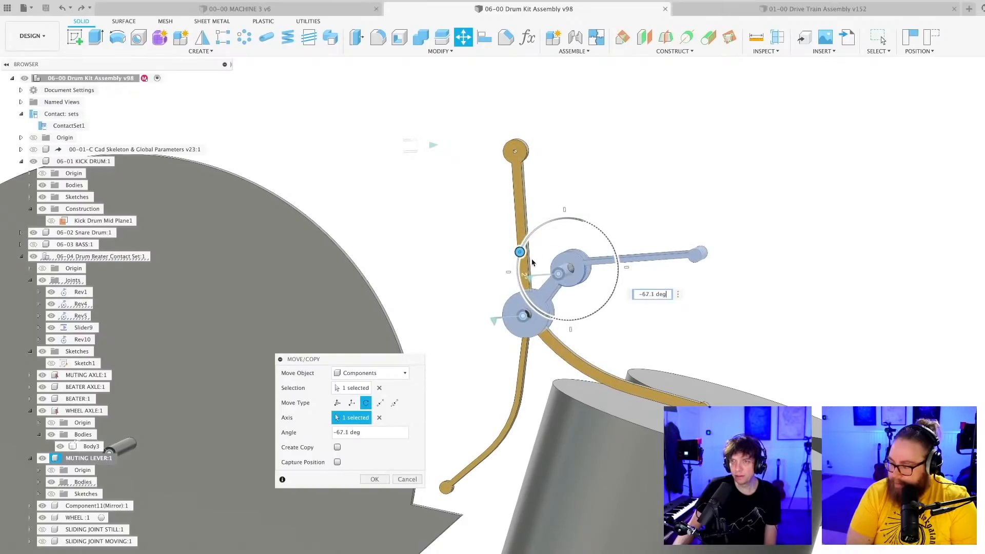
{"action": "left_click_drag", "start_coordinate": [526, 244], "coordinate": [576, 315]}
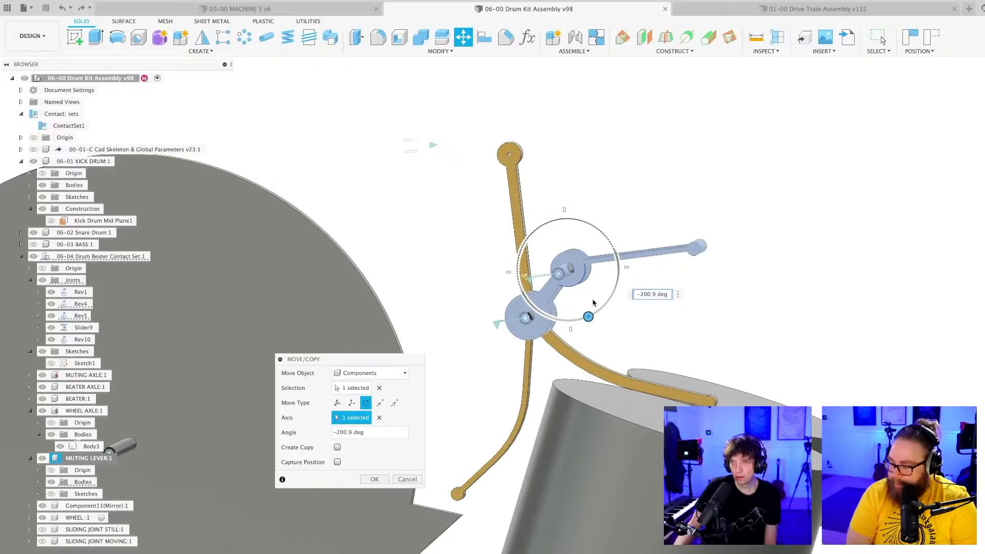
{"action": "left_click_drag", "start_coordinate": [569, 256], "coordinate": [593, 235]}
{"action": "left_click_drag", "start_coordinate": [614, 279], "coordinate": [518, 279]}
{"action": "left_click", "coordinate": [408, 480]}
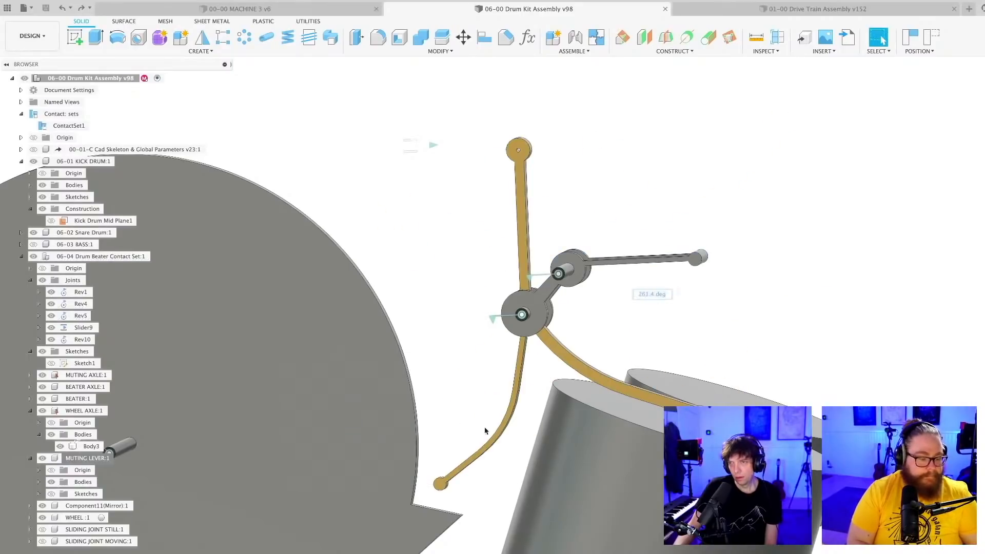
- Switch to the web browser and play a short excerpt of the video about modelling a working spring in Fusion 360
{"action": "middle_click_drag", "start_coordinate": [614, 324], "coordinate": [547, 319], "text": "shift"}
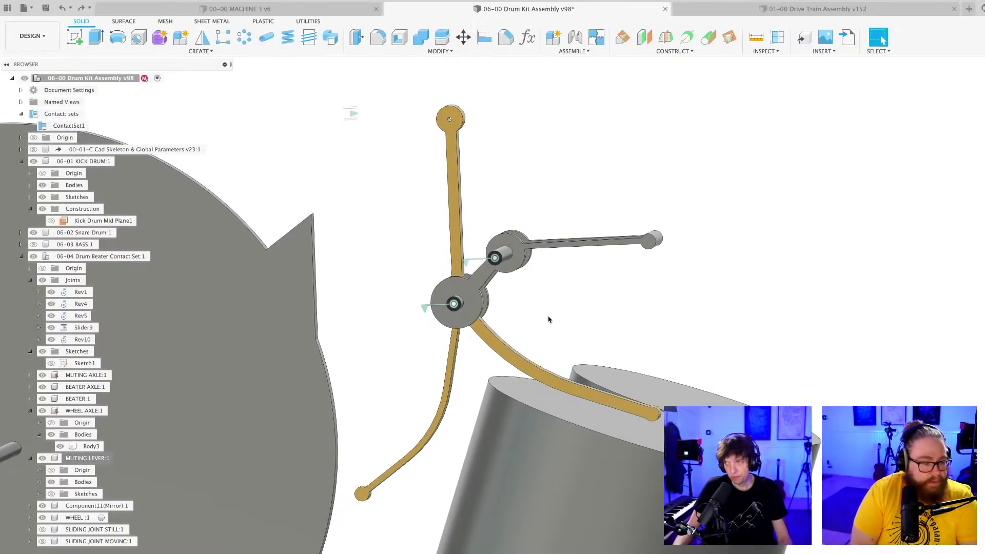
{"action": "key", "text": "super+Tab"}
{"action": "key", "text": "super+Tab"}
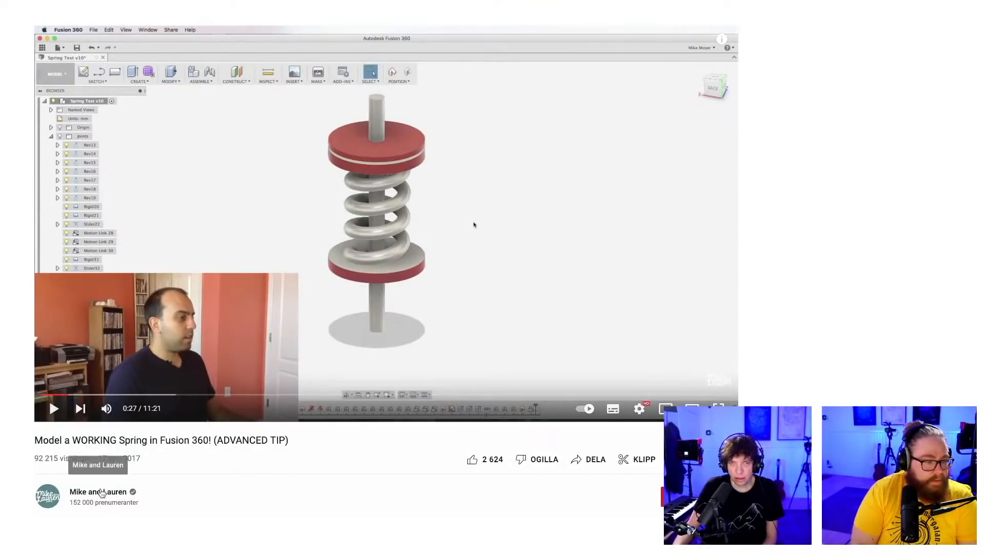
{"action": "left_click", "coordinate": [54, 408]}
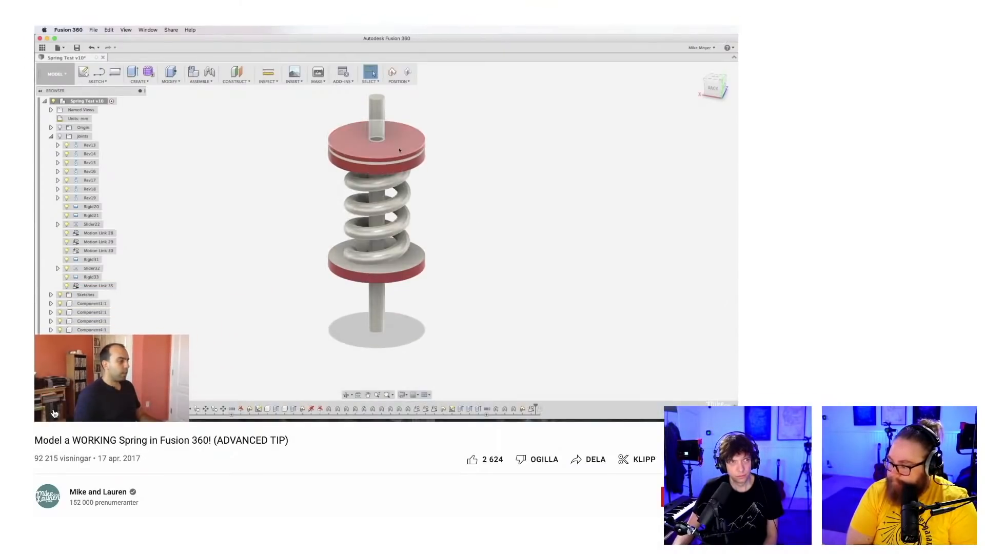
{"action": "mouse_move", "coordinate": [55, 410]}
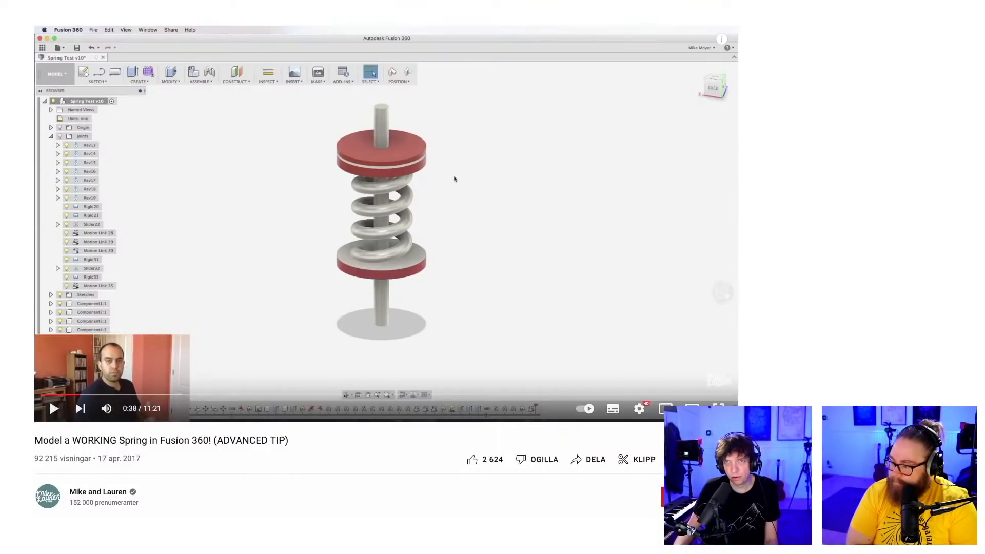
- Play the Motion Links between Joints video from 2:05, and bring up the Joints and Motion video
{"action": "key", "text": "ctrl+Tab"}
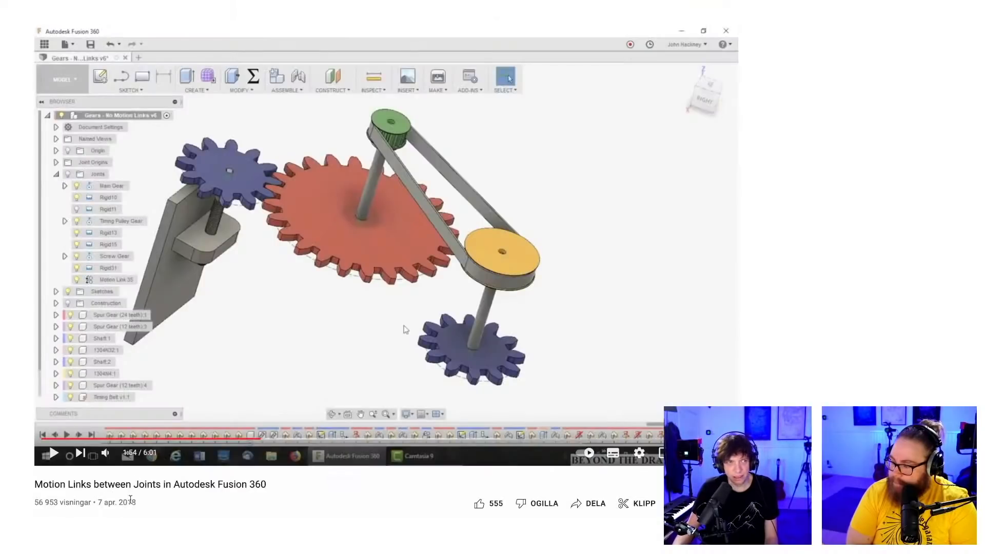
{"action": "scroll", "coordinate": [283, 262], "scroll_direction": "down", "scroll_amount": 1}
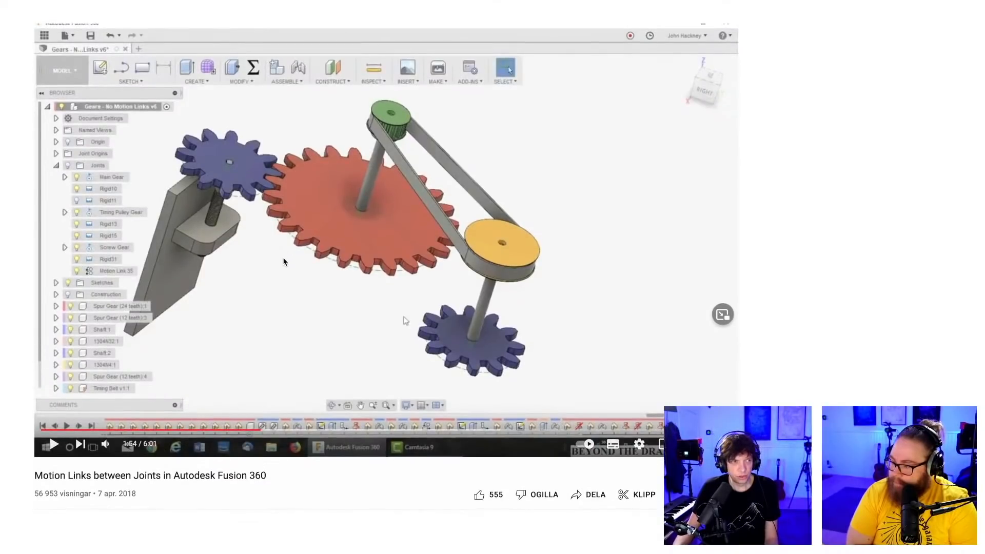
{"action": "scroll", "coordinate": [283, 262], "scroll_direction": "down", "scroll_amount": 1}
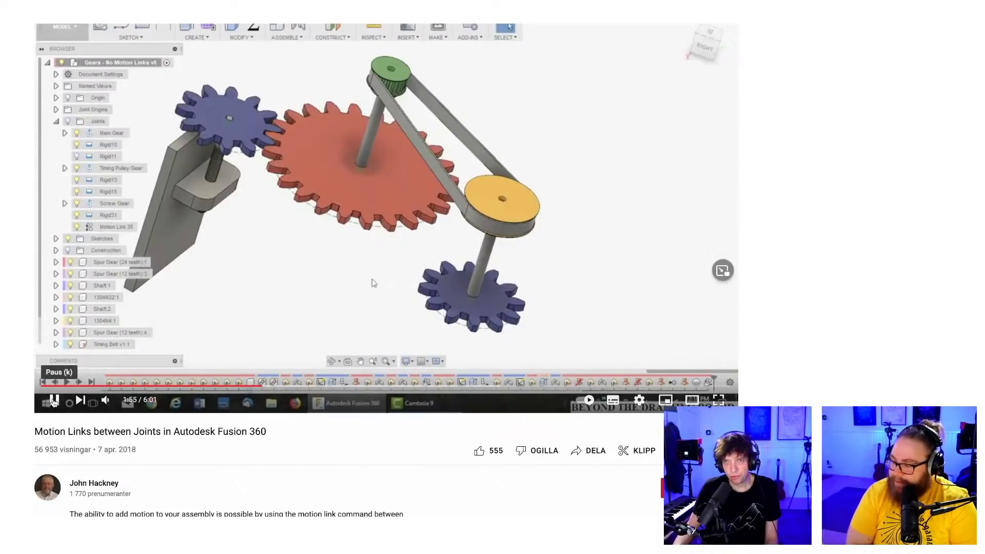
{"action": "left_click", "coordinate": [281, 386]}
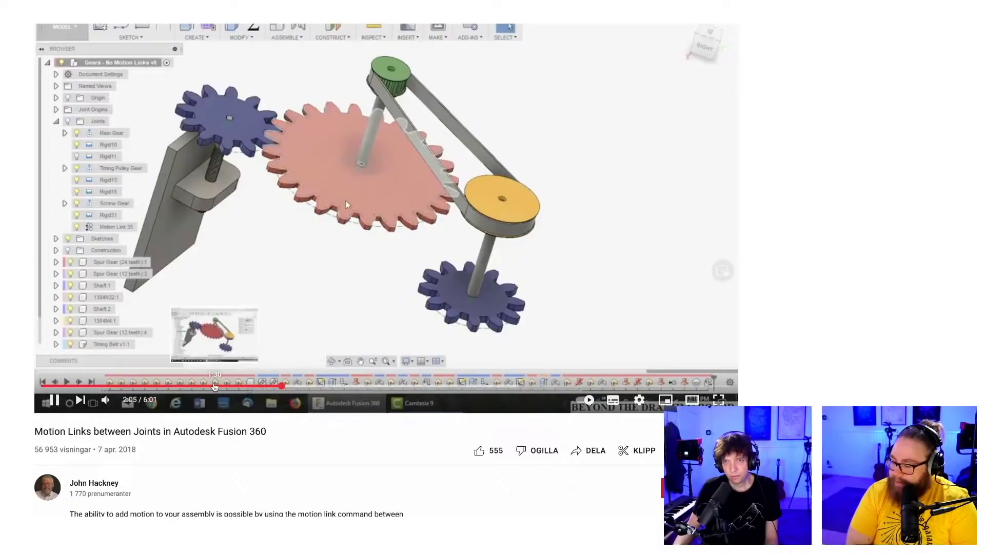
{"action": "left_click", "coordinate": [80, 400]}
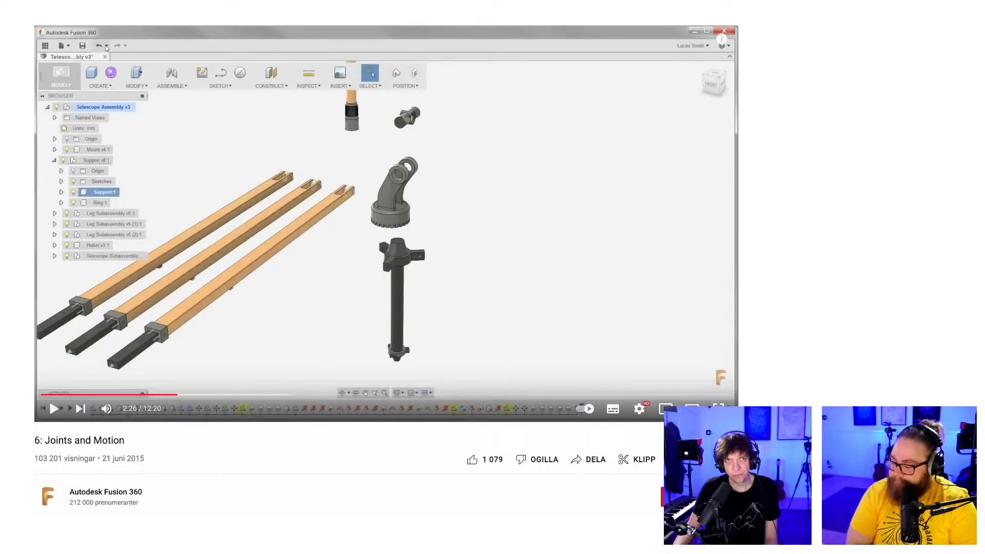
- Leave the full-screen video, switch back to Fusion 360 and save the drum kit assembly
{"action": "key", "text": "Escape"}
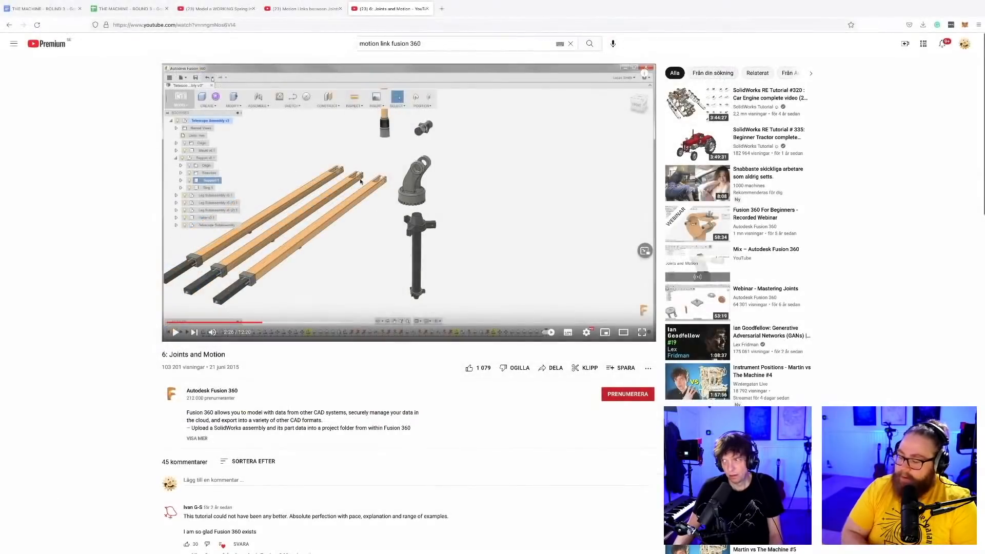
{"action": "key", "text": "super+Tab"}
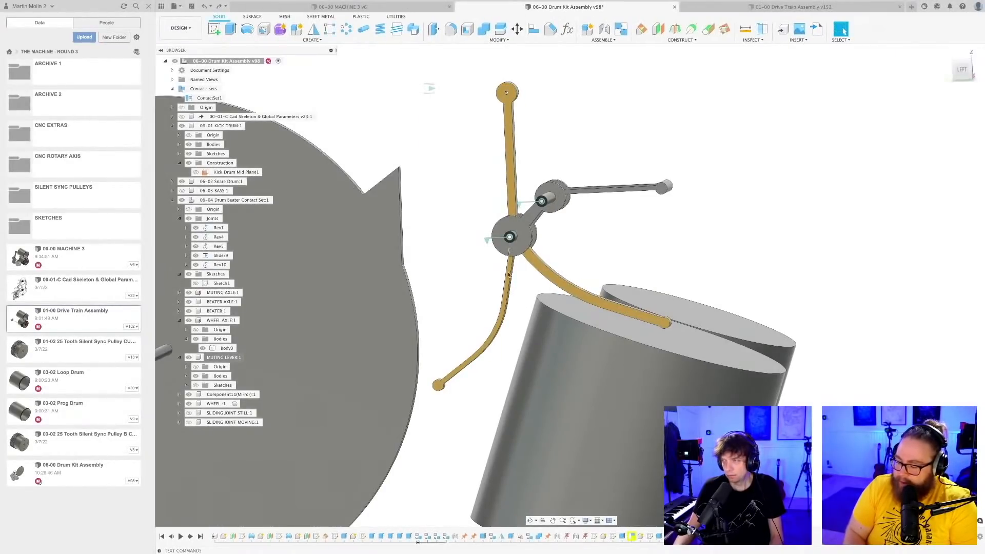
{"action": "scroll", "coordinate": [659, 260], "scroll_direction": "down", "scroll_amount": 5}
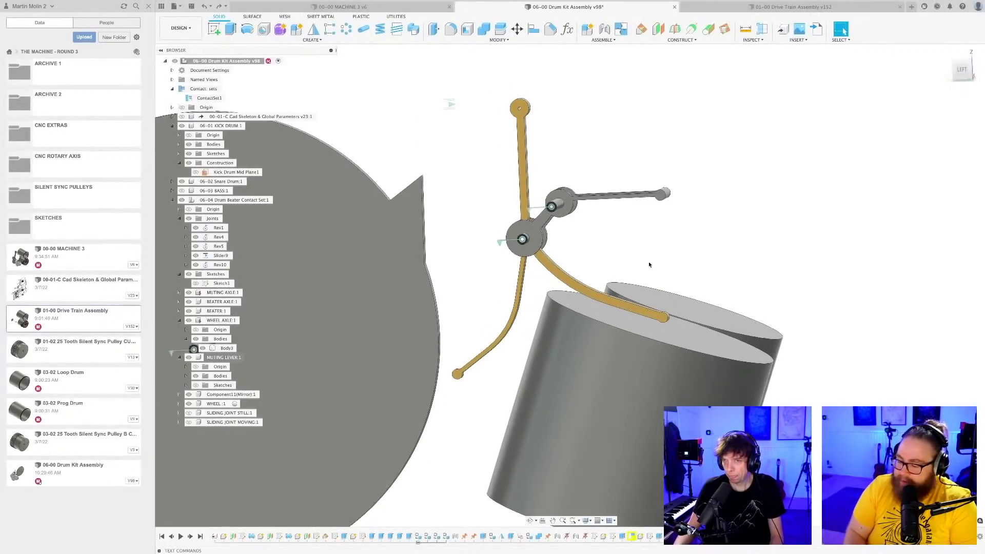
{"action": "middle_click_drag", "start_coordinate": [648, 261], "coordinate": [664, 257]}
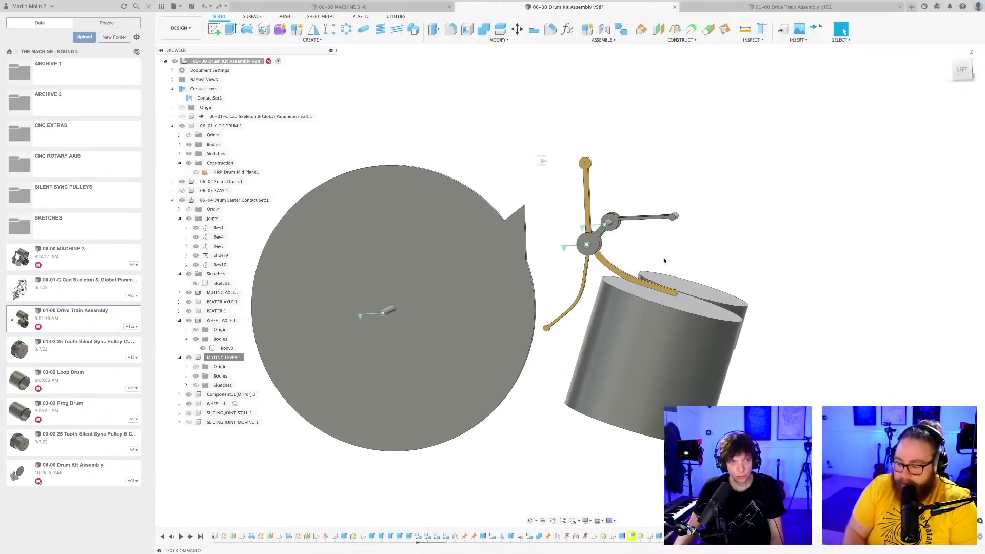
{"action": "middle_click_drag", "start_coordinate": [656, 252], "coordinate": [578, 250], "text": "shift"}
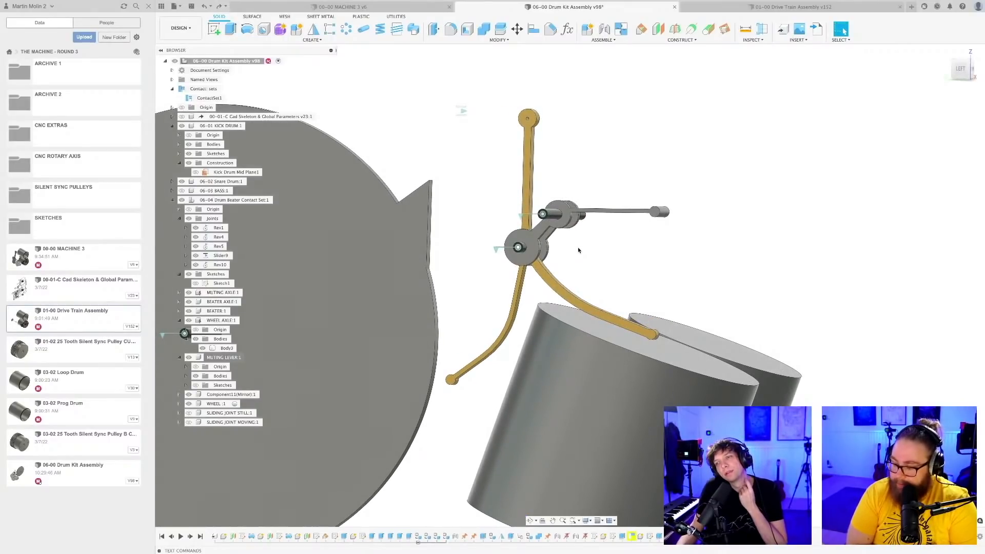
{"action": "middle_click_drag", "start_coordinate": [580, 250], "coordinate": [632, 263], "text": "shift"}
{"action": "scroll", "coordinate": [632, 263], "scroll_direction": "up", "scroll_amount": 2}
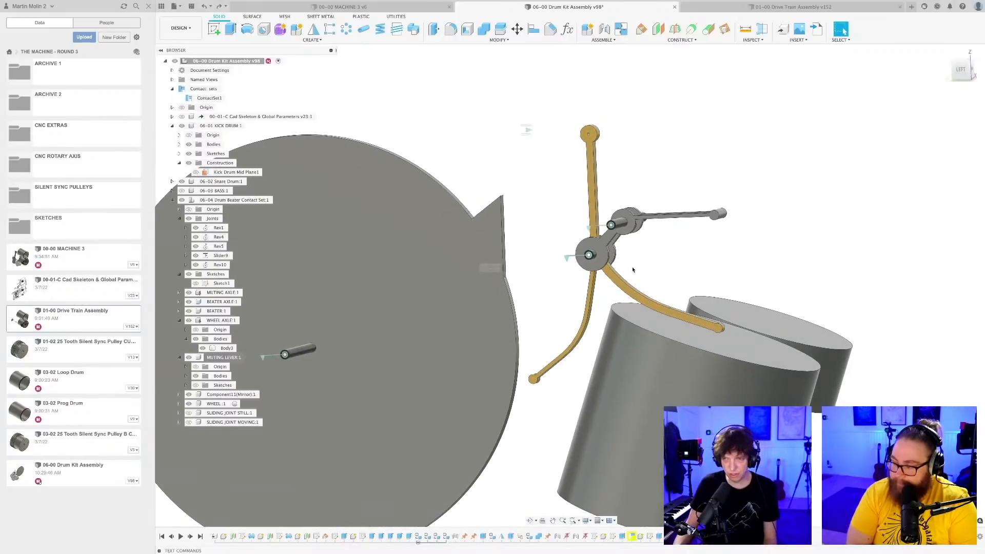
{"action": "key", "text": "super+s"}
{"action": "key", "text": "Return"}
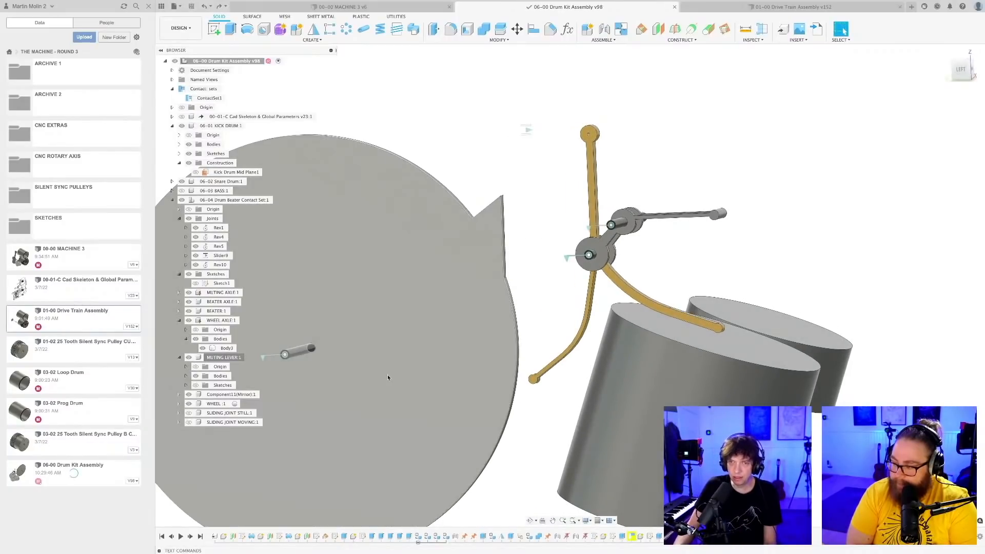
- Turn the wheel until its tooth sits just below the muting lever's lower tip, and save the assembly
{"action": "middle_click_drag", "start_coordinate": [633, 269], "coordinate": [564, 261], "text": "shift"}
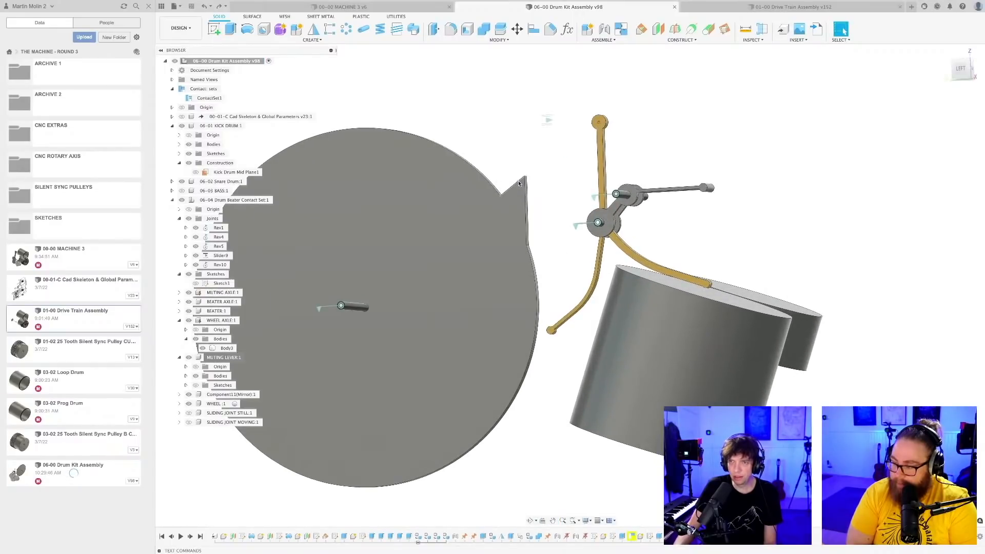
{"action": "left_click_drag", "start_coordinate": [555, 290], "coordinate": [553, 374]}
{"action": "middle_click_drag", "start_coordinate": [552, 256], "coordinate": [690, 244], "text": "shift"}
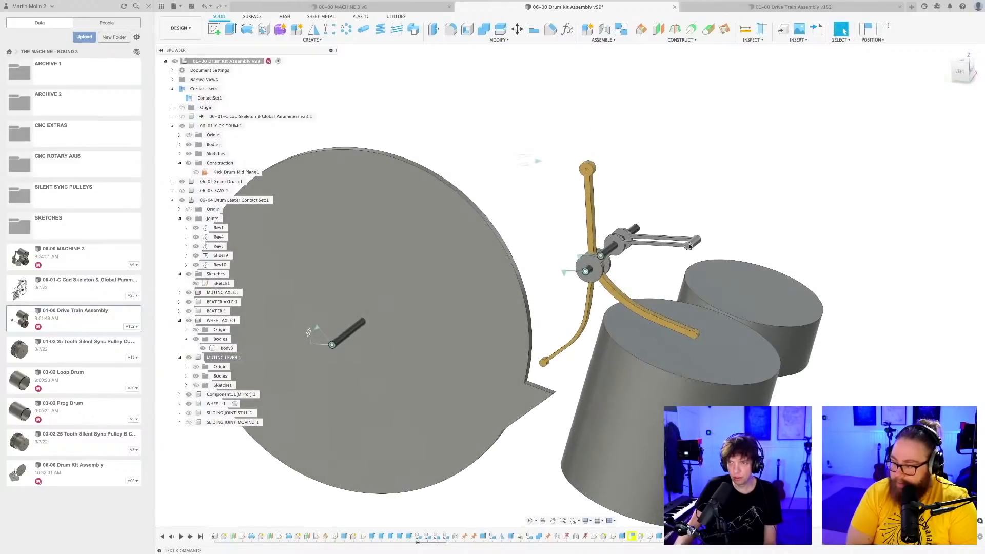
{"action": "middle_click_drag", "start_coordinate": [669, 227], "coordinate": [610, 266], "text": "shift"}
{"action": "key", "text": "super+s"}
{"action": "key", "text": "Return"}
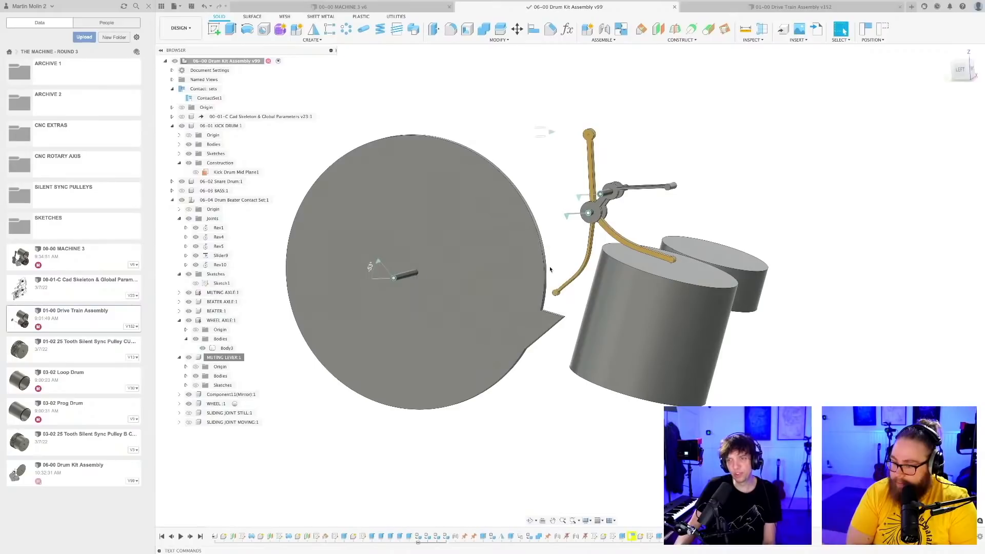
- Collapse the Joints and Sketches folders of the Drum Beater Contact Set component
{"action": "scroll", "coordinate": [551, 270], "scroll_direction": "down", "scroll_amount": 2}
{"action": "middle_click_drag", "start_coordinate": [563, 332], "coordinate": [558, 354], "text": "shift"}
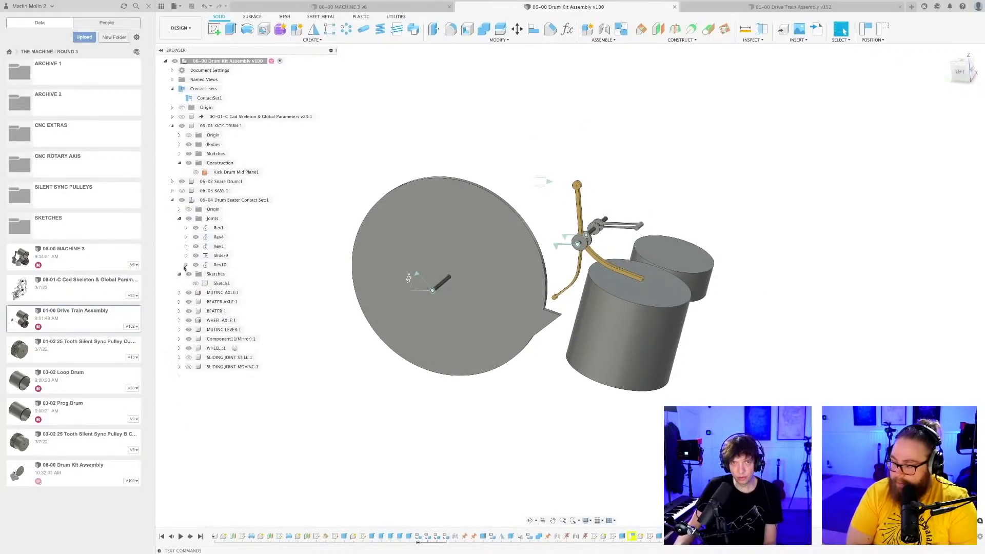
{"action": "left_click", "coordinate": [178, 218]}
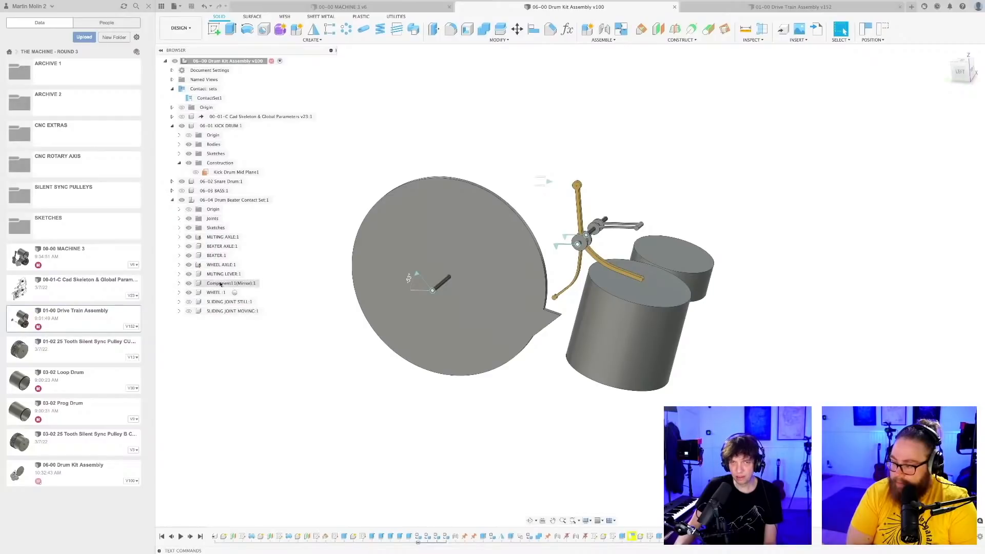
{"action": "middle_click_drag", "start_coordinate": [413, 337], "coordinate": [286, 341], "text": "shift"}
{"action": "scroll", "coordinate": [279, 356], "scroll_direction": "up", "scroll_amount": 3}
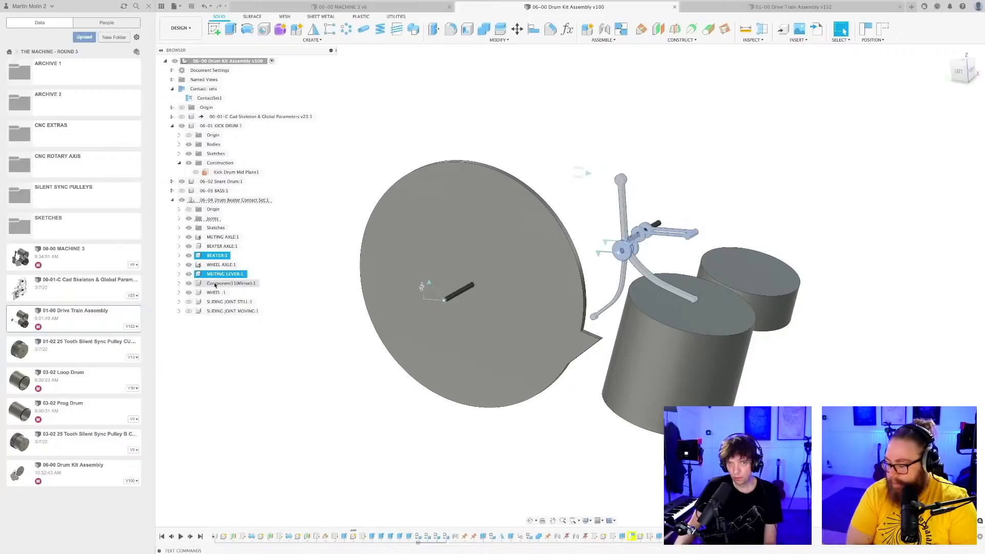
- Try moving the beater, muting lever and wheel together about 112 mm along X with Move/Copy, and discard the move
{"action": "left_click", "coordinate": [213, 294], "text": "super"}
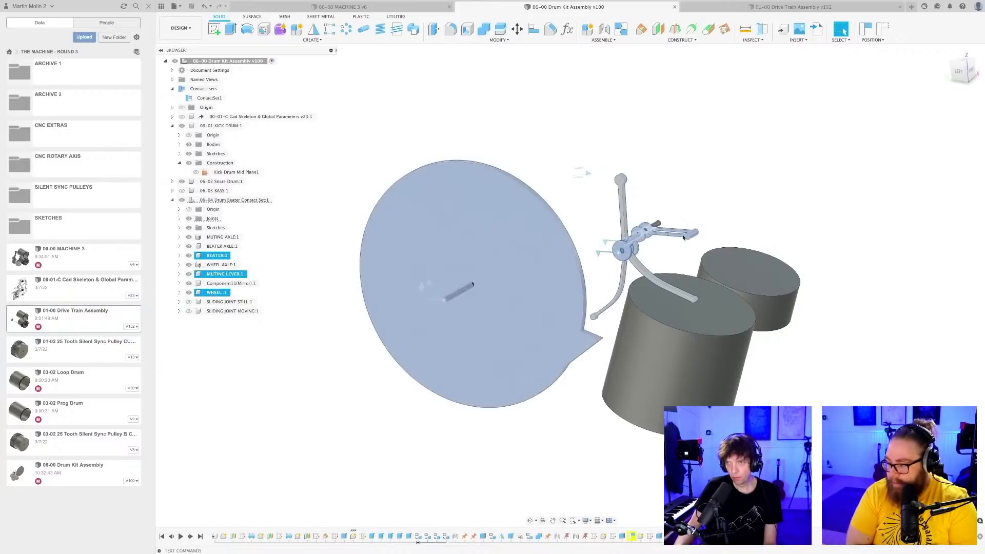
{"action": "scroll", "coordinate": [659, 275], "scroll_direction": "up", "scroll_amount": 3}
{"action": "middle_click_drag", "start_coordinate": [659, 275], "coordinate": [441, 297], "text": "shift"}
{"action": "scroll", "coordinate": [416, 292], "scroll_direction": "down", "scroll_amount": 3}
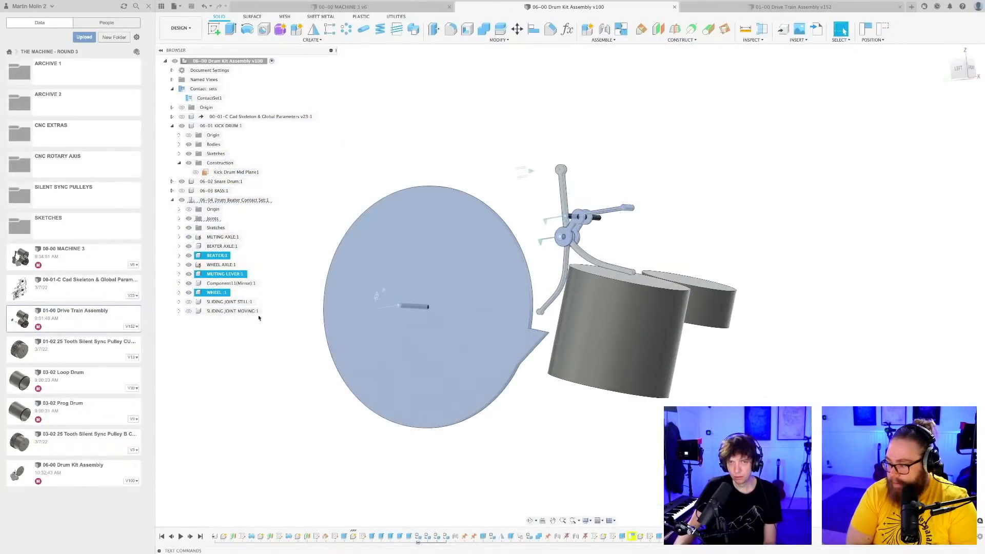
{"action": "right_click", "coordinate": [214, 293]}
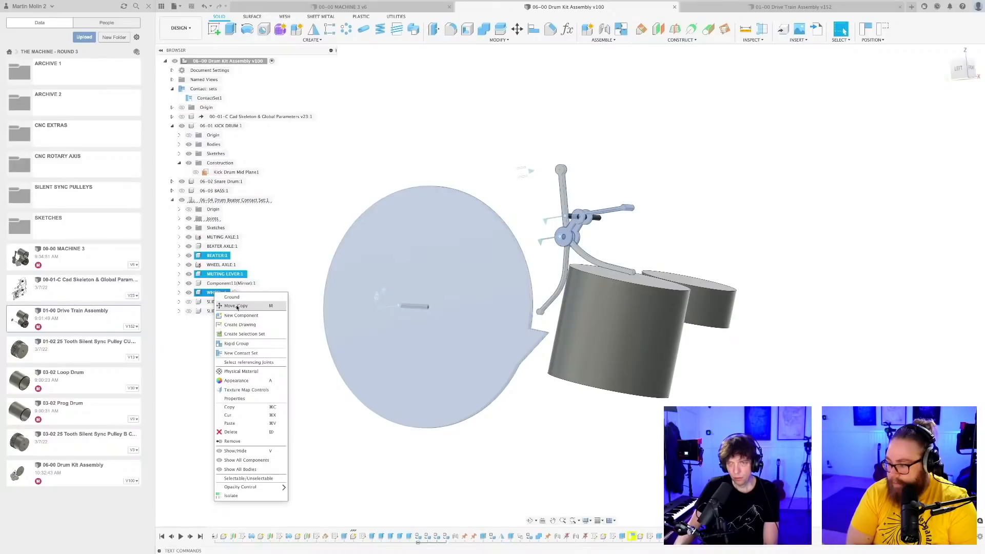
{"action": "left_click", "coordinate": [236, 306]}
{"action": "scroll", "coordinate": [518, 323], "scroll_direction": "down", "scroll_amount": 2}
{"action": "middle_click_drag", "start_coordinate": [518, 323], "coordinate": [551, 304], "text": "shift"}
{"action": "scroll", "coordinate": [561, 299], "scroll_direction": "up", "scroll_amount": 3}
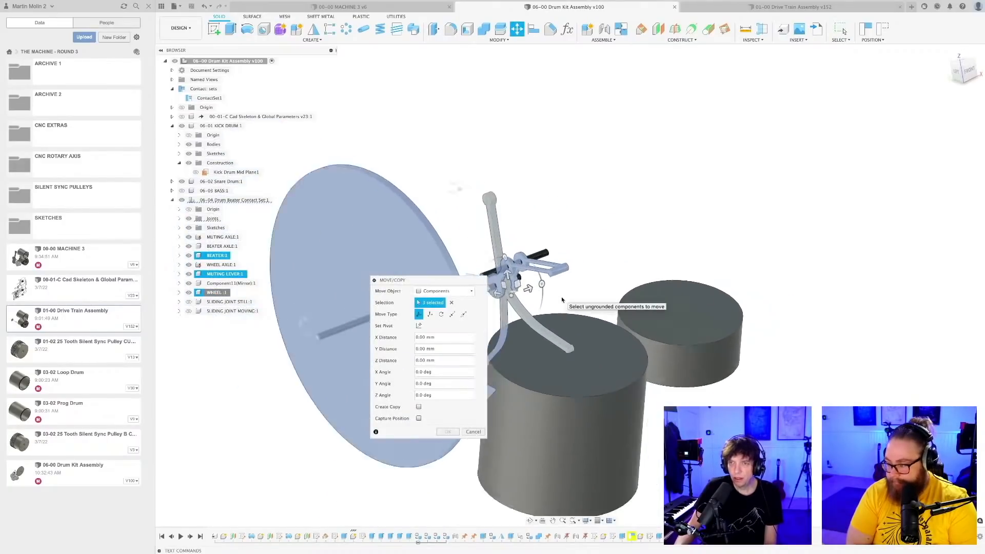
{"action": "scroll", "coordinate": [562, 299], "scroll_direction": "down", "scroll_amount": 4}
{"action": "left_click_drag", "start_coordinate": [585, 284], "coordinate": [601, 278]}
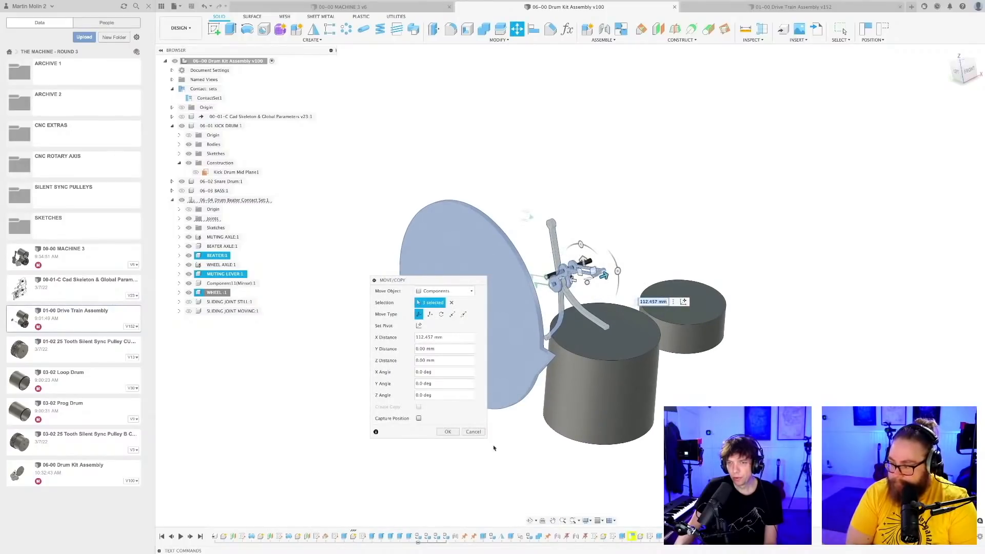
{"action": "left_click", "coordinate": [473, 432]}
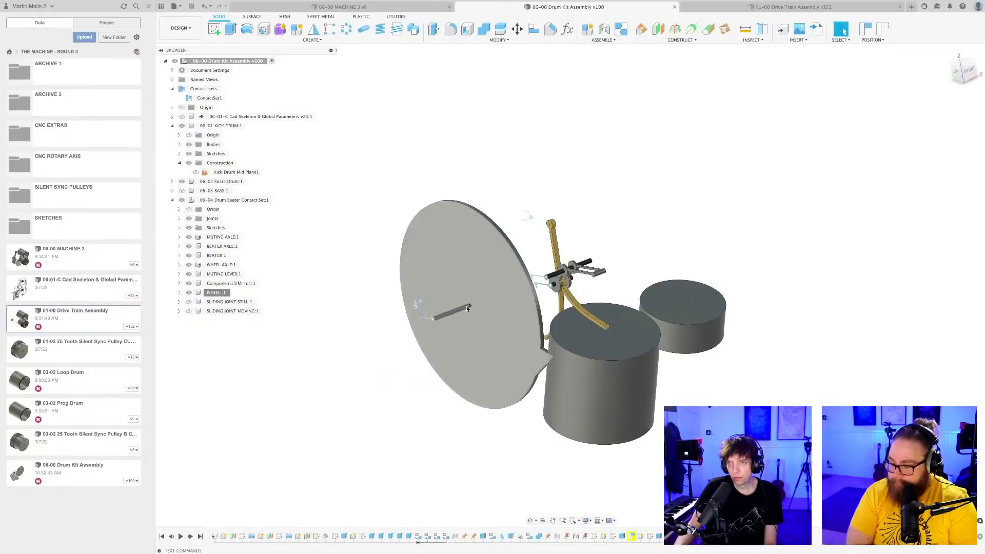
- Copy the beater, muting lever and wheel components and paste them as new instances in the assembly, reverting the changed component positions
{"action": "left_click", "coordinate": [216, 292]}
{"action": "middle_click_drag", "start_coordinate": [378, 292], "coordinate": [415, 302], "text": "shift"}
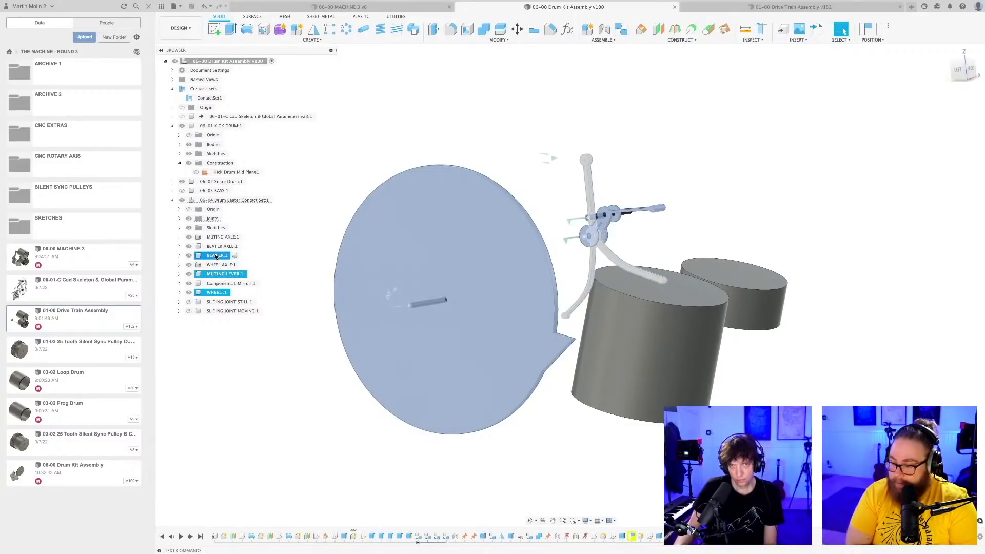
{"action": "left_click", "coordinate": [277, 200]}
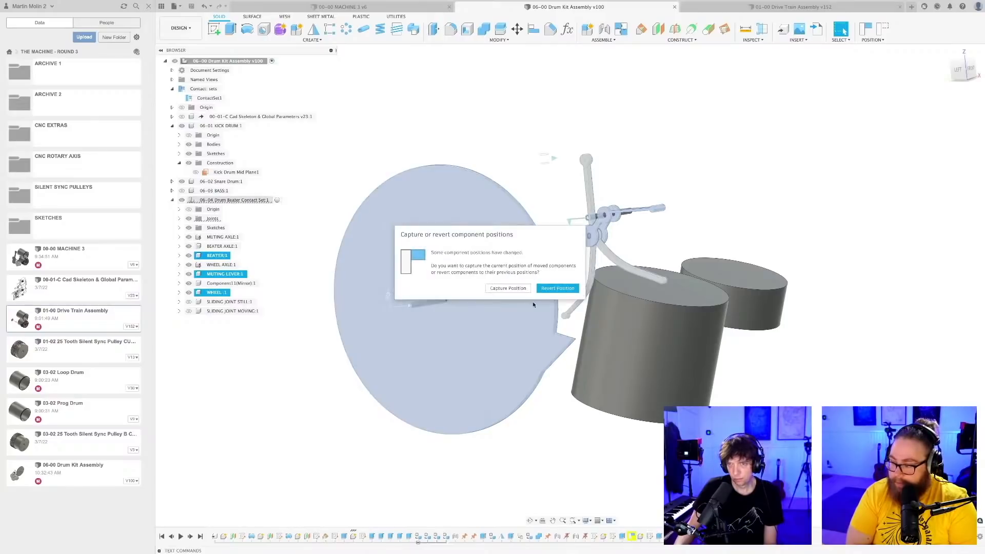
{"action": "left_click", "coordinate": [556, 290]}
- Offset the pasted wheel, muting lever and beater by about -98.6 mm along X, and save the assembly
{"action": "scroll", "coordinate": [524, 308], "scroll_direction": "down", "scroll_amount": 5}
{"action": "middle_click_drag", "start_coordinate": [526, 310], "coordinate": [516, 263], "text": "shift"}
{"action": "scroll", "coordinate": [525, 323], "scroll_direction": "down", "scroll_amount": 3}
{"action": "left_click_drag", "start_coordinate": [495, 242], "coordinate": [488, 247]}
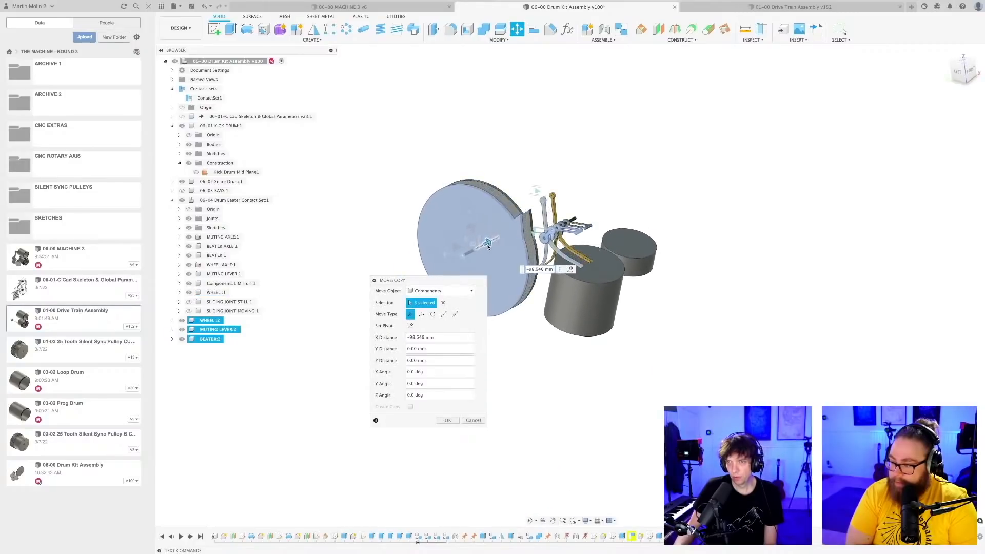
{"action": "key", "text": "Return"}
{"action": "scroll", "coordinate": [556, 262], "scroll_direction": "up", "scroll_amount": 3}
{"action": "middle_click_drag", "start_coordinate": [556, 261], "coordinate": [575, 282], "text": "shift"}
{"action": "scroll", "coordinate": [562, 238], "scroll_direction": "up", "scroll_amount": 3}
{"action": "key", "text": "ctrl+s"}
{"action": "key", "text": "Return"}
- Examine how the two sets of beaters, muting levers and wheels sit side by side in front of the drums
{"action": "scroll", "coordinate": [566, 252], "scroll_direction": "up", "scroll_amount": 3}
{"action": "scroll", "coordinate": [576, 280], "scroll_direction": "up", "scroll_amount": 3}
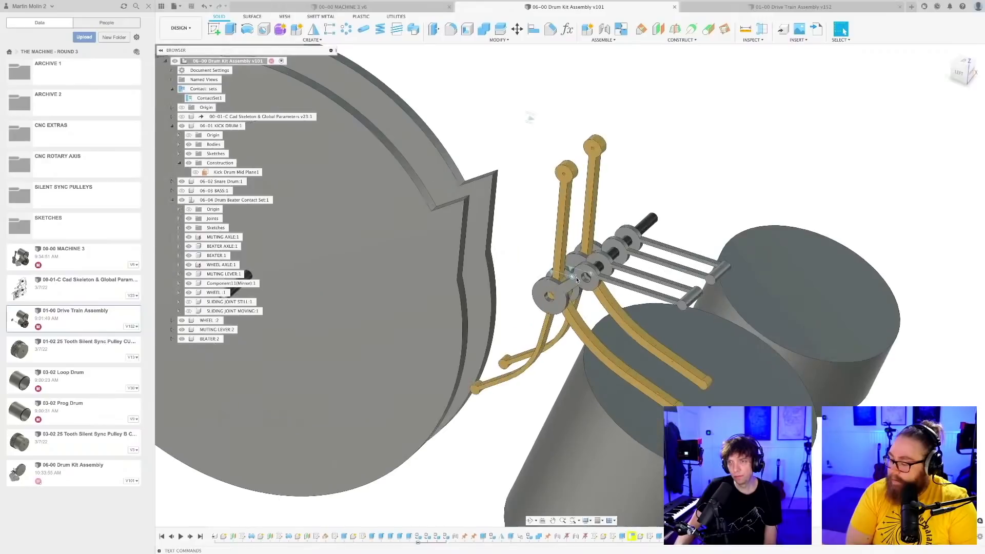
{"action": "scroll", "coordinate": [576, 279], "scroll_direction": "up", "scroll_amount": 2}
{"action": "scroll", "coordinate": [594, 276], "scroll_direction": "up", "scroll_amount": 3}
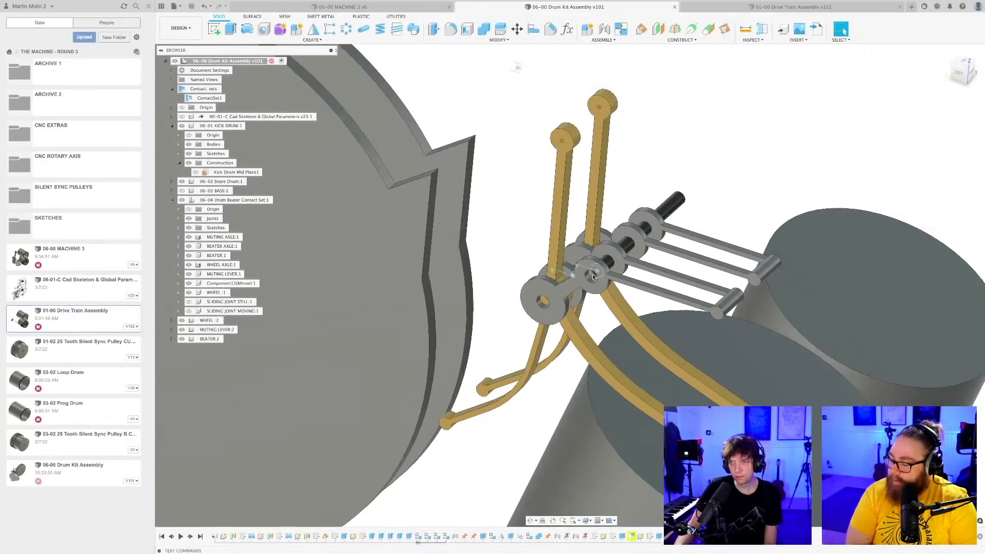
{"action": "scroll", "coordinate": [594, 277], "scroll_direction": "up", "scroll_amount": 2}
{"action": "scroll", "coordinate": [593, 276], "scroll_direction": "down", "scroll_amount": 3}
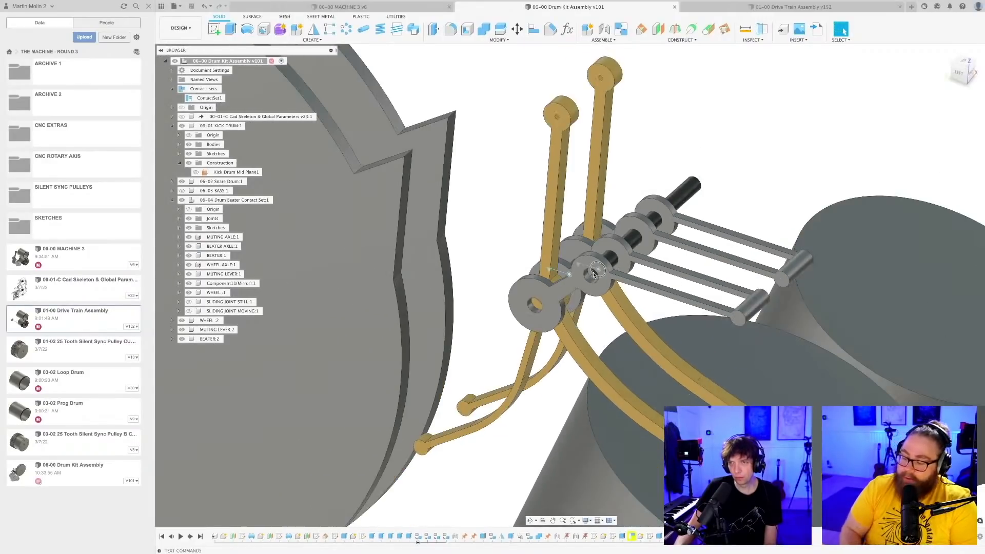
{"action": "scroll", "coordinate": [570, 302], "scroll_direction": "down", "scroll_amount": 3}
{"action": "scroll", "coordinate": [534, 321], "scroll_direction": "up", "scroll_amount": 3}
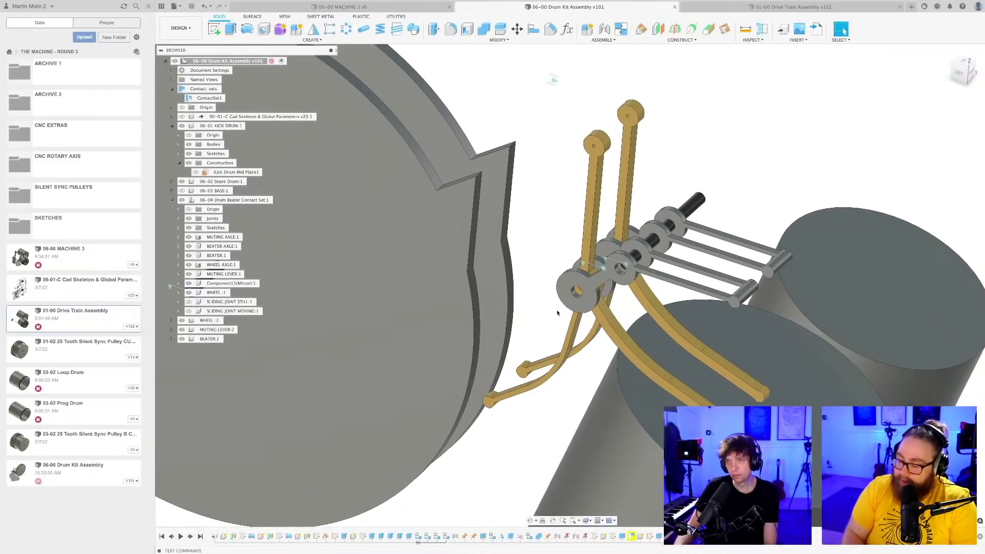
{"action": "scroll", "coordinate": [557, 310], "scroll_direction": "down", "scroll_amount": 5}
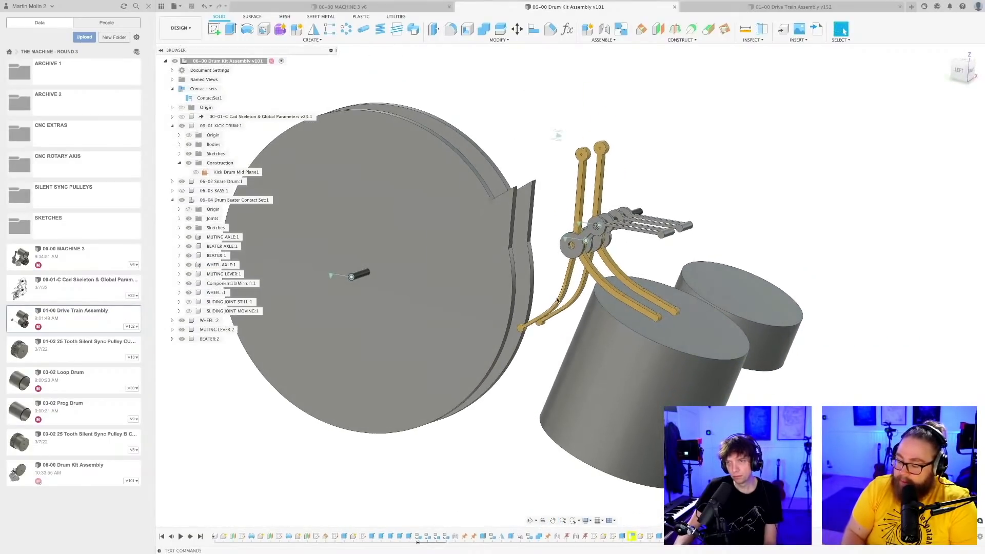
{"action": "scroll", "coordinate": [561, 291], "scroll_direction": "up", "scroll_amount": 3}
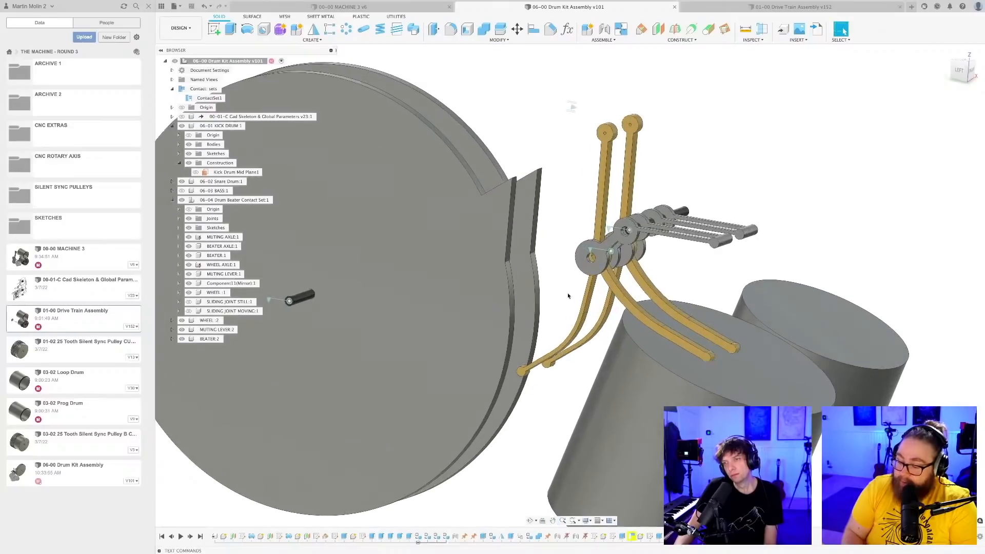
{"action": "scroll", "coordinate": [568, 293], "scroll_direction": "down", "scroll_amount": 4}
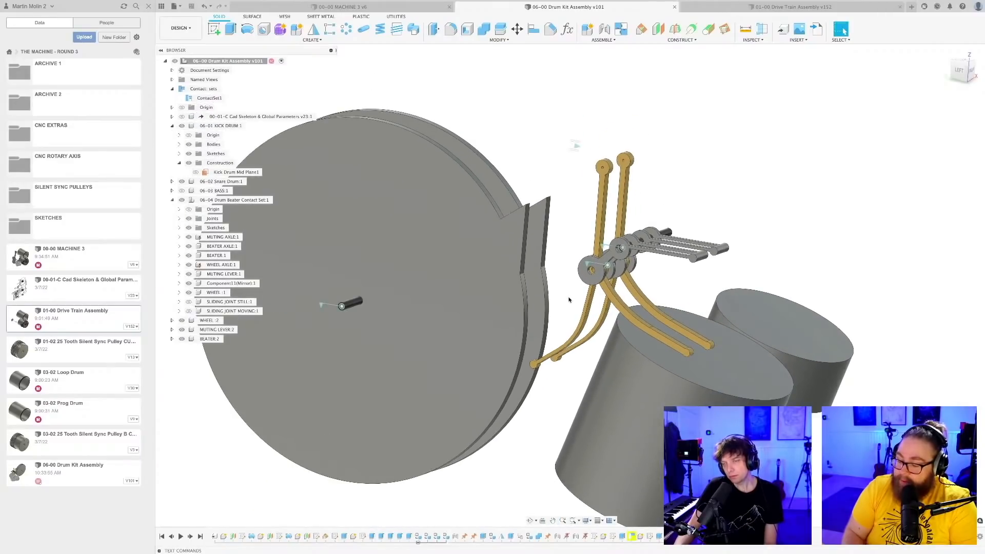
{"action": "middle_click_drag", "start_coordinate": [565, 294], "coordinate": [567, 296], "text": "shift"}
{"action": "scroll", "coordinate": [590, 295], "scroll_direction": "up", "scroll_amount": 2}
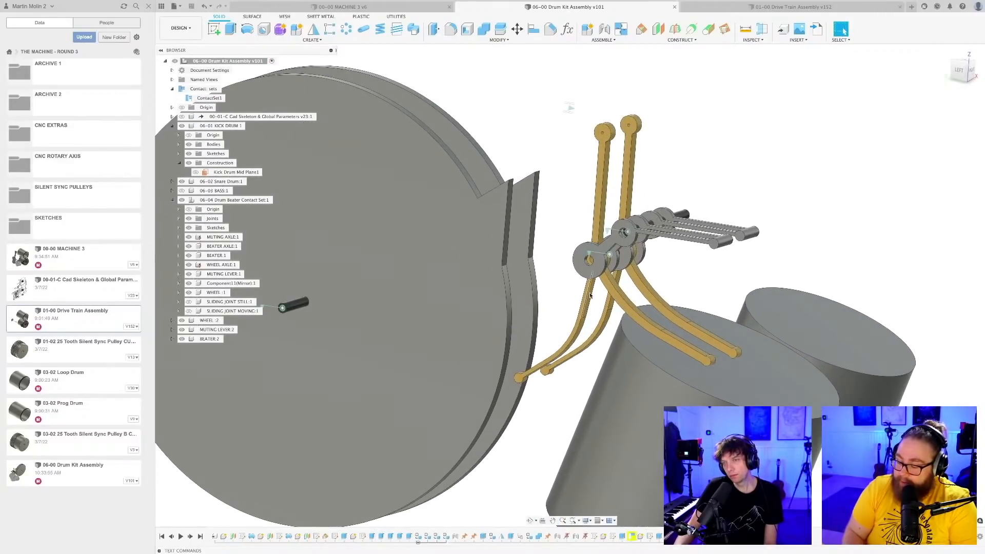
{"action": "scroll", "coordinate": [575, 297], "scroll_direction": "down", "scroll_amount": 5}
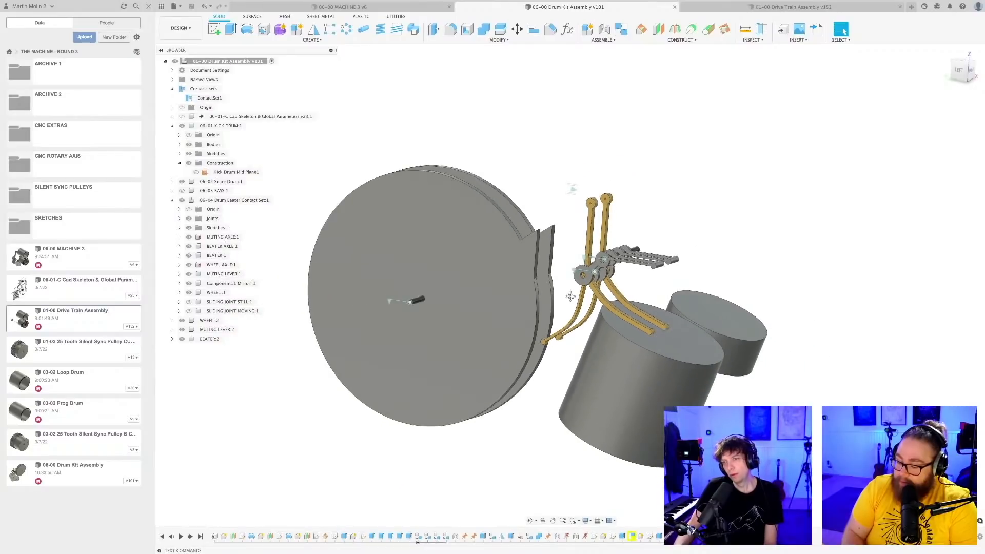
- Inspect the lower hubs of both muting levers and beaters up close, and compare their spacing with the two wheels
{"action": "scroll", "coordinate": [563, 307], "scroll_direction": "up", "scroll_amount": 2}
{"action": "middle_click_drag", "start_coordinate": [558, 306], "coordinate": [645, 283], "text": "shift"}
{"action": "scroll", "coordinate": [573, 299], "scroll_direction": "up", "scroll_amount": 2}
{"action": "scroll", "coordinate": [572, 299], "scroll_direction": "up", "scroll_amount": 1}
{"action": "scroll", "coordinate": [709, 261], "scroll_direction": "up", "scroll_amount": 8}
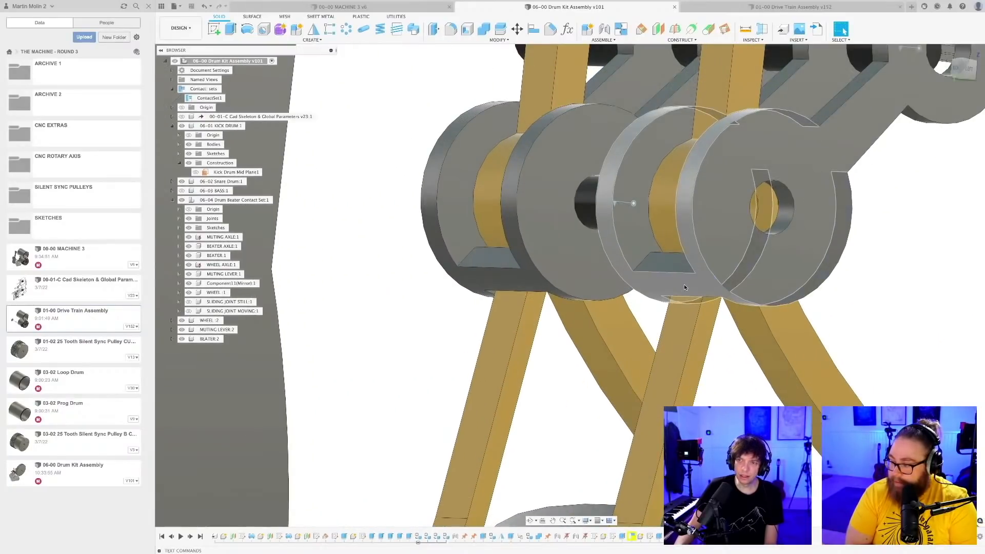
{"action": "scroll", "coordinate": [679, 328], "scroll_direction": "down", "scroll_amount": 10}
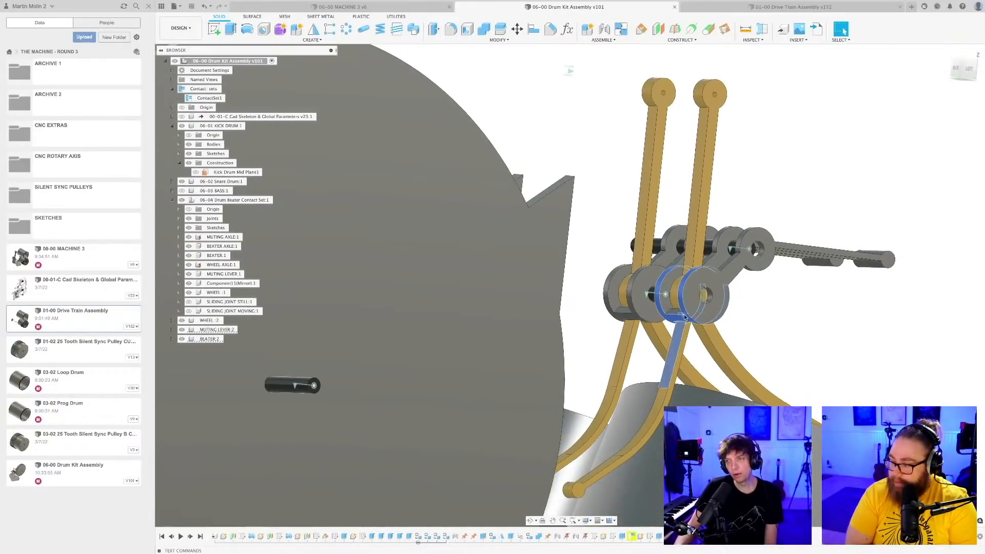
{"action": "scroll", "coordinate": [664, 333], "scroll_direction": "down", "scroll_amount": 3}
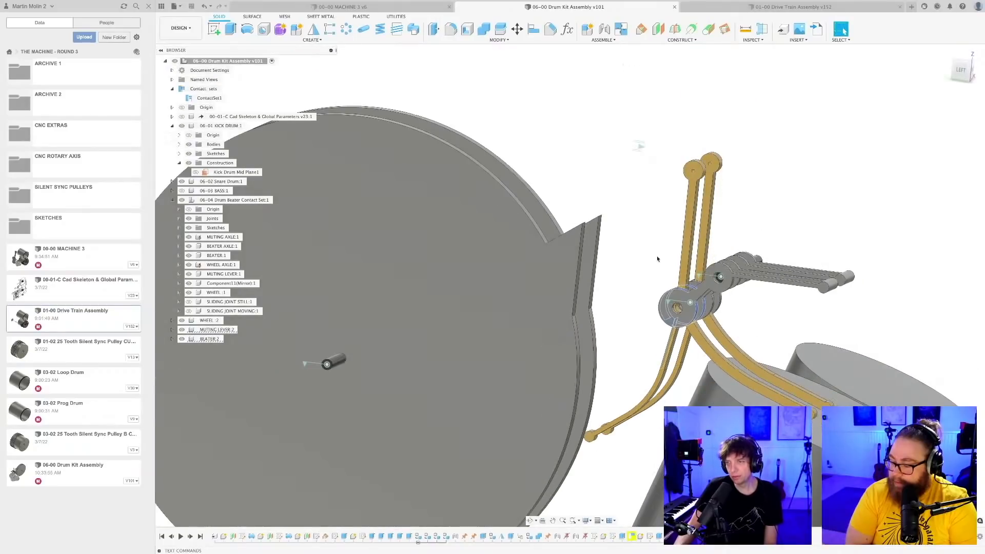
{"action": "middle_click_drag", "start_coordinate": [656, 257], "coordinate": [607, 257]}
{"action": "scroll", "coordinate": [608, 259], "scroll_direction": "up", "scroll_amount": 3}
{"action": "scroll", "coordinate": [607, 261], "scroll_direction": "up", "scroll_amount": 3}
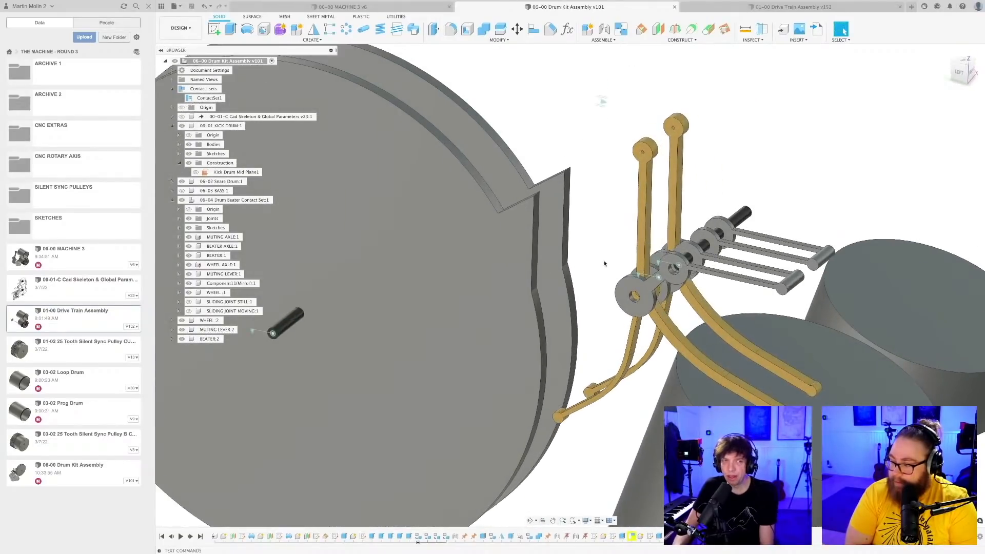
- Create a rigid as-built joint between the duplicated beater and the duplicated muting lever
{"action": "scroll", "coordinate": [595, 259], "scroll_direction": "up", "scroll_amount": 3}
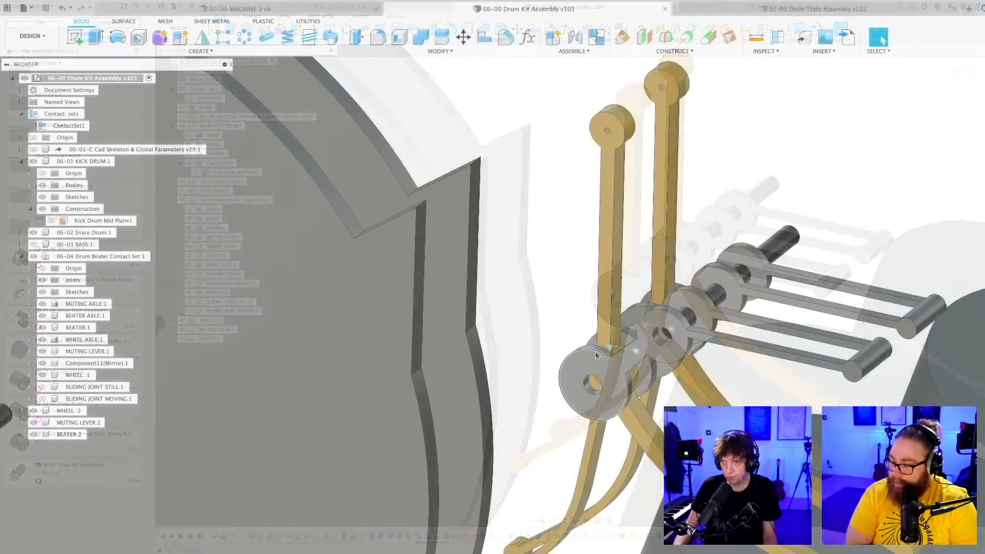
{"action": "scroll", "coordinate": [608, 477], "scroll_direction": "down", "scroll_amount": 4}
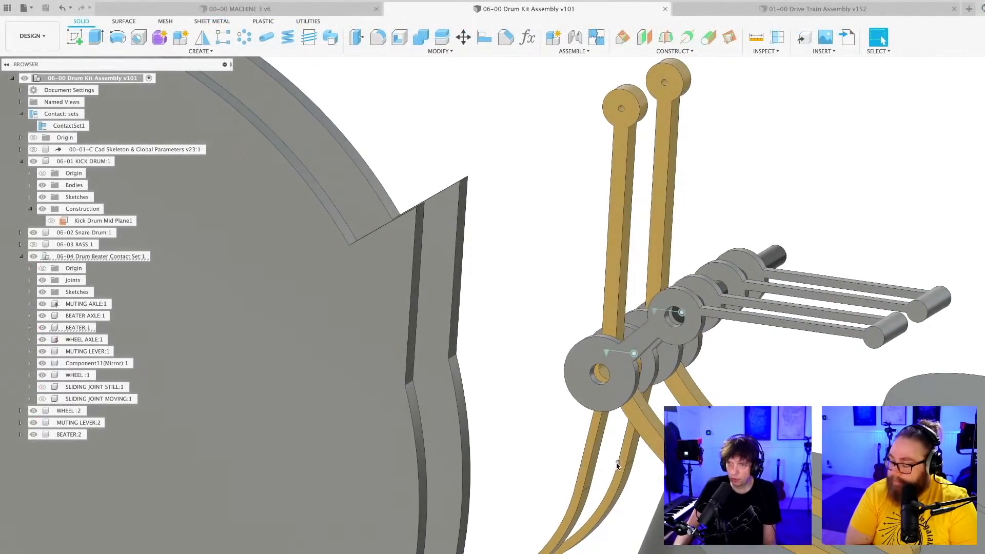
{"action": "middle_click_drag", "start_coordinate": [616, 463], "coordinate": [578, 463]}
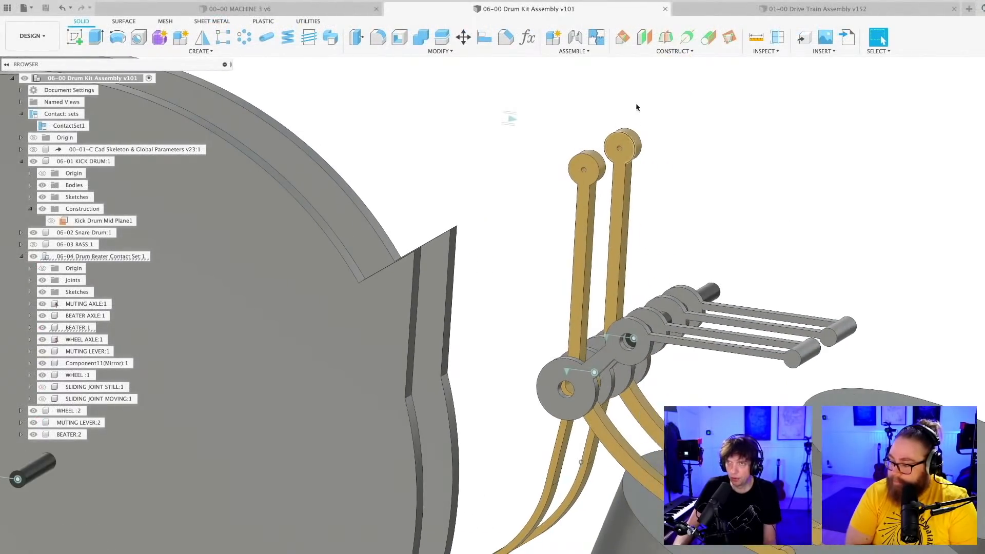
{"action": "left_click", "coordinate": [573, 52]}
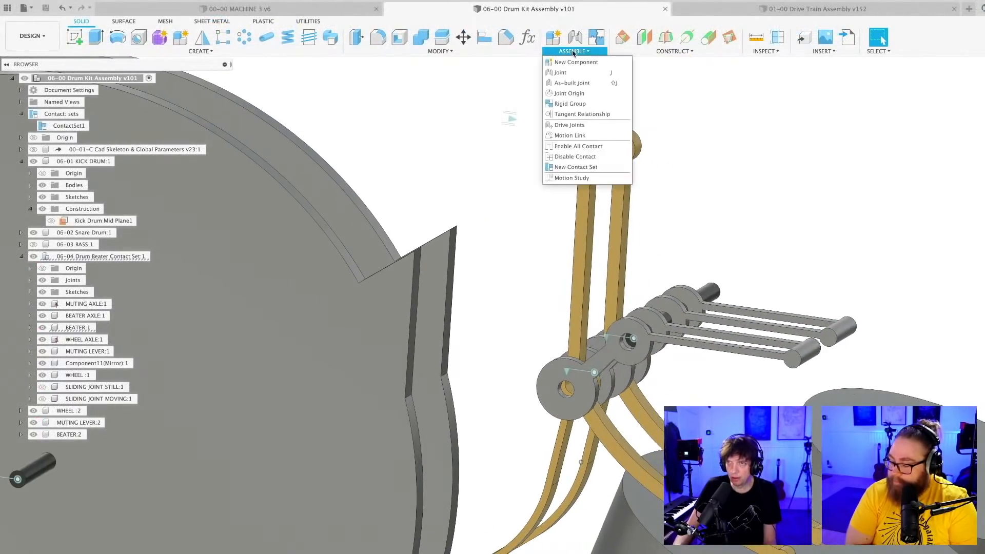
{"action": "left_click", "coordinate": [572, 83]}
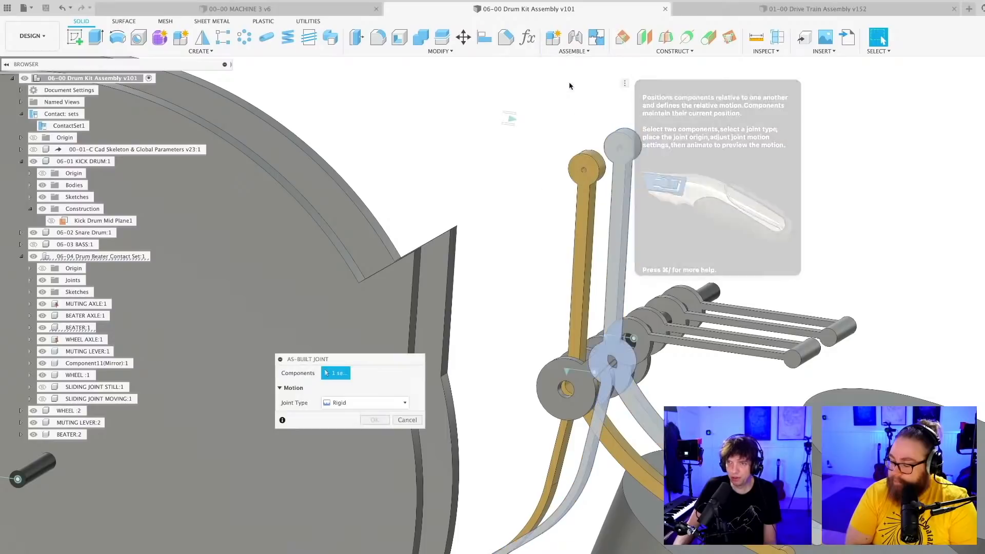
{"action": "left_click", "coordinate": [616, 246]}
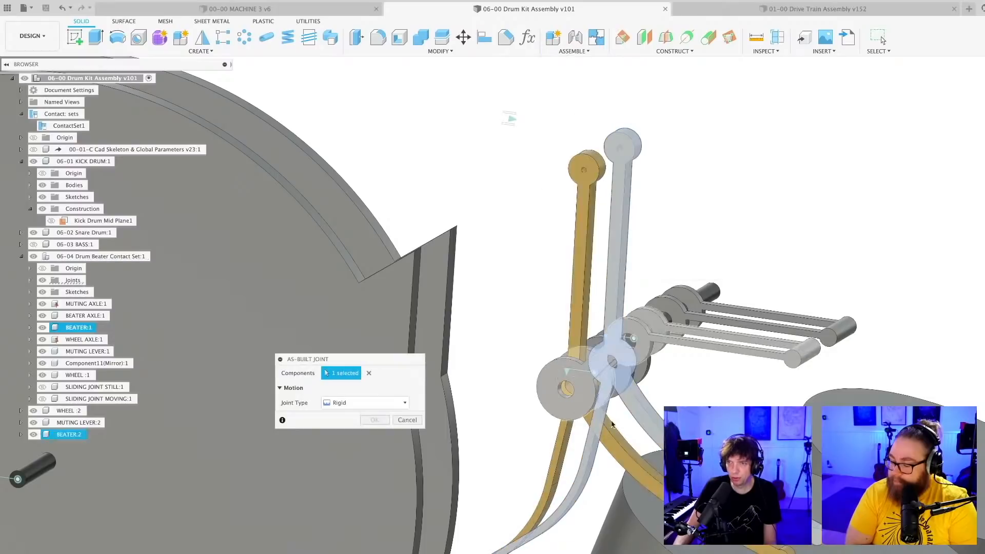
{"action": "left_click", "coordinate": [554, 402]}
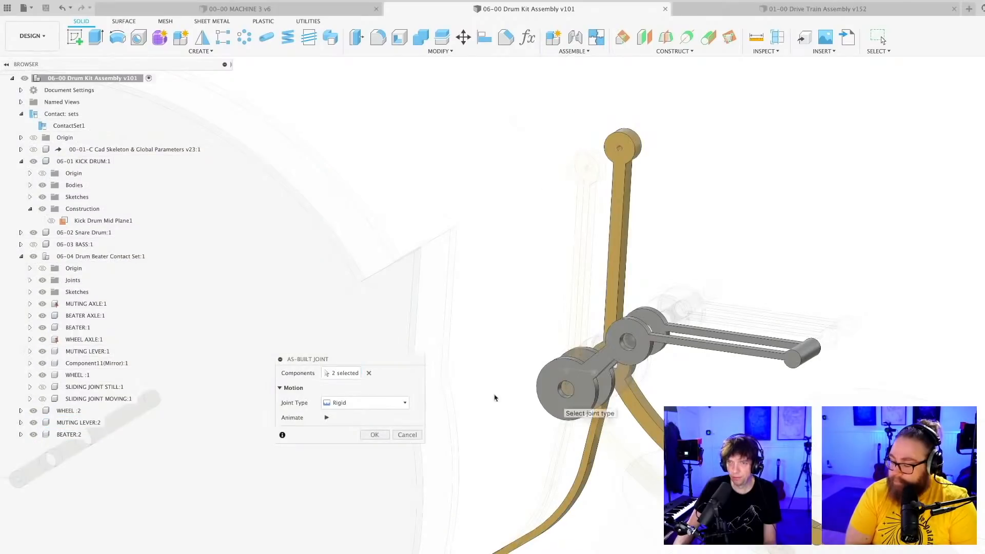
{"action": "left_click", "coordinate": [369, 373]}
{"action": "left_click", "coordinate": [556, 397]}
{"action": "left_click", "coordinate": [577, 309]}
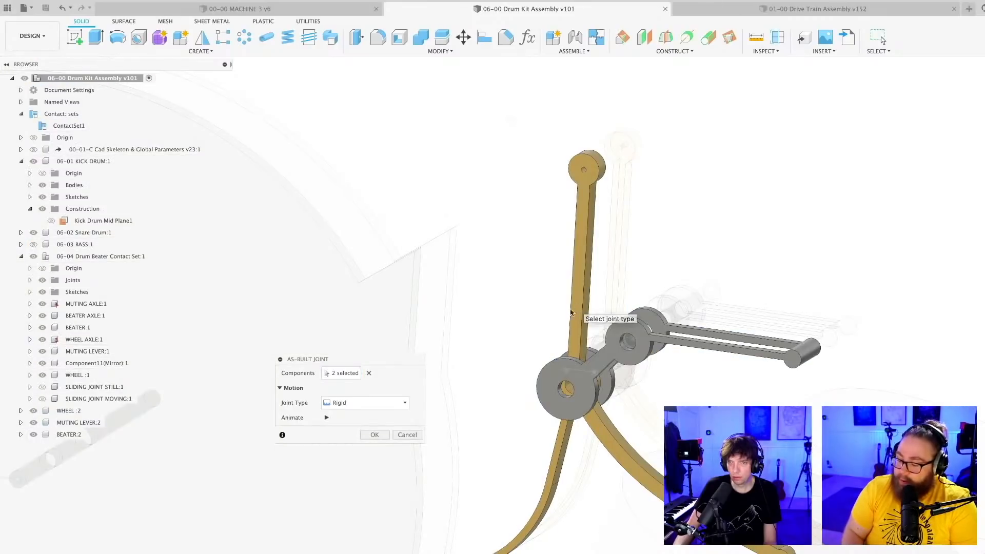
{"action": "left_click", "coordinate": [374, 434]}
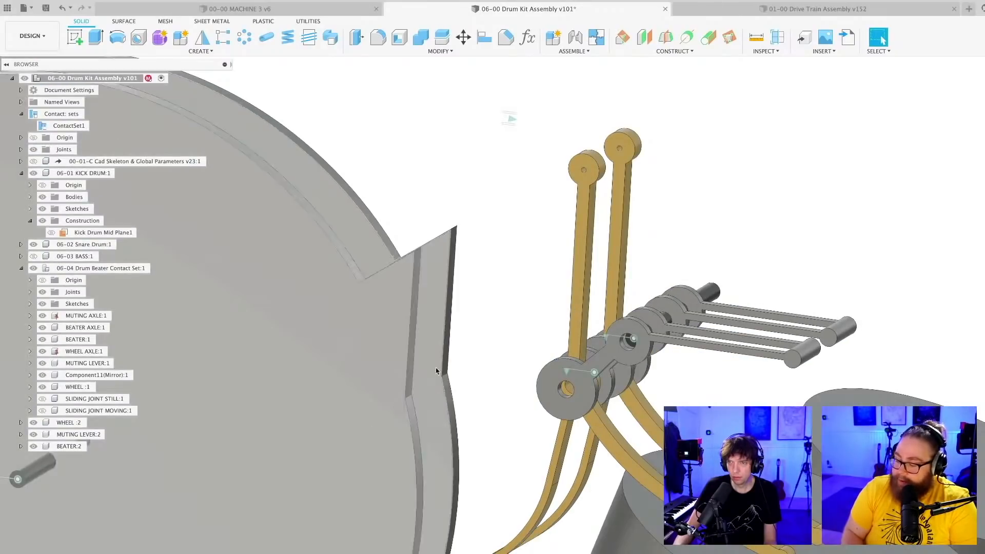
- Move the duplicated muting lever away and back to check whether its beater follows
{"action": "scroll", "coordinate": [532, 154], "scroll_direction": "down", "scroll_amount": 3}
{"action": "mouse_move", "coordinate": [751, 356]}
{"action": "left_mouse_down"}
{"action": "mouse_move", "coordinate": [744, 332]}
{"action": "mouse_move", "coordinate": [752, 353]}
{"action": "left_mouse_up"}
{"action": "middle_click_drag", "start_coordinate": [752, 354], "coordinate": [711, 325], "text": "shift"}
{"action": "left_click_drag", "start_coordinate": [733, 310], "coordinate": [349, 246]}
{"action": "left_click_drag", "start_coordinate": [369, 283], "coordinate": [758, 263]}
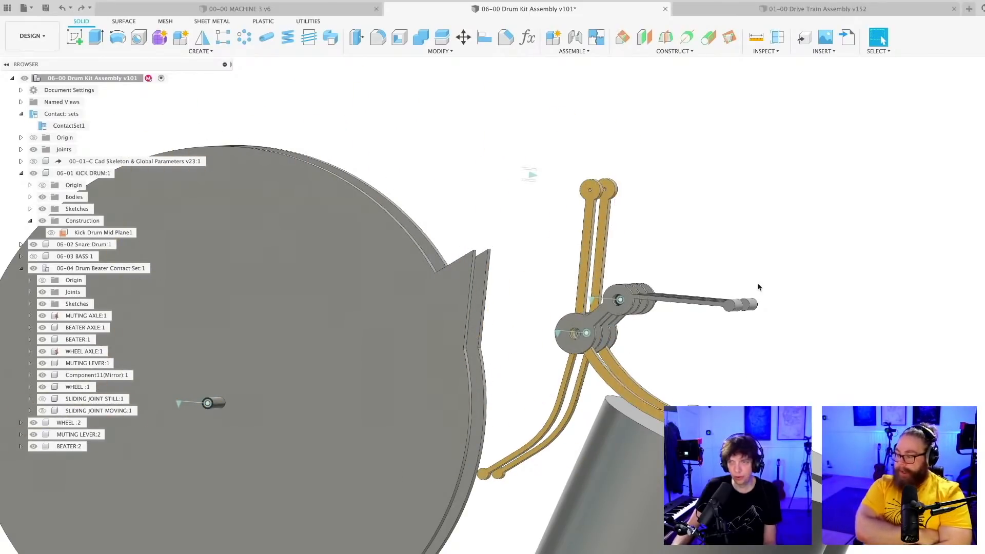
{"action": "middle_click_drag", "start_coordinate": [648, 343], "coordinate": [655, 126], "text": "shift"}
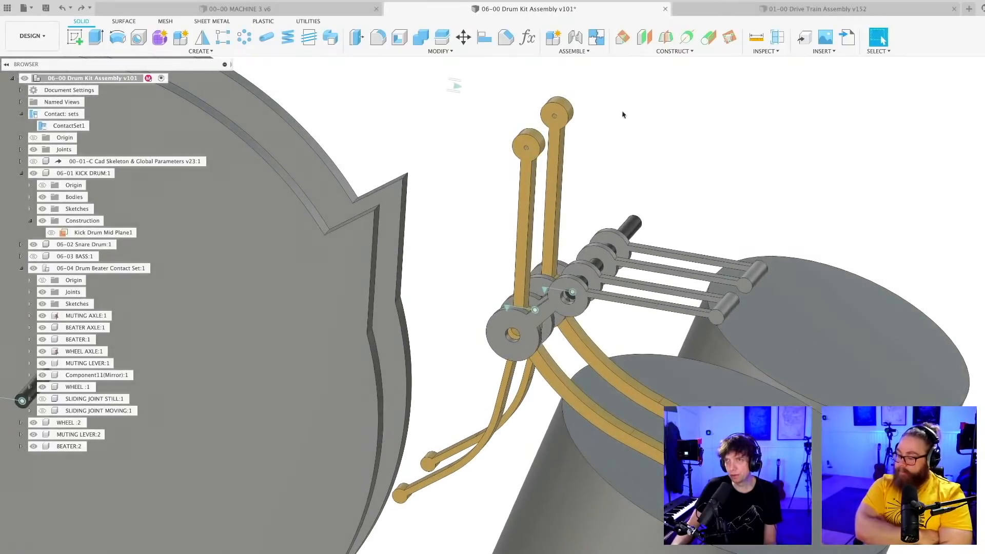
- Create a revolute joint between the duplicated muting lever's hub hole and the muting axle's end, offset about -252.7 mm along Z
{"action": "left_click", "coordinate": [574, 38]}
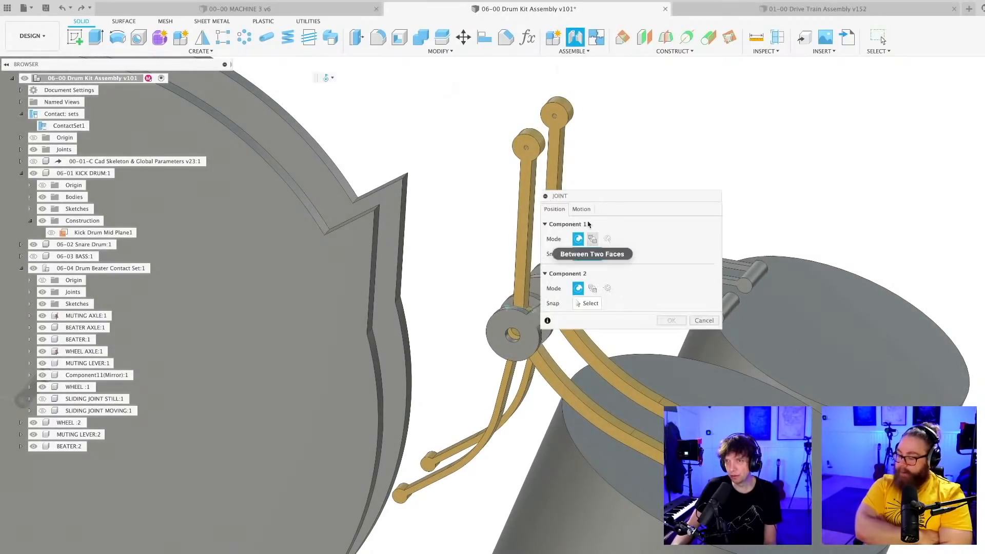
{"action": "left_click_drag", "start_coordinate": [590, 196], "coordinate": [705, 211]}
{"action": "scroll", "coordinate": [580, 310], "scroll_direction": "up", "scroll_amount": 3}
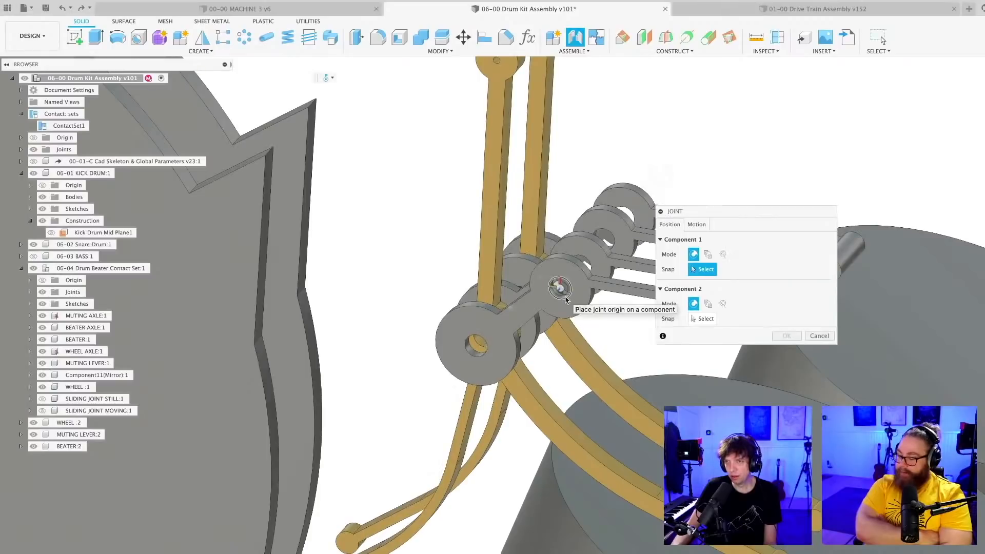
{"action": "left_click", "coordinate": [566, 300]}
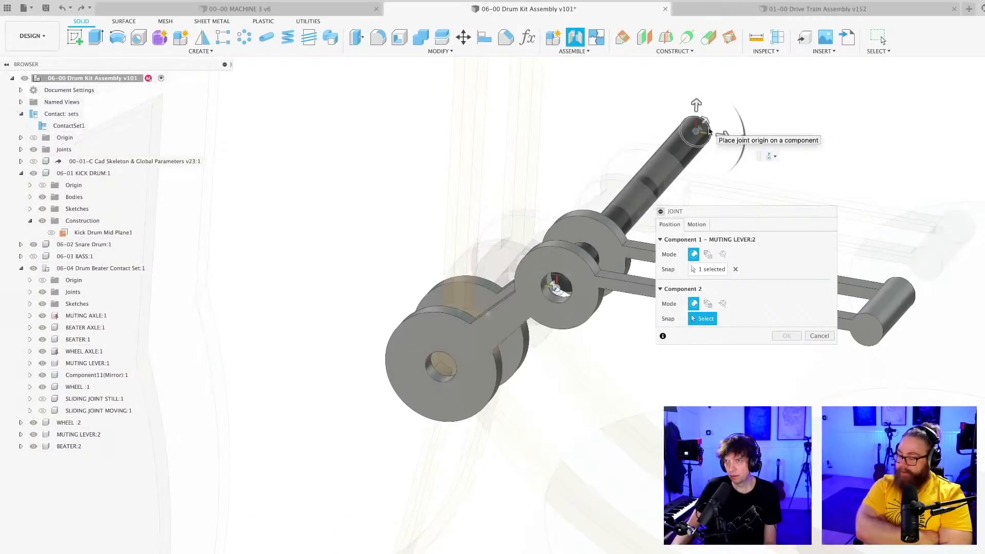
{"action": "left_click", "coordinate": [695, 105]}
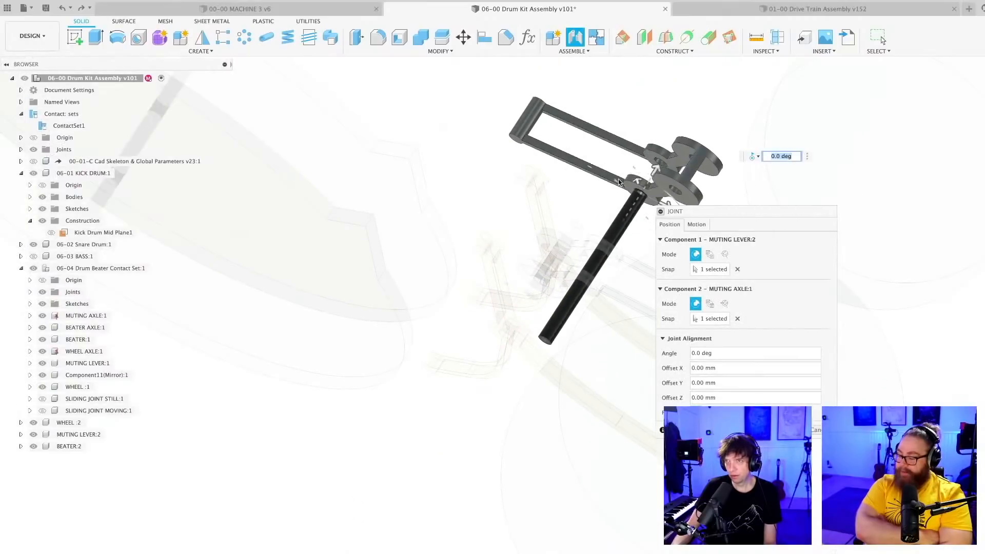
{"action": "left_click_drag", "start_coordinate": [656, 170], "coordinate": [573, 336]}
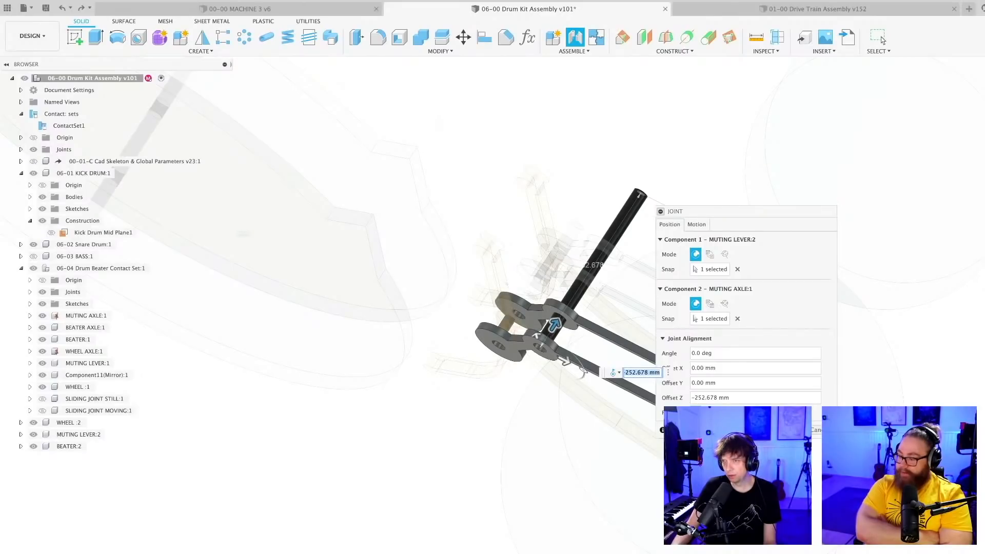
{"action": "key", "text": "Return"}
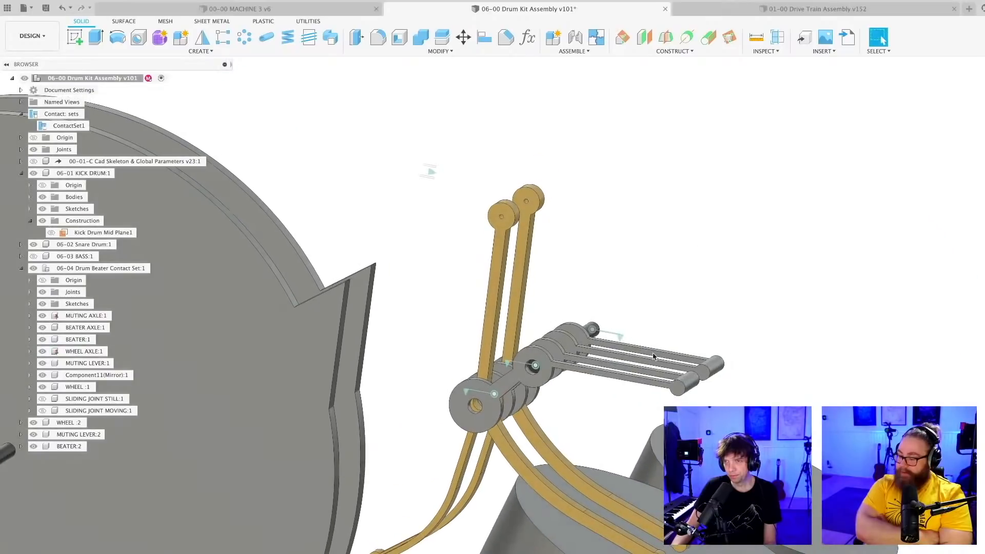
- Swing the muting levers about their axle and examine how both beater sets move relative to the wheels and drums
{"action": "left_click_drag", "start_coordinate": [680, 396], "coordinate": [571, 457]}
{"action": "middle_click_drag", "start_coordinate": [572, 457], "coordinate": [614, 334], "text": "shift"}
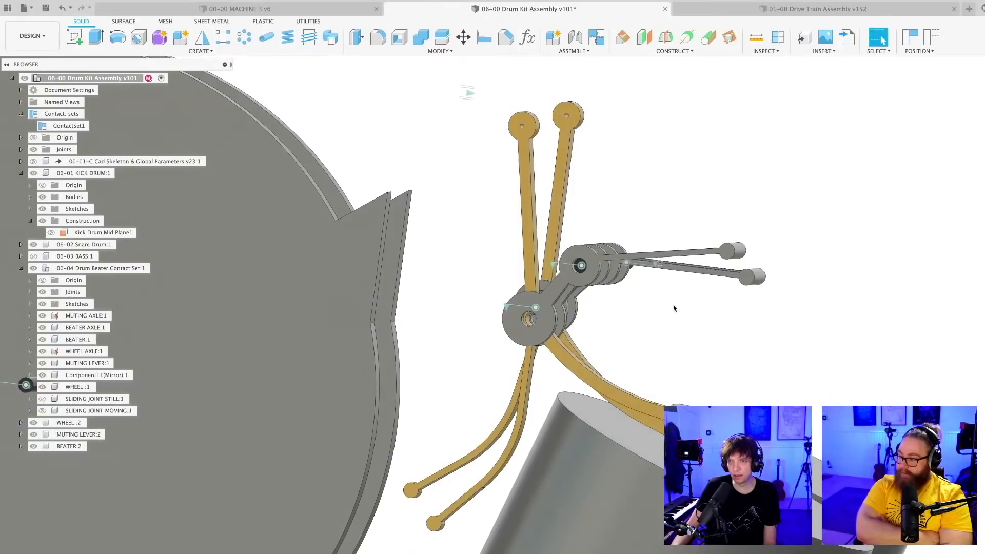
{"action": "mouse_move", "coordinate": [730, 260]}
{"action": "left_mouse_down"}
{"action": "mouse_move", "coordinate": [718, 280]}
{"action": "mouse_move", "coordinate": [730, 246]}
{"action": "mouse_move", "coordinate": [731, 276]}
{"action": "mouse_move", "coordinate": [728, 264]}
{"action": "left_mouse_up"}
{"action": "middle_click_drag", "start_coordinate": [728, 264], "coordinate": [640, 299], "text": "shift"}
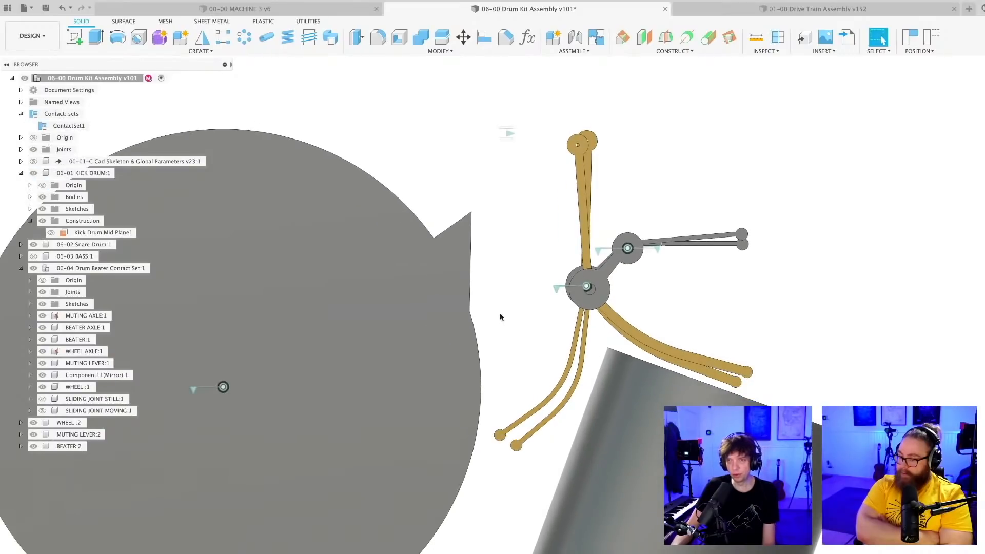
{"action": "left_click_drag", "start_coordinate": [770, 236], "coordinate": [765, 209]}
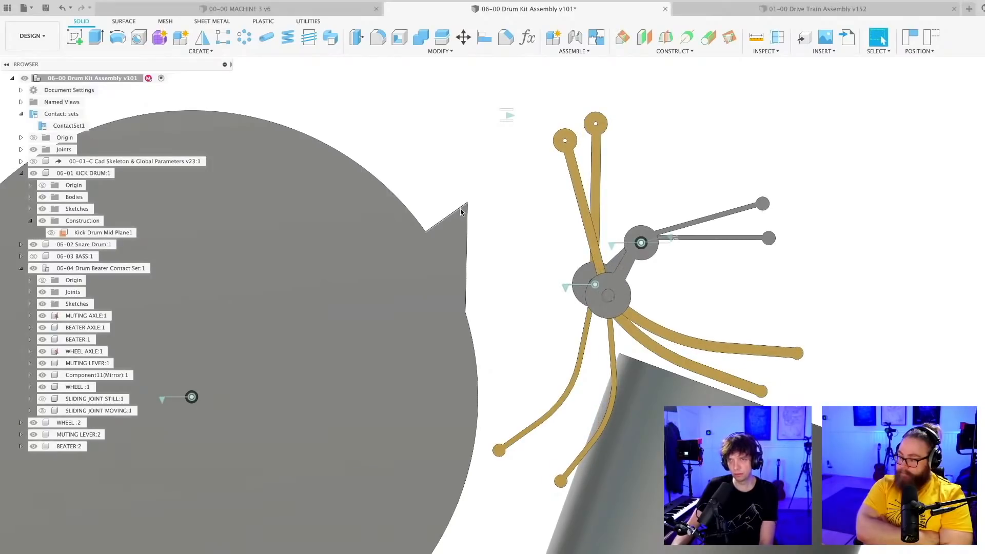
{"action": "scroll", "coordinate": [482, 251], "scroll_direction": "down", "scroll_amount": 5}
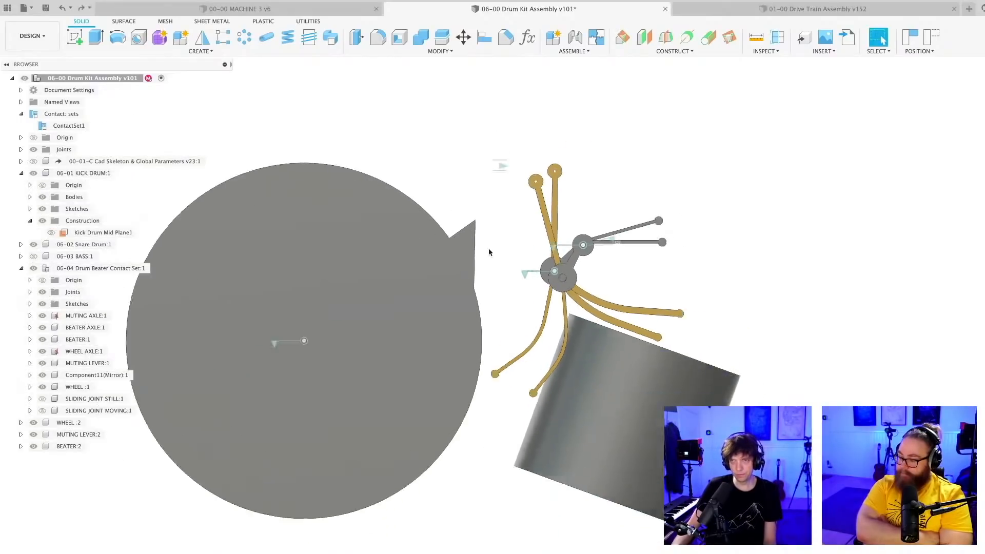
{"action": "middle_click_drag", "start_coordinate": [483, 262], "coordinate": [390, 423], "text": "shift"}
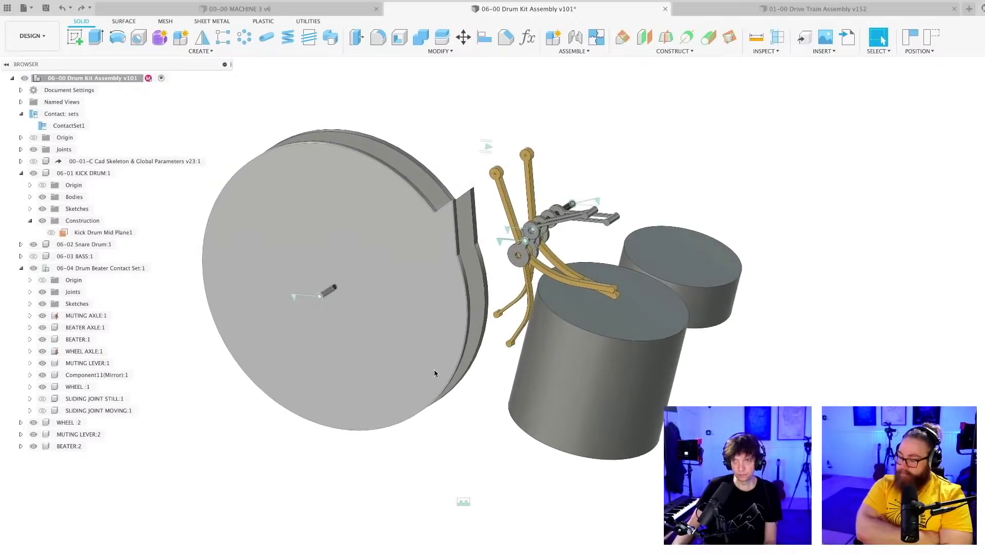
- Create a revolute joint between the duplicated wheel and the wheel axle's end, offset about -98.1 mm along Z
{"action": "scroll", "coordinate": [371, 321], "scroll_direction": "up", "scroll_amount": 2}
{"action": "left_click", "coordinate": [380, 398]}
{"action": "left_click", "coordinate": [57, 425]}
{"action": "left_click", "coordinate": [317, 520]}
{"action": "left_click", "coordinate": [574, 41]}
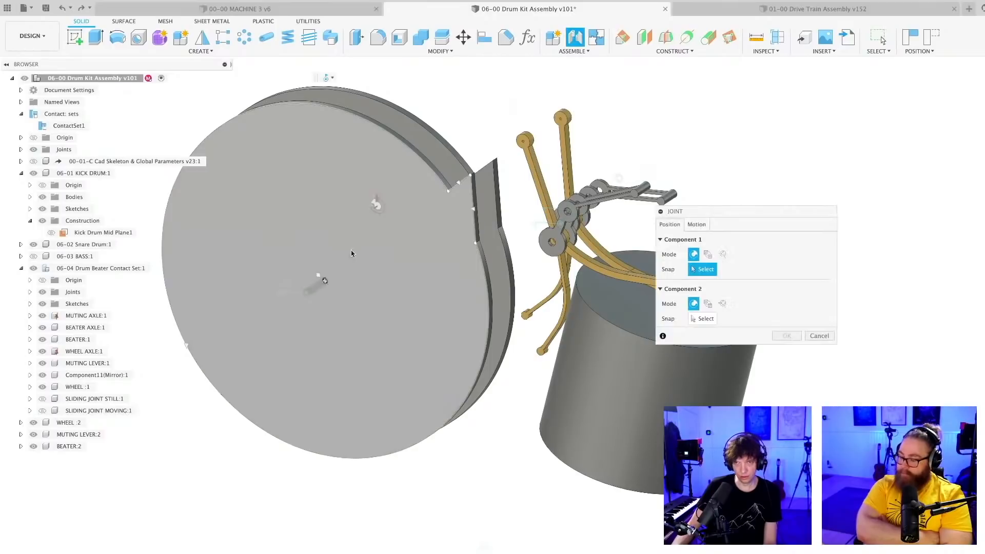
{"action": "left_click", "coordinate": [322, 280]}
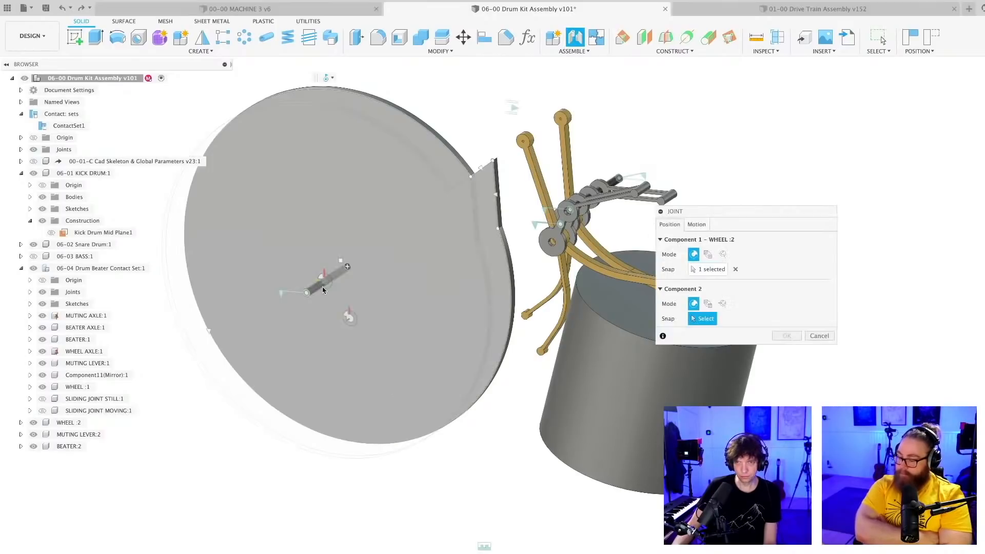
{"action": "scroll", "coordinate": [314, 291], "scroll_direction": "up", "scroll_amount": 6}
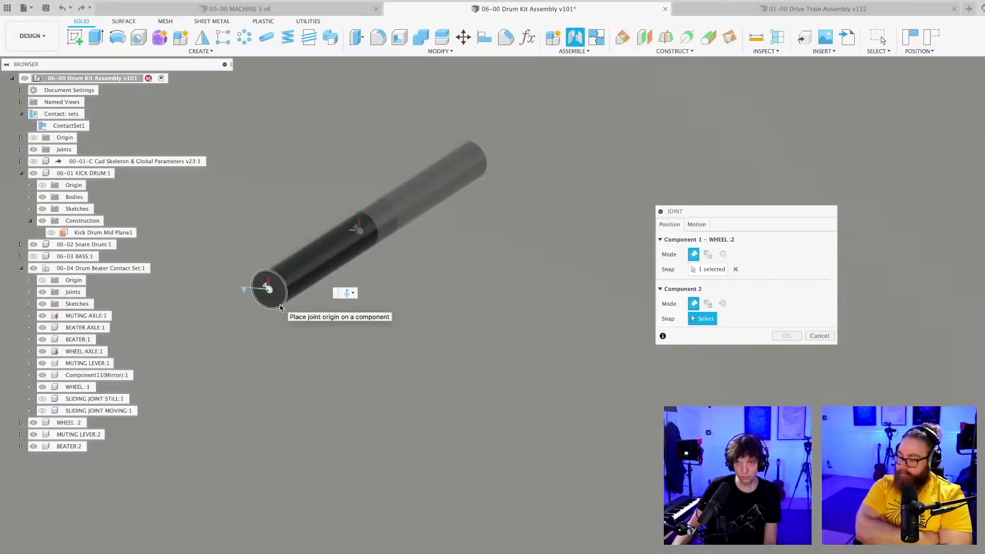
{"action": "left_click", "coordinate": [280, 306]}
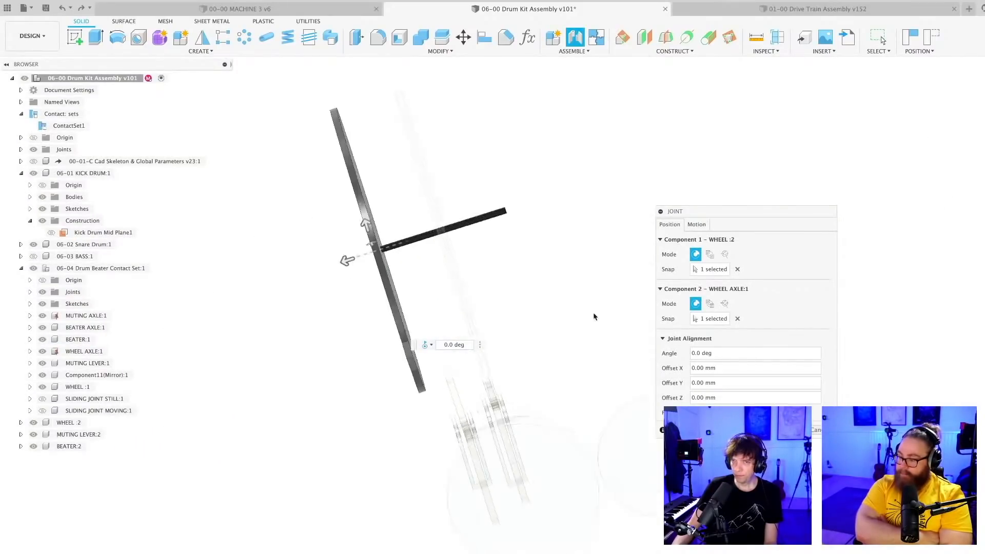
{"action": "left_click_drag", "start_coordinate": [388, 218], "coordinate": [420, 216]}
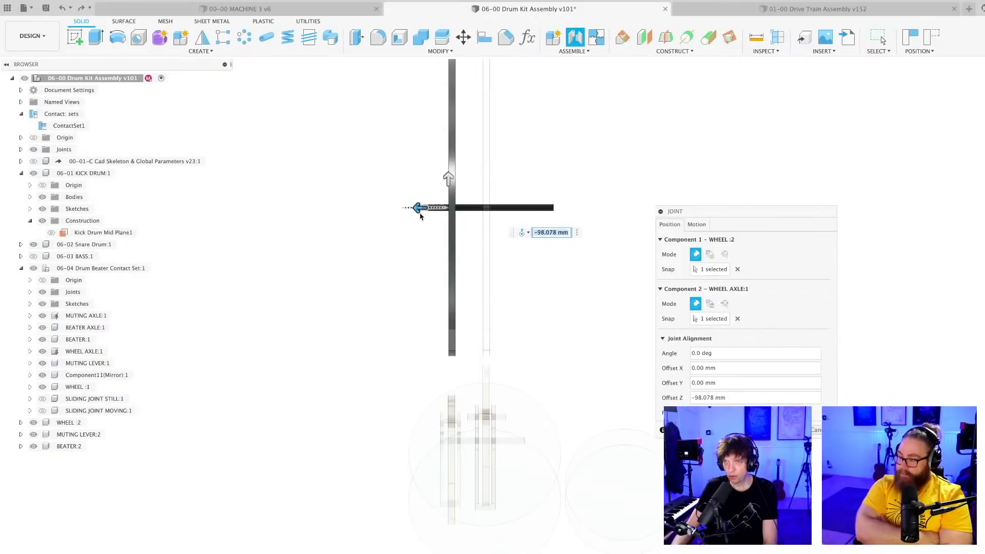
{"action": "key", "text": "Return"}
- Save the assembly and revert the moved components to their previous position
{"action": "middle_click_drag", "start_coordinate": [429, 325], "coordinate": [616, 316], "text": "shift"}
{"action": "key", "text": "super+s"}
{"action": "key", "text": "Return"}
{"action": "scroll", "coordinate": [640, 314], "scroll_direction": "up", "scroll_amount": 5}
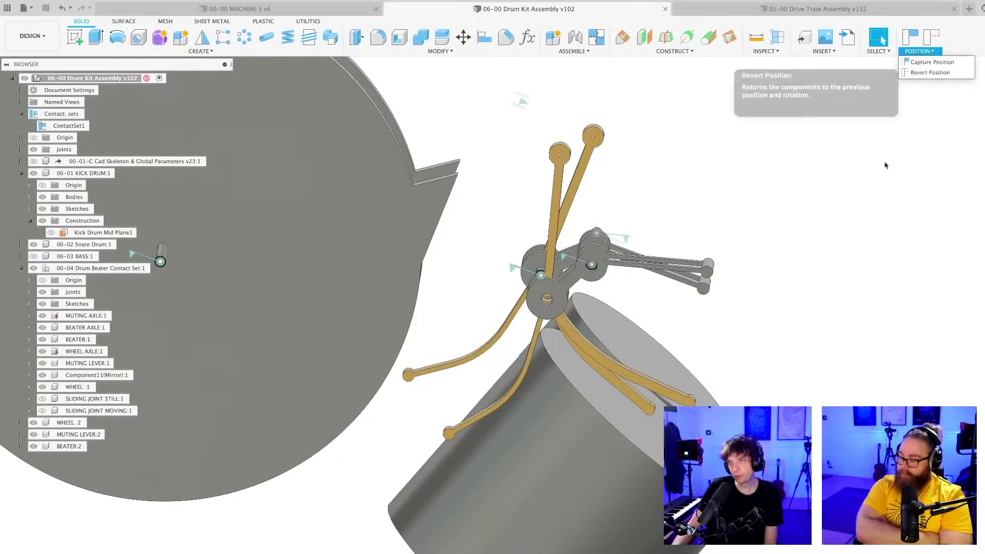
{"action": "left_click", "coordinate": [929, 72]}
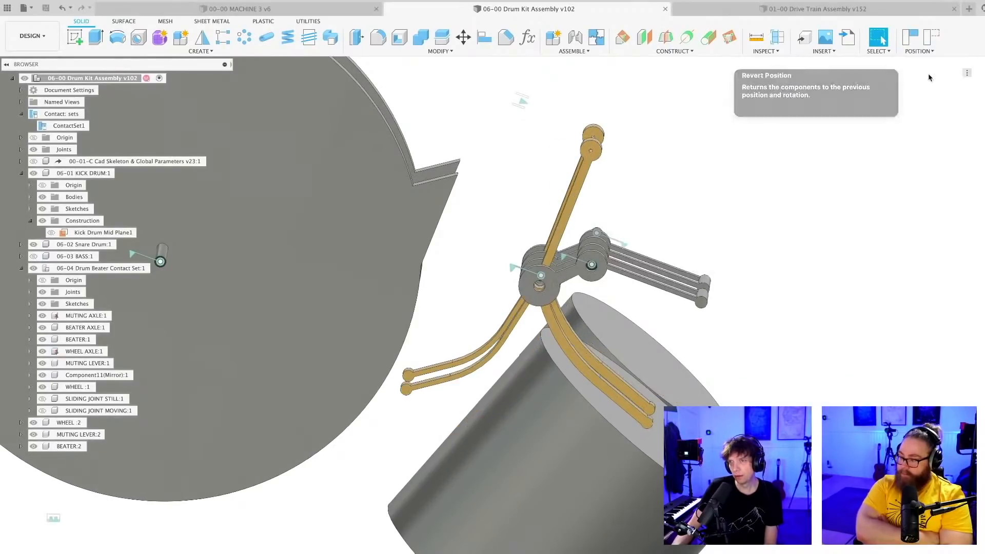
- Edit the joint limits of the revolute joint between the duplicated muting lever and the muting axle
{"action": "middle_click_drag", "start_coordinate": [743, 341], "coordinate": [590, 267], "text": "shift"}
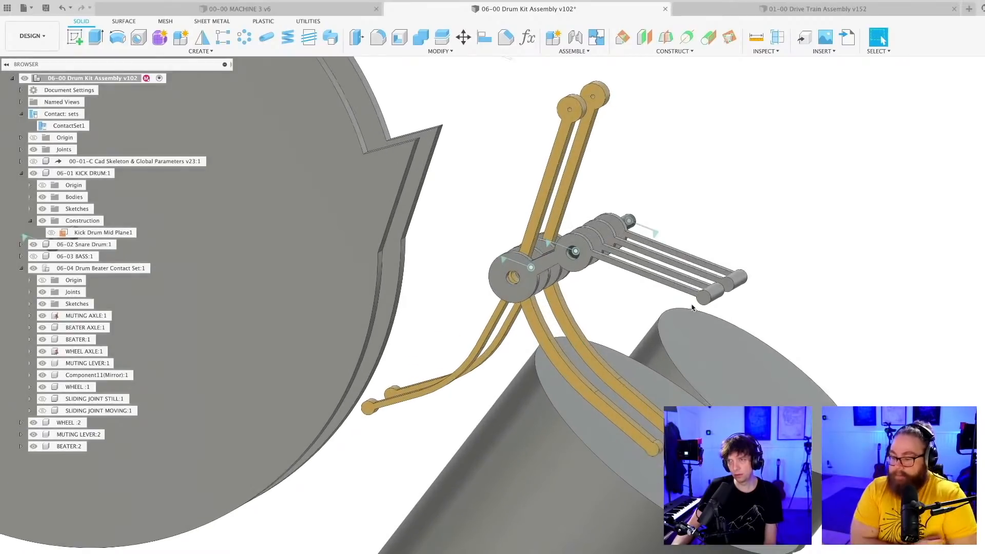
{"action": "scroll", "coordinate": [554, 251], "scroll_direction": "up", "scroll_amount": 5}
{"action": "scroll", "coordinate": [554, 251], "scroll_direction": "up", "scroll_amount": 3}
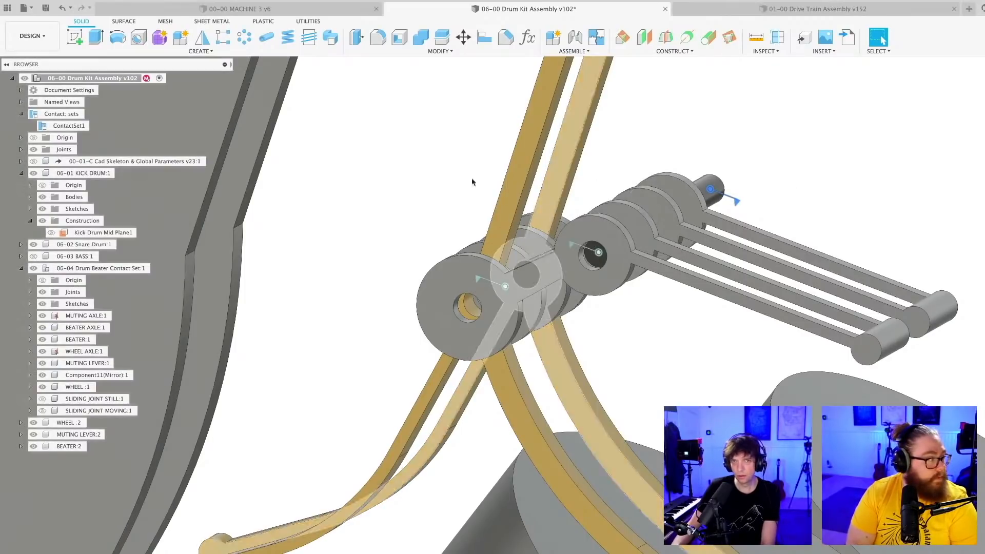
{"action": "left_click", "coordinate": [21, 150]}
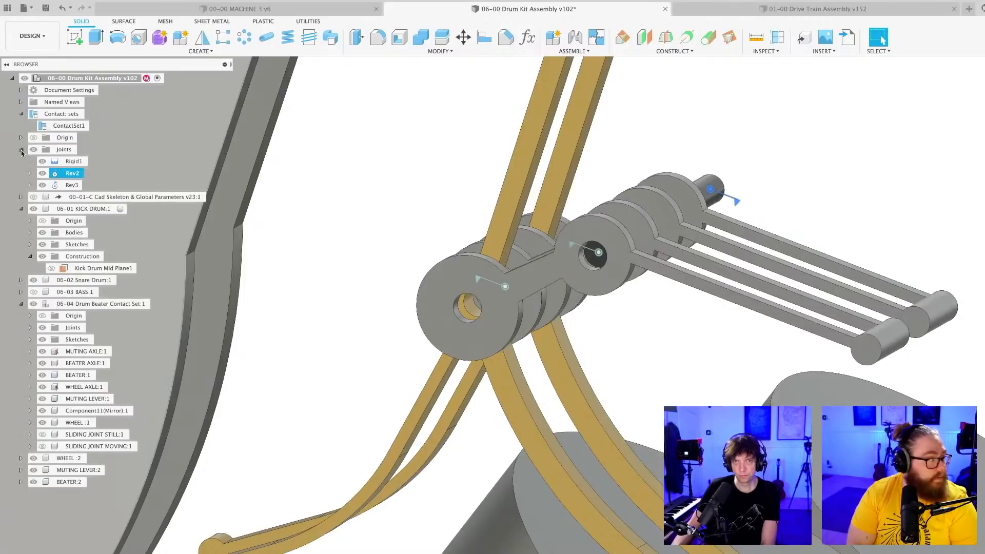
{"action": "right_click", "coordinate": [71, 174]}
{"action": "left_click", "coordinate": [92, 175]}
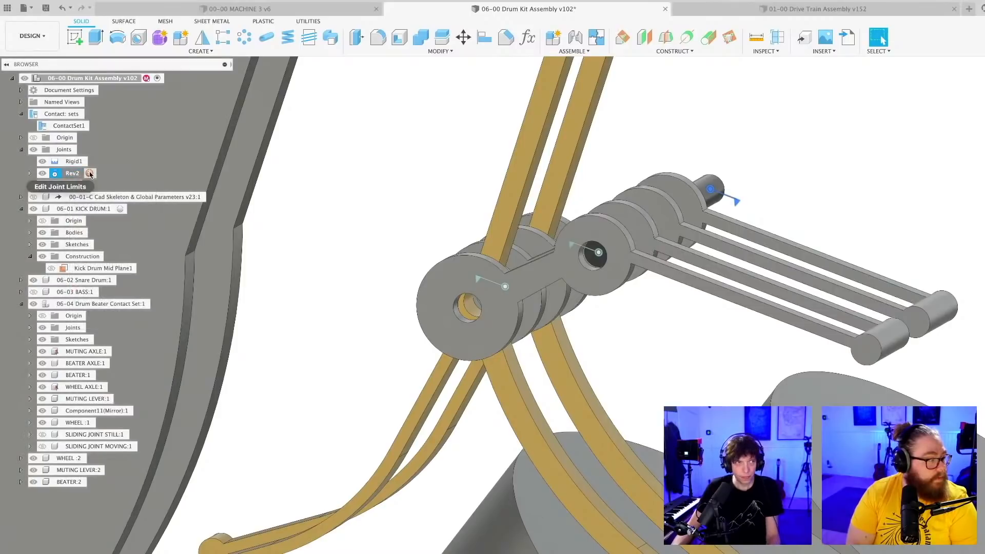
{"action": "left_click", "coordinate": [89, 174]}
{"action": "left_click", "coordinate": [319, 418]}
{"action": "left_click", "coordinate": [374, 464]}
- Swing the duplicated muting lever upward to test its motion with the edited joint limits
{"action": "scroll", "coordinate": [819, 273], "scroll_direction": "down", "scroll_amount": 5}
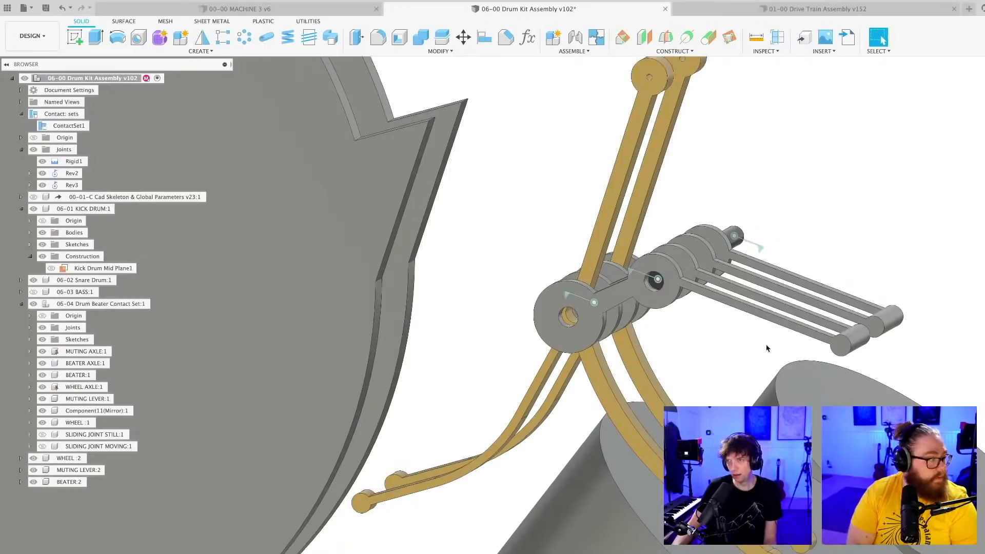
{"action": "scroll", "coordinate": [731, 328], "scroll_direction": "up", "scroll_amount": 3}
{"action": "left_click_drag", "start_coordinate": [732, 329], "coordinate": [735, 248]}
{"action": "left_click_drag", "start_coordinate": [731, 329], "coordinate": [732, 269]}
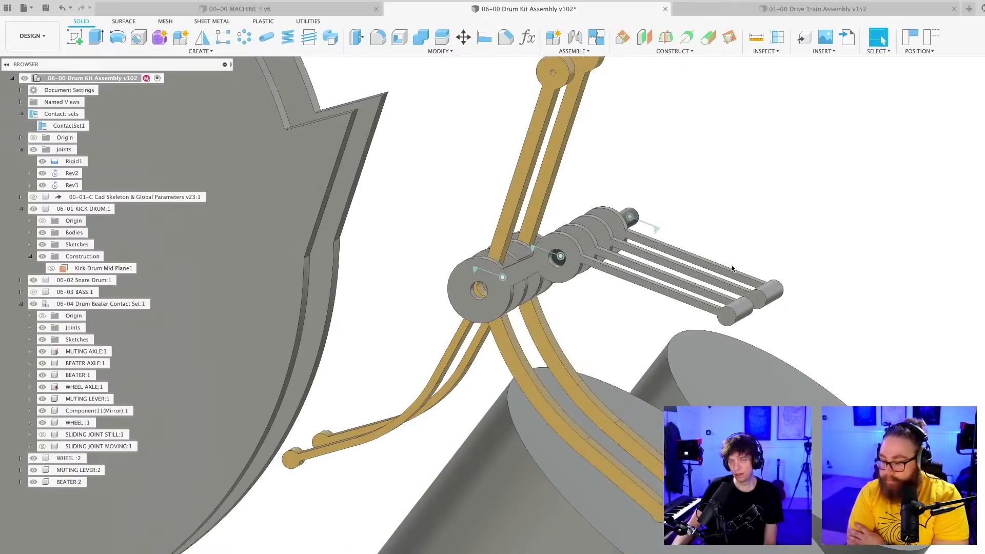
- Turn off the rest position in the joint limits of the revolute joint between the duplicated muting lever and the muting axle
{"action": "left_click_drag", "start_coordinate": [730, 328], "coordinate": [733, 277]}
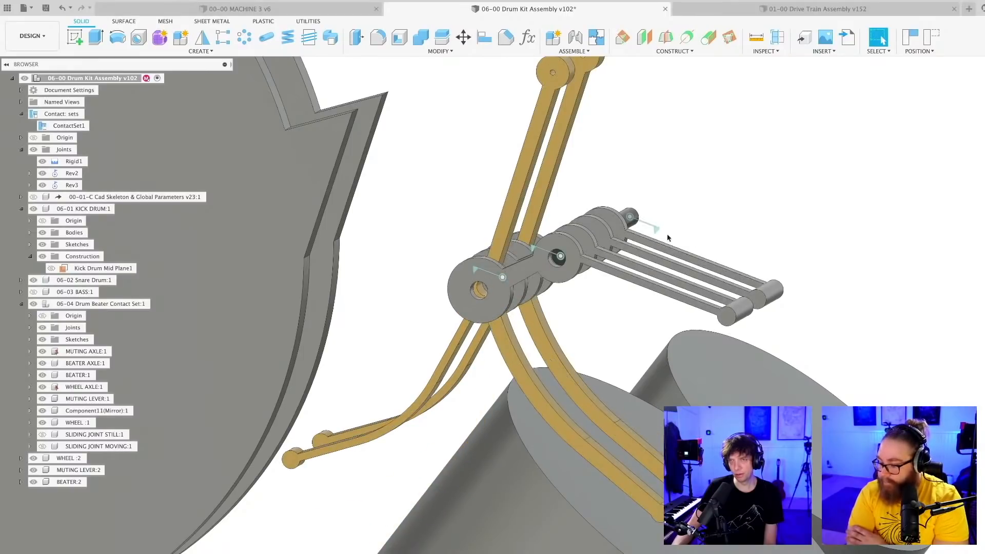
{"action": "left_click", "coordinate": [71, 174]}
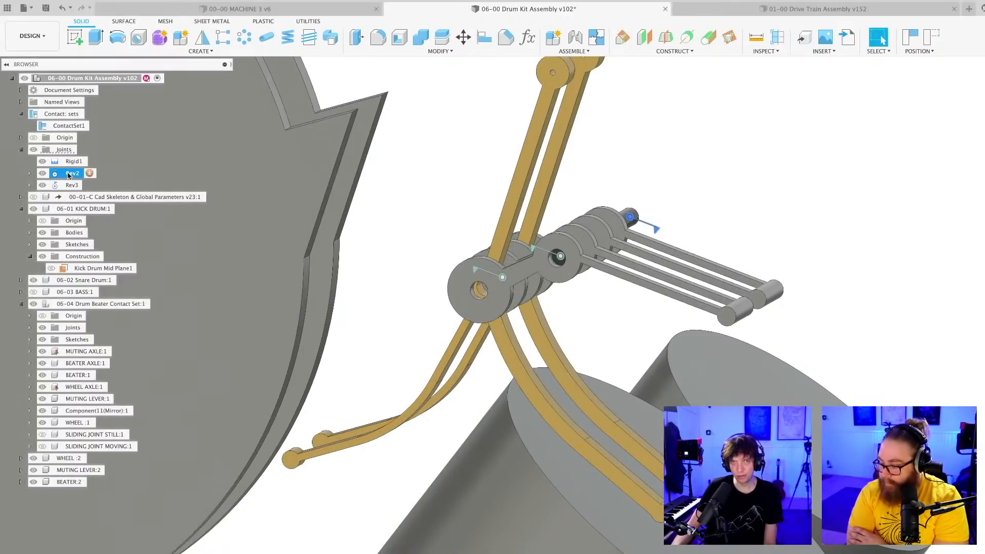
{"action": "left_click", "coordinate": [89, 174]}
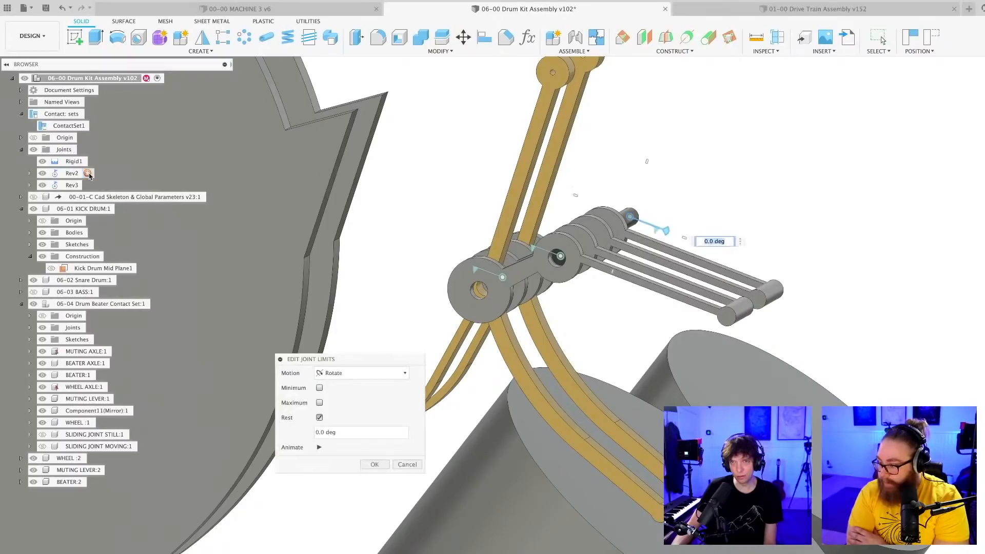
{"action": "left_click", "coordinate": [319, 418]}
{"action": "left_click", "coordinate": [375, 449]}
- Swing the duplicated muting lever upward and rotate the wheel so its tooth passes the beater arm, testing the motion
{"action": "scroll", "coordinate": [596, 366], "scroll_direction": "down", "scroll_amount": 5}
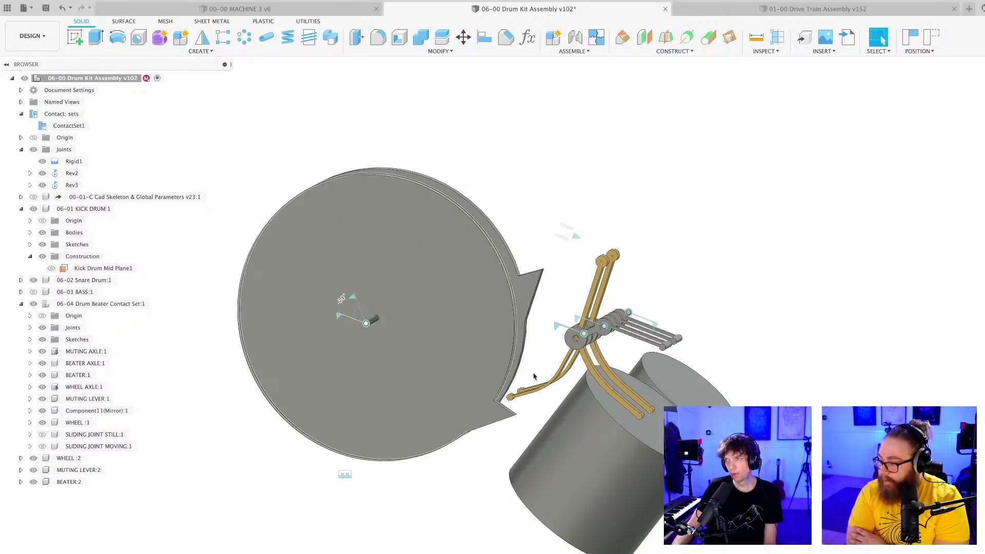
{"action": "middle_click_drag", "start_coordinate": [559, 411], "coordinate": [528, 431]}
{"action": "scroll", "coordinate": [518, 429], "scroll_direction": "up", "scroll_amount": 5}
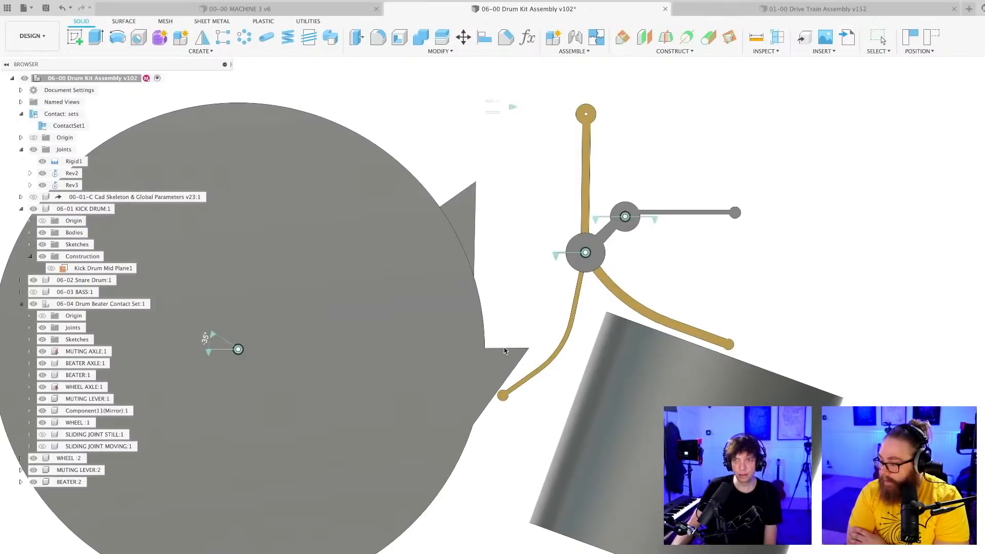
{"action": "scroll", "coordinate": [522, 367], "scroll_direction": "up", "scroll_amount": 3}
{"action": "middle_click_drag", "start_coordinate": [540, 408], "coordinate": [467, 437]}
{"action": "left_click_drag", "start_coordinate": [745, 194], "coordinate": [732, 168]}
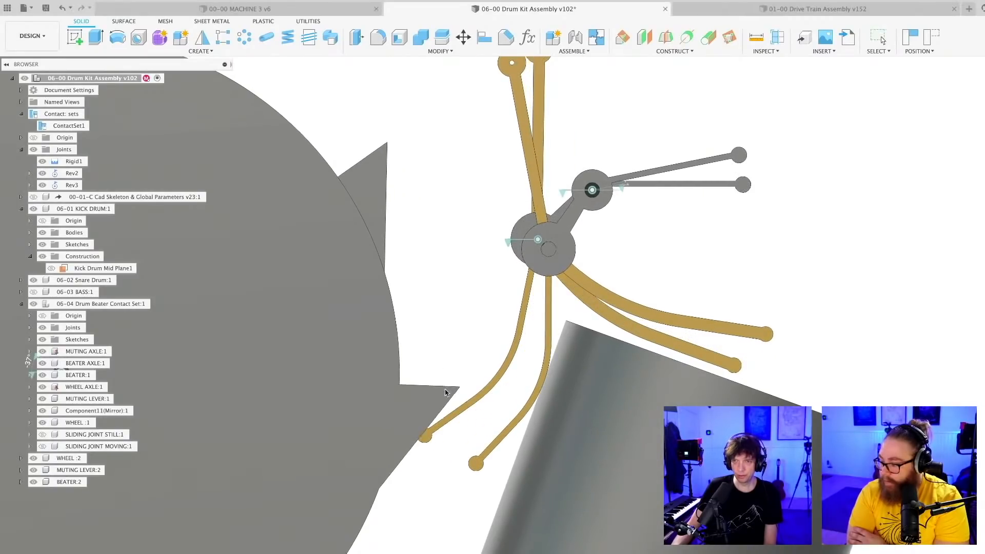
{"action": "left_click_drag", "start_coordinate": [445, 391], "coordinate": [447, 444]}
{"action": "scroll", "coordinate": [449, 466], "scroll_direction": "up", "scroll_amount": 5}
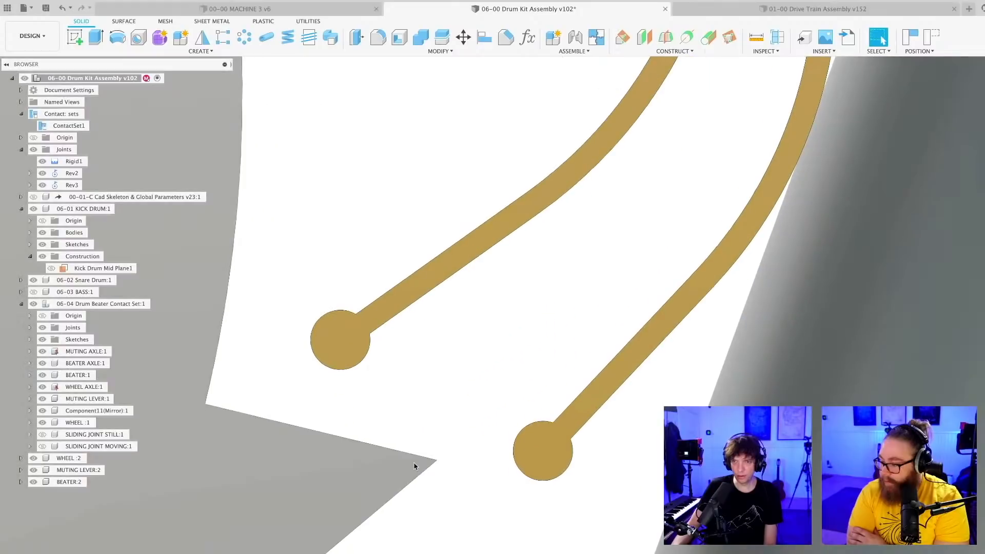
{"action": "left_click_drag", "start_coordinate": [423, 431], "coordinate": [429, 450]}
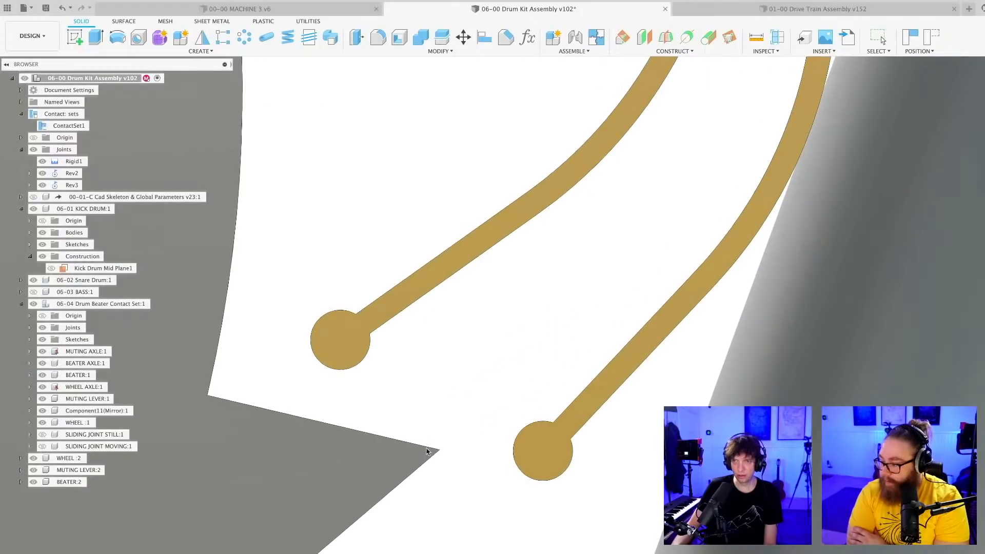
- Save the assembly with the swung lever, beater and rotated wheel in their current positions
{"action": "scroll", "coordinate": [467, 415], "scroll_direction": "down", "scroll_amount": 7}
{"action": "middle_click_drag", "start_coordinate": [488, 411], "coordinate": [534, 400], "text": "shift"}
{"action": "scroll", "coordinate": [617, 347], "scroll_direction": "down", "scroll_amount": 5}
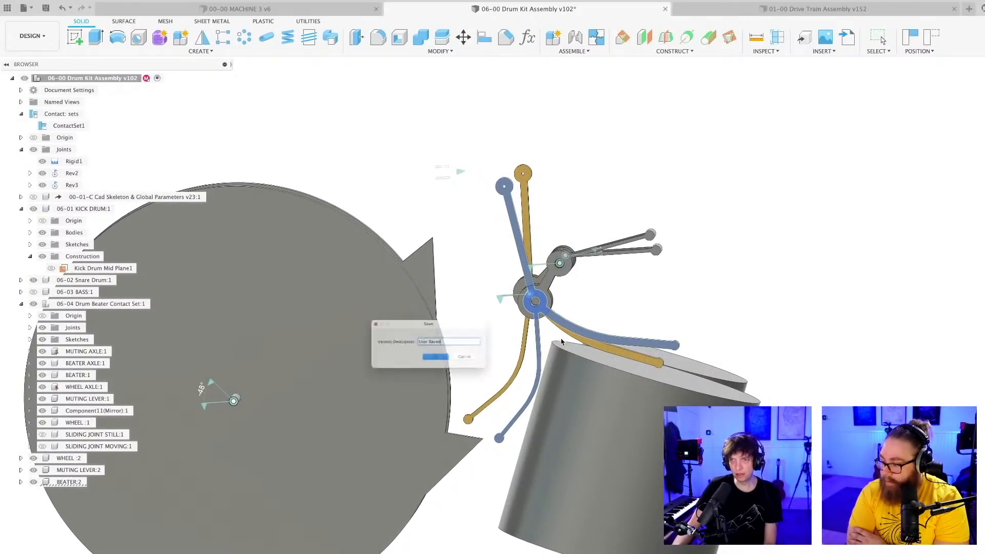
- Examine the clearance between the duplicated beater's curved arm, the wheel tooth and the snare drum's side
{"action": "scroll", "coordinate": [578, 308], "scroll_direction": "up", "scroll_amount": 2}
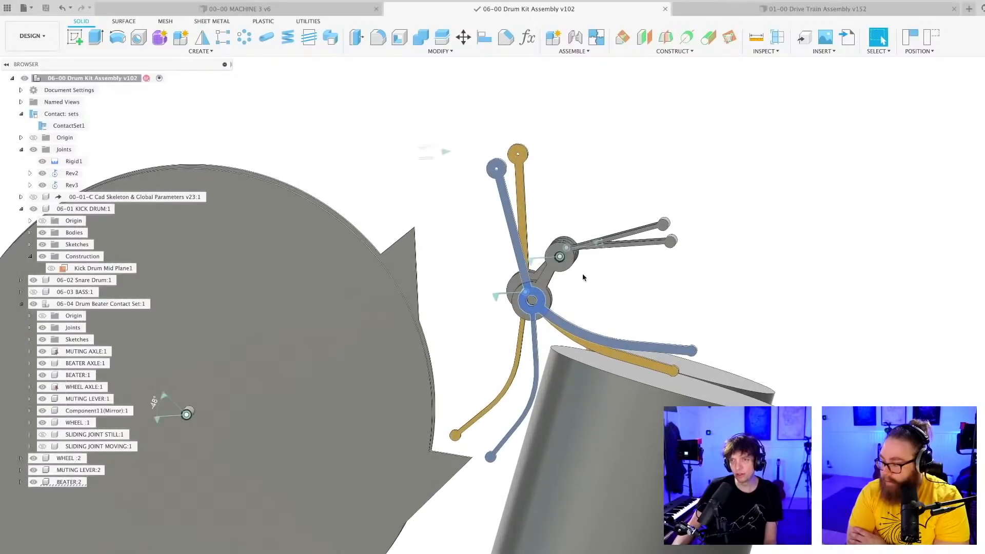
{"action": "scroll", "coordinate": [566, 274], "scroll_direction": "down", "scroll_amount": 5}
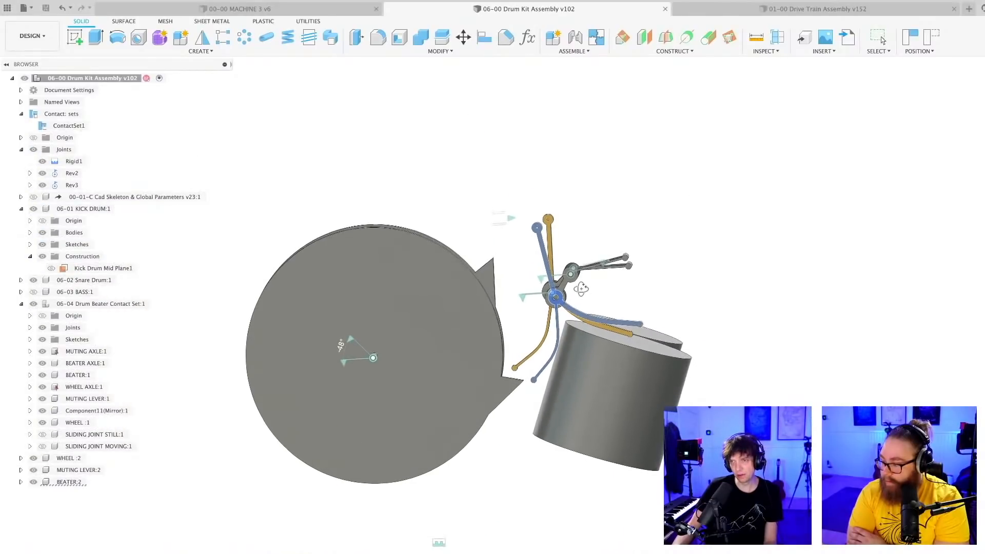
{"action": "scroll", "coordinate": [582, 290], "scroll_direction": "up", "scroll_amount": 5}
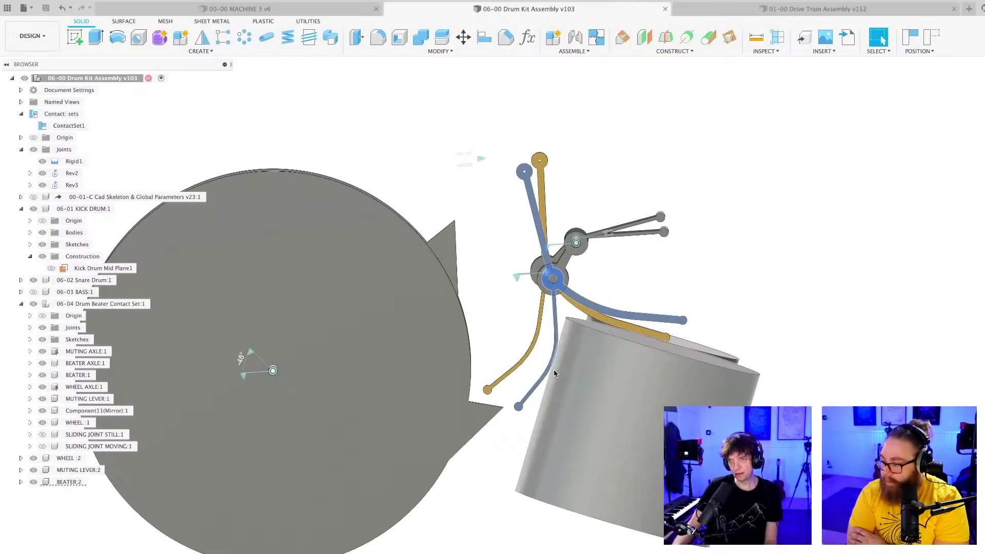
{"action": "scroll", "coordinate": [553, 369], "scroll_direction": "up", "scroll_amount": 2}
{"action": "scroll", "coordinate": [564, 344], "scroll_direction": "up", "scroll_amount": 4}
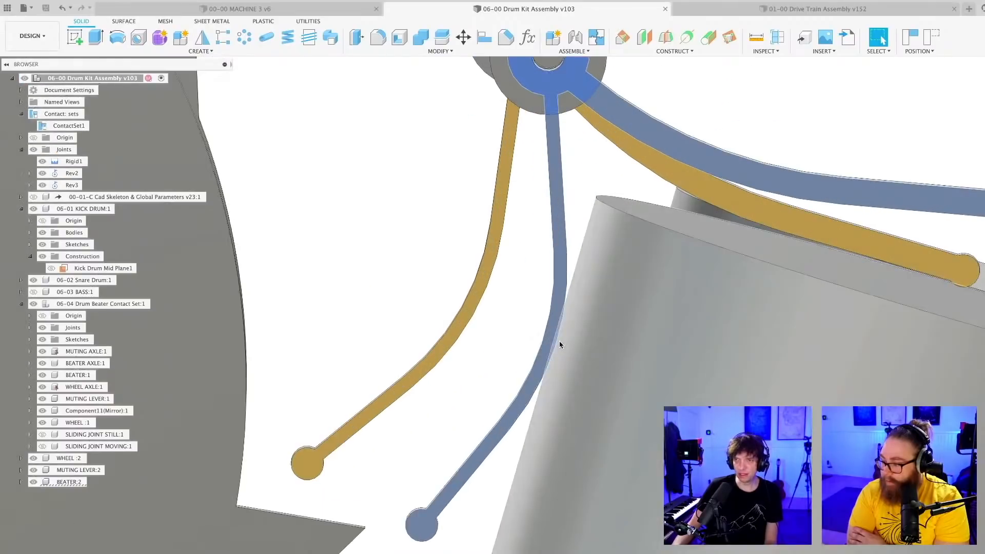
{"action": "scroll", "coordinate": [521, 331], "scroll_direction": "down", "scroll_amount": 1}
{"action": "scroll", "coordinate": [521, 330], "scroll_direction": "down", "scroll_amount": 3}
{"action": "scroll", "coordinate": [516, 334], "scroll_direction": "up", "scroll_amount": 1}
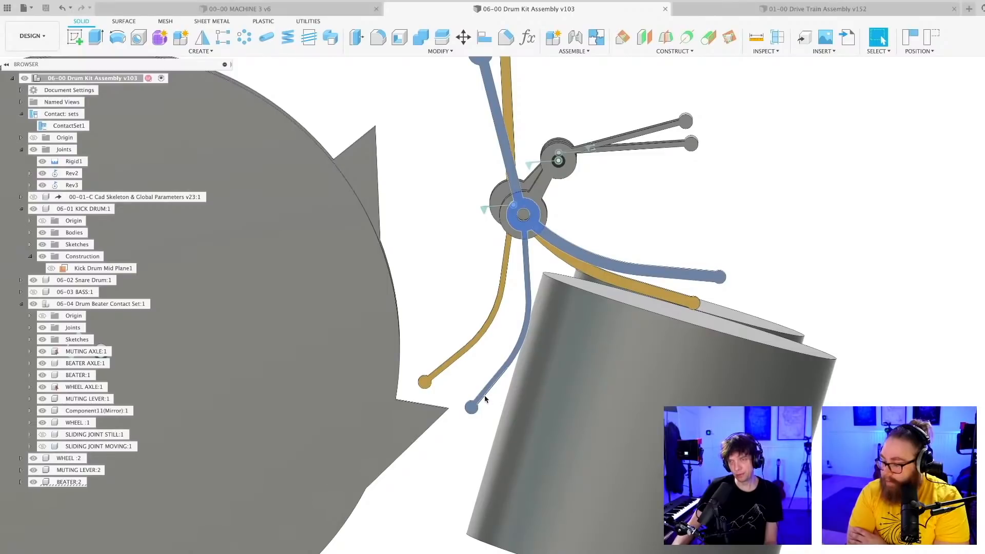
{"action": "scroll", "coordinate": [487, 385], "scroll_direction": "down", "scroll_amount": 4}
{"action": "scroll", "coordinate": [484, 379], "scroll_direction": "up", "scroll_amount": 2}
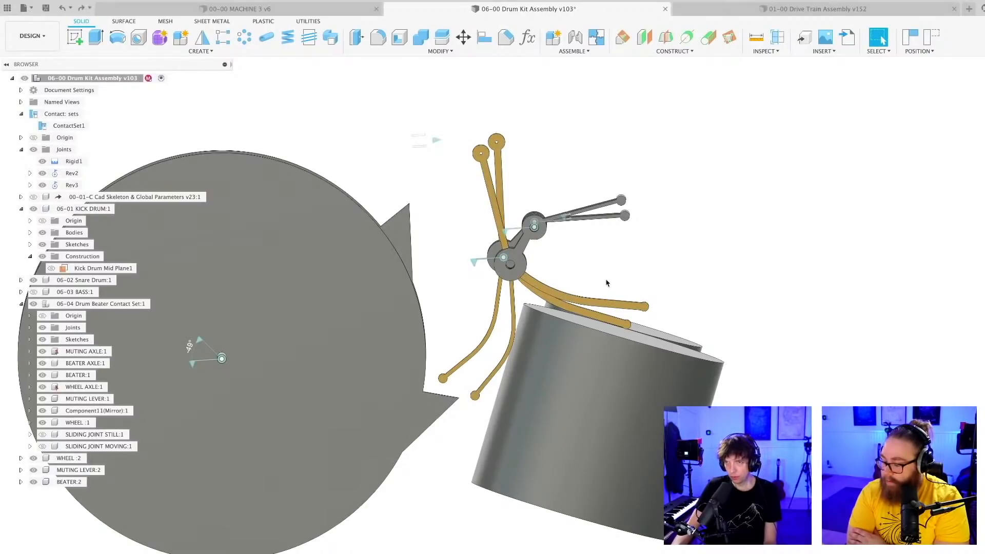
- Revert the moved components to their previous position and save the assembly
{"action": "left_click", "coordinate": [919, 51]}
{"action": "left_click", "coordinate": [915, 73]}
{"action": "key", "text": "super+s"}
{"action": "key", "text": "Return"}
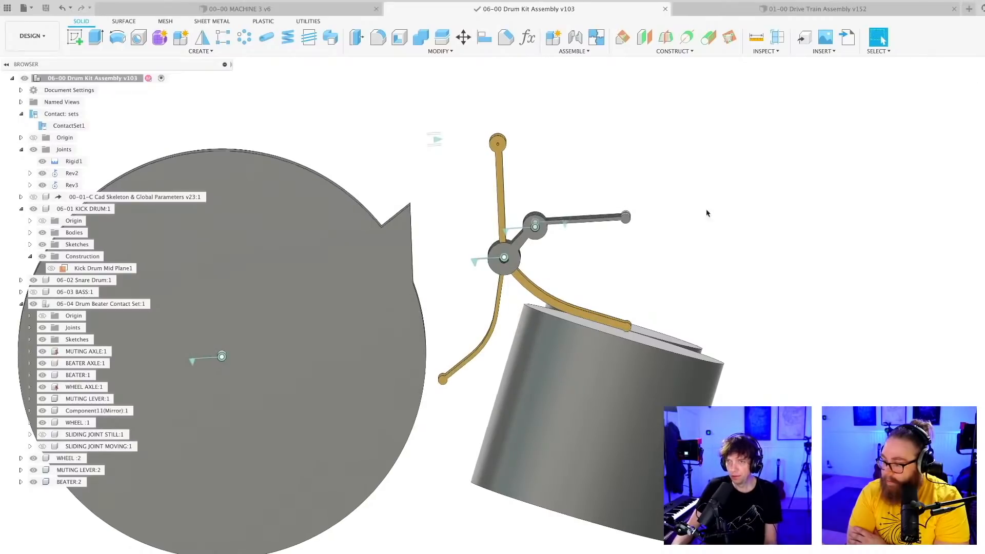
- Swing the duplicated muting lever upward and inspect how the duplicated beater sits on it
{"action": "middle_click_drag", "start_coordinate": [731, 191], "coordinate": [626, 249], "text": "shift"}
{"action": "middle_click_drag", "start_coordinate": [559, 274], "coordinate": [534, 357], "text": "shift"}
{"action": "scroll", "coordinate": [533, 358], "scroll_direction": "up", "scroll_amount": 4}
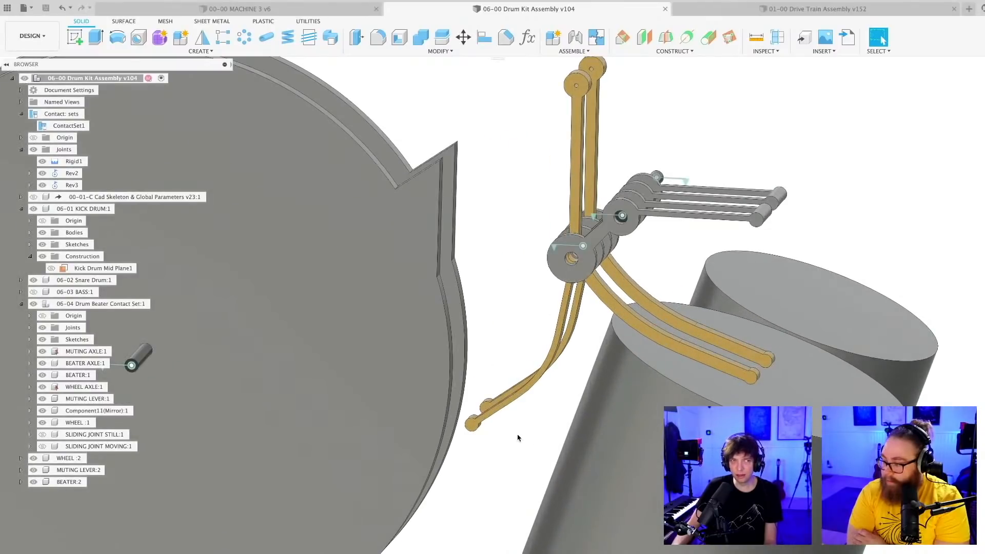
{"action": "scroll", "coordinate": [518, 437], "scroll_direction": "down", "scroll_amount": 3}
{"action": "middle_click_drag", "start_coordinate": [518, 426], "coordinate": [612, 274], "text": "shift"}
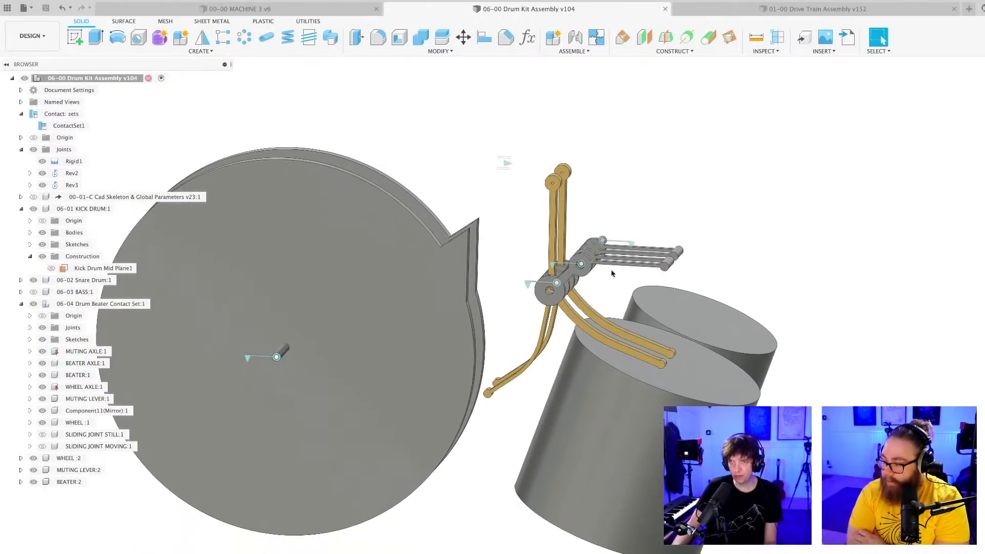
{"action": "scroll", "coordinate": [595, 309], "scroll_direction": "up", "scroll_amount": 3}
{"action": "middle_click_drag", "start_coordinate": [595, 311], "coordinate": [596, 337], "text": "shift"}
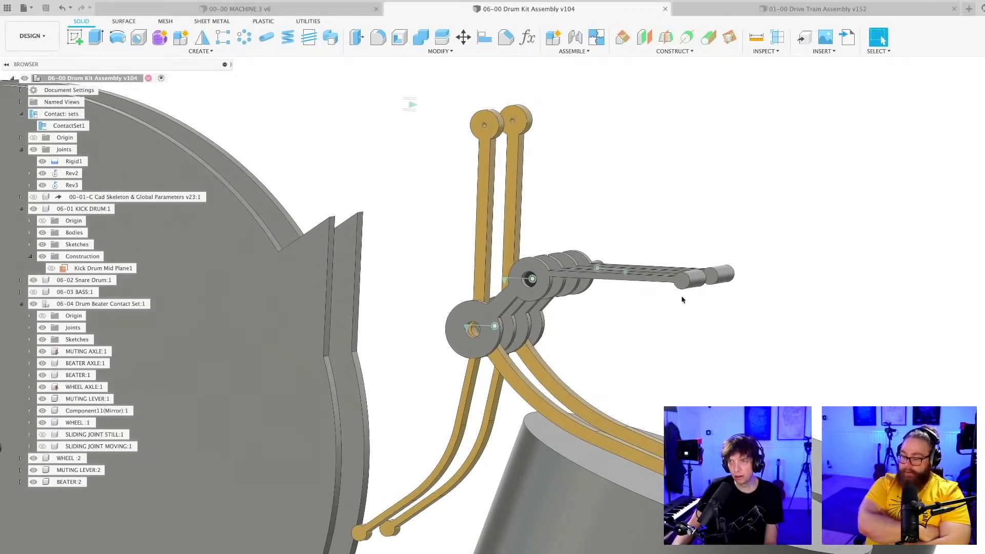
{"action": "left_click_drag", "start_coordinate": [684, 291], "coordinate": [678, 265]}
{"action": "left_click_drag", "start_coordinate": [675, 262], "coordinate": [480, 256]}
{"action": "scroll", "coordinate": [477, 258], "scroll_direction": "up", "scroll_amount": 3}
{"action": "left_click", "coordinate": [476, 258]}
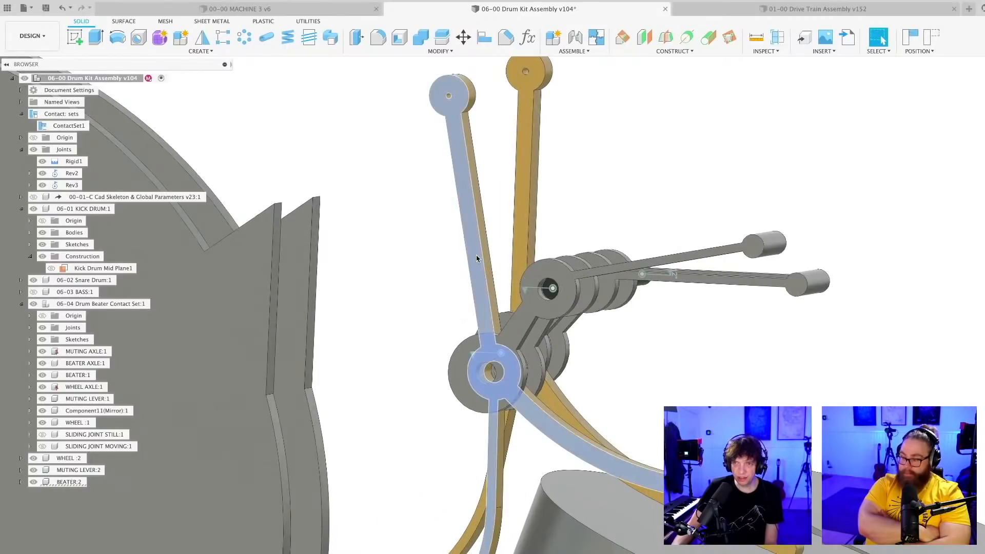
{"action": "left_click", "coordinate": [473, 275]}
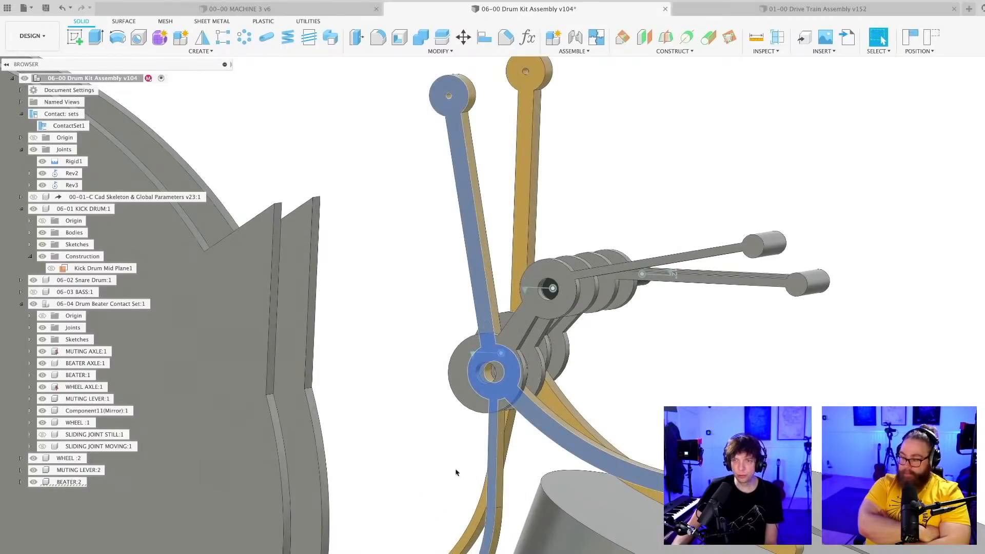
{"action": "key", "text": "Escape"}
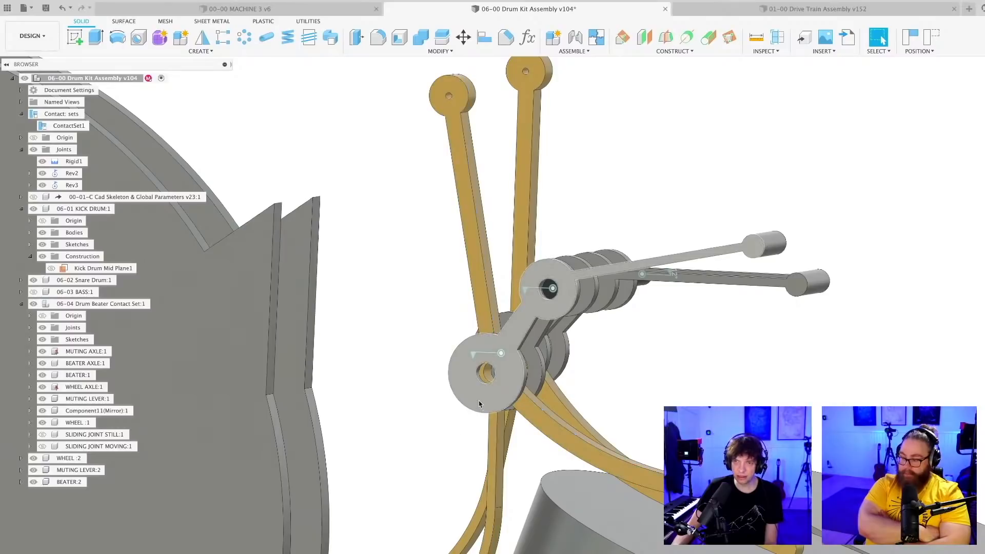
- Inspect the pivot hole of the duplicated muting lever against the beater, and undo the lever's movement
{"action": "scroll", "coordinate": [472, 407], "scroll_direction": "up", "scroll_amount": 1}
{"action": "scroll", "coordinate": [472, 406], "scroll_direction": "up", "scroll_amount": 1}
{"action": "scroll", "coordinate": [472, 407], "scroll_direction": "down", "scroll_amount": 3}
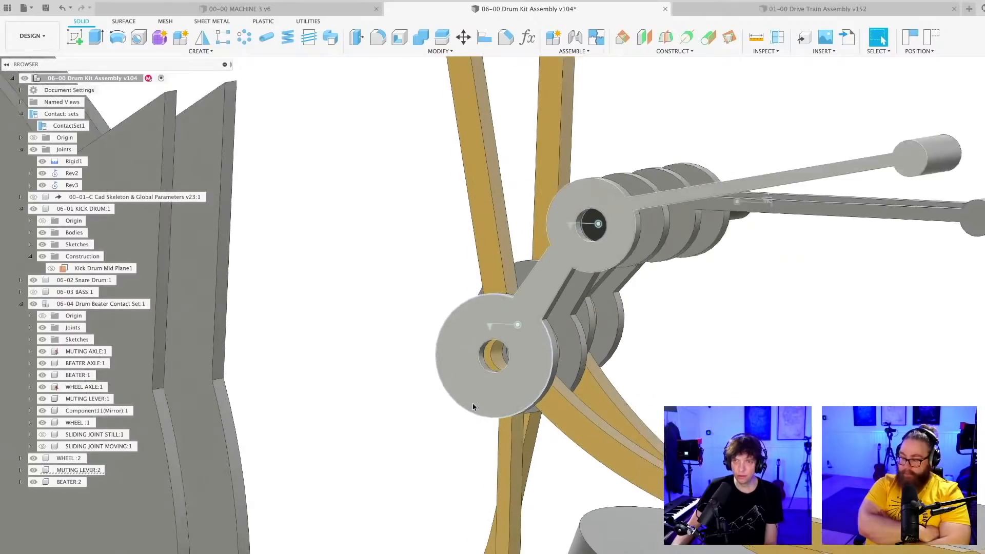
{"action": "left_click_drag", "start_coordinate": [706, 285], "coordinate": [707, 309]}
{"action": "left_click", "coordinate": [453, 202]}
{"action": "left_click", "coordinate": [411, 303]}
{"action": "left_click_drag", "start_coordinate": [508, 406], "coordinate": [528, 396]}
{"action": "scroll", "coordinate": [528, 396], "scroll_direction": "up", "scroll_amount": 3}
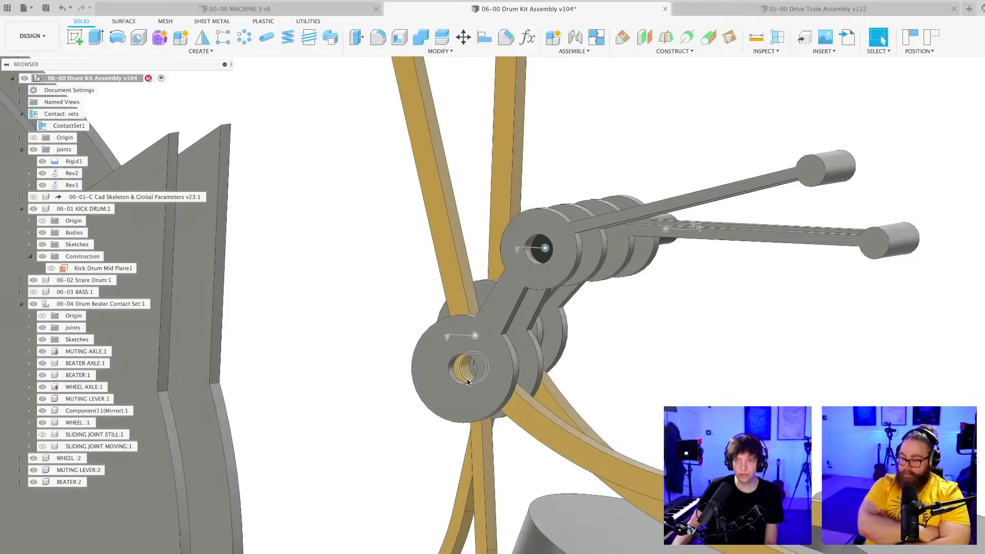
{"action": "scroll", "coordinate": [502, 377], "scroll_direction": "down", "scroll_amount": 4}
{"action": "middle_click_drag", "start_coordinate": [503, 377], "coordinate": [610, 341], "text": "shift"}
{"action": "key", "text": "ctrl+z"}
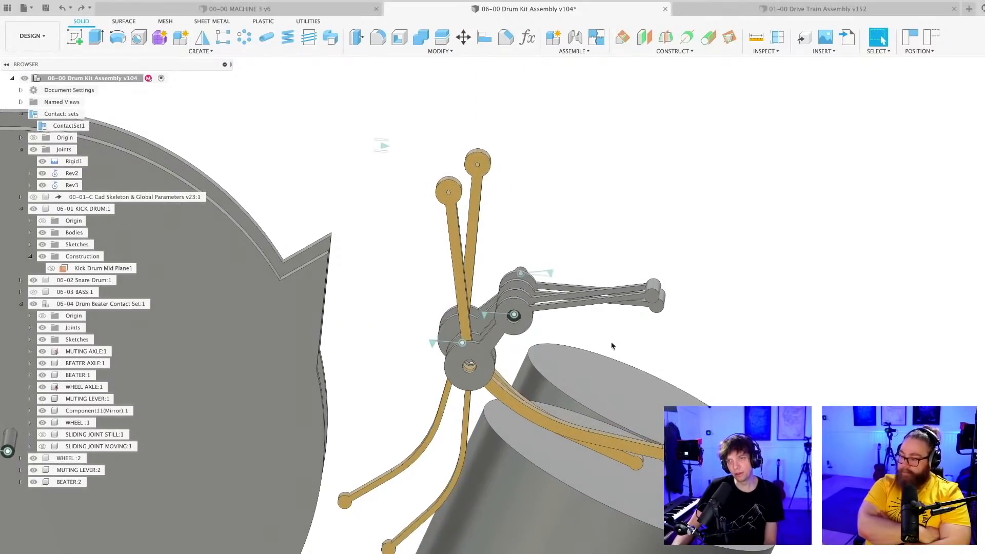
{"action": "key", "text": "ctrl+z"}
- Examine both beater and muting lever sets from the side and at an angle, relative to the wheels and snare drums
{"action": "middle_click_drag", "start_coordinate": [721, 346], "coordinate": [645, 310], "text": "shift"}
{"action": "scroll", "coordinate": [611, 300], "scroll_direction": "down", "scroll_amount": 3}
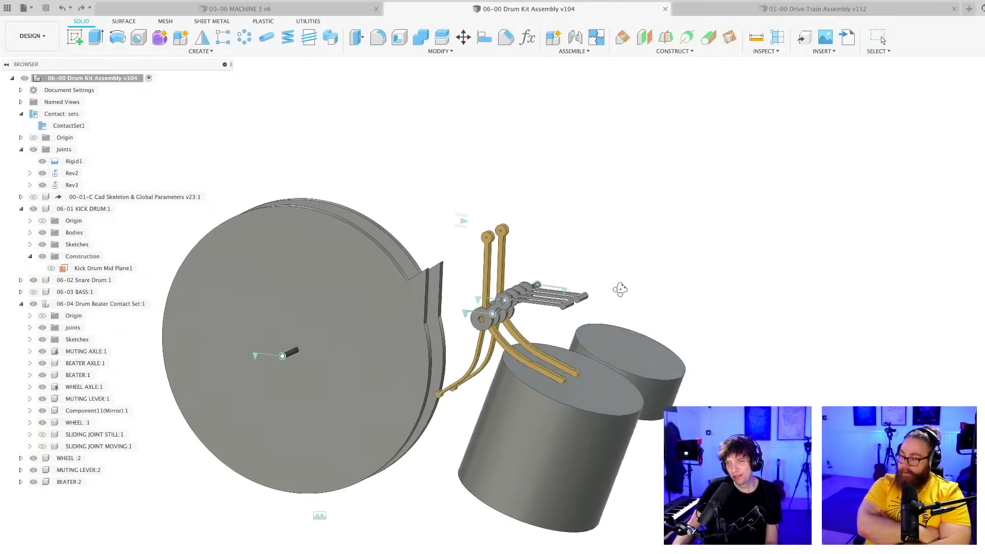
{"action": "scroll", "coordinate": [621, 293], "scroll_direction": "up", "scroll_amount": 3}
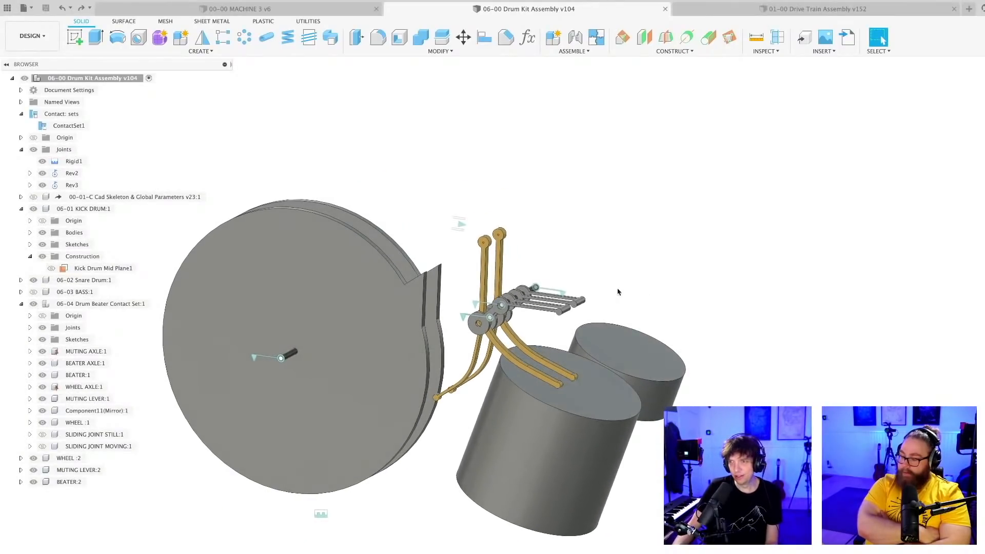
{"action": "middle_click_drag", "start_coordinate": [619, 290], "coordinate": [602, 291], "text": "shift"}
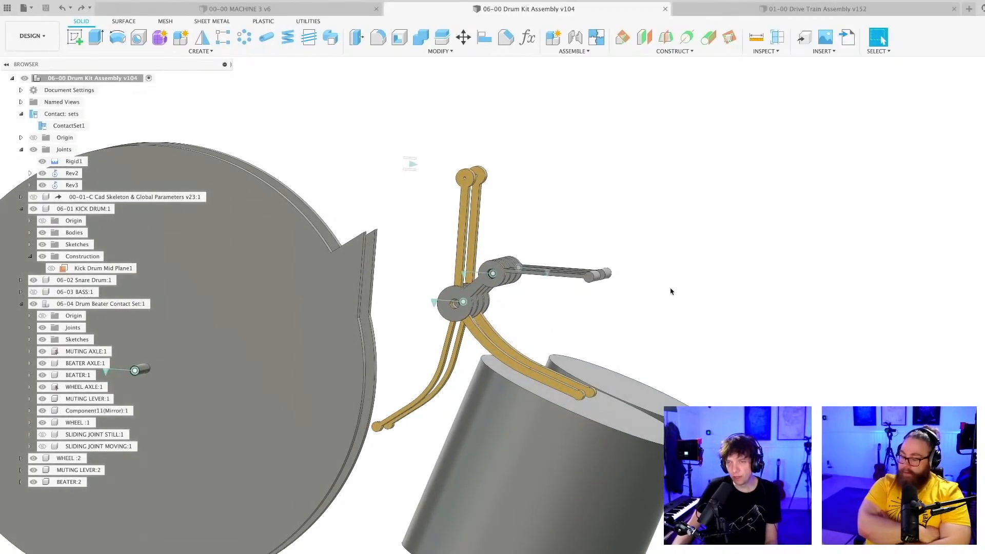
{"action": "scroll", "coordinate": [702, 265], "scroll_direction": "down", "scroll_amount": 2}
{"action": "middle_click_drag", "start_coordinate": [708, 307], "coordinate": [506, 369], "text": "shift"}
{"action": "scroll", "coordinate": [481, 438], "scroll_direction": "up", "scroll_amount": 3}
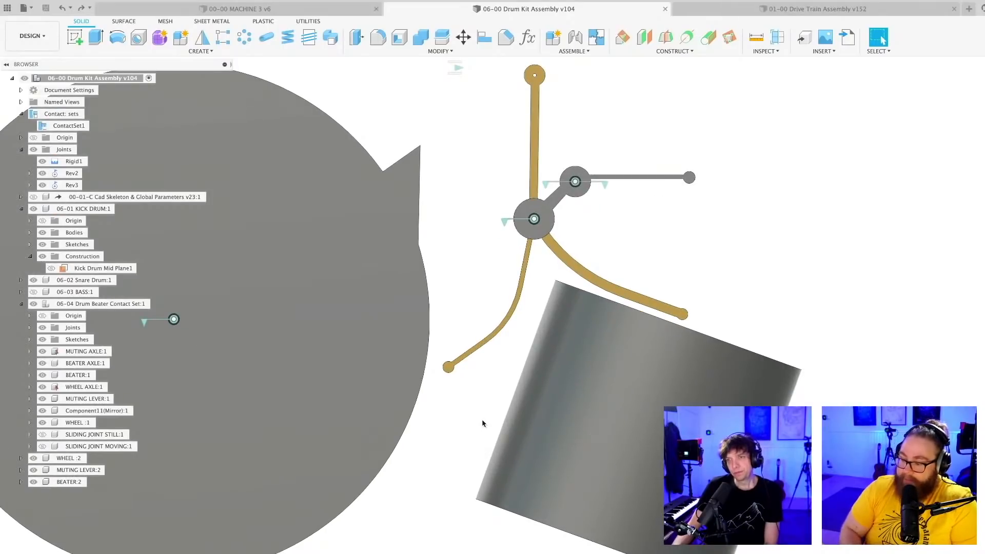
{"action": "scroll", "coordinate": [482, 416], "scroll_direction": "down", "scroll_amount": 2}
{"action": "middle_click_drag", "start_coordinate": [482, 415], "coordinate": [438, 432]}
{"action": "scroll", "coordinate": [463, 409], "scroll_direction": "up", "scroll_amount": 2}
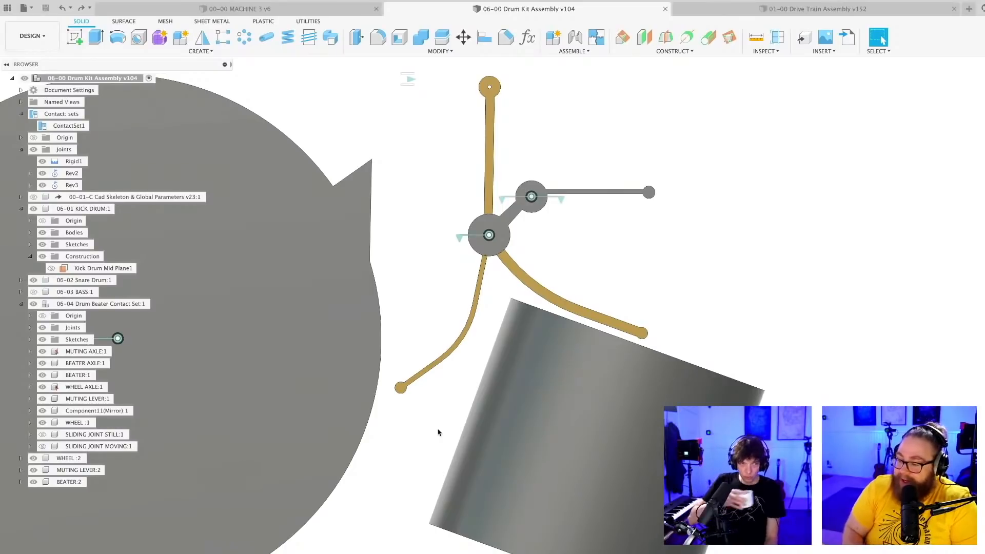
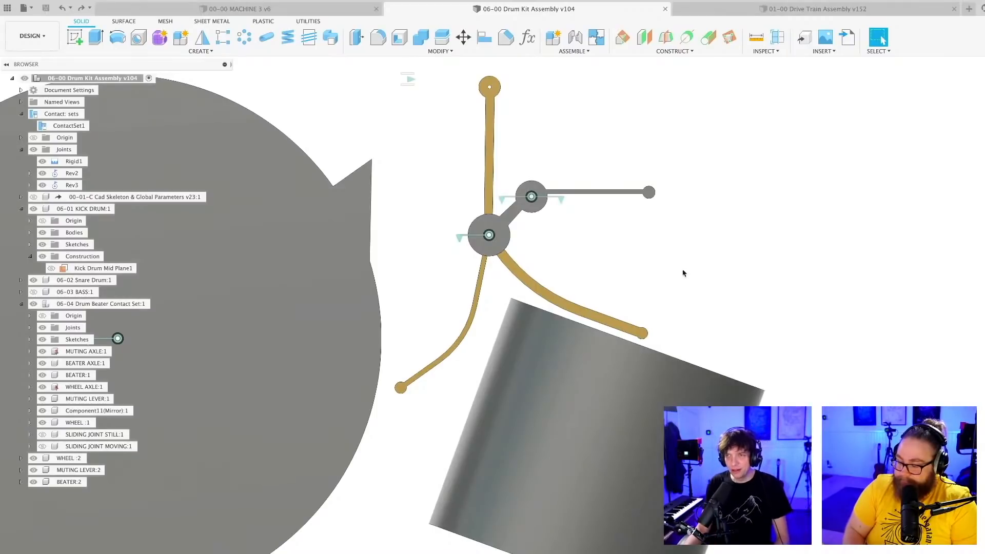
{"action": "middle_click_drag", "start_coordinate": [682, 272], "coordinate": [655, 277]}
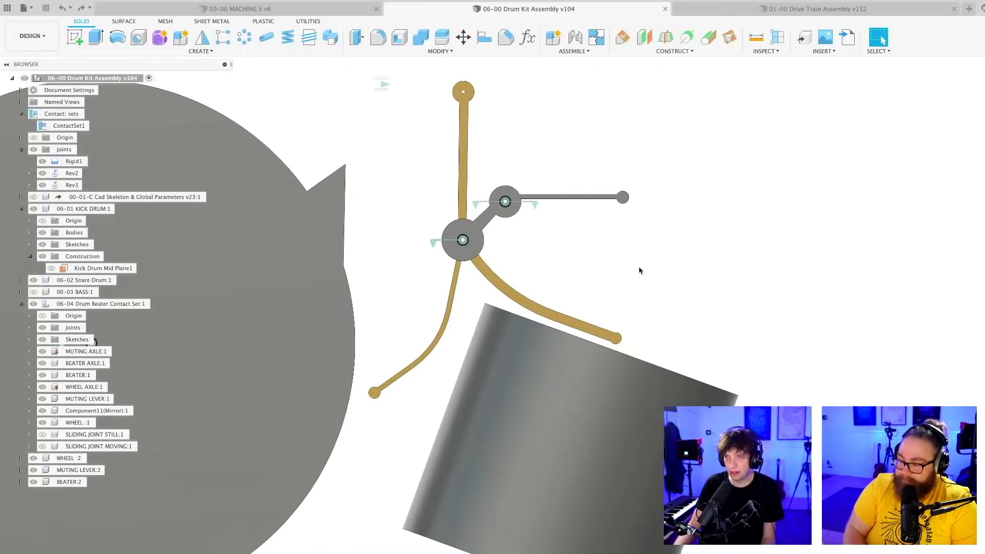
{"action": "scroll", "coordinate": [639, 270], "scroll_direction": "down", "scroll_amount": 2}
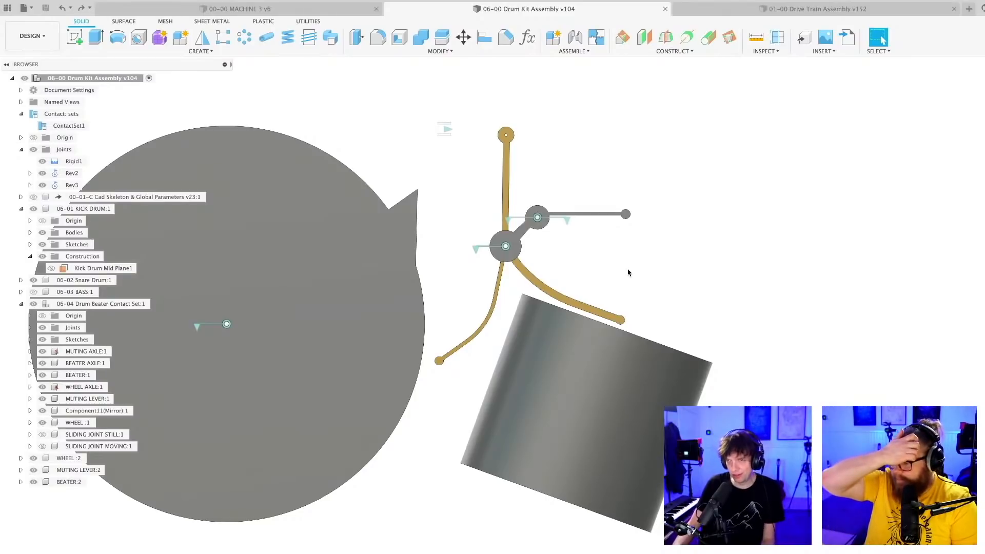
{"action": "middle_click_drag", "start_coordinate": [624, 277], "coordinate": [608, 279], "text": "shift"}
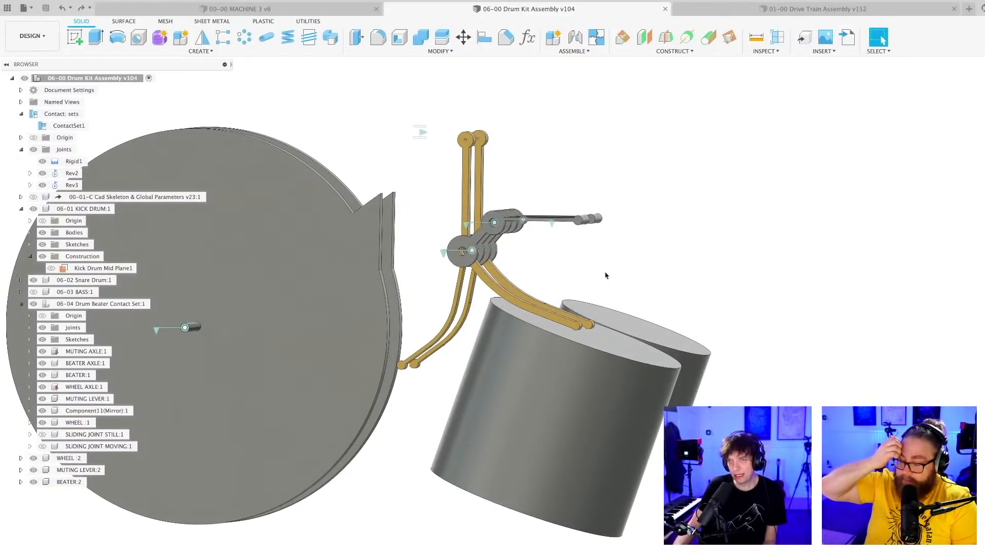
{"action": "scroll", "coordinate": [593, 269], "scroll_direction": "up", "scroll_amount": 4}
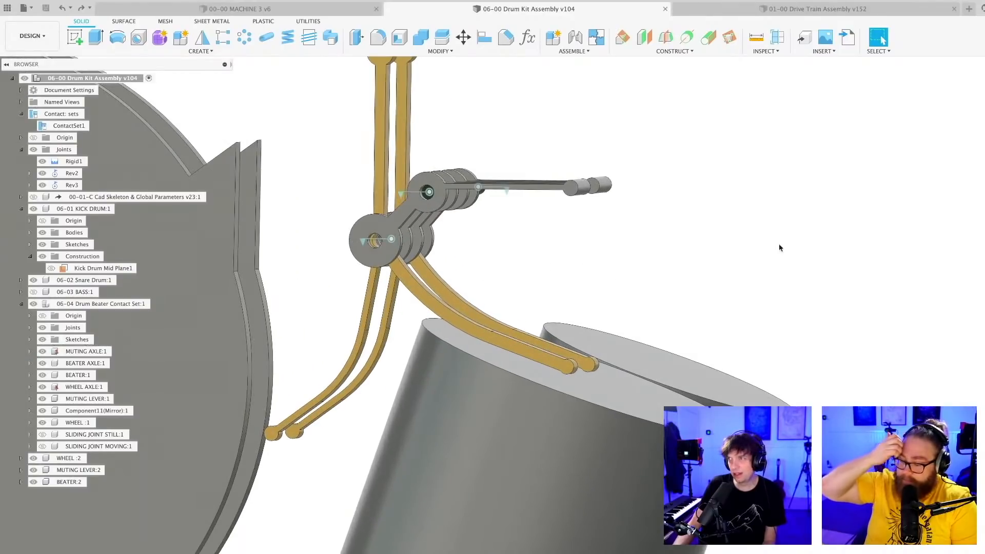
- Compare the spacing of both beaters and muting levers with the wheels and snare drums, from the side and at an angle
{"action": "middle_click_drag", "start_coordinate": [780, 248], "coordinate": [777, 296]}
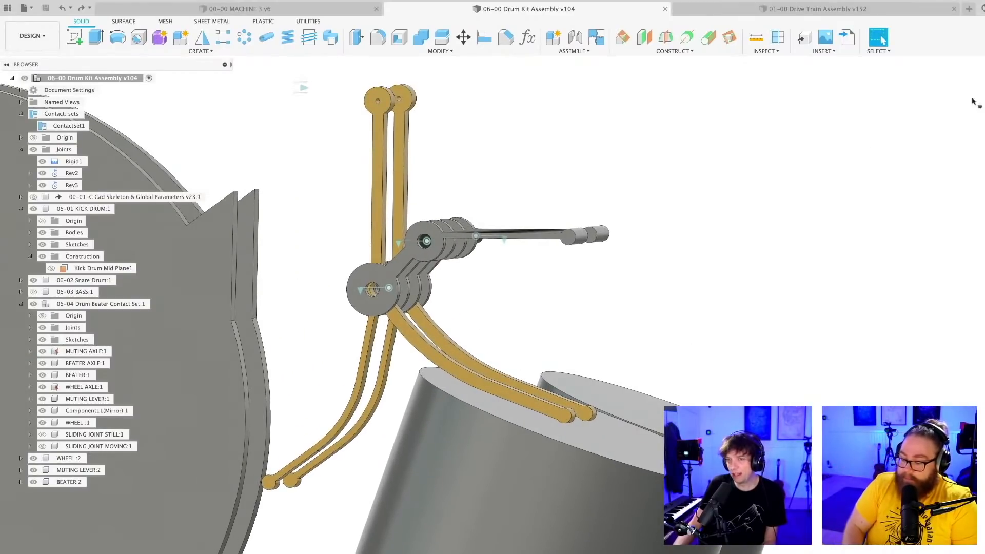
{"action": "middle_click_drag", "start_coordinate": [667, 314], "coordinate": [682, 316], "text": "shift"}
{"action": "scroll", "coordinate": [621, 311], "scroll_direction": "down", "scroll_amount": 3}
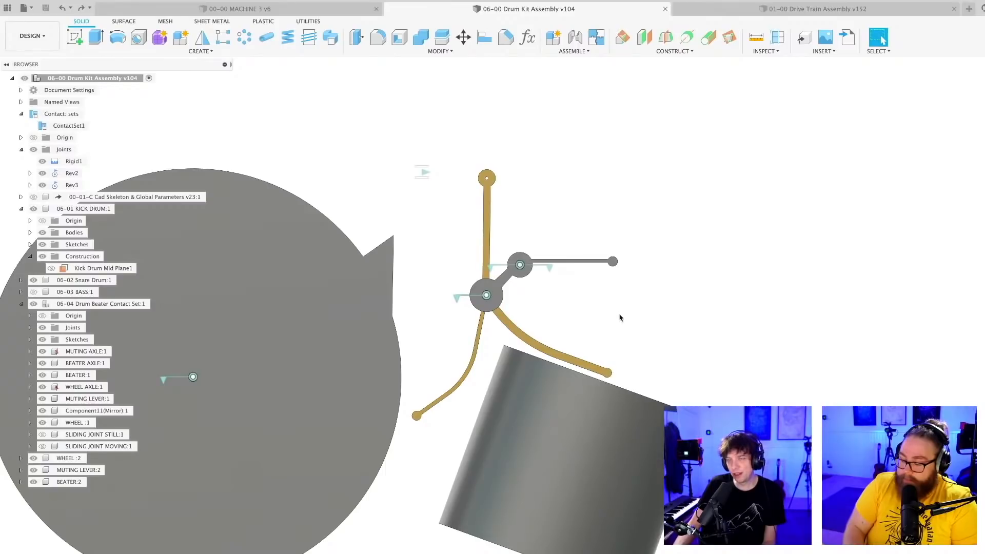
{"action": "middle_click_drag", "start_coordinate": [613, 319], "coordinate": [630, 279]}
{"action": "scroll", "coordinate": [682, 301], "scroll_direction": "up", "scroll_amount": 3}
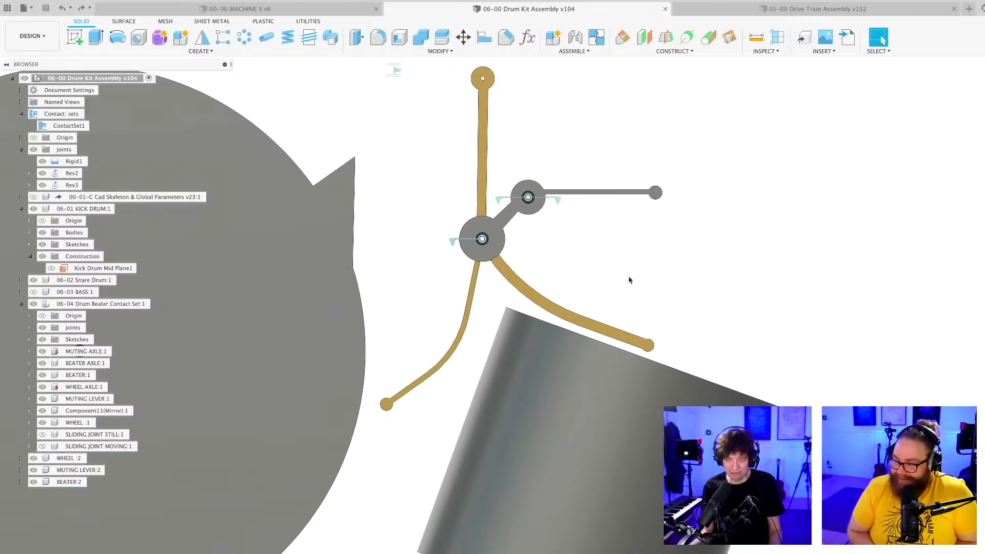
{"action": "scroll", "coordinate": [634, 278], "scroll_direction": "down", "scroll_amount": 2}
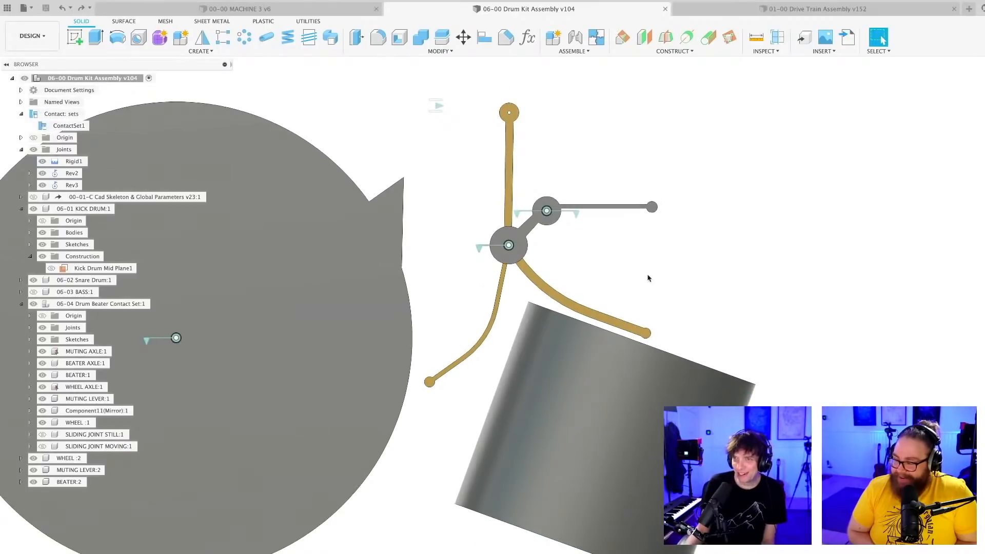
{"action": "mouse_move", "coordinate": [639, 281]}
{"action": "middle_mouse_down", "text": "shift"}
{"action": "mouse_move", "coordinate": [615, 281]}
{"action": "mouse_move", "coordinate": [620, 308]}
{"action": "mouse_move", "coordinate": [605, 308]}
{"action": "mouse_move", "coordinate": [620, 264]}
{"action": "mouse_move", "coordinate": [624, 273]}
{"action": "middle_mouse_up", "text": "shift"}
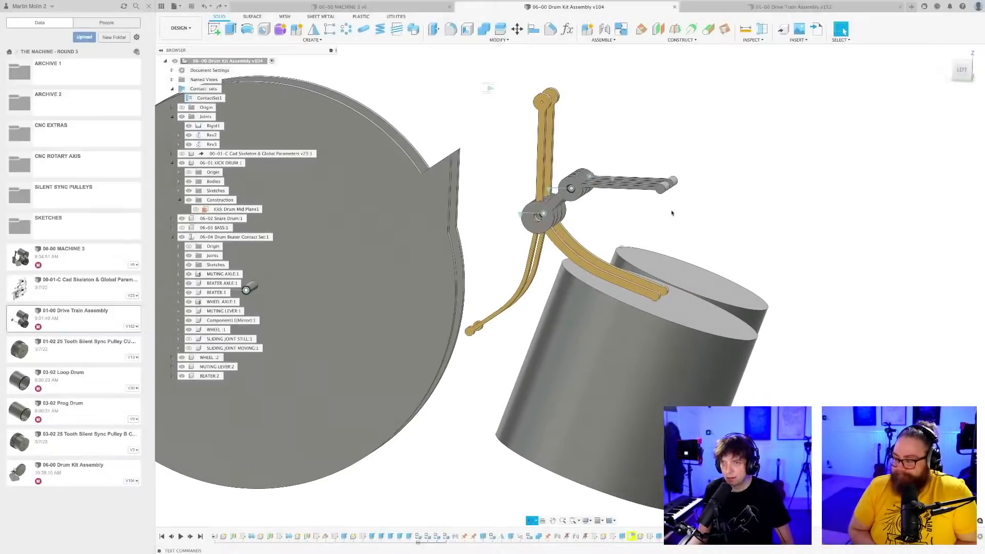
{"action": "scroll", "coordinate": [667, 216], "scroll_direction": "down", "scroll_amount": 3}
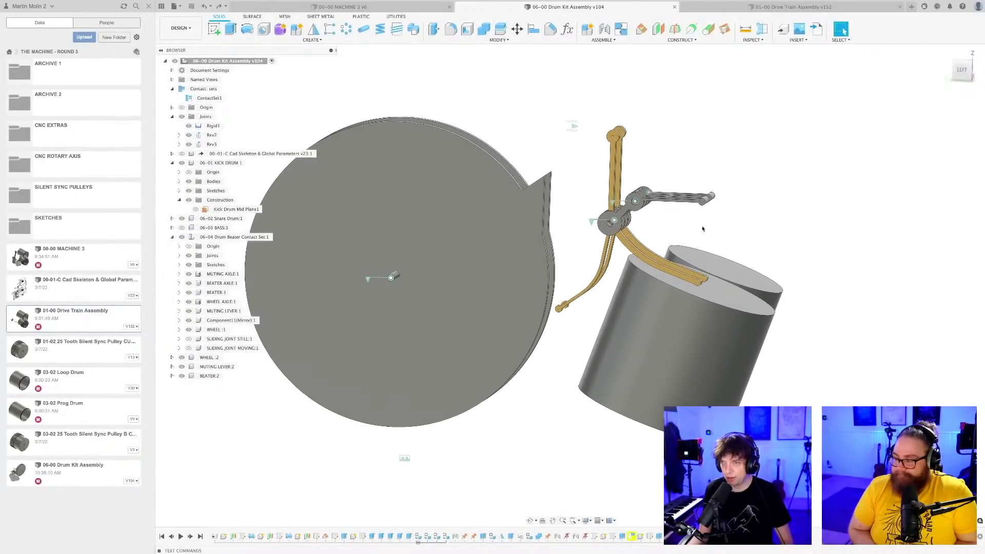
{"action": "scroll", "coordinate": [700, 227], "scroll_direction": "up", "scroll_amount": 2}
{"action": "middle_click_drag", "start_coordinate": [699, 226], "coordinate": [679, 229], "text": "shift"}
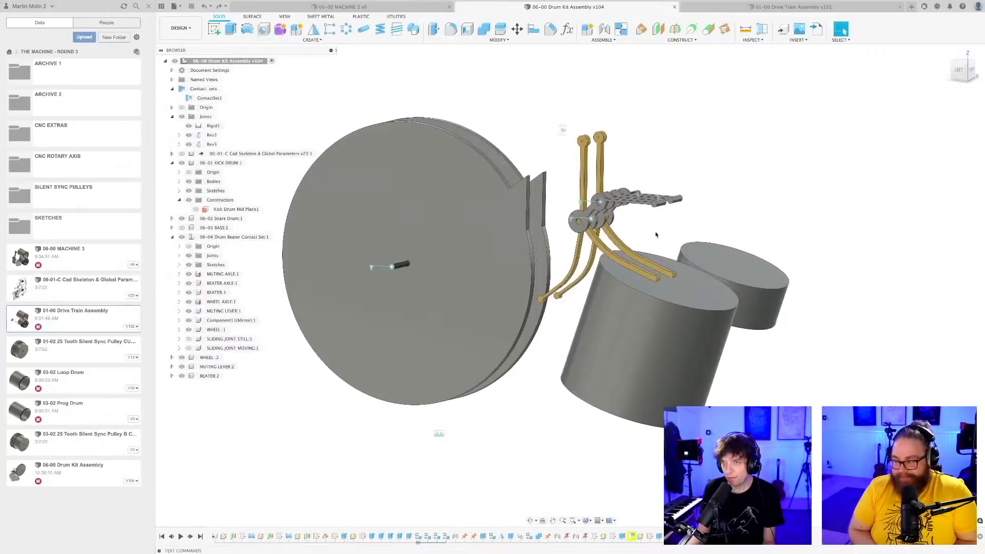
{"action": "scroll", "coordinate": [651, 234], "scroll_direction": "up", "scroll_amount": 3}
{"action": "scroll", "coordinate": [648, 234], "scroll_direction": "down", "scroll_amount": 3}
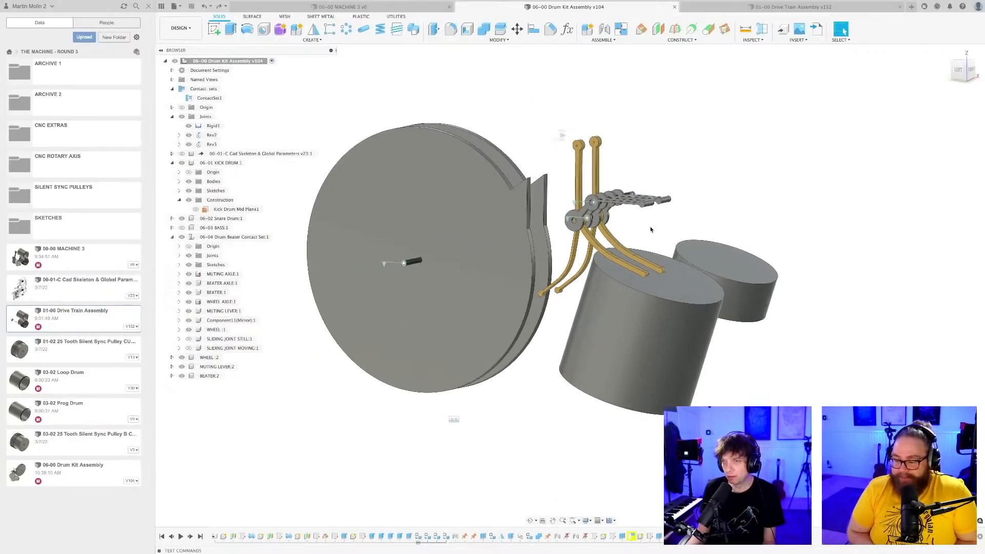
- Examine the assembly in the exact left view and at an angle, checking how the beater tails line up with the wheel teeth
{"action": "left_click", "coordinate": [959, 71]}
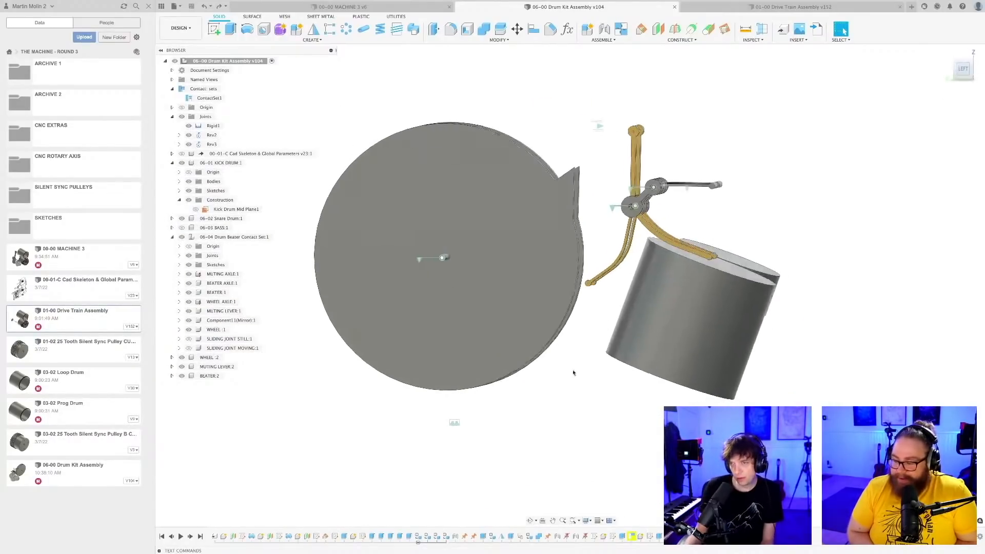
{"action": "scroll", "coordinate": [614, 319], "scroll_direction": "up", "scroll_amount": 3}
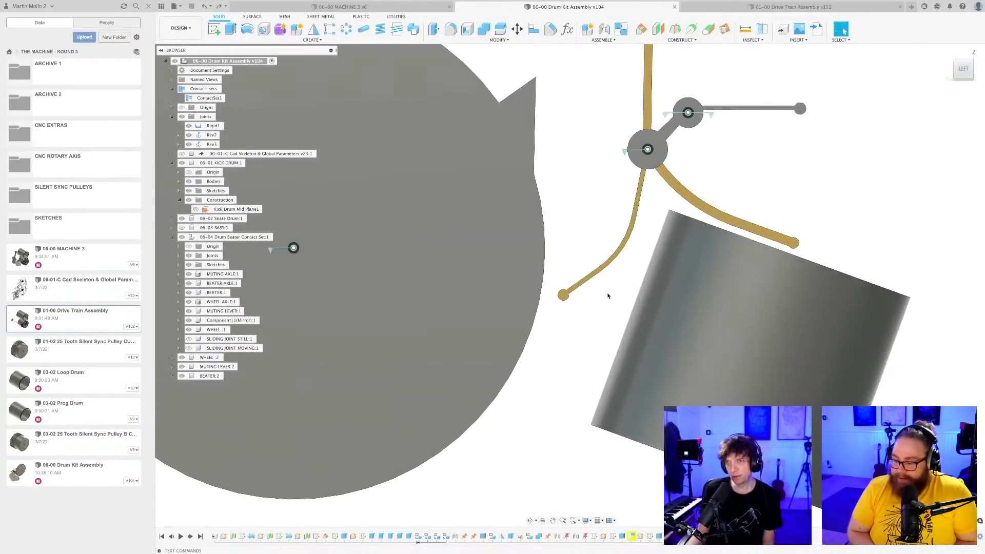
{"action": "scroll", "coordinate": [640, 286], "scroll_direction": "down", "scroll_amount": 3}
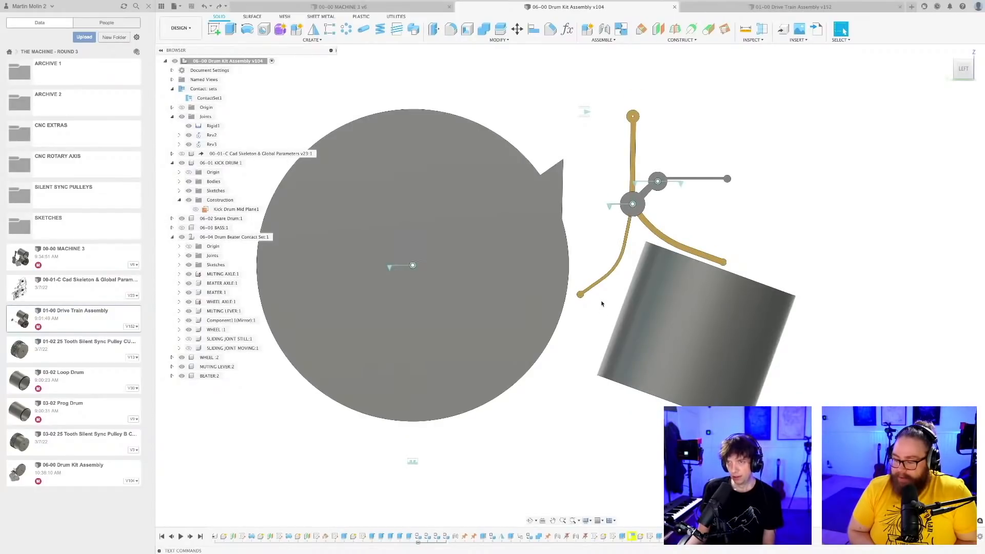
{"action": "scroll", "coordinate": [605, 303], "scroll_direction": "up", "scroll_amount": 2}
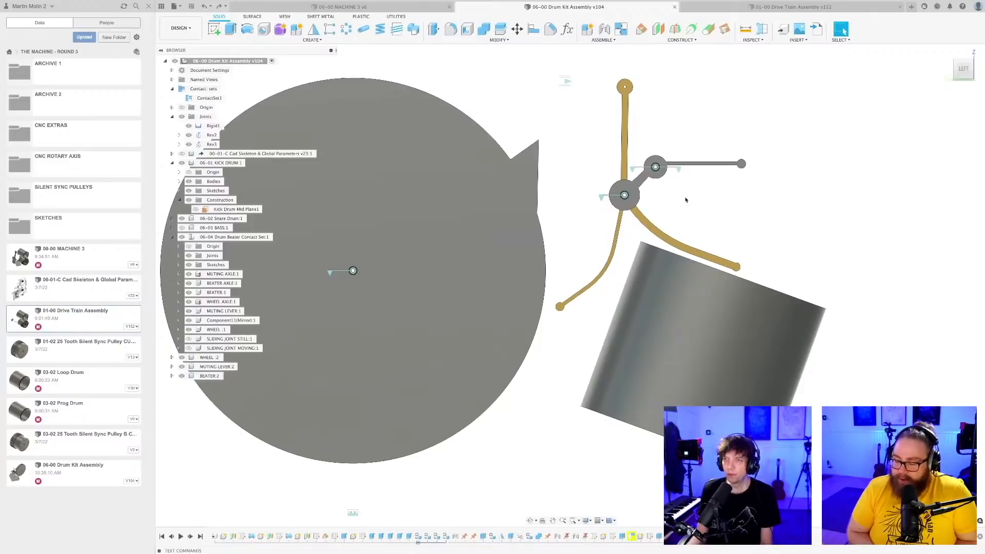
{"action": "scroll", "coordinate": [713, 184], "scroll_direction": "down", "scroll_amount": 2}
{"action": "middle_click_drag", "start_coordinate": [661, 177], "coordinate": [639, 205], "text": "shift"}
{"action": "scroll", "coordinate": [672, 233], "scroll_direction": "up", "scroll_amount": 4}
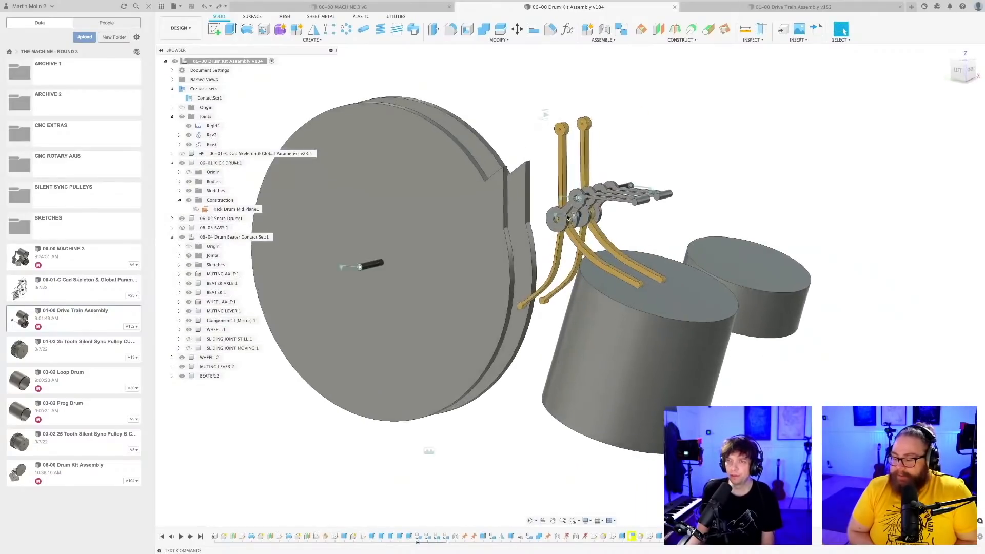
{"action": "scroll", "coordinate": [677, 243], "scroll_direction": "down", "scroll_amount": 2}
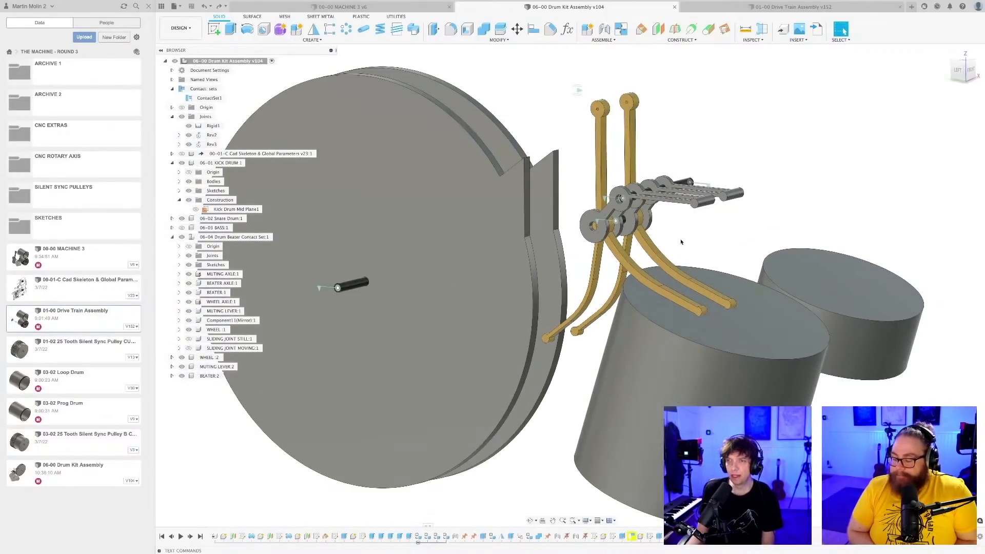
{"action": "scroll", "coordinate": [683, 239], "scroll_direction": "up", "scroll_amount": 3}
{"action": "scroll", "coordinate": [687, 246], "scroll_direction": "down", "scroll_amount": 4}
{"action": "middle_click_drag", "start_coordinate": [688, 249], "coordinate": [584, 261]}
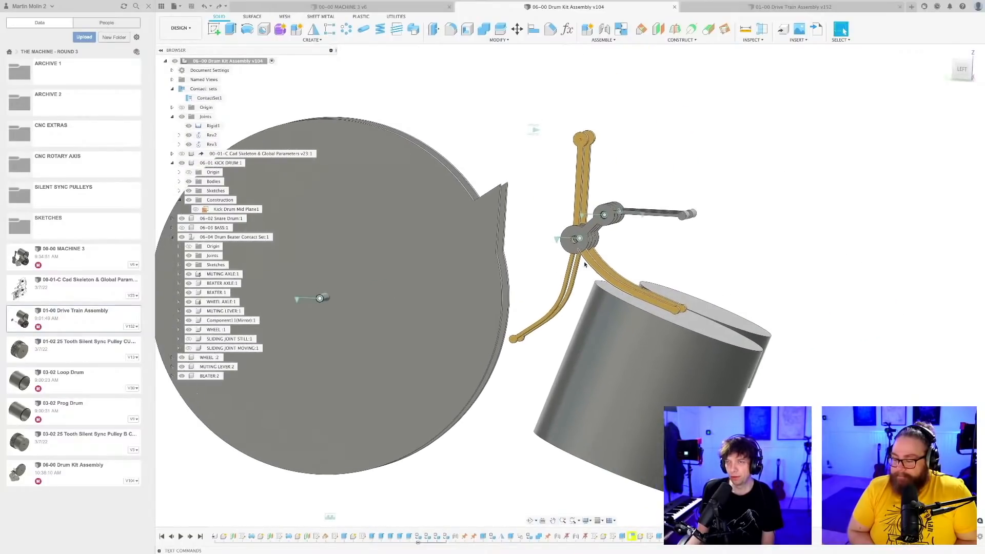
{"action": "scroll", "coordinate": [584, 260], "scroll_direction": "up", "scroll_amount": 2}
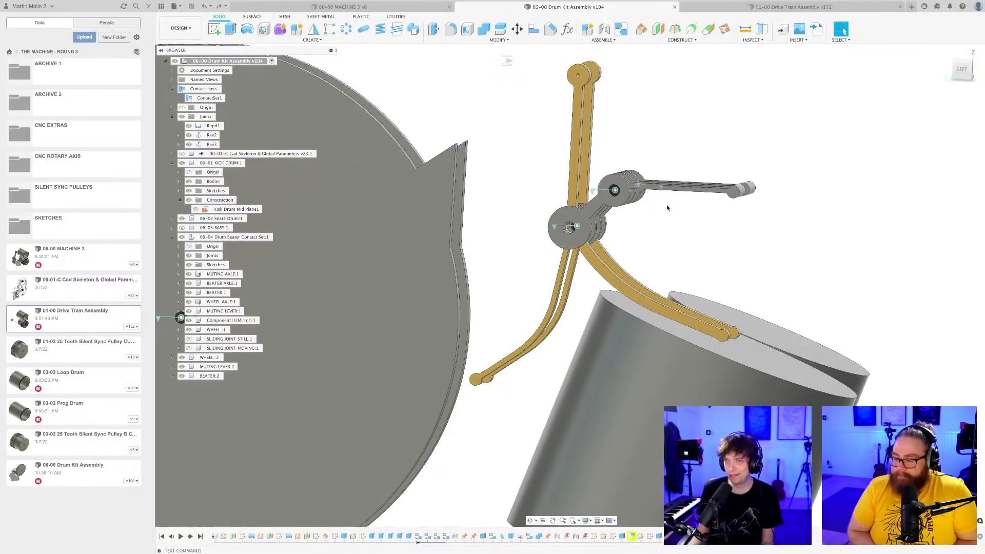
- Inspect the flat stop faces between the muting lever discs beneath both beater hubs at close range
{"action": "middle_click_drag", "start_coordinate": [632, 234], "coordinate": [570, 272], "text": "shift"}
{"action": "scroll", "coordinate": [560, 280], "scroll_direction": "up", "scroll_amount": 3}
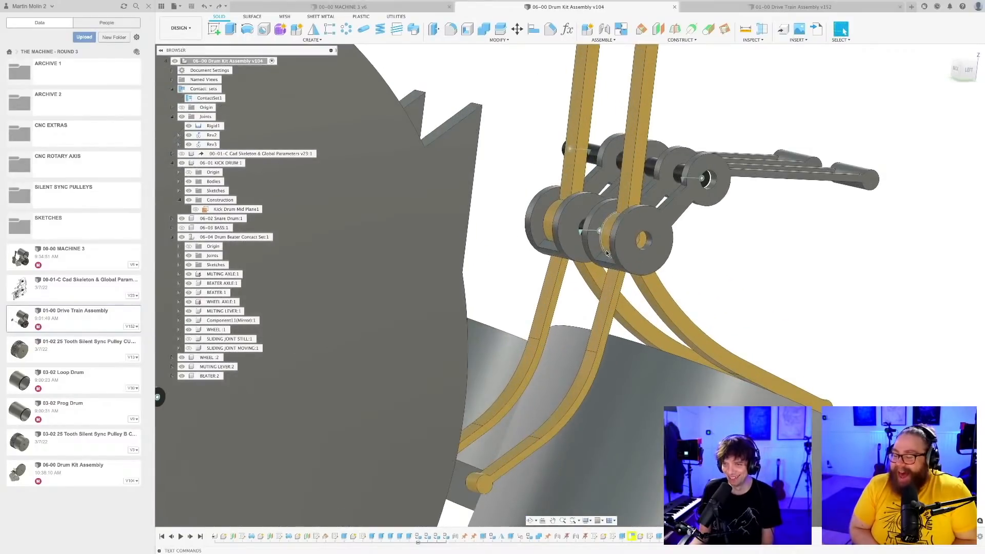
{"action": "scroll", "coordinate": [553, 241], "scroll_direction": "up", "scroll_amount": 5}
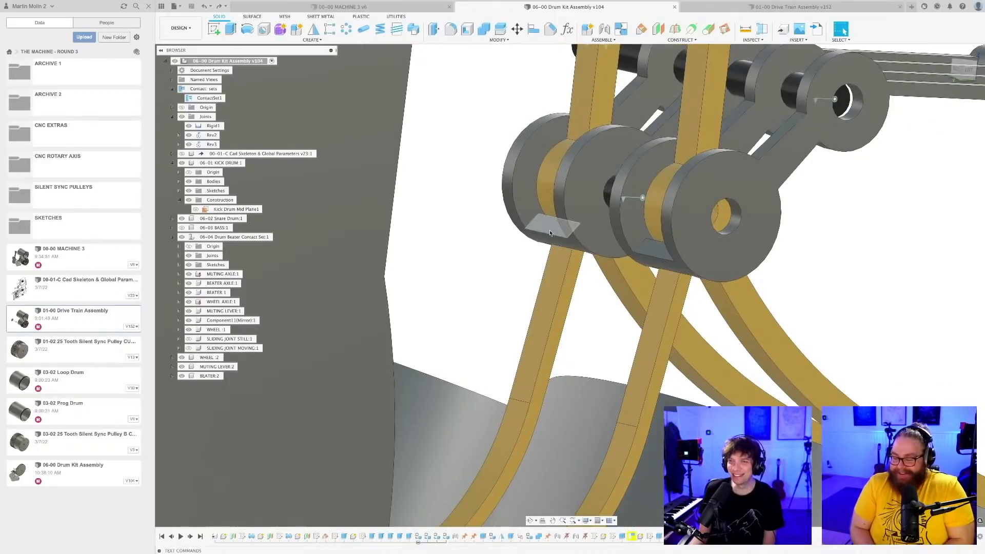
{"action": "left_click", "coordinate": [550, 231]}
{"action": "scroll", "coordinate": [515, 270], "scroll_direction": "down", "scroll_amount": 6}
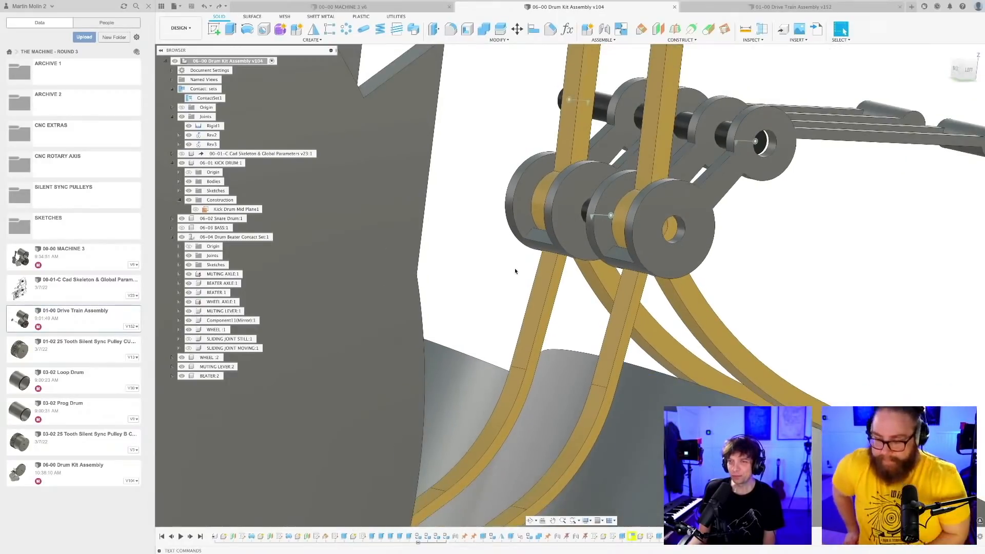
- Hide the duplicated wheel, muting lever and beater so that only the original set is shown
{"action": "middle_click_drag", "start_coordinate": [516, 269], "coordinate": [572, 278], "text": "shift"}
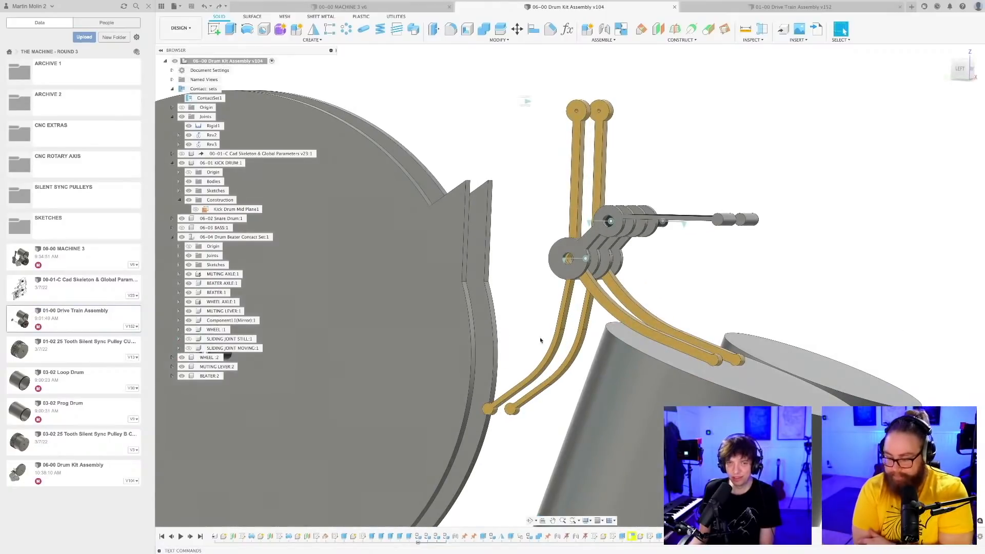
{"action": "left_click", "coordinate": [180, 366]}
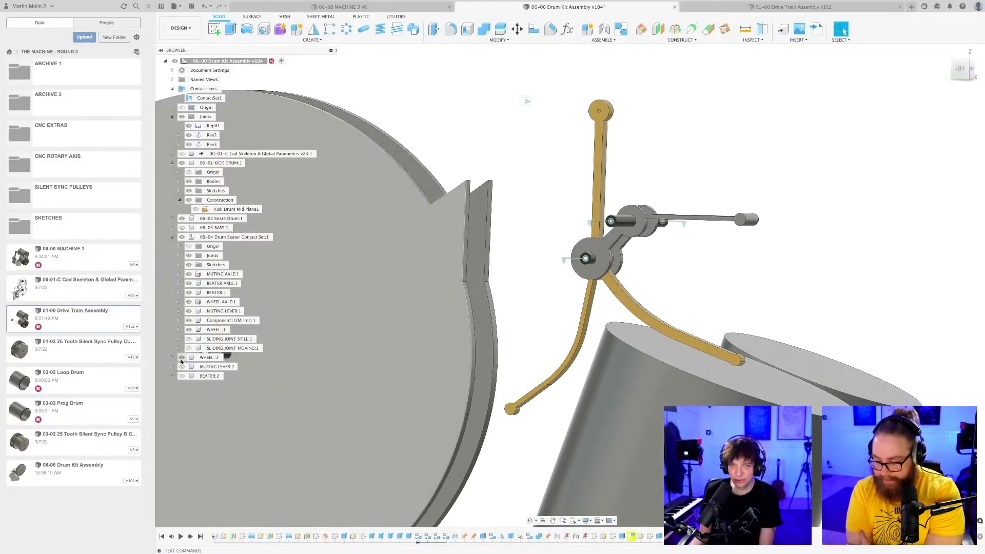
{"action": "middle_click_drag", "start_coordinate": [672, 260], "coordinate": [684, 273], "text": "shift"}
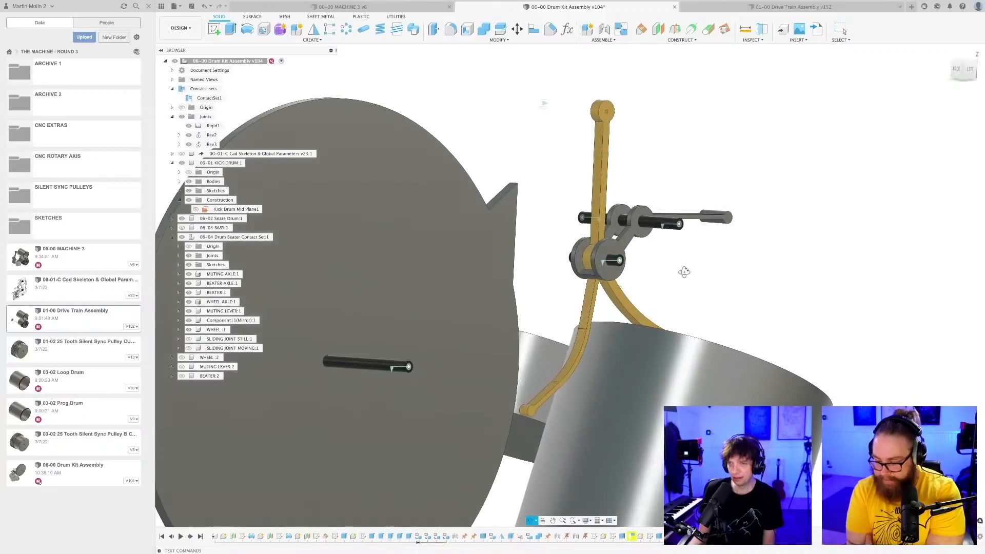
{"action": "scroll", "coordinate": [585, 265], "scroll_direction": "up", "scroll_amount": 3}
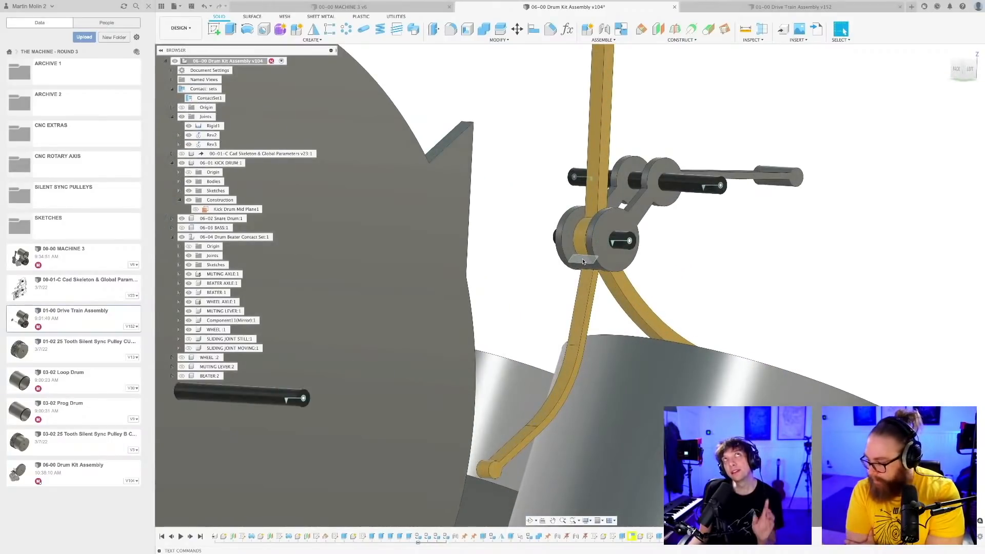
- Select and examine the flat stop face between the original muting lever's discs, where it meets the beater
{"action": "left_click", "coordinate": [582, 262]}
{"action": "scroll", "coordinate": [582, 262], "scroll_direction": "up", "scroll_amount": 2}
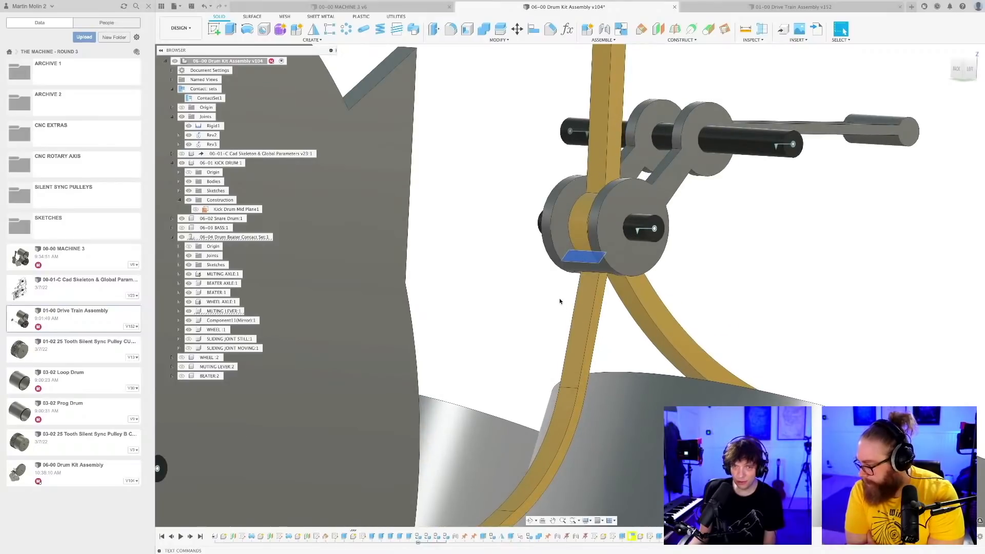
{"action": "left_click", "coordinate": [549, 285]}
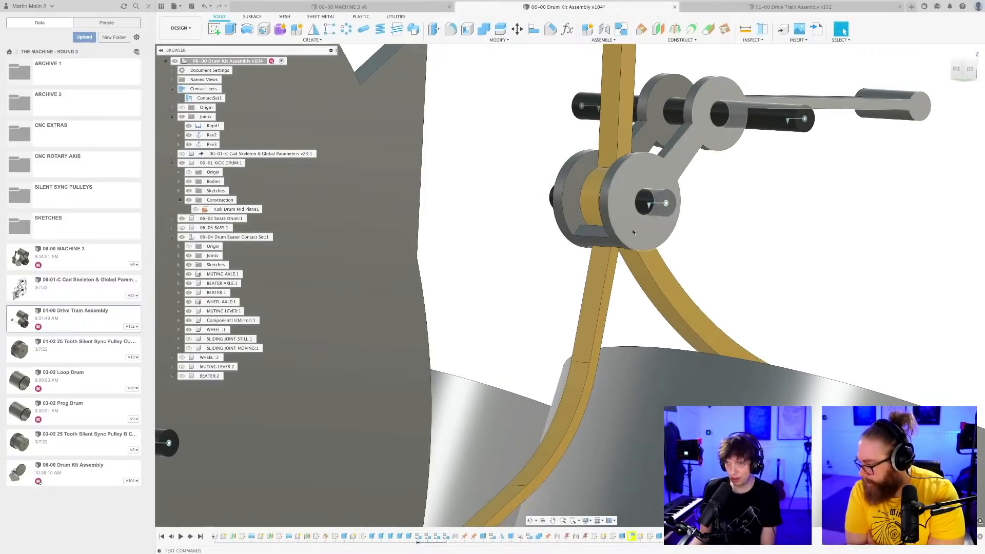
{"action": "scroll", "coordinate": [640, 228], "scroll_direction": "up", "scroll_amount": 2}
{"action": "left_click", "coordinate": [595, 229]}
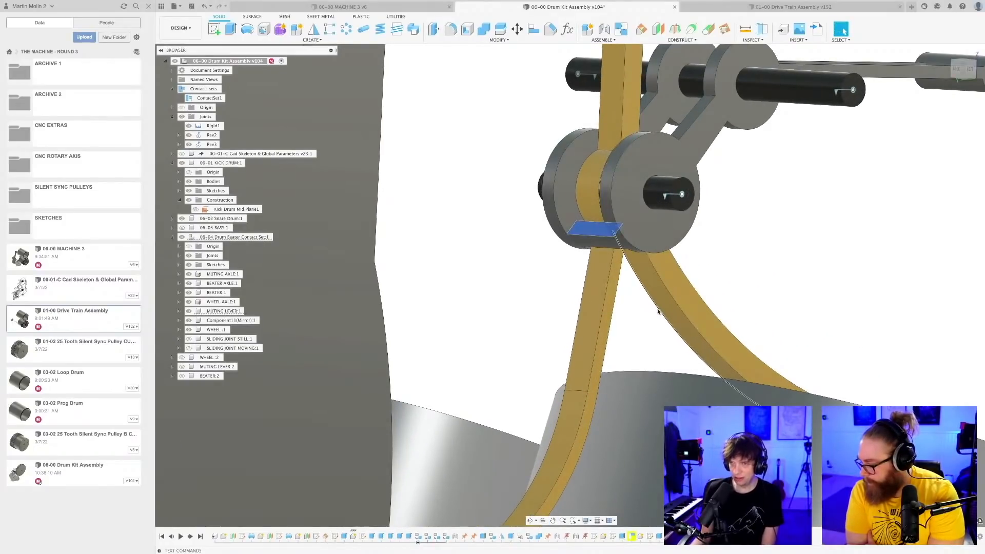
{"action": "middle_click_drag", "start_coordinate": [658, 311], "coordinate": [631, 311]}
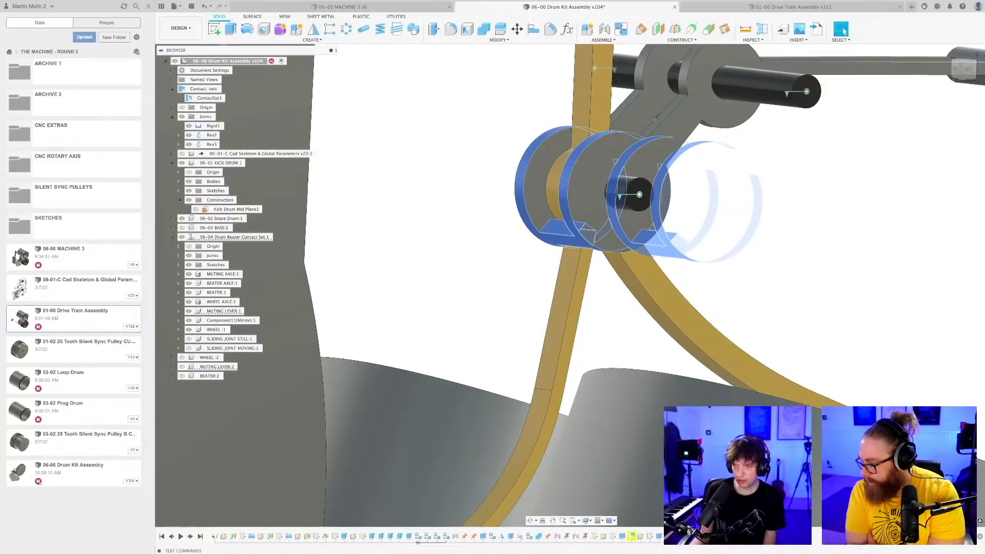
{"action": "scroll", "coordinate": [621, 306], "scroll_direction": "down", "scroll_amount": 5}
{"action": "middle_click_drag", "start_coordinate": [618, 307], "coordinate": [580, 300], "text": "shift"}
{"action": "middle_click_drag", "start_coordinate": [592, 307], "coordinate": [601, 312], "text": "shift"}
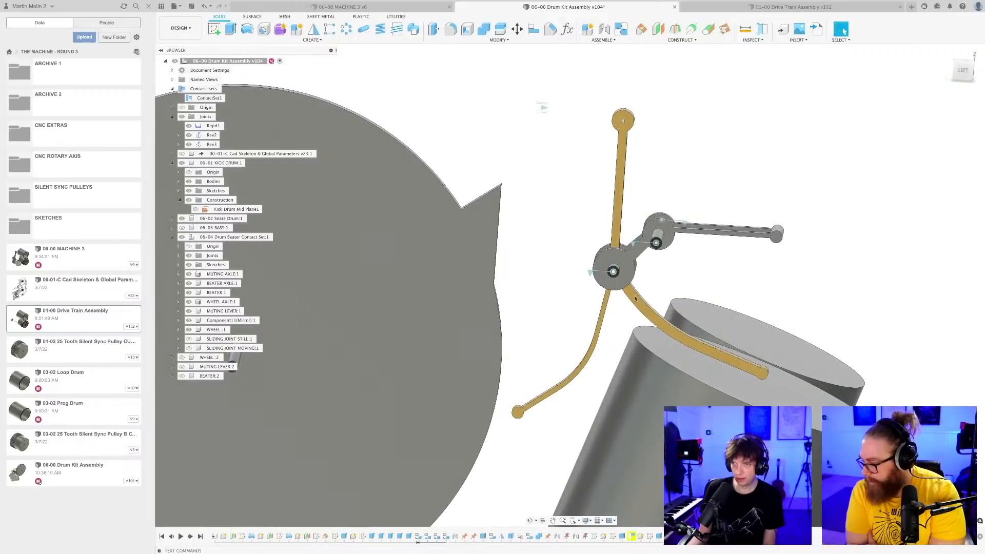
- Swing the original muting lever upward to see how the beater moves with it, and undo the movement
{"action": "left_click_drag", "start_coordinate": [782, 245], "coordinate": [761, 197]}
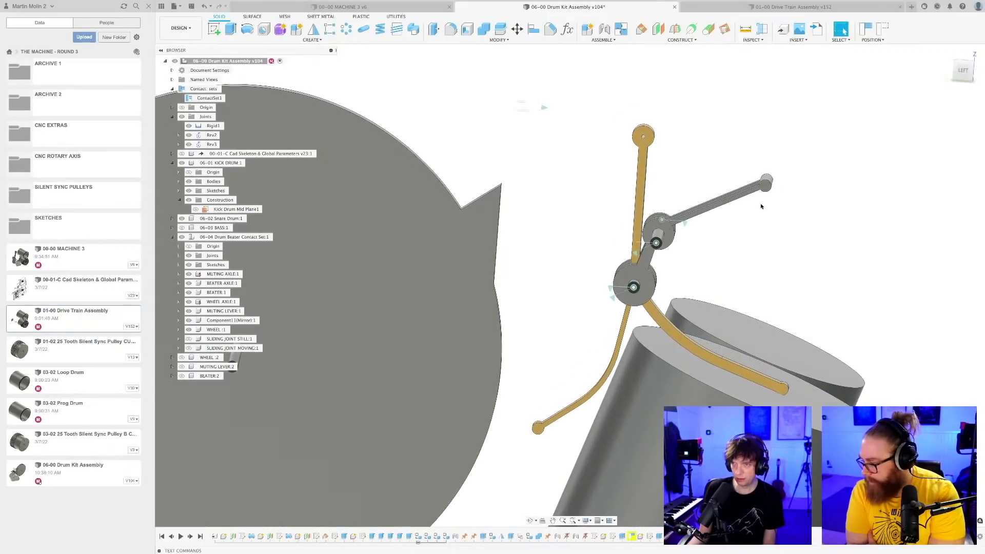
{"action": "key", "text": "ctrl+z"}
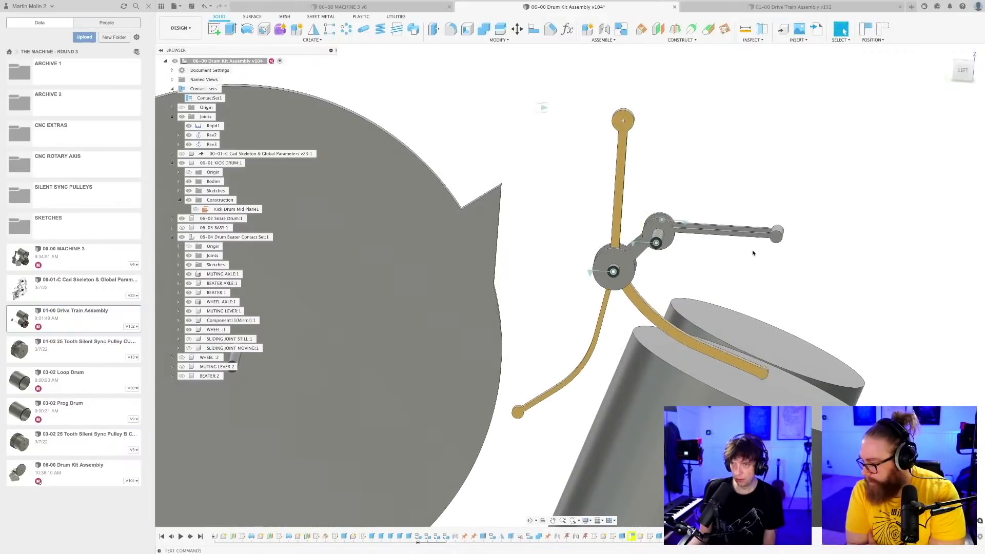
{"action": "middle_click_drag", "start_coordinate": [684, 275], "coordinate": [666, 289], "text": "shift"}
{"action": "scroll", "coordinate": [592, 281], "scroll_direction": "up", "scroll_amount": 2}
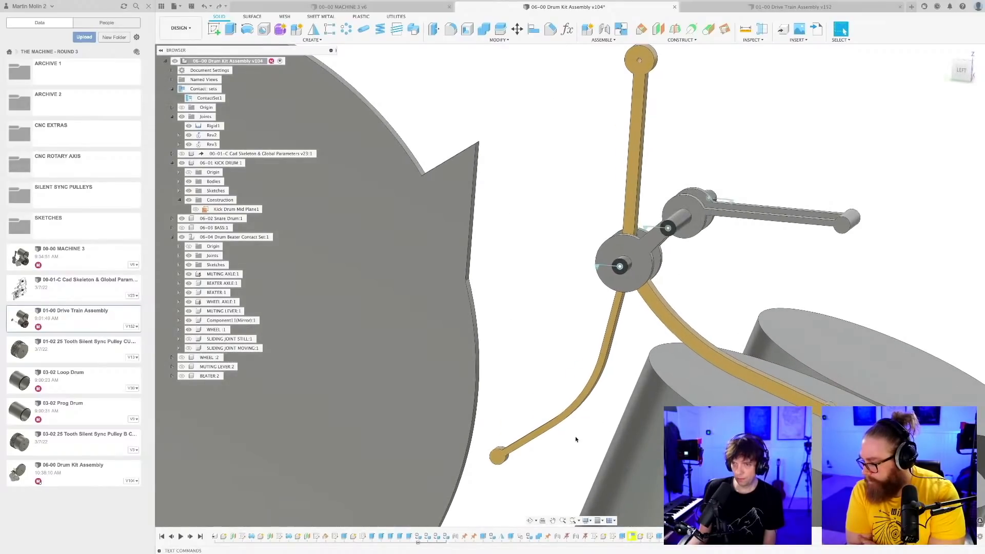
- Rotate the original wheel clockwise so that its tooth moves down past the beater's tail
{"action": "scroll", "coordinate": [580, 442], "scroll_direction": "down", "scroll_amount": 3}
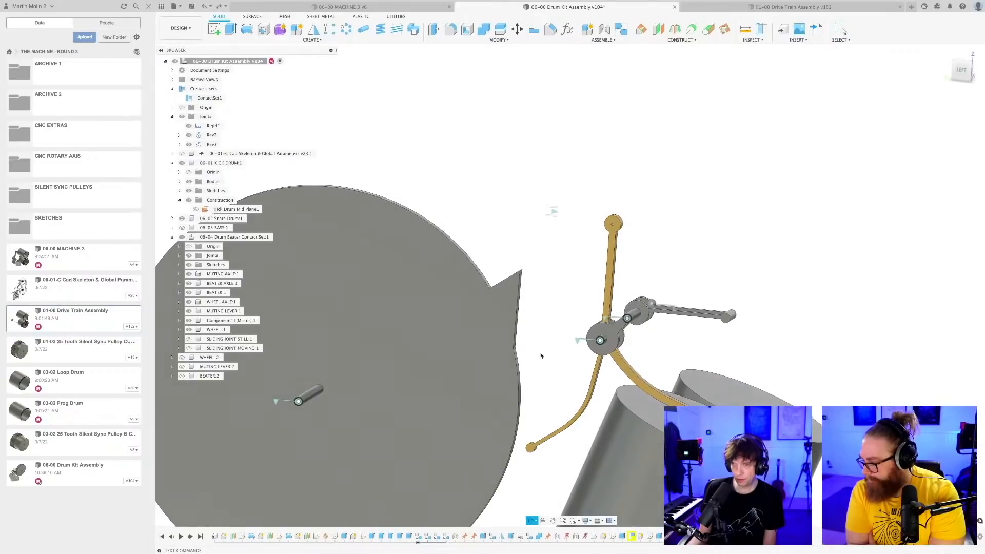
{"action": "left_click_drag", "start_coordinate": [512, 277], "coordinate": [539, 472]}
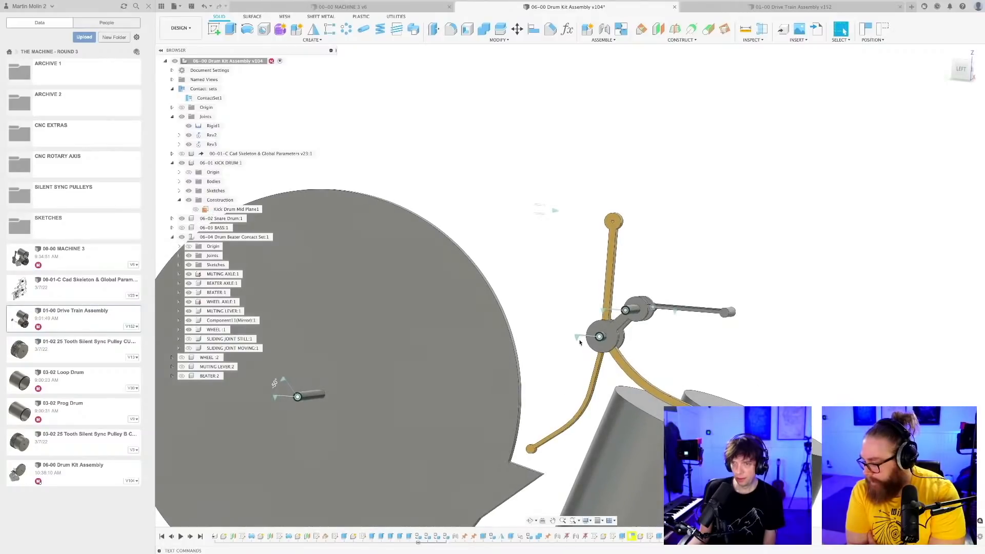
{"action": "scroll", "coordinate": [582, 336], "scroll_direction": "up", "scroll_amount": 3}
{"action": "scroll", "coordinate": [569, 346], "scroll_direction": "down", "scroll_amount": 3}
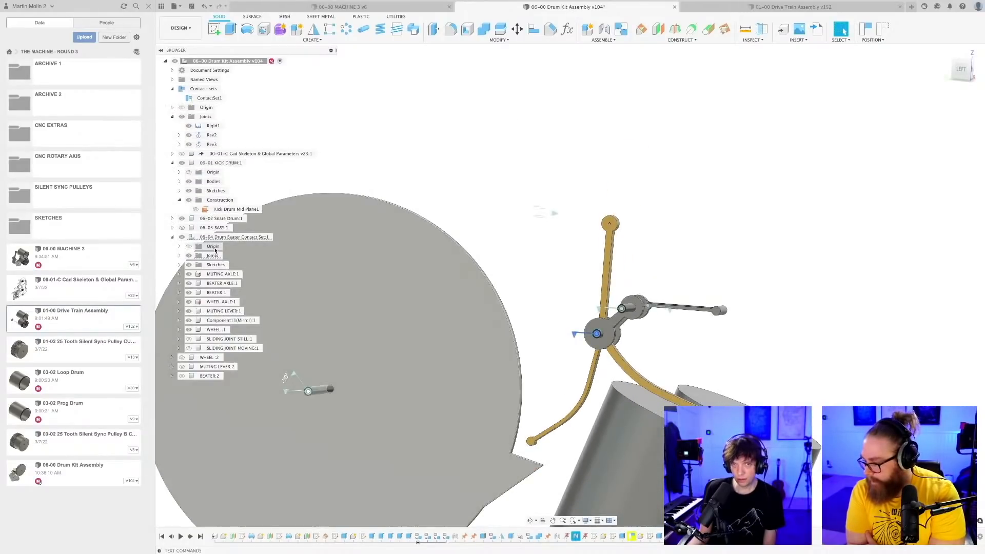
{"action": "left_click", "coordinate": [179, 256]}
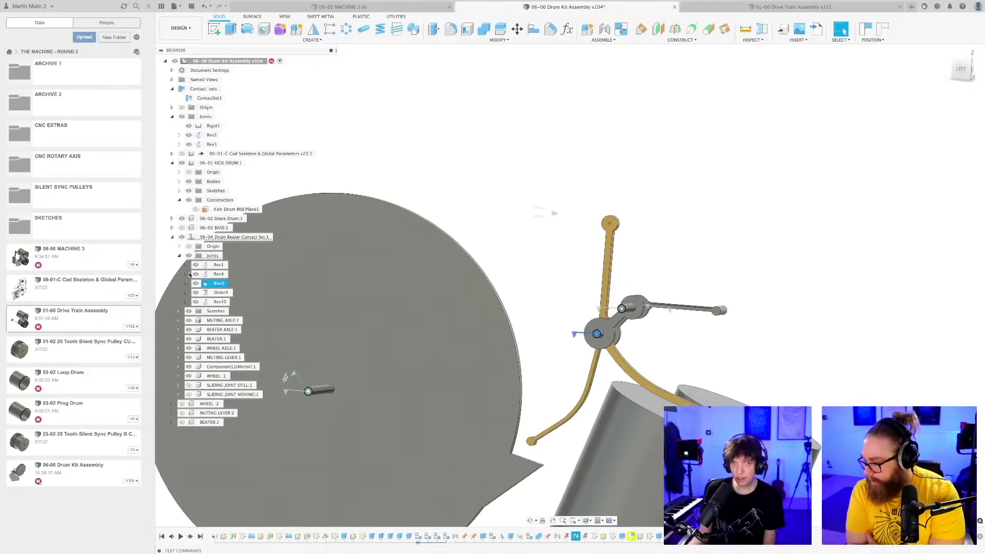
{"action": "right_click", "coordinate": [221, 284]}
{"action": "left_click", "coordinate": [246, 316]}
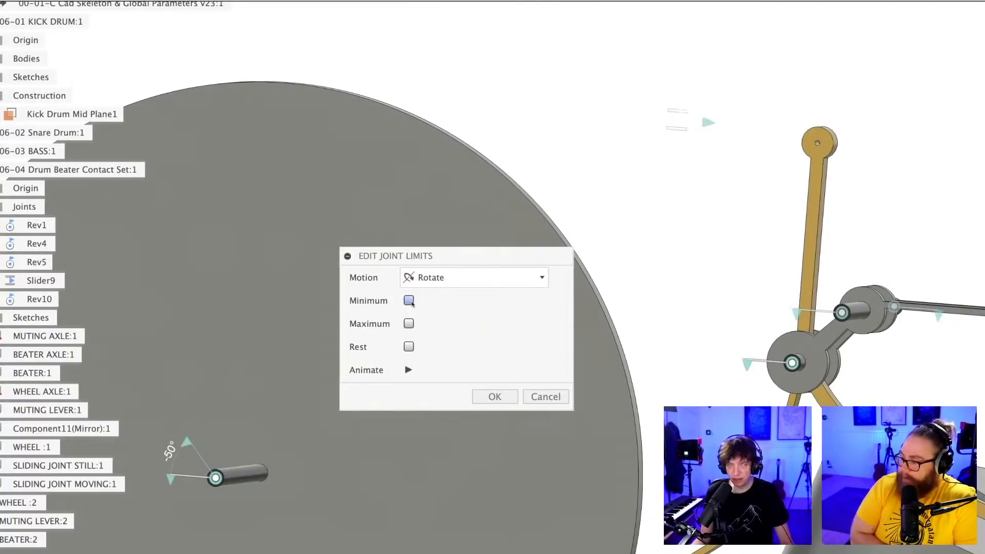
{"action": "left_click", "coordinate": [408, 300]}
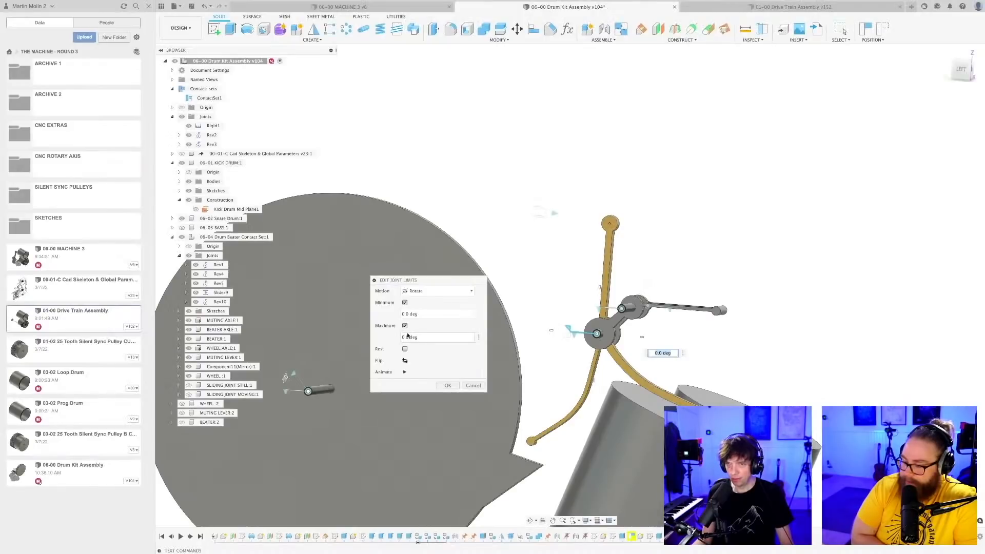
{"action": "left_click", "coordinate": [429, 339]}
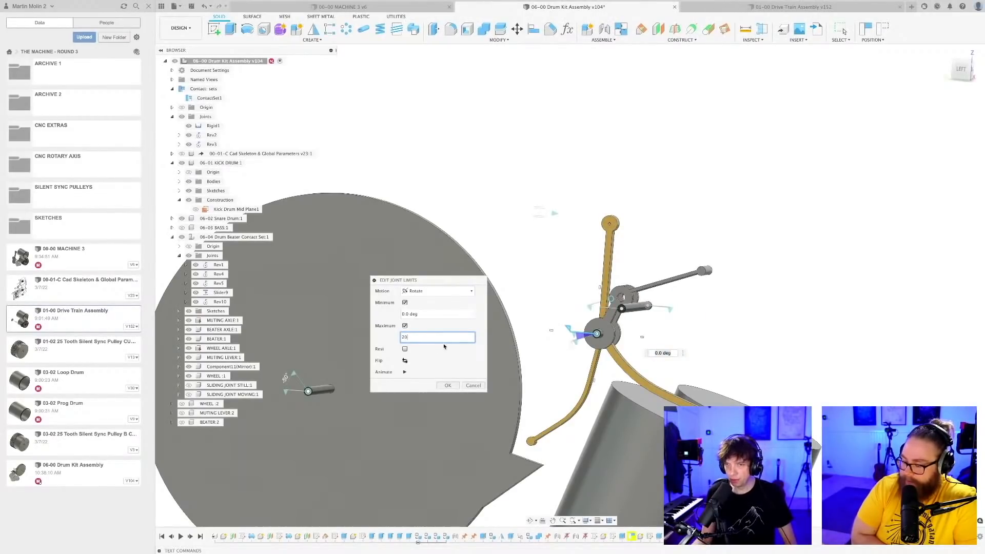
{"action": "left_click", "coordinate": [405, 325]}
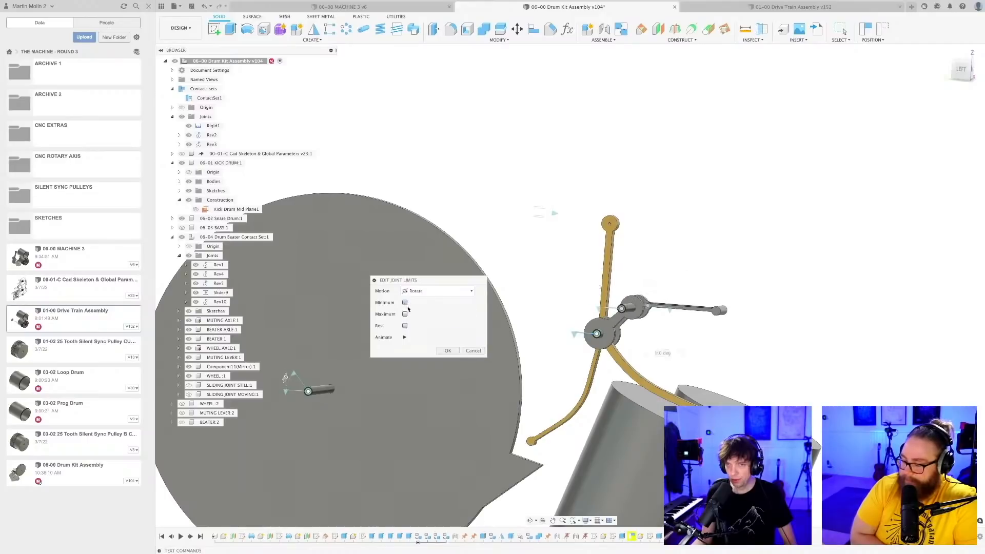
{"action": "left_click", "coordinate": [473, 351]}
- Try to joint the original beater's hub to the end of the beater axle
{"action": "middle_click_drag", "start_coordinate": [639, 334], "coordinate": [595, 361], "text": "shift"}
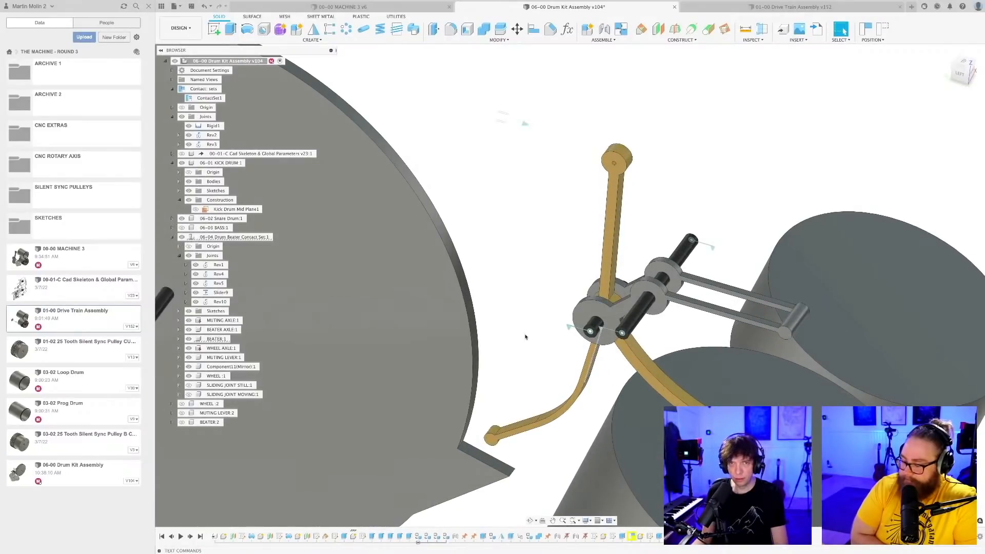
{"action": "left_click", "coordinate": [209, 136]}
{"action": "scroll", "coordinate": [579, 319], "scroll_direction": "up", "scroll_amount": 2}
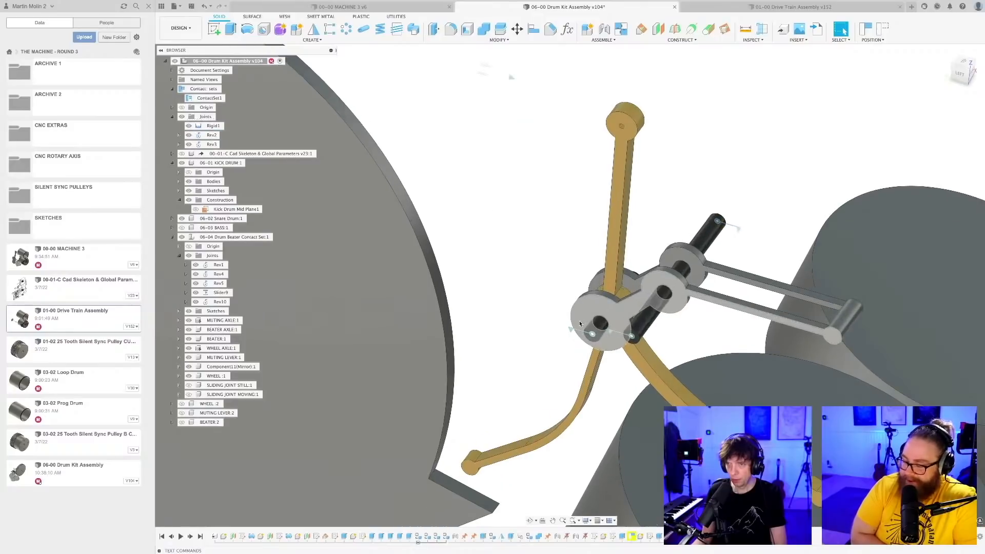
{"action": "middle_click_drag", "start_coordinate": [562, 372], "coordinate": [635, 85], "text": "shift"}
{"action": "left_click", "coordinate": [605, 28]}
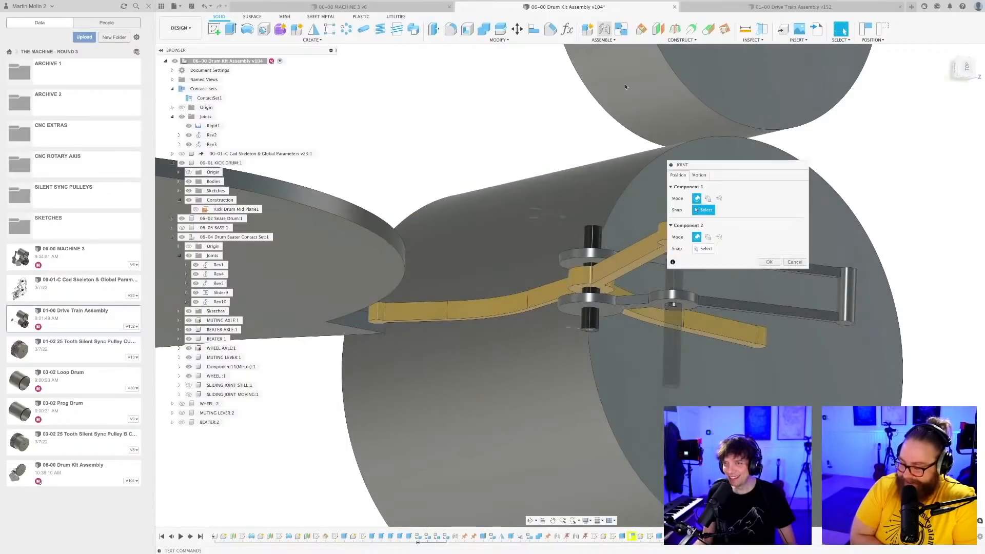
{"action": "scroll", "coordinate": [578, 289], "scroll_direction": "up", "scroll_amount": 3}
{"action": "scroll", "coordinate": [578, 289], "scroll_direction": "up", "scroll_amount": 2}
{"action": "left_click", "coordinate": [589, 287]}
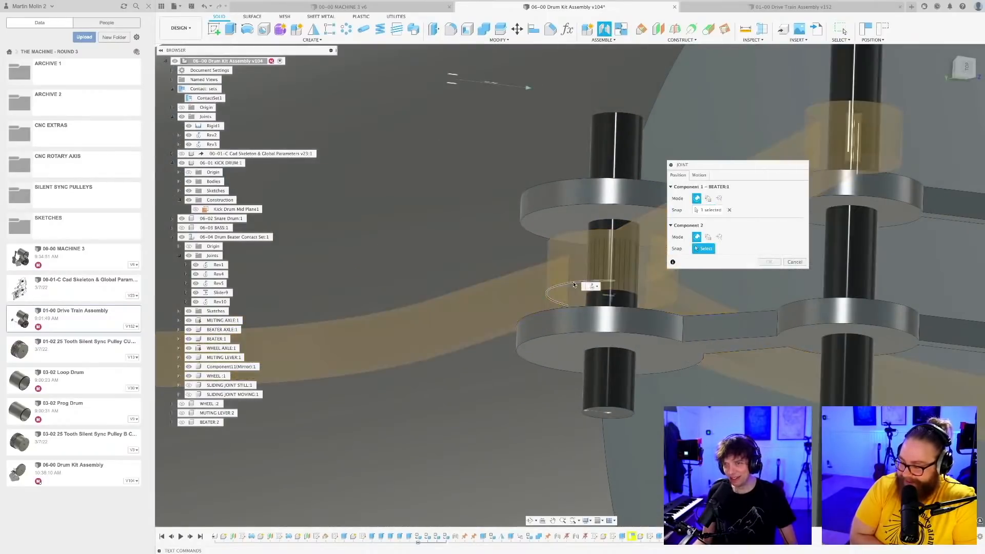
{"action": "left_click", "coordinate": [626, 410]}
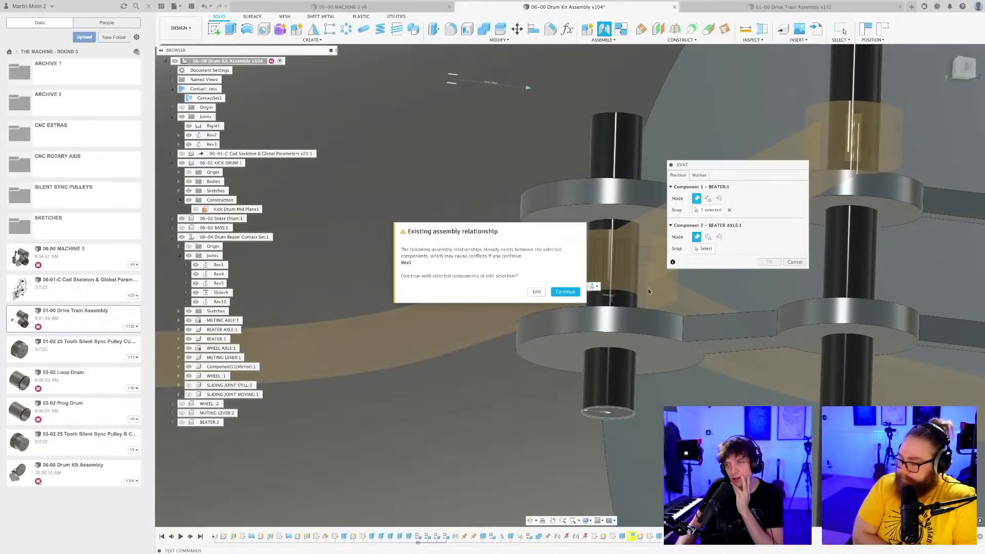
{"action": "left_click", "coordinate": [536, 292]}
{"action": "key", "text": "Escape"}
{"action": "scroll", "coordinate": [538, 352], "scroll_direction": "down", "scroll_amount": 5}
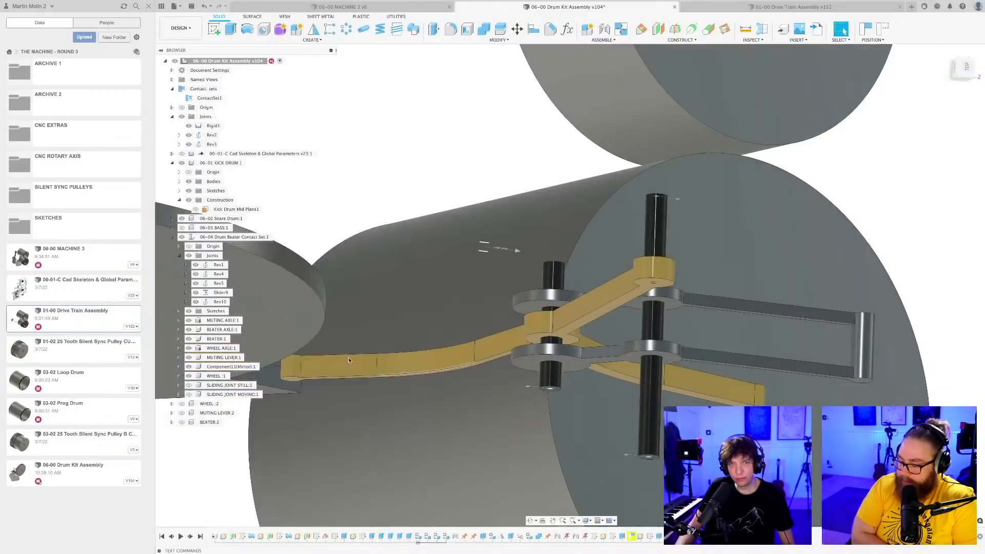
- Limit the original beater's revolute joint on its axle (Rev1) to a minimum of 0 and a maximum of 20 degrees
{"action": "left_click", "coordinate": [219, 265]}
{"action": "middle_click_drag", "start_coordinate": [338, 308], "coordinate": [446, 314], "text": "shift"}
{"action": "scroll", "coordinate": [446, 314], "scroll_direction": "up", "scroll_amount": 5}
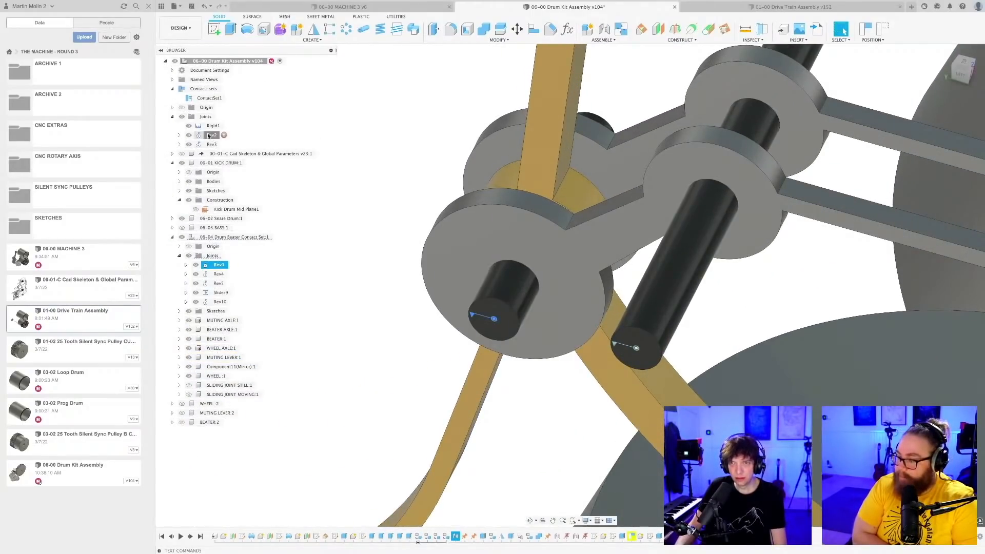
{"action": "left_click", "coordinate": [209, 135]}
{"action": "left_click", "coordinate": [206, 145]}
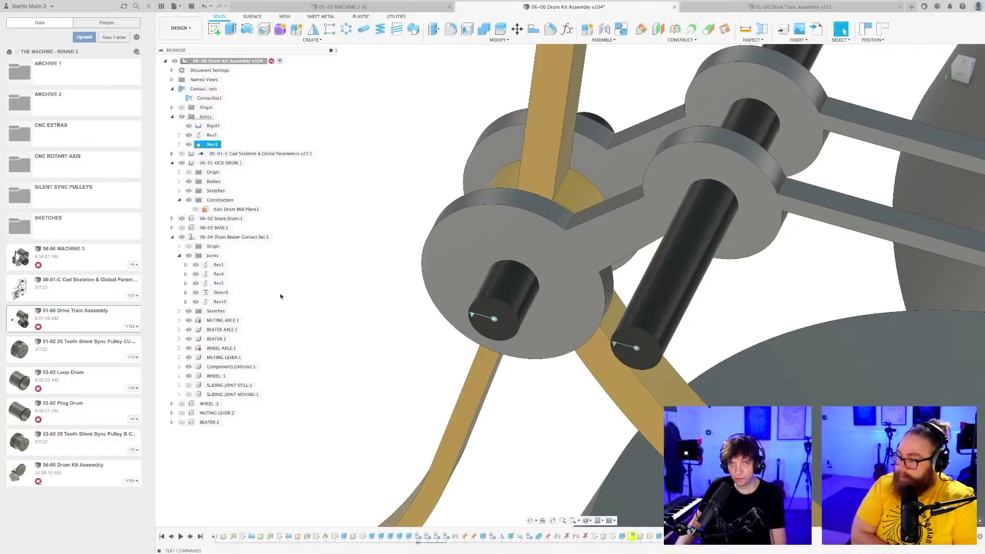
{"action": "right_click", "coordinate": [218, 265]}
{"action": "left_click", "coordinate": [241, 296]}
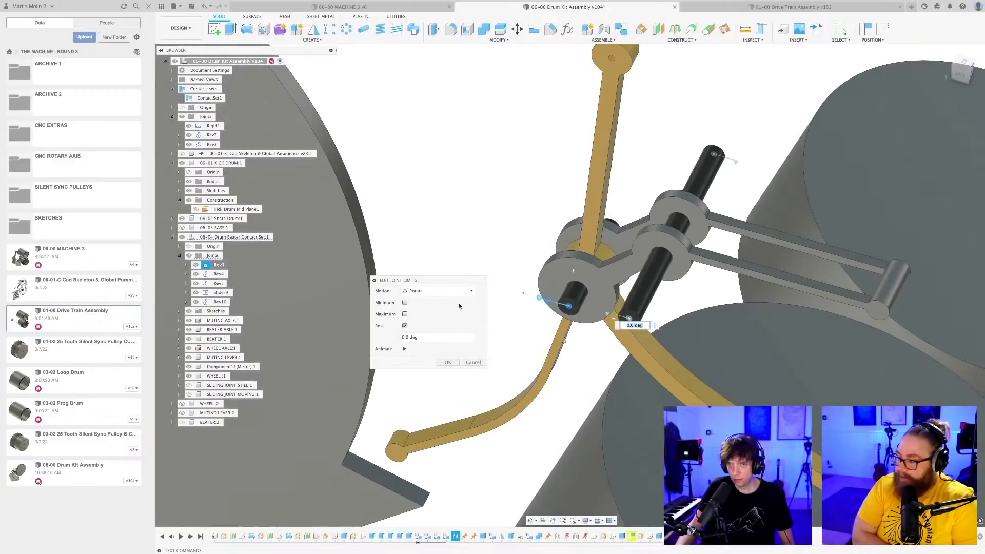
{"action": "left_click", "coordinate": [405, 314]}
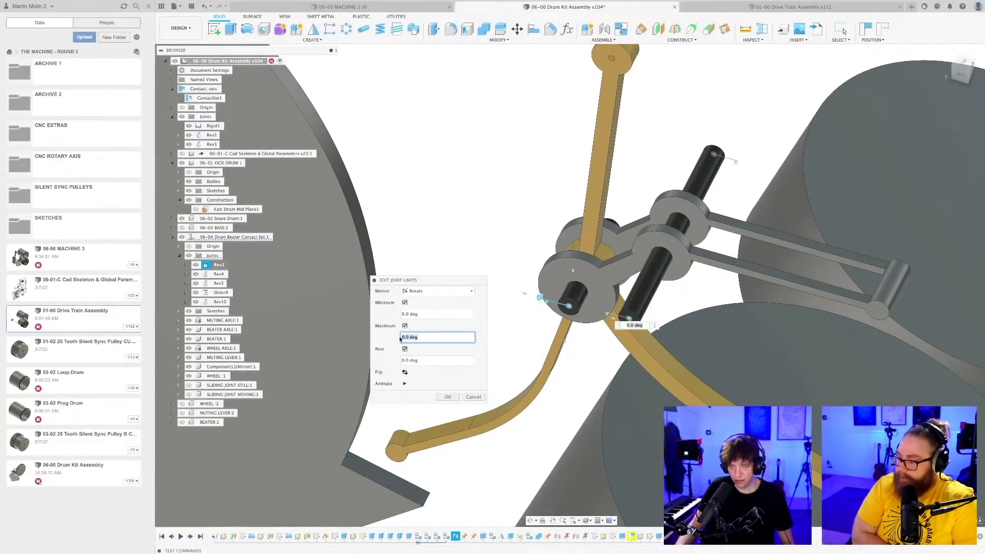
{"action": "type", "text": "20"}
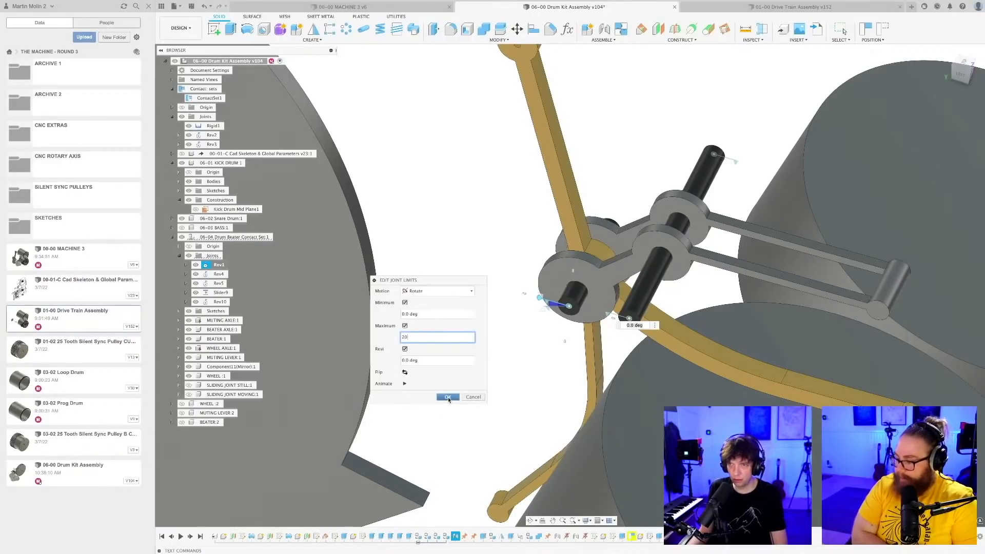
{"action": "left_click", "coordinate": [447, 398]}
- Move the original muting lever and the beater's tail to test how they behave with the joint limits
{"action": "scroll", "coordinate": [504, 313], "scroll_direction": "down", "scroll_amount": 3}
{"action": "mouse_move", "coordinate": [698, 310]}
{"action": "left_mouse_down"}
{"action": "mouse_move", "coordinate": [690, 280]}
{"action": "mouse_move", "coordinate": [696, 293]}
{"action": "left_mouse_up"}
{"action": "middle_click_drag", "start_coordinate": [696, 293], "coordinate": [654, 282], "text": "shift"}
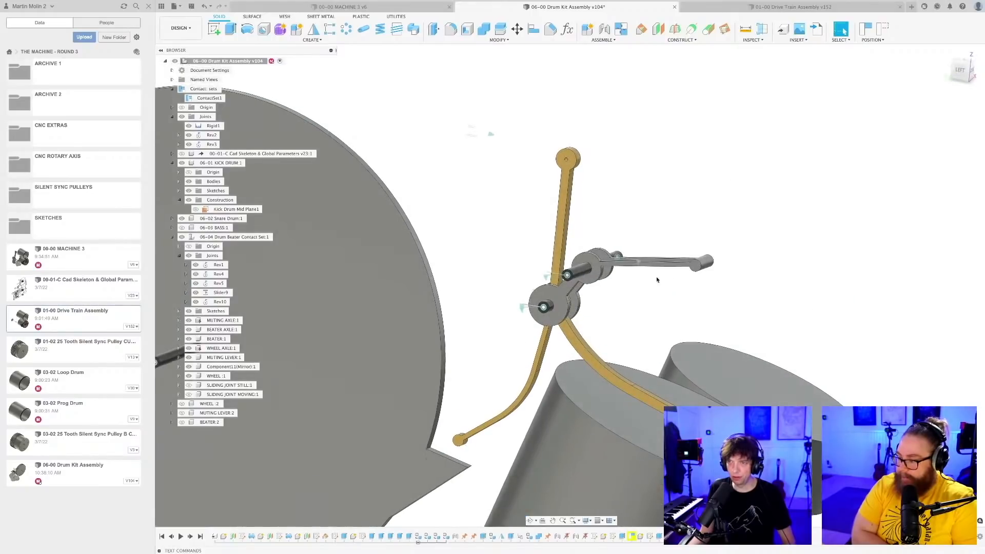
{"action": "left_click_drag", "start_coordinate": [694, 262], "coordinate": [691, 243]}
{"action": "left_click_drag", "start_coordinate": [467, 447], "coordinate": [473, 415]}
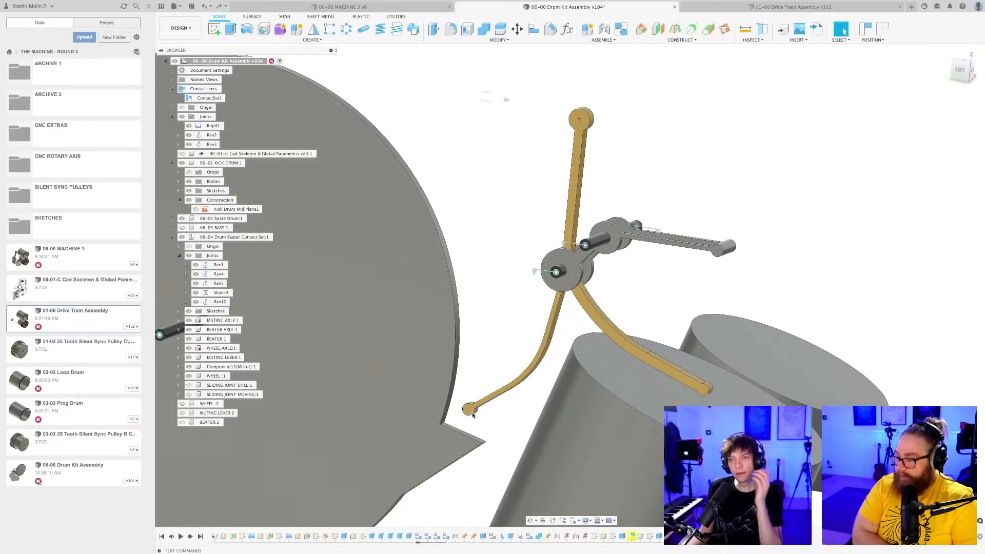
{"action": "left_click", "coordinate": [472, 413]}
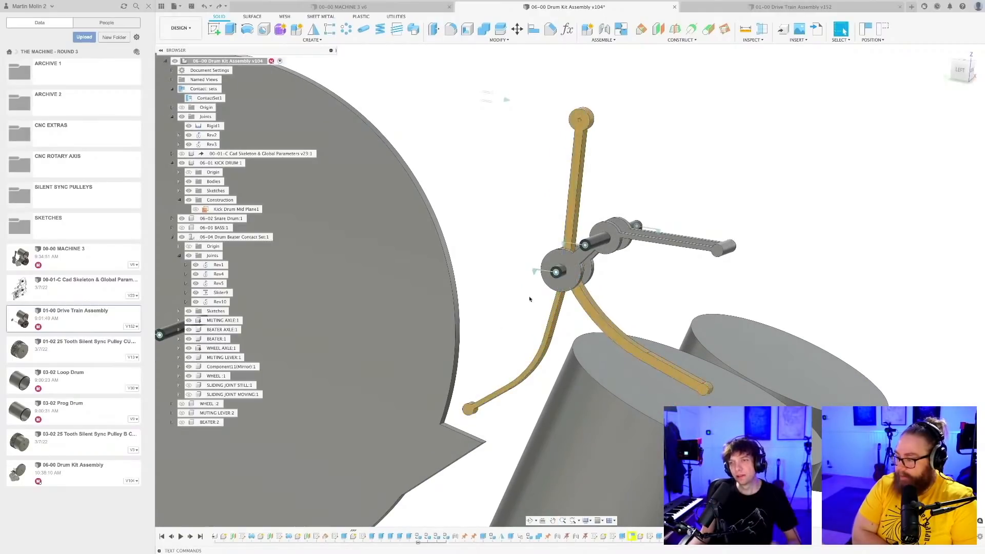
{"action": "left_click", "coordinate": [528, 296]}
{"action": "scroll", "coordinate": [541, 303], "scroll_direction": "up", "scroll_amount": 8}
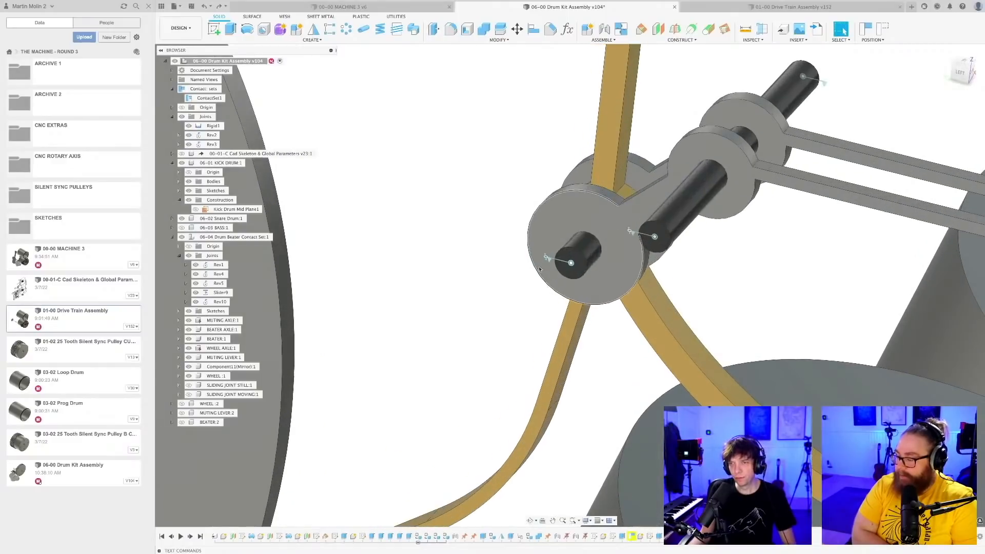
{"action": "left_click", "coordinate": [215, 265]}
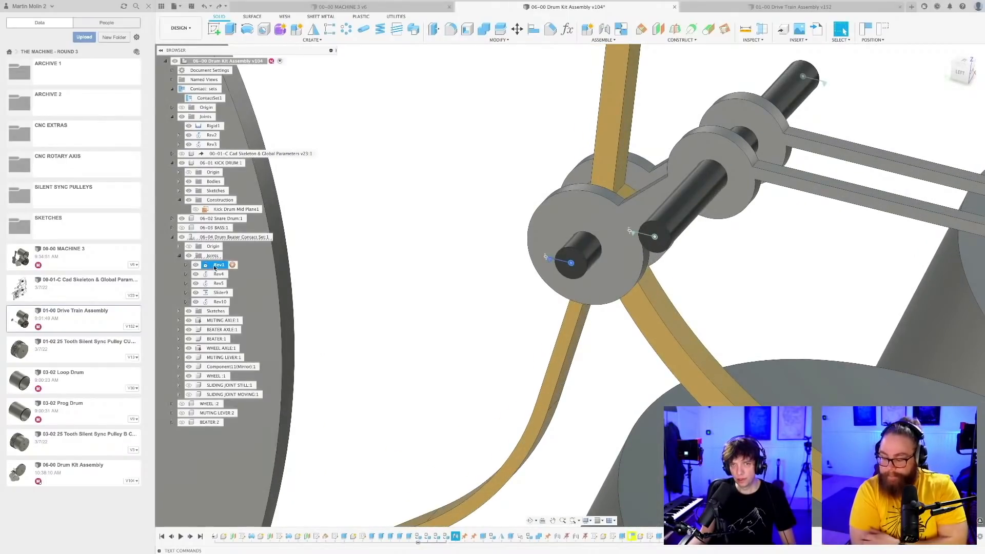
{"action": "right_click", "coordinate": [214, 267]}
{"action": "left_click", "coordinate": [241, 286]}
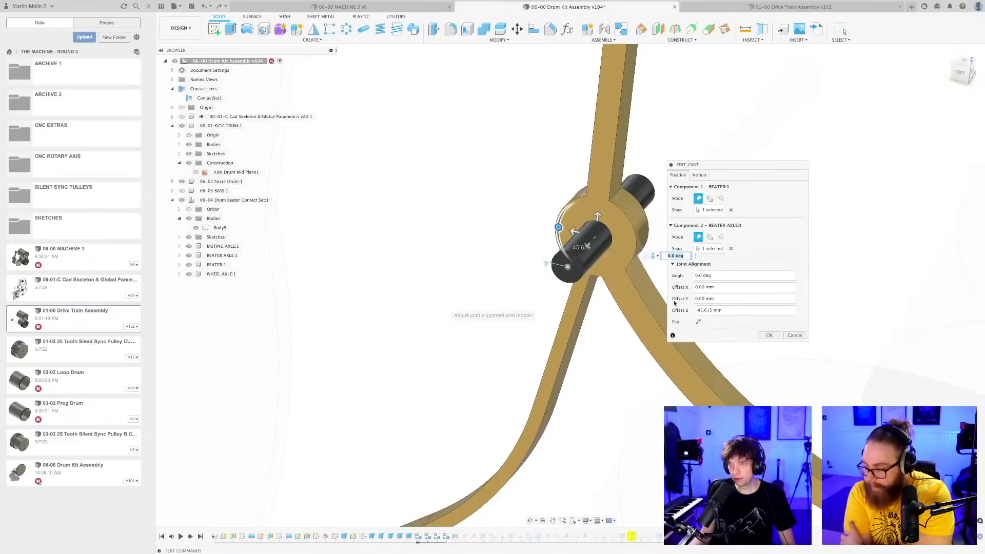
{"action": "left_click", "coordinate": [794, 335]}
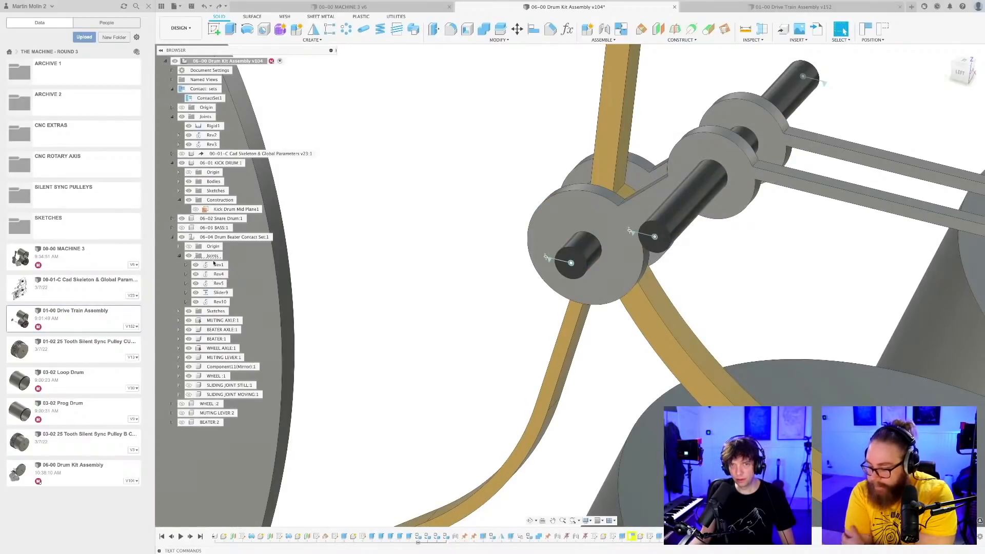
- Turn off the rest position in the beater joint Rev1's limits
{"action": "left_click", "coordinate": [231, 265]}
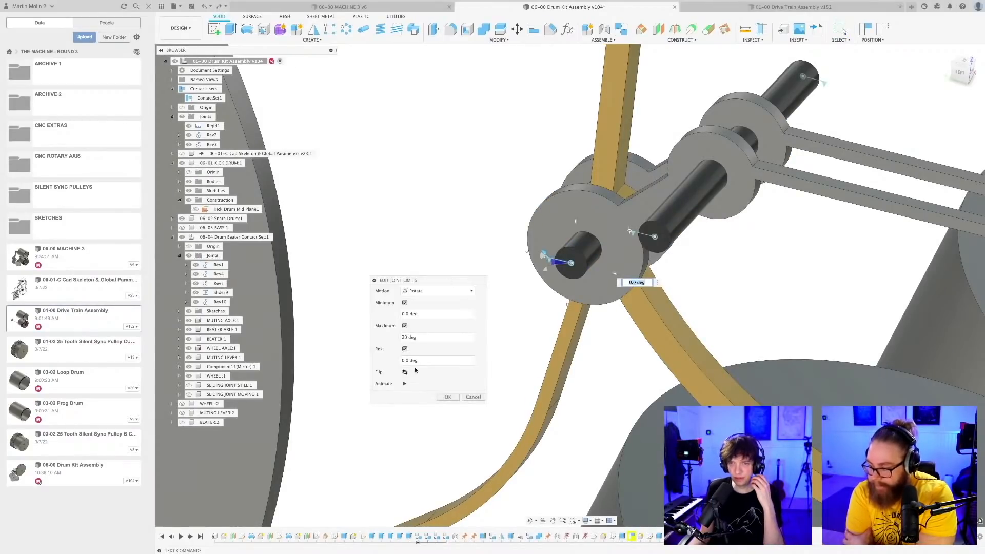
{"action": "left_click", "coordinate": [405, 349]}
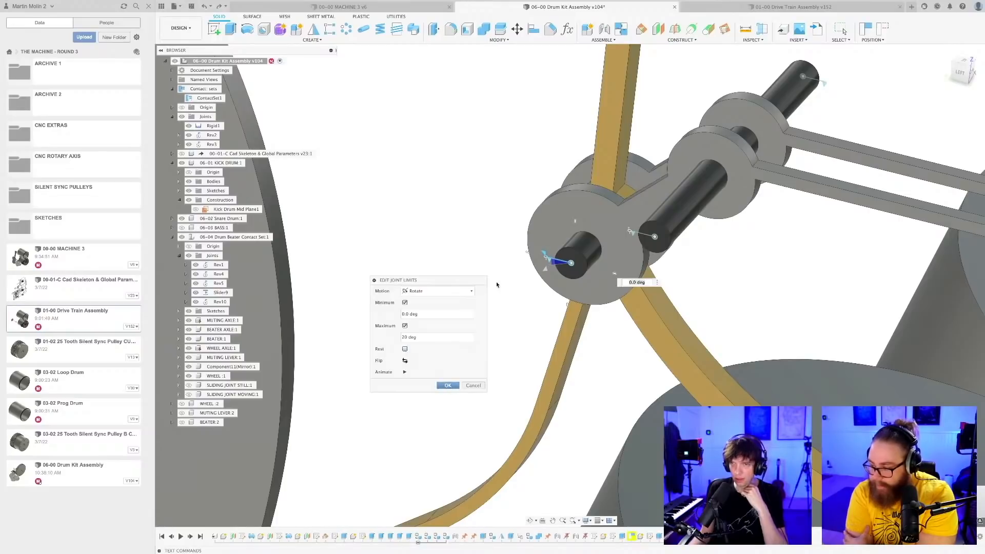
{"action": "key", "text": "Return"}
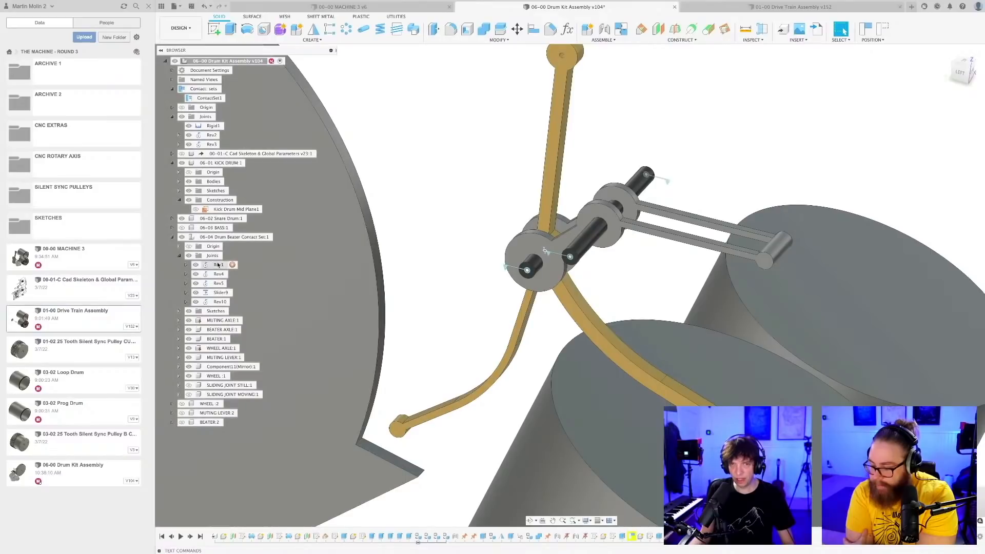
- Animate the beater joint Rev1 within its limits to check its range of motion, and accept the limits
{"action": "double_click", "coordinate": [218, 265]}
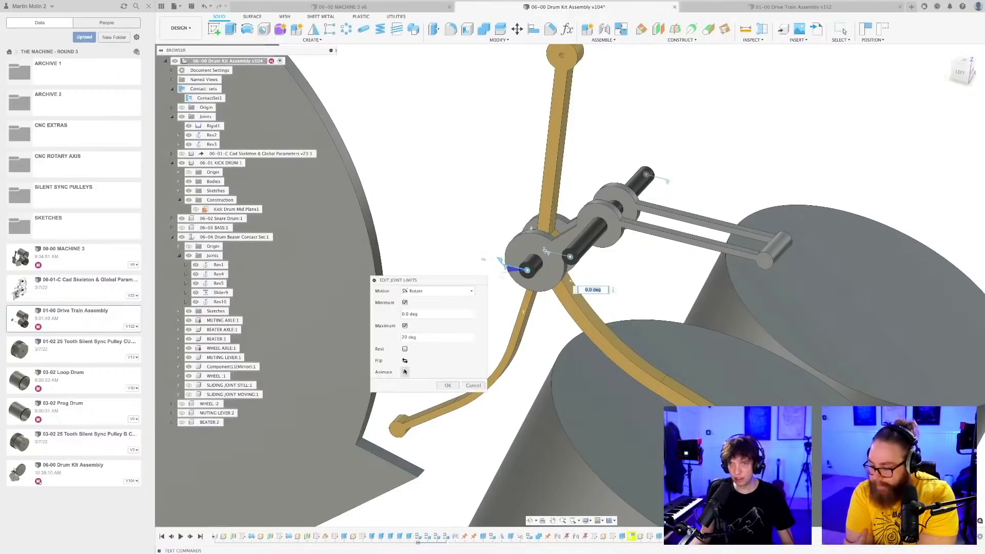
{"action": "left_click", "coordinate": [404, 372]}
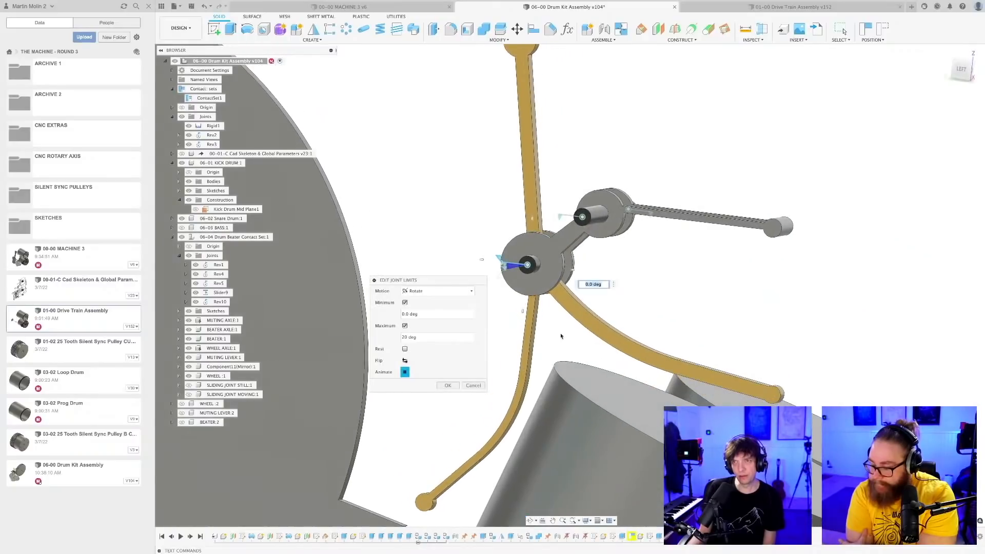
{"action": "left_click", "coordinate": [442, 385]}
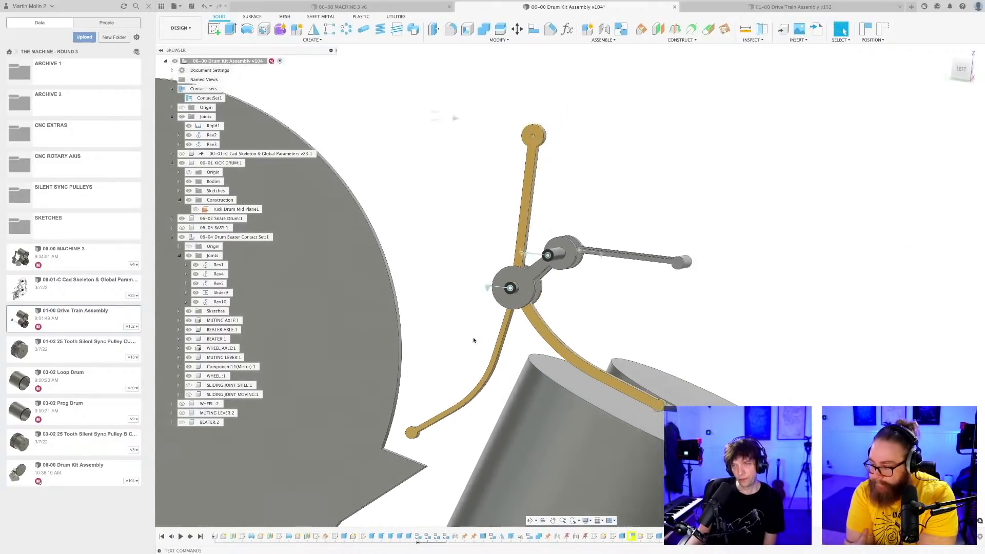
- Test the mechanism by moving the original muting lever and rotating the wheel so that its tooth passes the beater's tail
{"action": "mouse_move", "coordinate": [644, 276]}
{"action": "left_mouse_down"}
{"action": "mouse_move", "coordinate": [631, 233]}
{"action": "mouse_move", "coordinate": [631, 281]}
{"action": "left_mouse_up"}
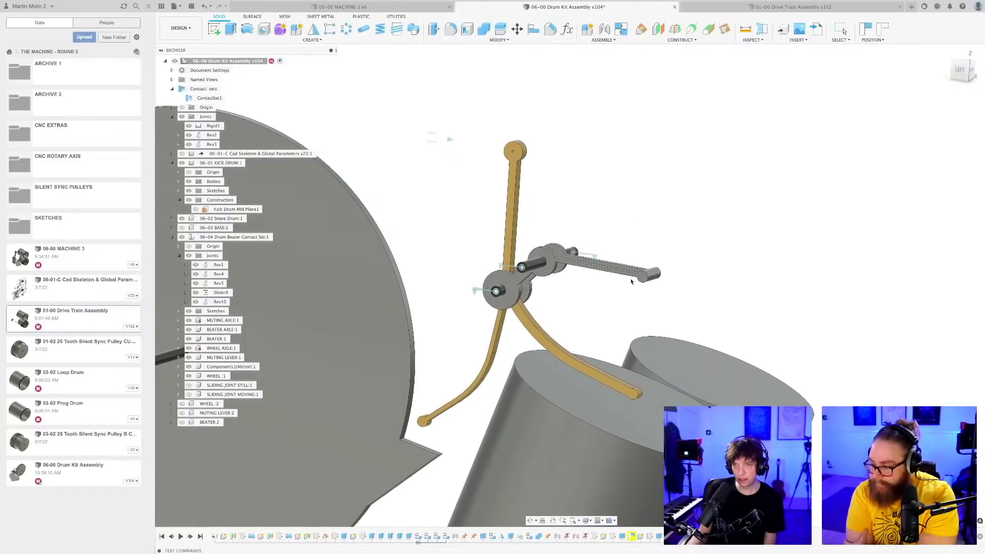
{"action": "scroll", "coordinate": [448, 445], "scroll_direction": "down", "scroll_amount": 3}
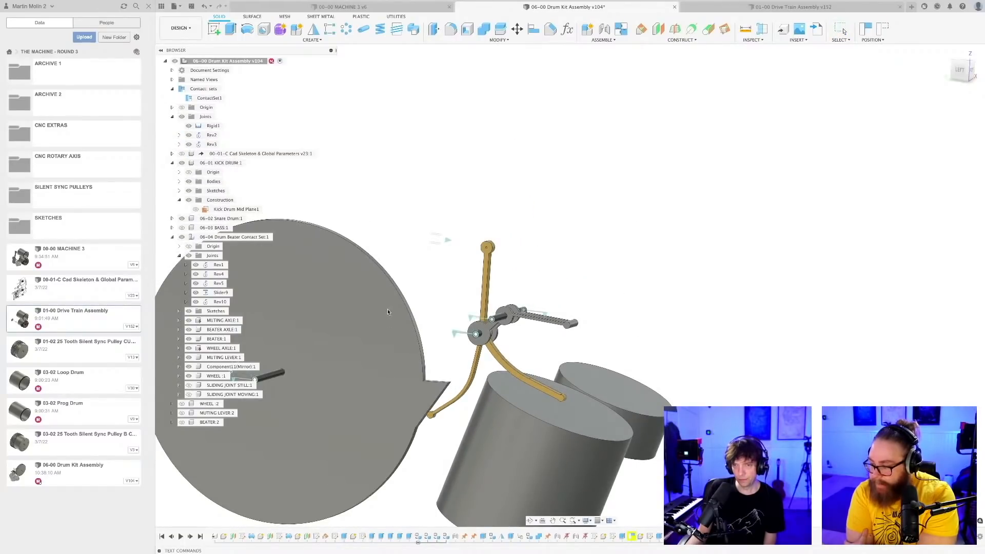
{"action": "scroll", "coordinate": [455, 412], "scroll_direction": "up", "scroll_amount": 3}
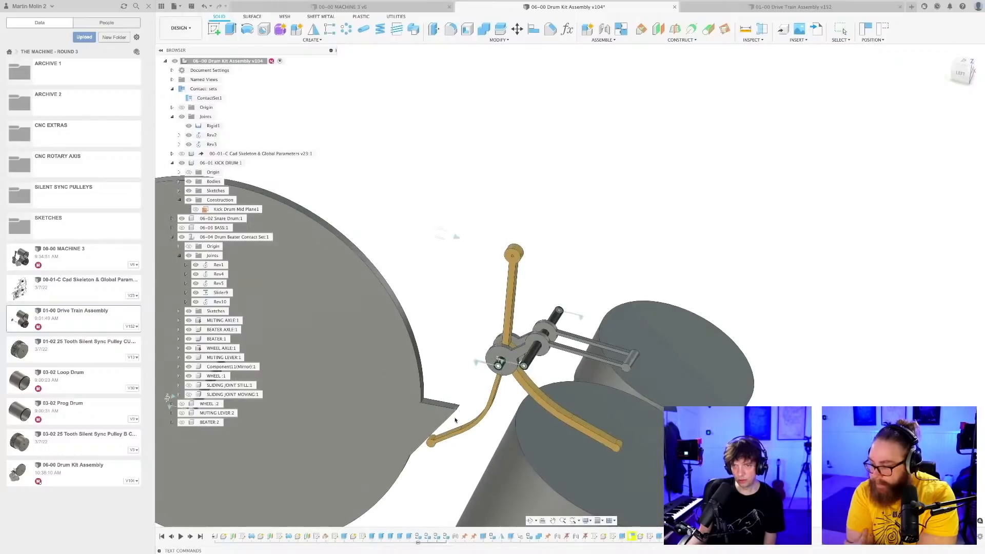
{"action": "left_click_drag", "start_coordinate": [455, 420], "coordinate": [455, 456]}
{"action": "middle_click_drag", "start_coordinate": [467, 441], "coordinate": [466, 421], "text": "shift"}
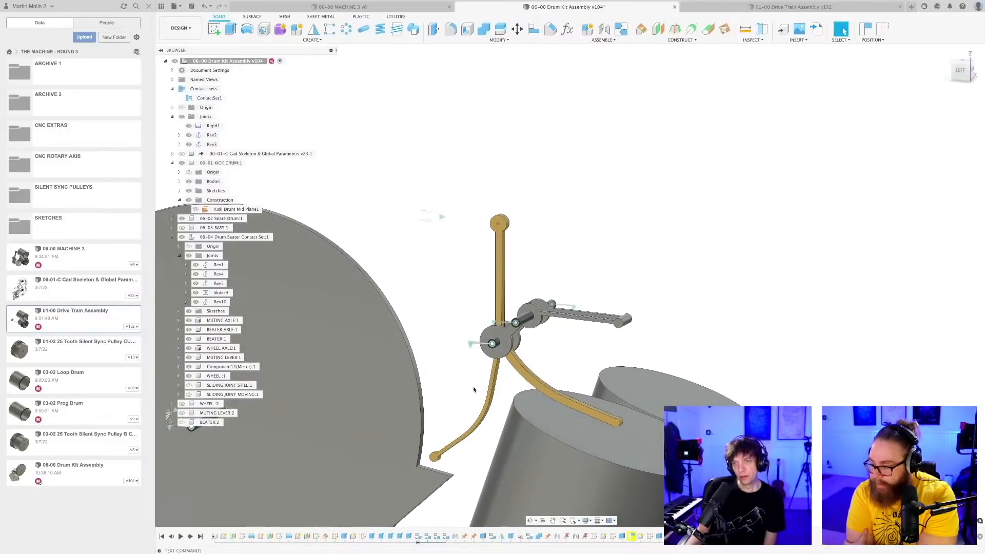
{"action": "scroll", "coordinate": [474, 388], "scroll_direction": "up", "scroll_amount": 2}
{"action": "left_click_drag", "start_coordinate": [658, 314], "coordinate": [625, 315]}
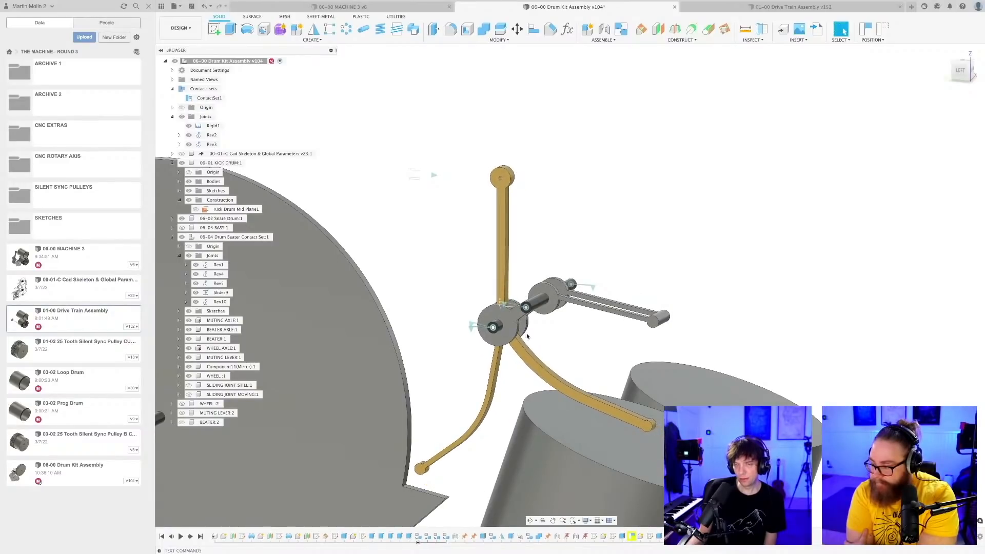
- Save the drum kit assembly with the version description "User Saved"
{"action": "middle_click_drag", "start_coordinate": [472, 368], "coordinate": [471, 319], "text": "shift"}
{"action": "scroll", "coordinate": [472, 319], "scroll_direction": "up", "scroll_amount": 6}
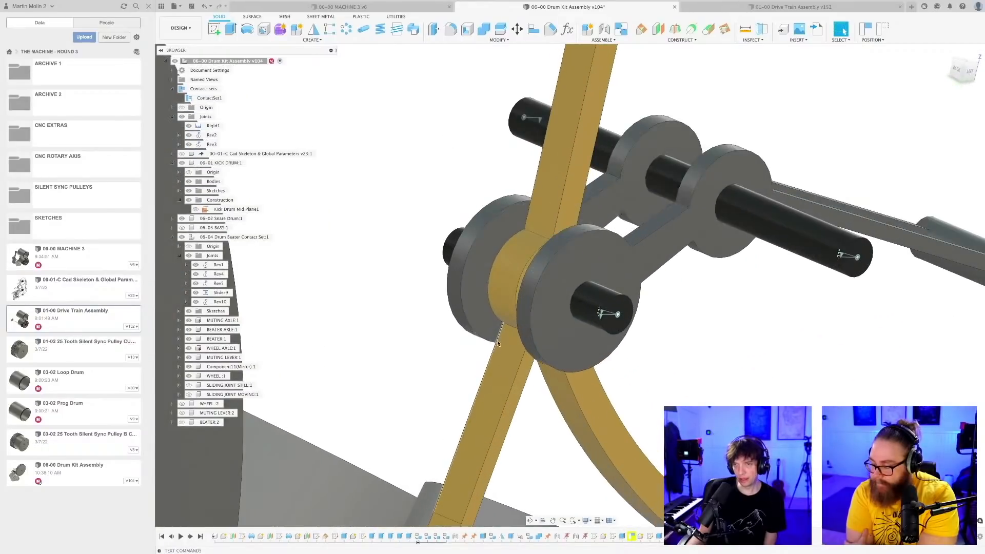
{"action": "scroll", "coordinate": [472, 319], "scroll_direction": "down", "scroll_amount": 8}
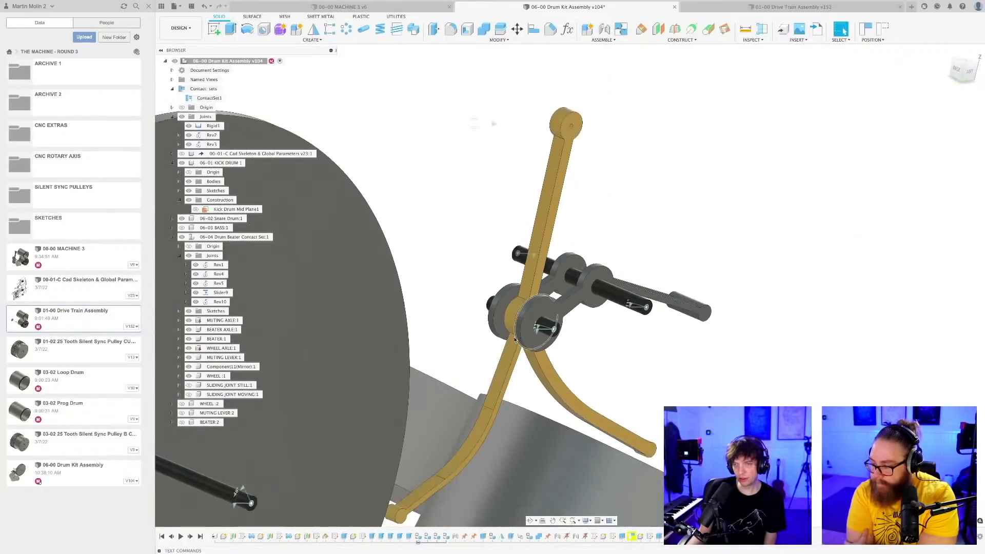
{"action": "mouse_move", "coordinate": [491, 361]}
{"action": "middle_mouse_down", "text": "shift"}
{"action": "mouse_move", "coordinate": [466, 354]}
{"action": "mouse_move", "coordinate": [490, 354]}
{"action": "mouse_move", "coordinate": [480, 356]}
{"action": "middle_mouse_up", "text": "shift"}
{"action": "middle_click_drag", "start_coordinate": [473, 355], "coordinate": [486, 354], "text": "shift"}
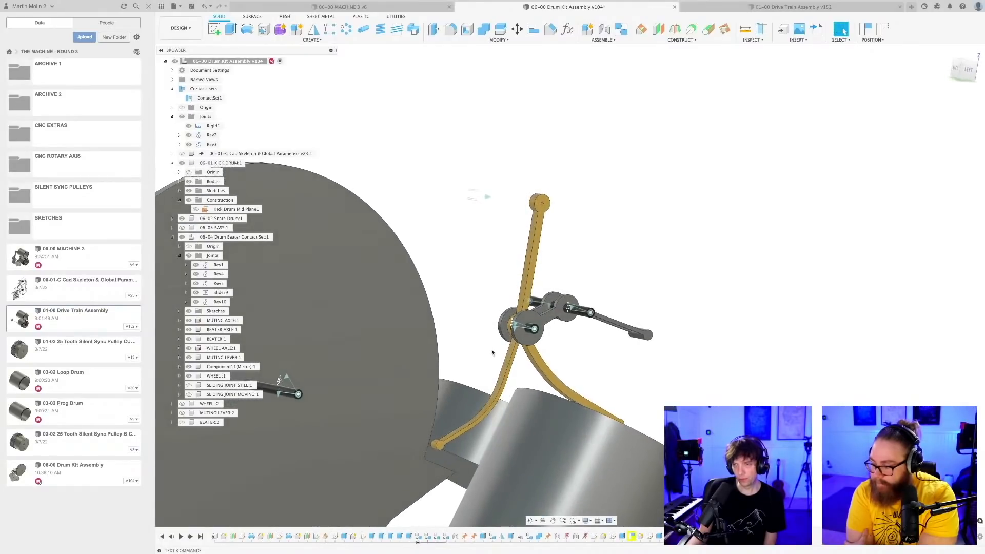
{"action": "scroll", "coordinate": [492, 352], "scroll_direction": "up", "scroll_amount": 4}
{"action": "key", "text": "ctrl+s"}
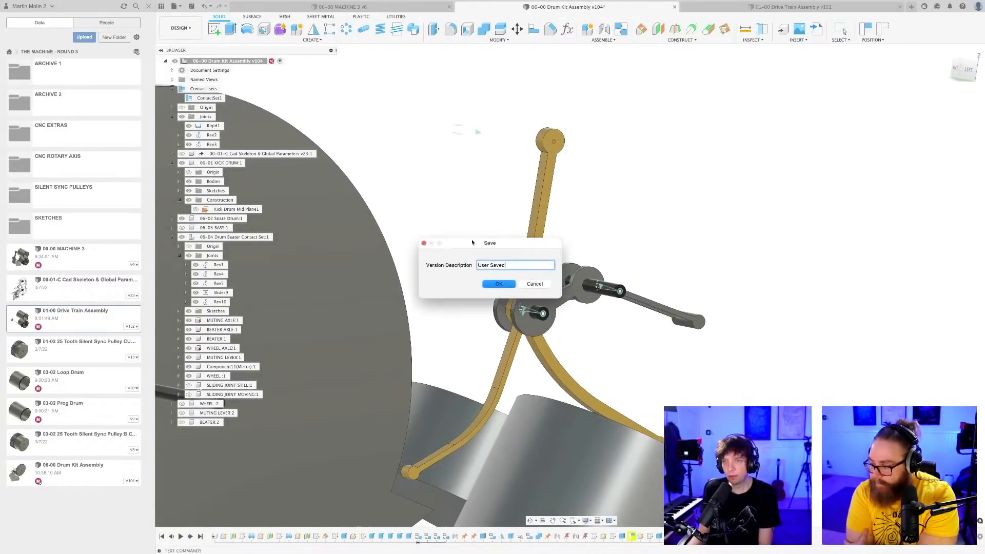
{"action": "key", "text": "Return"}
- Start a sketch on the flat face of MUTING LEVER:1, reverting moved component positions, and project the edge of the beater's tail into it
{"action": "scroll", "coordinate": [442, 209], "scroll_direction": "down", "scroll_amount": 1}
{"action": "middle_click_drag", "start_coordinate": [441, 209], "coordinate": [472, 180]}
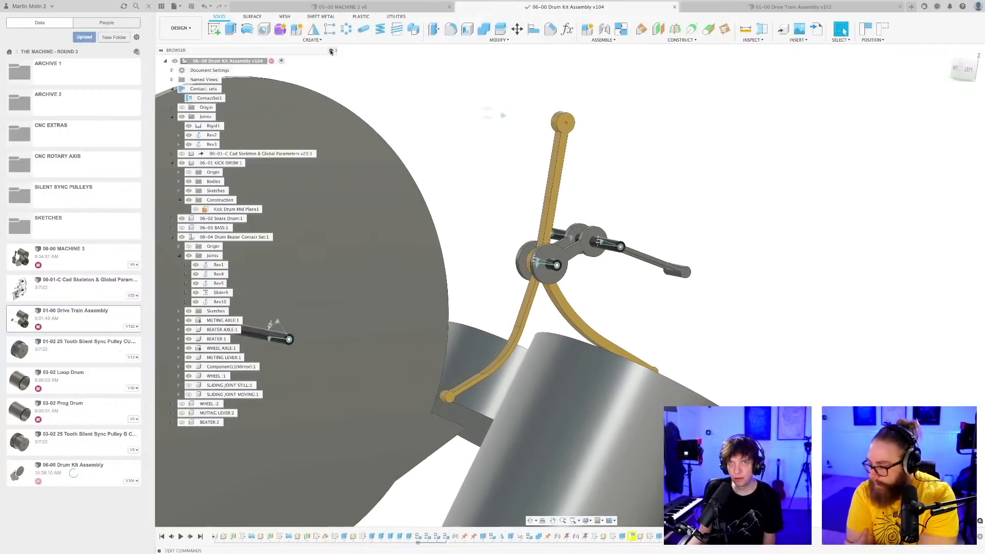
{"action": "left_click", "coordinate": [311, 39]}
{"action": "left_click", "coordinate": [237, 57]}
{"action": "scroll", "coordinate": [508, 273], "scroll_direction": "up", "scroll_amount": 5}
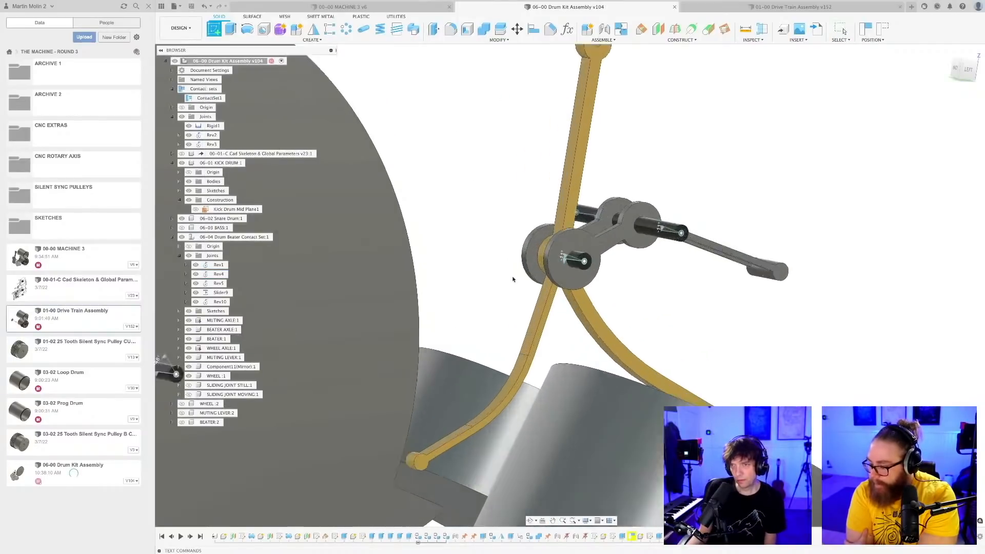
{"action": "left_click", "coordinate": [584, 241]}
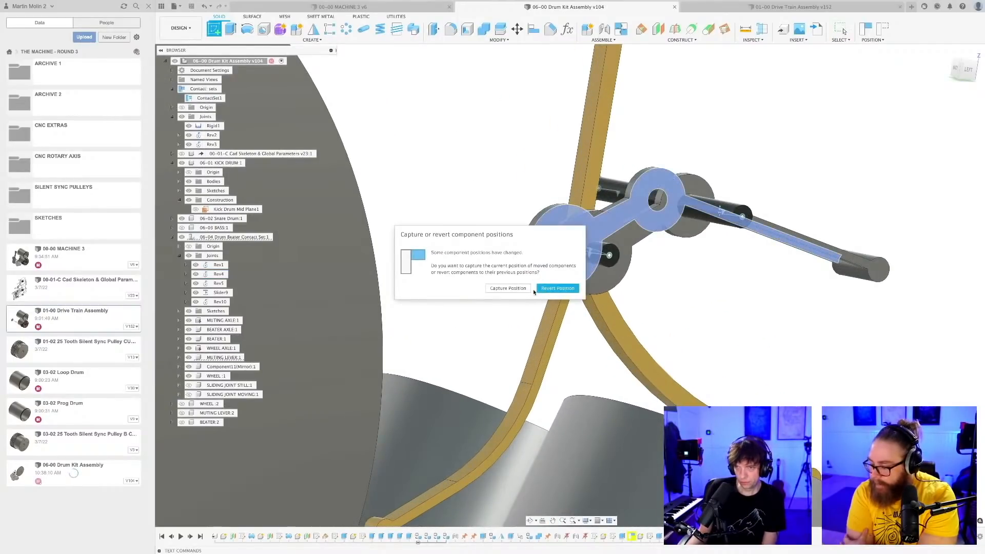
{"action": "left_click", "coordinate": [542, 288]}
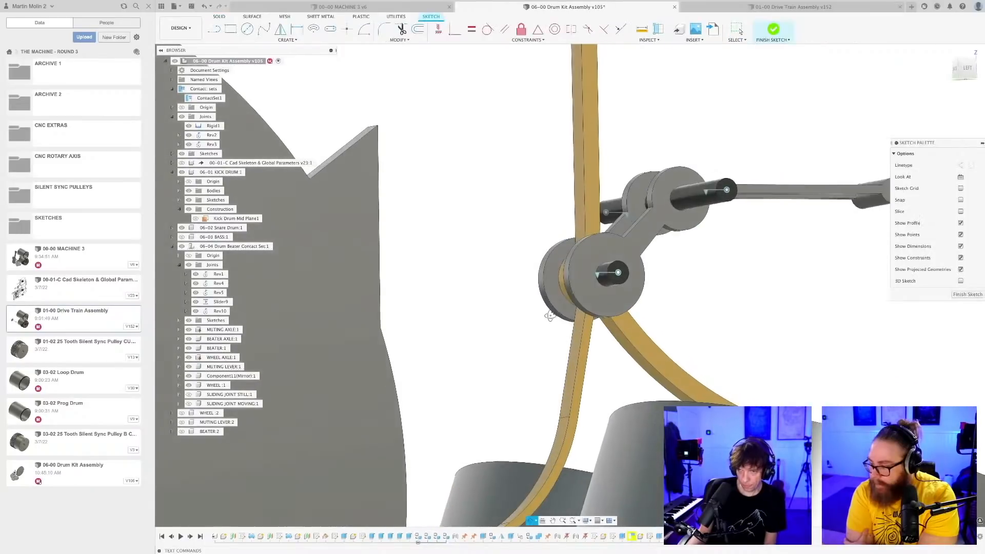
{"action": "key", "text": "p"}
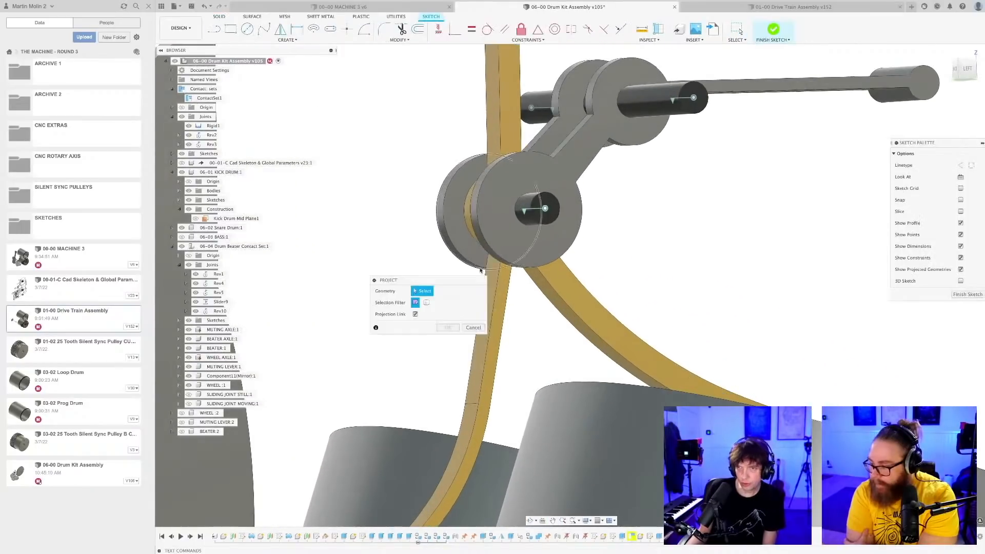
{"action": "left_click", "coordinate": [476, 254]}
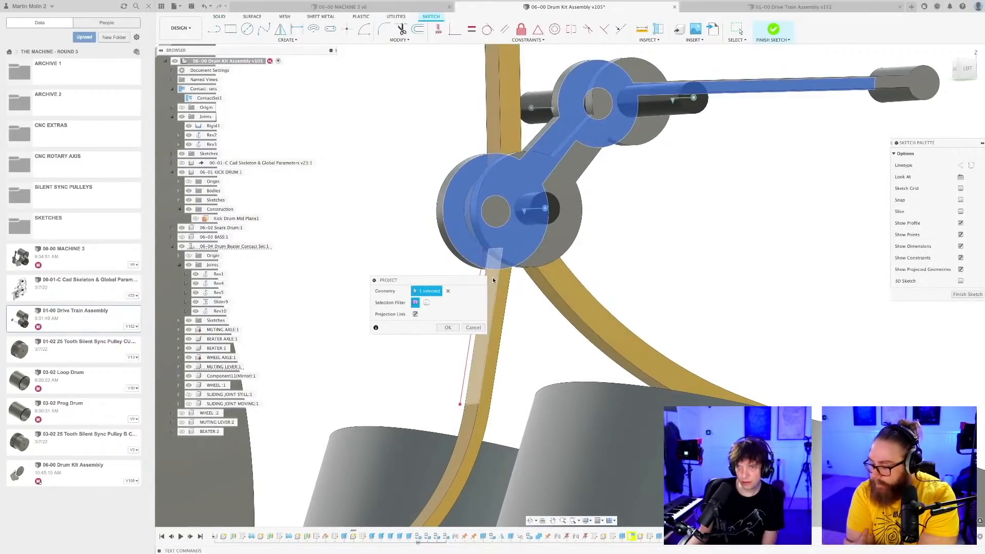
{"action": "key", "text": "Return"}
- Sketch a small triangle against the projected beater edge and extrude it from the muting lever's face toward the beater as a stop
{"action": "scroll", "coordinate": [475, 271], "scroll_direction": "up", "scroll_amount": 5}
{"action": "scroll", "coordinate": [474, 271], "scroll_direction": "up", "scroll_amount": 3}
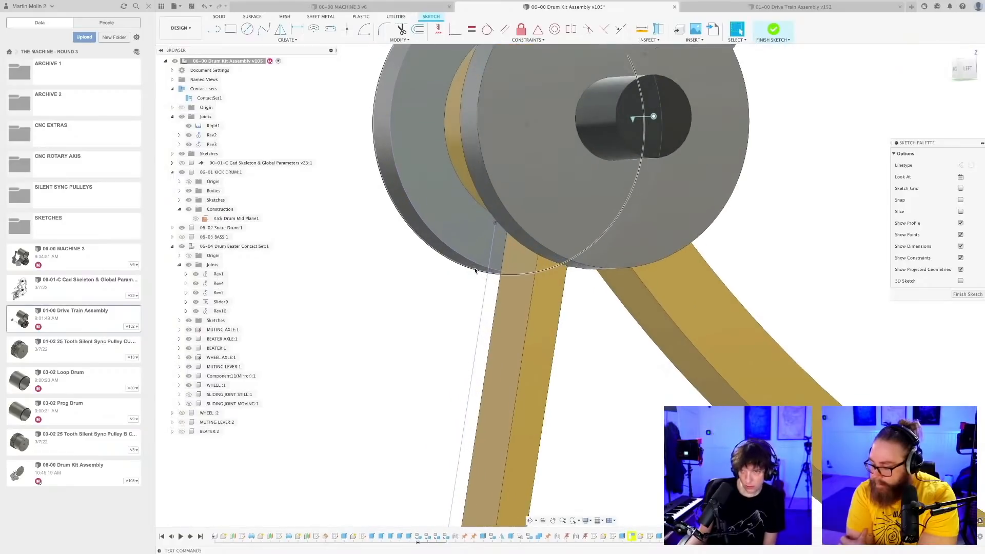
{"action": "key", "text": "l"}
{"action": "left_click", "coordinate": [457, 222]}
{"action": "key", "text": "Escape"}
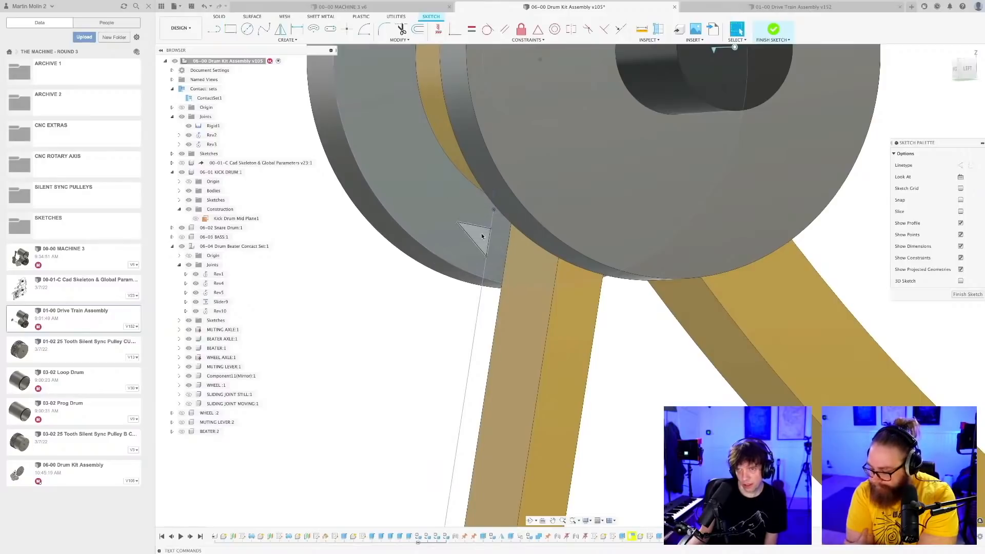
{"action": "key", "text": "e"}
{"action": "left_click_drag", "start_coordinate": [490, 239], "coordinate": [525, 237]}
{"action": "key", "text": "Return"}
- Move the muting lever several times to test how its new stop acts on the beater
{"action": "middle_click_drag", "start_coordinate": [506, 291], "coordinate": [640, 281], "text": "shift"}
{"action": "mouse_move", "coordinate": [702, 263]}
{"action": "left_mouse_down"}
{"action": "mouse_move", "coordinate": [697, 220]}
{"action": "mouse_move", "coordinate": [705, 259]}
{"action": "mouse_move", "coordinate": [702, 251]}
{"action": "left_mouse_up"}
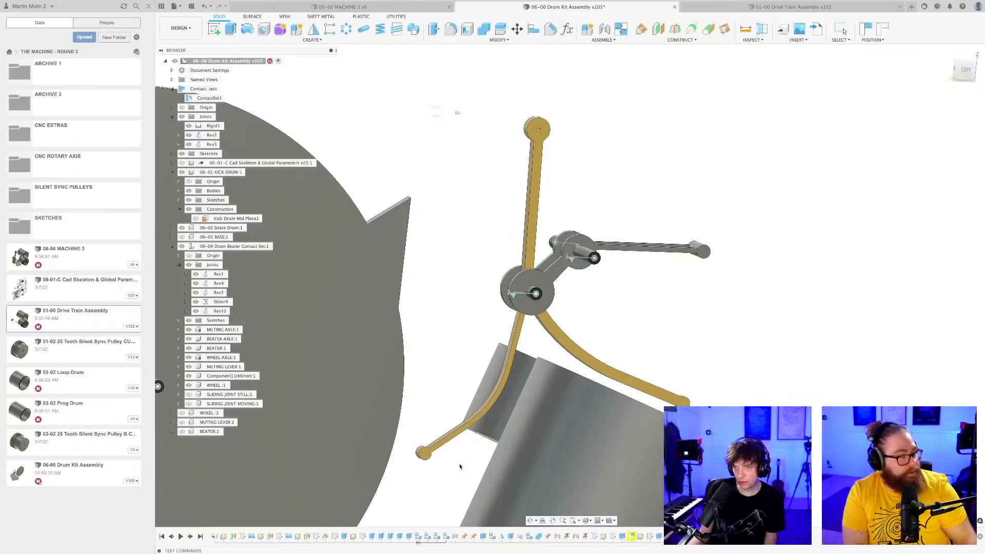
{"action": "middle_click_drag", "start_coordinate": [602, 304], "coordinate": [634, 266], "text": "shift"}
{"action": "mouse_move", "coordinate": [635, 266]}
{"action": "left_mouse_down"}
{"action": "mouse_move", "coordinate": [616, 220]}
{"action": "mouse_move", "coordinate": [585, 264]}
{"action": "mouse_move", "coordinate": [630, 226]}
{"action": "mouse_move", "coordinate": [639, 272]}
{"action": "mouse_move", "coordinate": [644, 223]}
{"action": "mouse_move", "coordinate": [639, 265]}
{"action": "left_mouse_up"}
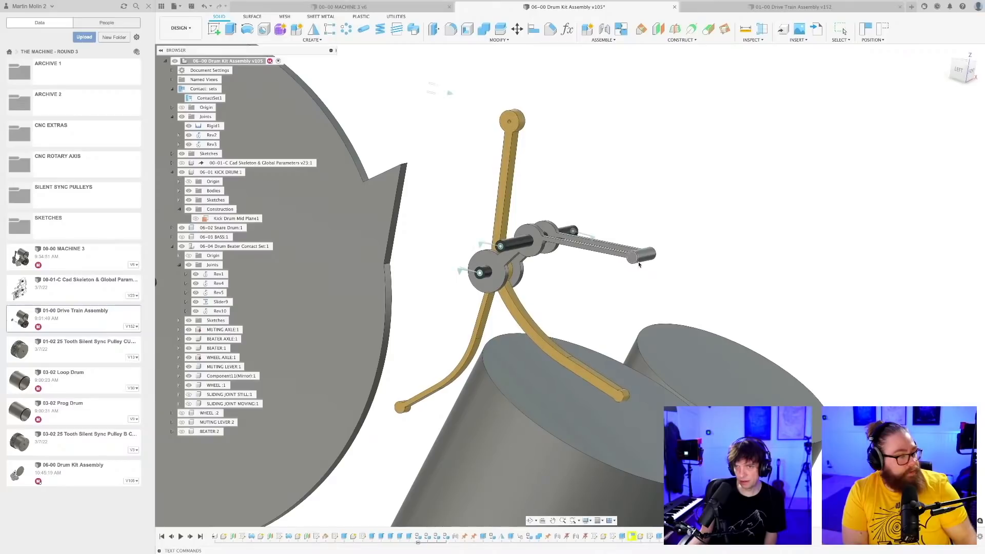
{"action": "middle_click_drag", "start_coordinate": [586, 293], "coordinate": [629, 270], "text": "shift"}
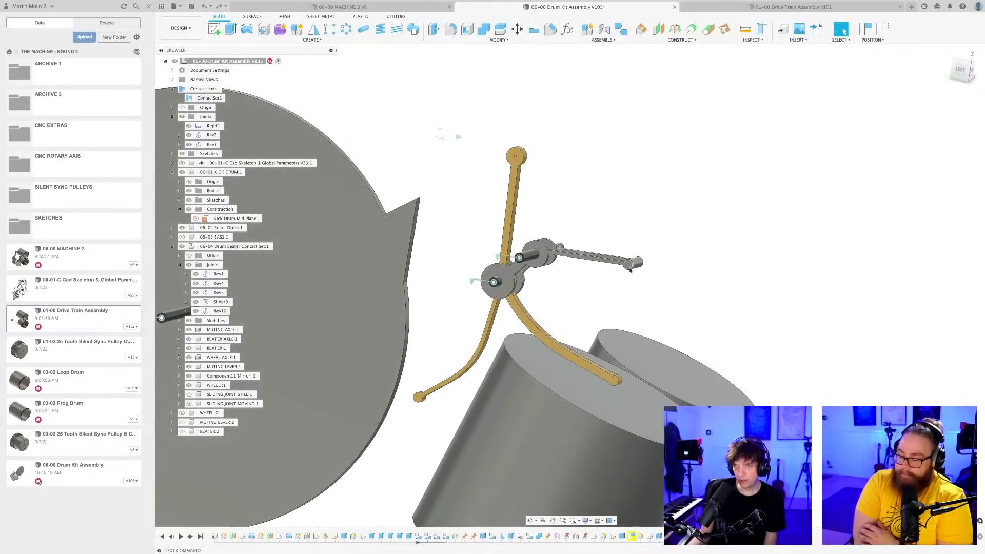
{"action": "left_click_drag", "start_coordinate": [628, 271], "coordinate": [631, 205]}
{"action": "scroll", "coordinate": [586, 281], "scroll_direction": "up", "scroll_amount": 3}
{"action": "middle_click_drag", "start_coordinate": [576, 280], "coordinate": [503, 249], "text": "shift"}
- Edit ContactSet1 by toggling the beater in its selection, and rotate the wheel against the beater's tail to test contact
{"action": "left_click", "coordinate": [207, 99]}
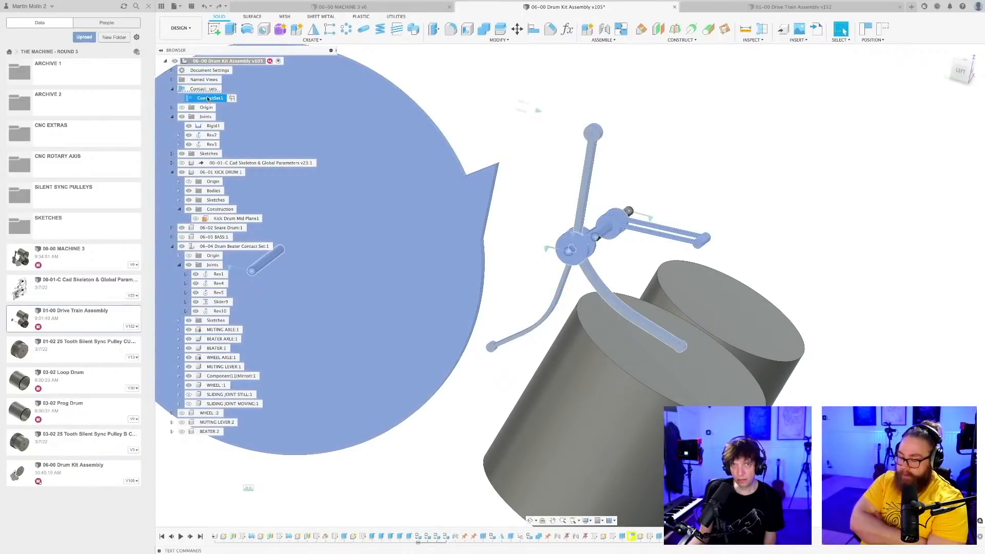
{"action": "right_click", "coordinate": [207, 99]}
{"action": "left_click", "coordinate": [226, 108]}
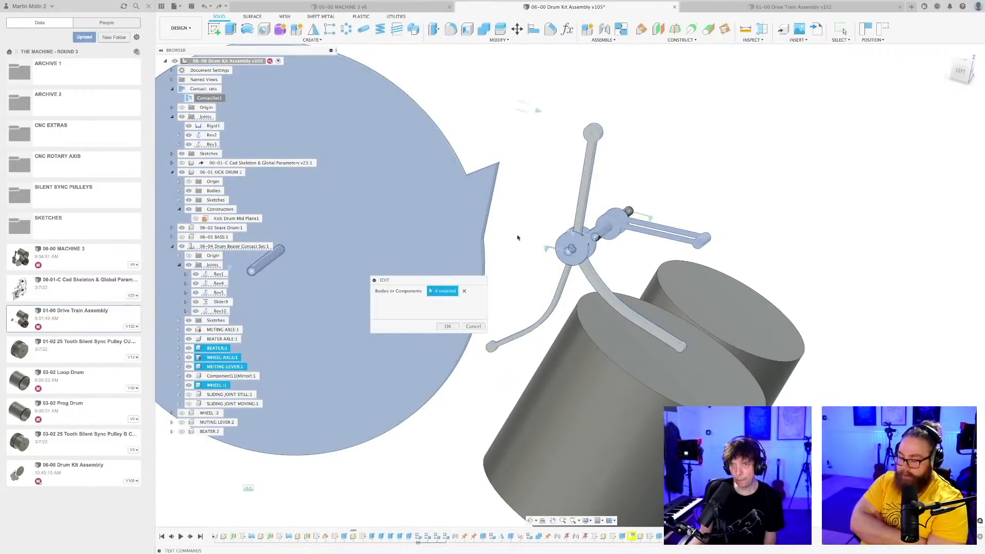
{"action": "left_click", "coordinate": [609, 297]}
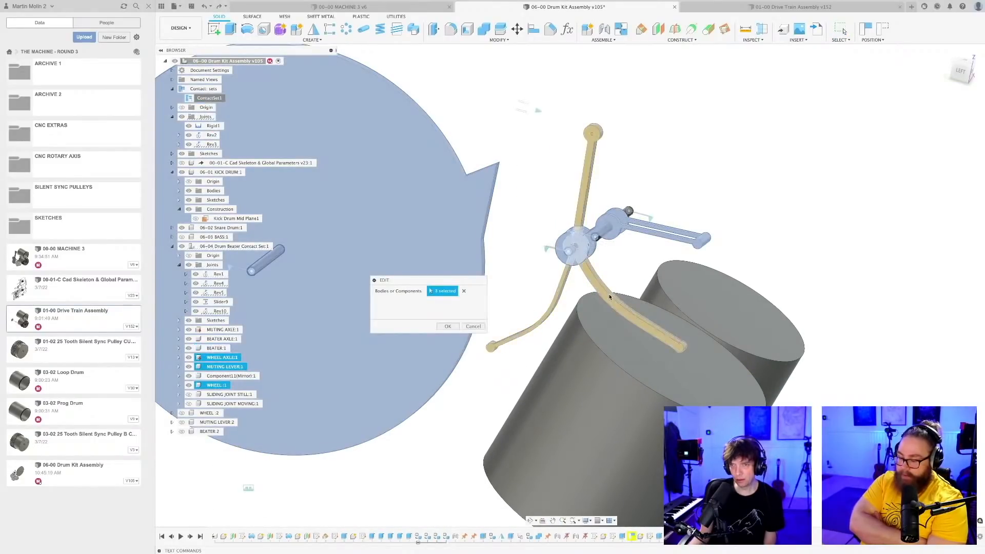
{"action": "left_click", "coordinate": [459, 233]}
{"action": "left_click", "coordinate": [447, 326]}
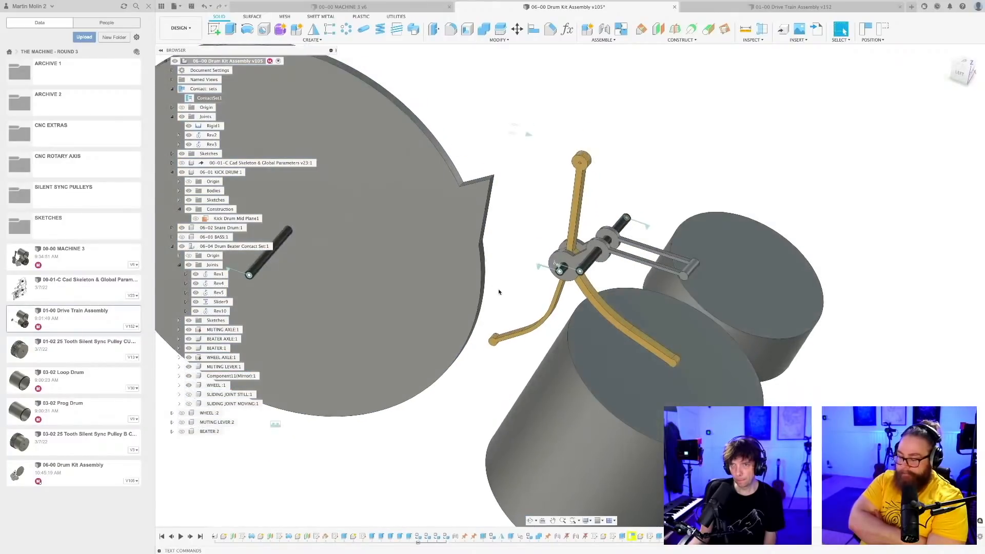
{"action": "left_click_drag", "start_coordinate": [483, 159], "coordinate": [485, 377]}
{"action": "middle_click_drag", "start_coordinate": [485, 377], "coordinate": [438, 278], "text": "shift"}
- Clear the ContactSet1 selection and include only WHEEL:1 and BEATER:1
{"action": "right_click", "coordinate": [210, 99]}
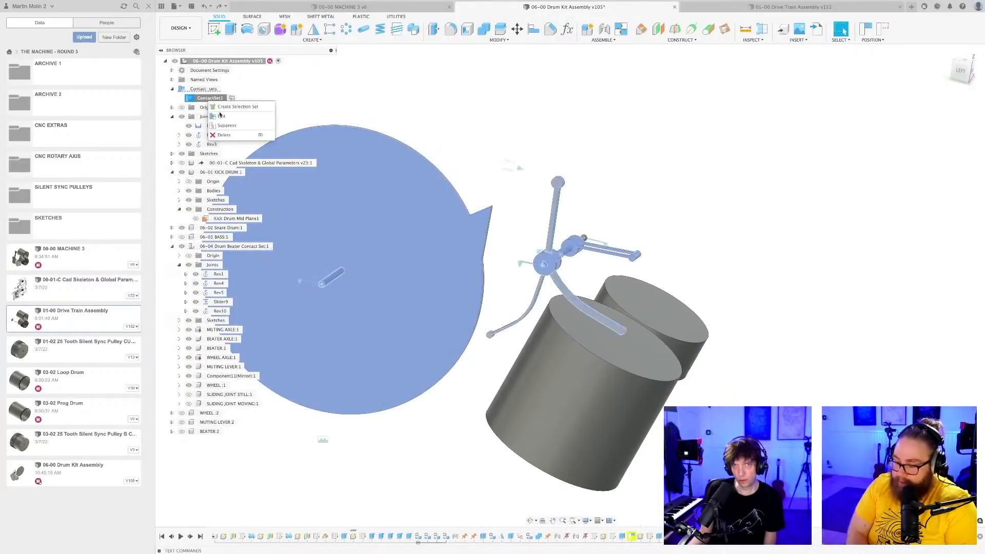
{"action": "left_click", "coordinate": [221, 116]}
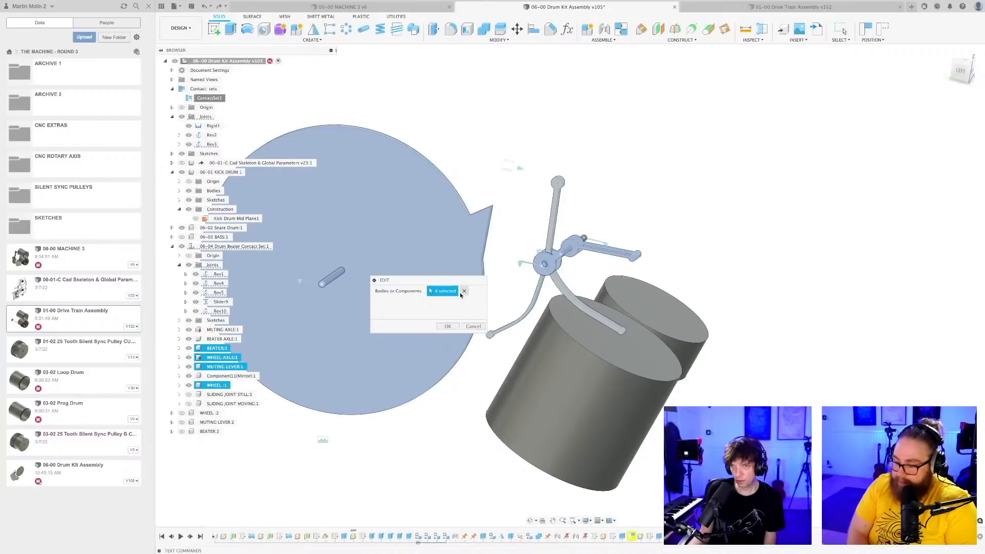
{"action": "left_click", "coordinate": [464, 291]}
{"action": "left_click", "coordinate": [464, 252]}
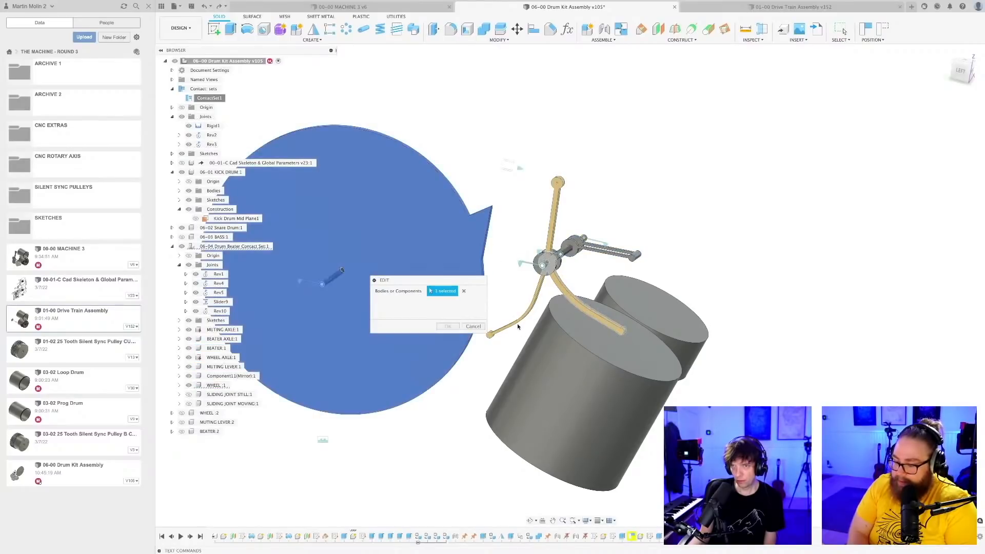
{"action": "left_click", "coordinate": [500, 322]}
{"action": "left_click", "coordinate": [448, 327]}
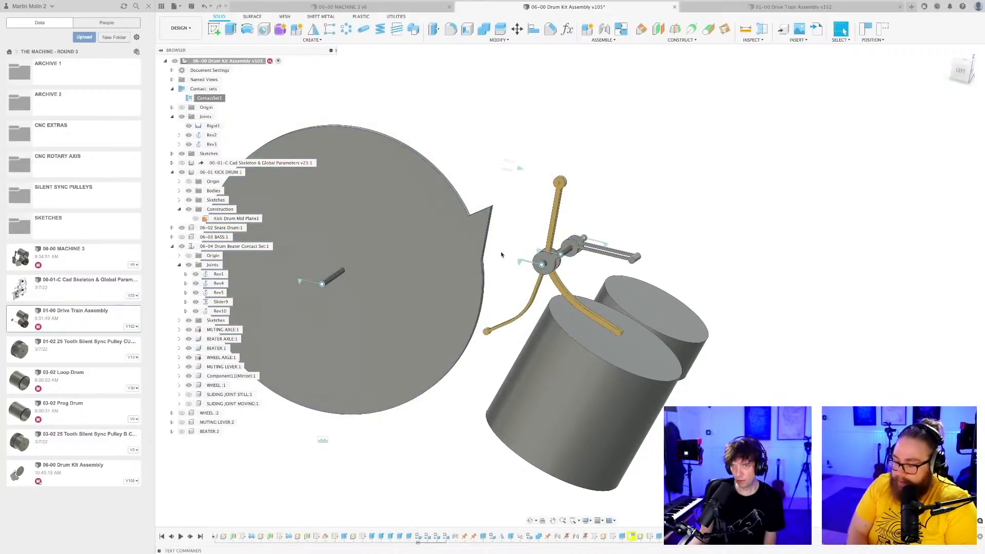
- Rotate the wheel's tooth into the beater's tail, and move the muting lever to test the revised contact set
{"action": "left_click_drag", "start_coordinate": [489, 210], "coordinate": [495, 355]}
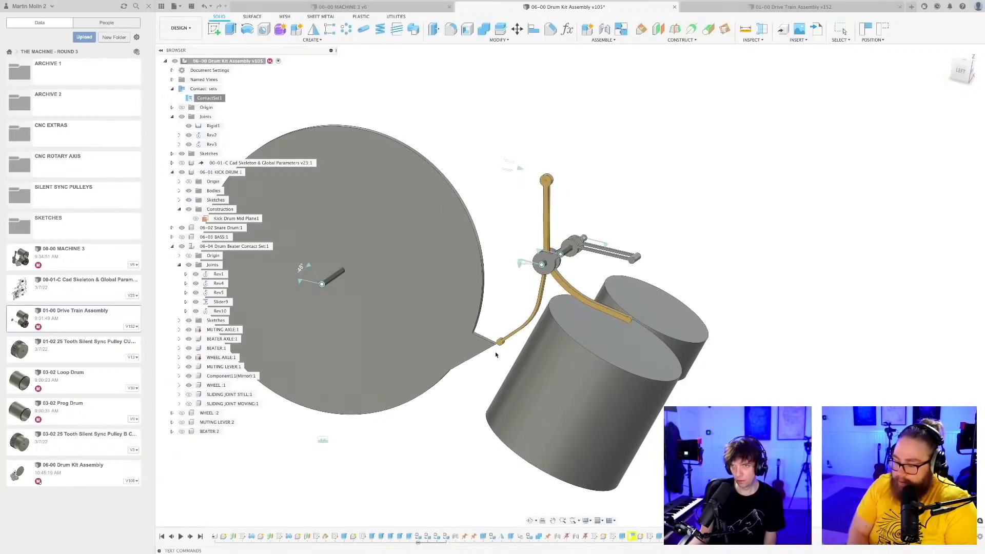
{"action": "left_click_drag", "start_coordinate": [635, 265], "coordinate": [594, 267]}
{"action": "scroll", "coordinate": [593, 266], "scroll_direction": "up", "scroll_amount": 3}
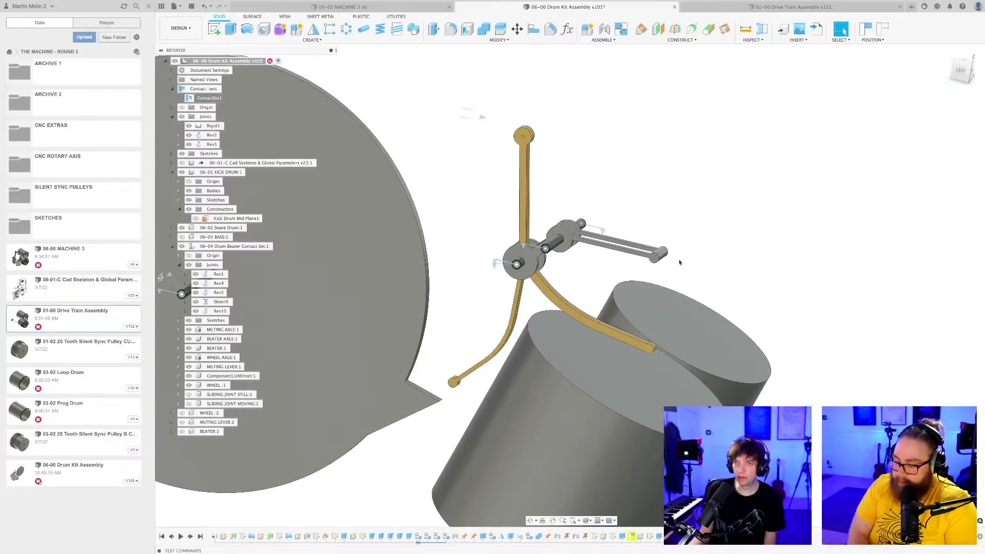
{"action": "left_click_drag", "start_coordinate": [661, 262], "coordinate": [585, 229]}
{"action": "middle_click_drag", "start_coordinate": [590, 313], "coordinate": [479, 282], "text": "shift"}
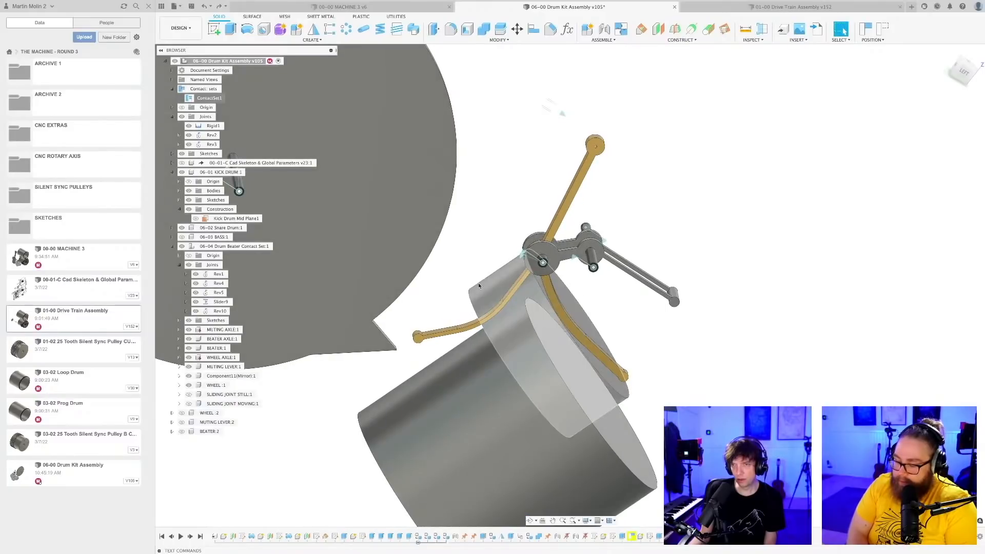
- Move the muting lever repeatedly and examine from several angles how its stop meets the beater
{"action": "middle_click_drag", "start_coordinate": [565, 292], "coordinate": [617, 301], "text": "shift"}
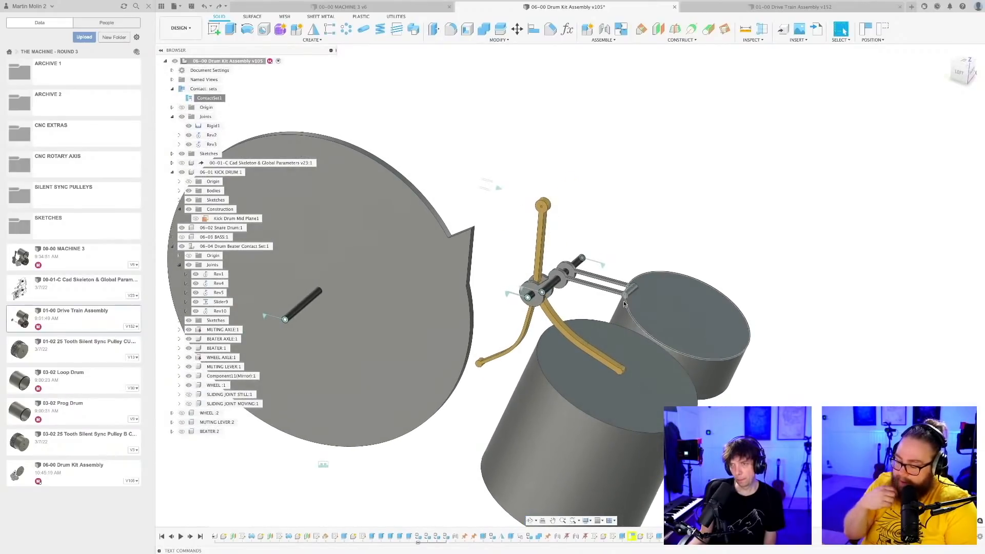
{"action": "left_click_drag", "start_coordinate": [625, 301], "coordinate": [618, 282]}
{"action": "middle_click_drag", "start_coordinate": [567, 304], "coordinate": [604, 288], "text": "shift"}
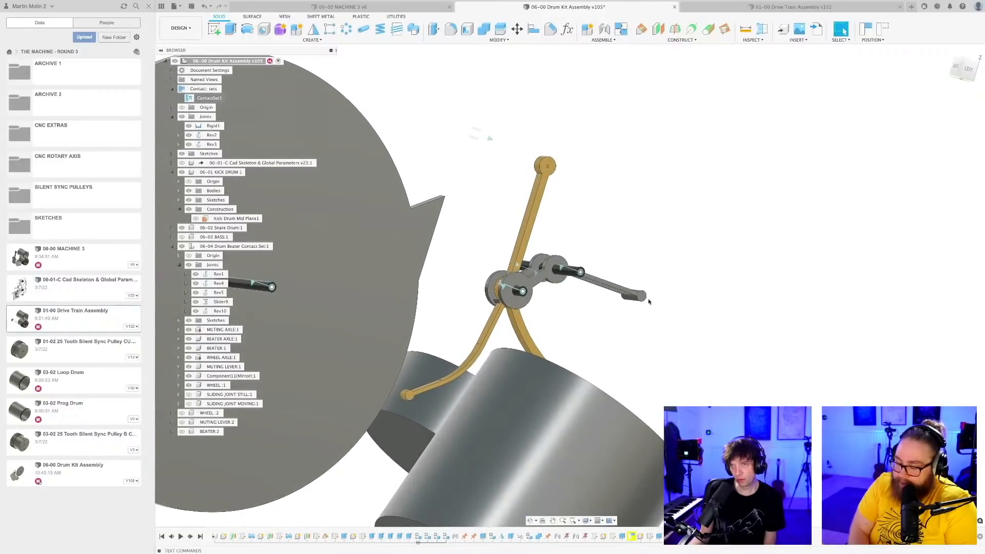
{"action": "mouse_move", "coordinate": [641, 301]}
{"action": "left_mouse_down"}
{"action": "mouse_move", "coordinate": [647, 284]}
{"action": "mouse_move", "coordinate": [636, 305]}
{"action": "left_mouse_up"}
{"action": "middle_click_drag", "start_coordinate": [636, 305], "coordinate": [544, 318], "text": "shift"}
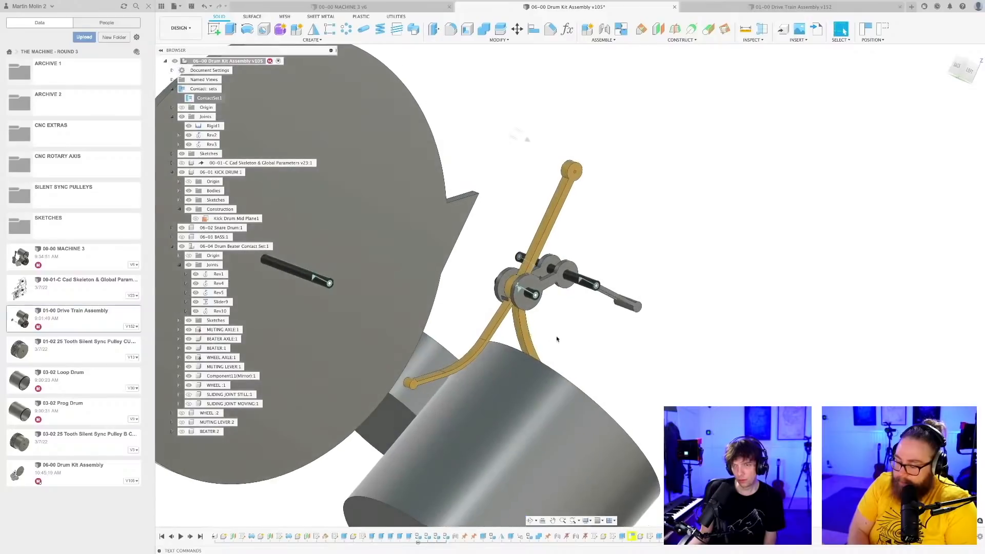
{"action": "scroll", "coordinate": [515, 323], "scroll_direction": "up", "scroll_amount": 3}
{"action": "scroll", "coordinate": [516, 323], "scroll_direction": "up", "scroll_amount": 2}
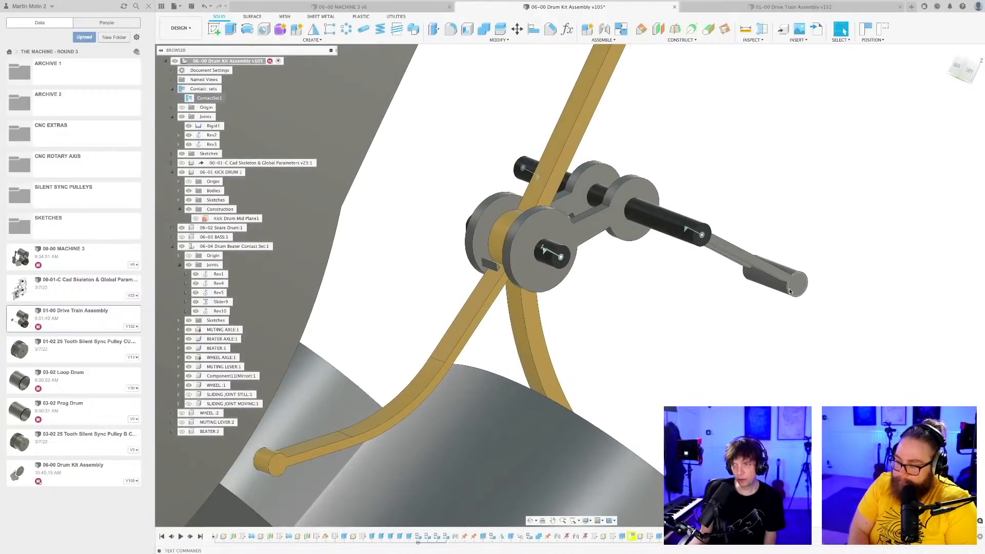
{"action": "left_click_drag", "start_coordinate": [798, 277], "coordinate": [800, 268]}
{"action": "scroll", "coordinate": [631, 334], "scroll_direction": "down", "scroll_amount": 3}
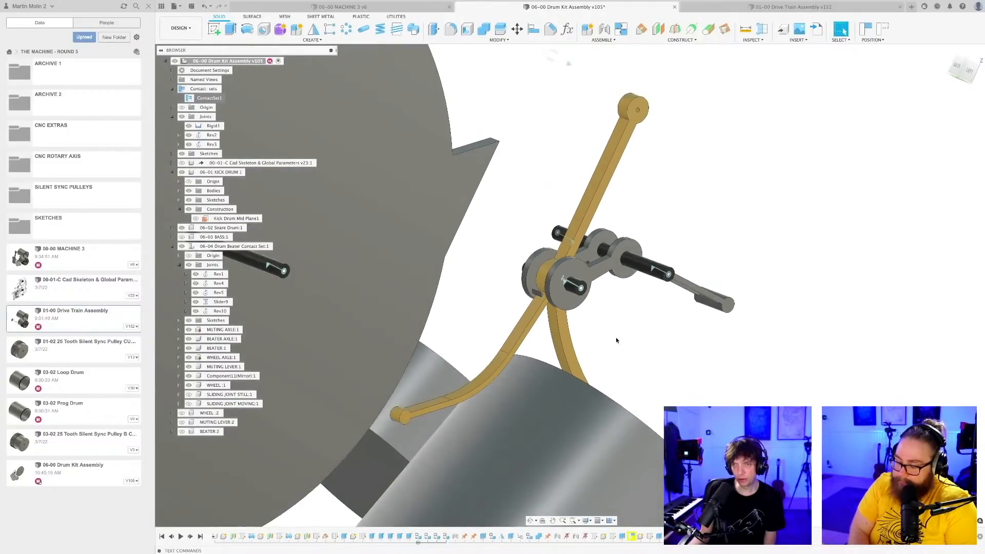
- Review which components ContactSet1 includes and accept its selection
{"action": "right_click", "coordinate": [210, 98]}
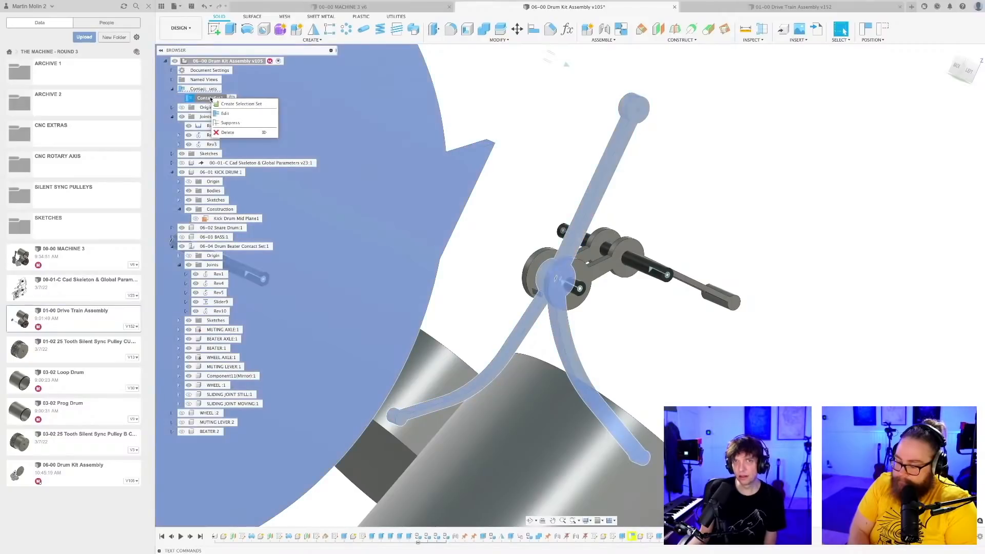
{"action": "left_click", "coordinate": [228, 114]}
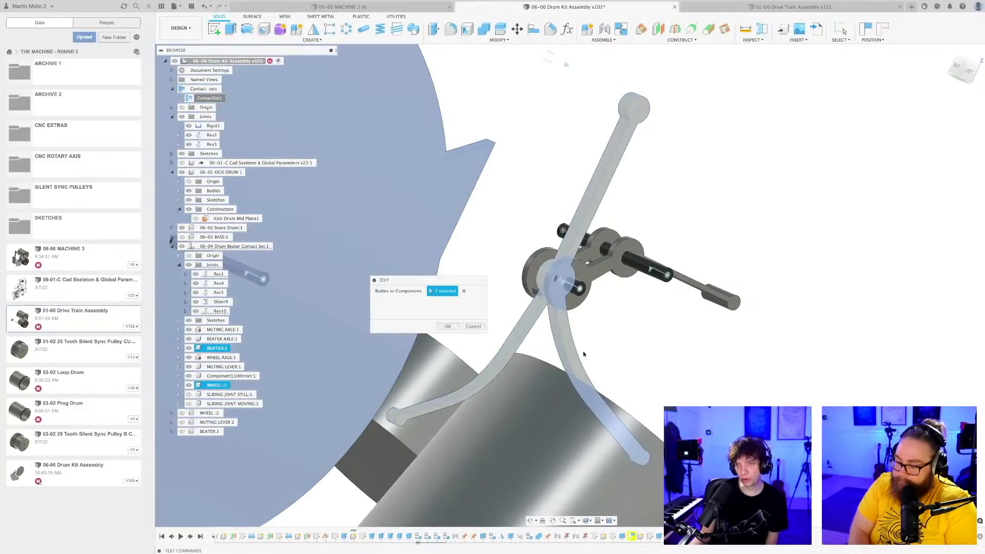
{"action": "scroll", "coordinate": [505, 309], "scroll_direction": "up", "scroll_amount": 3}
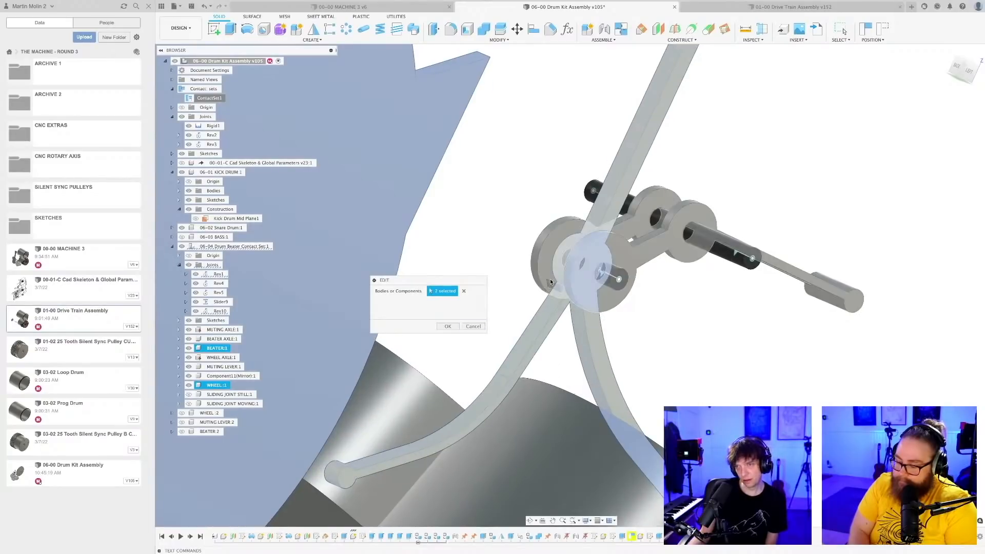
{"action": "left_click", "coordinate": [447, 326]}
{"action": "scroll", "coordinate": [638, 320], "scroll_direction": "down", "scroll_amount": 4}
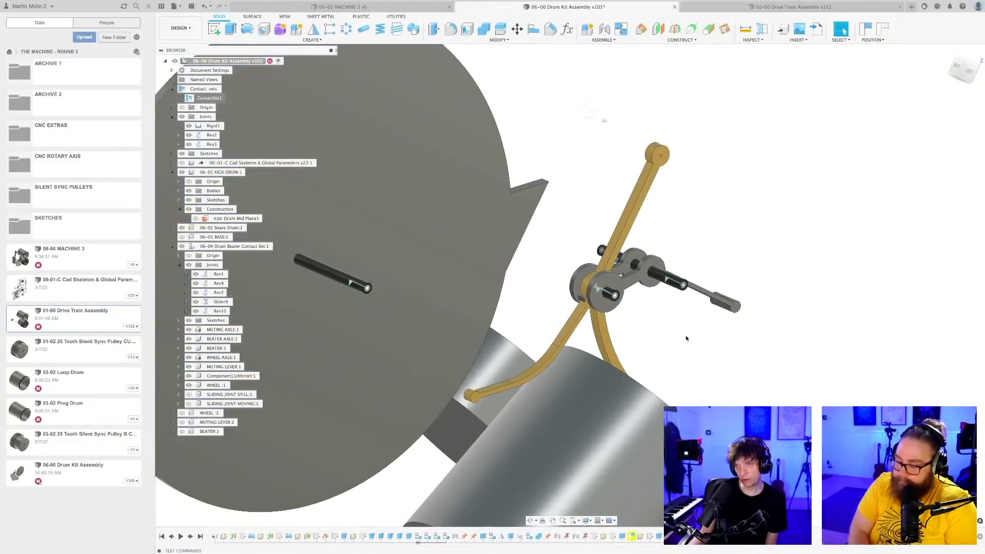
- Move the muting lever and examine its position relative to the beater and wheel from another angle
{"action": "left_click_drag", "start_coordinate": [735, 311], "coordinate": [708, 334]}
{"action": "scroll", "coordinate": [585, 308], "scroll_direction": "up", "scroll_amount": 4}
{"action": "scroll", "coordinate": [577, 315], "scroll_direction": "down", "scroll_amount": 8}
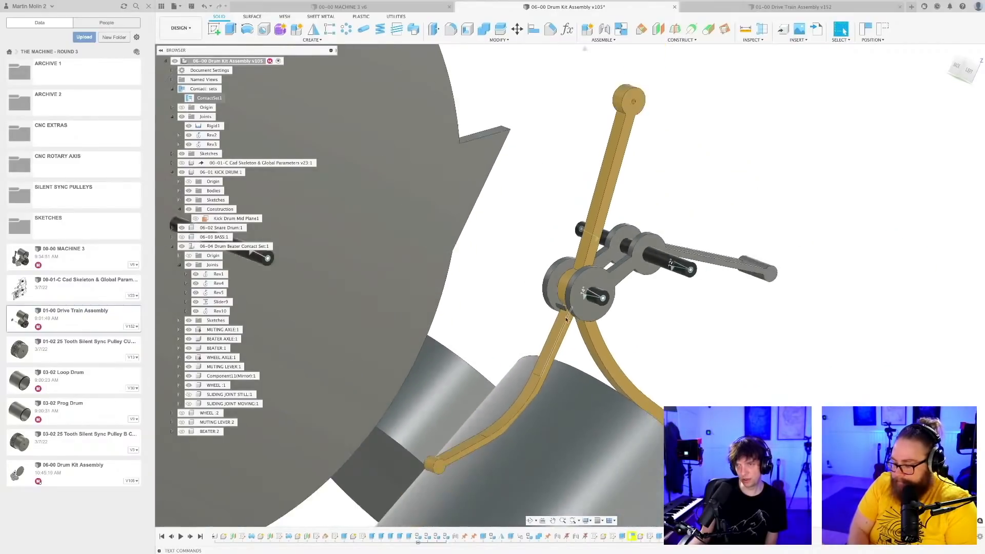
{"action": "middle_click_drag", "start_coordinate": [650, 329], "coordinate": [628, 324], "text": "shift"}
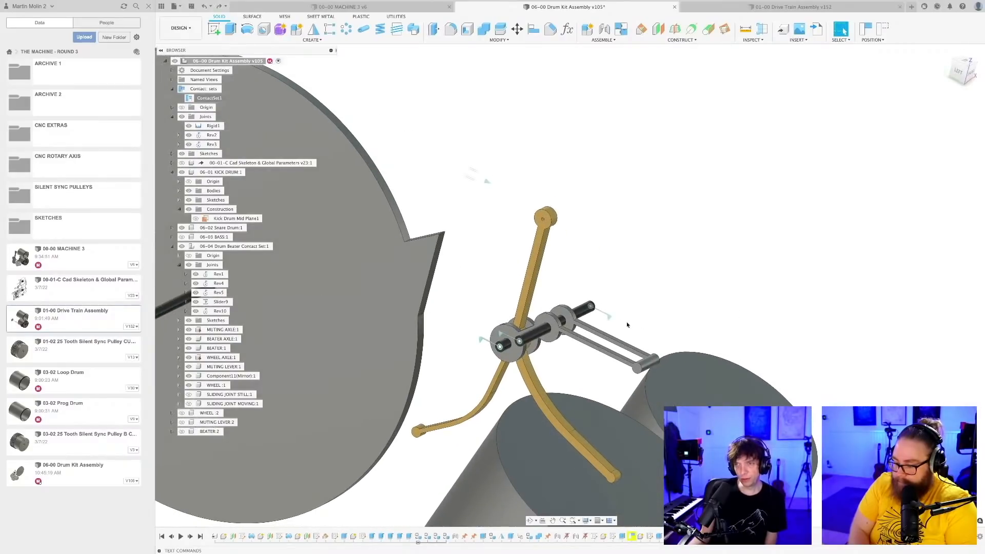
- Enable a rest position of 0.0 deg in the Rev2 joint's limits and try moving the muting lever
{"action": "right_click", "coordinate": [210, 137]}
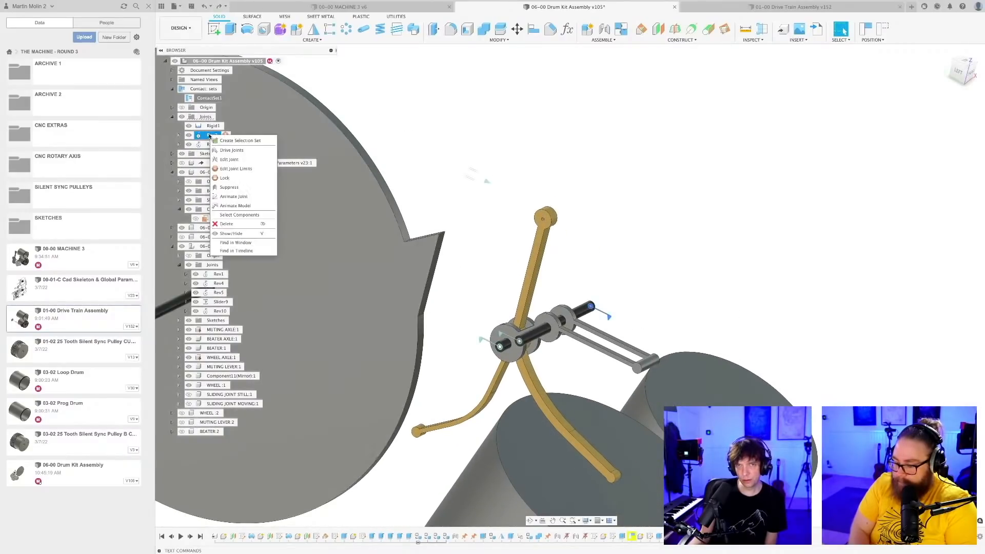
{"action": "left_click", "coordinate": [235, 168]}
{"action": "left_click", "coordinate": [404, 326]}
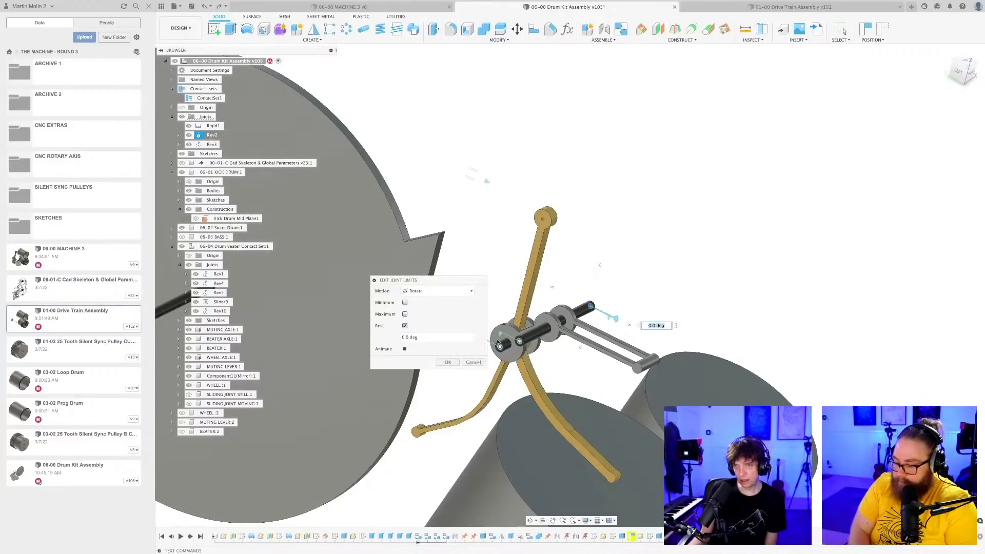
{"action": "left_click", "coordinate": [448, 362]}
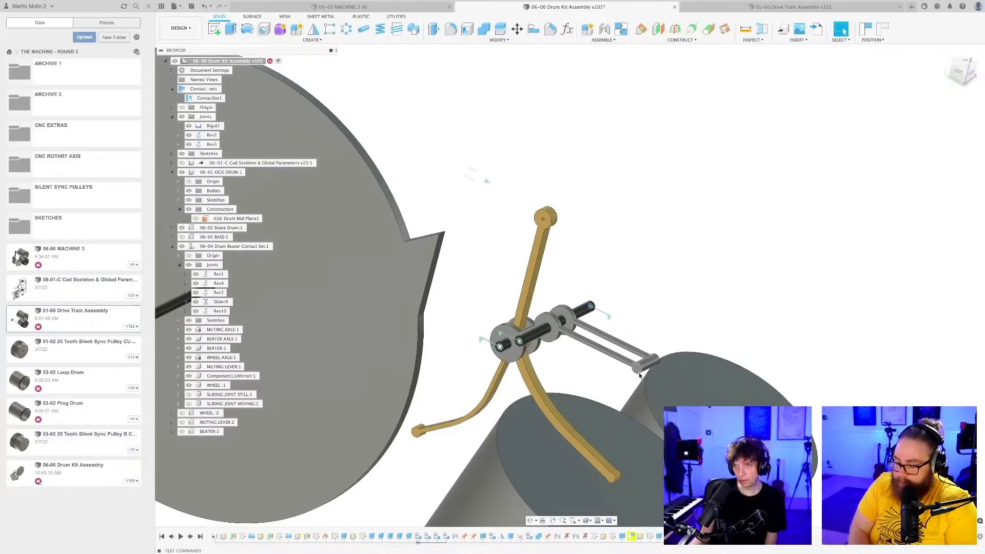
{"action": "left_click_drag", "start_coordinate": [639, 376], "coordinate": [645, 348]}
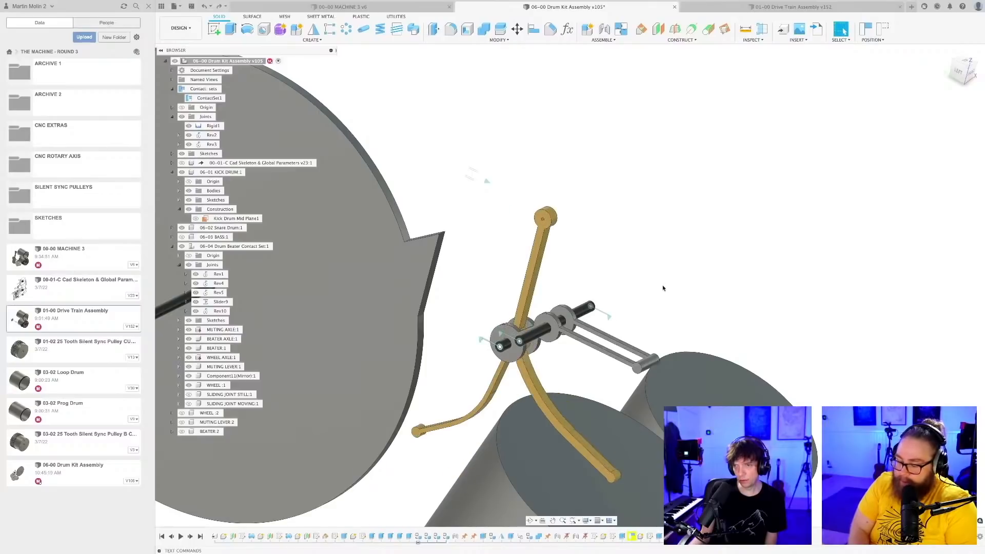
- Select the Rev4 joint in the Drum Beater Contact Set component
{"action": "left_click", "coordinate": [216, 283]}
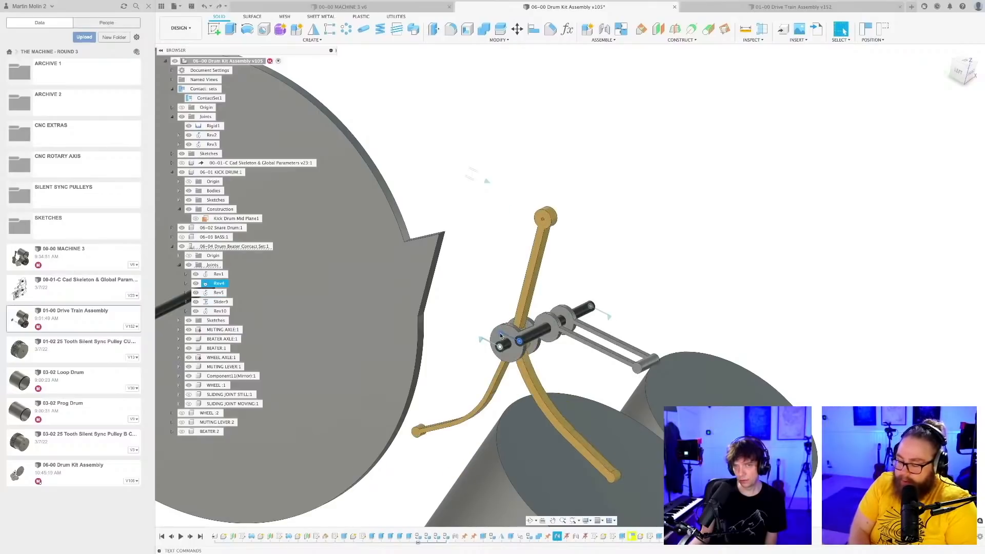
- Enable a 0 deg Rest position in the joint limits of Rev4 and swing the muting lever to test it
{"action": "left_click", "coordinate": [233, 283]}
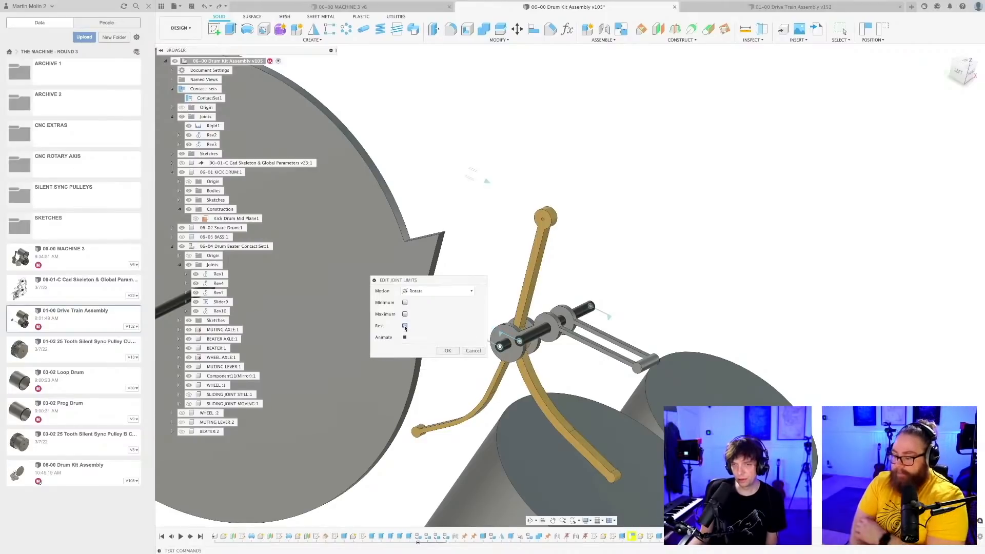
{"action": "left_click", "coordinate": [447, 362]}
{"action": "left_click_drag", "start_coordinate": [641, 382], "coordinate": [651, 286]}
- Save the drum kit assembly as a new version
{"action": "scroll", "coordinate": [643, 297], "scroll_direction": "down", "scroll_amount": 3}
{"action": "middle_click_drag", "start_coordinate": [643, 297], "coordinate": [540, 369], "text": "shift"}
{"action": "scroll", "coordinate": [610, 362], "scroll_direction": "up", "scroll_amount": 3}
{"action": "key", "text": "super+s"}
{"action": "key", "text": "Return"}
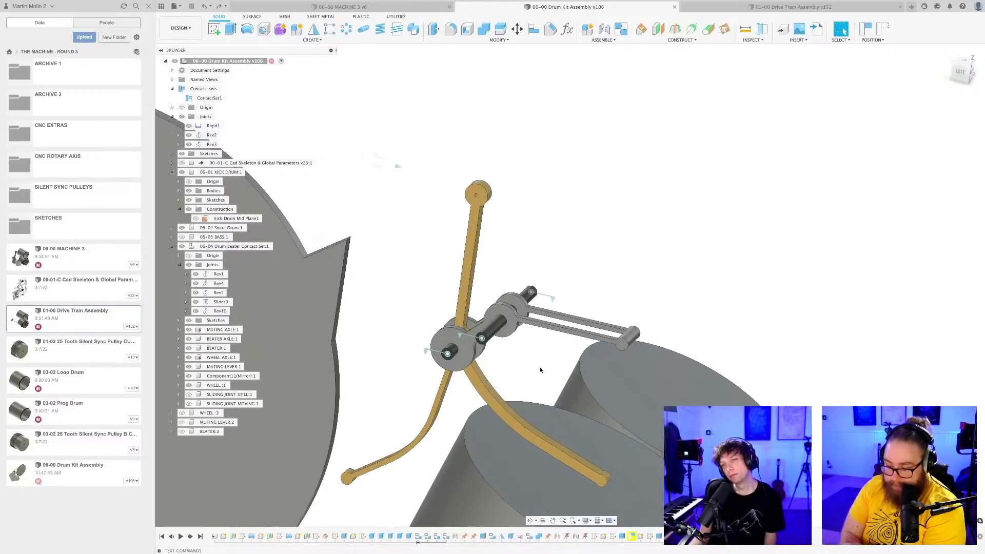
- Try swinging the muting lever upwards to test whether it returns to rest, and undo the movement
{"action": "middle_click_drag", "start_coordinate": [540, 369], "coordinate": [535, 360], "text": "shift"}
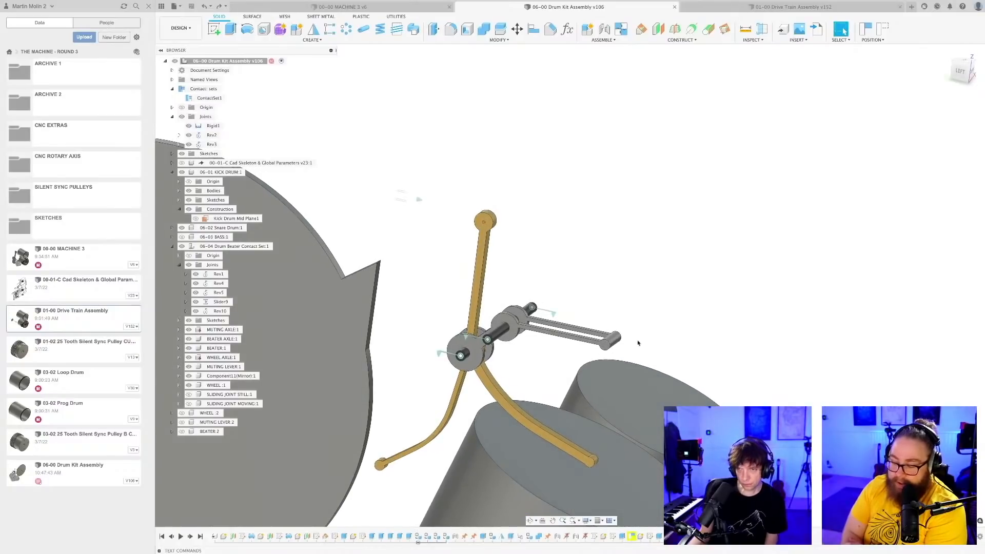
{"action": "left_click_drag", "start_coordinate": [605, 350], "coordinate": [605, 332]}
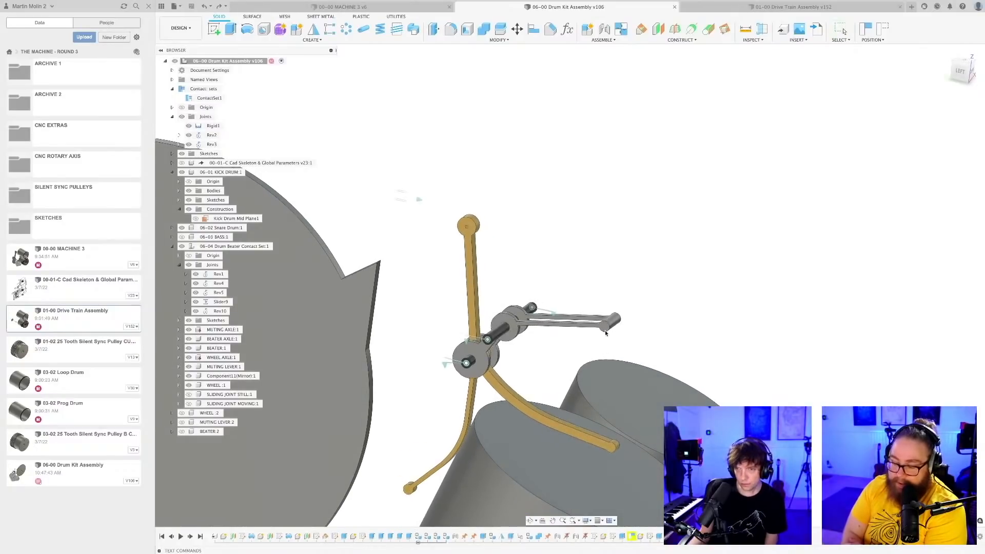
{"action": "left_click_drag", "start_coordinate": [623, 290], "coordinate": [606, 330]}
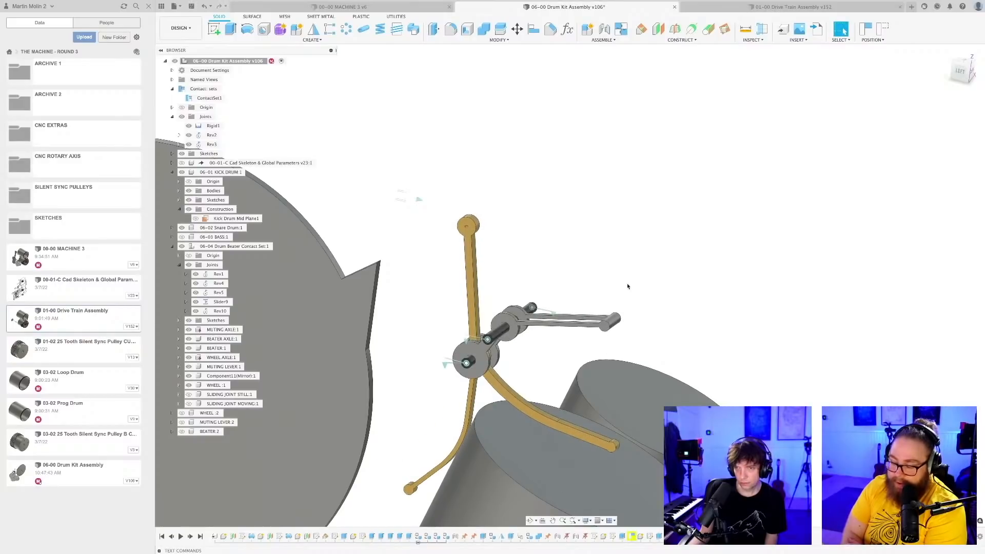
{"action": "key", "text": "ctrl+z"}
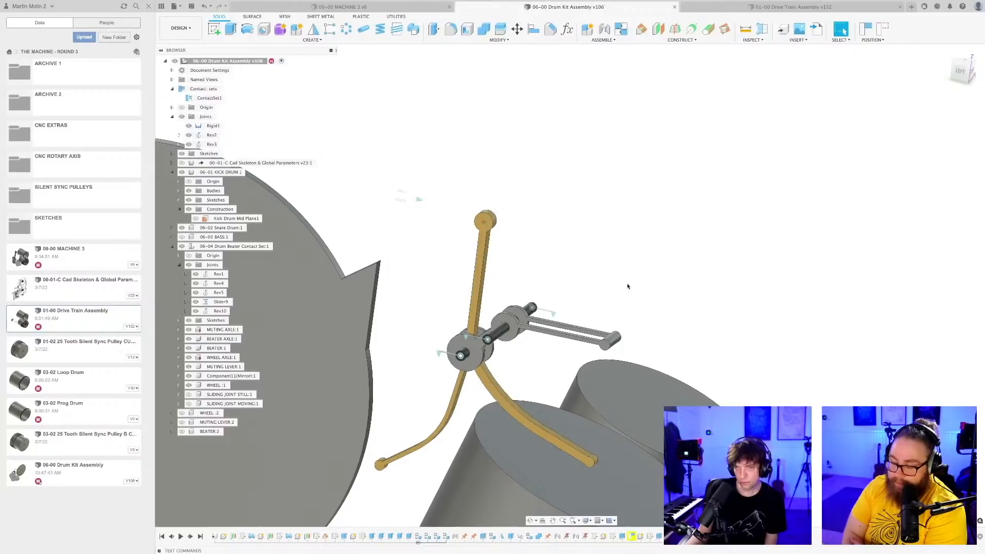
- Examine the beater, wheels and muting lever mechanism beside the drums from several angles and distances
{"action": "mouse_move", "coordinate": [540, 364]}
{"action": "middle_mouse_down", "text": "shift"}
{"action": "mouse_move", "coordinate": [552, 356]}
{"action": "mouse_move", "coordinate": [528, 322]}
{"action": "mouse_move", "coordinate": [548, 369]}
{"action": "mouse_move", "coordinate": [550, 348]}
{"action": "middle_mouse_up", "text": "shift"}
{"action": "scroll", "coordinate": [550, 363], "scroll_direction": "up", "scroll_amount": 4}
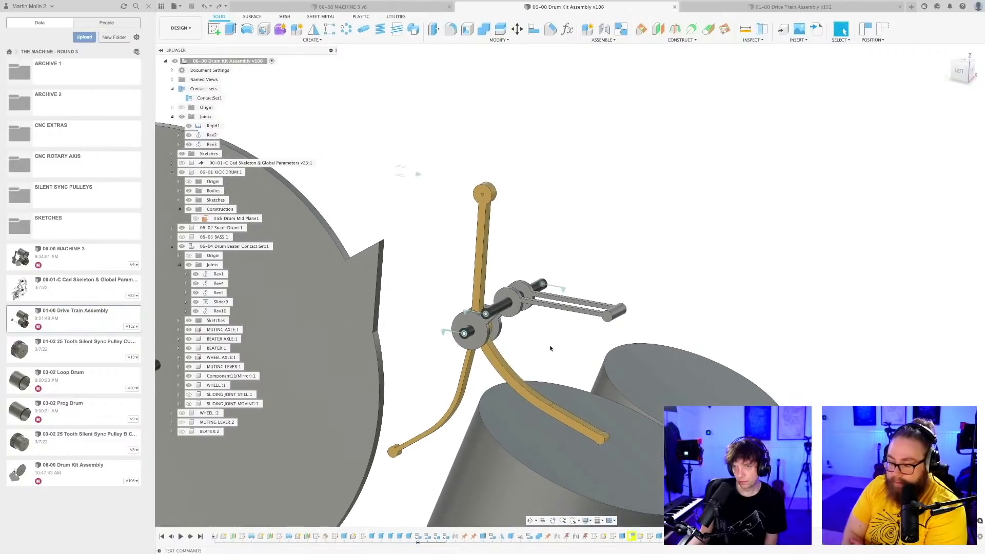
{"action": "scroll", "coordinate": [549, 350], "scroll_direction": "up", "scroll_amount": 2}
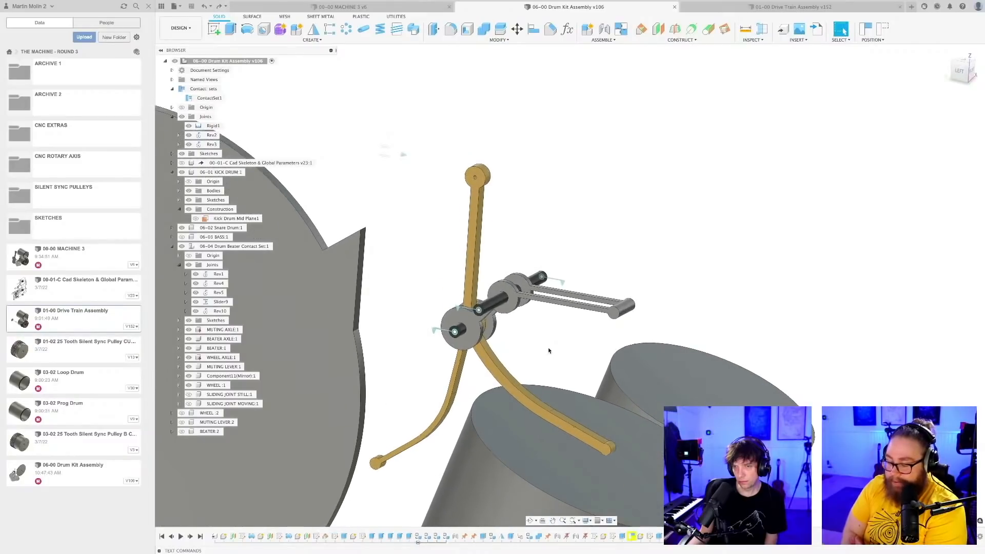
{"action": "scroll", "coordinate": [549, 350], "scroll_direction": "down", "scroll_amount": 1}
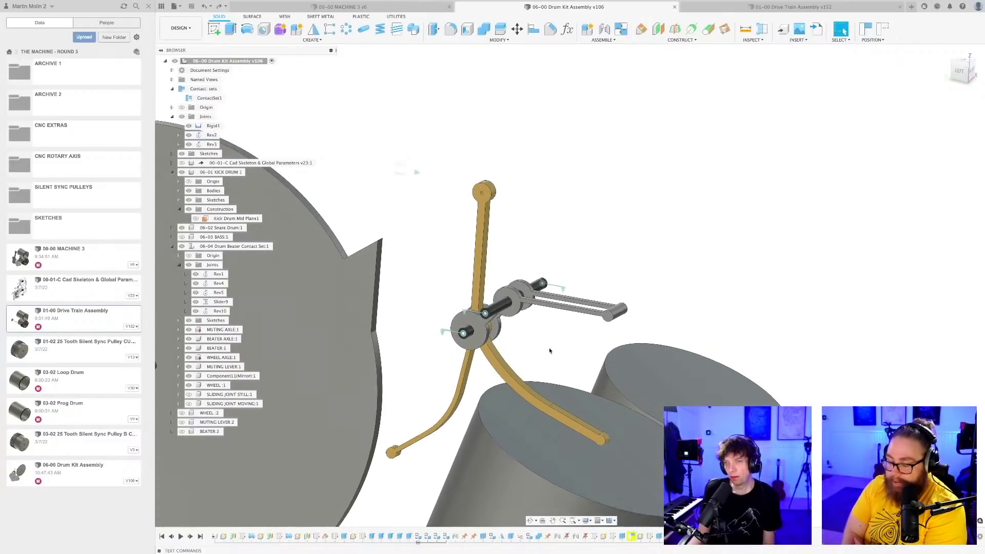
{"action": "scroll", "coordinate": [546, 348], "scroll_direction": "down", "scroll_amount": 1}
{"action": "scroll", "coordinate": [541, 334], "scroll_direction": "up", "scroll_amount": 3}
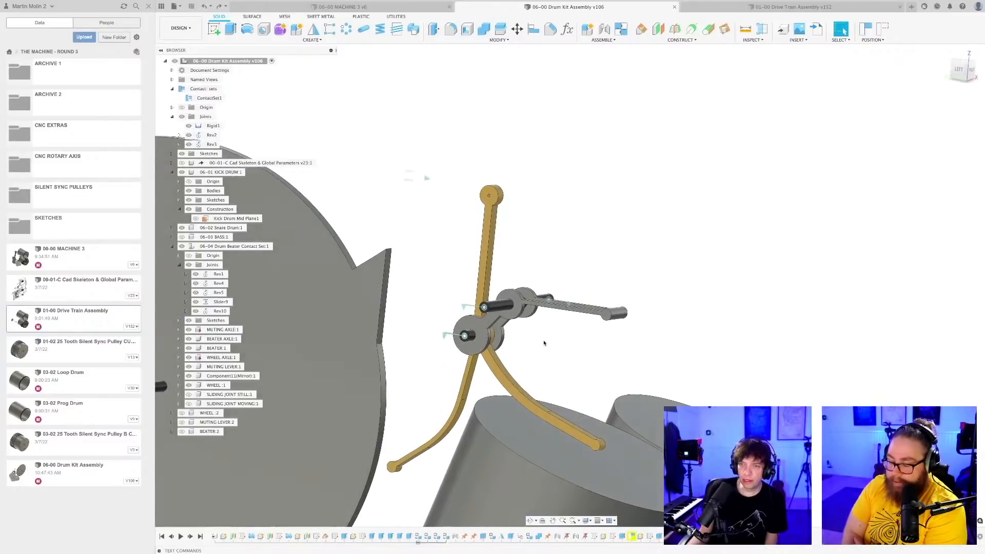
{"action": "middle_click_drag", "start_coordinate": [529, 350], "coordinate": [560, 302], "text": "shift"}
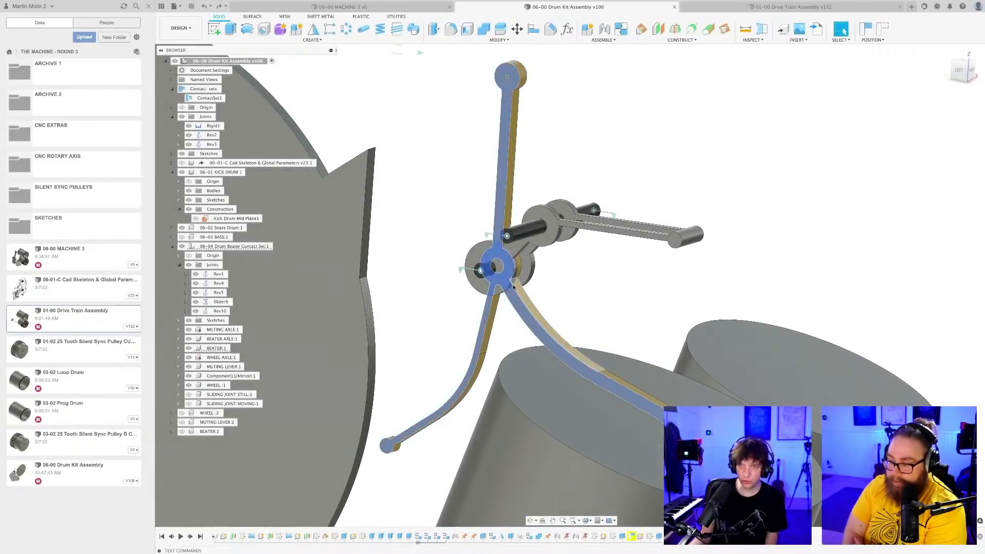
{"action": "scroll", "coordinate": [601, 290], "scroll_direction": "down", "scroll_amount": 2}
{"action": "middle_click_drag", "start_coordinate": [602, 290], "coordinate": [575, 299], "text": "shift"}
{"action": "scroll", "coordinate": [606, 287], "scroll_direction": "up", "scroll_amount": 2}
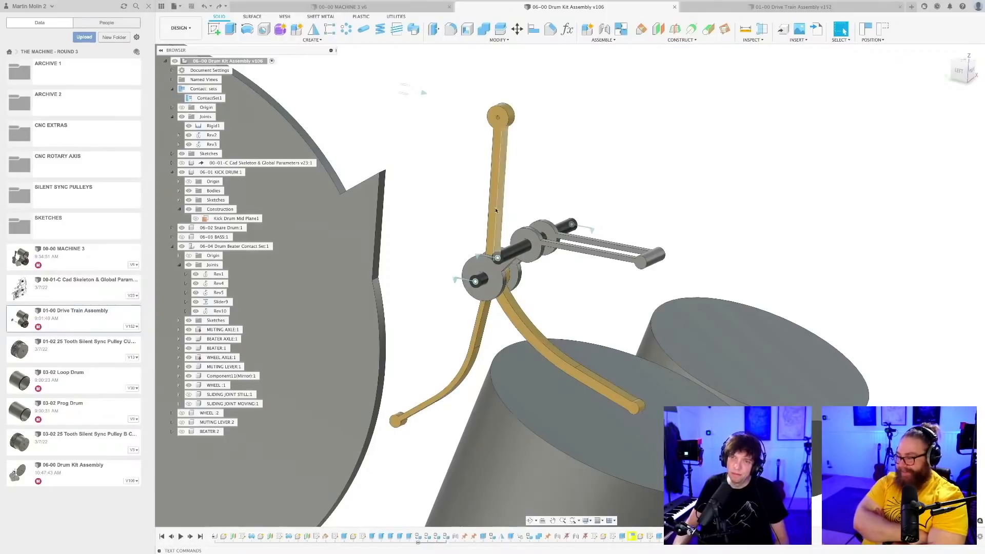
{"action": "scroll", "coordinate": [507, 225], "scroll_direction": "up", "scroll_amount": 2}
{"action": "scroll", "coordinate": [555, 190], "scroll_direction": "down", "scroll_amount": 5}
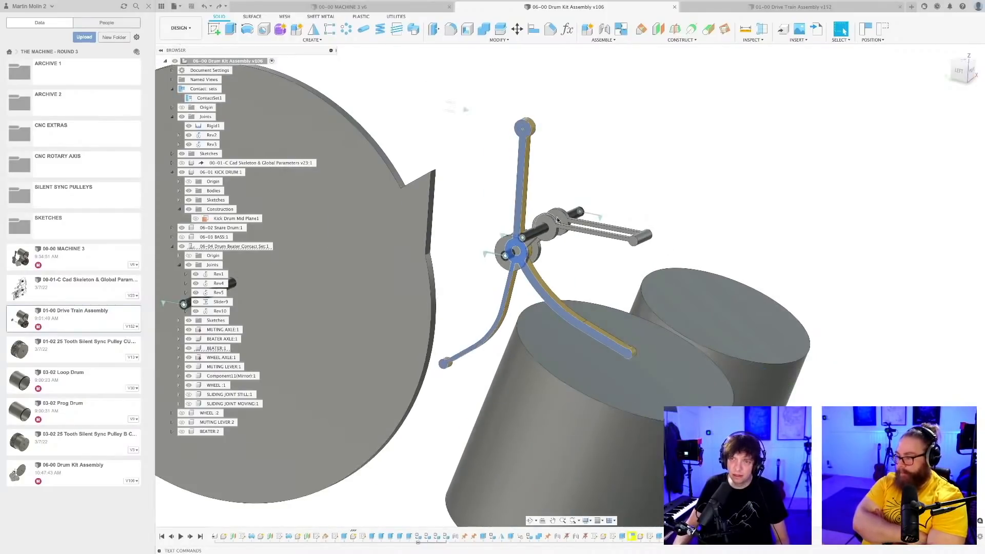
{"action": "scroll", "coordinate": [550, 224], "scroll_direction": "up", "scroll_amount": 5}
{"action": "scroll", "coordinate": [563, 154], "scroll_direction": "down", "scroll_amount": 5}
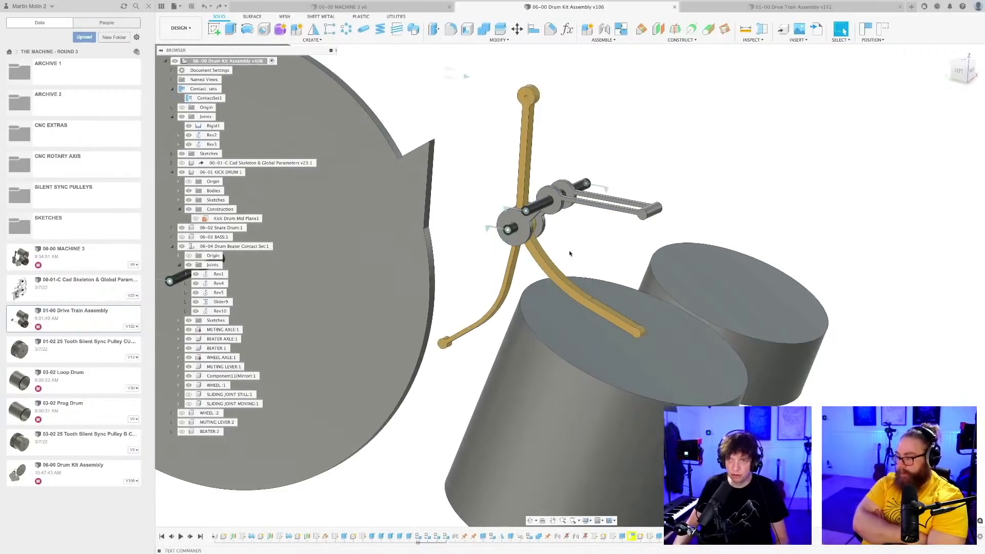
{"action": "middle_click_drag", "start_coordinate": [568, 178], "coordinate": [580, 150], "text": "shift"}
{"action": "scroll", "coordinate": [588, 233], "scroll_direction": "up", "scroll_amount": 2}
{"action": "scroll", "coordinate": [587, 234], "scroll_direction": "down", "scroll_amount": 3}
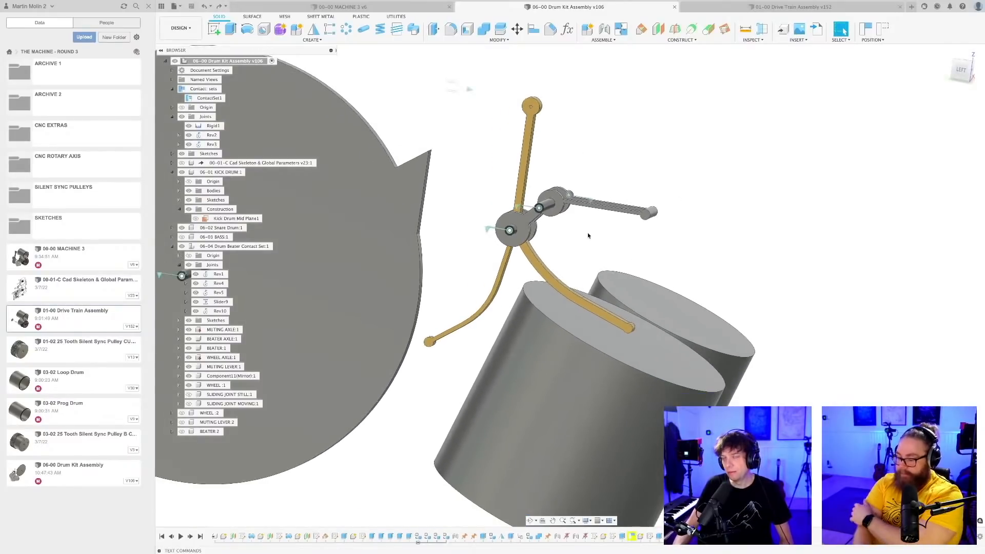
{"action": "scroll", "coordinate": [592, 244], "scroll_direction": "up", "scroll_amount": 2}
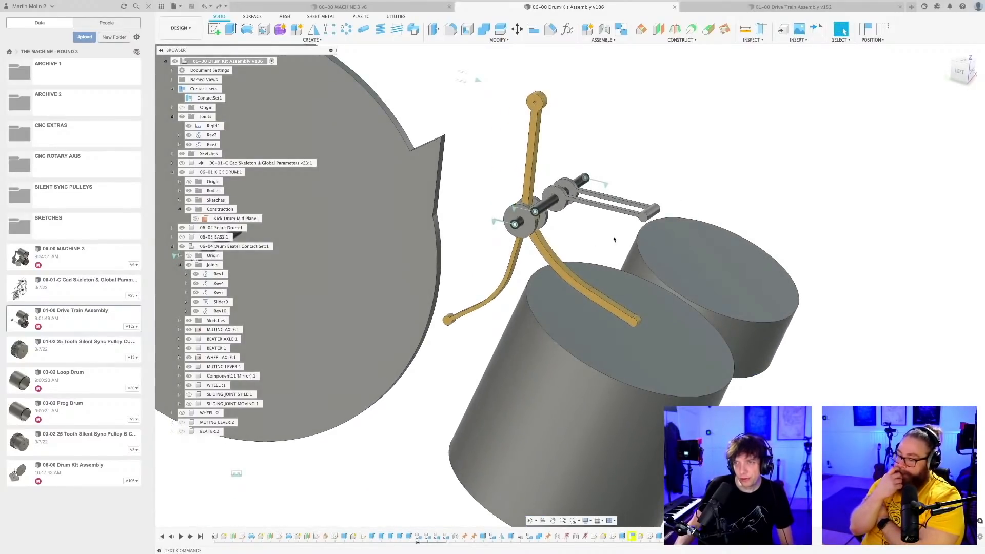
- Raise the muting lever once more to see how the wheels and beater follow, and undo that move
{"action": "scroll", "coordinate": [608, 237], "scroll_direction": "up", "scroll_amount": 4}
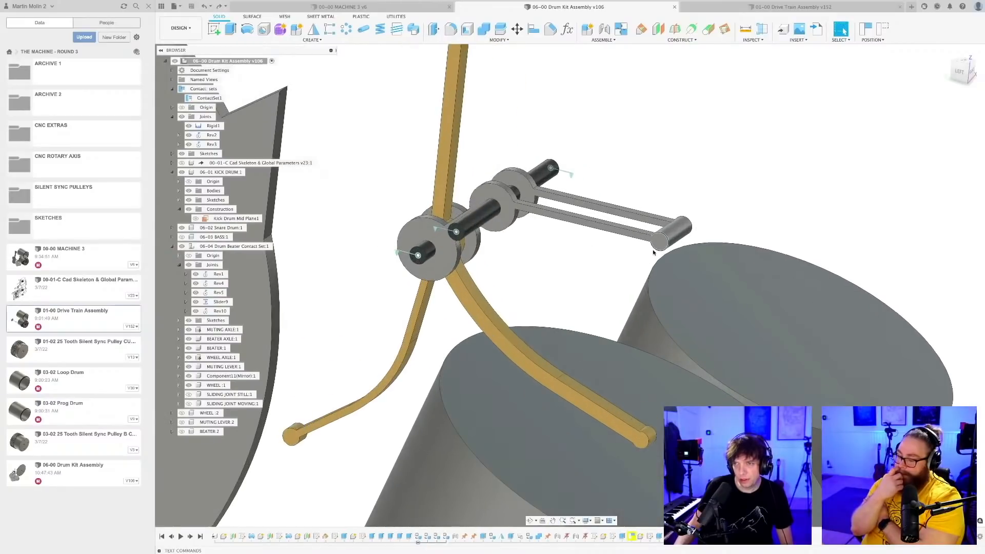
{"action": "left_click_drag", "start_coordinate": [658, 251], "coordinate": [644, 156]}
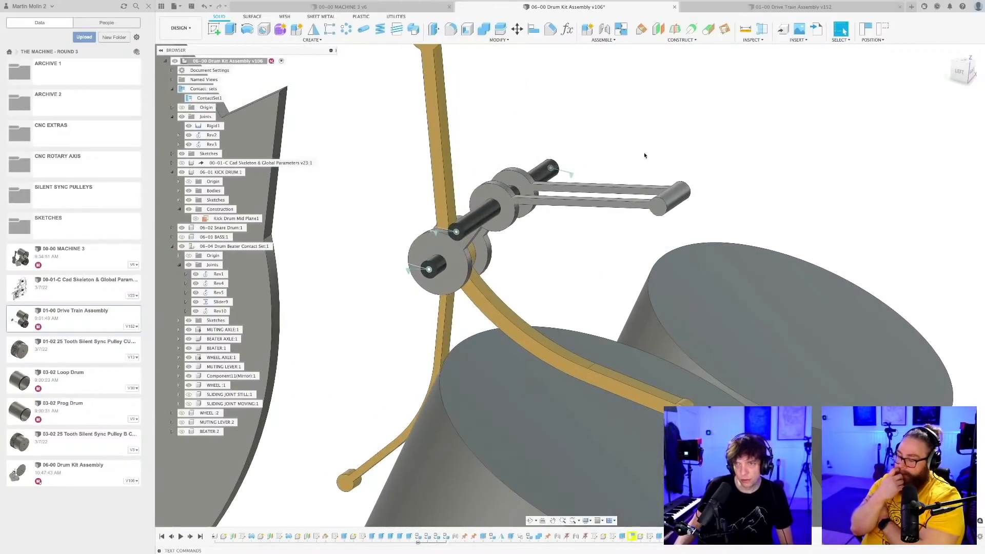
{"action": "key", "text": "ctrl+z"}
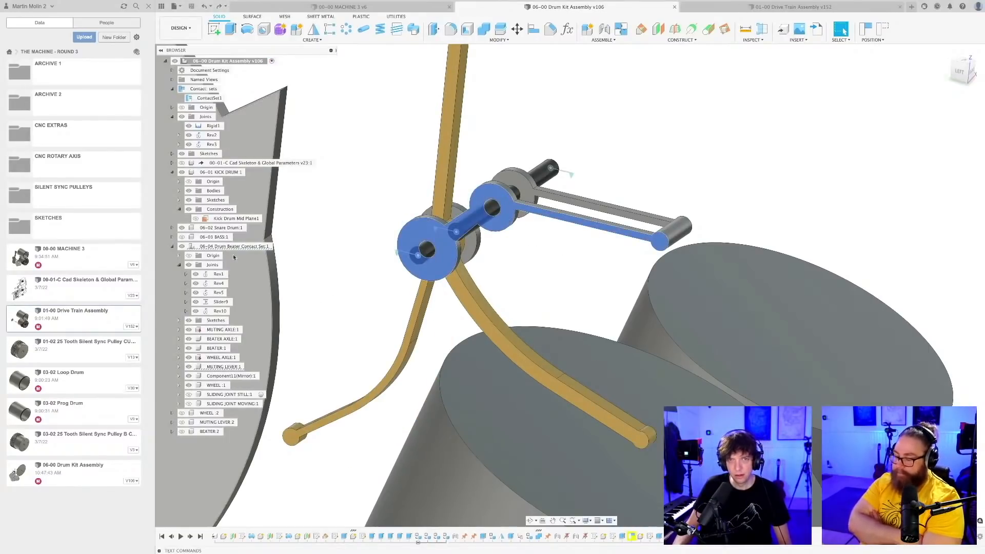
- Review the Rev2 joint definition between MUTING LEVER:2 and MUTING AXLE:1
{"action": "left_click", "coordinate": [572, 177]}
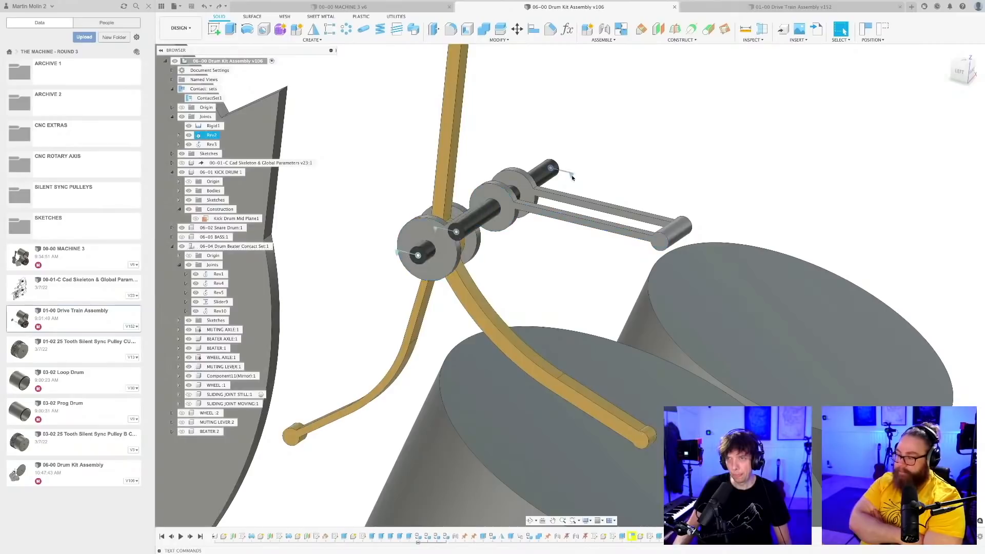
{"action": "right_click", "coordinate": [572, 177]}
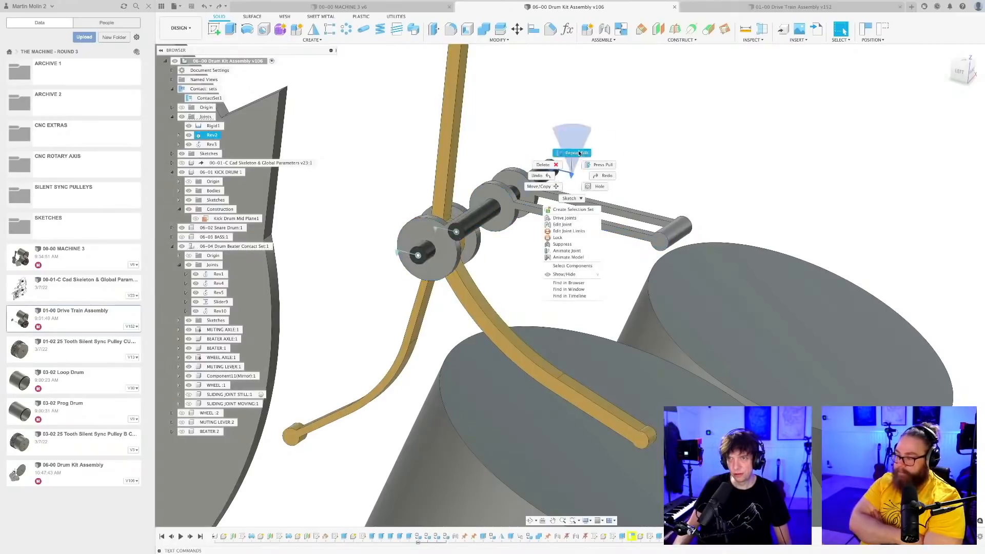
{"action": "left_click", "coordinate": [562, 225]}
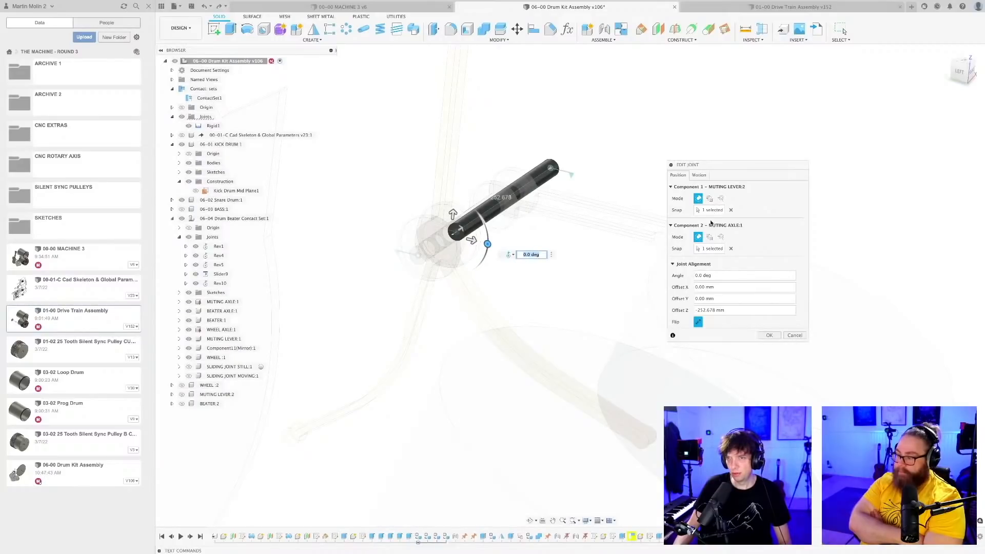
{"action": "left_click", "coordinate": [768, 335]}
- Enable a Rest position of 0 deg in the Rev2 joint limits and test it by swinging the muting lever
{"action": "left_click", "coordinate": [571, 175]}
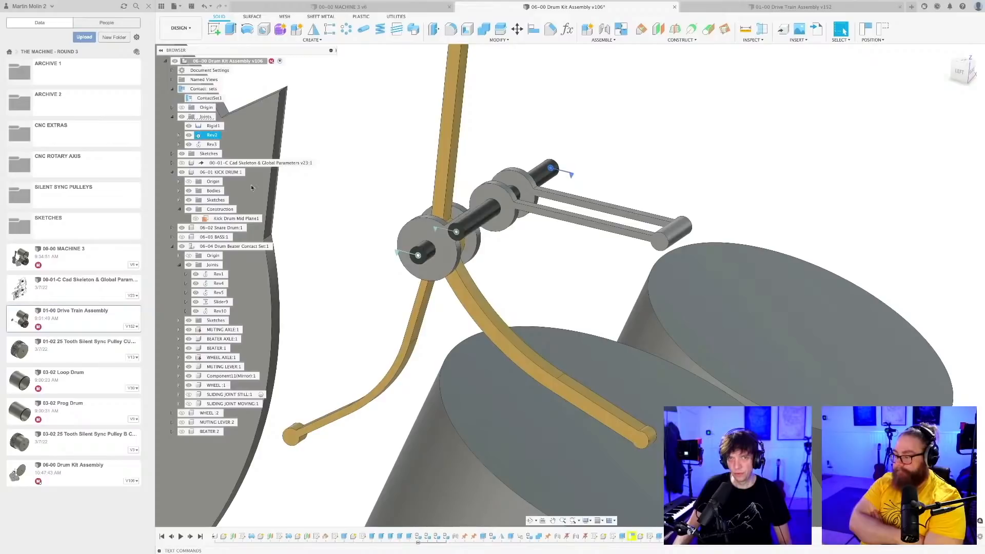
{"action": "right_click", "coordinate": [212, 136]}
{"action": "left_click", "coordinate": [238, 169]}
{"action": "left_click", "coordinate": [405, 326]}
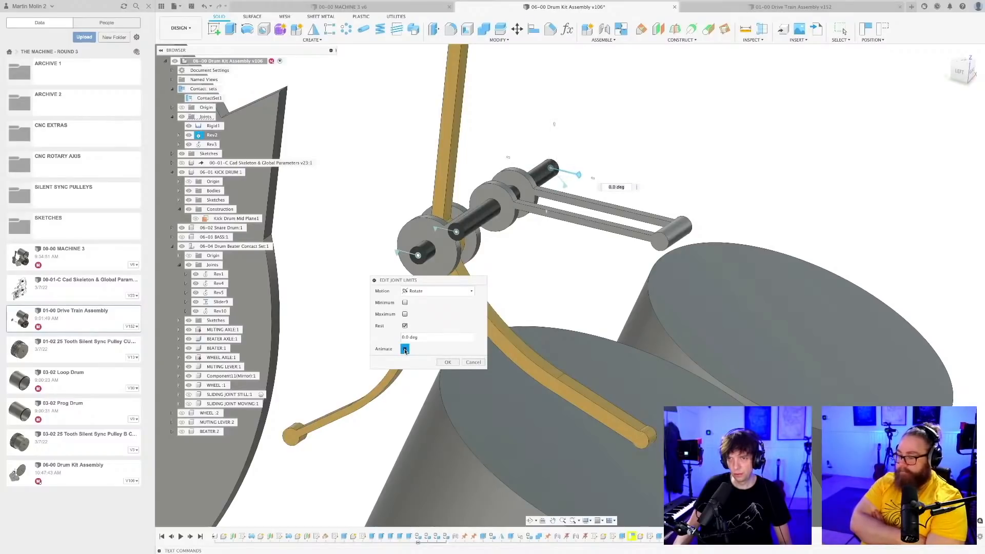
{"action": "left_click", "coordinate": [421, 337]}
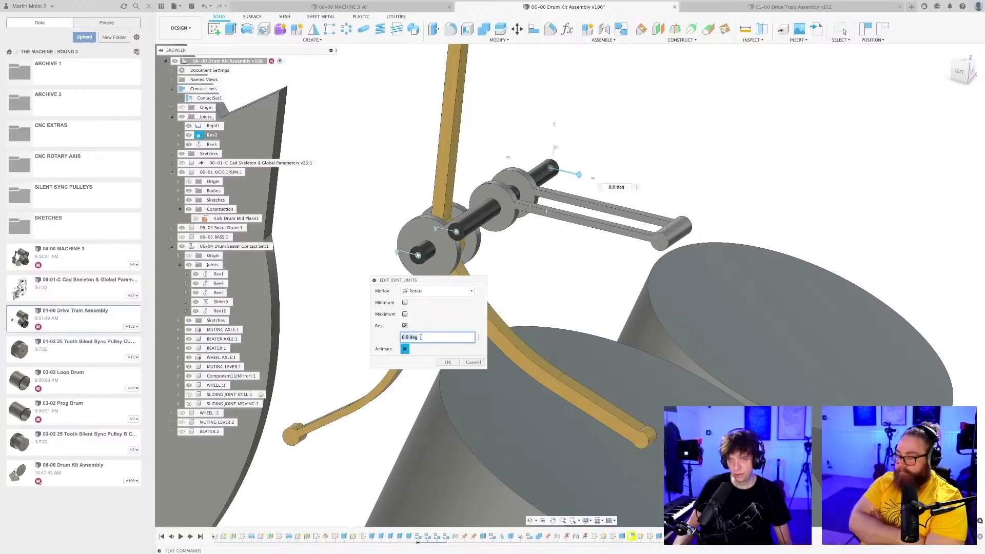
{"action": "type", "text": "2"}
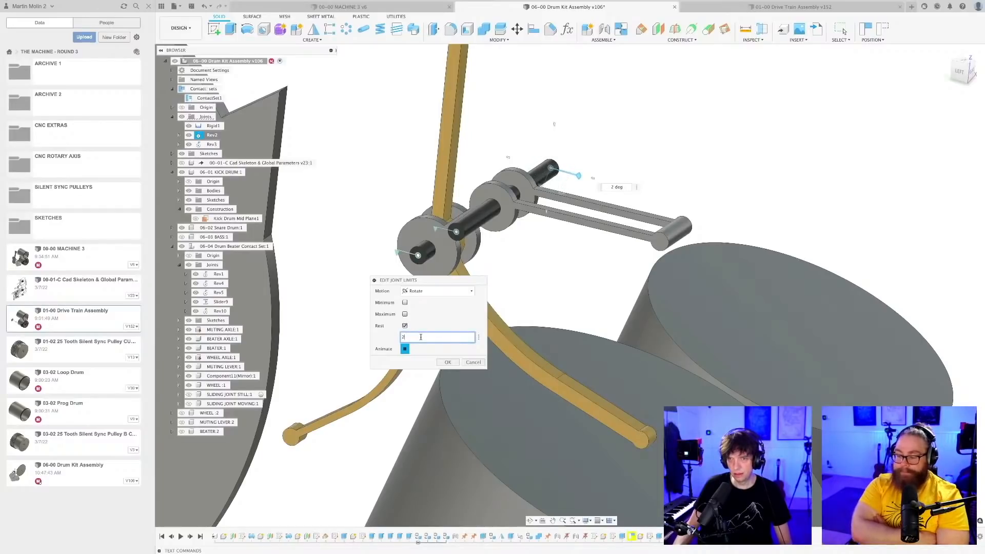
{"action": "key", "text": "BackSpace"}
{"action": "type", "text": "0"}
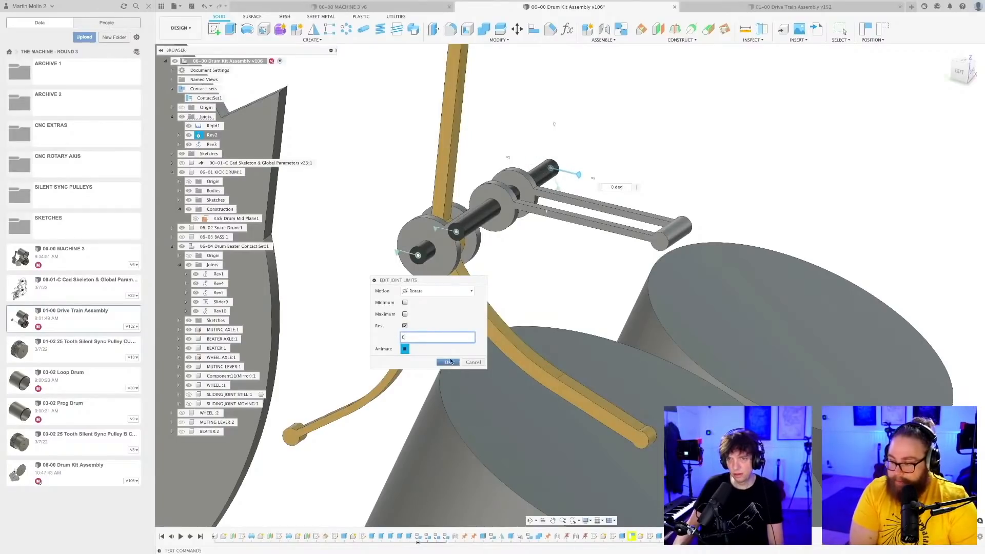
{"action": "left_click", "coordinate": [448, 361]}
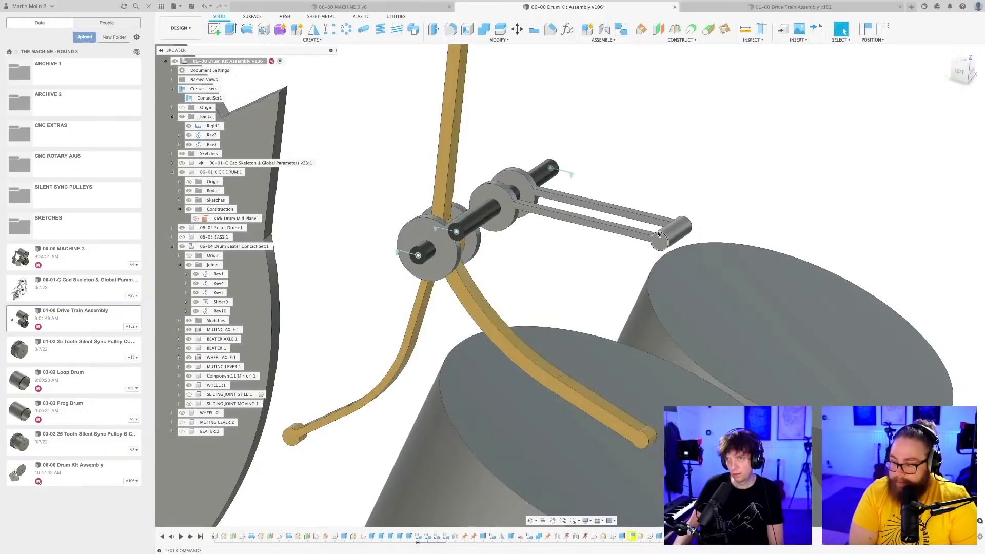
{"action": "left_click_drag", "start_coordinate": [657, 234], "coordinate": [650, 211]}
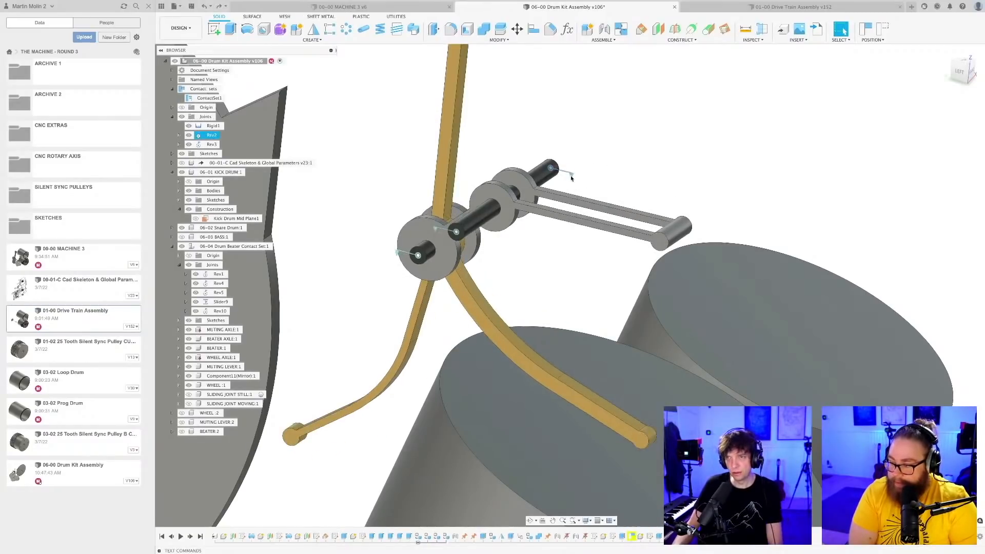
- Delete the Rev2 joint on the muting axle and test the muting lever's movement without it
{"action": "right_click", "coordinate": [211, 138]}
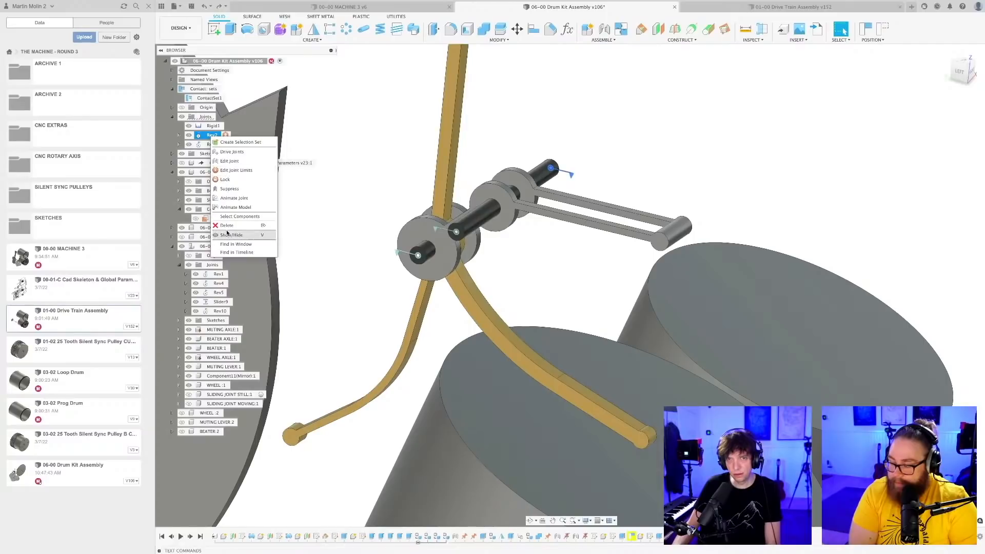
{"action": "left_click", "coordinate": [227, 227]}
{"action": "left_click_drag", "start_coordinate": [657, 239], "coordinate": [576, 195]}
- Review the joint limits of Rev4 in the beater contact set and test the muting lever's swing
{"action": "scroll", "coordinate": [448, 242], "scroll_direction": "up", "scroll_amount": 3}
{"action": "left_click", "coordinate": [440, 228]}
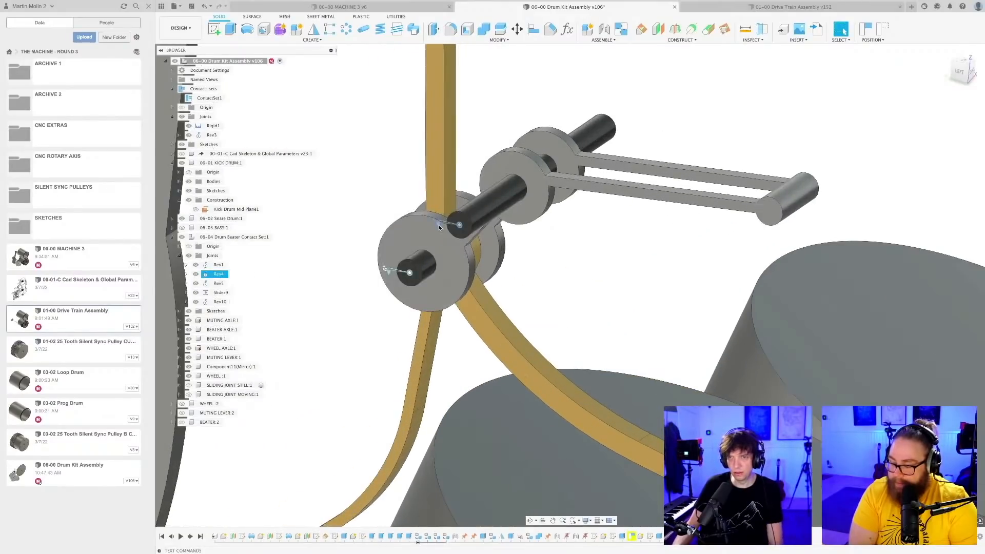
{"action": "right_click", "coordinate": [217, 274]}
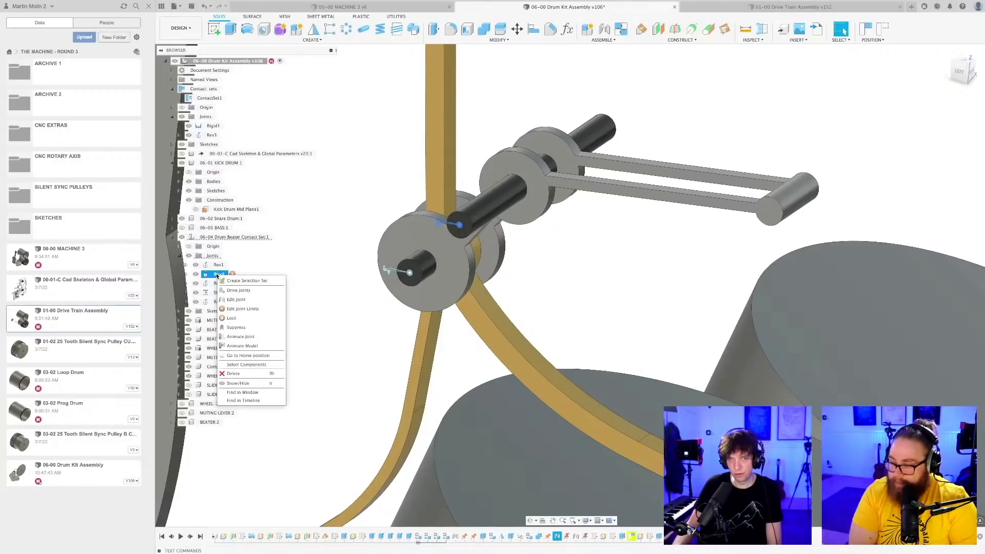
{"action": "left_click", "coordinate": [235, 309]}
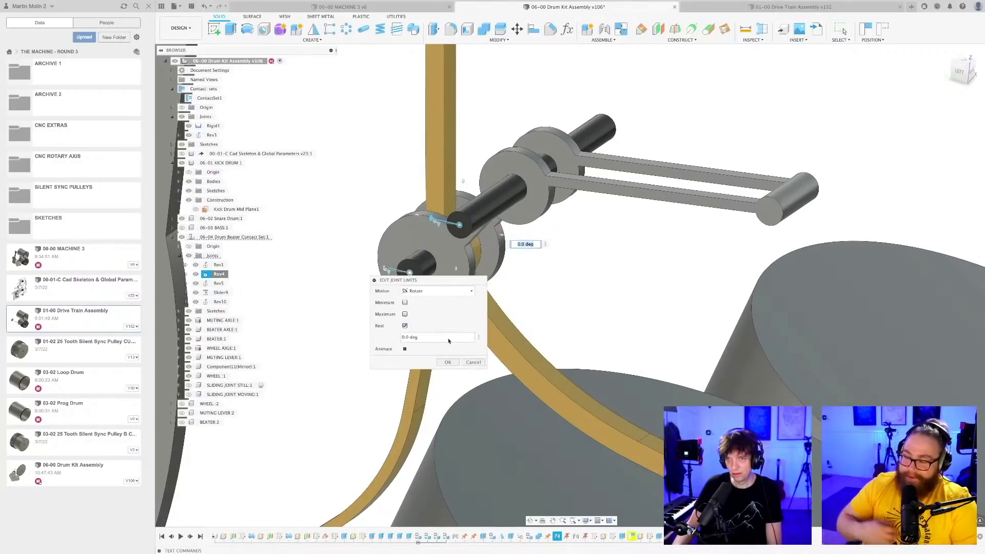
{"action": "left_click", "coordinate": [447, 362]}
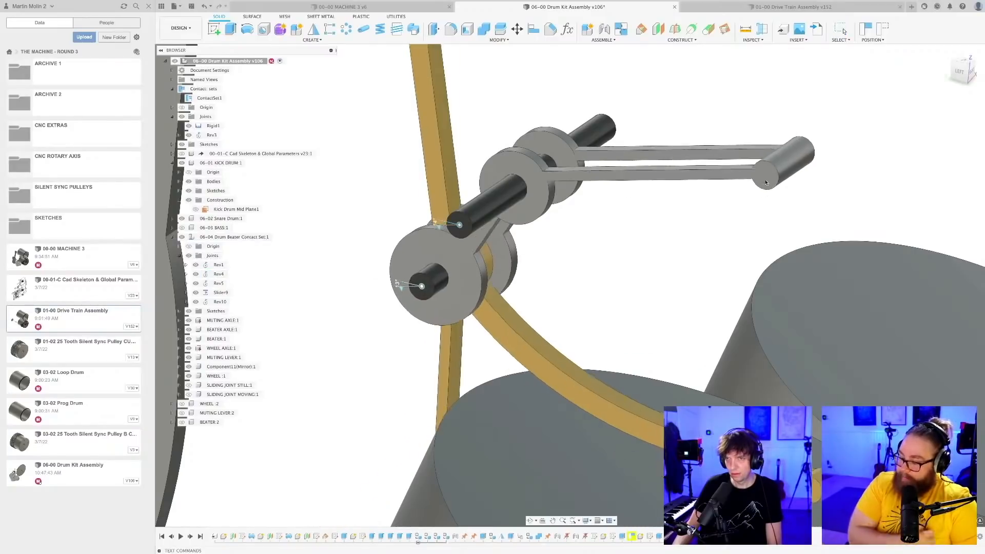
{"action": "scroll", "coordinate": [663, 258], "scroll_direction": "down", "scroll_amount": 3}
{"action": "left_click", "coordinate": [866, 29]}
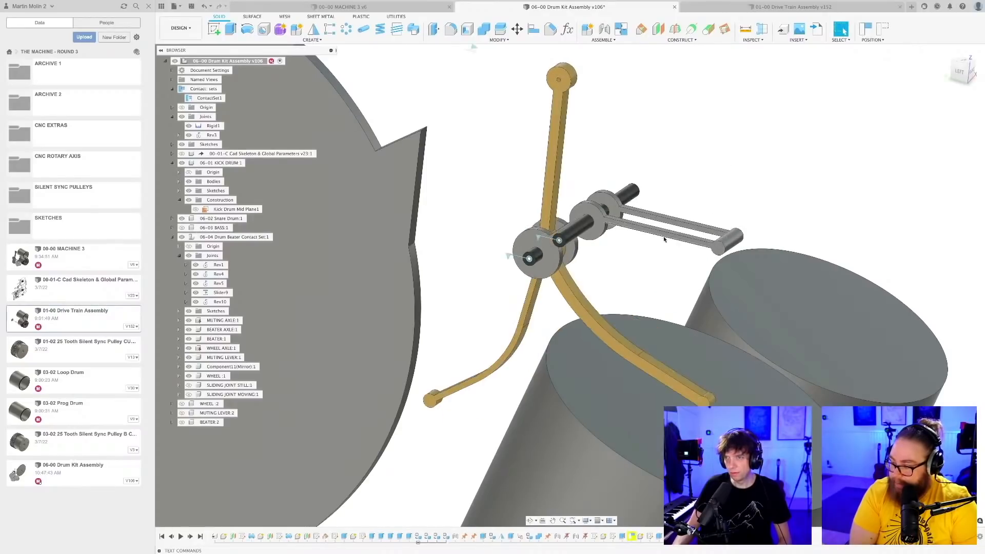
- Enable minimum and maximum limits on the Rev4 joint and set the minimum to 15 deg
{"action": "scroll", "coordinate": [663, 239], "scroll_direction": "up", "scroll_amount": 2}
{"action": "left_click_drag", "start_coordinate": [729, 238], "coordinate": [503, 259]}
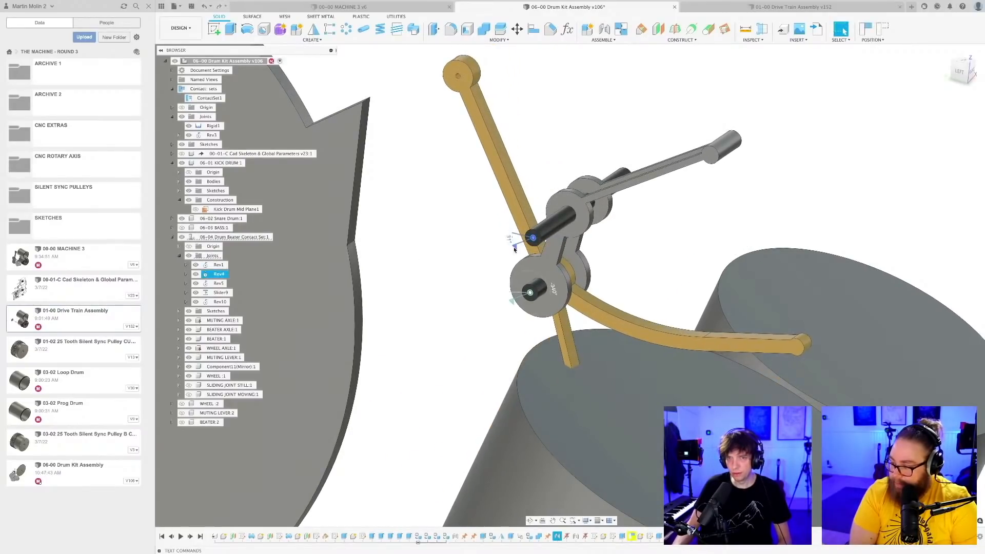
{"action": "right_click", "coordinate": [216, 276]}
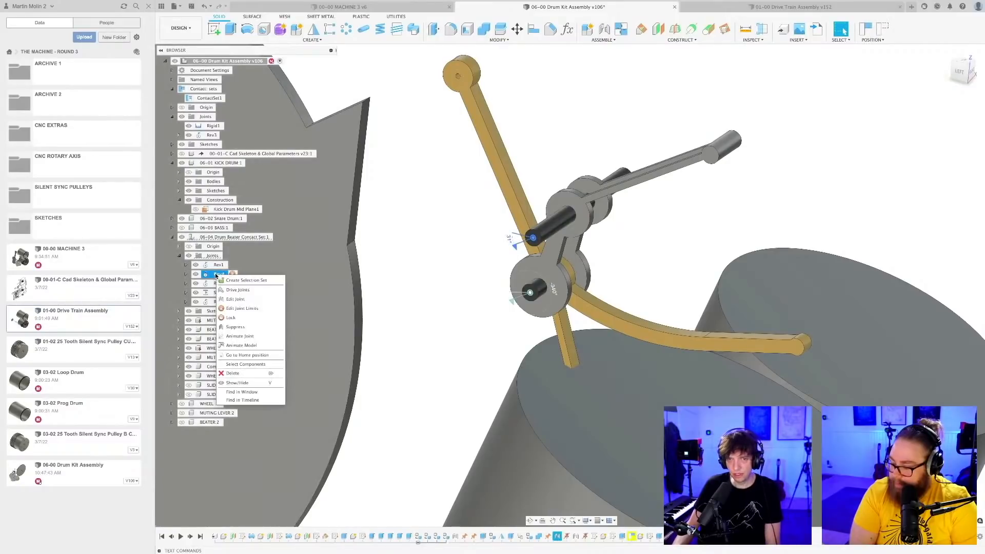
{"action": "left_click", "coordinate": [242, 308]}
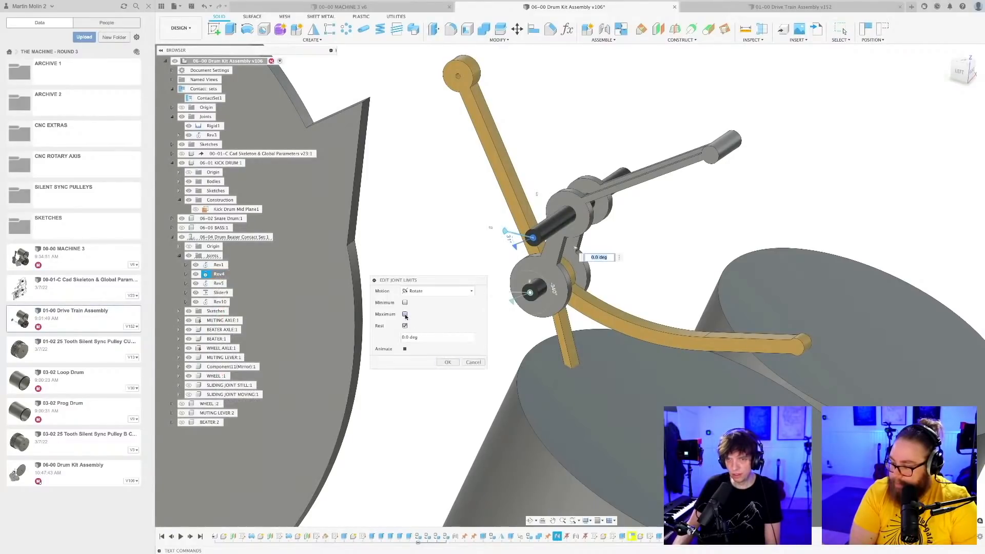
{"action": "left_click", "coordinate": [405, 315]}
{"action": "left_click_drag", "start_coordinate": [418, 314], "coordinate": [388, 312]}
{"action": "type", "text": "15"}
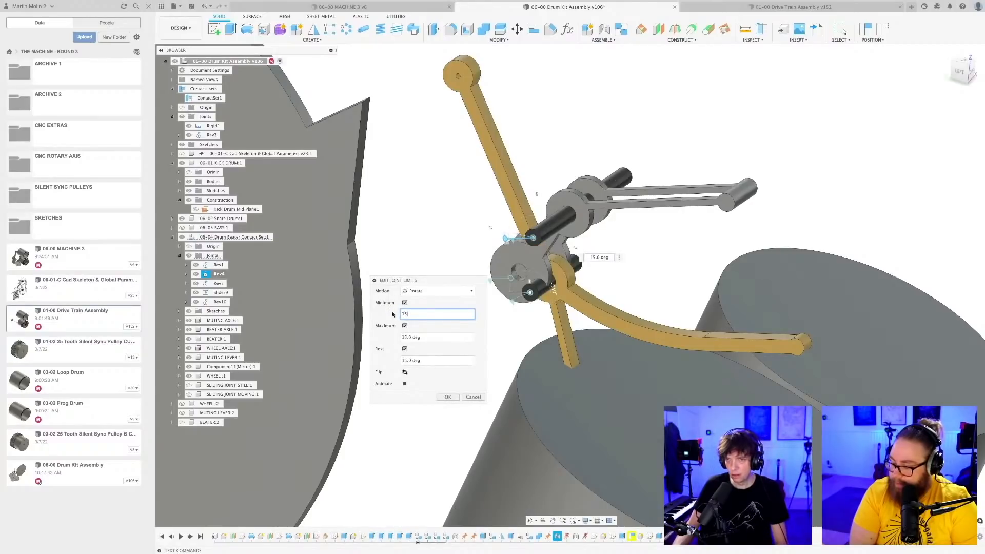
- Set Rev4's rest position to 0 deg and disable its minimum and maximum limits
{"action": "left_click", "coordinate": [426, 360]}
{"action": "type", "text": "0"}
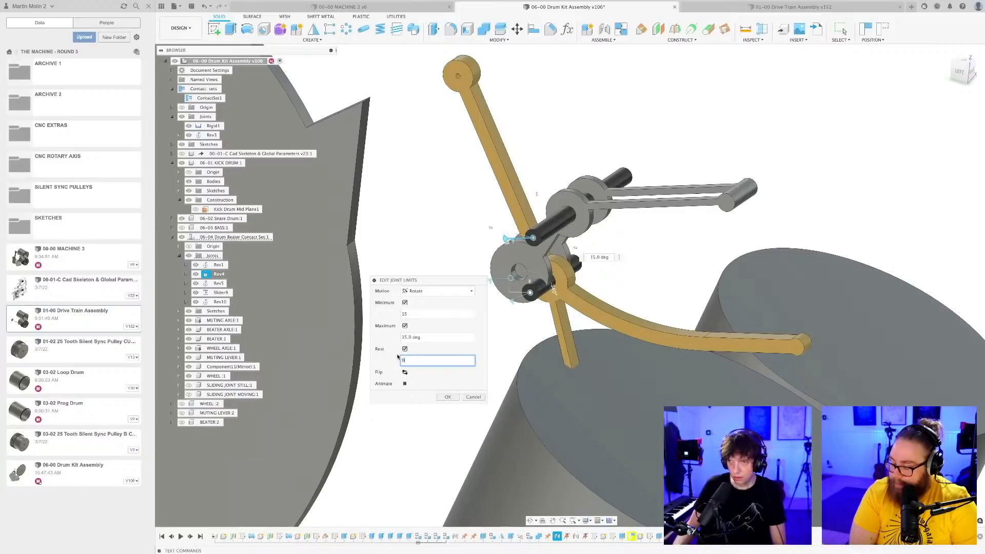
{"action": "left_click_drag", "start_coordinate": [426, 337], "coordinate": [383, 337]}
{"action": "type", "text": "0"}
{"action": "left_click", "coordinate": [405, 325]}
{"action": "left_click", "coordinate": [405, 302]}
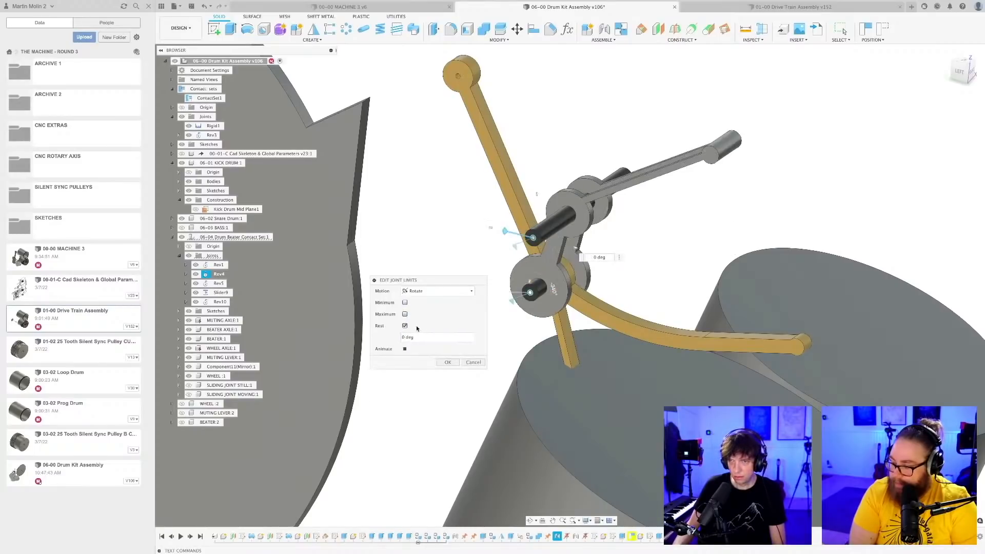
{"action": "left_click", "coordinate": [448, 362]}
- Revert the assembly's position after a test swing of the muting lever, and save the drum kit assembly
{"action": "left_click_drag", "start_coordinate": [706, 151], "coordinate": [693, 206]}
{"action": "left_click", "coordinate": [872, 40]}
{"action": "left_click", "coordinate": [872, 59]}
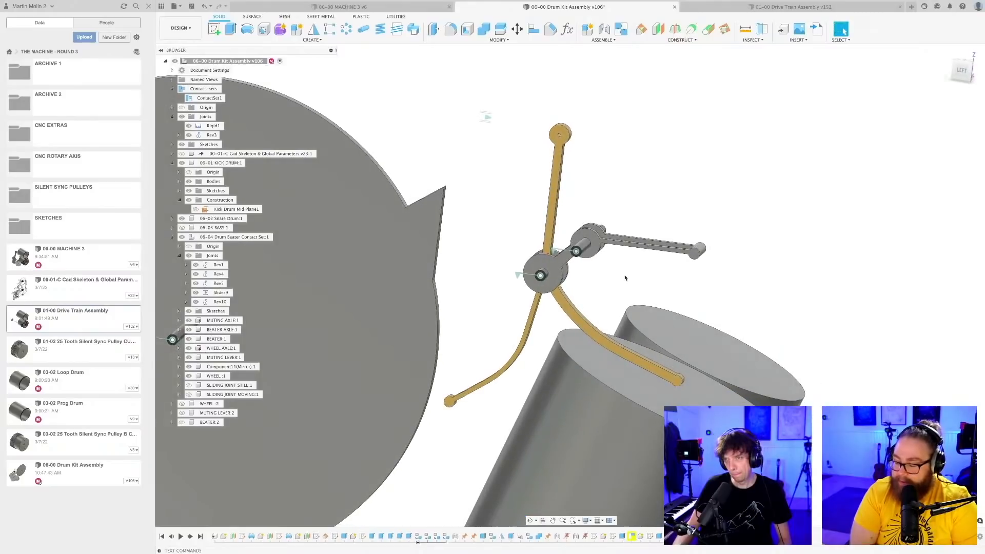
{"action": "key", "text": "ctrl+s"}
{"action": "key", "text": "Return"}
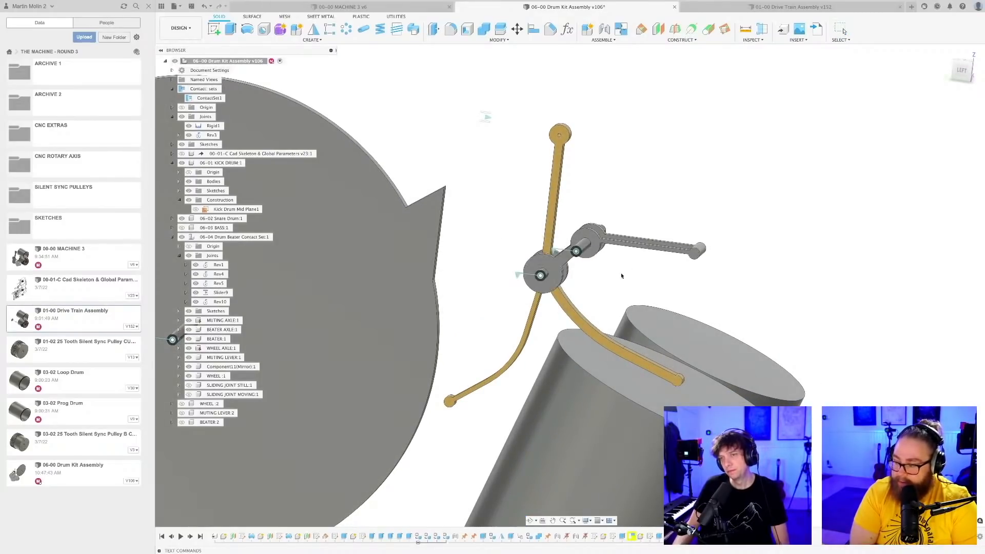
- Test the muting lever's swing in the saved assembly and examine how the beater linkage follows it
{"action": "scroll", "coordinate": [621, 276], "scroll_direction": "down", "scroll_amount": 3}
{"action": "middle_click_drag", "start_coordinate": [608, 278], "coordinate": [585, 262]}
{"action": "left_click_drag", "start_coordinate": [670, 246], "coordinate": [667, 206]}
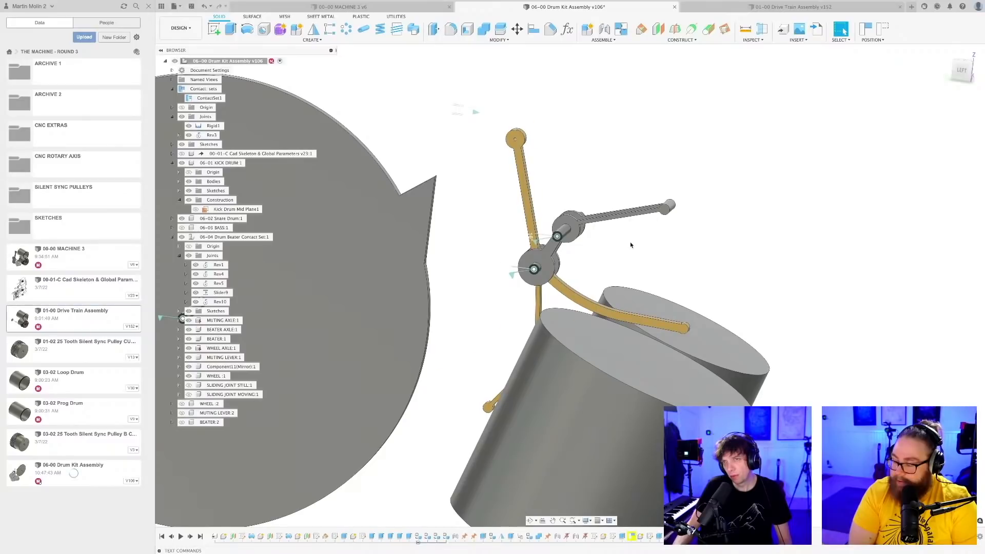
{"action": "key", "text": "ctrl+z"}
{"action": "left_click_drag", "start_coordinate": [665, 224], "coordinate": [667, 206]}
{"action": "mouse_move", "coordinate": [613, 252]}
{"action": "middle_mouse_down", "text": "shift"}
{"action": "mouse_move", "coordinate": [605, 251]}
{"action": "mouse_move", "coordinate": [614, 262]}
{"action": "mouse_move", "coordinate": [602, 252]}
{"action": "mouse_move", "coordinate": [628, 257]}
{"action": "mouse_move", "coordinate": [601, 253]}
{"action": "middle_mouse_up", "text": "shift"}
{"action": "scroll", "coordinate": [615, 259], "scroll_direction": "up", "scroll_amount": 3}
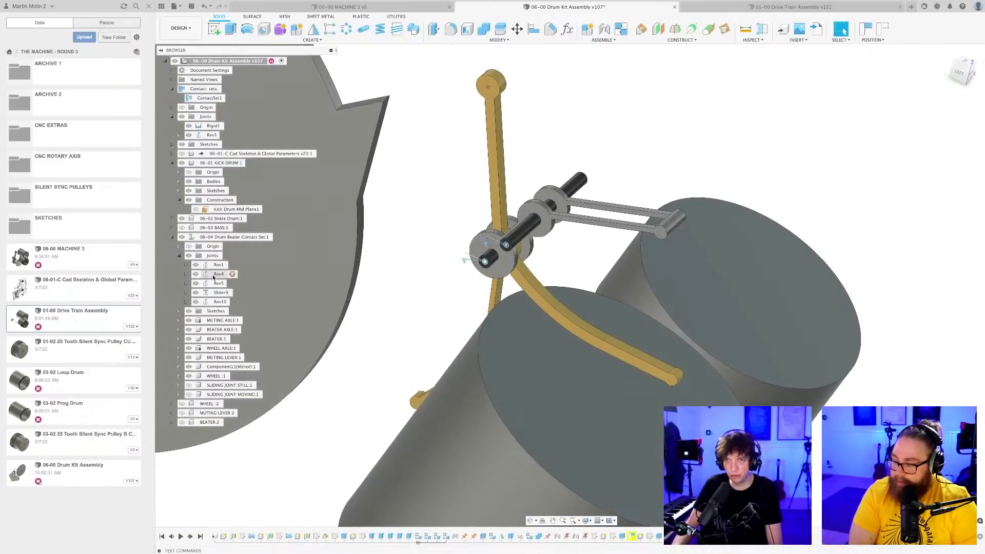
{"action": "right_click", "coordinate": [218, 276]}
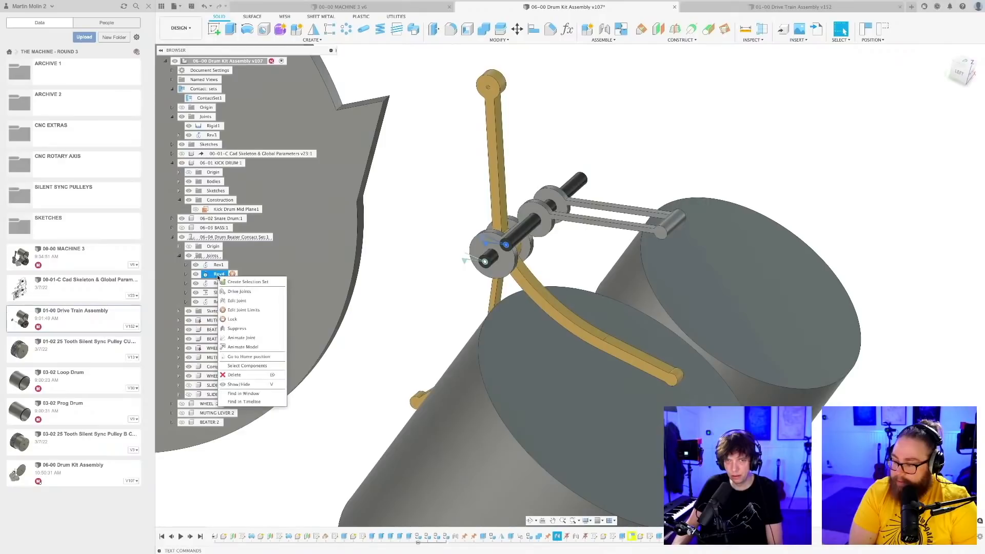
{"action": "left_click", "coordinate": [234, 374]}
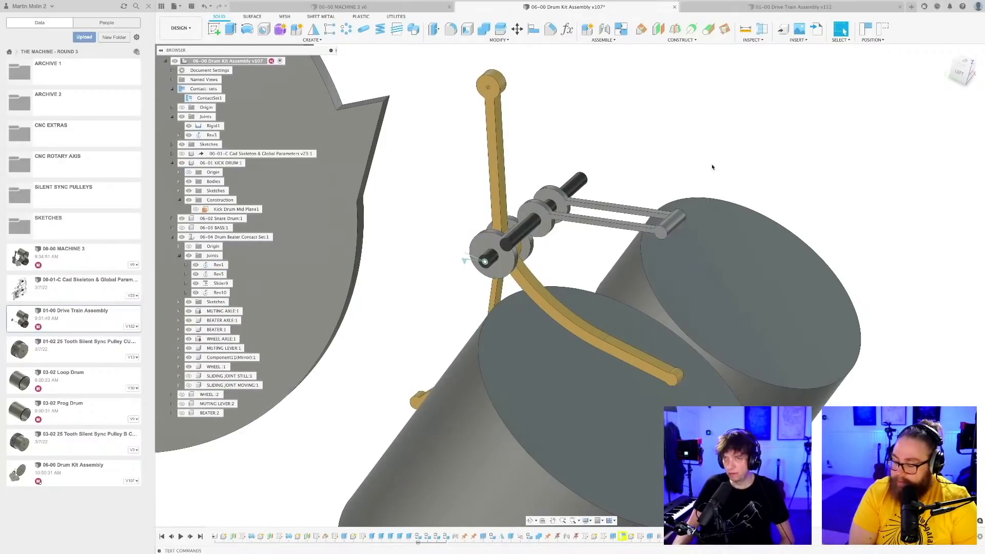
{"action": "key", "text": "ctrl+z"}
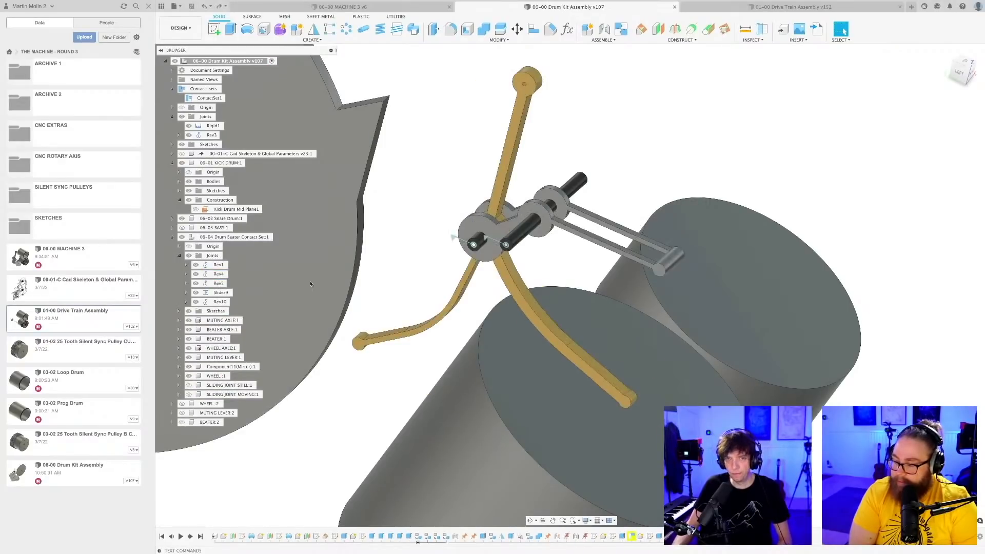
- Delete the Rev4 joint and start a new joint between MUTING LEVER:1's pivot hole and the end of MUTING AXLE:1
{"action": "right_click", "coordinate": [218, 275]}
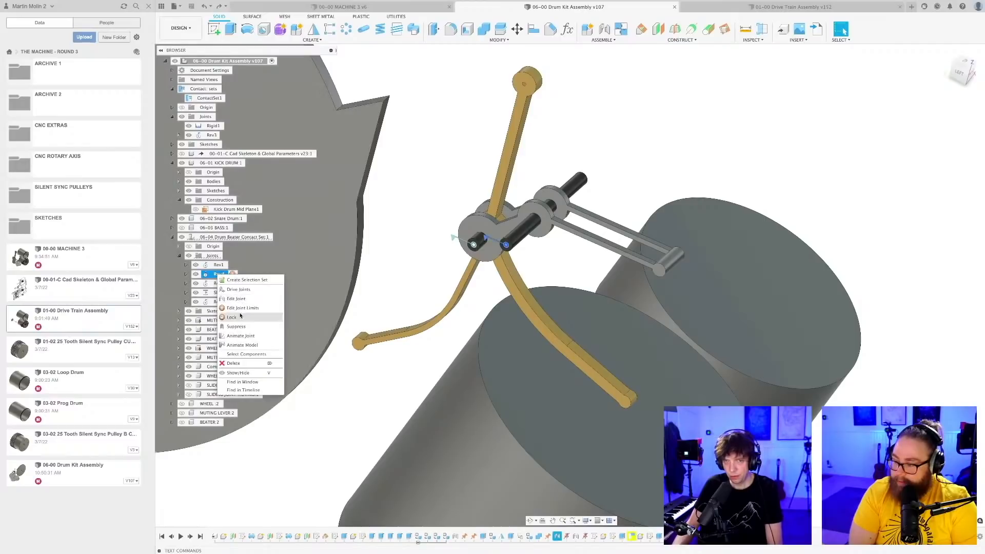
{"action": "left_click", "coordinate": [239, 363]}
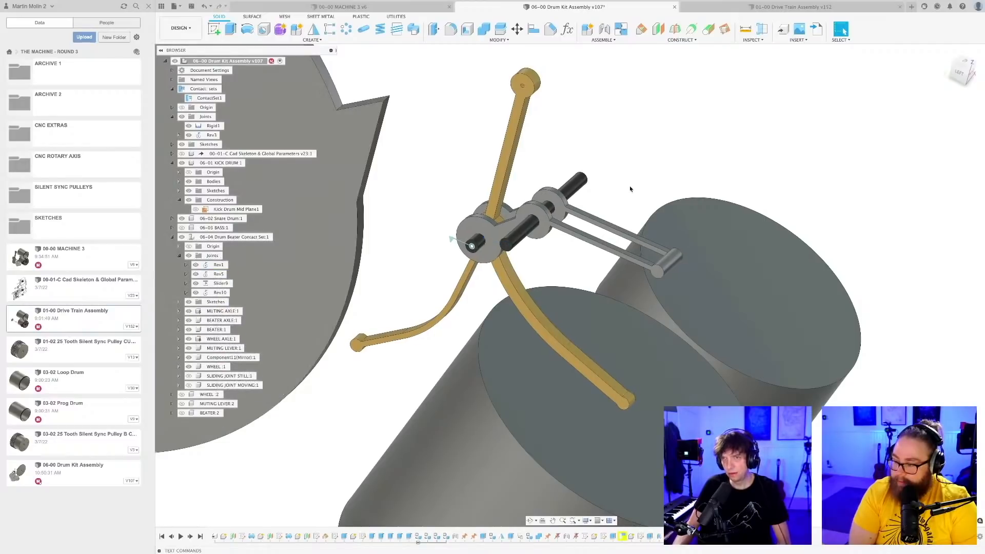
{"action": "left_click", "coordinate": [604, 29]}
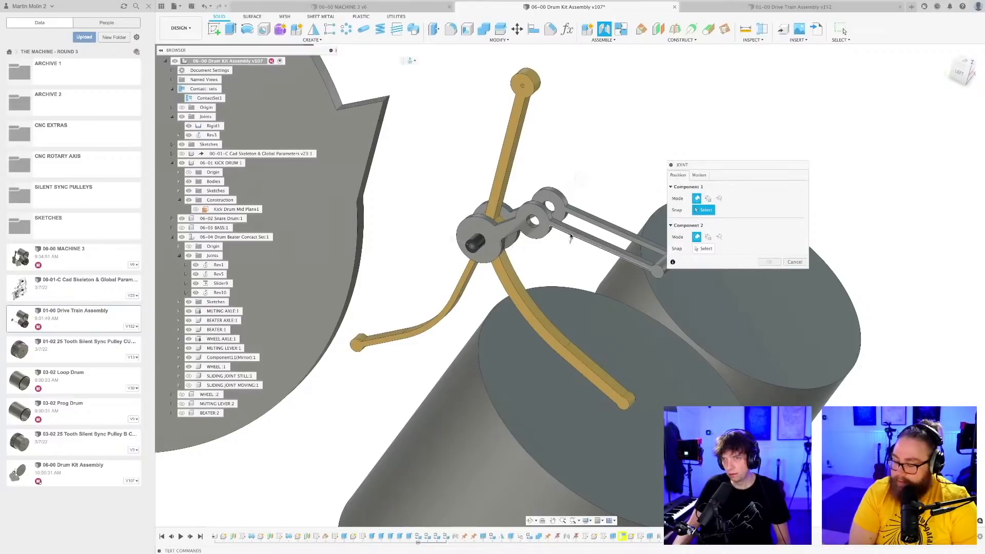
{"action": "scroll", "coordinate": [511, 263], "scroll_direction": "up", "scroll_amount": 3}
{"action": "left_click", "coordinate": [503, 250]}
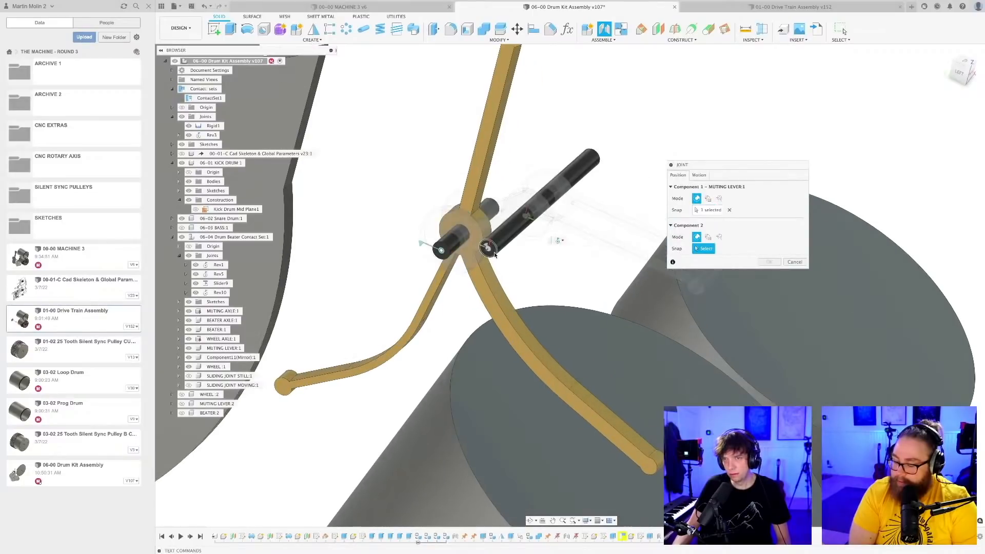
{"action": "left_click", "coordinate": [494, 253]}
- Offset the new joint about -75 mm in Z along the muting axle and create it
{"action": "middle_click_drag", "start_coordinate": [559, 225], "coordinate": [365, 256], "text": "shift"}
{"action": "scroll", "coordinate": [573, 207], "scroll_direction": "up", "scroll_amount": 3}
{"action": "left_click", "coordinate": [963, 69]}
{"action": "left_click_drag", "start_coordinate": [319, 251], "coordinate": [395, 254]}
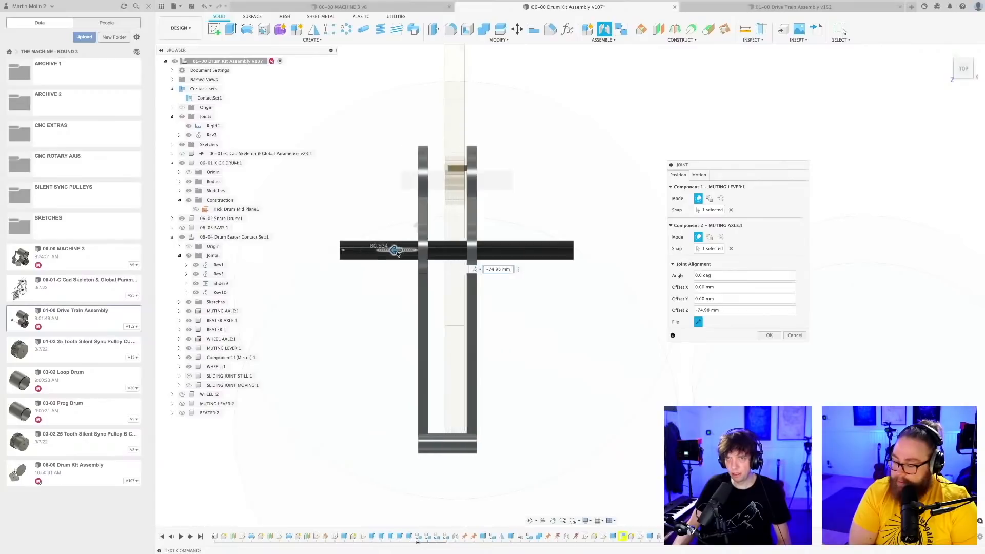
{"action": "key", "text": "Return"}
{"action": "scroll", "coordinate": [558, 298], "scroll_direction": "down", "scroll_amount": 3}
{"action": "middle_click_drag", "start_coordinate": [556, 285], "coordinate": [584, 272], "text": "shift"}
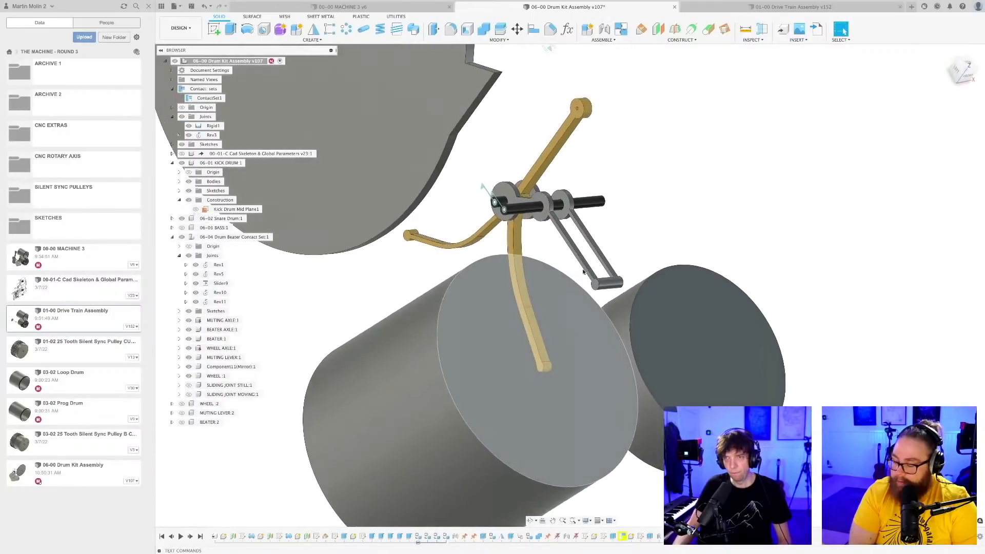
- Rename the new muting lever joint as "Muting ever to Pivot"
{"action": "scroll", "coordinate": [497, 201], "scroll_direction": "up", "scroll_amount": 2}
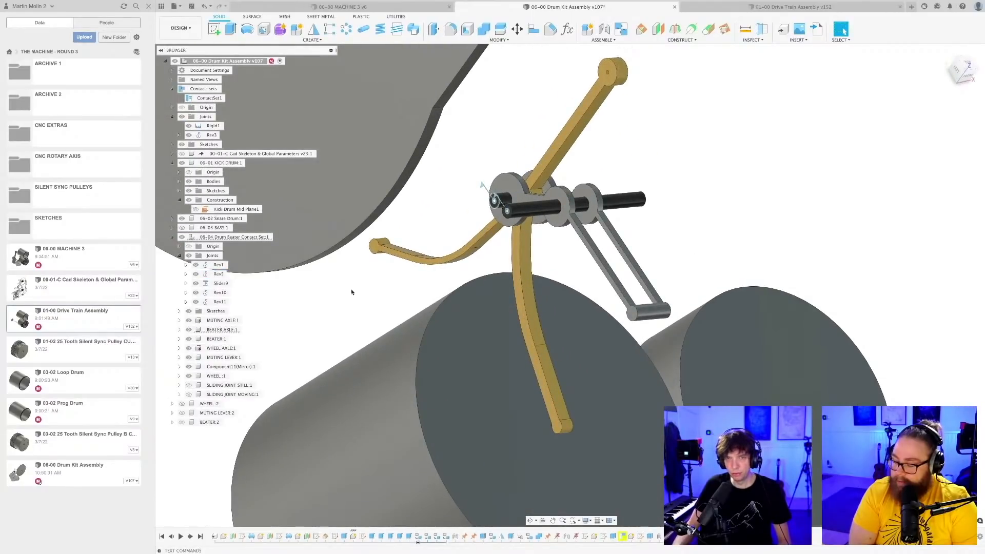
{"action": "scroll", "coordinate": [477, 266], "scroll_direction": "up", "scroll_amount": 1}
{"action": "scroll", "coordinate": [508, 186], "scroll_direction": "up", "scroll_amount": 2}
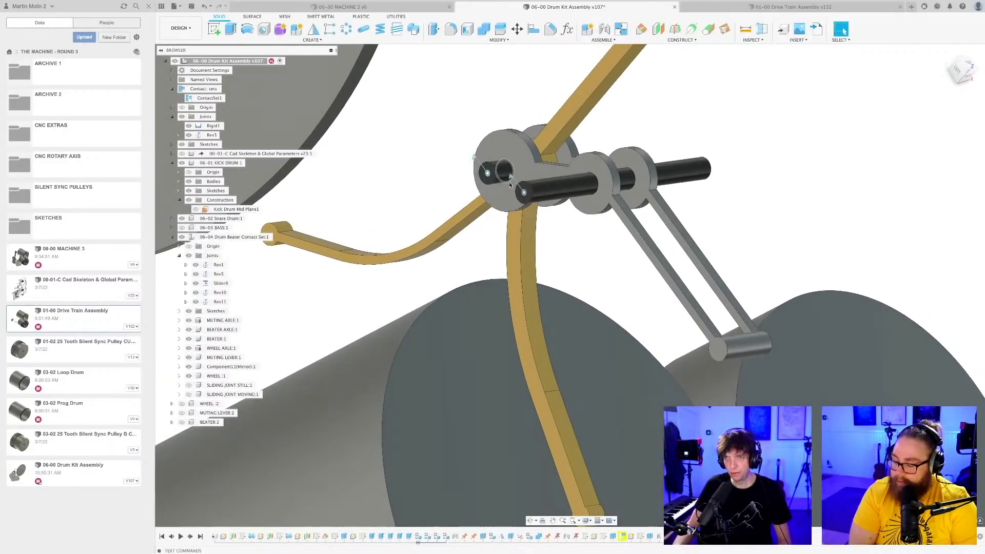
{"action": "left_click", "coordinate": [511, 178]}
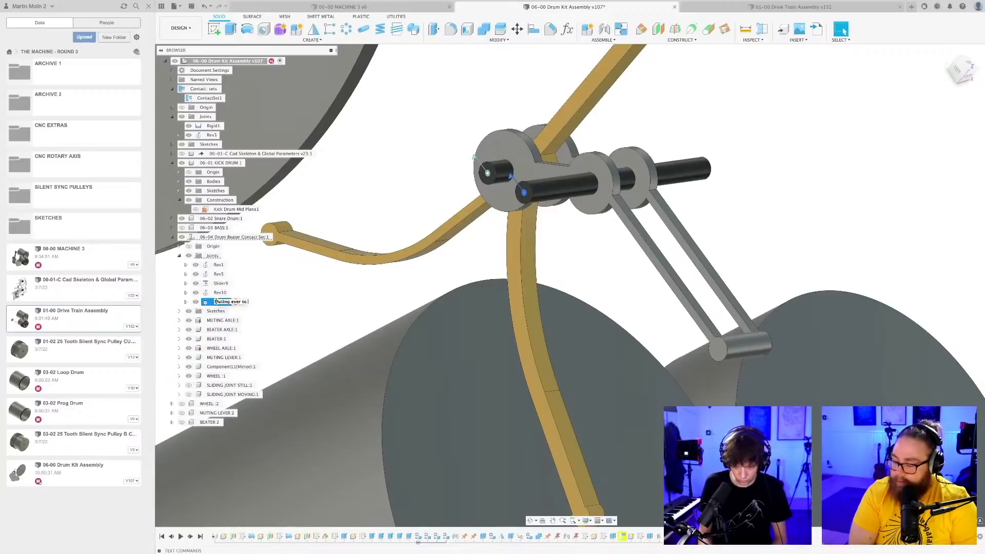
{"action": "type", "text": "ivot"}
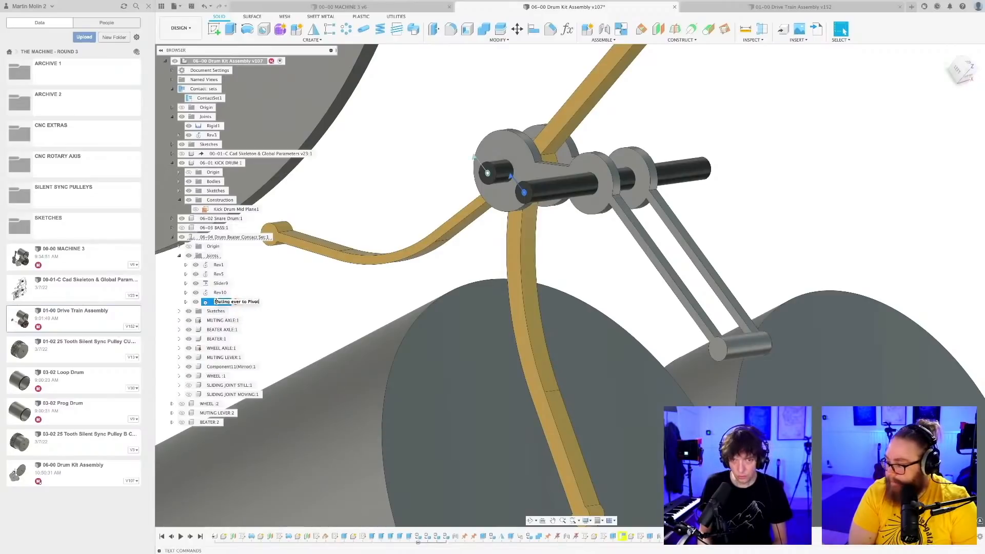
{"action": "key", "text": "Return"}
{"action": "left_click", "coordinate": [328, 306]}
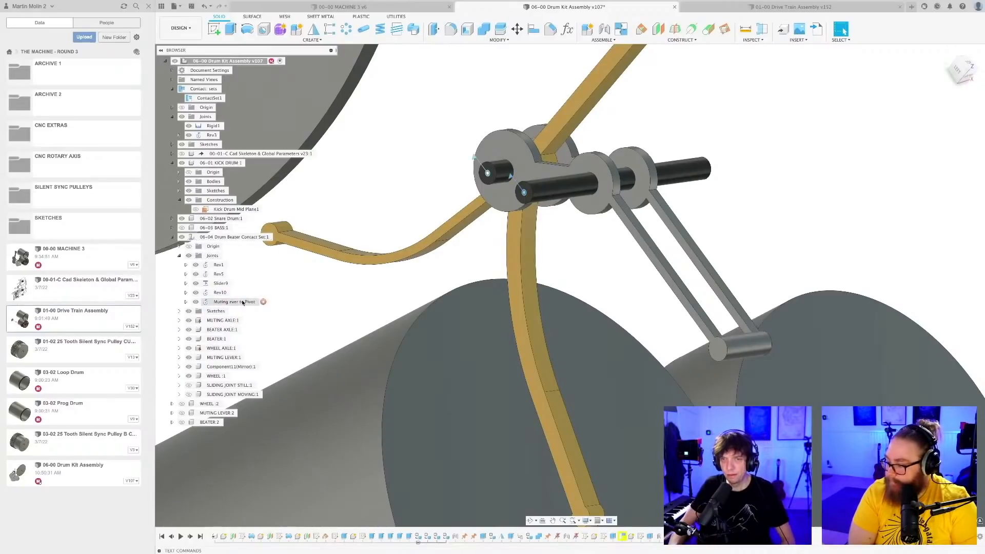
- Enable a rest position in the Muting ever to Pivot joint limits, preview 10 deg, and set it to 0 deg
{"action": "middle_click_drag", "start_coordinate": [298, 296], "coordinate": [325, 287], "text": "shift"}
{"action": "left_click", "coordinate": [232, 303]}
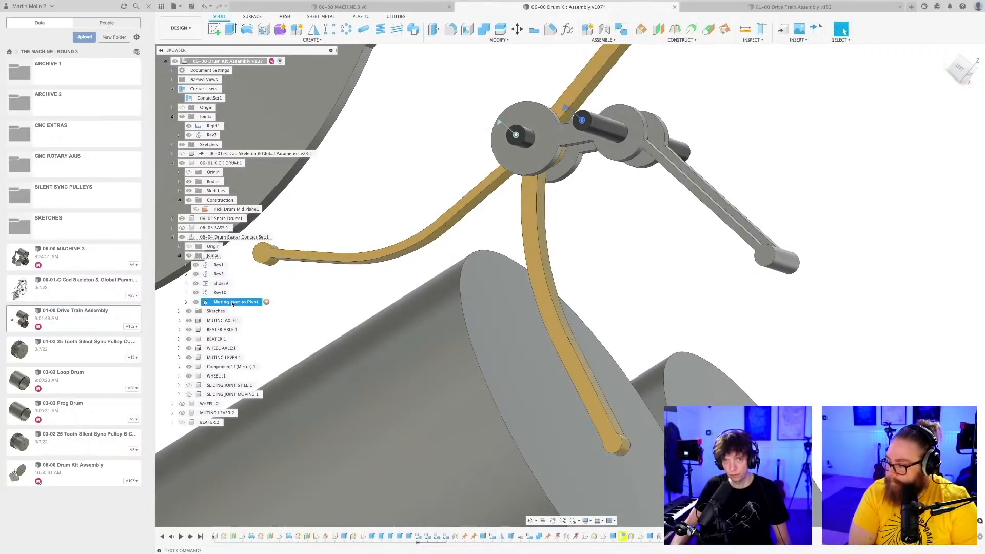
{"action": "left_click", "coordinate": [266, 303]}
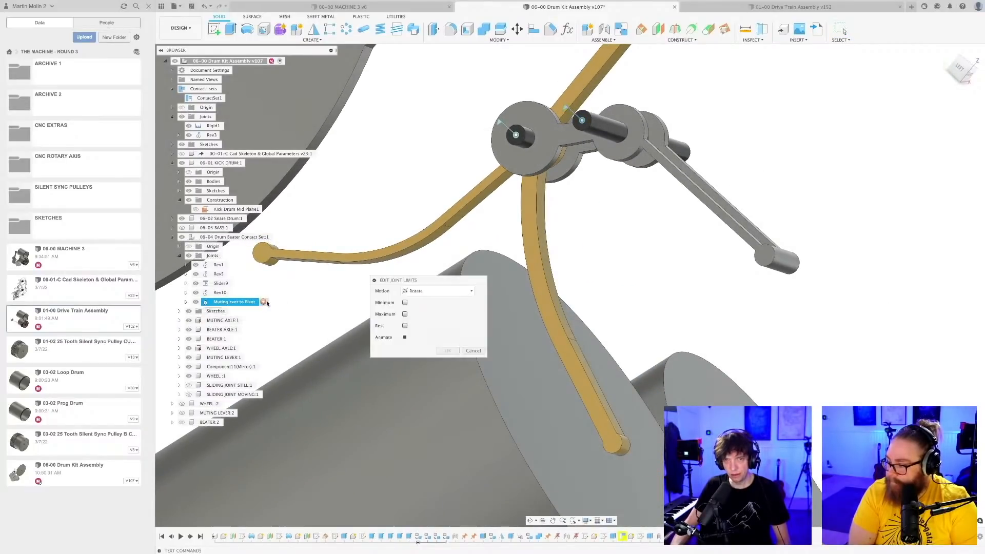
{"action": "left_click", "coordinate": [405, 326]}
{"action": "left_click", "coordinate": [429, 338]}
{"action": "type", "text": "10"}
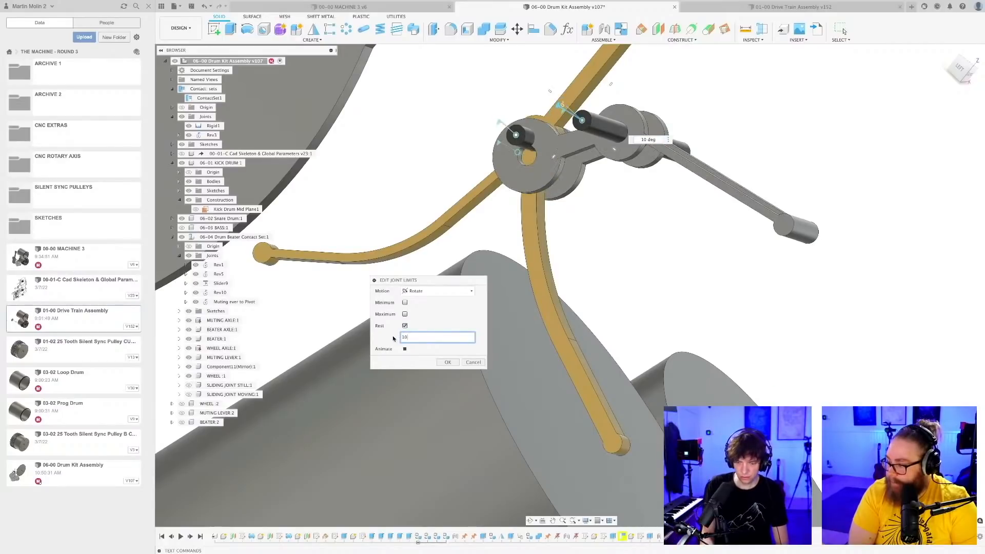
{"action": "type", "text": "0"}
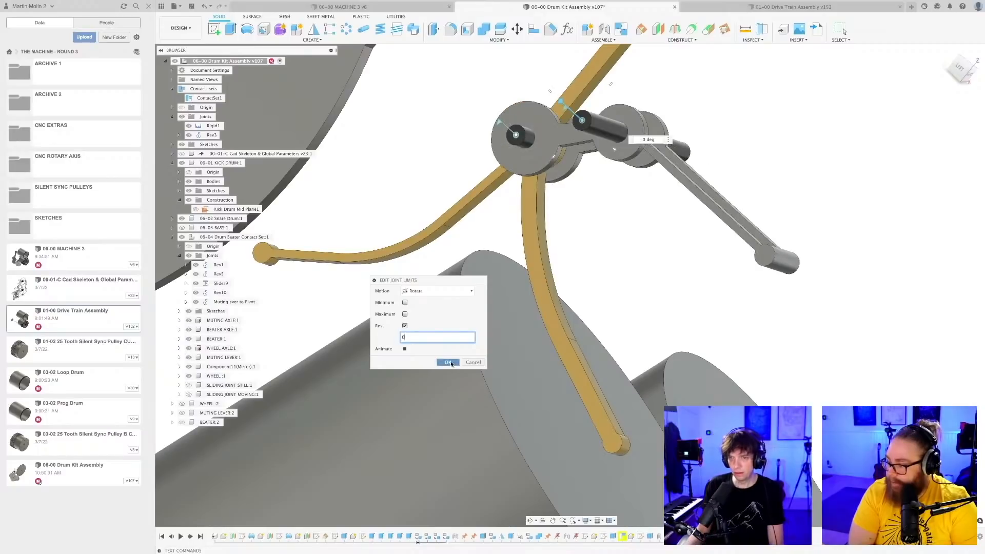
{"action": "left_click", "coordinate": [448, 362]}
- Swing the muting lever upward and examine the linkage between the muting axle and the beater wheel
{"action": "left_click_drag", "start_coordinate": [775, 259], "coordinate": [814, 208]}
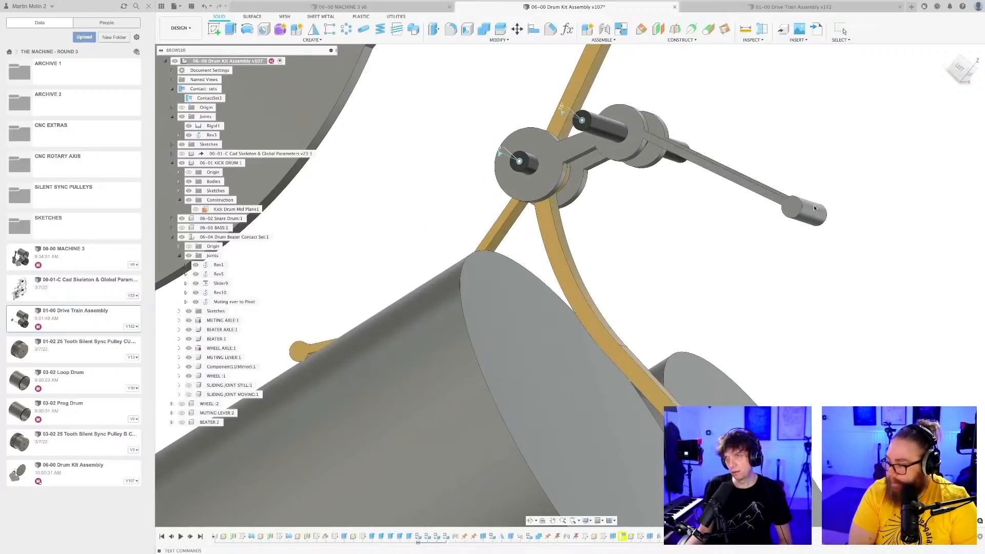
{"action": "middle_click_drag", "start_coordinate": [823, 160], "coordinate": [592, 254], "text": "shift"}
{"action": "scroll", "coordinate": [589, 257], "scroll_direction": "up", "scroll_amount": 3}
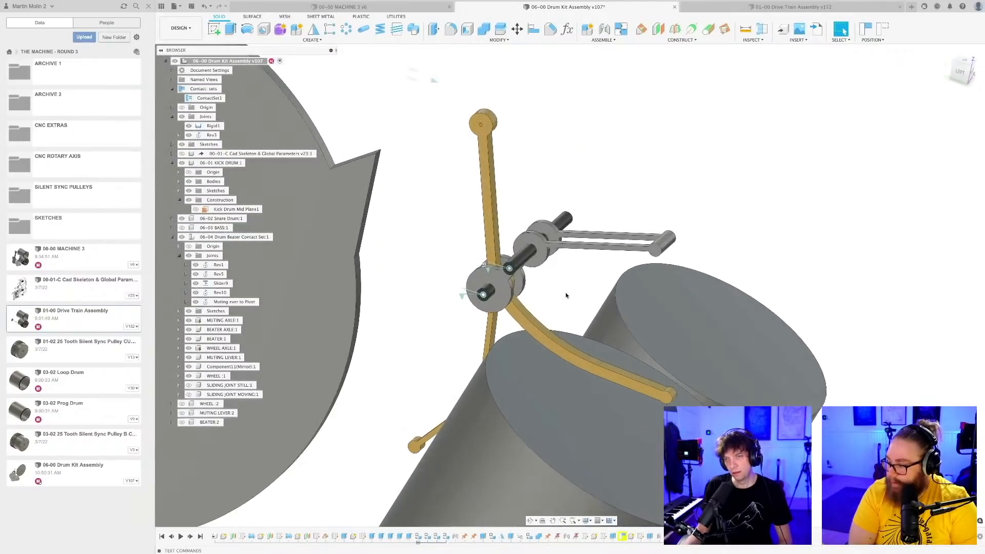
{"action": "middle_click_drag", "start_coordinate": [557, 298], "coordinate": [562, 300], "text": "shift"}
{"action": "scroll", "coordinate": [562, 300], "scroll_direction": "up", "scroll_amount": 3}
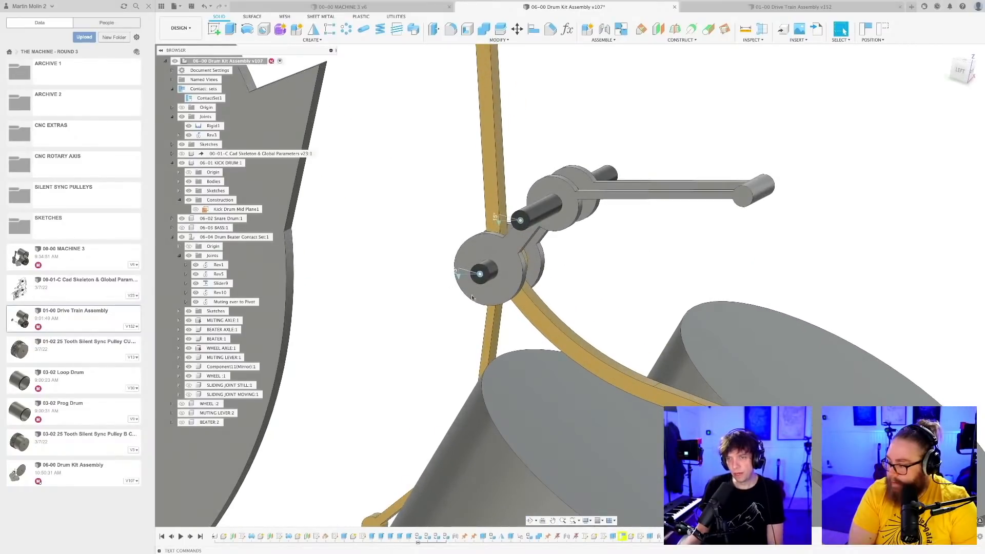
{"action": "scroll", "coordinate": [480, 266], "scroll_direction": "down", "scroll_amount": 3}
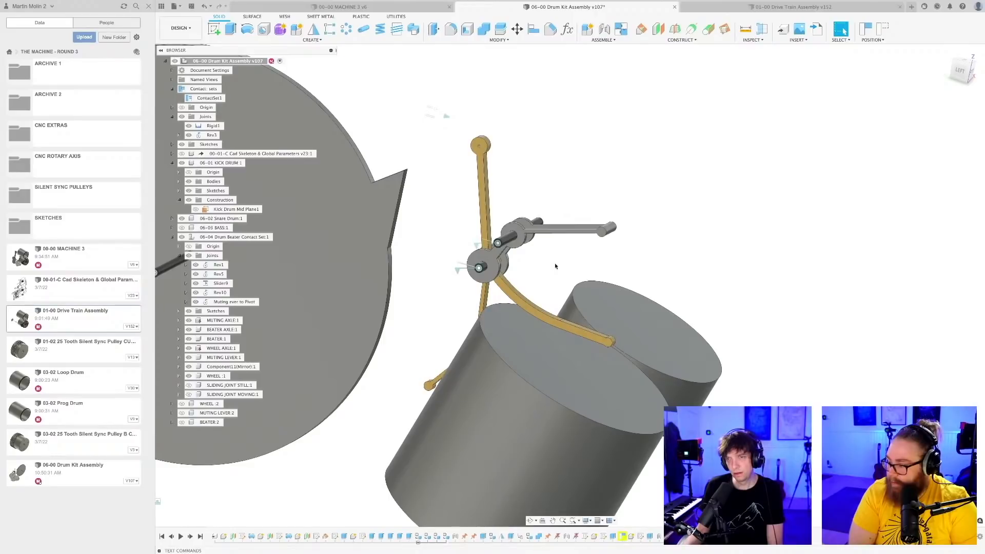
- Swing the muting lever repeatedly to check whether it returns to its rest position
{"action": "left_click_drag", "start_coordinate": [598, 226], "coordinate": [623, 236]}
{"action": "scroll", "coordinate": [589, 245], "scroll_direction": "down", "scroll_amount": 5}
{"action": "scroll", "coordinate": [586, 244], "scroll_direction": "up", "scroll_amount": 4}
{"action": "scroll", "coordinate": [621, 240], "scroll_direction": "down", "scroll_amount": 3}
{"action": "middle_click_drag", "start_coordinate": [627, 230], "coordinate": [598, 248], "text": "shift"}
{"action": "scroll", "coordinate": [598, 248], "scroll_direction": "up", "scroll_amount": 3}
{"action": "left_click_drag", "start_coordinate": [617, 237], "coordinate": [614, 198]}
- Undo the muting lever's test moves and try moving the lever again
{"action": "key", "text": "super+z"}
{"action": "key", "text": "super+z"}
{"action": "key", "text": "super+z"}
{"action": "key", "text": "super+z"}
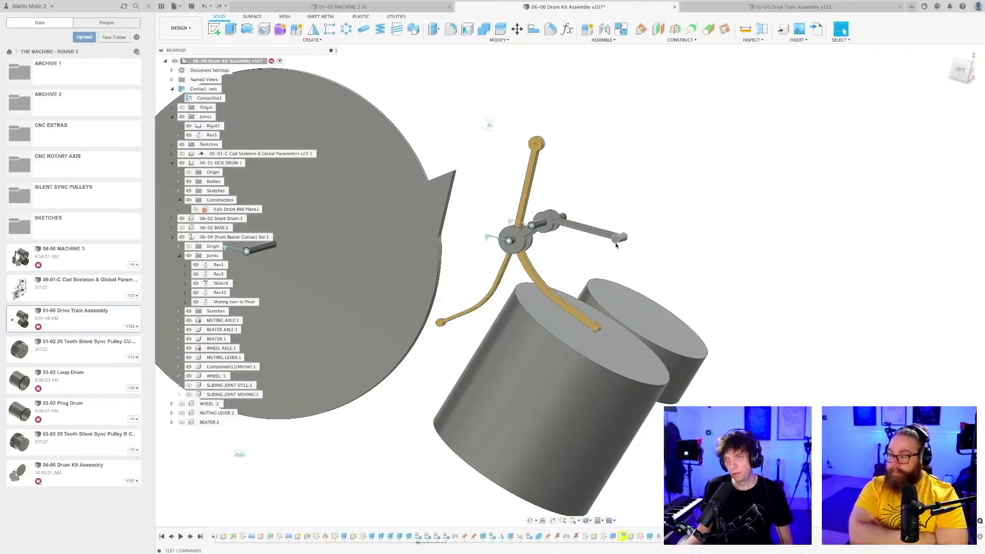
{"action": "key", "text": "super+z"}
{"action": "key", "text": "super+shift+z"}
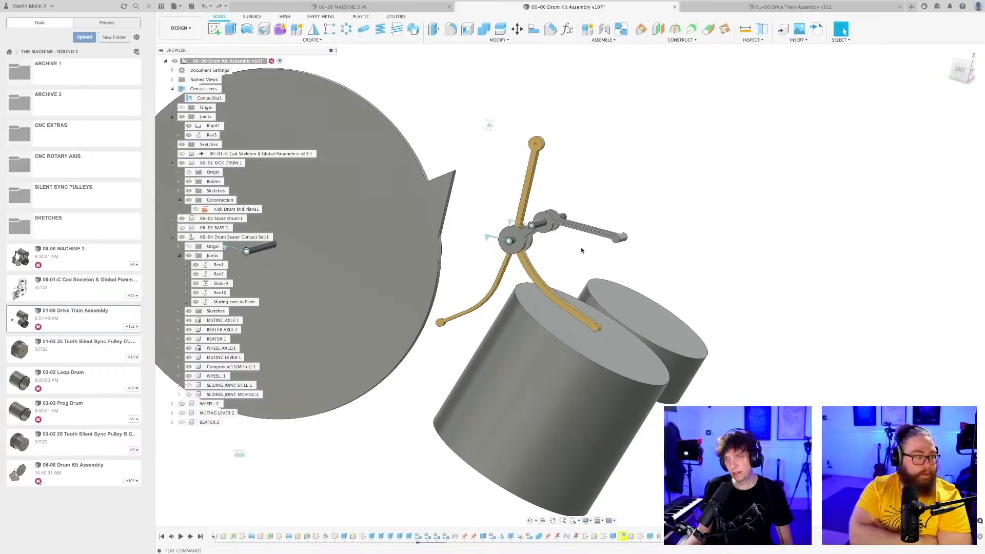
{"action": "mouse_move", "coordinate": [616, 241]}
{"action": "left_mouse_down"}
{"action": "mouse_move", "coordinate": [618, 229]}
{"action": "mouse_move", "coordinate": [620, 236]}
{"action": "left_mouse_up"}
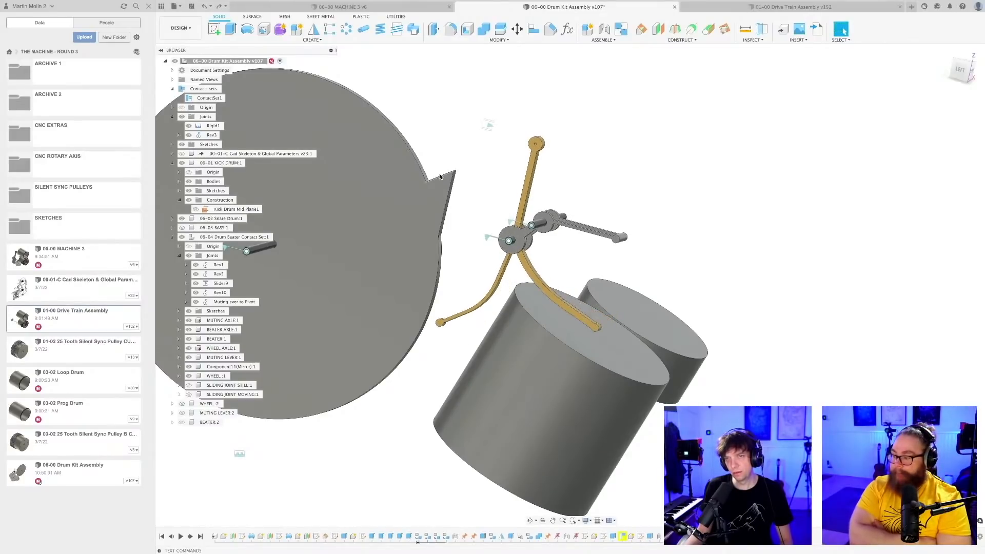
- Rotate the toothed wheel and swing the muting lever to check how the beater linkage moves
{"action": "left_click_drag", "start_coordinate": [439, 276], "coordinate": [425, 360]}
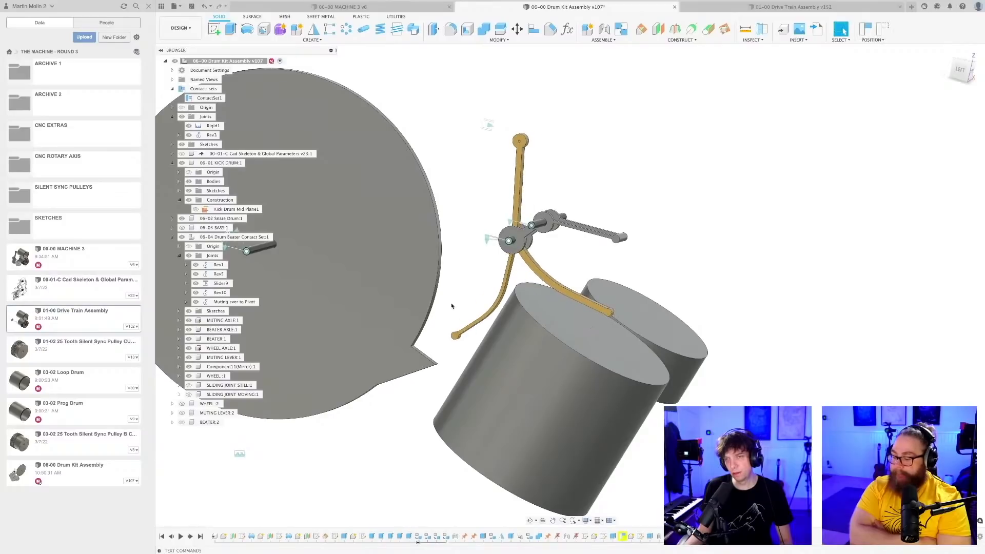
{"action": "middle_click_drag", "start_coordinate": [452, 306], "coordinate": [463, 288], "text": "shift"}
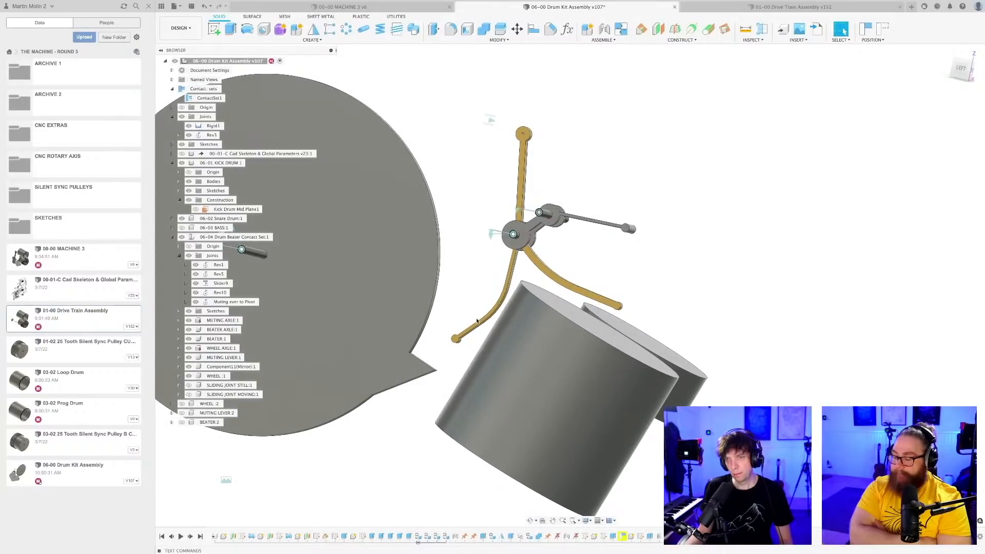
{"action": "scroll", "coordinate": [477, 320], "scroll_direction": "up", "scroll_amount": 3}
{"action": "scroll", "coordinate": [474, 297], "scroll_direction": "down", "scroll_amount": 3}
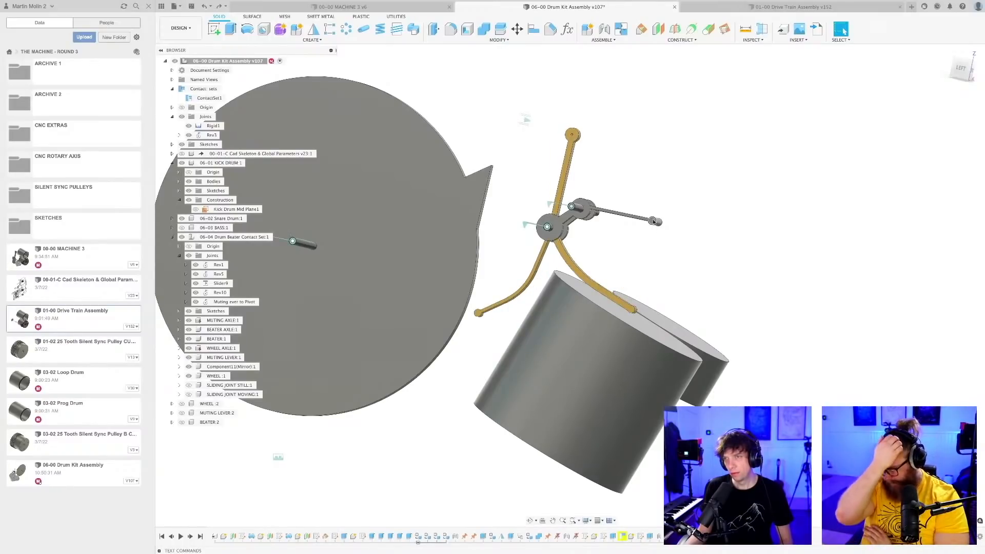
{"action": "left_click_drag", "start_coordinate": [655, 219], "coordinate": [653, 175]}
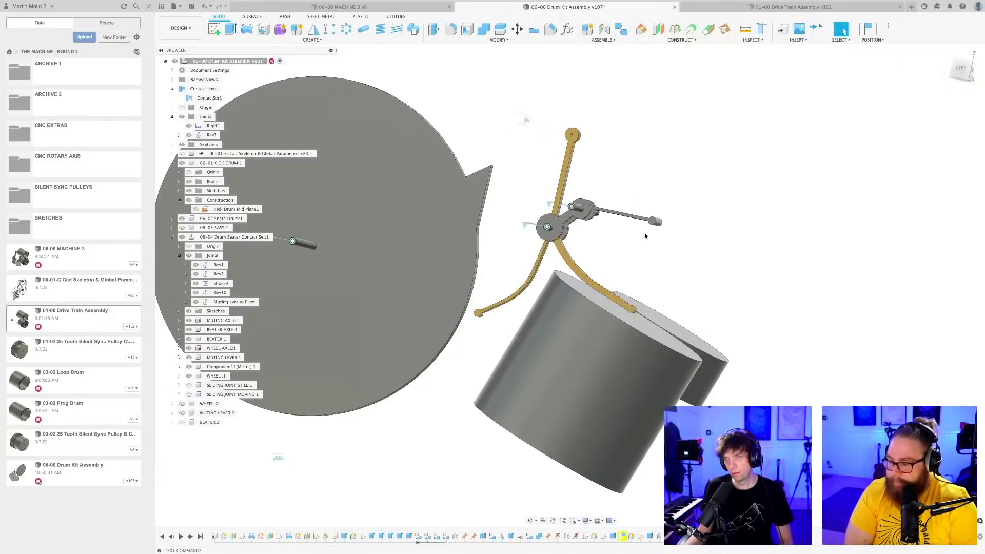
{"action": "left_click_drag", "start_coordinate": [650, 230], "coordinate": [649, 182]}
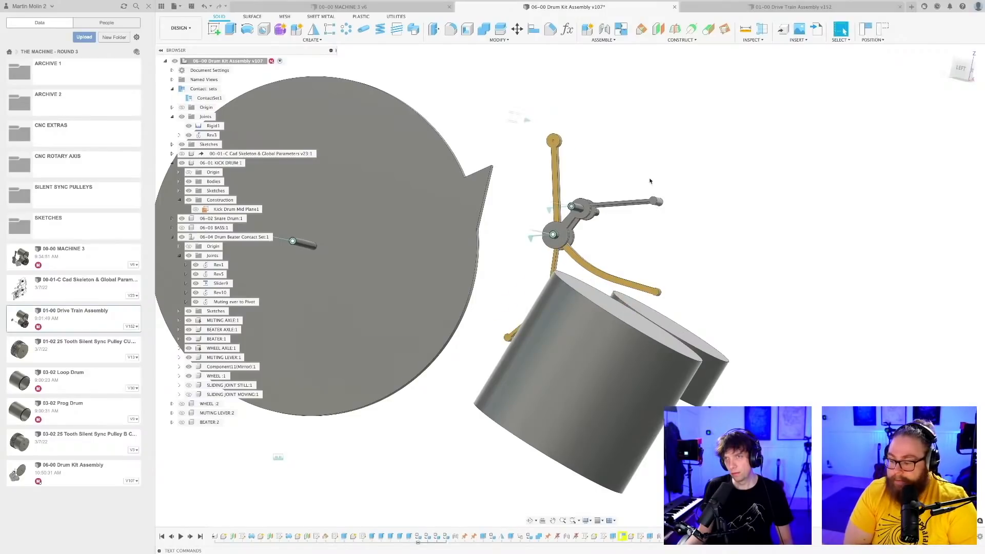
- Try deleting the Slider9 joint and the two SLIDING JOINT components one after another, and undo the deletions
{"action": "scroll", "coordinate": [510, 133], "scroll_direction": "up", "scroll_amount": 5}
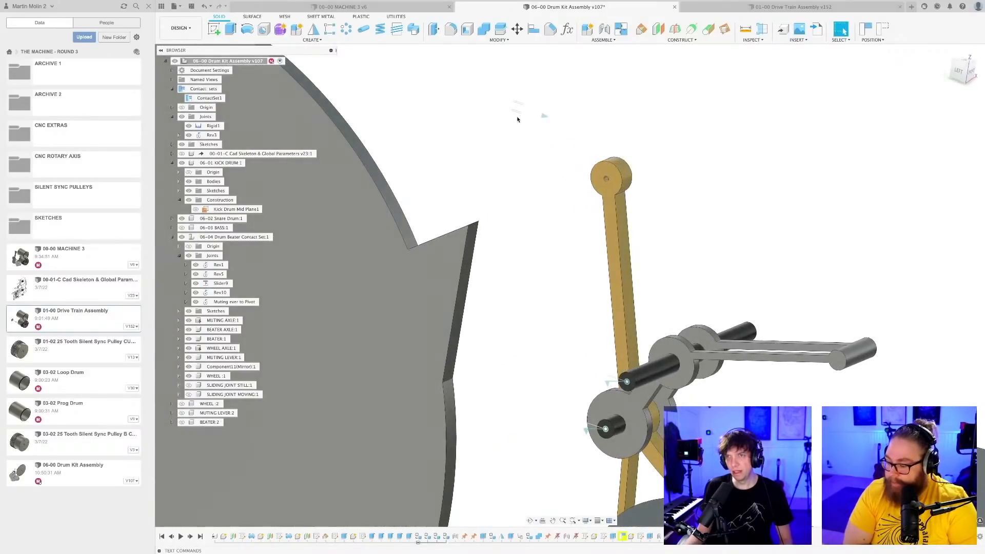
{"action": "scroll", "coordinate": [518, 306], "scroll_direction": "down", "scroll_amount": 3}
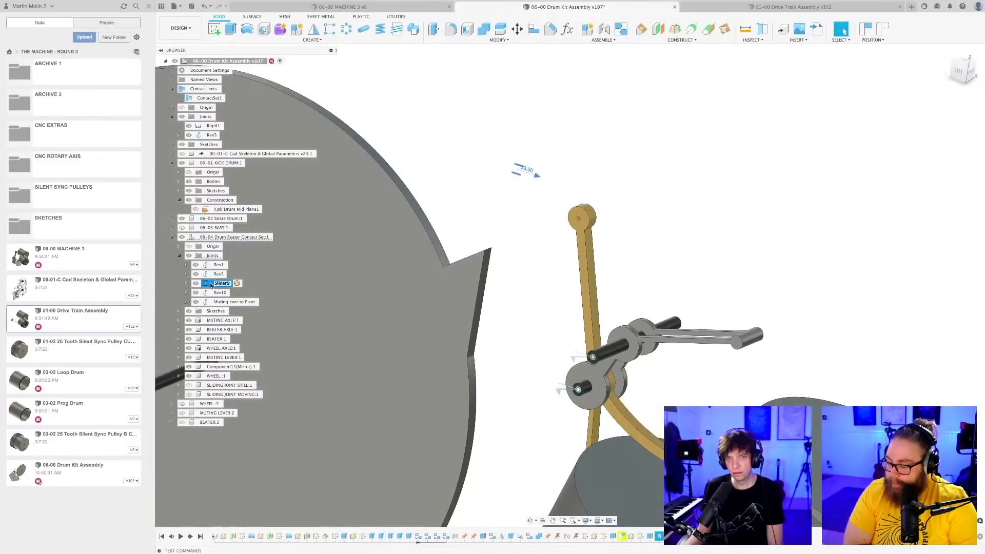
{"action": "right_click", "coordinate": [211, 285]}
{"action": "left_click", "coordinate": [246, 382]}
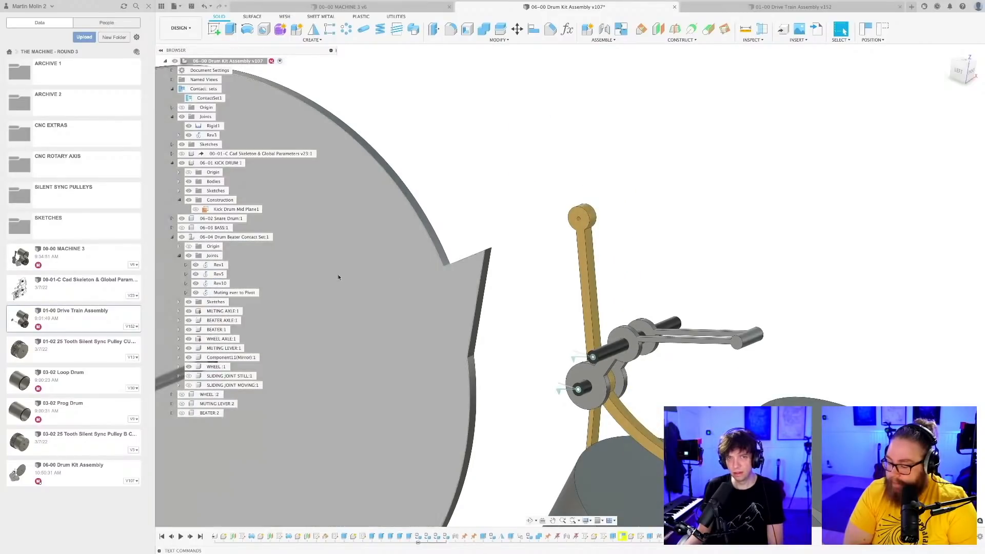
{"action": "left_click", "coordinate": [212, 376]}
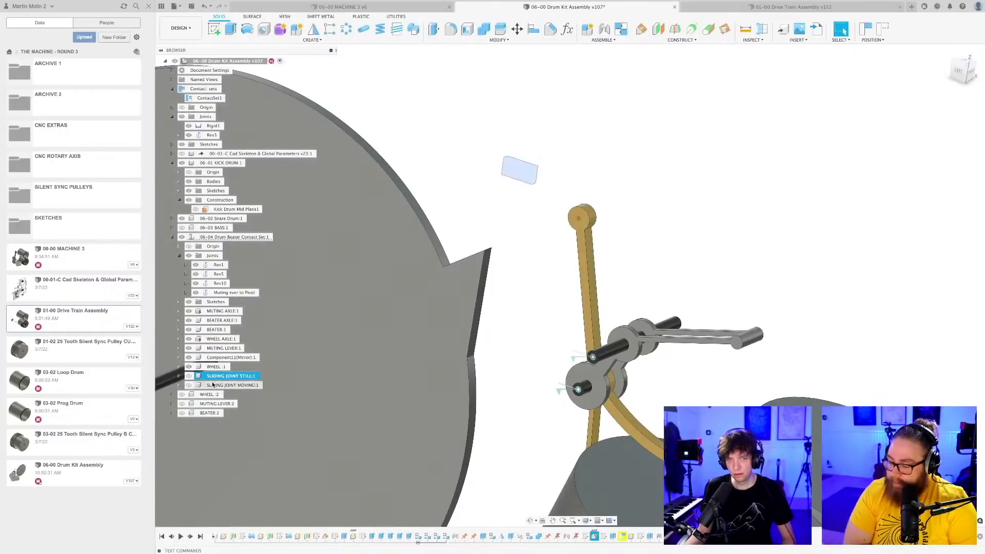
{"action": "right_click", "coordinate": [212, 384]}
{"action": "left_click", "coordinate": [234, 314]}
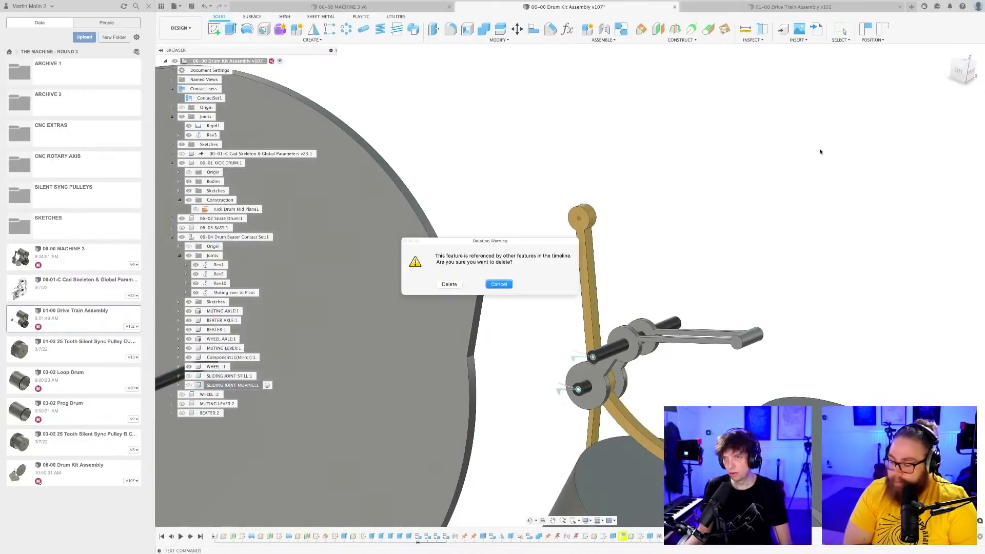
{"action": "left_click", "coordinate": [449, 285]}
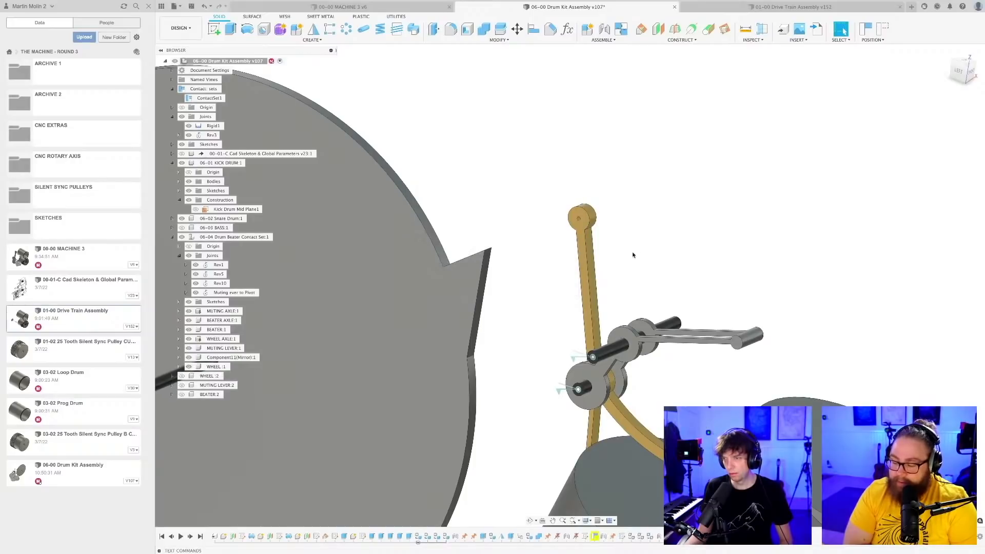
{"action": "key", "text": "ctrl+z"}
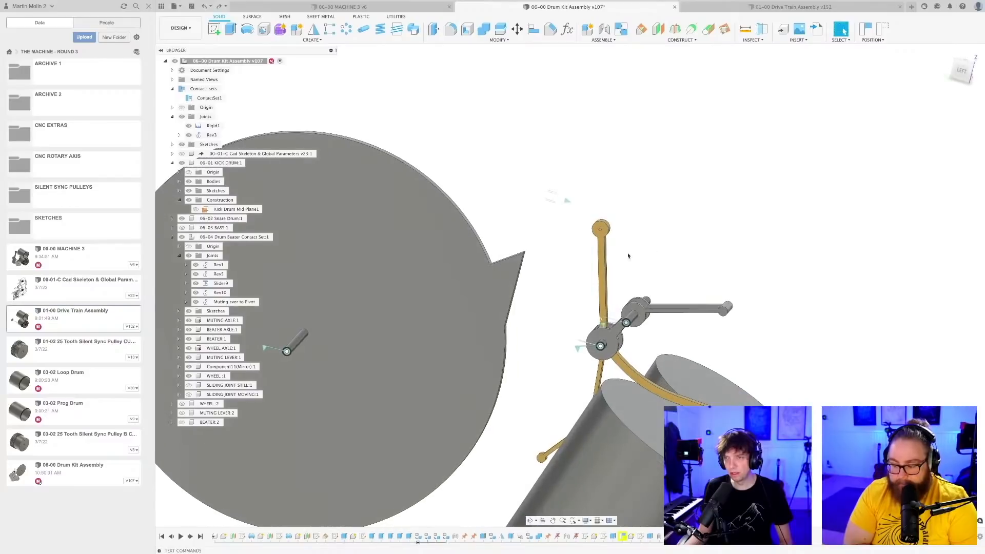
- Try deleting the SLIDING JOINT STILL and SLIDING JOINT MOVING components together, examine the linkage, and undo the deletion
{"action": "left_click", "coordinate": [229, 385]}
{"action": "left_click", "coordinate": [212, 394], "text": "shift"}
{"action": "right_click", "coordinate": [213, 393]}
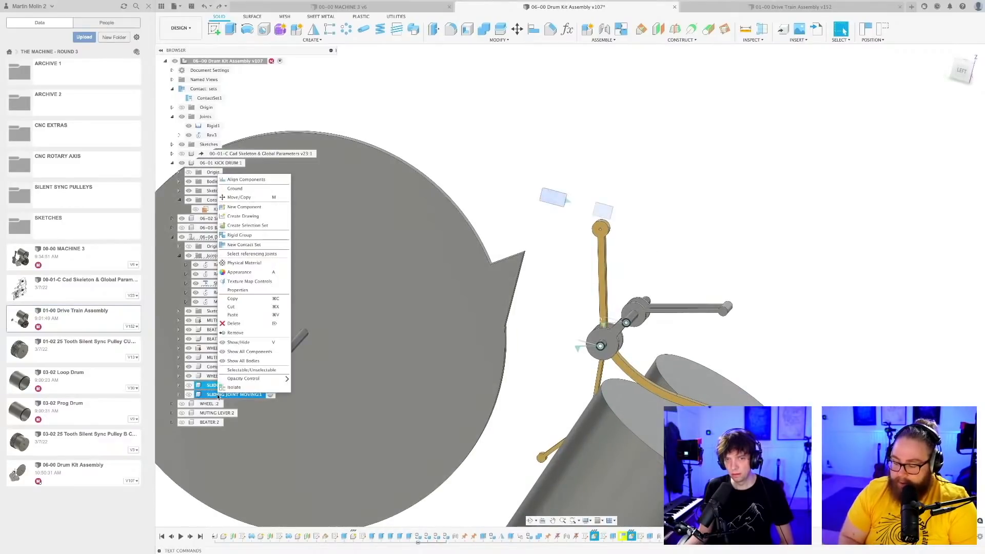
{"action": "left_click", "coordinate": [234, 323]}
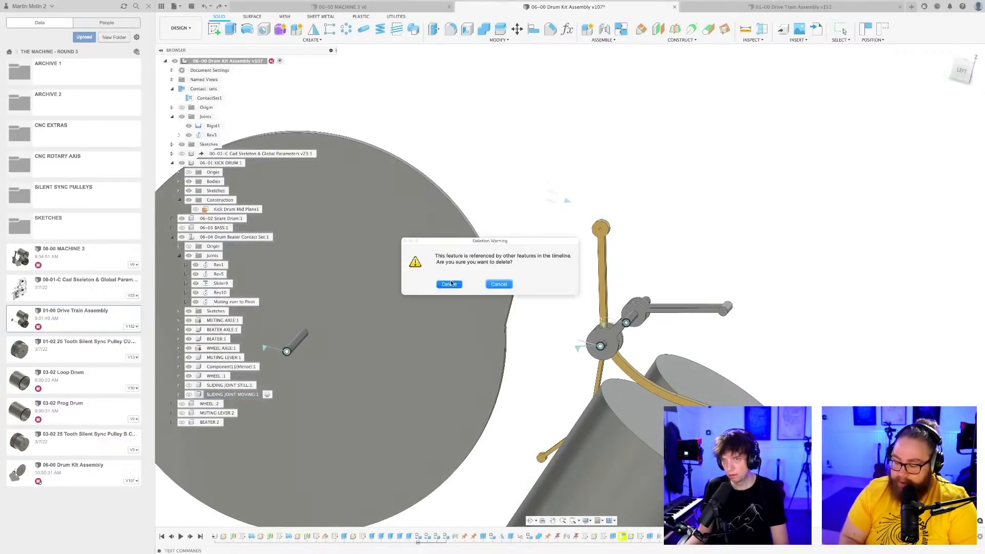
{"action": "left_click", "coordinate": [450, 284]}
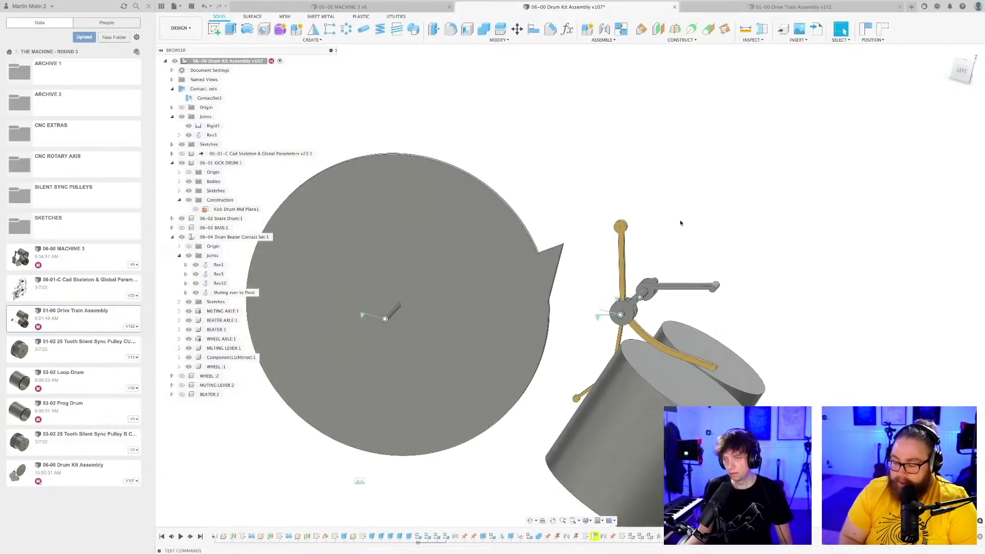
{"action": "middle_click_drag", "start_coordinate": [670, 241], "coordinate": [666, 221]}
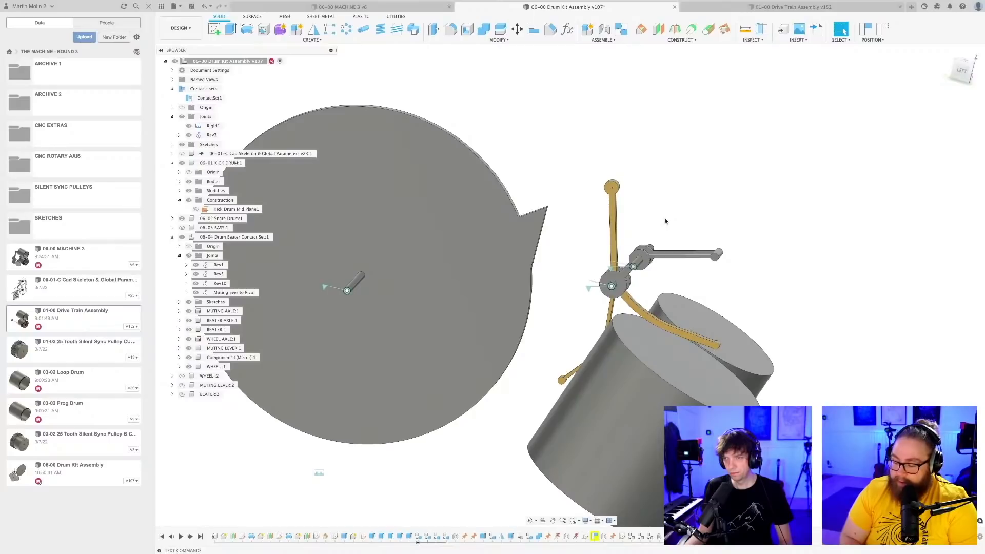
{"action": "scroll", "coordinate": [666, 220], "scroll_direction": "down", "scroll_amount": 1}
{"action": "middle_click_drag", "start_coordinate": [667, 222], "coordinate": [648, 198]}
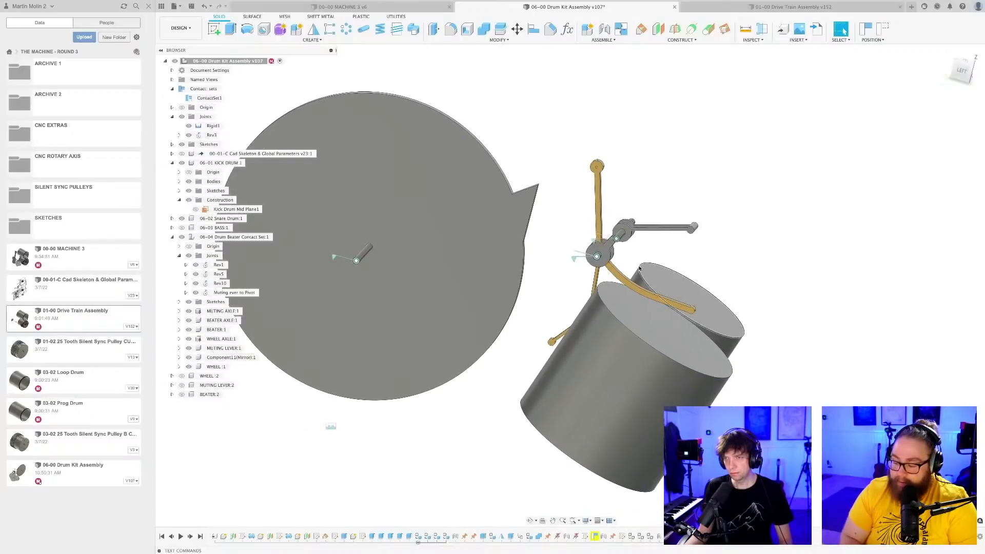
{"action": "scroll", "coordinate": [630, 262], "scroll_direction": "up", "scroll_amount": 1}
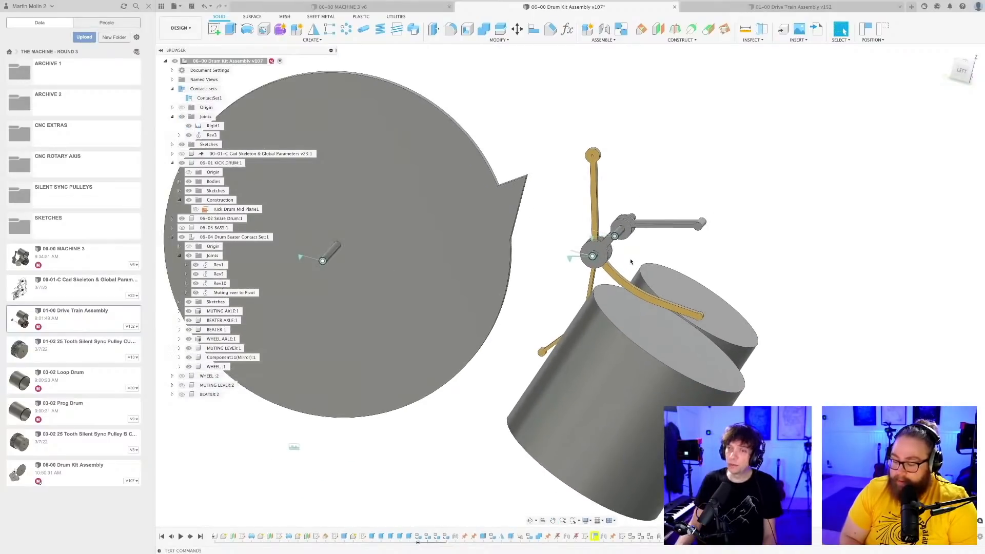
{"action": "middle_click_drag", "start_coordinate": [631, 253], "coordinate": [623, 267], "text": "shift"}
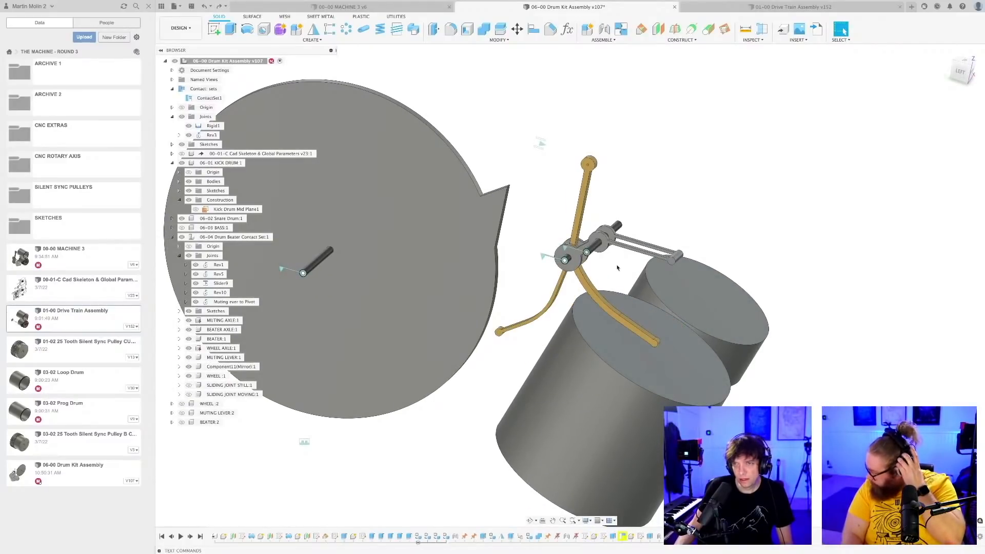
- Delete the Rev5 and Rev1 joints from the drum beater contact set
{"action": "scroll", "coordinate": [558, 250], "scroll_direction": "up", "scroll_amount": 2}
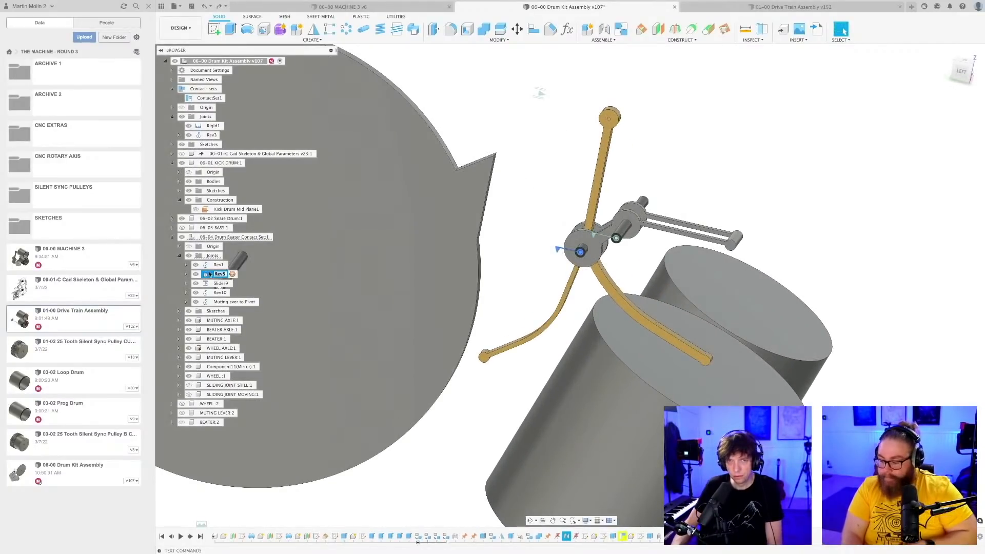
{"action": "right_click", "coordinate": [210, 274]}
{"action": "left_click", "coordinate": [235, 360]}
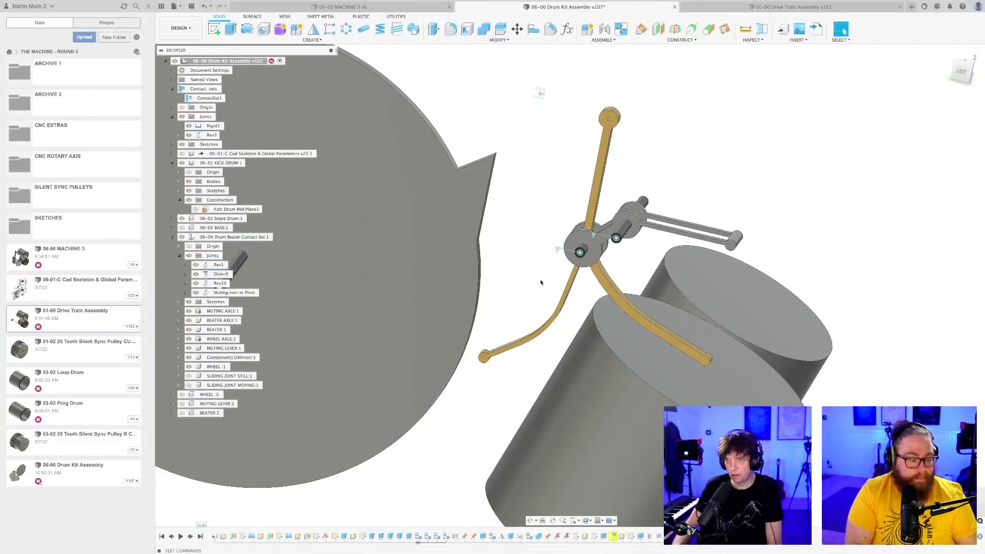
{"action": "right_click", "coordinate": [217, 265]}
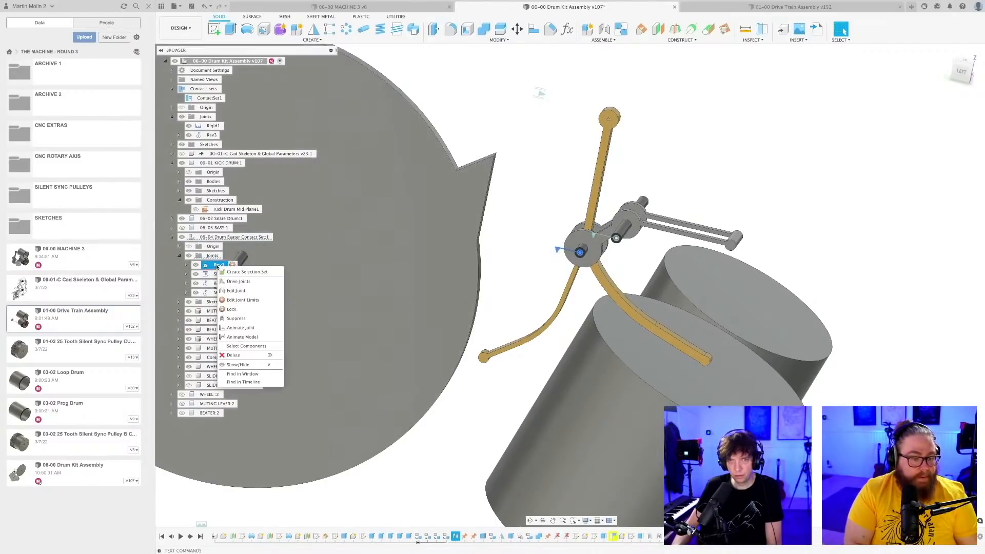
{"action": "left_click", "coordinate": [231, 355]}
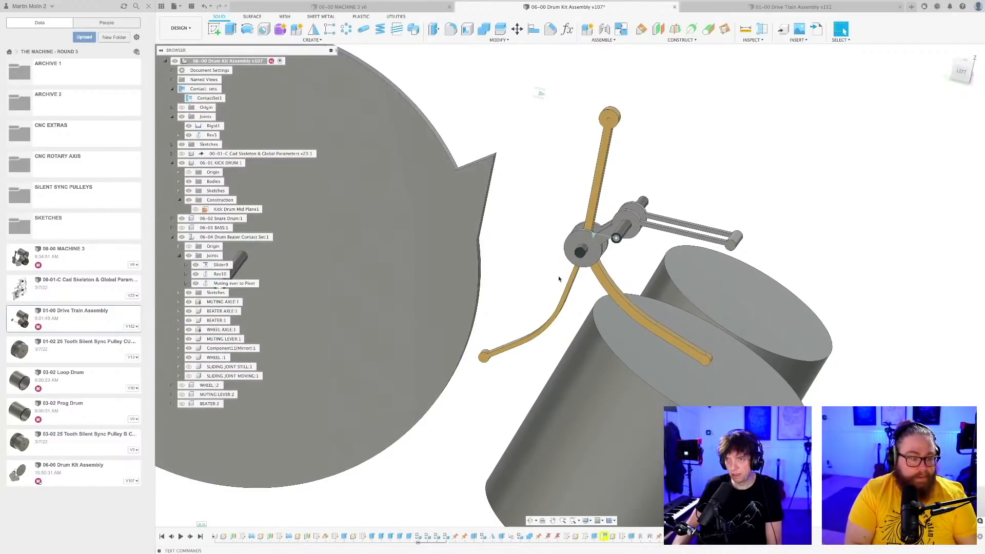
- Delete the Muting ever to Pivot joint from the drum beater contact set
{"action": "scroll", "coordinate": [599, 238], "scroll_direction": "up", "scroll_amount": 3}
{"action": "left_click", "coordinate": [600, 235]}
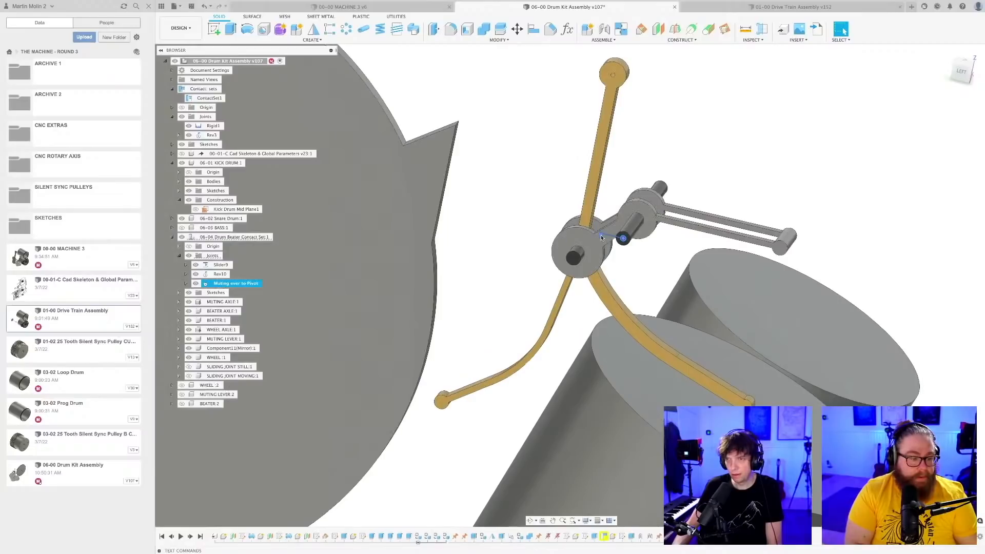
{"action": "right_click", "coordinate": [219, 285]}
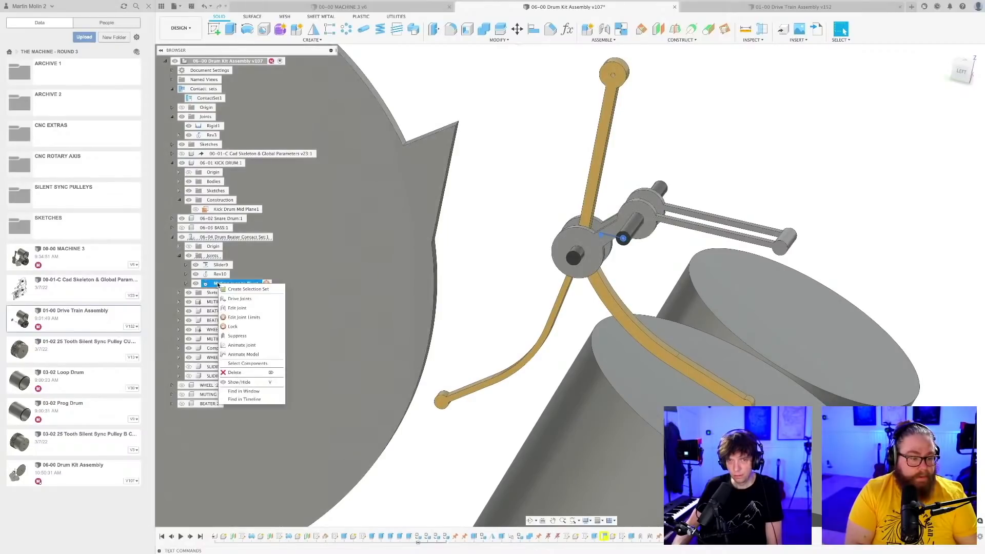
{"action": "left_click", "coordinate": [246, 372]}
- Try moving the muting axle to test whether it is free, and undo the move
{"action": "middle_click_drag", "start_coordinate": [641, 242], "coordinate": [632, 278], "text": "shift"}
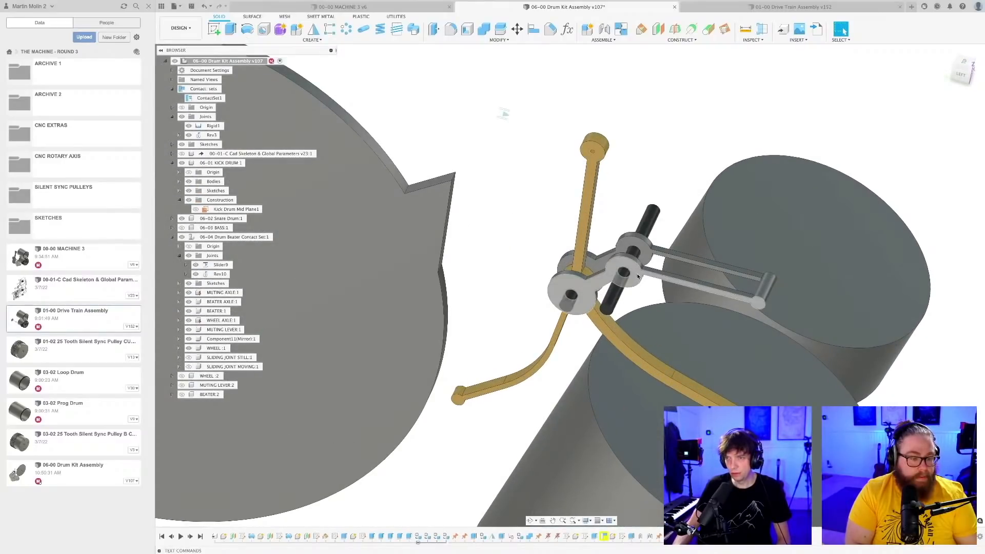
{"action": "left_click_drag", "start_coordinate": [650, 216], "coordinate": [658, 218]}
{"action": "middle_click_drag", "start_coordinate": [608, 263], "coordinate": [532, 281], "text": "shift"}
{"action": "key", "text": "super+z"}
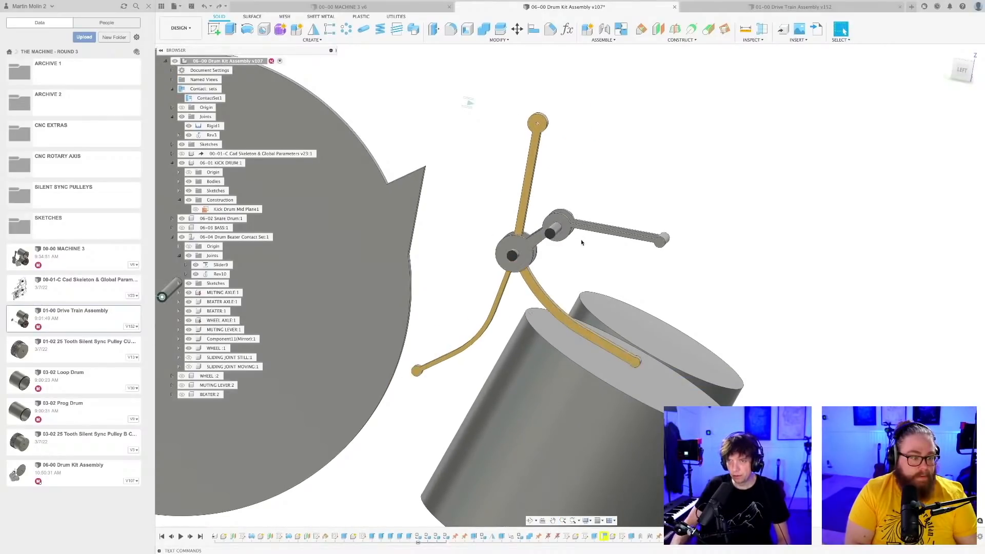
- Hide the BEATER AXLE component and examine the exposed pivot holes of the muting lever and beater
{"action": "scroll", "coordinate": [513, 261], "scroll_direction": "up", "scroll_amount": 1}
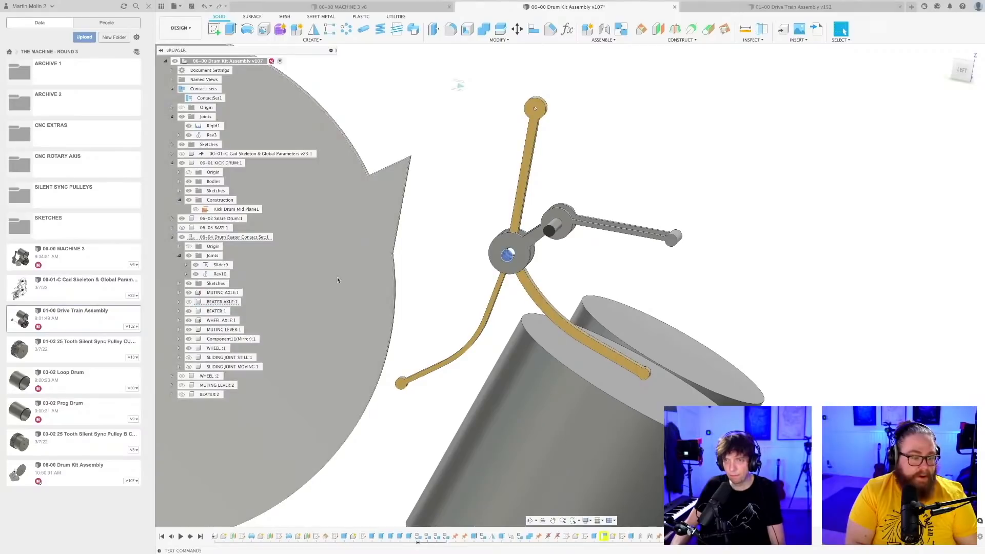
{"action": "middle_click_drag", "start_coordinate": [577, 260], "coordinate": [555, 283], "text": "shift"}
{"action": "scroll", "coordinate": [551, 236], "scroll_direction": "up", "scroll_amount": 3}
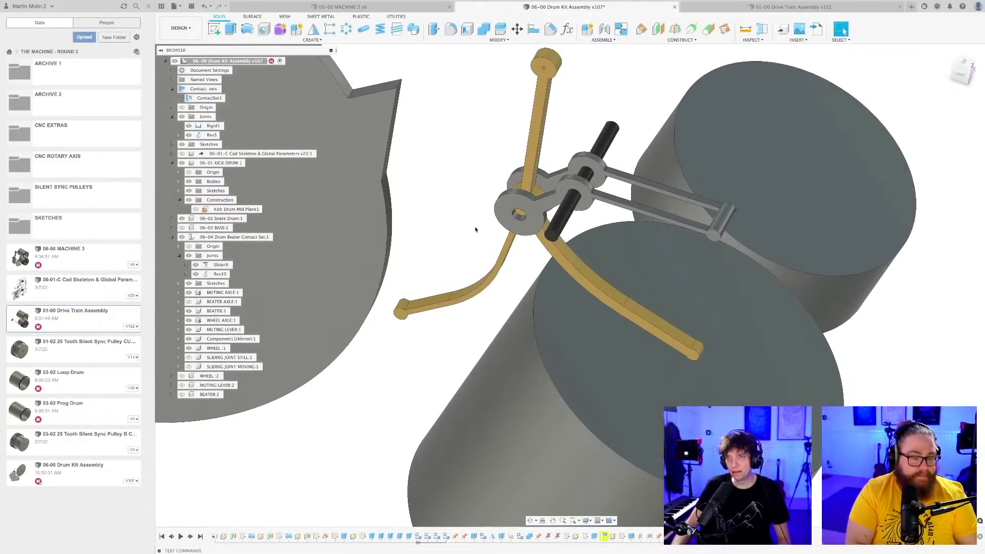
{"action": "scroll", "coordinate": [476, 220], "scroll_direction": "down", "scroll_amount": 2}
{"action": "mouse_move", "coordinate": [477, 211]}
{"action": "middle_mouse_down", "text": "shift"}
{"action": "mouse_move", "coordinate": [466, 222]}
{"action": "mouse_move", "coordinate": [472, 231]}
{"action": "mouse_move", "coordinate": [516, 179]}
{"action": "middle_mouse_up", "text": "shift"}
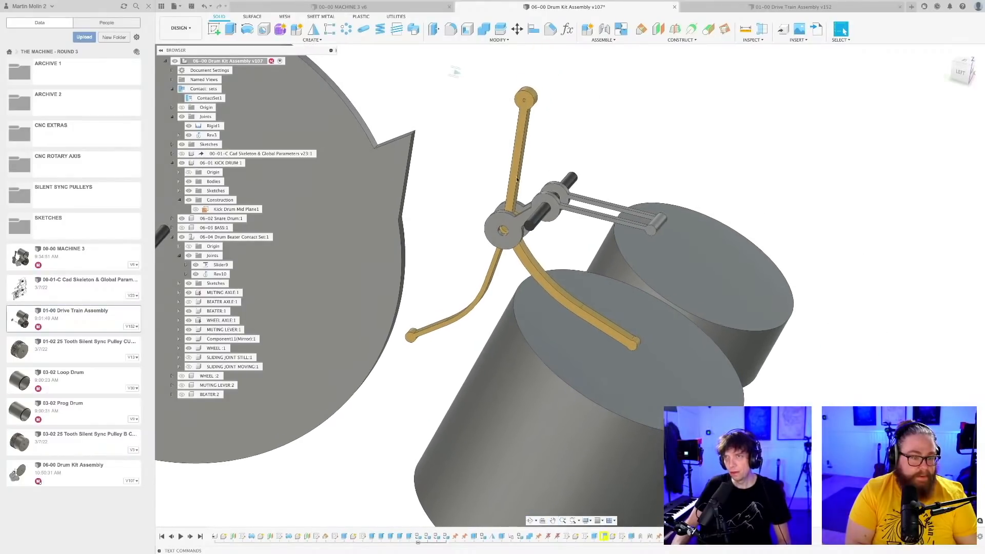
- Create a revolute joint from the muting lever's hole to the muting axle's end with a Z offset of -87.637 mm
{"action": "left_click", "coordinate": [603, 31]}
{"action": "scroll", "coordinate": [564, 197], "scroll_direction": "up", "scroll_amount": 4}
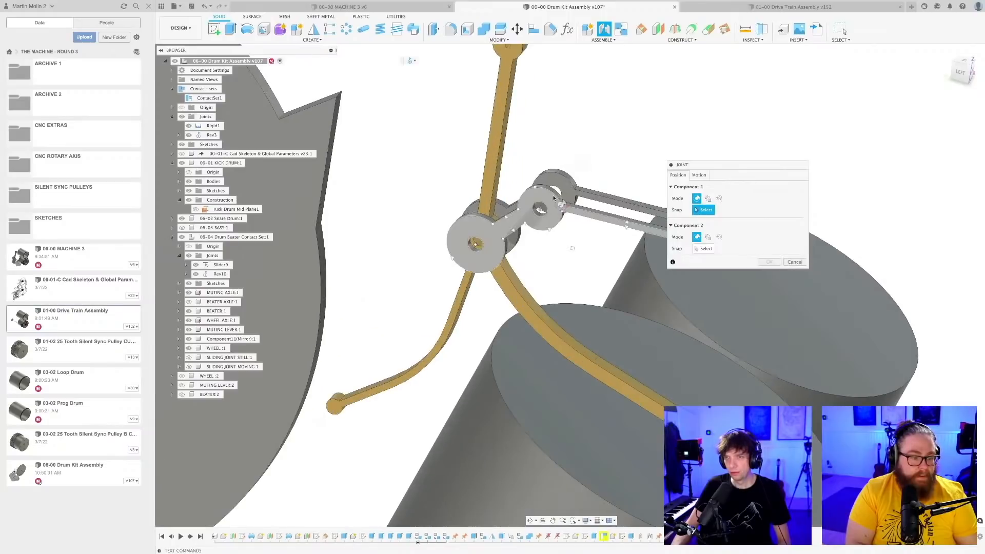
{"action": "left_click", "coordinate": [544, 200]}
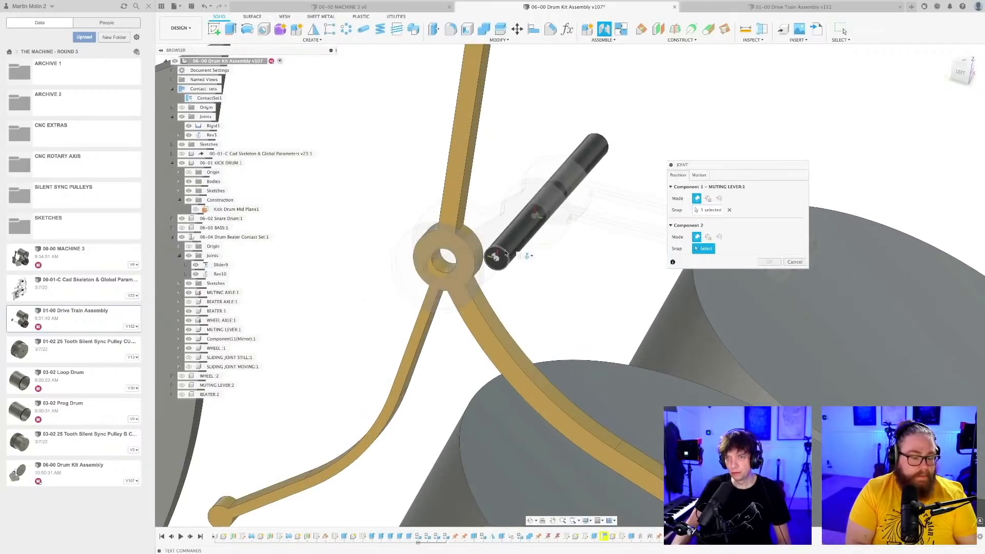
{"action": "left_click", "coordinate": [497, 258]}
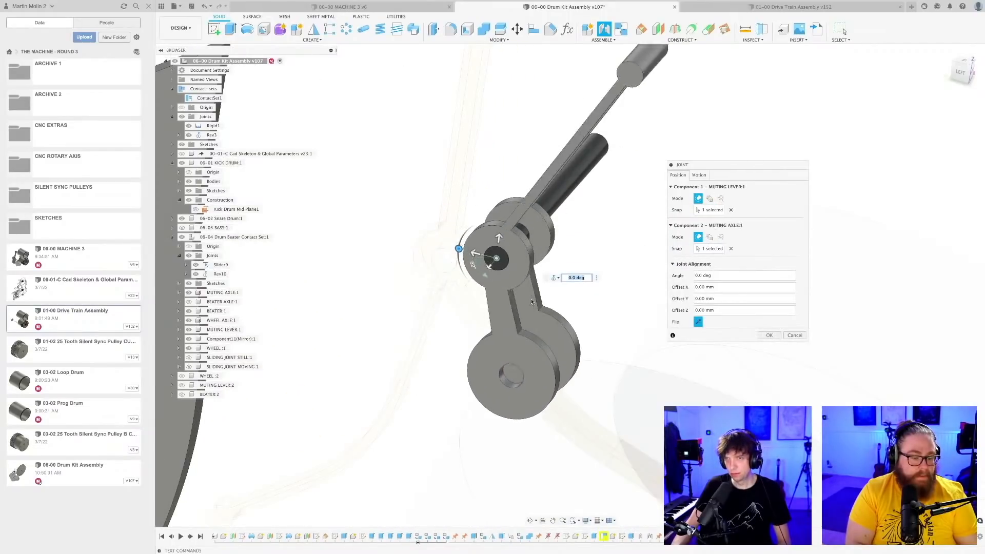
{"action": "left_click", "coordinate": [962, 56]}
{"action": "middle_click_drag", "start_coordinate": [486, 277], "coordinate": [487, 361]}
{"action": "left_click_drag", "start_coordinate": [482, 337], "coordinate": [485, 272]}
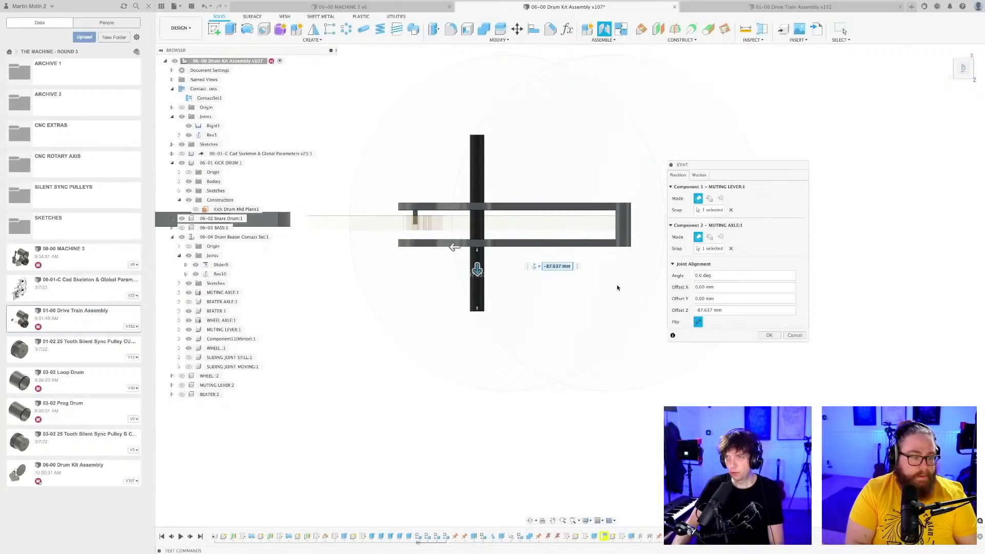
{"action": "left_click", "coordinate": [768, 335]}
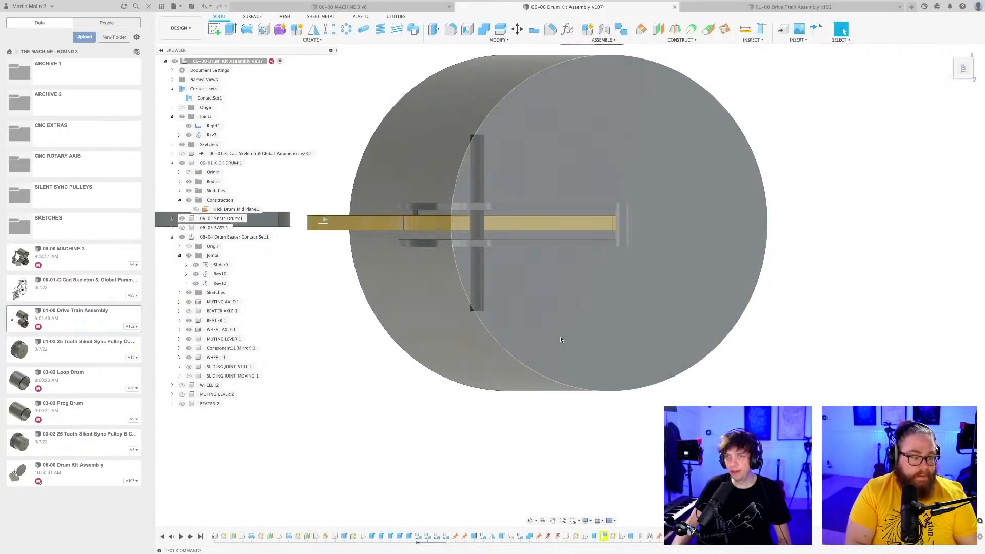
- Rename the revolute joint between the muting lever and the muting axle as MUTING LEVER
{"action": "middle_click_drag", "start_coordinate": [558, 334], "coordinate": [605, 313], "text": "shift"}
{"action": "middle_click_drag", "start_coordinate": [570, 277], "coordinate": [587, 225], "text": "shift"}
{"action": "scroll", "coordinate": [588, 224], "scroll_direction": "up", "scroll_amount": 3}
{"action": "left_click", "coordinate": [219, 283]}
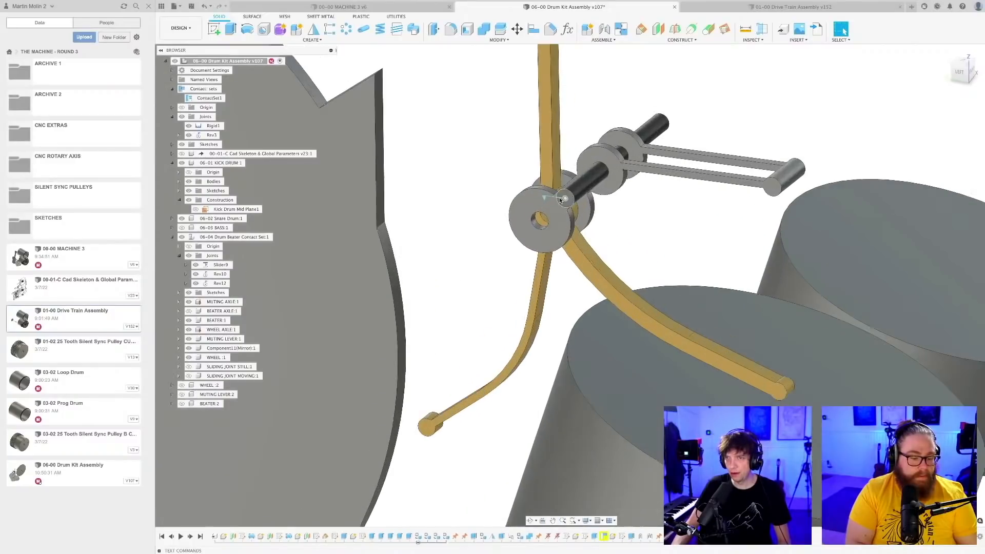
{"action": "double_click", "coordinate": [218, 284]}
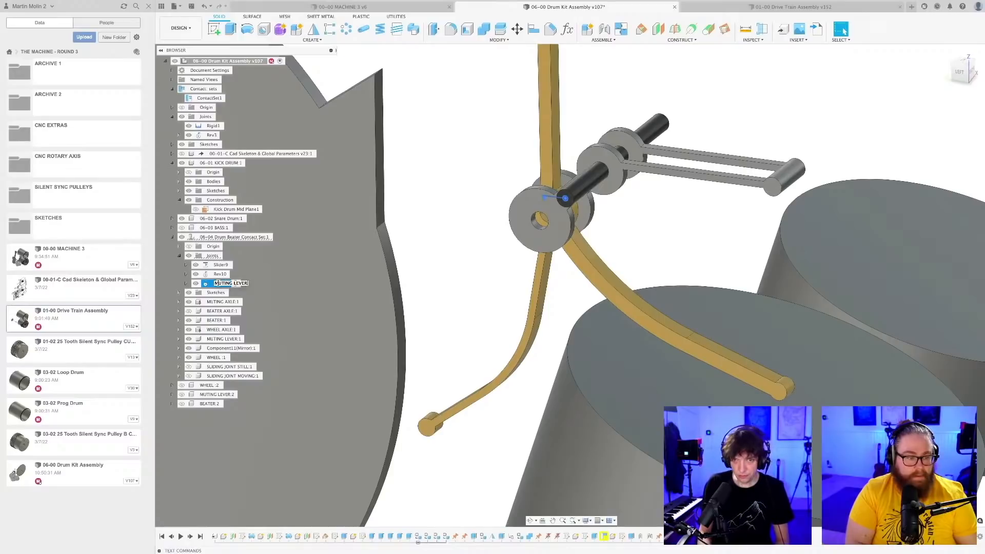
{"action": "key", "text": "Return"}
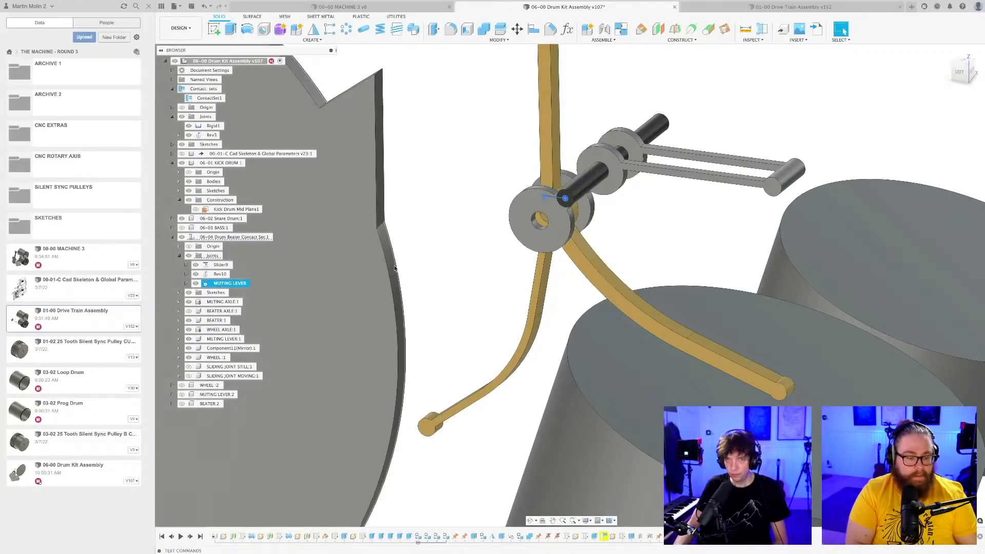
- Enable a rest position of 0.0 deg in the MUTING LEVER joint's rotation limits
{"action": "right_click", "coordinate": [230, 285]}
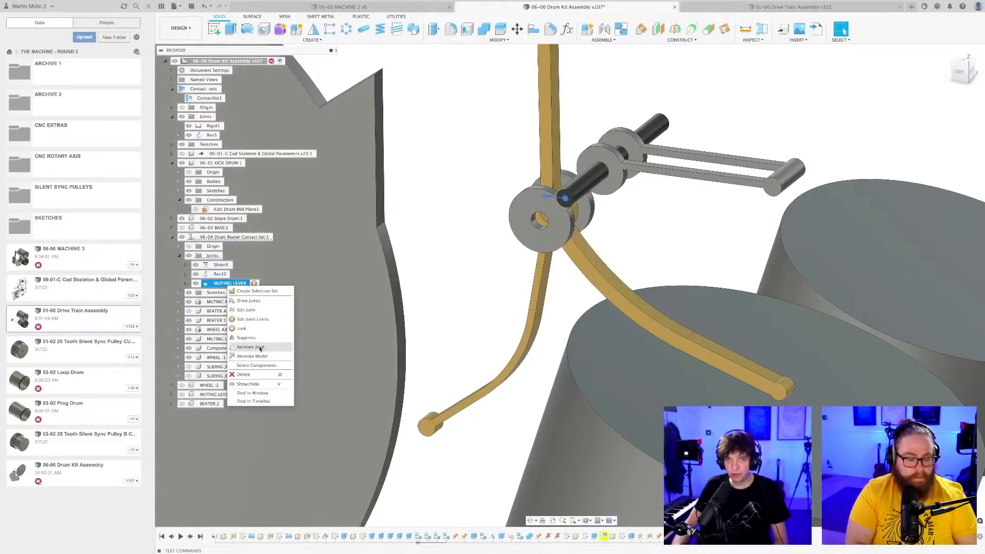
{"action": "left_click", "coordinate": [252, 319]}
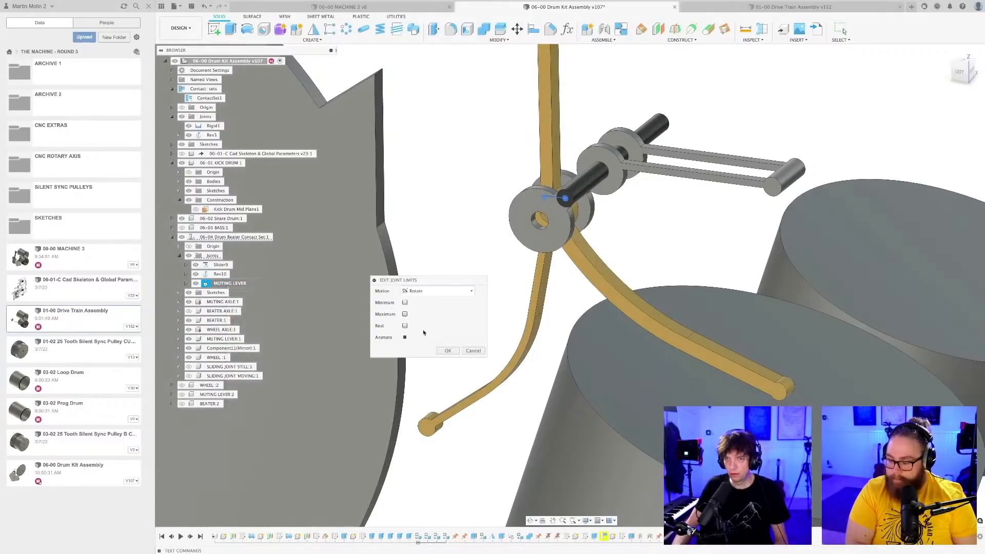
{"action": "left_click", "coordinate": [404, 326]}
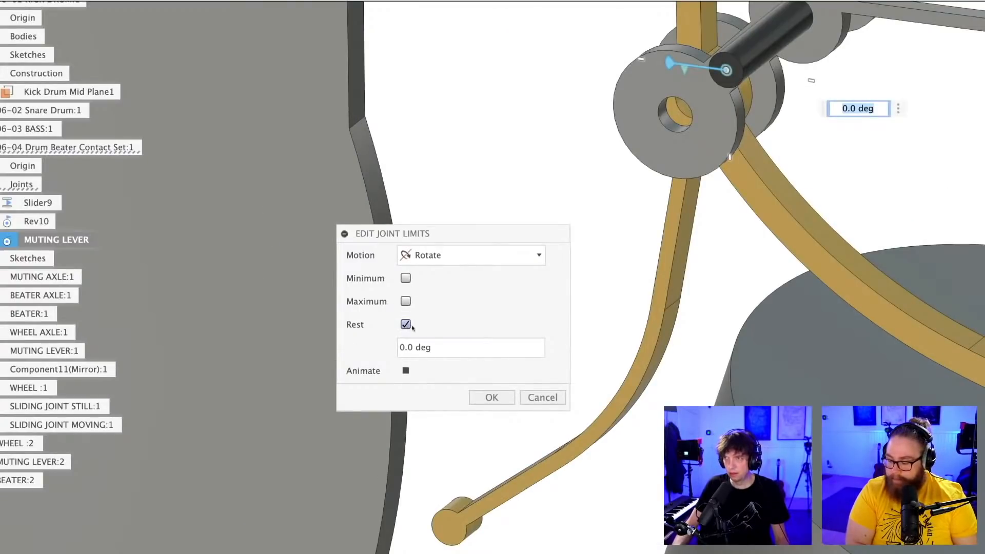
{"action": "left_click", "coordinate": [491, 398]}
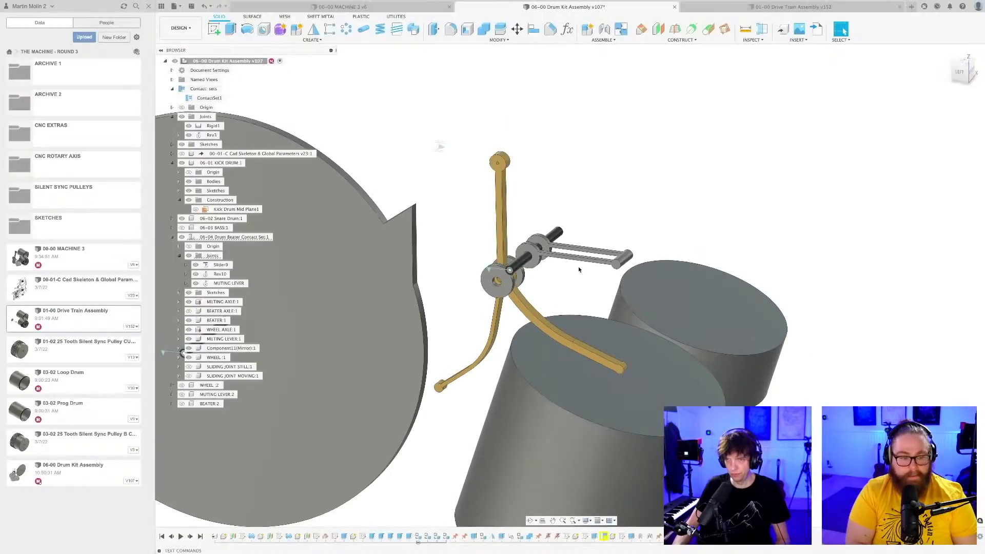
- Swing the muting lever around the muting axle to test the rotation and rest position of its joint
{"action": "scroll", "coordinate": [579, 269], "scroll_direction": "up", "scroll_amount": 2}
{"action": "mouse_move", "coordinate": [613, 266]}
{"action": "left_mouse_down"}
{"action": "mouse_move", "coordinate": [617, 251]}
{"action": "mouse_move", "coordinate": [621, 259]}
{"action": "left_mouse_up"}
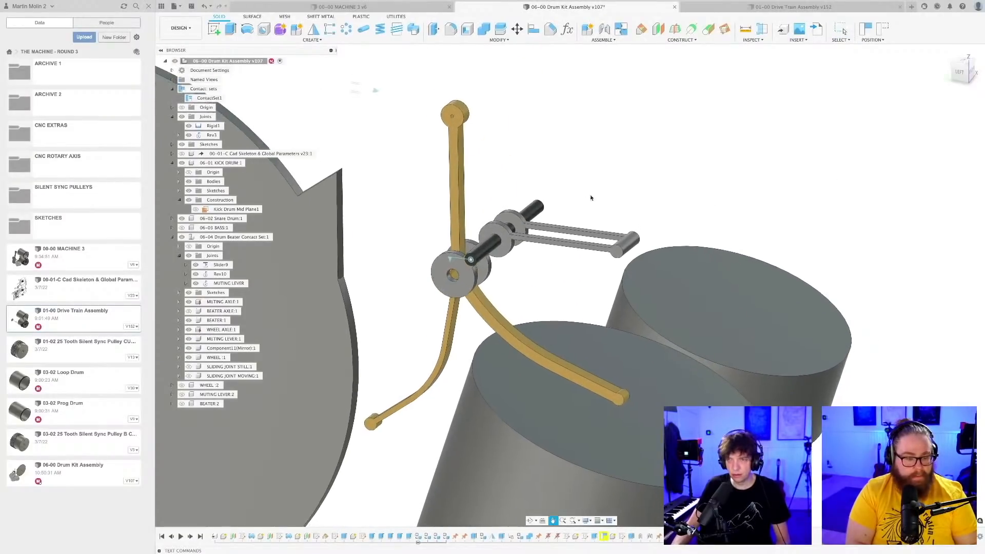
{"action": "scroll", "coordinate": [610, 233], "scroll_direction": "up", "scroll_amount": 2}
{"action": "left_click_drag", "start_coordinate": [631, 271], "coordinate": [621, 222]}
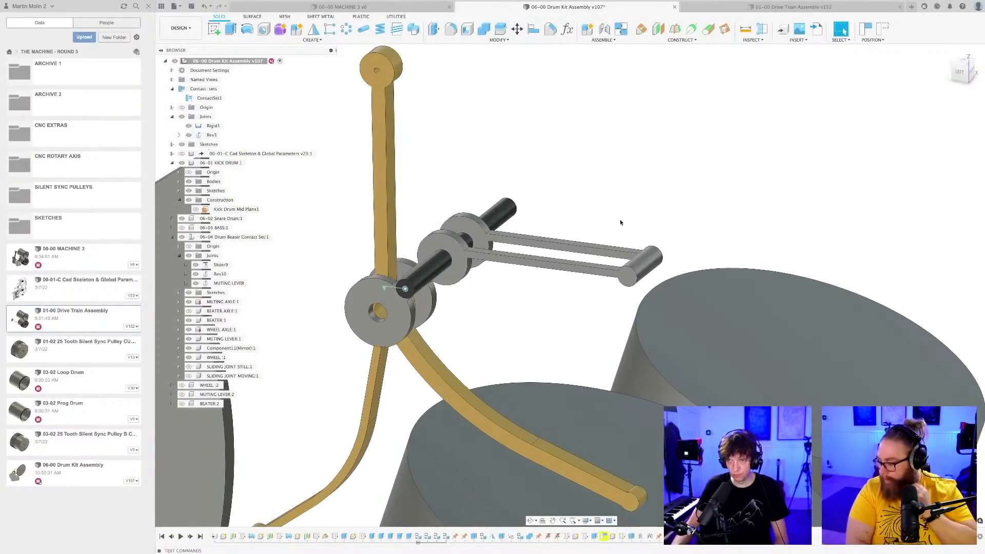
{"action": "left_click_drag", "start_coordinate": [629, 266], "coordinate": [592, 163]}
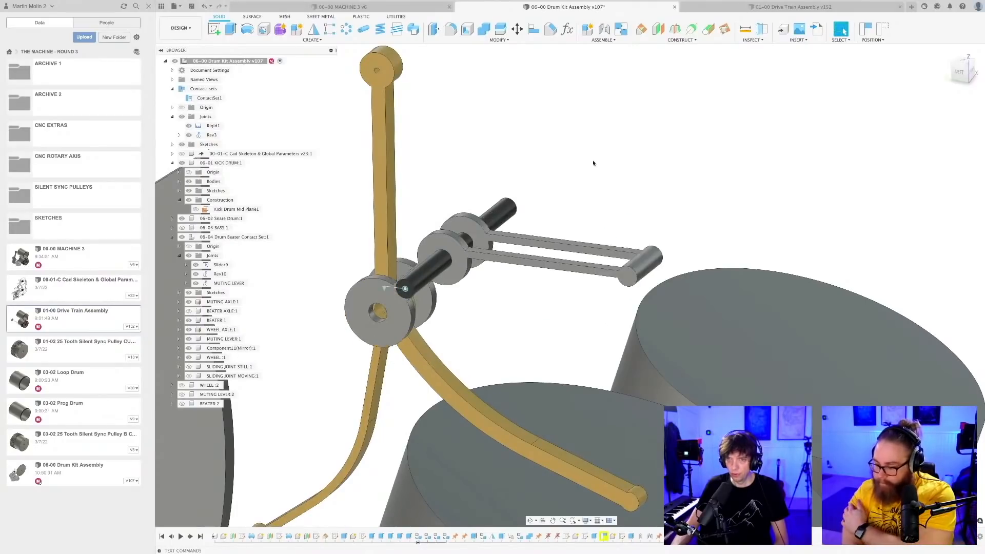
{"action": "left_click_drag", "start_coordinate": [635, 277], "coordinate": [606, 157]}
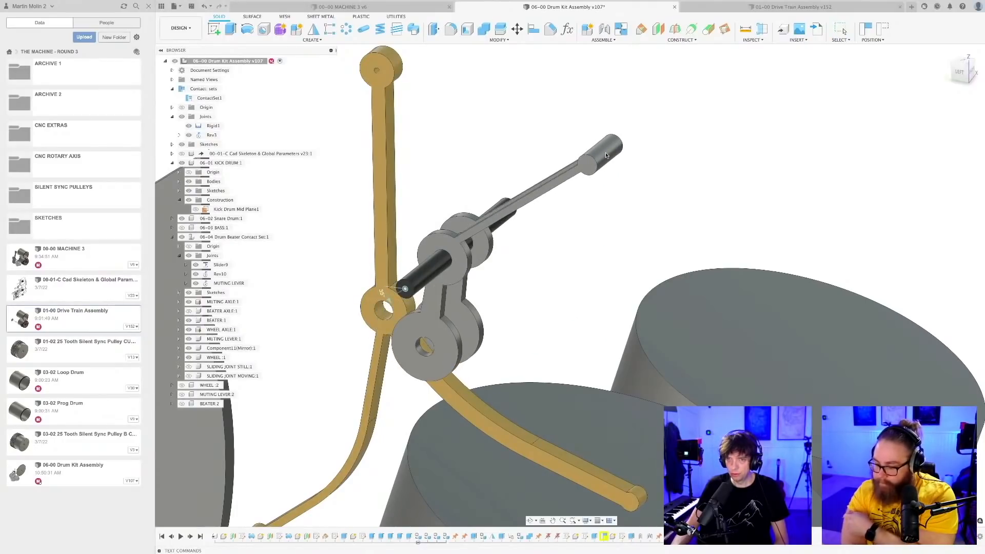
{"action": "scroll", "coordinate": [597, 179], "scroll_direction": "down", "scroll_amount": 5}
{"action": "middle_click_drag", "start_coordinate": [597, 178], "coordinate": [600, 231]}
{"action": "scroll", "coordinate": [623, 153], "scroll_direction": "up", "scroll_amount": 2}
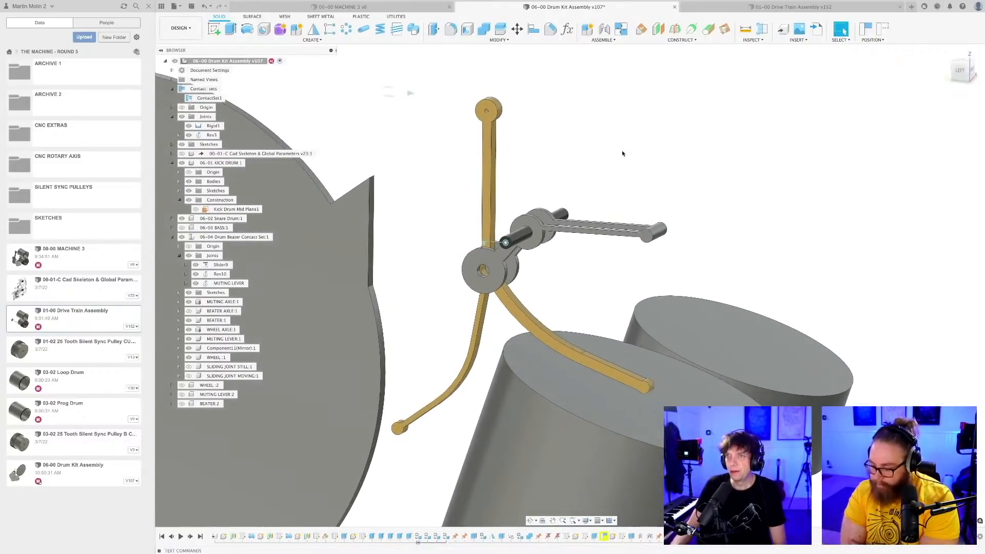
- Create a joint from the beater's pivot hole to the muting lever's lower hole with zero angle and offsets
{"action": "left_click", "coordinate": [606, 30]}
{"action": "scroll", "coordinate": [495, 262], "scroll_direction": "up", "scroll_amount": 5}
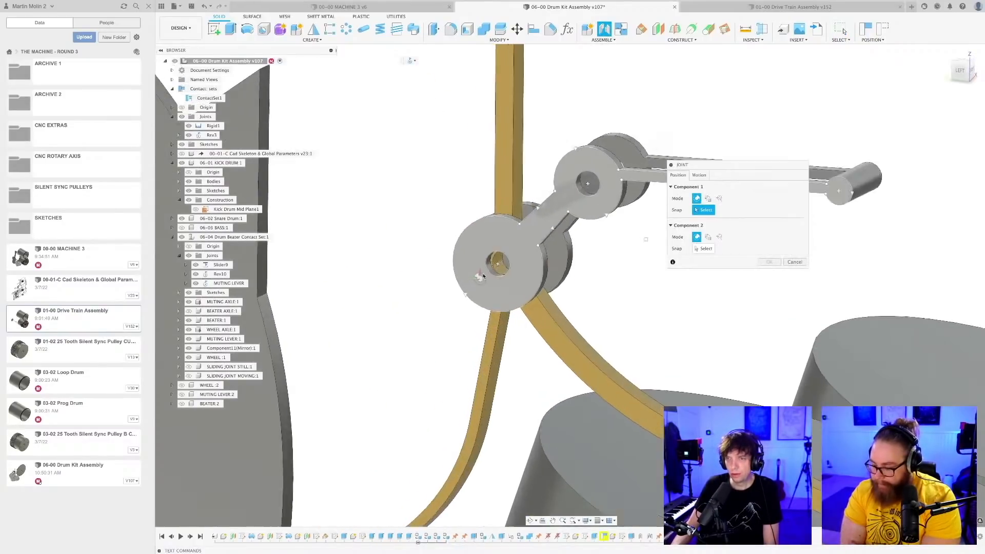
{"action": "left_click", "coordinate": [494, 262]}
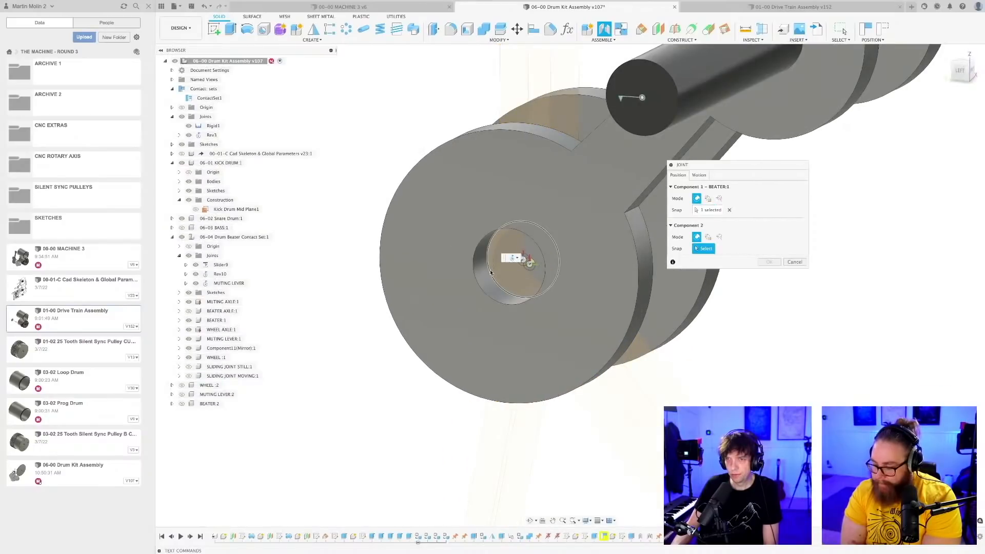
{"action": "left_click", "coordinate": [491, 272]}
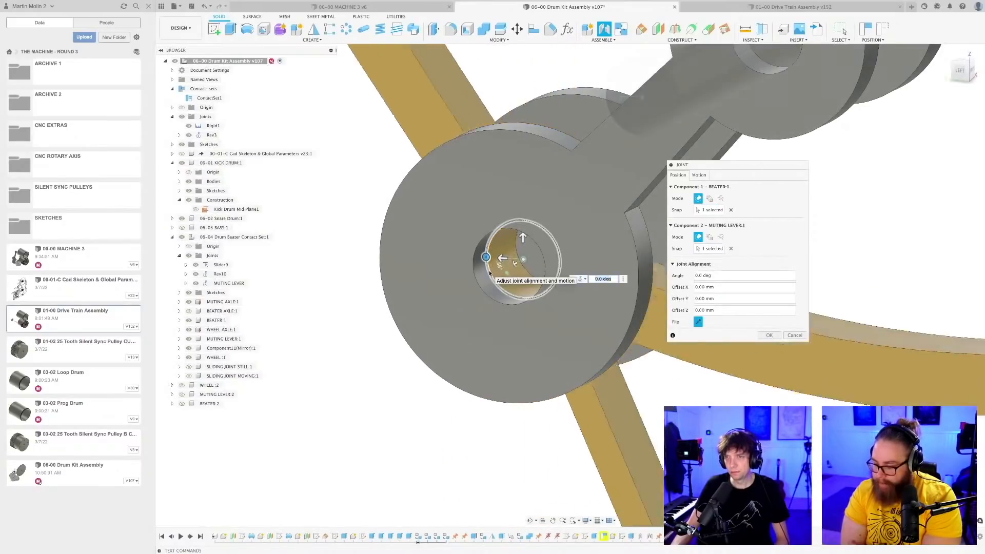
{"action": "scroll", "coordinate": [490, 273], "scroll_direction": "down", "scroll_amount": 8}
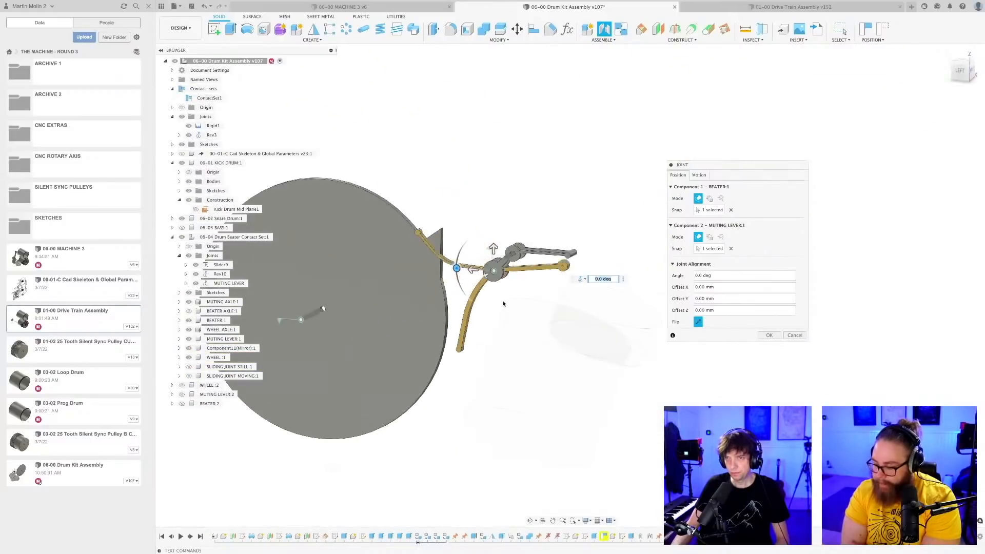
{"action": "scroll", "coordinate": [525, 316], "scroll_direction": "up", "scroll_amount": 3}
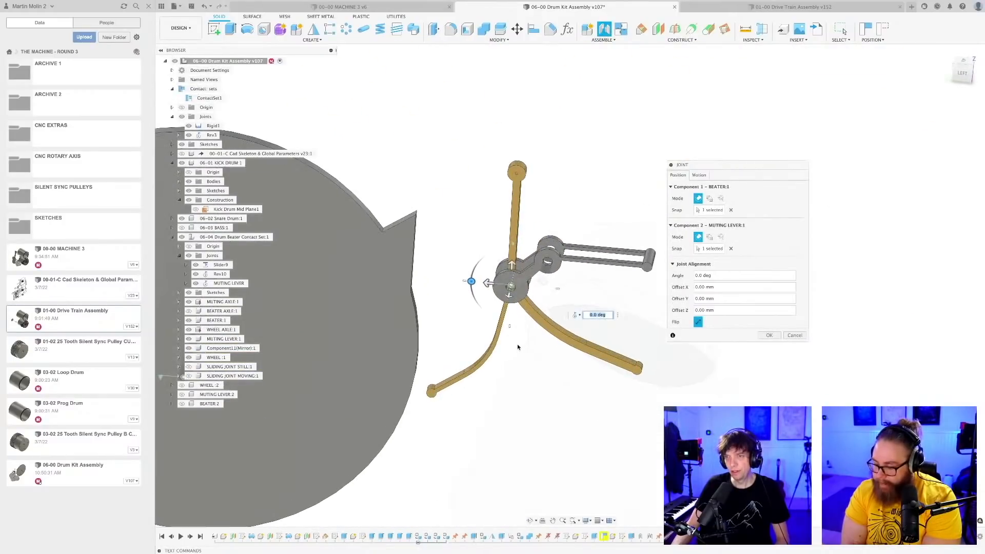
{"action": "left_click", "coordinate": [769, 335]}
- Swing the muting lever upward to test how the jointed beater follows it towards the kick drum
{"action": "left_click_drag", "start_coordinate": [597, 273], "coordinate": [592, 255]}
{"action": "middle_click_drag", "start_coordinate": [595, 234], "coordinate": [631, 210], "text": "shift"}
{"action": "scroll", "coordinate": [614, 274], "scroll_direction": "up", "scroll_amount": 2}
{"action": "left_click_drag", "start_coordinate": [584, 262], "coordinate": [574, 196]}
{"action": "mouse_move", "coordinate": [574, 230]}
{"action": "left_mouse_down"}
{"action": "mouse_move", "coordinate": [552, 196]}
{"action": "mouse_move", "coordinate": [567, 232]}
{"action": "left_mouse_up"}
{"action": "scroll", "coordinate": [564, 246], "scroll_direction": "down", "scroll_amount": 3}
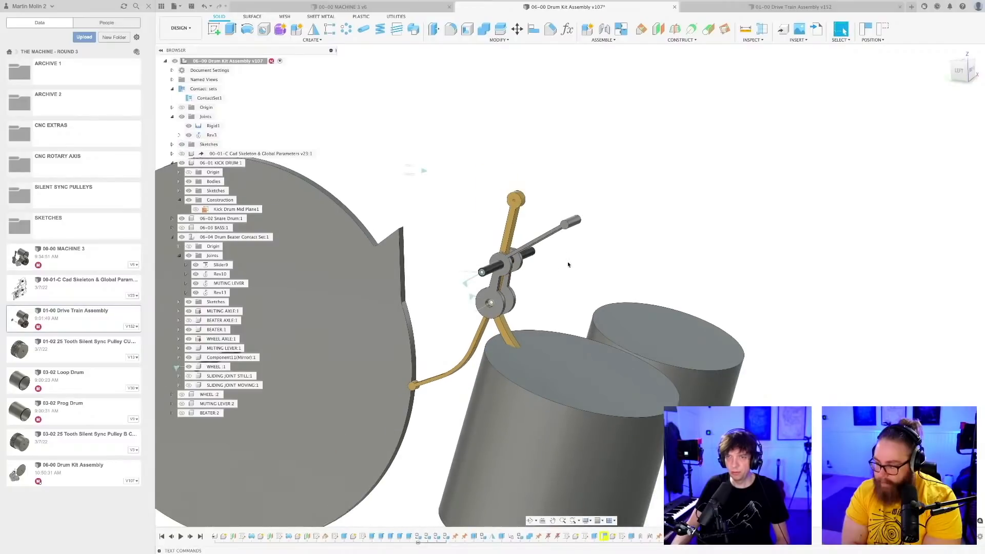
{"action": "scroll", "coordinate": [556, 242], "scroll_direction": "up", "scroll_amount": 6}
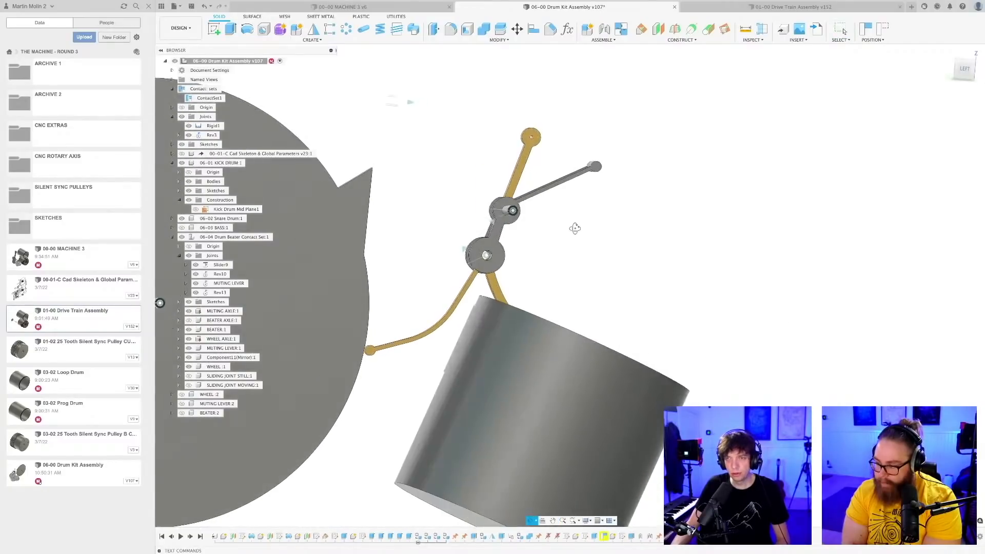
{"action": "scroll", "coordinate": [520, 251], "scroll_direction": "up", "scroll_amount": 4}
{"action": "scroll", "coordinate": [520, 251], "scroll_direction": "down", "scroll_amount": 4}
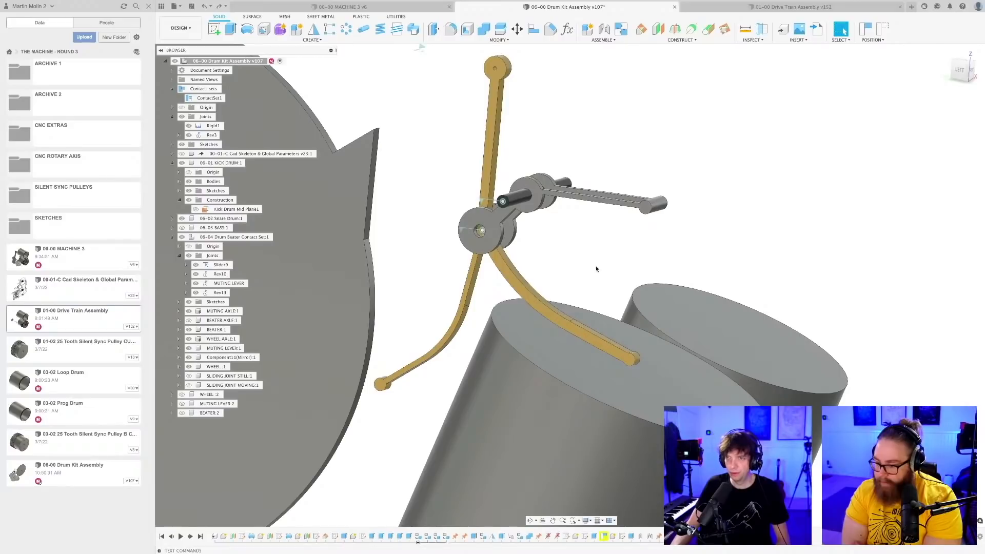
- Pull the muting lever repeatedly through a wider range and check the beater's motion against the kick and snare drums
{"action": "left_click_drag", "start_coordinate": [647, 203], "coordinate": [622, 155]}
{"action": "scroll", "coordinate": [626, 204], "scroll_direction": "down", "scroll_amount": 5}
{"action": "middle_click_drag", "start_coordinate": [626, 204], "coordinate": [593, 277], "text": "shift"}
{"action": "scroll", "coordinate": [585, 264], "scroll_direction": "up", "scroll_amount": 4}
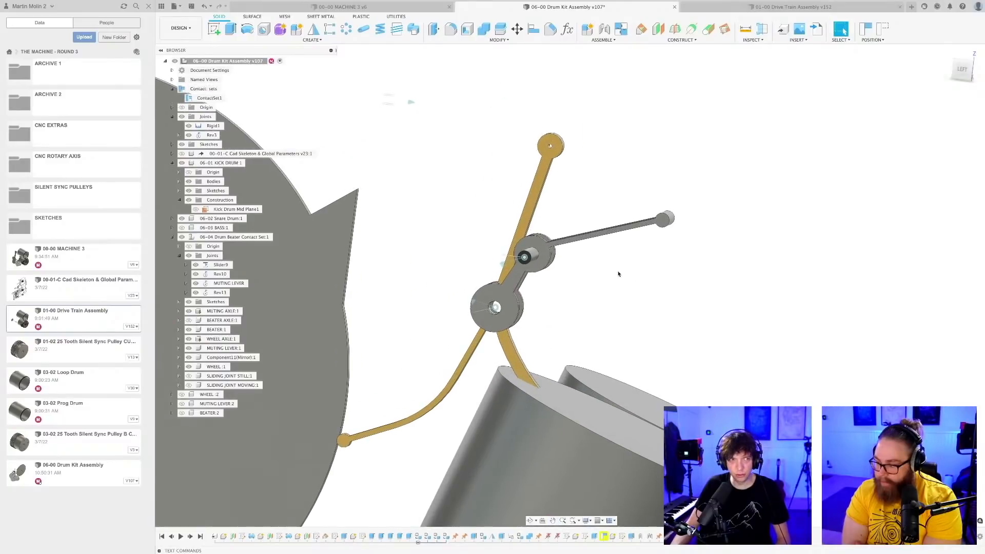
{"action": "scroll", "coordinate": [606, 293], "scroll_direction": "up", "scroll_amount": 3}
{"action": "left_click_drag", "start_coordinate": [670, 210], "coordinate": [549, 156]}
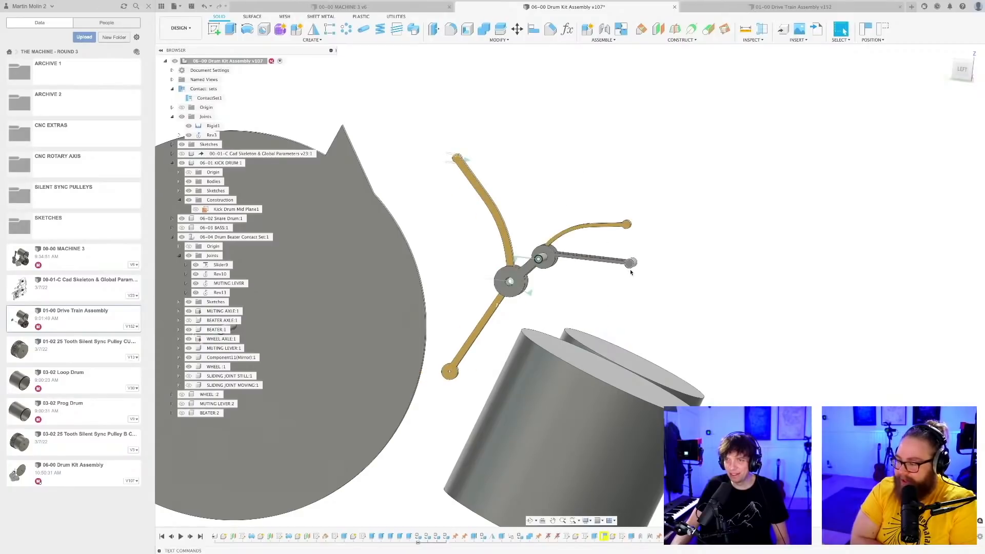
{"action": "left_click_drag", "start_coordinate": [631, 272], "coordinate": [594, 216]}
{"action": "left_click_drag", "start_coordinate": [625, 273], "coordinate": [608, 171]}
{"action": "left_click_drag", "start_coordinate": [626, 260], "coordinate": [607, 193]}
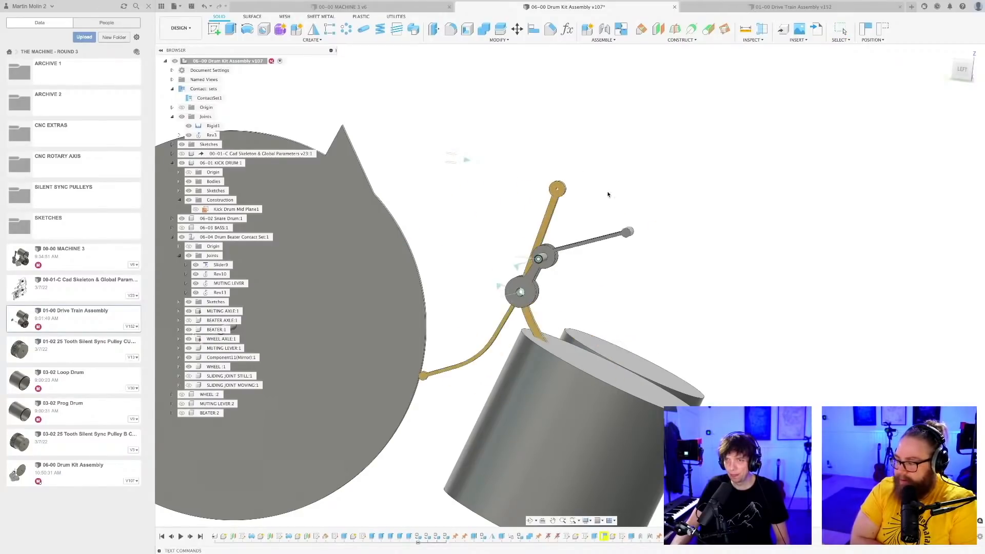
{"action": "scroll", "coordinate": [605, 272], "scroll_direction": "up", "scroll_amount": 3}
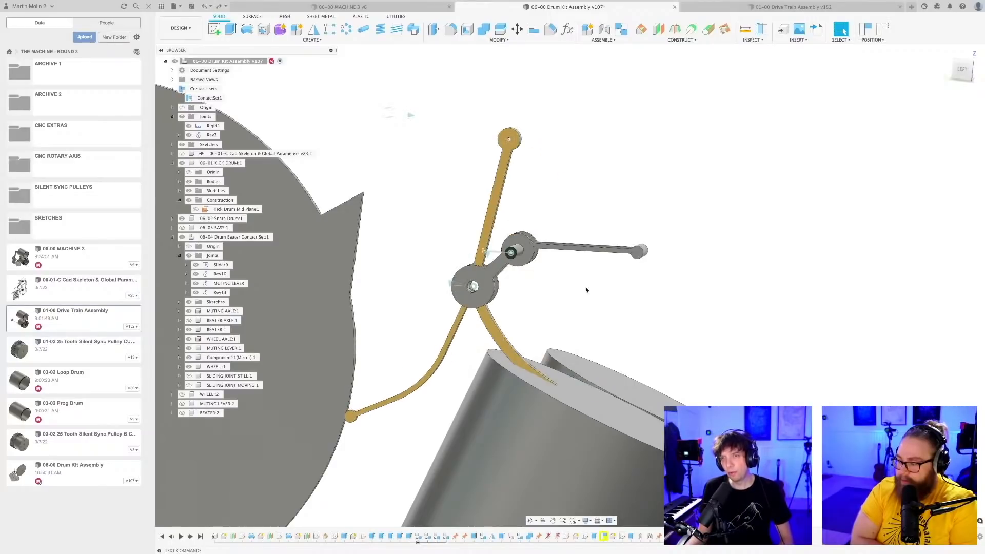
- Undo the joint between the beater and muting lever, and save the drum kit assembly
{"action": "key", "text": "ctrl+z"}
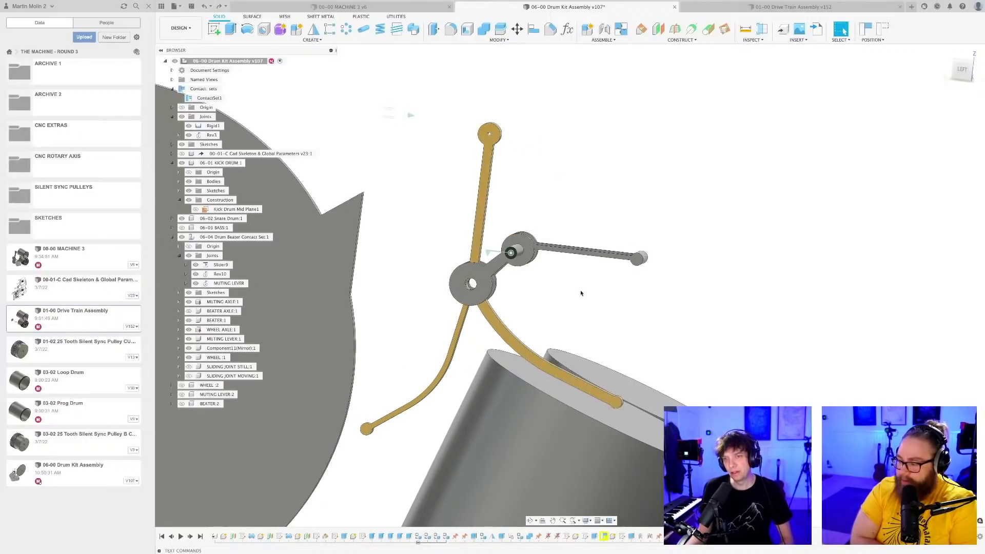
{"action": "middle_click_drag", "start_coordinate": [564, 298], "coordinate": [587, 247], "text": "shift"}
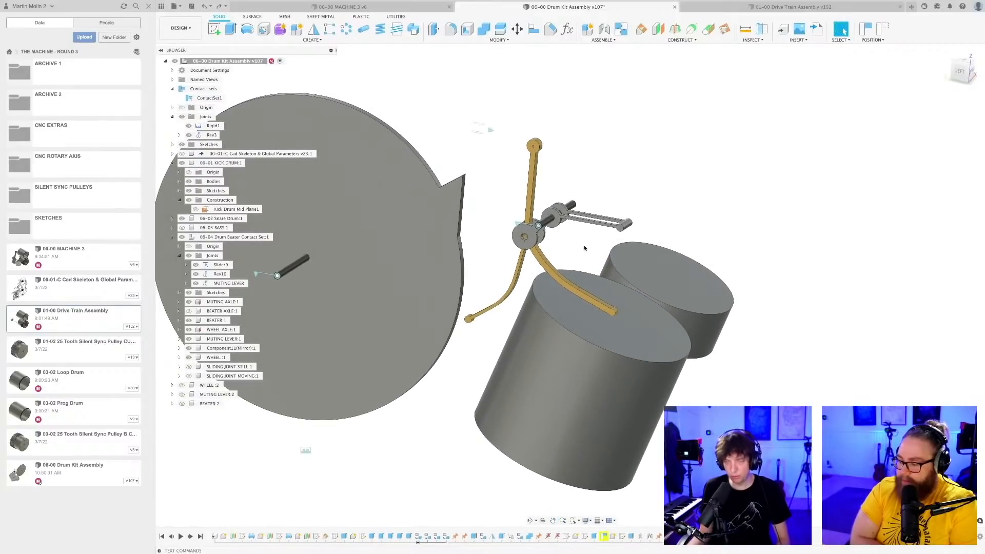
{"action": "key", "text": "ctrl+s"}
{"action": "key", "text": "Return"}
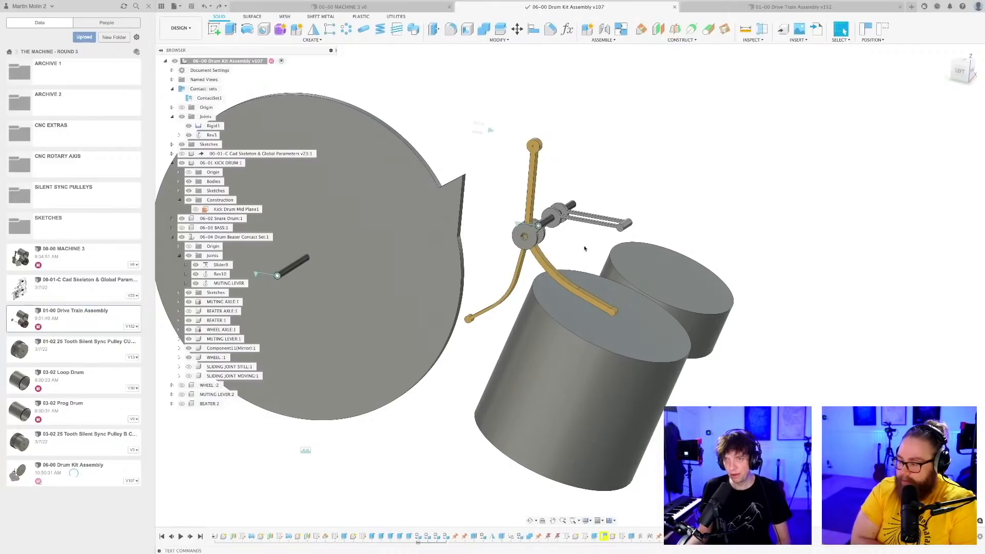
- Undo the MUTING LEVER joint and the earlier joint deletions in the drum beater contact set to restore the original joints
{"action": "scroll", "coordinate": [584, 245], "scroll_direction": "up", "scroll_amount": 5}
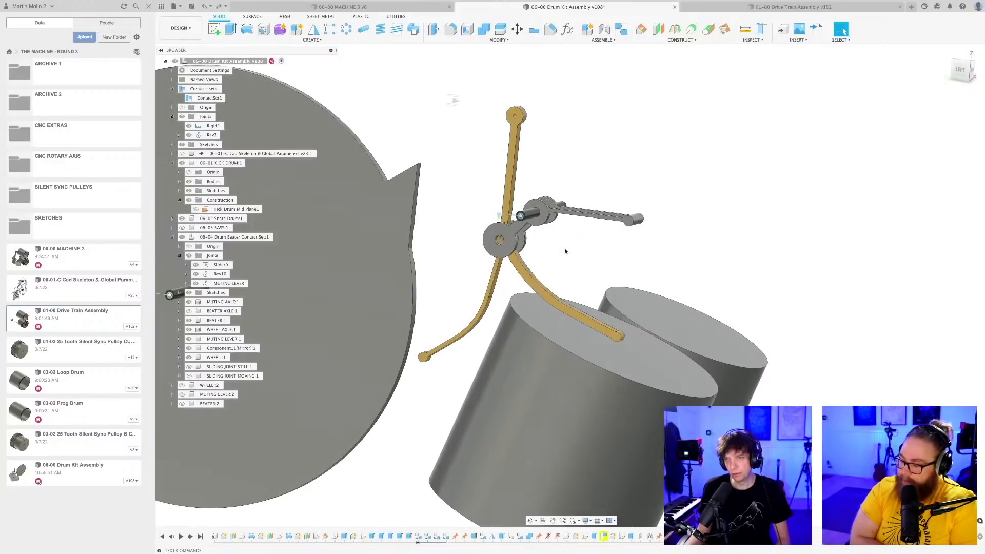
{"action": "key", "text": "ctrl+z"}
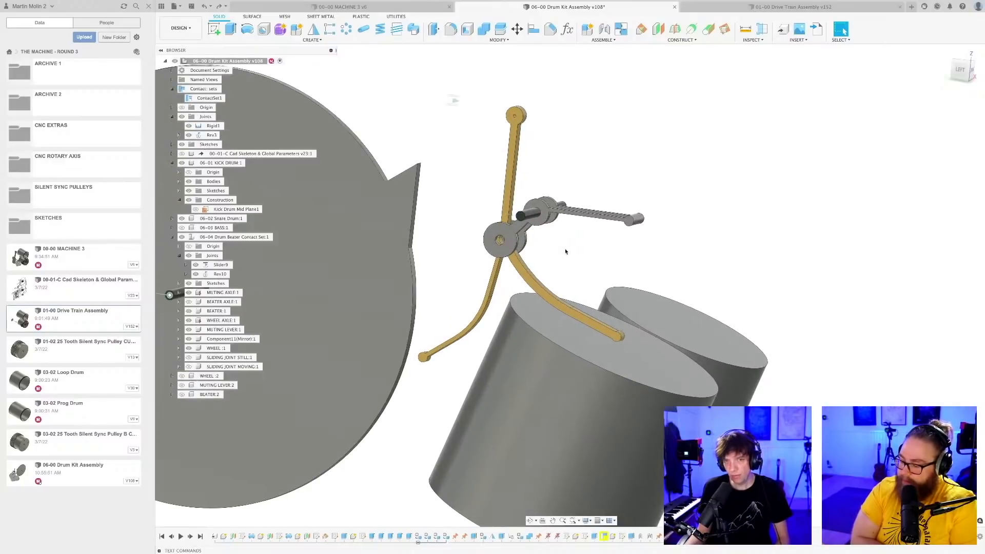
{"action": "key", "text": "ctrl+y"}
{"action": "key", "text": "ctrl+z"}
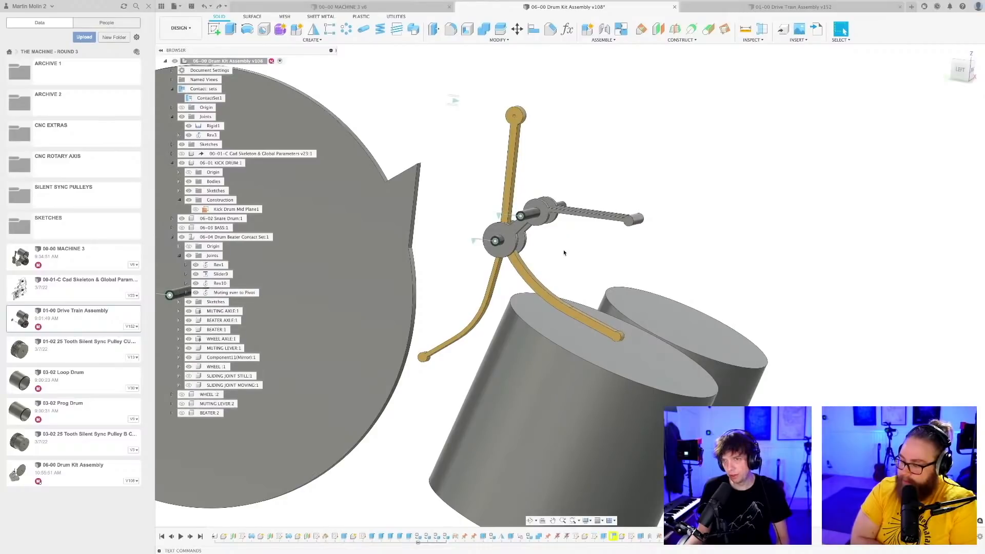
{"action": "key", "text": "ctrl+z"}
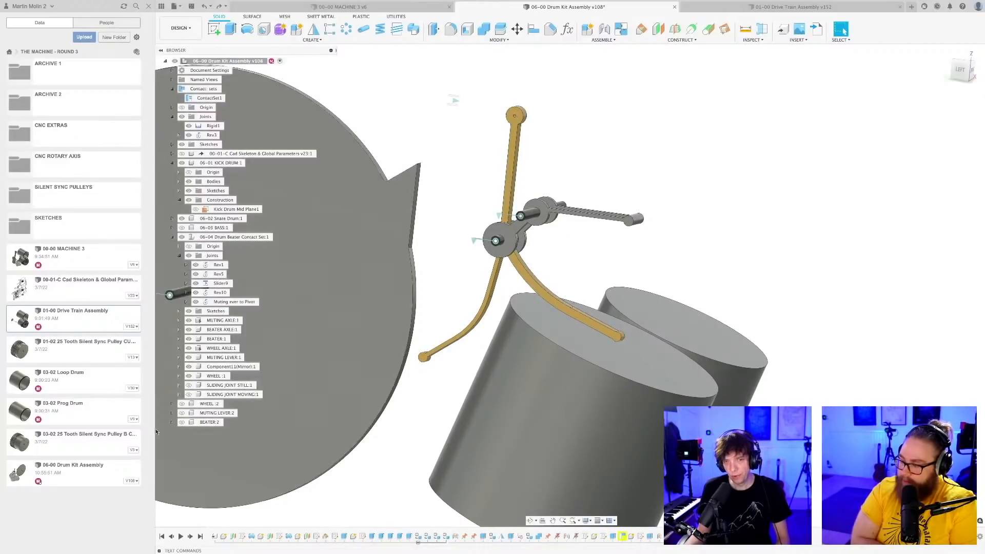
- Show the second copies of the components WHEEL:2, MUTING LEVER:2 and BEATER:2
{"action": "left_click", "coordinate": [181, 422]}
{"action": "scroll", "coordinate": [590, 264], "scroll_direction": "down", "scroll_amount": 3}
{"action": "middle_click_drag", "start_coordinate": [588, 277], "coordinate": [560, 272], "text": "shift"}
{"action": "scroll", "coordinate": [560, 272], "scroll_direction": "up", "scroll_amount": 2}
{"action": "left_click_drag", "start_coordinate": [564, 260], "coordinate": [573, 283]}
{"action": "scroll", "coordinate": [574, 283], "scroll_direction": "down", "scroll_amount": 3}
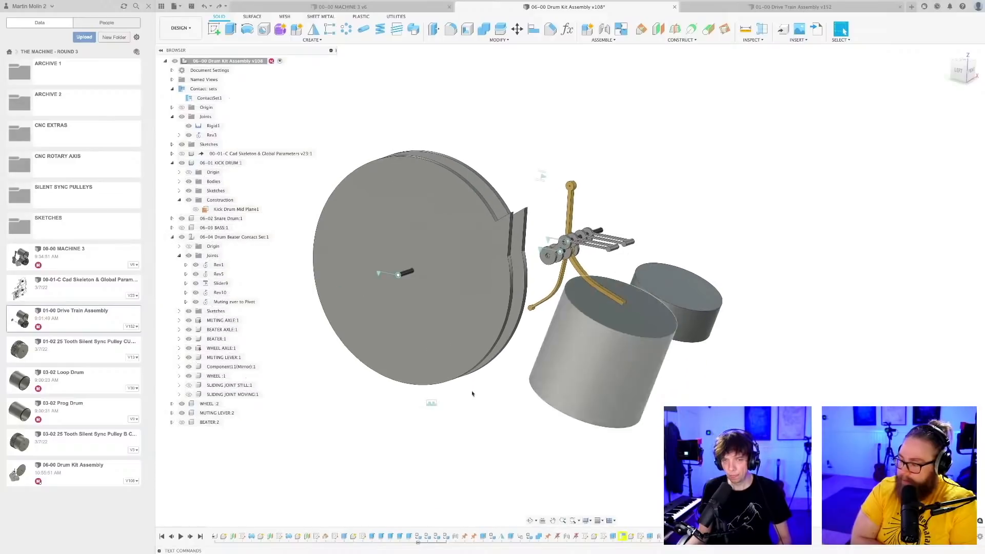
{"action": "left_click", "coordinate": [181, 422]}
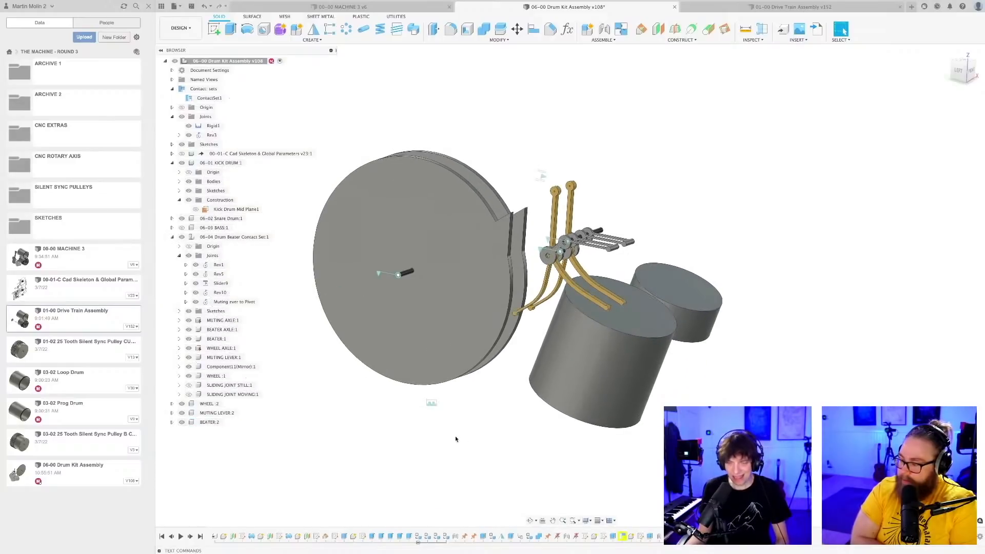
- Save the drum kit assembly and view the beater mechanism and drums squarely from the left
{"action": "key", "text": "super+s"}
{"action": "key", "text": "Return"}
{"action": "middle_click_drag", "start_coordinate": [523, 418], "coordinate": [548, 408], "text": "shift"}
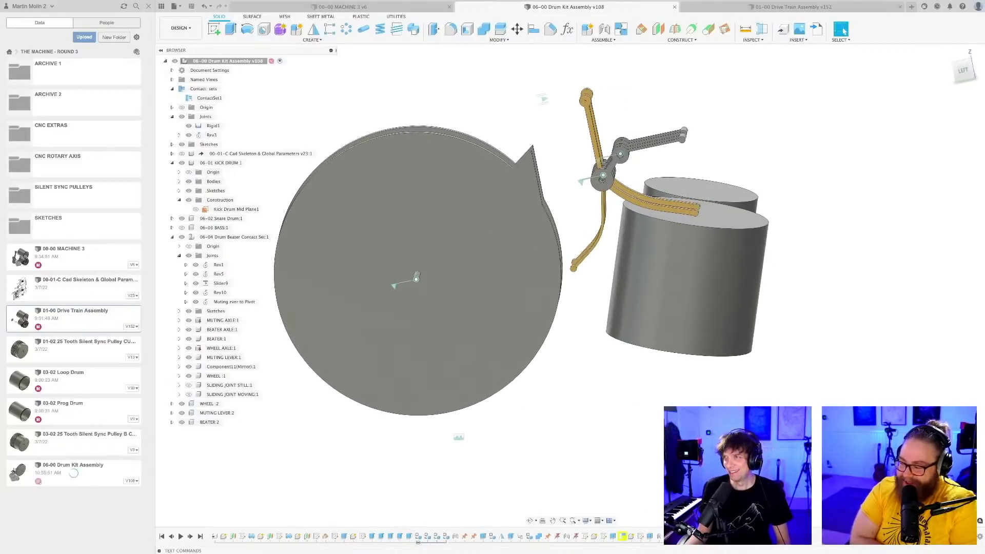
{"action": "left_click", "coordinate": [962, 70]}
{"action": "scroll", "coordinate": [586, 399], "scroll_direction": "up", "scroll_amount": 5}
{"action": "scroll", "coordinate": [595, 328], "scroll_direction": "down", "scroll_amount": 3}
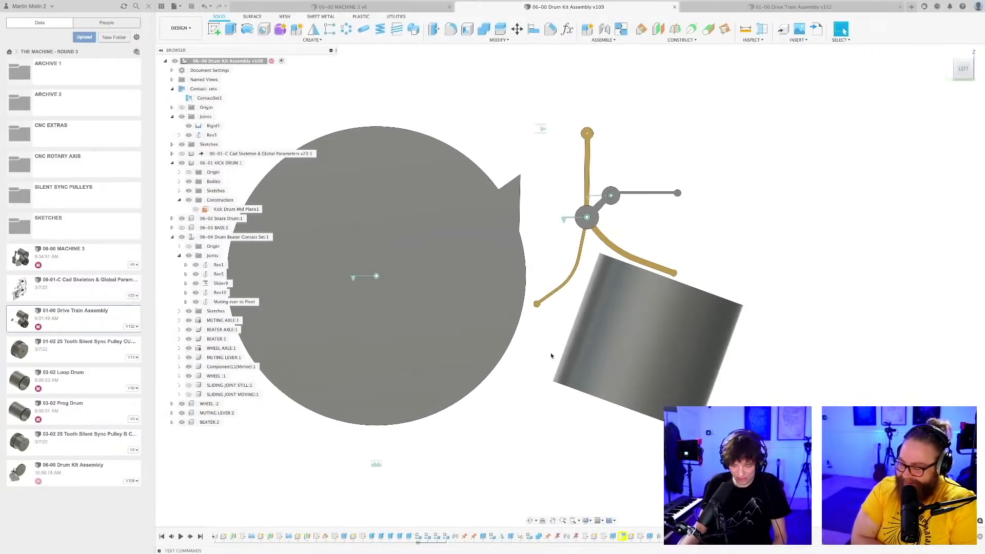
- Examine the two beaters, muting levers and snare and kick drum clearances from the side and at an angle
{"action": "scroll", "coordinate": [564, 318], "scroll_direction": "up", "scroll_amount": 2}
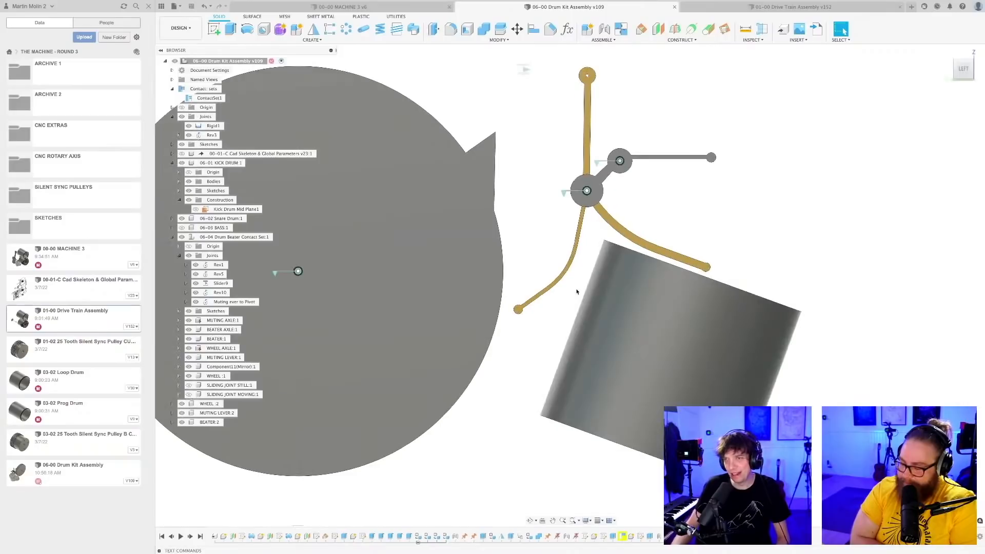
{"action": "scroll", "coordinate": [575, 291], "scroll_direction": "down", "scroll_amount": 2}
{"action": "middle_click_drag", "start_coordinate": [574, 290], "coordinate": [571, 345]}
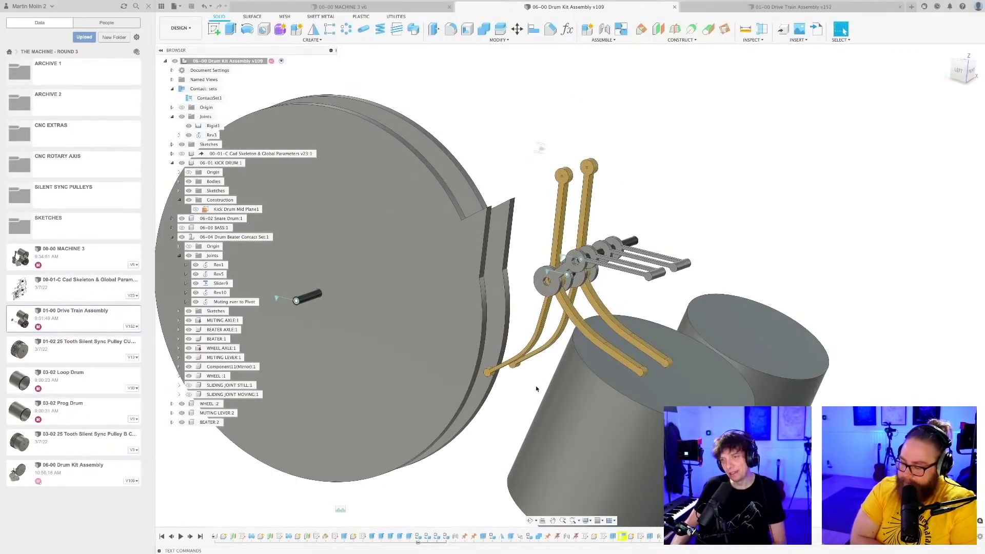
{"action": "scroll", "coordinate": [536, 380], "scroll_direction": "up", "scroll_amount": 2}
{"action": "middle_click_drag", "start_coordinate": [548, 380], "coordinate": [549, 370], "text": "shift"}
{"action": "scroll", "coordinate": [566, 312], "scroll_direction": "down", "scroll_amount": 3}
{"action": "middle_click_drag", "start_coordinate": [566, 312], "coordinate": [558, 354], "text": "shift"}
{"action": "scroll", "coordinate": [557, 355], "scroll_direction": "up", "scroll_amount": 2}
{"action": "scroll", "coordinate": [556, 354], "scroll_direction": "up", "scroll_amount": 2}
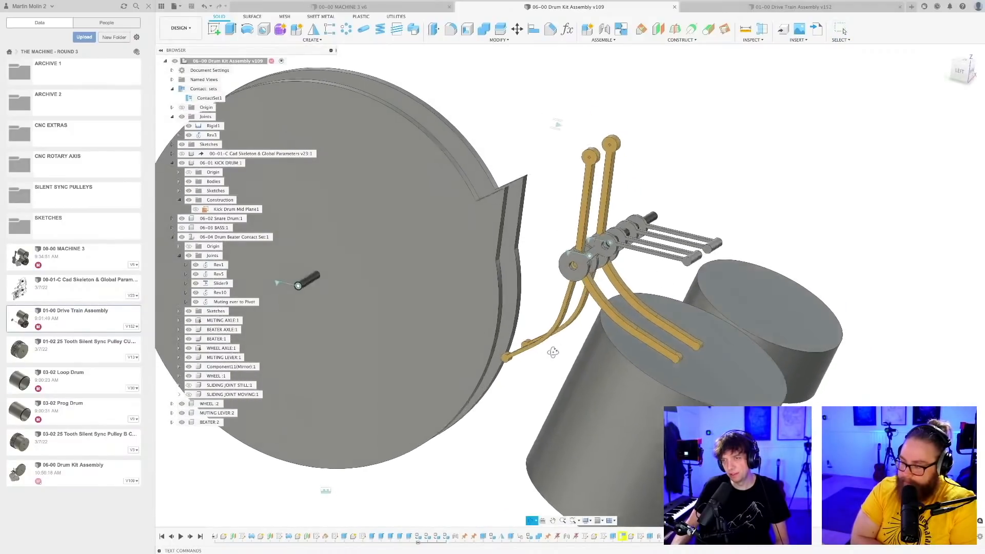
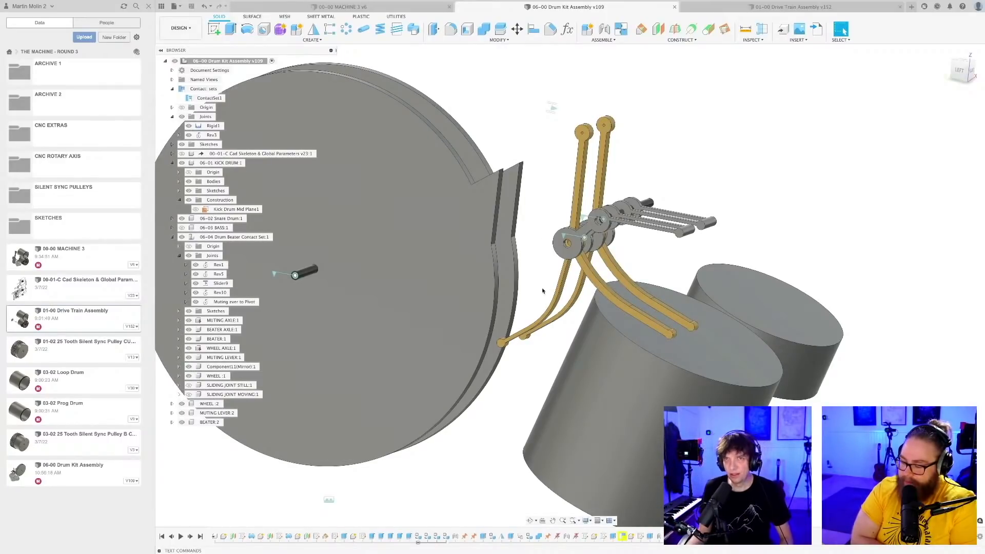
- Switch to the 00-00 MACHINE 3 assembly and examine the whole machine at an angle and squarely from the left
{"action": "left_click", "coordinate": [396, 6]}
{"action": "scroll", "coordinate": [655, 279], "scroll_direction": "down", "scroll_amount": 5}
{"action": "middle_click_drag", "start_coordinate": [653, 285], "coordinate": [559, 407], "text": "shift"}
{"action": "scroll", "coordinate": [554, 372], "scroll_direction": "up", "scroll_amount": 5}
{"action": "scroll", "coordinate": [546, 371], "scroll_direction": "down", "scroll_amount": 4}
{"action": "scroll", "coordinate": [546, 370], "scroll_direction": "up", "scroll_amount": 4}
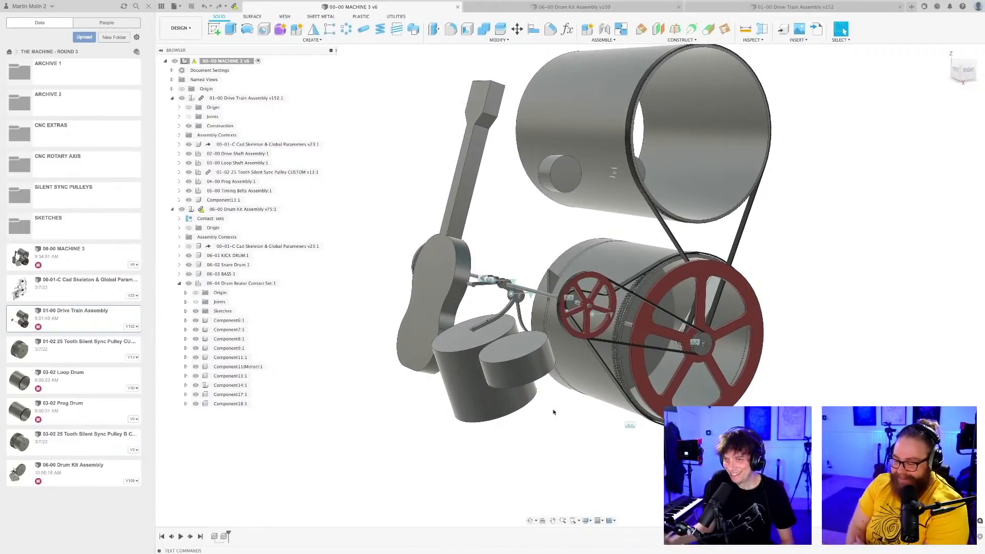
{"action": "scroll", "coordinate": [511, 425], "scroll_direction": "down", "scroll_amount": 5}
{"action": "middle_click_drag", "start_coordinate": [545, 428], "coordinate": [594, 413], "text": "shift"}
{"action": "left_click", "coordinate": [960, 76]}
{"action": "key", "text": "Escape"}
{"action": "scroll", "coordinate": [540, 398], "scroll_direction": "up", "scroll_amount": 5}
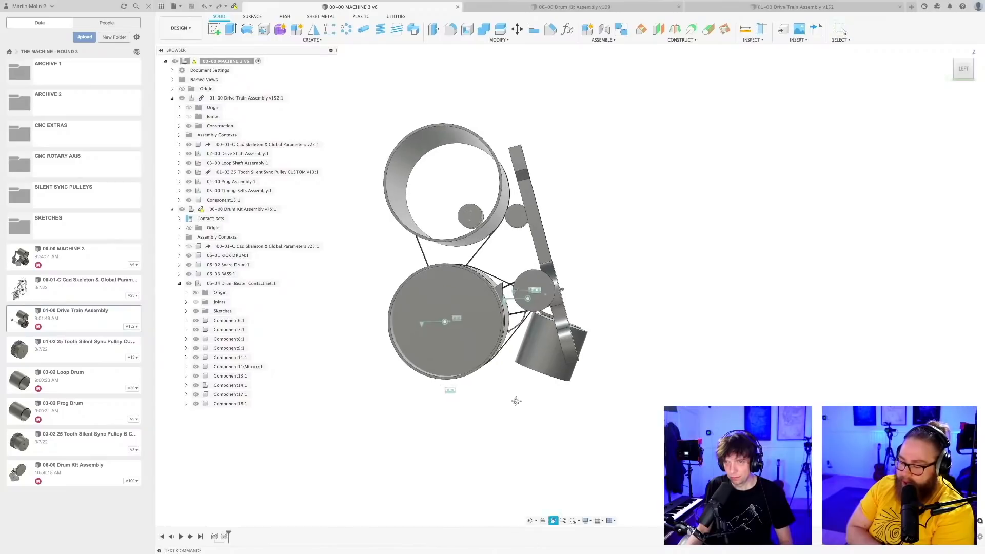
- Make sketches visible in the machine assembly and set the camera to orthographic
{"action": "left_click", "coordinate": [586, 521]}
{"action": "mouse_move", "coordinate": [597, 487]}
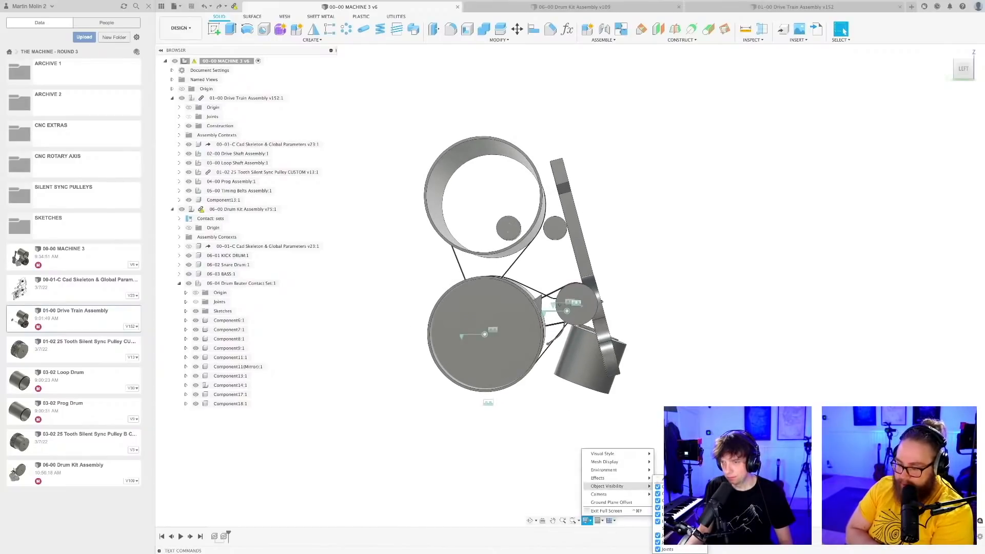
{"action": "left_click", "coordinate": [659, 534]}
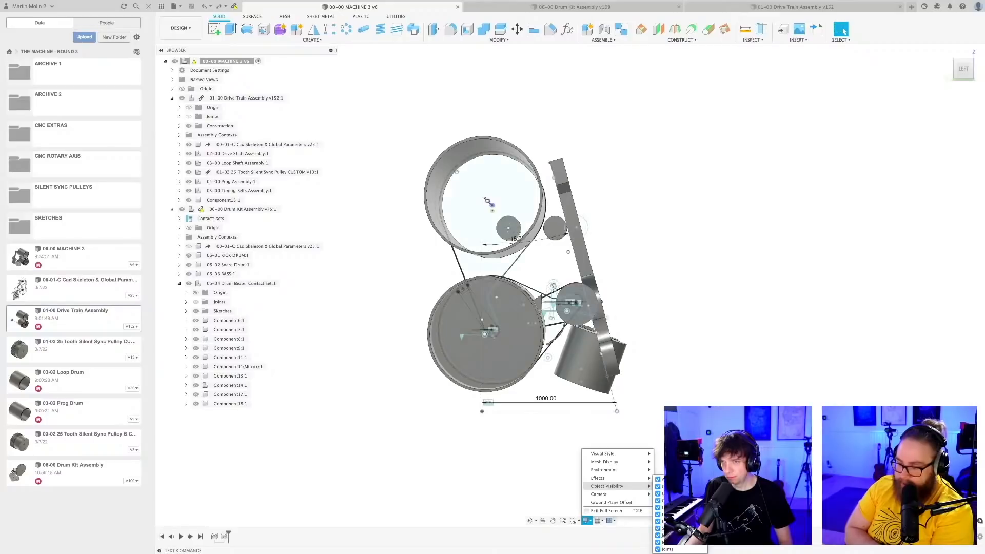
{"action": "left_click", "coordinate": [586, 521]}
{"action": "mouse_move", "coordinate": [606, 488]}
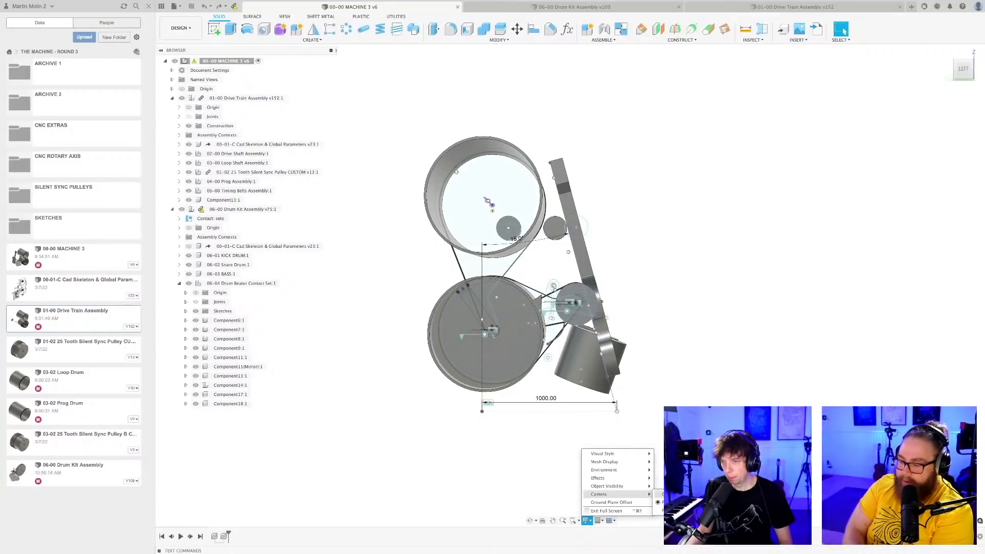
{"action": "left_click", "coordinate": [661, 494]}
- Examine the side layout of the wheels, belts, drums and bass against the sketch geometry
{"action": "scroll", "coordinate": [659, 426], "scroll_direction": "up", "scroll_amount": 1}
{"action": "scroll", "coordinate": [697, 331], "scroll_direction": "up", "scroll_amount": 2}
{"action": "scroll", "coordinate": [713, 342], "scroll_direction": "down", "scroll_amount": 2}
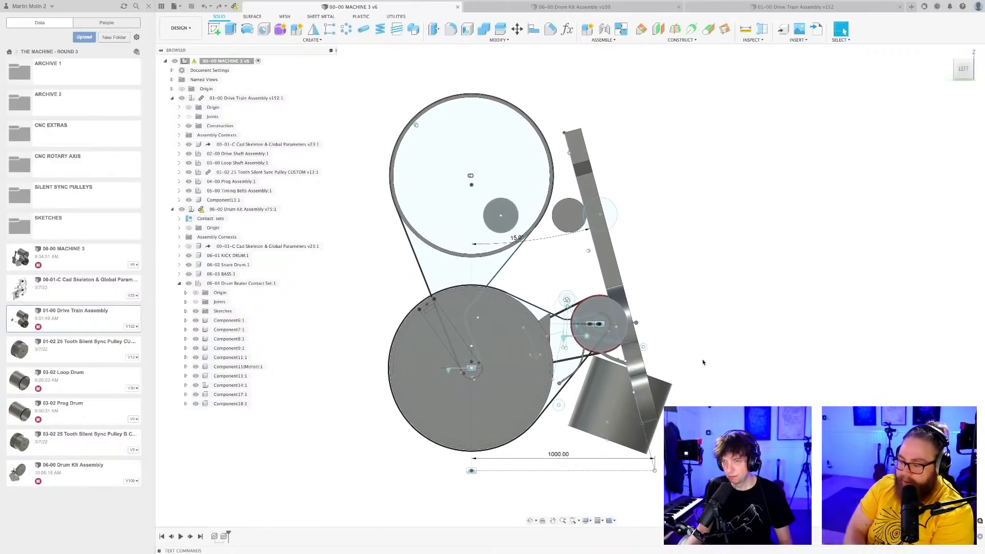
{"action": "scroll", "coordinate": [702, 362], "scroll_direction": "up", "scroll_amount": 1}
{"action": "scroll", "coordinate": [702, 362], "scroll_direction": "down", "scroll_amount": 2}
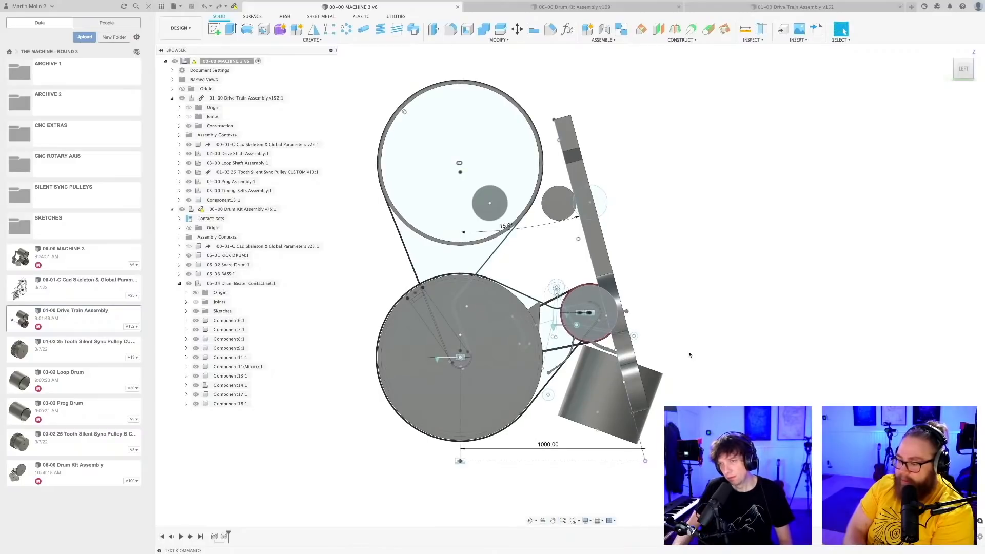
{"action": "scroll", "coordinate": [667, 350], "scroll_direction": "up", "scroll_amount": 1}
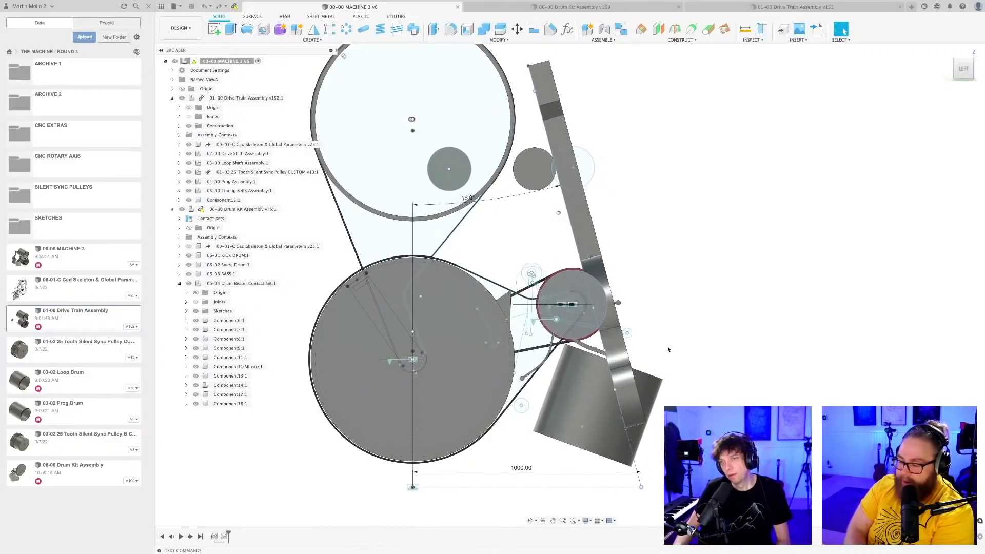
{"action": "scroll", "coordinate": [665, 350], "scroll_direction": "up", "scroll_amount": 1}
{"action": "scroll", "coordinate": [667, 350], "scroll_direction": "down", "scroll_amount": 2}
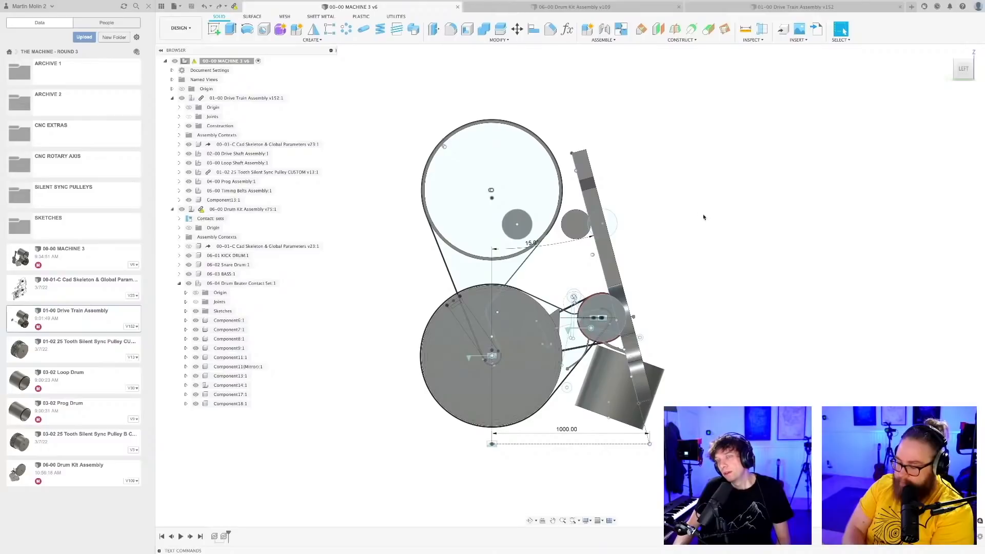
- Return to the drum kit assembly and show the components SLIDING JOINT STILL and SLIDING JOINT MOVING
{"action": "left_click", "coordinate": [605, 7]}
{"action": "scroll", "coordinate": [679, 191], "scroll_direction": "down", "scroll_amount": 5}
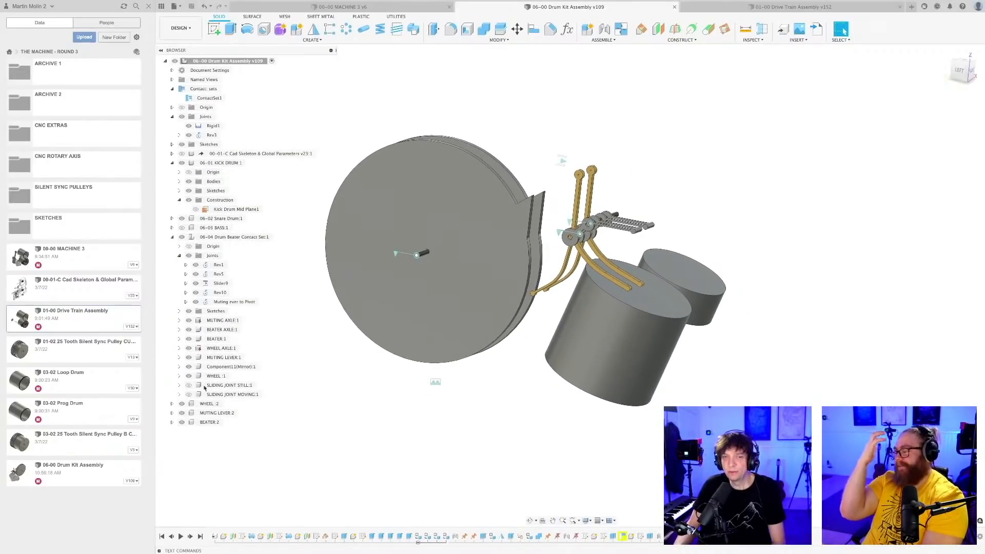
{"action": "left_click", "coordinate": [188, 394]}
{"action": "scroll", "coordinate": [643, 180], "scroll_direction": "up", "scroll_amount": 5}
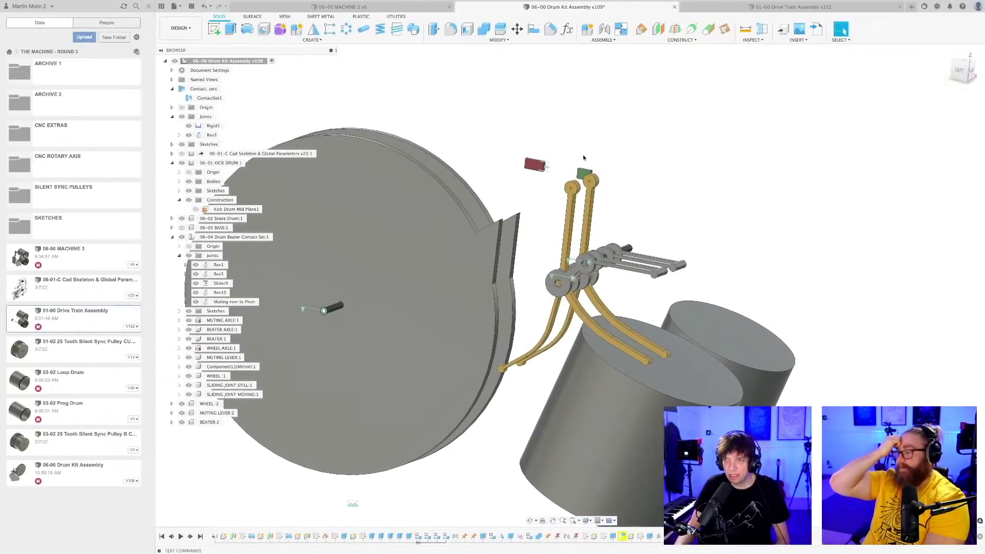
{"action": "scroll", "coordinate": [642, 180], "scroll_direction": "up", "scroll_amount": 3}
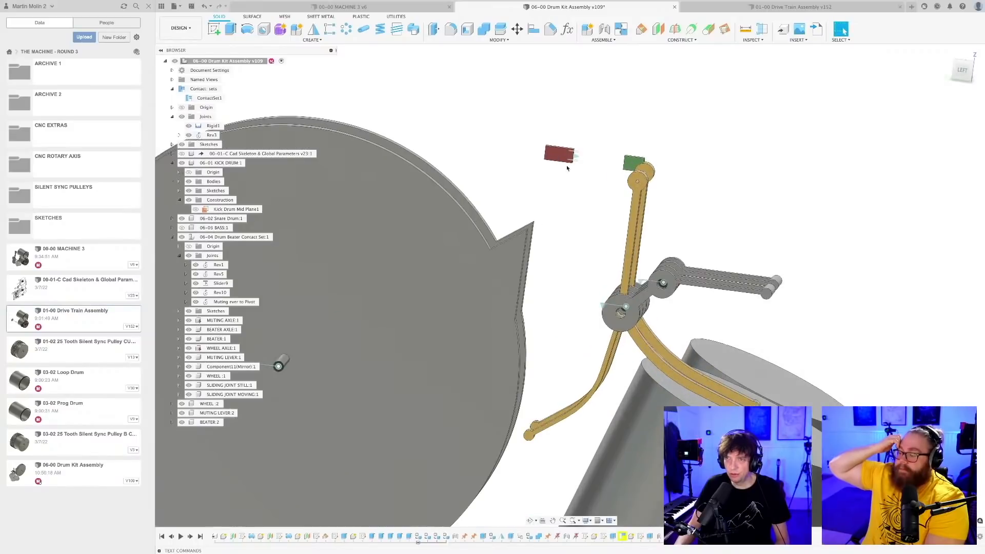
- Try sliding the green SLIDING JOINT MOVING block towards the red block, and revert the component positions
{"action": "left_click_drag", "start_coordinate": [537, 161], "coordinate": [606, 165]}
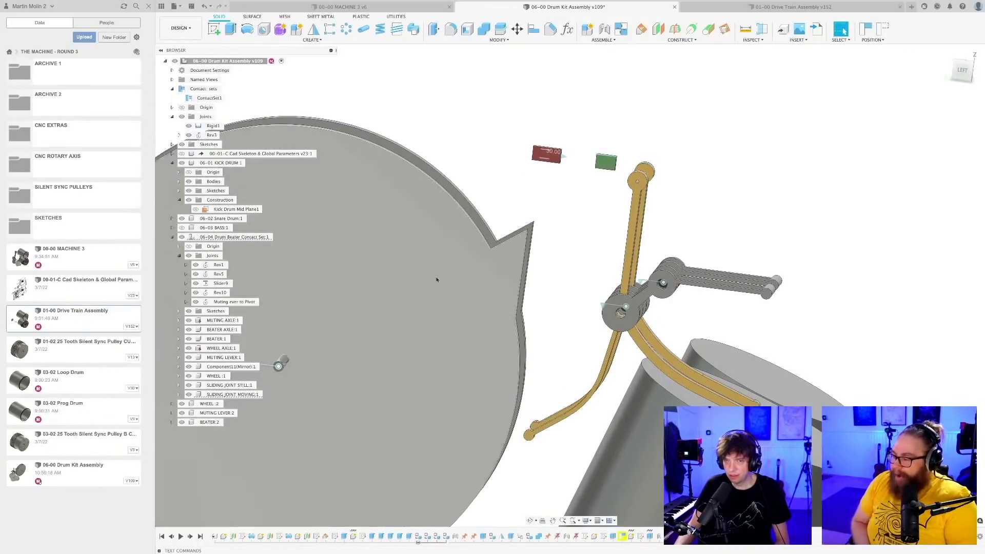
{"action": "right_click", "coordinate": [235, 394]}
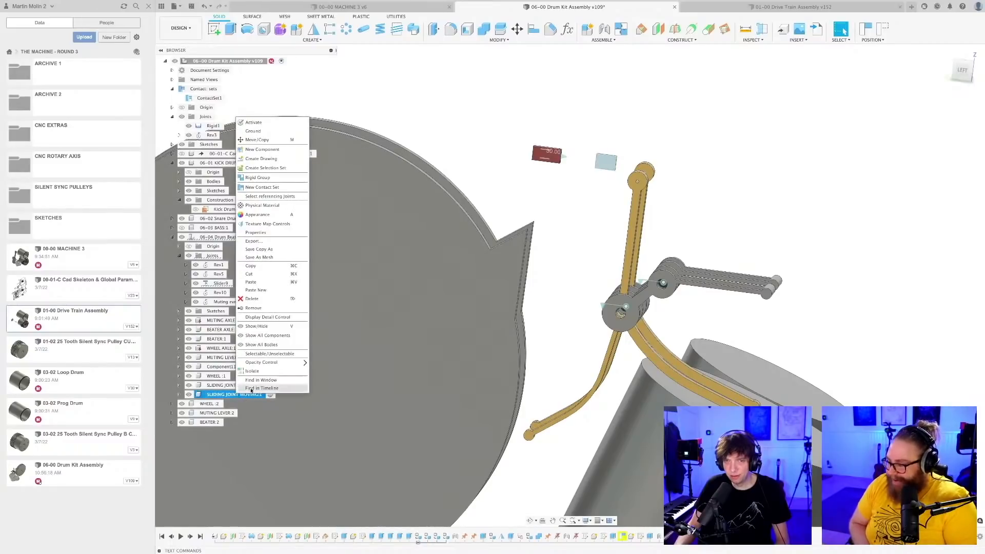
{"action": "left_click", "coordinate": [257, 139]}
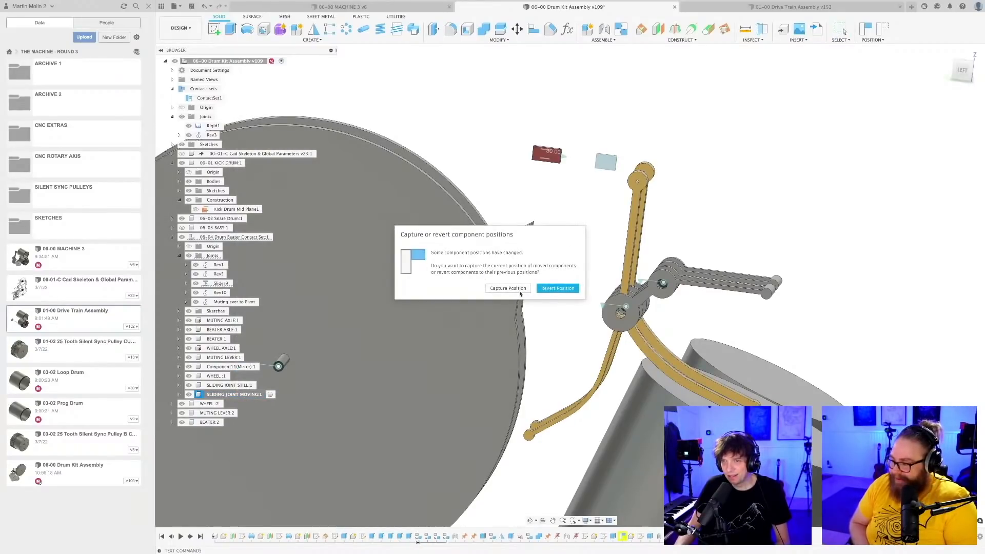
{"action": "left_click", "coordinate": [558, 289]}
{"action": "left_click", "coordinate": [578, 224]}
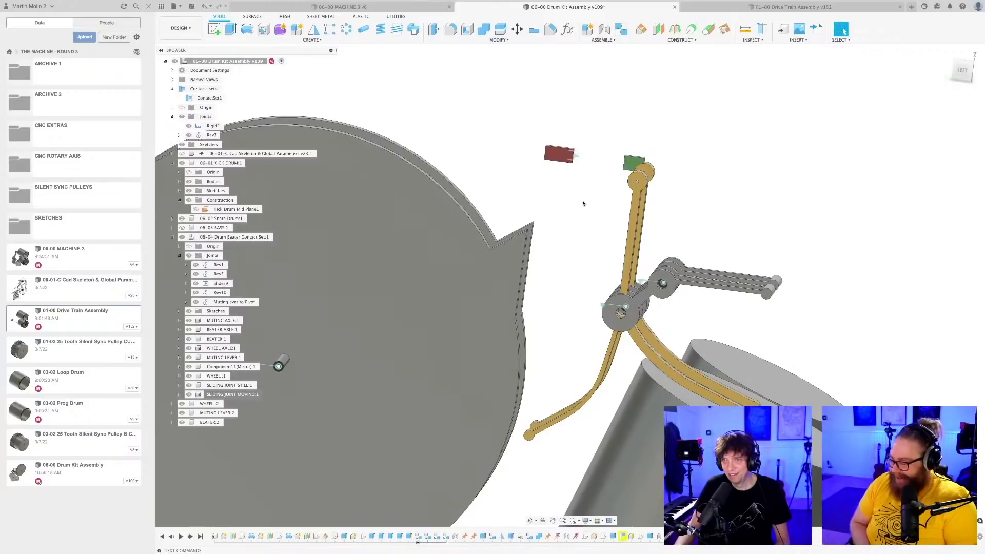
- Test the sliding joint by pulling on the red block, and examine the beater linkage squarely from the left
{"action": "left_click_drag", "start_coordinate": [564, 155], "coordinate": [577, 206]}
{"action": "middle_click_drag", "start_coordinate": [578, 206], "coordinate": [468, 210]}
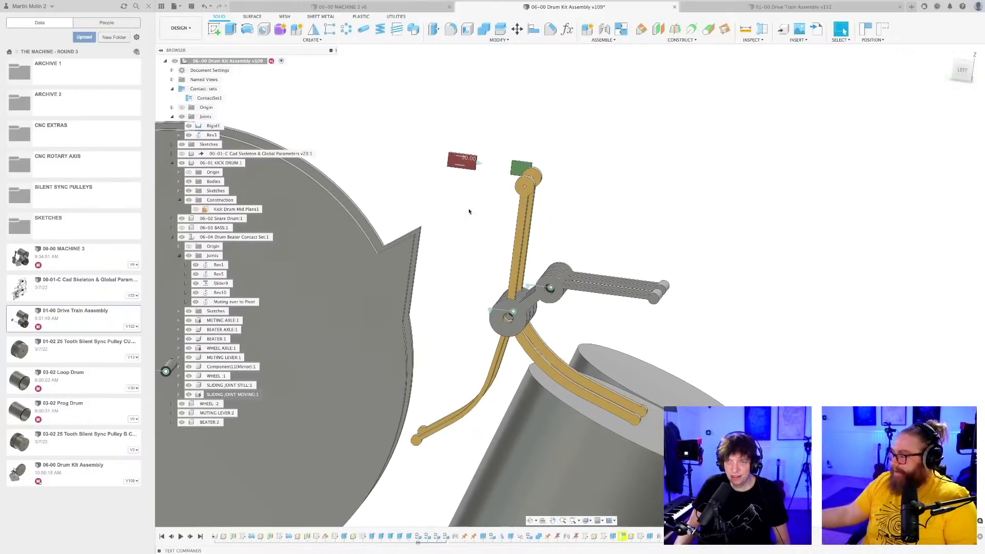
{"action": "scroll", "coordinate": [468, 211], "scroll_direction": "up", "scroll_amount": 1}
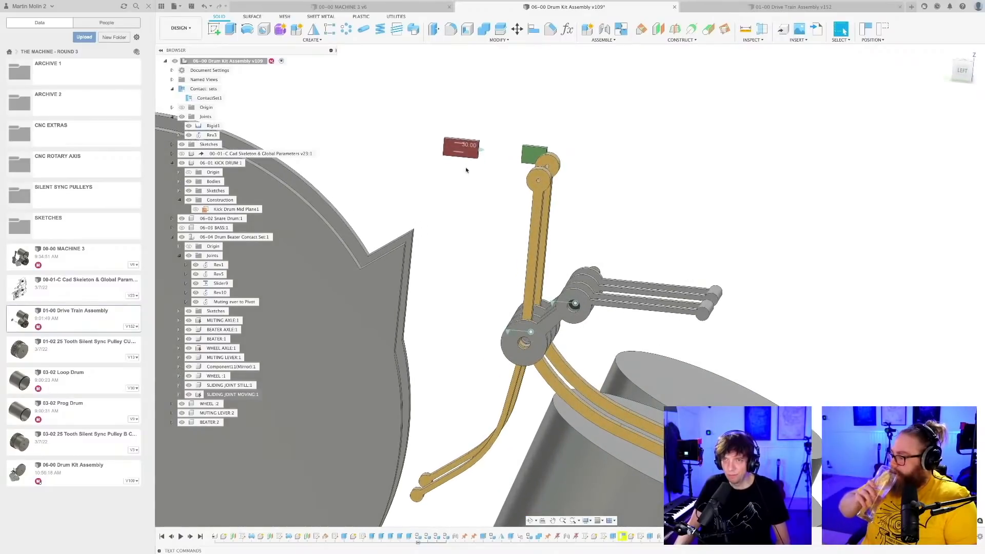
{"action": "mouse_move", "coordinate": [464, 150]}
{"action": "left_mouse_down"}
{"action": "mouse_move", "coordinate": [504, 150]}
{"action": "mouse_move", "coordinate": [463, 151]}
{"action": "left_mouse_up"}
{"action": "middle_click_drag", "start_coordinate": [481, 200], "coordinate": [451, 190]}
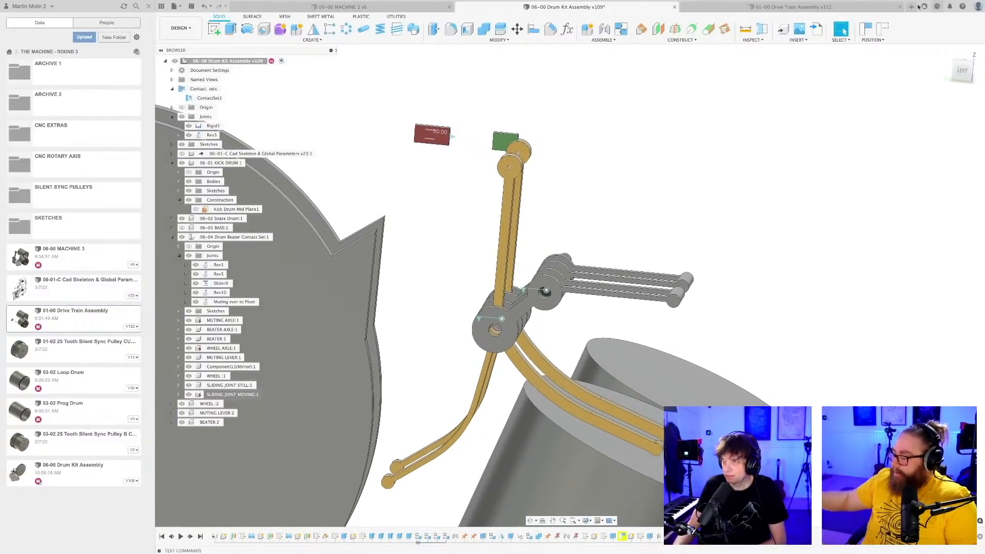
{"action": "left_click", "coordinate": [962, 71]}
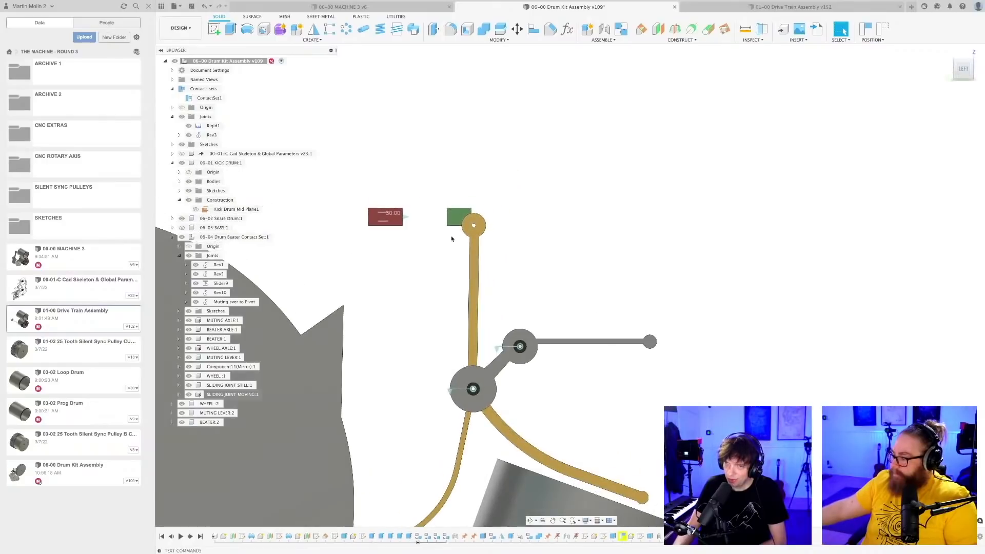
{"action": "scroll", "coordinate": [534, 171], "scroll_direction": "up", "scroll_amount": 3}
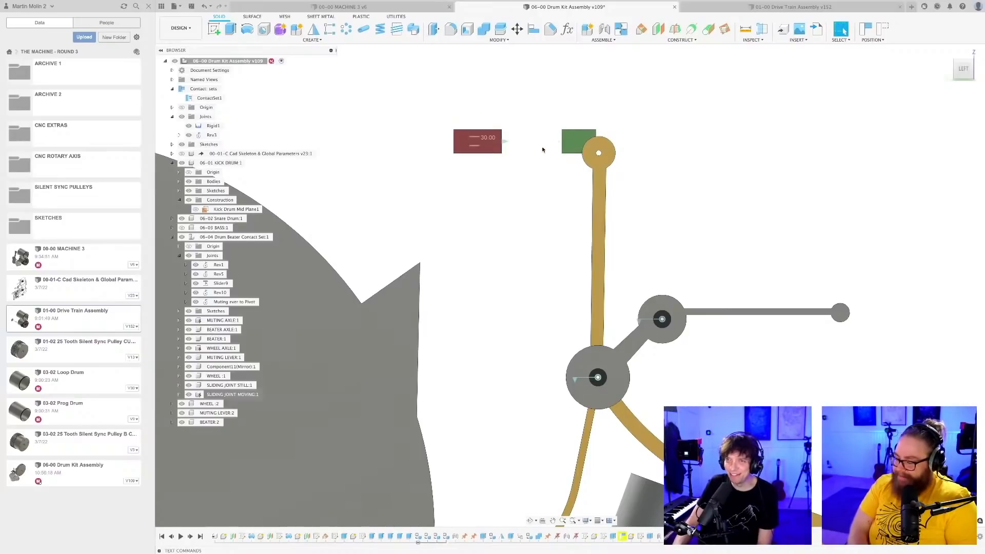
{"action": "mouse_move", "coordinate": [496, 146]}
{"action": "left_mouse_down"}
{"action": "mouse_move", "coordinate": [558, 147]}
{"action": "mouse_move", "coordinate": [493, 146]}
{"action": "left_mouse_up"}
{"action": "scroll", "coordinate": [529, 241], "scroll_direction": "down", "scroll_amount": 3}
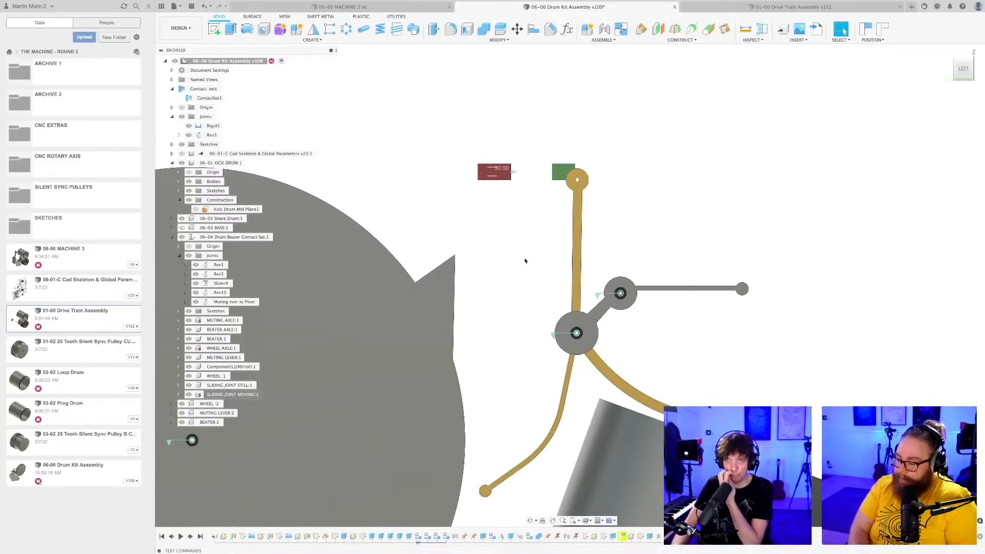
- View the beater mechanism at an angle and save the drum kit assembly
{"action": "mouse_move", "coordinate": [527, 229]}
{"action": "middle_mouse_down", "text": "shift"}
{"action": "mouse_move", "coordinate": [524, 245]}
{"action": "mouse_move", "coordinate": [533, 235]}
{"action": "mouse_move", "coordinate": [513, 241]}
{"action": "middle_mouse_up", "text": "shift"}
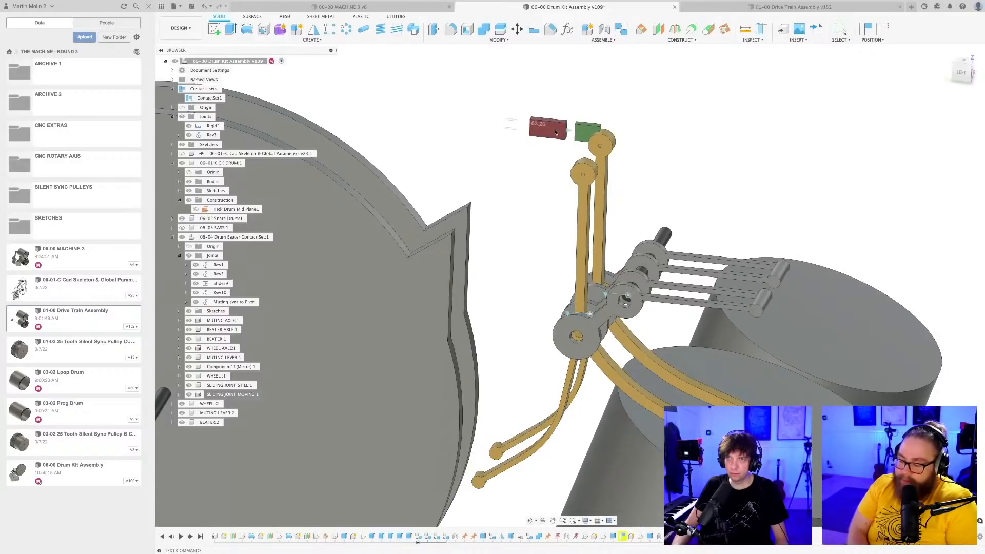
{"action": "scroll", "coordinate": [541, 172], "scroll_direction": "down", "scroll_amount": 2}
{"action": "middle_click_drag", "start_coordinate": [540, 172], "coordinate": [534, 175], "text": "shift"}
{"action": "key", "text": "ctrl+s"}
{"action": "key", "text": "Return"}
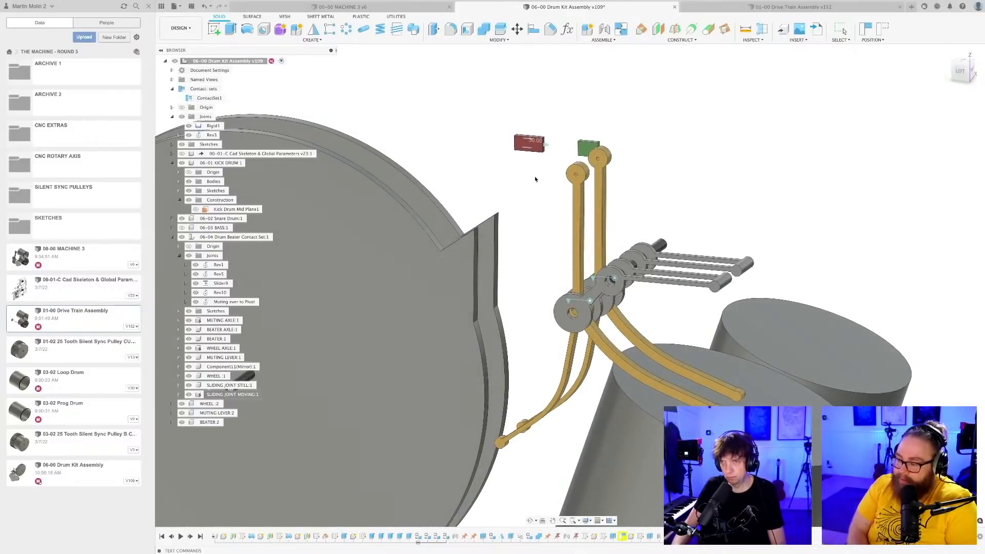
- Hide the second copies WHEEL:2, MUTING LEVER:2 and BEATER:2, and save the drum kit assembly
{"action": "middle_click_drag", "start_coordinate": [538, 179], "coordinate": [537, 175], "text": "shift"}
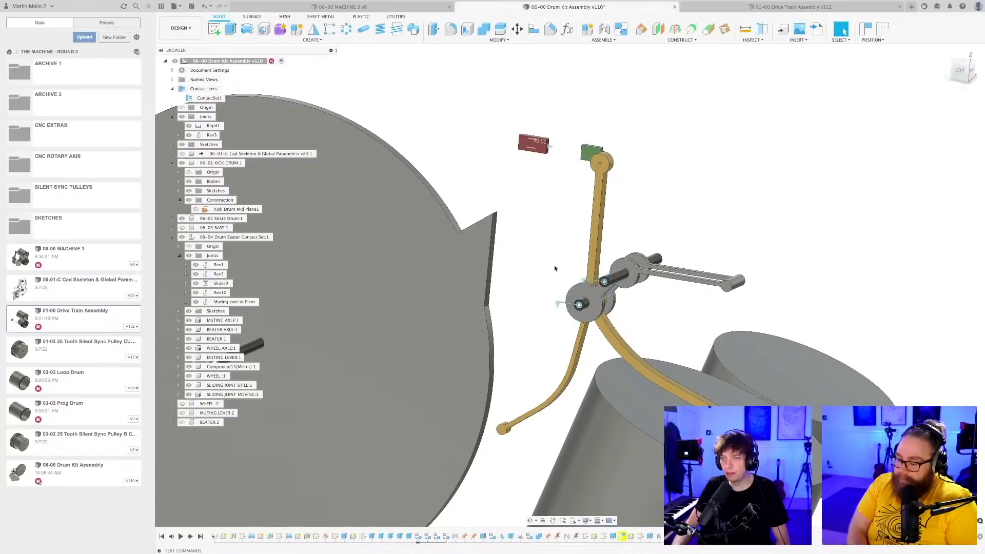
{"action": "scroll", "coordinate": [557, 266], "scroll_direction": "down", "scroll_amount": 2}
{"action": "scroll", "coordinate": [559, 268], "scroll_direction": "up", "scroll_amount": 2}
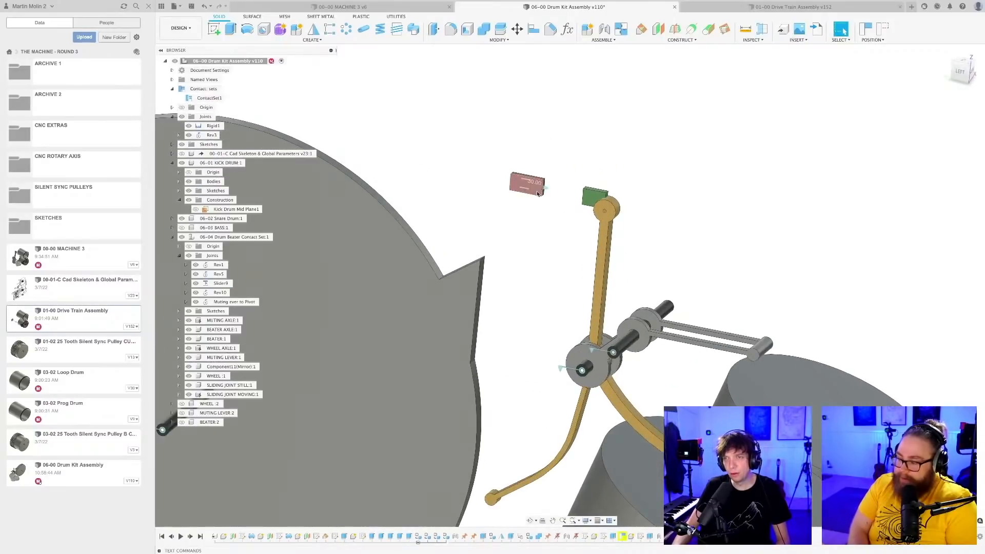
{"action": "scroll", "coordinate": [538, 260], "scroll_direction": "down", "scroll_amount": 3}
{"action": "key", "text": "super+s"}
{"action": "key", "text": "Return"}
- Check the red and green sliding blocks above the beater and save another version of the assembly
{"action": "scroll", "coordinate": [541, 251], "scroll_direction": "up", "scroll_amount": 2}
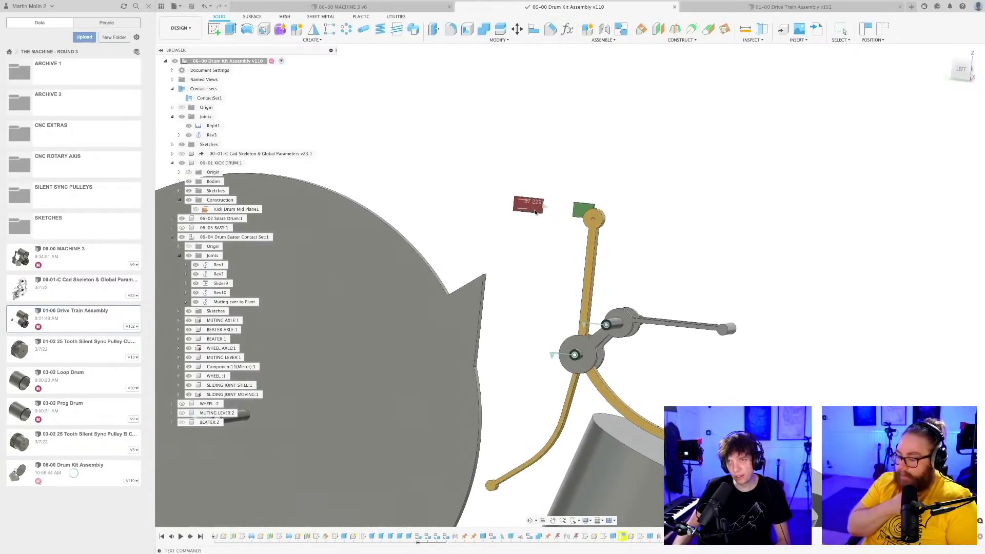
{"action": "scroll", "coordinate": [549, 233], "scroll_direction": "down", "scroll_amount": 3}
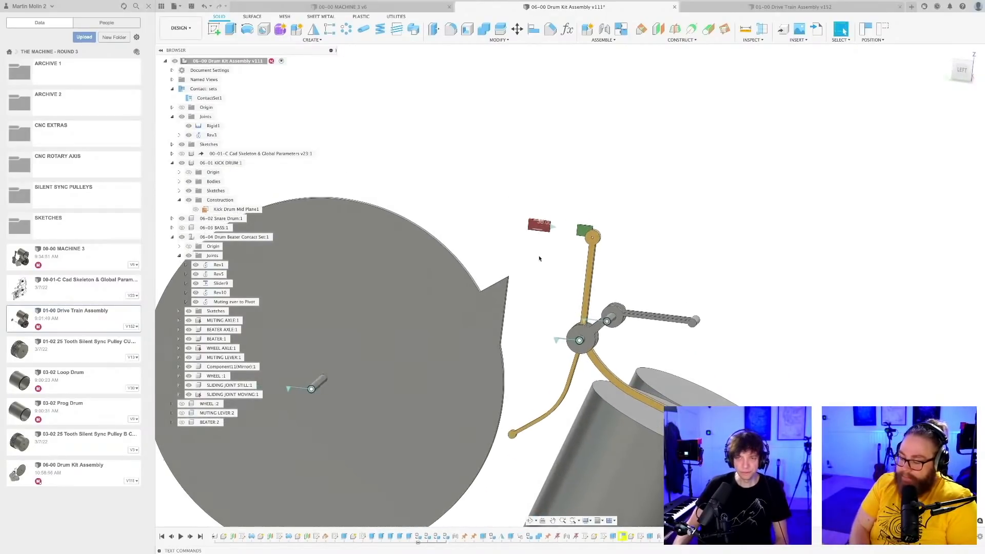
{"action": "key", "text": "super+s"}
{"action": "left_click", "coordinate": [510, 285]}
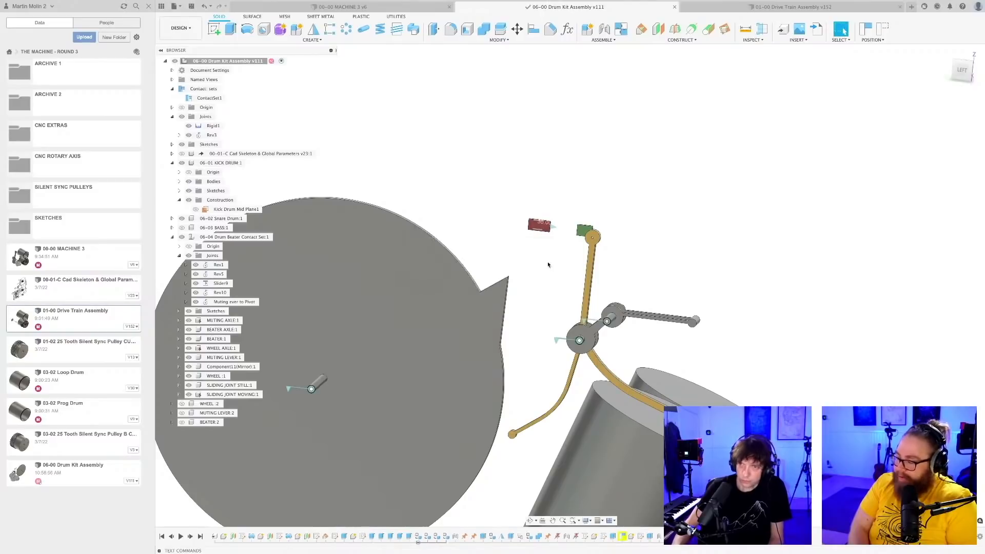
- View the red and green sliding blocks and the beater at an angle, and save the drum kit assembly
{"action": "scroll", "coordinate": [544, 262], "scroll_direction": "up", "scroll_amount": 4}
{"action": "mouse_move", "coordinate": [545, 210]}
{"action": "left_mouse_down"}
{"action": "mouse_move", "coordinate": [576, 218]}
{"action": "mouse_move", "coordinate": [539, 214]}
{"action": "left_mouse_up"}
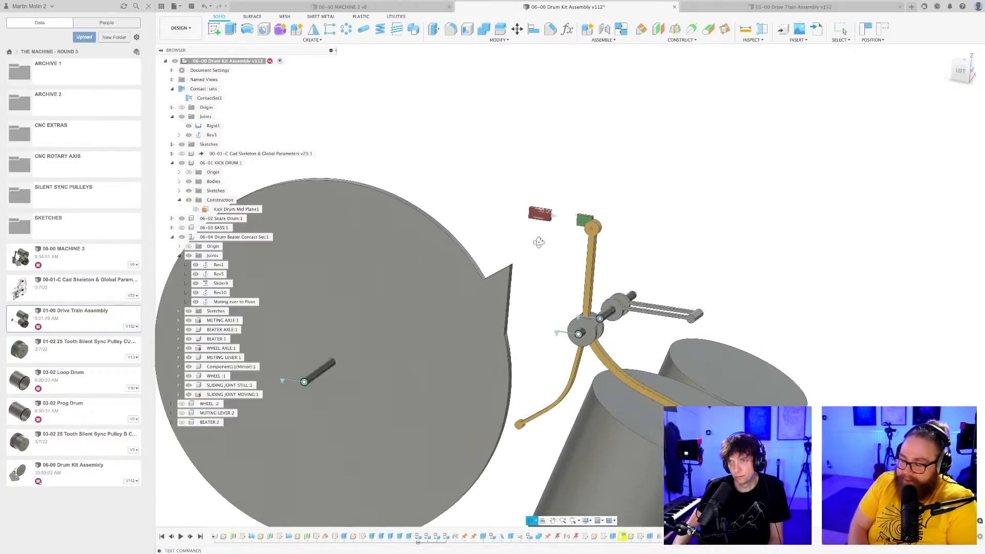
{"action": "key", "text": "super+s"}
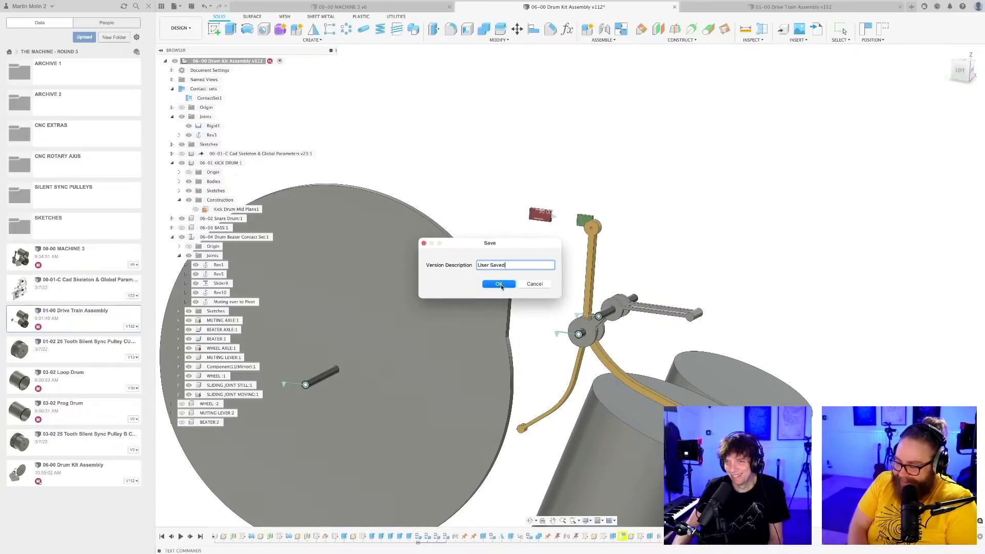
{"action": "left_click", "coordinate": [499, 284]}
- Inspect the red sliding block against the beater's upper arm and save a further version of the assembly
{"action": "middle_click_drag", "start_coordinate": [540, 290], "coordinate": [567, 214], "text": "shift"}
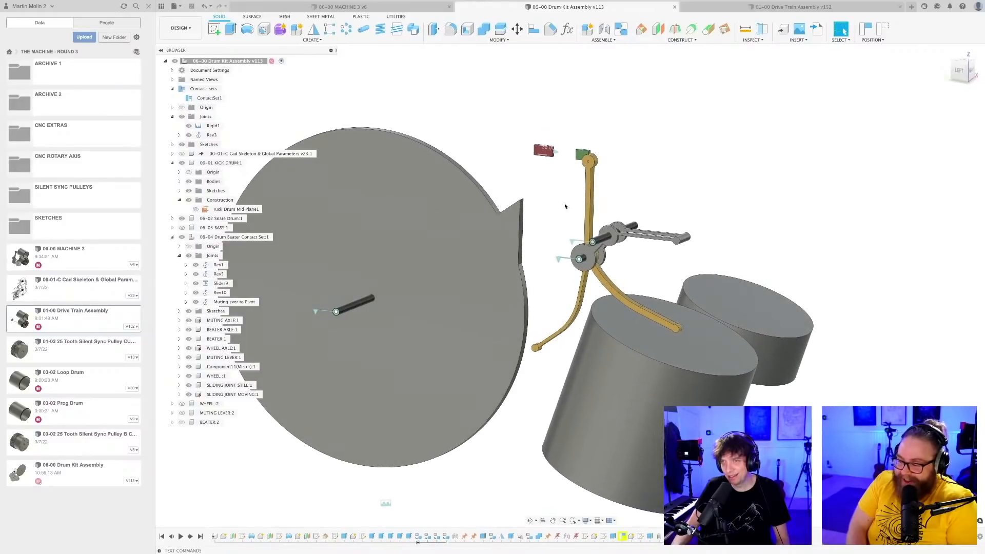
{"action": "scroll", "coordinate": [535, 185], "scroll_direction": "up", "scroll_amount": 3}
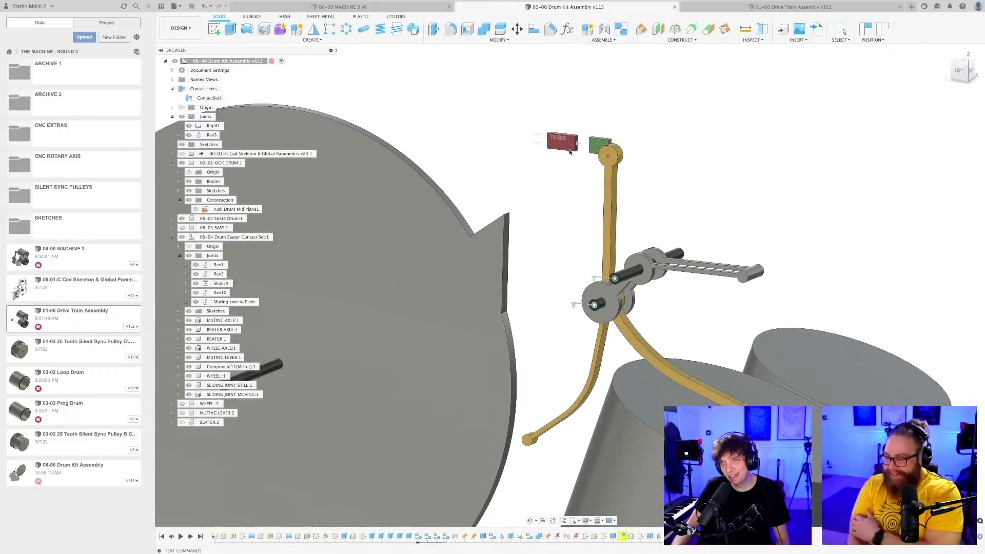
{"action": "scroll", "coordinate": [556, 190], "scroll_direction": "down", "scroll_amount": 3}
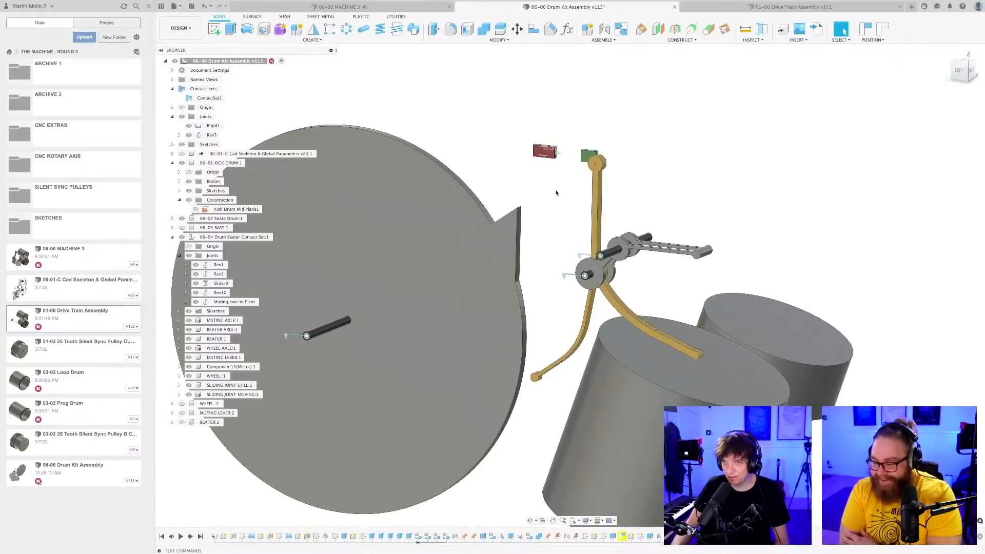
{"action": "key", "text": "ctrl+s"}
{"action": "key", "text": "Return"}
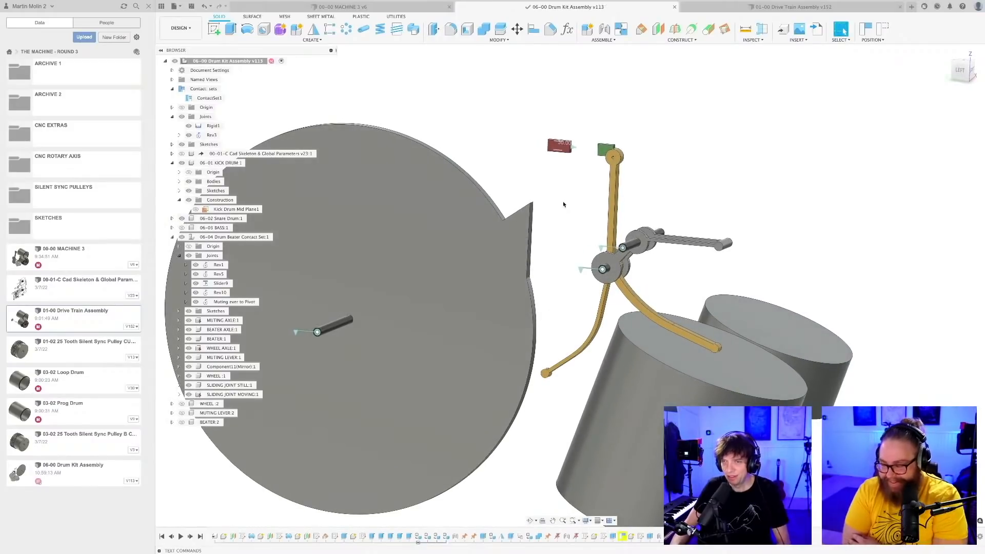
- Examine how the sliding blocks, beater and muting lever are arranged between the toothed wheel and the drums
{"action": "middle_click_drag", "start_coordinate": [573, 191], "coordinate": [548, 196]}
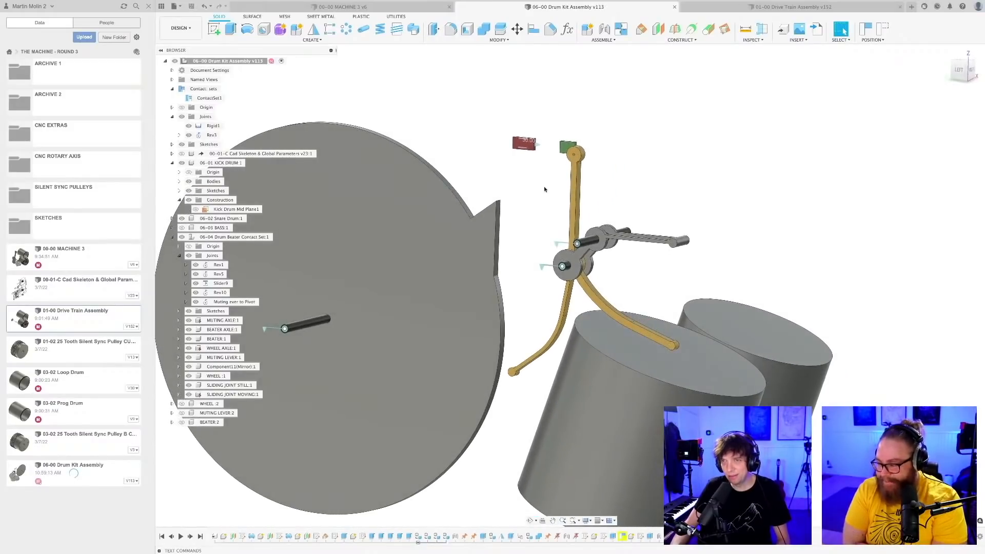
{"action": "scroll", "coordinate": [541, 184], "scroll_direction": "up", "scroll_amount": 2}
{"action": "scroll", "coordinate": [530, 185], "scroll_direction": "down", "scroll_amount": 3}
{"action": "scroll", "coordinate": [536, 192], "scroll_direction": "up", "scroll_amount": 1}
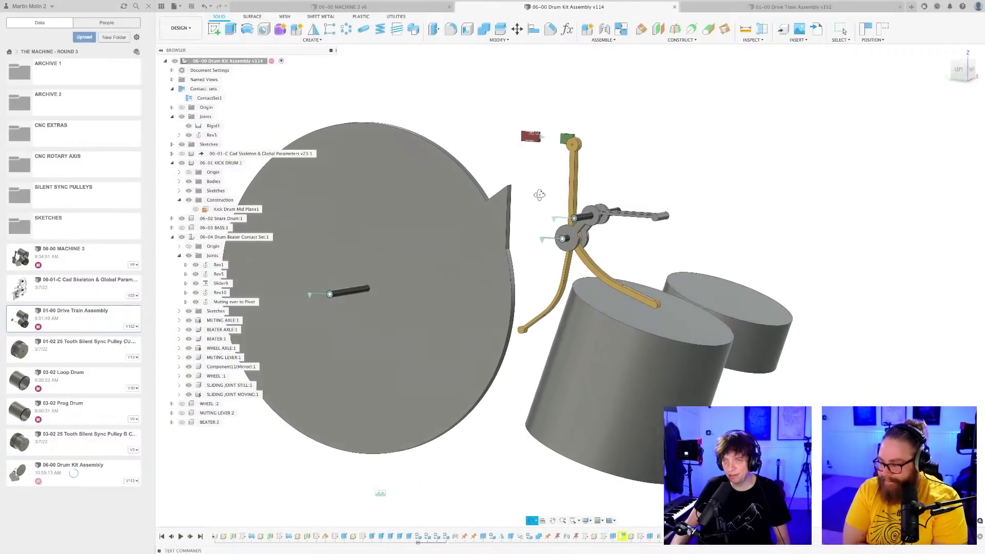
{"action": "mouse_move", "coordinate": [539, 197]}
{"action": "middle_mouse_down"}
{"action": "mouse_move", "coordinate": [570, 195]}
{"action": "mouse_move", "coordinate": [554, 200]}
{"action": "middle_mouse_up"}
{"action": "scroll", "coordinate": [570, 200], "scroll_direction": "up", "scroll_amount": 1}
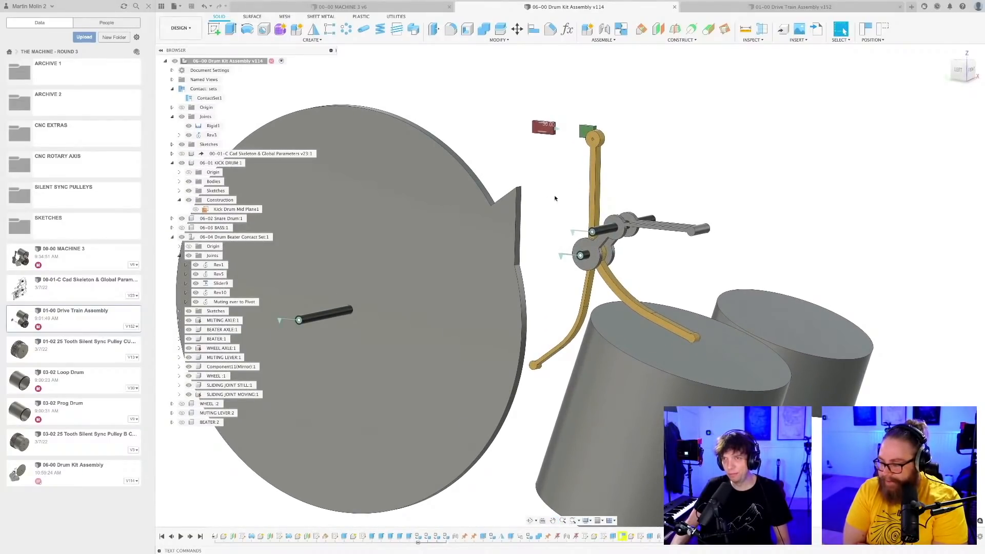
{"action": "scroll", "coordinate": [551, 194], "scroll_direction": "up", "scroll_amount": 3}
{"action": "scroll", "coordinate": [552, 178], "scroll_direction": "down", "scroll_amount": 5}
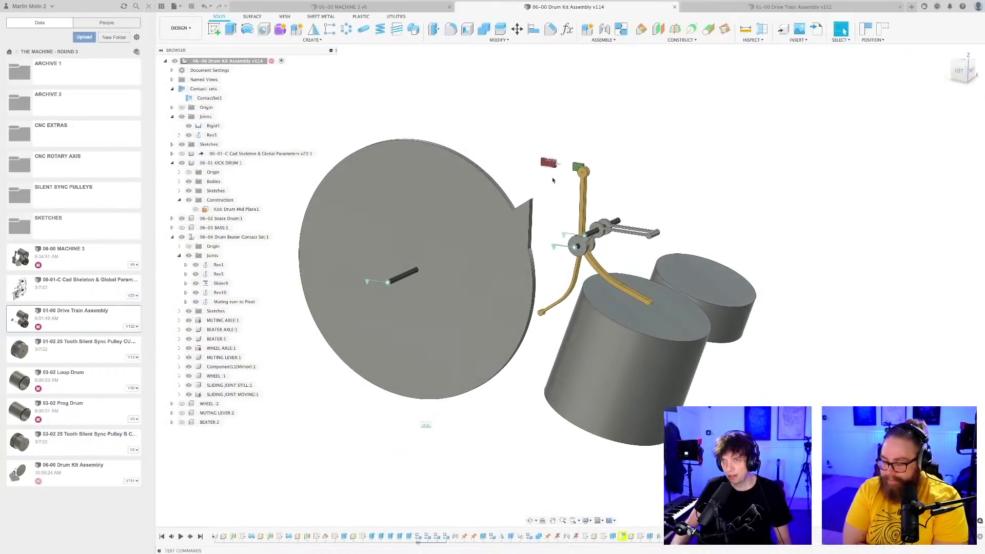
{"action": "scroll", "coordinate": [548, 199], "scroll_direction": "up", "scroll_amount": 4}
{"action": "scroll", "coordinate": [548, 198], "scroll_direction": "down", "scroll_amount": 3}
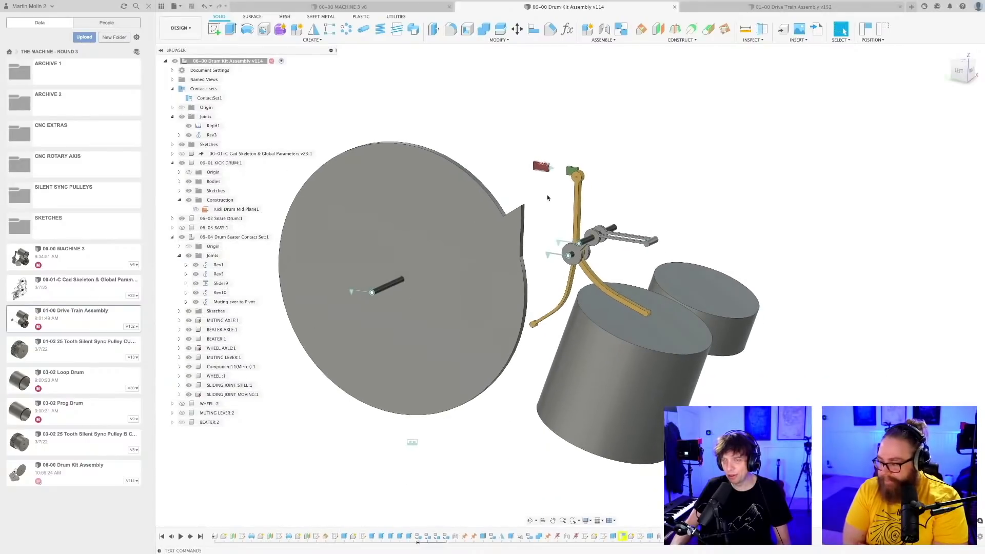
{"action": "scroll", "coordinate": [548, 197], "scroll_direction": "up", "scroll_amount": 3}
{"action": "scroll", "coordinate": [562, 201], "scroll_direction": "up", "scroll_amount": 3}
{"action": "scroll", "coordinate": [563, 204], "scroll_direction": "down", "scroll_amount": 4}
{"action": "scroll", "coordinate": [563, 204], "scroll_direction": "up", "scroll_amount": 1}
{"action": "scroll", "coordinate": [564, 201], "scroll_direction": "down", "scroll_amount": 1}
{"action": "middle_click_drag", "start_coordinate": [564, 202], "coordinate": [564, 161]}
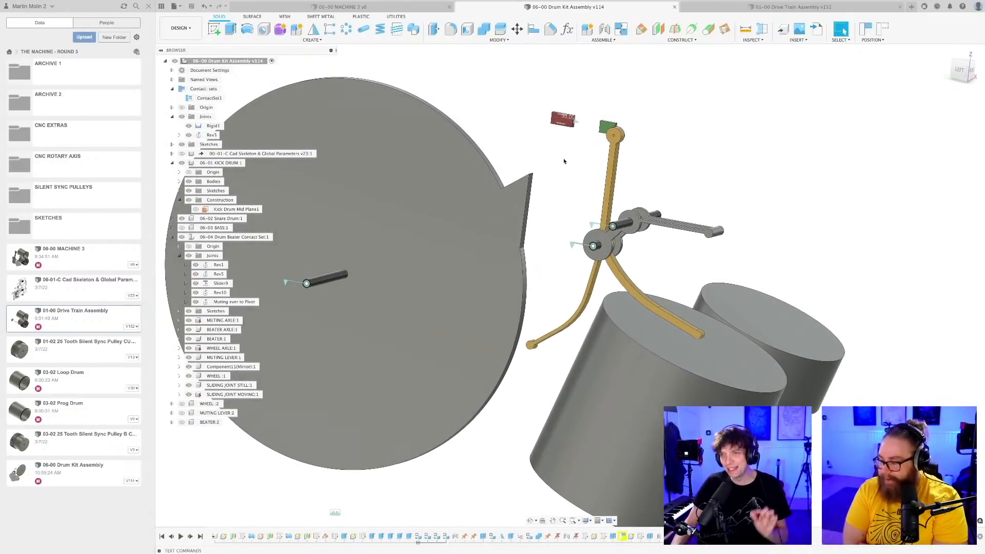
{"action": "scroll", "coordinate": [564, 150], "scroll_direction": "up", "scroll_amount": 2}
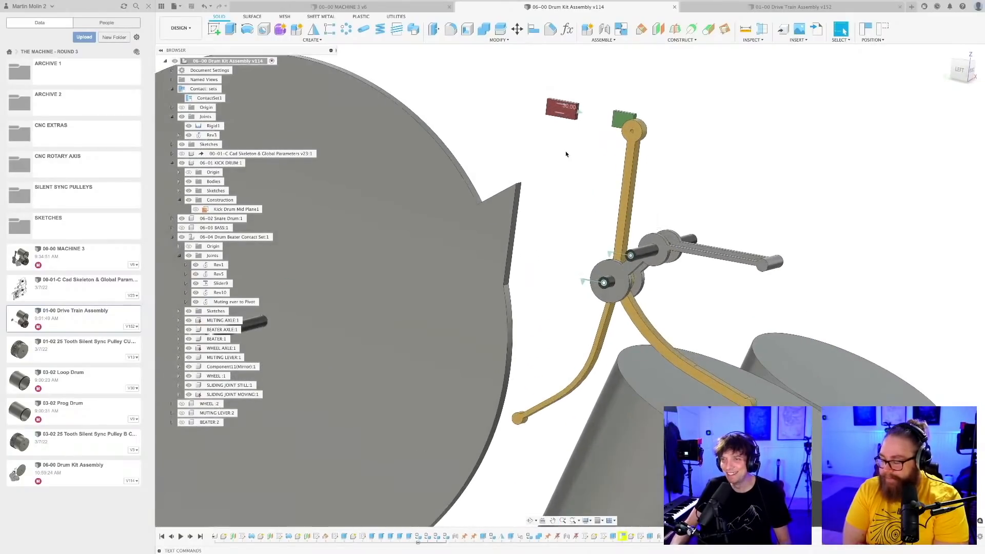
- View the beater linkage from the wheel axle's opposite side and save the drum kit assembly
{"action": "middle_click_drag", "start_coordinate": [537, 155], "coordinate": [644, 180], "text": "shift"}
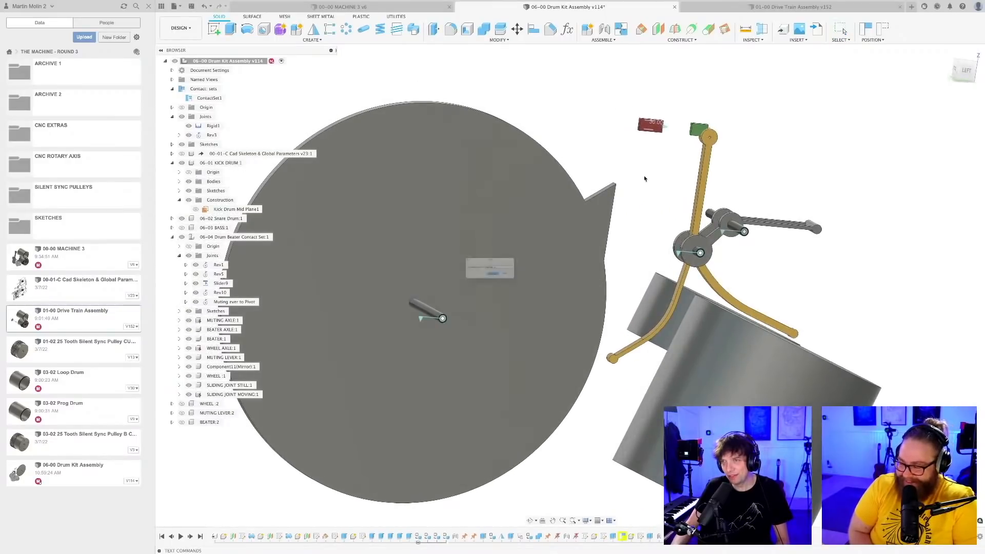
{"action": "key", "text": "super+s"}
{"action": "left_click", "coordinate": [499, 284]}
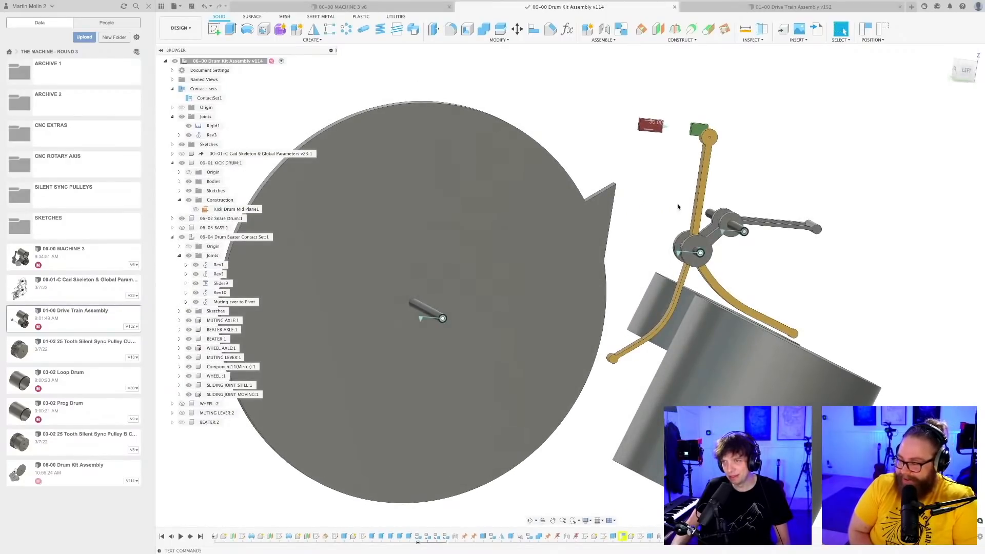
- Test the linkage by pulling the red sliding block toward the green one and lifting the muting lever's free end
{"action": "middle_click_drag", "start_coordinate": [654, 206], "coordinate": [574, 204], "text": "shift"}
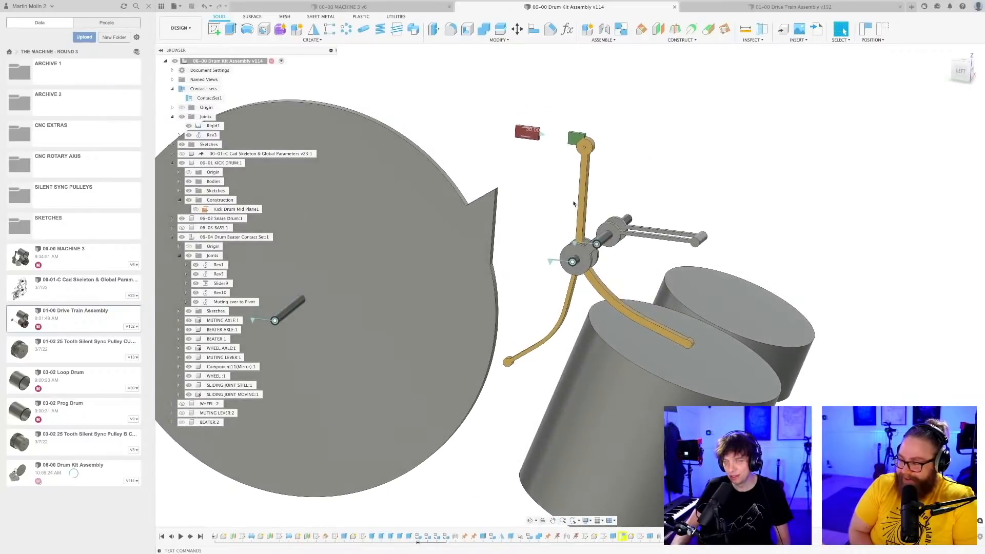
{"action": "scroll", "coordinate": [552, 181], "scroll_direction": "up", "scroll_amount": 3}
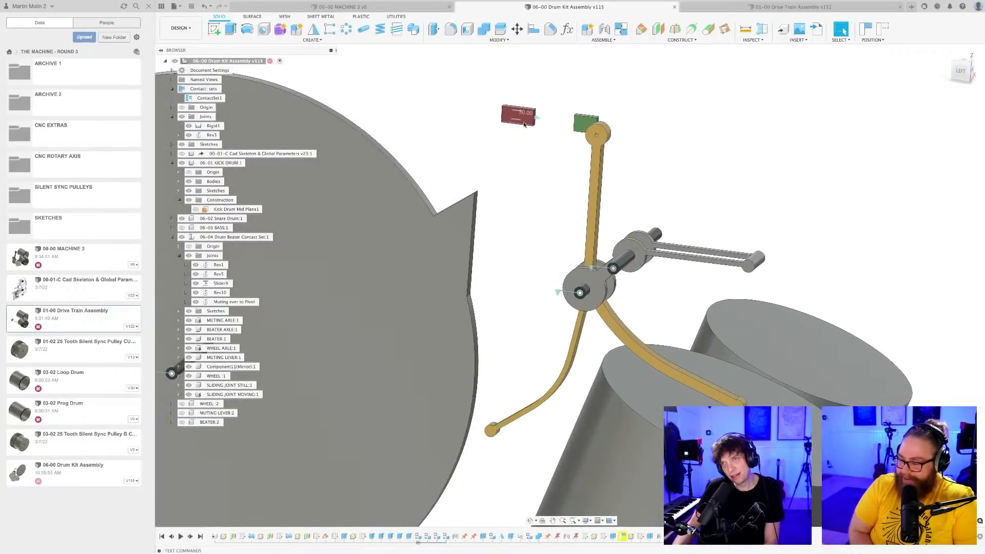
{"action": "left_click_drag", "start_coordinate": [523, 128], "coordinate": [548, 123]}
{"action": "mouse_move", "coordinate": [752, 263]}
{"action": "left_mouse_down"}
{"action": "mouse_move", "coordinate": [747, 235]}
{"action": "mouse_move", "coordinate": [755, 251]}
{"action": "left_mouse_up"}
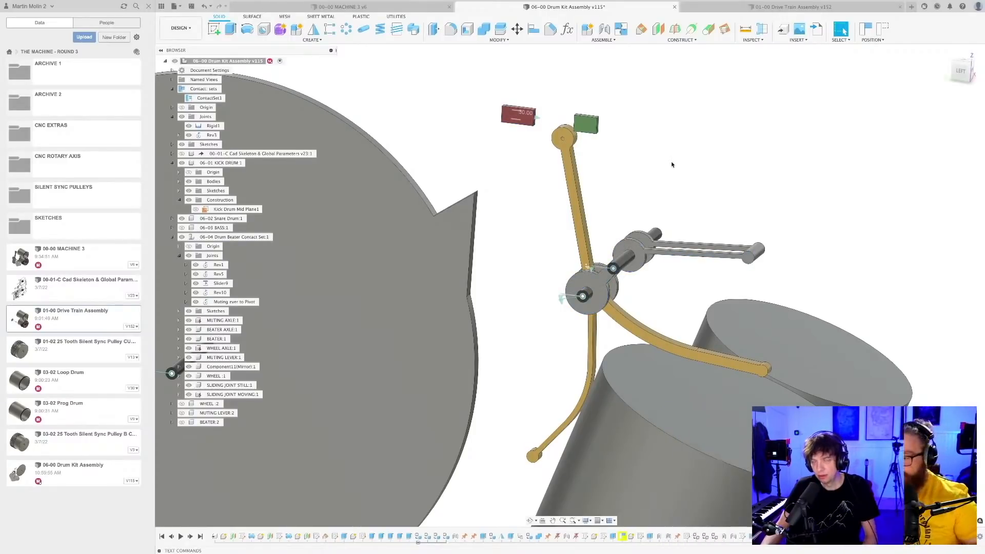
- View the beater and muting lever almost squarely from the left and save the drum kit assembly
{"action": "mouse_move", "coordinate": [657, 178]}
{"action": "middle_mouse_down", "text": "shift"}
{"action": "mouse_move", "coordinate": [671, 170]}
{"action": "mouse_move", "coordinate": [659, 172]}
{"action": "middle_mouse_up", "text": "shift"}
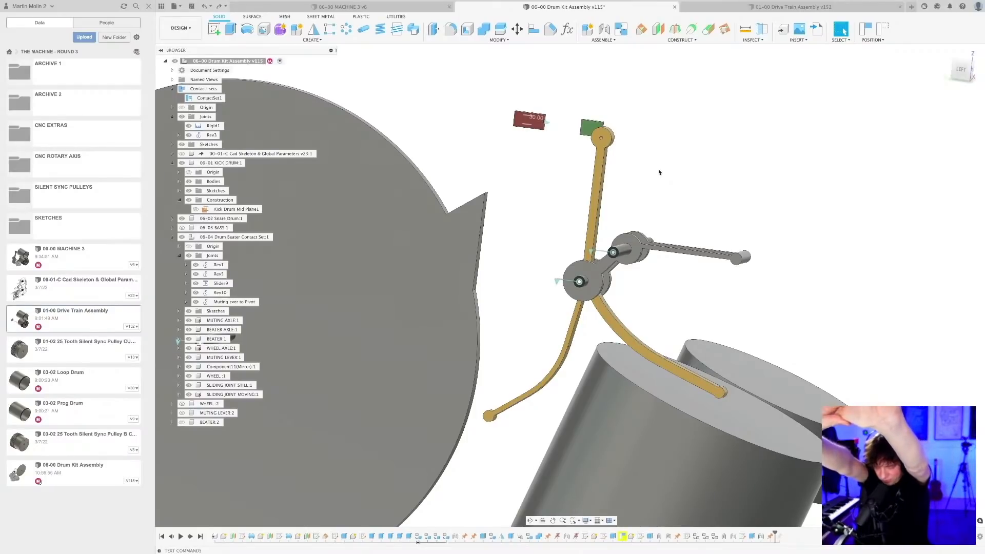
{"action": "key", "text": "super+s"}
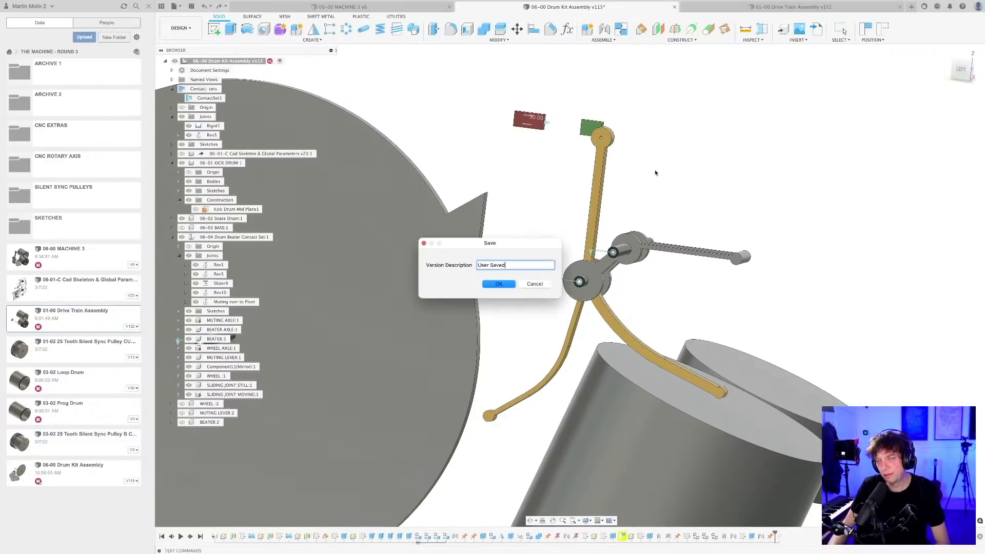
{"action": "key", "text": "Return"}
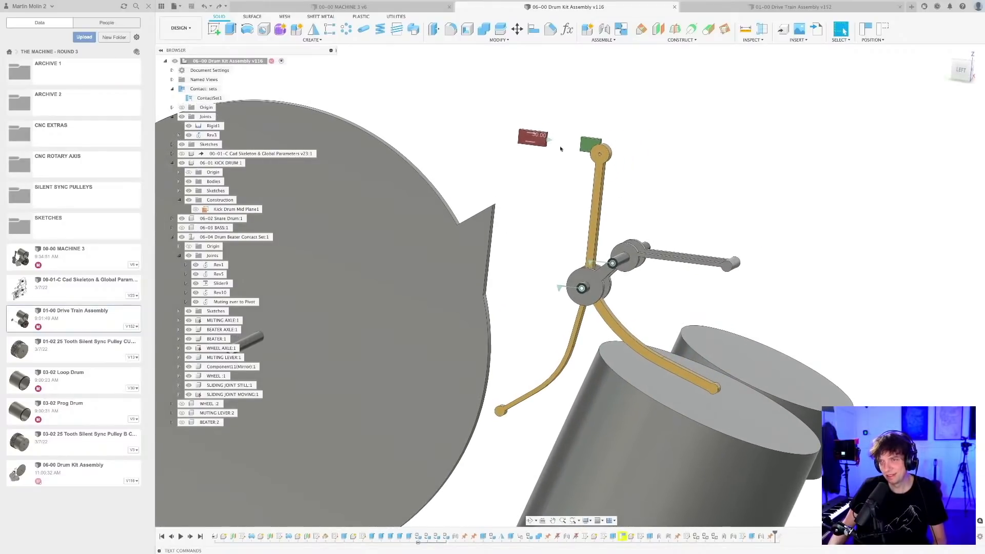
- Check the gap between the red and green sliding blocks and save another version of the drum kit assembly
{"action": "left_click_drag", "start_coordinate": [559, 146], "coordinate": [566, 149]}
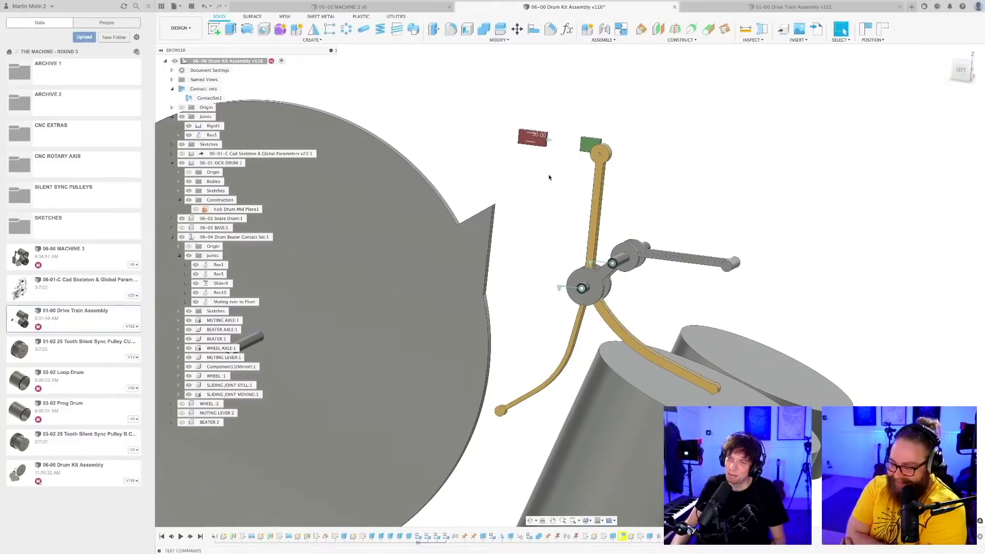
{"action": "scroll", "coordinate": [550, 181], "scroll_direction": "down", "scroll_amount": 2}
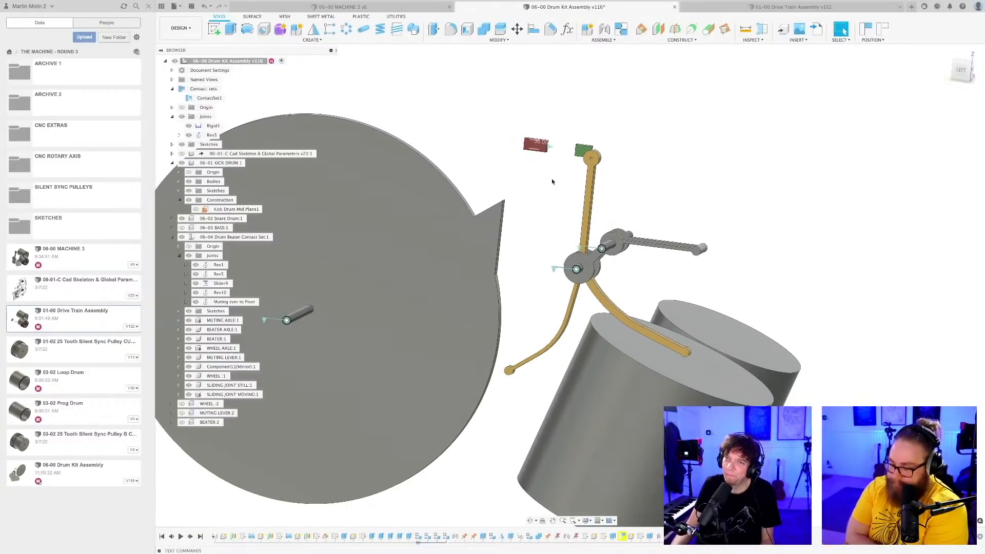
{"action": "middle_click_drag", "start_coordinate": [552, 183], "coordinate": [557, 181], "text": "shift"}
{"action": "key", "text": "super+s"}
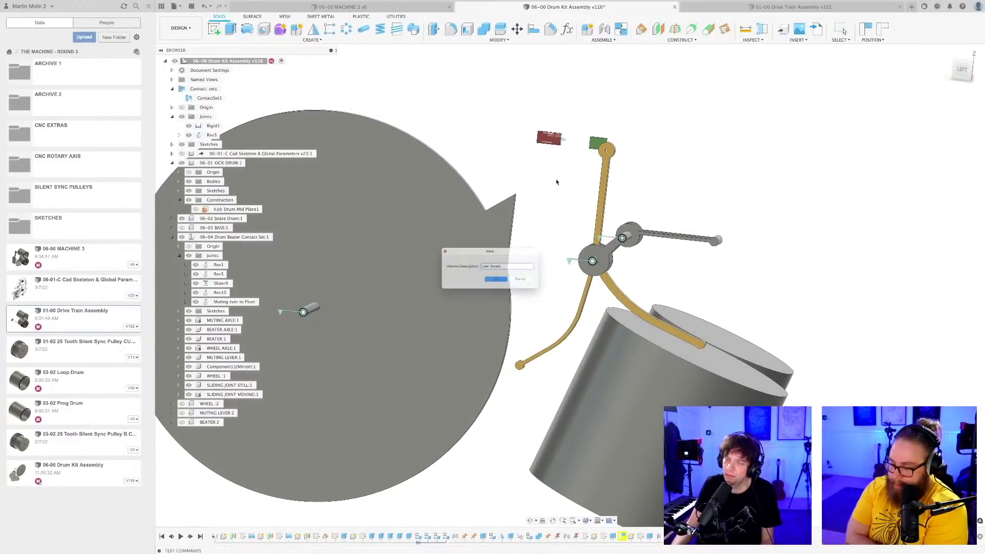
{"action": "left_click", "coordinate": [500, 284]}
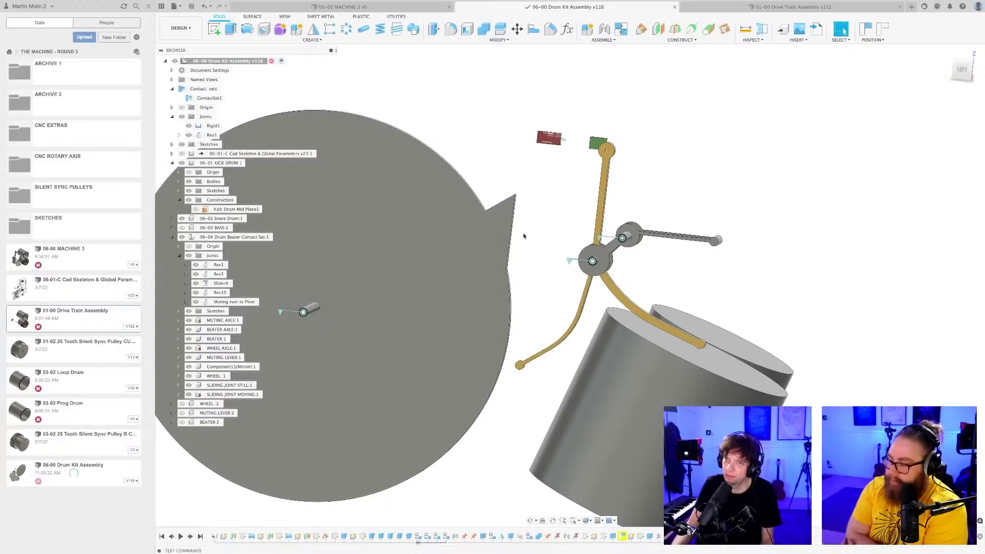
- Turn the toothed wheel so its tooth sweeps down past the beater's lower arm, and undo the rotation
{"action": "left_click_drag", "start_coordinate": [512, 201], "coordinate": [528, 389]}
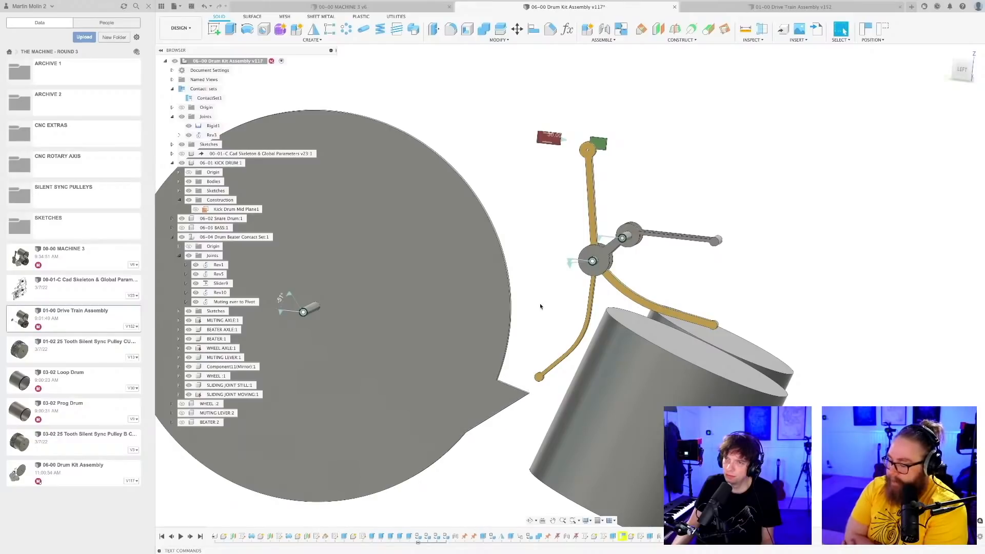
{"action": "key", "text": "ctrl+z"}
- Lift the muting lever's free end repeatedly to test how it moves the beater off the drum, undoing each movement
{"action": "mouse_move", "coordinate": [643, 161]}
{"action": "middle_mouse_down", "text": "shift"}
{"action": "mouse_move", "coordinate": [636, 171]}
{"action": "mouse_move", "coordinate": [636, 159]}
{"action": "middle_mouse_up", "text": "shift"}
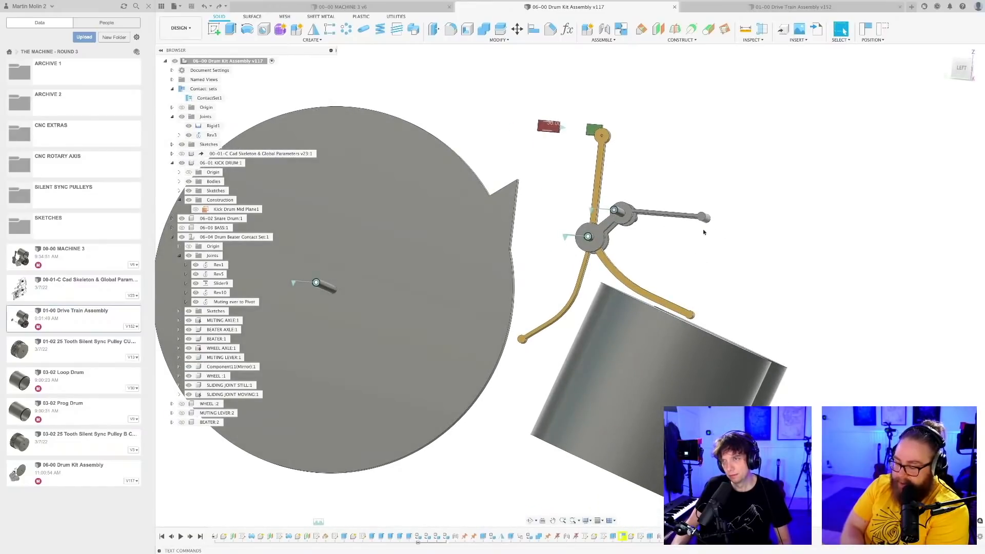
{"action": "left_click_drag", "start_coordinate": [703, 221], "coordinate": [696, 206]}
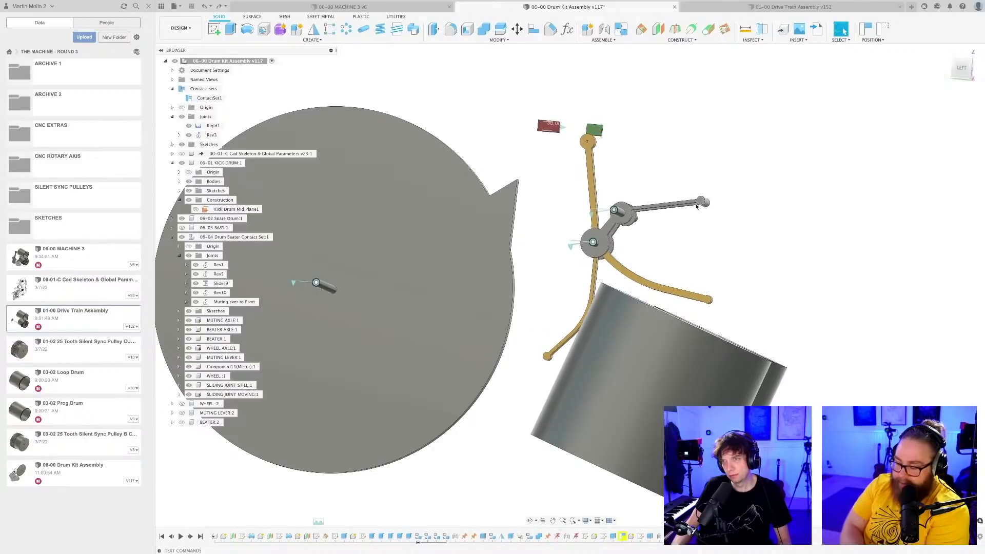
{"action": "key", "text": "ctrl+z"}
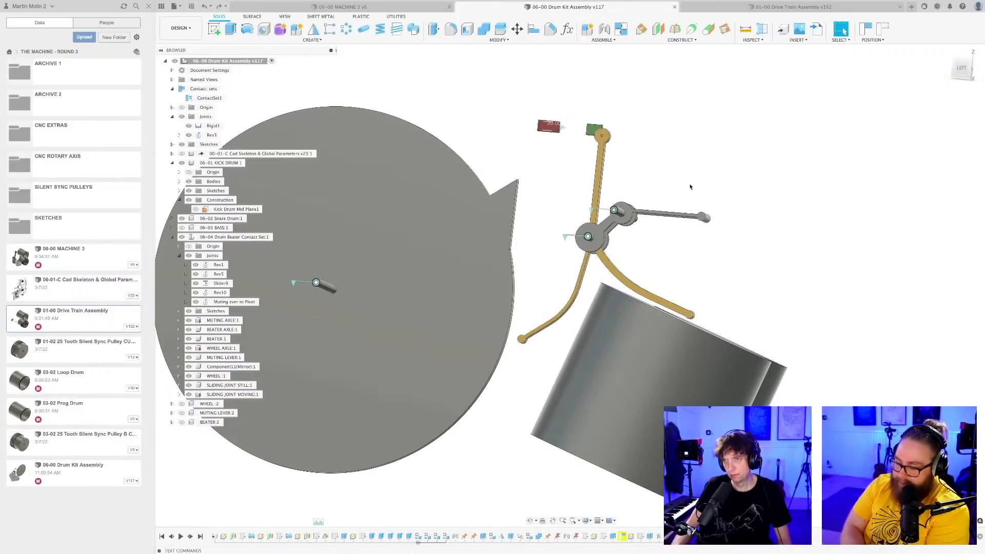
{"action": "left_click_drag", "start_coordinate": [703, 220], "coordinate": [698, 205]}
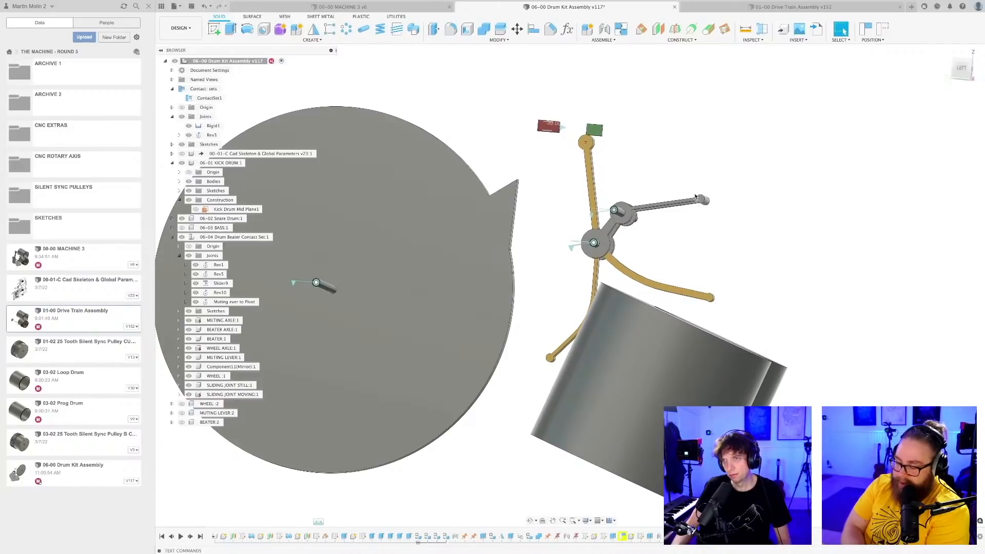
{"action": "key", "text": "ctrl+z"}
{"action": "middle_click_drag", "start_coordinate": [690, 186], "coordinate": [694, 262], "text": "shift"}
{"action": "left_click_drag", "start_coordinate": [697, 271], "coordinate": [695, 246]}
{"action": "key", "text": "ctrl+z"}
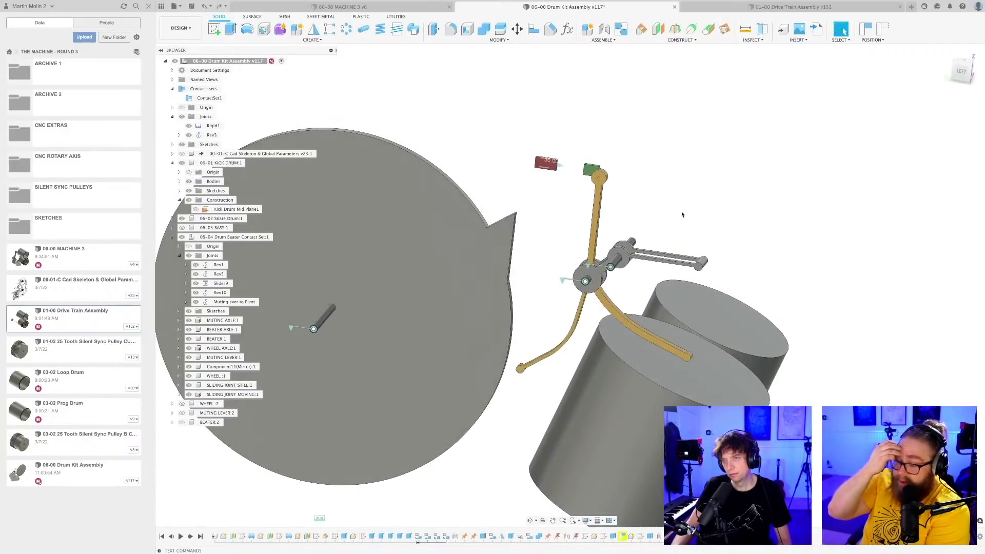
- Examine the beater's clearance above the snare drum and the muting lever's position beside it
{"action": "scroll", "coordinate": [678, 217], "scroll_direction": "up", "scroll_amount": 3}
{"action": "middle_click_drag", "start_coordinate": [675, 219], "coordinate": [649, 172]}
{"action": "scroll", "coordinate": [651, 212], "scroll_direction": "up", "scroll_amount": 3}
{"action": "scroll", "coordinate": [638, 218], "scroll_direction": "down", "scroll_amount": 2}
{"action": "scroll", "coordinate": [641, 212], "scroll_direction": "down", "scroll_amount": 1}
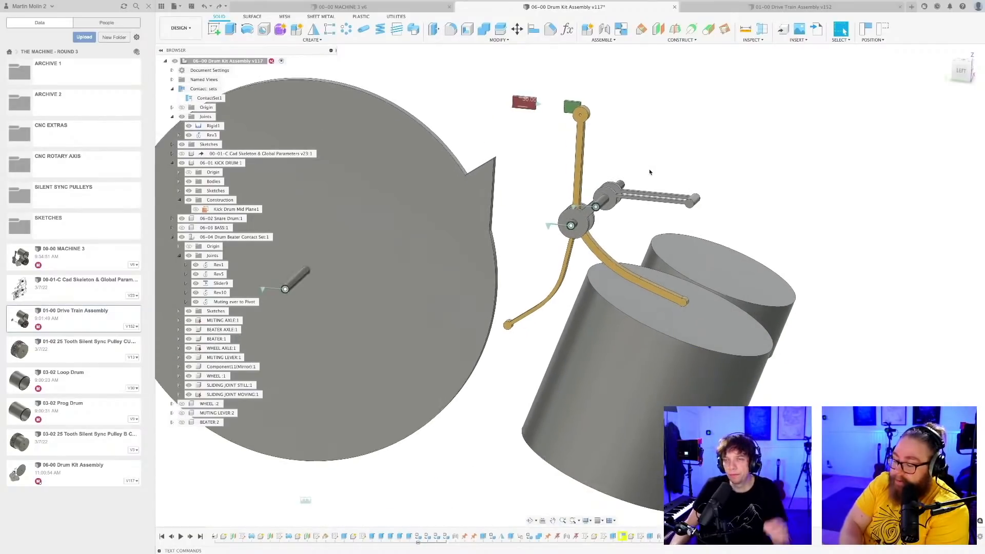
{"action": "scroll", "coordinate": [648, 173], "scroll_direction": "down", "scroll_amount": 1}
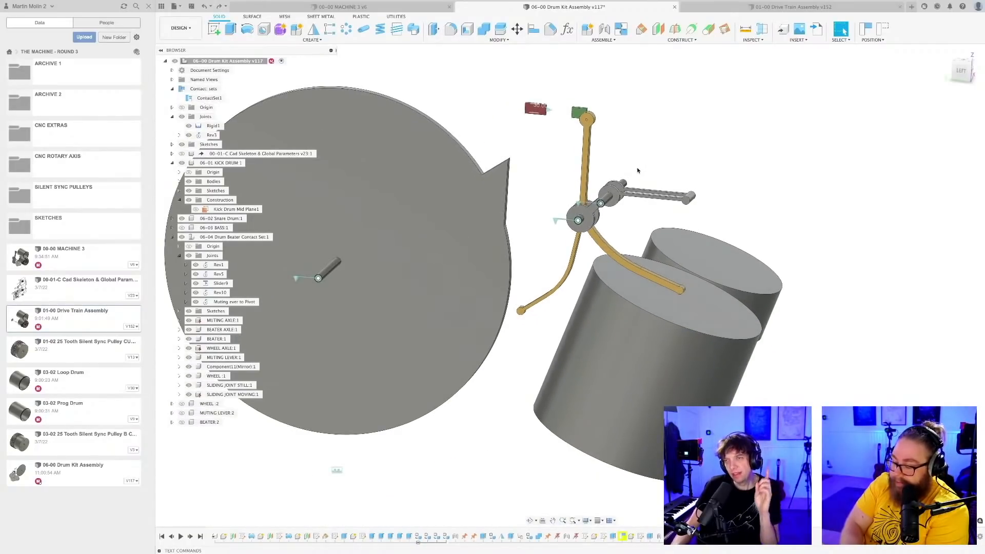
{"action": "scroll", "coordinate": [625, 160], "scroll_direction": "up", "scroll_amount": 1}
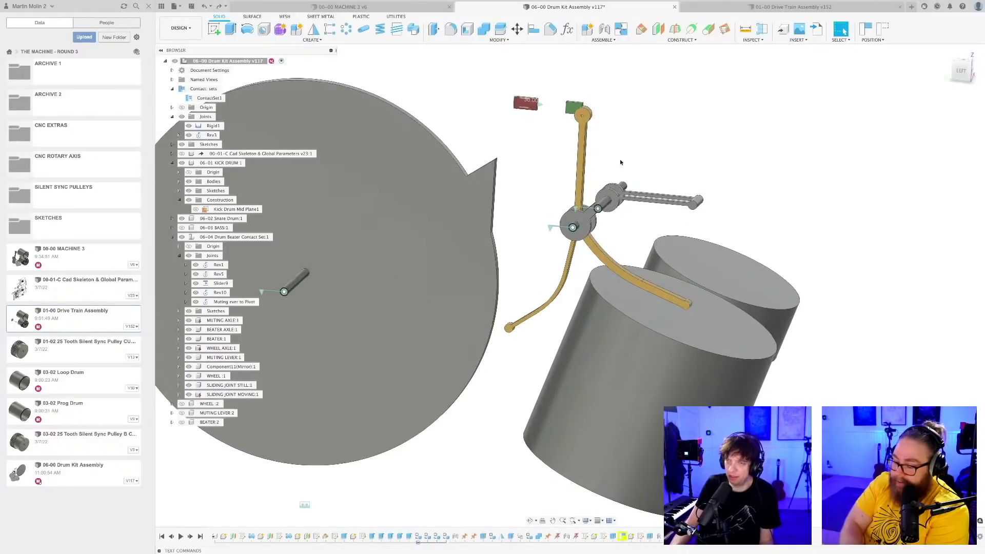
{"action": "middle_click_drag", "start_coordinate": [622, 164], "coordinate": [600, 183]}
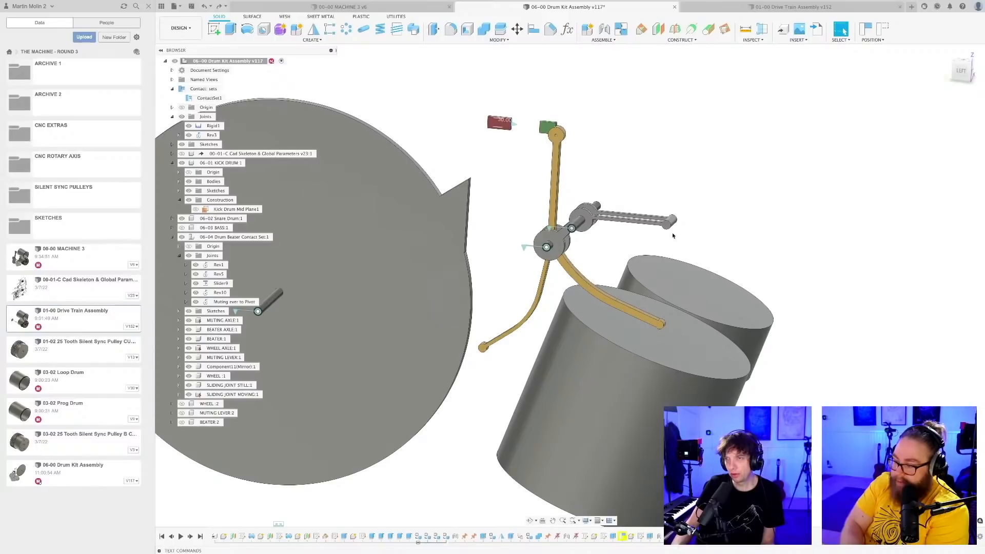
- Lift the muting lever's free end slightly and examine its hubs and plates beside the beater
{"action": "left_click_drag", "start_coordinate": [667, 231], "coordinate": [664, 211]}
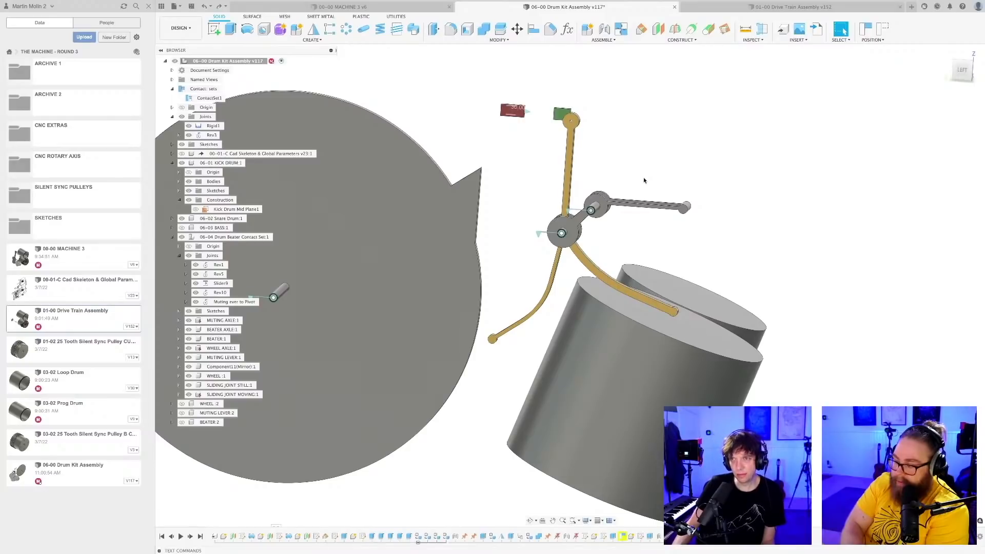
{"action": "middle_click_drag", "start_coordinate": [617, 188], "coordinate": [633, 176], "text": "shift"}
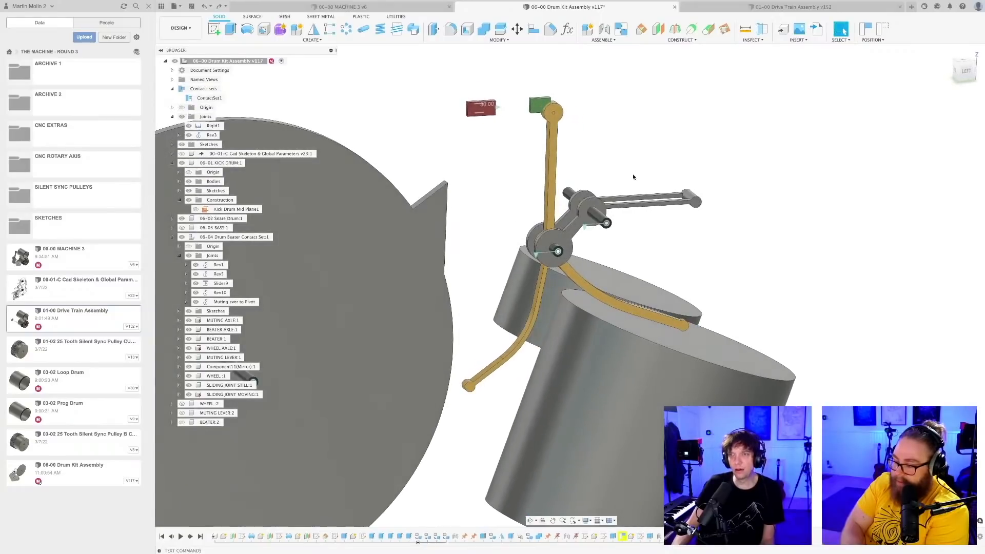
{"action": "scroll", "coordinate": [588, 200], "scroll_direction": "up", "scroll_amount": 2}
{"action": "left_click", "coordinate": [587, 200]}
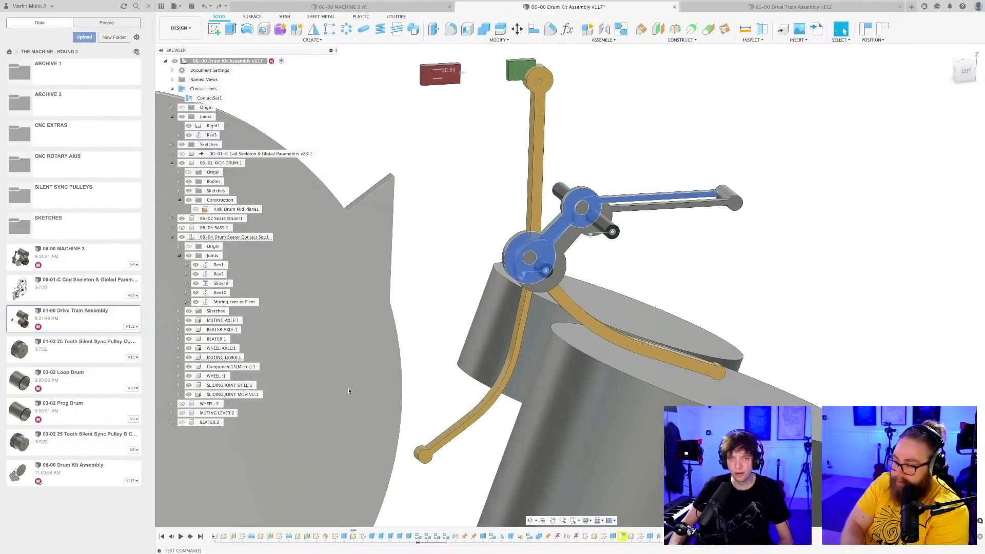
{"action": "left_click", "coordinate": [628, 147]}
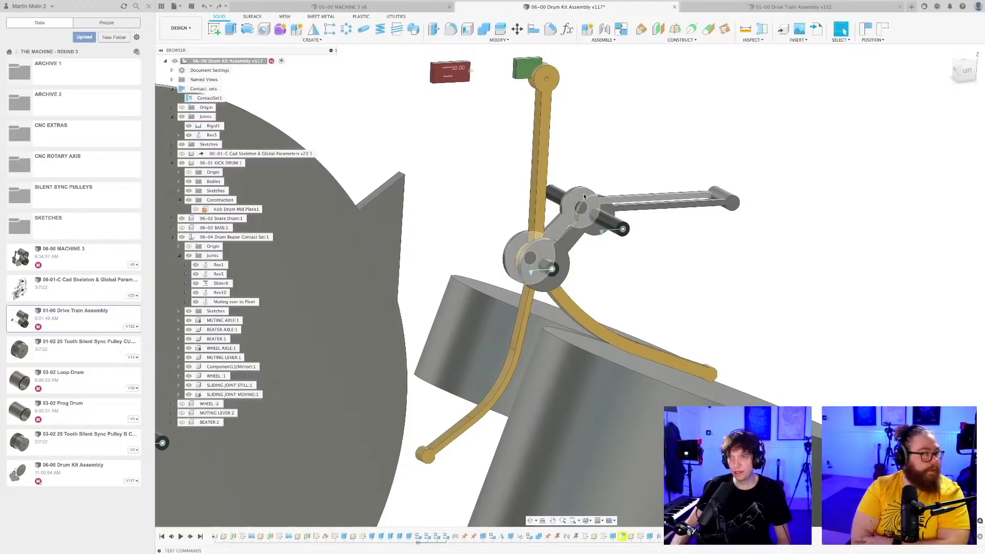
- Activate the muting lever component and start a sketch on its side plate, reverting the moved component positions
{"action": "left_click", "coordinate": [251, 358]}
{"action": "left_click", "coordinate": [251, 357]}
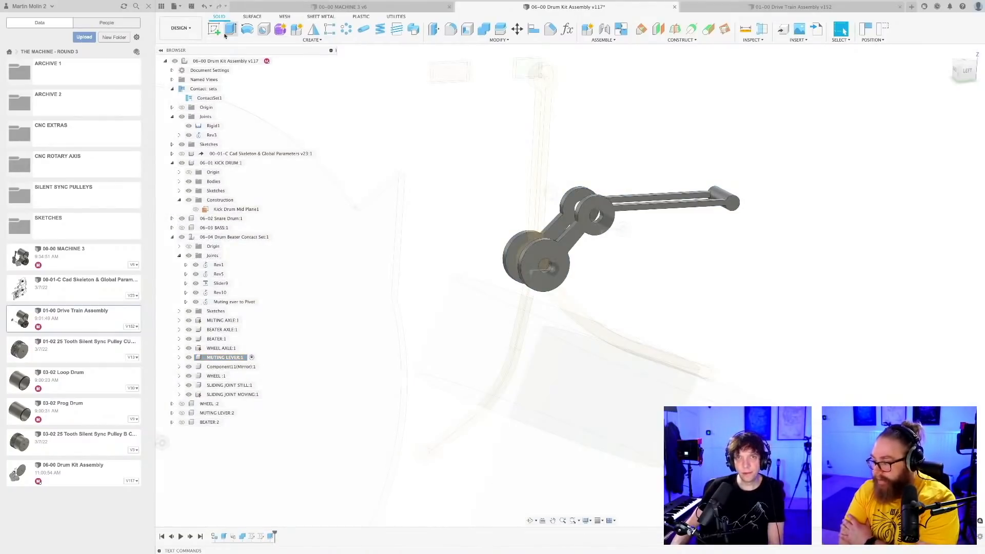
{"action": "left_click", "coordinate": [214, 29]}
{"action": "left_click", "coordinate": [582, 194]}
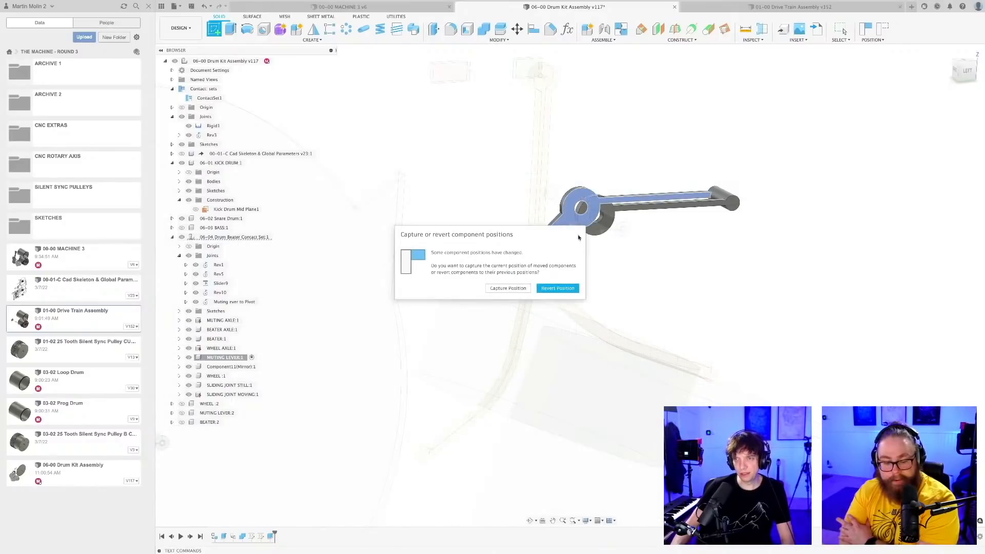
{"action": "left_click", "coordinate": [557, 287]}
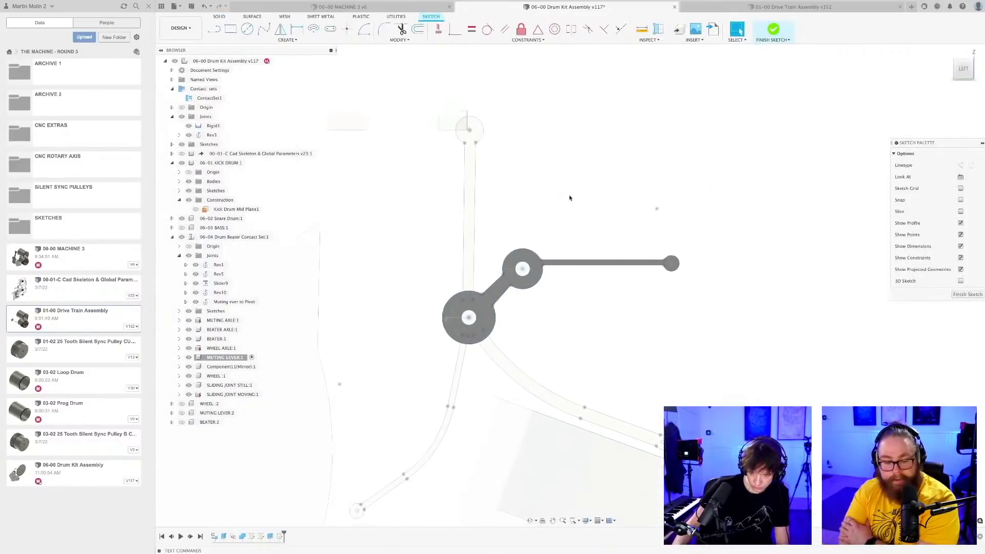
- Project the muting lever's side face into the sketch and view the sketch straight on
{"action": "mouse_move", "coordinate": [569, 198]}
{"action": "middle_mouse_down", "text": "shift"}
{"action": "mouse_move", "coordinate": [587, 205]}
{"action": "mouse_move", "coordinate": [574, 201]}
{"action": "middle_mouse_up", "text": "shift"}
{"action": "mouse_move", "coordinate": [575, 201]}
{"action": "middle_mouse_down"}
{"action": "mouse_move", "coordinate": [590, 200]}
{"action": "mouse_move", "coordinate": [567, 189]}
{"action": "mouse_move", "coordinate": [696, 152]}
{"action": "mouse_move", "coordinate": [574, 229]}
{"action": "mouse_move", "coordinate": [543, 261]}
{"action": "mouse_move", "coordinate": [575, 227]}
{"action": "mouse_move", "coordinate": [598, 223]}
{"action": "middle_mouse_up"}
{"action": "key", "text": "p"}
{"action": "scroll", "coordinate": [531, 249], "scroll_direction": "up", "scroll_amount": 3}
{"action": "left_click", "coordinate": [531, 251]}
{"action": "key", "text": "Return"}
{"action": "left_click", "coordinate": [967, 73]}
{"action": "left_click", "coordinate": [964, 70]}
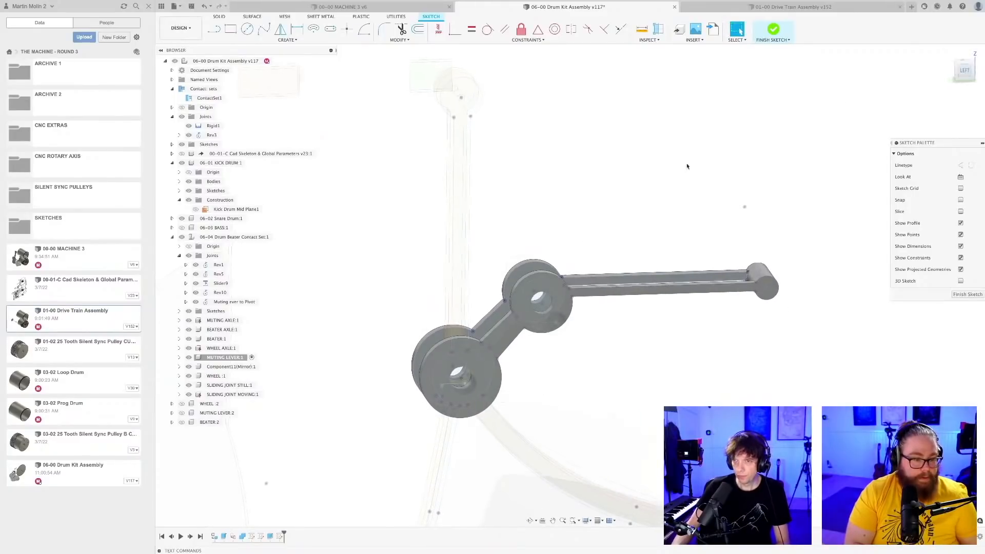
- Sketch two nearly parallel lines rising from the lever's upper hub, slanting slightly away from the beater
{"action": "key", "text": "l"}
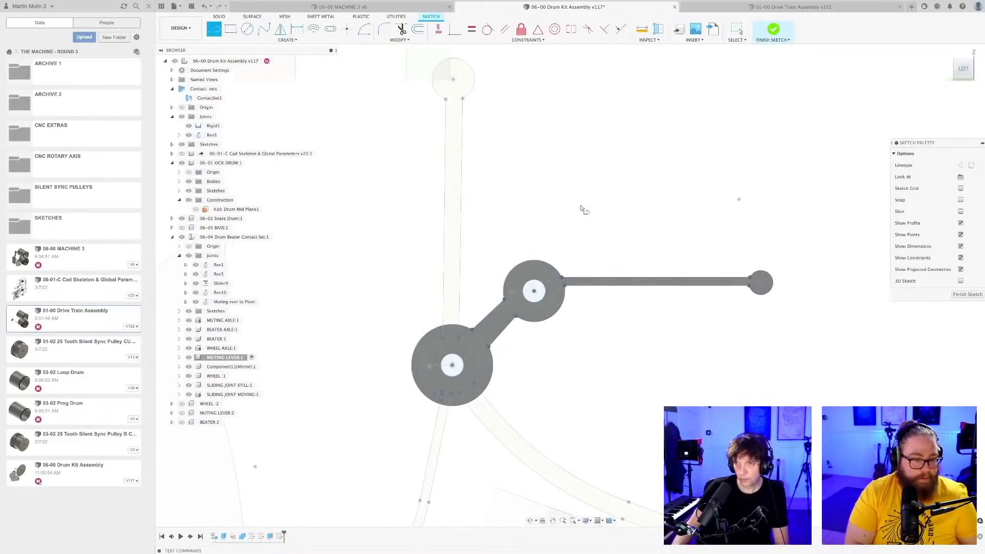
{"action": "left_click", "coordinate": [538, 261]}
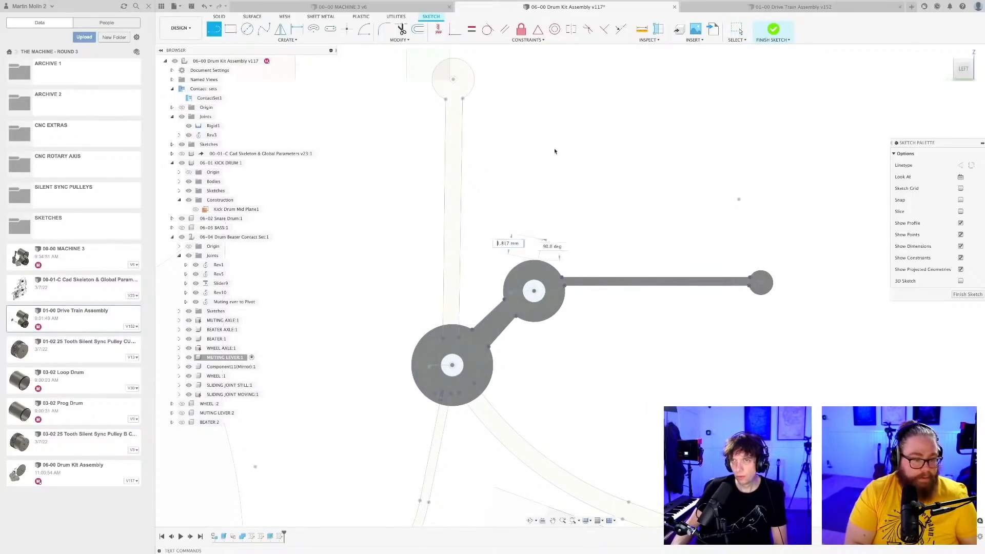
{"action": "left_click", "coordinate": [569, 93]}
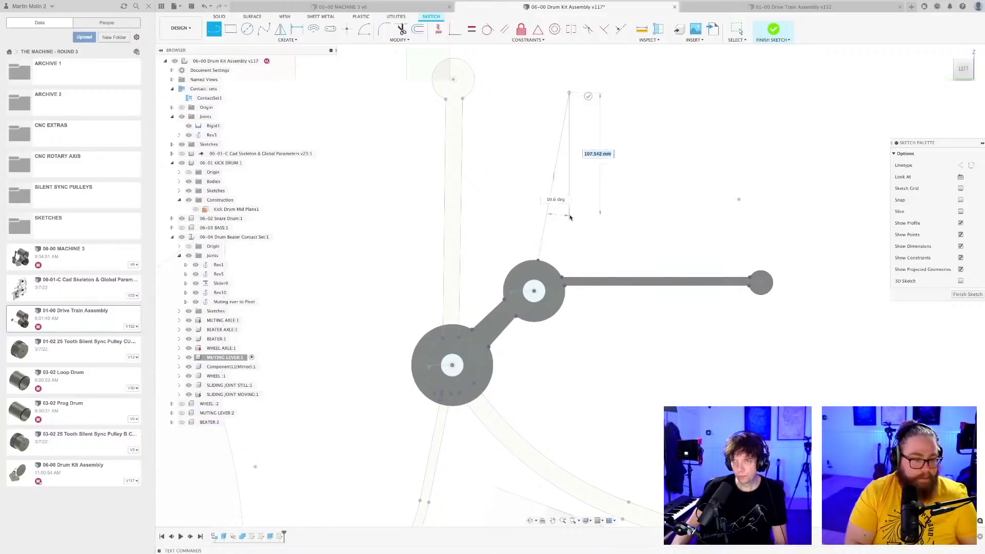
{"action": "key", "text": "Escape"}
{"action": "key", "text": "l"}
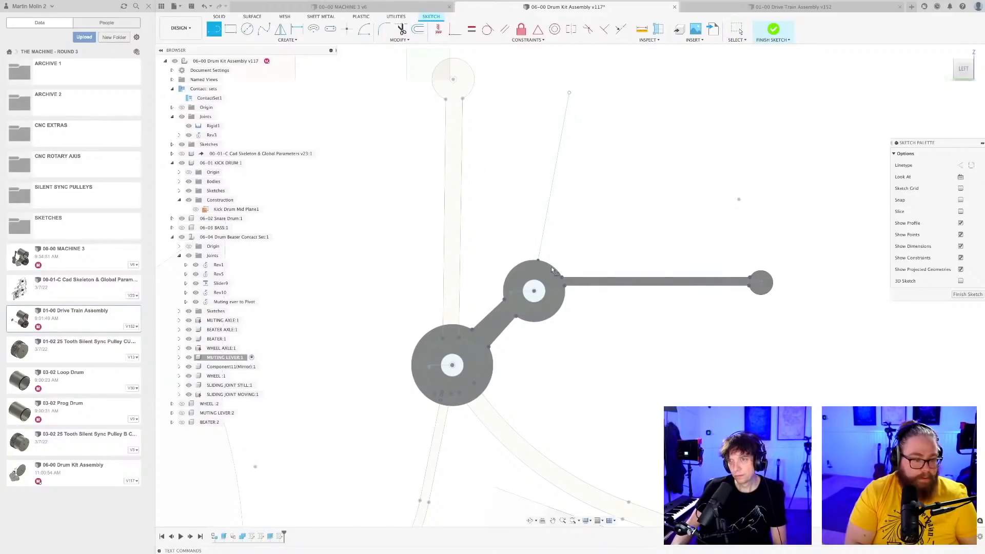
{"action": "left_click", "coordinate": [552, 266]}
{"action": "left_click", "coordinate": [590, 89]}
{"action": "key", "text": "Escape"}
- Sketch two nearly parallel lines rising from the lever's lower hub, slanting toward the kick drum side
{"action": "key", "text": "l"}
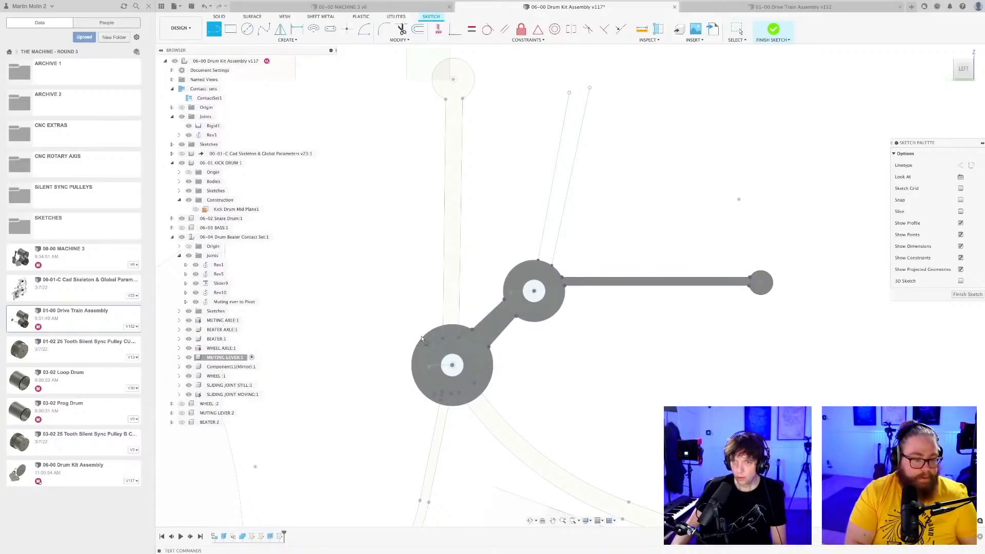
{"action": "left_click", "coordinate": [347, 98]}
{"action": "key", "text": "Escape"}
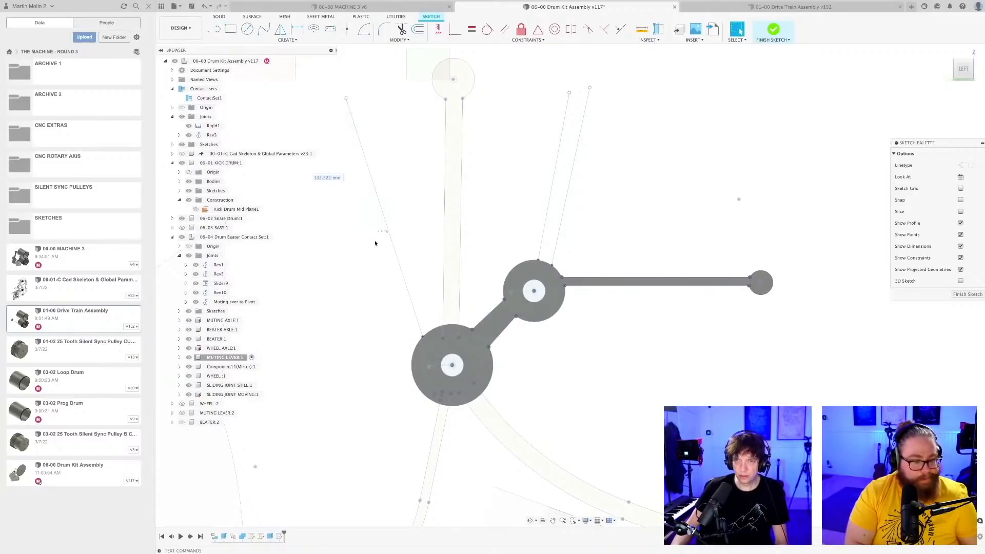
{"action": "key", "text": "l"}
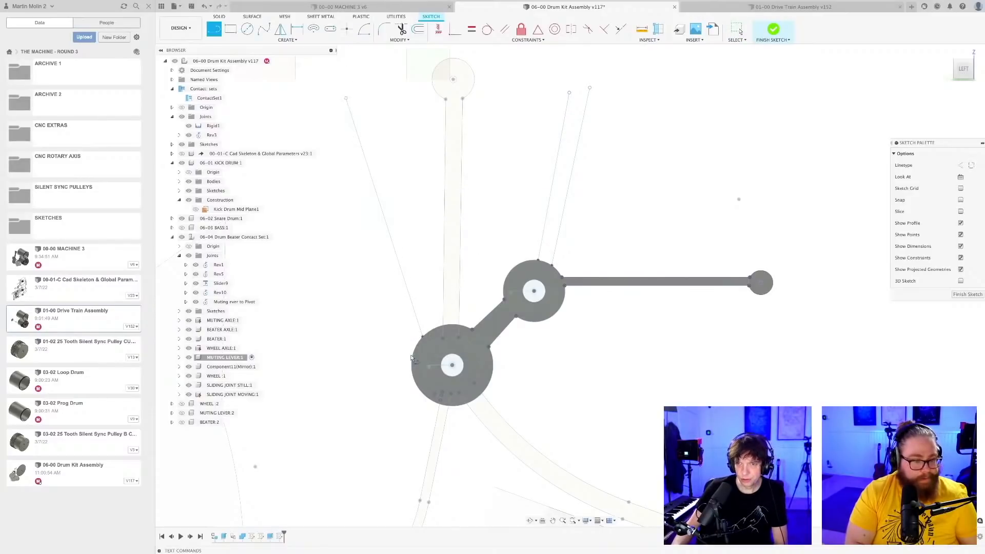
{"action": "key", "text": "Escape"}
{"action": "scroll", "coordinate": [351, 238], "scroll_direction": "down", "scroll_amount": 2}
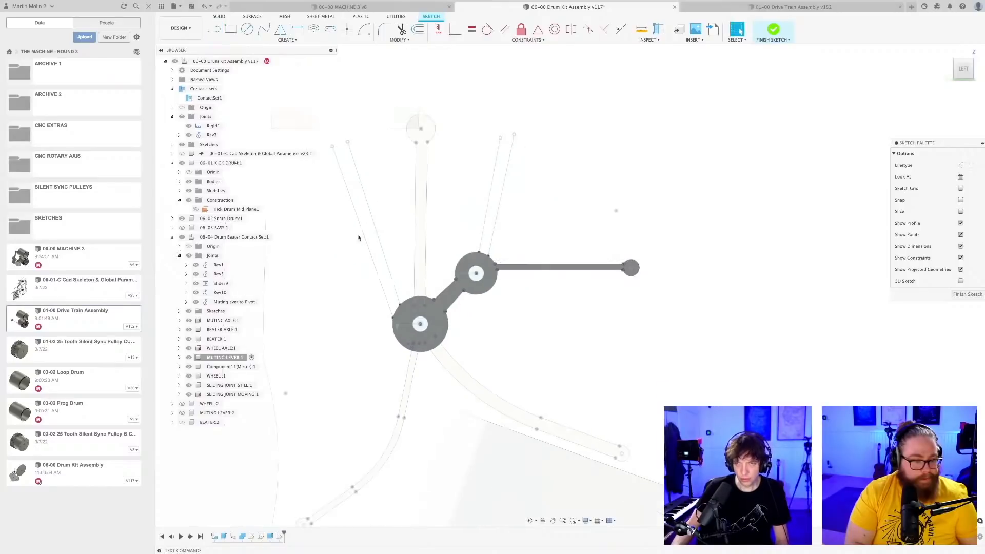
- Draw a circle over the open upper end of each line pair to close both arm profiles
{"action": "key", "text": "c"}
{"action": "scroll", "coordinate": [504, 165], "scroll_direction": "up", "scroll_amount": 2}
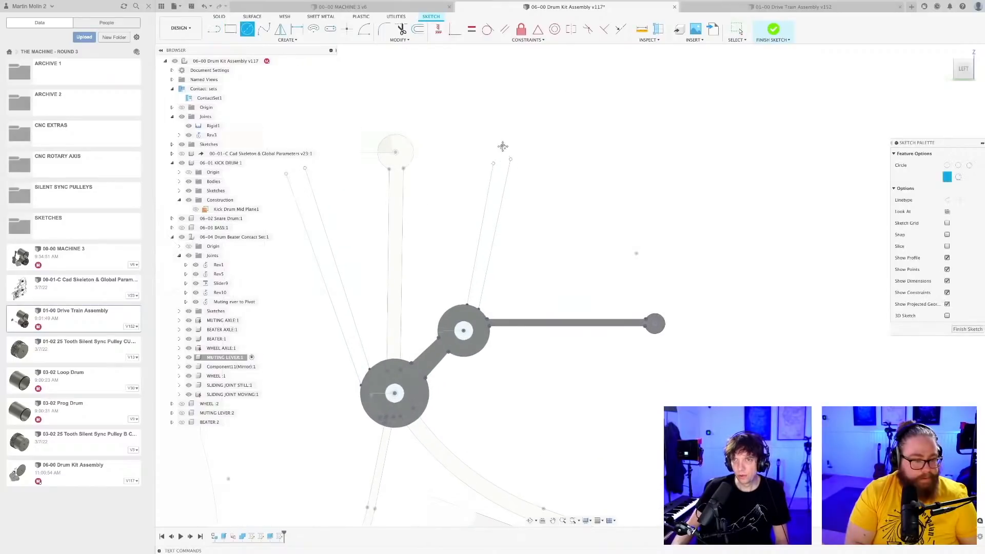
{"action": "middle_click_drag", "start_coordinate": [504, 151], "coordinate": [520, 180]}
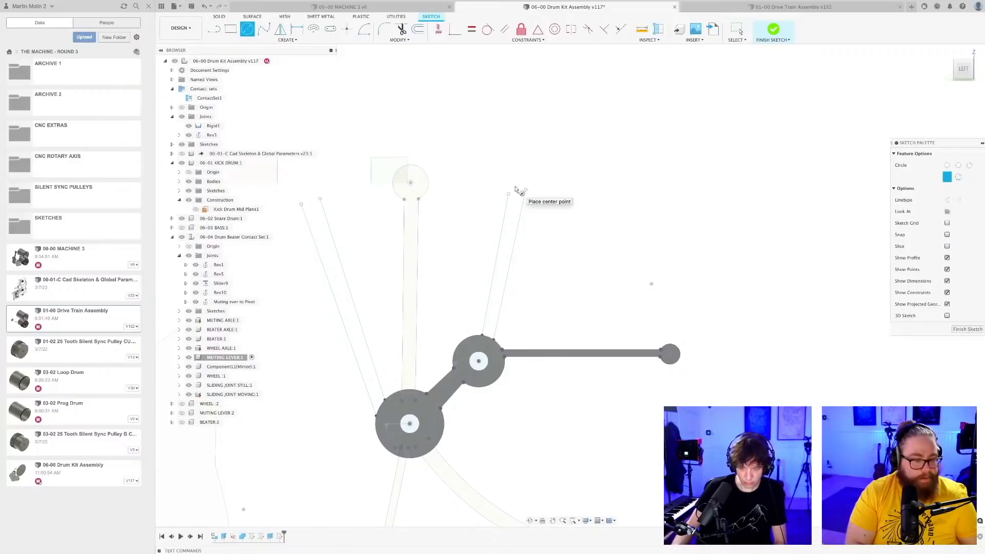
{"action": "key", "text": "l"}
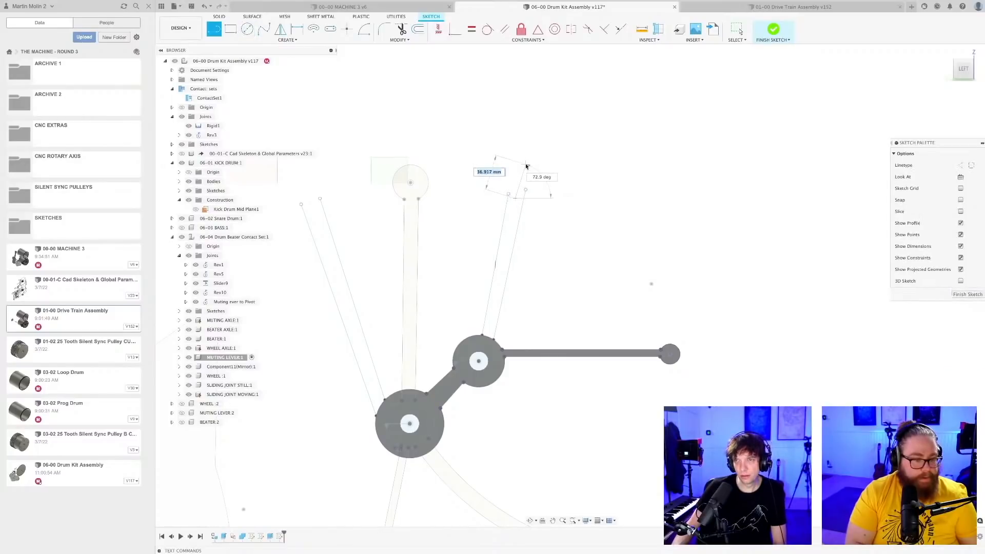
{"action": "key", "text": "Escape"}
{"action": "key", "text": "c"}
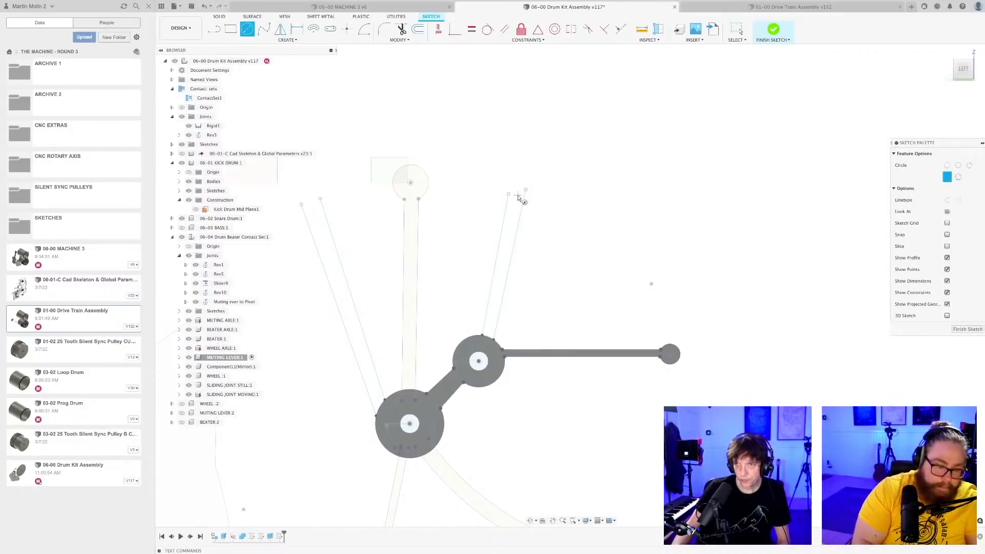
{"action": "left_click", "coordinate": [519, 188]}
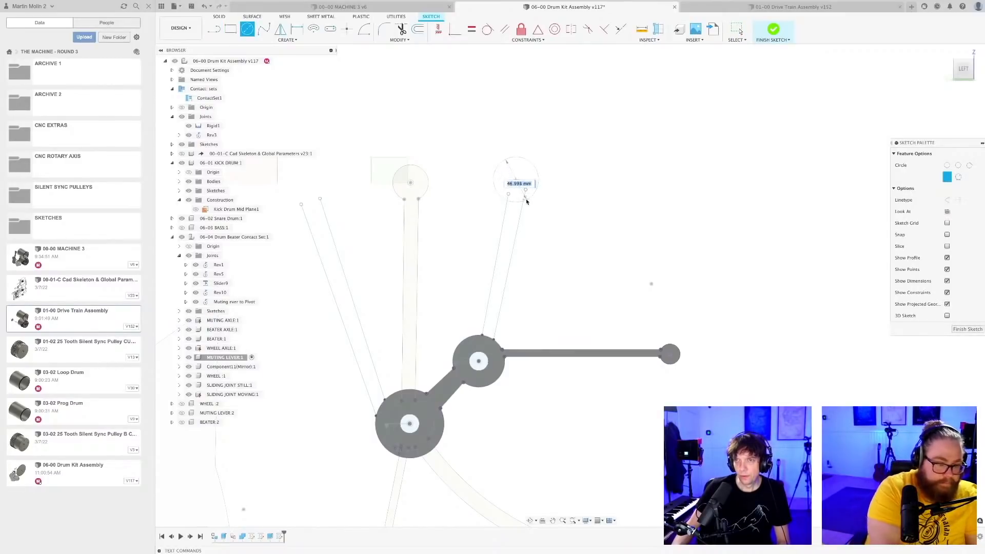
{"action": "left_click", "coordinate": [525, 200]}
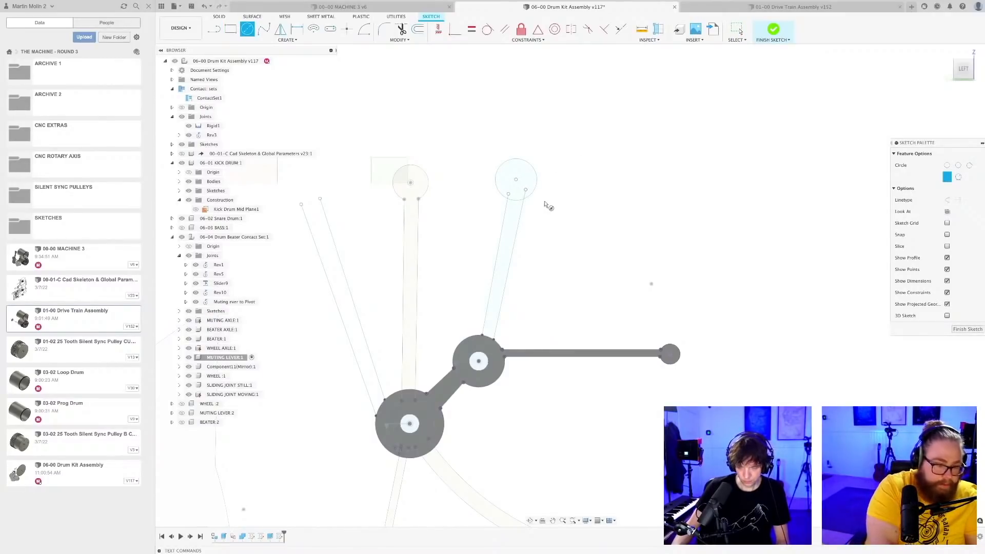
{"action": "left_click", "coordinate": [312, 206]}
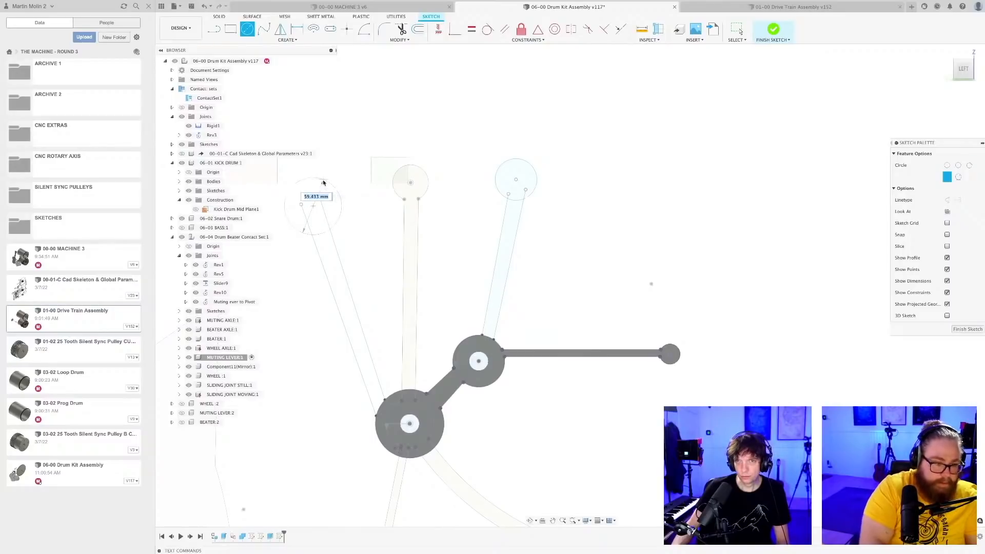
{"action": "left_click", "coordinate": [328, 189]}
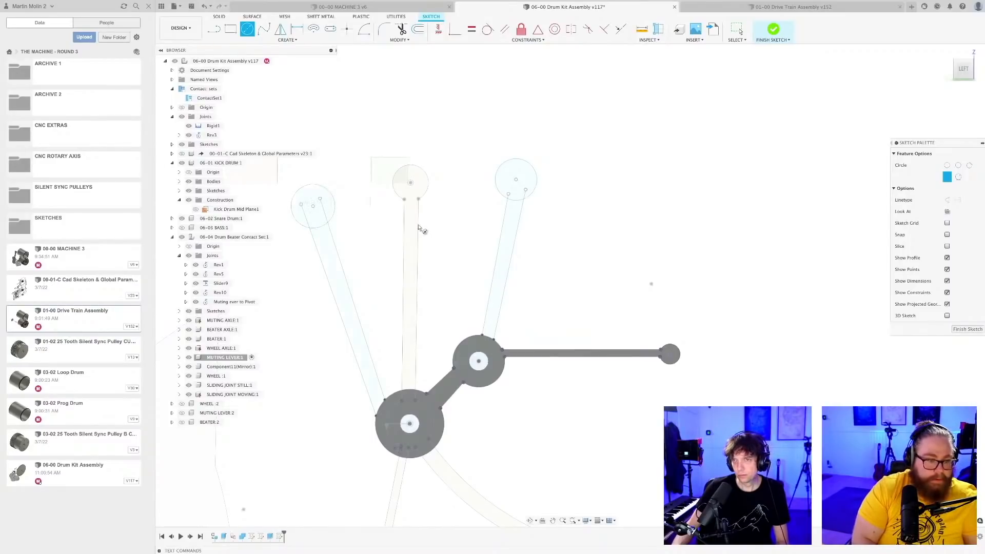
- Spread the two arm profiles by moving their end circles farther outward, and finish the sketch
{"action": "key", "text": "Escape"}
{"action": "middle_click_drag", "start_coordinate": [575, 224], "coordinate": [582, 228], "text": "shift"}
{"action": "scroll", "coordinate": [577, 231], "scroll_direction": "up", "scroll_amount": 3}
{"action": "mouse_move", "coordinate": [528, 196]}
{"action": "left_mouse_down"}
{"action": "mouse_move", "coordinate": [555, 199]}
{"action": "mouse_move", "coordinate": [563, 225]}
{"action": "mouse_move", "coordinate": [552, 219]}
{"action": "left_mouse_up"}
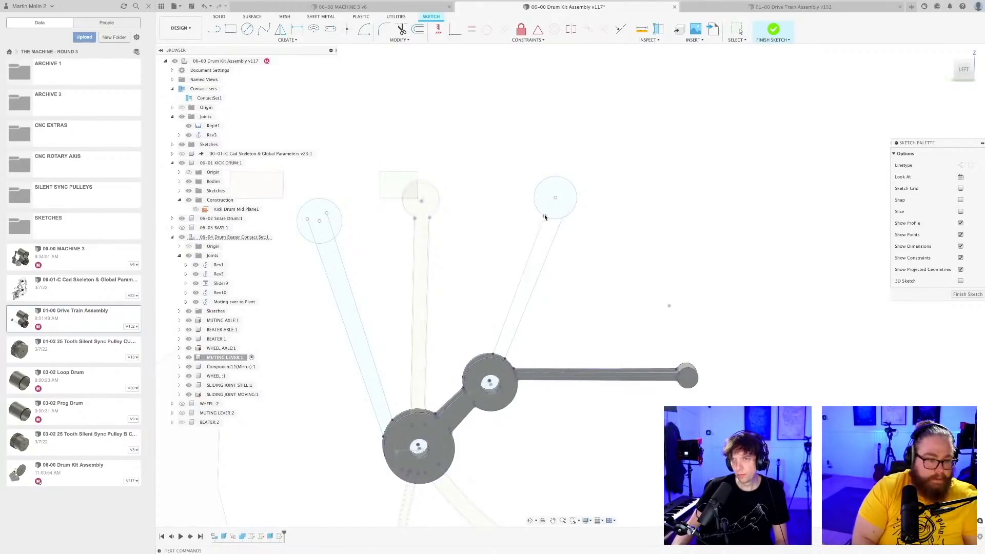
{"action": "mouse_move", "coordinate": [319, 221]}
{"action": "left_mouse_down"}
{"action": "mouse_move", "coordinate": [299, 210]}
{"action": "mouse_move", "coordinate": [319, 223]}
{"action": "mouse_move", "coordinate": [307, 220]}
{"action": "mouse_move", "coordinate": [302, 234]}
{"action": "left_mouse_up"}
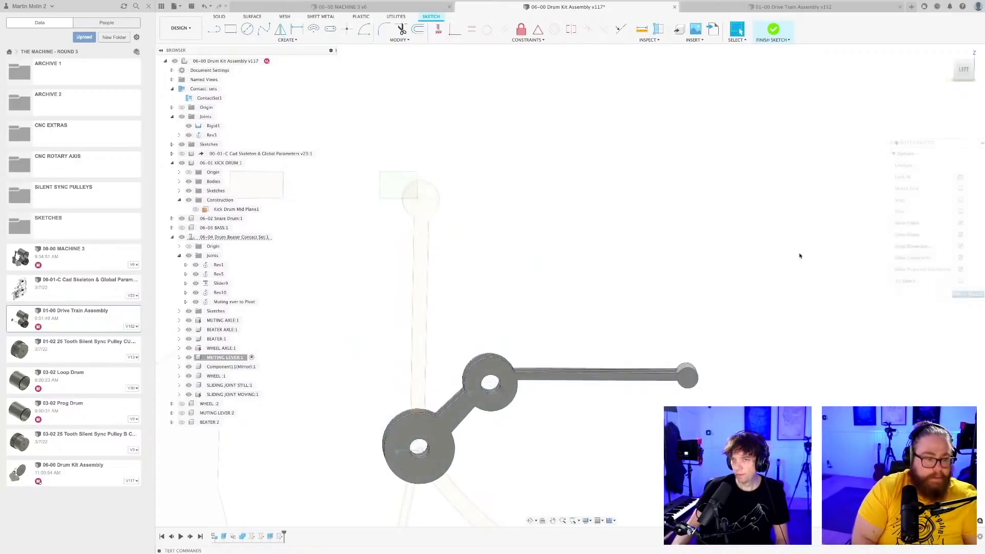
{"action": "left_click", "coordinate": [966, 294]}
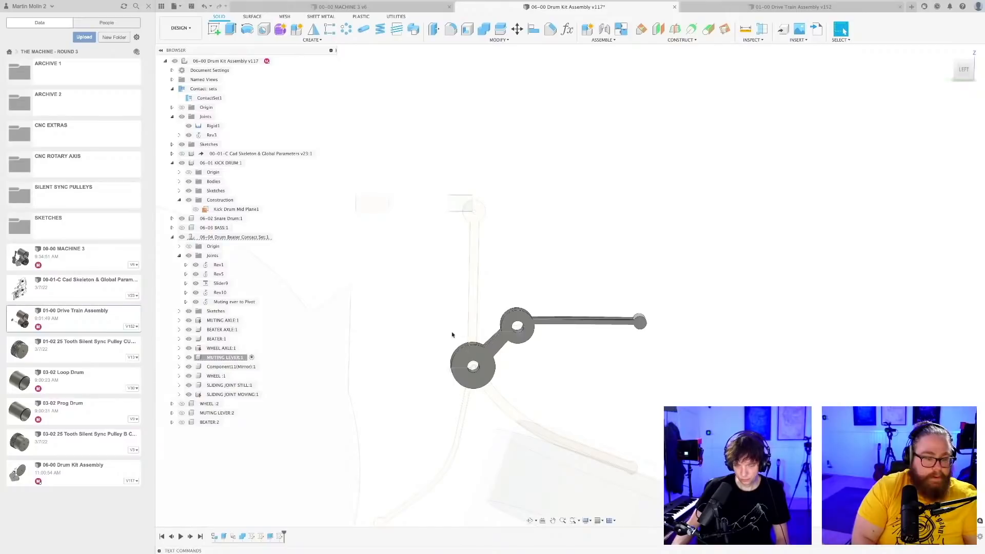
- Show the muting lever's sketches and extrude both new arms together with their end circles
{"action": "key", "text": "e"}
{"action": "left_click", "coordinate": [179, 357]}
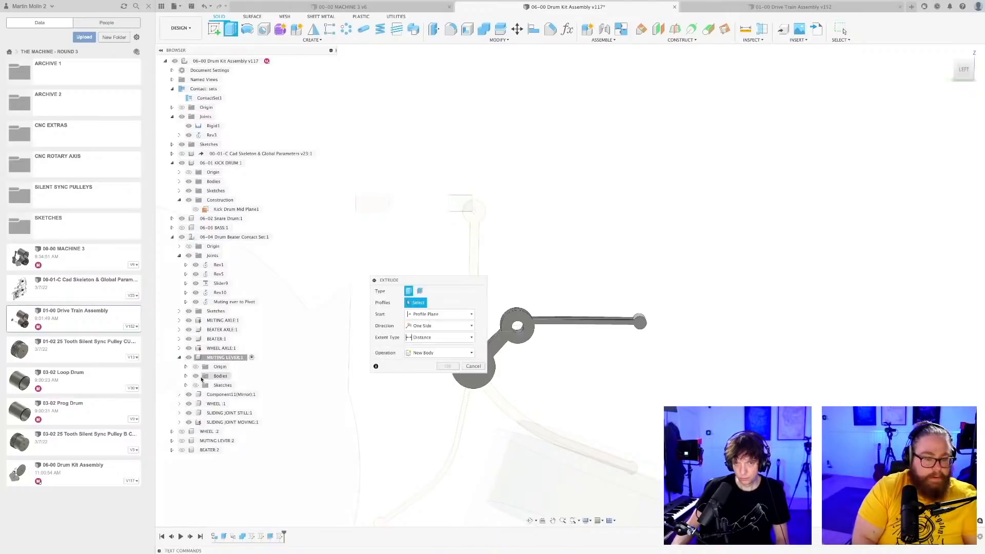
{"action": "left_click", "coordinate": [195, 385]}
{"action": "left_click", "coordinate": [553, 237]}
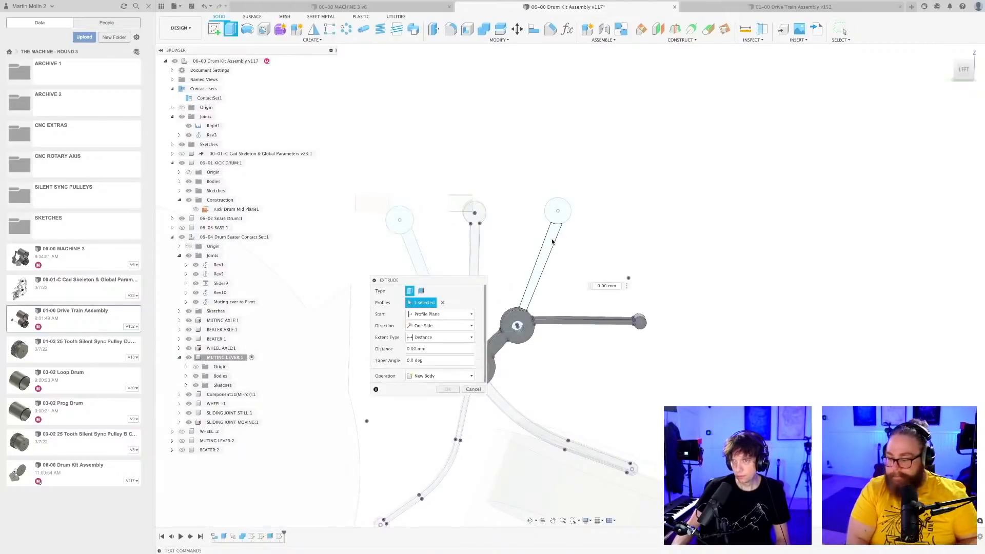
{"action": "left_click", "coordinate": [558, 211]}
{"action": "middle_click_drag", "start_coordinate": [602, 200], "coordinate": [497, 302], "text": "shift"}
{"action": "left_click", "coordinate": [488, 280]}
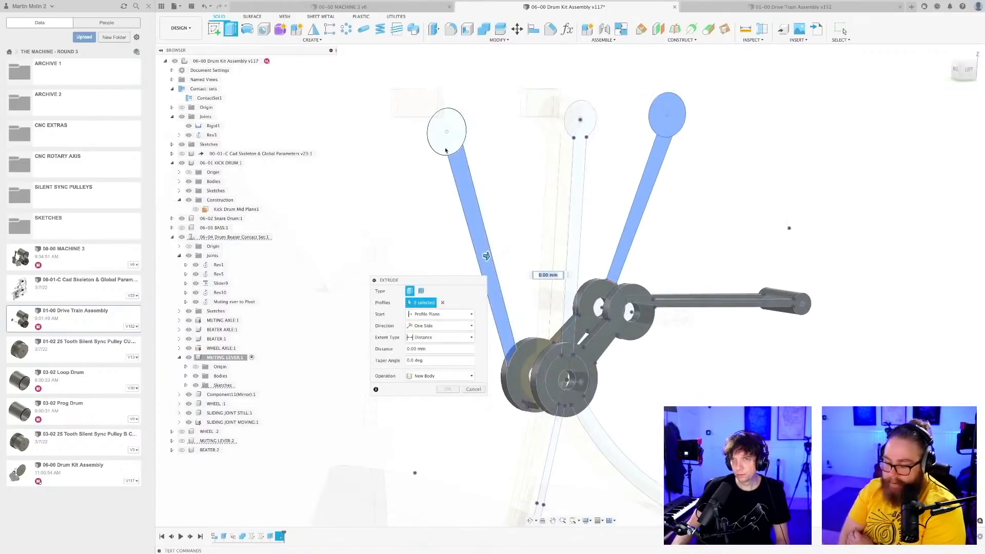
{"action": "left_click", "coordinate": [447, 141]}
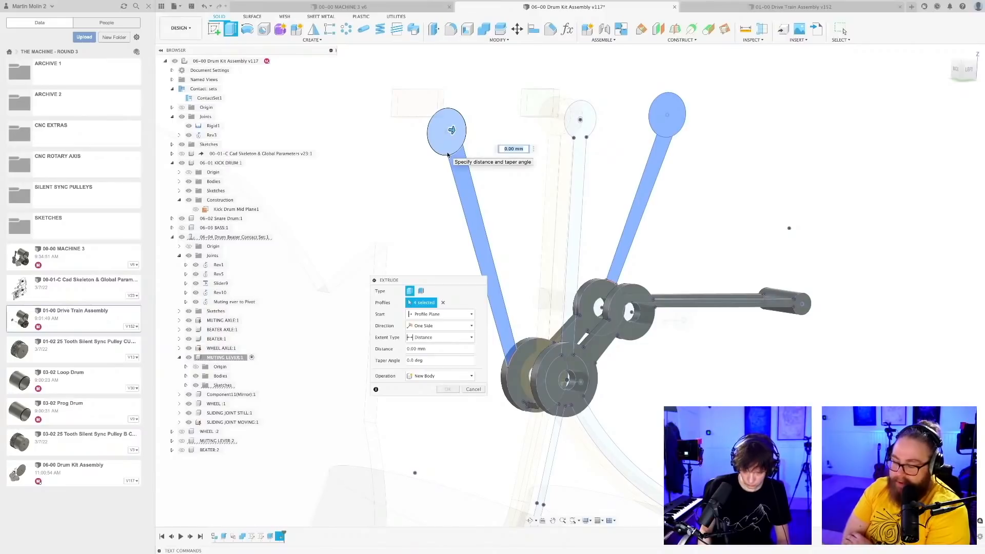
{"action": "key", "text": "Return"}
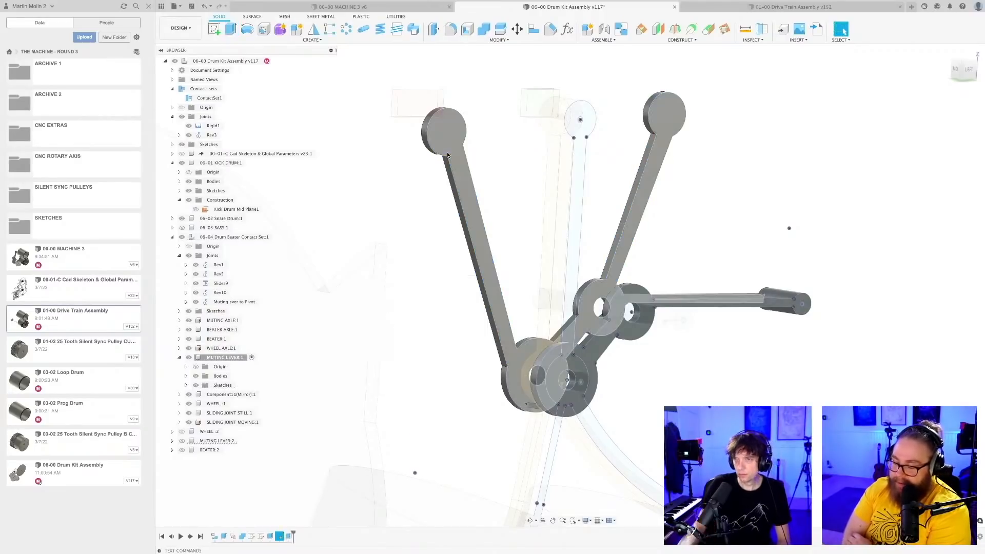
- Inspect the two extruded arms and save a new version of the drum kit assembly
{"action": "scroll", "coordinate": [614, 237], "scroll_direction": "down", "scroll_amount": 4}
{"action": "middle_click_drag", "start_coordinate": [614, 237], "coordinate": [505, 252], "text": "shift"}
{"action": "key", "text": "super+s"}
{"action": "left_click", "coordinate": [499, 284]}
- Slide the red block slightly toward the green one and reactivate the top-level drum kit assembly
{"action": "scroll", "coordinate": [523, 237], "scroll_direction": "down", "scroll_amount": 3}
{"action": "scroll", "coordinate": [512, 234], "scroll_direction": "up", "scroll_amount": 1}
{"action": "scroll", "coordinate": [500, 216], "scroll_direction": "down", "scroll_amount": 2}
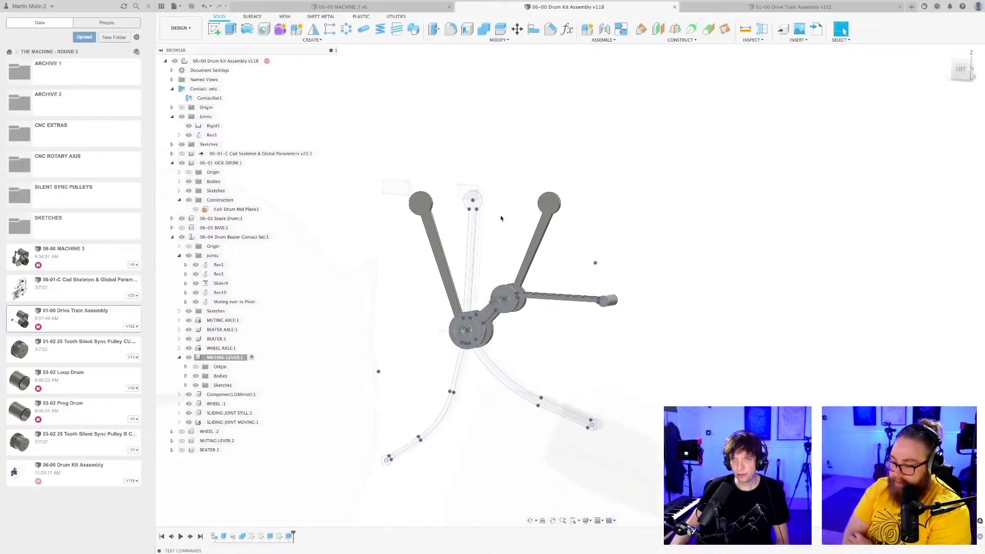
{"action": "left_click_drag", "start_coordinate": [419, 187], "coordinate": [418, 187]}
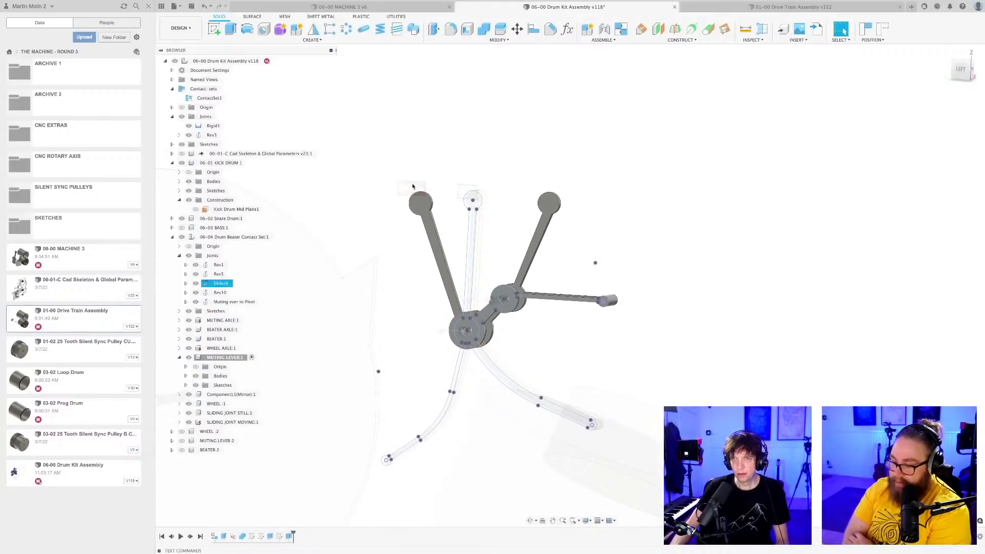
{"action": "double_click", "coordinate": [225, 60]}
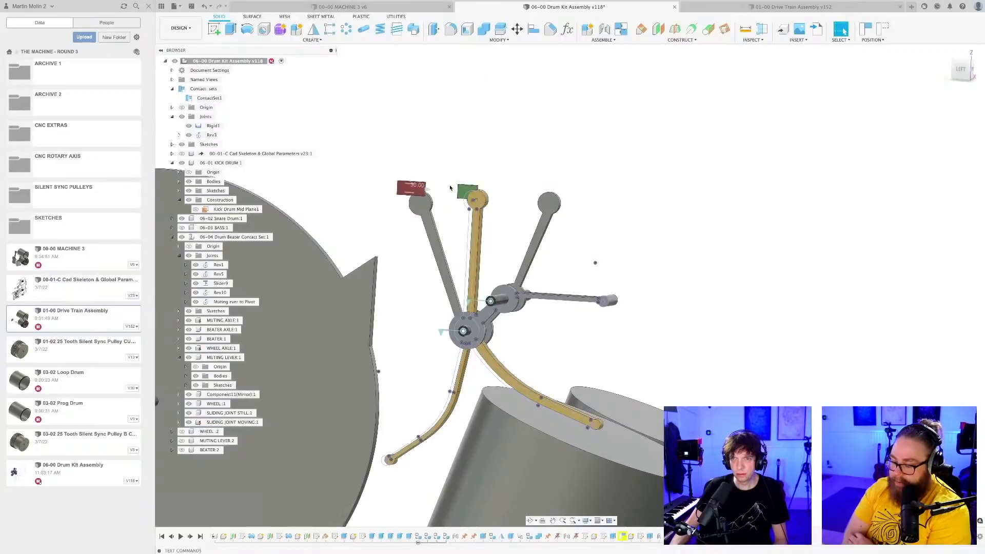
- Test the sliding joint by repeatedly moving the red block toward the green one and releasing it
{"action": "left_click_drag", "start_coordinate": [414, 190], "coordinate": [443, 188]}
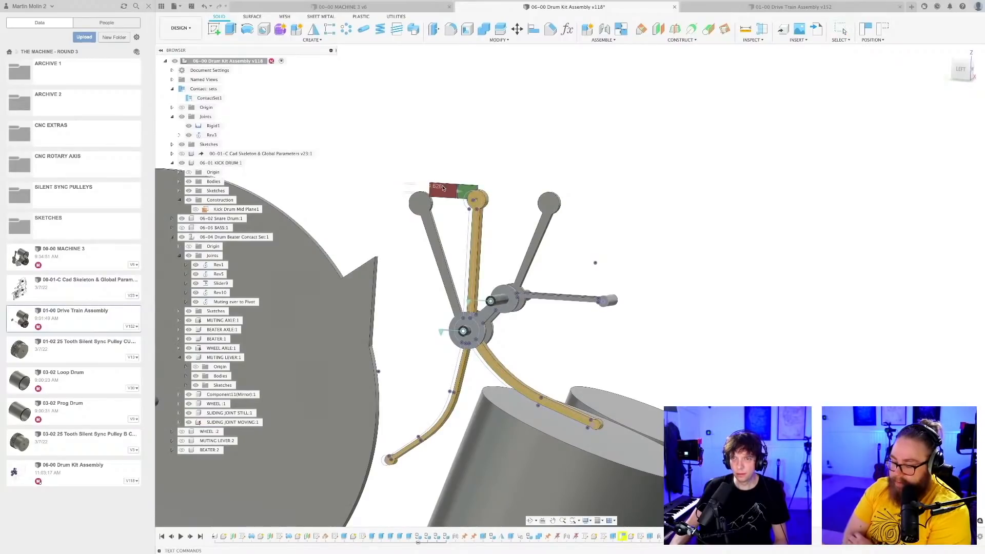
{"action": "key", "text": "Escape"}
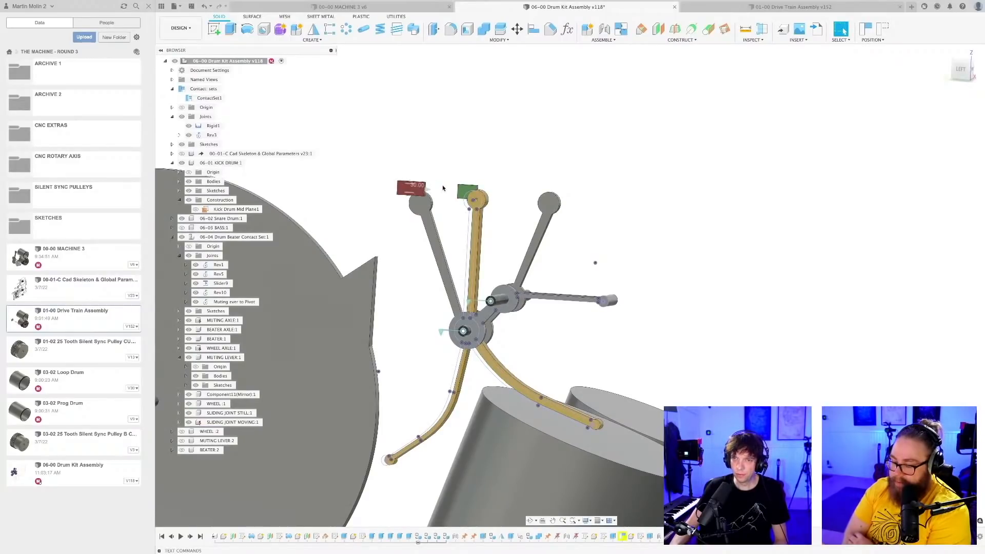
{"action": "left_click_drag", "start_coordinate": [425, 190], "coordinate": [448, 191]}
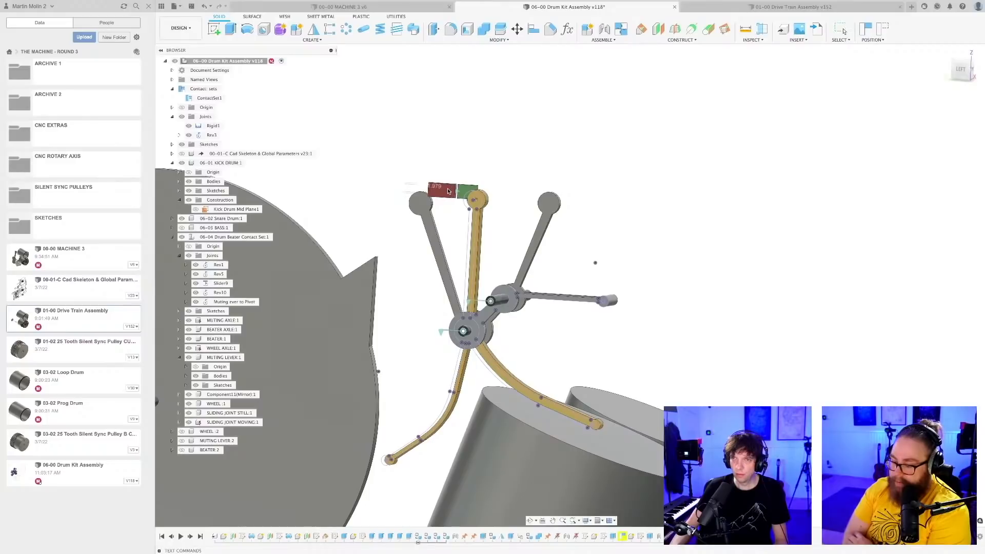
{"action": "key", "text": "Escape"}
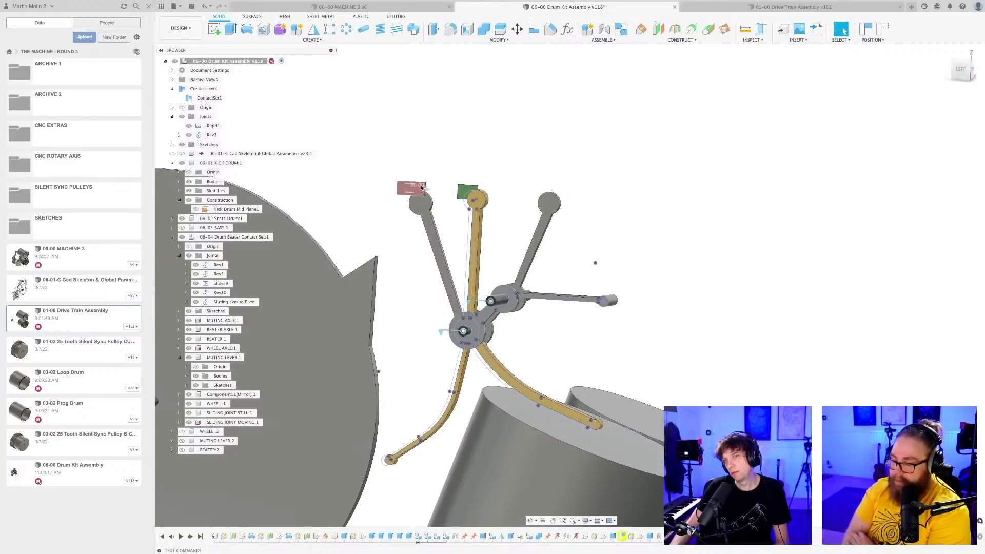
{"action": "left_click_drag", "start_coordinate": [420, 189], "coordinate": [441, 191]}
{"action": "key", "text": "Escape"}
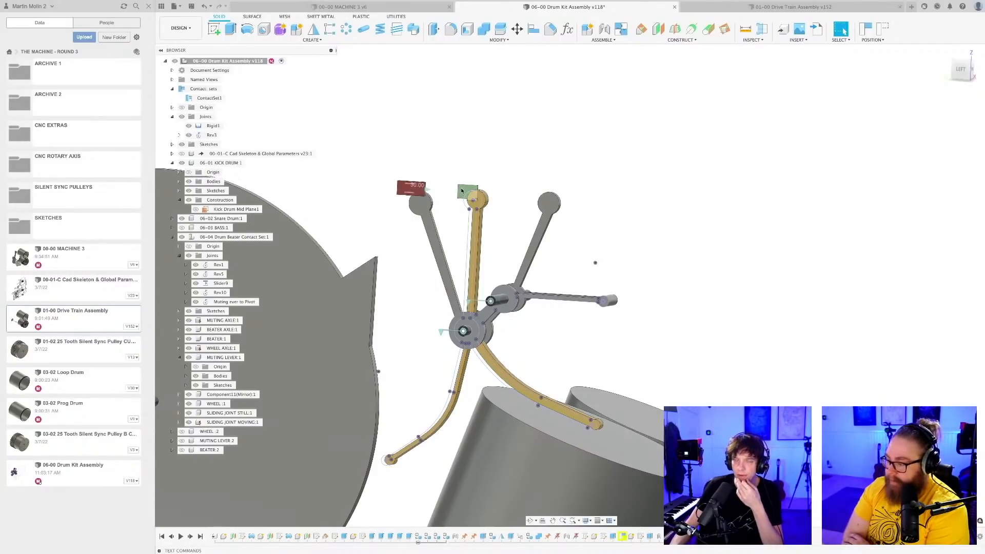
- Set the rest position of the Slider9 joint to 400 mm in its joint limits
{"action": "left_click", "coordinate": [960, 69]}
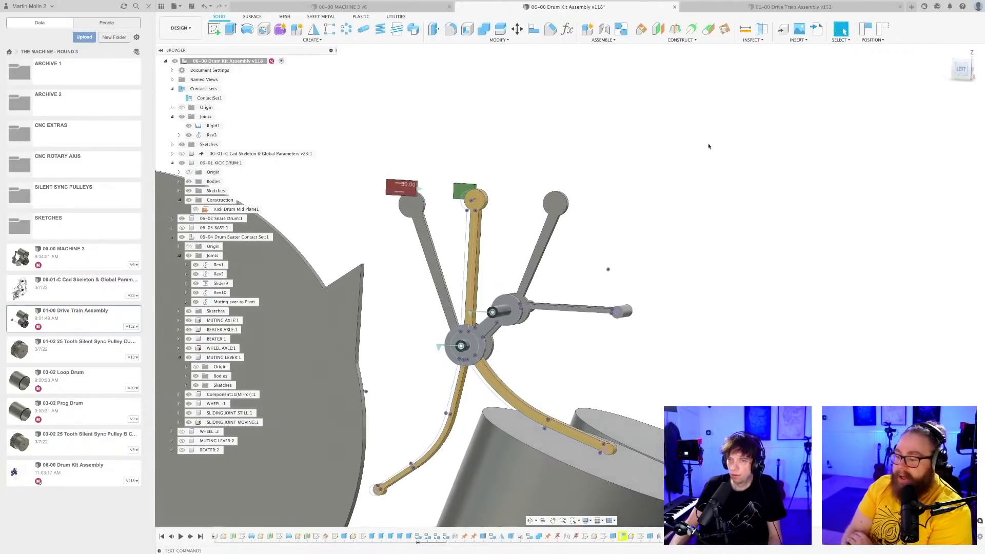
{"action": "middle_click_drag", "start_coordinate": [533, 207], "coordinate": [557, 147]}
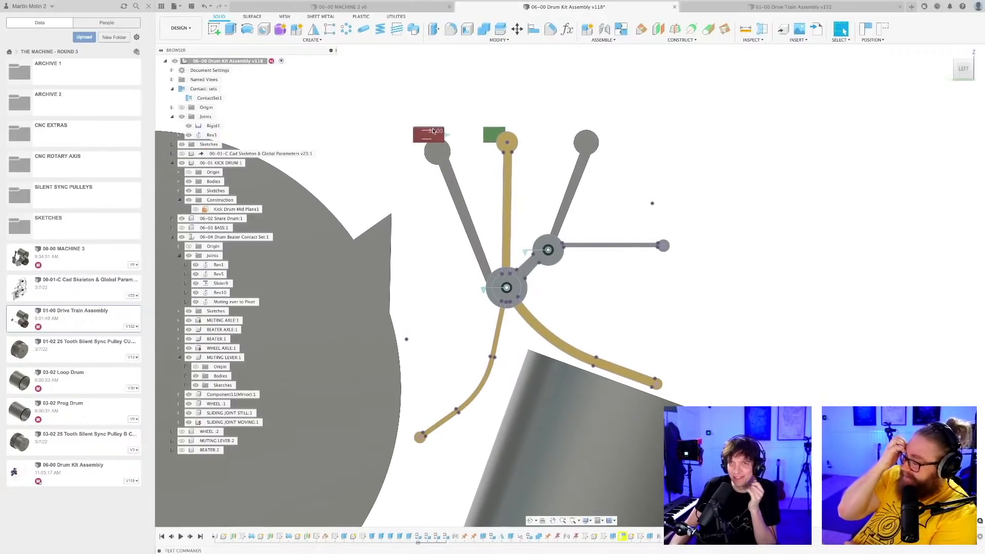
{"action": "left_click", "coordinate": [179, 413]}
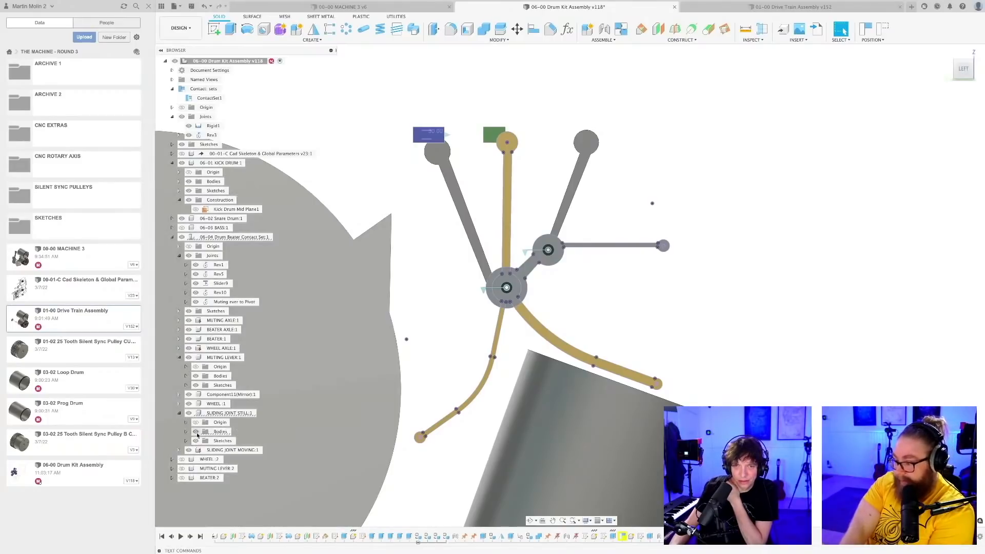
{"action": "left_click", "coordinate": [236, 414]}
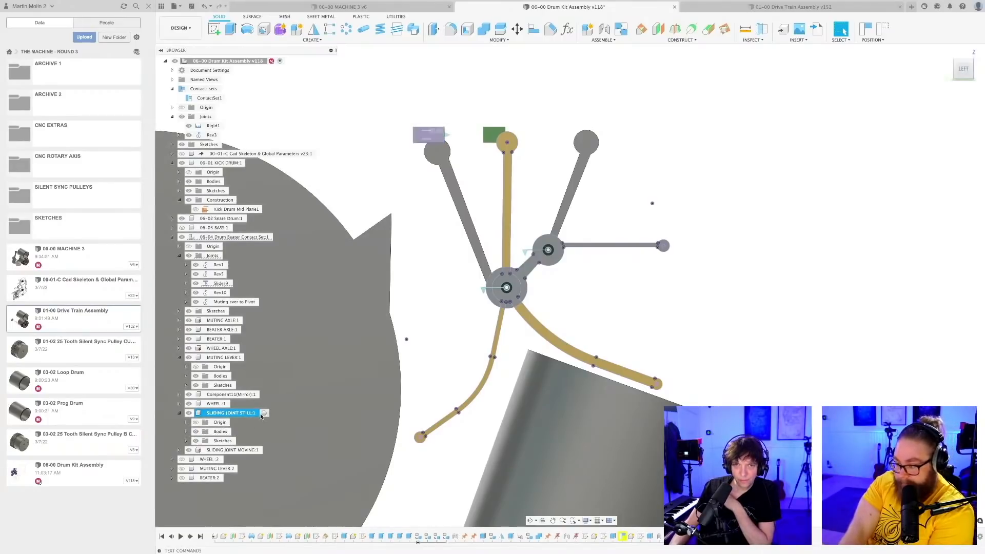
{"action": "right_click", "coordinate": [216, 284]}
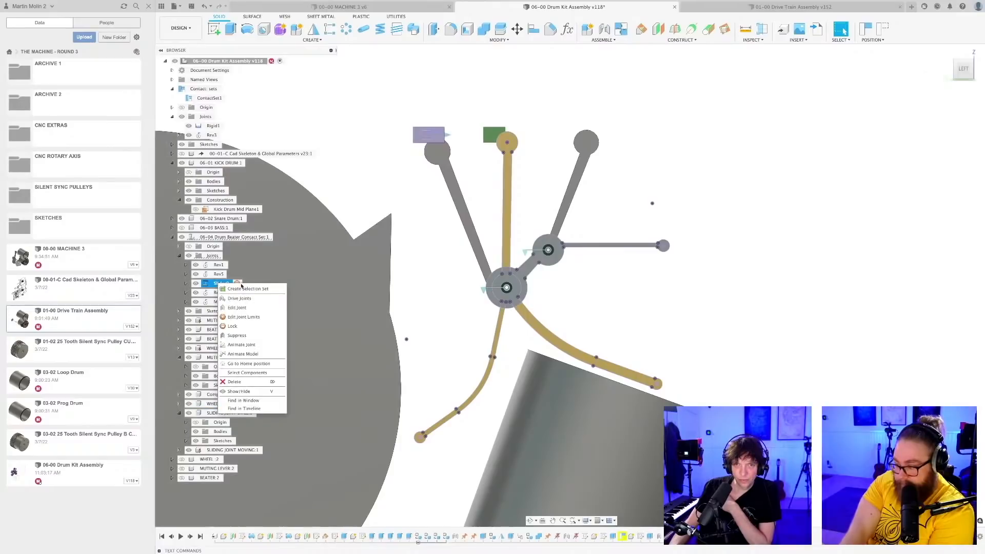
{"action": "left_click", "coordinate": [241, 303]}
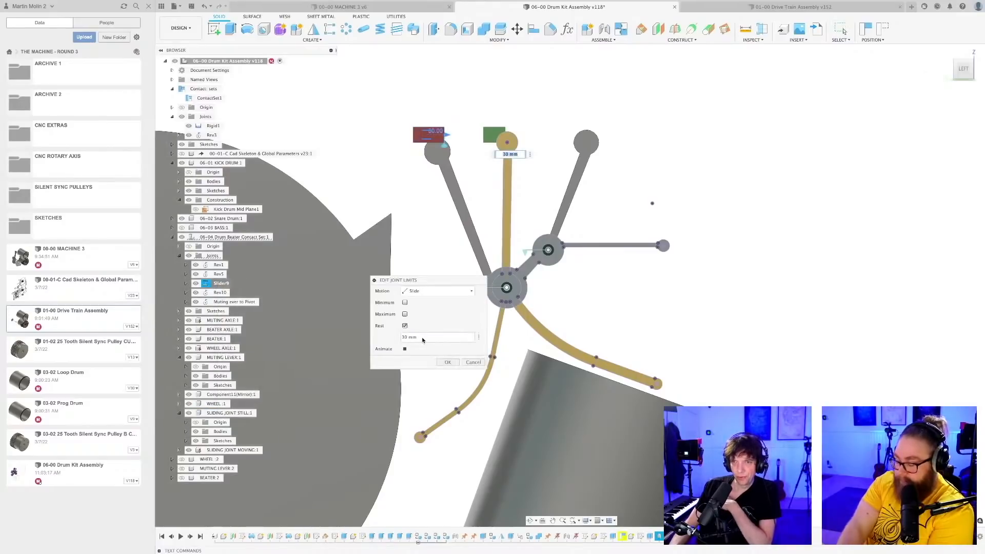
{"action": "left_click", "coordinate": [422, 338]}
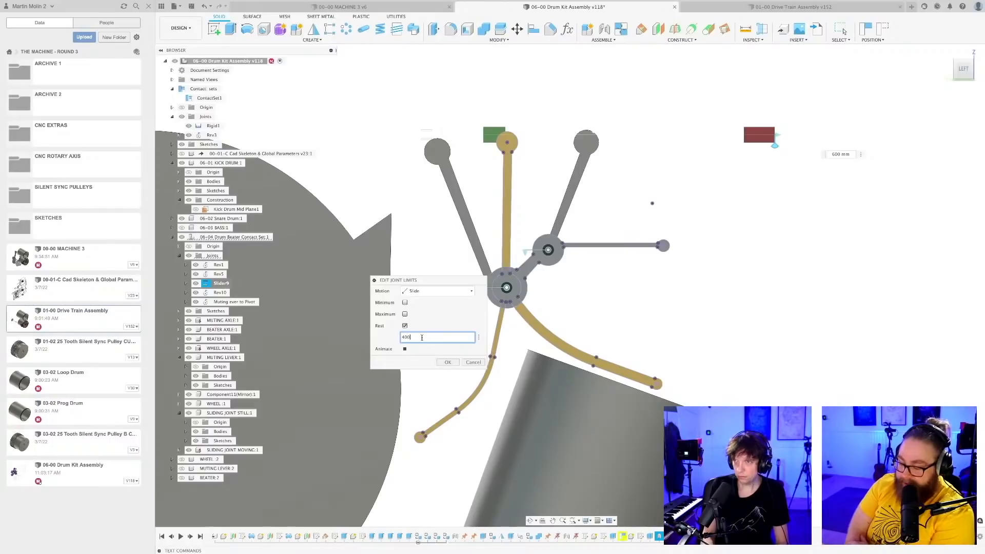
{"action": "left_click", "coordinate": [446, 362]}
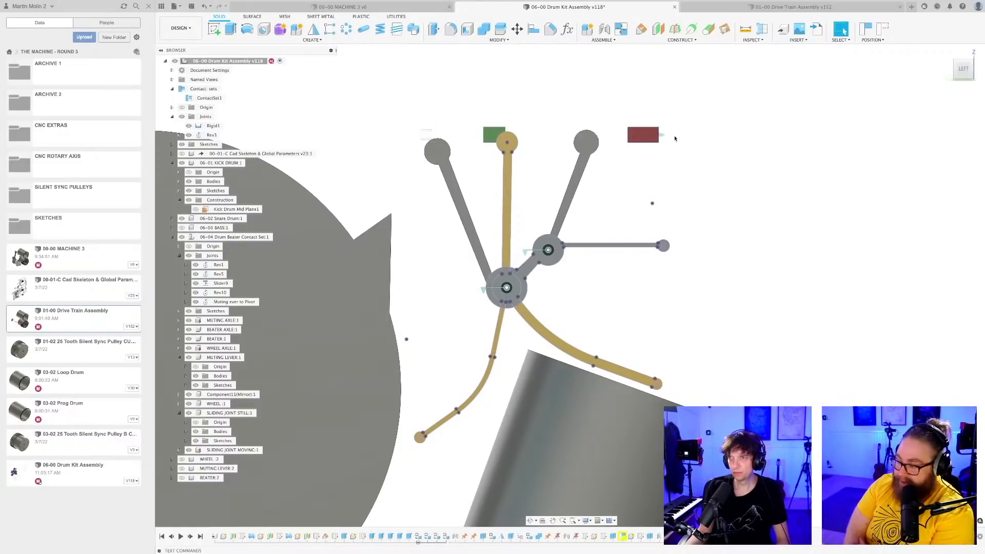
- Test moving the red block back toward the green one from its new rest position
{"action": "left_click", "coordinate": [578, 139]}
{"action": "left_click", "coordinate": [570, 139]}
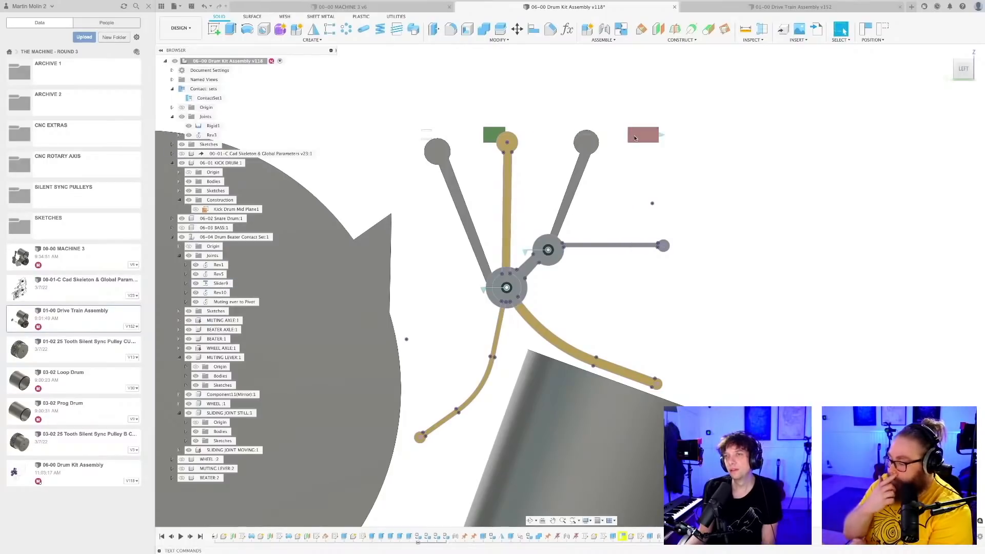
{"action": "left_click", "coordinate": [596, 138]}
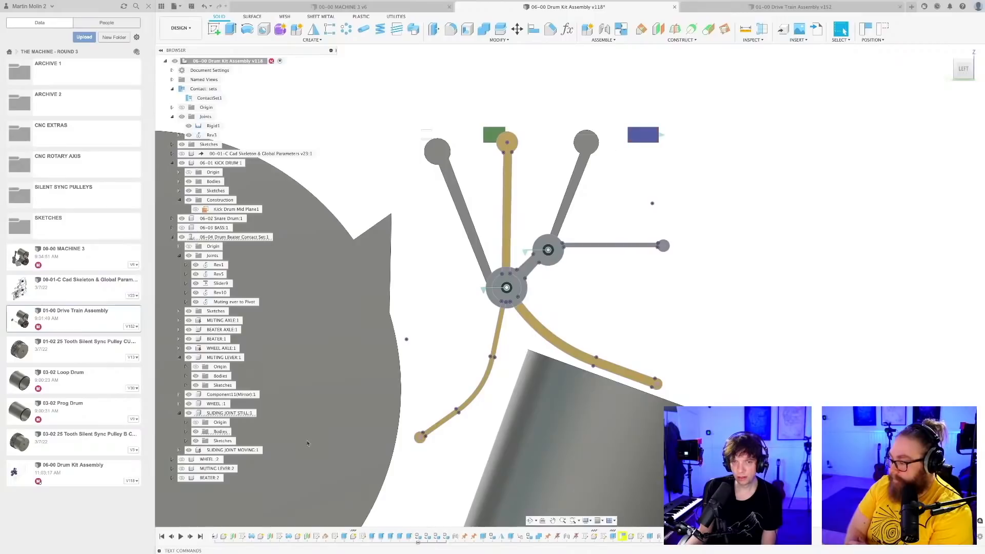
- Set the rest position of the Slider9 joint to 300 mm in its joint limits
{"action": "left_click", "coordinate": [222, 432]}
{"action": "left_click", "coordinate": [616, 223]}
{"action": "left_click", "coordinate": [221, 283]}
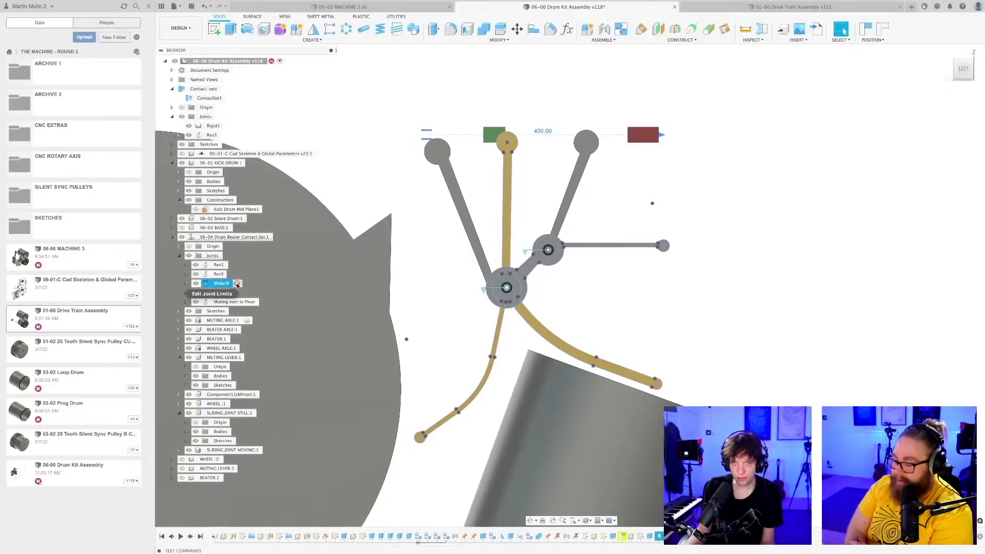
{"action": "left_click", "coordinate": [237, 283]}
{"action": "left_click", "coordinate": [421, 337]}
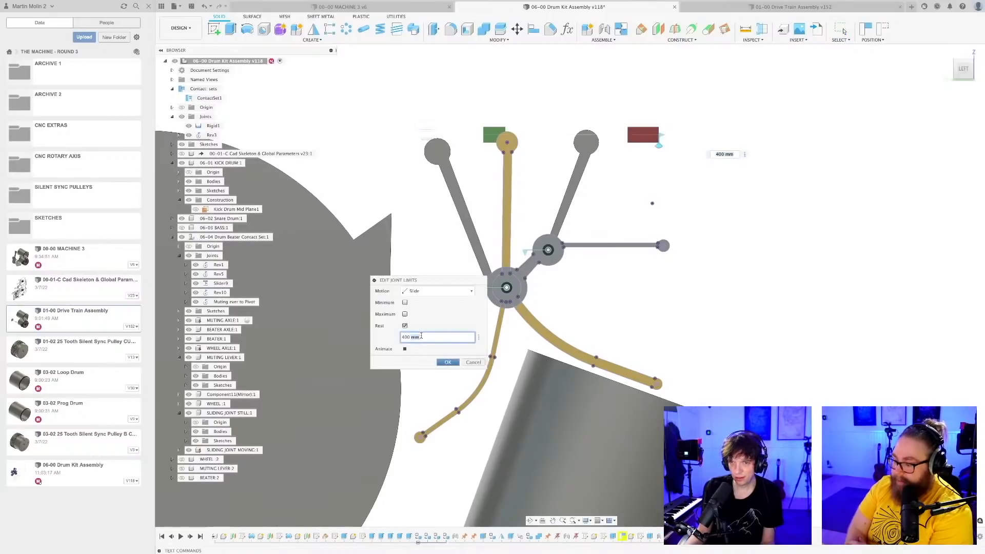
{"action": "type", "text": "300"}
{"action": "key", "text": "Return"}
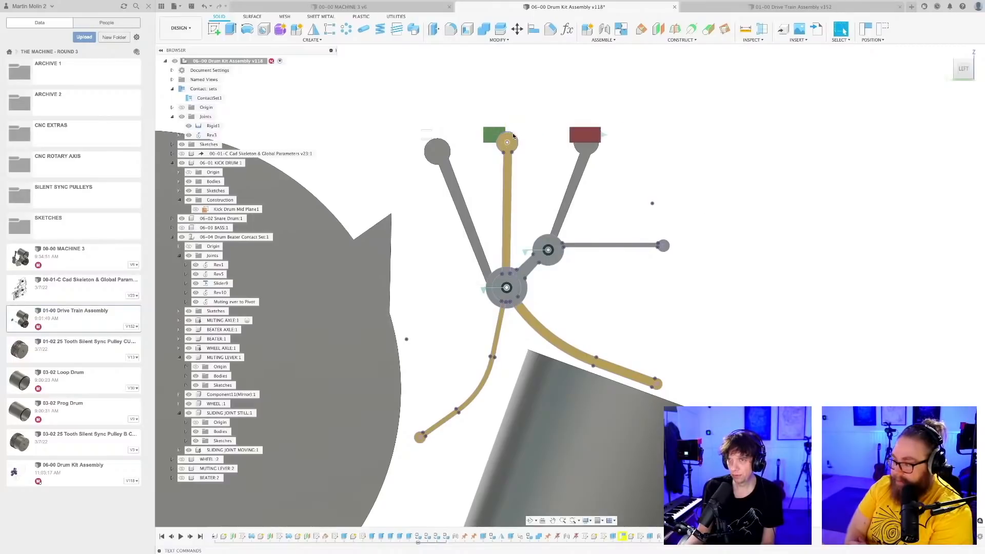
- Test sliding the red block toward the green one, and save a new version of the drum kit assembly
{"action": "left_click_drag", "start_coordinate": [560, 135], "coordinate": [518, 139]}
{"action": "middle_click_drag", "start_coordinate": [558, 145], "coordinate": [582, 134], "text": "shift"}
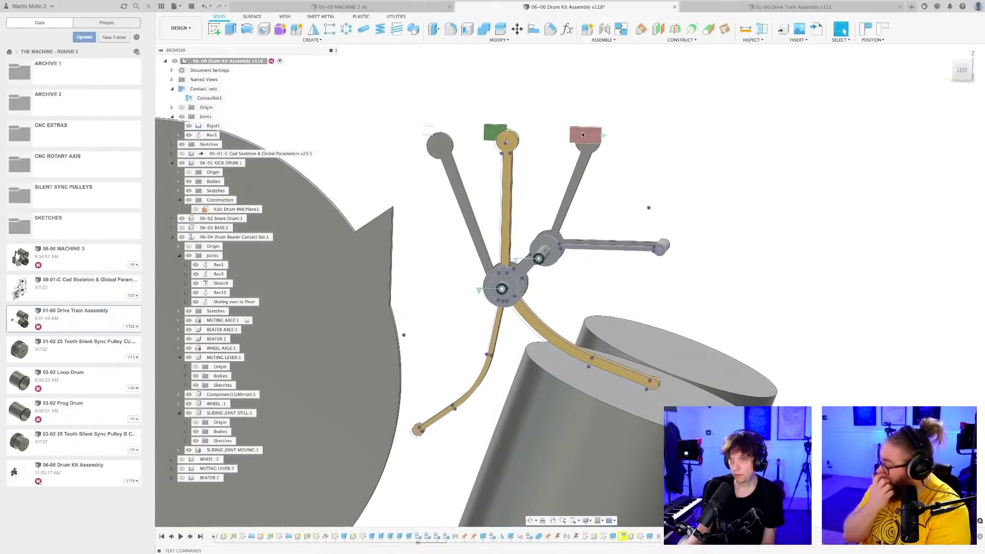
{"action": "left_click_drag", "start_coordinate": [549, 136], "coordinate": [584, 135]}
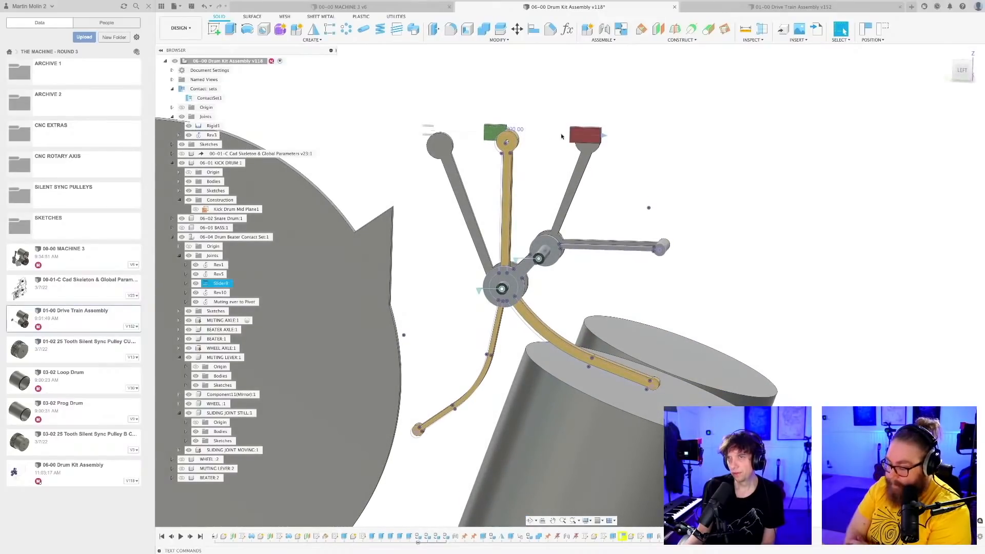
{"action": "scroll", "coordinate": [585, 134], "scroll_direction": "up", "scroll_amount": 3}
{"action": "middle_click_drag", "start_coordinate": [584, 135], "coordinate": [552, 169]}
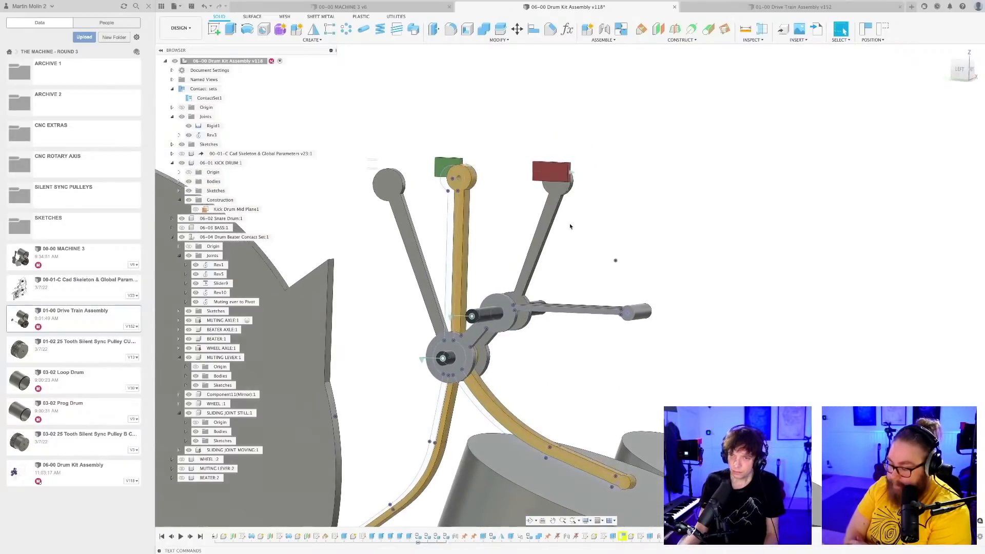
{"action": "middle_click_drag", "start_coordinate": [581, 230], "coordinate": [570, 246], "text": "shift"}
{"action": "key", "text": "ctrl+s"}
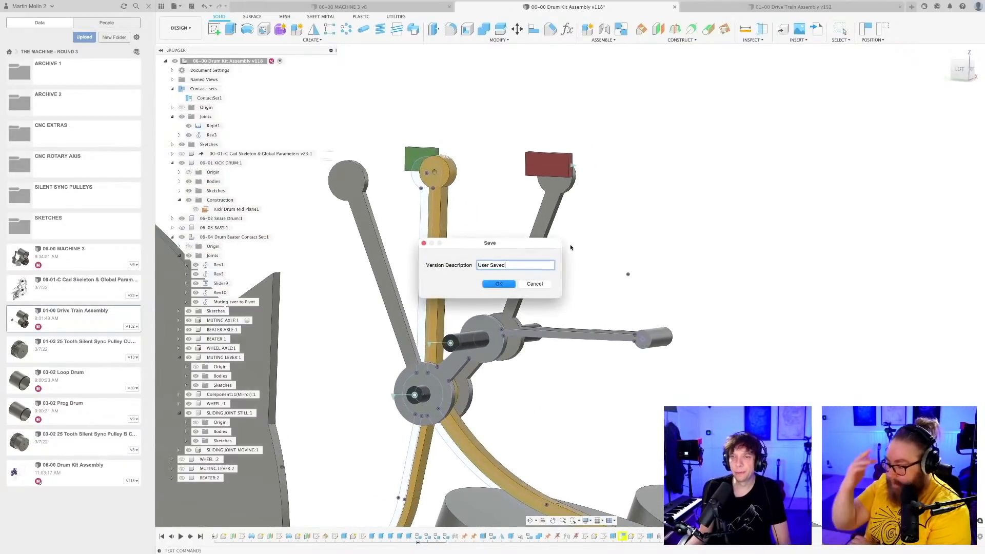
{"action": "key", "text": "Return"}
- Slide the red block toward the green one again to check its contact with the muting lever's upright arm up close
{"action": "middle_click_drag", "start_coordinate": [573, 240], "coordinate": [563, 200], "text": "shift"}
{"action": "scroll", "coordinate": [562, 200], "scroll_direction": "up", "scroll_amount": 3}
{"action": "left_click_drag", "start_coordinate": [541, 174], "coordinate": [501, 178]}
{"action": "scroll", "coordinate": [444, 196], "scroll_direction": "up", "scroll_amount": 2}
{"action": "scroll", "coordinate": [445, 196], "scroll_direction": "down", "scroll_amount": 3}
{"action": "middle_click_drag", "start_coordinate": [445, 196], "coordinate": [523, 241]}
{"action": "left_click_drag", "start_coordinate": [602, 217], "coordinate": [571, 216]}
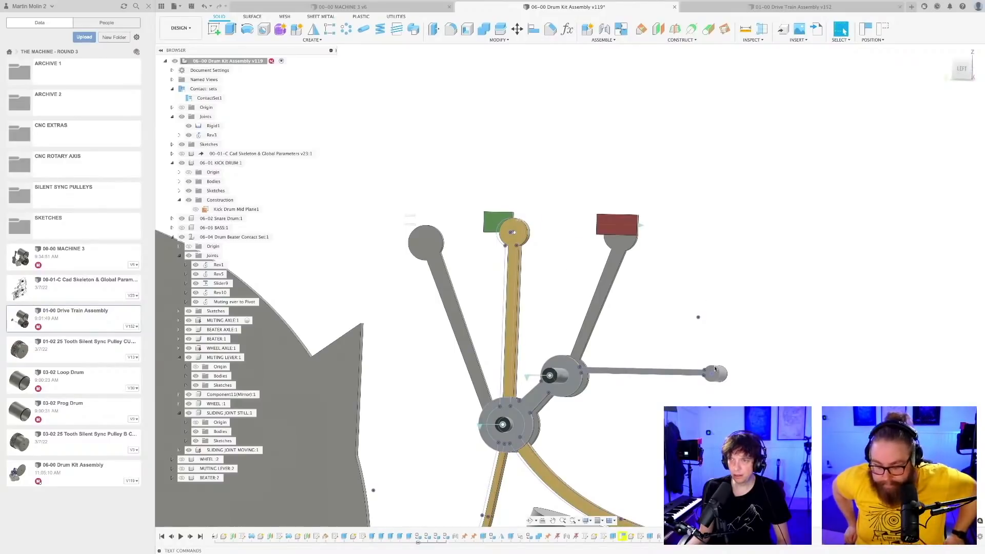
- Swing the muting lever upward by its thin side arm and examine how its upright arm meets the red block
{"action": "left_click_drag", "start_coordinate": [717, 377], "coordinate": [718, 343]}
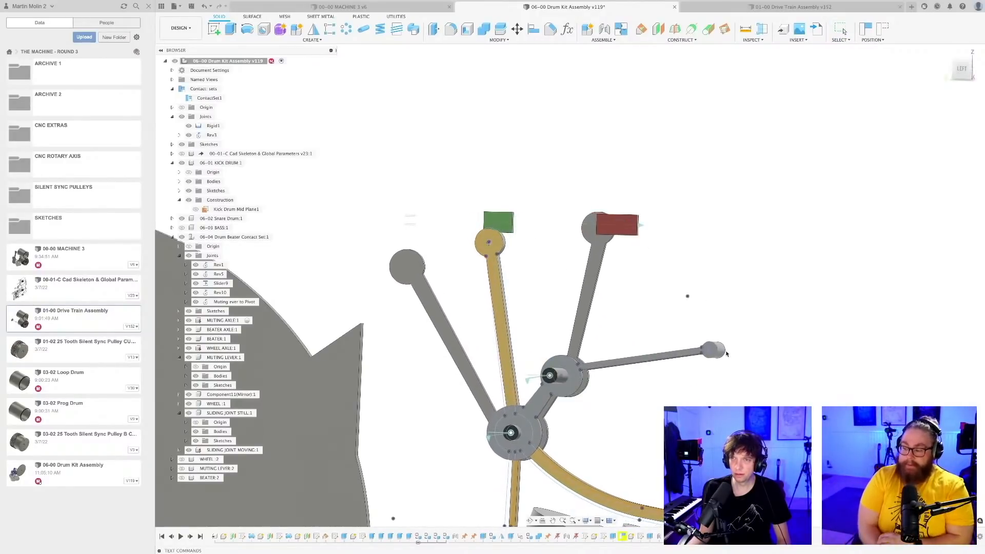
{"action": "scroll", "coordinate": [718, 342], "scroll_direction": "down", "scroll_amount": 5}
{"action": "middle_click_drag", "start_coordinate": [701, 318], "coordinate": [657, 256]}
{"action": "key", "text": "Escape"}
{"action": "scroll", "coordinate": [669, 298], "scroll_direction": "up", "scroll_amount": 2}
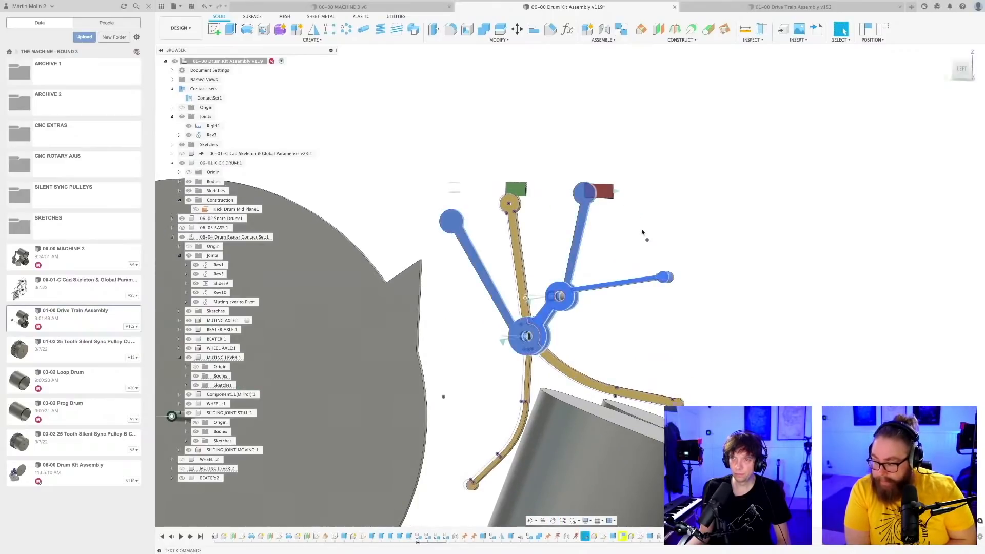
{"action": "scroll", "coordinate": [620, 223], "scroll_direction": "up", "scroll_amount": 3}
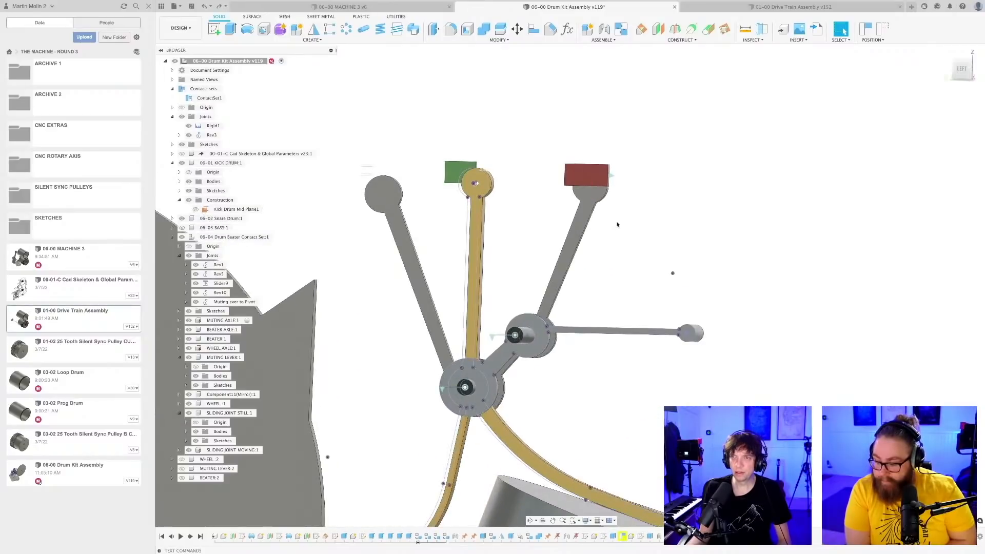
{"action": "scroll", "coordinate": [610, 225], "scroll_direction": "up", "scroll_amount": 2}
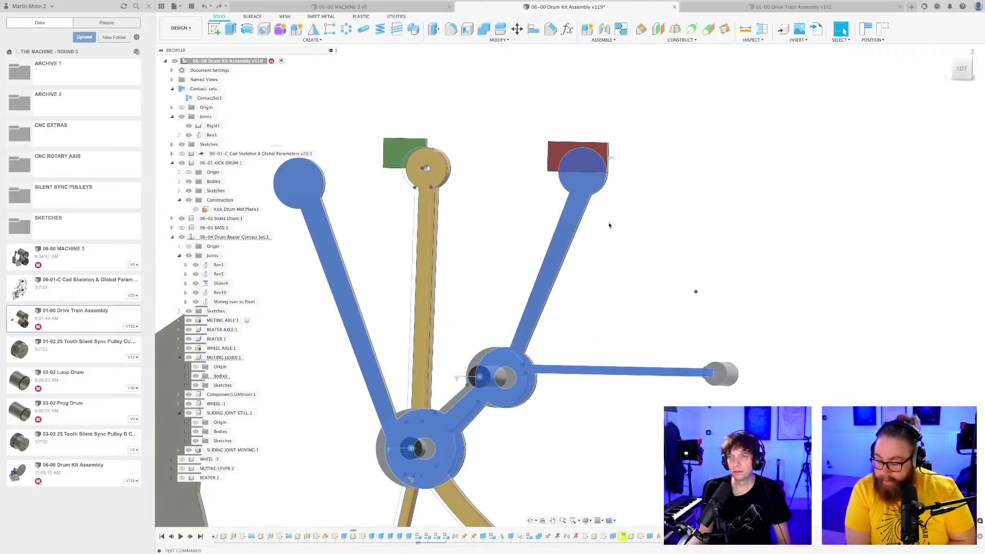
- Save another new version of the drum kit assembly
{"action": "scroll", "coordinate": [636, 241], "scroll_direction": "down", "scroll_amount": 3}
{"action": "key", "text": "super+s"}
{"action": "key", "text": "Return"}
- Show the second wheel, muting lever and beater components, and save a new version of the drum kit assembly
{"action": "middle_click_drag", "start_coordinate": [646, 259], "coordinate": [594, 229], "text": "shift"}
{"action": "scroll", "coordinate": [592, 224], "scroll_direction": "down", "scroll_amount": 1}
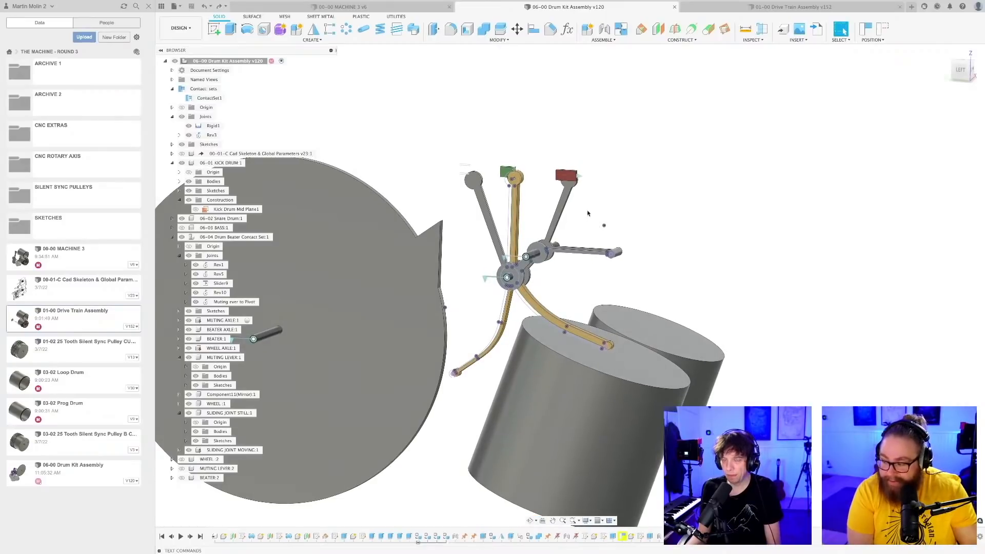
{"action": "left_click", "coordinate": [181, 459]}
{"action": "left_click", "coordinate": [182, 468]}
{"action": "left_click", "coordinate": [182, 478]}
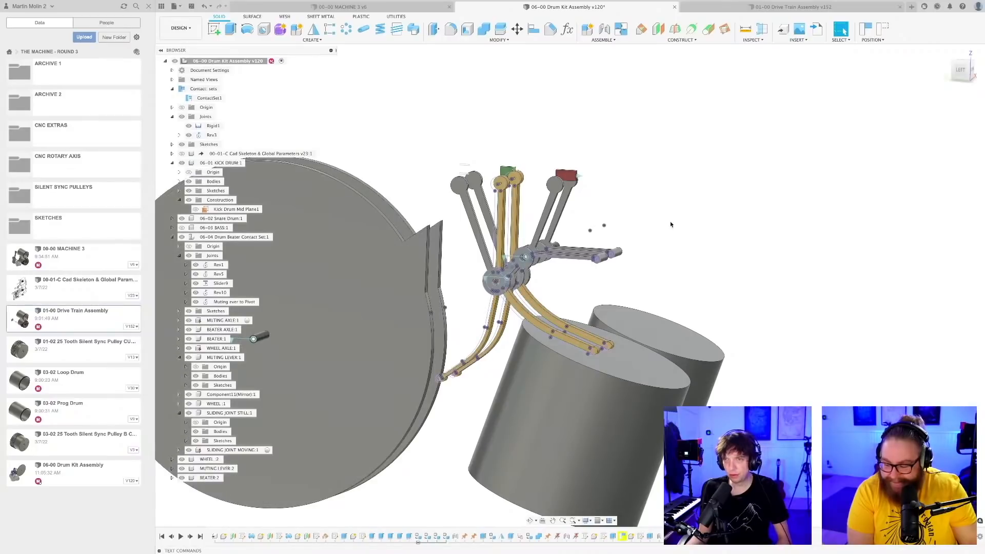
{"action": "key", "text": "super+s"}
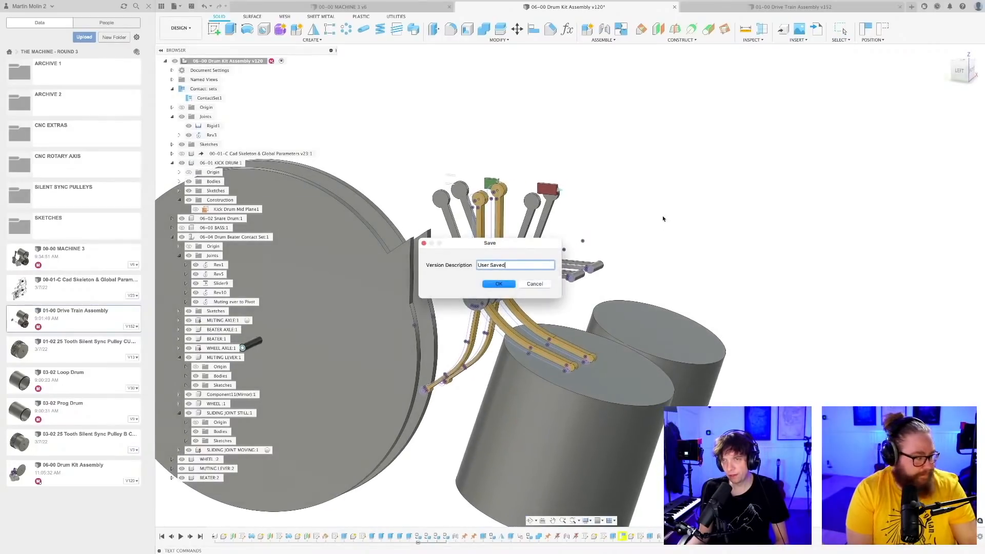
{"action": "key", "text": "Return"}
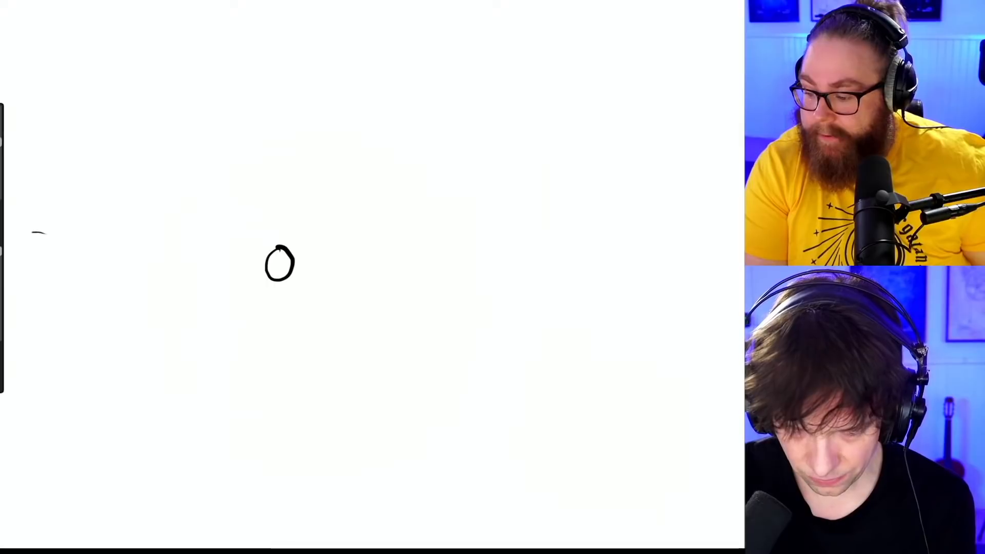
- On the drawing canvas, sketch the drum's curved edge with its pointed tab, a round-ended arm below the pivot circle, and an opposite arm
{"action": "left_click_drag", "start_coordinate": [32, 232], "coordinate": [182, 466]}
{"action": "left_click_drag", "start_coordinate": [176, 408], "coordinate": [185, 319]}
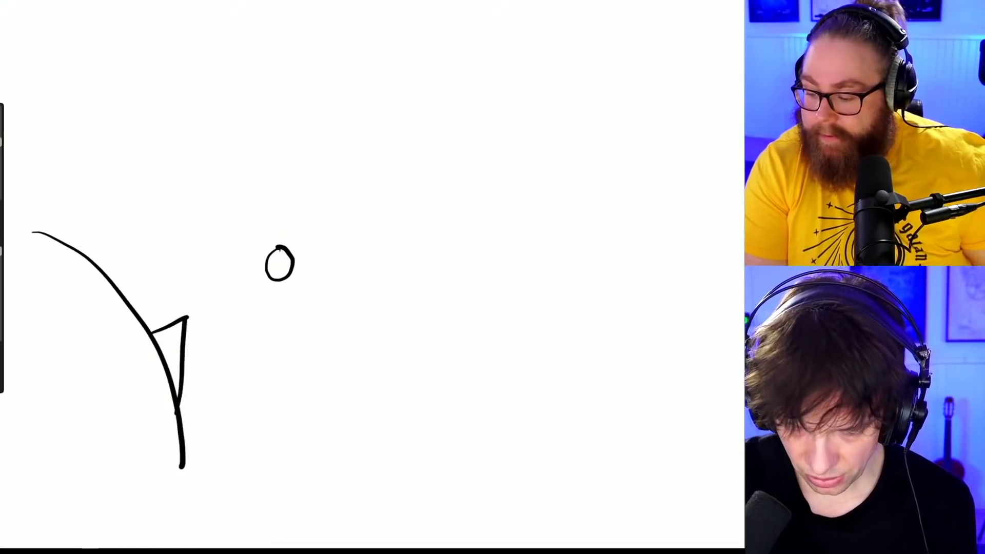
{"action": "mouse_move", "coordinate": [211, 393]}
{"action": "left_mouse_down"}
{"action": "mouse_move", "coordinate": [231, 405]}
{"action": "mouse_move", "coordinate": [212, 391]}
{"action": "mouse_move", "coordinate": [268, 282]}
{"action": "mouse_move", "coordinate": [241, 384]}
{"action": "left_mouse_up"}
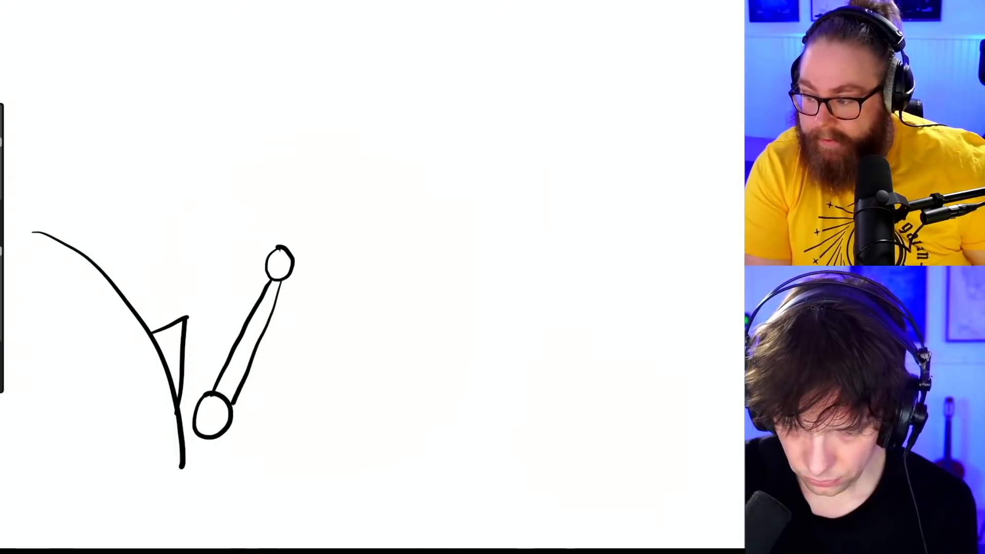
{"action": "mouse_move", "coordinate": [281, 225]}
{"action": "left_mouse_down"}
{"action": "mouse_move", "coordinate": [317, 269]}
{"action": "mouse_move", "coordinate": [285, 222]}
{"action": "mouse_move", "coordinate": [408, 142]}
{"action": "left_mouse_up"}
{"action": "left_click_drag", "start_coordinate": [315, 254], "coordinate": [415, 181]}
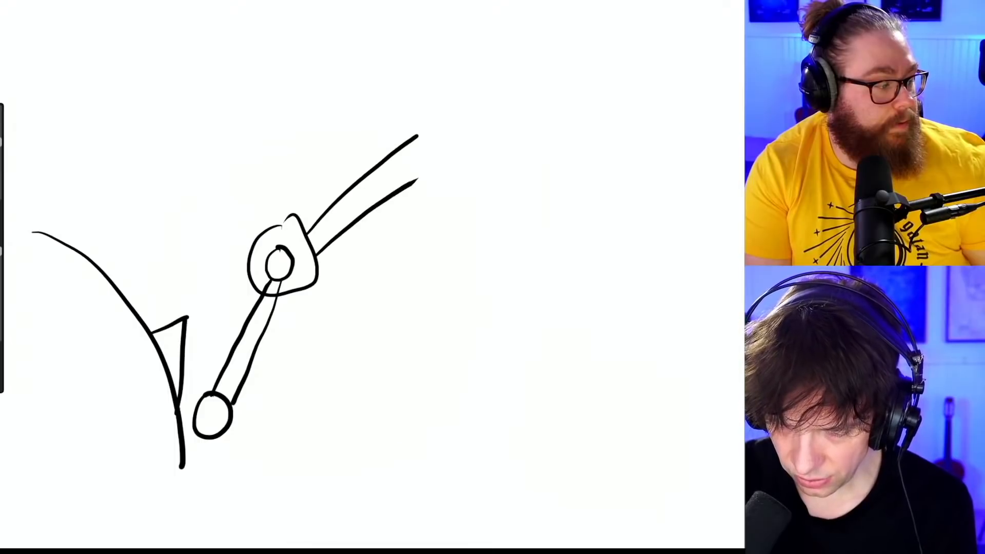
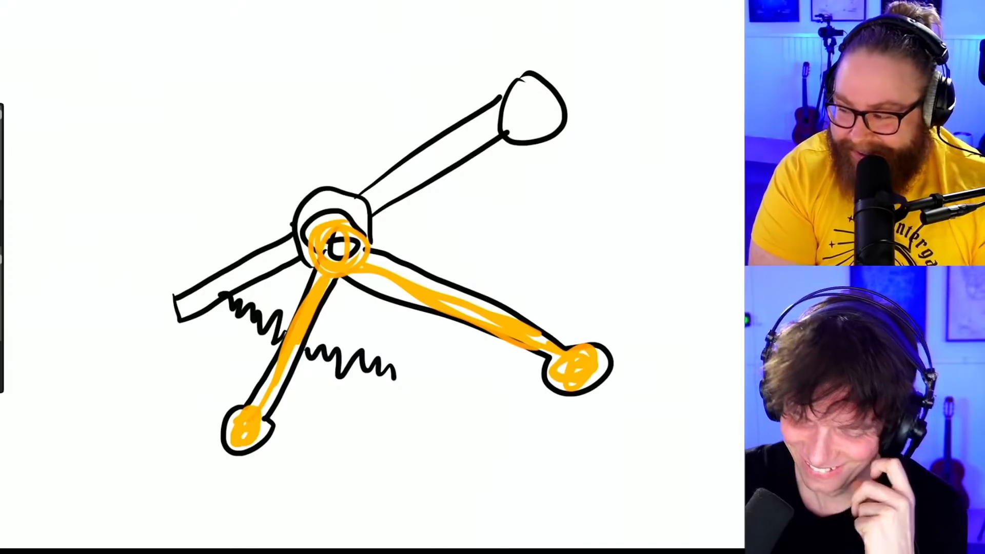
- Pick an orange-red colour and fill the short arm on the lower-left side of the pivot hub
{"action": "left_click", "coordinate": [728, 5]}
{"action": "left_click", "coordinate": [703, 88]}
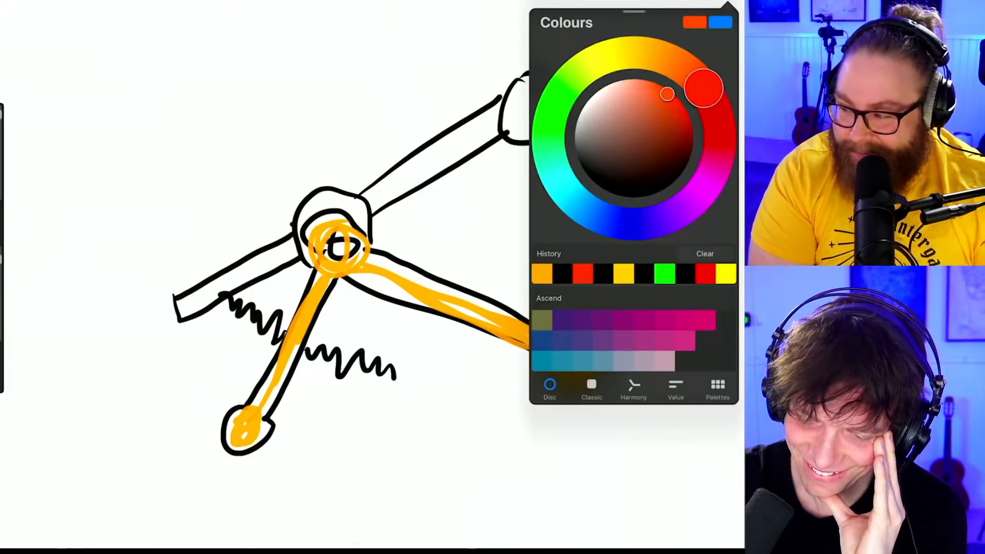
{"action": "left_click", "coordinate": [728, 4]}
{"action": "left_click_drag", "start_coordinate": [287, 259], "coordinate": [185, 304]}
- Pick a pure red and colour the whole muting lever: the short arm, the pivot hub, the long upper arm and its round head
{"action": "left_click", "coordinate": [728, 4]}
{"action": "left_click", "coordinate": [666, 94]}
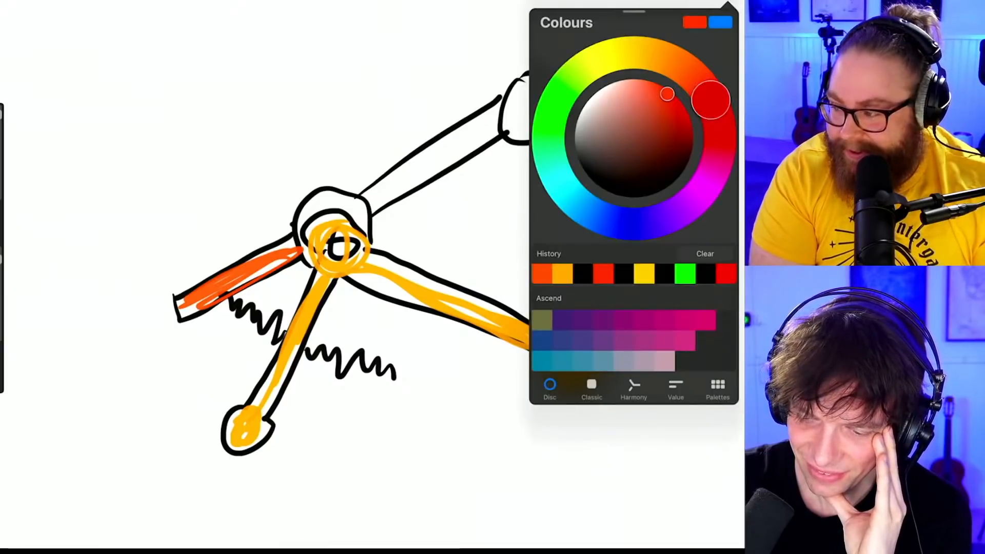
{"action": "left_click", "coordinate": [685, 100]}
{"action": "left_click", "coordinate": [729, 4]}
{"action": "mouse_move", "coordinate": [295, 250]}
{"action": "left_mouse_down"}
{"action": "mouse_move", "coordinate": [177, 315]}
{"action": "mouse_move", "coordinate": [331, 197]}
{"action": "mouse_move", "coordinate": [354, 194]}
{"action": "mouse_move", "coordinate": [362, 233]}
{"action": "left_mouse_up"}
{"action": "mouse_move", "coordinate": [372, 192]}
{"action": "left_mouse_down"}
{"action": "mouse_move", "coordinate": [508, 122]}
{"action": "mouse_move", "coordinate": [376, 198]}
{"action": "mouse_move", "coordinate": [482, 123]}
{"action": "mouse_move", "coordinate": [384, 198]}
{"action": "left_mouse_up"}
{"action": "mouse_move", "coordinate": [543, 88]}
{"action": "left_mouse_down"}
{"action": "mouse_move", "coordinate": [510, 120]}
{"action": "mouse_move", "coordinate": [544, 115]}
{"action": "mouse_move", "coordinate": [533, 108]}
{"action": "mouse_move", "coordinate": [544, 115]}
{"action": "left_mouse_up"}
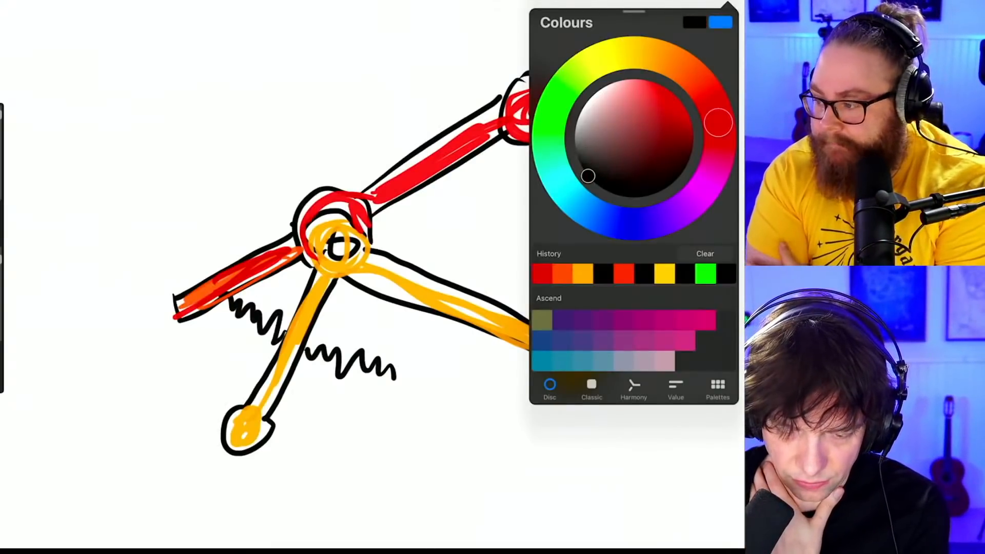
- In black, sketch a block at the spring's free end with a leader to a question mark, and link it upward to the red arm
{"action": "mouse_move", "coordinate": [405, 336]}
{"action": "left_mouse_down"}
{"action": "mouse_move", "coordinate": [399, 372]}
{"action": "mouse_move", "coordinate": [444, 407]}
{"action": "mouse_move", "coordinate": [438, 328]}
{"action": "left_mouse_up"}
{"action": "mouse_move", "coordinate": [426, 383]}
{"action": "left_mouse_down"}
{"action": "mouse_move", "coordinate": [500, 408]}
{"action": "mouse_move", "coordinate": [554, 447]}
{"action": "mouse_move", "coordinate": [546, 469]}
{"action": "left_mouse_up"}
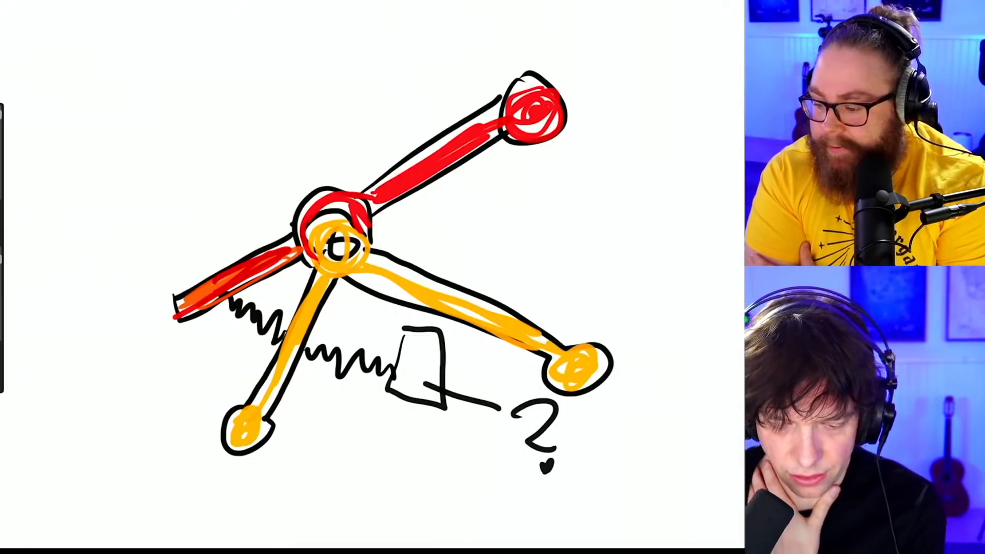
{"action": "mouse_move", "coordinate": [404, 349]}
{"action": "left_mouse_down"}
{"action": "mouse_move", "coordinate": [395, 313]}
{"action": "mouse_move", "coordinate": [438, 315]}
{"action": "left_mouse_up"}
{"action": "mouse_move", "coordinate": [409, 263]}
{"action": "left_mouse_down"}
{"action": "mouse_move", "coordinate": [398, 201]}
{"action": "mouse_move", "coordinate": [429, 184]}
{"action": "mouse_move", "coordinate": [435, 273]}
{"action": "left_mouse_up"}
- Pick red and fill the vertical link below the red arm and the block at the spring's end
{"action": "left_click", "coordinate": [727, 2]}
{"action": "left_click", "coordinate": [666, 102]}
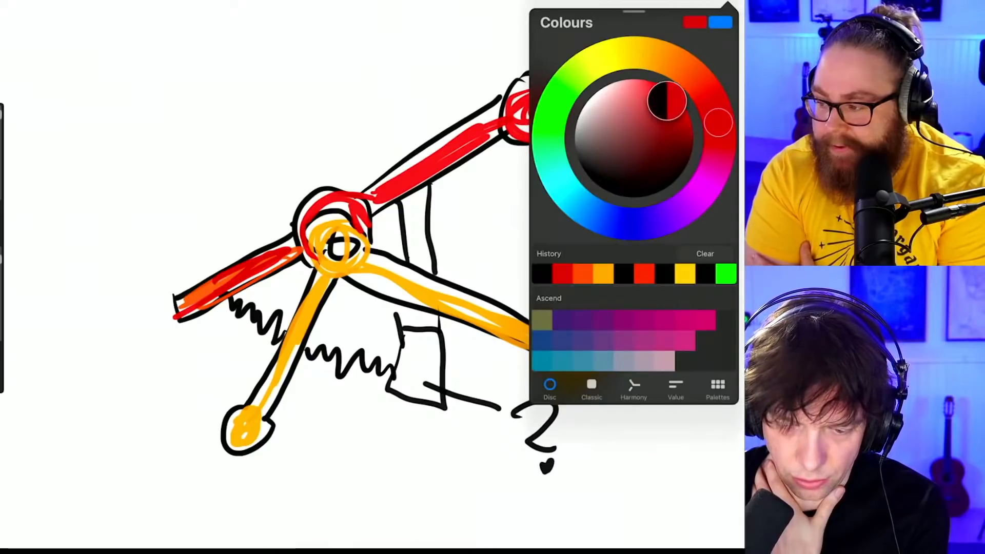
{"action": "left_click", "coordinate": [728, 2]}
{"action": "mouse_move", "coordinate": [409, 197]}
{"action": "left_mouse_down"}
{"action": "mouse_move", "coordinate": [411, 266]}
{"action": "mouse_move", "coordinate": [424, 262]}
{"action": "left_mouse_up"}
{"action": "left_click_drag", "start_coordinate": [428, 200], "coordinate": [429, 265]}
{"action": "left_click_drag", "start_coordinate": [410, 316], "coordinate": [405, 400]}
{"action": "left_click_drag", "start_coordinate": [413, 314], "coordinate": [419, 405]}
{"action": "mouse_move", "coordinate": [425, 325]}
{"action": "left_mouse_down"}
{"action": "mouse_move", "coordinate": [428, 405]}
{"action": "mouse_move", "coordinate": [435, 400]}
{"action": "left_mouse_up"}
{"action": "left_click_drag", "start_coordinate": [441, 331], "coordinate": [444, 392]}
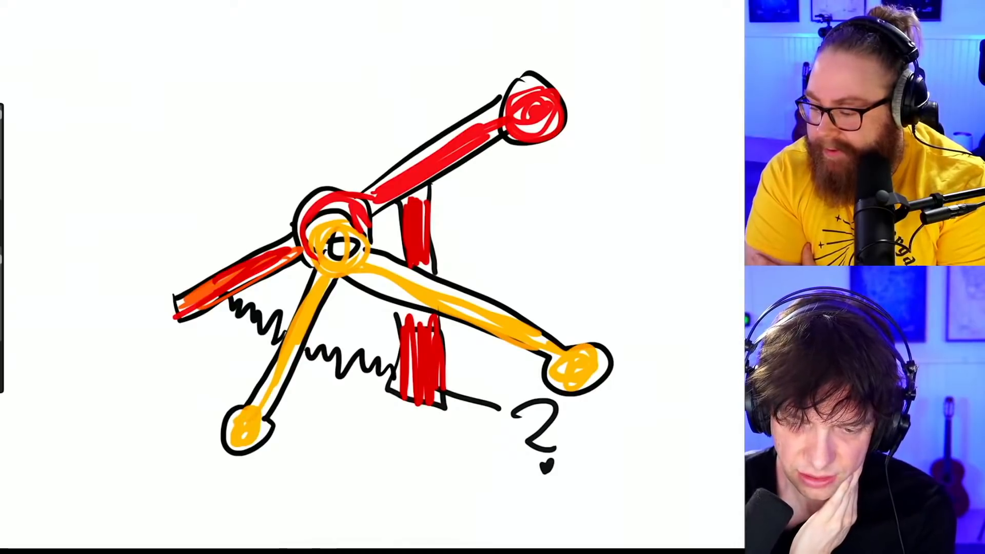
- Draw a short black stroke near the spring beside the orange arm, and undo it together with the red fills of the link and block
{"action": "left_click", "coordinate": [576, 1]}
{"action": "left_click", "coordinate": [727, 1]}
{"action": "left_click", "coordinate": [587, 174]}
{"action": "left_click", "coordinate": [727, 1]}
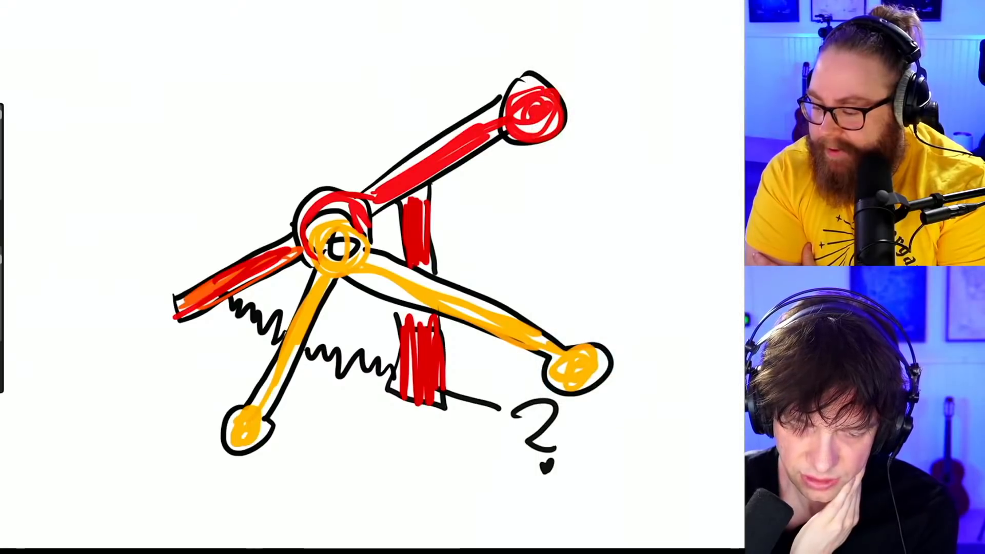
{"action": "left_click_drag", "start_coordinate": [328, 316], "coordinate": [354, 324]}
{"action": "key", "text": "ctrl+z"}
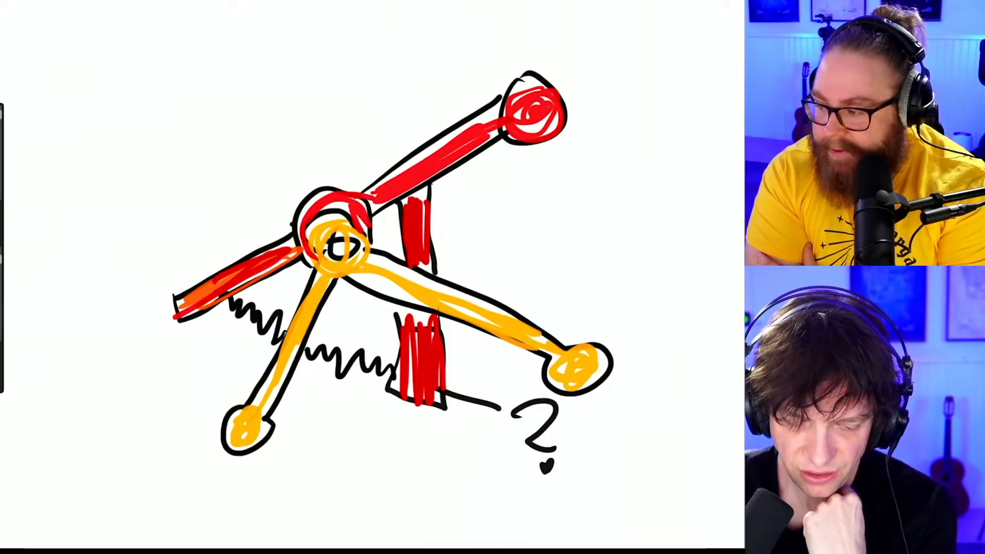
{"action": "key", "text": "ctrl+z"}
{"action": "key", "text": "ctrl+z"}
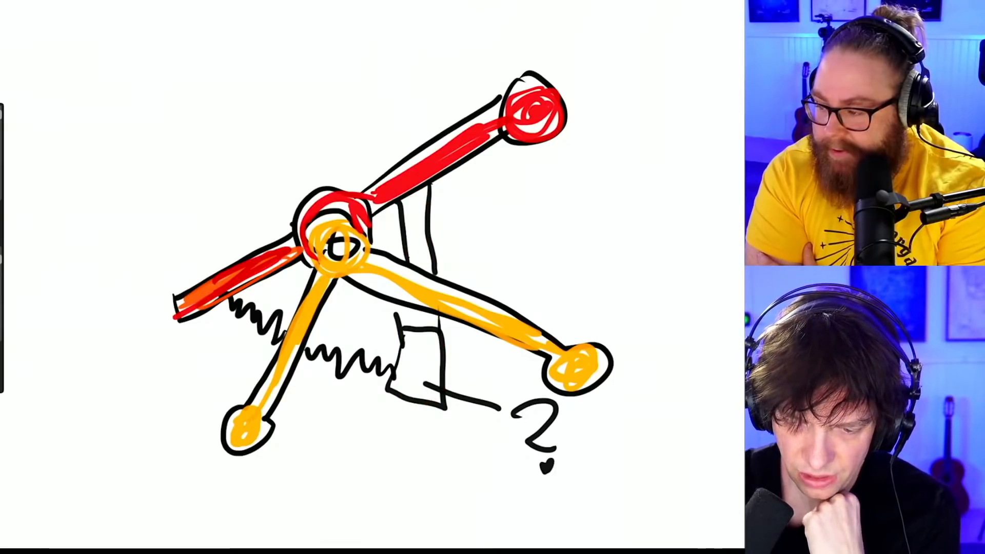
- Pick a bright green and fill the block at the spring's free end
{"action": "left_click", "coordinate": [728, 6]}
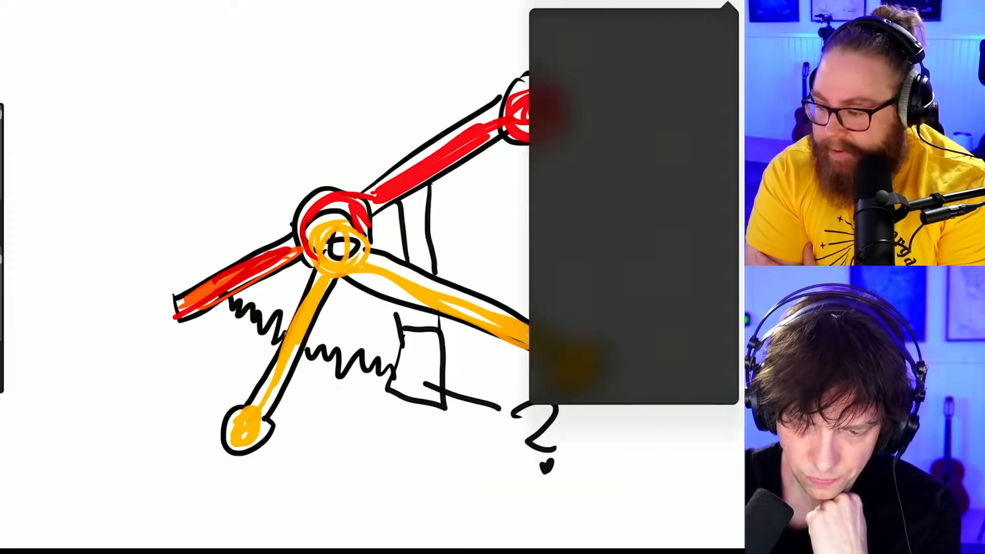
{"action": "left_click", "coordinate": [558, 99]}
{"action": "left_click", "coordinate": [677, 92]}
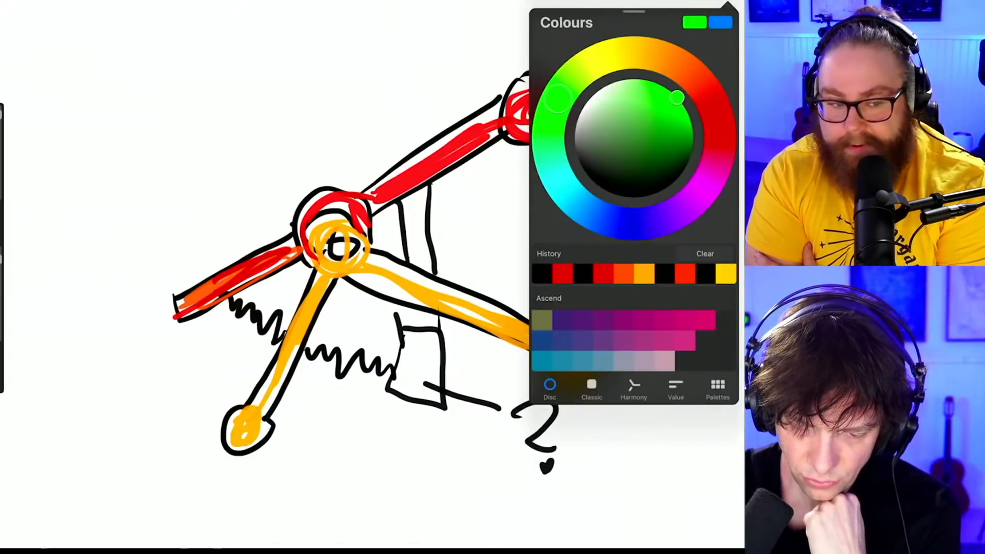
{"action": "left_click", "coordinate": [728, 7]}
{"action": "mouse_move", "coordinate": [411, 342]}
{"action": "left_mouse_down"}
{"action": "mouse_move", "coordinate": [401, 404]}
{"action": "mouse_move", "coordinate": [413, 395]}
{"action": "mouse_move", "coordinate": [426, 338]}
{"action": "mouse_move", "coordinate": [436, 392]}
{"action": "left_mouse_up"}
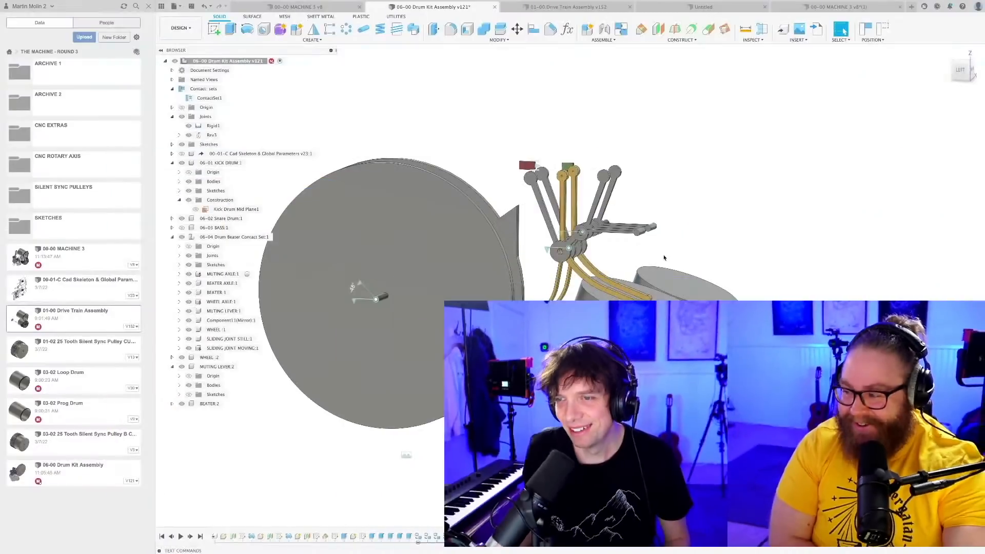
- Switch to Fusion 360 and save a new version of the drum kit assembly with the description "User Saved"
{"action": "mouse_move", "coordinate": [518, 287]}
{"action": "middle_mouse_down", "text": "shift"}
{"action": "mouse_move", "coordinate": [510, 303]}
{"action": "mouse_move", "coordinate": [510, 280]}
{"action": "mouse_move", "coordinate": [530, 293]}
{"action": "mouse_move", "coordinate": [553, 289]}
{"action": "mouse_move", "coordinate": [533, 285]}
{"action": "middle_mouse_up", "text": "shift"}
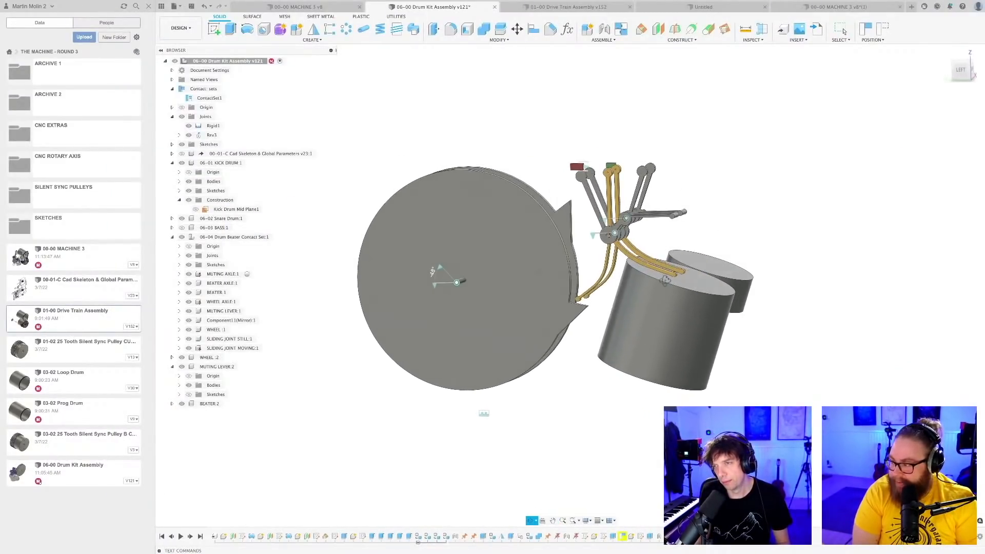
{"action": "scroll", "coordinate": [605, 249], "scroll_direction": "up", "scroll_amount": 5}
{"action": "middle_click_drag", "start_coordinate": [606, 248], "coordinate": [635, 271], "text": "shift"}
{"action": "key", "text": "super+s"}
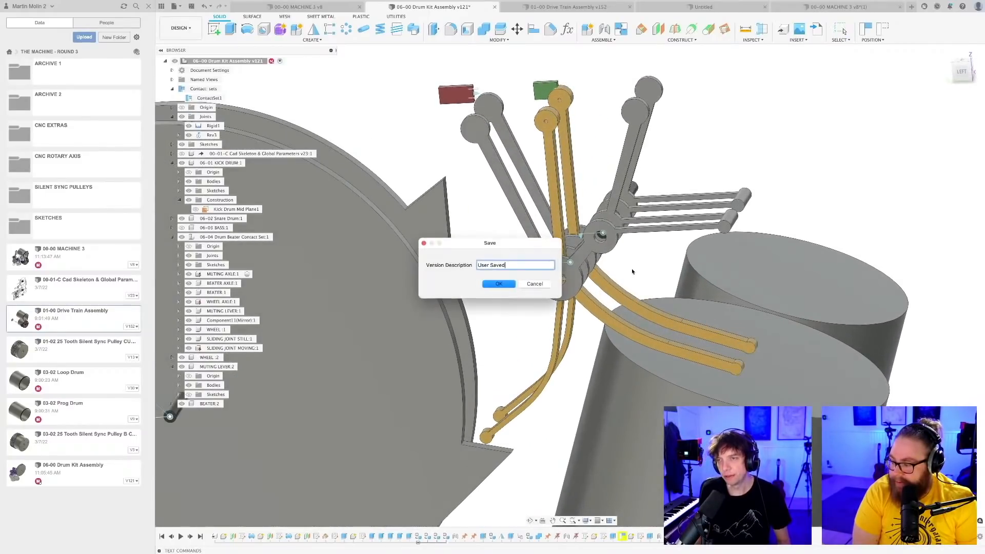
{"action": "left_click", "coordinate": [499, 284]}
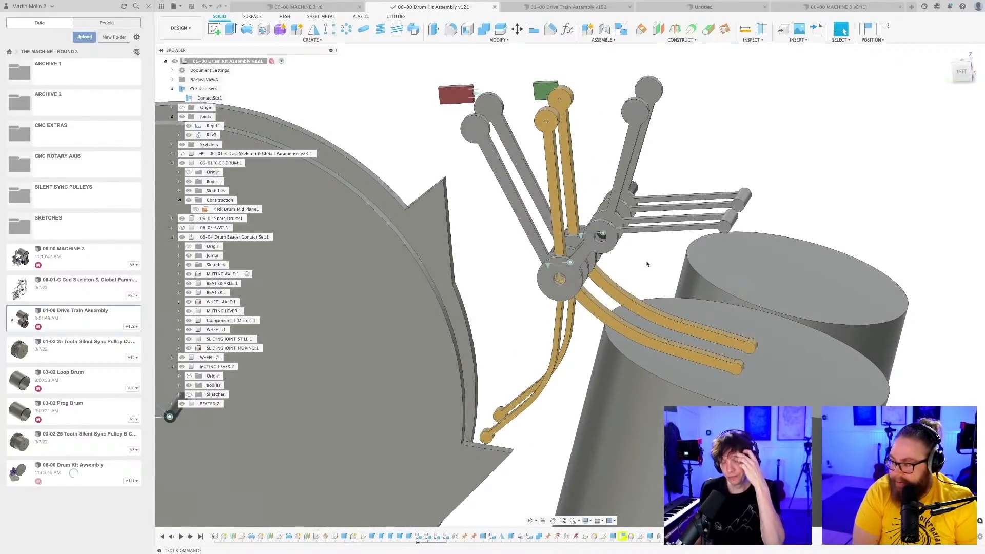
- Examine the beaters and muting levers between the drum wheel and the cylindrical drums, and bring up the next submitted design preview
{"action": "scroll", "coordinate": [619, 251], "scroll_direction": "down", "scroll_amount": 3}
{"action": "mouse_move", "coordinate": [618, 251]}
{"action": "middle_mouse_down", "text": "shift"}
{"action": "mouse_move", "coordinate": [635, 249]}
{"action": "mouse_move", "coordinate": [625, 246]}
{"action": "middle_mouse_up", "text": "shift"}
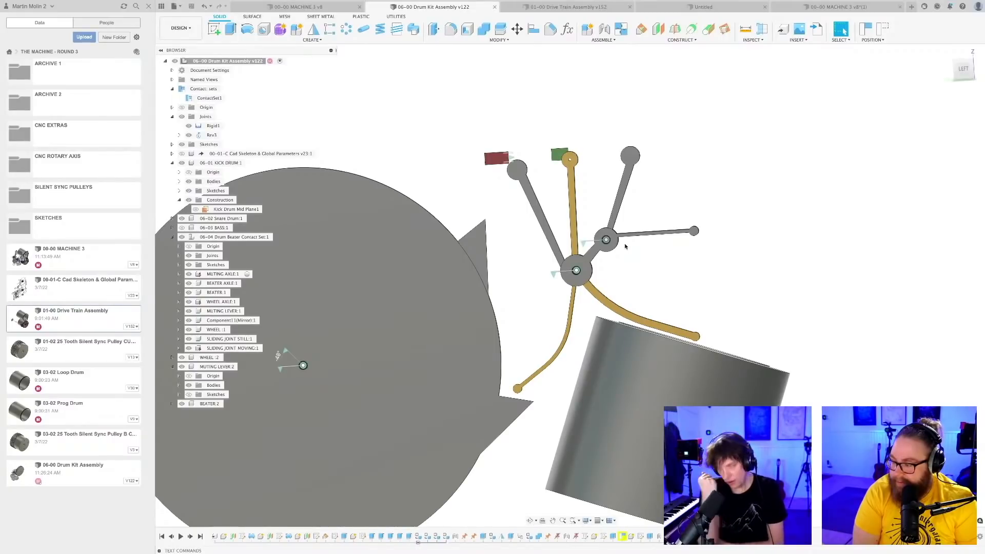
{"action": "mouse_move", "coordinate": [620, 271]}
{"action": "middle_mouse_down", "text": "shift"}
{"action": "mouse_move", "coordinate": [614, 276]}
{"action": "mouse_move", "coordinate": [627, 278]}
{"action": "mouse_move", "coordinate": [609, 280]}
{"action": "mouse_move", "coordinate": [613, 271]}
{"action": "middle_mouse_up", "text": "shift"}
{"action": "scroll", "coordinate": [613, 271], "scroll_direction": "down", "scroll_amount": 3}
{"action": "left_click", "coordinate": [623, 254]}
{"action": "left_click", "coordinate": [628, 258]}
{"action": "mouse_move", "coordinate": [682, 245]}
{"action": "left_mouse_down"}
{"action": "mouse_move", "coordinate": [676, 198]}
{"action": "mouse_move", "coordinate": [682, 248]}
{"action": "left_mouse_up"}
{"action": "key", "text": "super+z"}
{"action": "scroll", "coordinate": [677, 255], "scroll_direction": "down", "scroll_amount": 2}
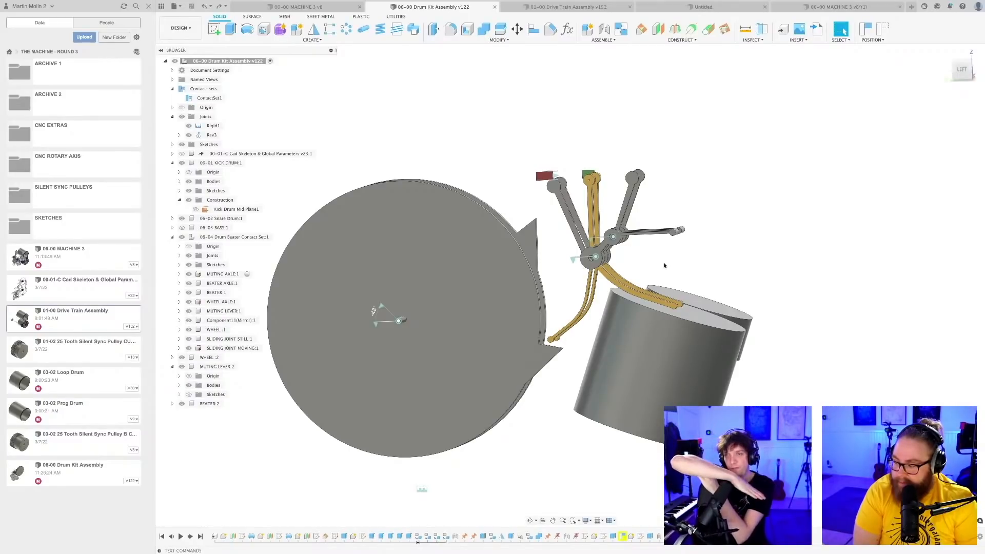
{"action": "scroll", "coordinate": [511, 308], "scroll_direction": "up", "scroll_amount": 4}
{"action": "scroll", "coordinate": [533, 315], "scroll_direction": "down", "scroll_amount": 2}
{"action": "scroll", "coordinate": [559, 328], "scroll_direction": "down", "scroll_amount": 3}
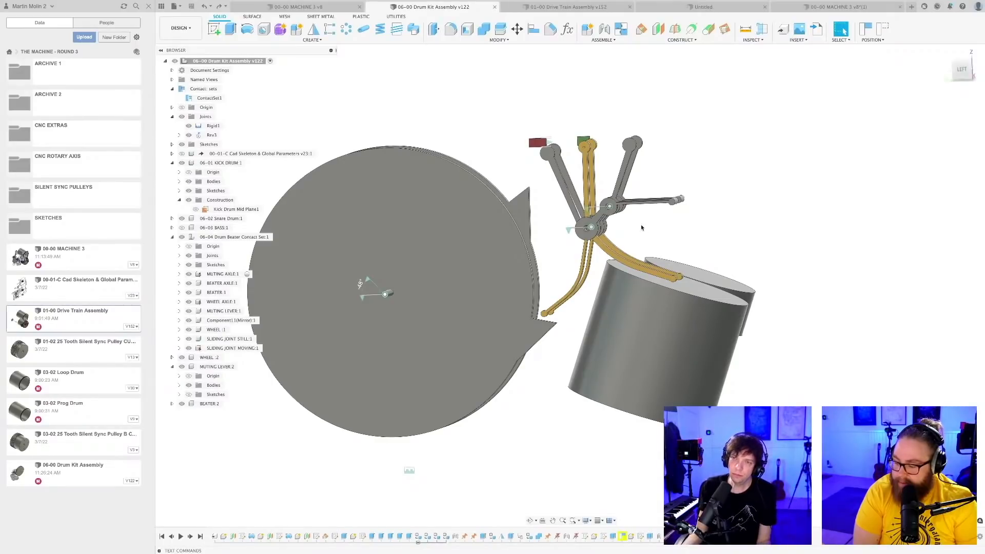
{"action": "scroll", "coordinate": [618, 228], "scroll_direction": "up", "scroll_amount": 3}
{"action": "scroll", "coordinate": [615, 231], "scroll_direction": "down", "scroll_amount": 2}
{"action": "mouse_move", "coordinate": [616, 230]}
{"action": "middle_mouse_down"}
{"action": "mouse_move", "coordinate": [597, 230]}
{"action": "mouse_move", "coordinate": [610, 227]}
{"action": "middle_mouse_up"}
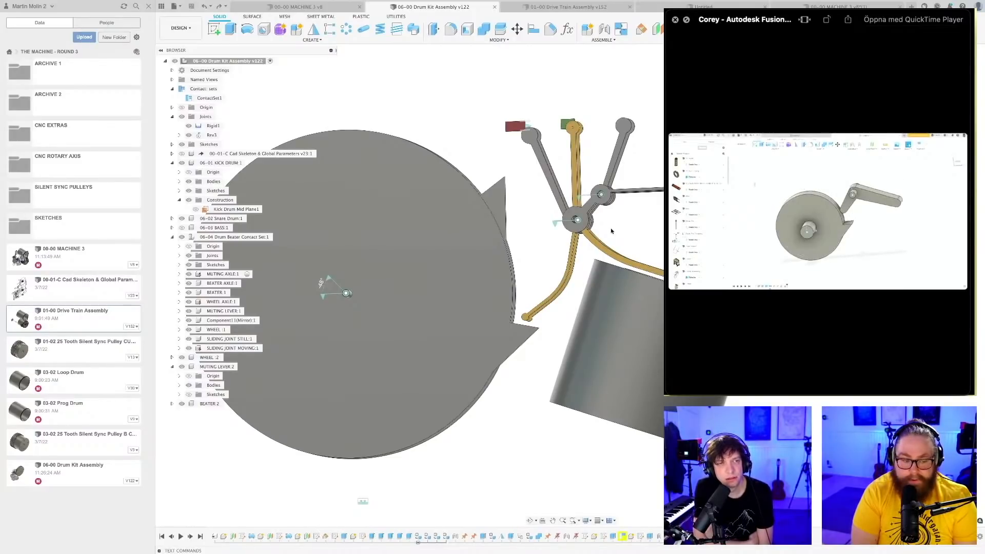
{"action": "key", "text": "Down"}
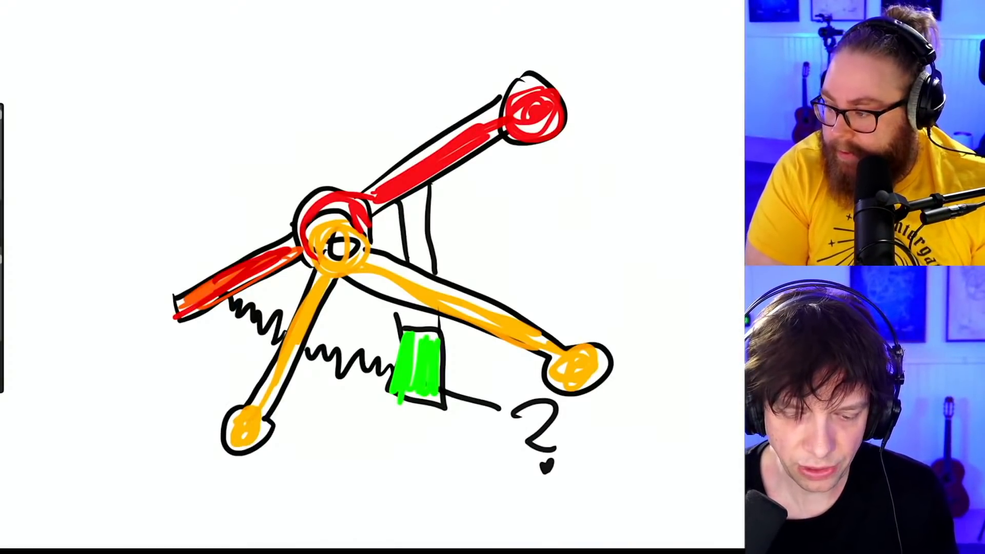
- On the drawing canvas, replace a trial green patch with a green stop on the outer side of the lower orange arm
{"action": "mouse_move", "coordinate": [299, 378]}
{"action": "left_mouse_down"}
{"action": "mouse_move", "coordinate": [288, 408]}
{"action": "mouse_move", "coordinate": [313, 372]}
{"action": "mouse_move", "coordinate": [300, 405]}
{"action": "left_mouse_up"}
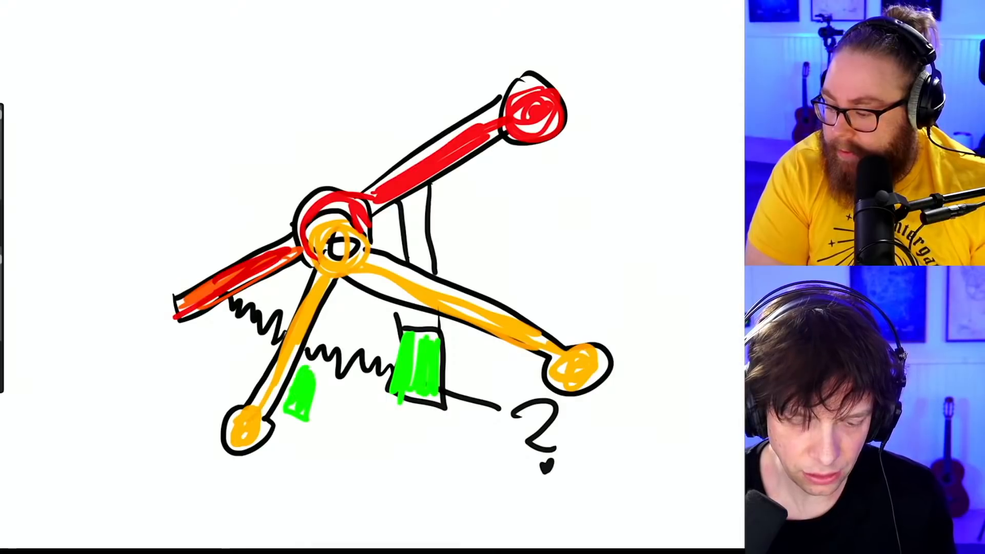
{"action": "key", "text": "ctrl+z"}
{"action": "mouse_move", "coordinate": [254, 348]}
{"action": "left_mouse_down"}
{"action": "mouse_move", "coordinate": [239, 390]}
{"action": "mouse_move", "coordinate": [269, 354]}
{"action": "mouse_move", "coordinate": [246, 380]}
{"action": "left_mouse_up"}
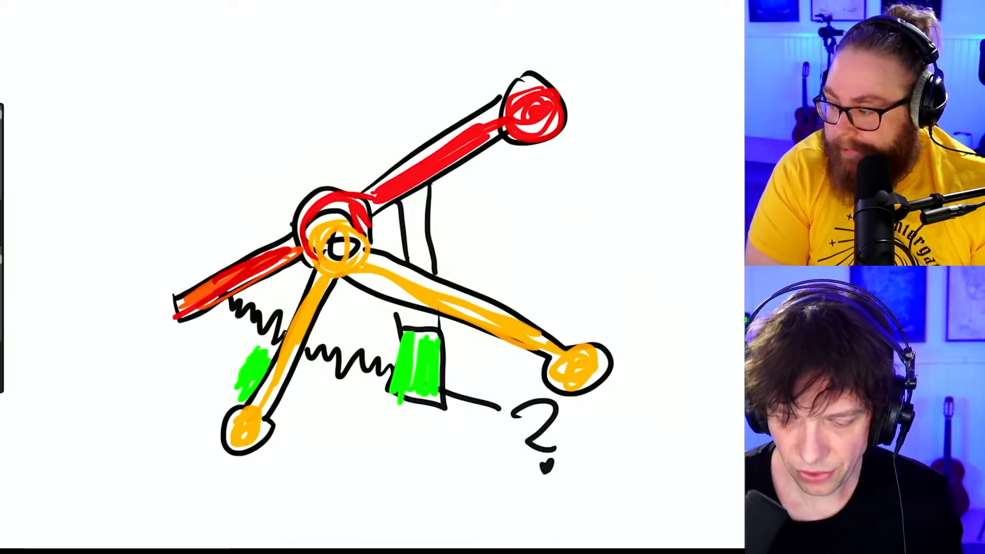
- Draw a green line beneath the long orange arm's round end with a downward arrow beside it, and undo the last stroke
{"action": "left_click_drag", "start_coordinate": [518, 405], "coordinate": [663, 405]}
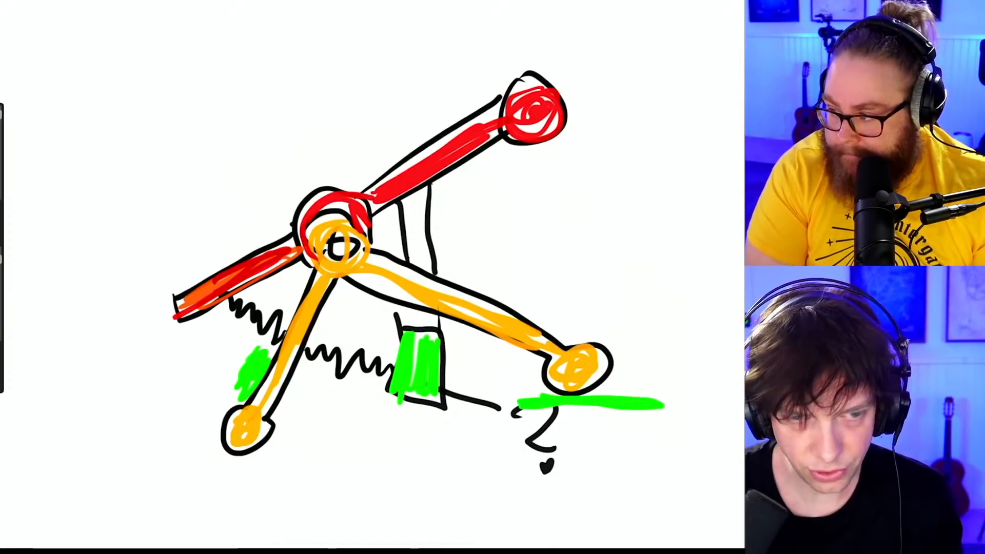
{"action": "left_click_drag", "start_coordinate": [649, 321], "coordinate": [648, 470]}
{"action": "mouse_move", "coordinate": [605, 424]}
{"action": "left_mouse_down"}
{"action": "mouse_move", "coordinate": [628, 448]}
{"action": "mouse_move", "coordinate": [678, 424]}
{"action": "mouse_move", "coordinate": [641, 454]}
{"action": "mouse_move", "coordinate": [656, 441]}
{"action": "mouse_move", "coordinate": [638, 436]}
{"action": "mouse_move", "coordinate": [658, 443]}
{"action": "mouse_move", "coordinate": [644, 427]}
{"action": "mouse_move", "coordinate": [670, 424]}
{"action": "left_mouse_up"}
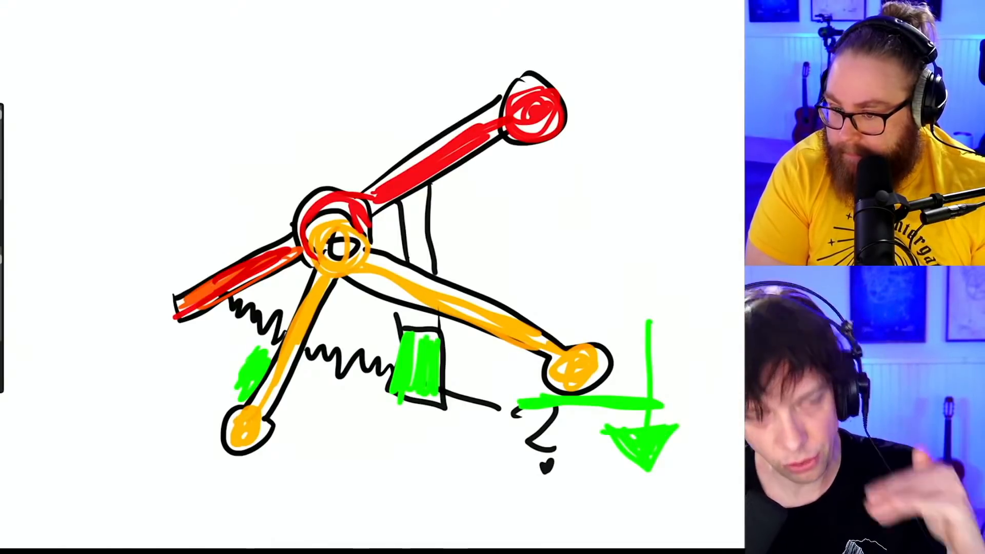
{"action": "key", "text": "ctrl+z"}
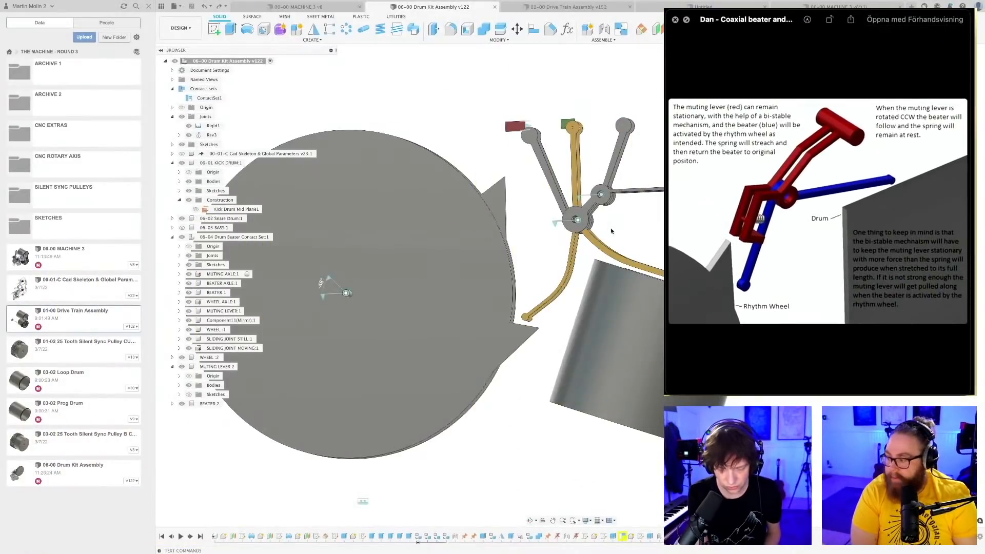
- Bring up the submitted frame design with pallet lift pockets, and switch to Firefox to open the THE MACHINE - ROUND 3 spreadsheet
{"action": "key", "text": "Right"}
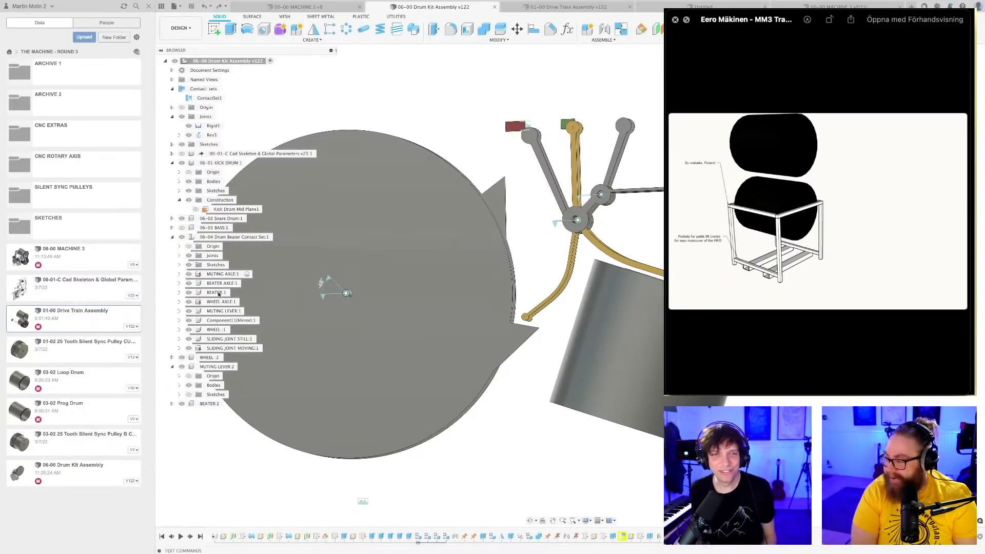
{"action": "key", "text": "super+Tab"}
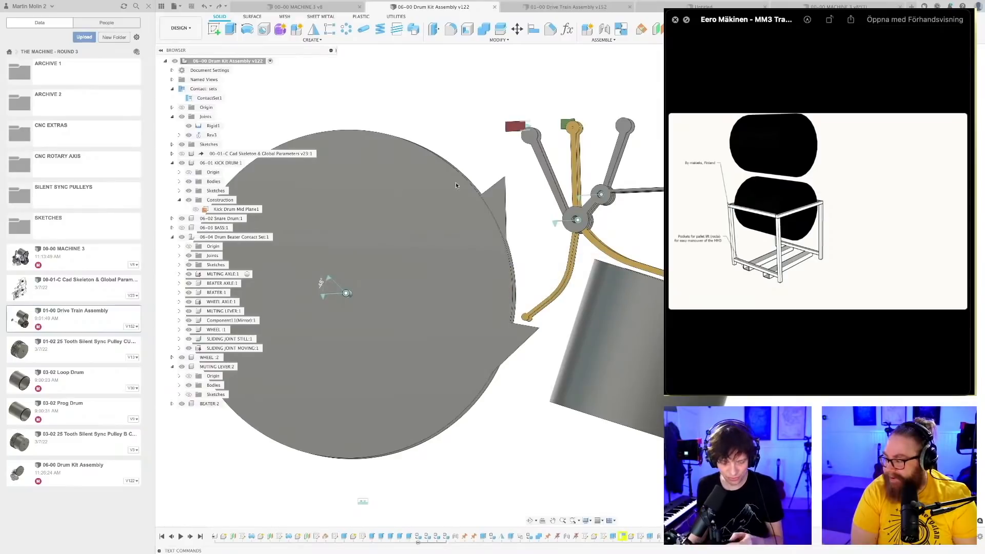
{"action": "key", "text": "super+Tab"}
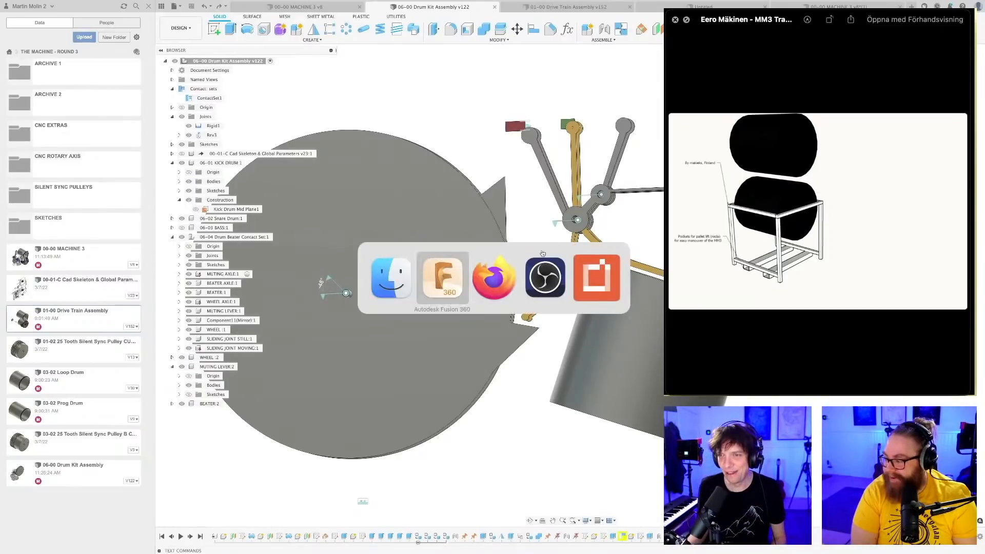
{"action": "left_click", "coordinate": [491, 288]}
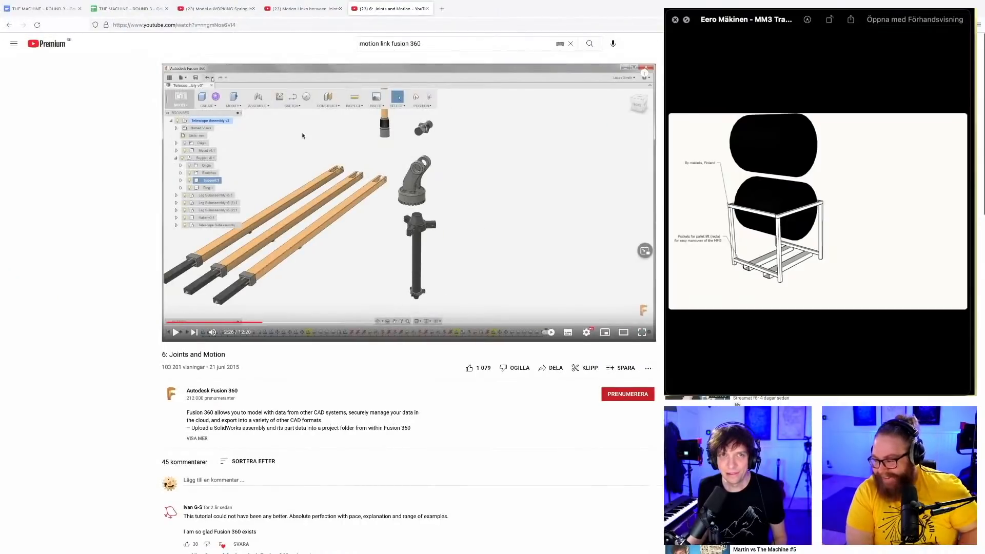
{"action": "left_click", "coordinate": [129, 9]}
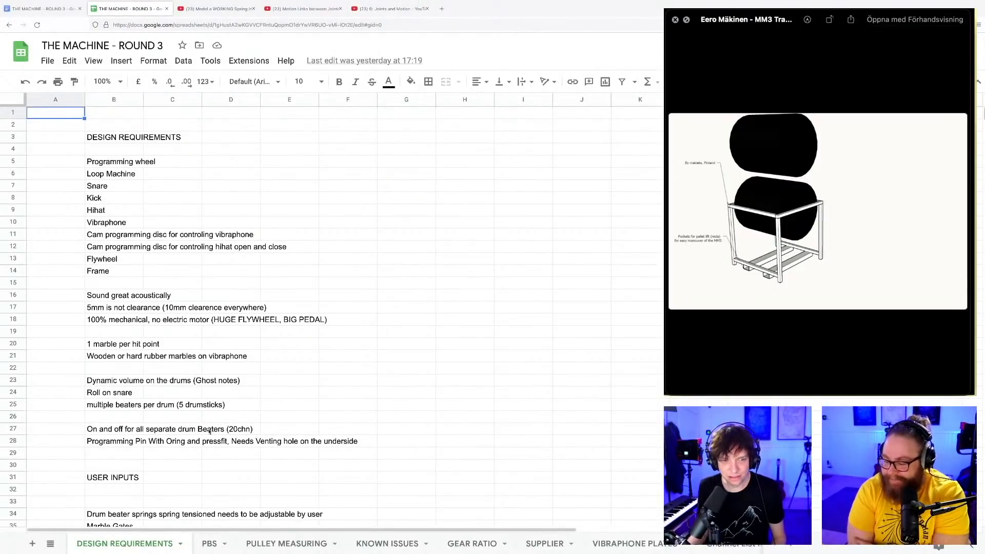
- Below the last entry of the design requirements, enter "Pallet Lift Pockets On the machine itsel" in cell B107
{"action": "scroll", "coordinate": [209, 431], "scroll_direction": "down", "scroll_amount": 10}
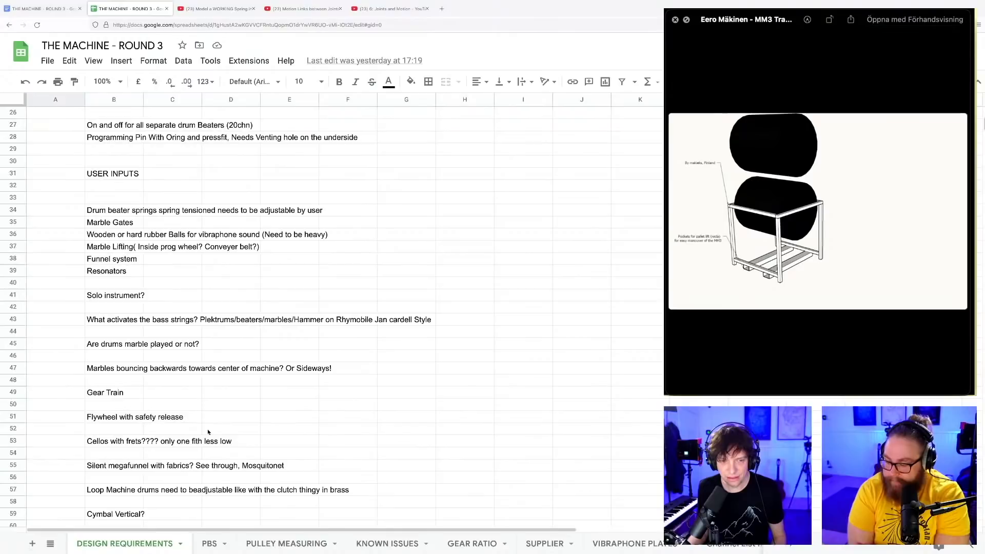
{"action": "scroll", "coordinate": [208, 432], "scroll_direction": "down", "scroll_amount": 20}
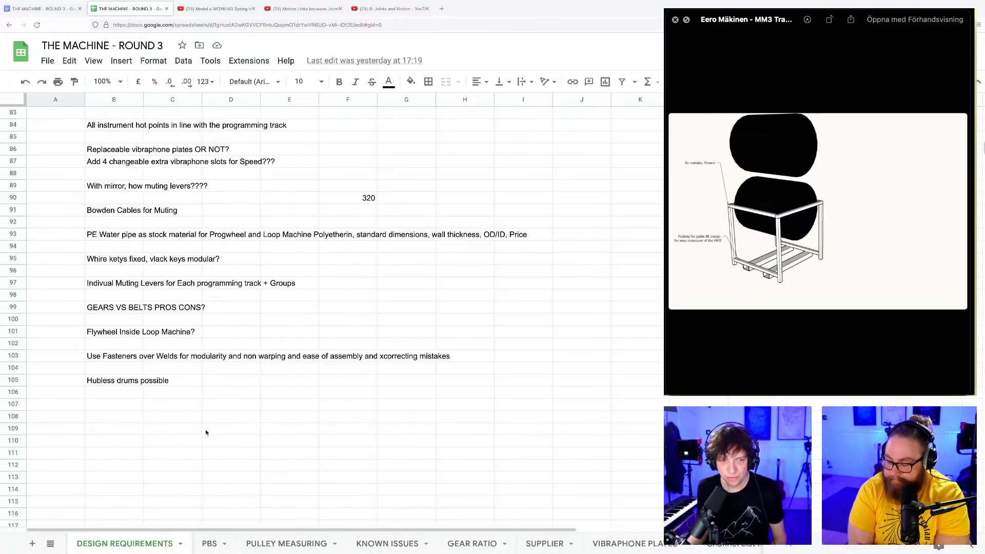
{"action": "left_click", "coordinate": [107, 409]}
{"action": "type", "text": "Pallet Lift Pocke"}
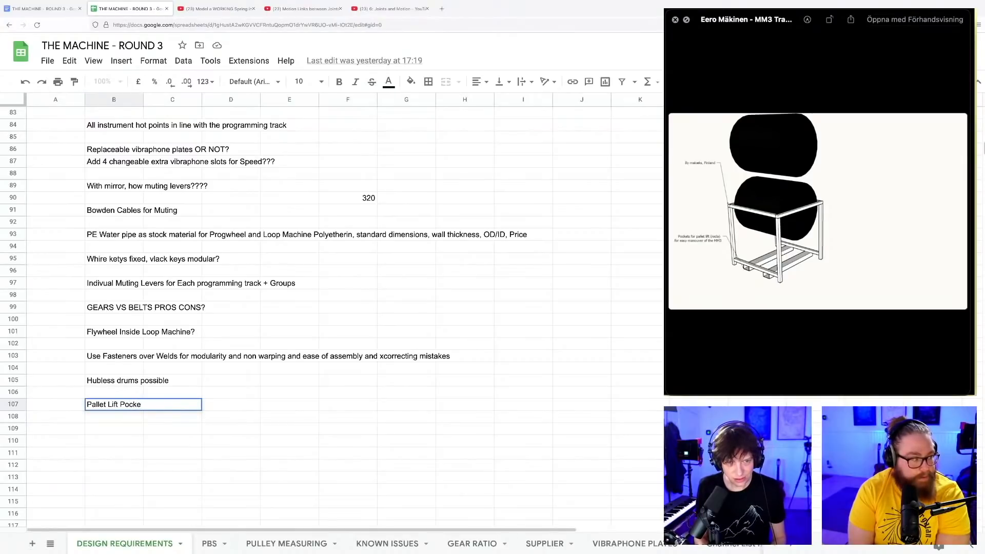
{"action": "type", "text": "sts"}
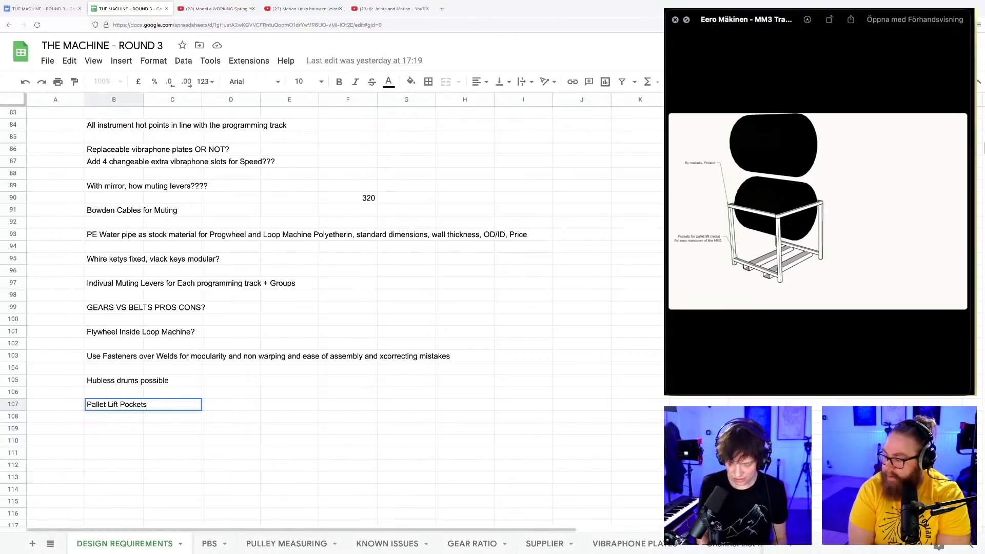
{"action": "type", "text": "On the ma"}
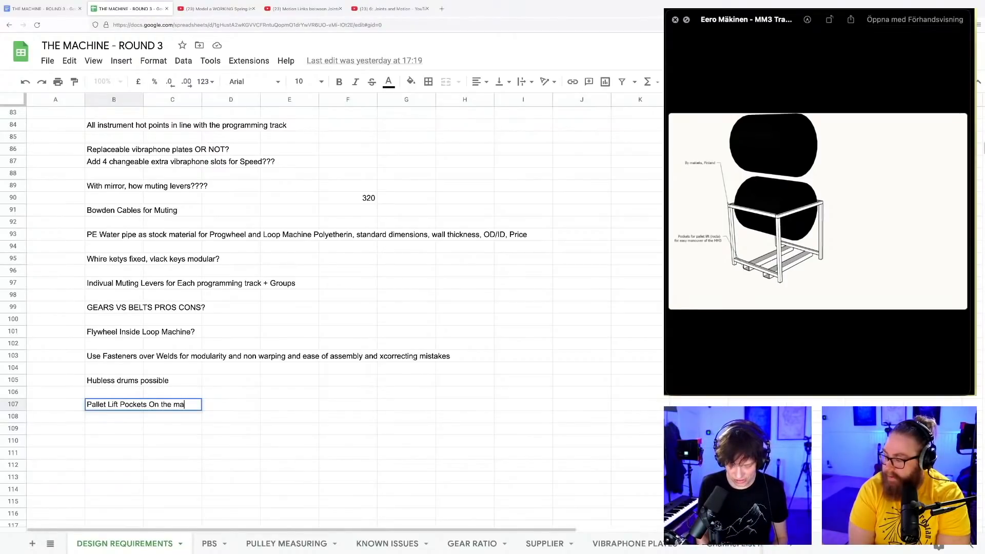
{"action": "type", "text": "chine itsel"}
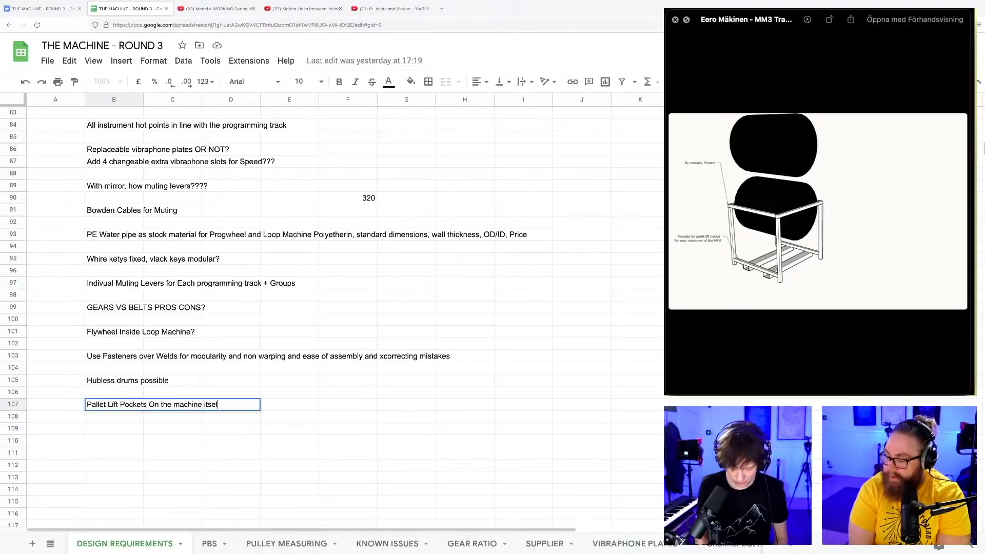
- Finish the note in B107 so it reads "Pallet Lift Pockets On the machine itself???", correcting the misspelled last word
{"action": "type", "text": "f???"}
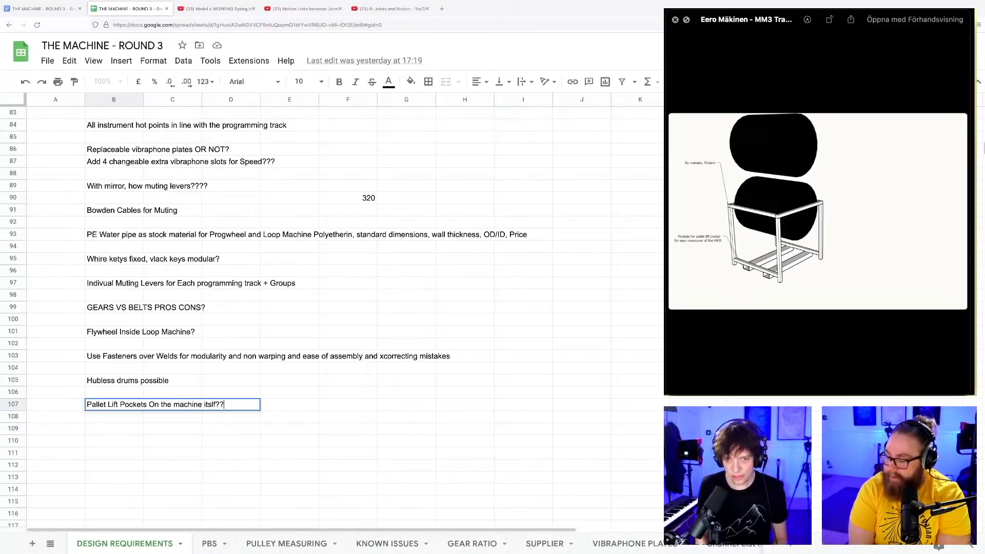
{"action": "left_click", "coordinate": [55, 404]}
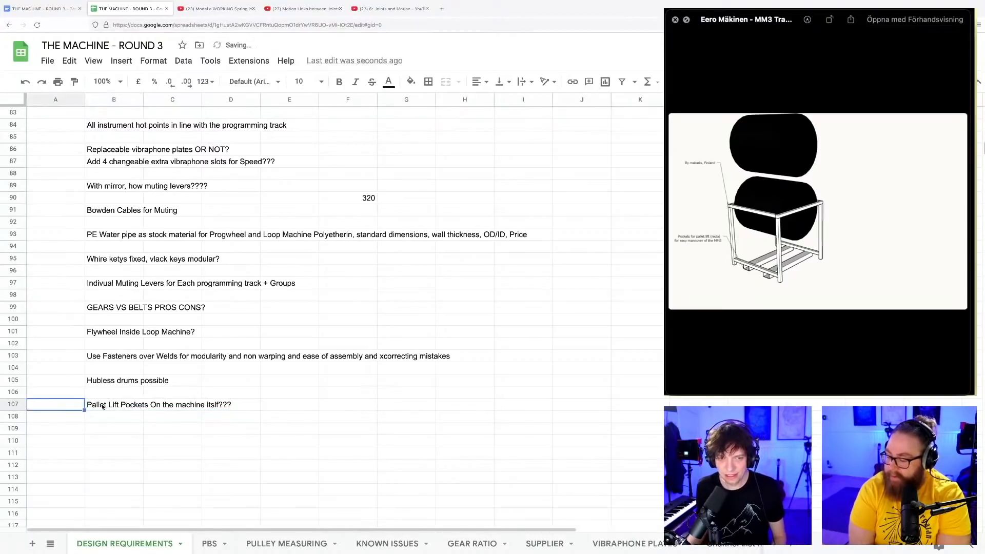
{"action": "double_click", "coordinate": [213, 405]}
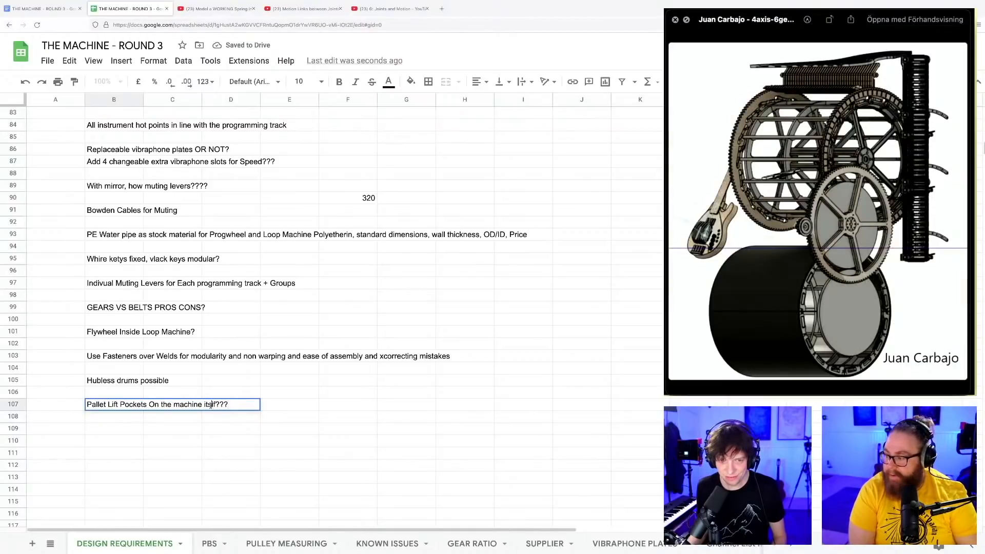
{"action": "type", "text": "elf"}
{"action": "left_click", "coordinate": [279, 406]}
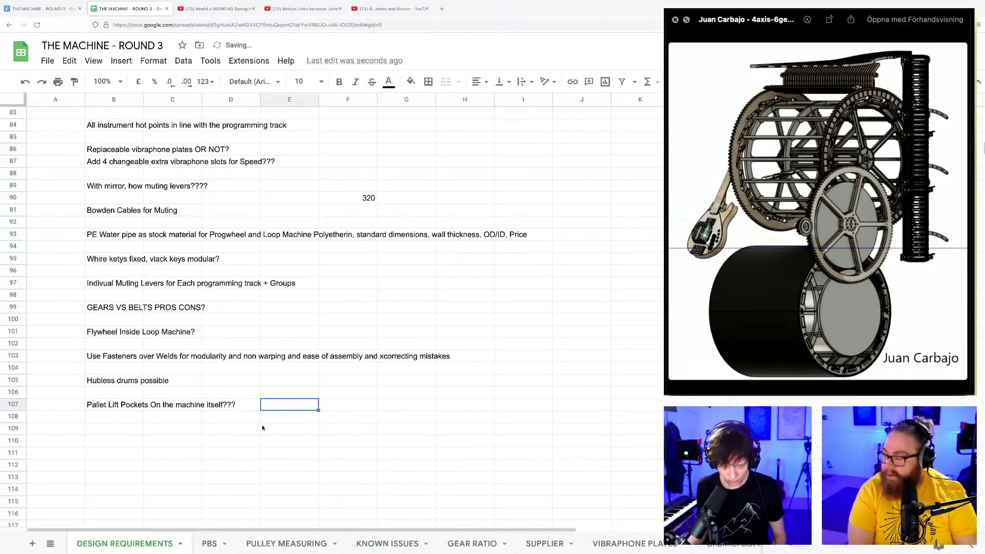
- Switch to Fusion 360 and examine the drum kit assembly's wheel, beaters, levers and drums from several angles
{"action": "key", "text": "super+Tab"}
{"action": "key", "text": "super+Tab"}
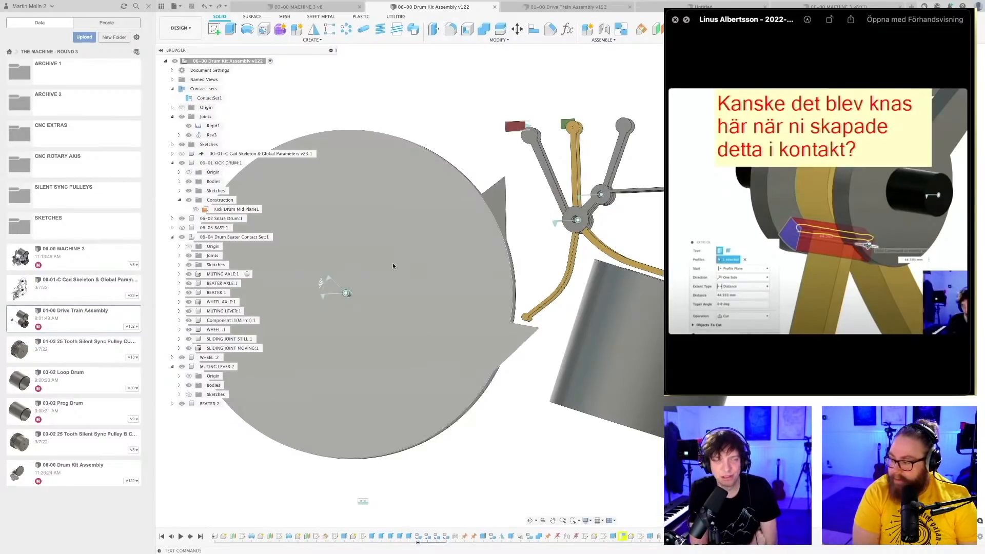
{"action": "key", "text": "Down"}
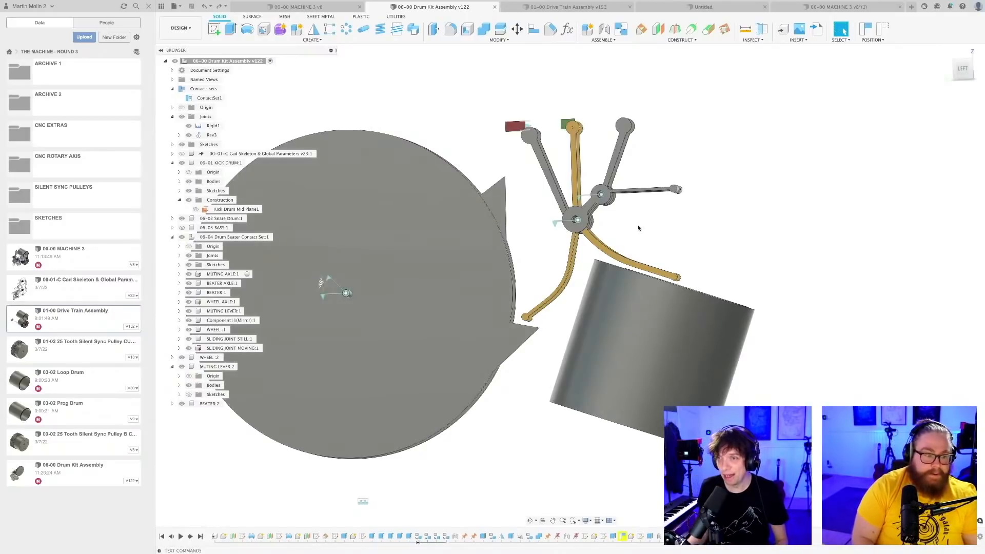
{"action": "scroll", "coordinate": [639, 227], "scroll_direction": "down", "scroll_amount": 2}
{"action": "middle_click_drag", "start_coordinate": [633, 230], "coordinate": [628, 237], "text": "shift"}
{"action": "scroll", "coordinate": [622, 241], "scroll_direction": "up", "scroll_amount": 2}
{"action": "scroll", "coordinate": [620, 241], "scroll_direction": "down", "scroll_amount": 1}
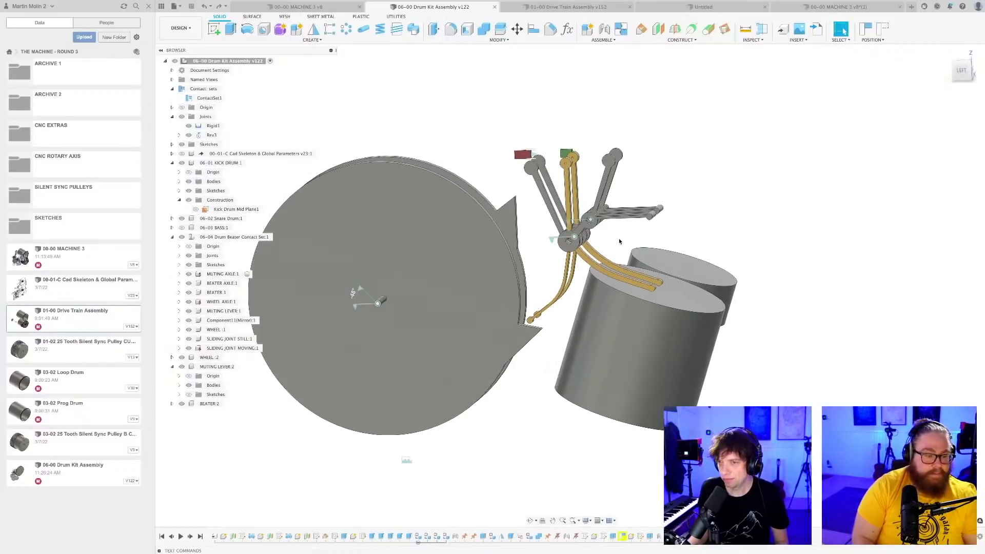
{"action": "middle_click_drag", "start_coordinate": [619, 241], "coordinate": [642, 241], "text": "shift"}
{"action": "scroll", "coordinate": [619, 241], "scroll_direction": "up", "scroll_amount": 3}
{"action": "scroll", "coordinate": [642, 241], "scroll_direction": "down", "scroll_amount": 2}
- Open the unsaved 00-00 MACHINE 3 v8 design and examine the full machine layout from both sides
{"action": "left_click", "coordinate": [837, 6]}
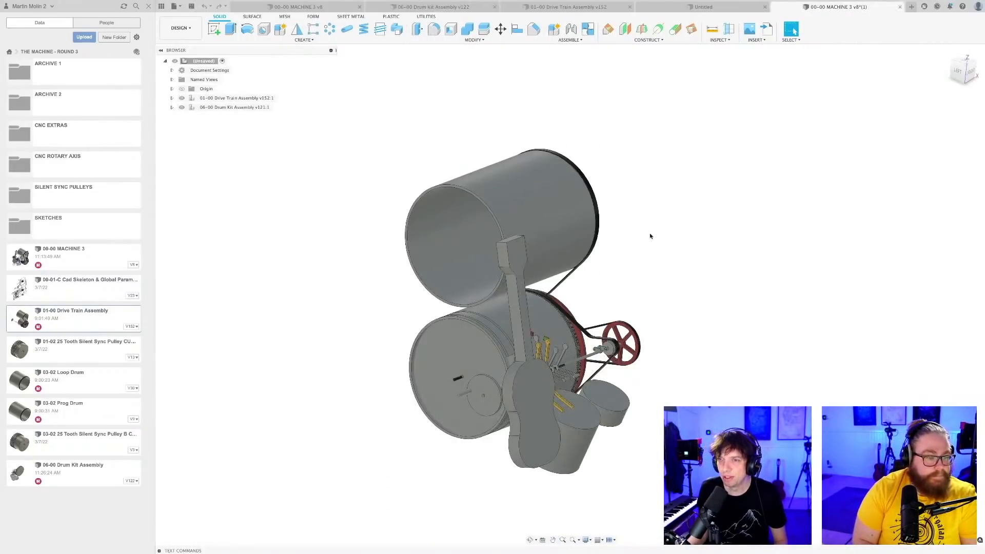
{"action": "middle_click_drag", "start_coordinate": [635, 191], "coordinate": [565, 178], "text": "shift"}
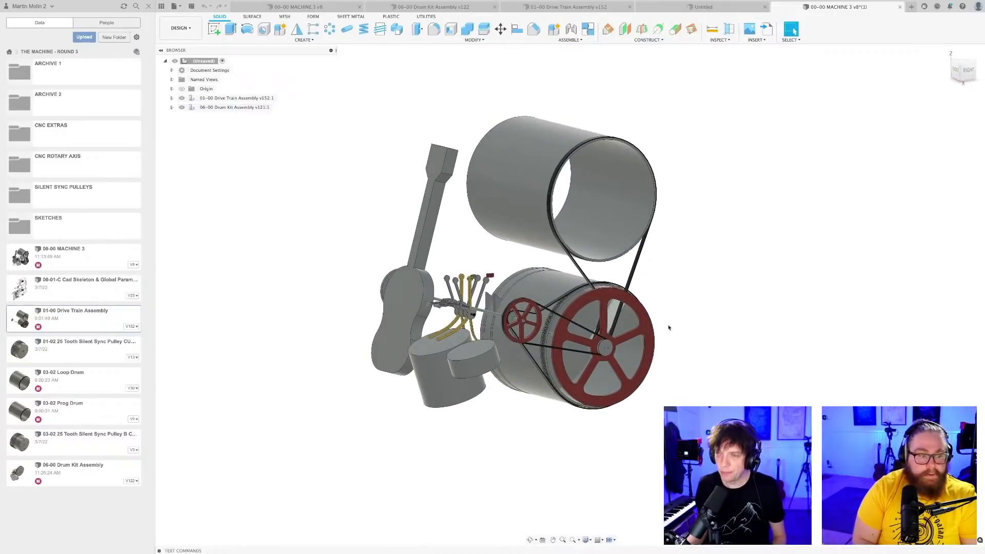
{"action": "scroll", "coordinate": [668, 327], "scroll_direction": "up", "scroll_amount": 4}
{"action": "middle_click_drag", "start_coordinate": [670, 362], "coordinate": [748, 347], "text": "shift"}
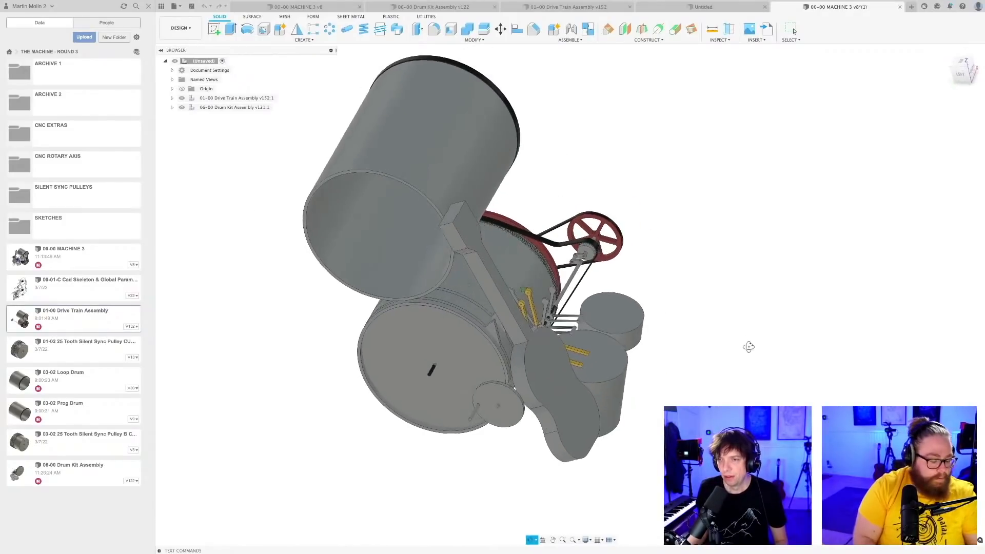
{"action": "key", "text": "ctrl+s"}
{"action": "left_click", "coordinate": [578, 155]}
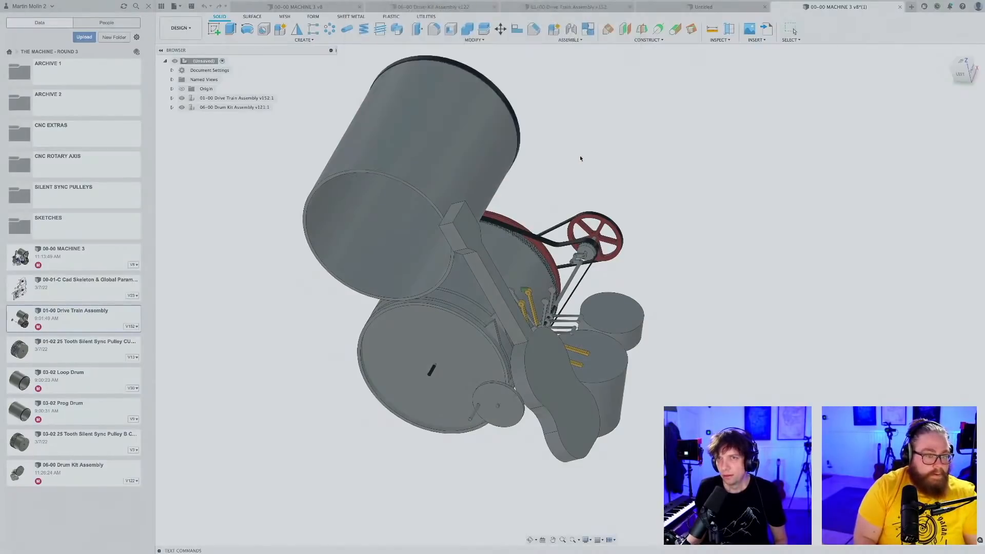
- Return to the 06-00 Drum Kit Assembly, face it from the left, and collapse MUTING LEVER:2 and the Drum Beater Contact Set
{"action": "left_click", "coordinate": [435, 8]}
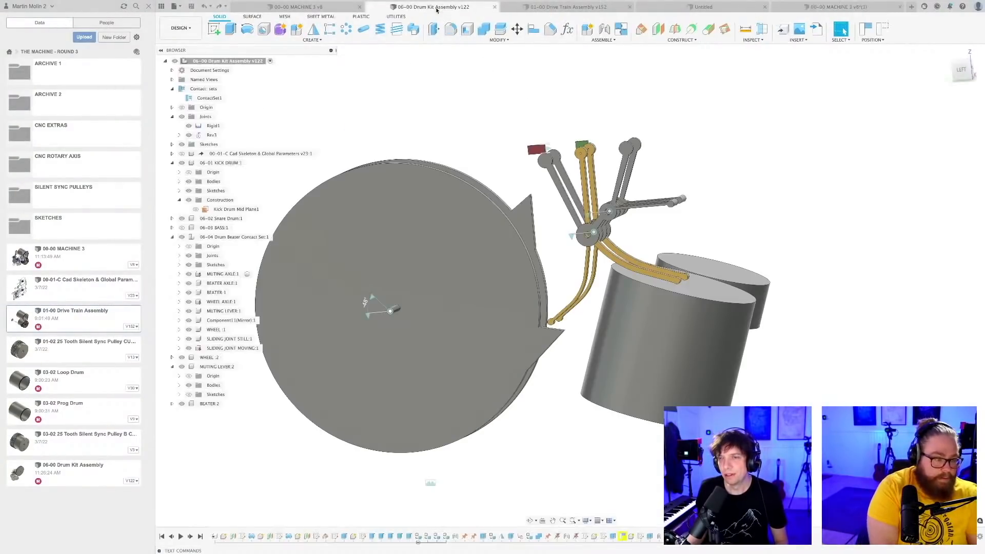
{"action": "mouse_move", "coordinate": [564, 379]}
{"action": "middle_mouse_down", "text": "shift"}
{"action": "mouse_move", "coordinate": [585, 383]}
{"action": "mouse_move", "coordinate": [580, 377]}
{"action": "middle_mouse_up", "text": "shift"}
{"action": "left_click", "coordinate": [962, 70]}
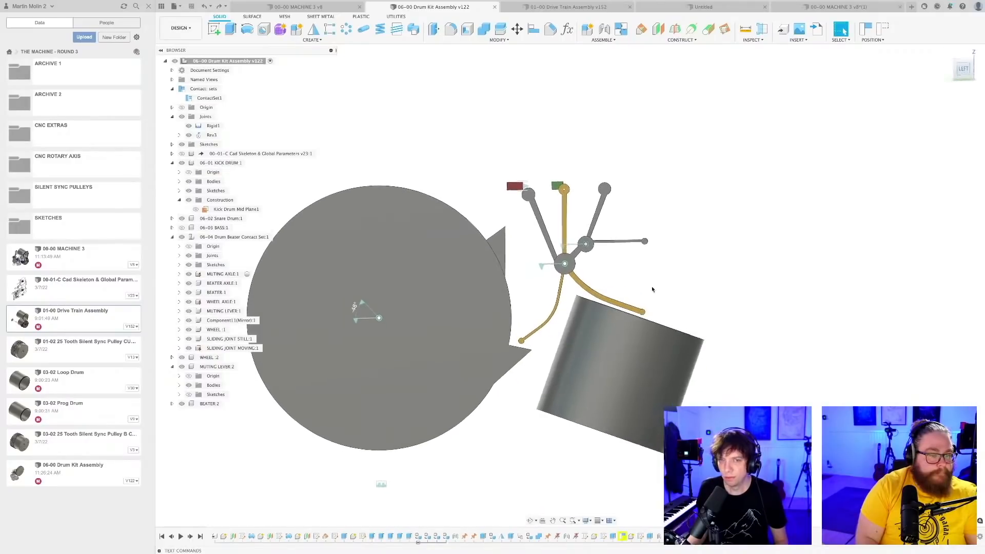
{"action": "left_click", "coordinate": [174, 367]}
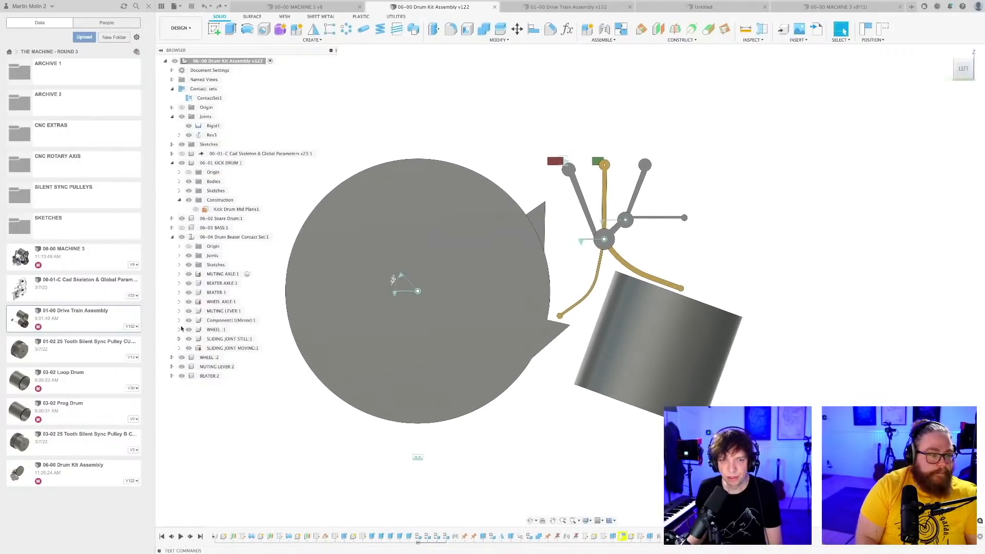
{"action": "left_click", "coordinate": [173, 238]}
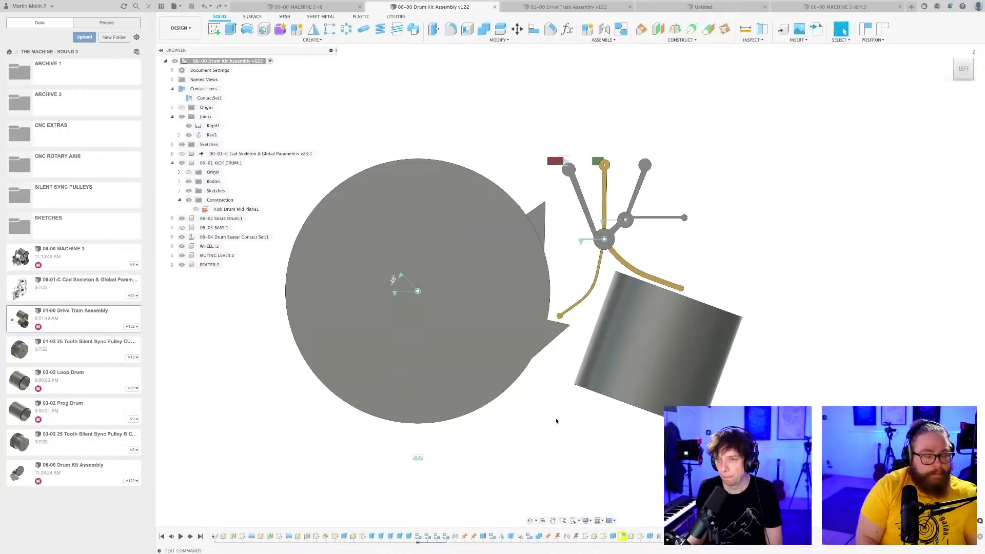
- Examine the side profile of the wheel teeth, beater, muting lever and drum in the left view
{"action": "scroll", "coordinate": [550, 402], "scroll_direction": "down", "scroll_amount": 1}
{"action": "middle_click_drag", "start_coordinate": [549, 402], "coordinate": [518, 410]}
{"action": "scroll", "coordinate": [519, 411], "scroll_direction": "up", "scroll_amount": 1}
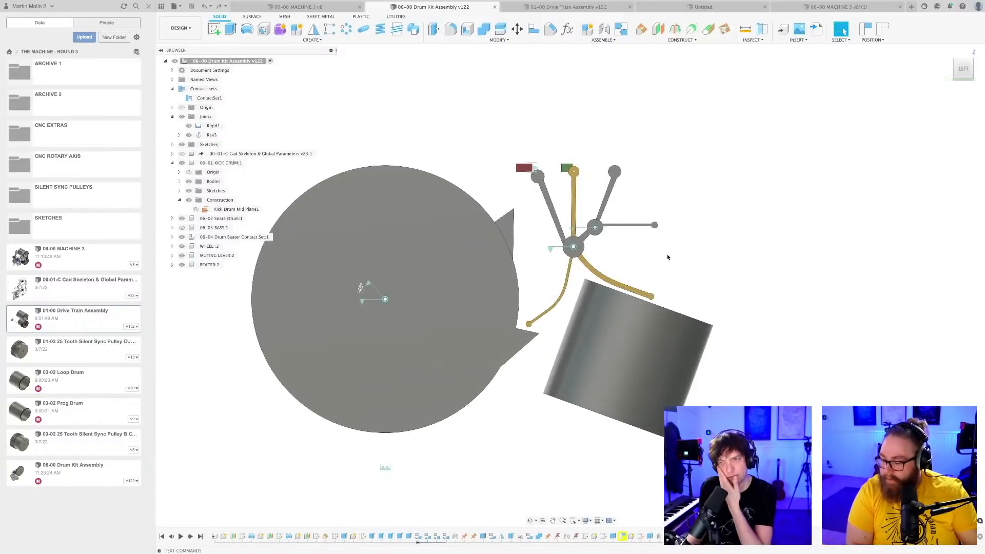
{"action": "middle_click_drag", "start_coordinate": [633, 250], "coordinate": [596, 262]}
{"action": "scroll", "coordinate": [611, 260], "scroll_direction": "up", "scroll_amount": 1}
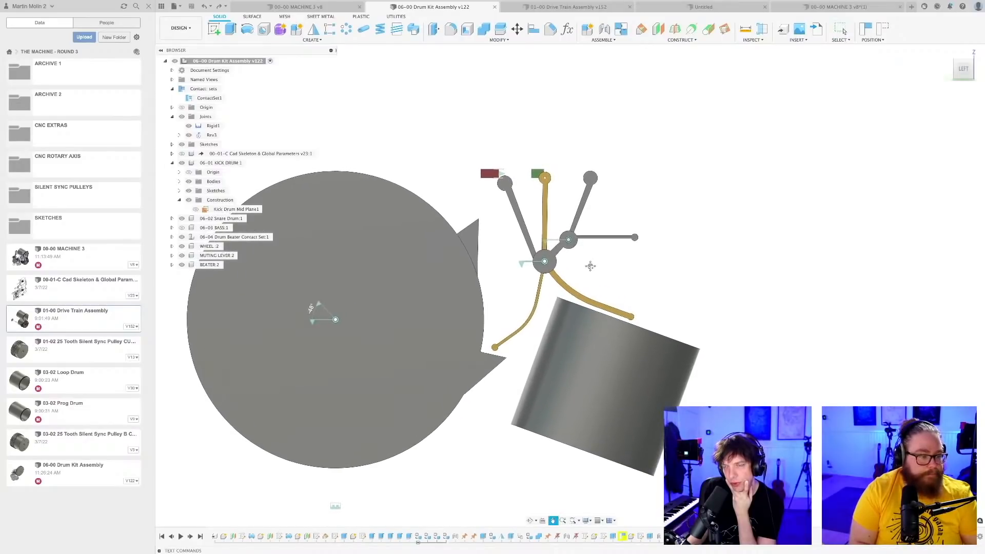
{"action": "scroll", "coordinate": [585, 273], "scroll_direction": "up", "scroll_amount": 1}
{"action": "middle_click_drag", "start_coordinate": [584, 275], "coordinate": [638, 251]}
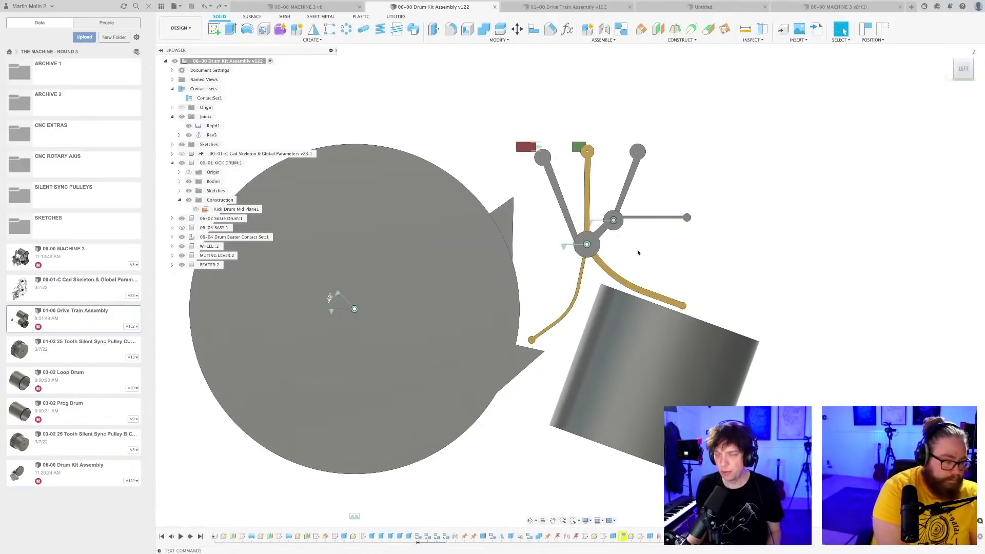
{"action": "mouse_move", "coordinate": [637, 251]}
{"action": "middle_mouse_down"}
{"action": "mouse_move", "coordinate": [668, 242]}
{"action": "mouse_move", "coordinate": [642, 240]}
{"action": "middle_mouse_up"}
{"action": "scroll", "coordinate": [668, 242], "scroll_direction": "up", "scroll_amount": 1}
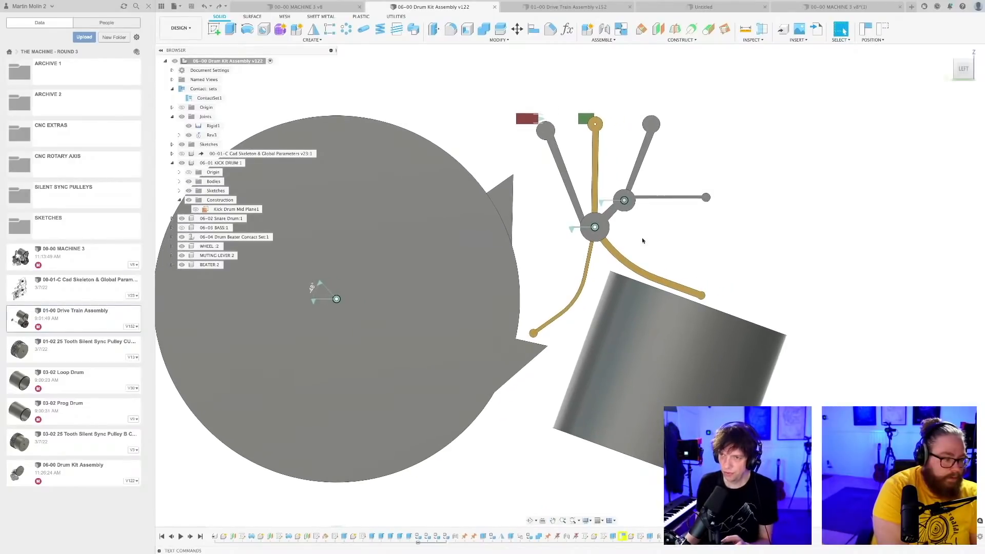
{"action": "middle_click_drag", "start_coordinate": [641, 237], "coordinate": [642, 235]}
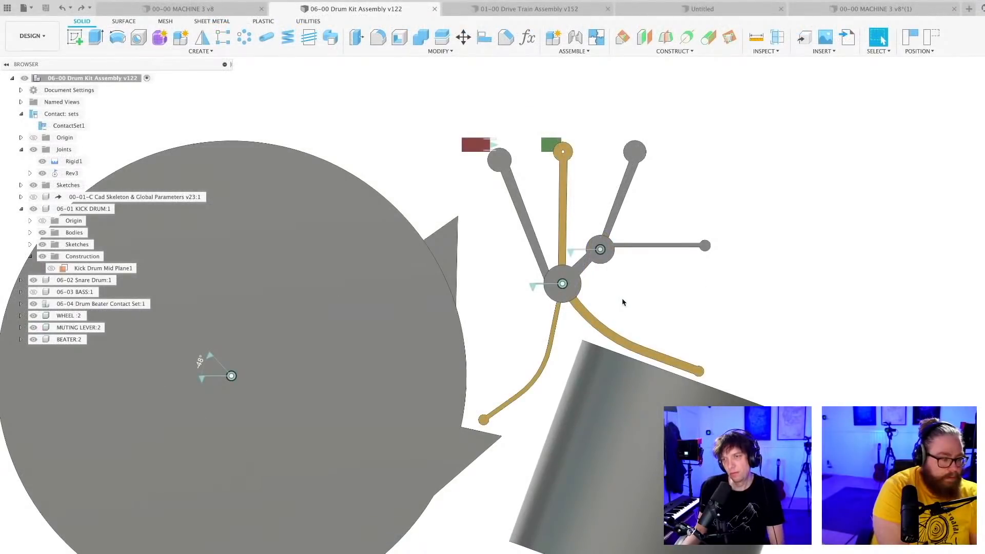
- Rotate the toothed wheel to about -34° so its lower tooth moves toward the beater, and save the drum kit assembly
{"action": "scroll", "coordinate": [623, 302], "scroll_direction": "down", "scroll_amount": 1}
{"action": "left_click_drag", "start_coordinate": [506, 424], "coordinate": [515, 368]}
{"action": "scroll", "coordinate": [515, 457], "scroll_direction": "down", "scroll_amount": 2}
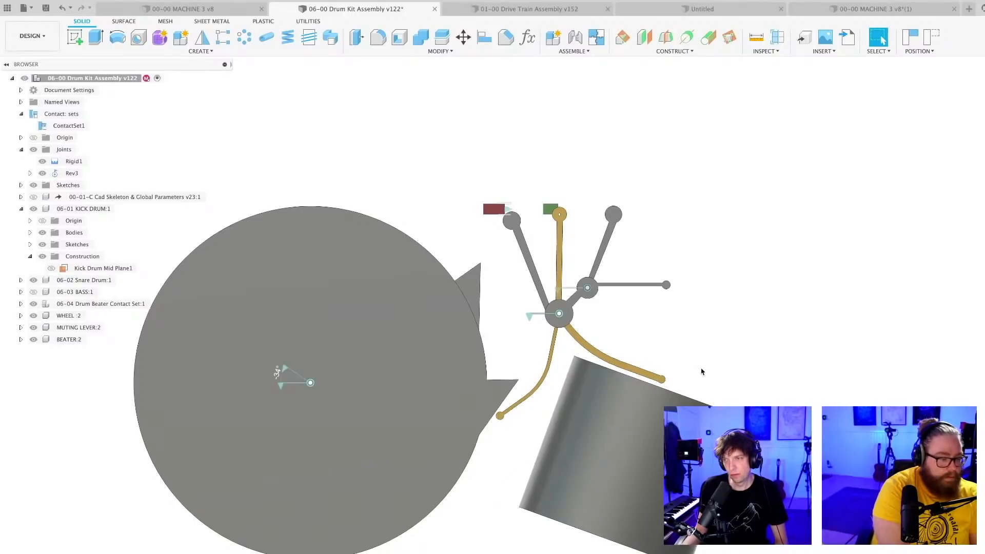
{"action": "middle_click_drag", "start_coordinate": [669, 341], "coordinate": [669, 339]}
{"action": "scroll", "coordinate": [668, 346], "scroll_direction": "up", "scroll_amount": 2}
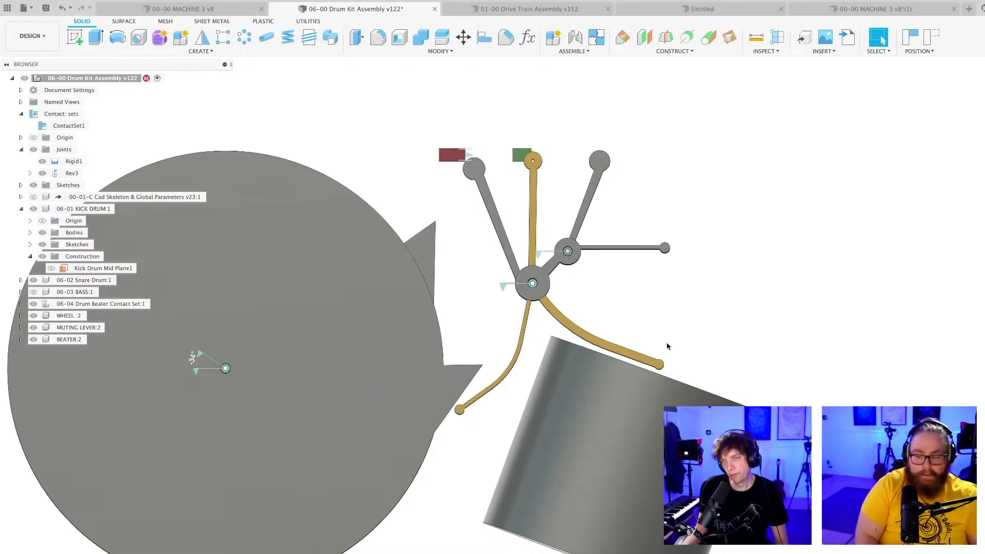
{"action": "scroll", "coordinate": [666, 346], "scroll_direction": "down", "scroll_amount": 2}
{"action": "key", "text": "ctrl+s"}
{"action": "key", "text": "Return"}
- Examine the paired beaters and muting levers beside the toothed wheels from a slightly turned side view
{"action": "scroll", "coordinate": [625, 325], "scroll_direction": "up", "scroll_amount": 2}
{"action": "middle_click_drag", "start_coordinate": [609, 329], "coordinate": [663, 332]}
{"action": "scroll", "coordinate": [690, 306], "scroll_direction": "up", "scroll_amount": 1}
{"action": "scroll", "coordinate": [661, 332], "scroll_direction": "up", "scroll_amount": 3}
{"action": "scroll", "coordinate": [660, 332], "scroll_direction": "up", "scroll_amount": 1}
{"action": "scroll", "coordinate": [660, 334], "scroll_direction": "down", "scroll_amount": 3}
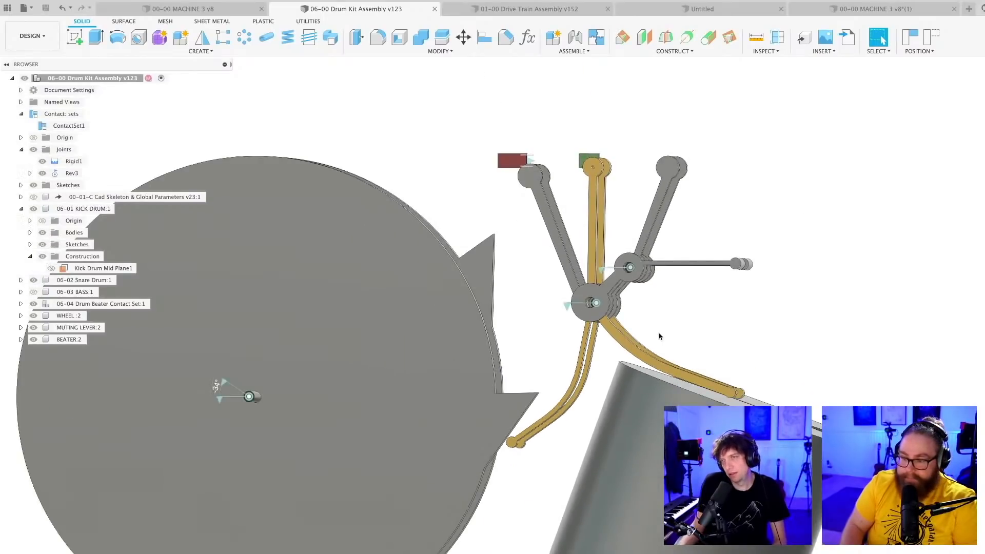
{"action": "middle_click_drag", "start_coordinate": [657, 331], "coordinate": [649, 334], "text": "shift"}
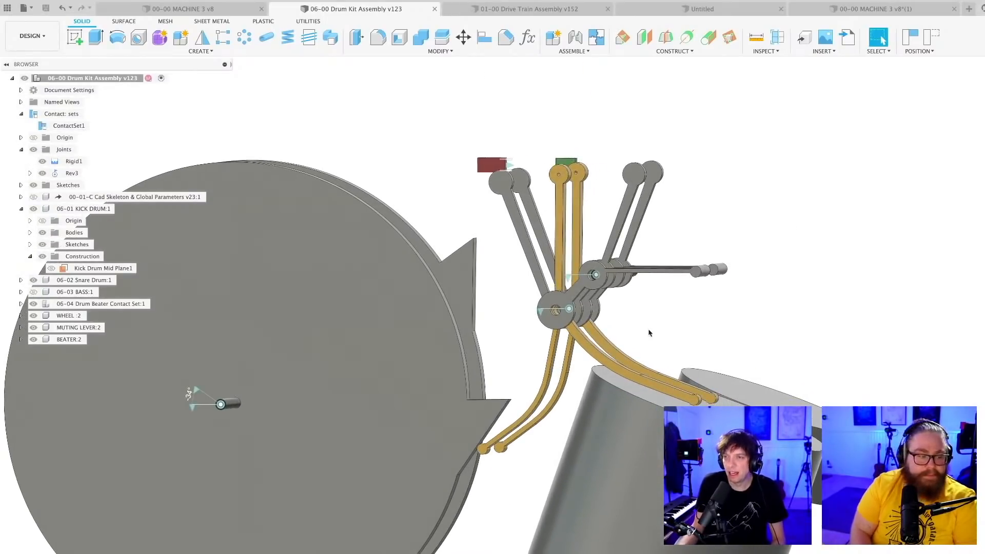
{"action": "scroll", "coordinate": [648, 332], "scroll_direction": "up", "scroll_amount": 2}
{"action": "scroll", "coordinate": [647, 331], "scroll_direction": "down", "scroll_amount": 3}
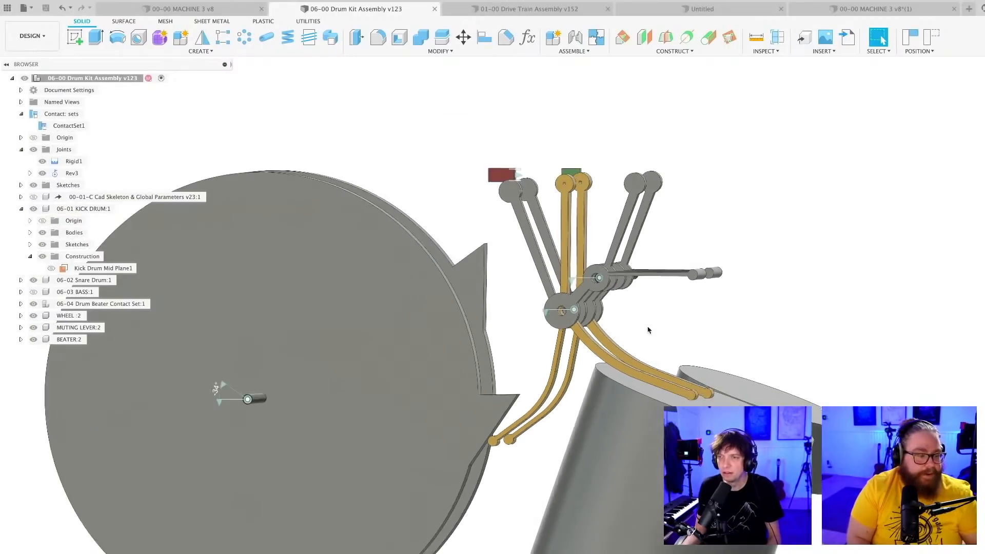
{"action": "scroll", "coordinate": [611, 283], "scroll_direction": "up", "scroll_amount": 2}
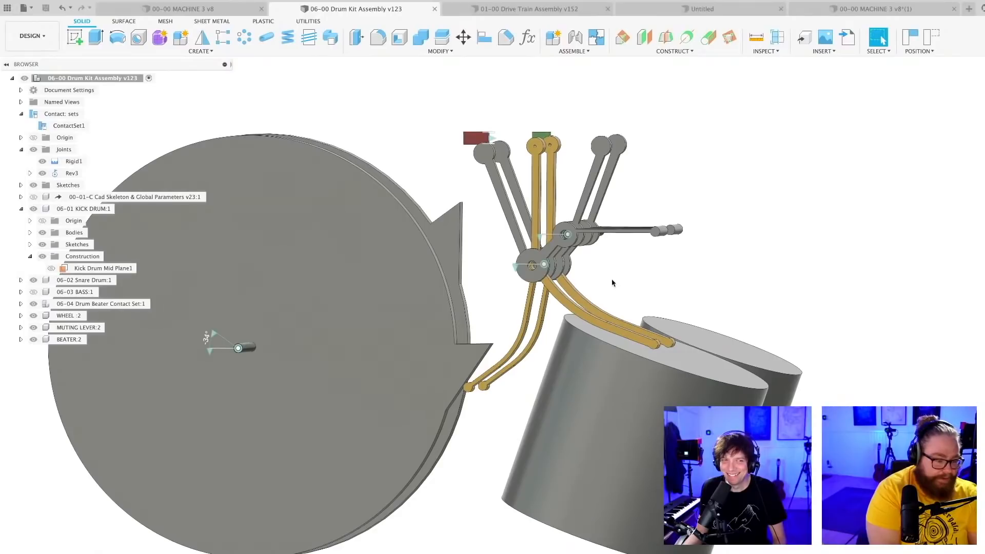
{"action": "middle_click_drag", "start_coordinate": [610, 288], "coordinate": [636, 264]}
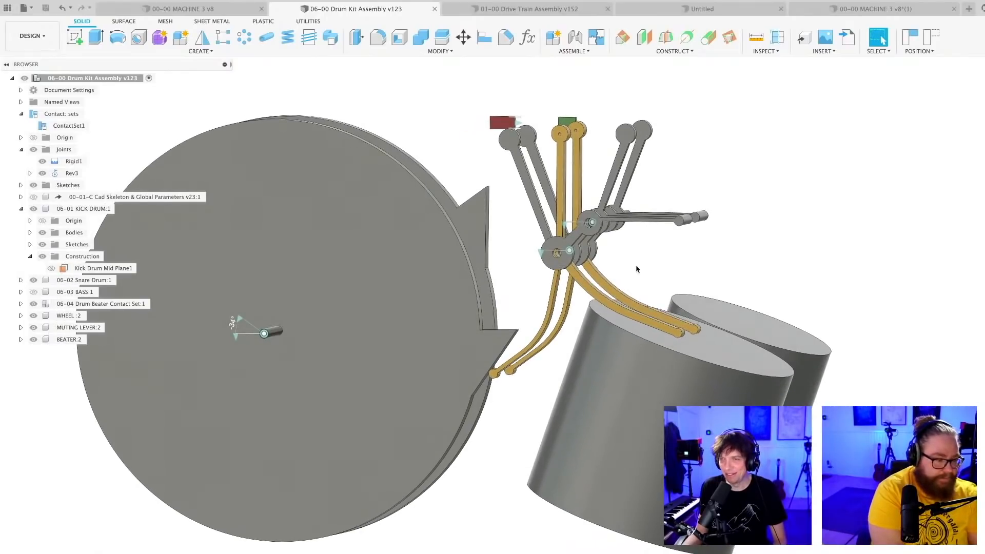
{"action": "scroll", "coordinate": [634, 266], "scroll_direction": "down", "scroll_amount": 2}
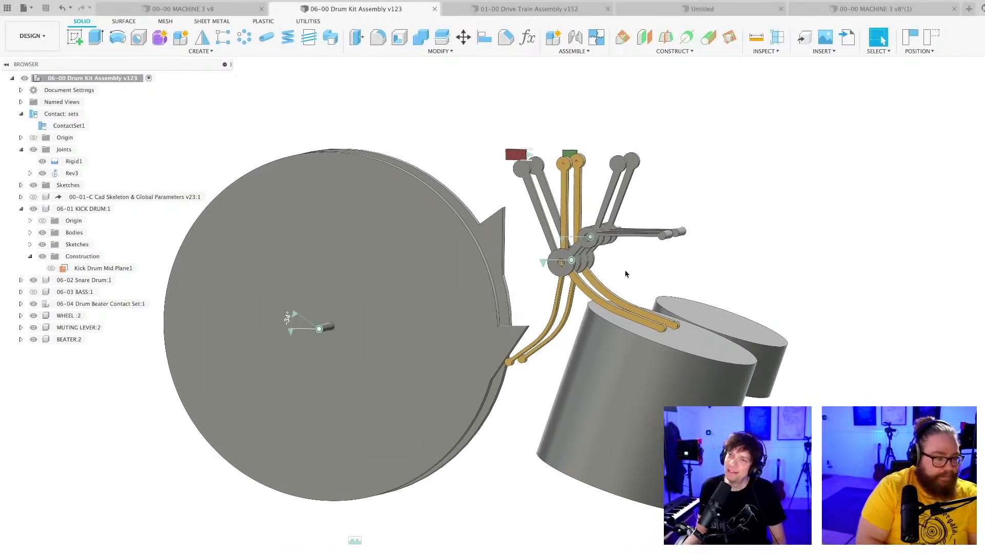
- Examine the beater mechanism's axles and spacing from the drum side, and inspect its straight side profile again
{"action": "middle_click_drag", "start_coordinate": [626, 273], "coordinate": [610, 257], "text": "shift"}
{"action": "scroll", "coordinate": [645, 266], "scroll_direction": "up", "scroll_amount": 2}
{"action": "scroll", "coordinate": [639, 257], "scroll_direction": "up", "scroll_amount": 2}
{"action": "scroll", "coordinate": [617, 269], "scroll_direction": "up", "scroll_amount": 2}
{"action": "scroll", "coordinate": [643, 294], "scroll_direction": "down", "scroll_amount": 4}
{"action": "middle_click_drag", "start_coordinate": [645, 290], "coordinate": [527, 314]}
{"action": "scroll", "coordinate": [618, 278], "scroll_direction": "down", "scroll_amount": 2}
{"action": "scroll", "coordinate": [620, 295], "scroll_direction": "up", "scroll_amount": 3}
{"action": "scroll", "coordinate": [614, 302], "scroll_direction": "down", "scroll_amount": 2}
{"action": "middle_click_drag", "start_coordinate": [425, 334], "coordinate": [596, 272]}
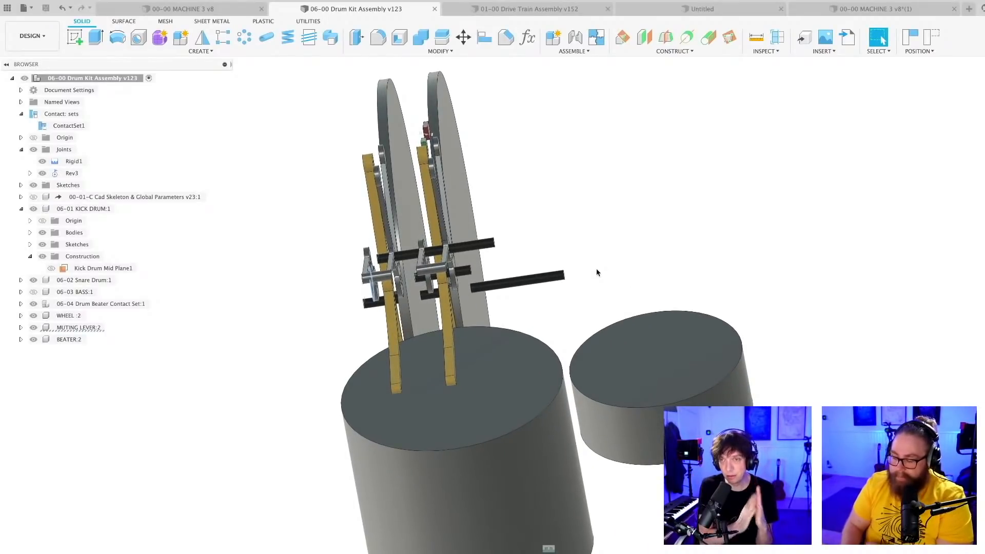
{"action": "middle_click_drag", "start_coordinate": [536, 257], "coordinate": [308, 352], "text": "shift"}
{"action": "middle_click_drag", "start_coordinate": [542, 372], "coordinate": [473, 402]}
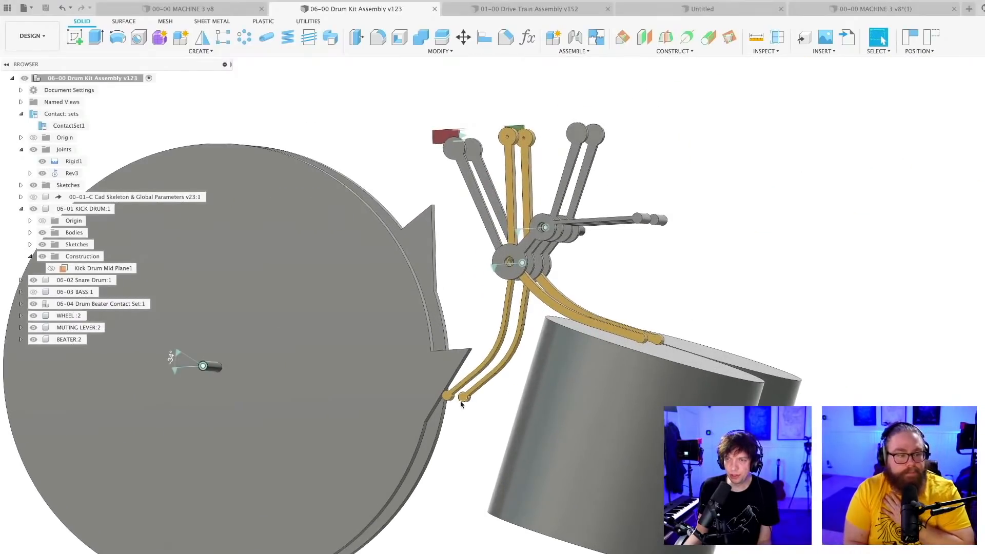
{"action": "middle_click_drag", "start_coordinate": [483, 443], "coordinate": [521, 412]}
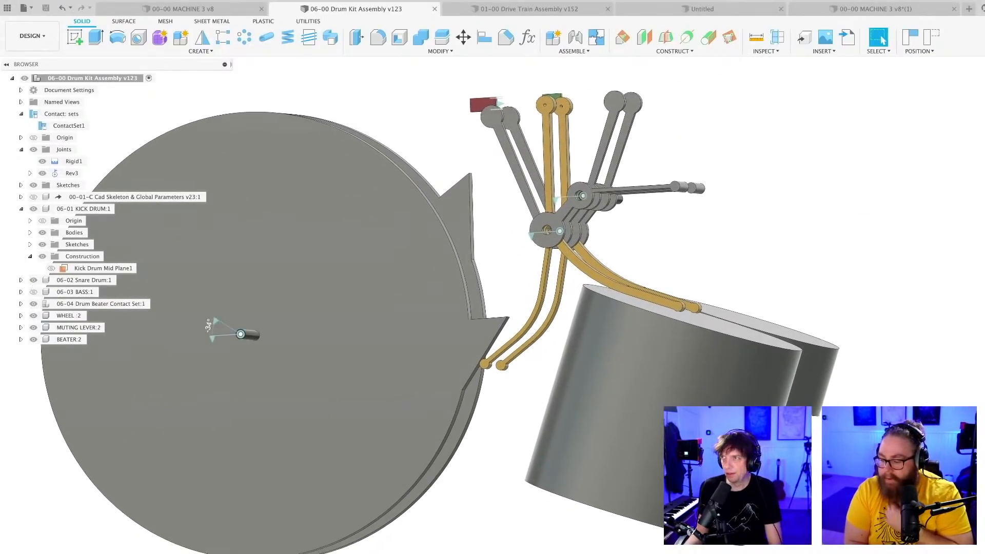
{"action": "middle_click_drag", "start_coordinate": [487, 446], "coordinate": [312, 465], "text": "shift"}
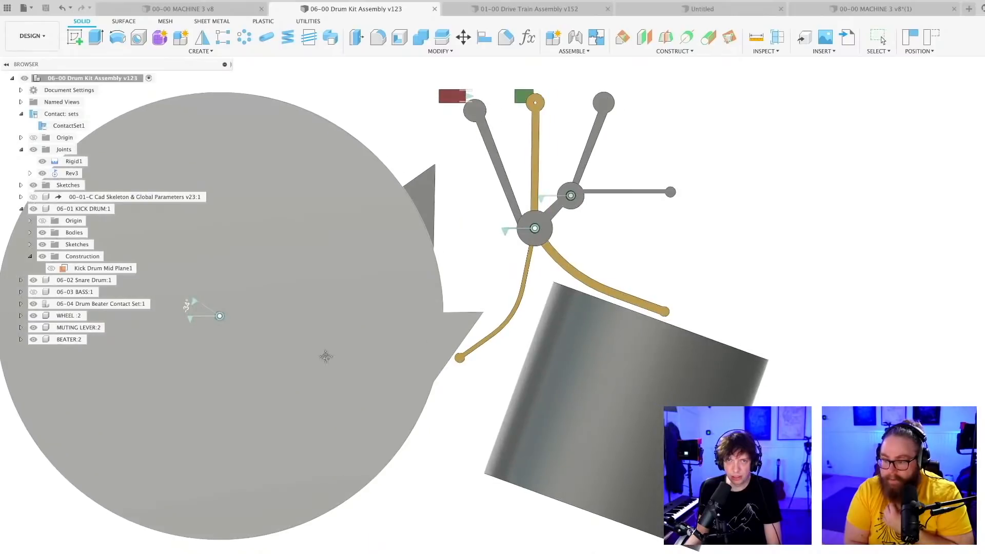
{"action": "middle_click_drag", "start_coordinate": [325, 358], "coordinate": [459, 387]}
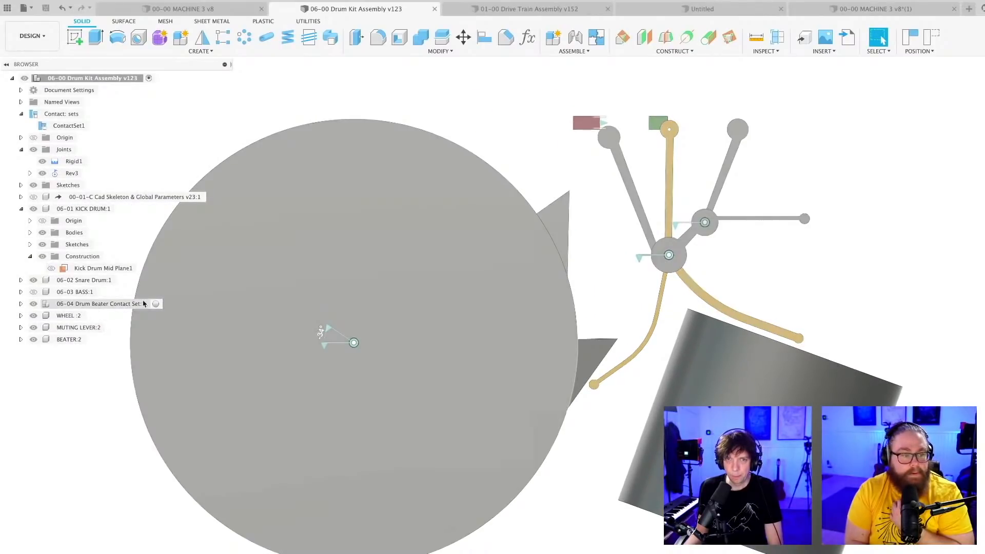
- Activate 06-04 Drum Beater Contact Set and create a new empty component inside it
{"action": "double_click", "coordinate": [144, 303]}
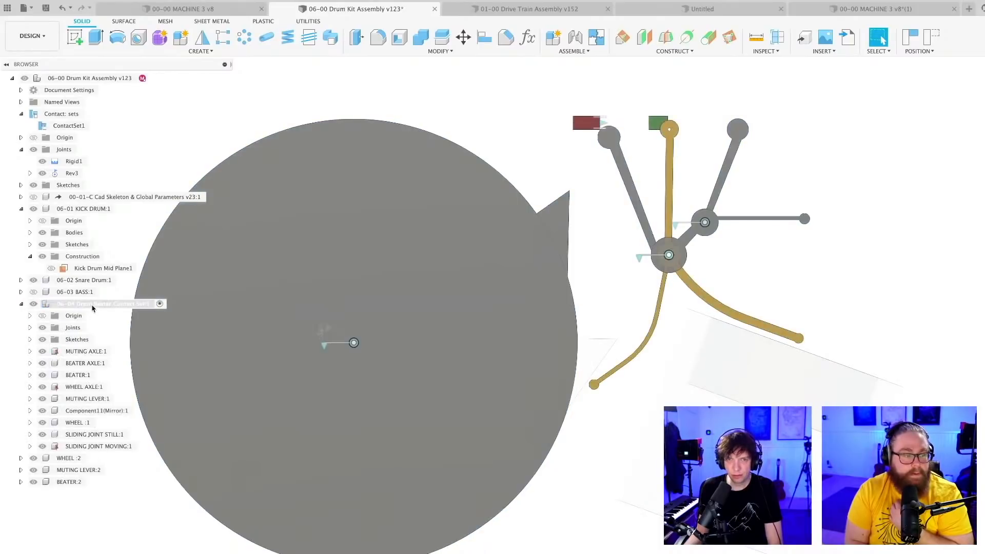
{"action": "right_click", "coordinate": [96, 304]}
{"action": "left_click", "coordinate": [121, 324]}
{"action": "key", "text": "Return"}
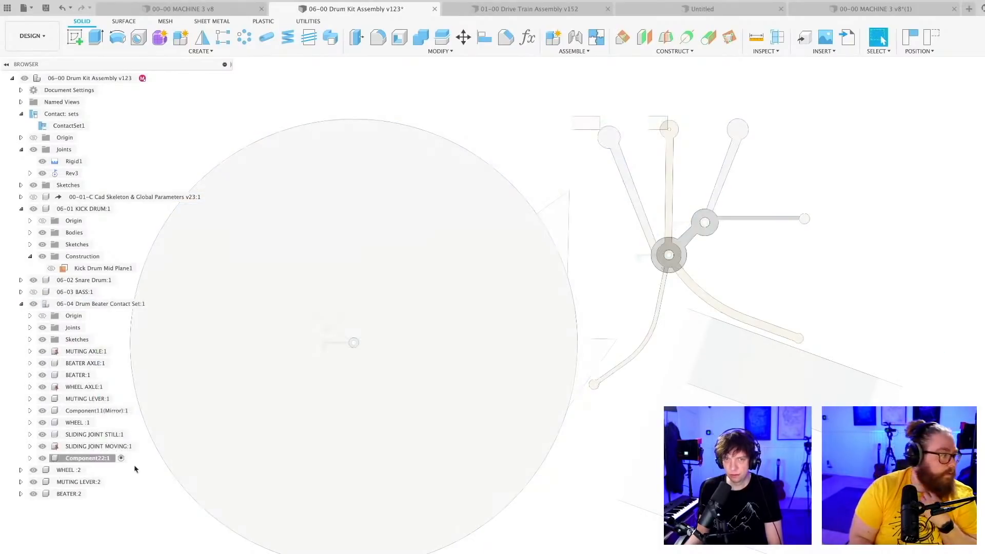
- Rename the new empty component MASTERSKETCH
{"action": "double_click", "coordinate": [84, 457]}
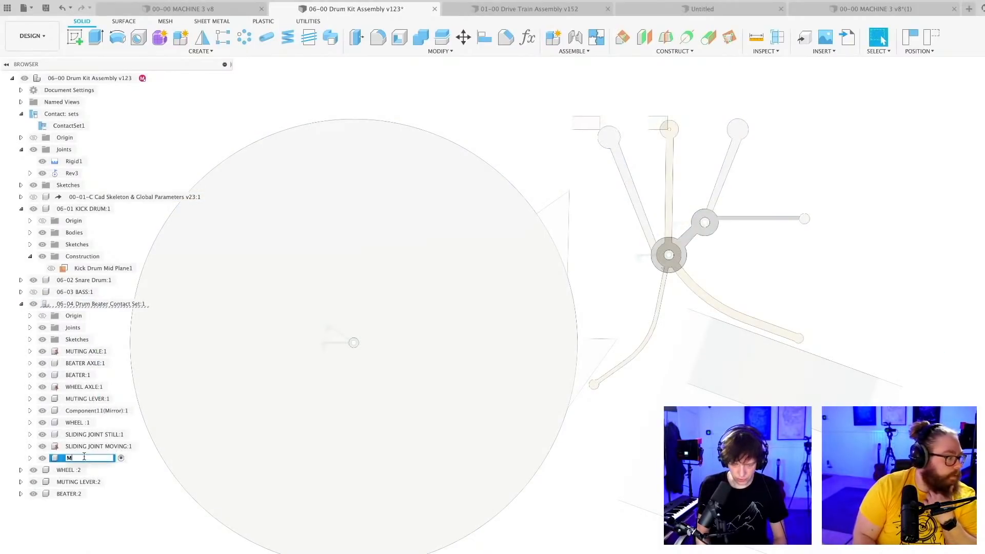
{"action": "type", "text": "MASTERSKETCH"}
{"action": "key", "text": "Return"}
- Start a sketch in MASTERSKETCH on the plane parallel to the mechanism's side profile, reverting the moved components to their previous positions
{"action": "scroll", "coordinate": [489, 369], "scroll_direction": "down", "scroll_amount": 1}
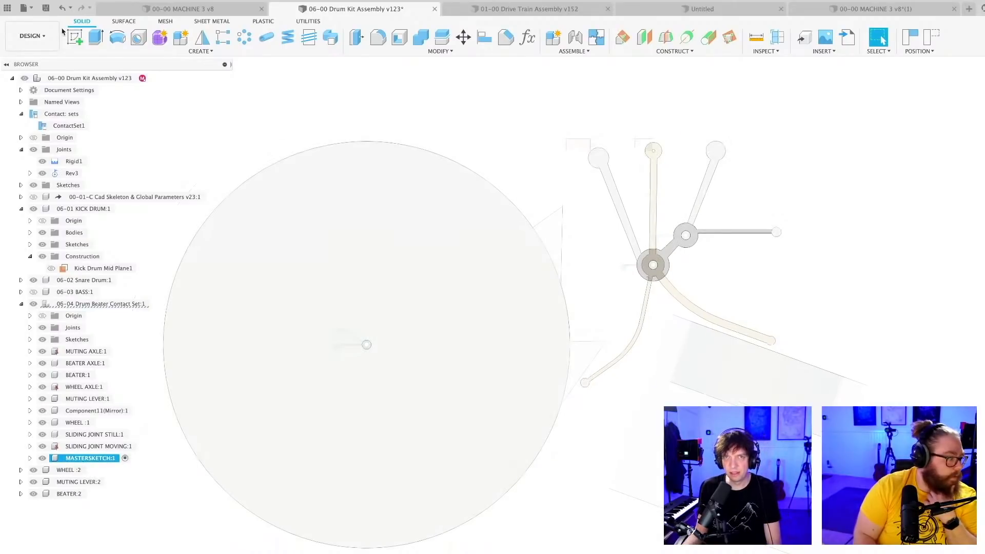
{"action": "left_click", "coordinate": [74, 37]}
{"action": "left_click", "coordinate": [502, 496]}
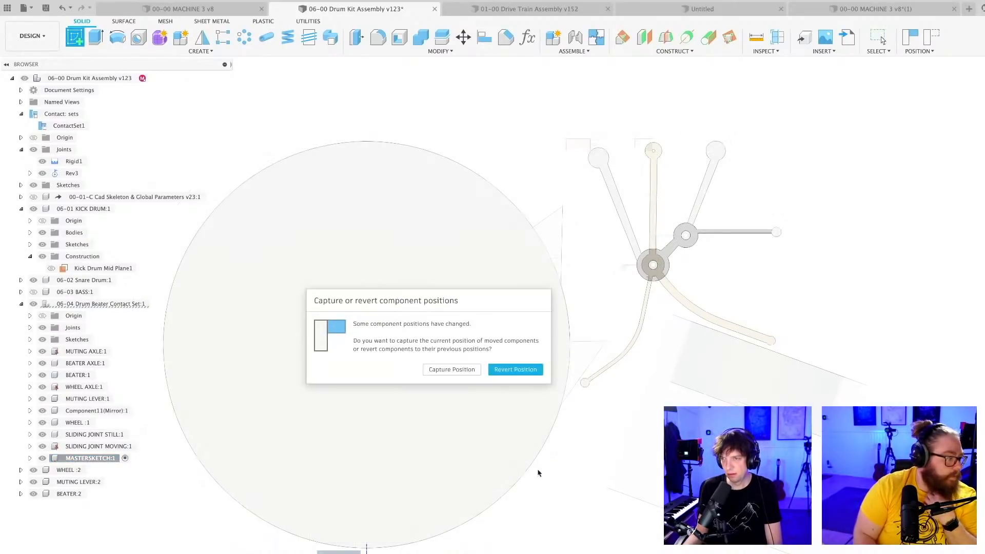
{"action": "left_click", "coordinate": [498, 373]}
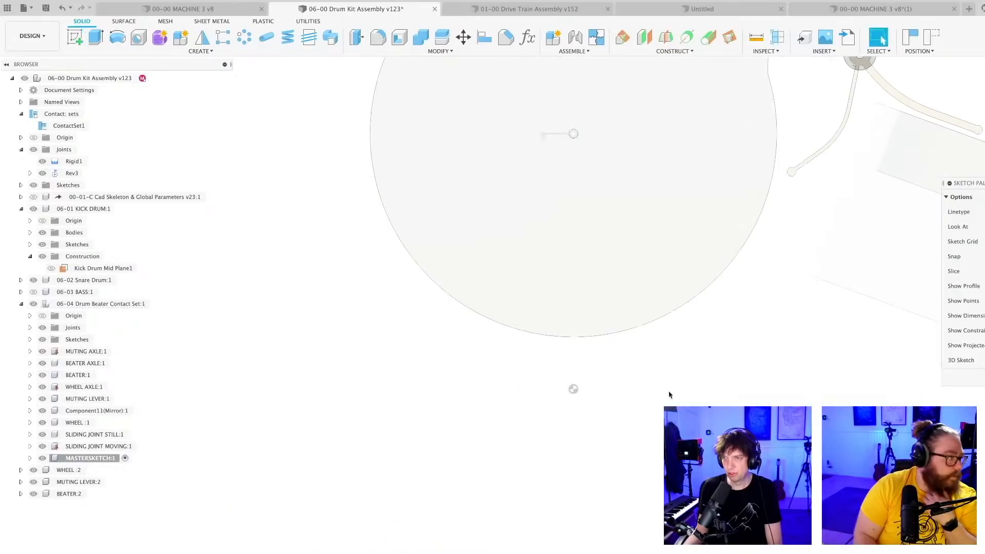
- Project the toothed wheel, the beater and the kick drum into the sketch with the projection link turned off
{"action": "key", "text": "p"}
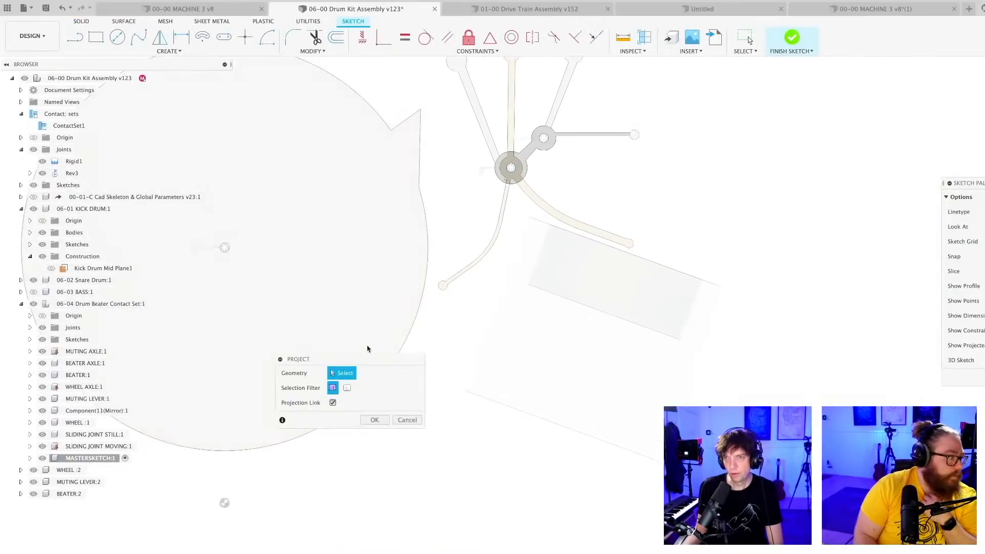
{"action": "left_click", "coordinate": [404, 307]}
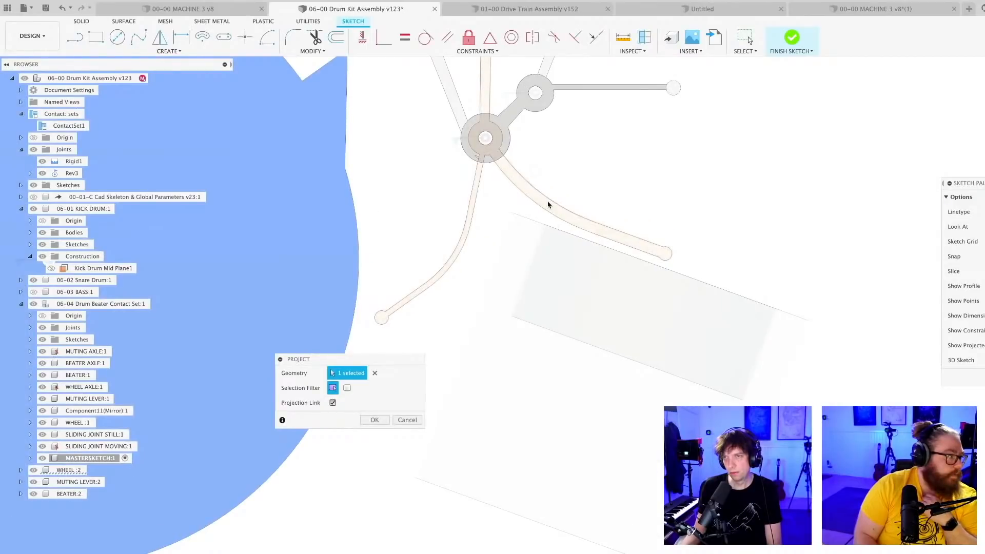
{"action": "left_click", "coordinate": [550, 208]}
{"action": "left_click", "coordinate": [489, 382]}
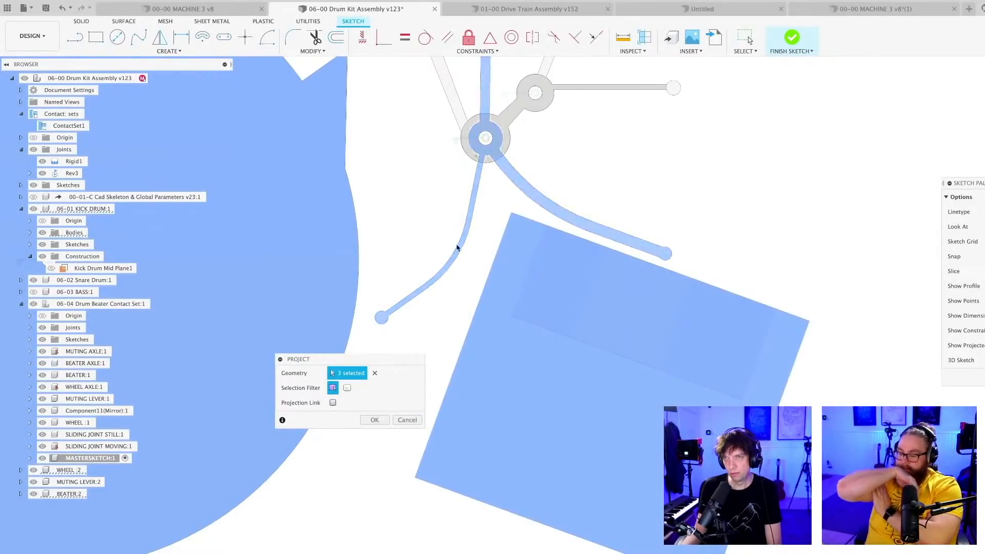
{"action": "scroll", "coordinate": [436, 236], "scroll_direction": "down", "scroll_amount": 5}
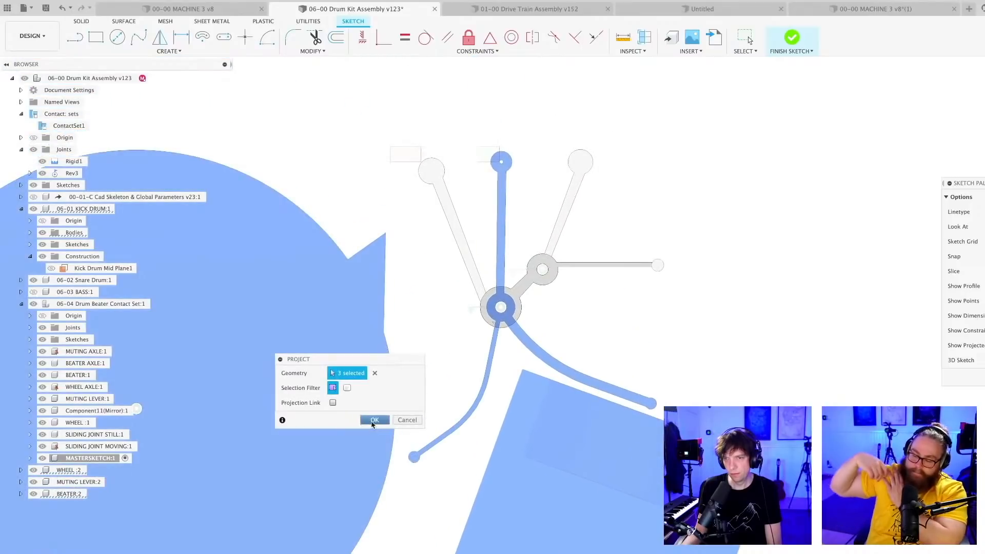
{"action": "left_click", "coordinate": [373, 420]}
{"action": "scroll", "coordinate": [661, 362], "scroll_direction": "down", "scroll_amount": 2}
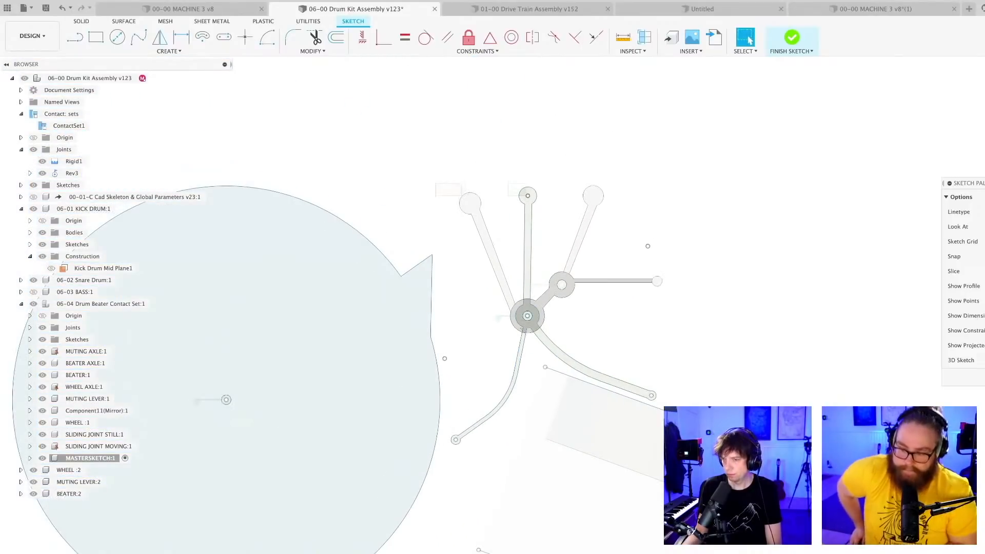
- Isolate the MASTERSKETCH component so that only the projected outlines are shown
{"action": "right_click", "coordinate": [98, 458]}
{"action": "left_click", "coordinate": [230, 380]}
{"action": "mouse_move", "coordinate": [532, 408]}
{"action": "middle_mouse_down"}
{"action": "mouse_move", "coordinate": [506, 380]}
{"action": "mouse_move", "coordinate": [472, 373]}
{"action": "middle_mouse_up"}
{"action": "scroll", "coordinate": [510, 284], "scroll_direction": "up", "scroll_amount": 2}
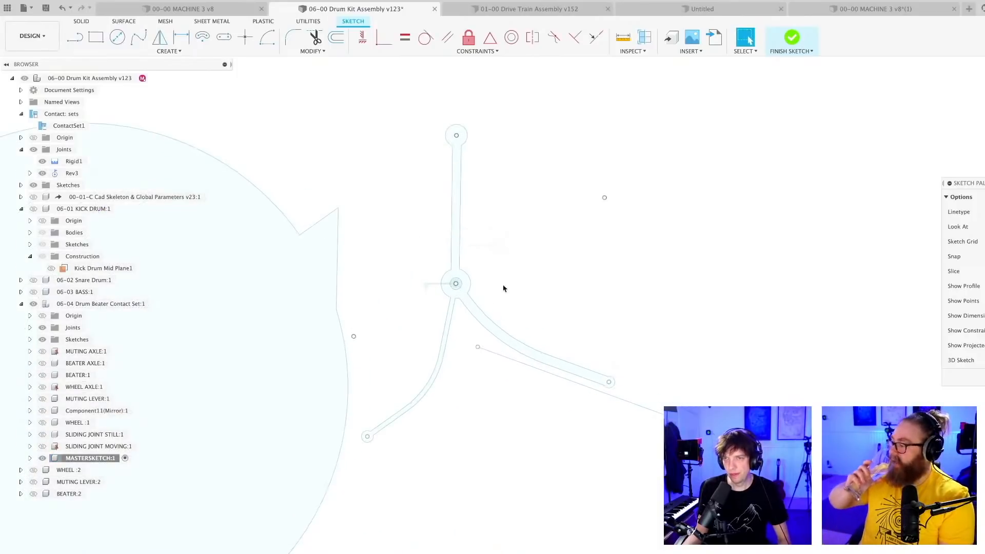
- Sketch a small circle above and to the right of the beater's upper end and fix it in place
{"action": "mouse_move", "coordinate": [530, 264]}
{"action": "middle_mouse_down"}
{"action": "mouse_move", "coordinate": [520, 287]}
{"action": "mouse_move", "coordinate": [443, 331]}
{"action": "mouse_move", "coordinate": [455, 328]}
{"action": "middle_mouse_up"}
{"action": "scroll", "coordinate": [520, 287], "scroll_direction": "down", "scroll_amount": 3}
{"action": "key", "text": "c"}
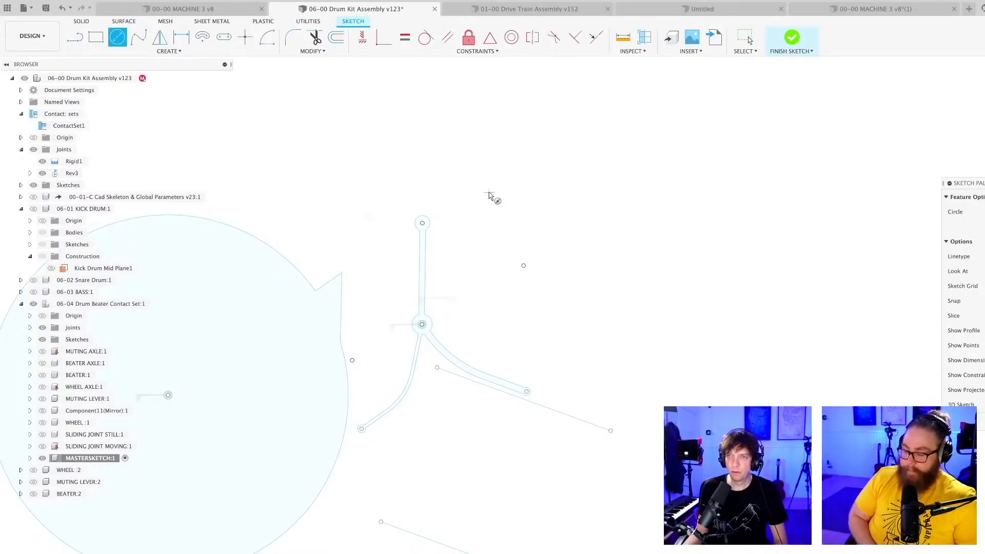
{"action": "key", "text": "Escape"}
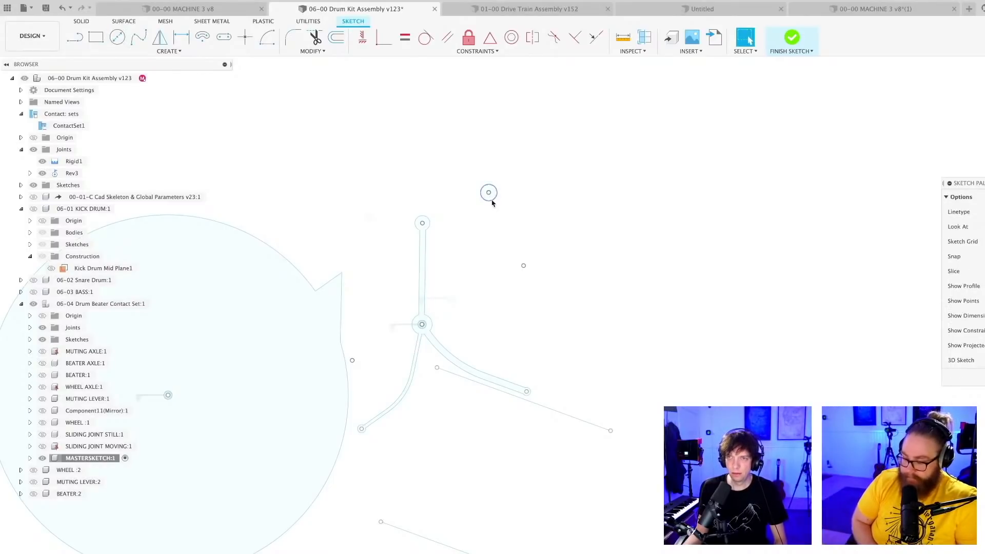
{"action": "left_click", "coordinate": [469, 39]}
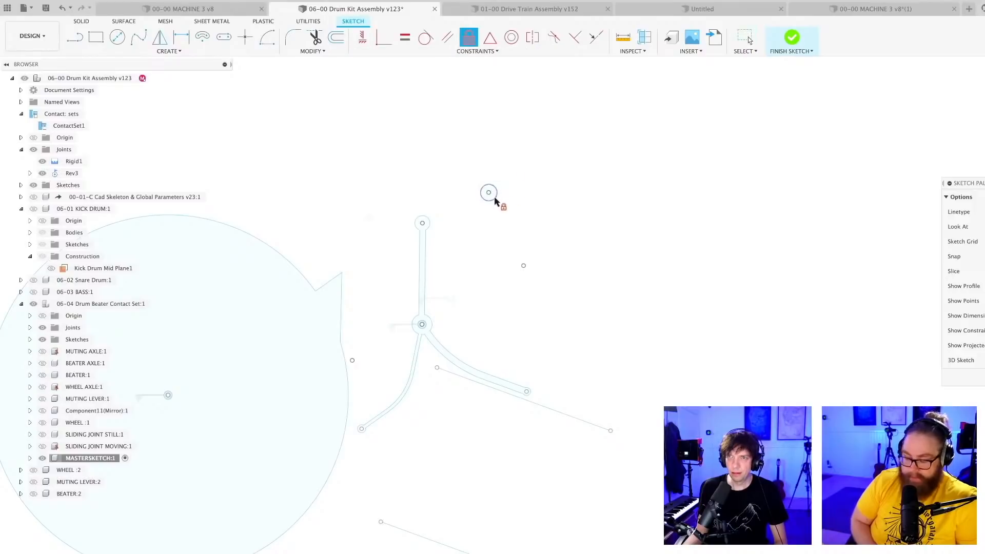
{"action": "left_click", "coordinate": [494, 196]}
{"action": "key", "text": "Escape"}
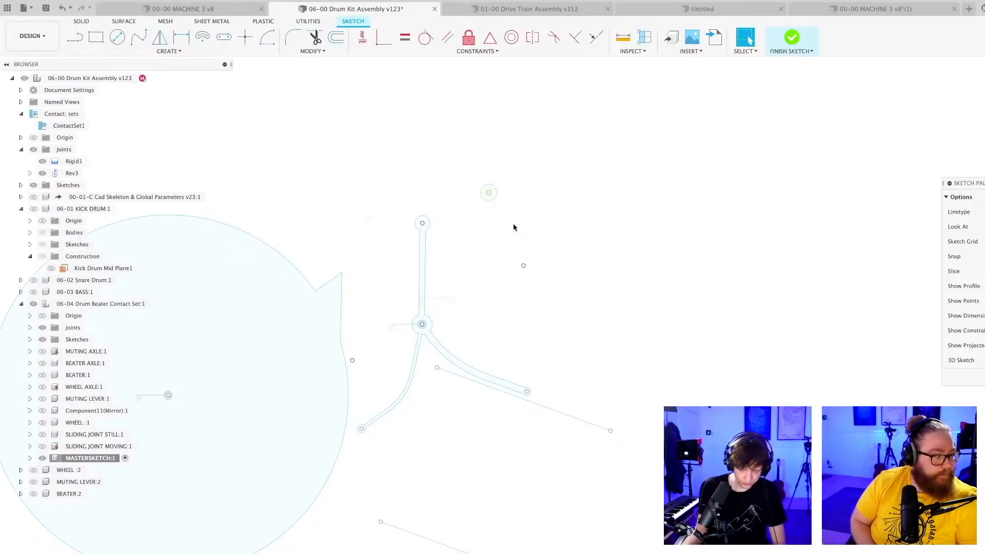
- Draw a short line from the fixed circle's centre up and to the right
{"action": "key", "text": "l"}
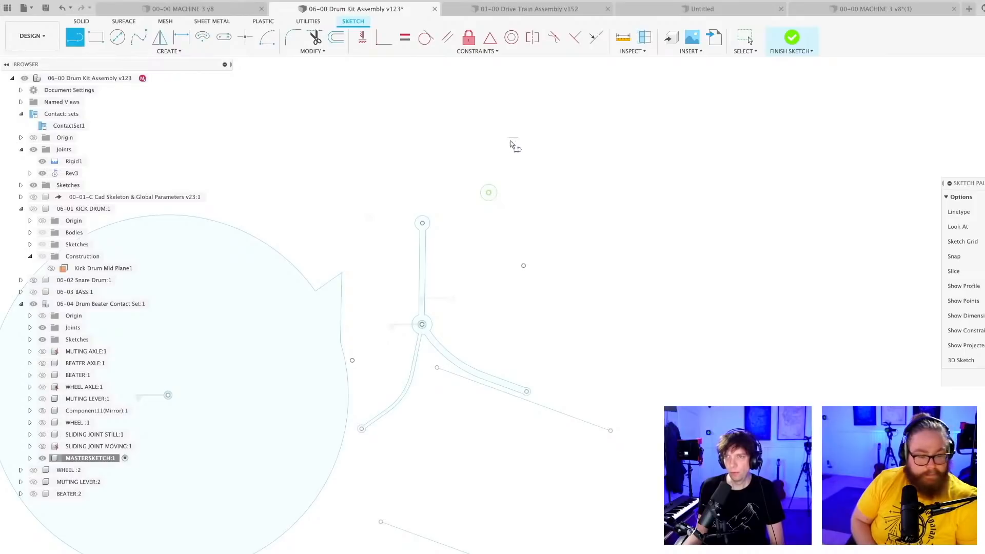
{"action": "left_click", "coordinate": [488, 192]}
{"action": "left_click", "coordinate": [529, 113]}
{"action": "key", "text": "Escape"}
- Draw a long line from the fixed circle's centre down past the beater hub and add a circle at its lower end
{"action": "key", "text": "l"}
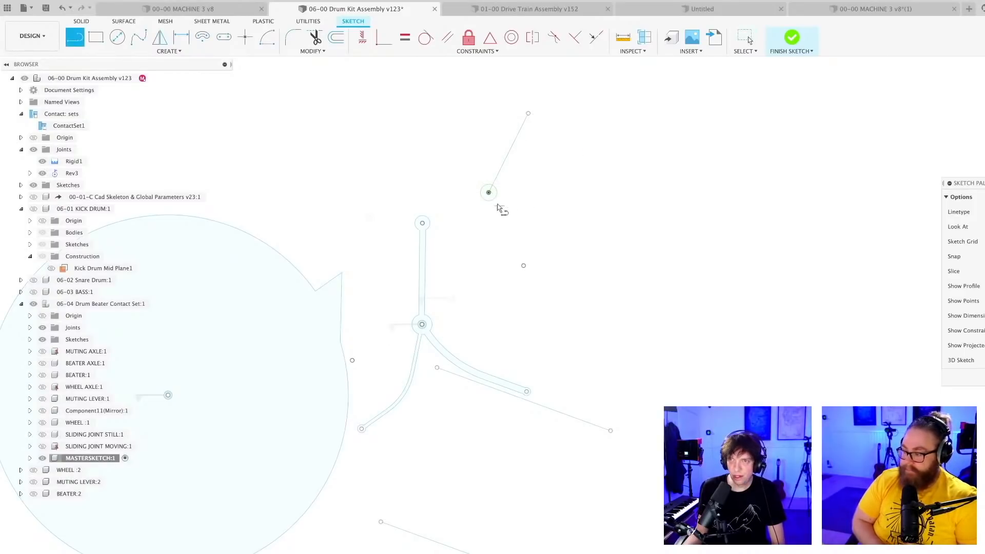
{"action": "left_click", "coordinate": [488, 193]}
{"action": "left_click", "coordinate": [351, 459]}
{"action": "key", "text": "Escape"}
{"action": "scroll", "coordinate": [354, 451], "scroll_direction": "up", "scroll_amount": 5}
{"action": "key", "text": "c"}
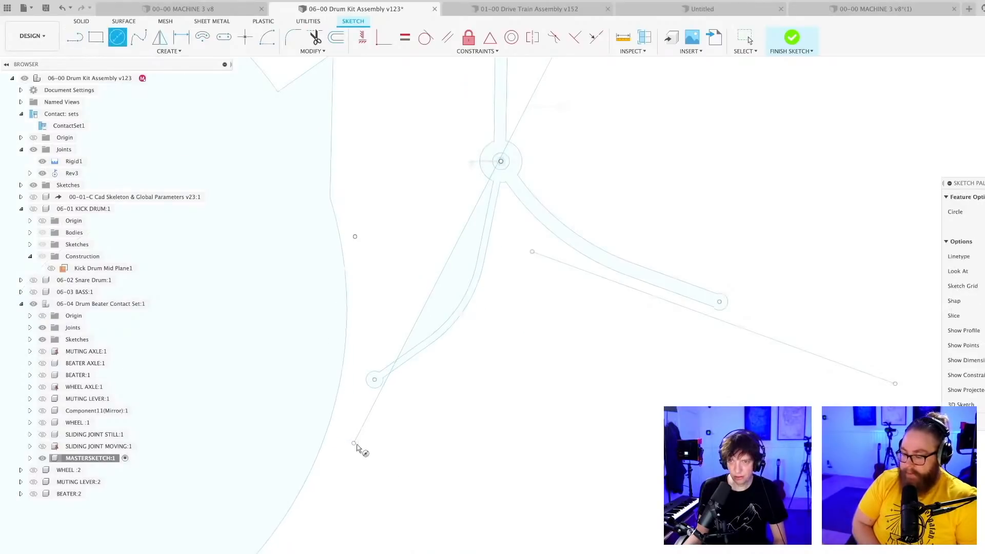
{"action": "key", "text": "Escape"}
{"action": "scroll", "coordinate": [362, 460], "scroll_direction": "down", "scroll_amount": 5}
{"action": "scroll", "coordinate": [526, 273], "scroll_direction": "down", "scroll_amount": 3}
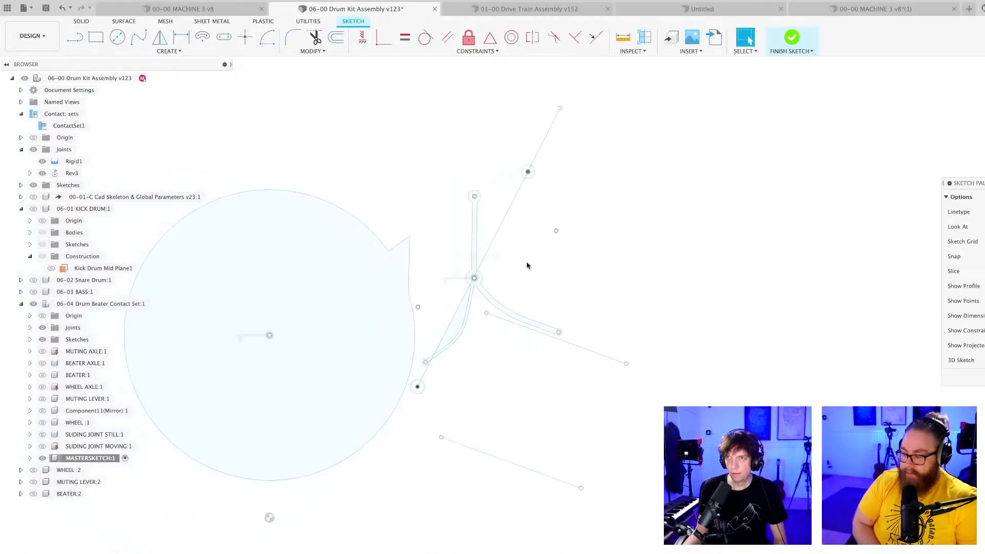
- Make the upper and lower lines at the fixed circle collinear so they act as one lever
{"action": "left_click", "coordinate": [595, 38]}
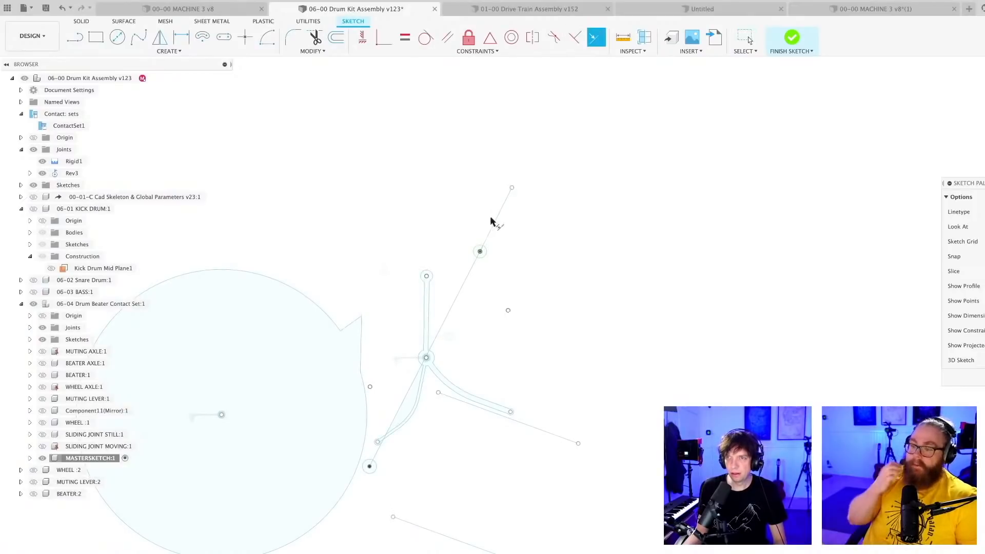
{"action": "left_click", "coordinate": [467, 276]}
{"action": "key", "text": "Escape"}
{"action": "scroll", "coordinate": [531, 264], "scroll_direction": "down", "scroll_amount": 3}
- Swing the lever around the fixed circle by its upper end, trying several angles and lengths, and undo the last move
{"action": "mouse_move", "coordinate": [517, 208]}
{"action": "left_mouse_down"}
{"action": "mouse_move", "coordinate": [501, 206]}
{"action": "mouse_move", "coordinate": [522, 209]}
{"action": "left_mouse_up"}
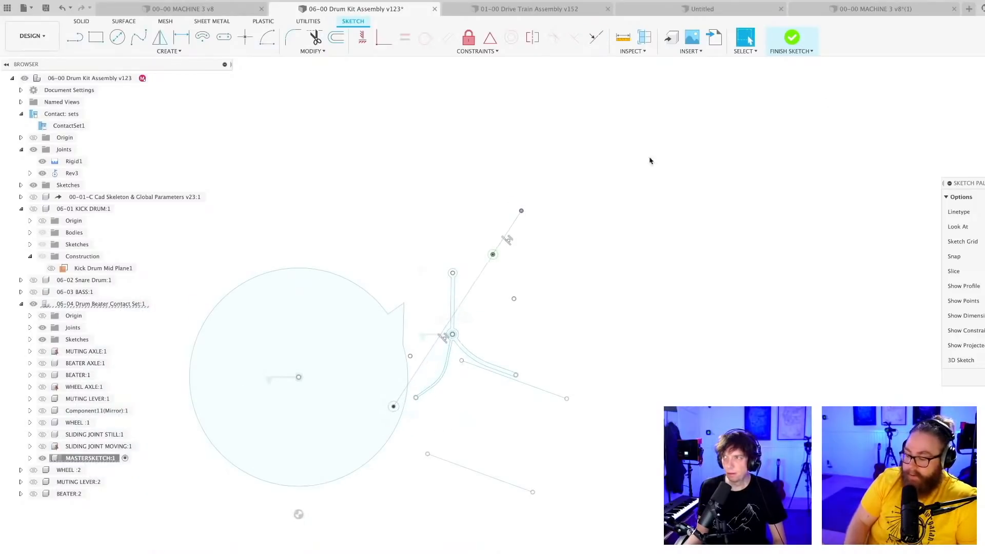
{"action": "scroll", "coordinate": [532, 248], "scroll_direction": "up", "scroll_amount": 3}
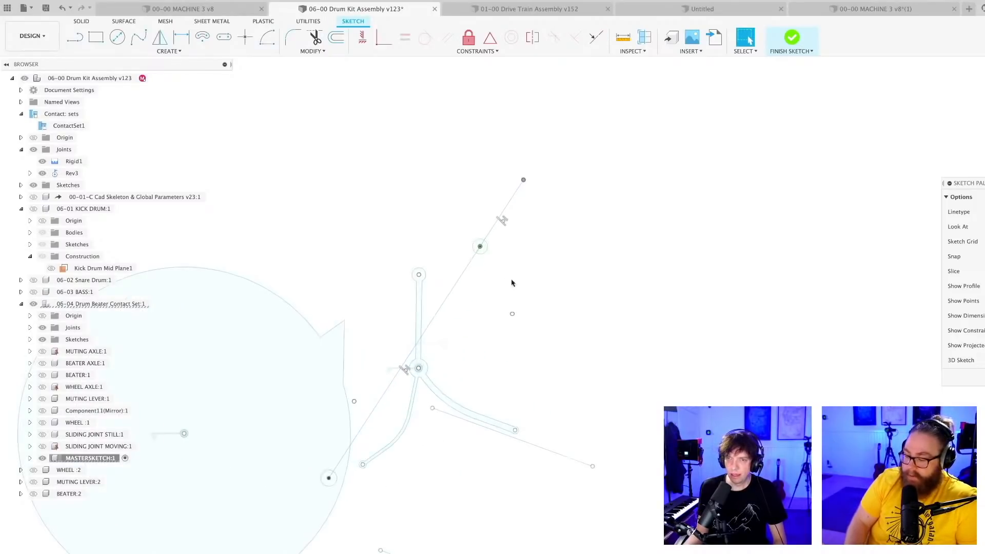
{"action": "mouse_move", "coordinate": [583, 163]}
{"action": "left_mouse_down"}
{"action": "mouse_move", "coordinate": [545, 198]}
{"action": "mouse_move", "coordinate": [561, 197]}
{"action": "left_mouse_up"}
{"action": "middle_click_drag", "start_coordinate": [596, 273], "coordinate": [583, 180]}
{"action": "scroll", "coordinate": [583, 179], "scroll_direction": "up", "scroll_amount": 1}
{"action": "scroll", "coordinate": [343, 421], "scroll_direction": "down", "scroll_amount": 1}
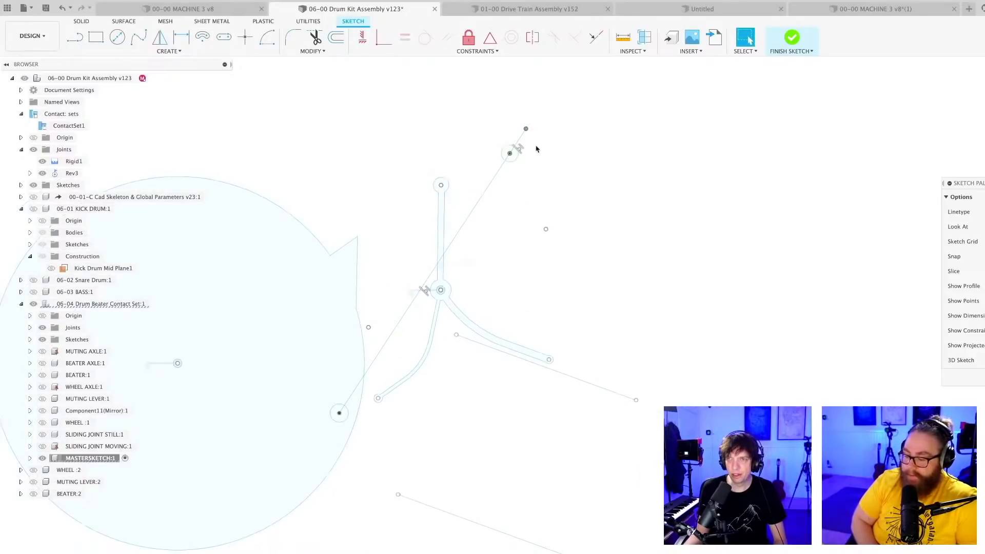
{"action": "left_click_drag", "start_coordinate": [526, 132], "coordinate": [512, 145]}
{"action": "scroll", "coordinate": [328, 262], "scroll_direction": "up", "scroll_amount": 3}
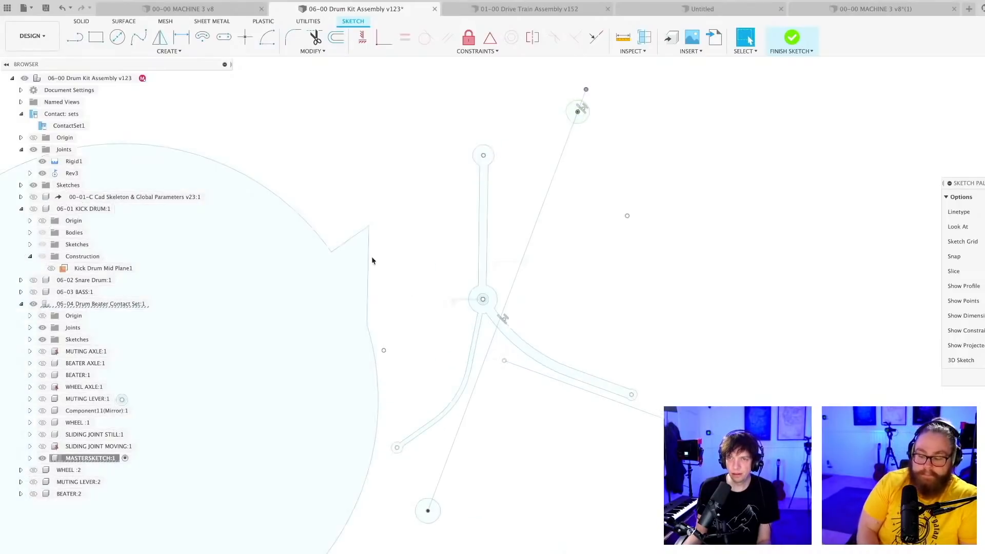
{"action": "scroll", "coordinate": [447, 236], "scroll_direction": "down", "scroll_amount": 2}
{"action": "left_click_drag", "start_coordinate": [544, 136], "coordinate": [549, 135]}
{"action": "key", "text": "super+z"}
- Fix the small pivot circle at the centre of the projected beater hub
{"action": "scroll", "coordinate": [552, 275], "scroll_direction": "up", "scroll_amount": 5}
{"action": "scroll", "coordinate": [461, 202], "scroll_direction": "up", "scroll_amount": 2}
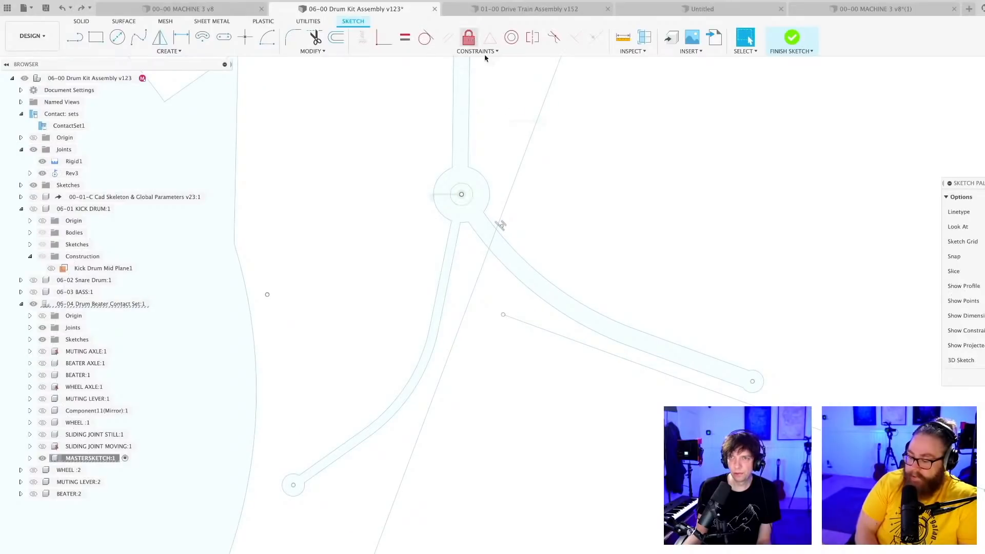
{"action": "left_click", "coordinate": [468, 37]}
{"action": "scroll", "coordinate": [561, 224], "scroll_direction": "down", "scroll_amount": 2}
{"action": "key", "text": "Escape"}
{"action": "scroll", "coordinate": [548, 220], "scroll_direction": "down", "scroll_amount": 3}
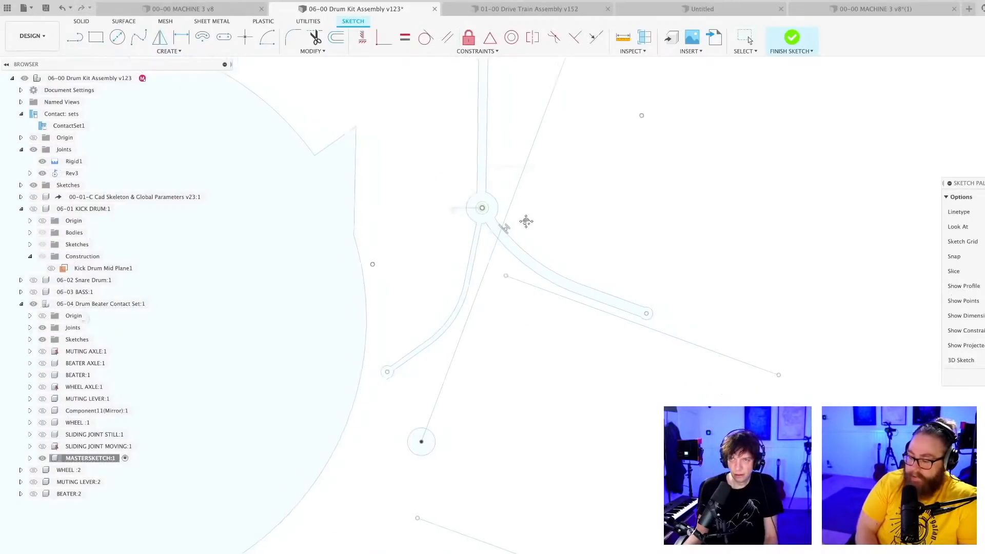
{"action": "scroll", "coordinate": [506, 224], "scroll_direction": "down", "scroll_amount": 1}
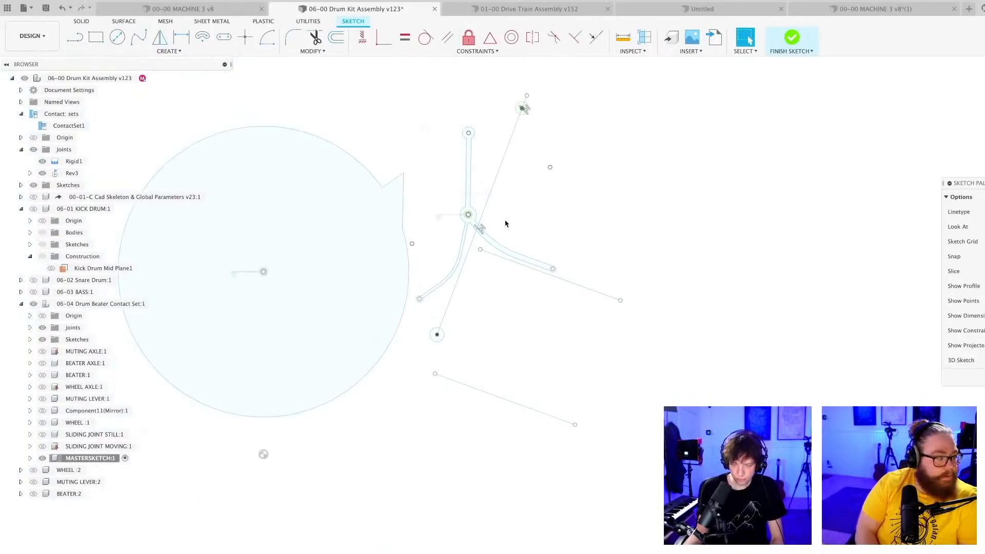
{"action": "key", "text": "l"}
{"action": "scroll", "coordinate": [487, 223], "scroll_direction": "up", "scroll_amount": 3}
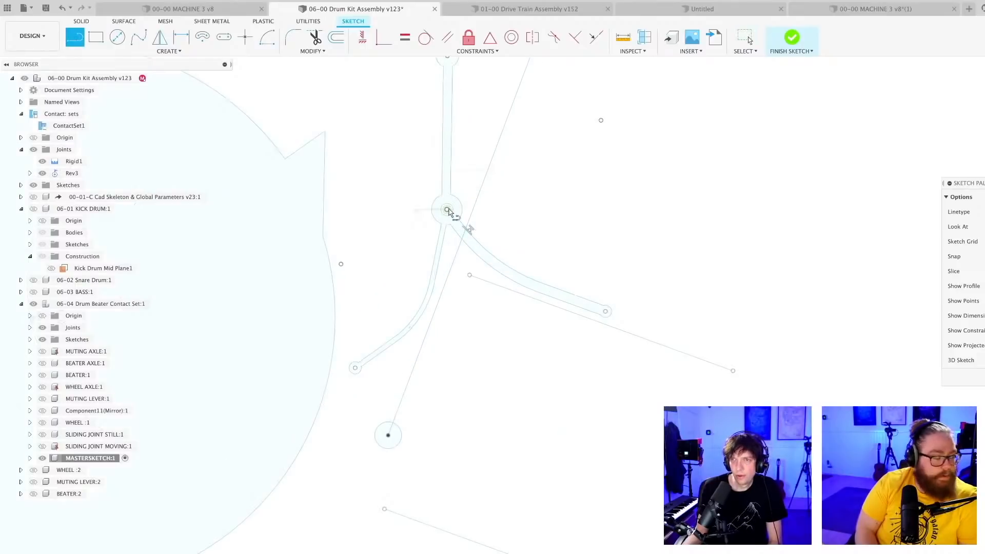
{"action": "left_click", "coordinate": [447, 209]}
{"action": "key", "text": "Escape"}
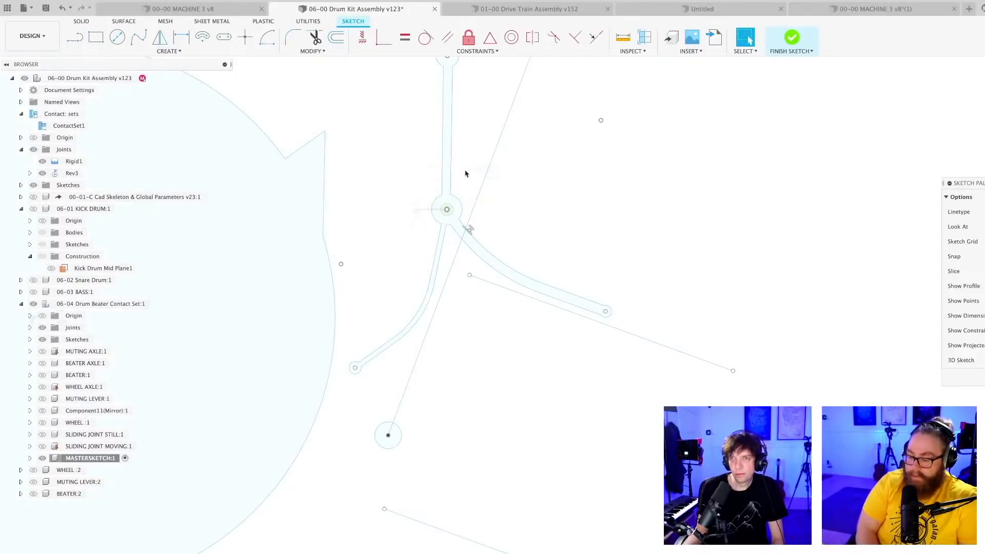
- Draw a short line from the beater hub's centre up and to the right
{"action": "key", "text": "l"}
{"action": "scroll", "coordinate": [451, 206], "scroll_direction": "up", "scroll_amount": 3}
{"action": "left_click", "coordinate": [432, 198]}
{"action": "left_click", "coordinate": [481, 72]}
{"action": "key", "text": "Escape"}
{"action": "scroll", "coordinate": [481, 103], "scroll_direction": "down", "scroll_amount": 2}
{"action": "scroll", "coordinate": [487, 154], "scroll_direction": "down", "scroll_amount": 2}
{"action": "scroll", "coordinate": [458, 227], "scroll_direction": "up", "scroll_amount": 2}
- Draw a longer line from the beater hub's centre down toward the wheel and add a circle at its lower end
{"action": "key", "text": "l"}
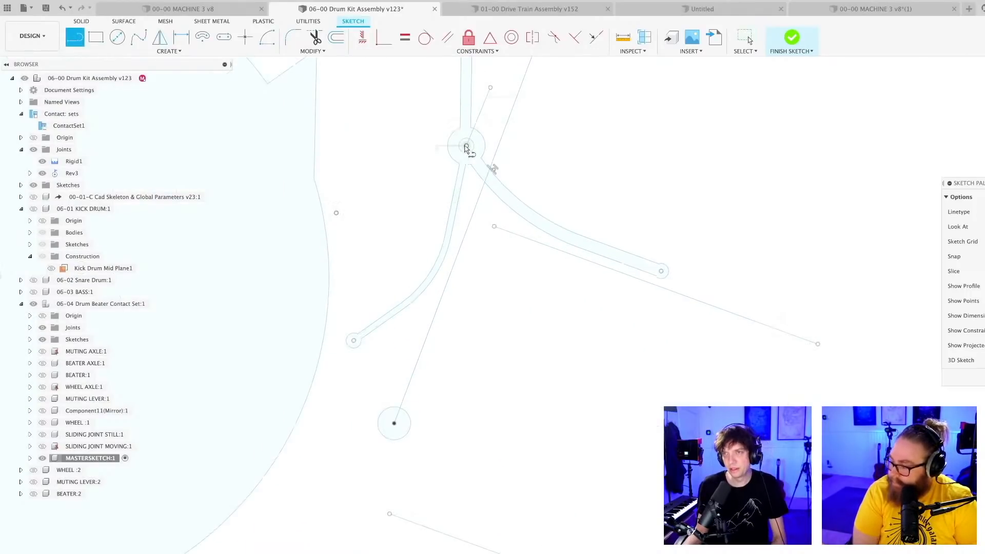
{"action": "left_click", "coordinate": [466, 147]}
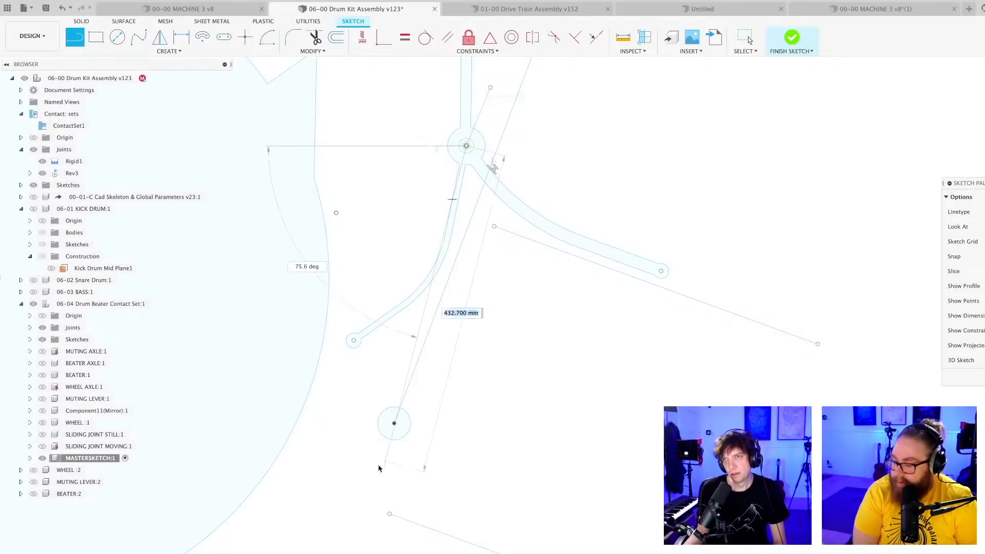
{"action": "left_click", "coordinate": [329, 449]}
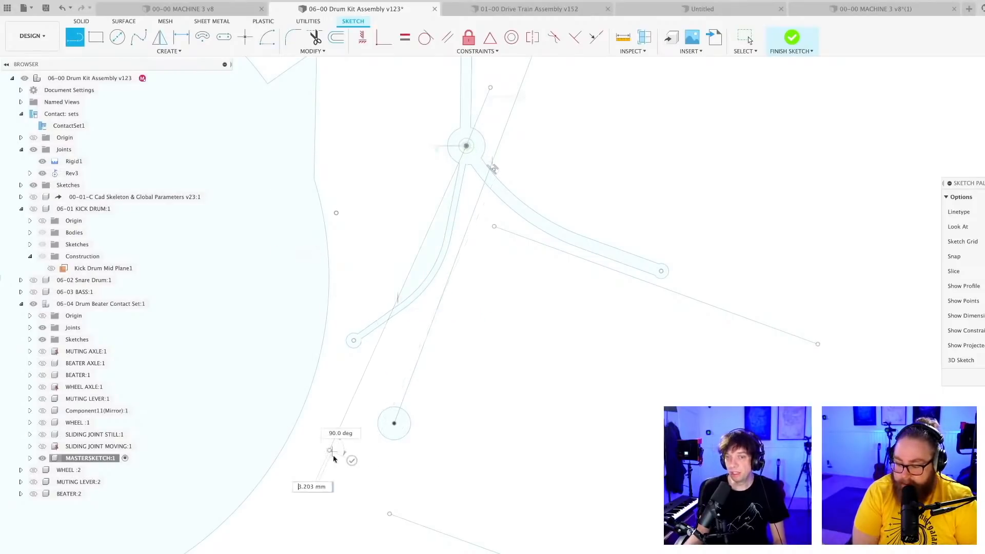
{"action": "key", "text": "Escape"}
{"action": "scroll", "coordinate": [340, 467], "scroll_direction": "up", "scroll_amount": 2}
{"action": "key", "text": "c"}
{"action": "left_click", "coordinate": [328, 478]}
{"action": "key", "text": "Escape"}
{"action": "scroll", "coordinate": [359, 433], "scroll_direction": "down", "scroll_amount": 2}
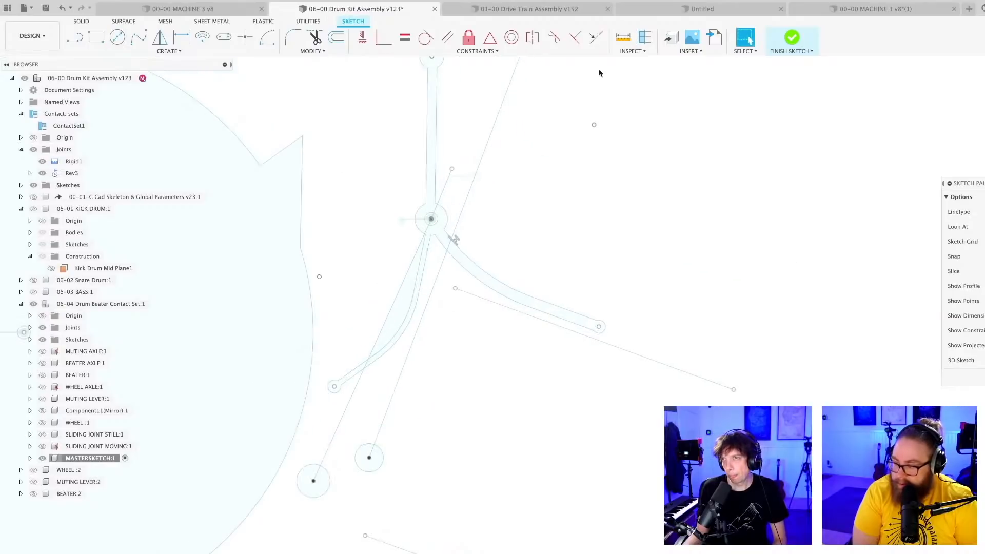
- Make the two hub lines collinear and swing this second lever around the beater hub by its upper end, shortening its lower arm
{"action": "left_click", "coordinate": [595, 37]}
{"action": "scroll", "coordinate": [486, 162], "scroll_direction": "up", "scroll_amount": 3}
{"action": "left_click", "coordinate": [403, 273]}
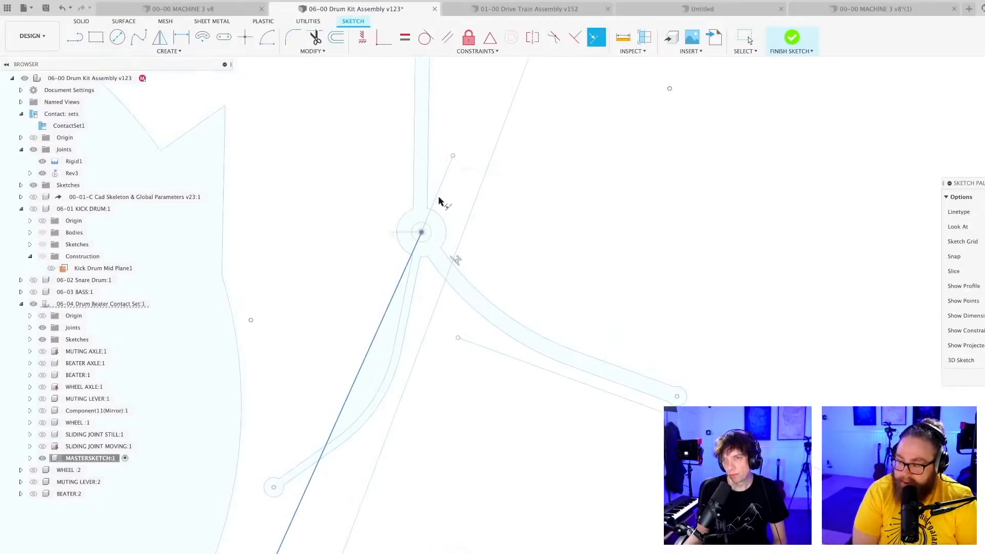
{"action": "left_click", "coordinate": [437, 200]}
{"action": "scroll", "coordinate": [468, 186], "scroll_direction": "down", "scroll_amount": 2}
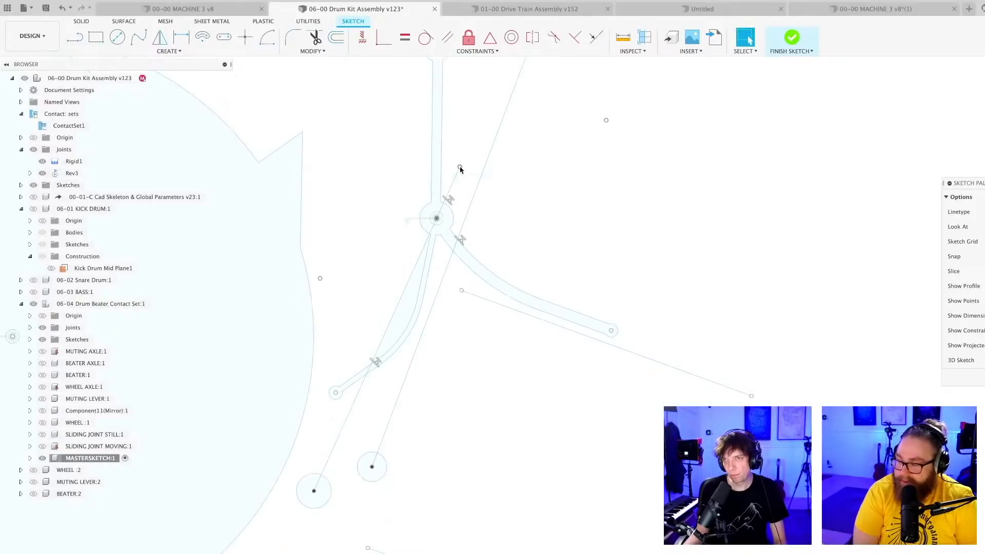
{"action": "mouse_move", "coordinate": [449, 164]}
{"action": "left_mouse_down"}
{"action": "mouse_move", "coordinate": [463, 170]}
{"action": "mouse_move", "coordinate": [433, 160]}
{"action": "mouse_move", "coordinate": [459, 169]}
{"action": "mouse_move", "coordinate": [470, 154]}
{"action": "mouse_move", "coordinate": [441, 149]}
{"action": "mouse_move", "coordinate": [462, 152]}
{"action": "left_mouse_up"}
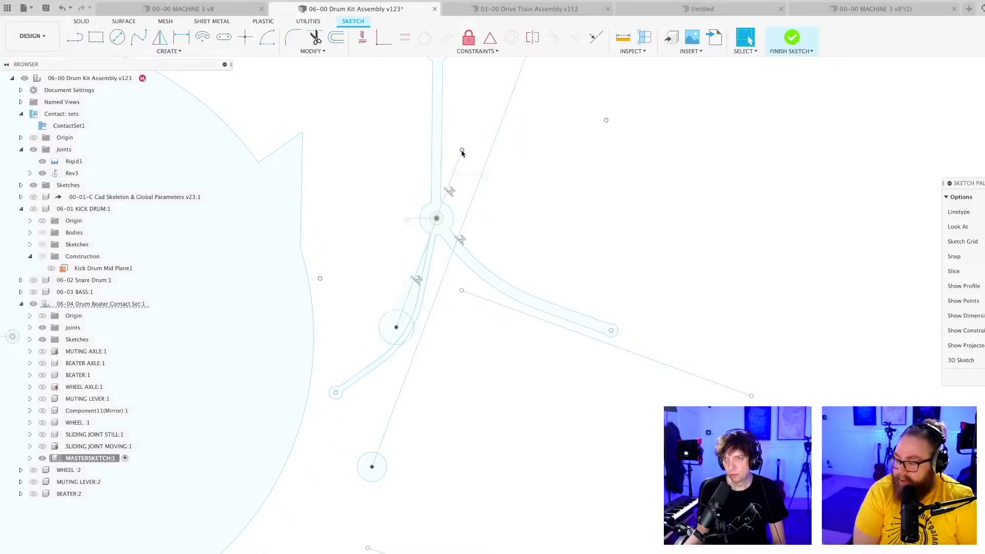
- Lengthen the second lever's lower arm well past the beater arm's tip and swing the lever by its upper end
{"action": "scroll", "coordinate": [400, 338], "scroll_direction": "up", "scroll_amount": 2}
{"action": "left_click_drag", "start_coordinate": [393, 324], "coordinate": [277, 515]}
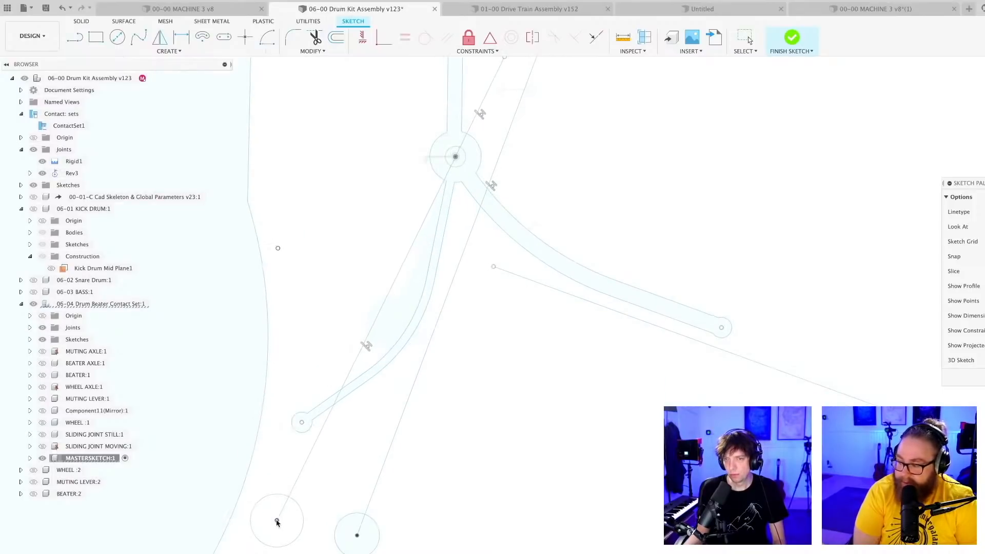
{"action": "scroll", "coordinate": [277, 515], "scroll_direction": "down", "scroll_amount": 2}
{"action": "left_click", "coordinate": [446, 417]}
{"action": "scroll", "coordinate": [448, 415], "scroll_direction": "down", "scroll_amount": 3}
{"action": "middle_click_drag", "start_coordinate": [449, 412], "coordinate": [463, 382]}
{"action": "scroll", "coordinate": [456, 260], "scroll_direction": "up", "scroll_amount": 3}
{"action": "mouse_move", "coordinate": [448, 237]}
{"action": "left_mouse_down"}
{"action": "mouse_move", "coordinate": [438, 236]}
{"action": "mouse_move", "coordinate": [450, 221]}
{"action": "left_mouse_up"}
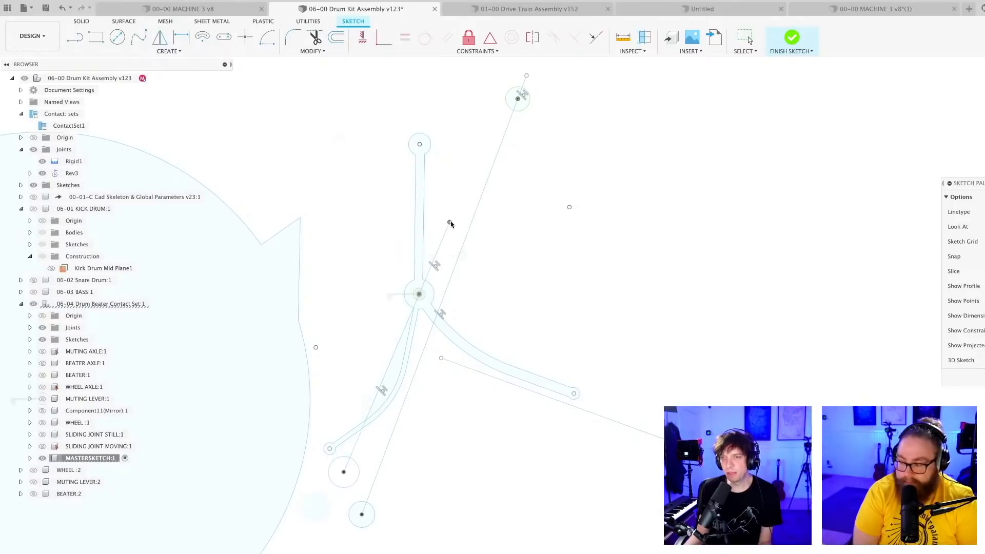
- Move the second lever's lower circle beside the first lever's lower circle and swing the lever around the beater hub to test its motion
{"action": "left_click", "coordinate": [364, 468]}
{"action": "scroll", "coordinate": [331, 487], "scroll_direction": "up", "scroll_amount": 2}
{"action": "scroll", "coordinate": [333, 495], "scroll_direction": "down", "scroll_amount": 2}
{"action": "middle_click_drag", "start_coordinate": [340, 487], "coordinate": [390, 403]}
{"action": "left_click_drag", "start_coordinate": [389, 405], "coordinate": [359, 444]}
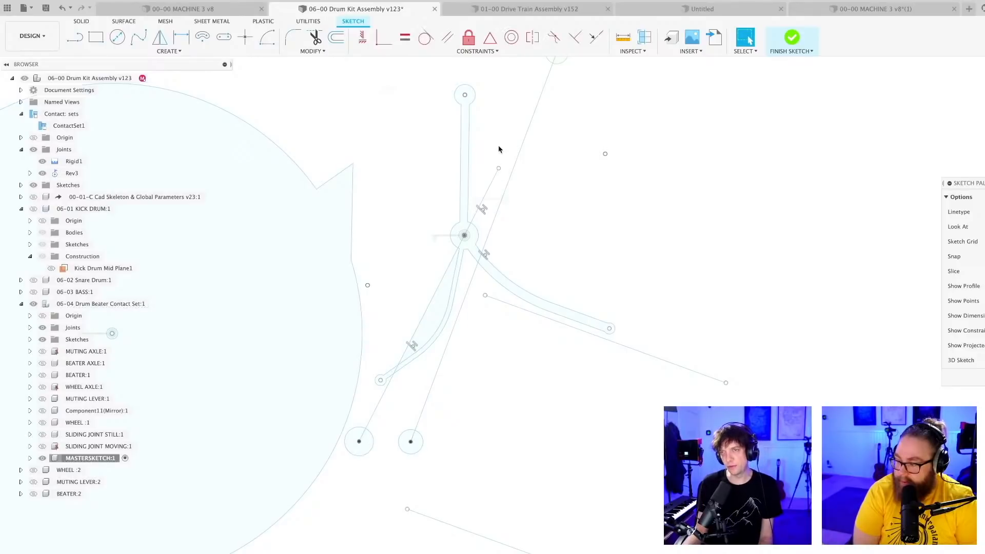
{"action": "mouse_move", "coordinate": [498, 169]}
{"action": "left_mouse_down"}
{"action": "mouse_move", "coordinate": [444, 164]}
{"action": "mouse_move", "coordinate": [499, 176]}
{"action": "mouse_move", "coordinate": [497, 158]}
{"action": "left_mouse_up"}
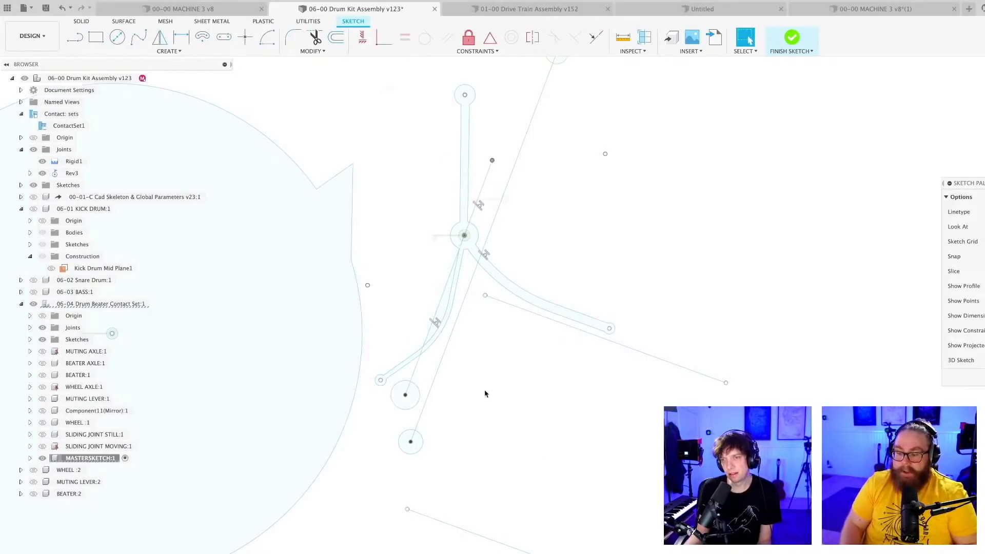
{"action": "scroll", "coordinate": [402, 408], "scroll_direction": "up", "scroll_amount": 3}
{"action": "scroll", "coordinate": [402, 400], "scroll_direction": "down", "scroll_amount": 4}
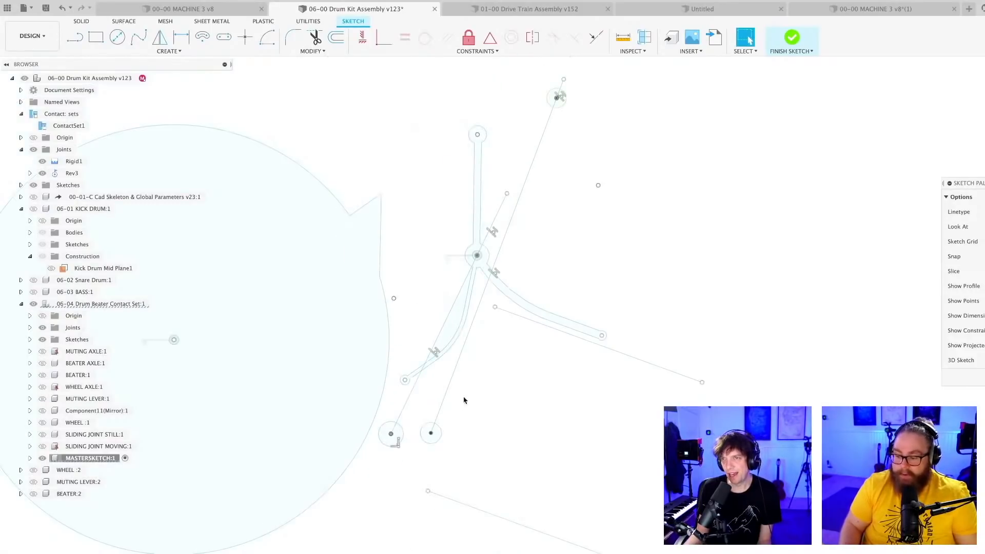
{"action": "mouse_move", "coordinate": [491, 211]}
{"action": "left_mouse_down"}
{"action": "mouse_move", "coordinate": [503, 215]}
{"action": "mouse_move", "coordinate": [479, 221]}
{"action": "mouse_move", "coordinate": [492, 207]}
{"action": "mouse_move", "coordinate": [484, 203]}
{"action": "mouse_move", "coordinate": [496, 206]}
{"action": "mouse_move", "coordinate": [484, 210]}
{"action": "left_mouse_up"}
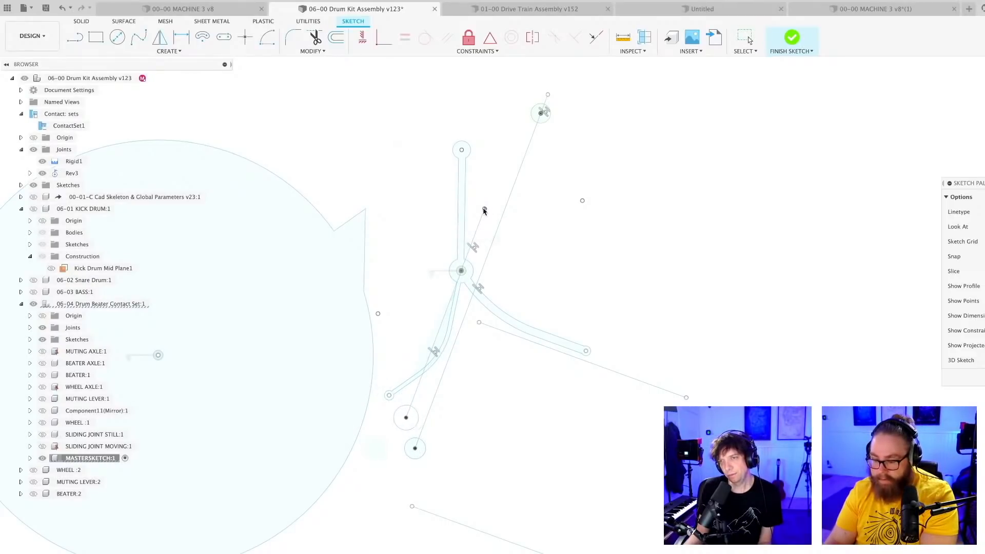
- Pull the second lever's lower circle down and toward the wheel, and rotate the lever around the hub by its upper end
{"action": "scroll", "coordinate": [426, 437], "scroll_direction": "up", "scroll_amount": 2}
{"action": "mouse_move", "coordinate": [412, 449]}
{"action": "left_mouse_down"}
{"action": "mouse_move", "coordinate": [382, 448]}
{"action": "mouse_move", "coordinate": [355, 471]}
{"action": "mouse_move", "coordinate": [375, 481]}
{"action": "left_mouse_up"}
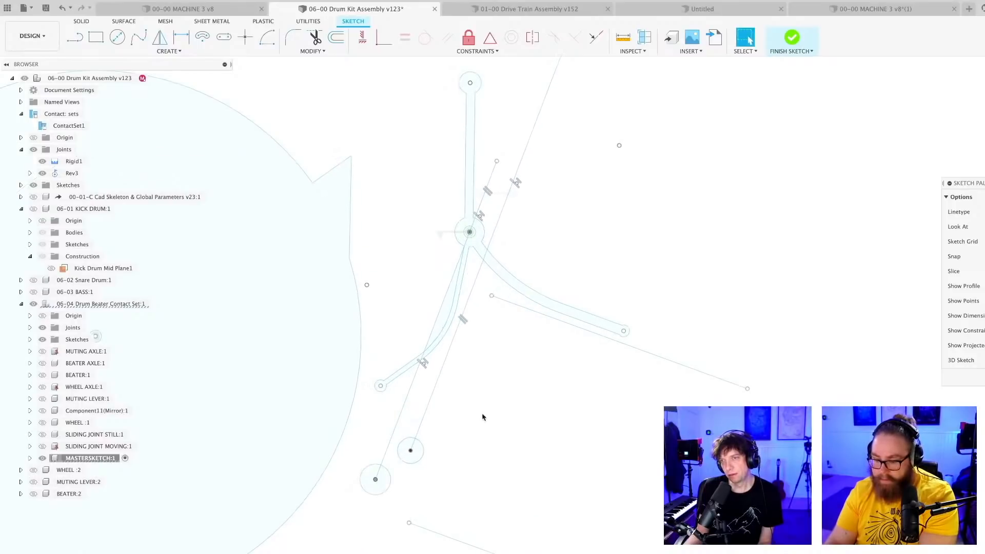
{"action": "scroll", "coordinate": [490, 403], "scroll_direction": "down", "scroll_amount": 2}
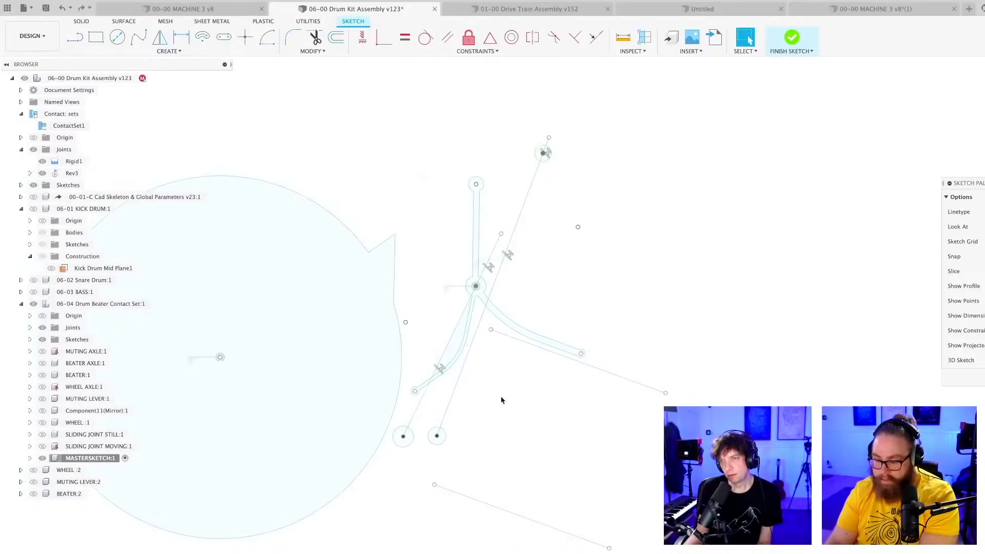
{"action": "mouse_move", "coordinate": [501, 237]}
{"action": "left_mouse_down"}
{"action": "mouse_move", "coordinate": [491, 234]}
{"action": "mouse_move", "coordinate": [502, 221]}
{"action": "left_mouse_up"}
{"action": "scroll", "coordinate": [492, 264], "scroll_direction": "up", "scroll_amount": 3}
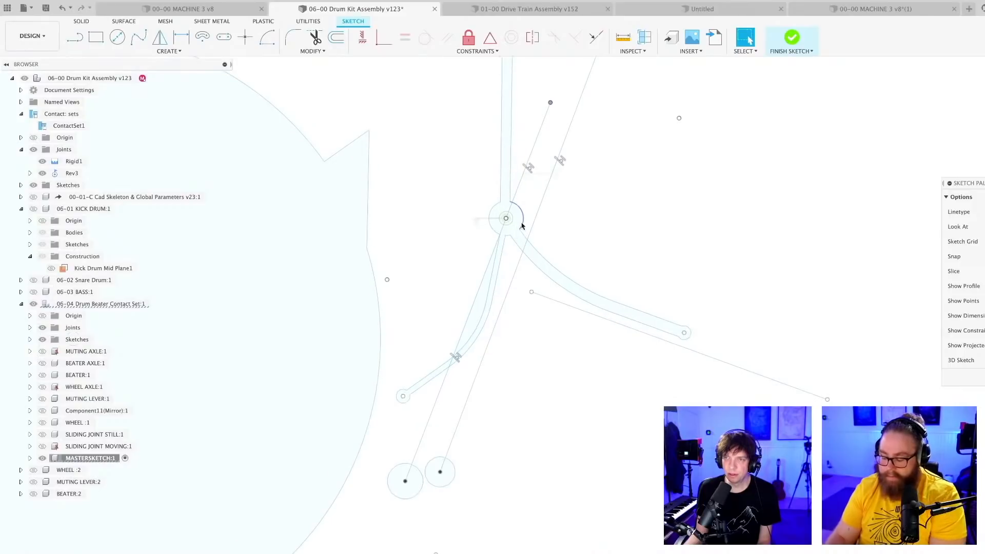
{"action": "scroll", "coordinate": [522, 224], "scroll_direction": "down", "scroll_amount": 1}
{"action": "scroll", "coordinate": [492, 355], "scroll_direction": "down", "scroll_amount": 4}
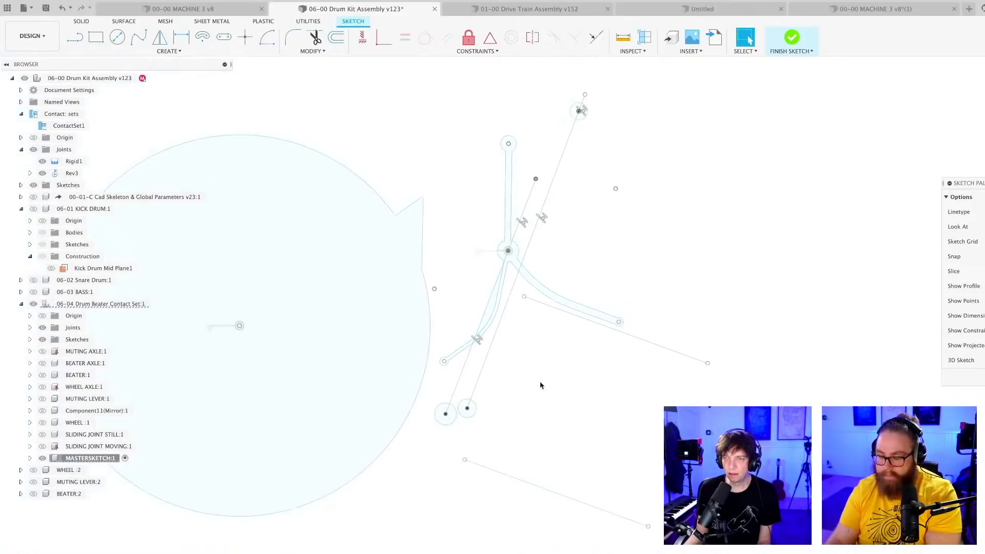
{"action": "scroll", "coordinate": [579, 270], "scroll_direction": "up", "scroll_amount": 1}
- Adjust the second lever by its upper end and place its lower circle just above the first lever's lower circle
{"action": "mouse_move", "coordinate": [532, 229]}
{"action": "left_mouse_down"}
{"action": "mouse_move", "coordinate": [546, 232]}
{"action": "mouse_move", "coordinate": [512, 205]}
{"action": "mouse_move", "coordinate": [513, 216]}
{"action": "mouse_move", "coordinate": [542, 227]}
{"action": "mouse_move", "coordinate": [525, 221]}
{"action": "mouse_move", "coordinate": [546, 206]}
{"action": "left_mouse_up"}
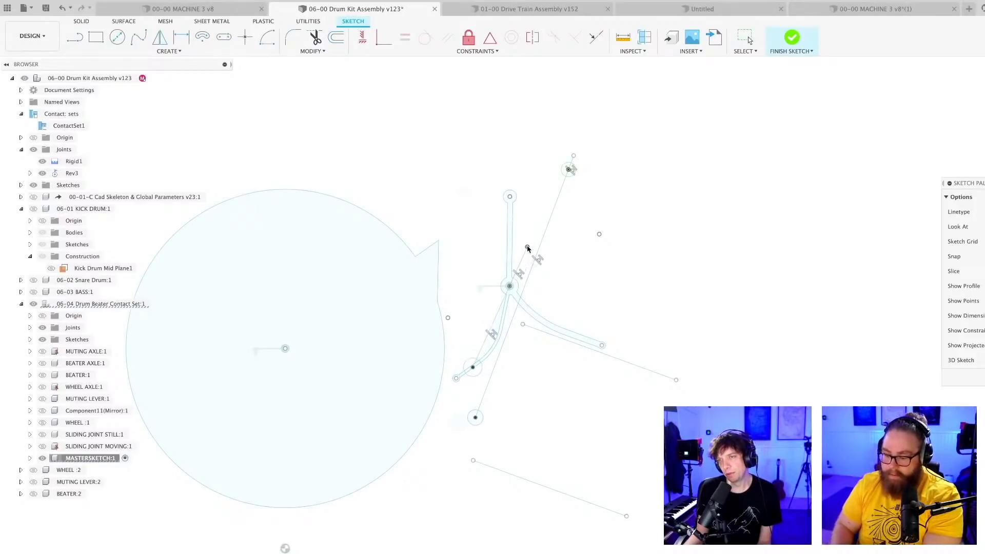
{"action": "scroll", "coordinate": [476, 379], "scroll_direction": "up", "scroll_amount": 2}
{"action": "left_click", "coordinate": [473, 379]}
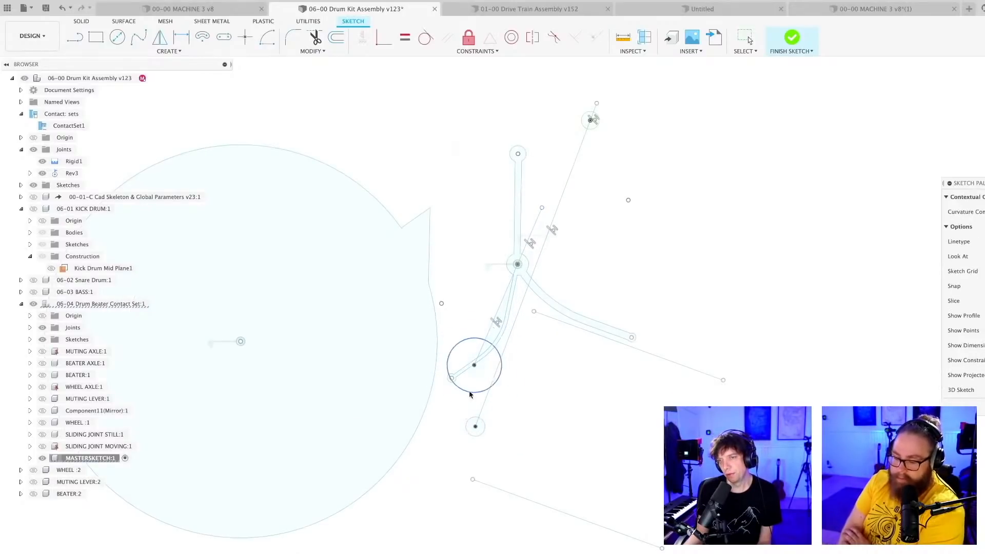
{"action": "left_click", "coordinate": [467, 391]}
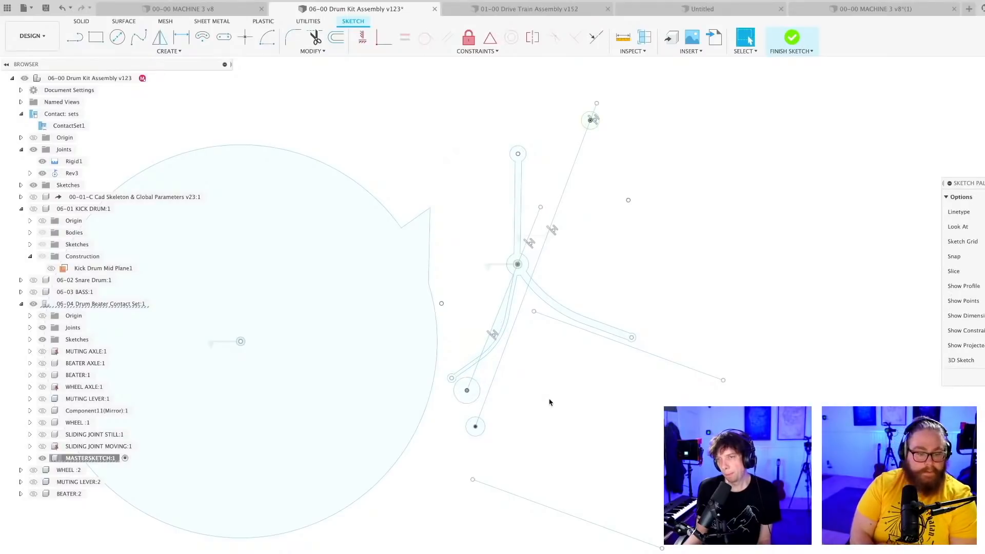
{"action": "scroll", "coordinate": [547, 386], "scroll_direction": "down", "scroll_amount": 6}
{"action": "middle_click_drag", "start_coordinate": [546, 386], "coordinate": [537, 365]}
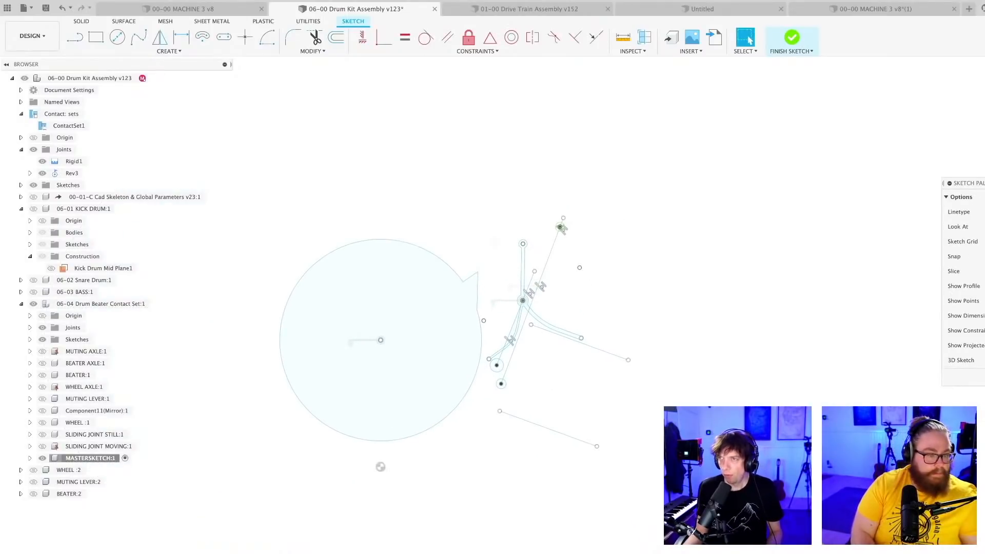
- Finish the master sketch and save the drum kit assembly
{"action": "left_click", "coordinate": [791, 38]}
{"action": "scroll", "coordinate": [617, 340], "scroll_direction": "down", "scroll_amount": 2}
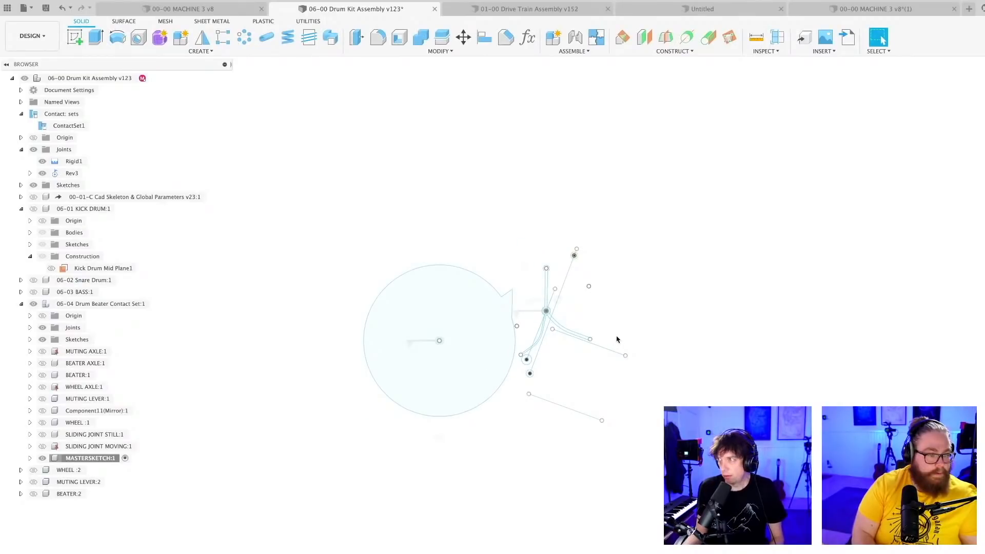
{"action": "mouse_move", "coordinate": [657, 4]}
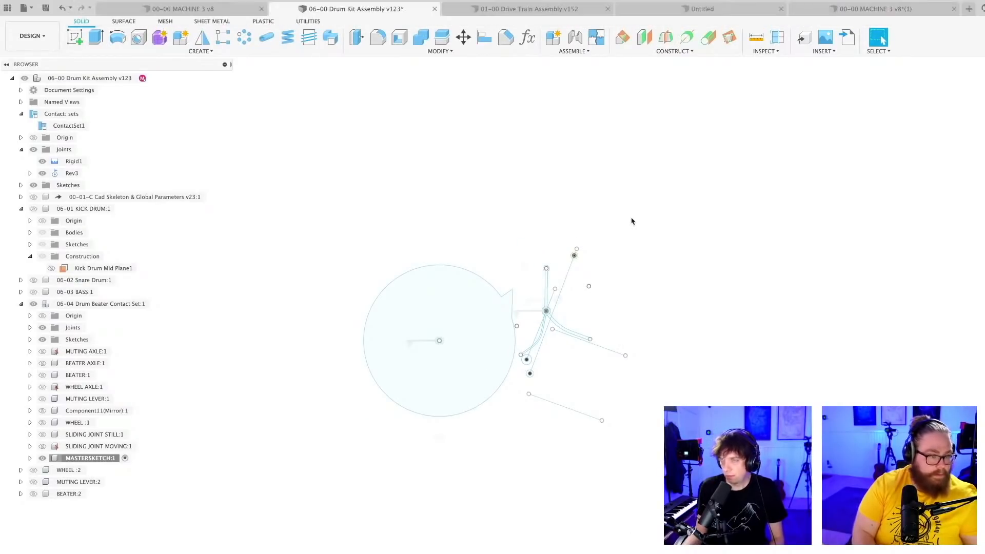
{"action": "key", "text": "super+s"}
{"action": "key", "text": "Return"}
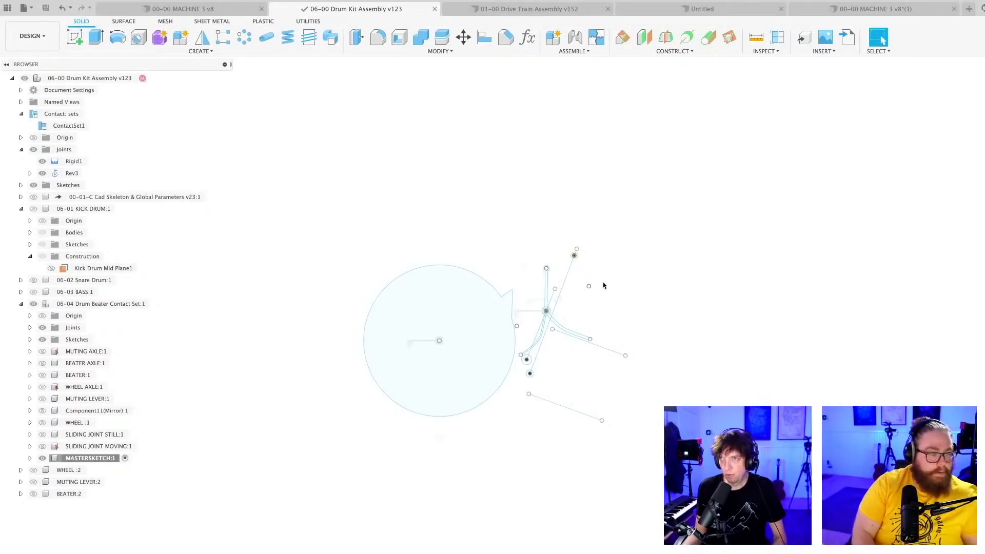
- Extend the second lever's lower arm until its circle sits level beside the first lever's lower circle, and save a new version
{"action": "scroll", "coordinate": [539, 352], "scroll_direction": "up", "scroll_amount": 4}
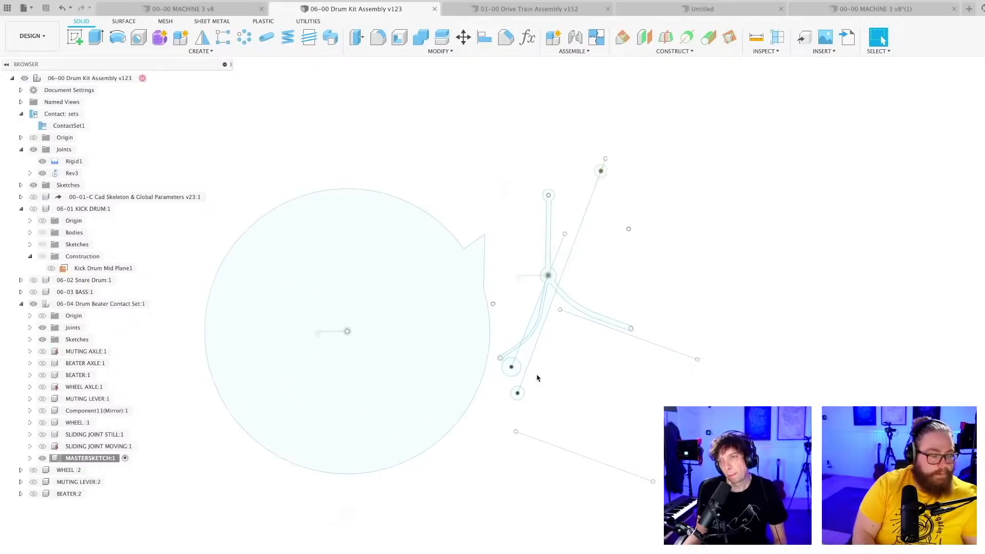
{"action": "scroll", "coordinate": [559, 374], "scroll_direction": "up", "scroll_amount": 3}
{"action": "scroll", "coordinate": [547, 377], "scroll_direction": "down", "scroll_amount": 3}
{"action": "left_click_drag", "start_coordinate": [511, 370], "coordinate": [517, 392]}
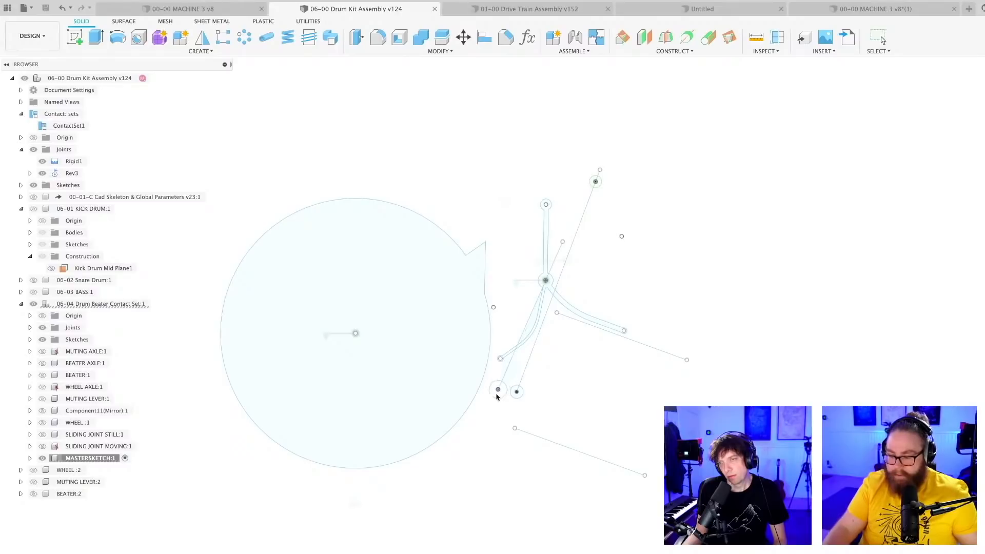
{"action": "key", "text": "super+s"}
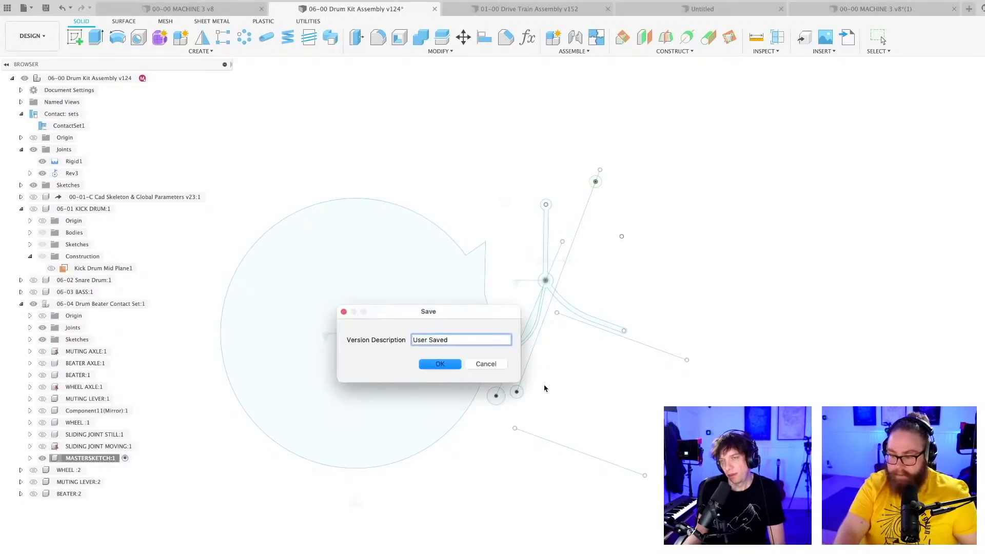
{"action": "key", "text": "Return"}
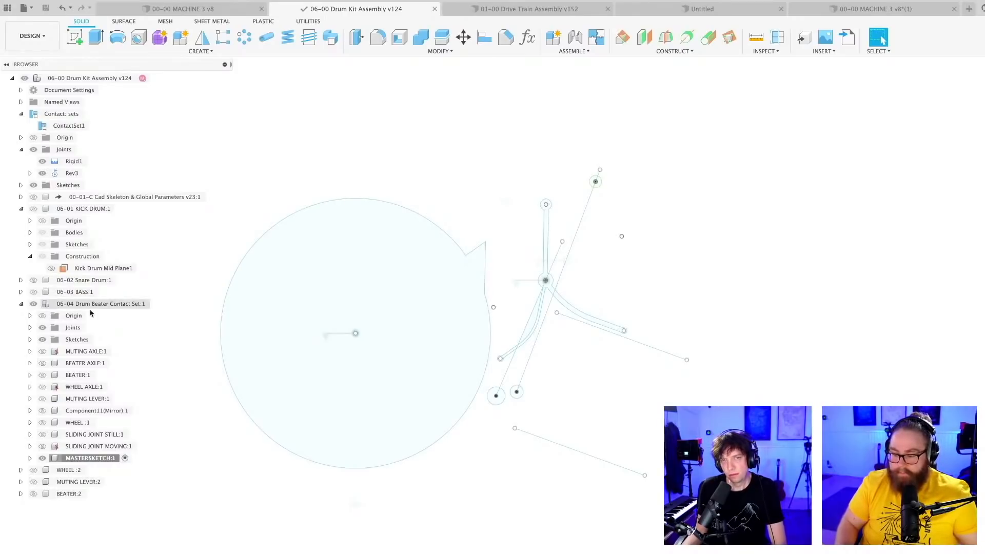
- Examine the master sketch's two levers in relation to the projected wheel and beater
{"action": "left_click", "coordinate": [109, 458]}
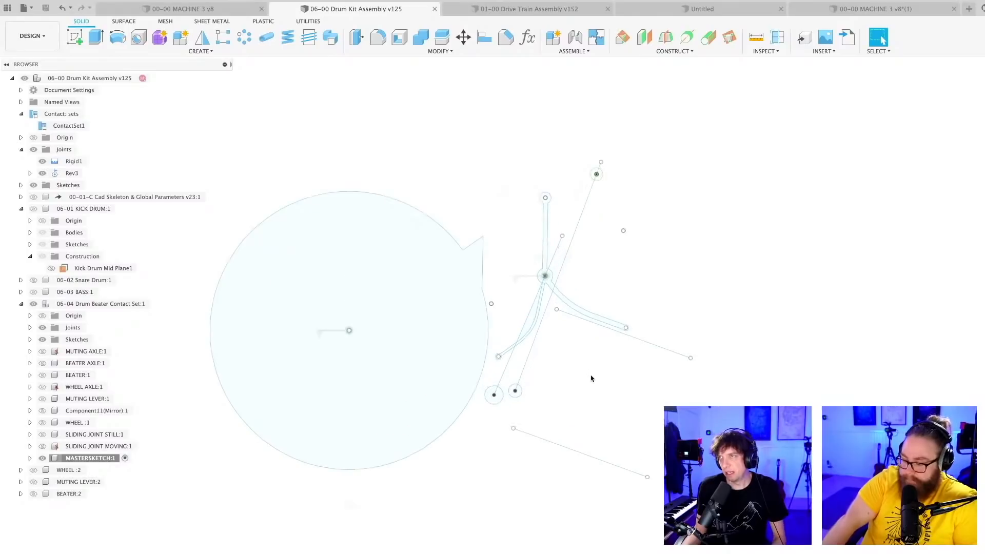
{"action": "scroll", "coordinate": [591, 378], "scroll_direction": "down", "scroll_amount": 2}
{"action": "scroll", "coordinate": [590, 379], "scroll_direction": "up", "scroll_amount": 1}
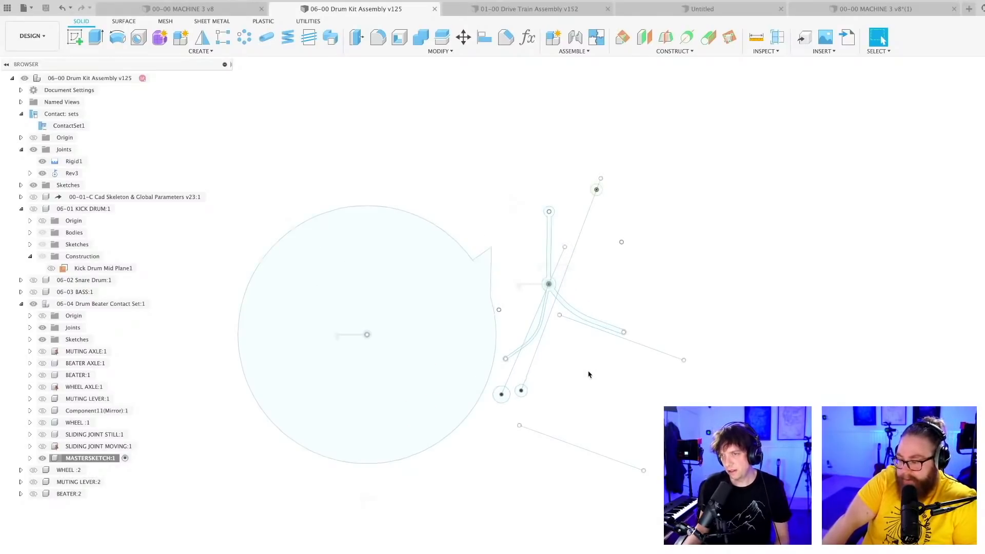
{"action": "scroll", "coordinate": [586, 366], "scroll_direction": "up", "scroll_amount": 2}
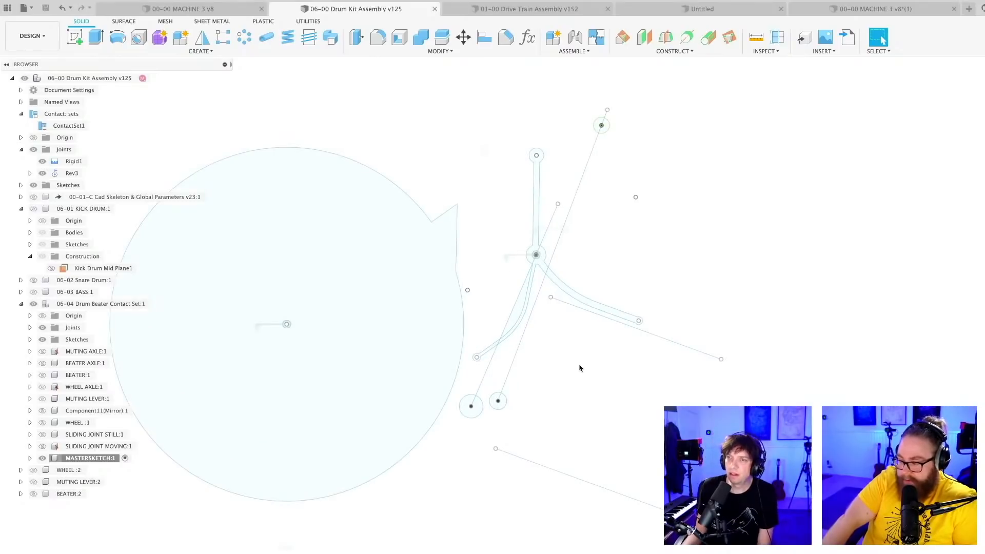
{"action": "scroll", "coordinate": [578, 368], "scroll_direction": "down", "scroll_amount": 2}
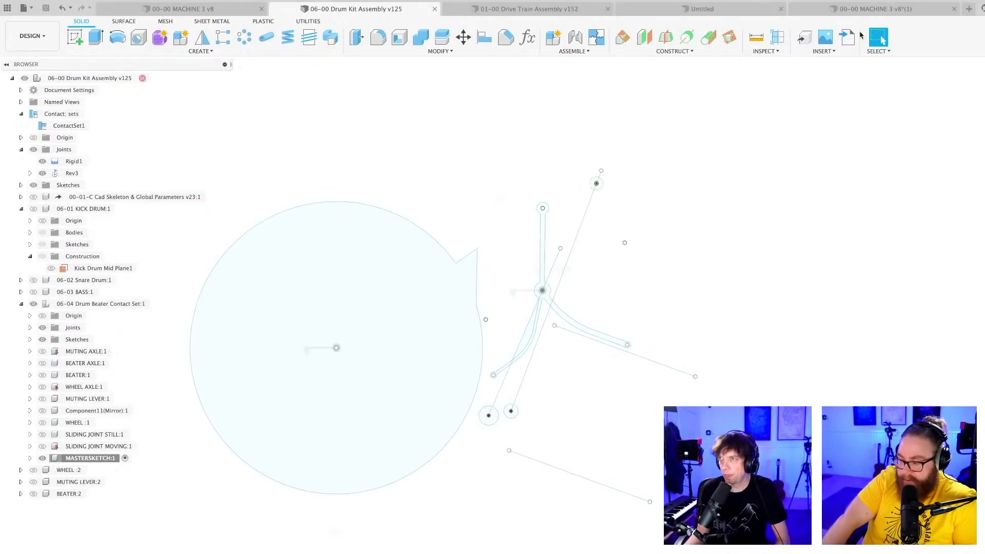
{"action": "middle_click_drag", "start_coordinate": [592, 312], "coordinate": [603, 302], "text": "shift"}
{"action": "middle_click_drag", "start_coordinate": [589, 378], "coordinate": [581, 384], "text": "shift"}
{"action": "scroll", "coordinate": [578, 370], "scroll_direction": "up", "scroll_amount": 3}
{"action": "scroll", "coordinate": [699, 260], "scroll_direction": "down", "scroll_amount": 1}
{"action": "scroll", "coordinate": [622, 353], "scroll_direction": "down", "scroll_amount": 1}
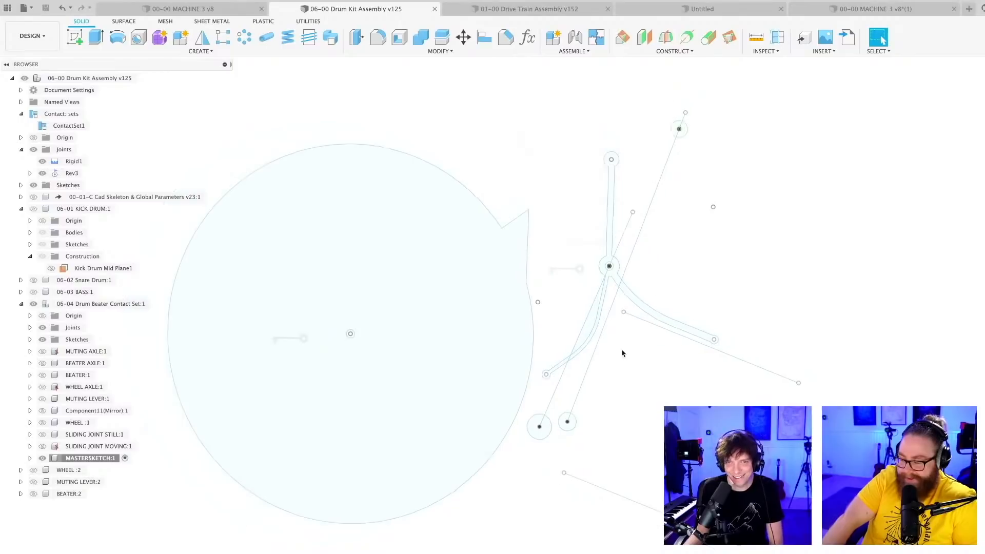
- Collapse the 06-04 Drum Beater Contact Set and show the CAD skeleton, kick drum, snare drum and bass components
{"action": "left_click", "coordinate": [21, 304]}
{"action": "left_click", "coordinate": [34, 291]}
{"action": "left_click", "coordinate": [34, 279]}
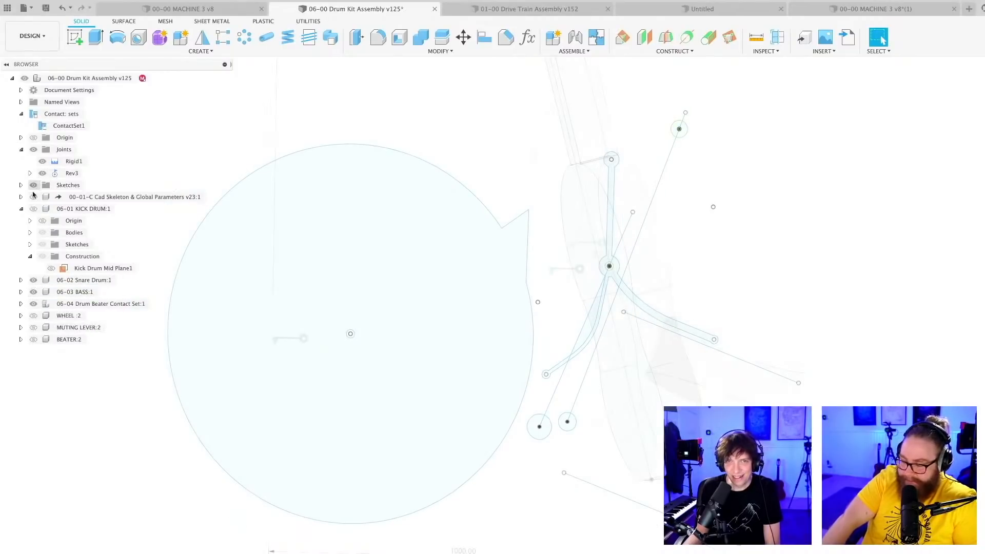
{"action": "left_click", "coordinate": [33, 209]}
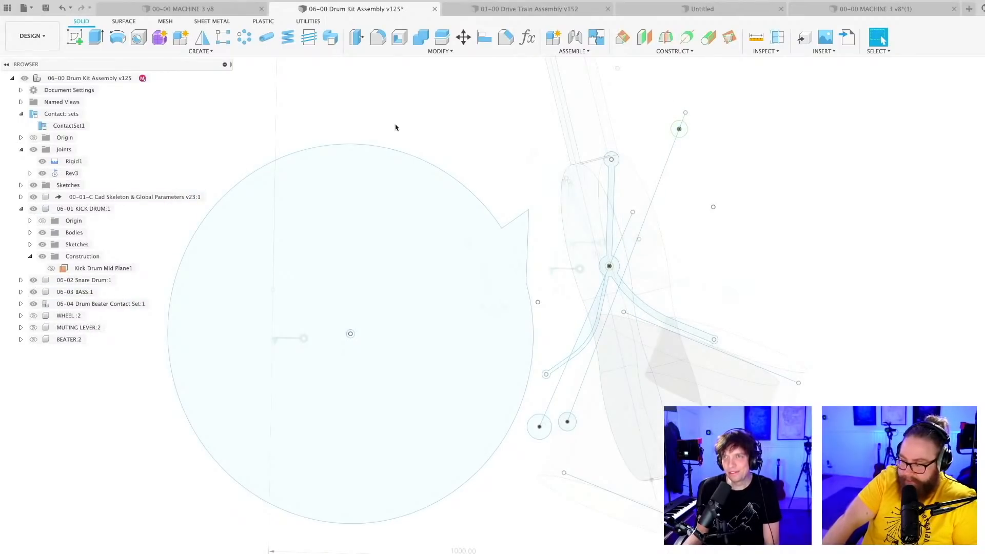
- Switch to the 00-00 MACHINE 3 document and examine how the drums, bass, wheel and beater mechanism fit together from several angles
{"action": "left_click", "coordinate": [202, 9]}
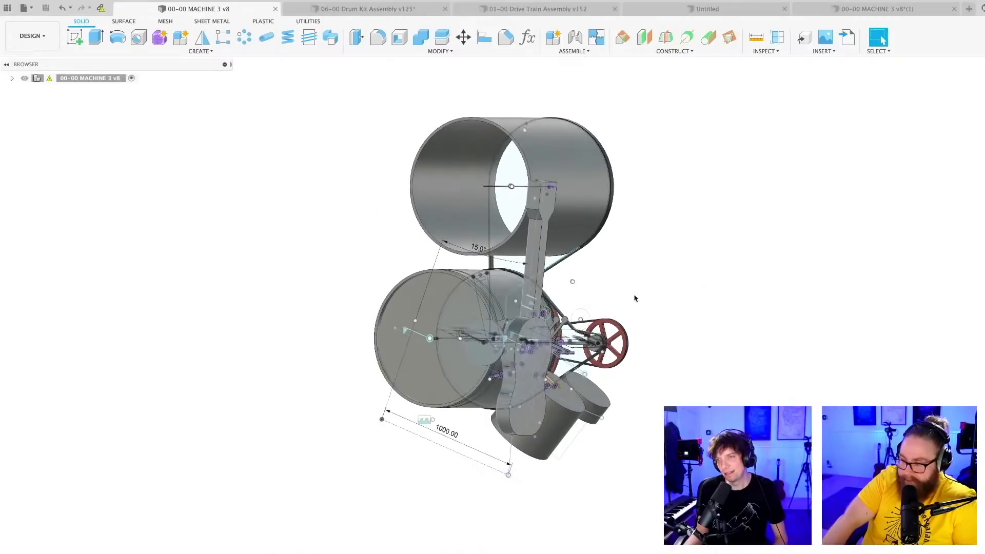
{"action": "middle_click_drag", "start_coordinate": [660, 300], "coordinate": [628, 272], "text": "shift"}
{"action": "scroll", "coordinate": [365, 418], "scroll_direction": "up", "scroll_amount": 5}
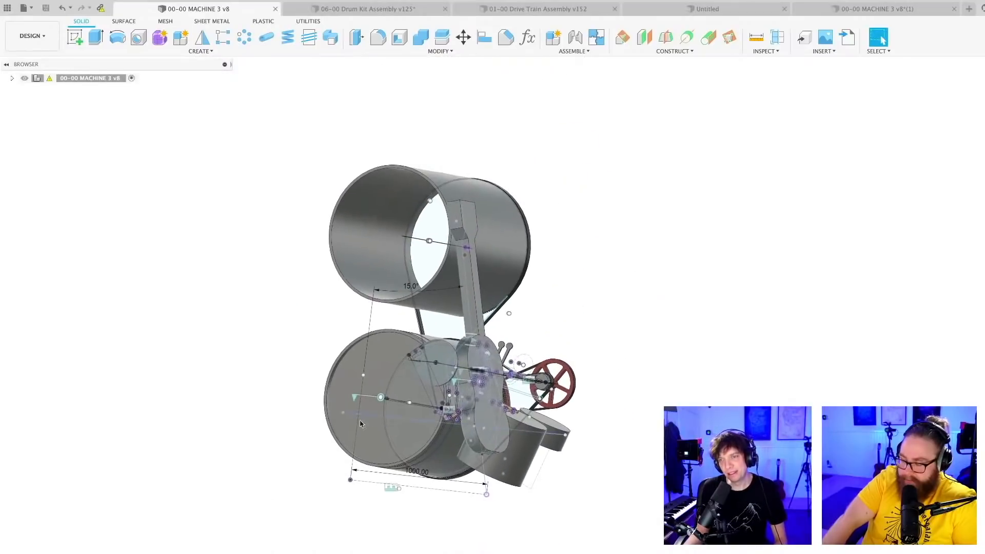
{"action": "scroll", "coordinate": [360, 419], "scroll_direction": "down", "scroll_amount": 4}
{"action": "middle_click_drag", "start_coordinate": [226, 475], "coordinate": [397, 512], "text": "shift"}
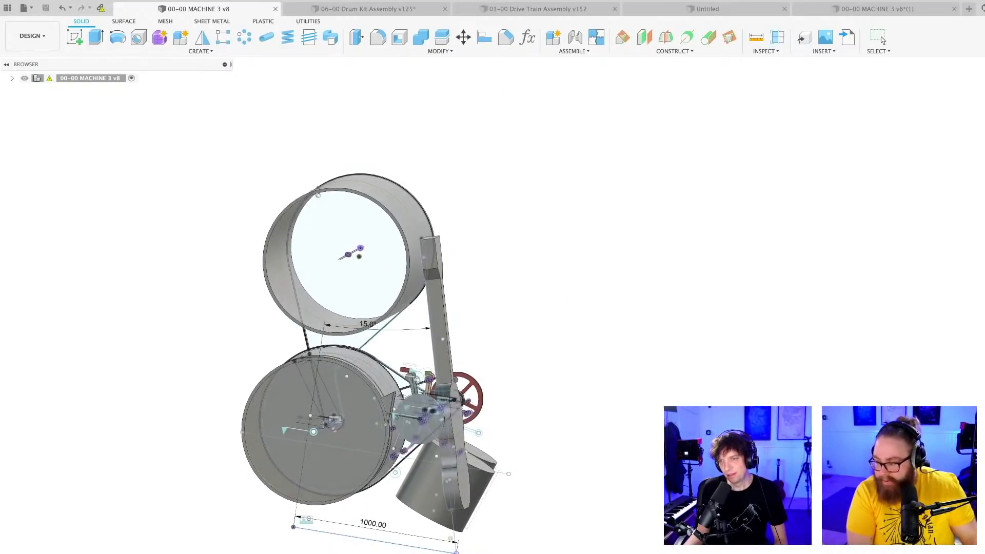
{"action": "middle_click_drag", "start_coordinate": [406, 539], "coordinate": [437, 552], "text": "shift"}
{"action": "scroll", "coordinate": [447, 542], "scroll_direction": "up", "scroll_amount": 2}
{"action": "scroll", "coordinate": [441, 540], "scroll_direction": "down", "scroll_amount": 3}
{"action": "scroll", "coordinate": [529, 529], "scroll_direction": "up", "scroll_amount": 3}
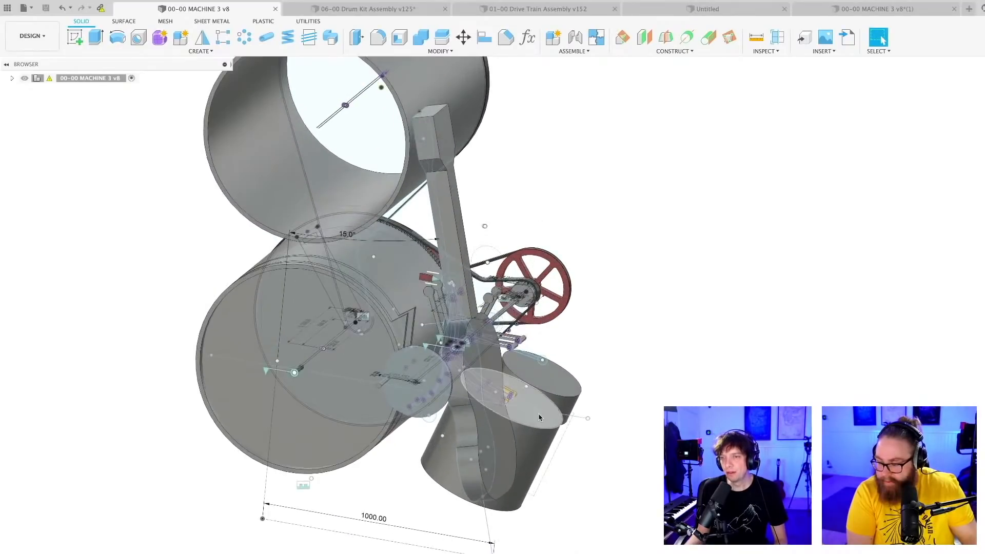
{"action": "scroll", "coordinate": [593, 469], "scroll_direction": "up", "scroll_amount": 2}
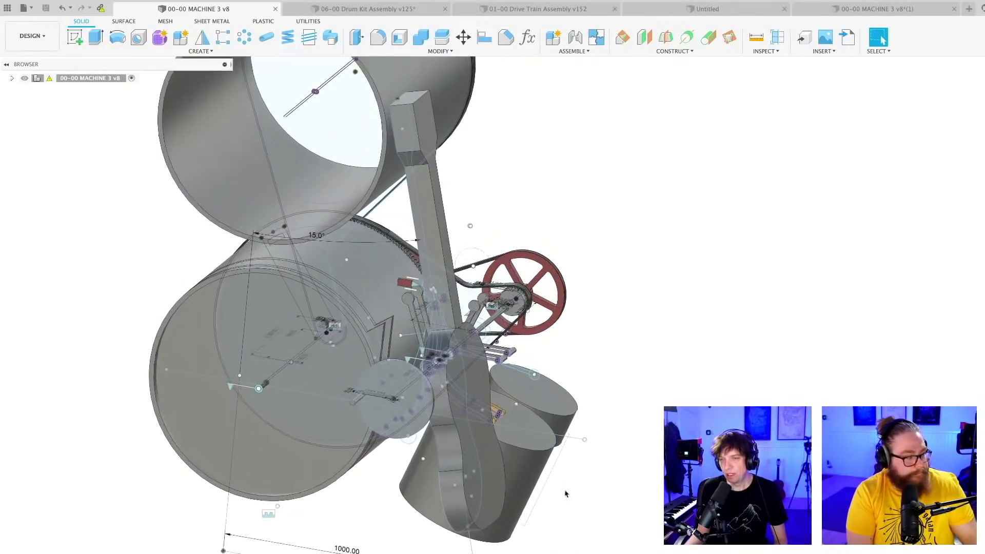
{"action": "scroll", "coordinate": [584, 487], "scroll_direction": "down", "scroll_amount": 5}
{"action": "mouse_move", "coordinate": [587, 513]}
{"action": "middle_mouse_down", "text": "shift"}
{"action": "mouse_move", "coordinate": [595, 512]}
{"action": "mouse_move", "coordinate": [568, 505]}
{"action": "mouse_move", "coordinate": [574, 534]}
{"action": "mouse_move", "coordinate": [598, 527]}
{"action": "middle_mouse_up", "text": "shift"}
{"action": "scroll", "coordinate": [569, 505], "scroll_direction": "up", "scroll_amount": 3}
{"action": "scroll", "coordinate": [585, 523], "scroll_direction": "down", "scroll_amount": 3}
{"action": "middle_click_drag", "start_coordinate": [327, 525], "coordinate": [395, 529], "text": "shift"}
{"action": "middle_click_drag", "start_coordinate": [529, 506], "coordinate": [501, 353], "text": "shift"}
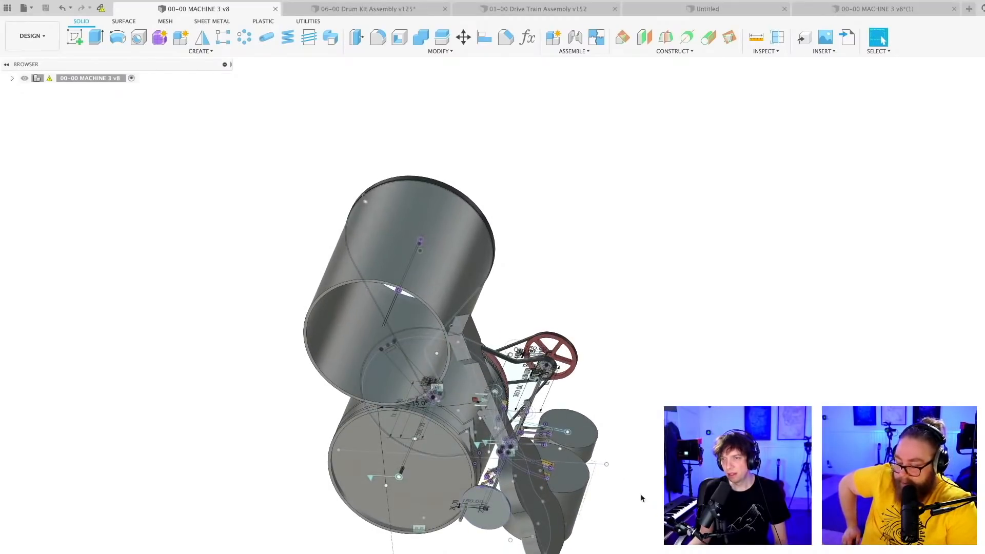
{"action": "middle_click_drag", "start_coordinate": [633, 504], "coordinate": [464, 510], "text": "shift"}
{"action": "scroll", "coordinate": [507, 498], "scroll_direction": "down", "scroll_amount": 2}
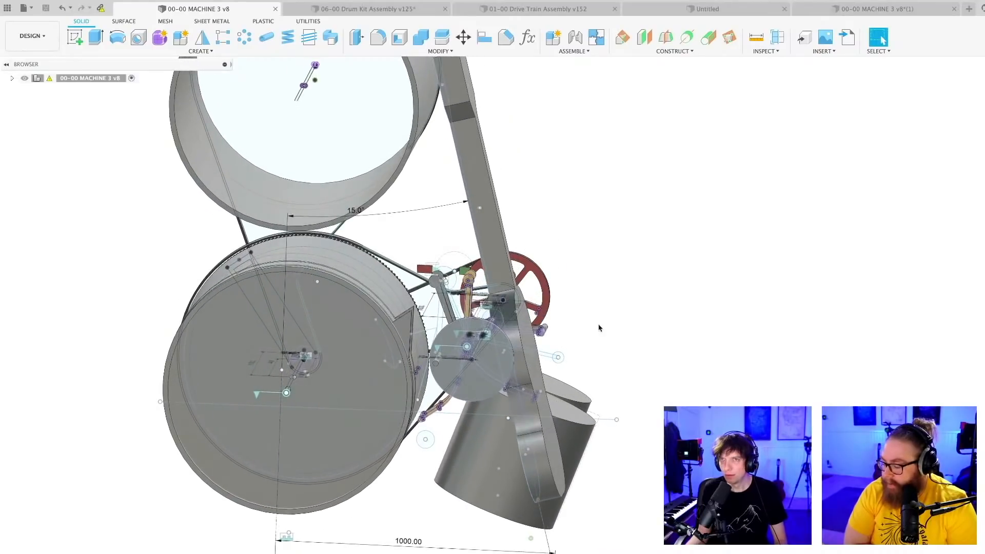
- In the 06-00 Drum Kit Assembly master sketch, draw a slanted line about 372 mm long across the levers just below their shared pivot
{"action": "left_click", "coordinate": [365, 10]}
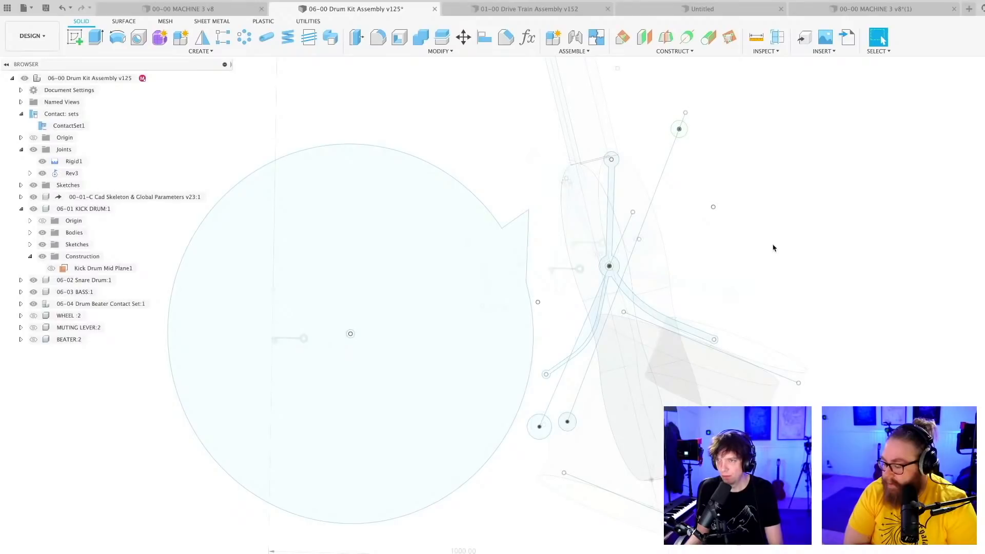
{"action": "middle_click_drag", "start_coordinate": [866, 217], "coordinate": [672, 268], "text": "shift"}
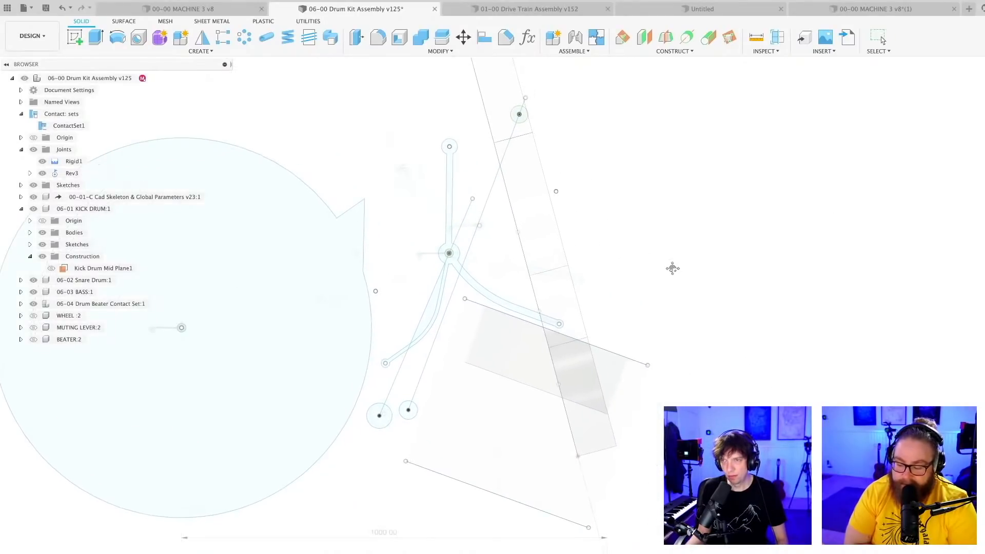
{"action": "middle_click_drag", "start_coordinate": [620, 319], "coordinate": [378, 512], "text": "shift"}
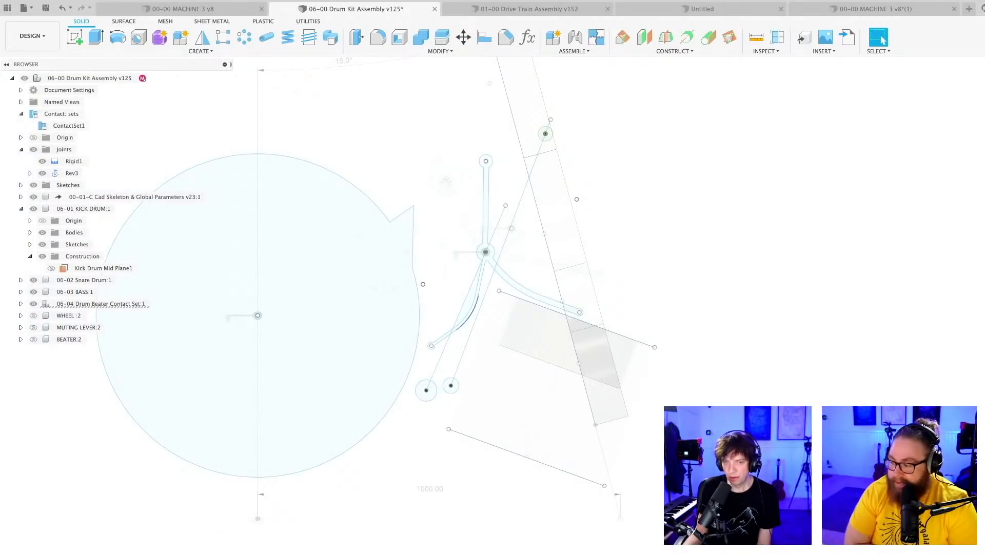
{"action": "double_click", "coordinate": [603, 264]}
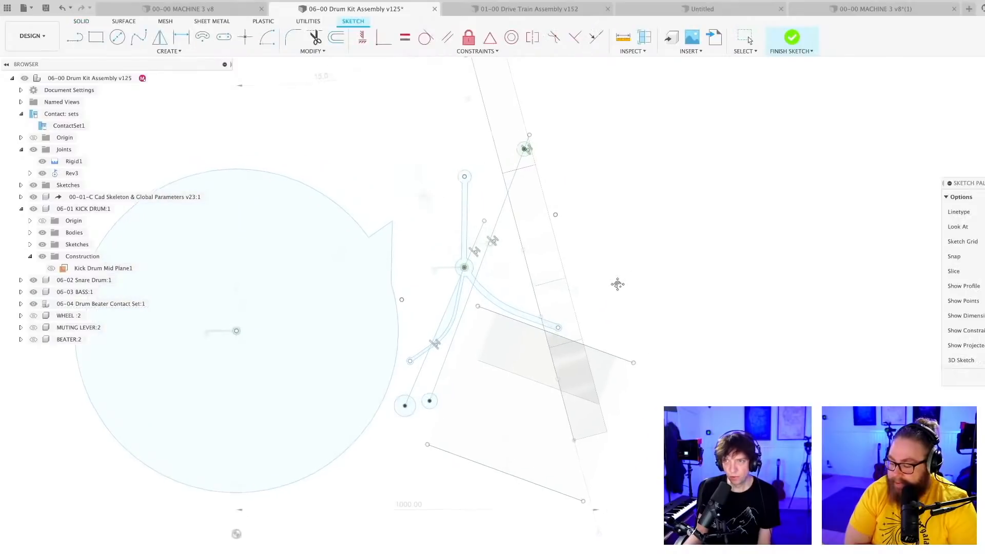
{"action": "scroll", "coordinate": [539, 317], "scroll_direction": "up", "scroll_amount": 3}
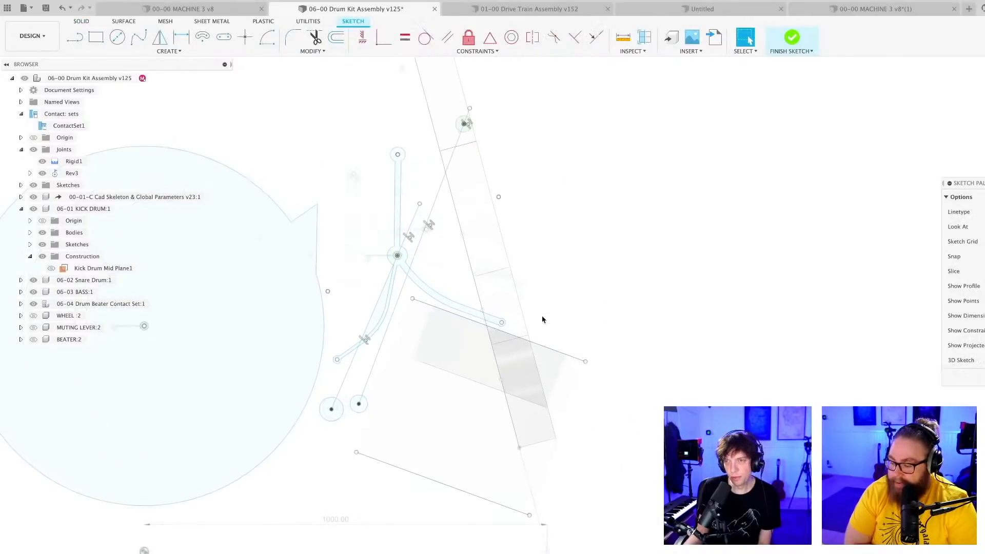
{"action": "left_click", "coordinate": [505, 313]}
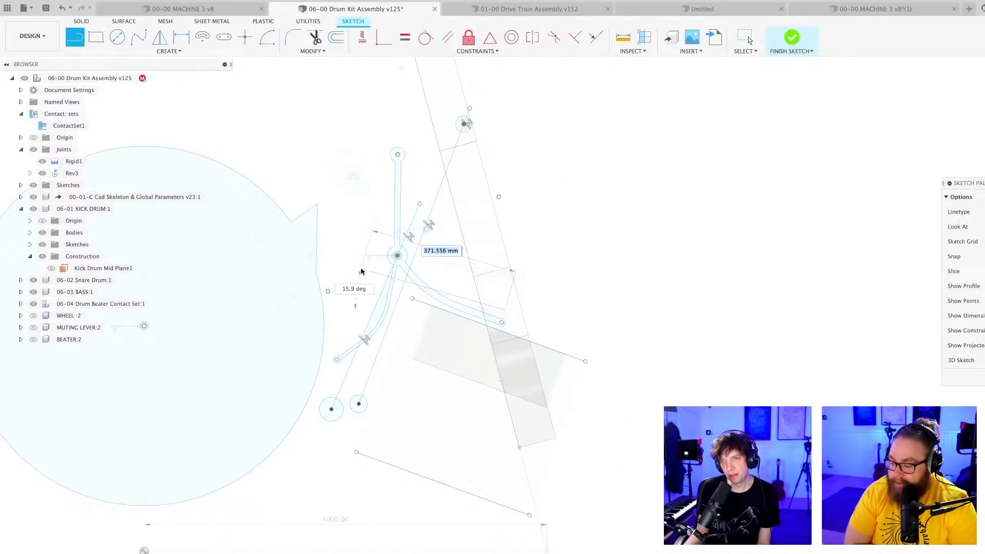
{"action": "left_click", "coordinate": [362, 268]}
{"action": "key", "text": "Escape"}
- Dimension the new slanted line's length to 15 inches (381 mm)
{"action": "scroll", "coordinate": [469, 304], "scroll_direction": "up", "scroll_amount": 2}
{"action": "key", "text": "d"}
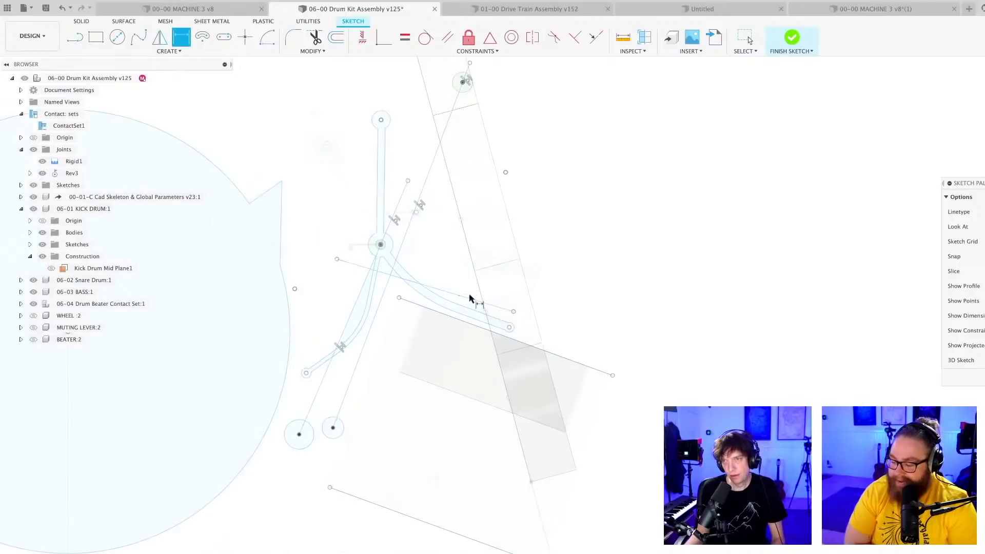
{"action": "left_click", "coordinate": [458, 297]}
{"action": "left_click", "coordinate": [458, 291]}
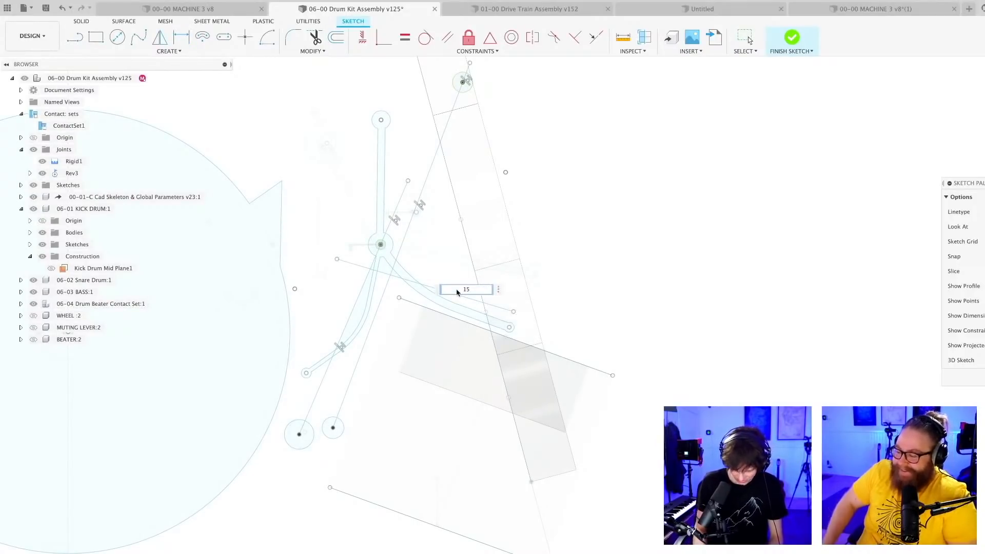
{"action": "key", "text": "Return"}
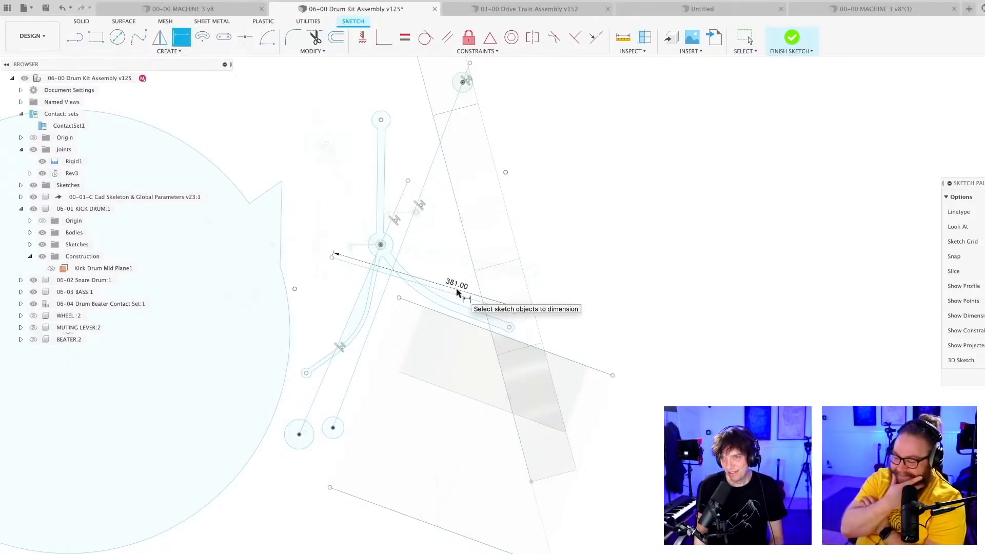
- Examine the slanted line against the levers, kick drum and bass outline, and finish the master sketch
{"action": "mouse_move", "coordinate": [439, 304]}
{"action": "middle_mouse_down"}
{"action": "mouse_move", "coordinate": [506, 290]}
{"action": "mouse_move", "coordinate": [574, 297]}
{"action": "middle_mouse_up"}
{"action": "scroll", "coordinate": [515, 297], "scroll_direction": "up", "scroll_amount": 3}
{"action": "scroll", "coordinate": [555, 290], "scroll_direction": "down", "scroll_amount": 1}
{"action": "scroll", "coordinate": [567, 299], "scroll_direction": "down", "scroll_amount": 2}
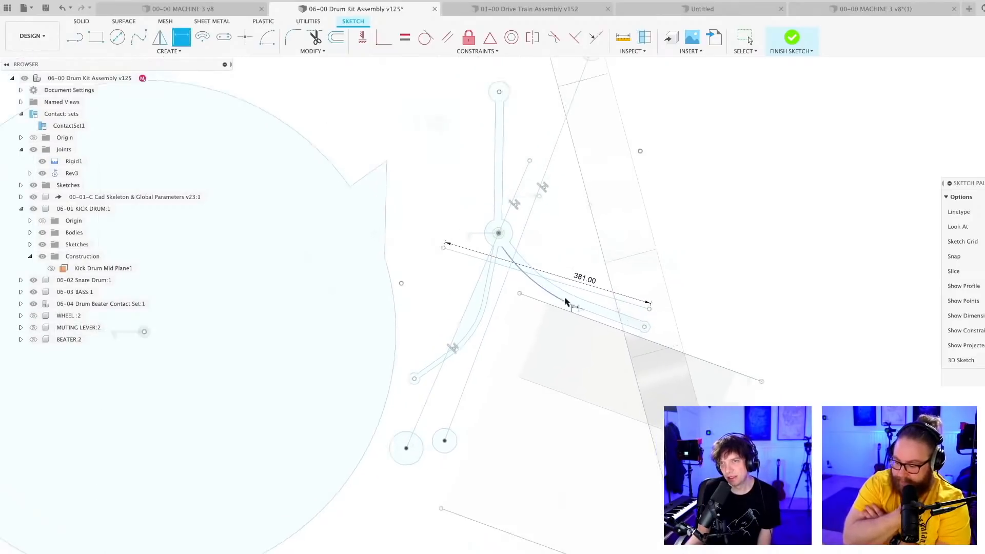
{"action": "middle_click_drag", "start_coordinate": [512, 290], "coordinate": [568, 301]}
{"action": "scroll", "coordinate": [568, 301], "scroll_direction": "down", "scroll_amount": 3}
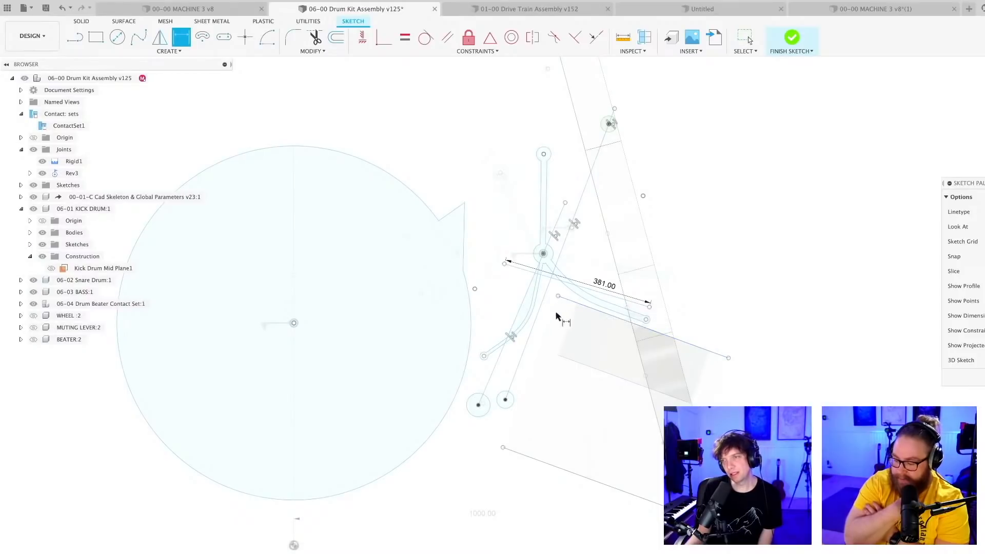
{"action": "scroll", "coordinate": [603, 312], "scroll_direction": "up", "scroll_amount": 1}
{"action": "scroll", "coordinate": [600, 303], "scroll_direction": "up", "scroll_amount": 1}
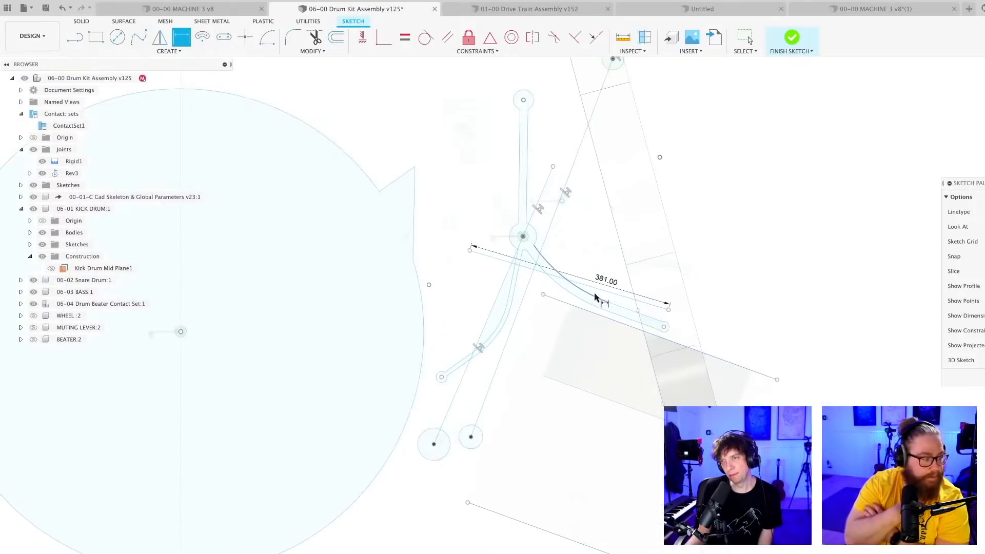
{"action": "key", "text": "Escape"}
{"action": "scroll", "coordinate": [590, 314], "scroll_direction": "up", "scroll_amount": 1}
{"action": "key", "text": "d"}
{"action": "scroll", "coordinate": [588, 318], "scroll_direction": "down", "scroll_amount": 1}
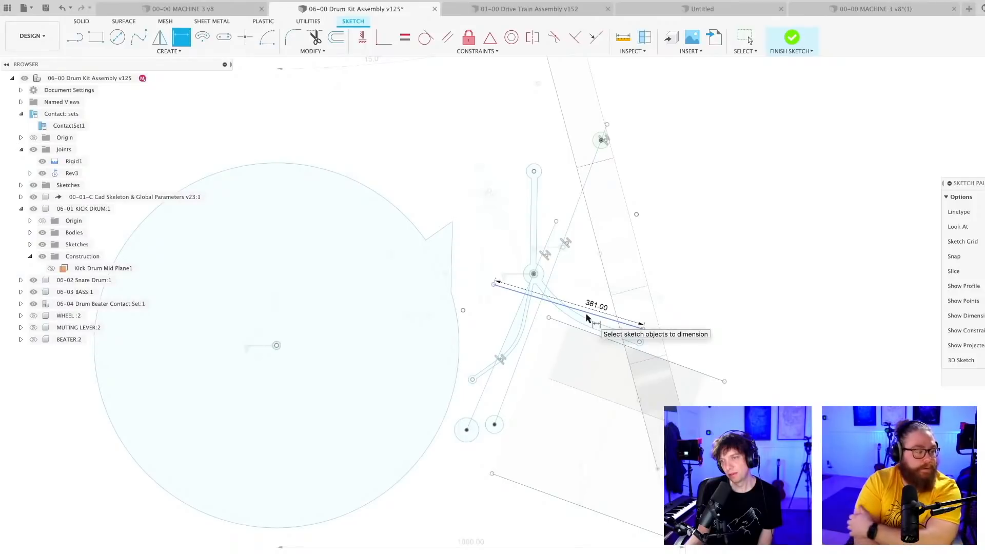
{"action": "scroll", "coordinate": [591, 322], "scroll_direction": "down", "scroll_amount": 1}
{"action": "scroll", "coordinate": [572, 338], "scroll_direction": "up", "scroll_amount": 1}
{"action": "scroll", "coordinate": [573, 339], "scroll_direction": "down", "scroll_amount": 1}
{"action": "middle_click_drag", "start_coordinate": [574, 340], "coordinate": [554, 375]}
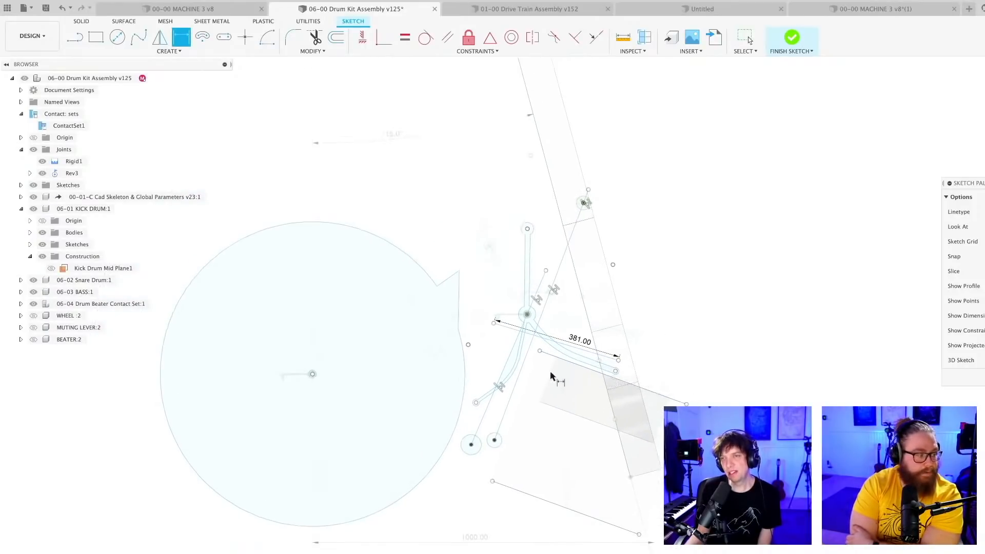
{"action": "scroll", "coordinate": [556, 372], "scroll_direction": "down", "scroll_amount": 1}
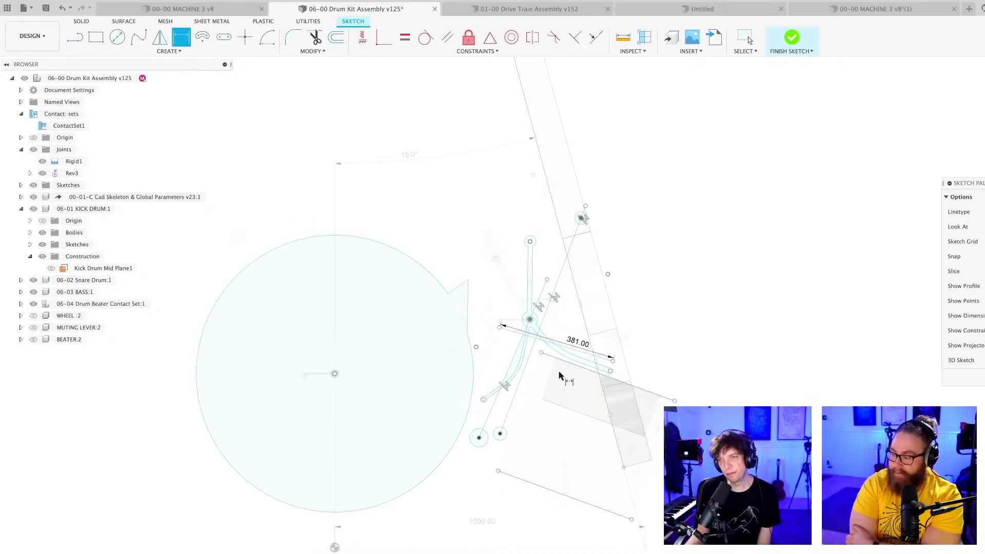
{"action": "scroll", "coordinate": [559, 377], "scroll_direction": "up", "scroll_amount": 2}
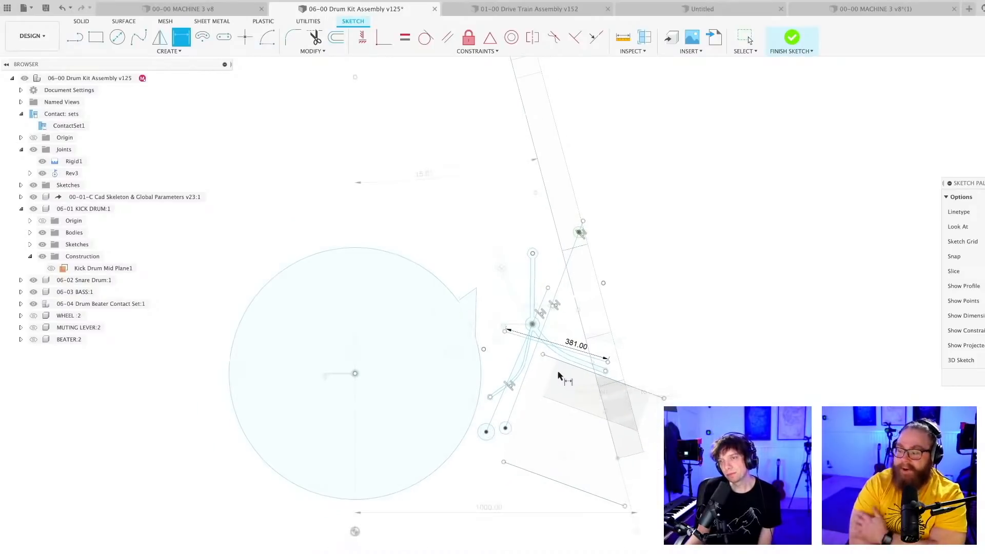
{"action": "key", "text": "Escape"}
{"action": "scroll", "coordinate": [555, 393], "scroll_direction": "up", "scroll_amount": 2}
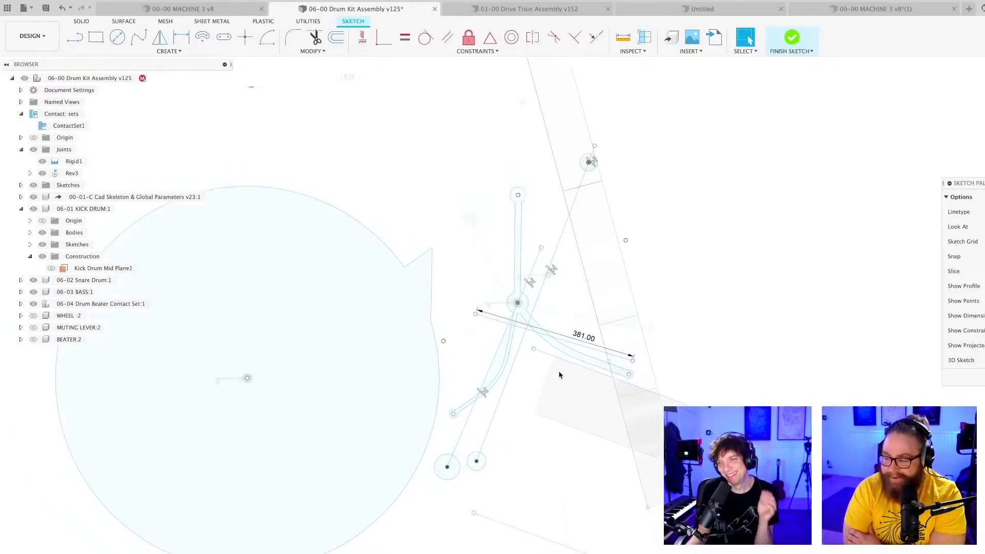
{"action": "middle_click_drag", "start_coordinate": [555, 386], "coordinate": [580, 347]}
{"action": "scroll", "coordinate": [578, 360], "scroll_direction": "down", "scroll_amount": 2}
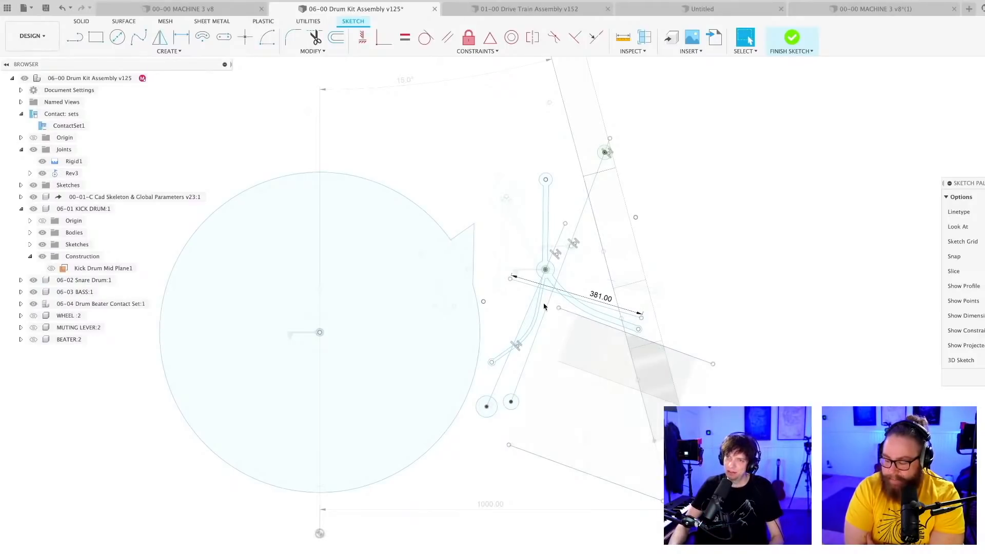
{"action": "scroll", "coordinate": [509, 306], "scroll_direction": "up", "scroll_amount": 1}
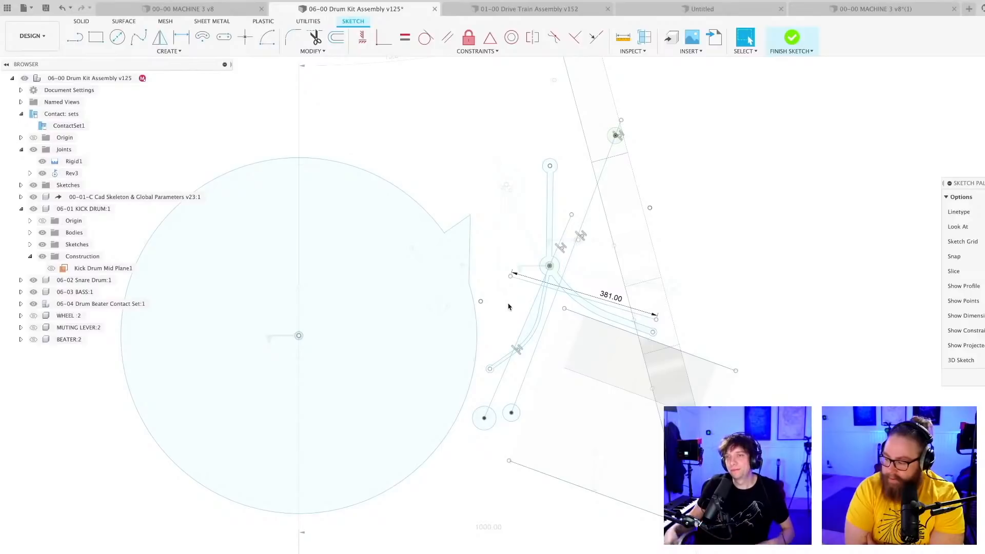
{"action": "scroll", "coordinate": [521, 303], "scroll_direction": "up", "scroll_amount": 1}
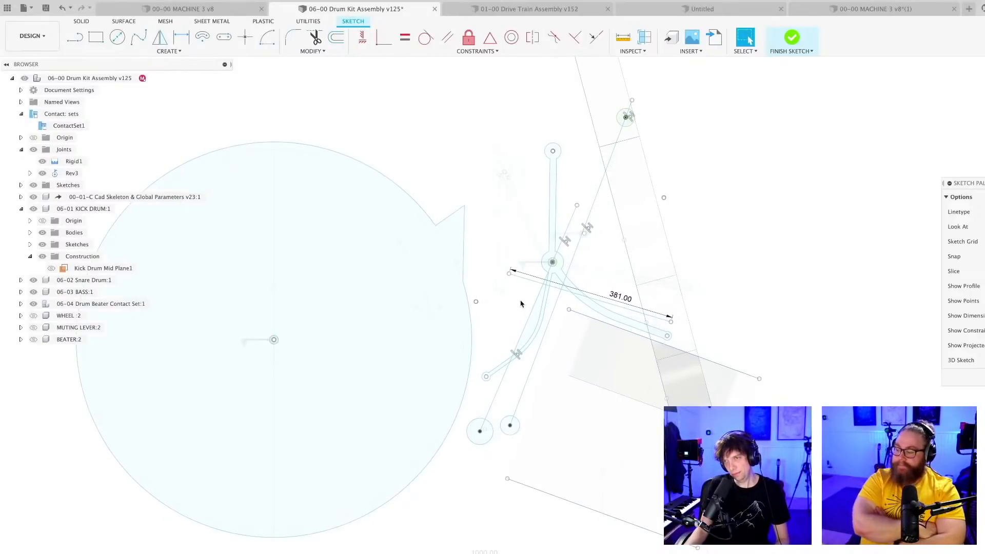
{"action": "scroll", "coordinate": [519, 298], "scroll_direction": "down", "scroll_amount": 1}
{"action": "scroll", "coordinate": [517, 289], "scroll_direction": "down", "scroll_amount": 1}
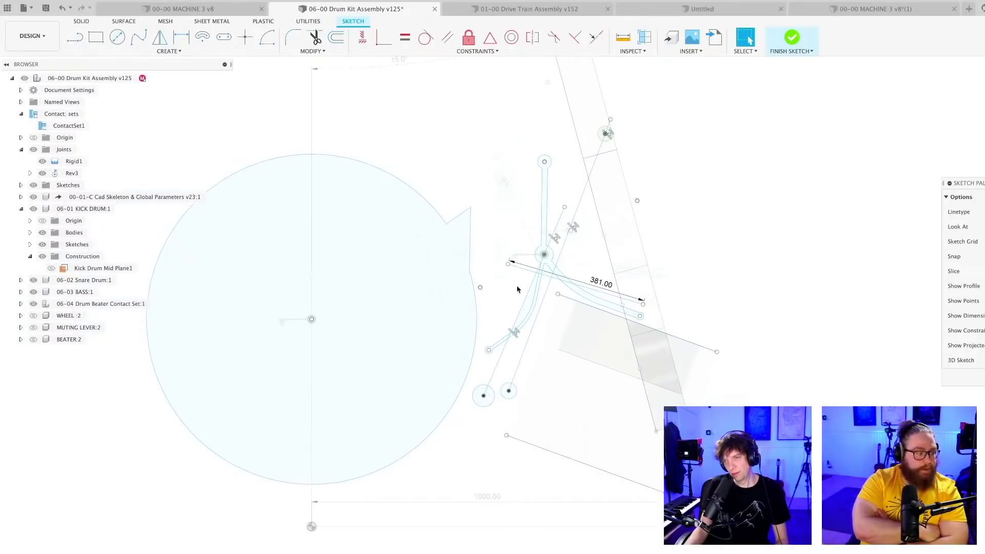
{"action": "scroll", "coordinate": [516, 290], "scroll_direction": "down", "scroll_amount": 1}
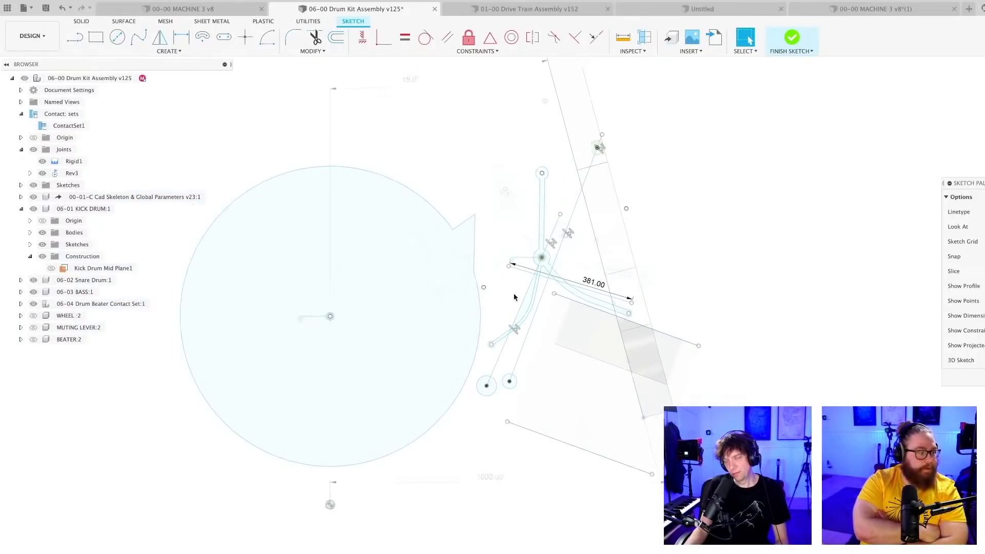
{"action": "scroll", "coordinate": [514, 297], "scroll_direction": "down", "scroll_amount": 1}
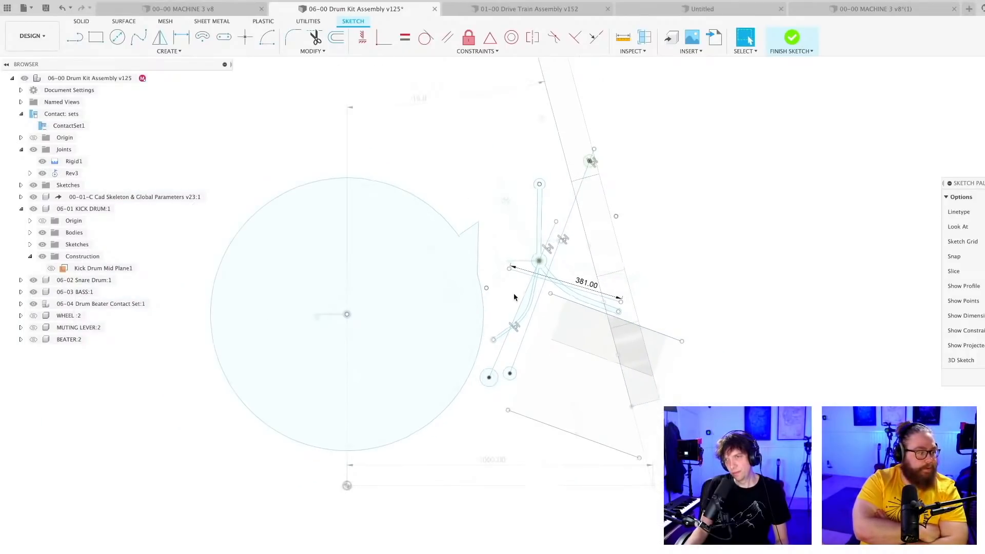
{"action": "scroll", "coordinate": [513, 297], "scroll_direction": "down", "scroll_amount": 2}
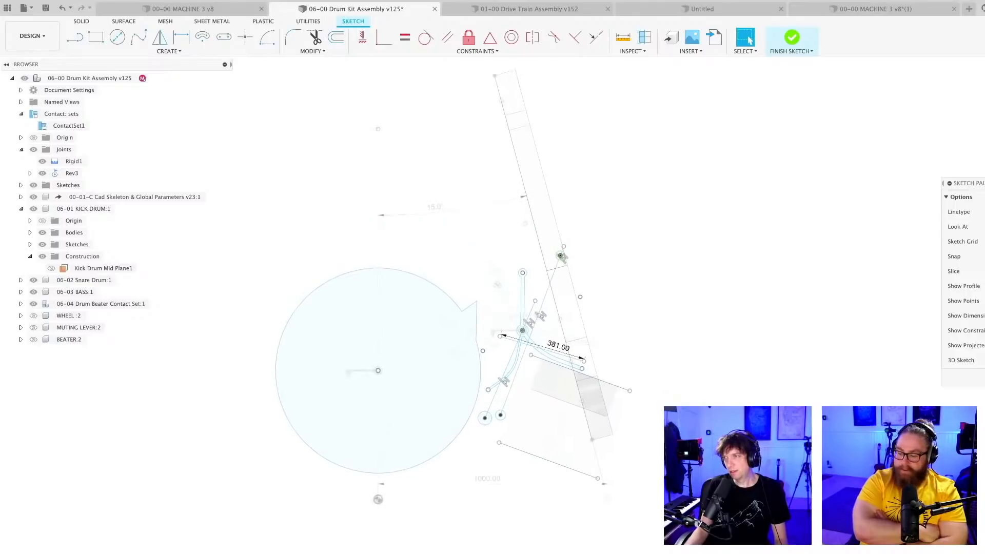
{"action": "left_click", "coordinate": [791, 37]}
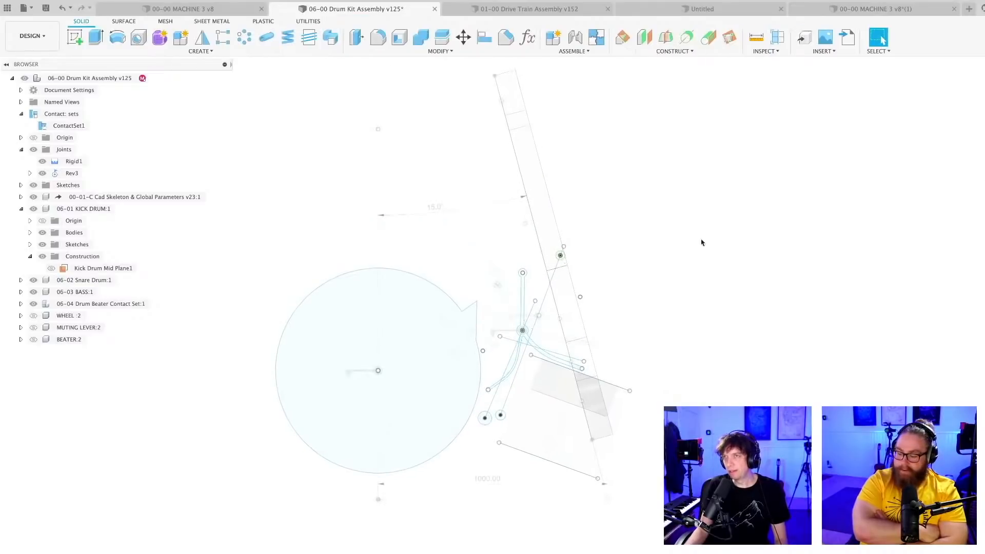
- Switch back to the 00-00 MACHINE 3 document and examine the beater mechanism's space between the lower drum and the bass
{"action": "left_click", "coordinate": [186, 9]}
{"action": "middle_click_drag", "start_coordinate": [589, 299], "coordinate": [618, 333], "text": "shift"}
{"action": "middle_click_drag", "start_coordinate": [625, 383], "coordinate": [591, 345], "text": "shift"}
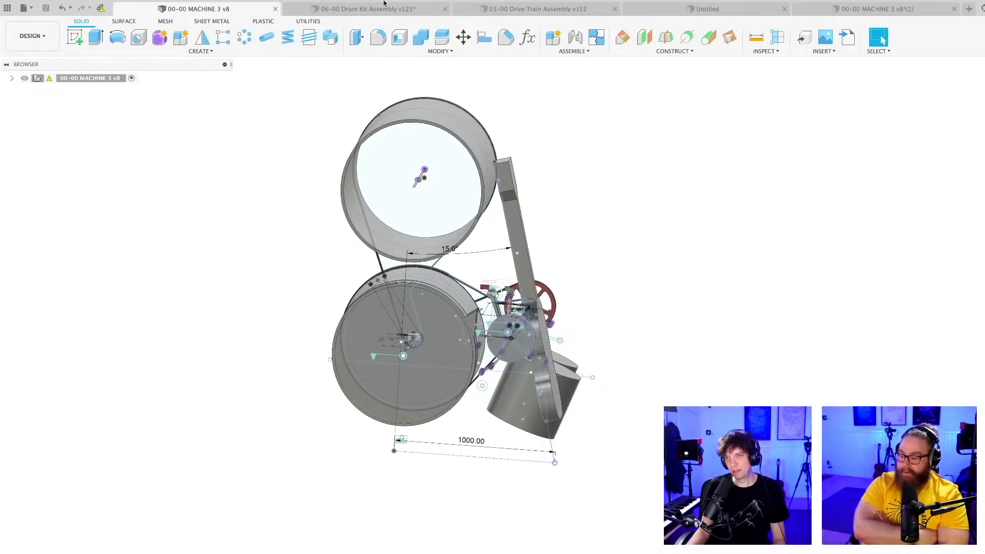
{"action": "middle_click_drag", "start_coordinate": [640, 332], "coordinate": [579, 337], "text": "shift"}
{"action": "scroll", "coordinate": [462, 330], "scroll_direction": "up", "scroll_amount": 3}
{"action": "middle_click_drag", "start_coordinate": [698, 301], "coordinate": [654, 385], "text": "shift"}
{"action": "middle_click_drag", "start_coordinate": [613, 427], "coordinate": [620, 393]}
{"action": "scroll", "coordinate": [632, 392], "scroll_direction": "up", "scroll_amount": 2}
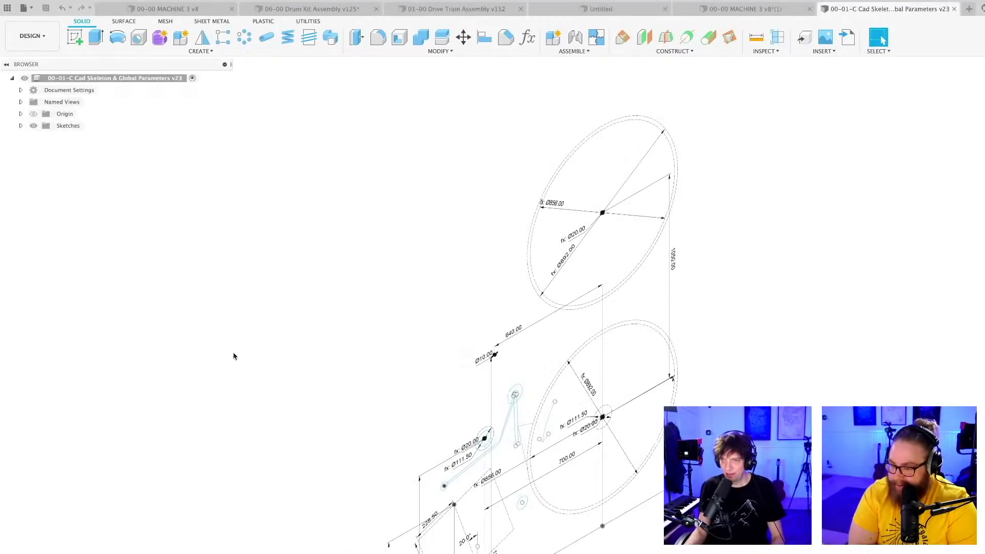
- In the 00-01-C Cad Skeleton & Global Parameters document, edit Sketch1 and delete the arc and its end lines inside the lower drum circle
{"action": "scroll", "coordinate": [332, 409], "scroll_direction": "down", "scroll_amount": 3}
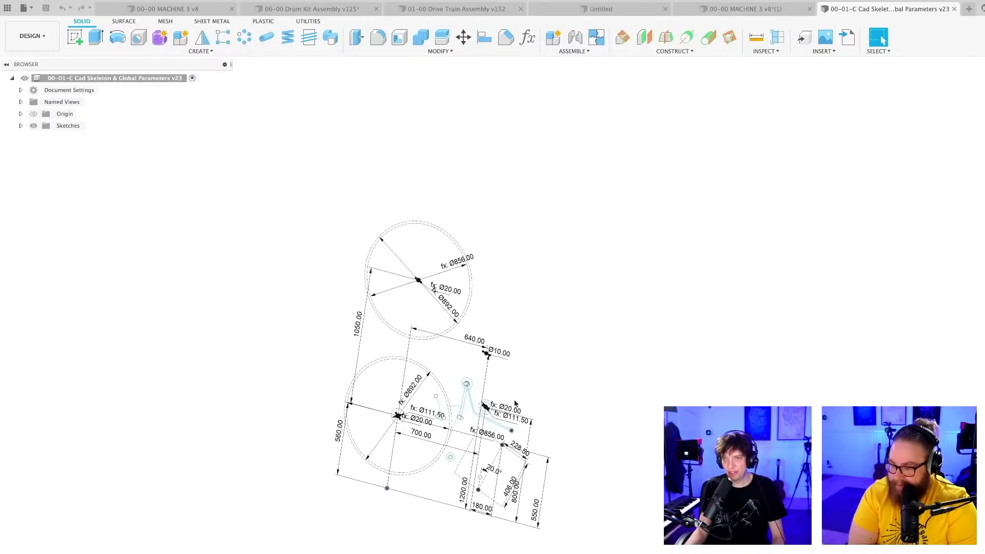
{"action": "scroll", "coordinate": [523, 403], "scroll_direction": "up", "scroll_amount": 3}
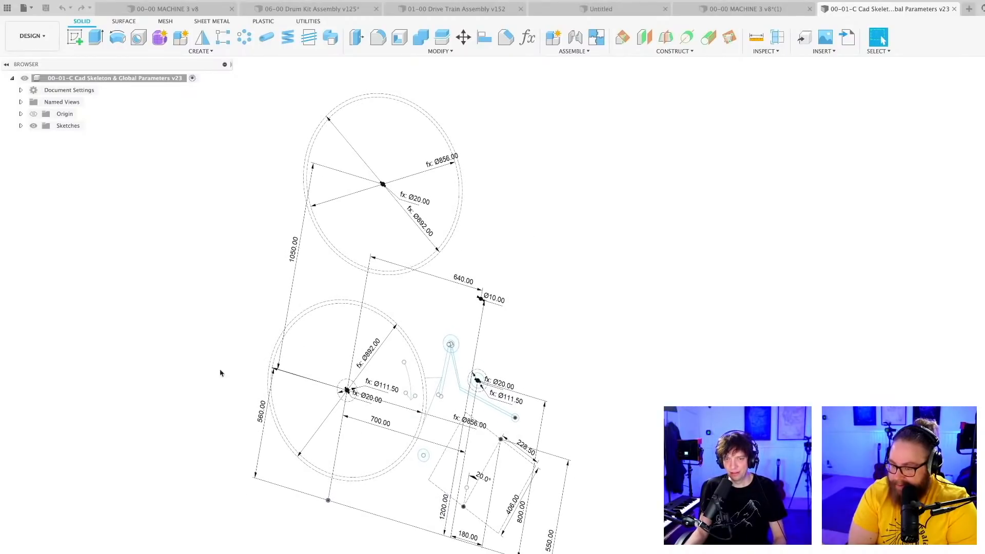
{"action": "double_click", "coordinate": [49, 138]}
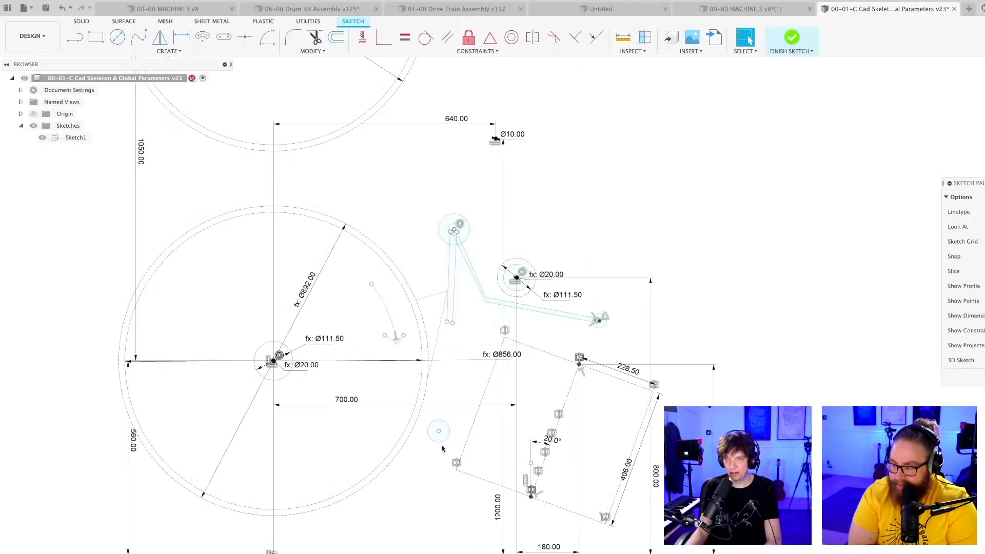
{"action": "scroll", "coordinate": [437, 431], "scroll_direction": "up", "scroll_amount": 4}
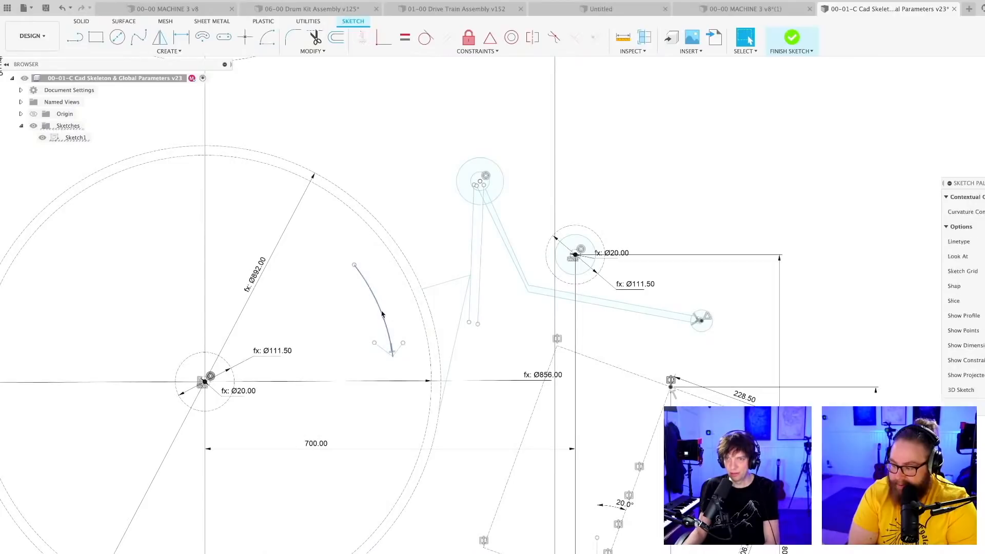
{"action": "scroll", "coordinate": [400, 354], "scroll_direction": "up", "scroll_amount": 3}
{"action": "key", "text": "Delete"}
{"action": "left_click", "coordinate": [373, 353]}
{"action": "key", "text": "Delete"}
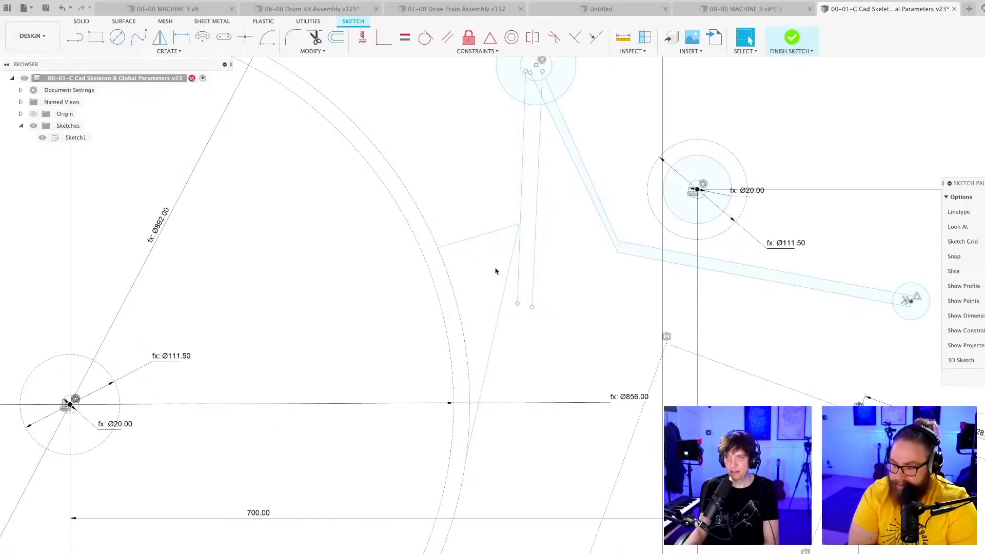
- Delete the two hanging arm lines and the two slanted lines linking them to the lower drum circle
{"action": "left_click", "coordinate": [500, 230]}
{"action": "key", "text": "Delete"}
{"action": "left_click", "coordinate": [508, 275]}
{"action": "key", "text": "Delete"}
{"action": "left_click", "coordinate": [518, 251]}
{"action": "key", "text": "Delete"}
{"action": "left_click", "coordinate": [533, 277]}
{"action": "key", "text": "Delete"}
{"action": "scroll", "coordinate": [526, 302], "scroll_direction": "down", "scroll_amount": 3}
{"action": "middle_click_drag", "start_coordinate": [526, 301], "coordinate": [421, 307]}
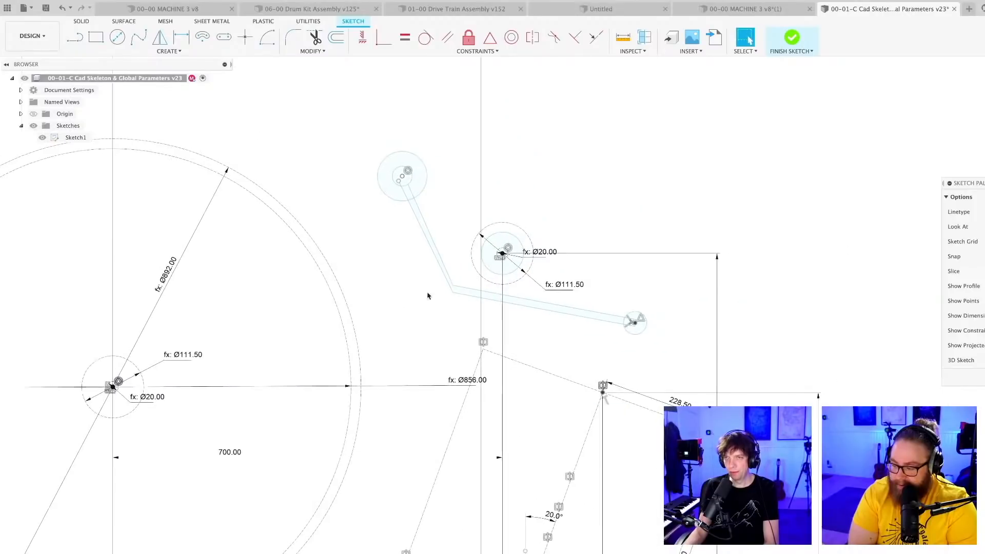
- Delete the bent lever's outline lines and end circles around the Ø111.50 circle
{"action": "scroll", "coordinate": [420, 308], "scroll_direction": "up", "scroll_amount": 2}
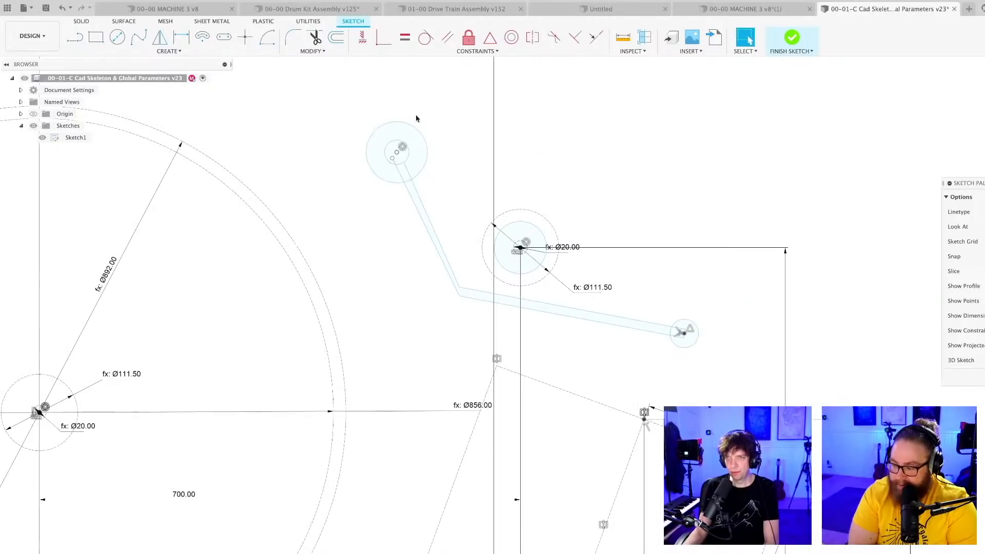
{"action": "left_click", "coordinate": [409, 191]}
{"action": "key", "text": "Delete"}
{"action": "left_click", "coordinate": [416, 190]}
{"action": "key", "text": "Delete"}
{"action": "left_click", "coordinate": [551, 309]}
{"action": "key", "text": "Delete"}
{"action": "left_click", "coordinate": [618, 320]}
{"action": "key", "text": "Delete"}
{"action": "scroll", "coordinate": [526, 278], "scroll_direction": "up", "scroll_amount": 2}
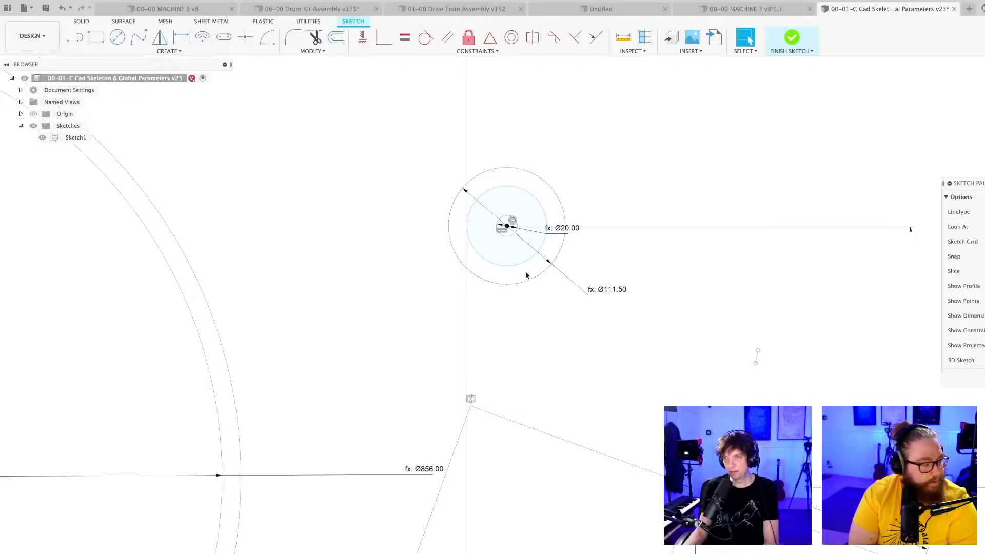
- Examine the cleared skeleton sketch around both drum circles, the small pivot circles and the tilted bass rectangle
{"action": "scroll", "coordinate": [614, 336], "scroll_direction": "down", "scroll_amount": 5}
{"action": "mouse_move", "coordinate": [614, 340]}
{"action": "middle_mouse_down"}
{"action": "mouse_move", "coordinate": [563, 341]}
{"action": "mouse_move", "coordinate": [521, 372]}
{"action": "middle_mouse_up"}
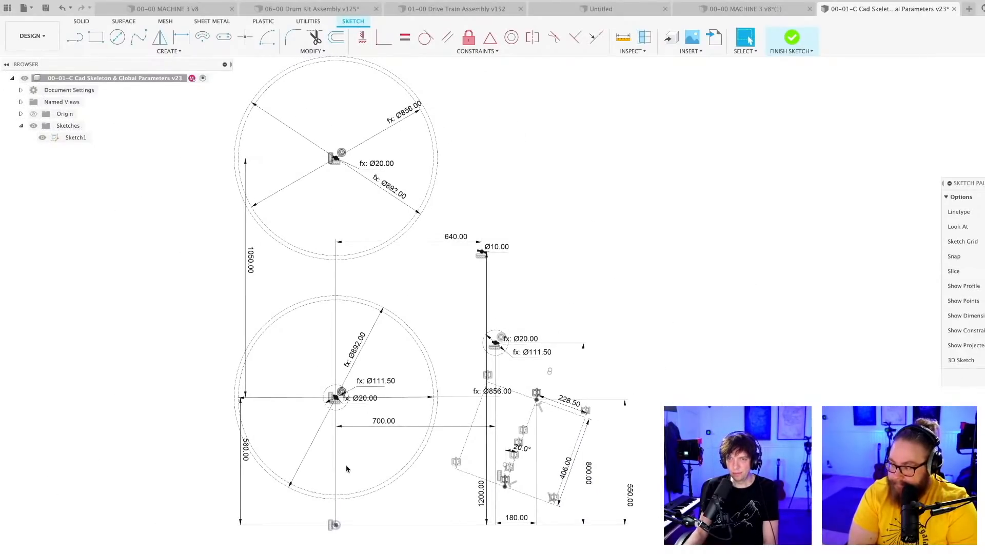
{"action": "scroll", "coordinate": [346, 468], "scroll_direction": "up", "scroll_amount": 1}
{"action": "scroll", "coordinate": [369, 543], "scroll_direction": "up", "scroll_amount": 1}
{"action": "mouse_move", "coordinate": [372, 536]}
{"action": "middle_mouse_down"}
{"action": "mouse_move", "coordinate": [385, 551]}
{"action": "mouse_move", "coordinate": [402, 551]}
{"action": "middle_mouse_up"}
{"action": "scroll", "coordinate": [390, 552], "scroll_direction": "down", "scroll_amount": 2}
{"action": "scroll", "coordinate": [353, 552], "scroll_direction": "down", "scroll_amount": 1}
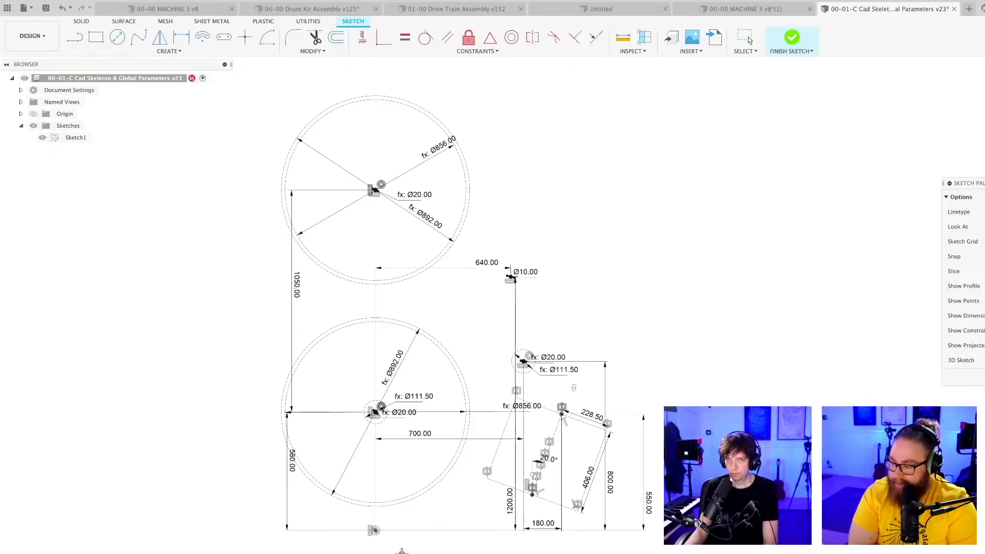
{"action": "middle_click_drag", "start_coordinate": [402, 551], "coordinate": [402, 550]}
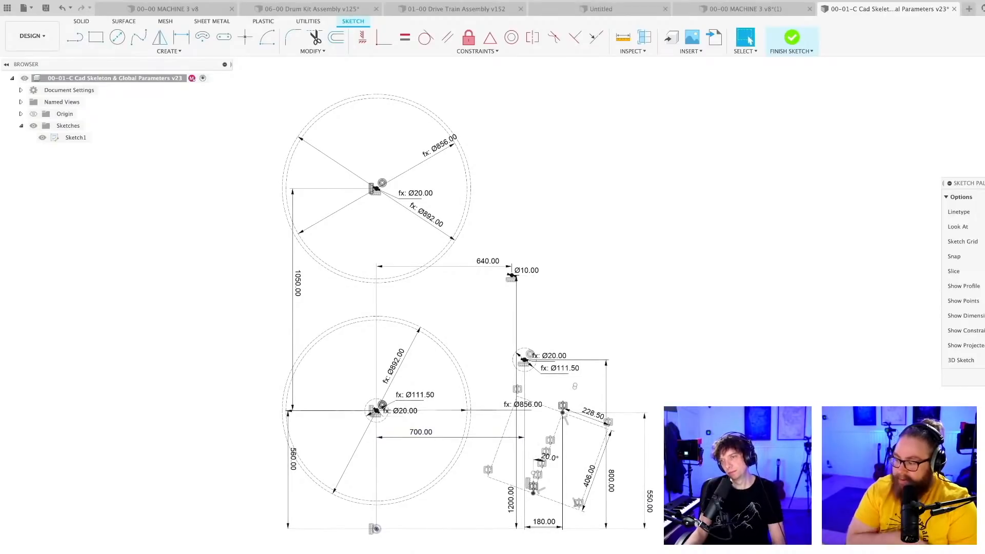
{"action": "middle_click_drag", "start_coordinate": [564, 553], "coordinate": [549, 515]}
{"action": "key", "text": "l"}
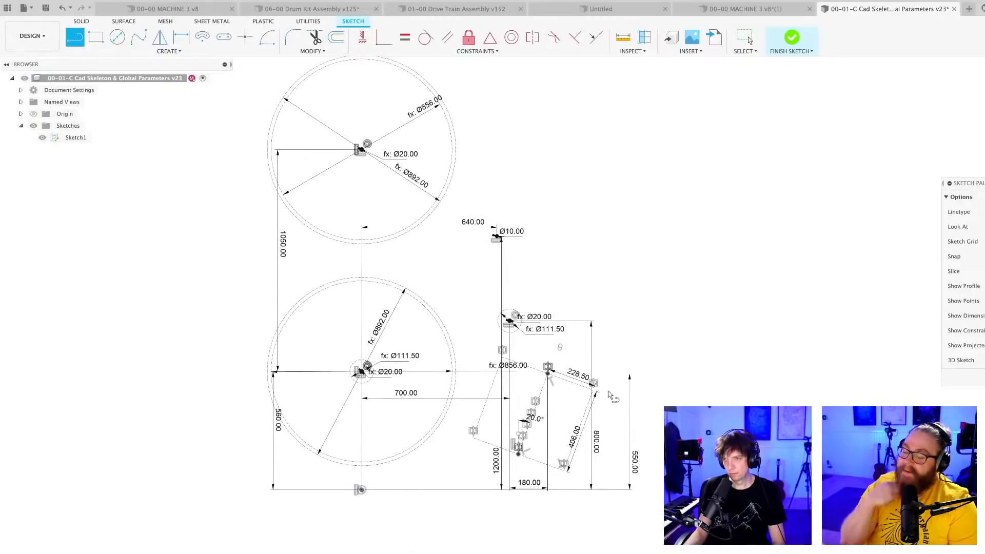
{"action": "left_click", "coordinate": [595, 361]}
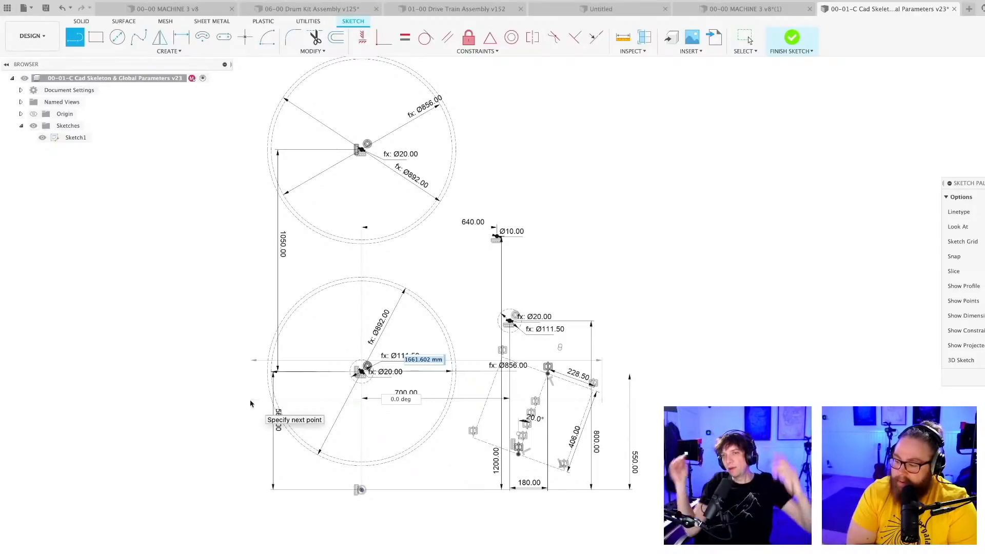
{"action": "key", "text": "Escape"}
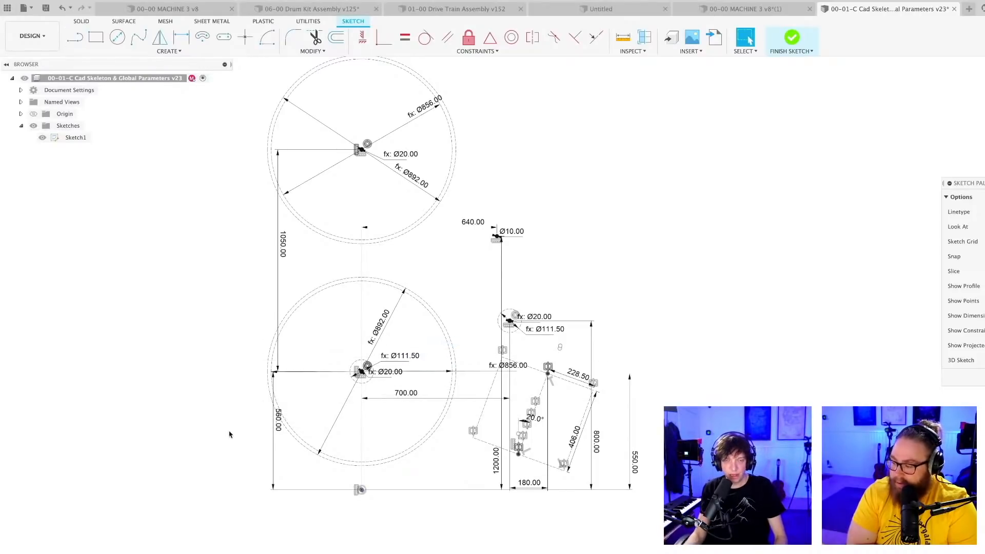
- Finish editing Sketch1 of the CAD skeleton
{"action": "scroll", "coordinate": [231, 427], "scroll_direction": "down", "scroll_amount": 2}
{"action": "scroll", "coordinate": [257, 422], "scroll_direction": "up", "scroll_amount": 1}
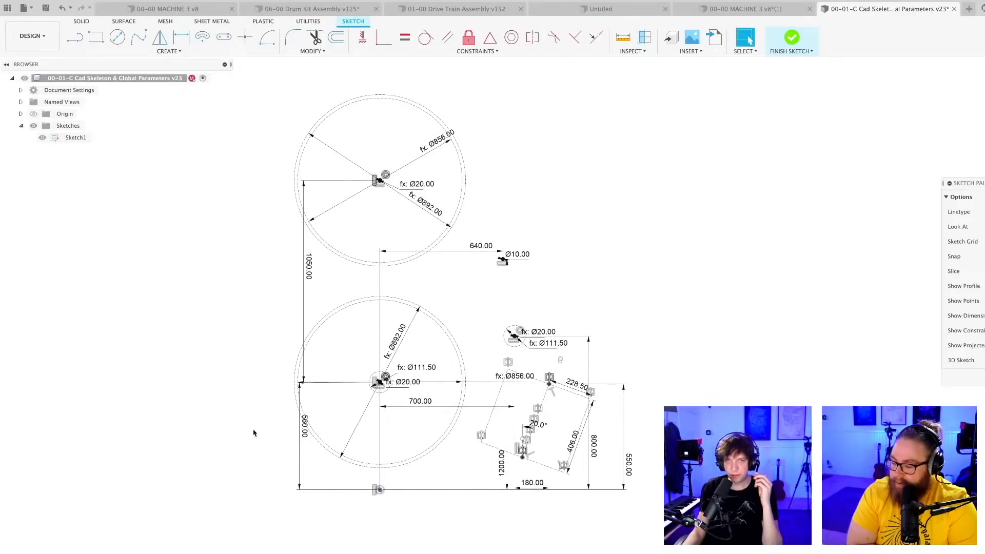
{"action": "middle_click_drag", "start_coordinate": [253, 433], "coordinate": [275, 426]}
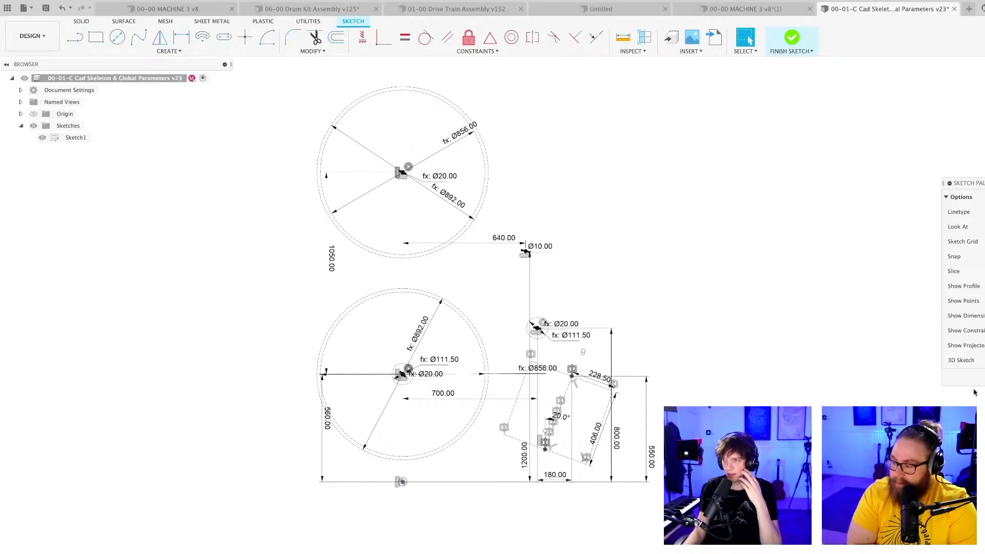
{"action": "left_click", "coordinate": [791, 38]}
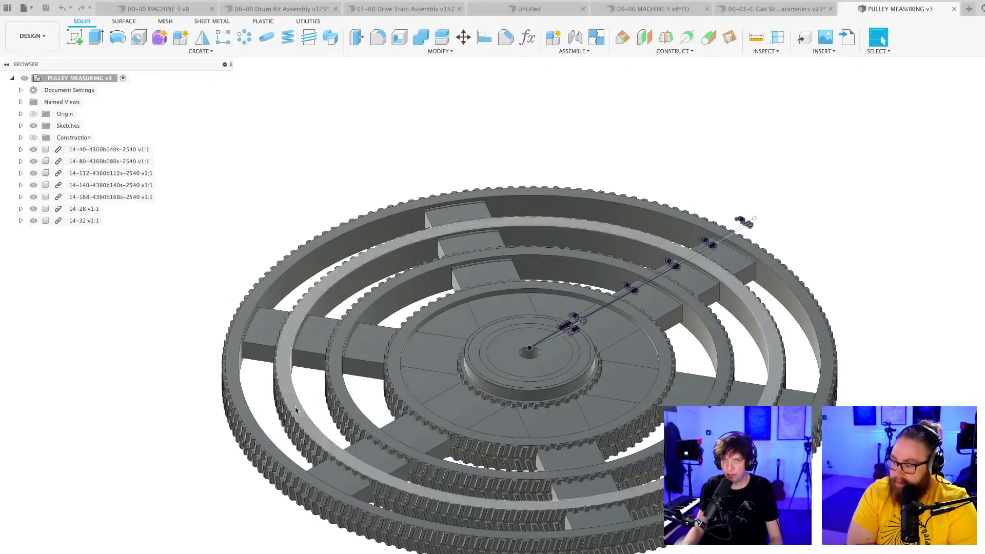
- Examine the nested timing pulleys in the PULLEY MEASURING document, comparing the outermost ring with the smaller ones
{"action": "scroll", "coordinate": [310, 414], "scroll_direction": "down", "scroll_amount": 5}
{"action": "mouse_move", "coordinate": [309, 410]}
{"action": "middle_mouse_down", "text": "shift"}
{"action": "mouse_move", "coordinate": [311, 442]}
{"action": "mouse_move", "coordinate": [620, 450]}
{"action": "mouse_move", "coordinate": [625, 466]}
{"action": "middle_mouse_up", "text": "shift"}
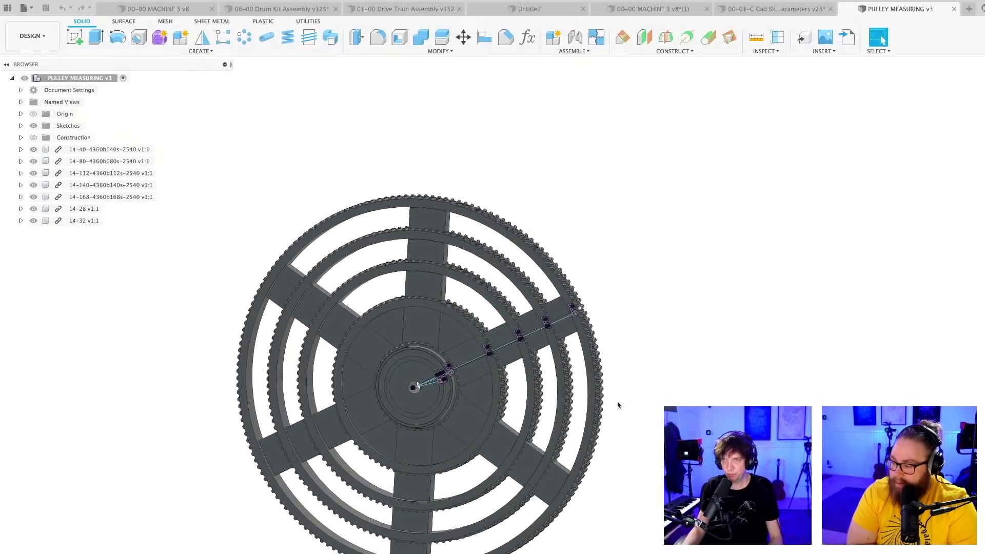
{"action": "scroll", "coordinate": [513, 302], "scroll_direction": "up", "scroll_amount": 8}
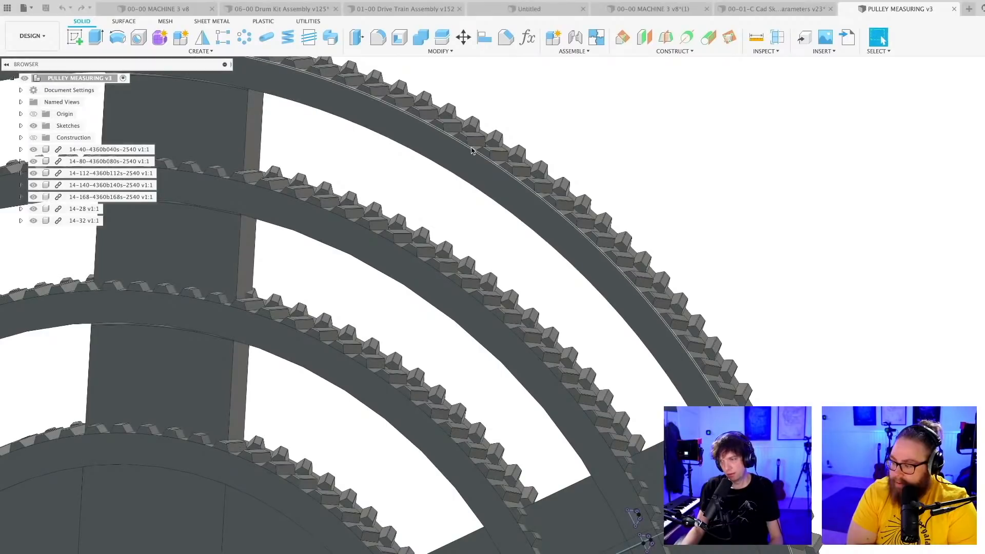
{"action": "scroll", "coordinate": [465, 322], "scroll_direction": "down", "scroll_amount": 10}
{"action": "middle_click_drag", "start_coordinate": [464, 322], "coordinate": [425, 323], "text": "shift"}
{"action": "scroll", "coordinate": [424, 323], "scroll_direction": "up", "scroll_amount": 2}
{"action": "middle_click_drag", "start_coordinate": [563, 431], "coordinate": [557, 436], "text": "shift"}
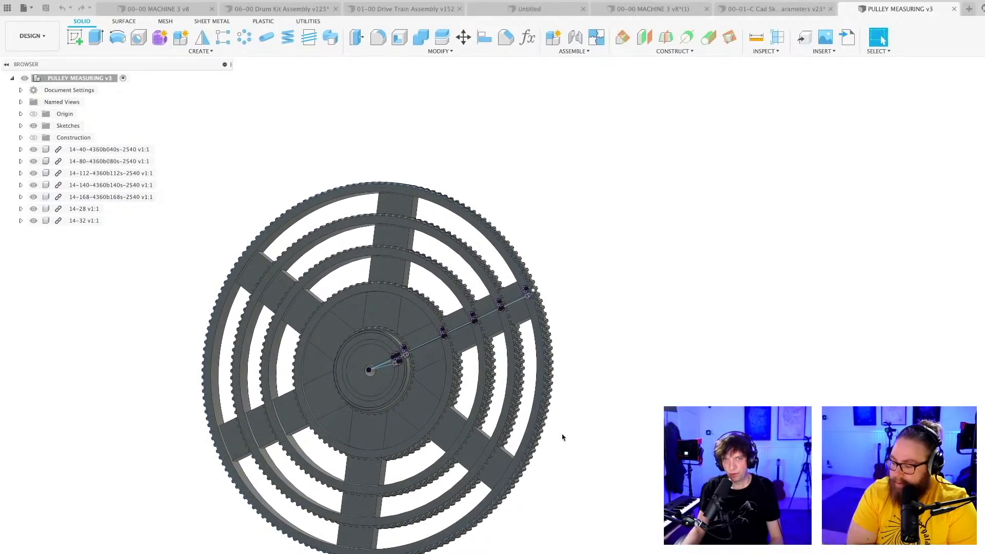
{"action": "scroll", "coordinate": [403, 200], "scroll_direction": "up", "scroll_amount": 2}
{"action": "left_click", "coordinate": [413, 191]}
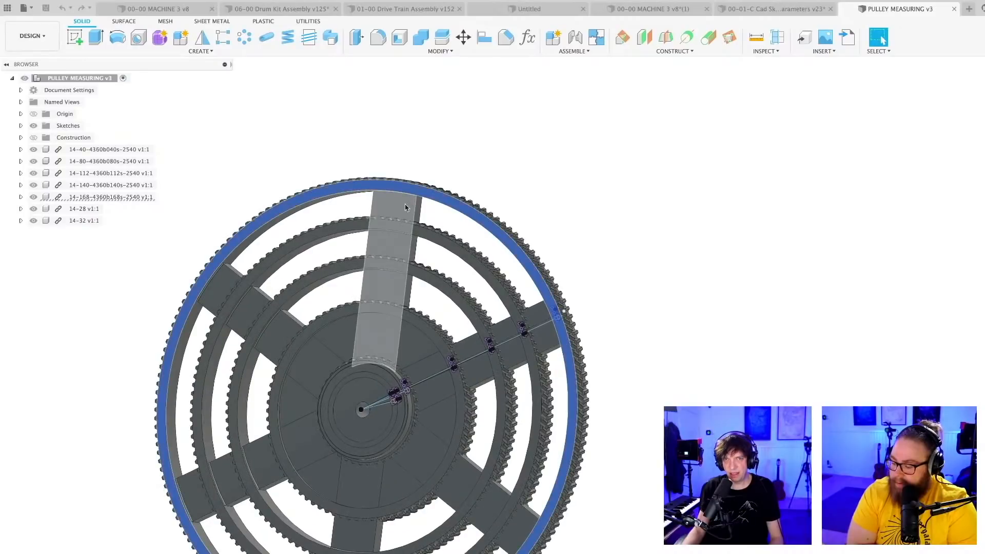
{"action": "scroll", "coordinate": [406, 207], "scroll_direction": "down", "scroll_amount": 3}
{"action": "middle_click_drag", "start_coordinate": [405, 207], "coordinate": [477, 254], "text": "shift"}
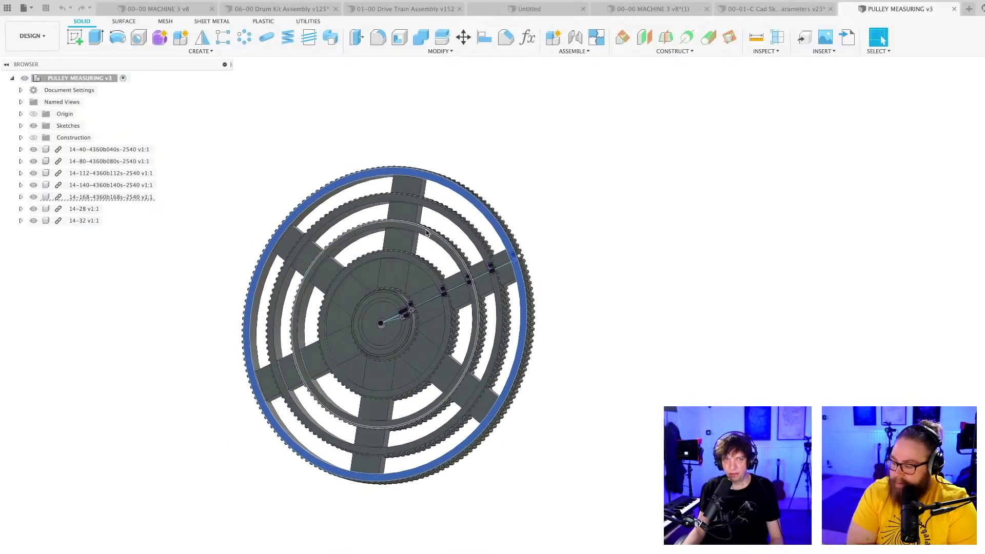
{"action": "left_click", "coordinate": [602, 349]}
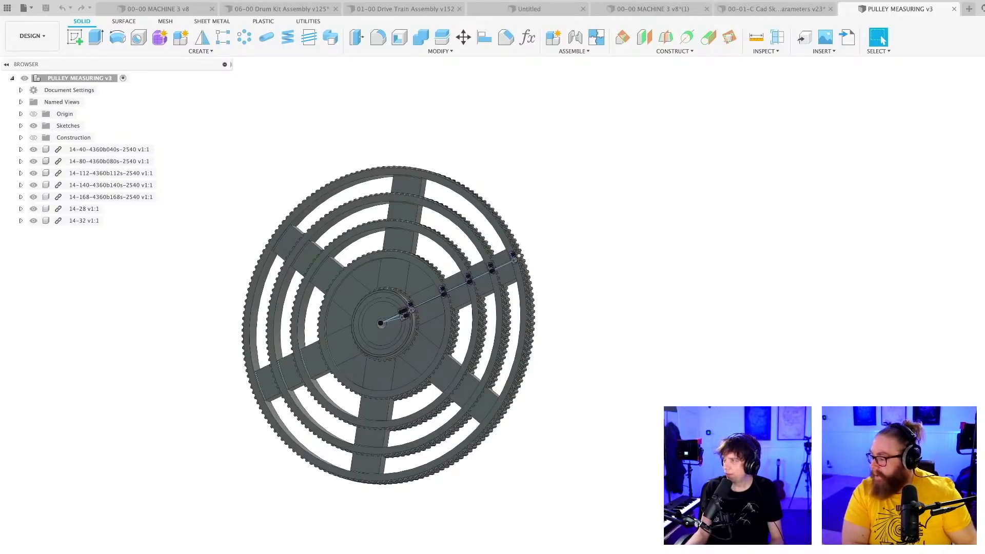
{"action": "middle_click_drag", "start_coordinate": [536, 386], "coordinate": [556, 396], "text": "shift"}
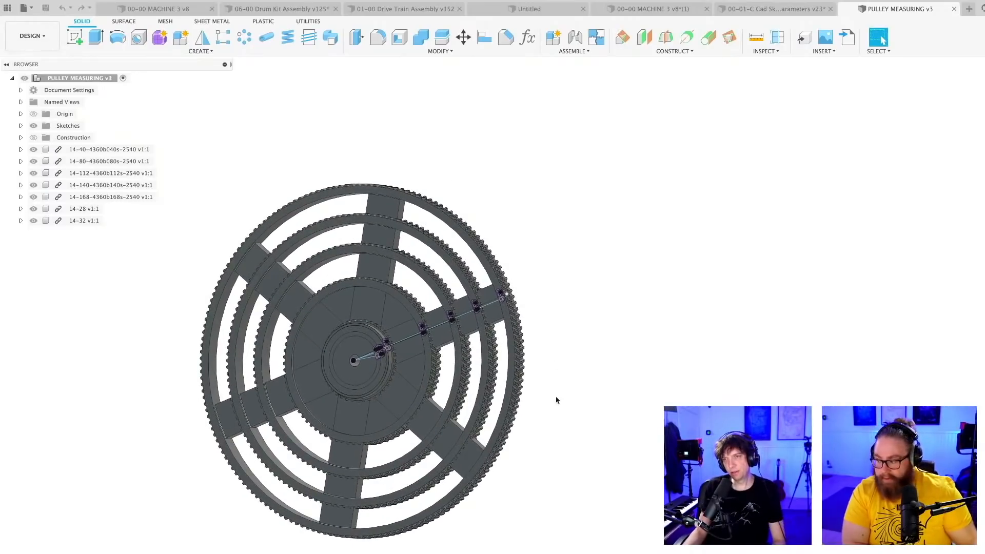
{"action": "middle_click_drag", "start_coordinate": [622, 356], "coordinate": [611, 371], "text": "shift"}
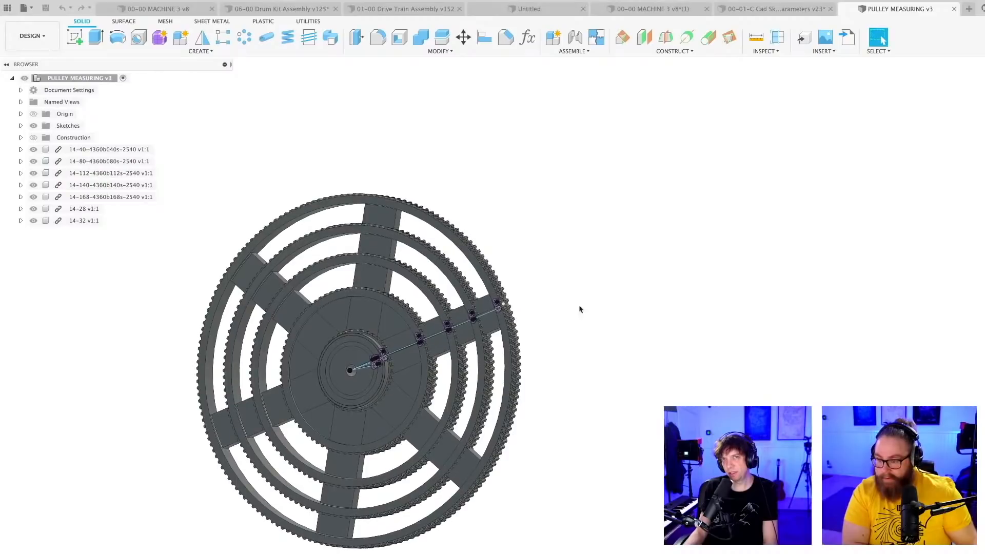
- Look through the open machine, pulley and drive train documents and return to the 00-01-C Cad Skeleton & Global Parameters document
{"action": "left_click", "coordinate": [153, 15]}
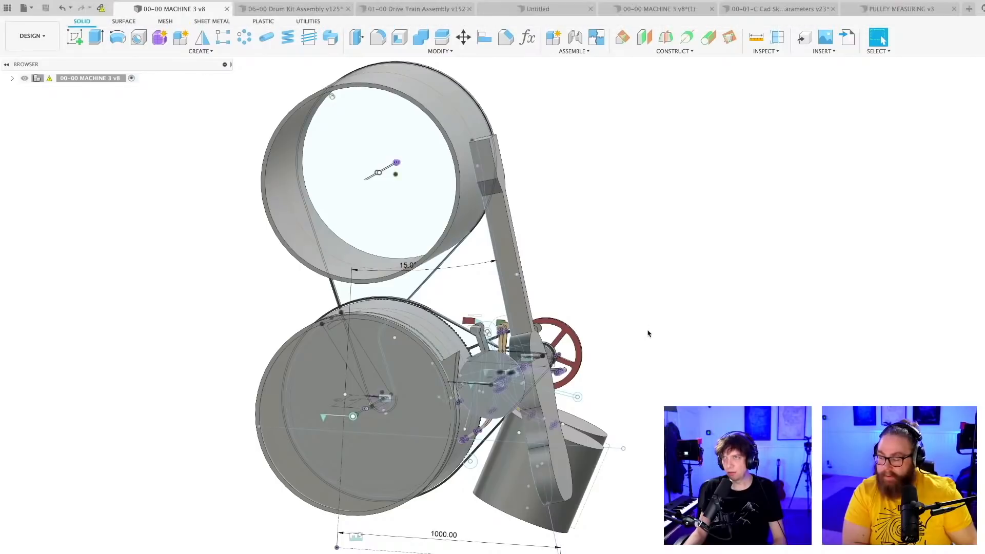
{"action": "left_click", "coordinate": [665, 11]}
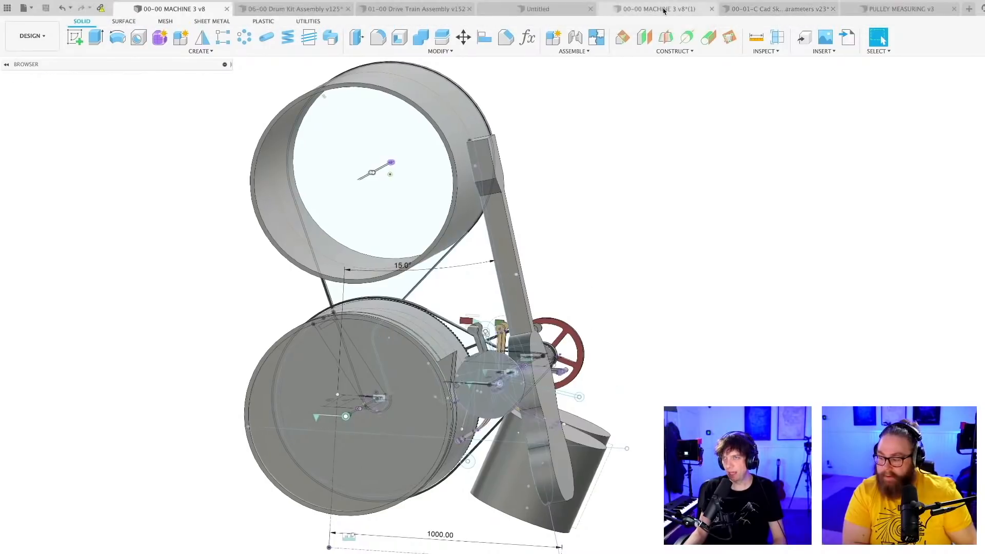
{"action": "left_click", "coordinate": [898, 10]}
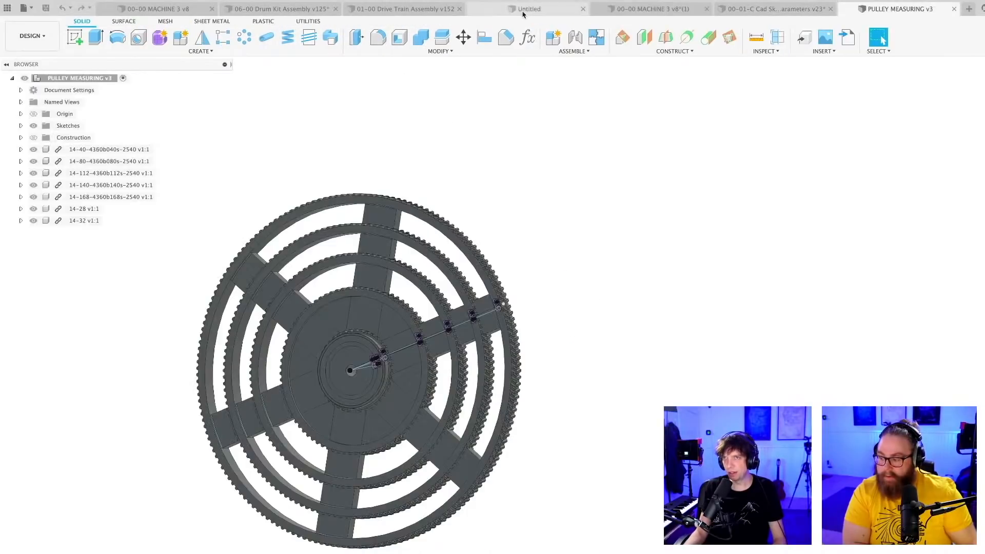
{"action": "left_click", "coordinate": [523, 10]}
{"action": "left_click", "coordinate": [413, 9]}
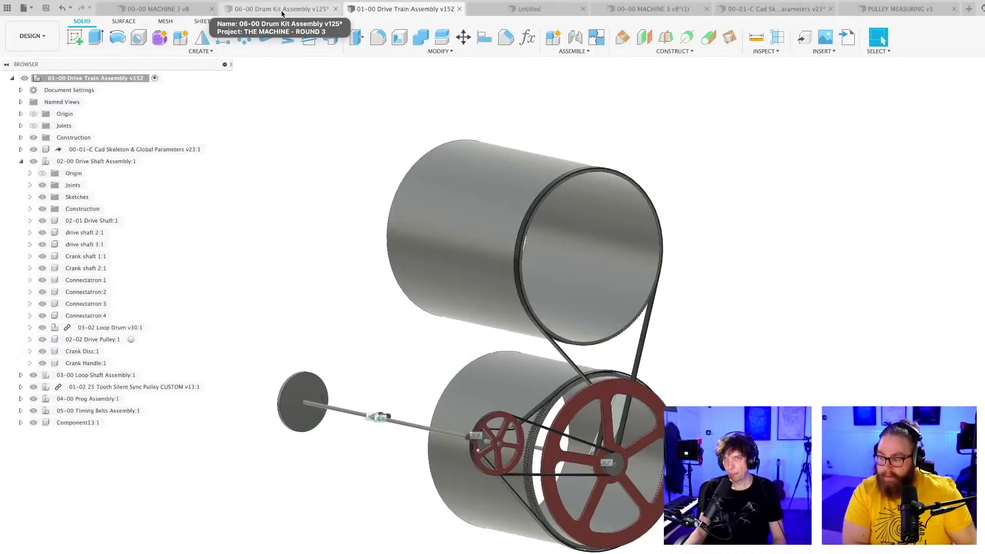
{"action": "left_click", "coordinate": [774, 10]}
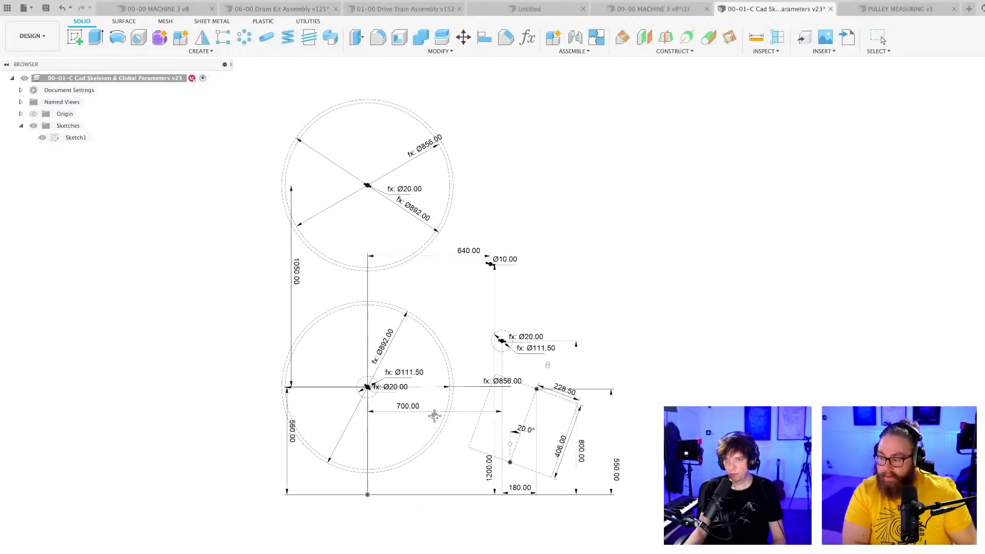
{"action": "scroll", "coordinate": [384, 439], "scroll_direction": "up", "scroll_amount": 3}
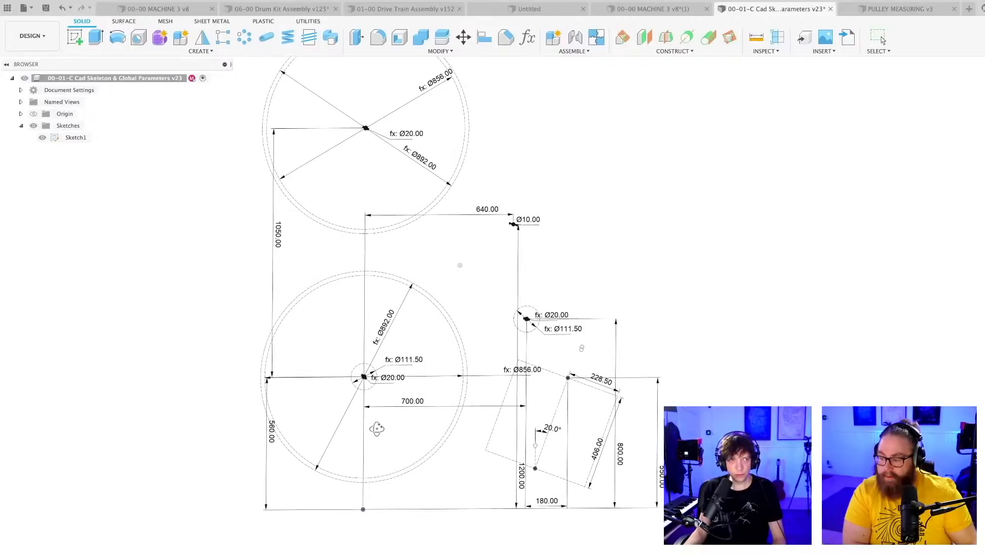
{"action": "middle_click_drag", "start_coordinate": [413, 310], "coordinate": [458, 358]}
{"action": "scroll", "coordinate": [458, 358], "scroll_direction": "up", "scroll_amount": 2}
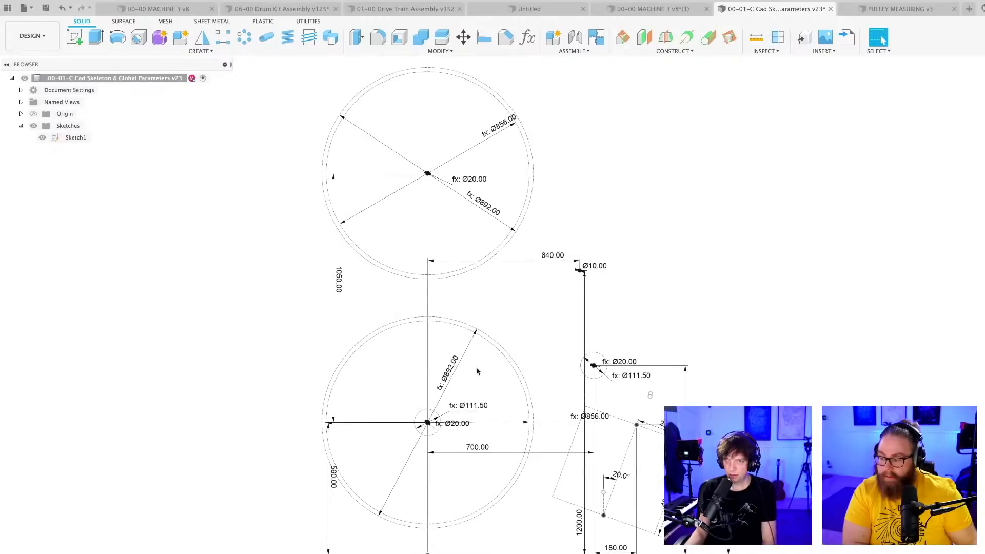
- Set the lower drum's Ø892 circle to a diameter of 700 mm
{"action": "double_click", "coordinate": [446, 373]}
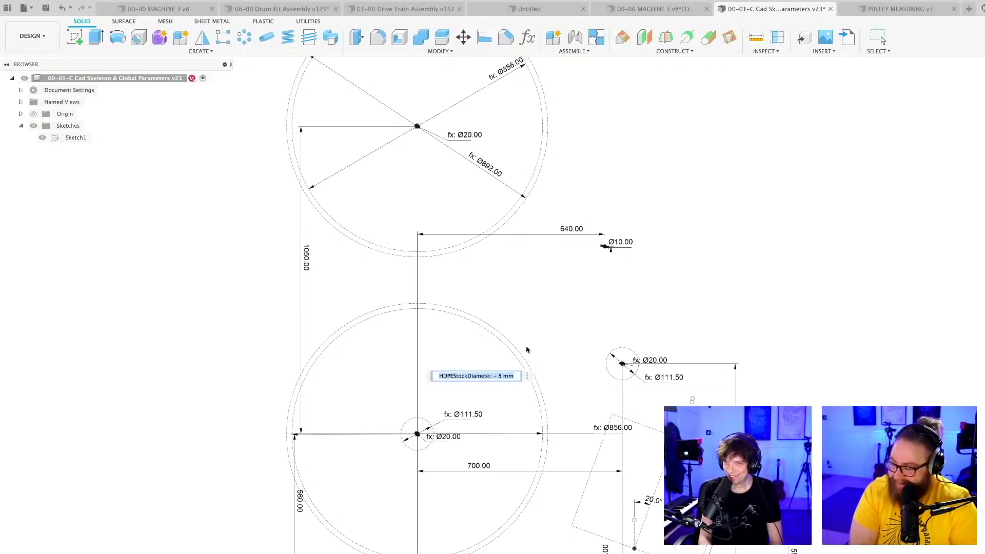
{"action": "type", "text": "700"}
{"action": "key", "text": "Return"}
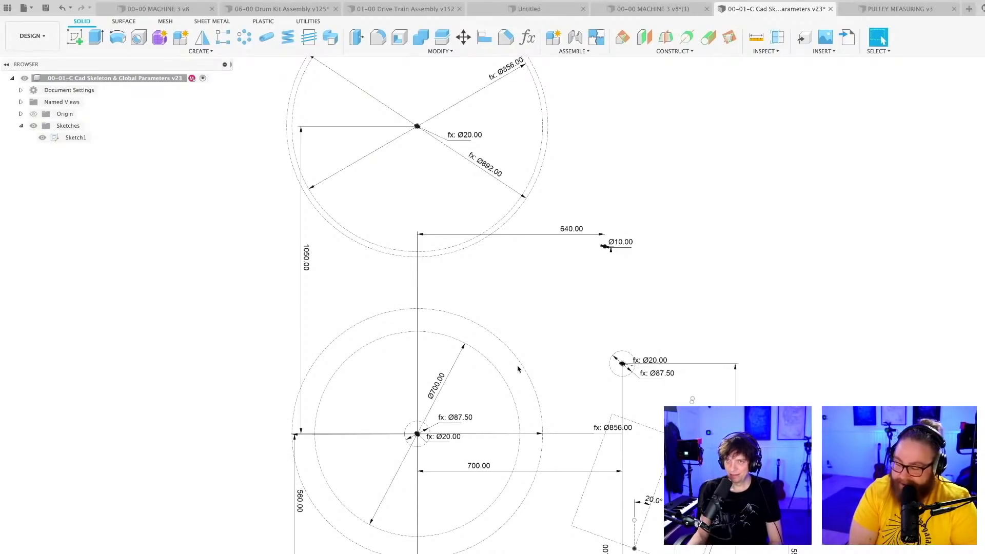
- Set the lower drum's Ø700 circle to a diameter of 800 mm
{"action": "double_click", "coordinate": [435, 387]}
{"action": "type", "text": "800"}
{"action": "key", "text": "Return"}
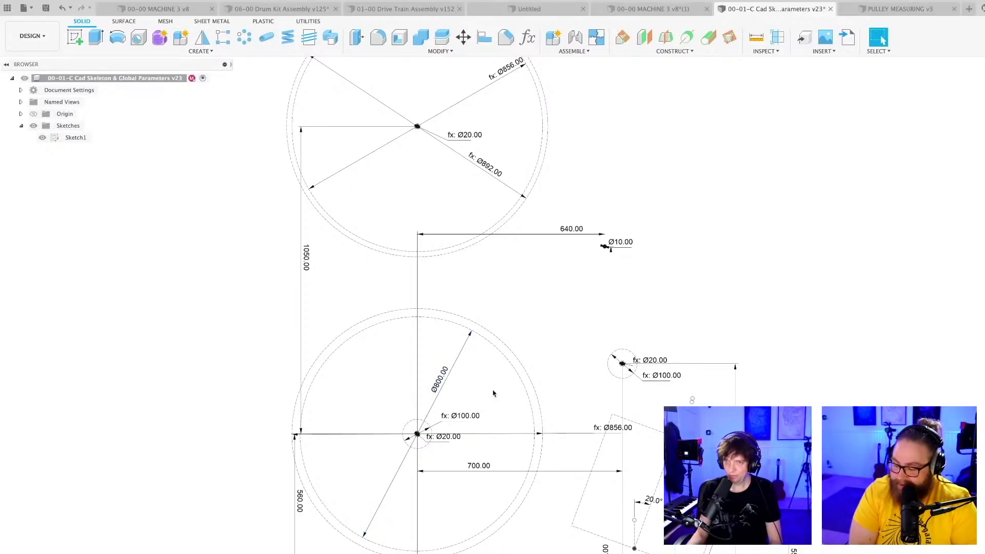
- Move the lower drum's Ø856 dimension label outside the circle and set that inner diameter to 770 mm
{"action": "scroll", "coordinate": [495, 393], "scroll_direction": "up", "scroll_amount": 1}
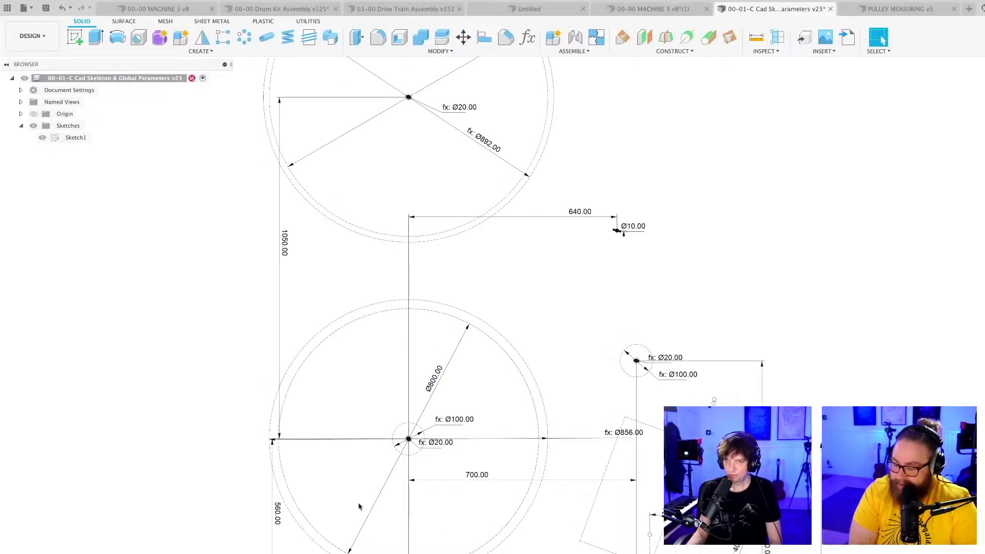
{"action": "scroll", "coordinate": [321, 507], "scroll_direction": "up", "scroll_amount": 3}
{"action": "left_click_drag", "start_coordinate": [731, 405], "coordinate": [669, 339]}
{"action": "double_click", "coordinate": [684, 307]}
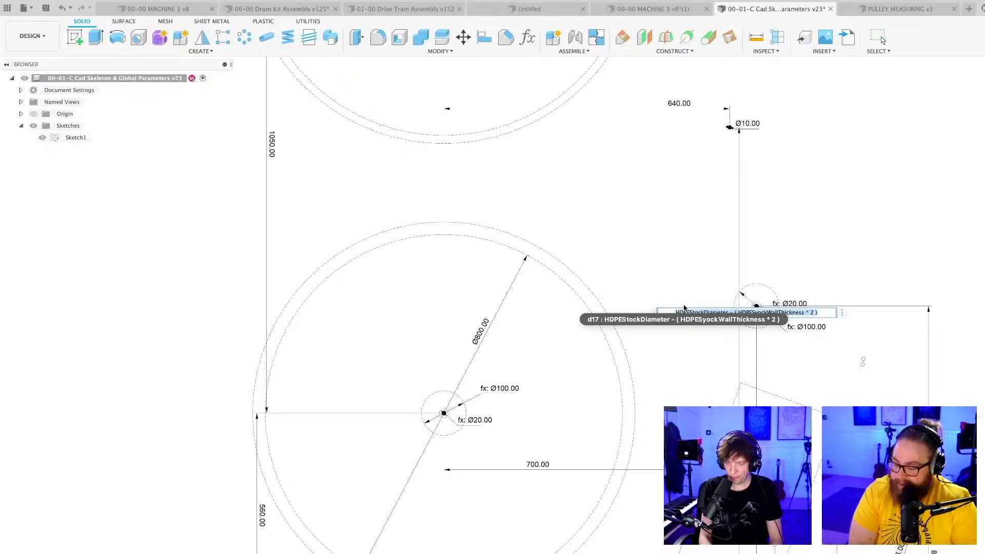
{"action": "key", "text": "Return"}
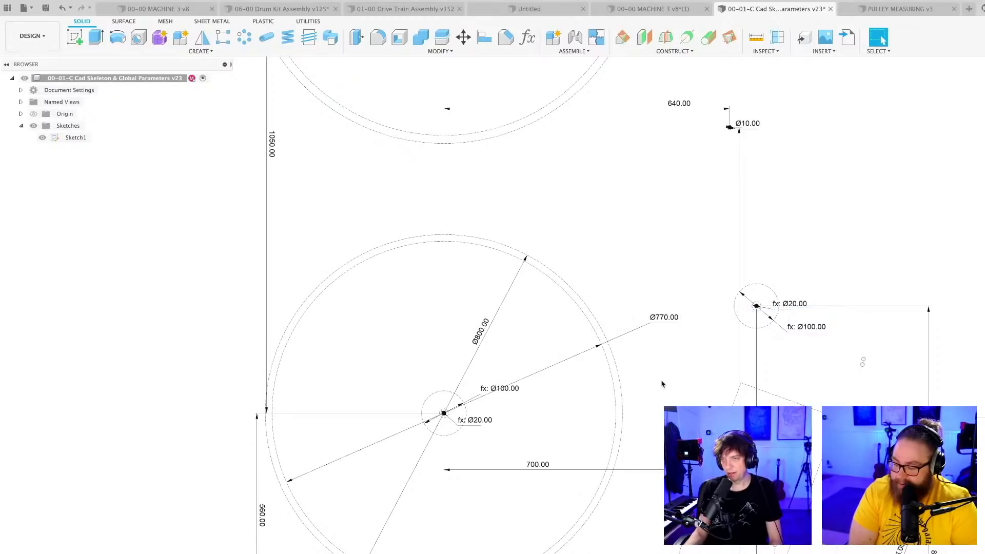
- Examine the resized lower drum circles against the upper drum, the nearby pivot circles and the tilted bass rectangle
{"action": "scroll", "coordinate": [662, 383], "scroll_direction": "down", "scroll_amount": 3}
{"action": "scroll", "coordinate": [641, 441], "scroll_direction": "up", "scroll_amount": 3}
{"action": "scroll", "coordinate": [538, 391], "scroll_direction": "up", "scroll_amount": 5}
{"action": "mouse_move", "coordinate": [497, 406]}
{"action": "middle_mouse_down"}
{"action": "mouse_move", "coordinate": [446, 266]}
{"action": "mouse_move", "coordinate": [528, 337]}
{"action": "middle_mouse_up"}
{"action": "scroll", "coordinate": [528, 336], "scroll_direction": "down", "scroll_amount": 5}
{"action": "scroll", "coordinate": [509, 358], "scroll_direction": "up", "scroll_amount": 5}
{"action": "scroll", "coordinate": [502, 458], "scroll_direction": "down", "scroll_amount": 3}
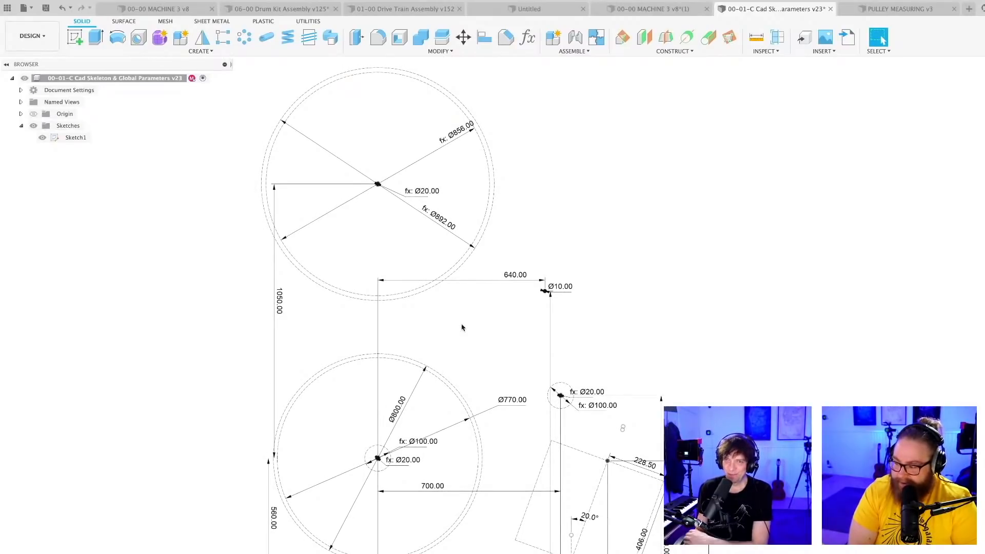
{"action": "scroll", "coordinate": [464, 325], "scroll_direction": "down", "scroll_amount": 3}
{"action": "middle_click_drag", "start_coordinate": [386, 373], "coordinate": [407, 333]}
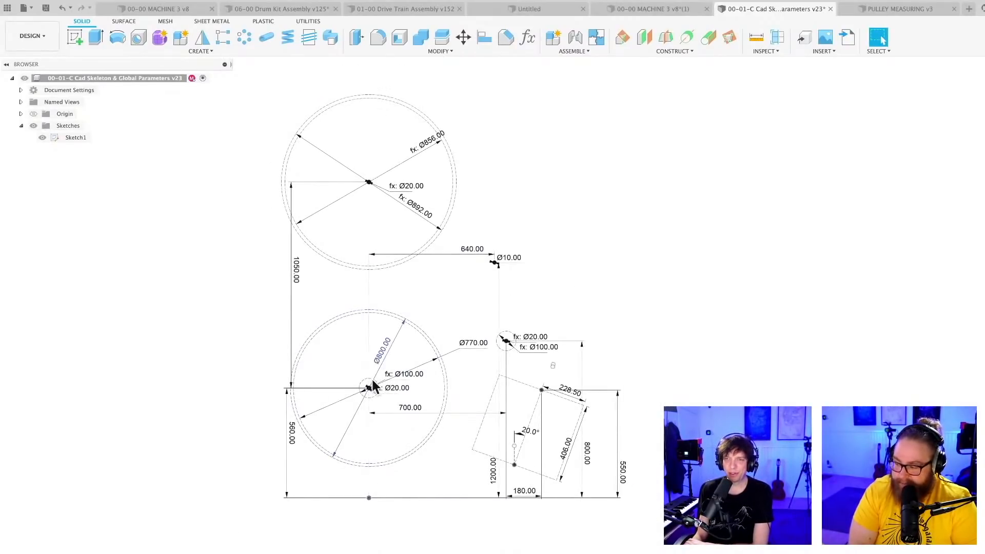
{"action": "scroll", "coordinate": [394, 457], "scroll_direction": "up", "scroll_amount": 2}
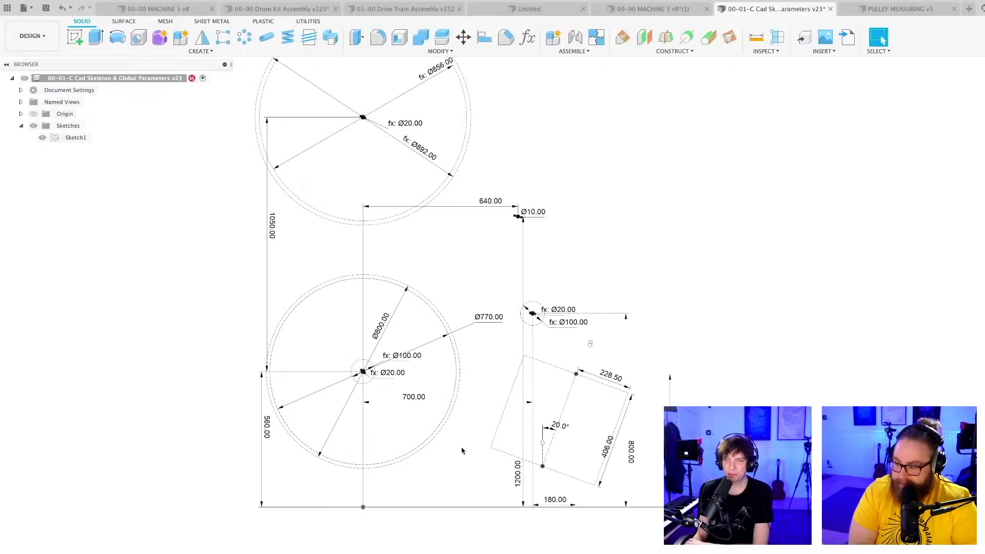
{"action": "middle_click_drag", "start_coordinate": [461, 450], "coordinate": [457, 487]}
{"action": "scroll", "coordinate": [457, 488], "scroll_direction": "down", "scroll_amount": 1}
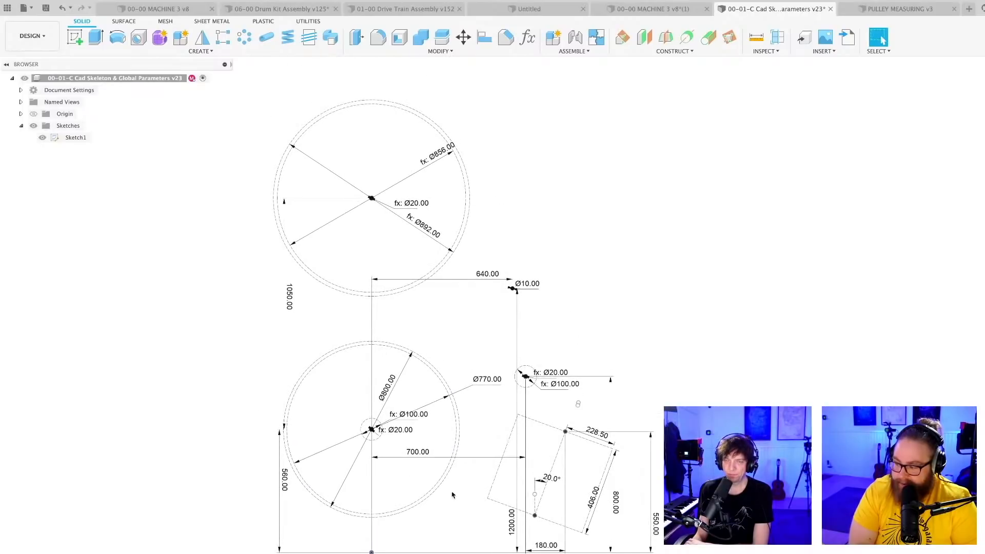
{"action": "scroll", "coordinate": [450, 491], "scroll_direction": "up", "scroll_amount": 1}
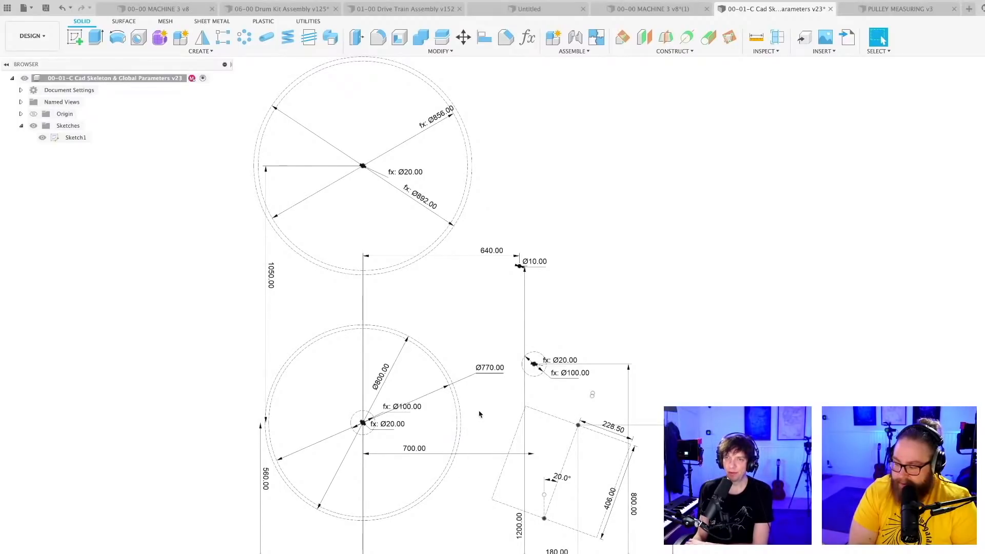
- Examine the horizontal clearance between the lower drum and the tilted rectangle around the 700 mm dimension
{"action": "scroll", "coordinate": [479, 413], "scroll_direction": "down", "scroll_amount": 1}
{"action": "middle_click_drag", "start_coordinate": [478, 414], "coordinate": [476, 427]}
{"action": "scroll", "coordinate": [466, 472], "scroll_direction": "up", "scroll_amount": 2}
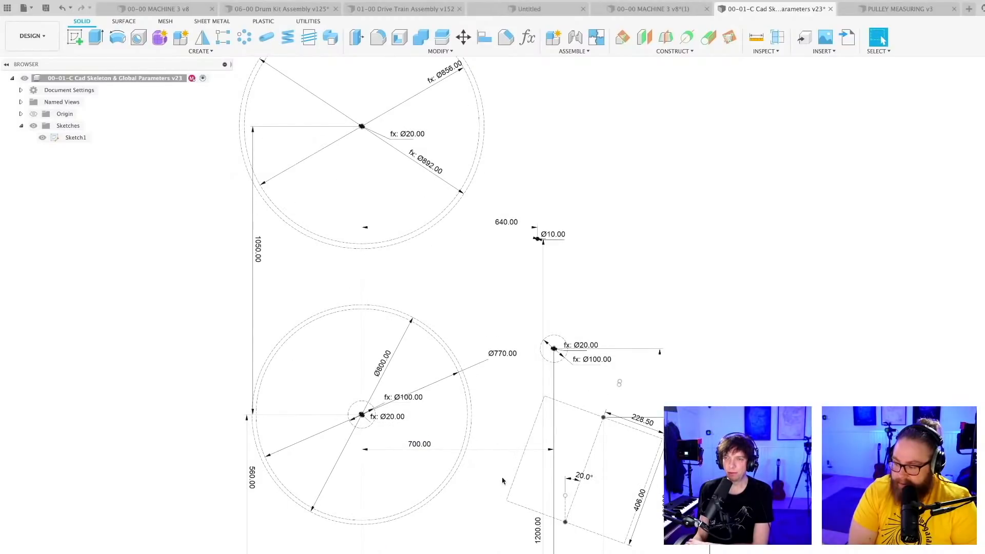
{"action": "scroll", "coordinate": [498, 422], "scroll_direction": "down", "scroll_amount": 1}
{"action": "middle_click_drag", "start_coordinate": [520, 403], "coordinate": [510, 396]}
{"action": "scroll", "coordinate": [508, 395], "scroll_direction": "up", "scroll_amount": 2}
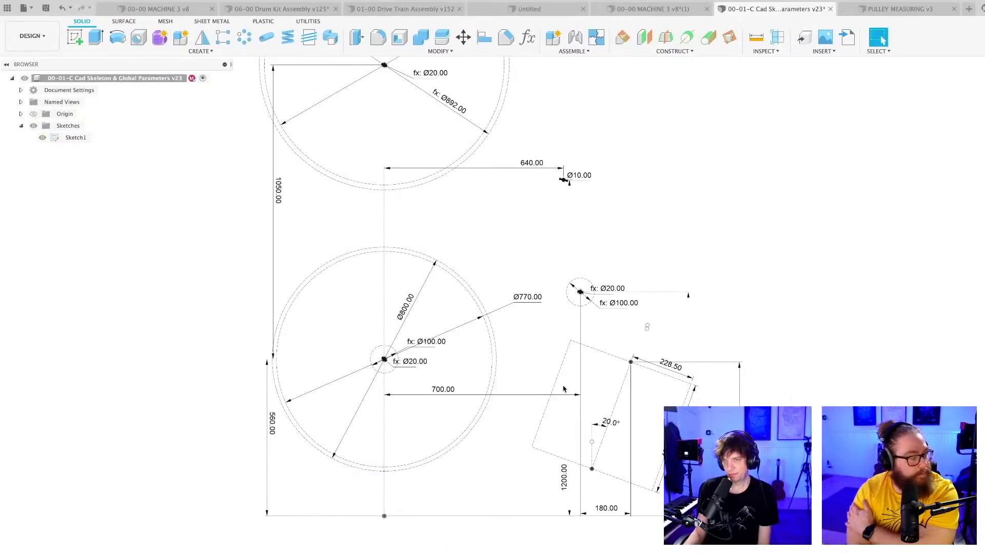
{"action": "scroll", "coordinate": [581, 399], "scroll_direction": "down", "scroll_amount": 1}
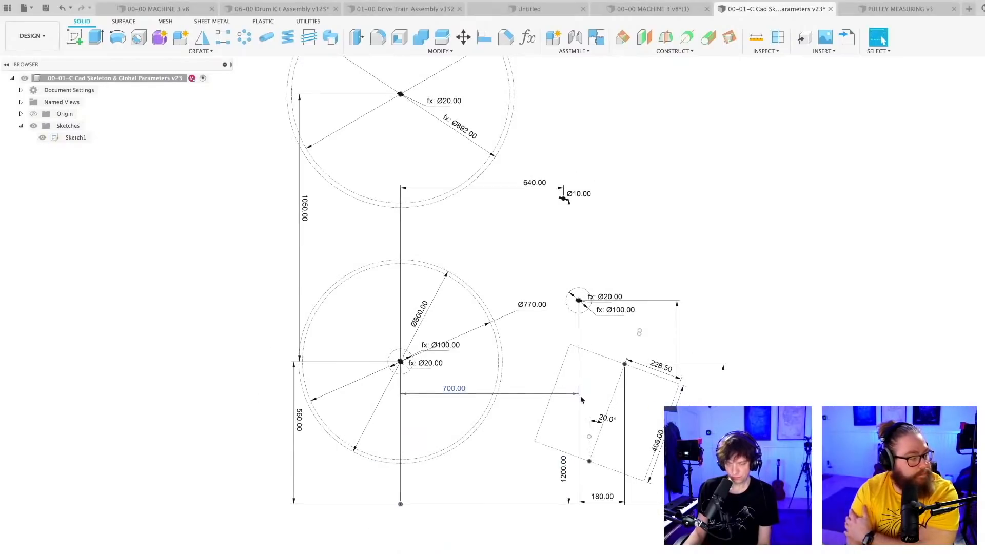
- Open Sketch1 for editing and try a horizontal trial line across the lower drum and the tilted rectangle
{"action": "double_click", "coordinate": [73, 139]}
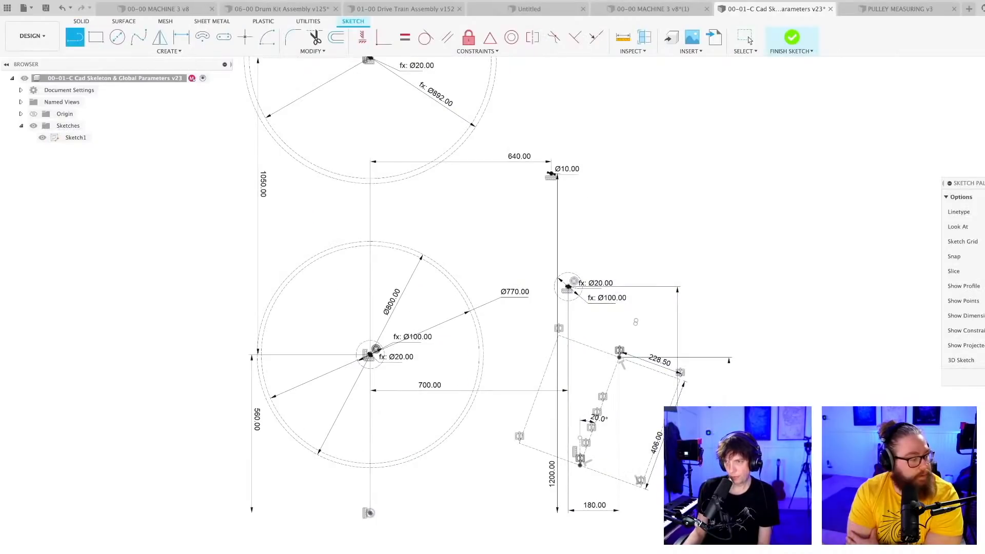
{"action": "left_click", "coordinate": [245, 365]}
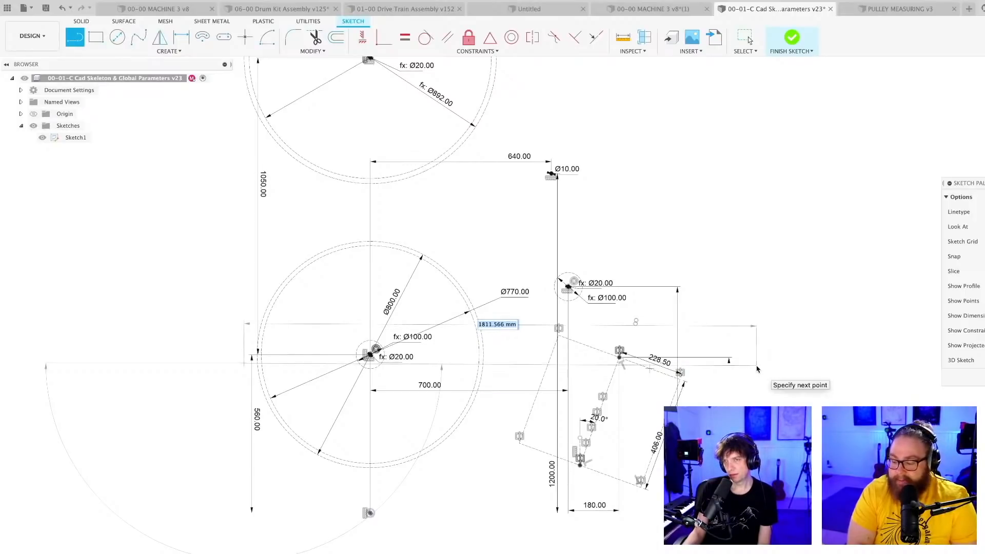
{"action": "key", "text": "Escape"}
{"action": "scroll", "coordinate": [276, 537], "scroll_direction": "down", "scroll_amount": 4}
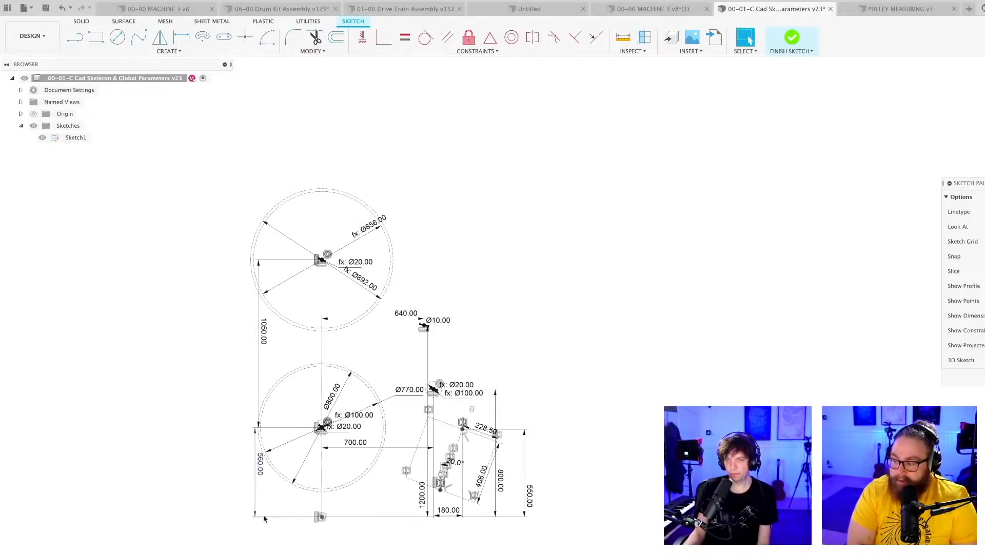
- Draw a vertical line left of both drums, from beside the top of the upper drum to just below the base level
{"action": "scroll", "coordinate": [275, 511], "scroll_direction": "up", "scroll_amount": 2}
{"action": "key", "text": "l"}
{"action": "left_click", "coordinate": [224, 154]}
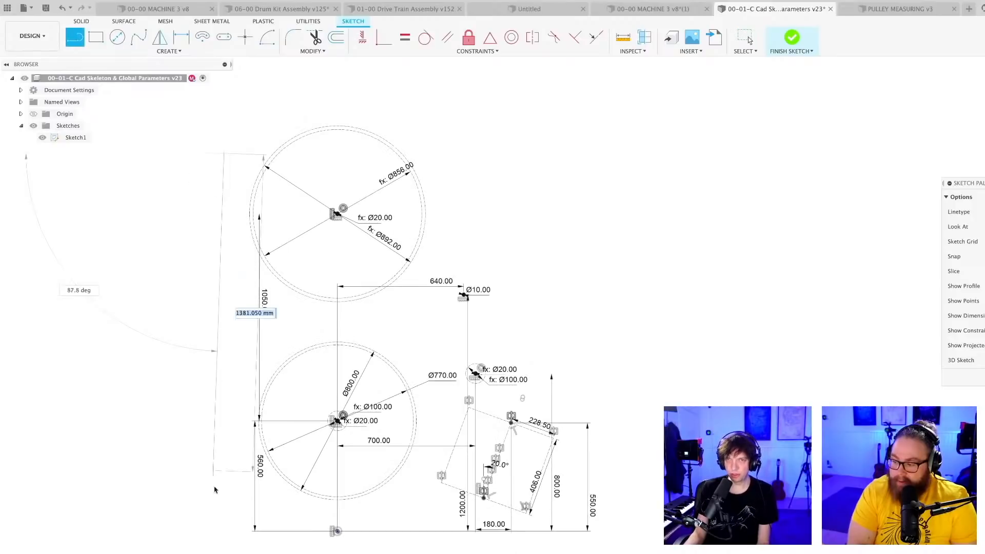
{"action": "left_click", "coordinate": [224, 541]}
{"action": "scroll", "coordinate": [224, 541], "scroll_direction": "up", "scroll_amount": 1}
{"action": "scroll", "coordinate": [224, 541], "scroll_direction": "down", "scroll_amount": 2}
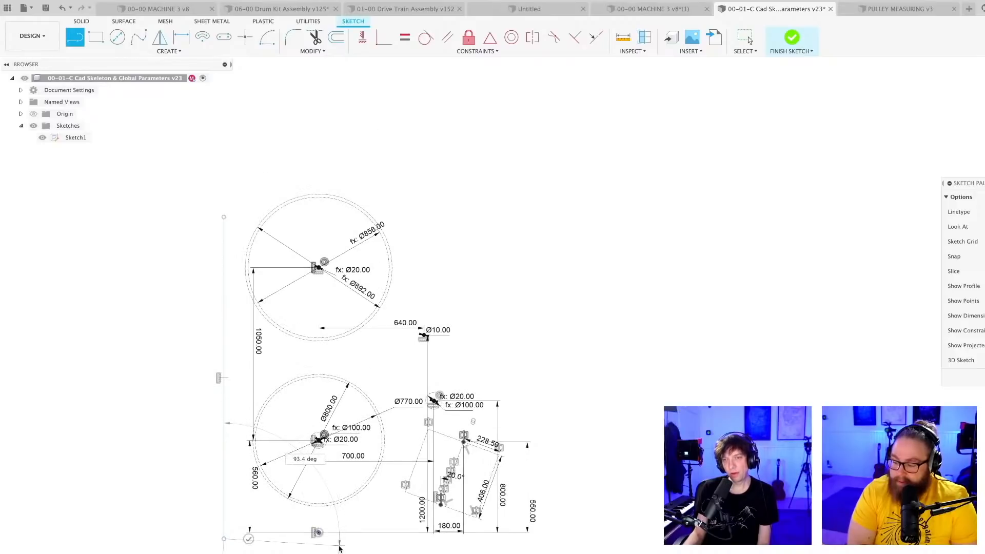
{"action": "key", "text": "Escape"}
- Examine the machine's overall width from the new vertical line across the drums to the tilted bass rectangle
{"action": "middle_click_drag", "start_coordinate": [350, 552], "coordinate": [342, 515]}
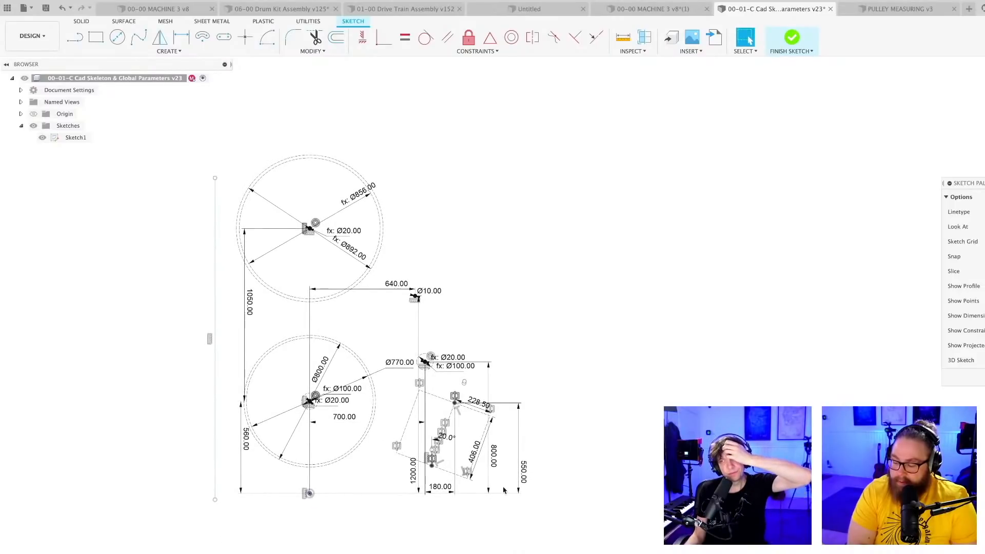
{"action": "scroll", "coordinate": [524, 463], "scroll_direction": "up", "scroll_amount": 2}
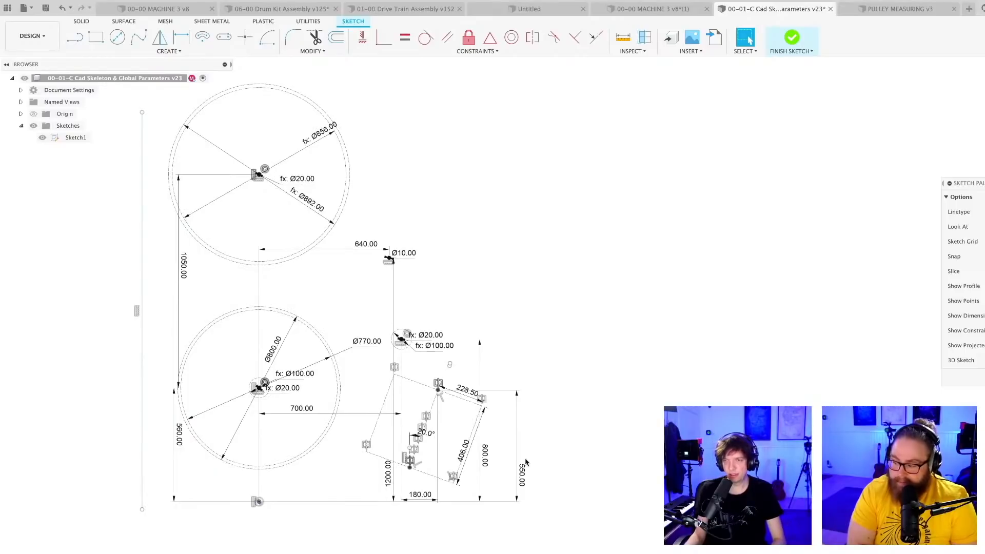
{"action": "middle_click_drag", "start_coordinate": [539, 450], "coordinate": [539, 420]}
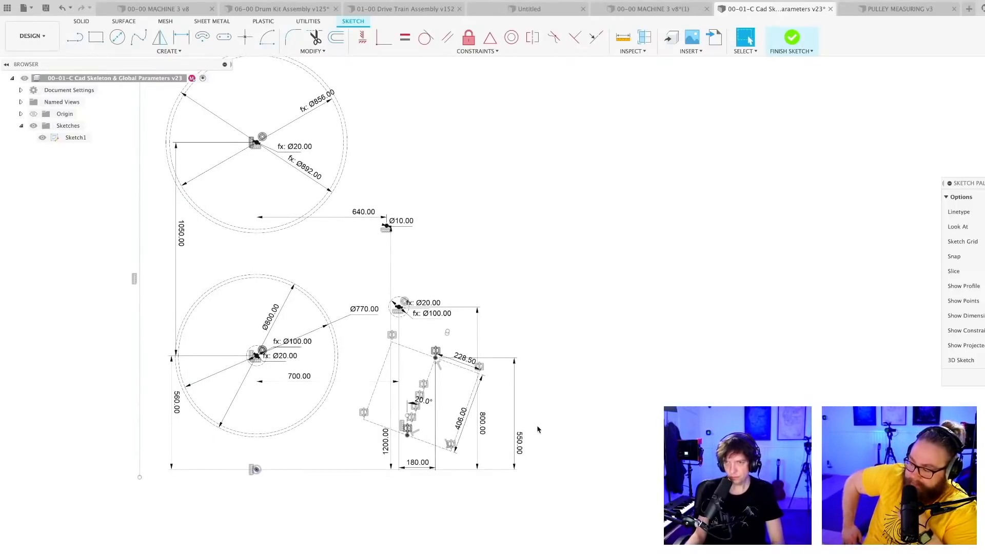
{"action": "scroll", "coordinate": [543, 426], "scroll_direction": "down", "scroll_amount": 2}
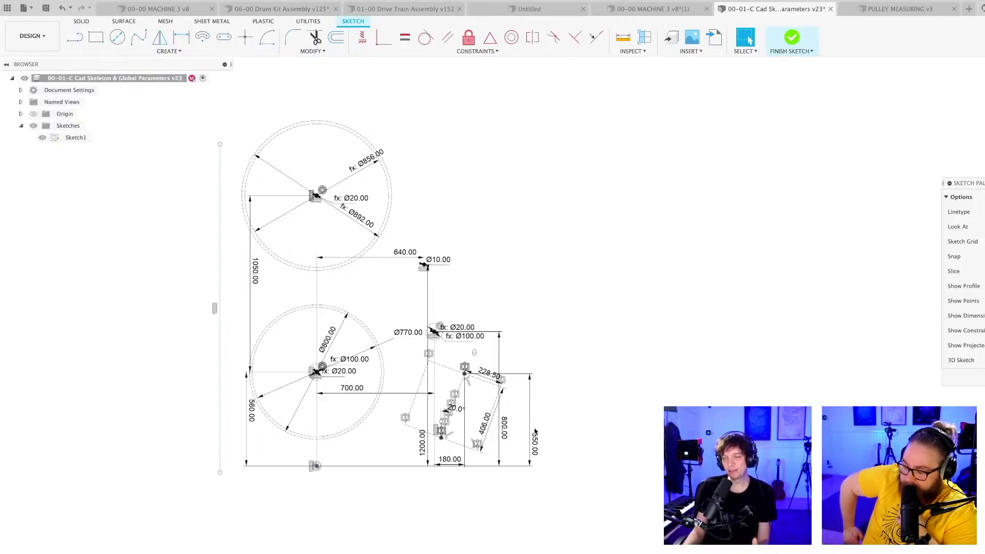
{"action": "scroll", "coordinate": [550, 433], "scroll_direction": "up", "scroll_amount": 3}
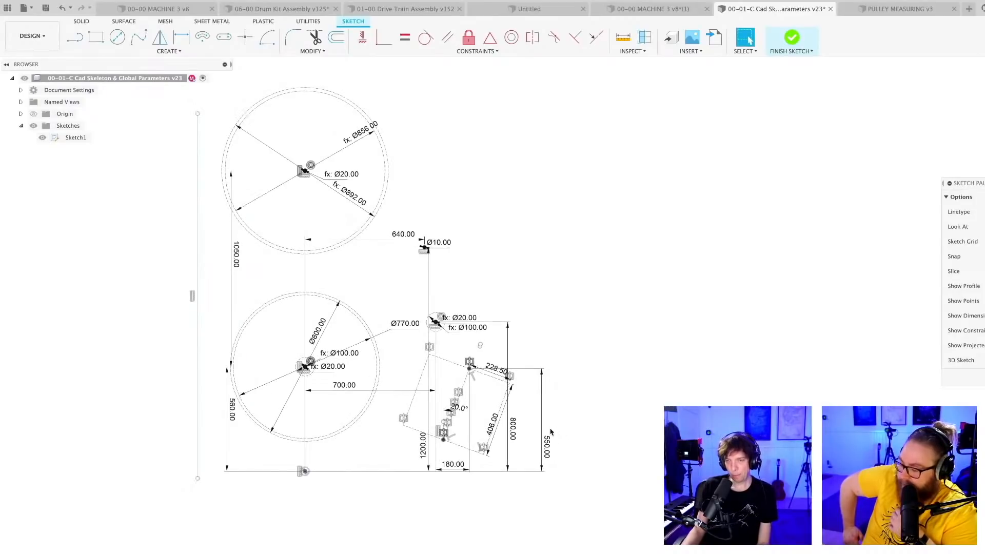
{"action": "scroll", "coordinate": [551, 430], "scroll_direction": "down", "scroll_amount": 3}
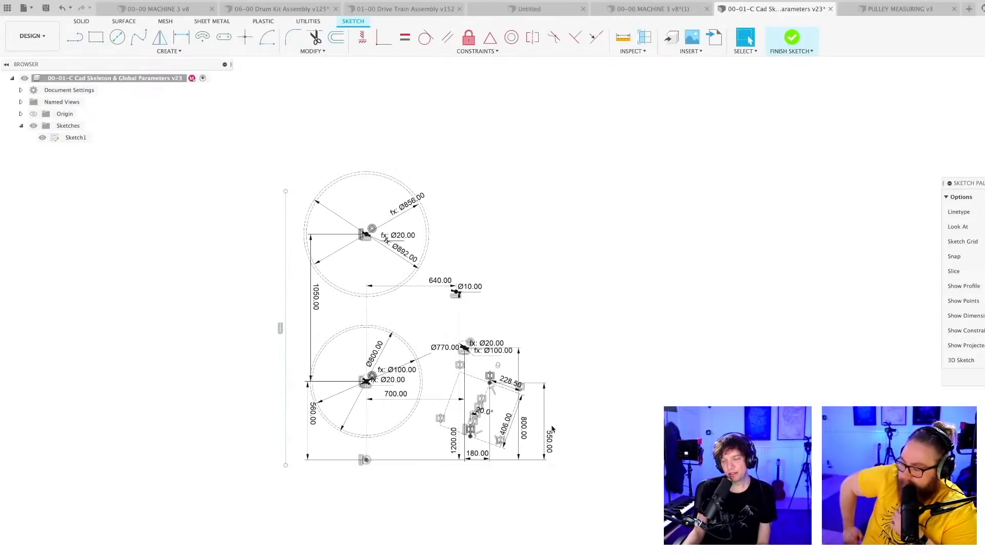
{"action": "scroll", "coordinate": [551, 429], "scroll_direction": "up", "scroll_amount": 3}
{"action": "scroll", "coordinate": [552, 429], "scroll_direction": "down", "scroll_amount": 3}
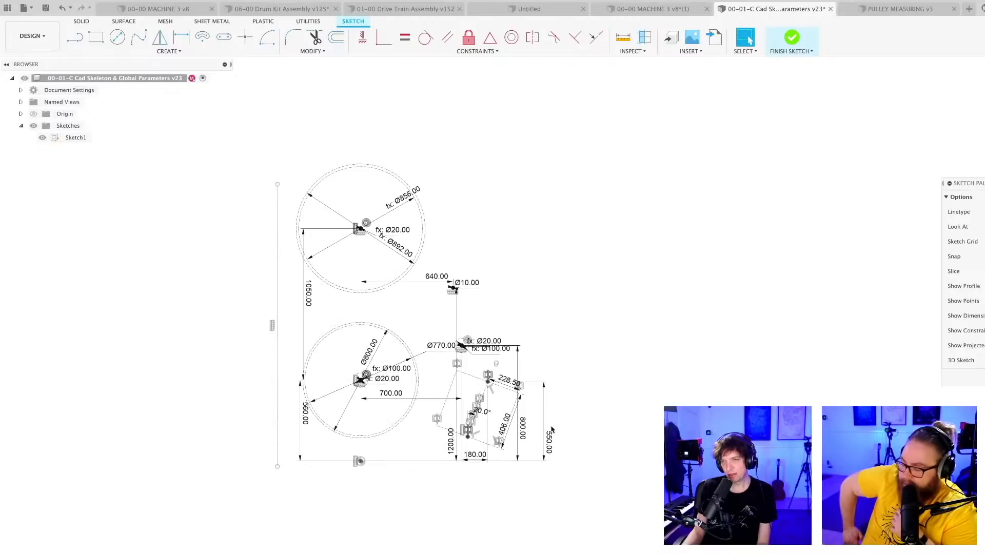
{"action": "scroll", "coordinate": [552, 429], "scroll_direction": "up", "scroll_amount": 2}
{"action": "scroll", "coordinate": [546, 421], "scroll_direction": "up", "scroll_amount": 3}
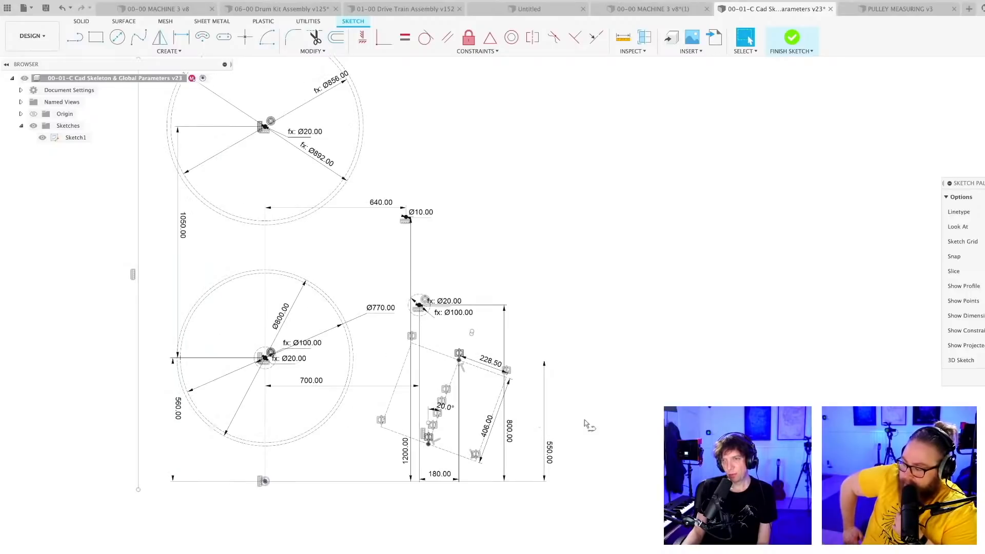
- Draw a closed, slanted four-sided outline from four lines just right of the tilted bass rectangle
{"action": "key", "text": "l"}
{"action": "left_click", "coordinate": [599, 314]}
{"action": "left_click", "coordinate": [521, 392]}
{"action": "left_click", "coordinate": [491, 509]}
{"action": "left_click", "coordinate": [584, 450]}
{"action": "left_click", "coordinate": [598, 314]}
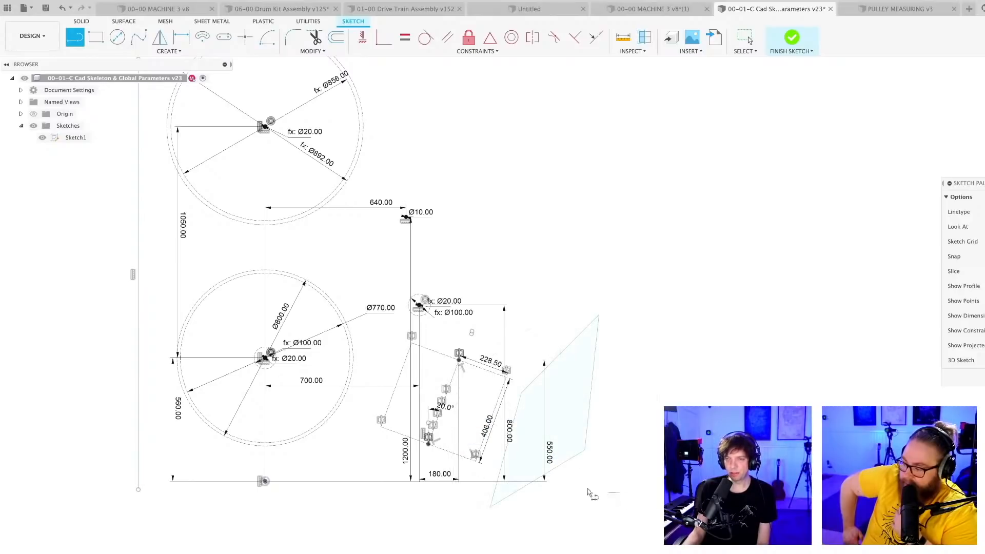
{"action": "scroll", "coordinate": [590, 520], "scroll_direction": "down", "scroll_amount": 2}
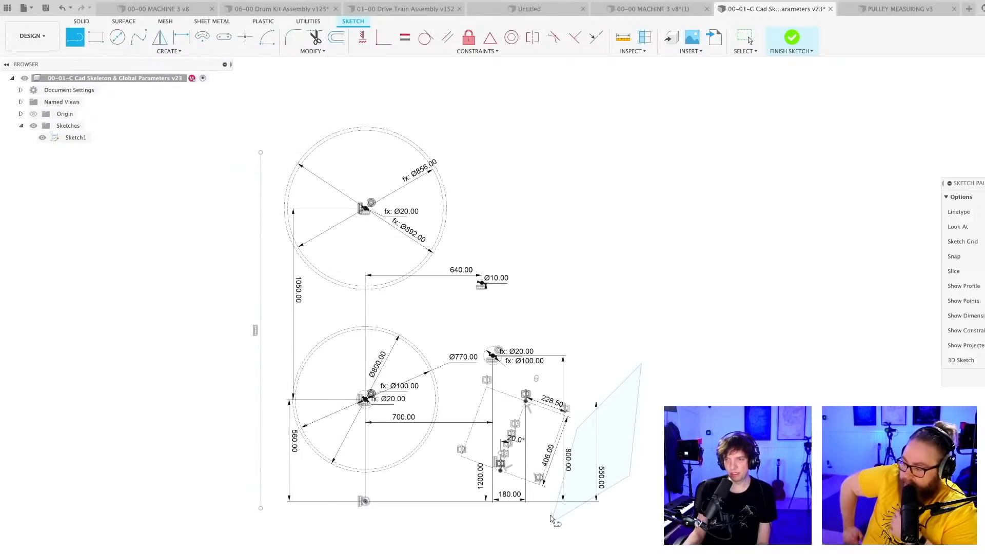
{"action": "scroll", "coordinate": [556, 462], "scroll_direction": "up", "scroll_amount": 1}
{"action": "key", "text": "Escape"}
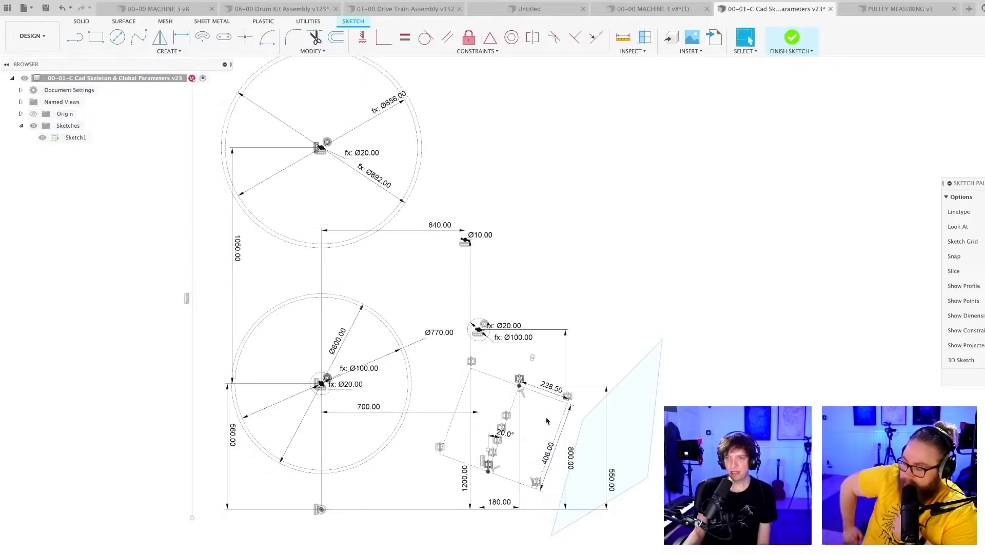
- Draw a second long vertical line near the tilted rectangle's upper midpoint, running from beside the upper drum to below the base
{"action": "left_click", "coordinate": [541, 393]}
{"action": "scroll", "coordinate": [545, 429], "scroll_direction": "up", "scroll_amount": 1}
{"action": "left_click", "coordinate": [558, 432], "text": "shift"}
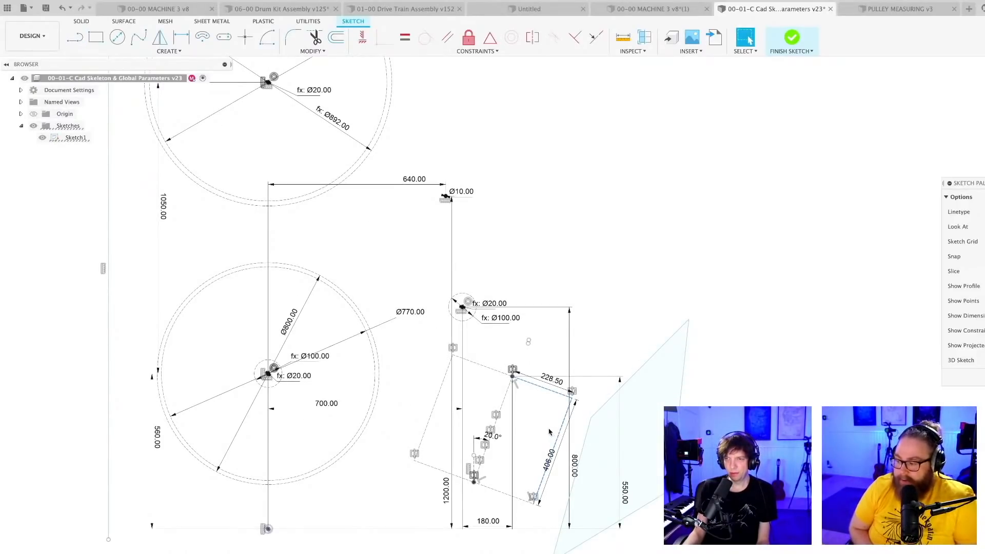
{"action": "scroll", "coordinate": [554, 432], "scroll_direction": "down", "scroll_amount": 3}
{"action": "key", "text": "l"}
{"action": "left_click", "coordinate": [531, 137]}
{"action": "left_click", "coordinate": [530, 553]}
{"action": "key", "text": "Escape"}
{"action": "middle_click_drag", "start_coordinate": [558, 312], "coordinate": [515, 270]}
{"action": "scroll", "coordinate": [515, 271], "scroll_direction": "up", "scroll_amount": 2}
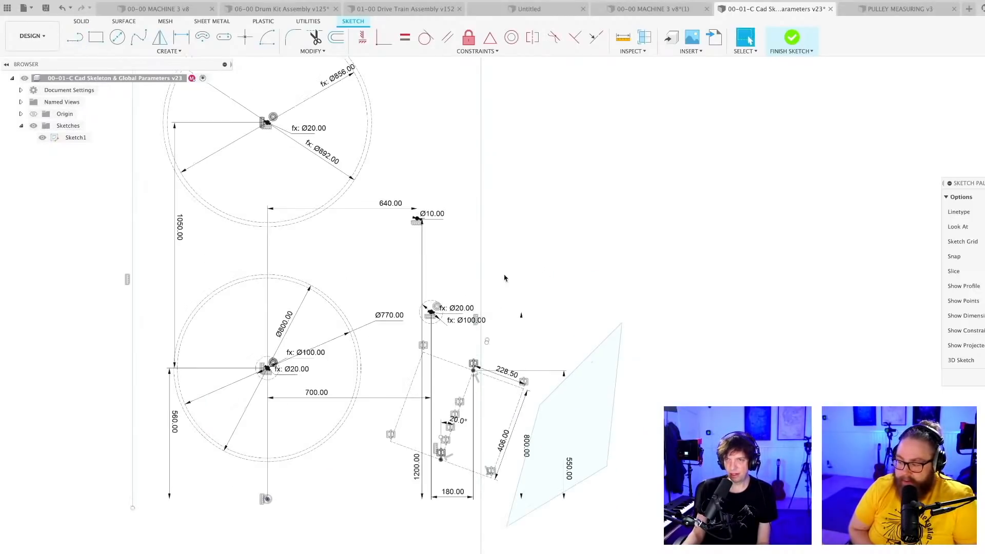
- Shorten the second vertical line to end just below the base level and shift it slightly towards the drums
{"action": "left_click", "coordinate": [487, 279]}
{"action": "scroll", "coordinate": [528, 485], "scroll_direction": "down", "scroll_amount": 3}
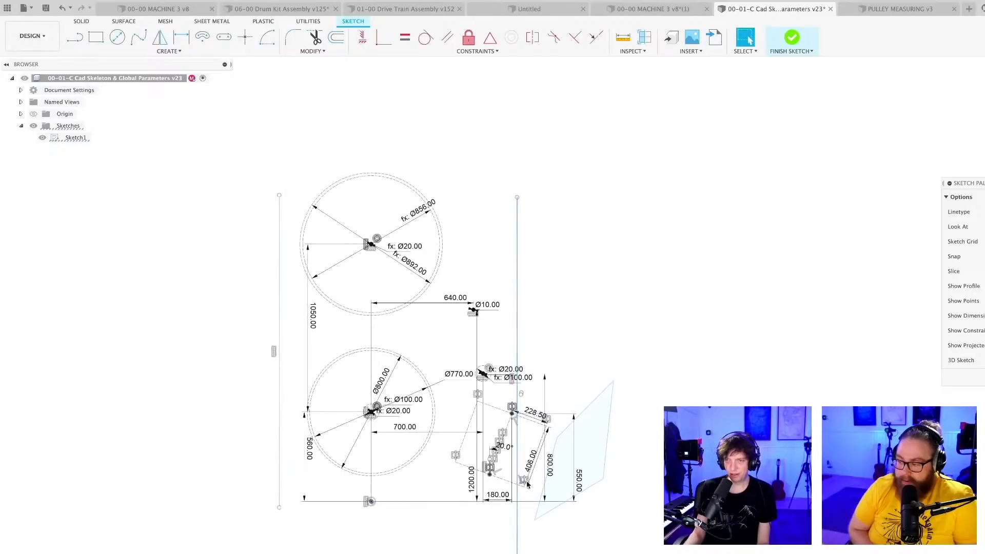
{"action": "left_click_drag", "start_coordinate": [517, 531], "coordinate": [514, 529]}
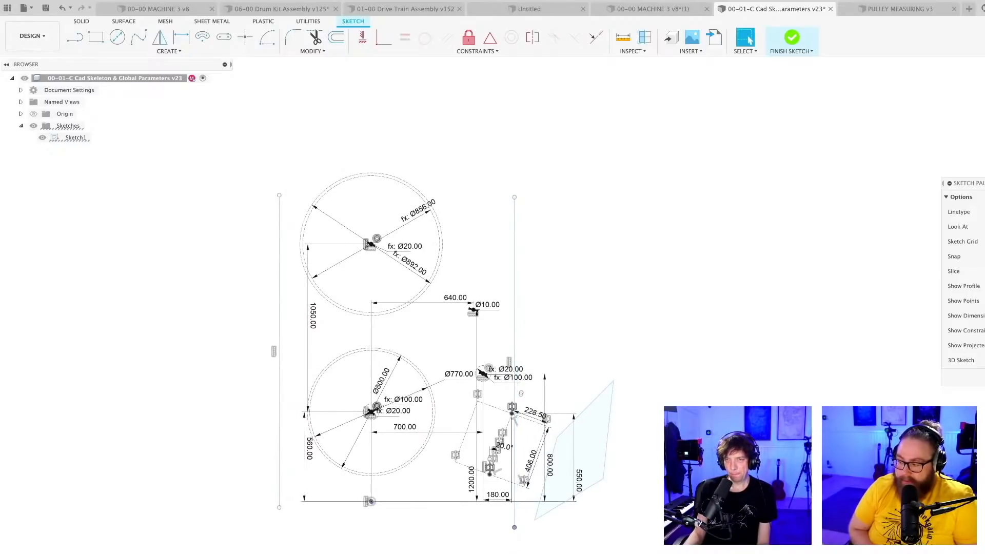
{"action": "scroll", "coordinate": [446, 328], "scroll_direction": "up", "scroll_amount": 1}
{"action": "scroll", "coordinate": [446, 329], "scroll_direction": "up", "scroll_amount": 1}
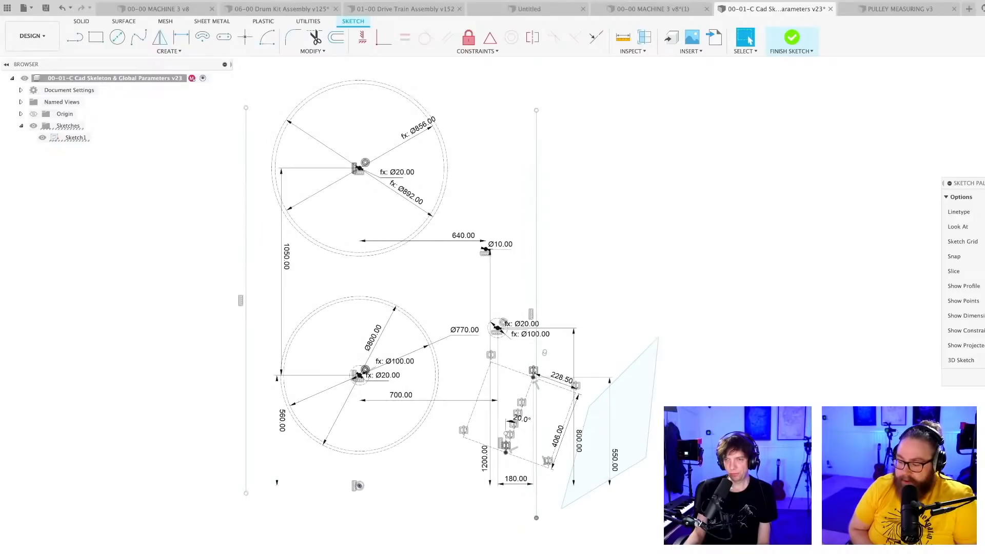
- Measure the width between the two vertical lines with a temporary horizontal line
{"action": "key", "text": "l"}
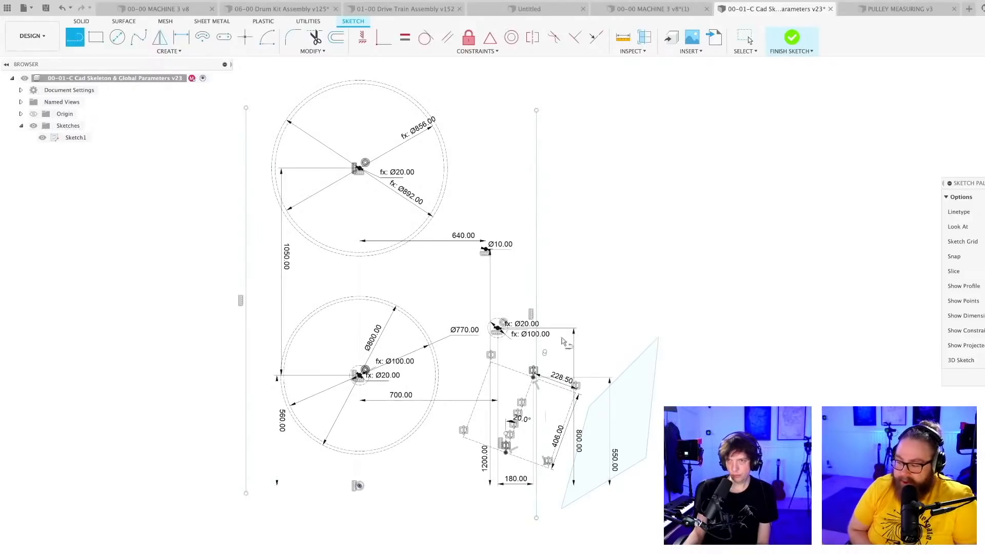
{"action": "left_click", "coordinate": [536, 282]}
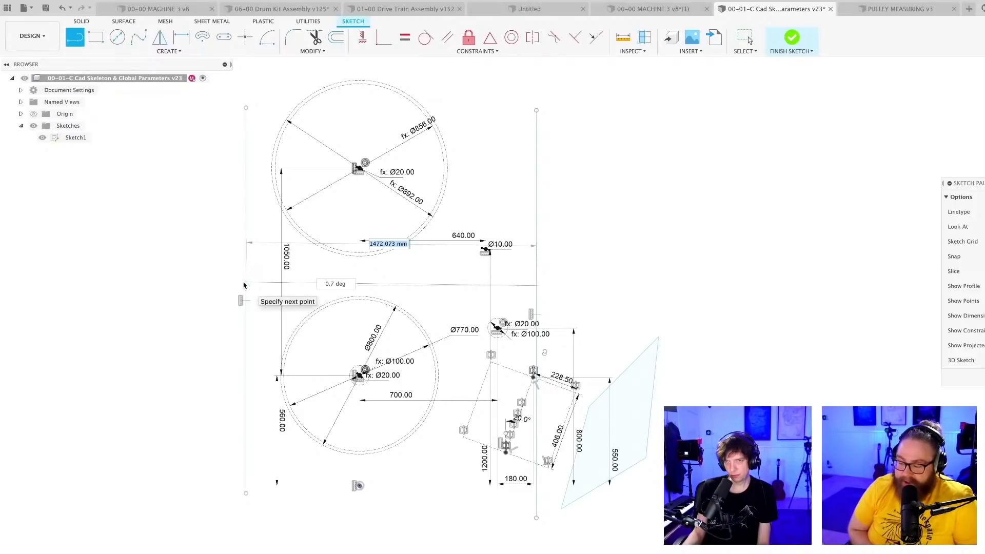
{"action": "key", "text": "Escape"}
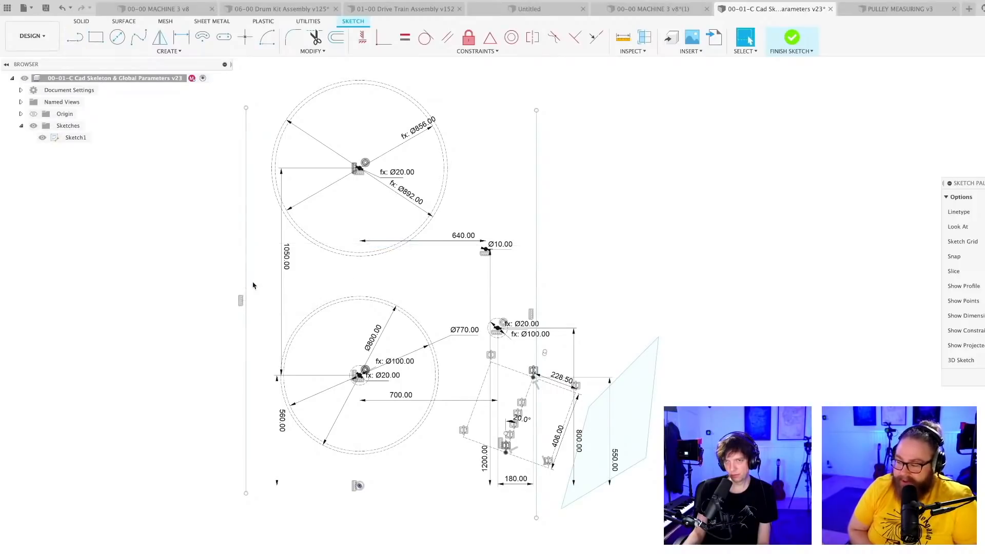
- Move the first vertical line in to the upper drum's outer edge and extend both its ends past the drum layout
{"action": "left_click_drag", "start_coordinate": [245, 285], "coordinate": [267, 286]}
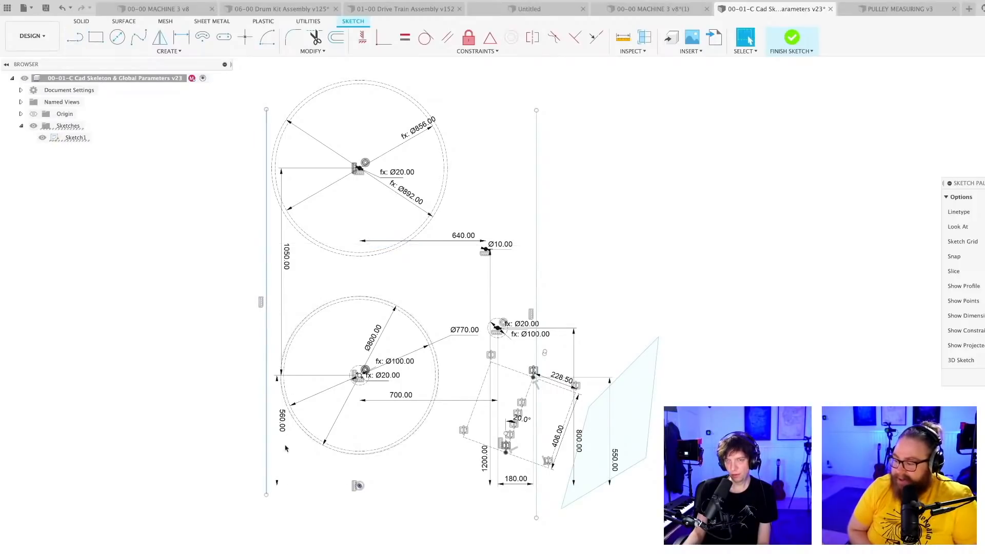
{"action": "left_click_drag", "start_coordinate": [266, 494], "coordinate": [266, 523]}
{"action": "left_click_drag", "start_coordinate": [266, 111], "coordinate": [266, 84]}
{"action": "middle_click_drag", "start_coordinate": [552, 260], "coordinate": [578, 290]}
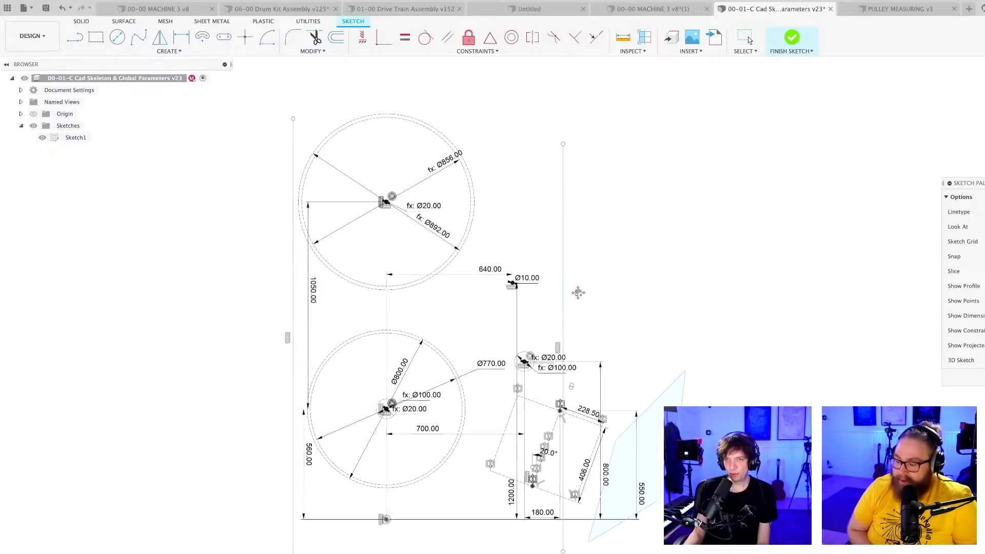
- Save the skeleton design with the version description "User Saved"
{"action": "scroll", "coordinate": [584, 293], "scroll_direction": "down", "scroll_amount": 3}
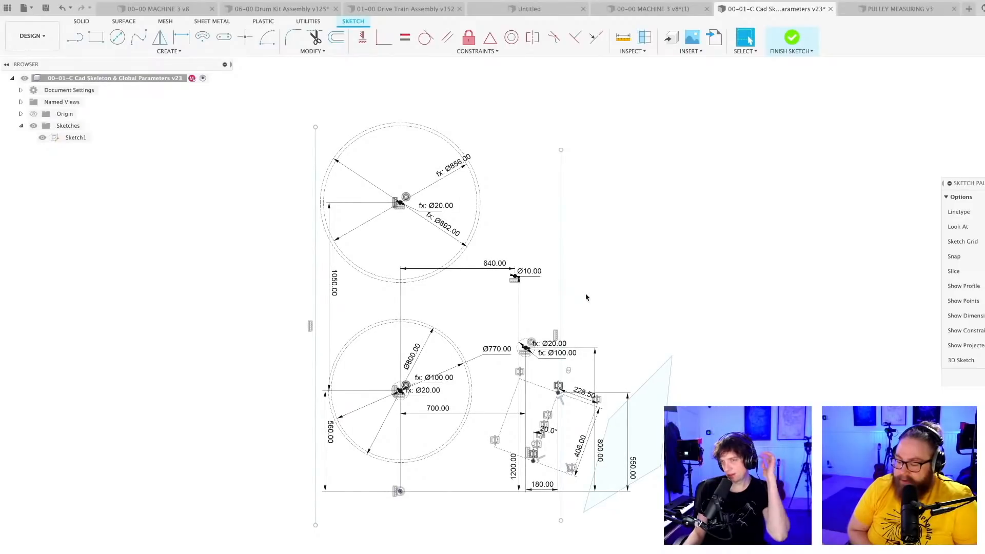
{"action": "scroll", "coordinate": [583, 299], "scroll_direction": "up", "scroll_amount": 3}
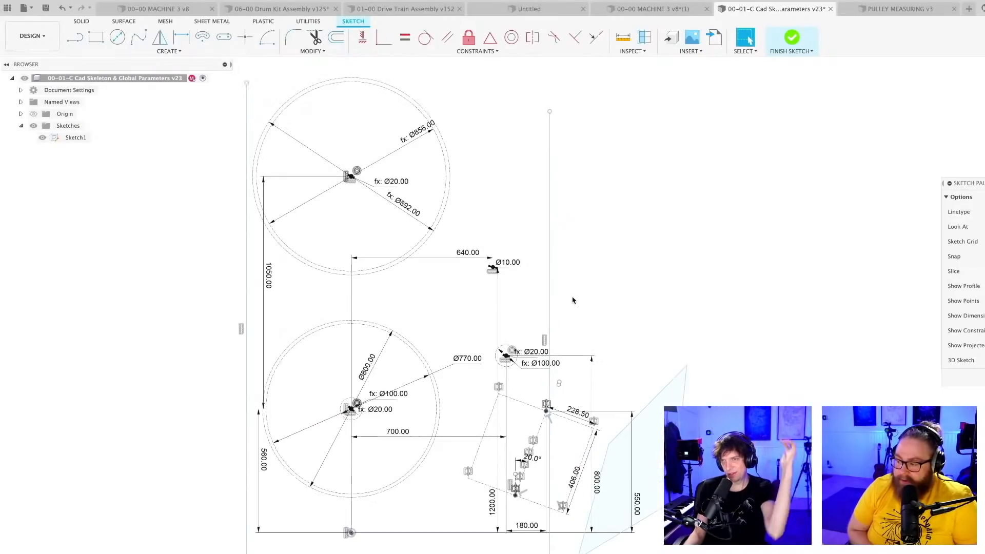
{"action": "key", "text": "super+s"}
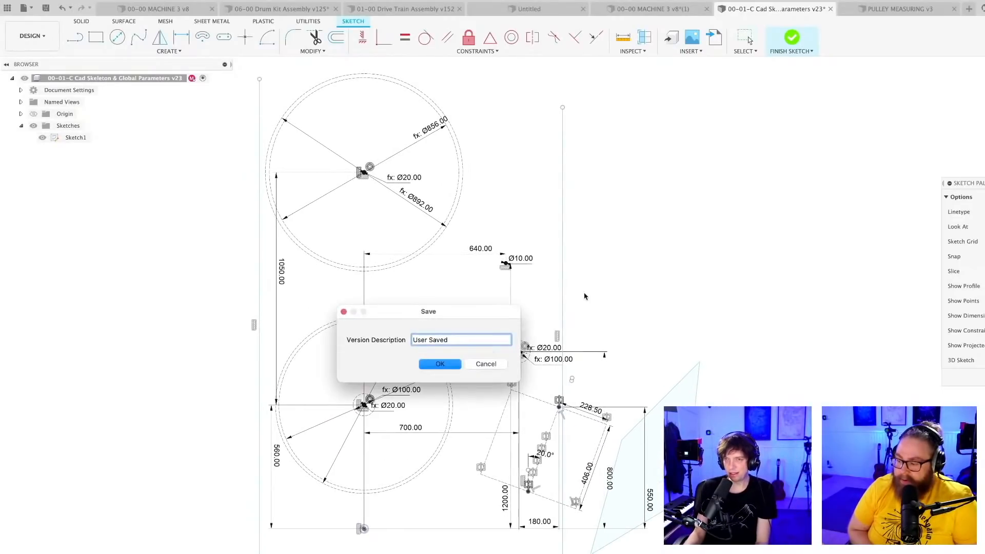
{"action": "key", "text": "Return"}
- Check the distance between the two vertical boundary lines again with a temporary horizontal line
{"action": "scroll", "coordinate": [502, 302], "scroll_direction": "down", "scroll_amount": 2}
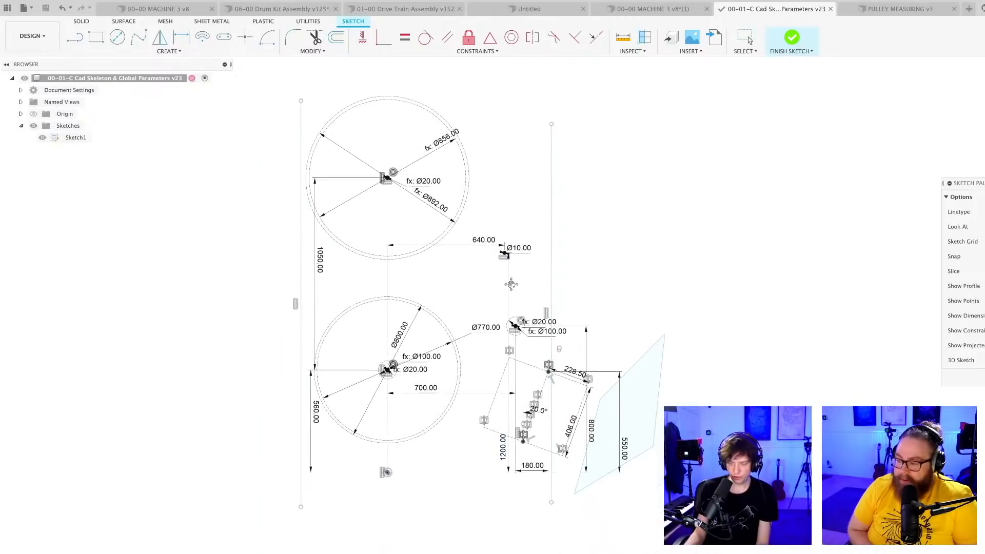
{"action": "scroll", "coordinate": [527, 291], "scroll_direction": "up", "scroll_amount": 3}
{"action": "scroll", "coordinate": [526, 291], "scroll_direction": "down", "scroll_amount": 2}
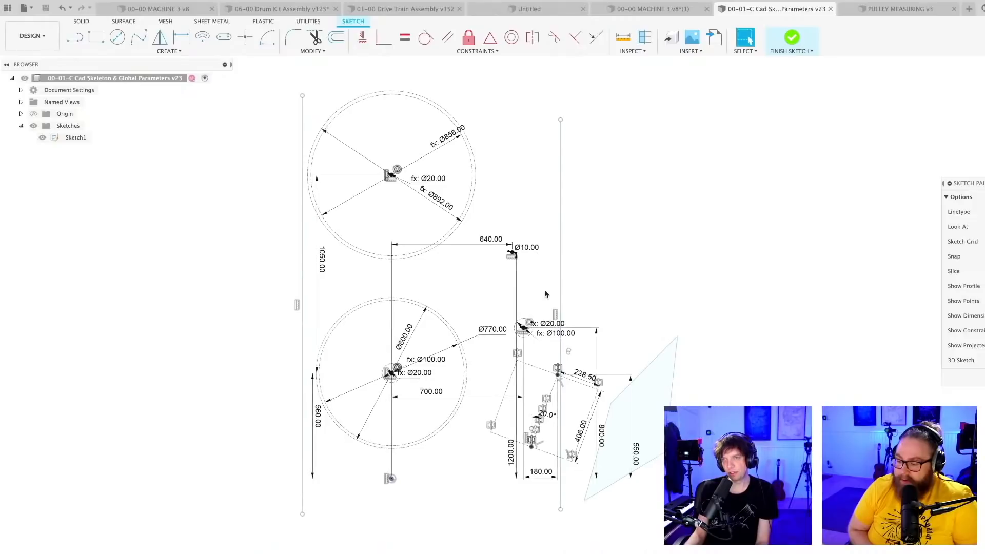
{"action": "key", "text": "l"}
{"action": "left_click", "coordinate": [560, 286]}
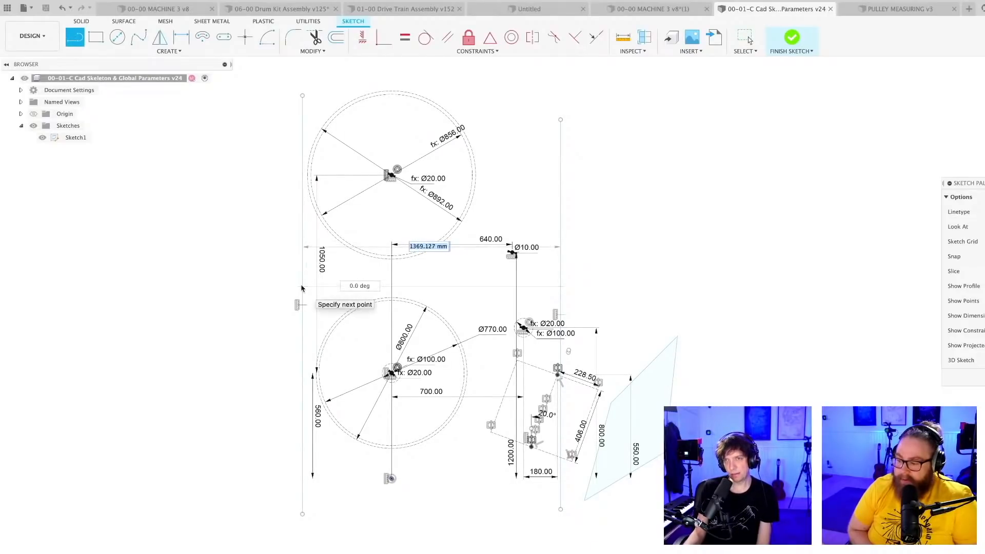
{"action": "key", "text": "Escape"}
- Examine how the drums, small pulleys and tilted rectangle fit between the two vertical boundary lines
{"action": "scroll", "coordinate": [598, 283], "scroll_direction": "down", "scroll_amount": 2}
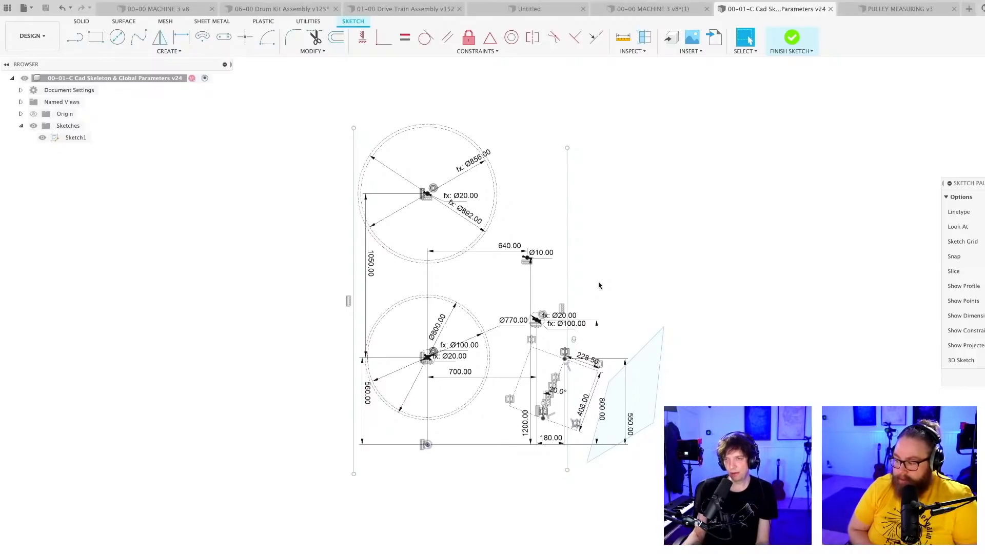
{"action": "scroll", "coordinate": [552, 293], "scroll_direction": "up", "scroll_amount": 2}
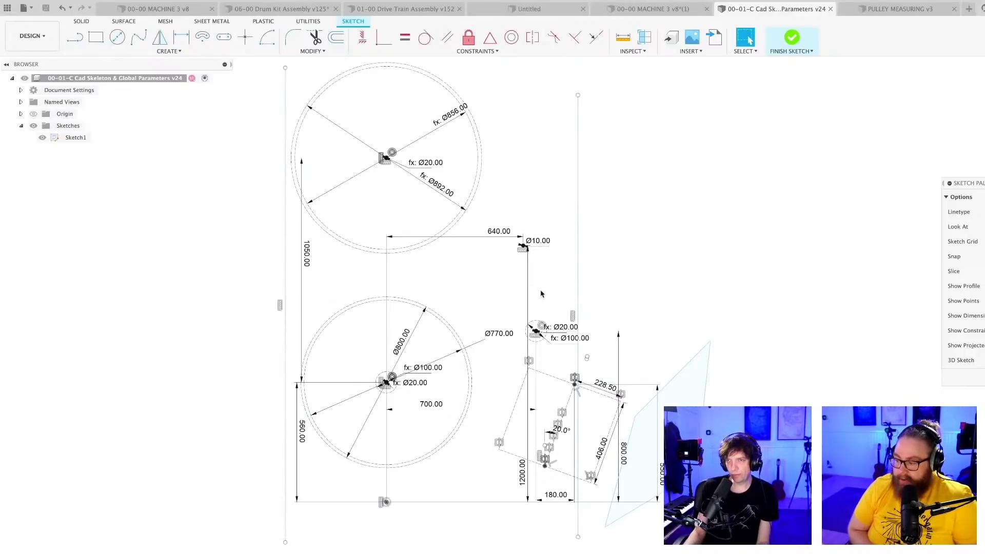
{"action": "scroll", "coordinate": [541, 294], "scroll_direction": "down", "scroll_amount": 2}
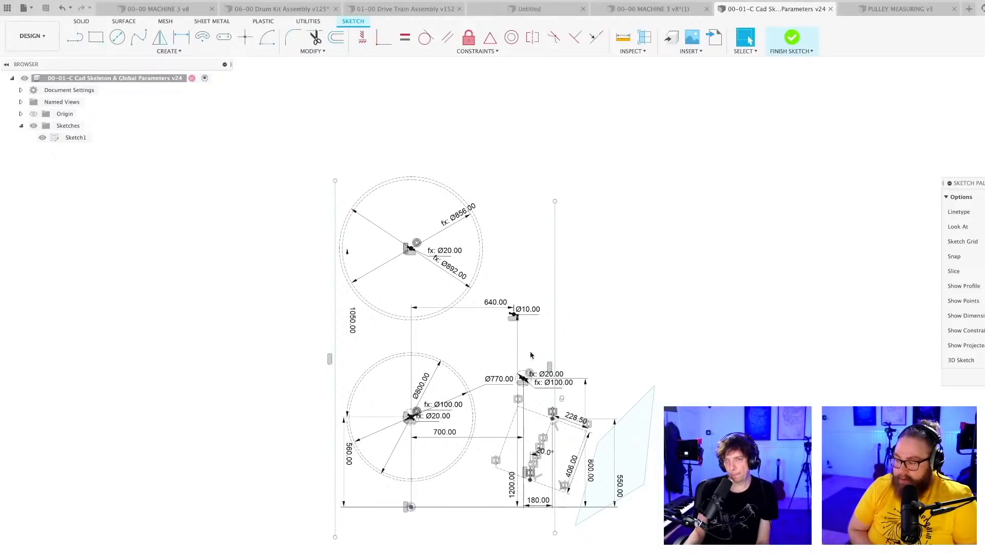
{"action": "scroll", "coordinate": [531, 354], "scroll_direction": "up", "scroll_amount": 1}
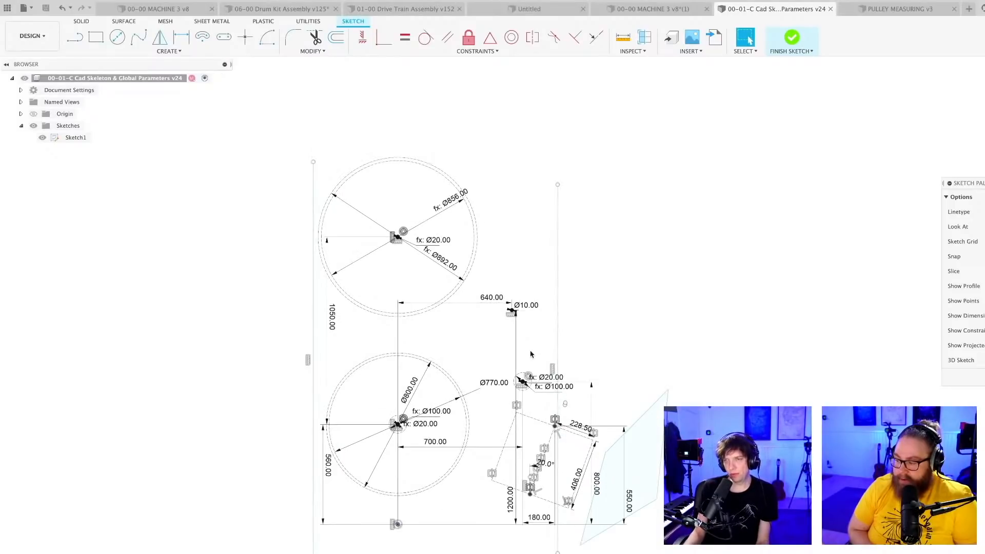
{"action": "mouse_move", "coordinate": [531, 352]}
{"action": "middle_mouse_down"}
{"action": "mouse_move", "coordinate": [556, 325]}
{"action": "mouse_move", "coordinate": [592, 315]}
{"action": "mouse_move", "coordinate": [589, 298]}
{"action": "middle_mouse_up"}
{"action": "scroll", "coordinate": [576, 315], "scroll_direction": "up", "scroll_amount": 2}
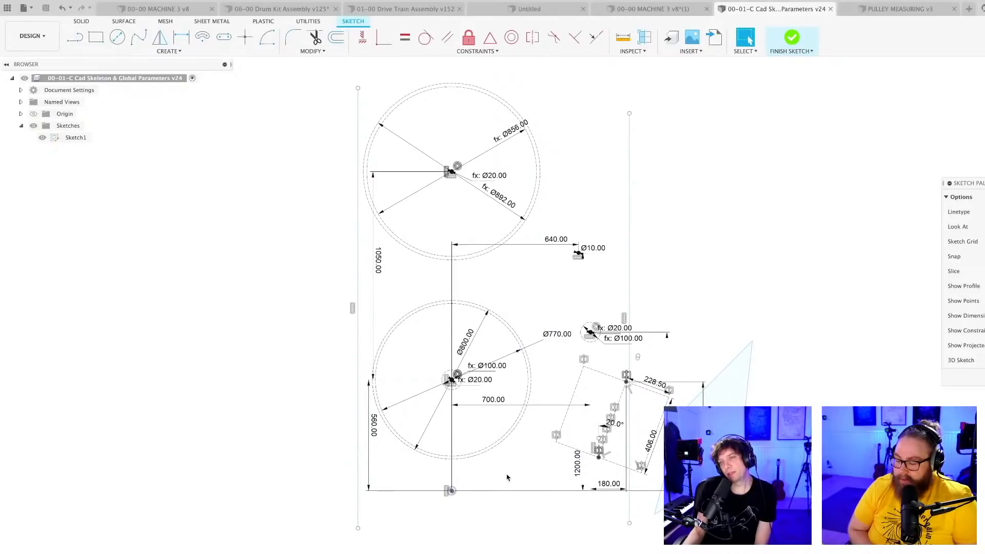
{"action": "scroll", "coordinate": [507, 478], "scroll_direction": "up", "scroll_amount": 1}
{"action": "scroll", "coordinate": [513, 475], "scroll_direction": "up", "scroll_amount": 2}
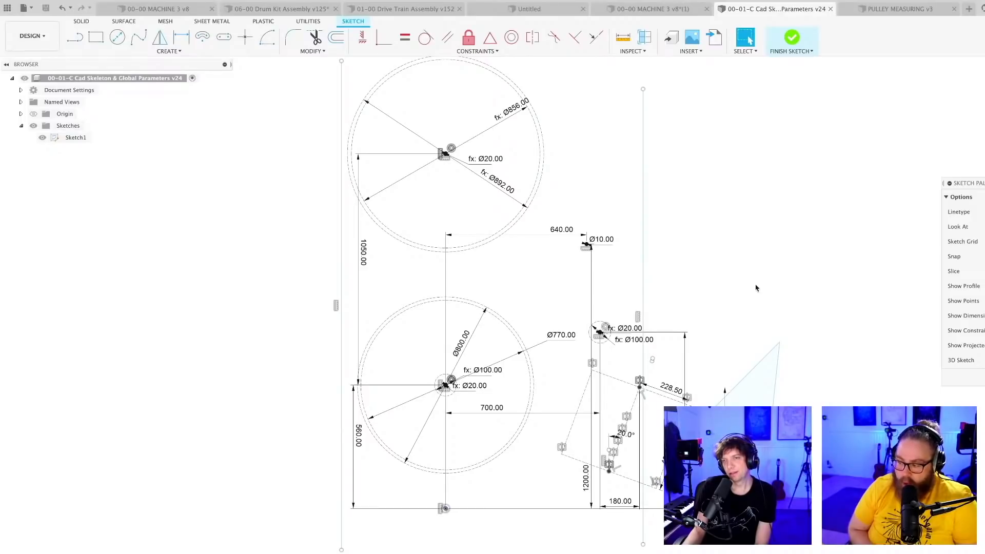
{"action": "scroll", "coordinate": [541, 304], "scroll_direction": "down", "scroll_amount": 2}
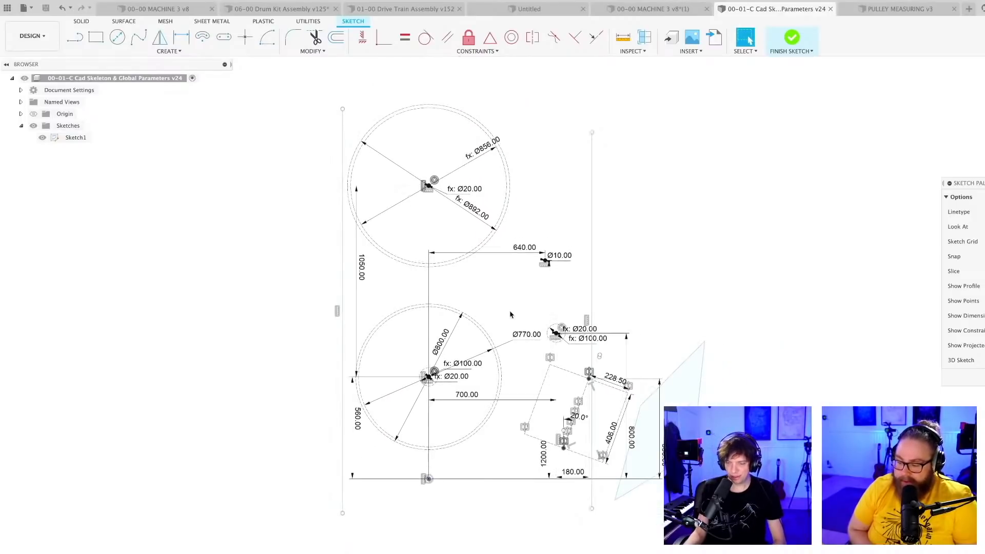
- Sketch a closed slanted band running from above the upper drum down across the lower drum to just below the base level
{"action": "key", "text": "l"}
{"action": "left_click", "coordinate": [538, 99]}
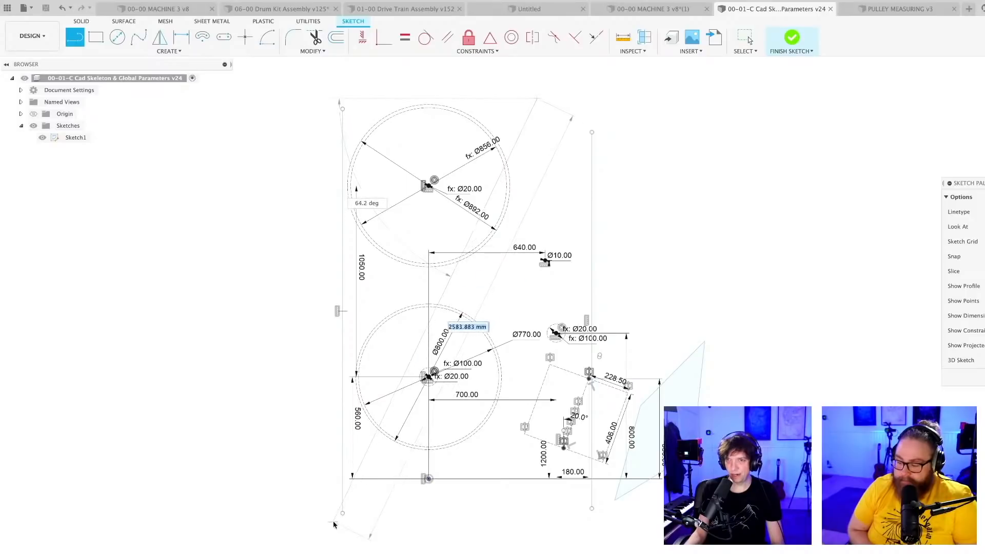
{"action": "left_click", "coordinate": [389, 507]}
{"action": "left_click", "coordinate": [564, 97]}
{"action": "left_click", "coordinate": [538, 98]}
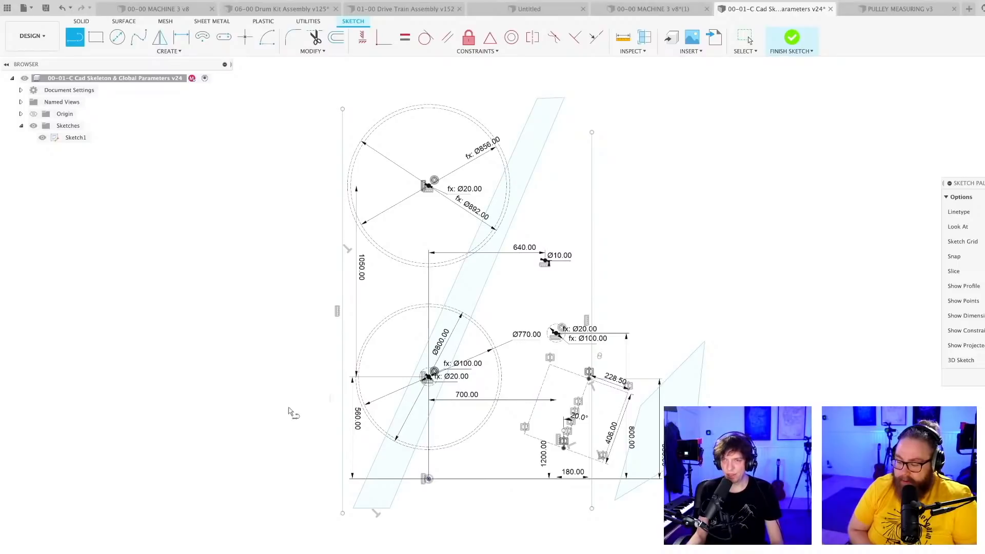
{"action": "scroll", "coordinate": [442, 391], "scroll_direction": "down", "scroll_amount": 2}
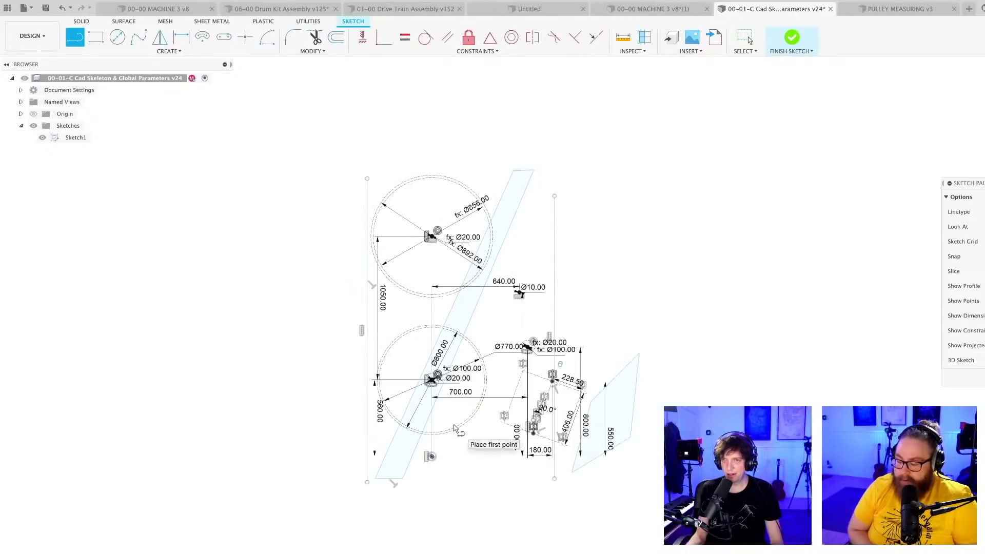
{"action": "key", "text": "Escape"}
{"action": "scroll", "coordinate": [453, 430], "scroll_direction": "up", "scroll_amount": 5}
{"action": "middle_click_drag", "start_coordinate": [472, 436], "coordinate": [472, 458]}
{"action": "scroll", "coordinate": [472, 459], "scroll_direction": "down", "scroll_amount": 3}
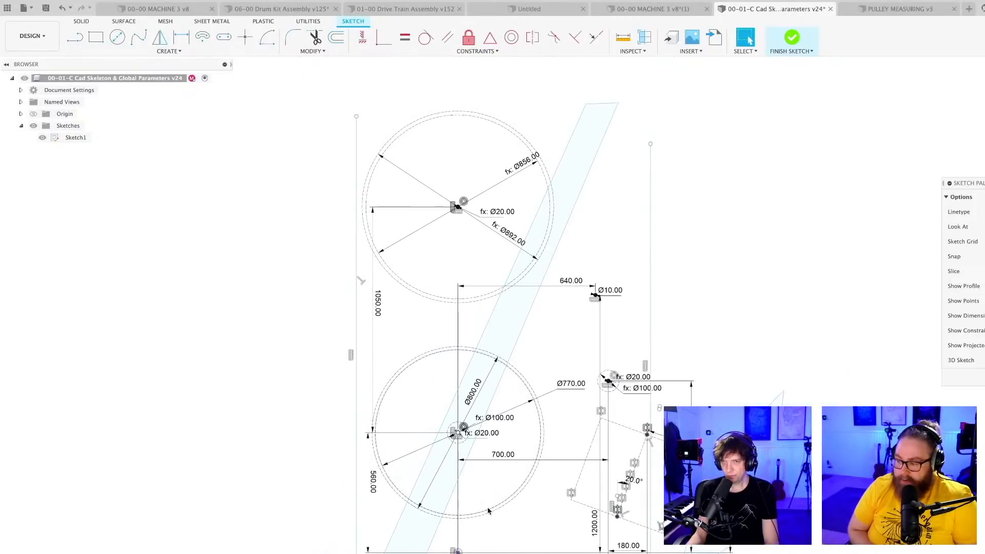
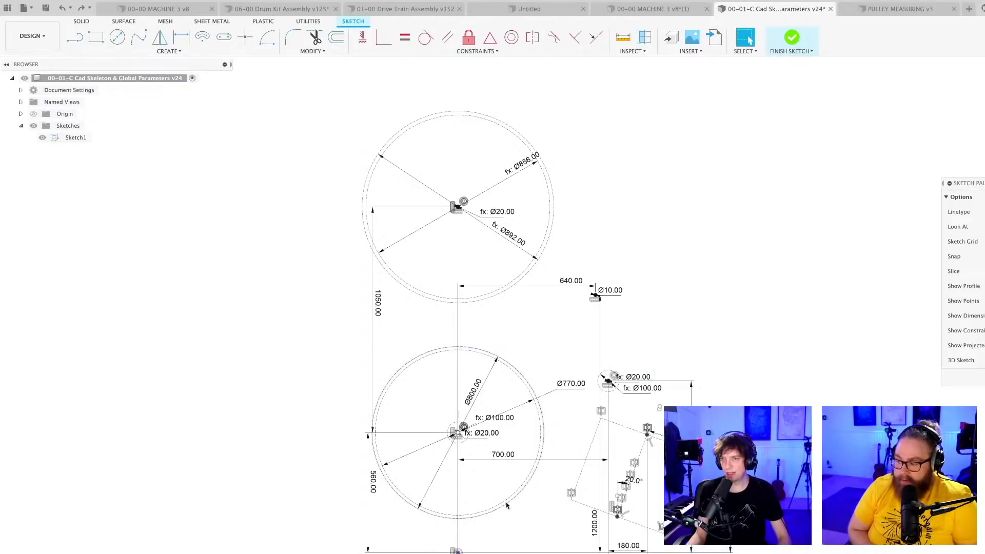
- Delete the vertical constraint on the lower drum's centre point
{"action": "scroll", "coordinate": [510, 505], "scroll_direction": "up", "scroll_amount": 2}
{"action": "scroll", "coordinate": [468, 503], "scroll_direction": "up", "scroll_amount": 5}
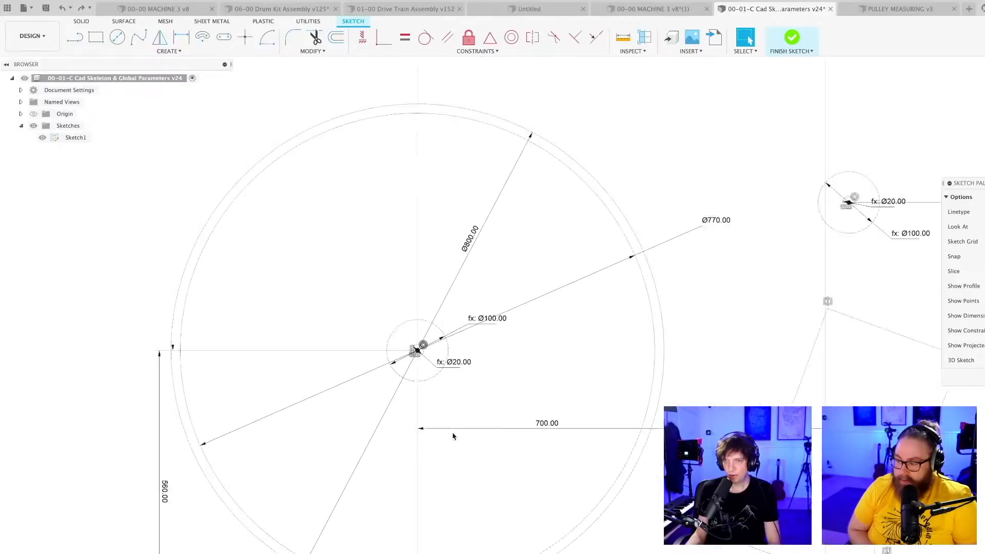
{"action": "scroll", "coordinate": [461, 289], "scroll_direction": "down", "scroll_amount": 8}
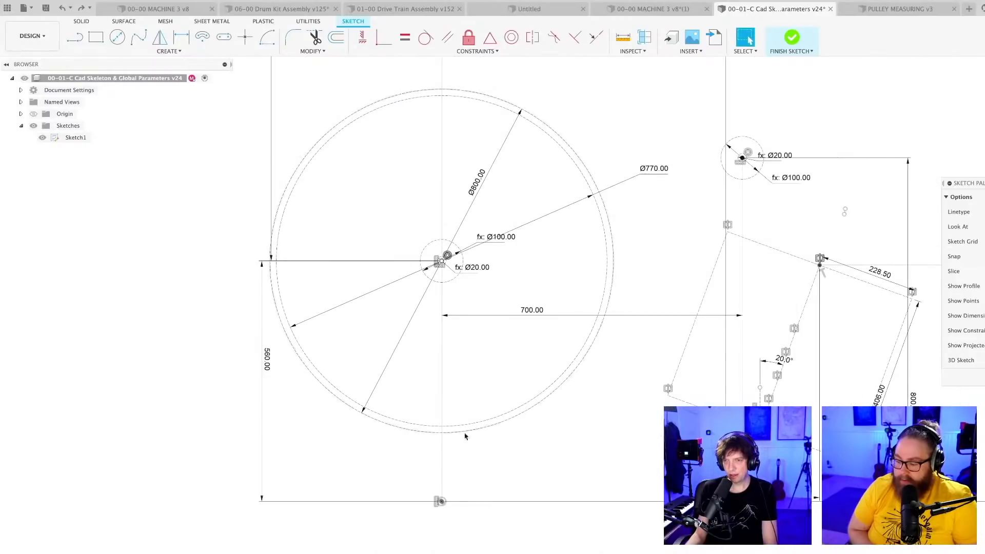
{"action": "scroll", "coordinate": [480, 456], "scroll_direction": "down", "scroll_amount": 4}
{"action": "middle_click_drag", "start_coordinate": [479, 380], "coordinate": [476, 453]}
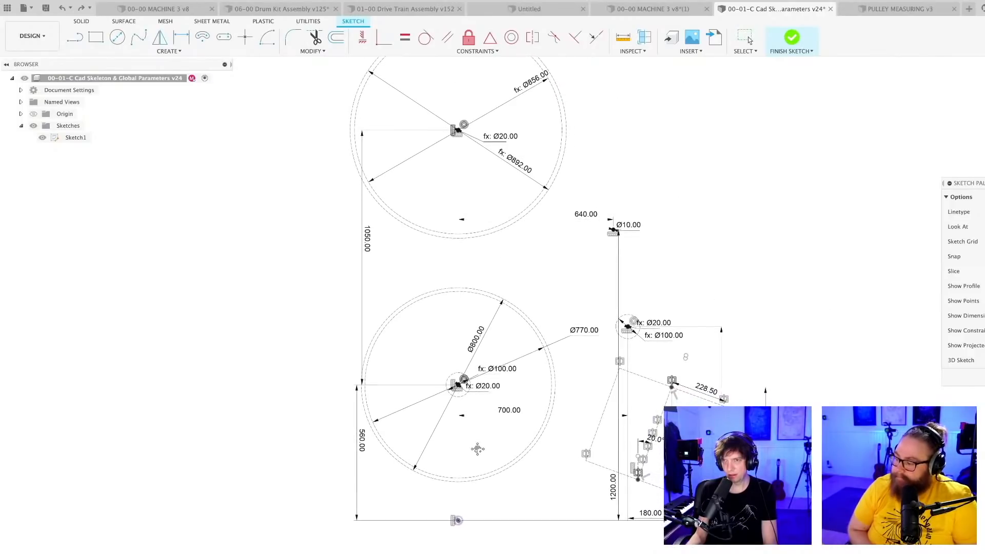
{"action": "scroll", "coordinate": [450, 399], "scroll_direction": "up", "scroll_amount": 5}
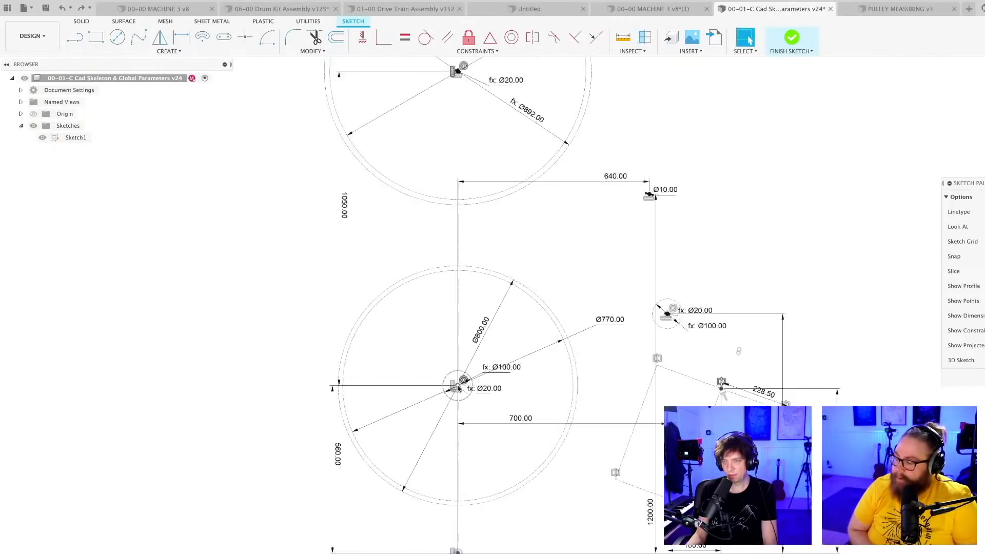
{"action": "scroll", "coordinate": [463, 367], "scroll_direction": "up", "scroll_amount": 7}
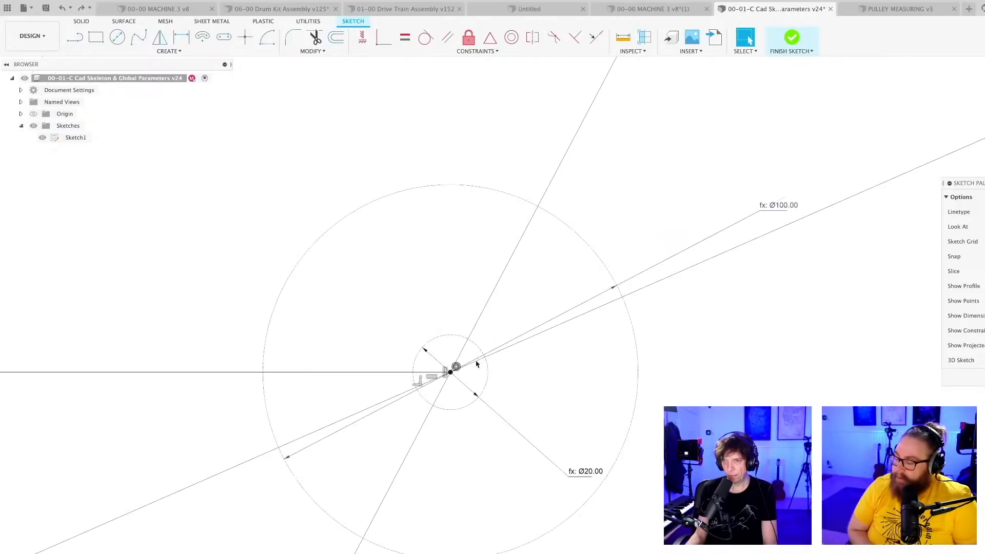
{"action": "scroll", "coordinate": [404, 397], "scroll_direction": "up", "scroll_amount": 3}
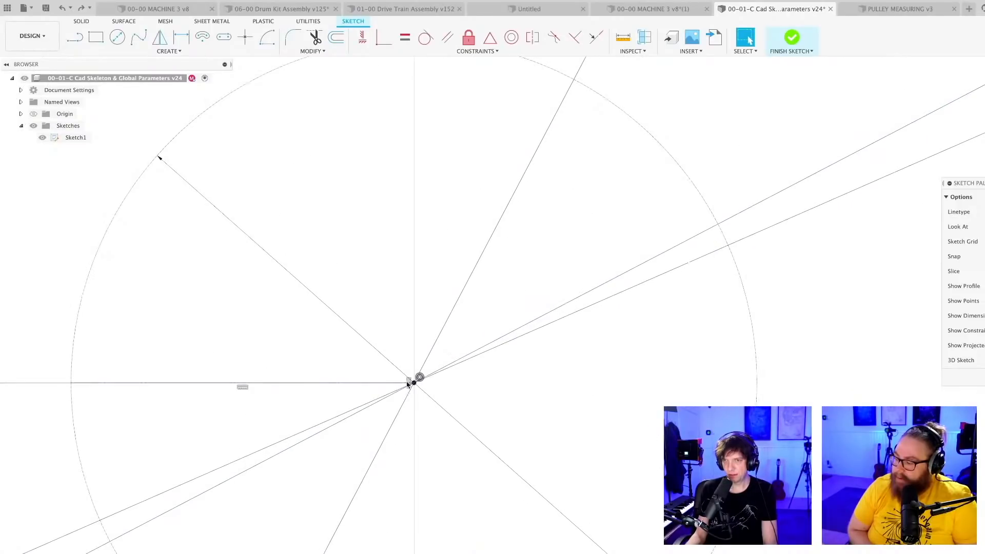
{"action": "scroll", "coordinate": [407, 382], "scroll_direction": "up", "scroll_amount": 5}
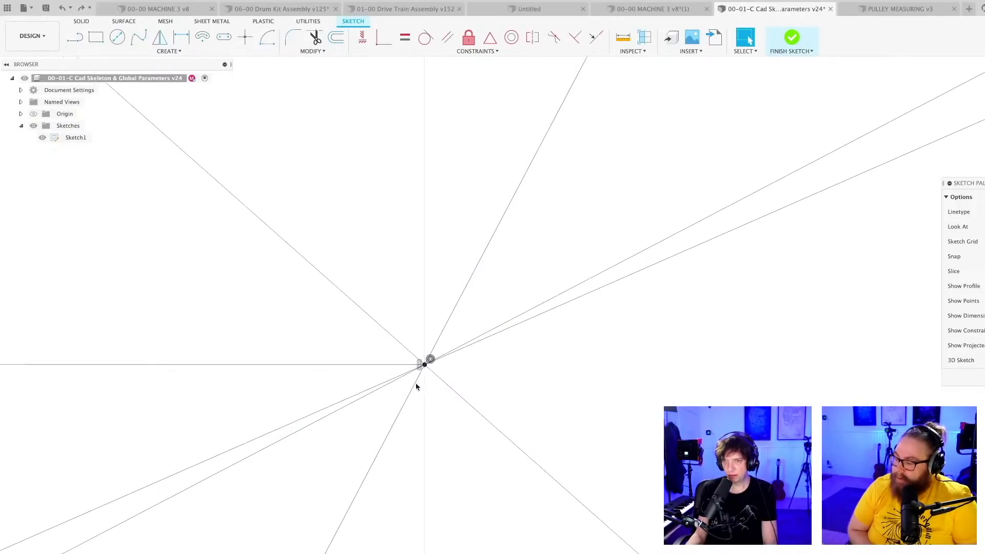
{"action": "left_click", "coordinate": [419, 362]}
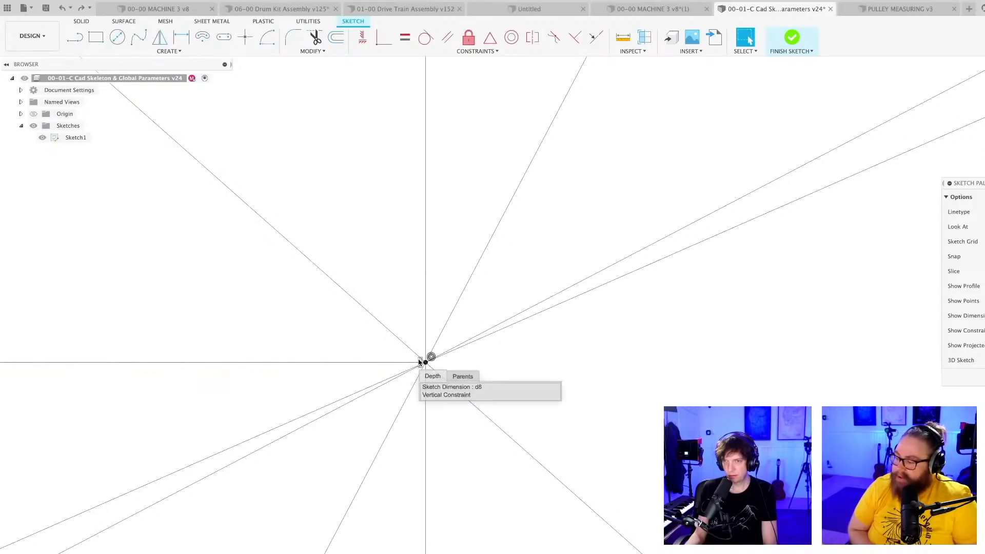
{"action": "left_click", "coordinate": [432, 395]}
{"action": "key", "text": "Delete"}
- Move the lower drum about 118 mm sideways off the upper drum's centre line, away from the small pulleys
{"action": "scroll", "coordinate": [432, 398], "scroll_direction": "down", "scroll_amount": 4}
{"action": "scroll", "coordinate": [437, 400], "scroll_direction": "down", "scroll_amount": 5}
{"action": "scroll", "coordinate": [505, 516], "scroll_direction": "down", "scroll_amount": 5}
{"action": "middle_click_drag", "start_coordinate": [505, 516], "coordinate": [482, 373]}
{"action": "scroll", "coordinate": [480, 370], "scroll_direction": "up", "scroll_amount": 2}
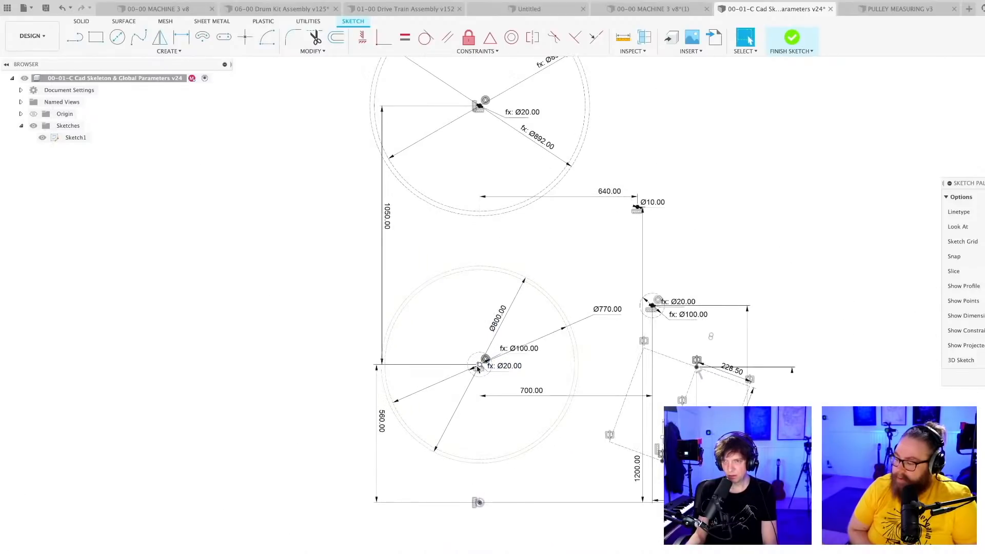
{"action": "left_click_drag", "start_coordinate": [479, 367], "coordinate": [452, 366]}
{"action": "key", "text": "Escape"}
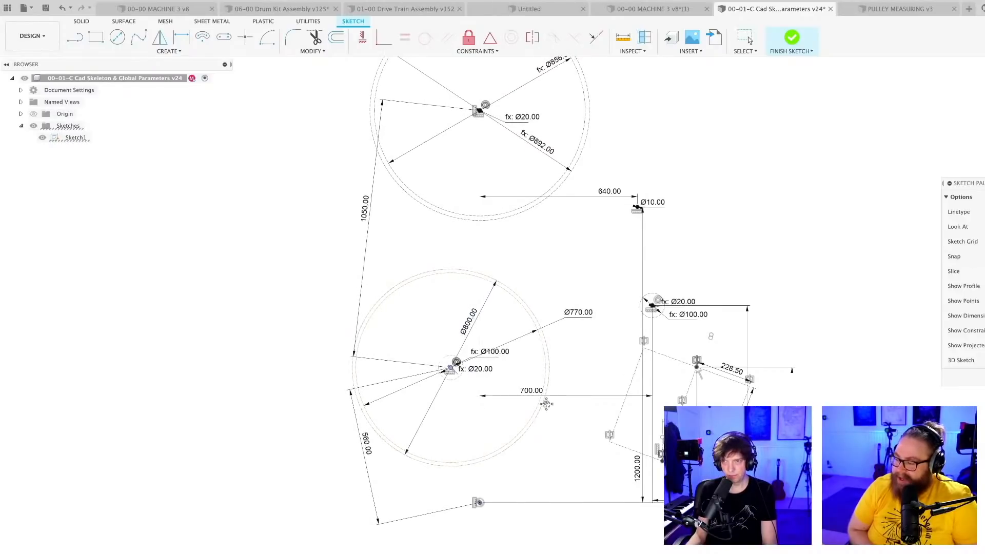
- Delete the slanted 1050 mm and 560 mm dimensions that tie the lower drum to the upper drum and the base
{"action": "middle_click_drag", "start_coordinate": [547, 406], "coordinate": [463, 399]}
{"action": "scroll", "coordinate": [463, 399], "scroll_direction": "down", "scroll_amount": 3}
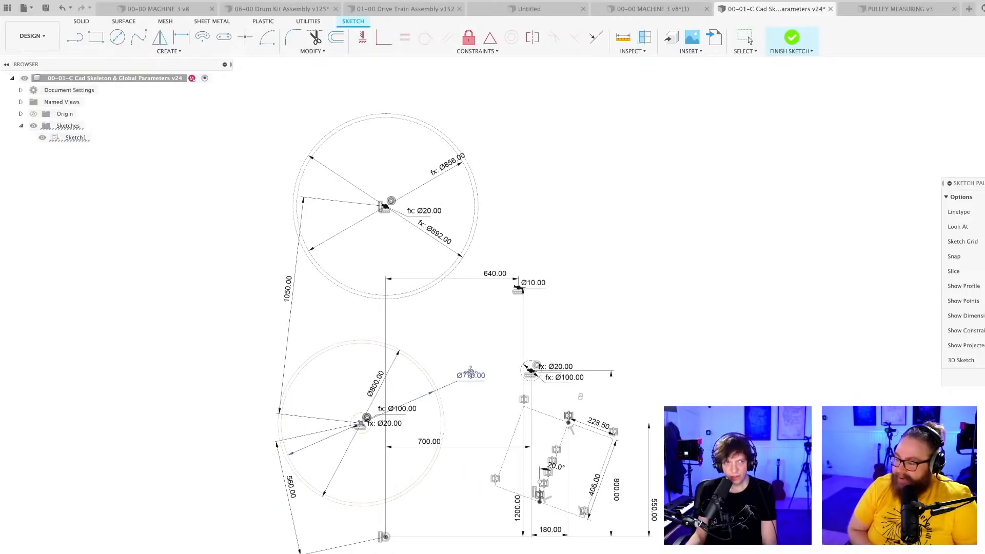
{"action": "middle_click_drag", "start_coordinate": [472, 344], "coordinate": [441, 334]}
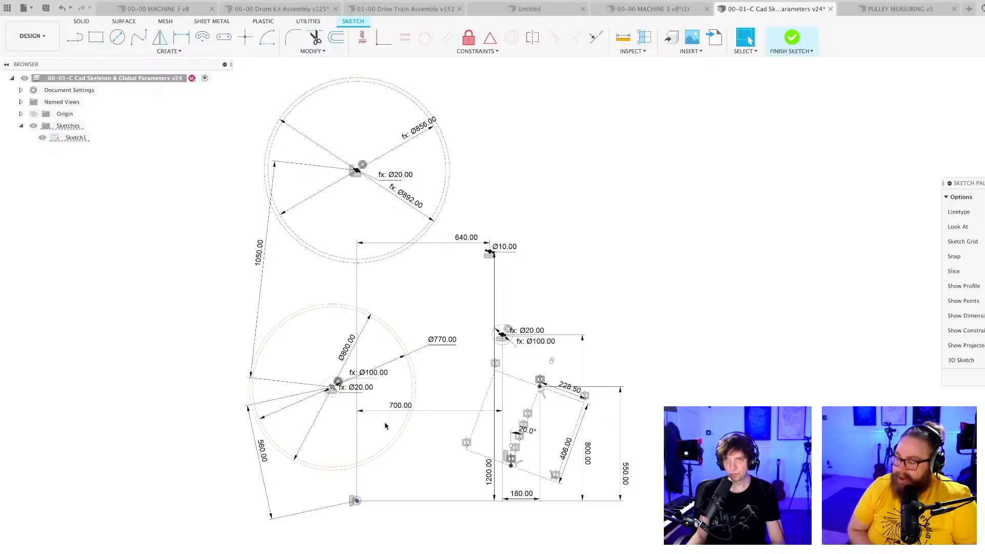
{"action": "left_click", "coordinate": [261, 260]}
{"action": "key", "text": "ctrl+z"}
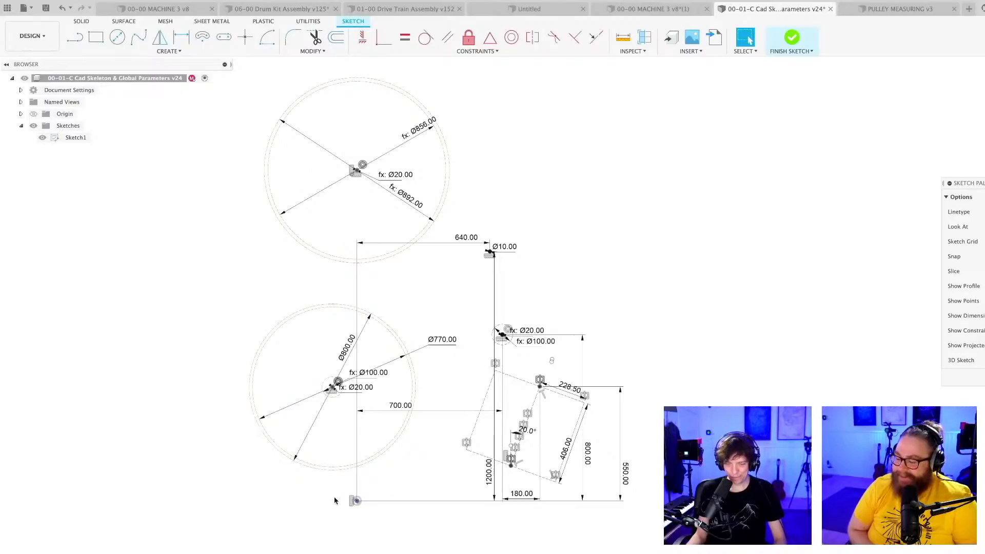
- Dimension the lower drum centre's horizontal offset from the upper drum's vertical centre line as 120 mm and place the dimension below the drum
{"action": "key", "text": "d"}
{"action": "scroll", "coordinate": [347, 439], "scroll_direction": "up", "scroll_amount": 3}
{"action": "scroll", "coordinate": [328, 363], "scroll_direction": "up", "scroll_amount": 3}
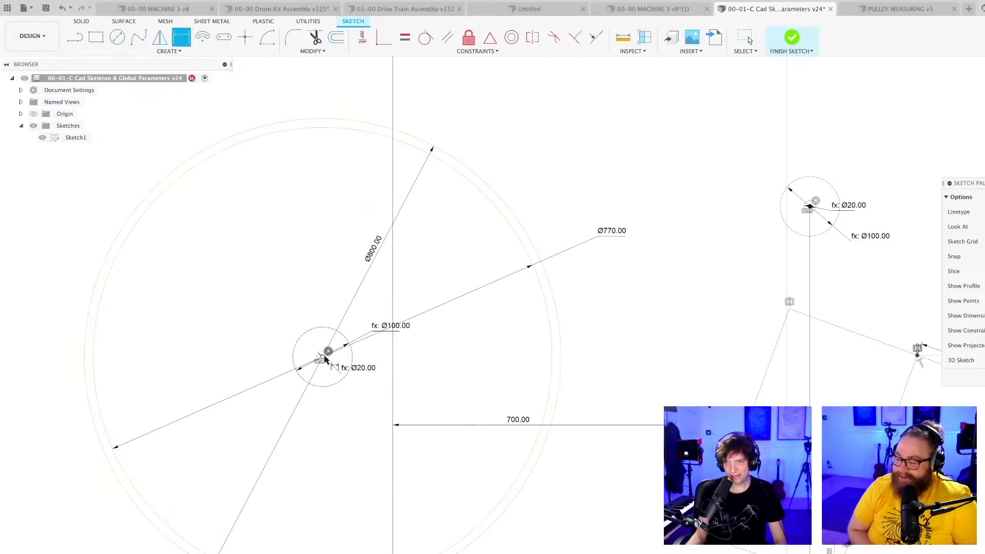
{"action": "scroll", "coordinate": [382, 427], "scroll_direction": "down", "scroll_amount": 3}
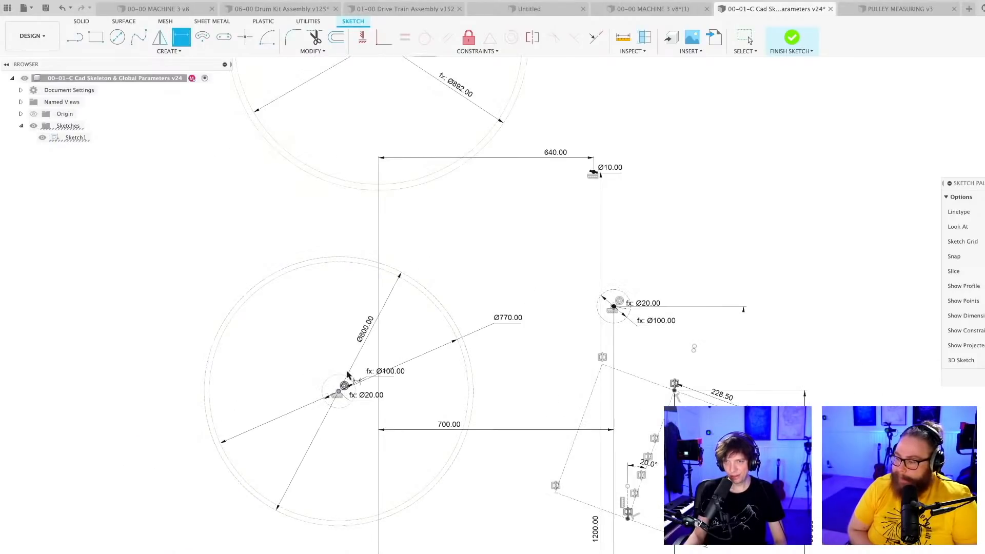
{"action": "left_click", "coordinate": [358, 240]}
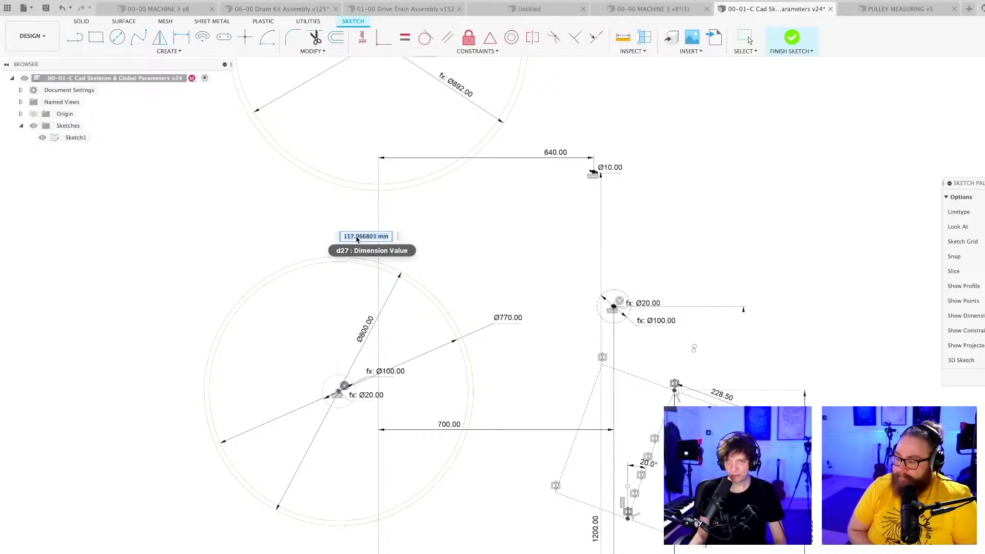
{"action": "type", "text": "120"}
{"action": "key", "text": "Return"}
{"action": "key", "text": "Escape"}
{"action": "left_click_drag", "start_coordinate": [357, 240], "coordinate": [359, 550]}
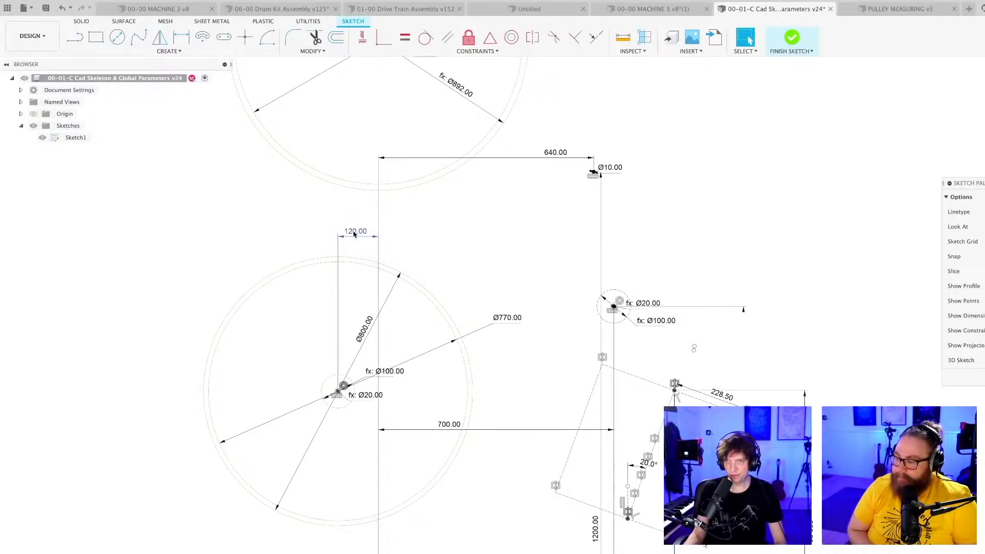
- Dimension the upper drum centre's height above the base line as 1590 mm, placing the dimension outside the drums
{"action": "scroll", "coordinate": [405, 545], "scroll_direction": "down", "scroll_amount": 3}
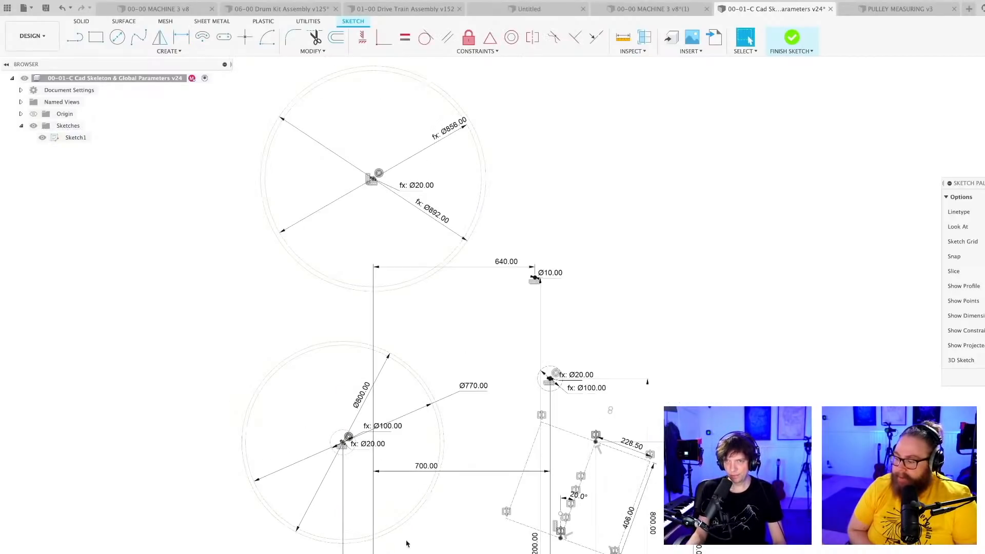
{"action": "scroll", "coordinate": [404, 548], "scroll_direction": "up", "scroll_amount": 1}
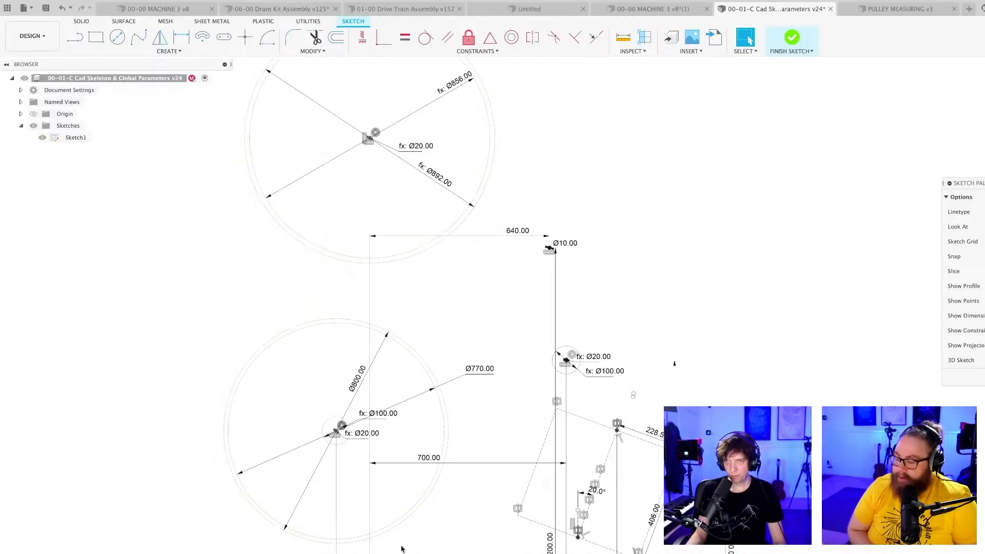
{"action": "scroll", "coordinate": [403, 548], "scroll_direction": "down", "scroll_amount": 1}
{"action": "key", "text": "d"}
{"action": "scroll", "coordinate": [404, 548], "scroll_direction": "up", "scroll_amount": 4}
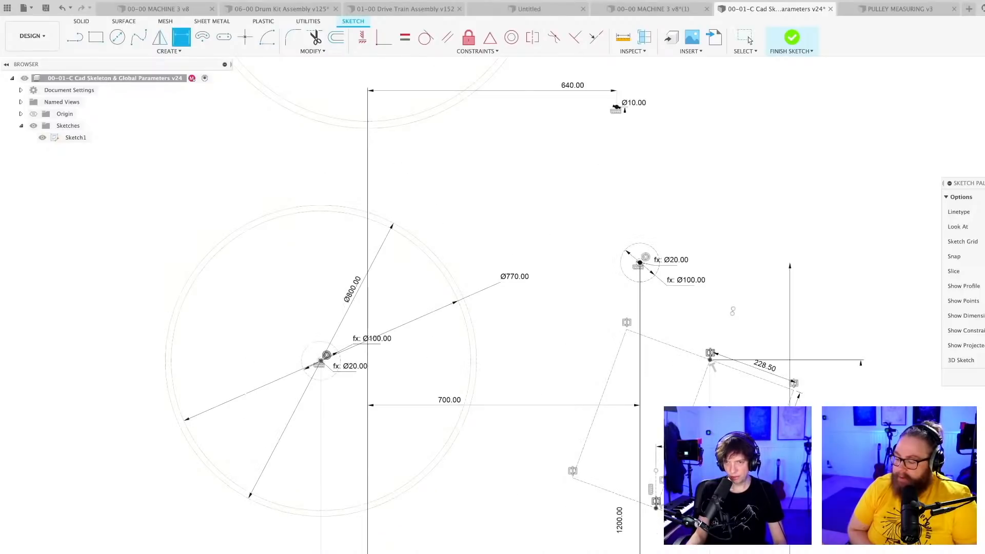
{"action": "scroll", "coordinate": [394, 547], "scroll_direction": "down", "scroll_amount": 5}
{"action": "scroll", "coordinate": [383, 262], "scroll_direction": "up", "scroll_amount": 2}
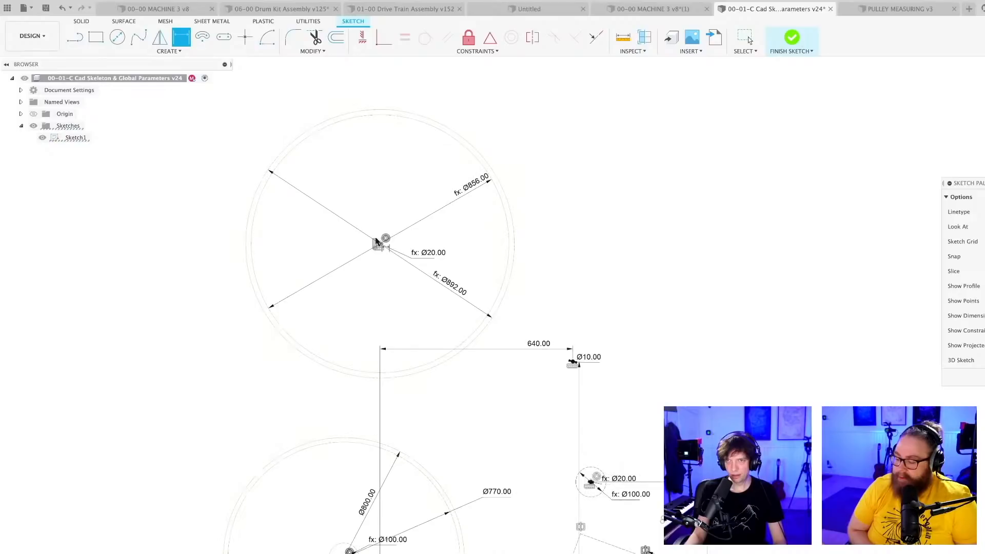
{"action": "left_click", "coordinate": [378, 243]}
{"action": "left_click", "coordinate": [199, 426]}
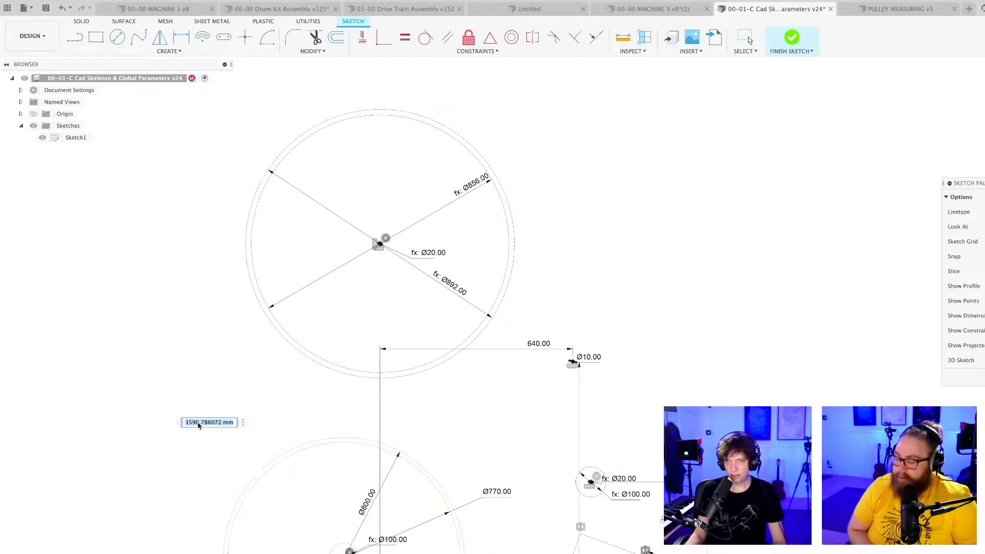
{"action": "type", "text": "1"}
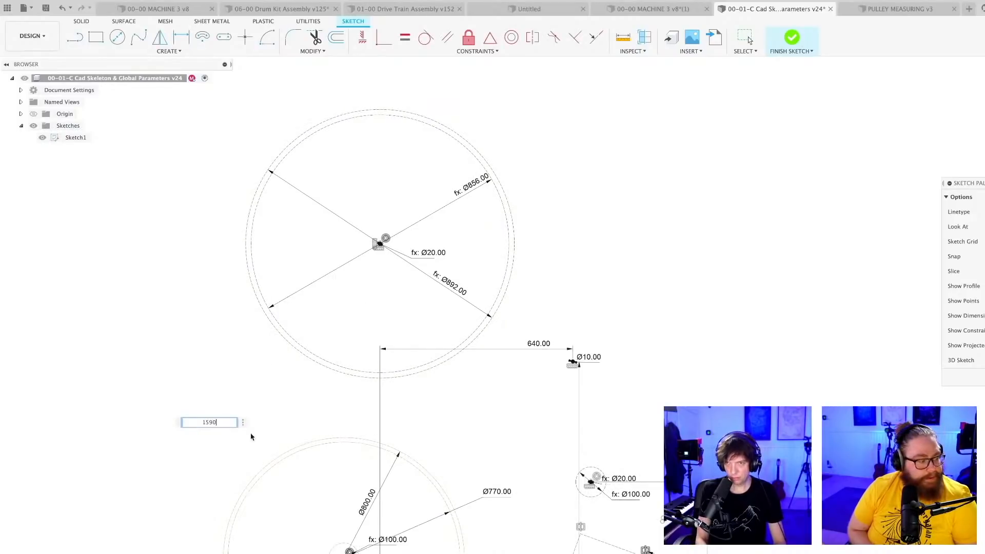
{"action": "type", "text": "590"}
{"action": "key", "text": "Return"}
{"action": "scroll", "coordinate": [412, 420], "scroll_direction": "down", "scroll_amount": 4}
{"action": "scroll", "coordinate": [412, 419], "scroll_direction": "up", "scroll_amount": 1}
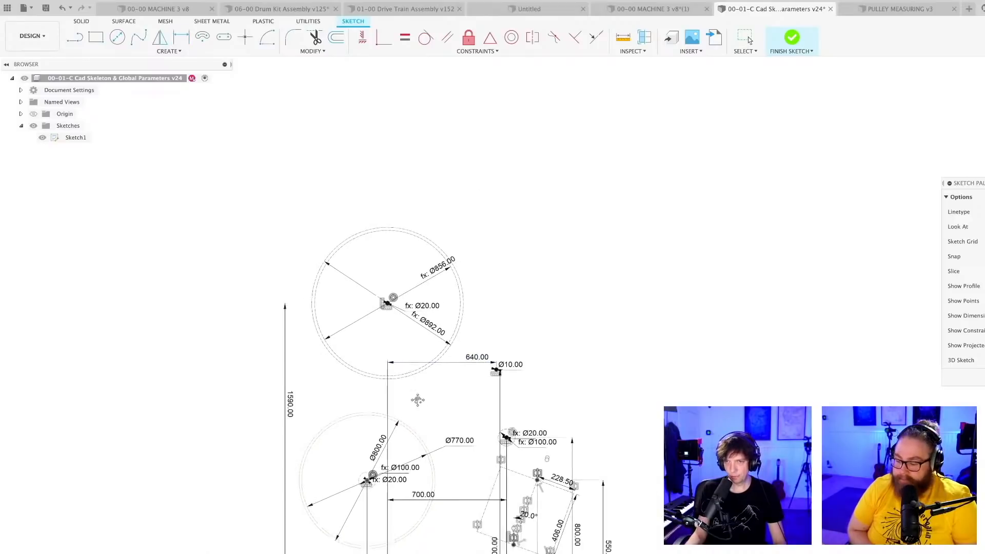
{"action": "middle_click_drag", "start_coordinate": [412, 419], "coordinate": [421, 387]}
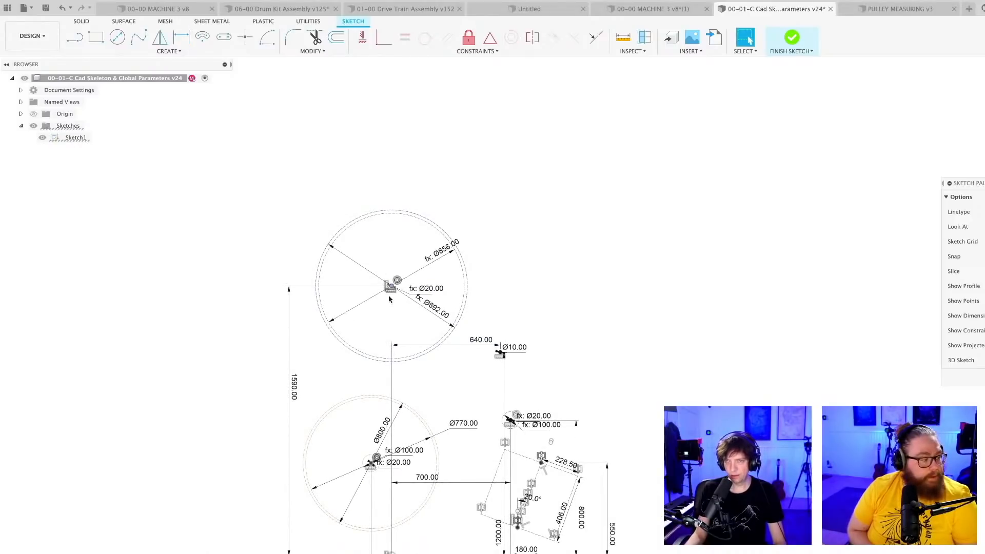
{"action": "scroll", "coordinate": [390, 299], "scroll_direction": "up", "scroll_amount": 2}
{"action": "scroll", "coordinate": [392, 301], "scroll_direction": "down", "scroll_amount": 3}
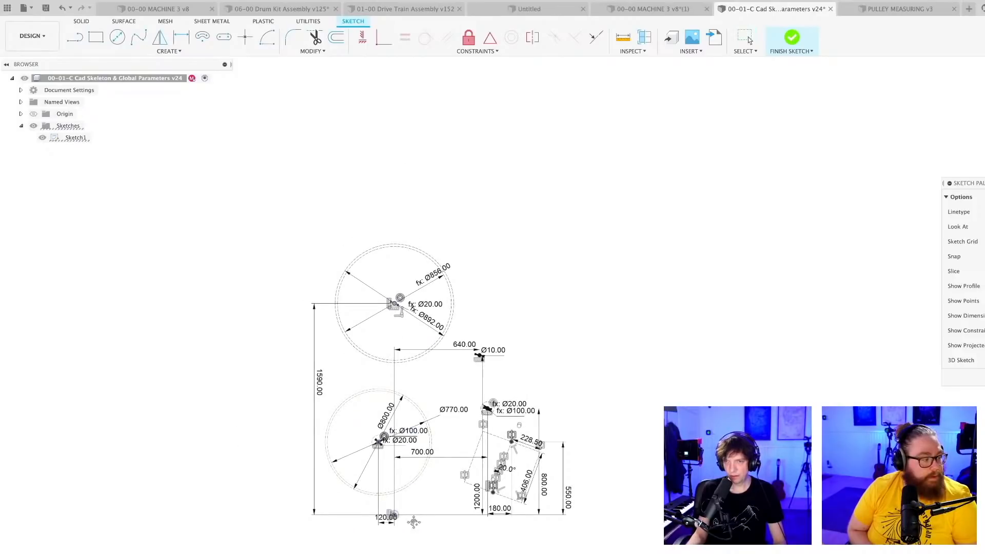
{"action": "scroll", "coordinate": [411, 512], "scroll_direction": "up", "scroll_amount": 2}
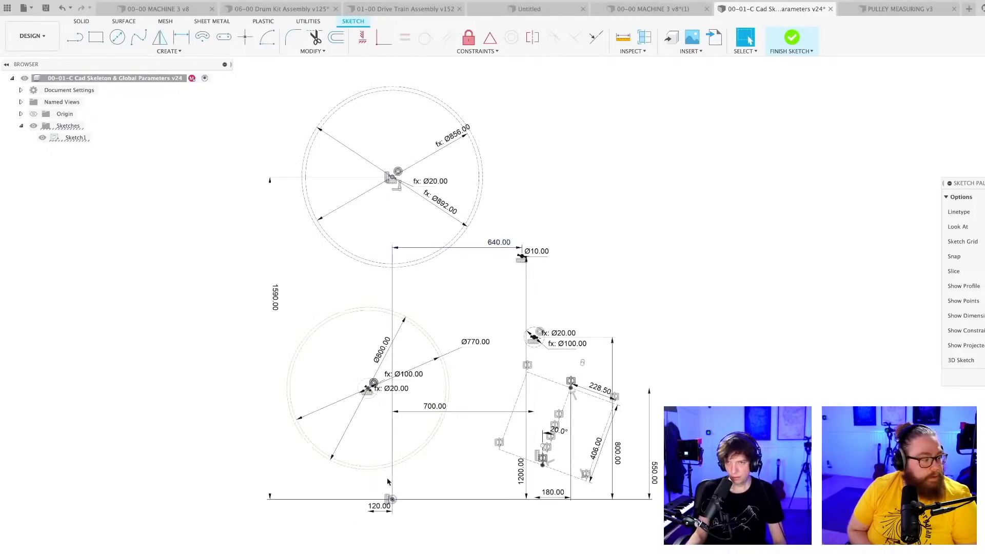
{"action": "key", "text": "d"}
{"action": "left_click", "coordinate": [392, 499]}
{"action": "scroll", "coordinate": [393, 495], "scroll_direction": "up", "scroll_amount": 2}
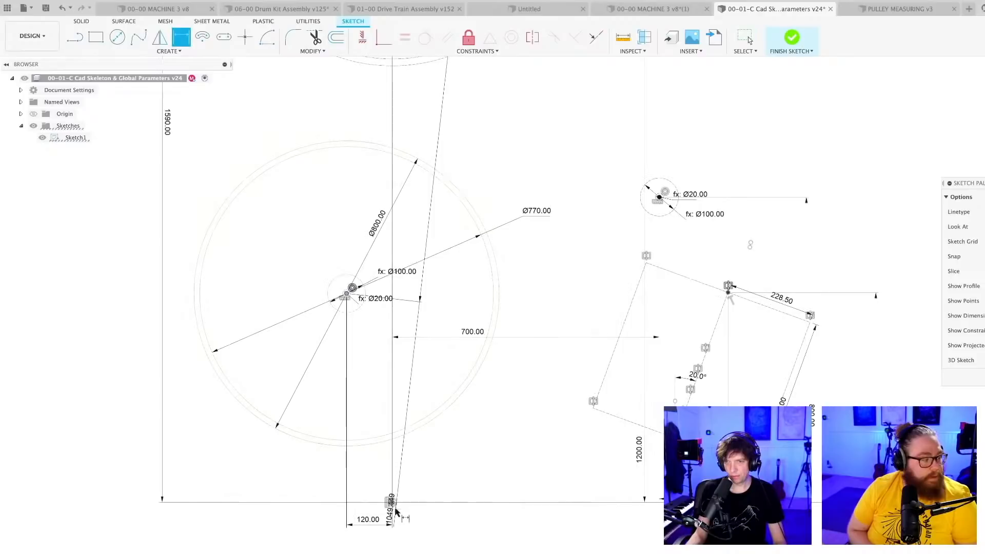
{"action": "key", "text": "Escape"}
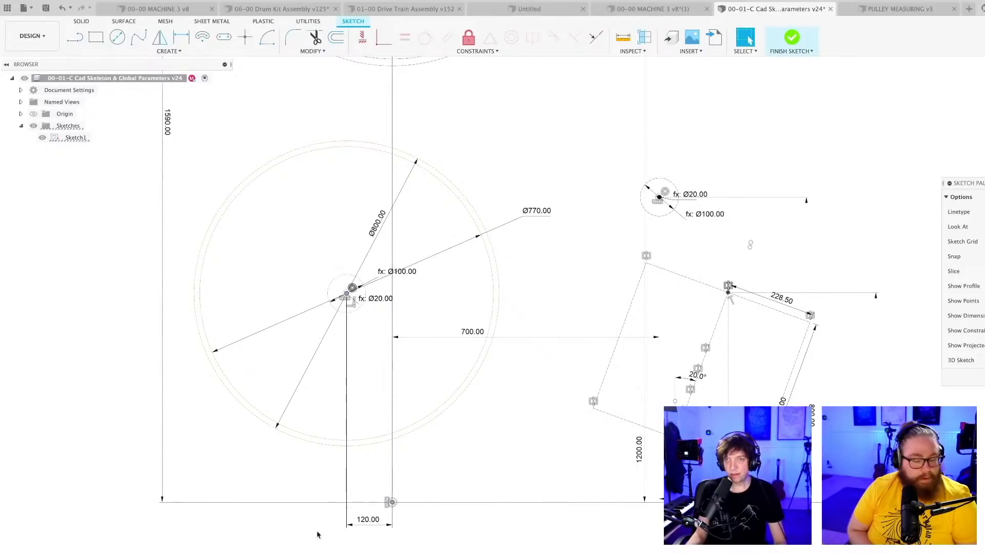
- Dimension the lower drum centre's height above the base line as 550 mm
{"action": "middle_click_drag", "start_coordinate": [326, 514], "coordinate": [392, 514]}
{"action": "scroll", "coordinate": [457, 410], "scroll_direction": "up", "scroll_amount": 1}
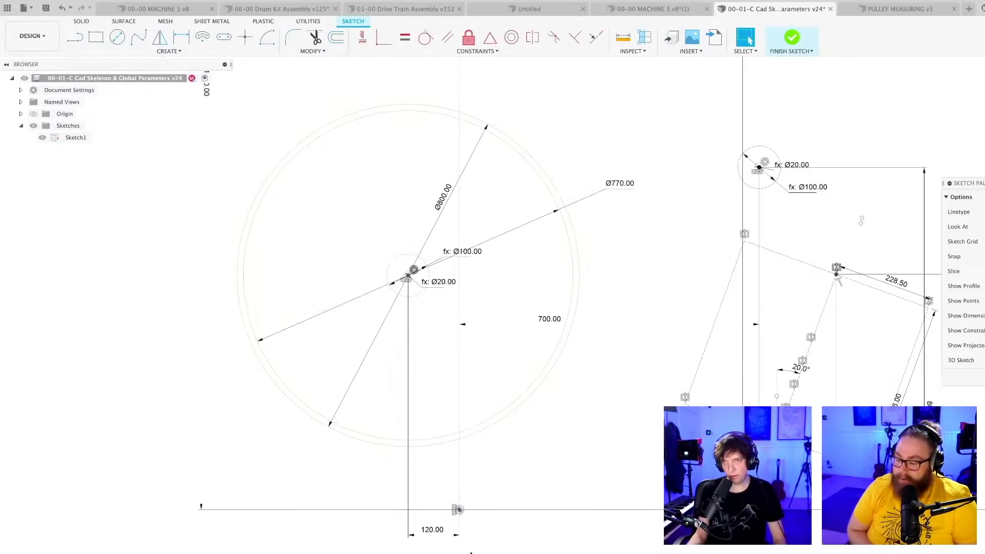
{"action": "key", "text": "d"}
{"action": "scroll", "coordinate": [464, 531], "scroll_direction": "up", "scroll_amount": 2}
{"action": "left_click", "coordinate": [454, 496]}
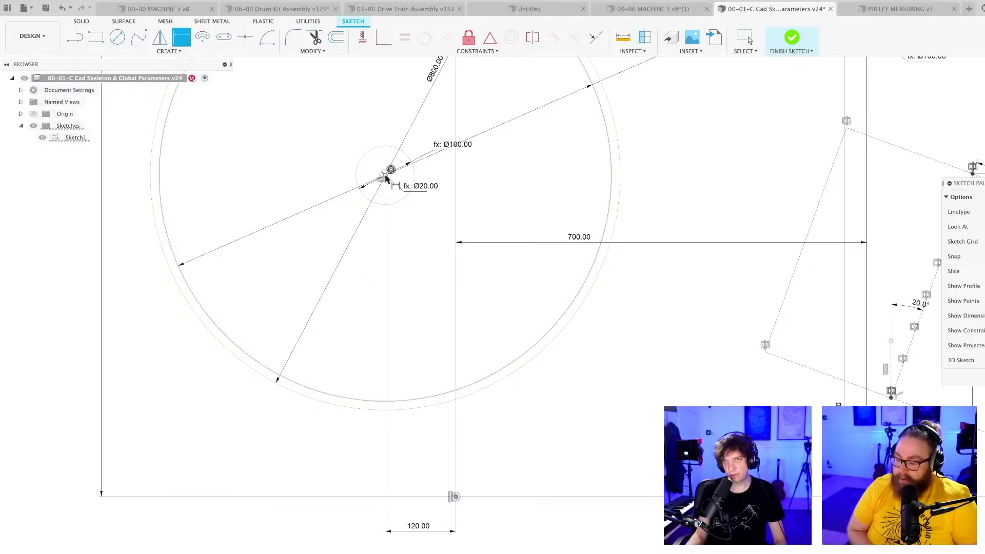
{"action": "left_click", "coordinate": [385, 176]}
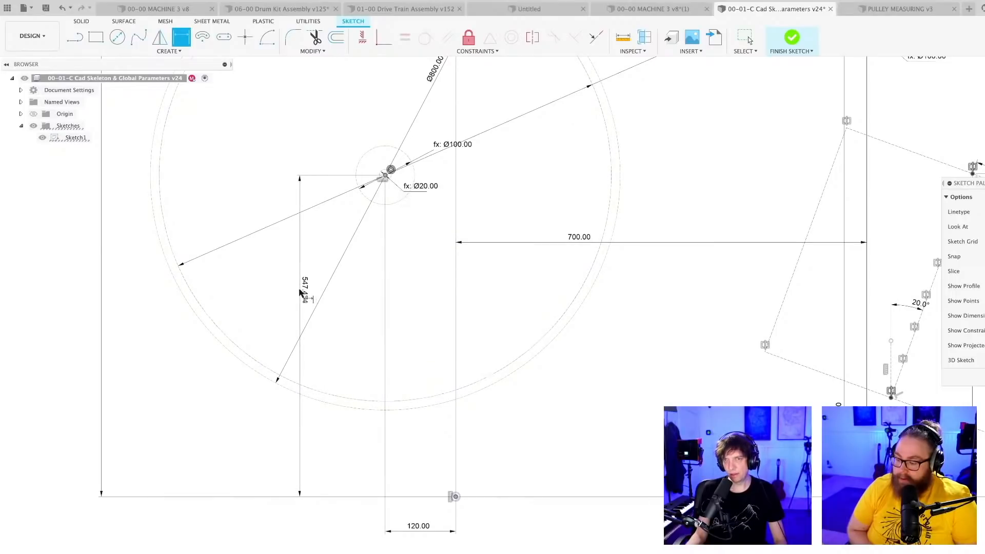
{"action": "left_click", "coordinate": [301, 291]}
{"action": "type", "text": "550"}
{"action": "key", "text": "Return"}
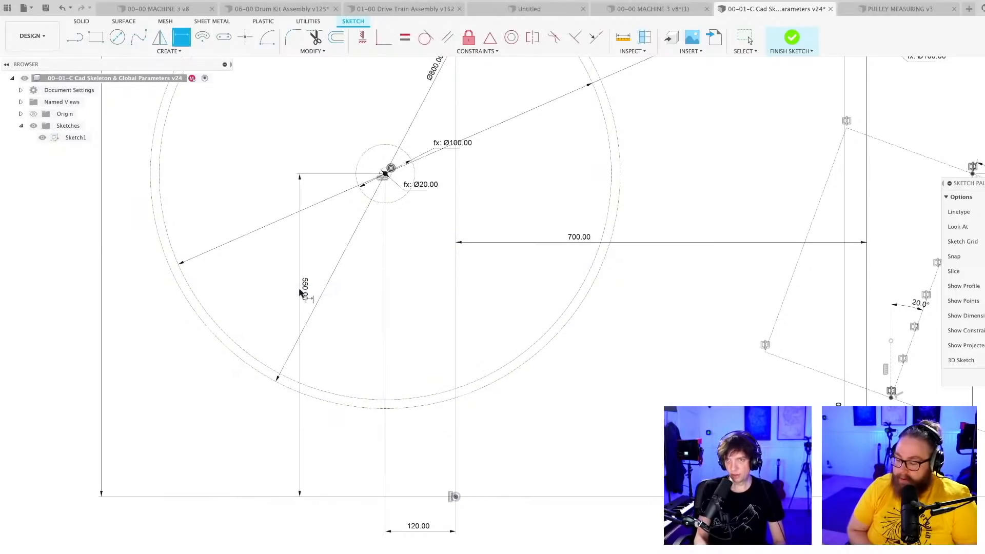
- Save the design as a new version with the default version description
{"action": "scroll", "coordinate": [395, 470], "scroll_direction": "down", "scroll_amount": 10}
{"action": "scroll", "coordinate": [423, 500], "scroll_direction": "up", "scroll_amount": 3}
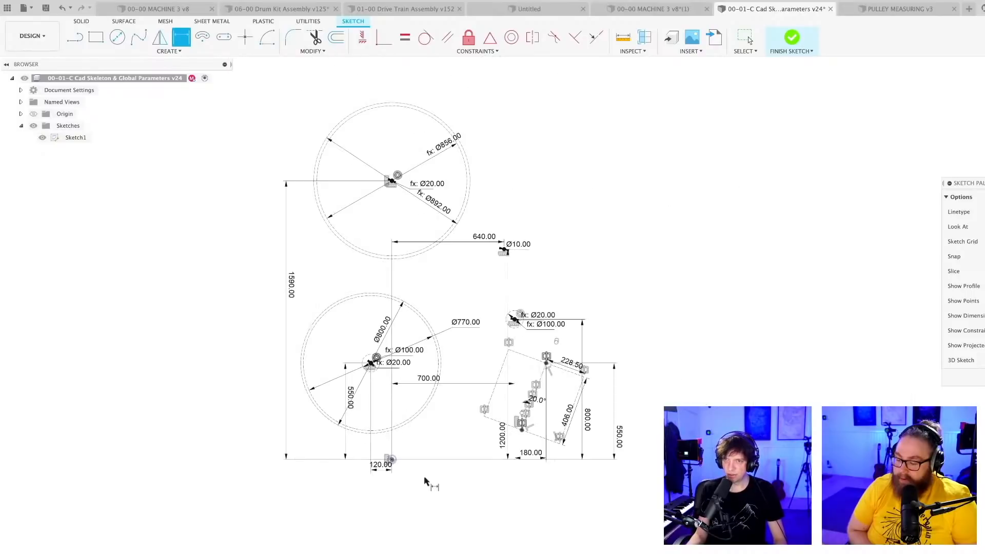
{"action": "middle_click_drag", "start_coordinate": [459, 505], "coordinate": [441, 528]}
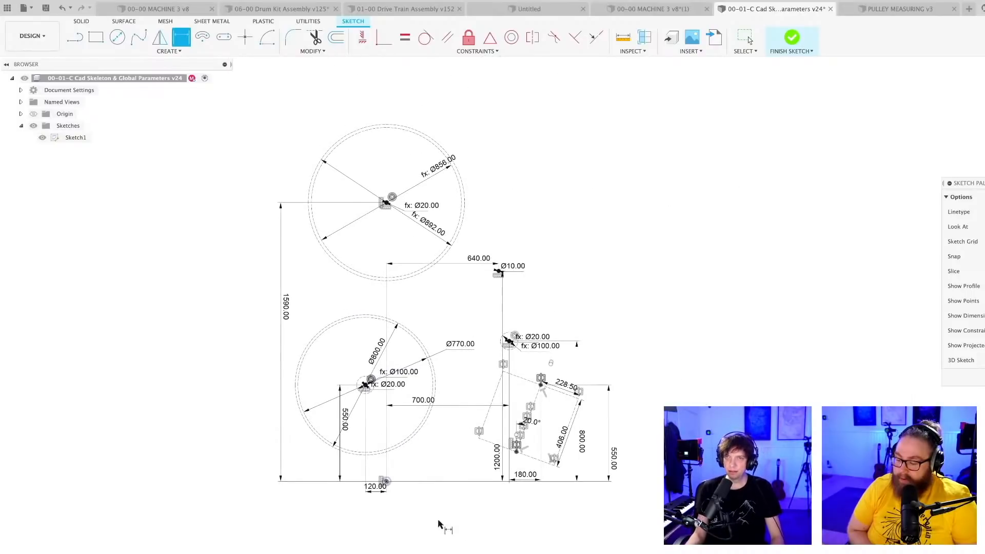
{"action": "key", "text": "super+s"}
{"action": "key", "text": "Return"}
{"action": "scroll", "coordinate": [440, 528], "scroll_direction": "up", "scroll_amount": 2}
{"action": "middle_click_drag", "start_coordinate": [421, 481], "coordinate": [445, 549]}
{"action": "scroll", "coordinate": [446, 547], "scroll_direction": "down", "scroll_amount": 2}
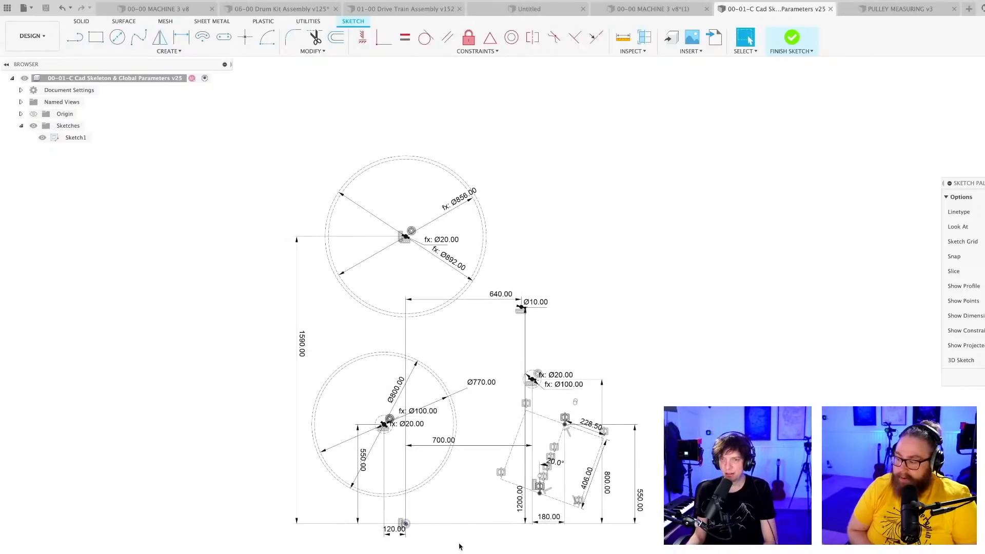
{"action": "scroll", "coordinate": [458, 545], "scroll_direction": "down", "scroll_amount": 1}
{"action": "middle_click_drag", "start_coordinate": [458, 545], "coordinate": [441, 552]}
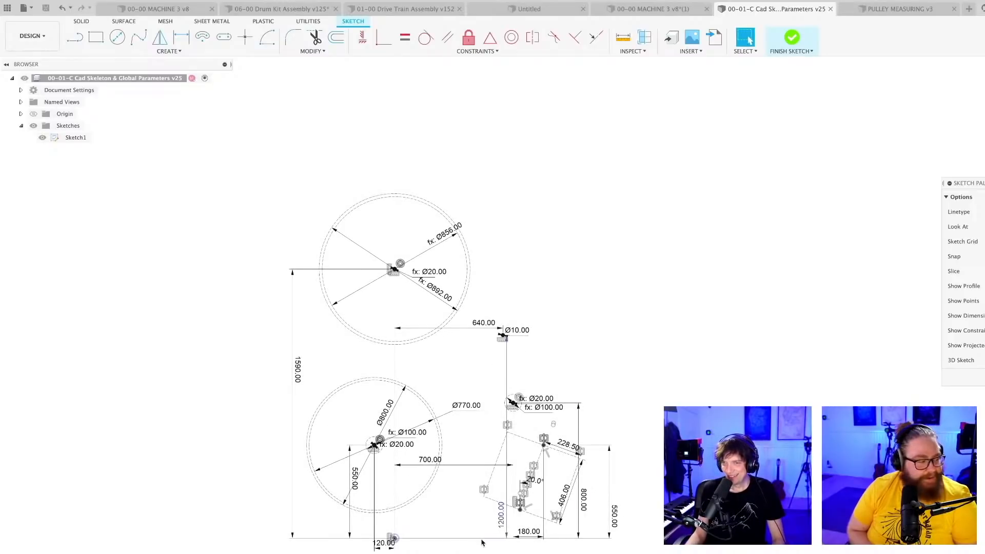
{"action": "scroll", "coordinate": [469, 493], "scroll_direction": "up", "scroll_amount": 5}
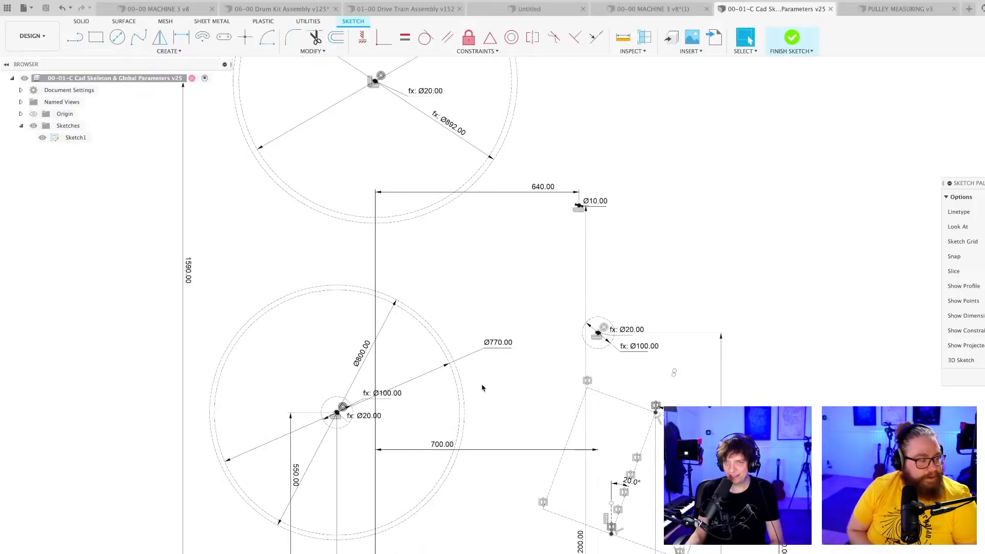
- Link the lower drum's outer circle diameter to the upper drum's 892 mm outer diameter
{"action": "scroll", "coordinate": [528, 364], "scroll_direction": "down", "scroll_amount": 4}
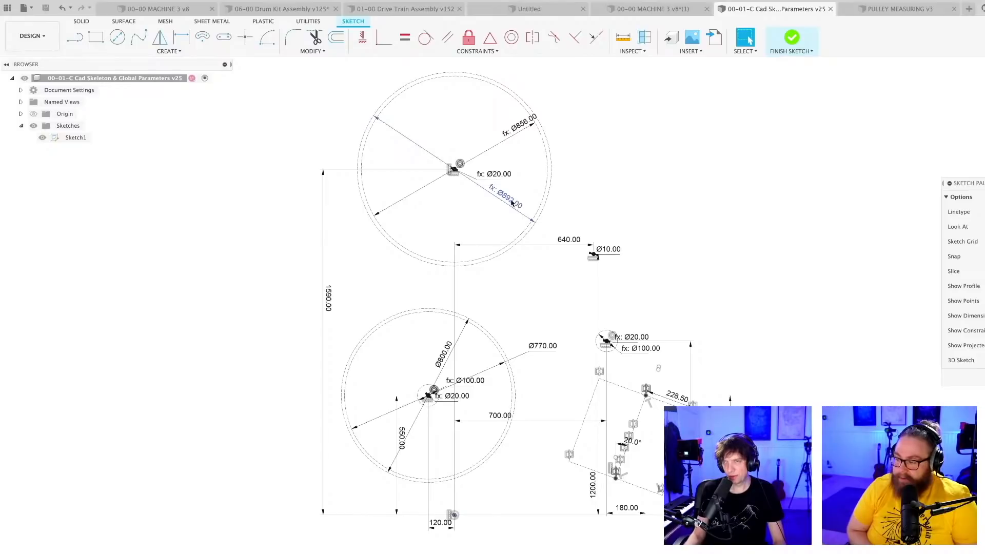
{"action": "double_click", "coordinate": [540, 348]}
{"action": "type", "text": "h"}
{"action": "key", "text": "Return"}
{"action": "key", "text": "Return"}
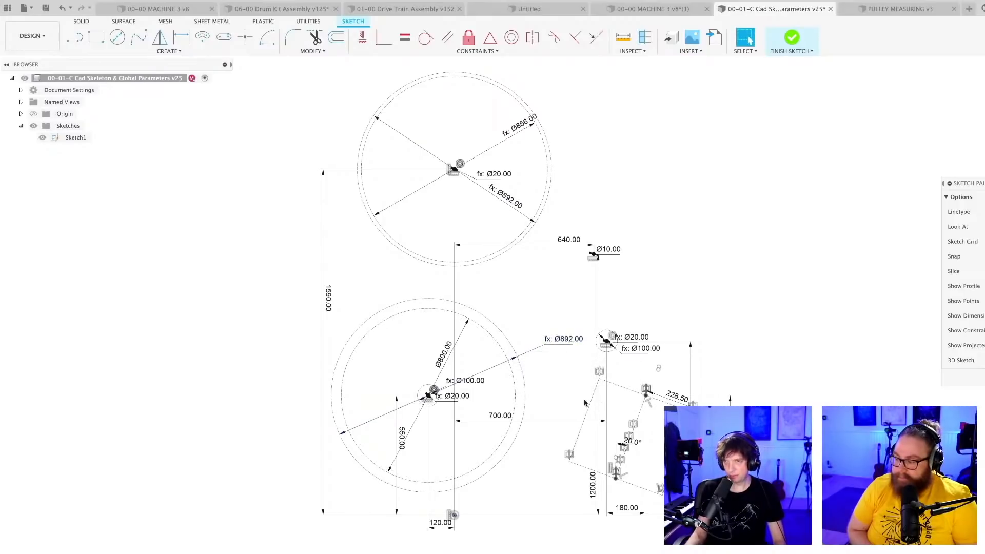
- Set the lower drum's inner circle diameter to d18, linking it to the upper drum's 856 mm inner diameter
{"action": "mouse_move", "coordinate": [524, 128]}
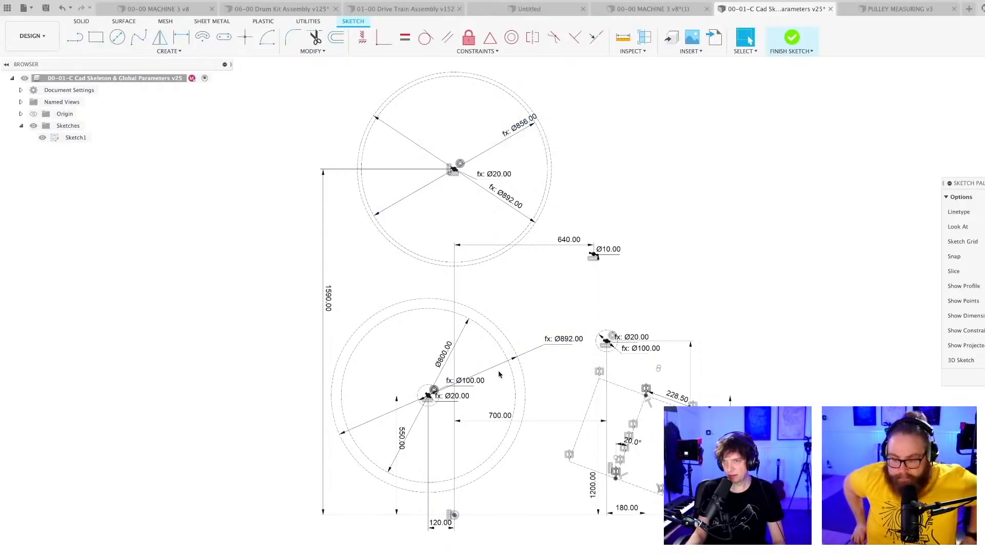
{"action": "scroll", "coordinate": [499, 385], "scroll_direction": "up", "scroll_amount": 5}
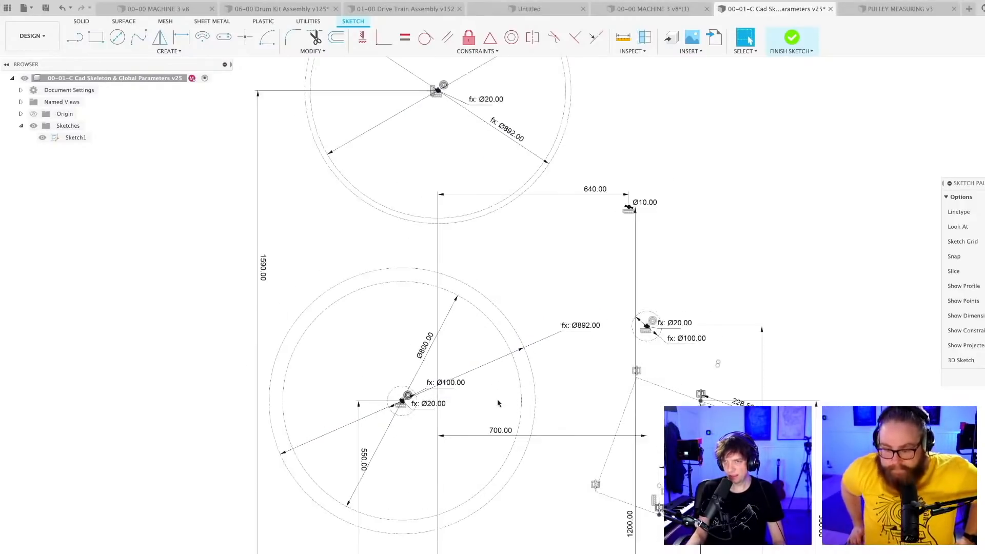
{"action": "double_click", "coordinate": [416, 343]}
{"action": "type", "text": "d18"}
{"action": "key", "text": "Return"}
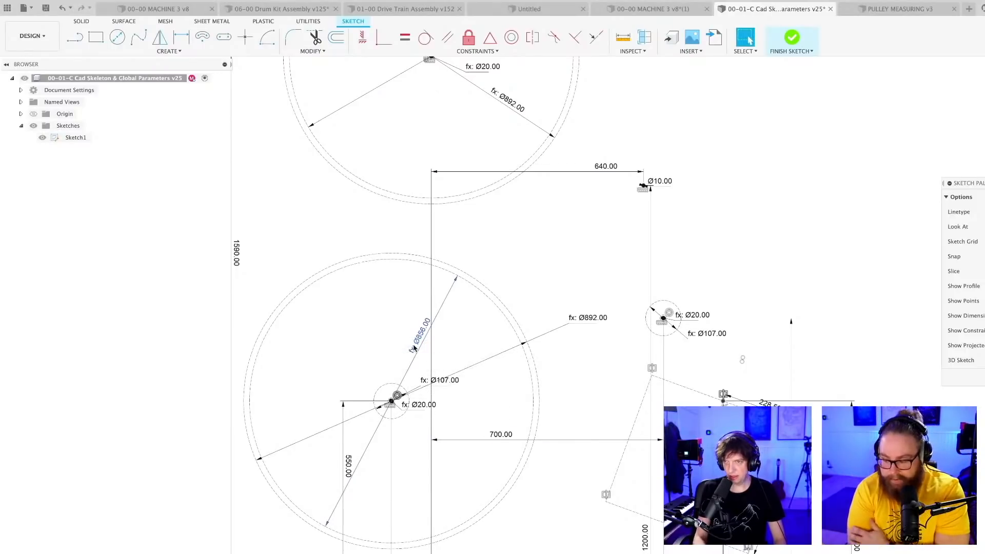
- Save the resized drum layout as a new version, keeping the description "User Saved"
{"action": "scroll", "coordinate": [424, 367], "scroll_direction": "down", "scroll_amount": 3}
{"action": "key", "text": "super+s"}
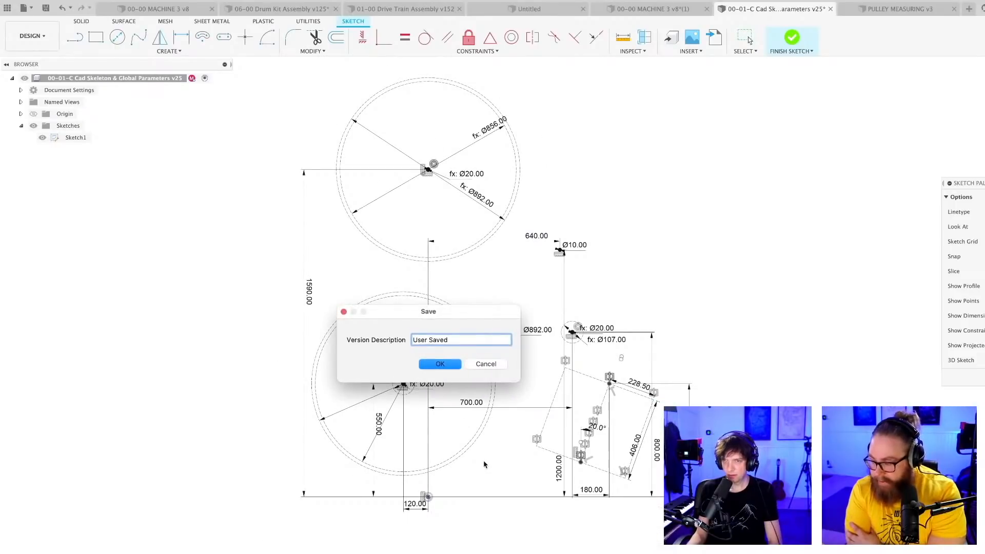
{"action": "key", "text": "Return"}
- Finish the sketch and save the design again with the default version description
{"action": "scroll", "coordinate": [483, 460], "scroll_direction": "down", "scroll_amount": 2}
{"action": "scroll", "coordinate": [445, 475], "scroll_direction": "up", "scroll_amount": 3}
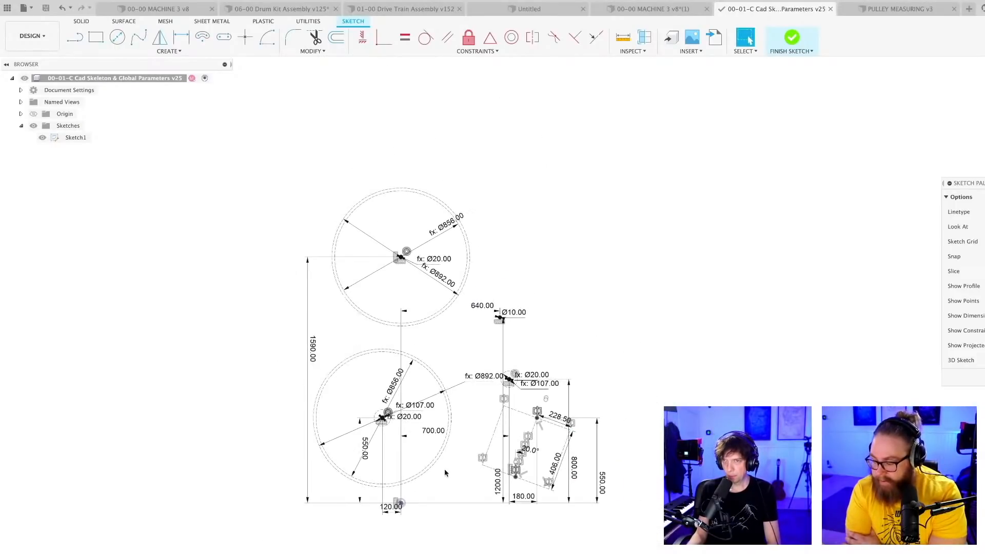
{"action": "scroll", "coordinate": [446, 475], "scroll_direction": "up", "scroll_amount": 1}
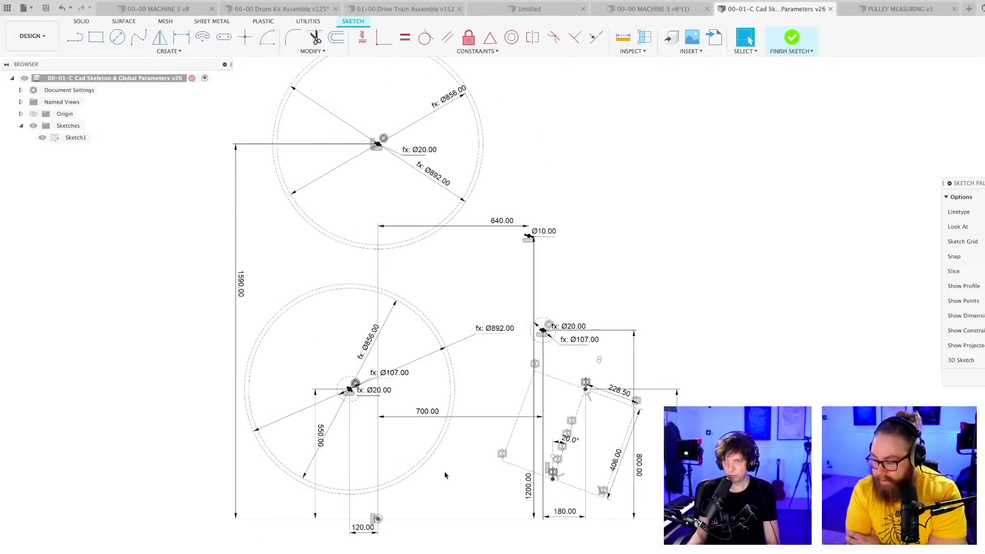
{"action": "scroll", "coordinate": [445, 475], "scroll_direction": "down", "scroll_amount": 3}
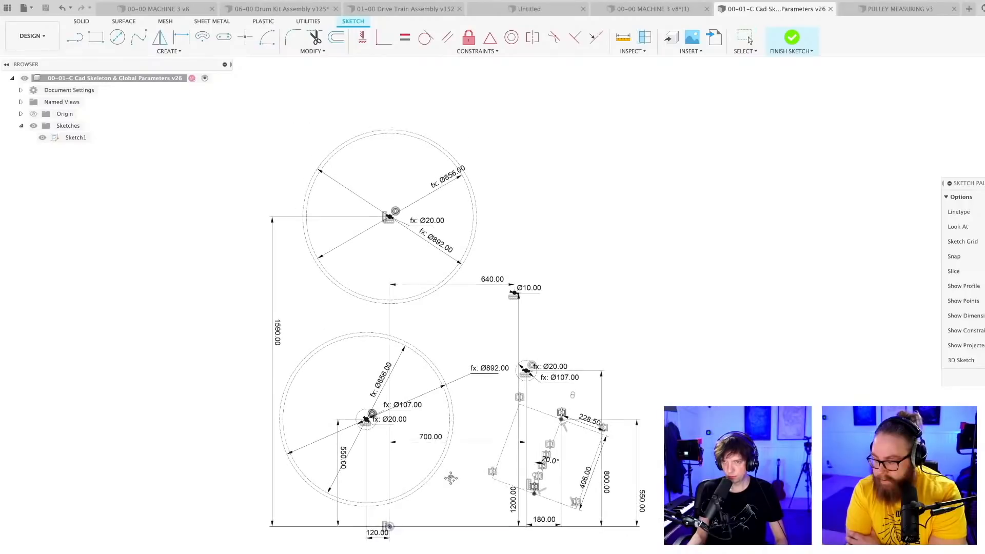
{"action": "scroll", "coordinate": [454, 478], "scroll_direction": "down", "scroll_amount": 2}
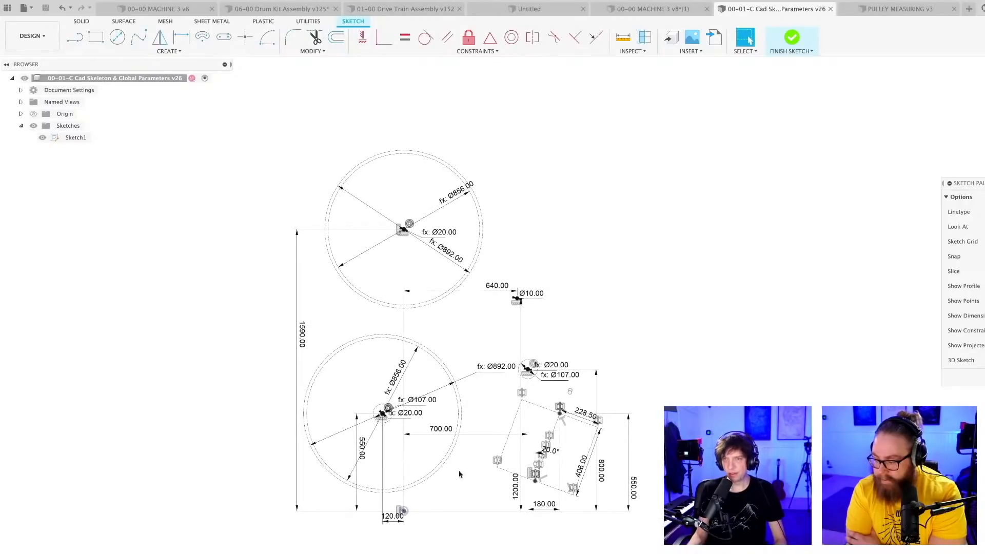
{"action": "scroll", "coordinate": [466, 469], "scroll_direction": "down", "scroll_amount": 1}
{"action": "middle_click_drag", "start_coordinate": [462, 470], "coordinate": [467, 453]}
{"action": "key", "text": "super+s"}
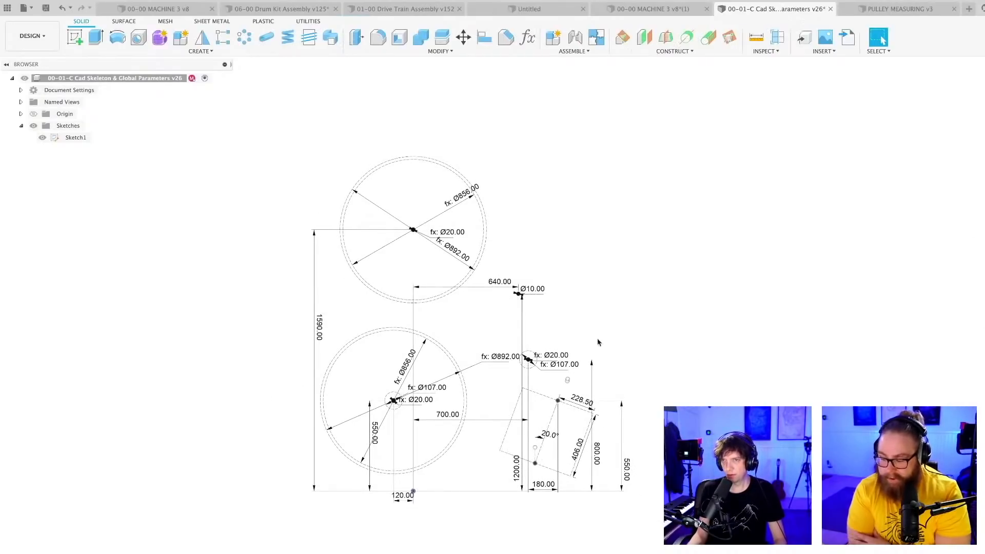
{"action": "key", "text": "Return"}
- Switch to the open 00-00 MACHINE 3 assembly document
{"action": "scroll", "coordinate": [574, 323], "scroll_direction": "down", "scroll_amount": 1}
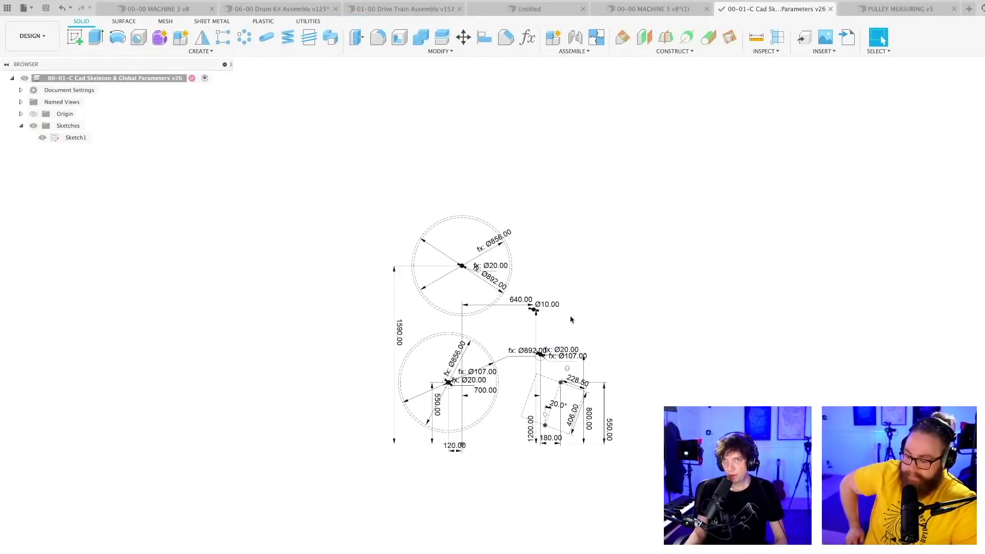
{"action": "middle_click_drag", "start_coordinate": [571, 319], "coordinate": [533, 314]}
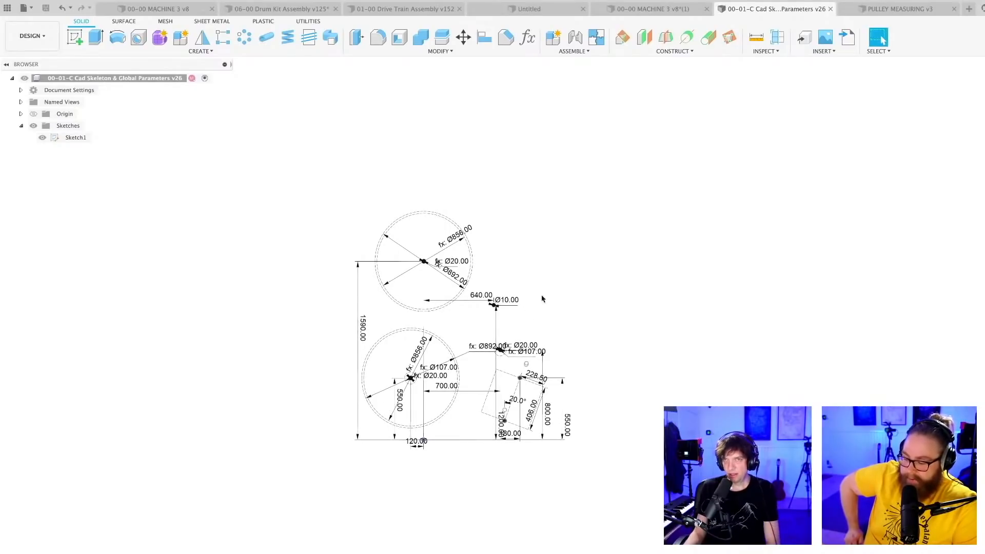
{"action": "left_click", "coordinate": [179, 9]}
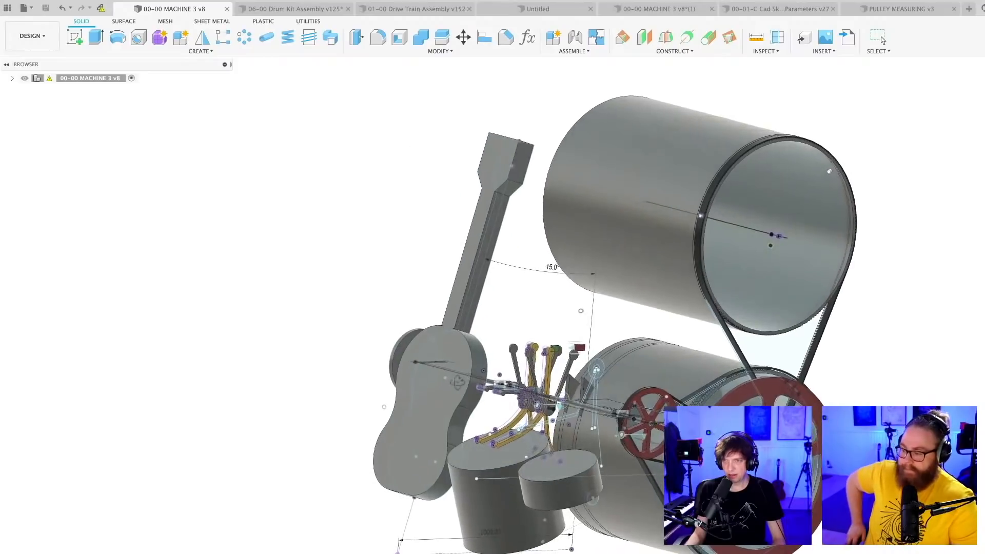
- Try to update all out-of-date component references in the 00-00 MACHINE 3 assembly
{"action": "middle_click_drag", "start_coordinate": [460, 382], "coordinate": [445, 382], "text": "shift"}
{"action": "middle_click_drag", "start_coordinate": [610, 386], "coordinate": [417, 378]}
{"action": "scroll", "coordinate": [417, 377], "scroll_direction": "down", "scroll_amount": 2}
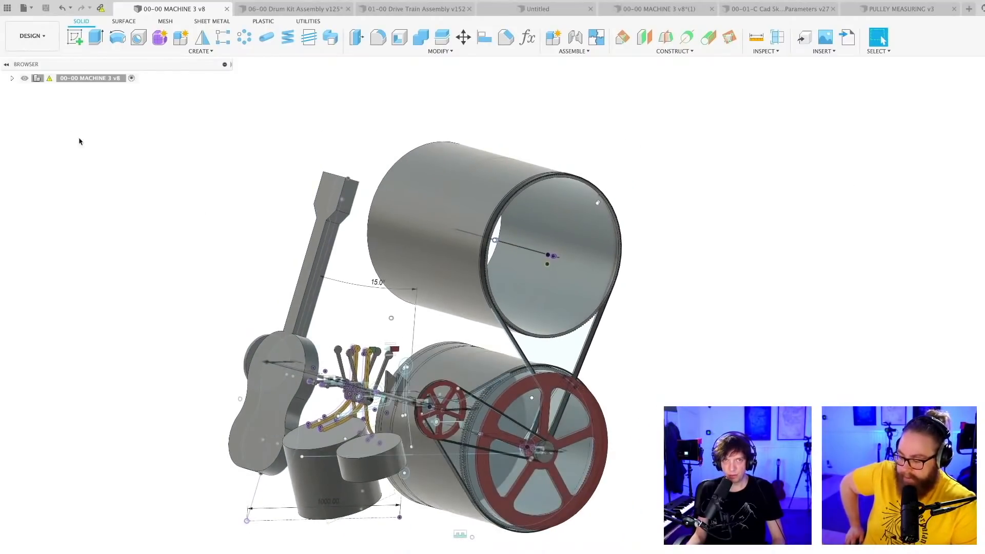
{"action": "left_click", "coordinate": [12, 79]}
{"action": "scroll", "coordinate": [300, 253], "scroll_direction": "down", "scroll_amount": 3}
{"action": "middle_click_drag", "start_coordinate": [235, 285], "coordinate": [270, 305]}
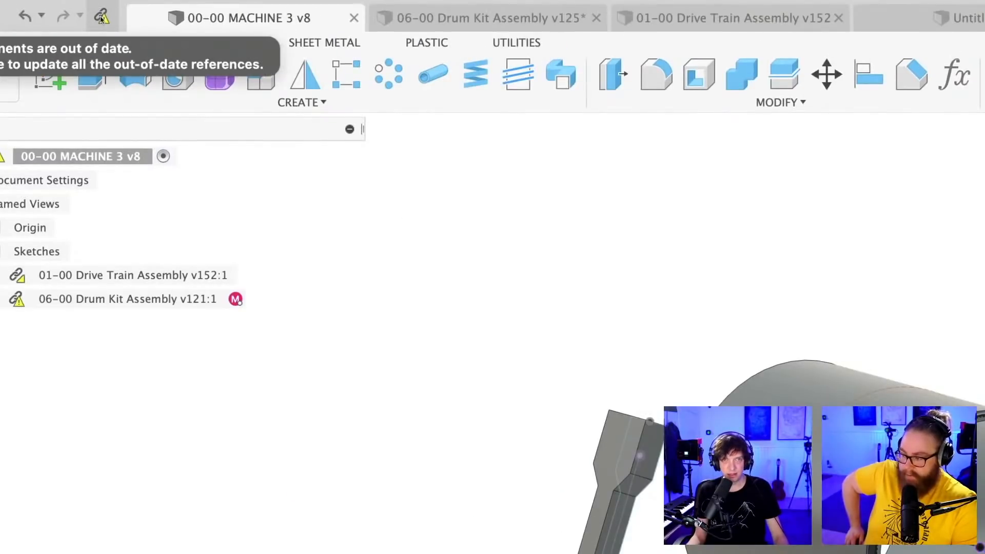
{"action": "left_click", "coordinate": [101, 19]}
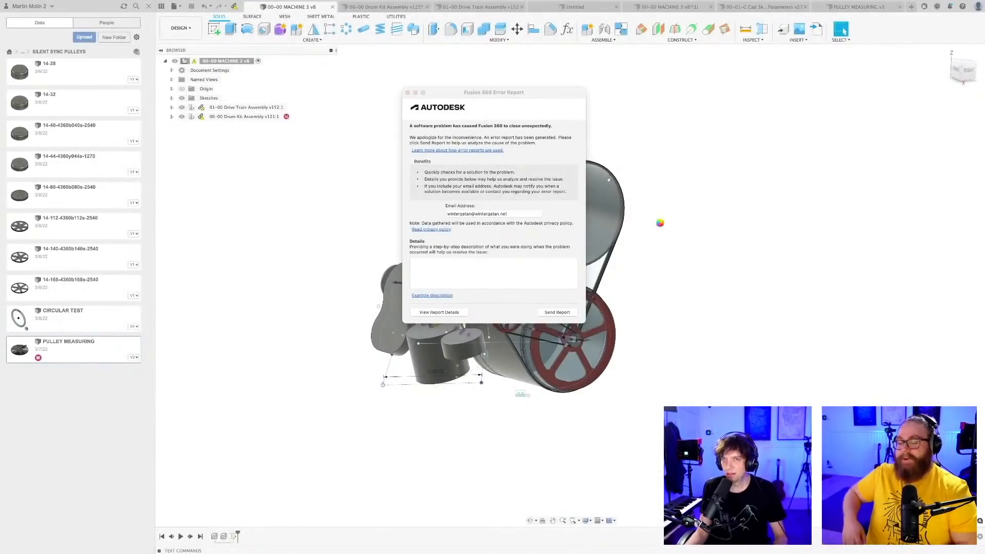
{"action": "left_click_drag", "start_coordinate": [471, 98], "coordinate": [514, 181]}
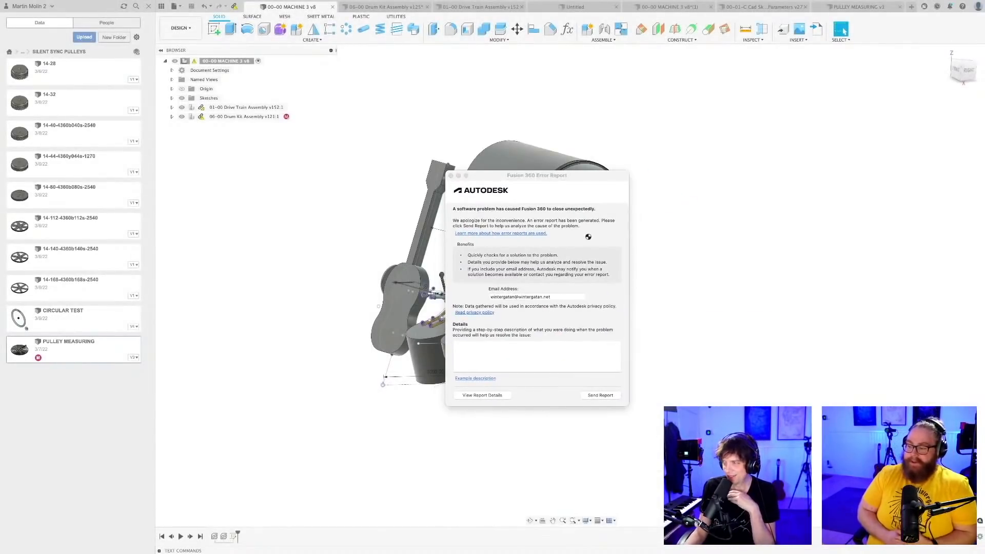
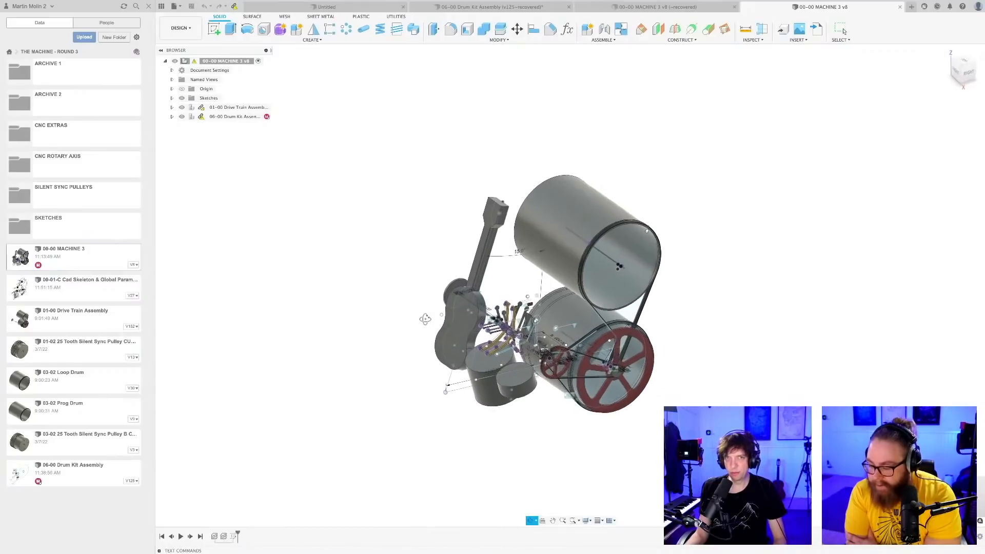
- Open the 00-01-C Cad Skeleton & Global Parameters design from the THE MACHINE - ROUND 3 project
{"action": "key", "text": "Escape"}
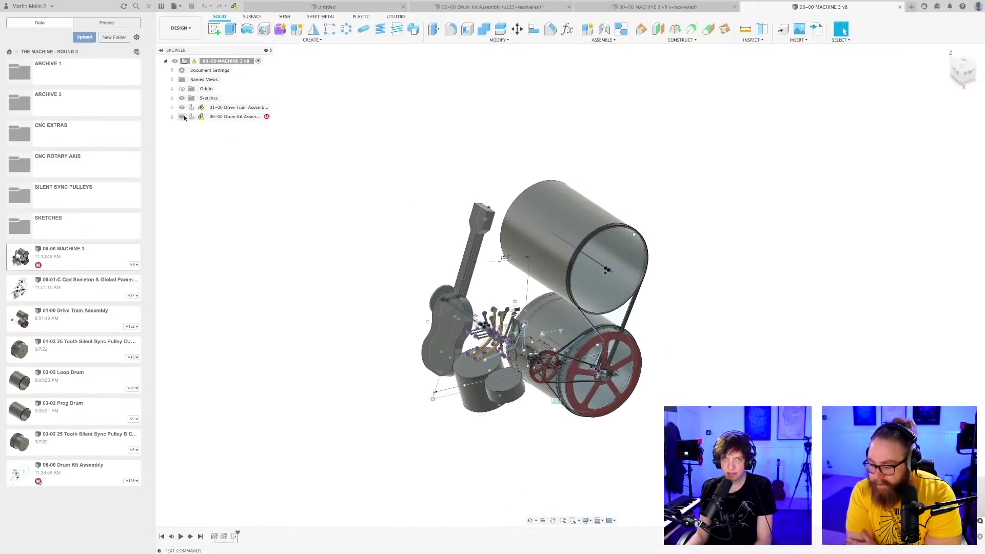
{"action": "double_click", "coordinate": [82, 287]}
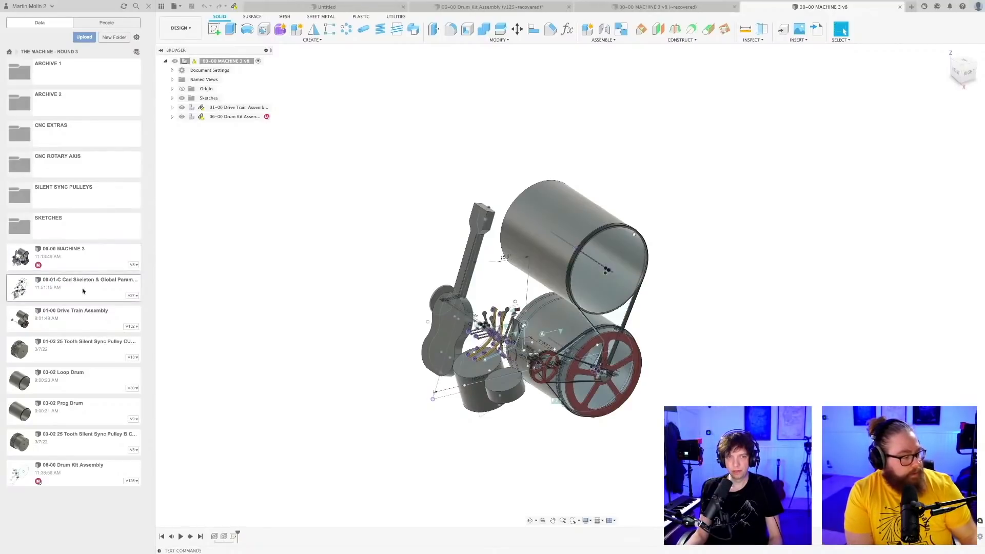
{"action": "mouse_move", "coordinate": [433, 275]}
{"action": "middle_mouse_down", "text": "shift"}
{"action": "mouse_move", "coordinate": [549, 281]}
{"action": "mouse_move", "coordinate": [500, 242]}
{"action": "mouse_move", "coordinate": [497, 273]}
{"action": "middle_mouse_up", "text": "shift"}
{"action": "middle_click_drag", "start_coordinate": [595, 245], "coordinate": [593, 261]}
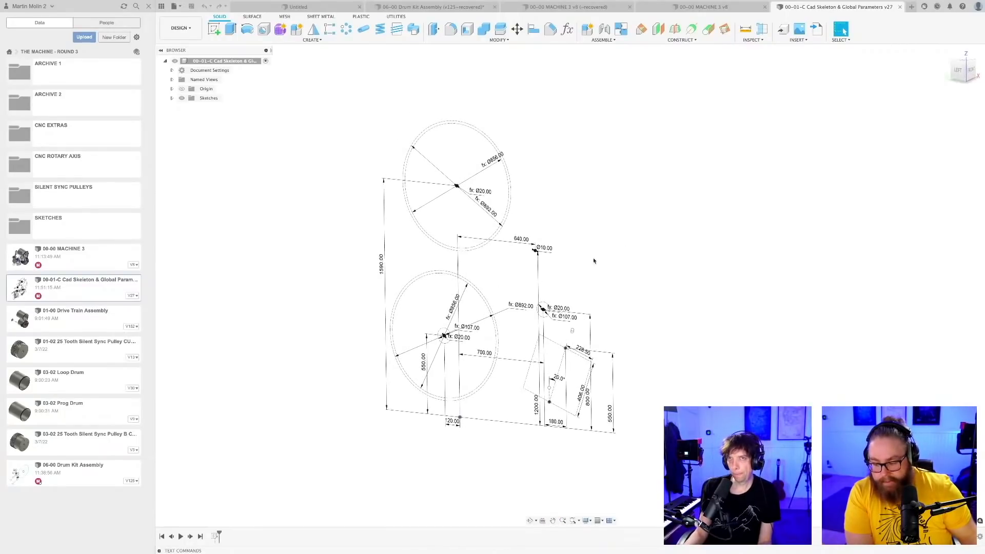
- Switch to the recovered 06-00 Drum Kit Assembly and examine its two drum circles from the left side
{"action": "left_click", "coordinate": [452, 7]}
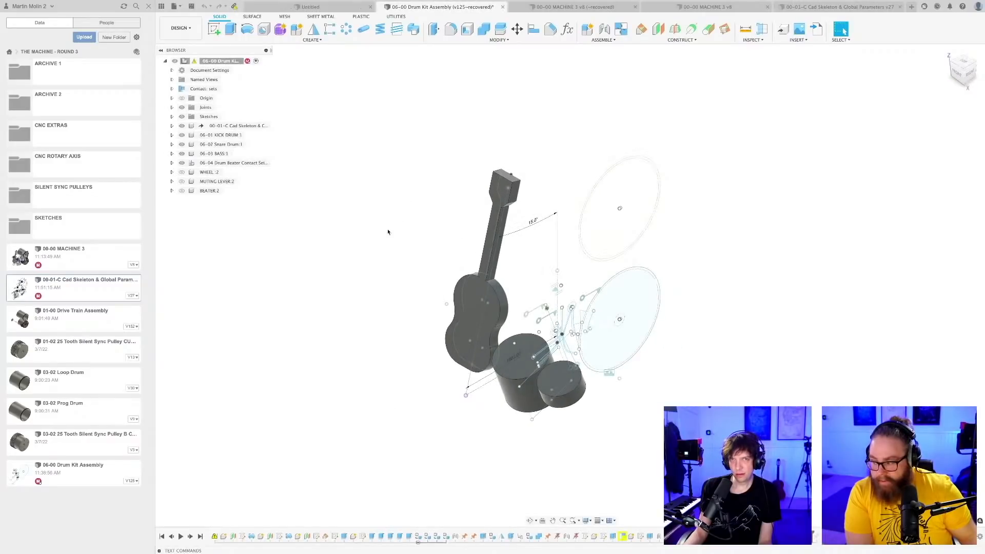
{"action": "middle_click_drag", "start_coordinate": [396, 235], "coordinate": [500, 214], "text": "shift"}
{"action": "left_click", "coordinate": [970, 70]}
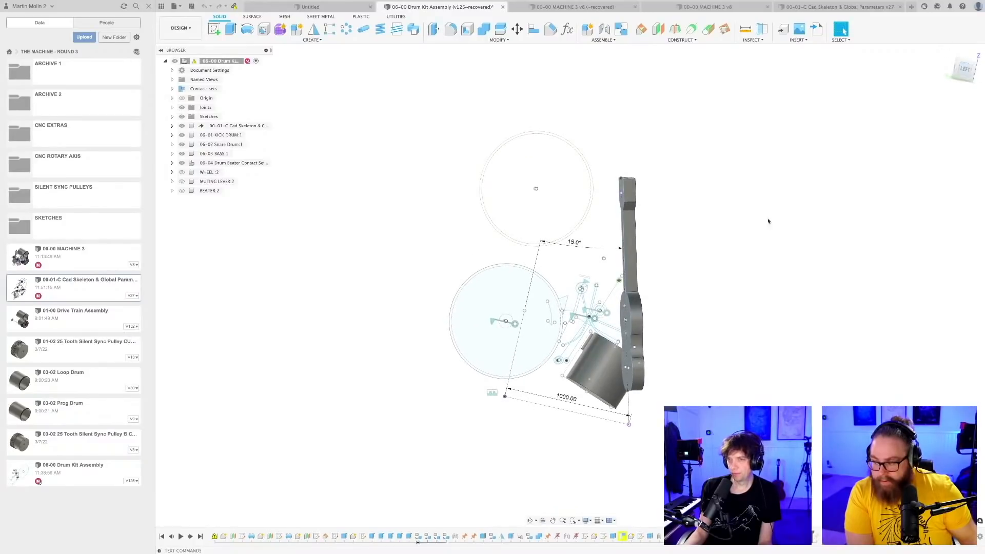
{"action": "middle_click_drag", "start_coordinate": [549, 365], "coordinate": [513, 363], "text": "shift"}
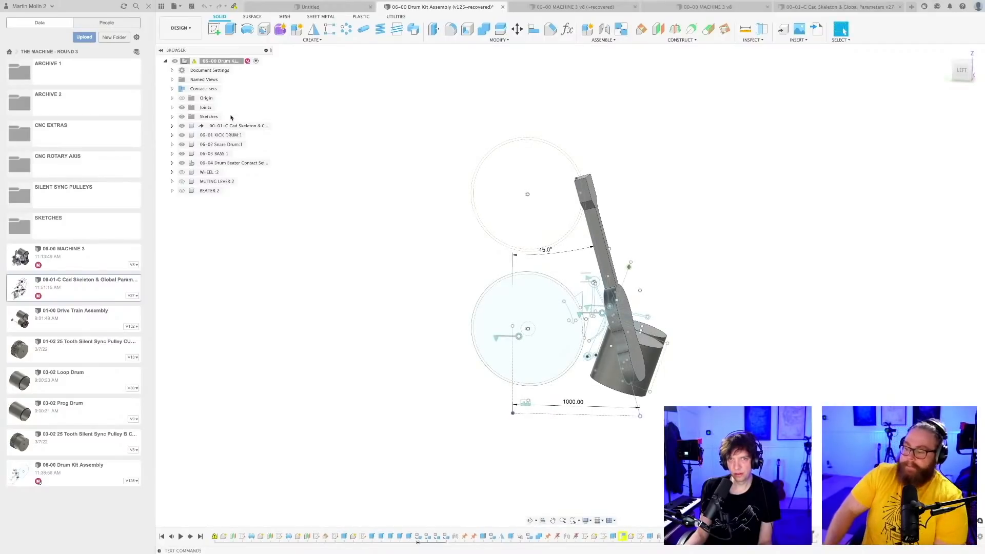
{"action": "left_click", "coordinate": [172, 126]}
{"action": "left_click", "coordinate": [172, 126]}
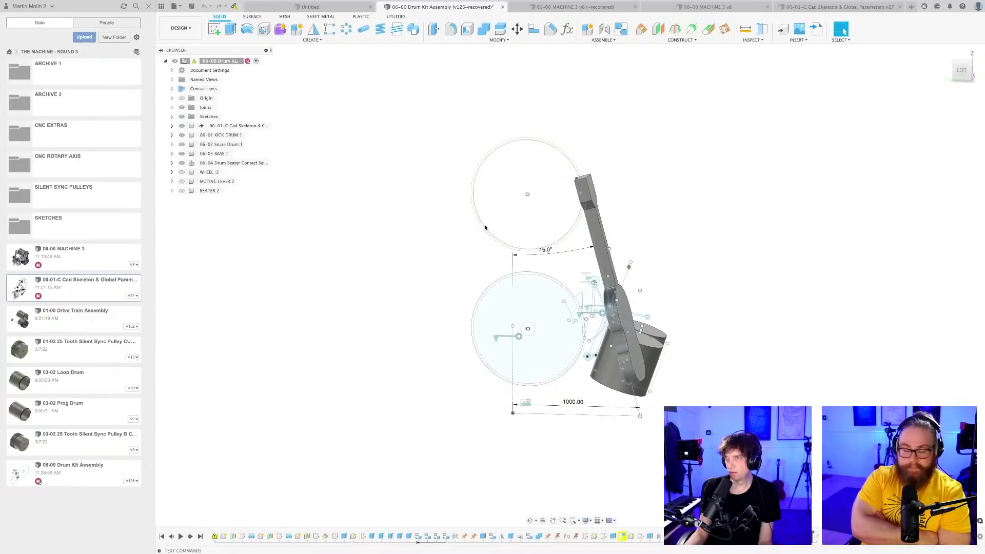
{"action": "middle_click_drag", "start_coordinate": [512, 213], "coordinate": [490, 224]}
- Compare the CAD skeleton's drum layout with the drum positions in the Drum Kit Assembly's left view
{"action": "left_click", "coordinate": [838, 6]}
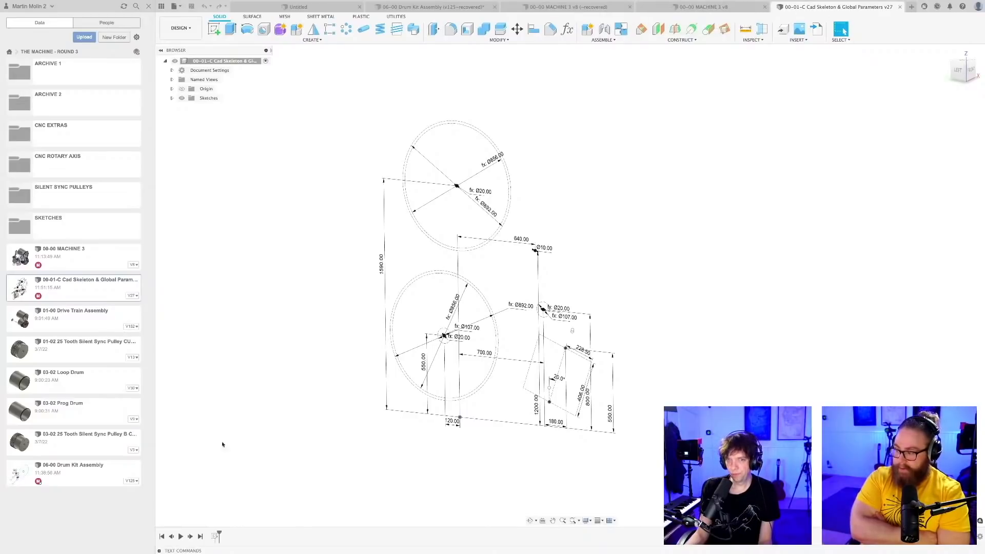
{"action": "left_click", "coordinate": [414, 8]}
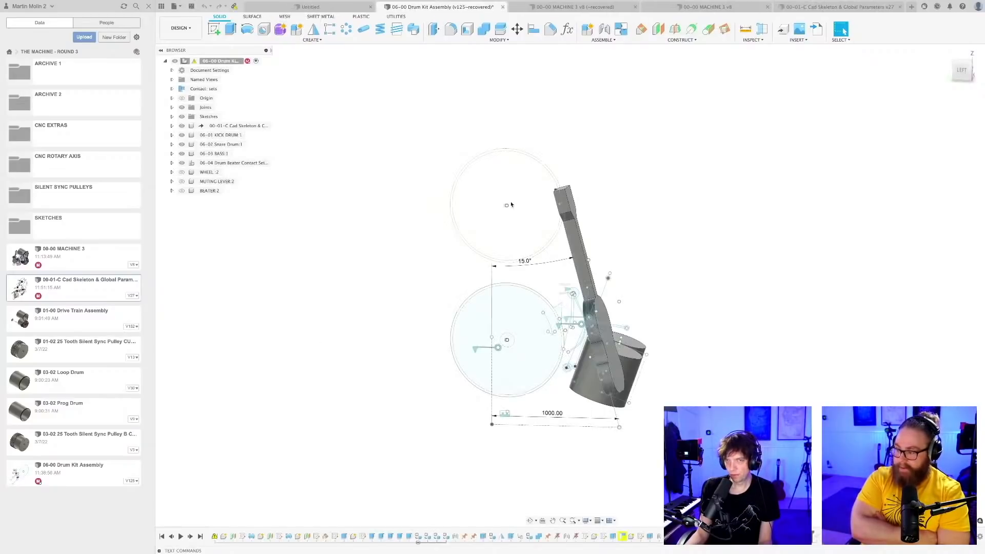
{"action": "middle_click_drag", "start_coordinate": [511, 204], "coordinate": [420, 277], "text": "shift"}
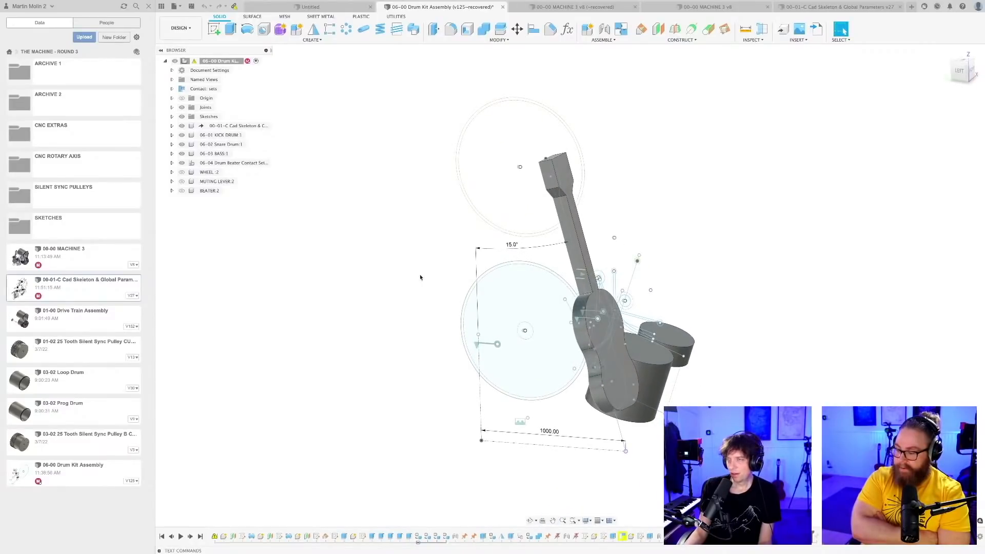
{"action": "middle_click_drag", "start_coordinate": [788, 246], "coordinate": [703, 287], "text": "shift"}
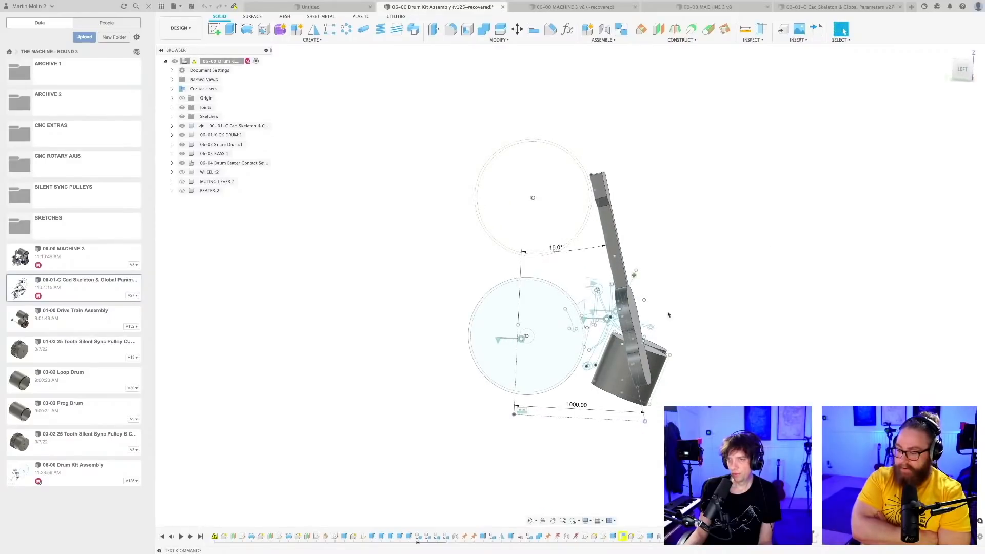
{"action": "left_click", "coordinate": [961, 70]}
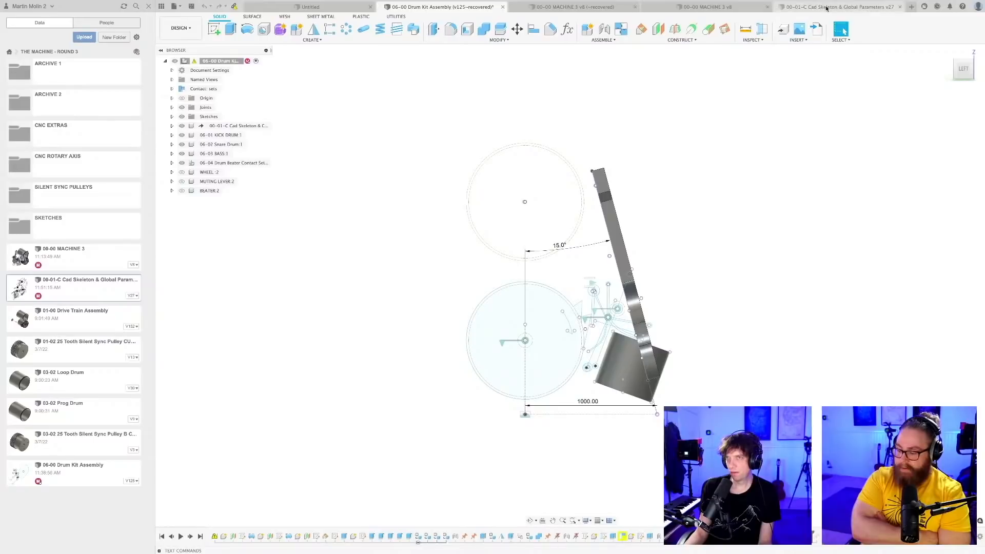
- Save the recovered 06-00 Drum Kit Assembly as a new version with the default description
{"action": "middle_click_drag", "start_coordinate": [531, 98], "coordinate": [523, 121]}
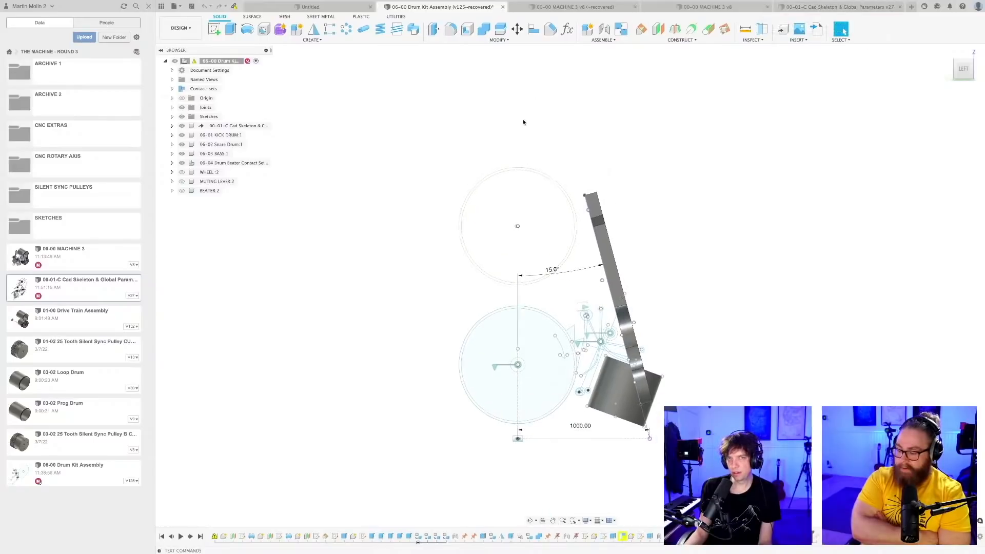
{"action": "key", "text": "ctrl+s"}
{"action": "key", "text": "Return"}
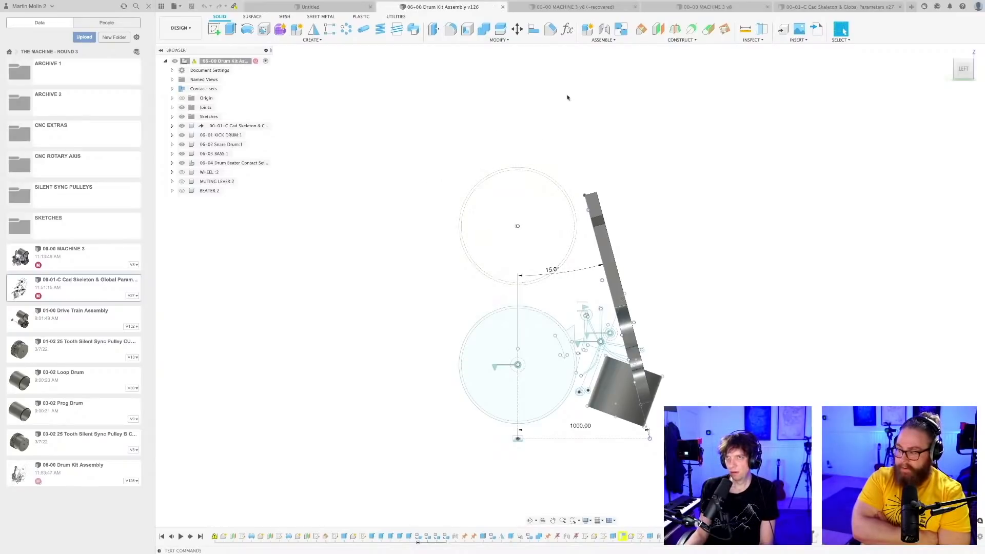
- Open the 01-00 Drive Train Assembly and expand its Drive Shaft and Prog sub-assemblies to list their linked components
{"action": "left_click", "coordinate": [81, 322]}
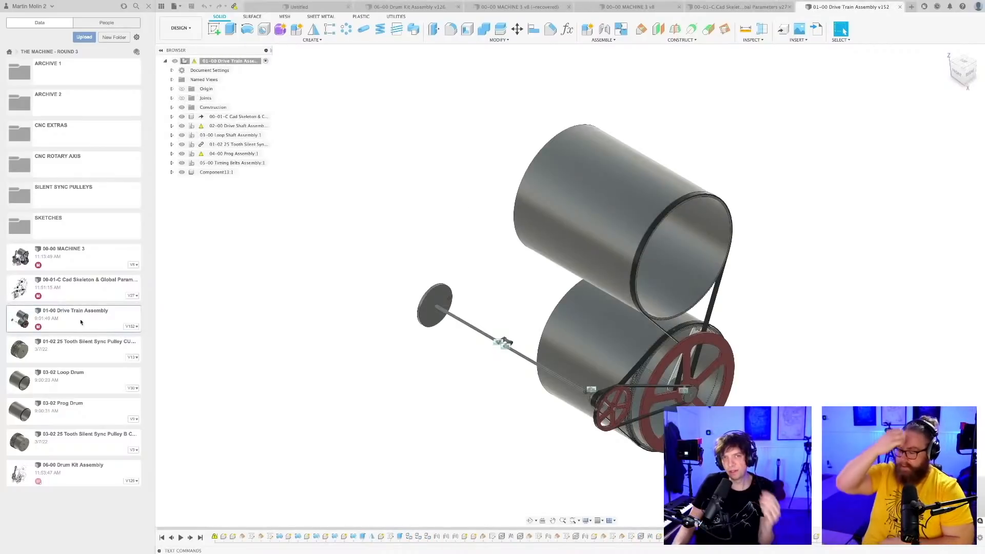
{"action": "middle_click_drag", "start_coordinate": [431, 268], "coordinate": [452, 267], "text": "shift"}
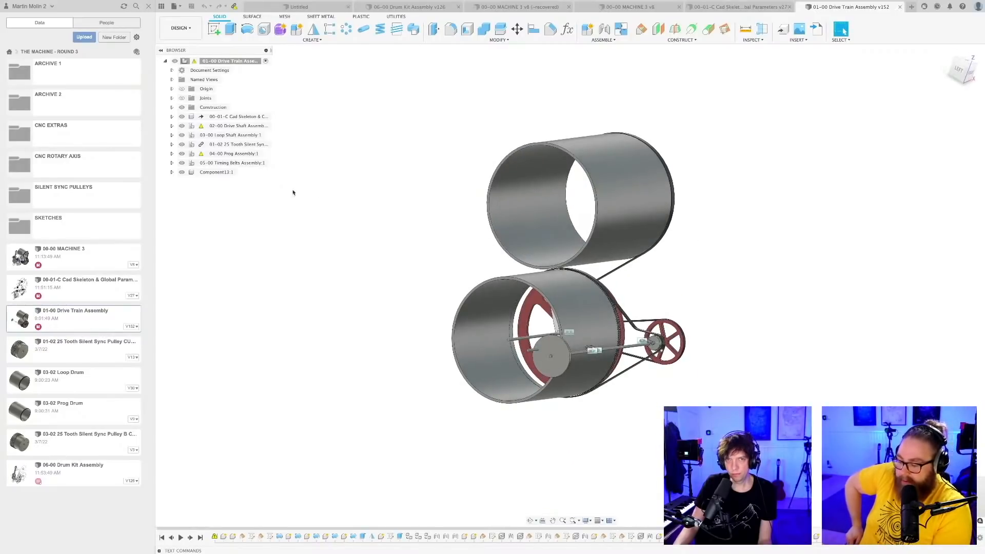
{"action": "left_click", "coordinate": [171, 126]}
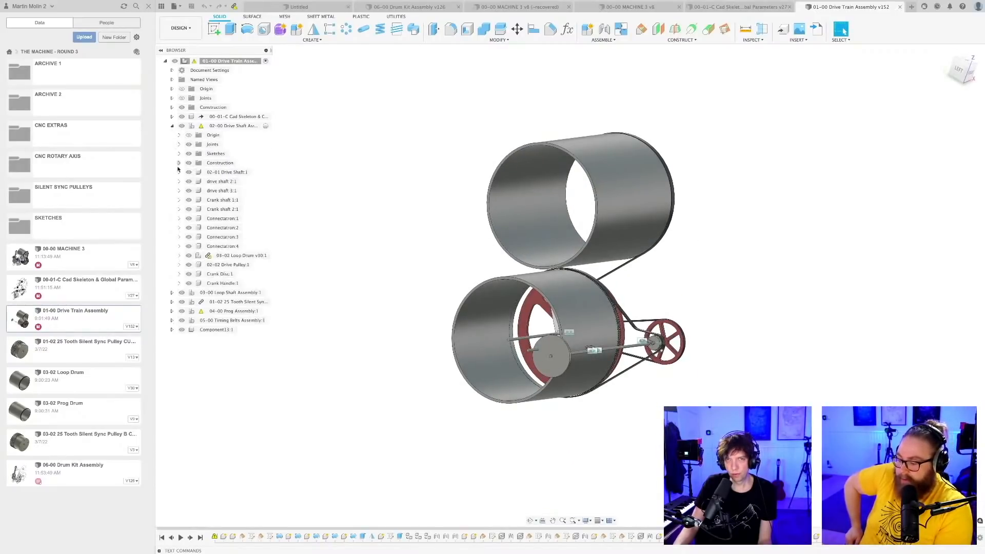
{"action": "left_click", "coordinate": [172, 311]}
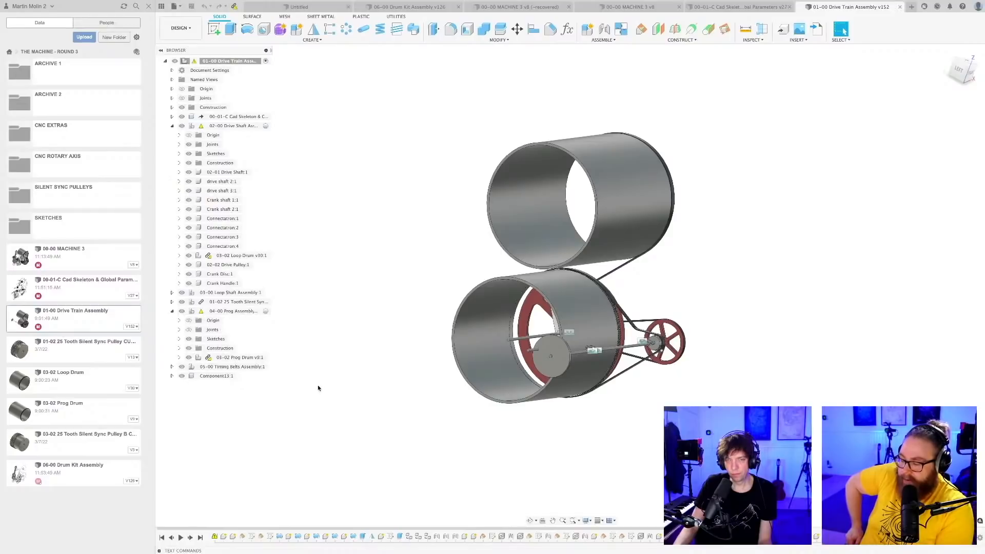
{"action": "middle_click_drag", "start_coordinate": [318, 388], "coordinate": [344, 391]}
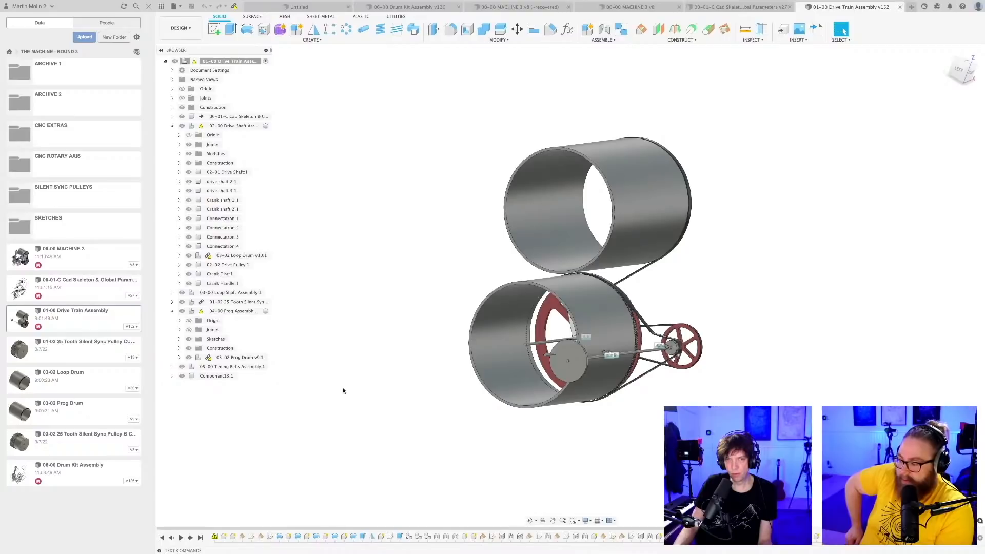
- Open the 03-02 Loop Drum design and switch to the browser spreadsheet and back to redraw the blacked-out window
{"action": "left_click", "coordinate": [66, 380]}
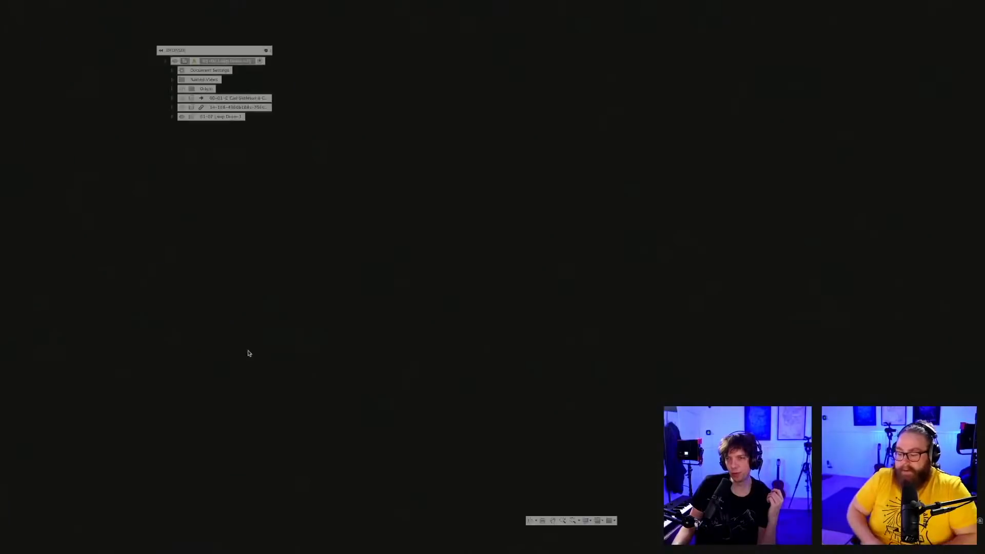
{"action": "key", "text": "super+Tab"}
{"action": "key", "text": "super+Tab"}
{"action": "key", "text": "super+Tab"}
{"action": "key", "text": "super+Tab"}
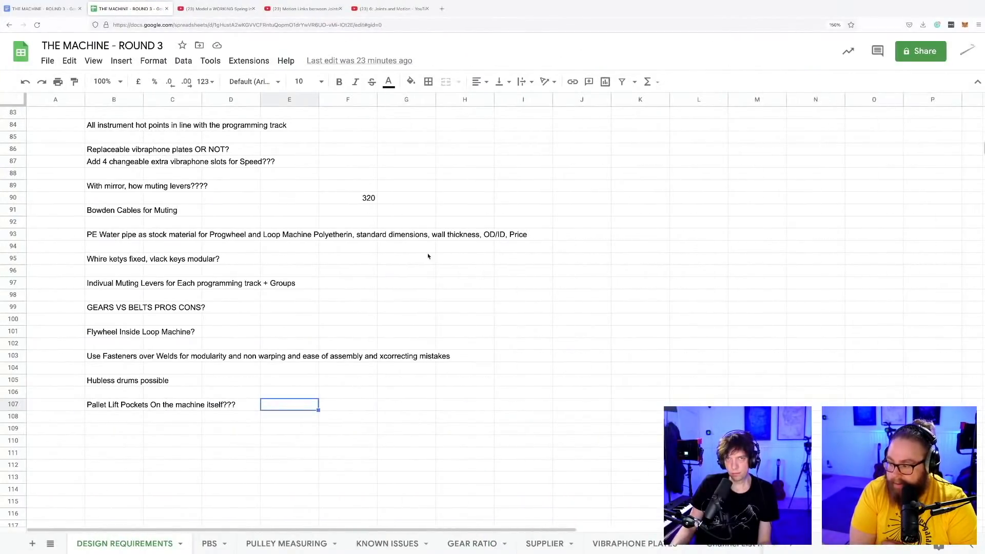
{"action": "key", "text": "super+Tab"}
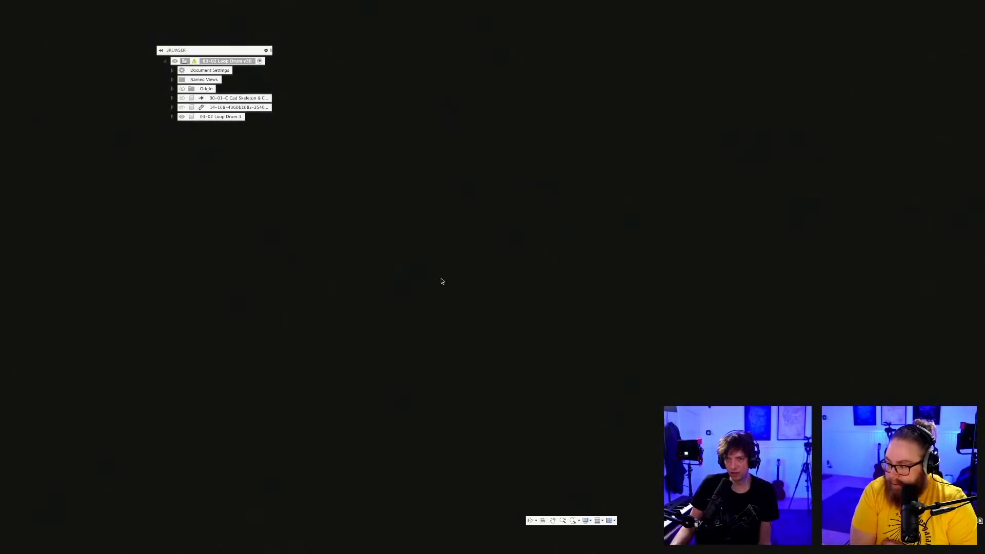
{"action": "key", "text": "super+Tab"}
{"action": "key", "text": "super+shift+Tab"}
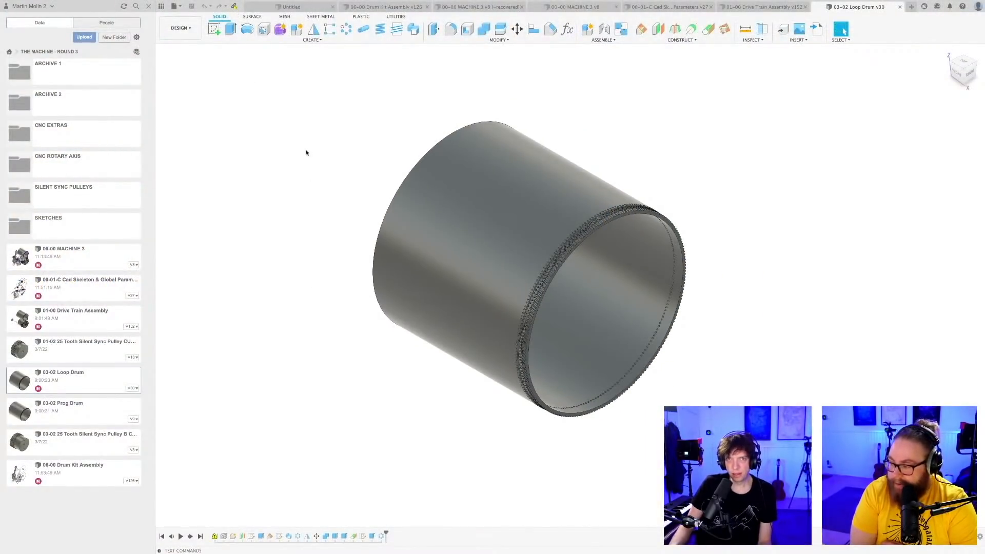
{"action": "scroll", "coordinate": [323, 184], "scroll_direction": "down", "scroll_amount": 1}
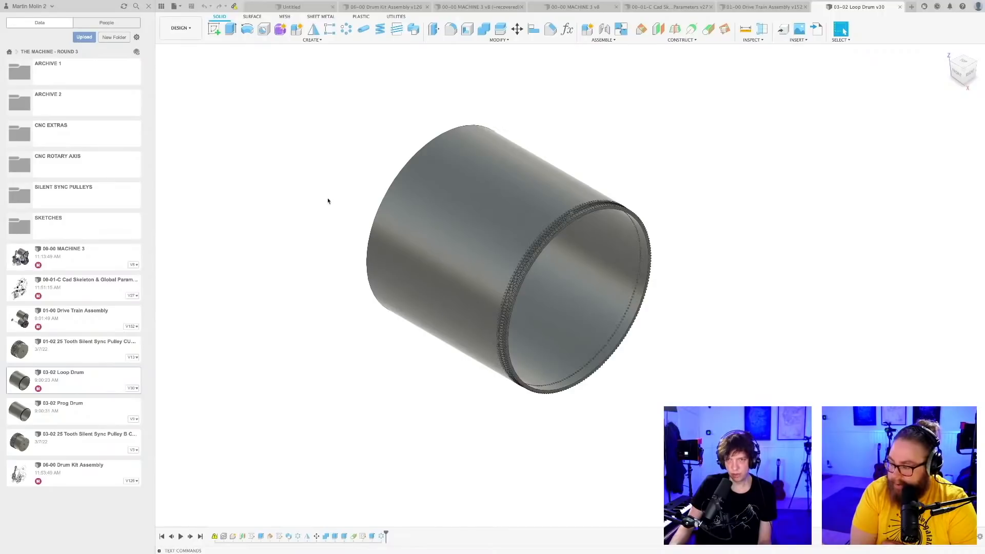
- View the recovered MACHINE 3 document and the Drive Train Assembly, refocusing Fusion 360 to redraw each of them
{"action": "left_click", "coordinate": [481, 7]}
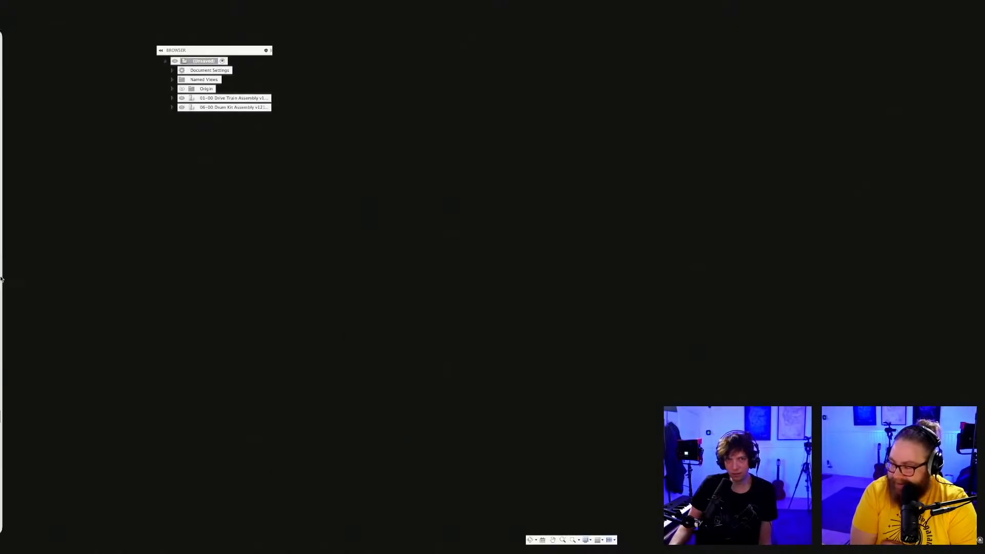
{"action": "mouse_move", "coordinate": [210, 6]}
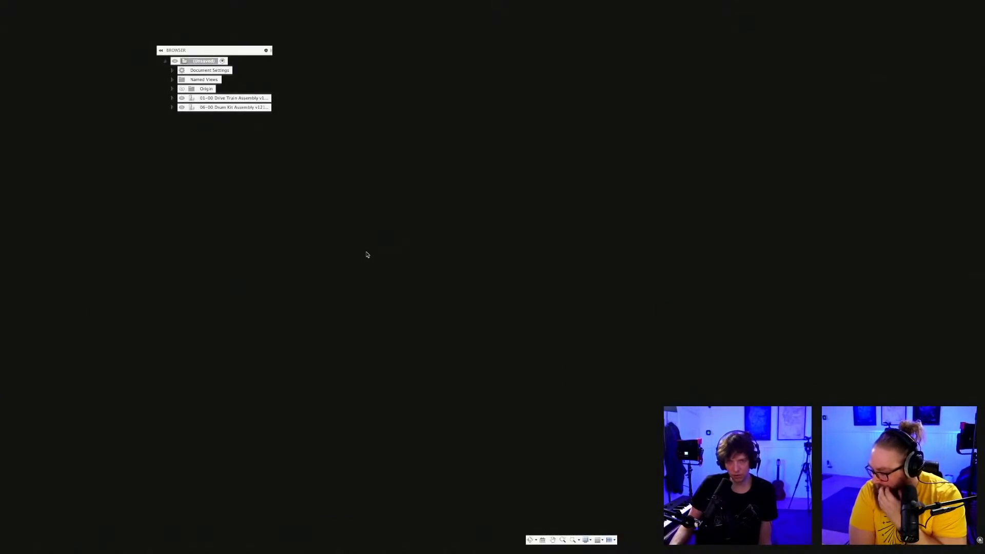
{"action": "key", "text": "super+Tab"}
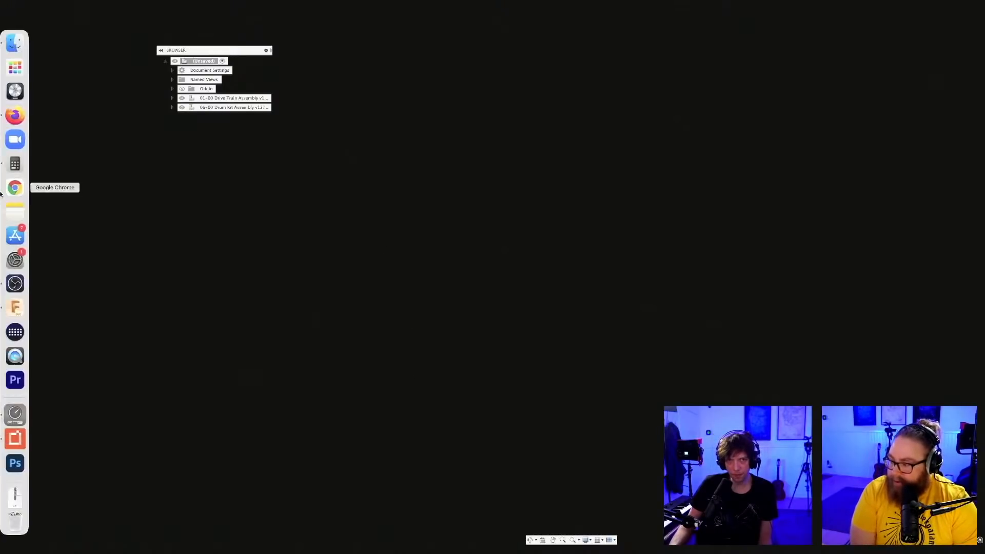
{"action": "left_click", "coordinate": [17, 309]}
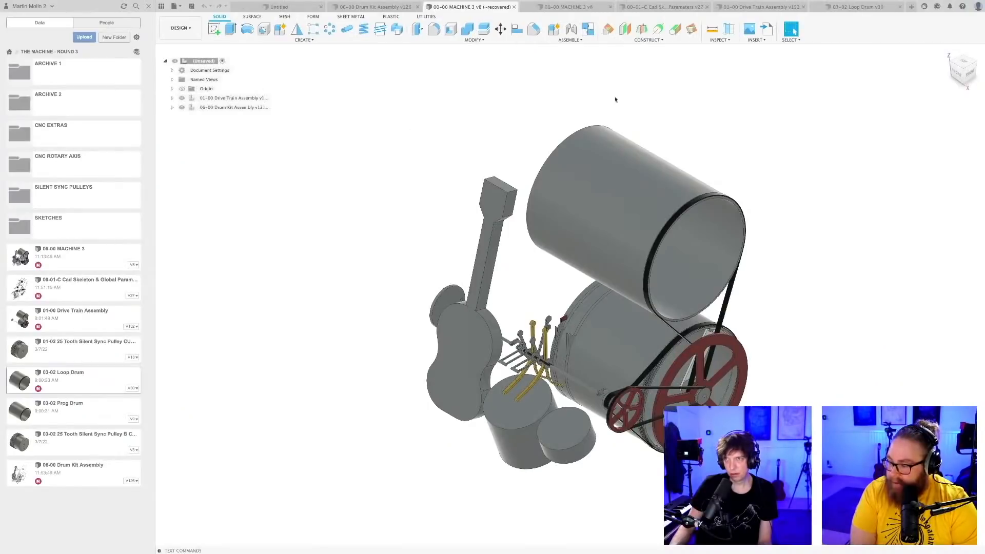
{"action": "left_click", "coordinate": [759, 6]}
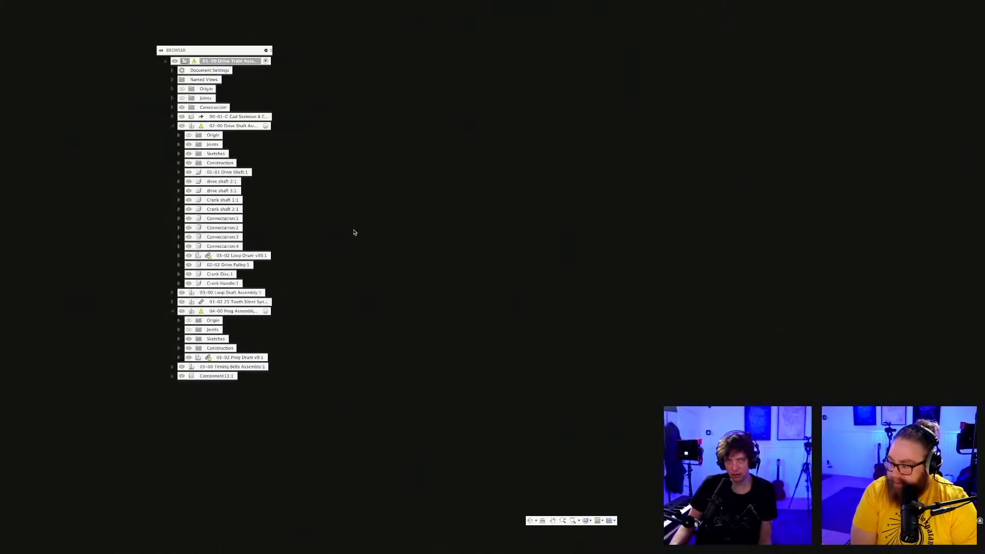
{"action": "left_click", "coordinate": [17, 308]}
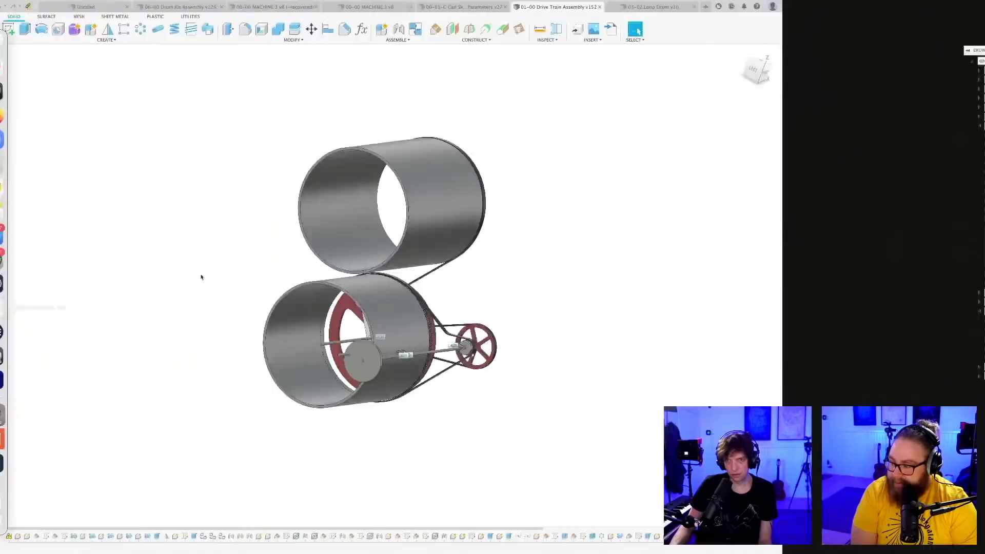
- Return to the 03-02 Loop Drum design and redraw its window by switching to another application and back
{"action": "left_click", "coordinate": [858, 7]}
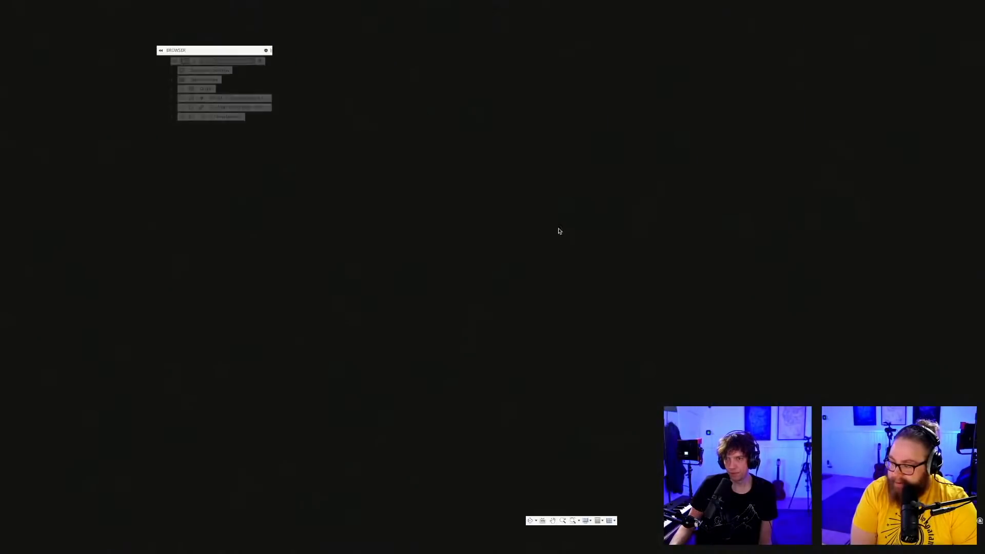
{"action": "key", "text": "super+Tab"}
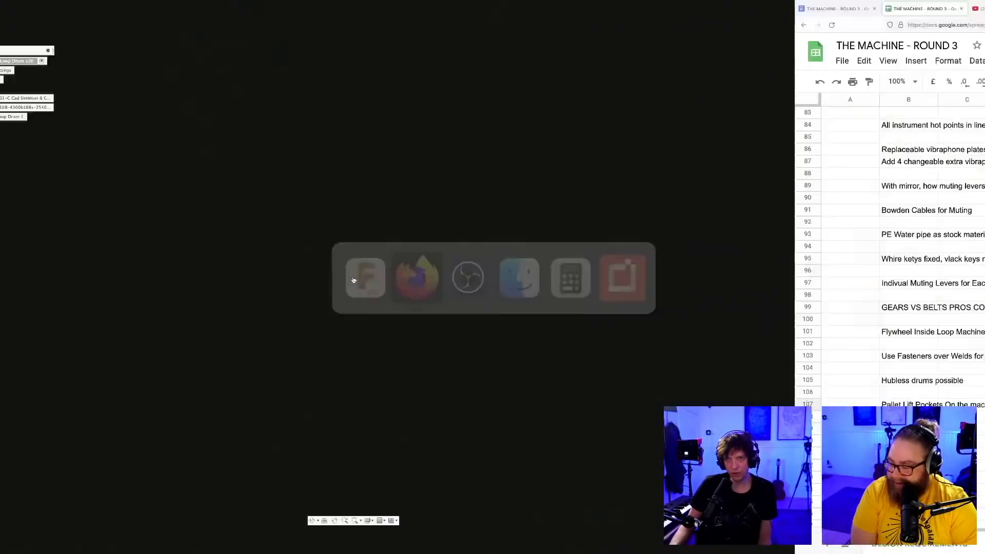
{"action": "key", "text": "super+Tab"}
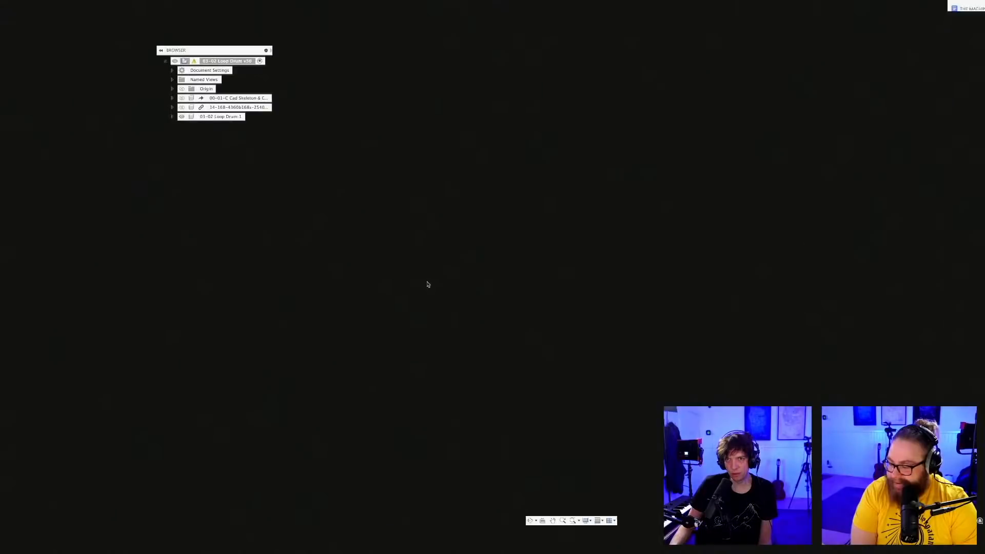
{"action": "mouse_move", "coordinate": [7, 303]}
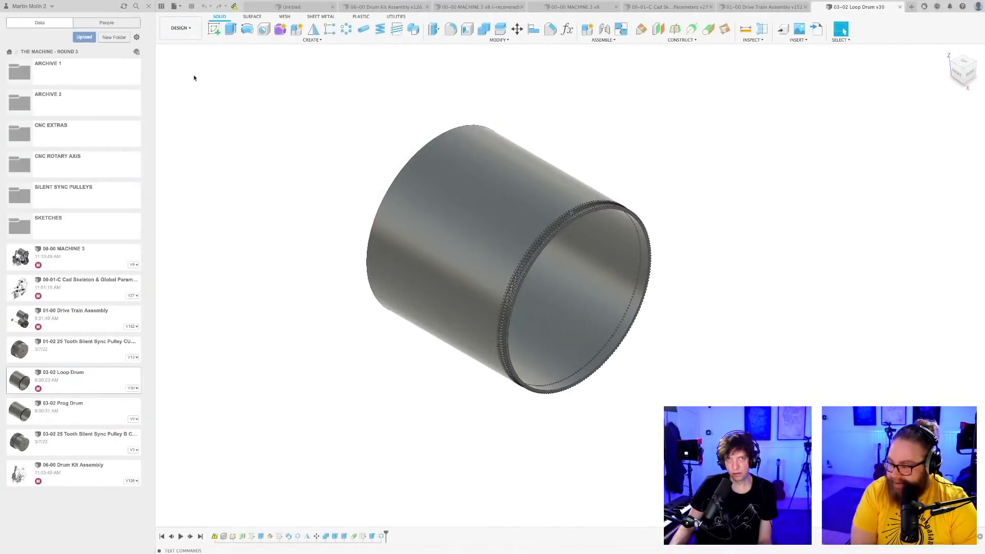